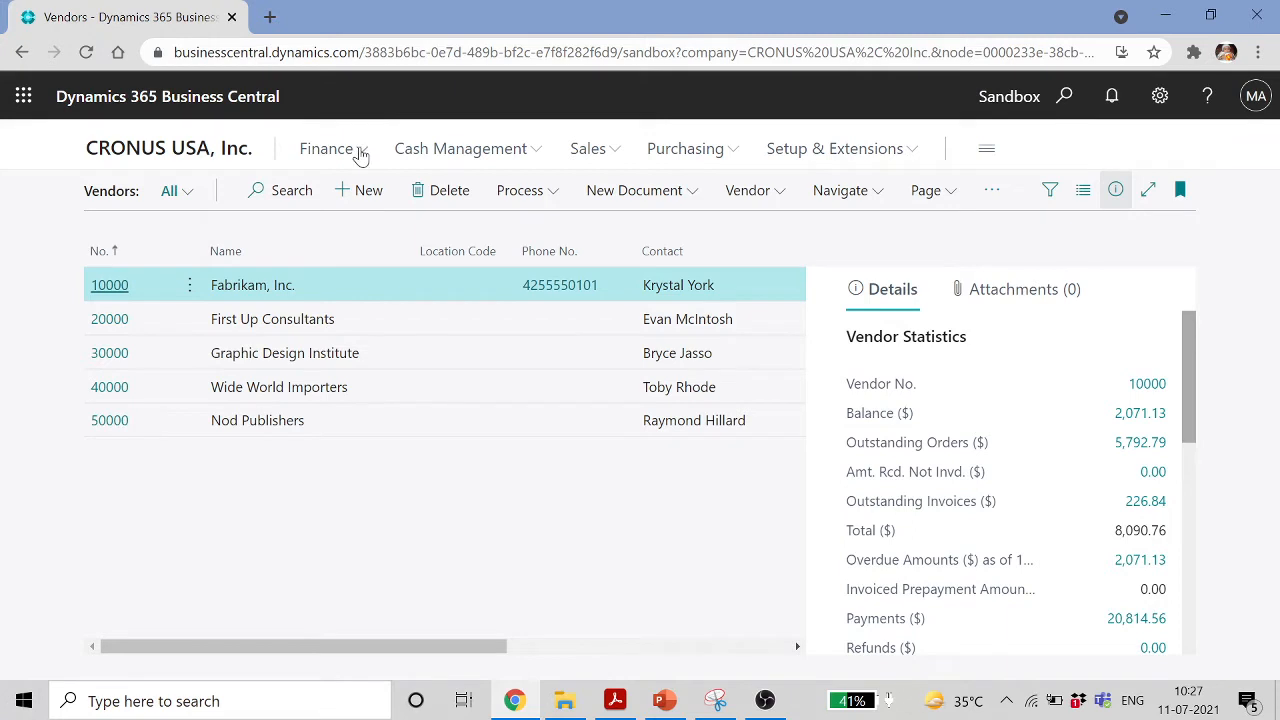
Go back to the CRONUS USA home page and open Accounting Periods by searching 'accounting p'
{"action": "left_click", "coordinate": [336, 149]}
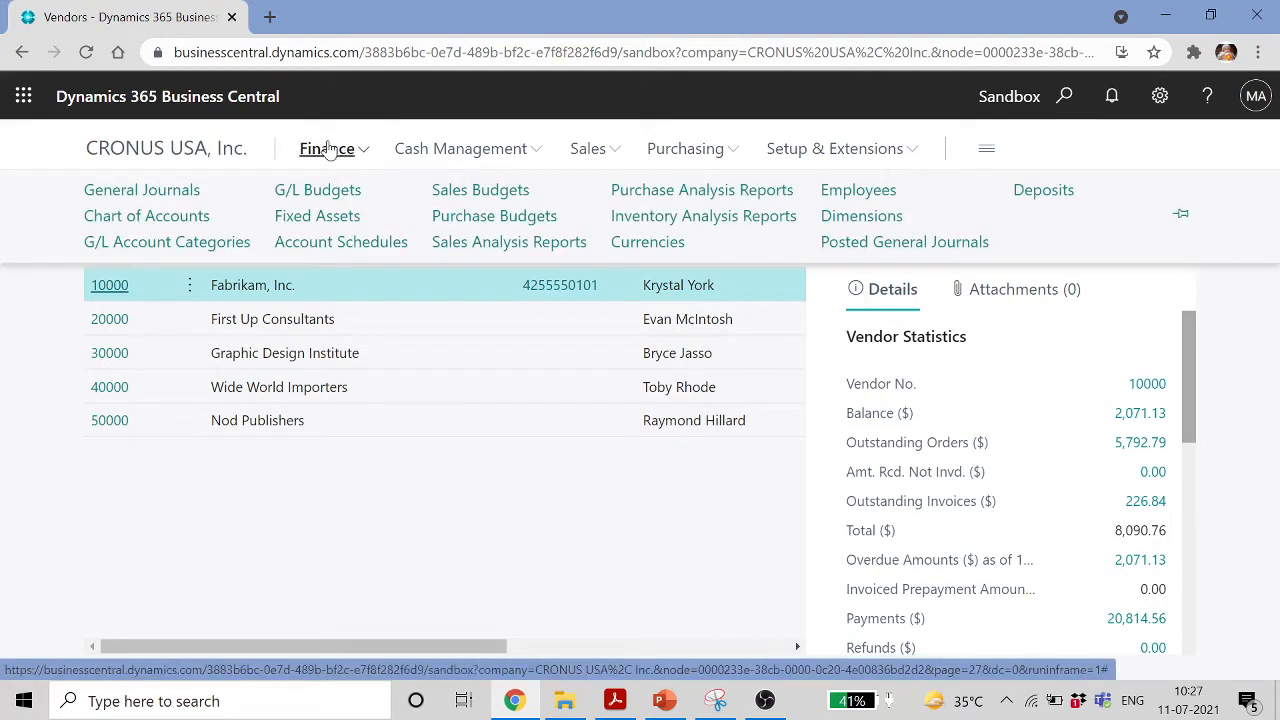
{"action": "left_click", "coordinate": [140, 148]}
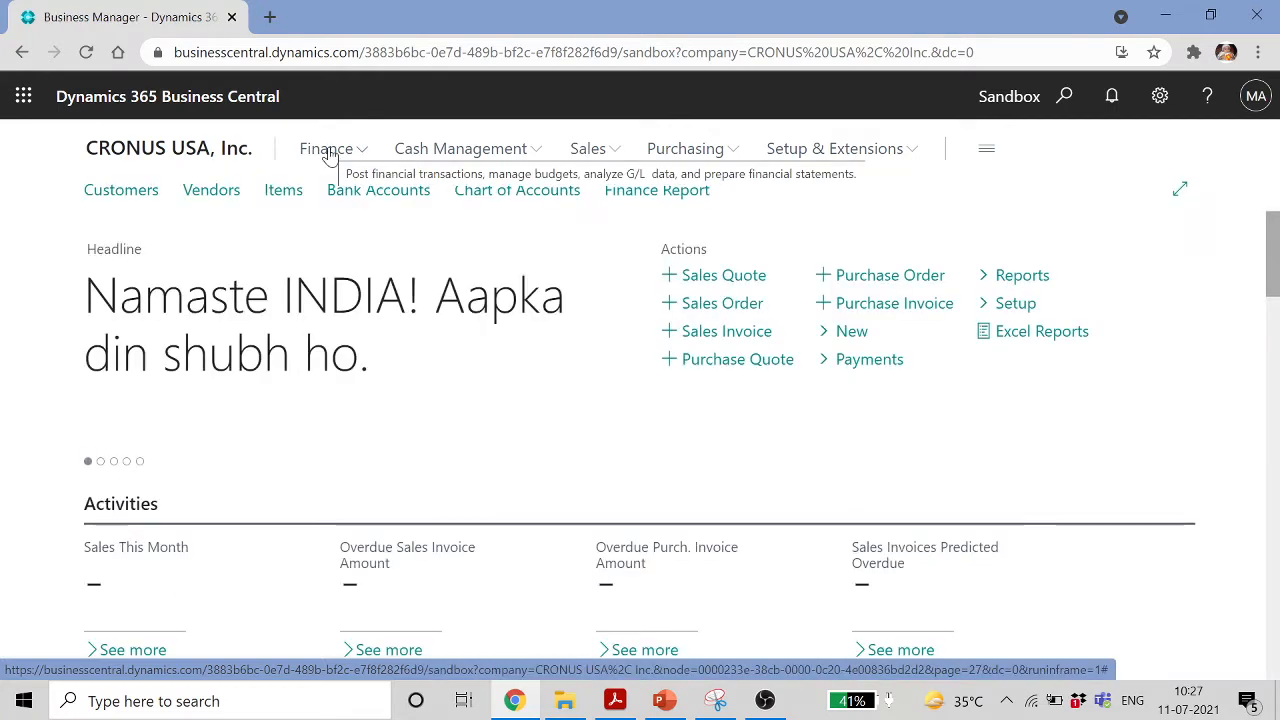
{"action": "left_click", "coordinate": [329, 152]}
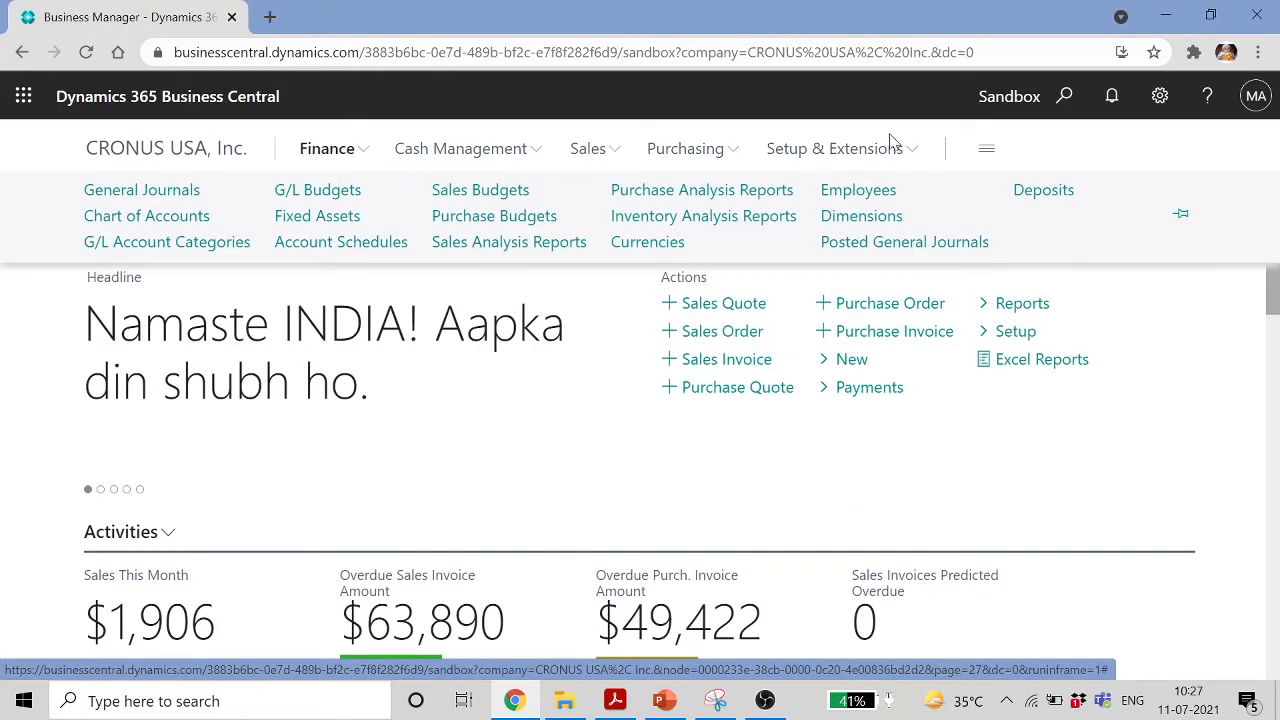
{"action": "left_click", "coordinate": [1064, 100]}
{"action": "type", "text": "accounting"}
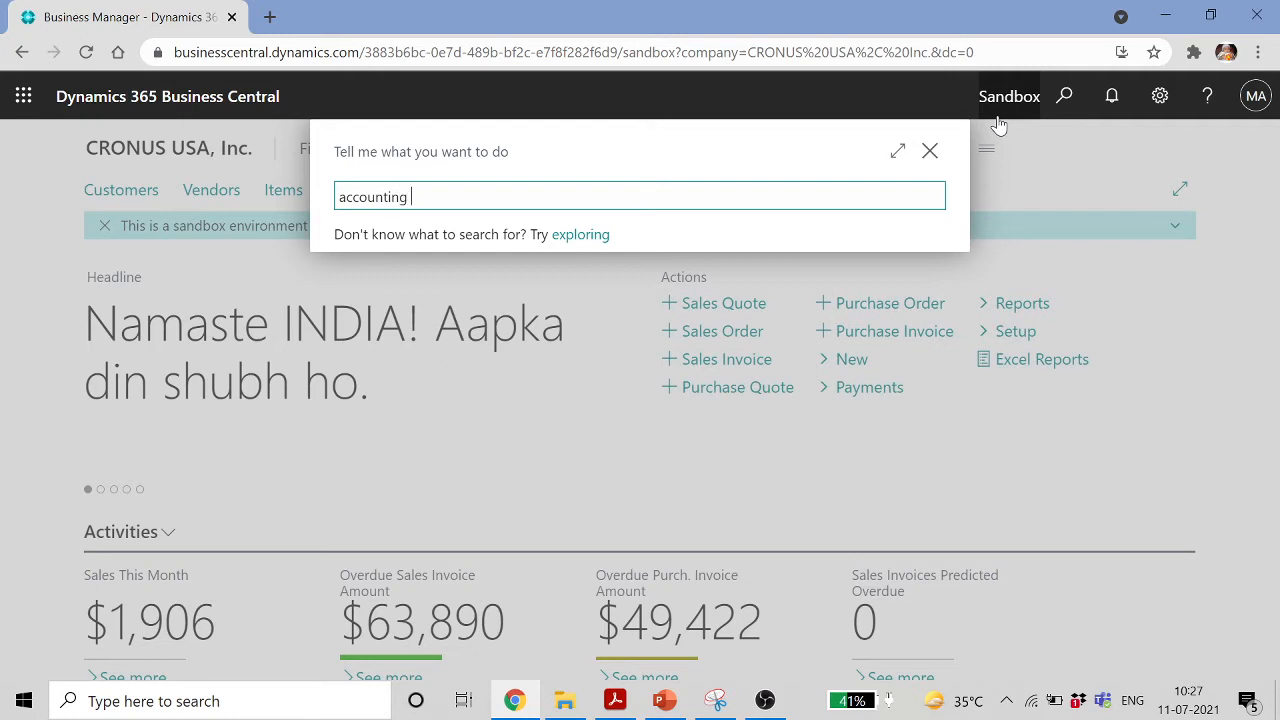
{"action": "type", "text": " p"}
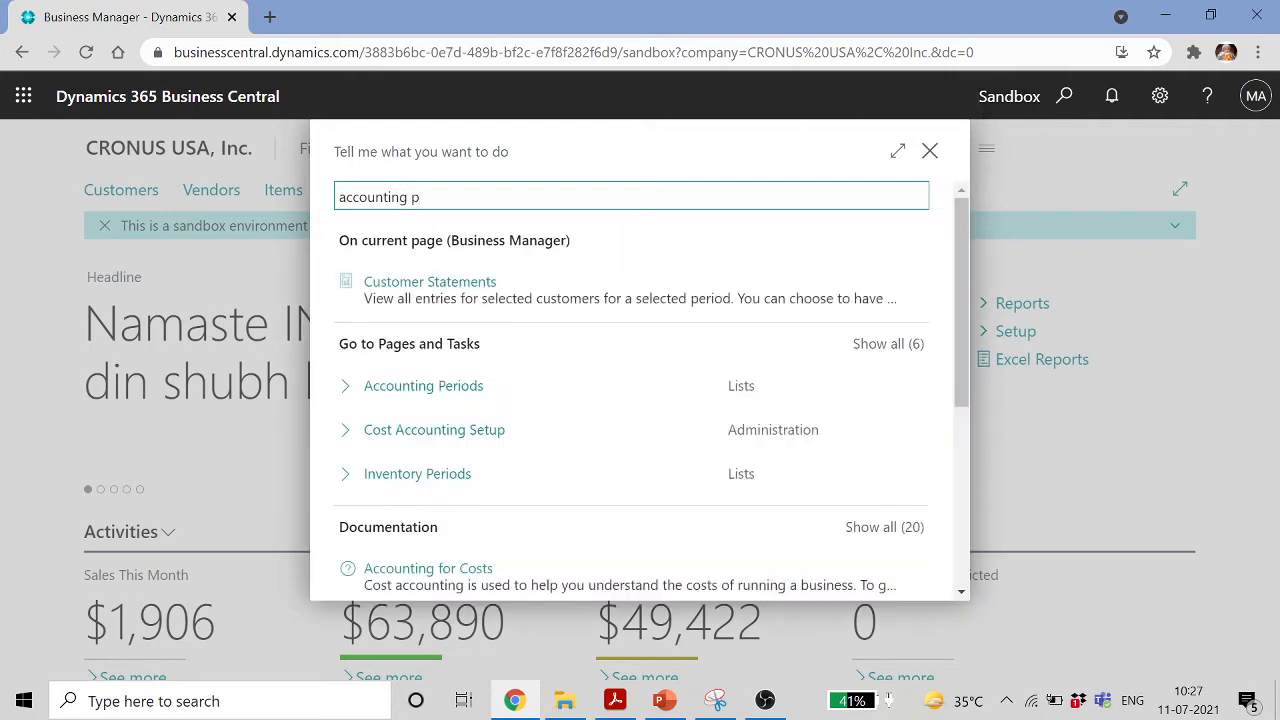
{"action": "left_click", "coordinate": [485, 385]}
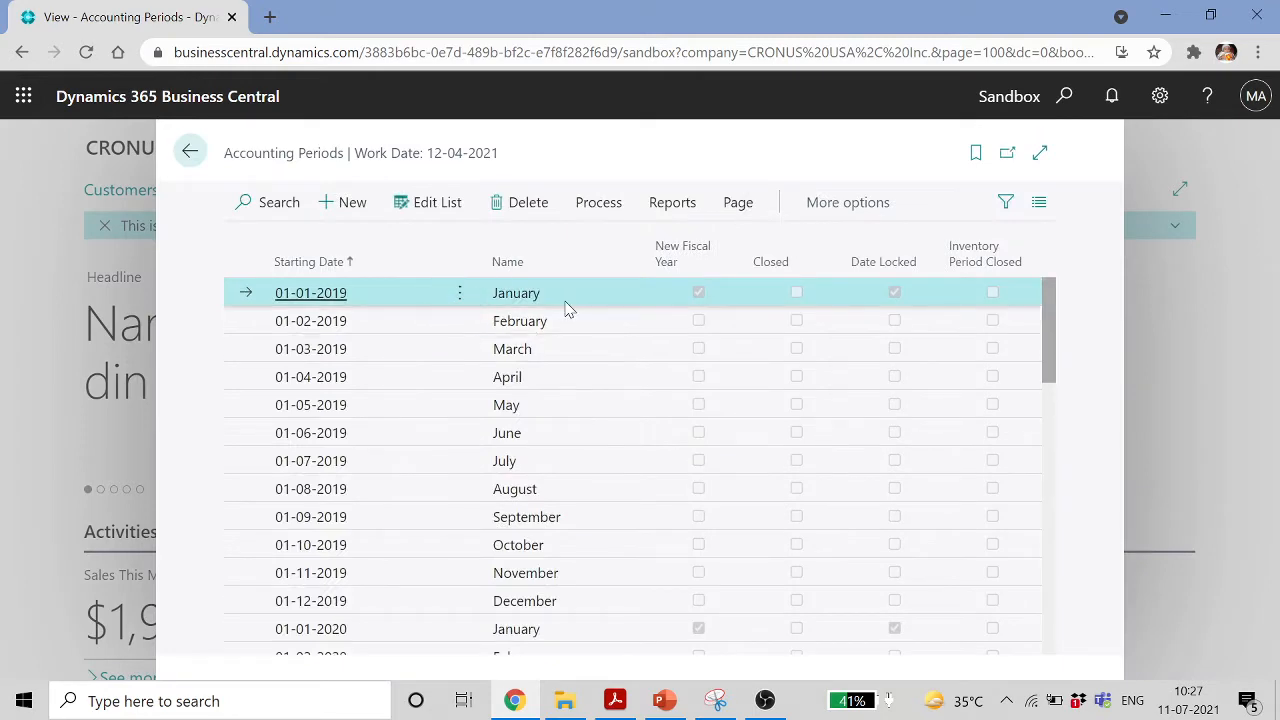
Scroll through the 2019–2022 accounting periods, then show the Process actions
{"action": "scroll", "coordinate": [574, 385], "scroll_direction": "down", "scroll_amount": 3}
{"action": "scroll", "coordinate": [574, 394], "scroll_direction": "up", "scroll_amount": 3}
{"action": "scroll", "coordinate": [390, 305], "scroll_direction": "down", "scroll_amount": 12}
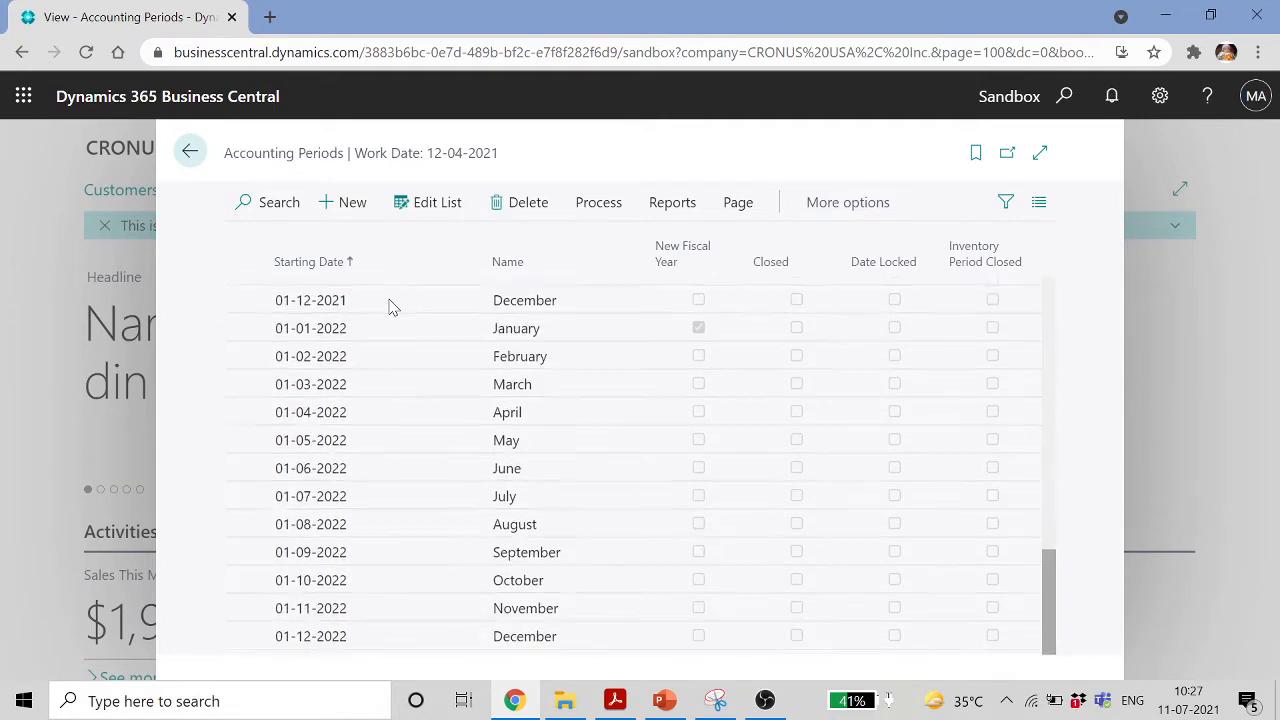
{"action": "scroll", "coordinate": [392, 310], "scroll_direction": "up", "scroll_amount": 12}
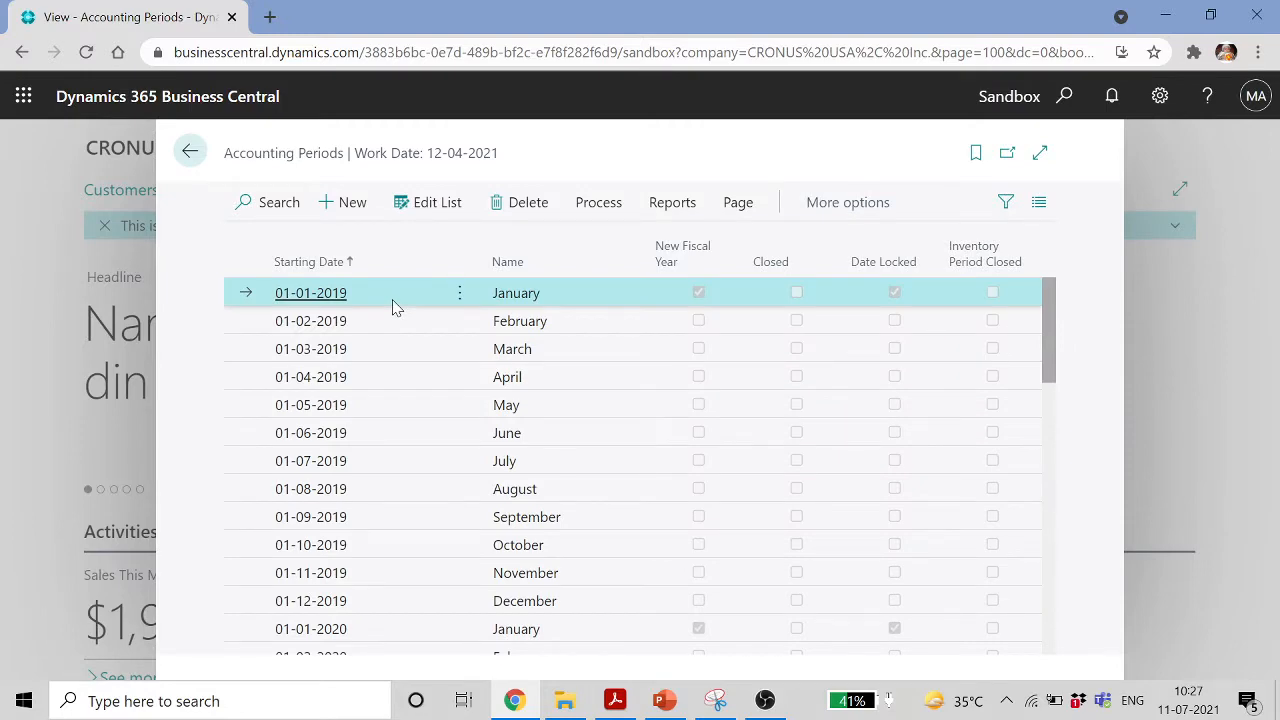
{"action": "scroll", "coordinate": [395, 308], "scroll_direction": "down", "scroll_amount": 10}
{"action": "scroll", "coordinate": [395, 308], "scroll_direction": "up", "scroll_amount": 4}
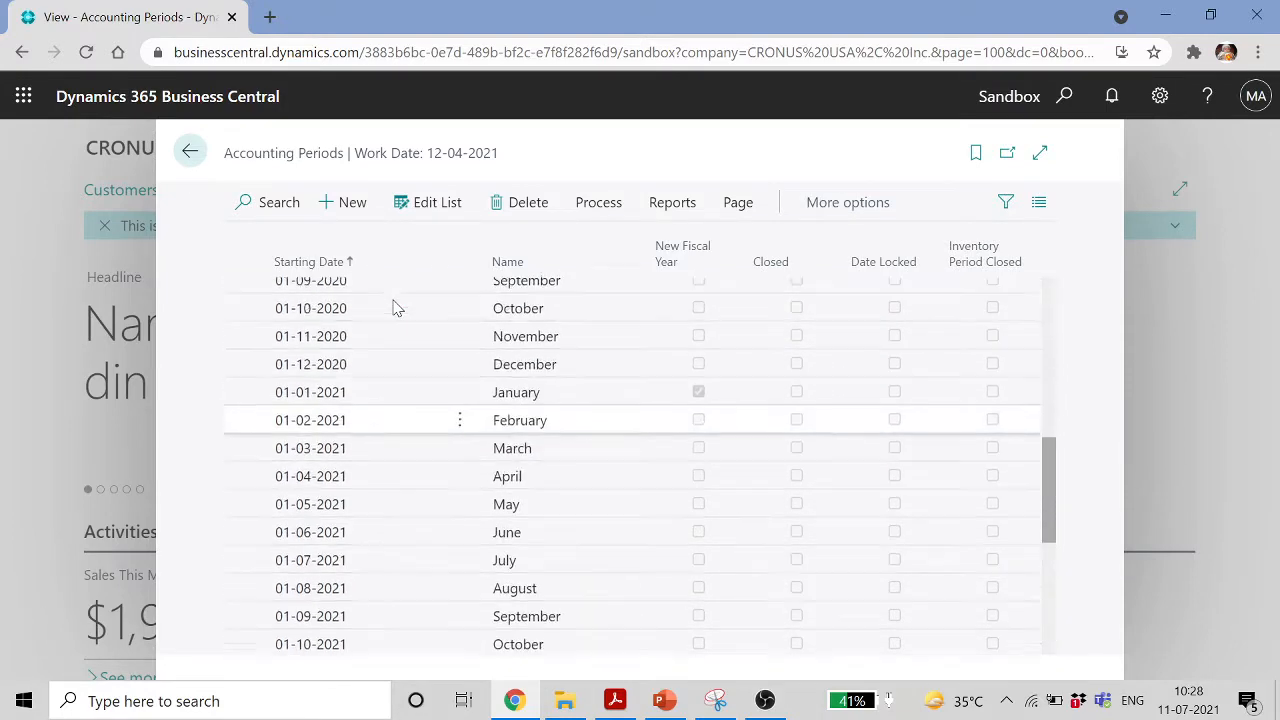
{"action": "scroll", "coordinate": [395, 308], "scroll_direction": "up", "scroll_amount": 7}
{"action": "scroll", "coordinate": [395, 308], "scroll_direction": "down", "scroll_amount": 12}
{"action": "scroll", "coordinate": [395, 308], "scroll_direction": "up", "scroll_amount": 8}
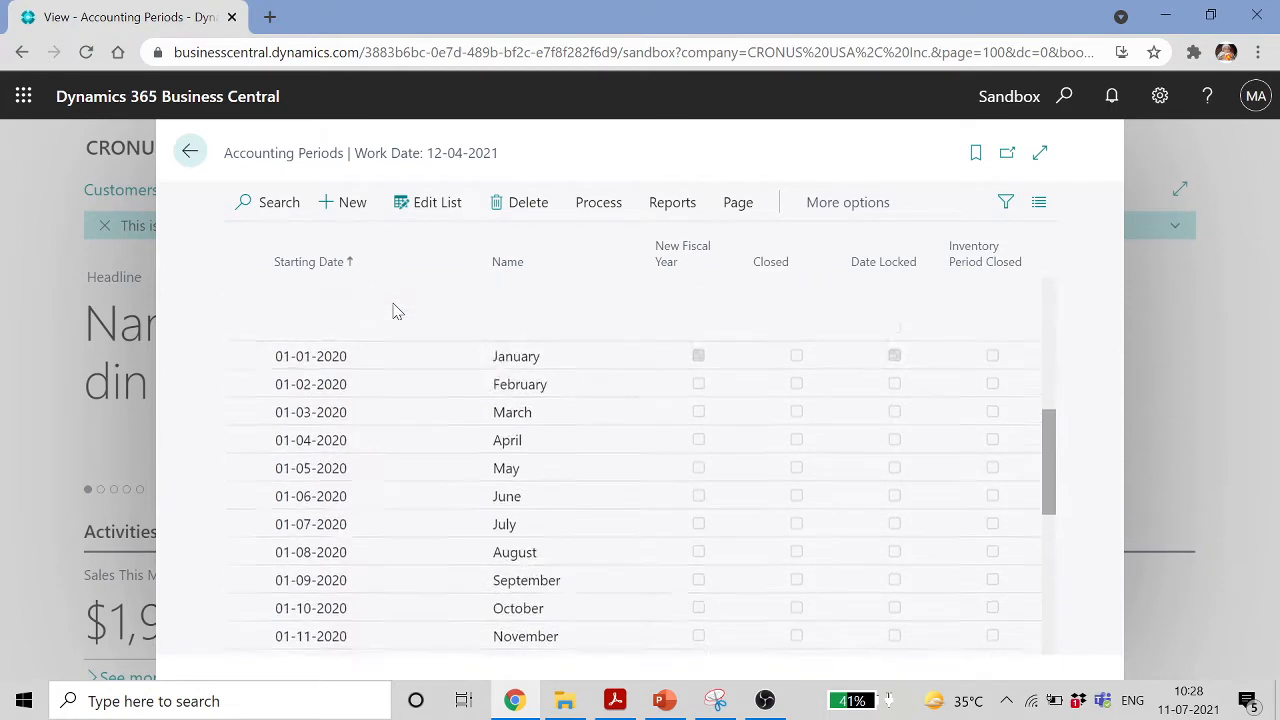
{"action": "scroll", "coordinate": [395, 310], "scroll_direction": "up", "scroll_amount": 4}
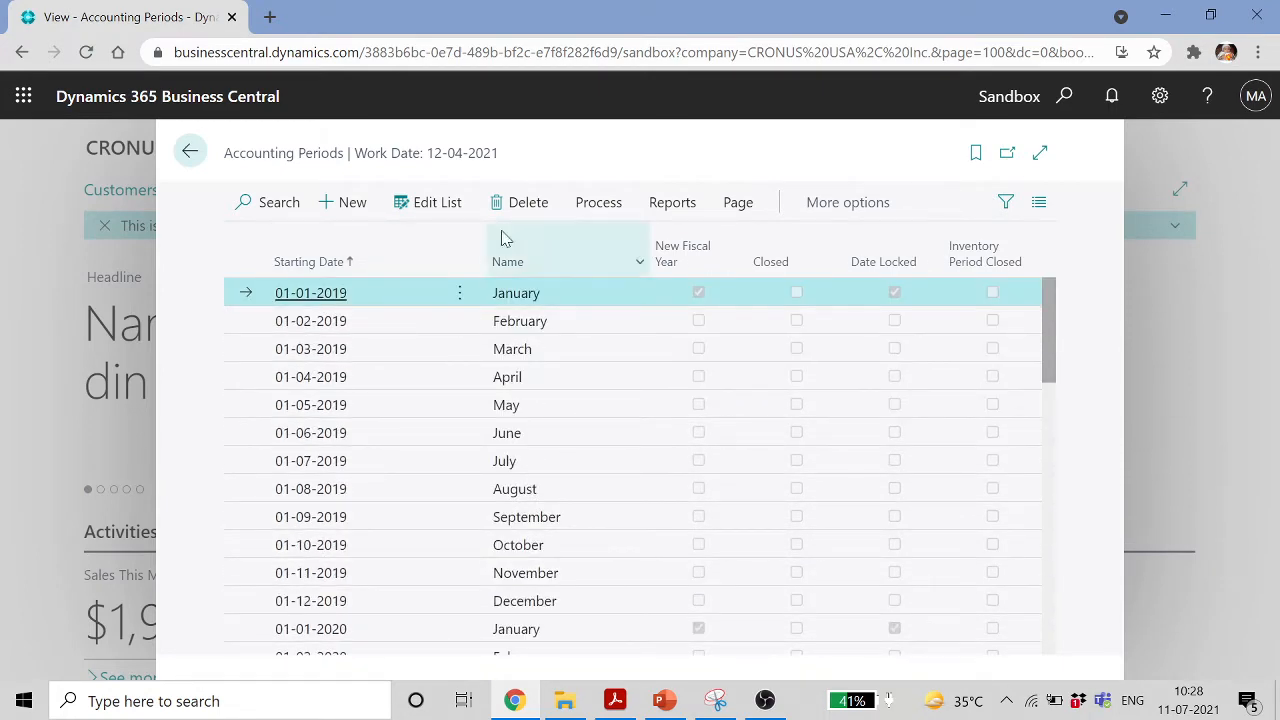
{"action": "left_click", "coordinate": [596, 202]}
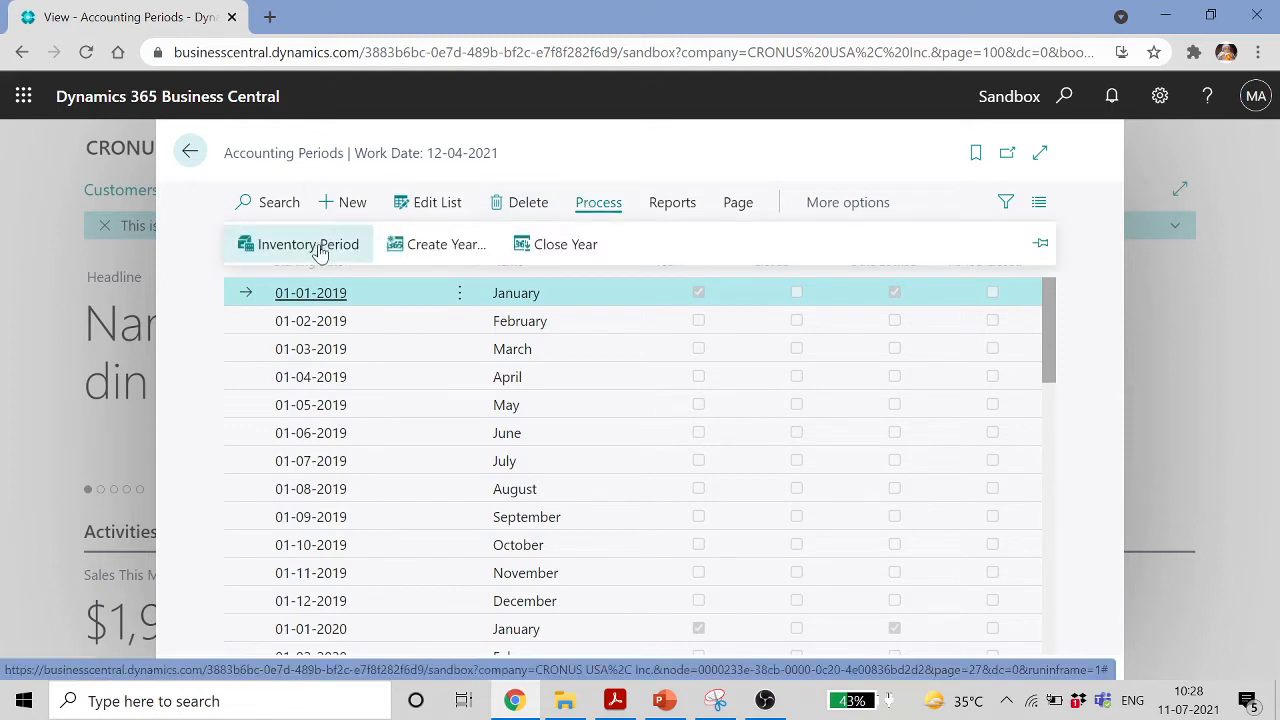
Open the Create Fiscal Year dialog from the Process actions
{"action": "left_click", "coordinate": [440, 246]}
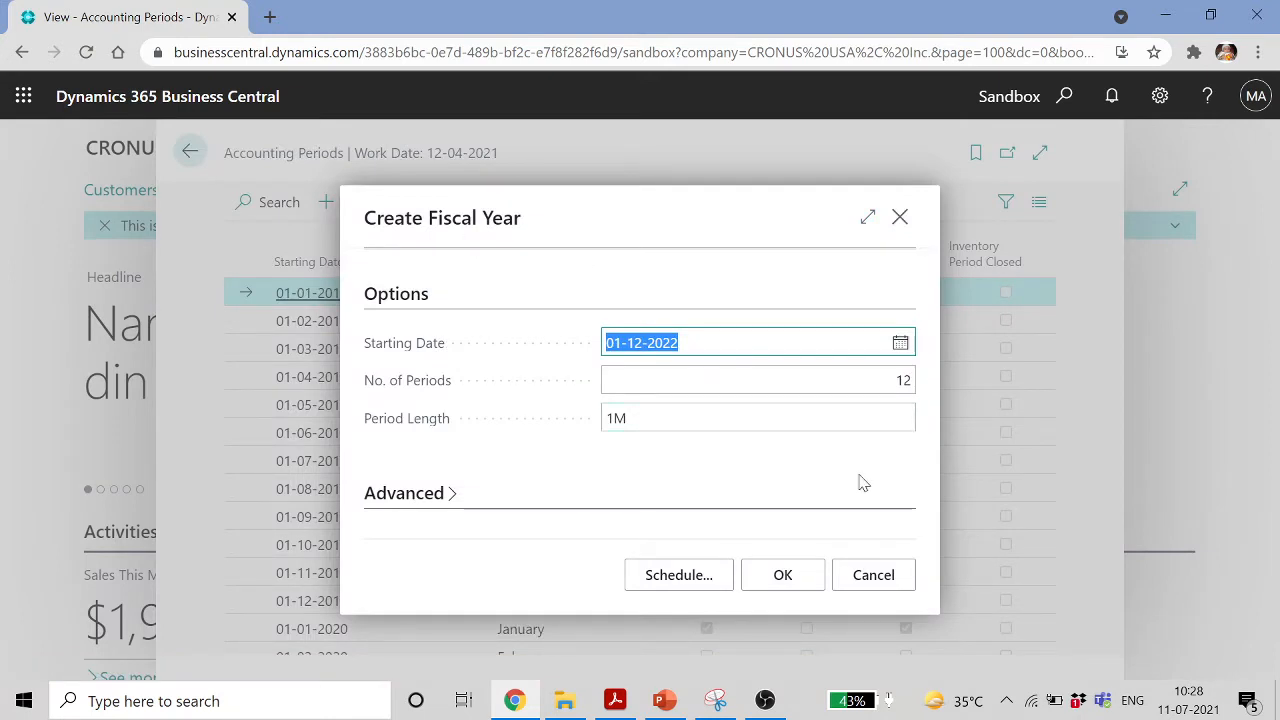
{"action": "left_click", "coordinate": [861, 583]}
{"action": "scroll", "coordinate": [570, 490], "scroll_direction": "down", "scroll_amount": 10}
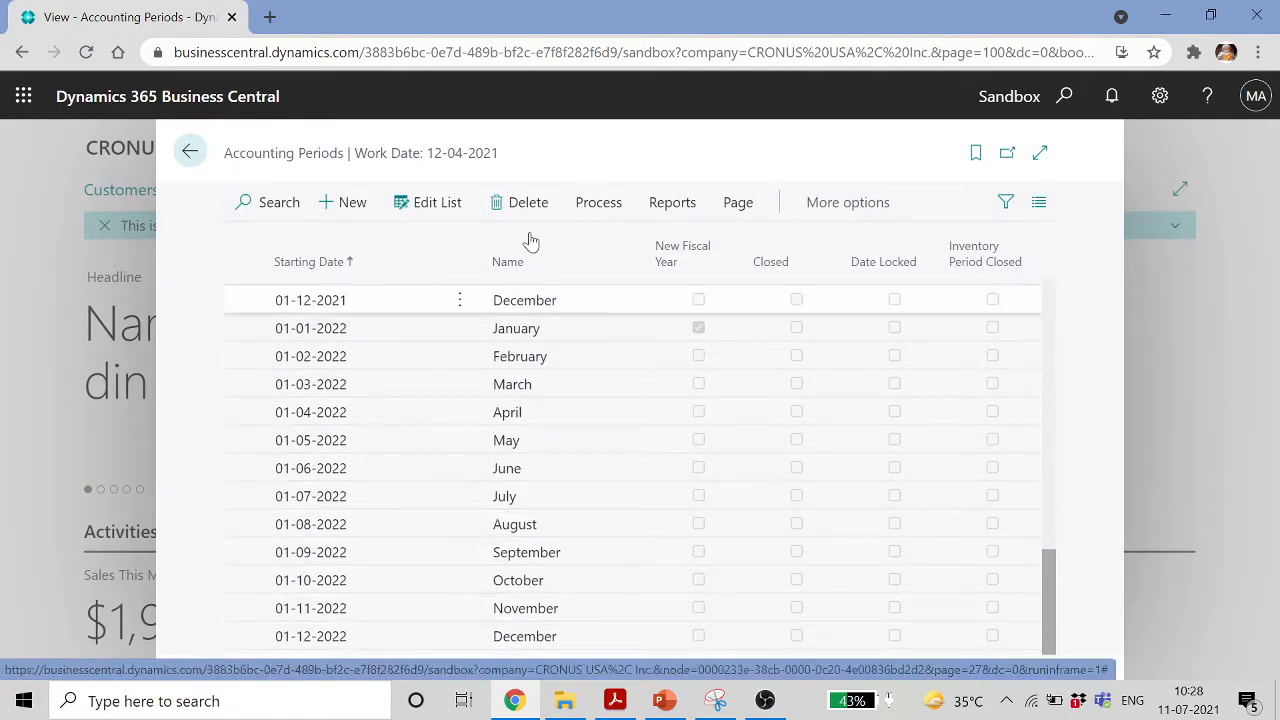
{"action": "left_click", "coordinate": [598, 203]}
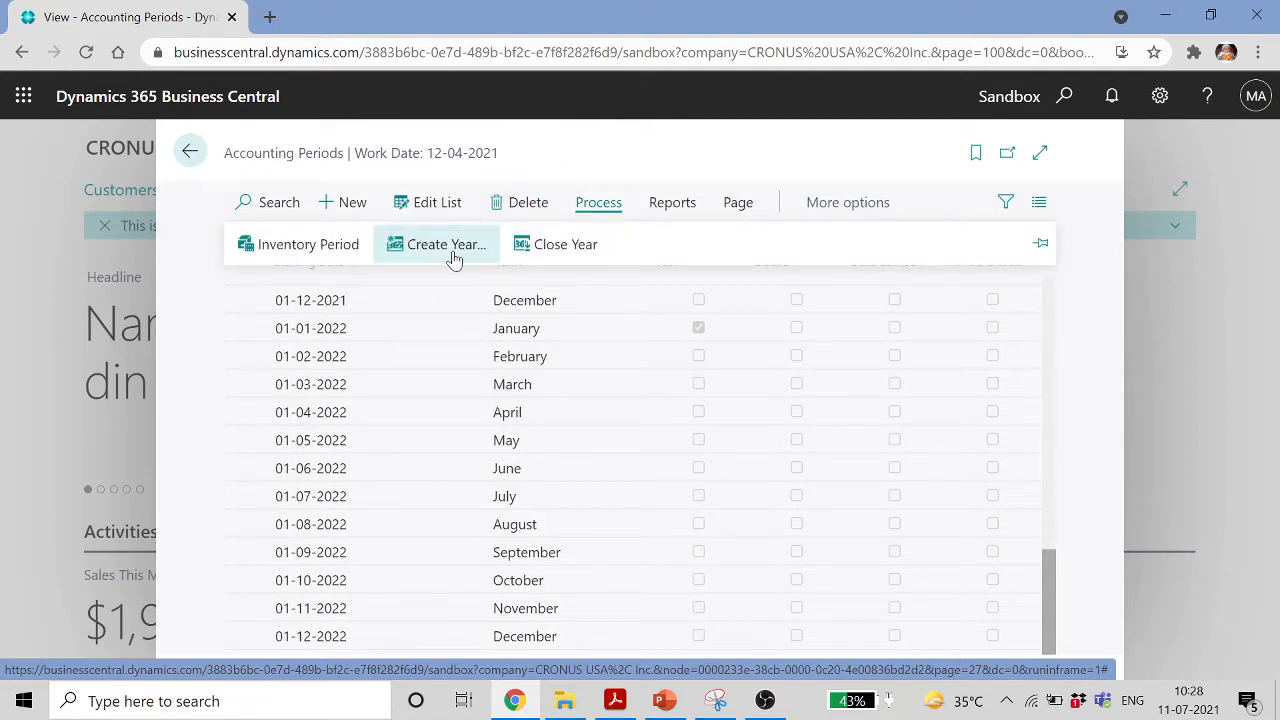
{"action": "left_click", "coordinate": [457, 251]}
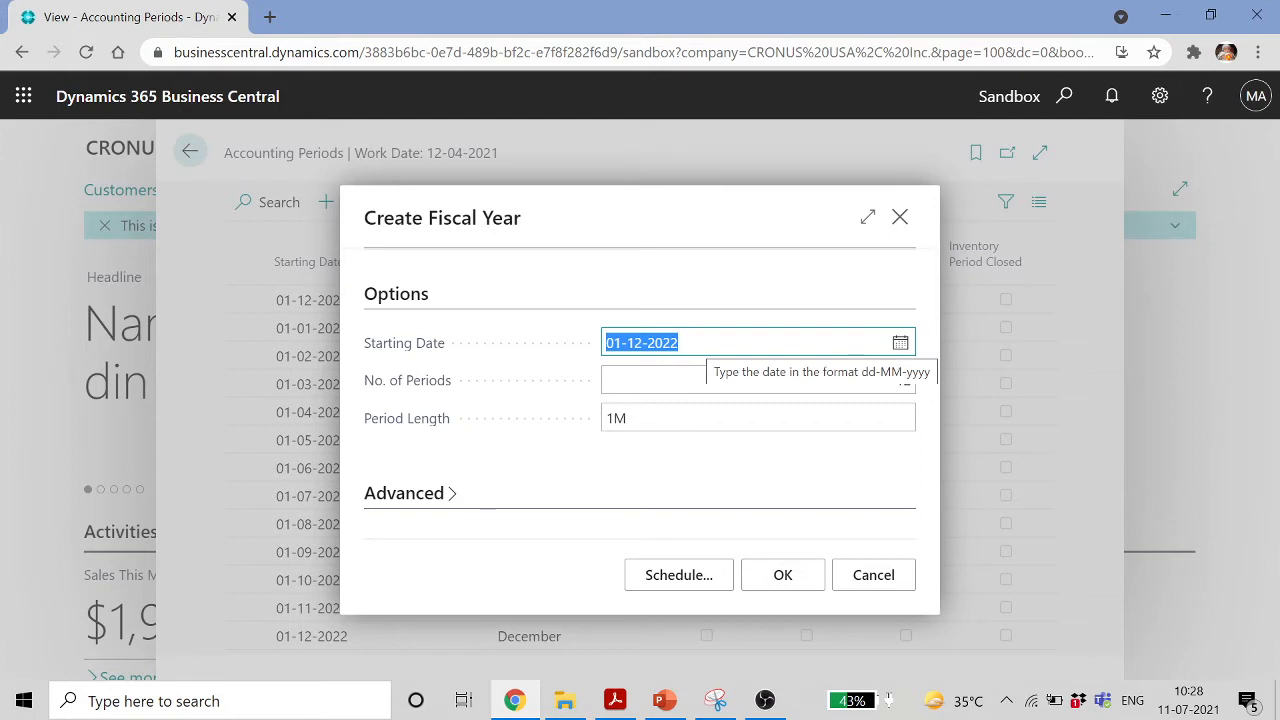
Create a fiscal year starting 01-11-2023 with 12 periods of 1M, then select the 01-03-2024 row
{"action": "left_click", "coordinate": [698, 343]}
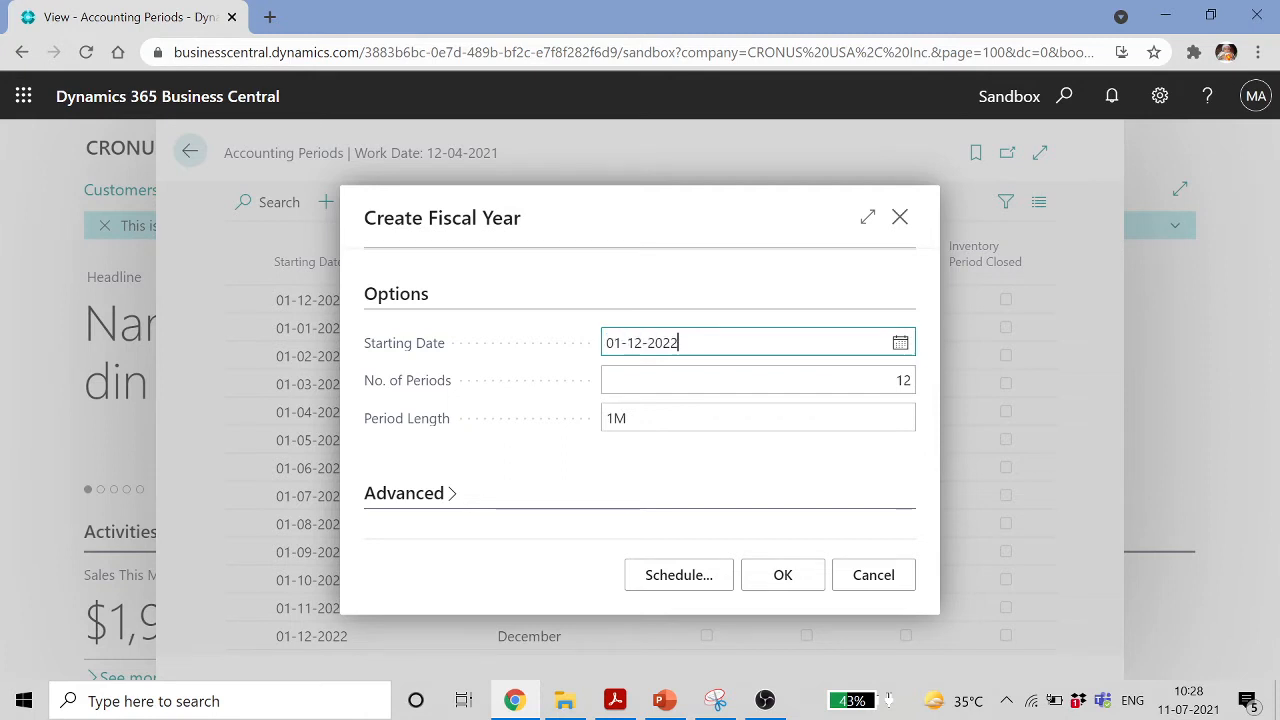
{"action": "key", "text": "BackSpace"}
{"action": "key", "text": "BackSpace"}
{"action": "type", "text": "1"}
{"action": "left_click", "coordinate": [758, 380]}
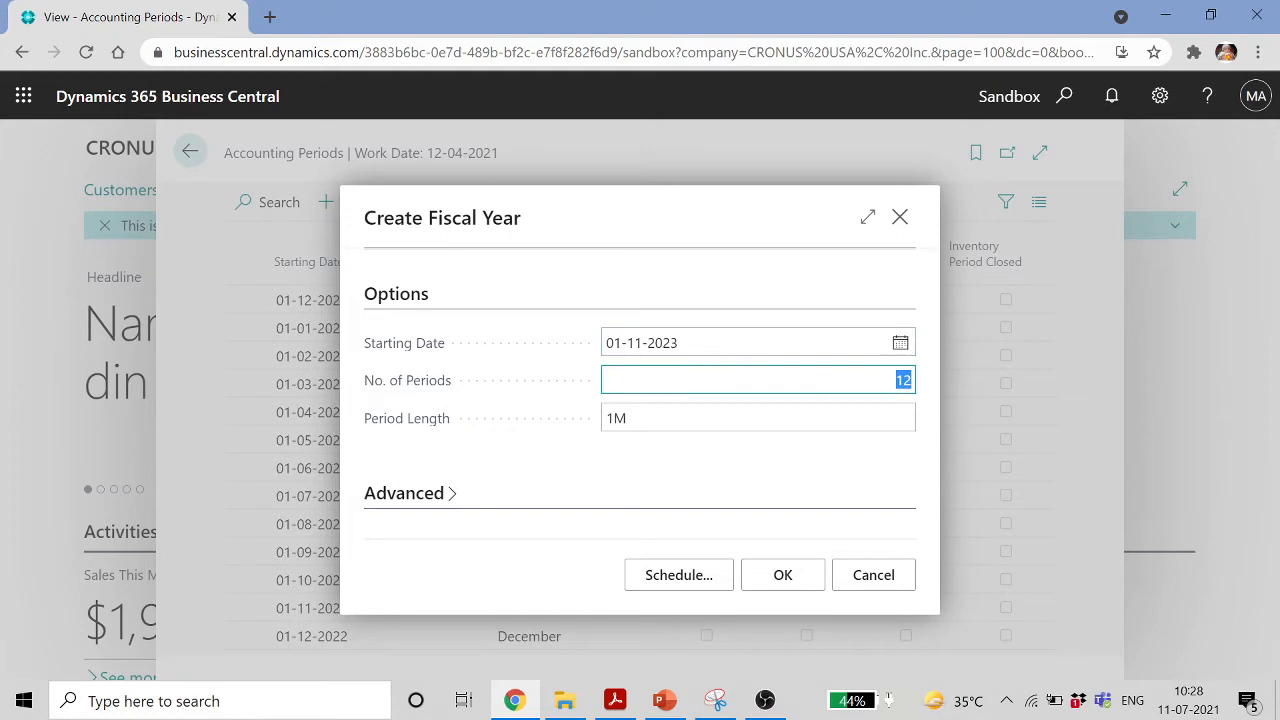
{"action": "key", "text": "Tab"}
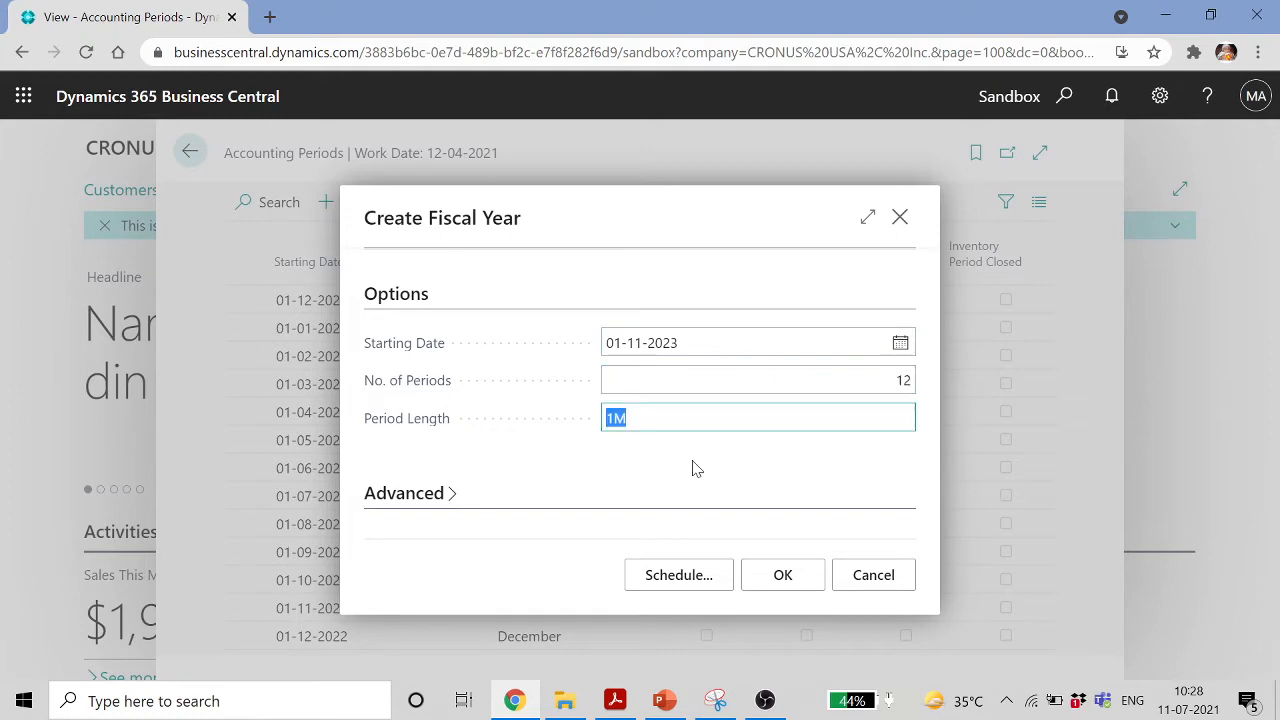
{"action": "left_click", "coordinate": [803, 577]}
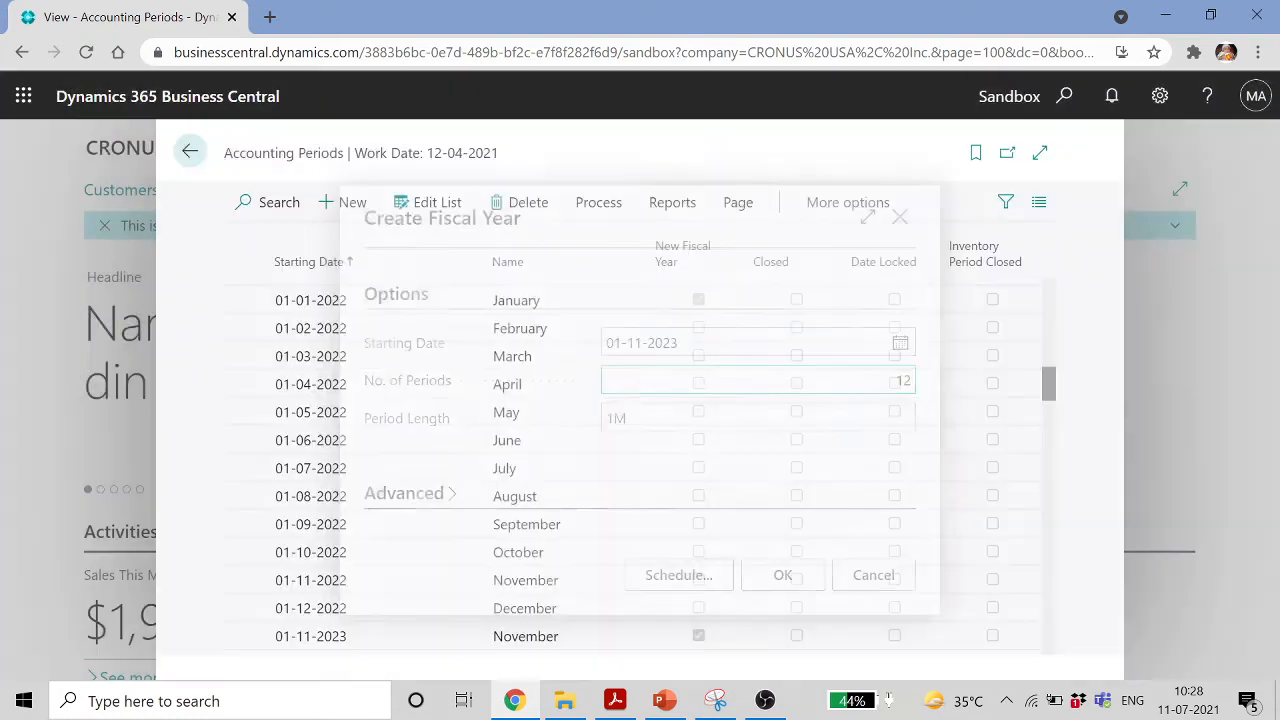
{"action": "left_click", "coordinate": [698, 412]}
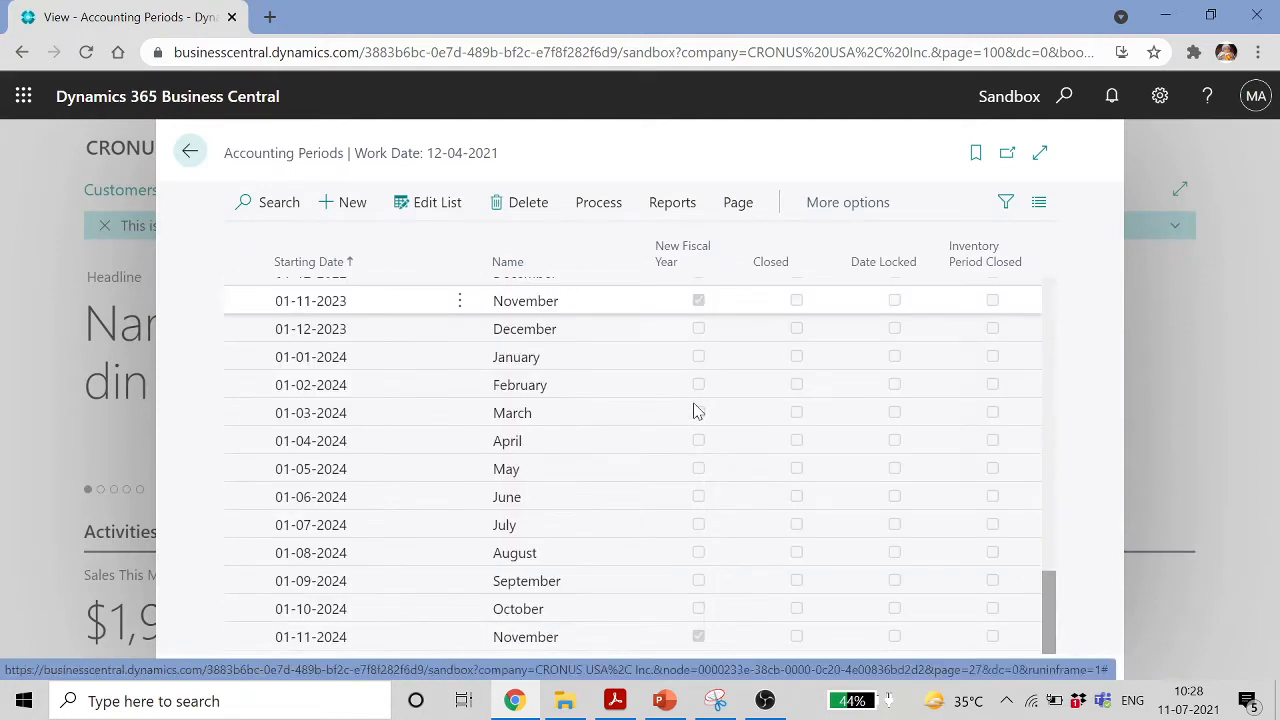
{"action": "scroll", "coordinate": [698, 412], "scroll_direction": "up", "scroll_amount": 2}
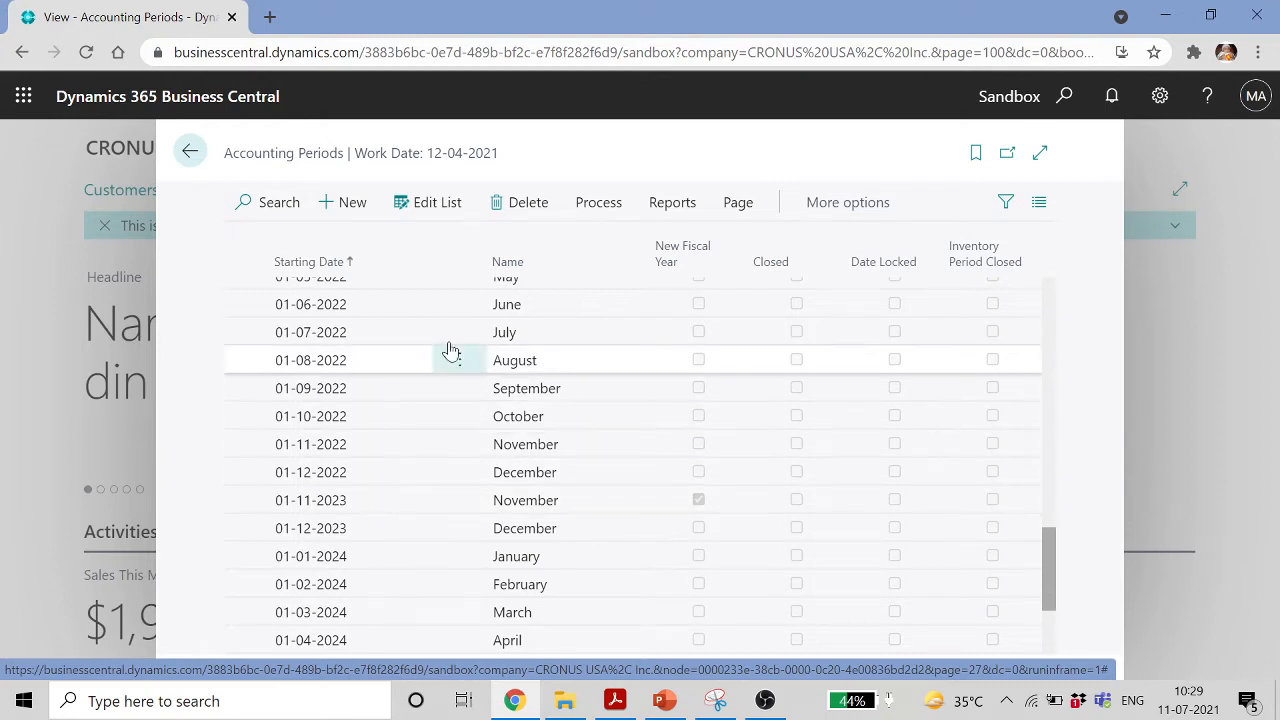
{"action": "left_click", "coordinate": [603, 203]}
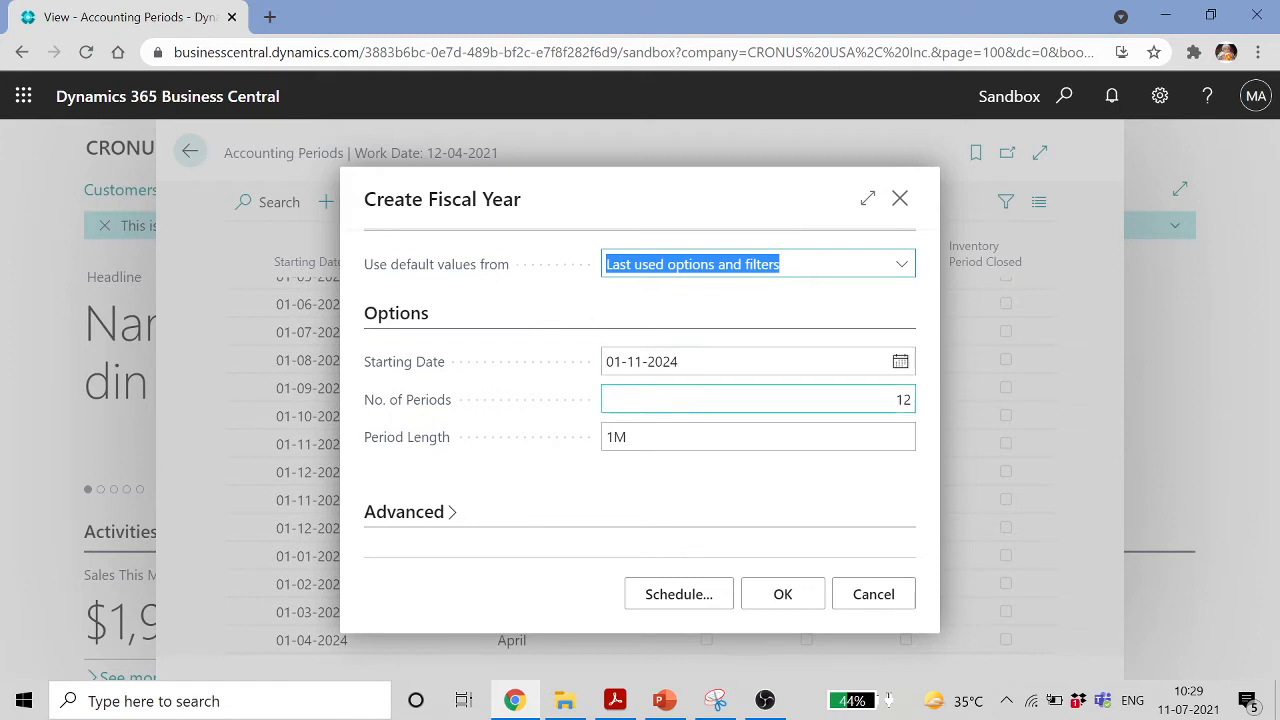
{"action": "left_click", "coordinate": [876, 595]}
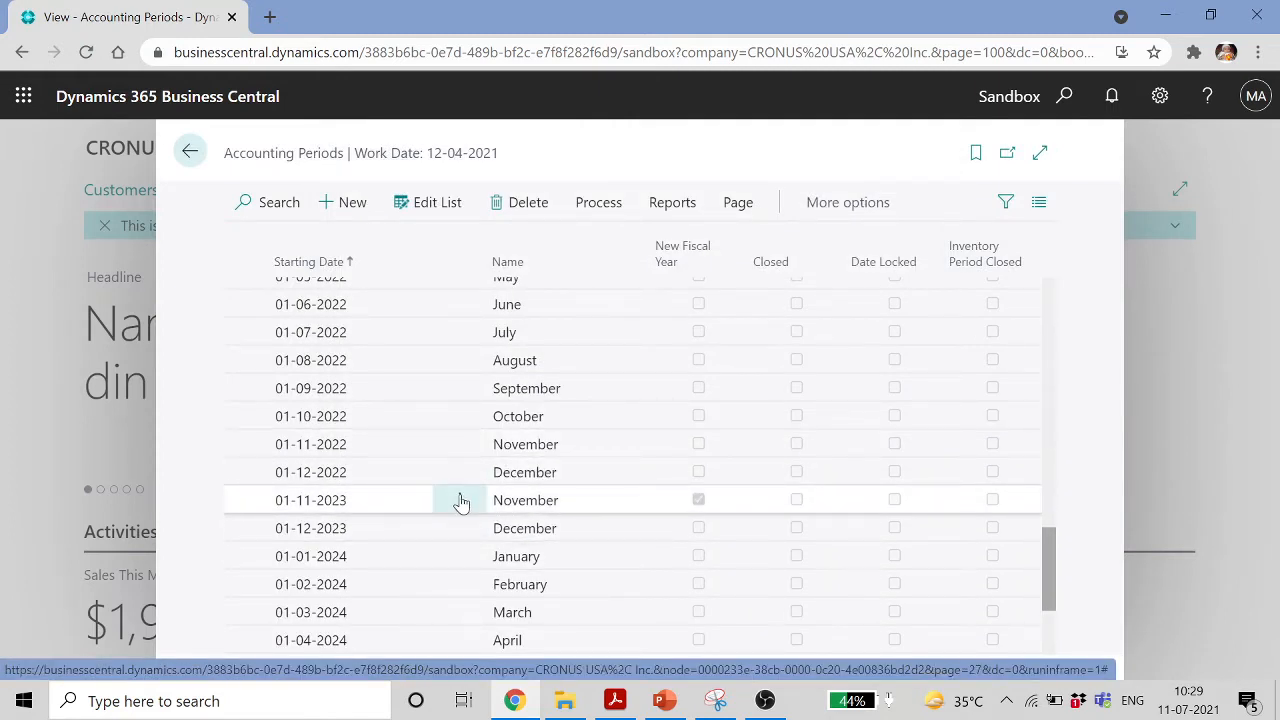
{"action": "scroll", "coordinate": [459, 503], "scroll_direction": "down", "scroll_amount": 2}
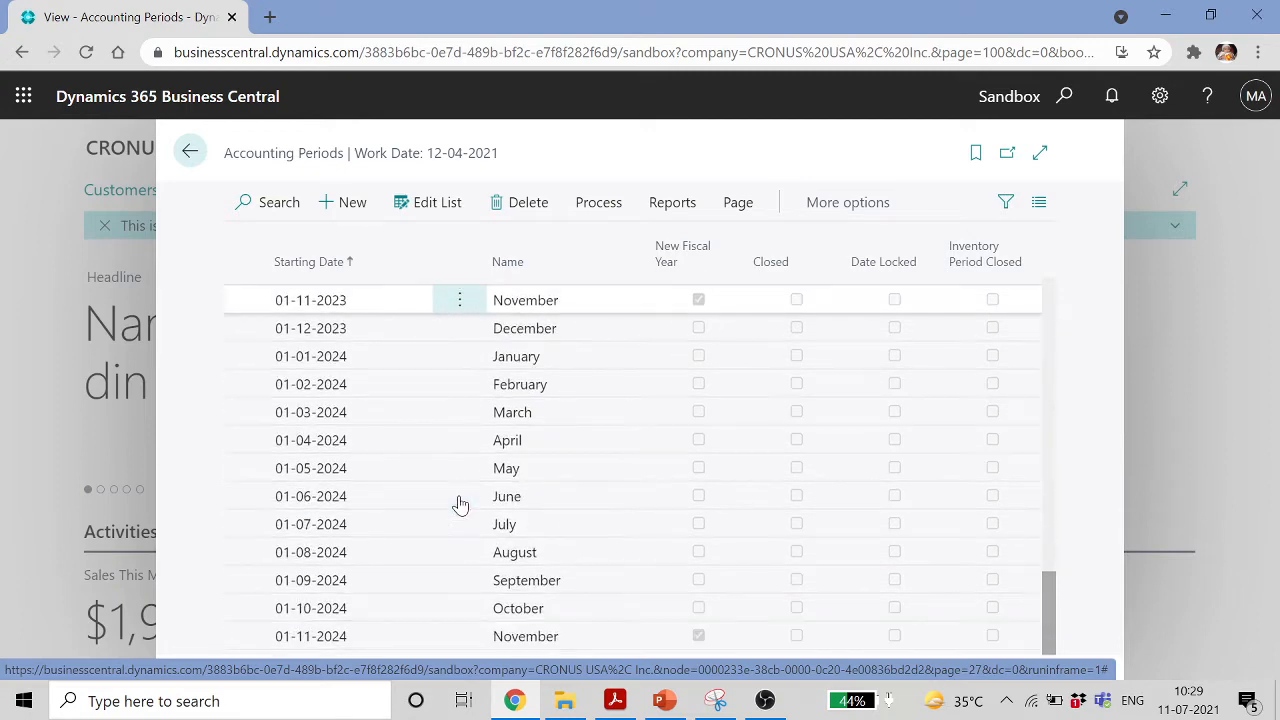
{"action": "scroll", "coordinate": [459, 503], "scroll_direction": "up", "scroll_amount": 1}
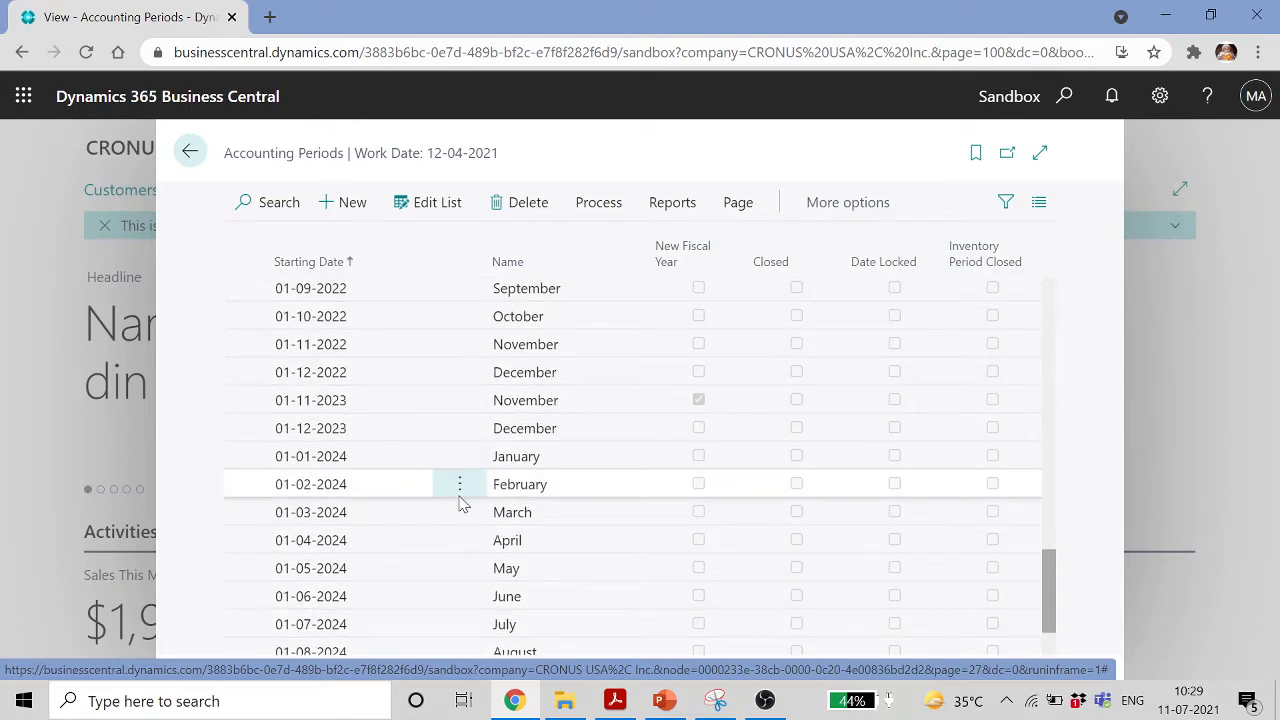
{"action": "scroll", "coordinate": [460, 505], "scroll_direction": "down", "scroll_amount": 1}
{"action": "scroll", "coordinate": [459, 507], "scroll_direction": "up", "scroll_amount": 4}
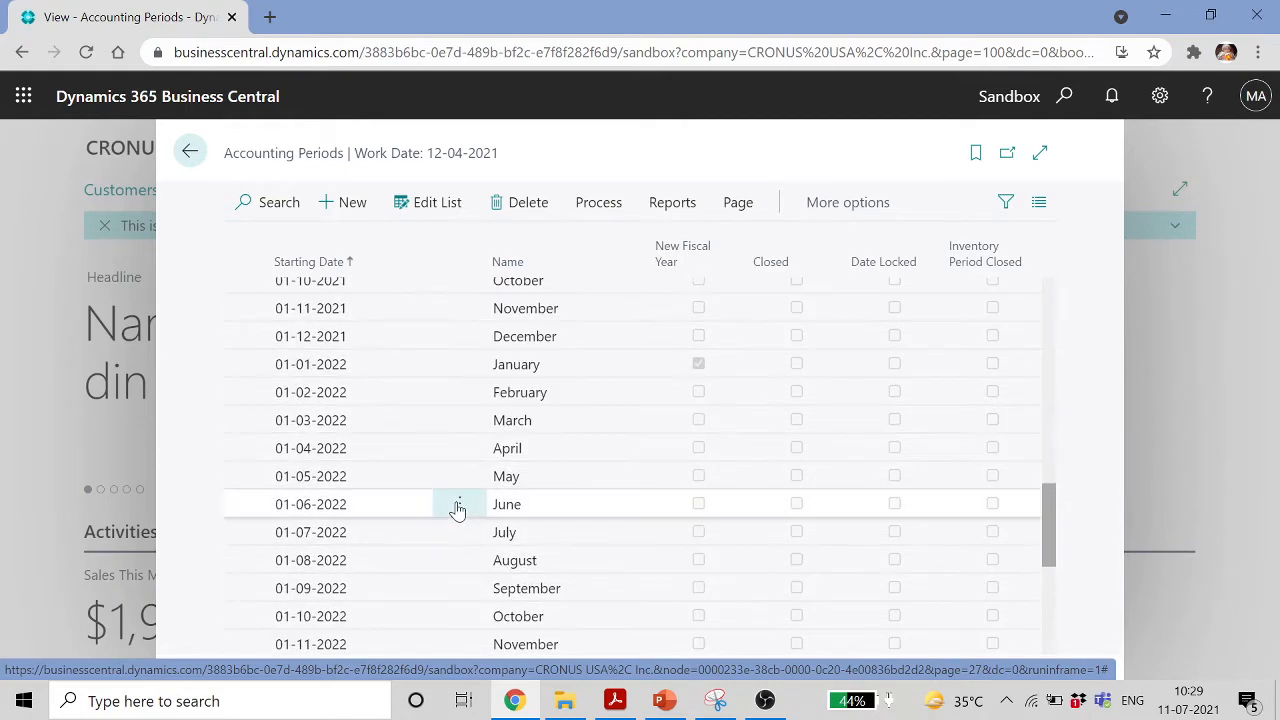
{"action": "scroll", "coordinate": [459, 507], "scroll_direction": "up", "scroll_amount": 3}
{"action": "scroll", "coordinate": [563, 523], "scroll_direction": "down", "scroll_amount": 10}
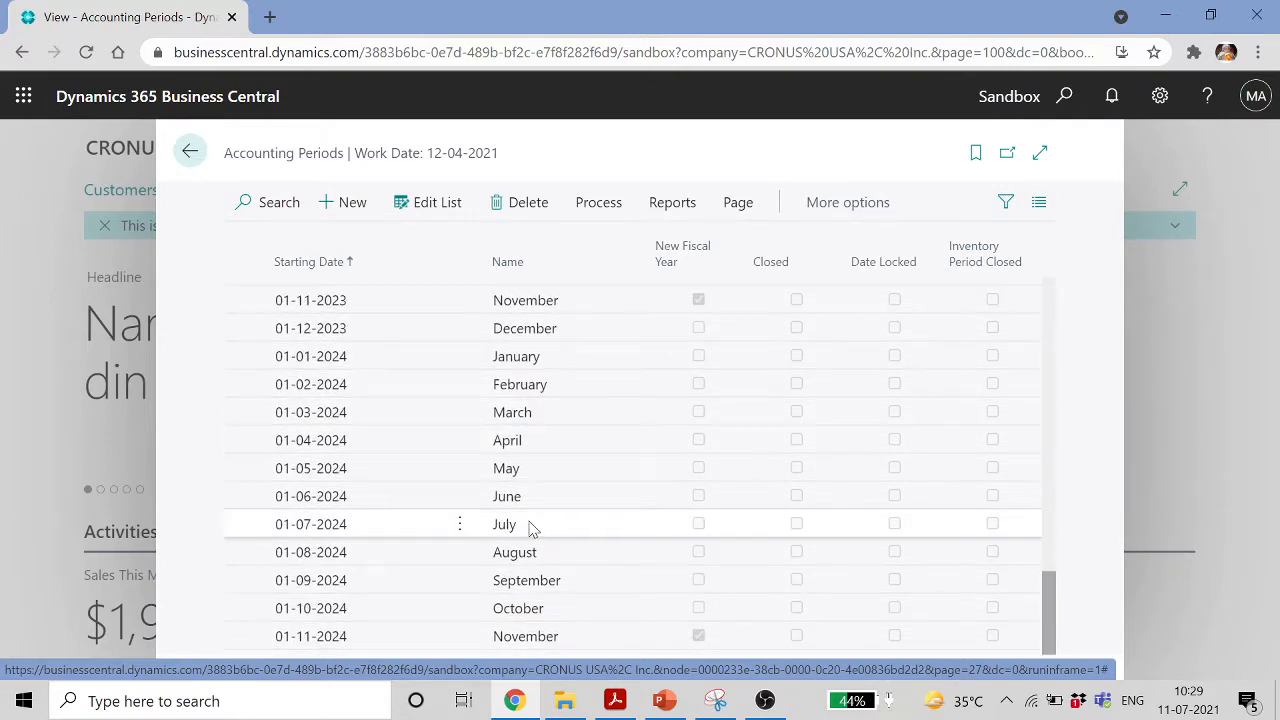
{"action": "scroll", "coordinate": [414, 434], "scroll_direction": "up", "scroll_amount": 5}
{"action": "scroll", "coordinate": [409, 463], "scroll_direction": "down", "scroll_amount": 4}
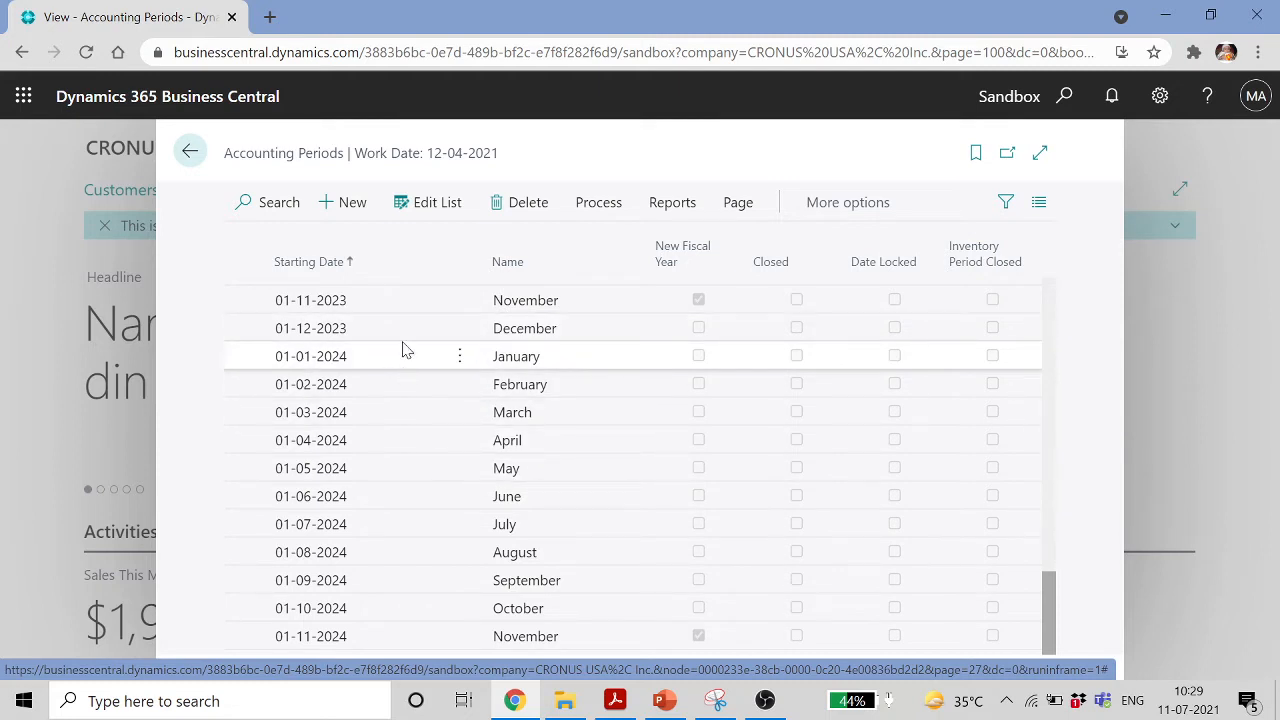
{"action": "scroll", "coordinate": [403, 349], "scroll_direction": "up", "scroll_amount": 2}
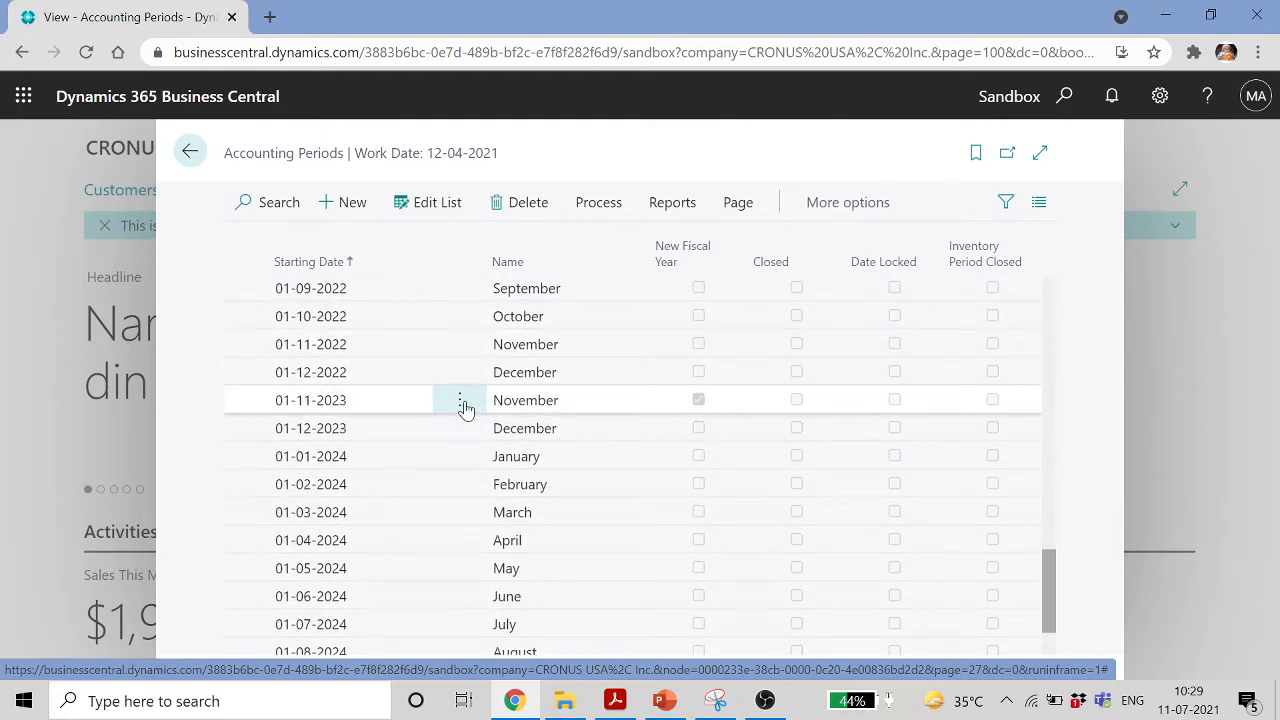
Select the accounting periods from 01-11-2023 through 01-11-2024
{"action": "left_click", "coordinate": [462, 403]}
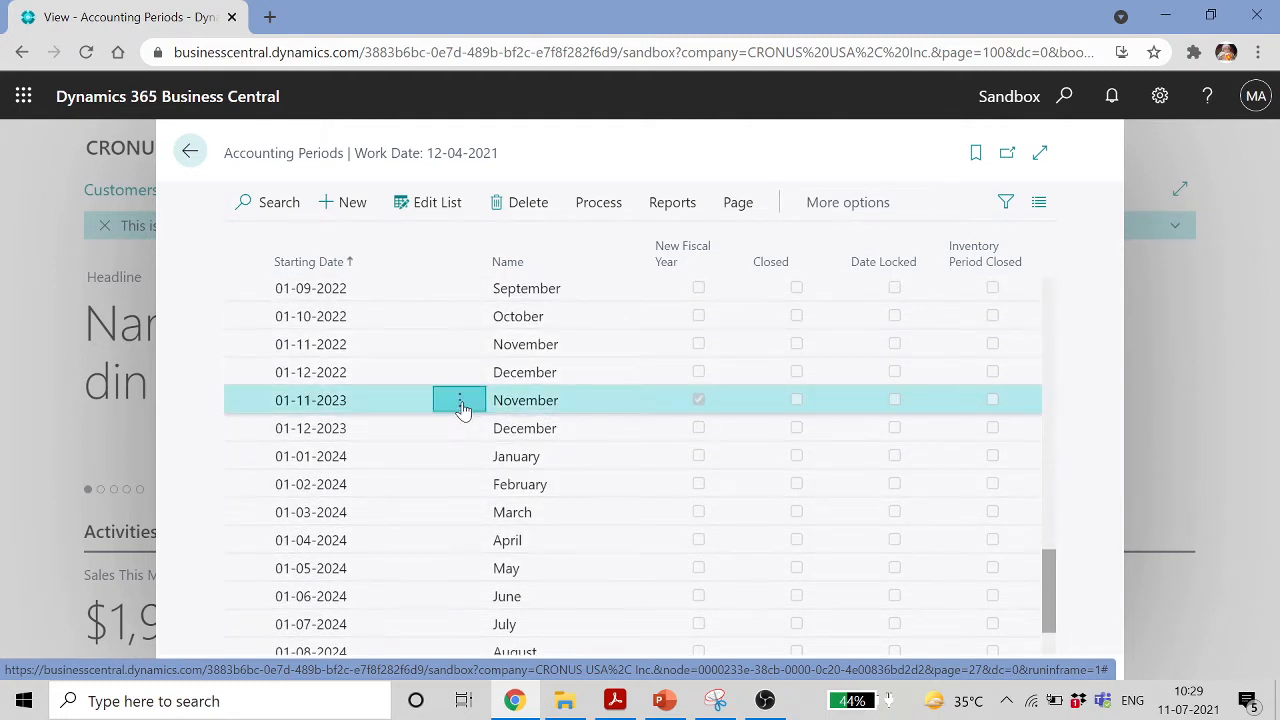
{"action": "left_click", "coordinate": [362, 471]}
{"action": "left_click", "coordinate": [296, 440]}
{"action": "left_click", "coordinate": [296, 468]}
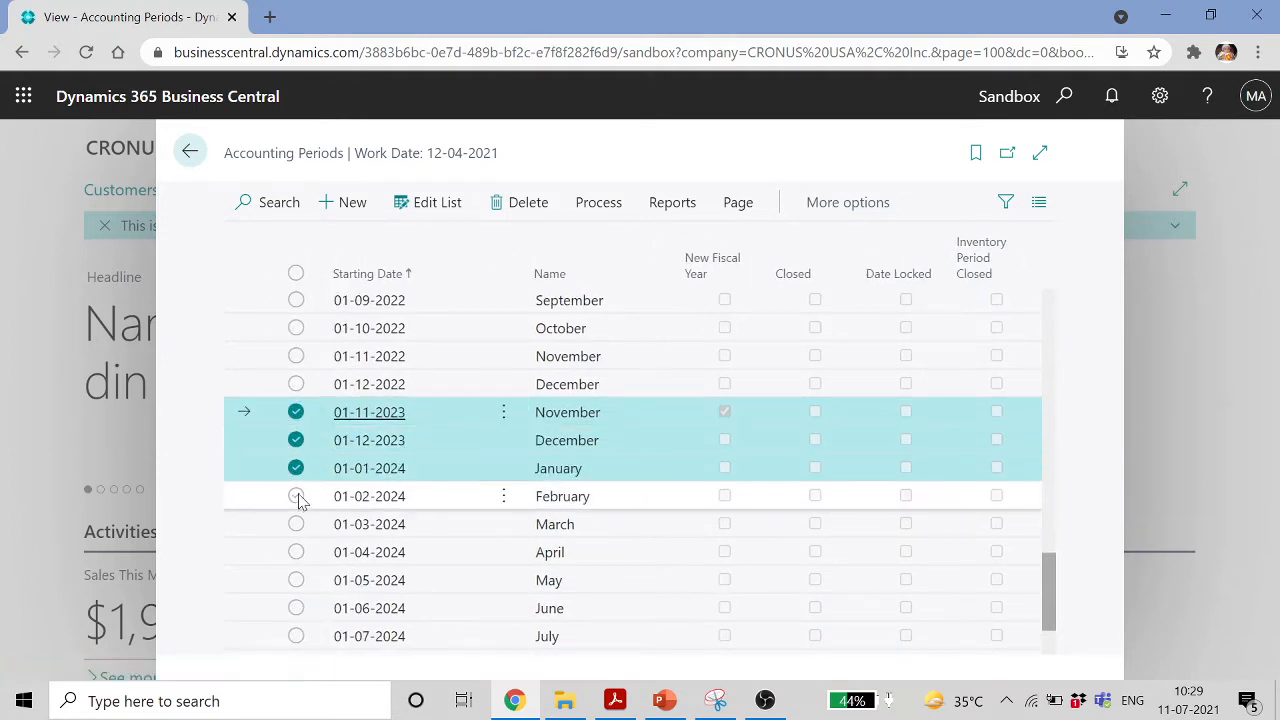
{"action": "left_click", "coordinate": [297, 496]}
{"action": "left_click", "coordinate": [298, 524]}
{"action": "left_click", "coordinate": [296, 552]}
{"action": "scroll", "coordinate": [306, 578], "scroll_direction": "down", "scroll_amount": 1}
{"action": "left_click", "coordinate": [297, 468]}
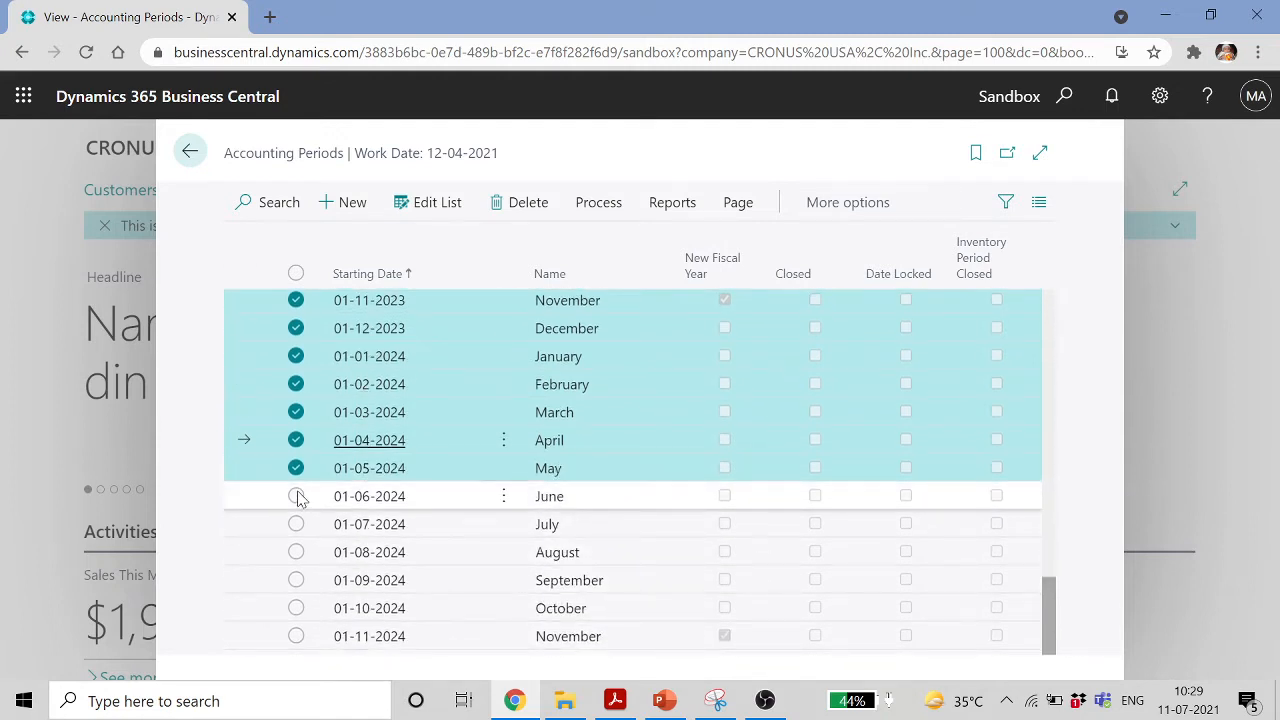
{"action": "left_click", "coordinate": [297, 496]}
{"action": "left_click", "coordinate": [297, 524]}
{"action": "left_click", "coordinate": [297, 552]}
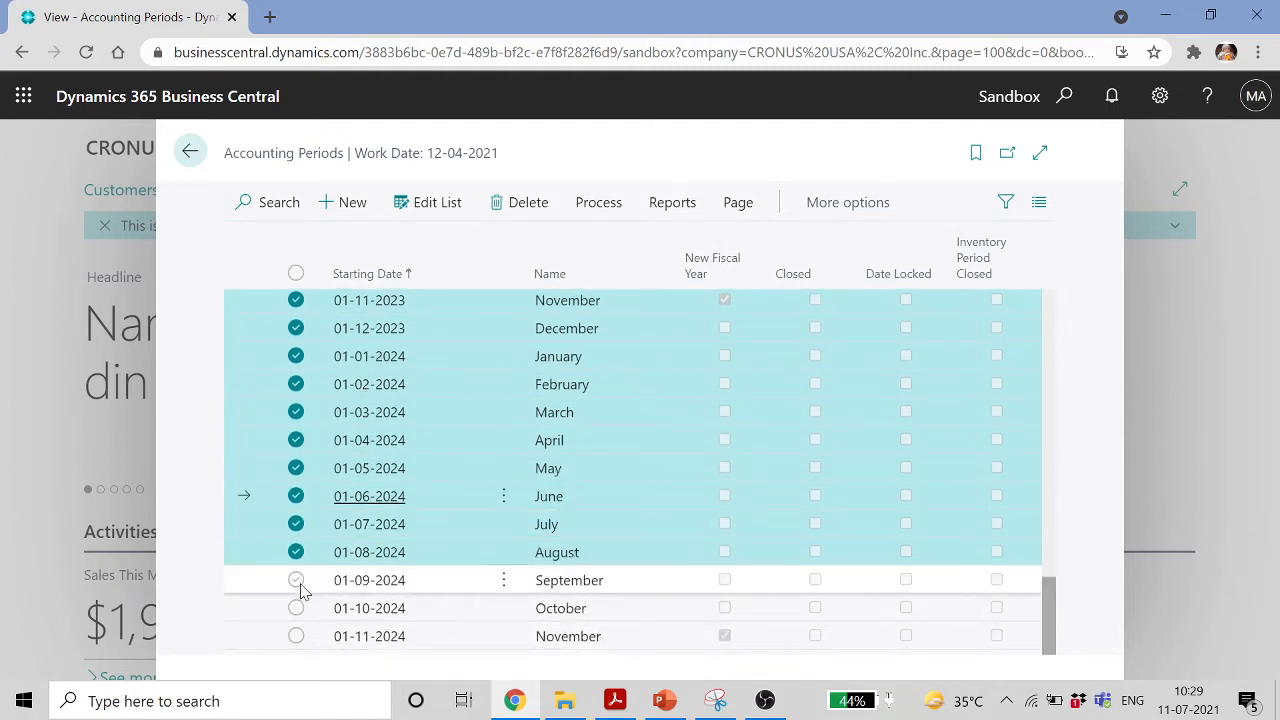
{"action": "left_click", "coordinate": [297, 582]}
{"action": "left_click", "coordinate": [297, 608]}
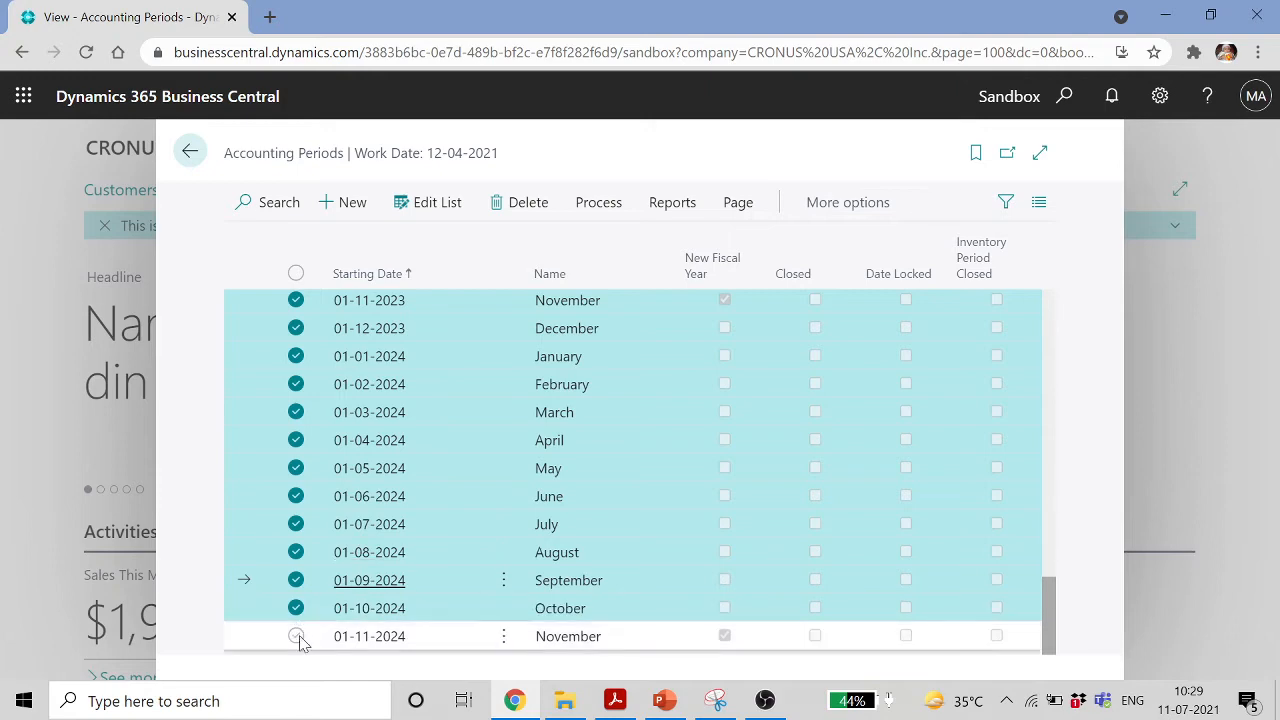
{"action": "left_click", "coordinate": [297, 636]}
Delete the selected November 2023–November 2024 periods and bring up Create Fiscal Year
{"action": "left_click", "coordinate": [530, 207]}
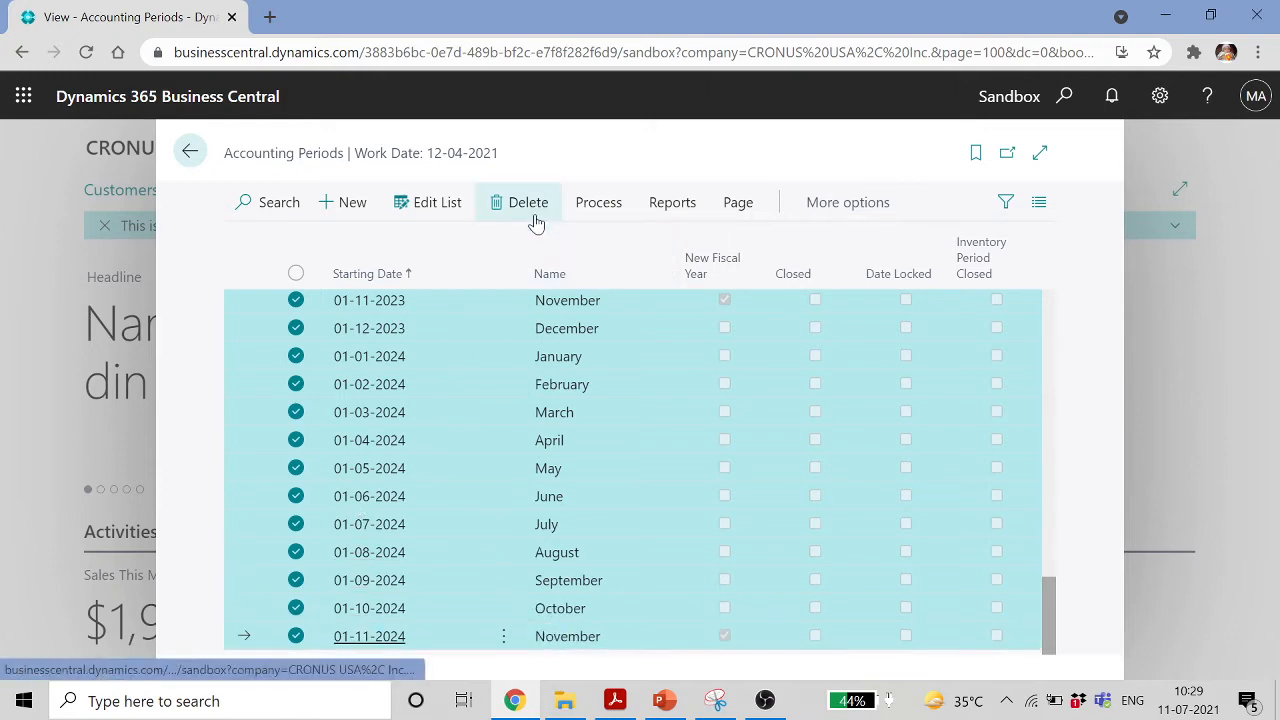
{"action": "left_click", "coordinate": [733, 448]}
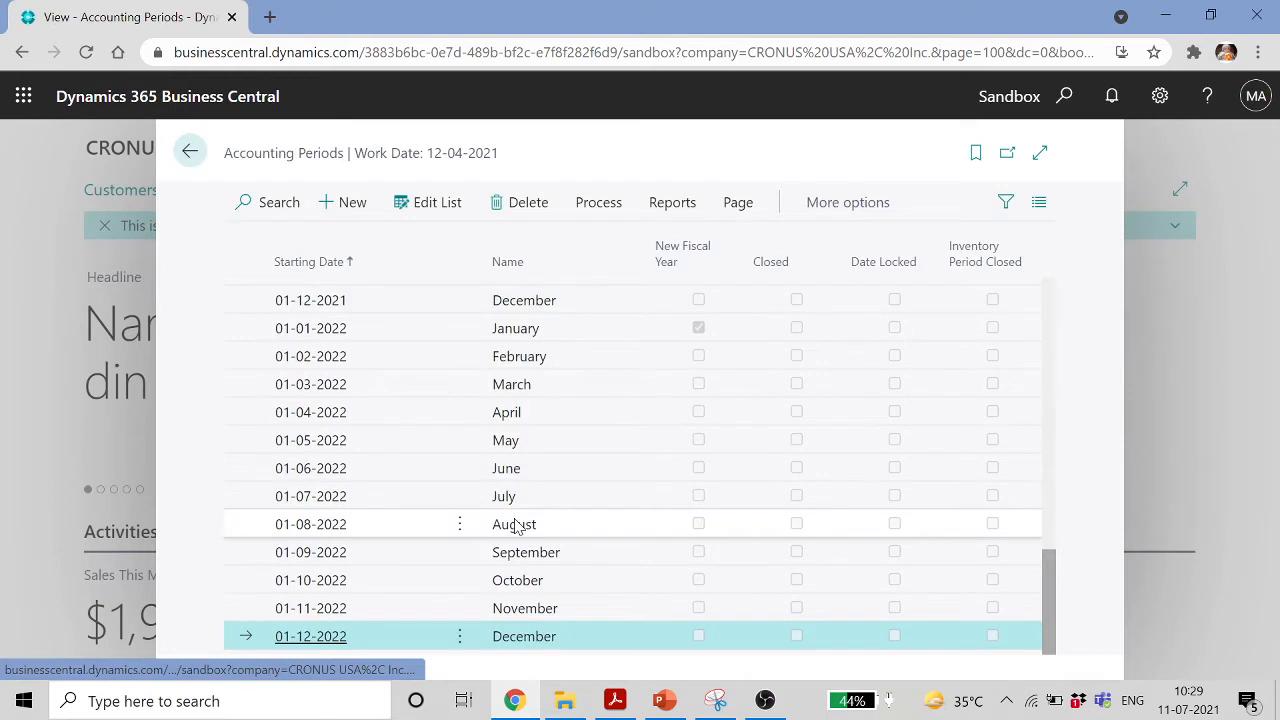
{"action": "left_click", "coordinate": [588, 208]}
{"action": "left_click", "coordinate": [455, 262]}
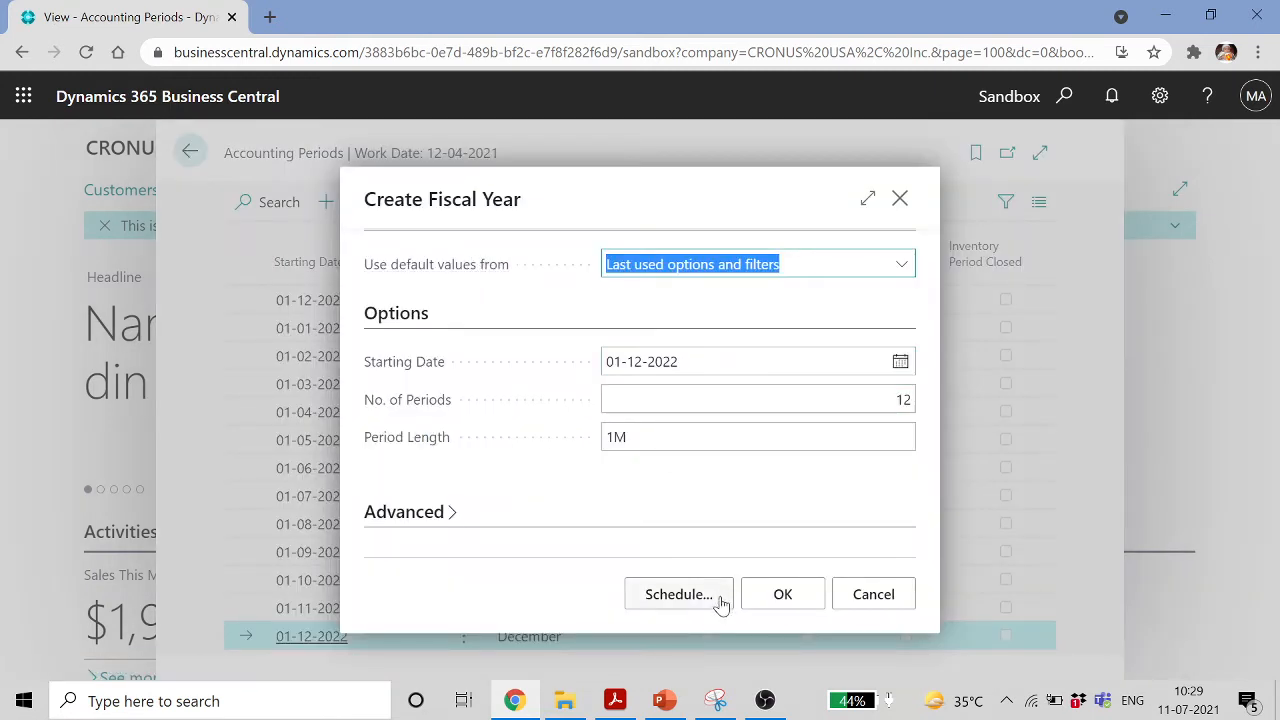
Accept Starting Date 01-12-2022, 12 periods, 1M length, and check the new 2023 periods
{"action": "left_click", "coordinate": [808, 603]}
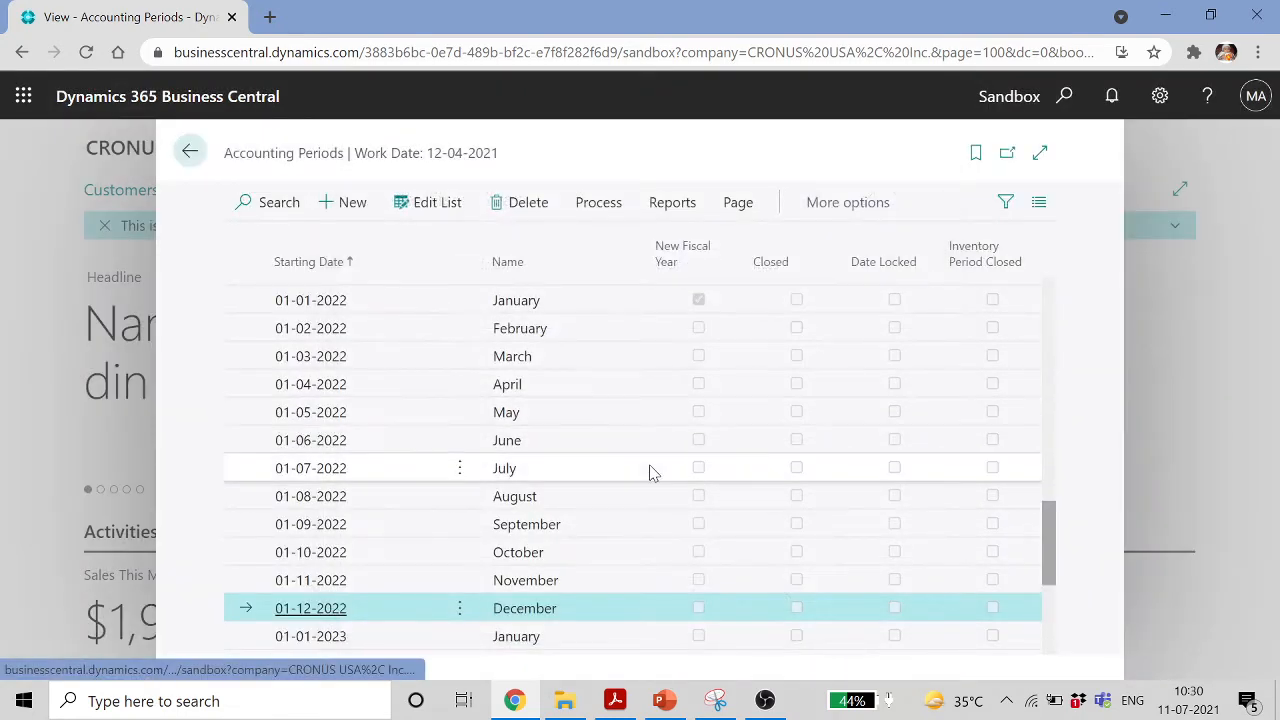
{"action": "scroll", "coordinate": [651, 471], "scroll_direction": "down", "scroll_amount": 3}
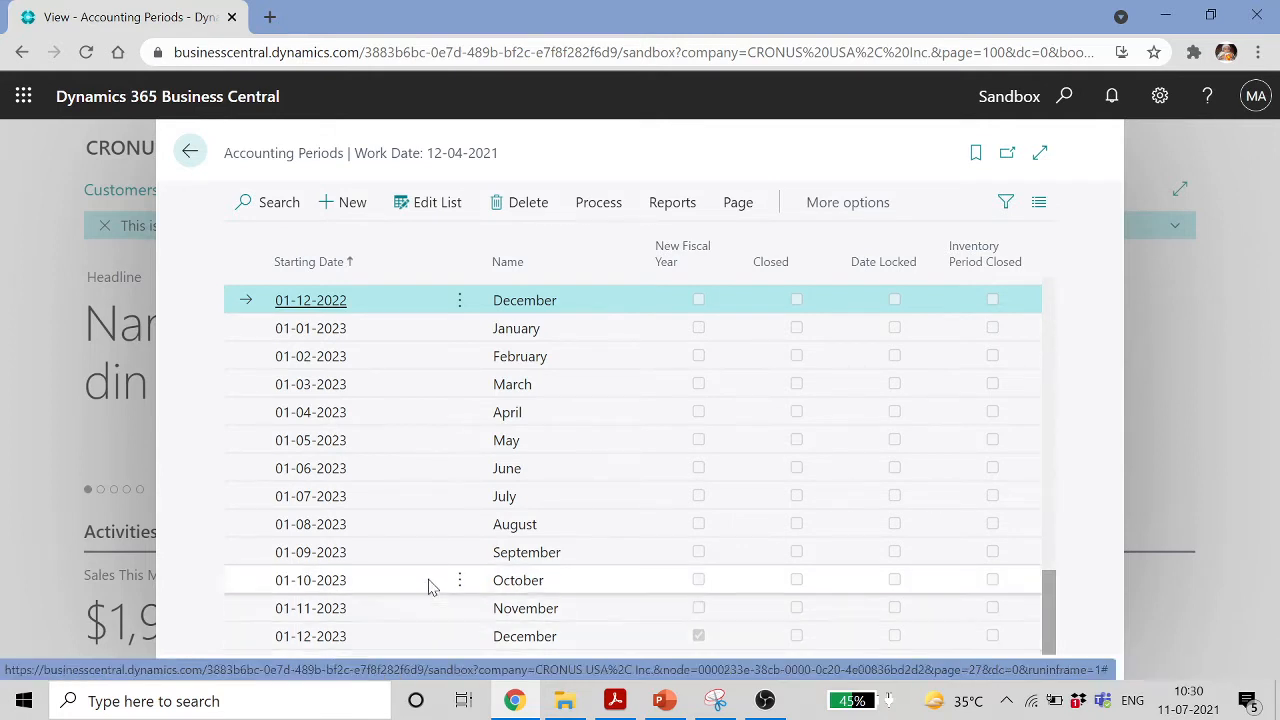
Check the periods run through 01-12-2023, close Accounting Periods, and briefly view the PowerPoint agenda
{"action": "scroll", "coordinate": [449, 558], "scroll_direction": "up", "scroll_amount": 1}
{"action": "scroll", "coordinate": [451, 560], "scroll_direction": "down", "scroll_amount": 1}
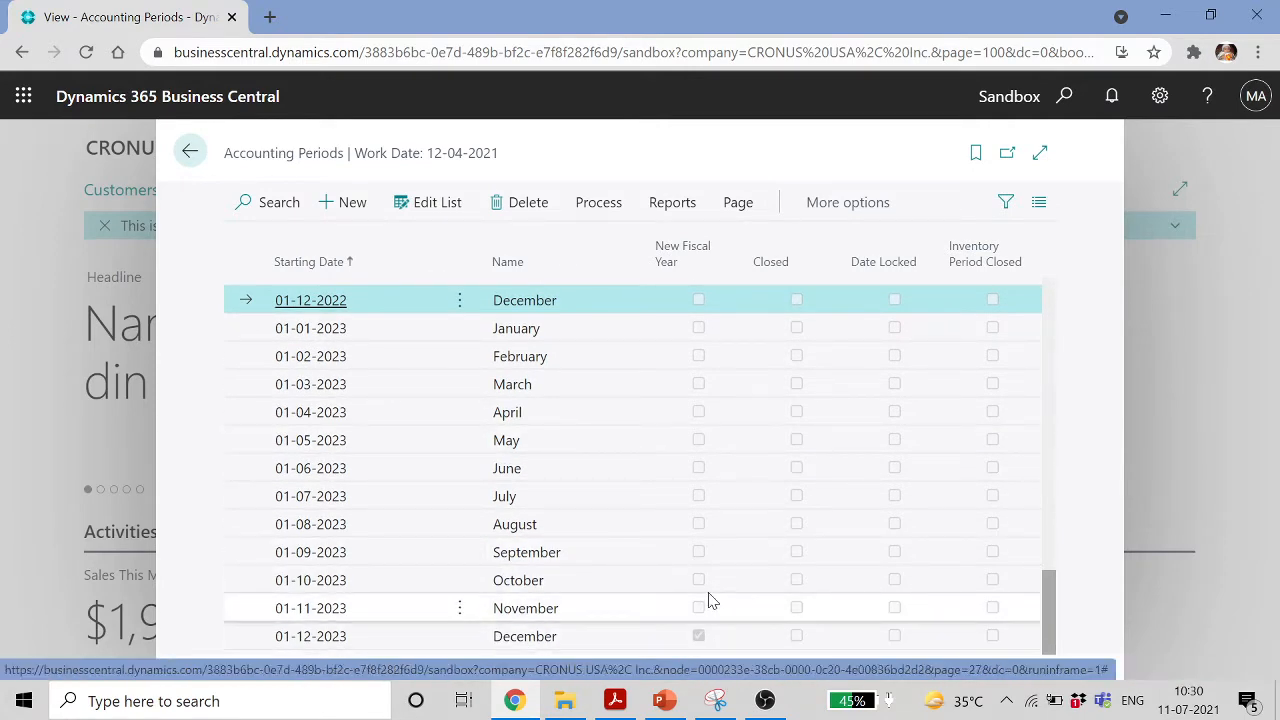
{"action": "scroll", "coordinate": [709, 600], "scroll_direction": "up", "scroll_amount": 2}
{"action": "scroll", "coordinate": [709, 600], "scroll_direction": "up", "scroll_amount": 3}
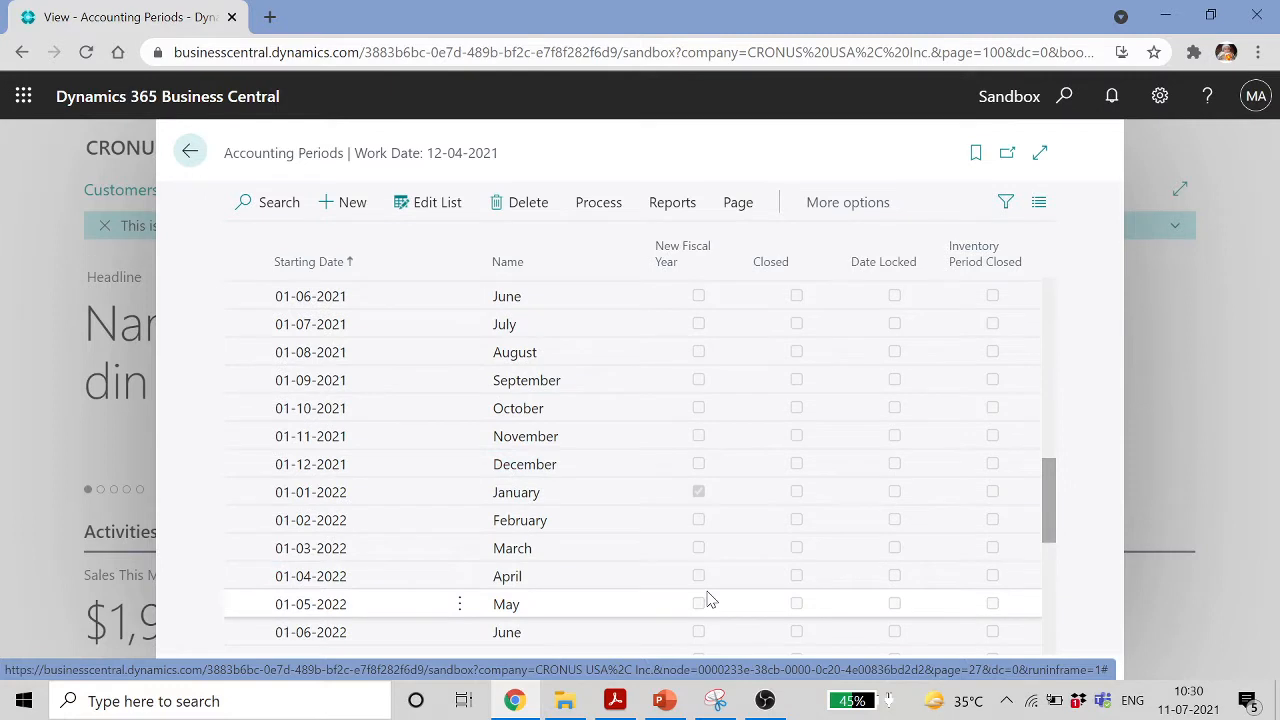
{"action": "scroll", "coordinate": [709, 600], "scroll_direction": "down", "scroll_amount": 5}
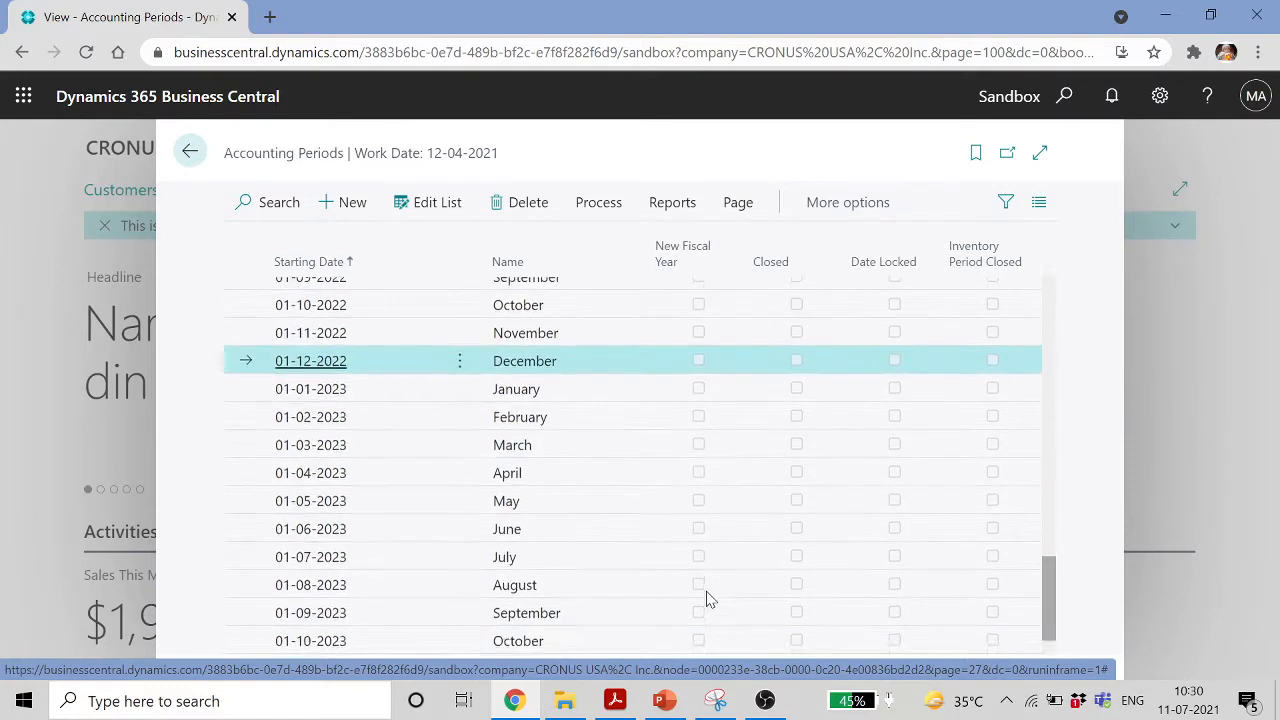
{"action": "left_click", "coordinate": [606, 210]}
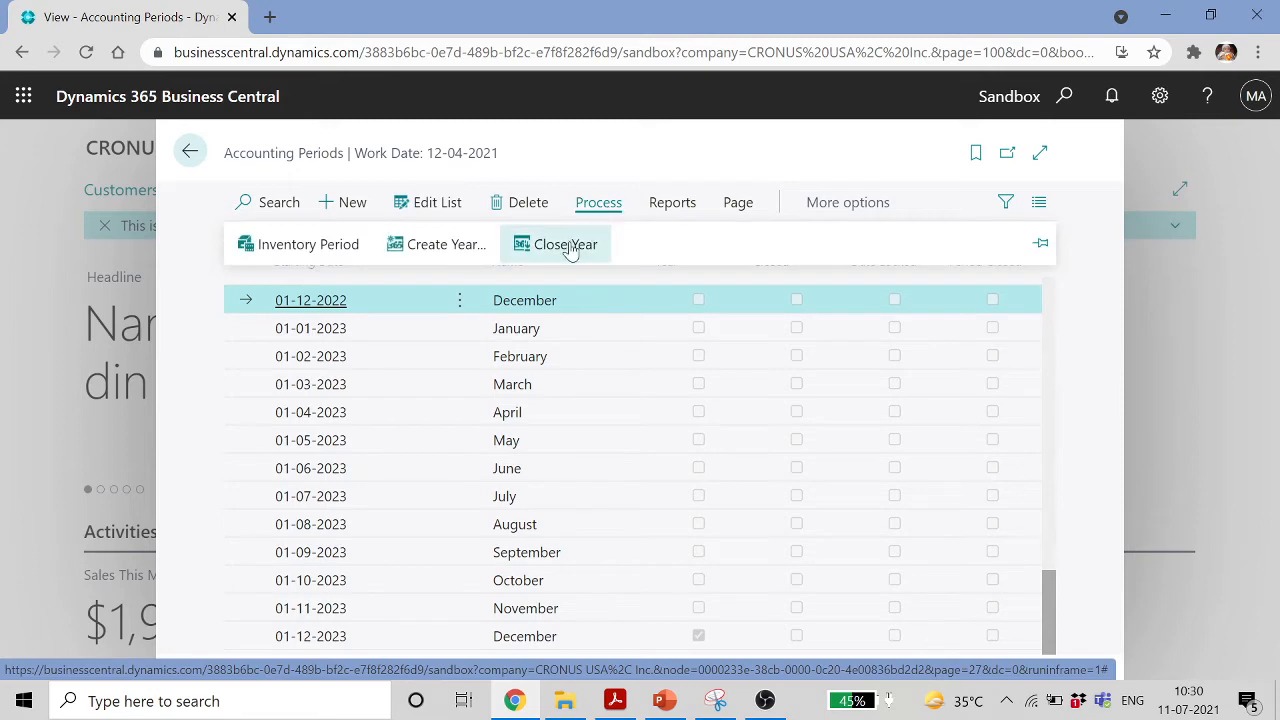
{"action": "scroll", "coordinate": [612, 395], "scroll_direction": "up", "scroll_amount": 8}
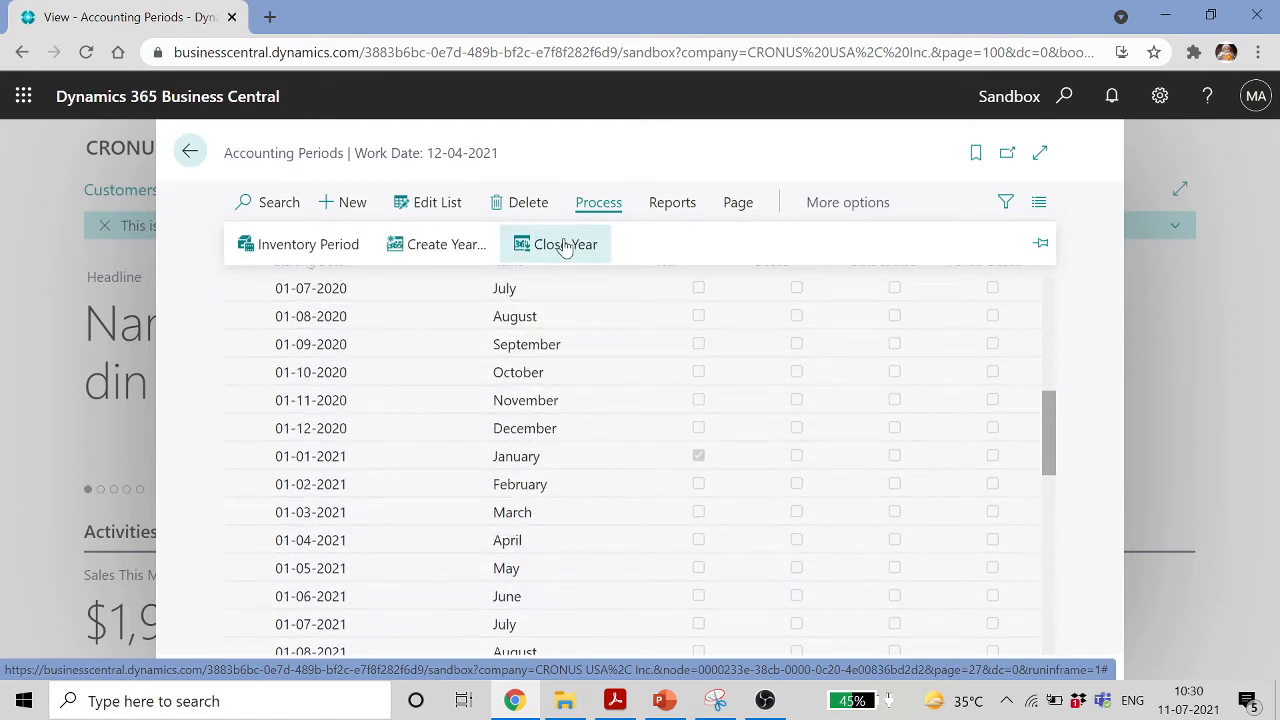
{"action": "left_click", "coordinate": [191, 153]}
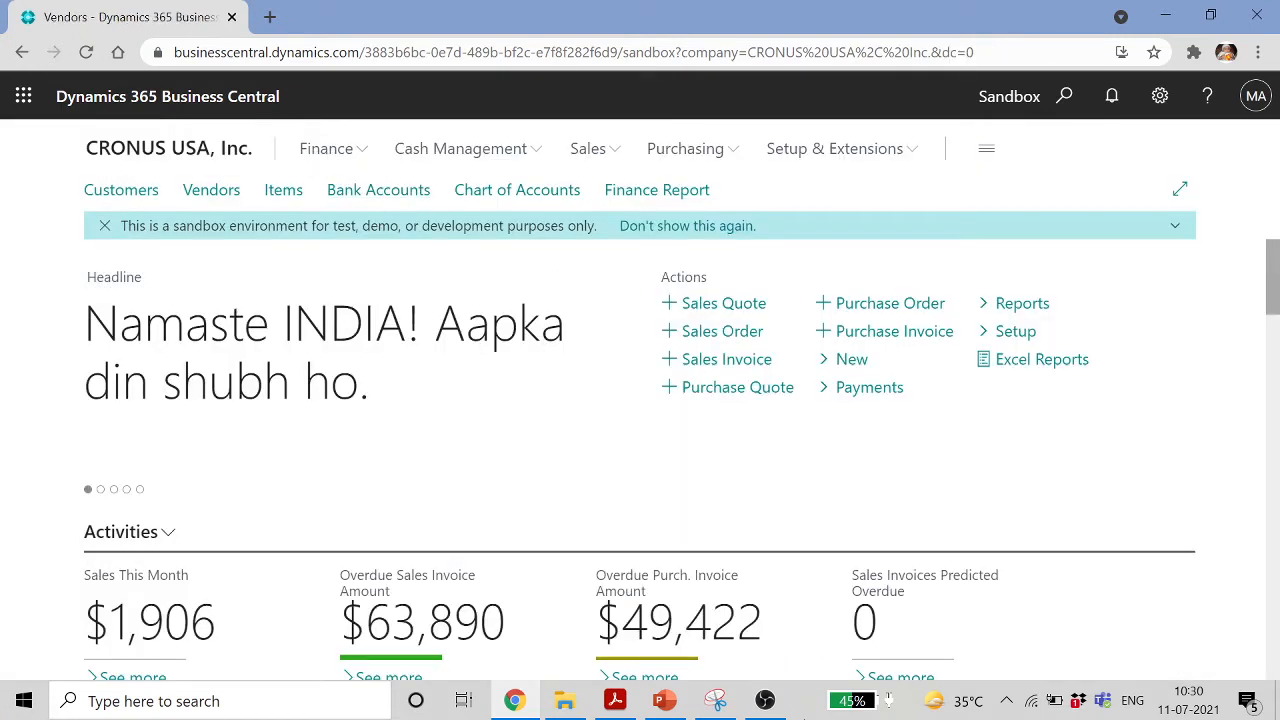
{"action": "left_click", "coordinate": [686, 708]}
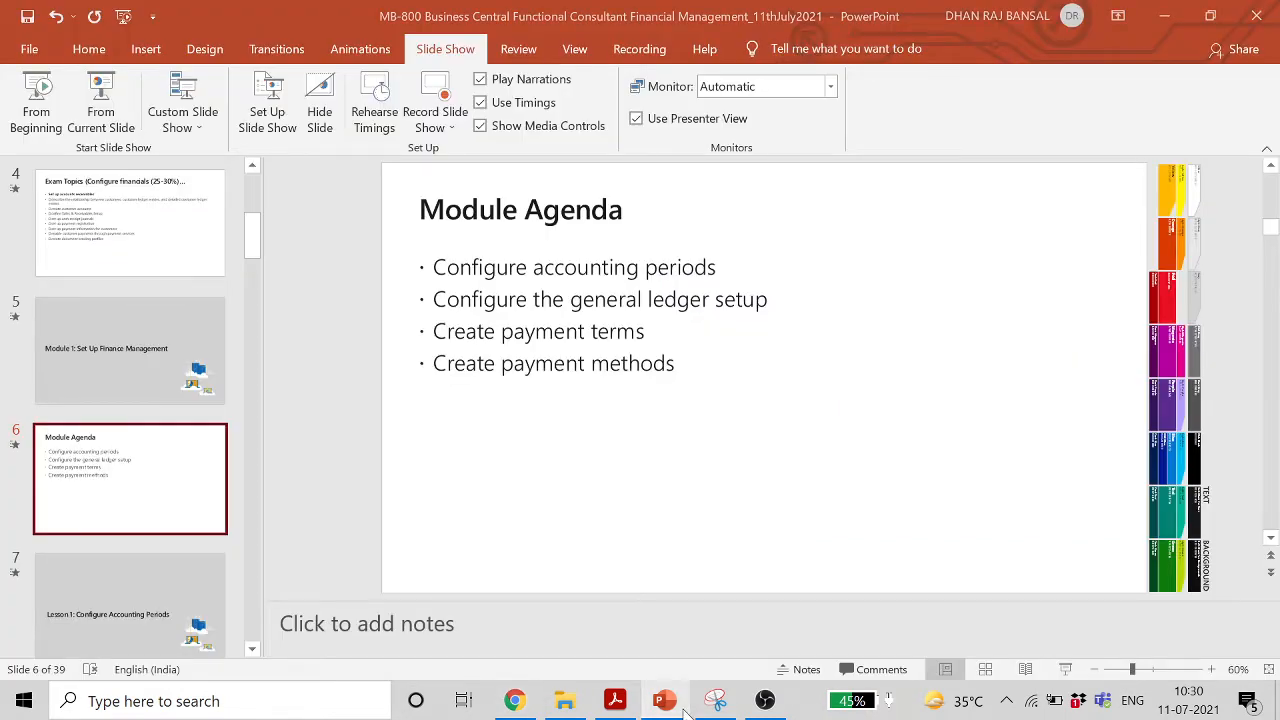
{"action": "left_click", "coordinate": [686, 708]}
Search Tell Me for general ledger setup and open the General Ledger Setup page
{"action": "left_click", "coordinate": [1064, 96]}
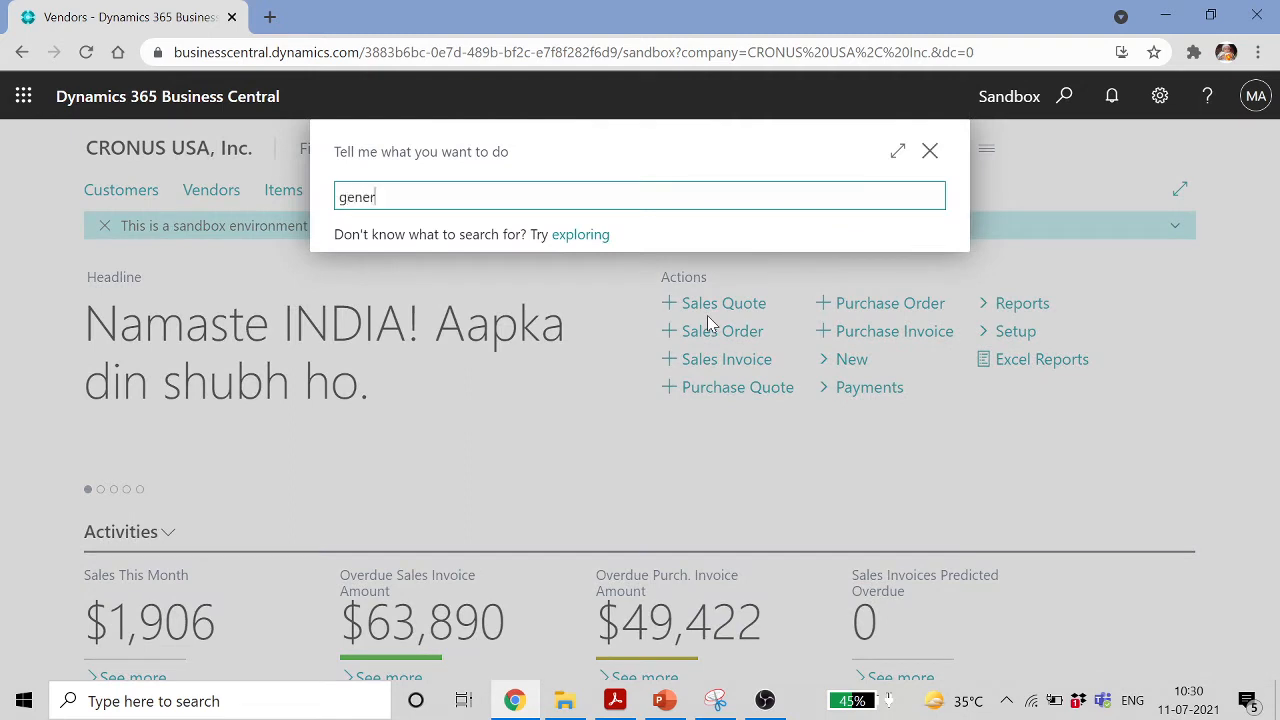
{"action": "type", "text": "r e"}
{"action": "key", "text": "BackSpace"}
{"action": "type", "text": "s"}
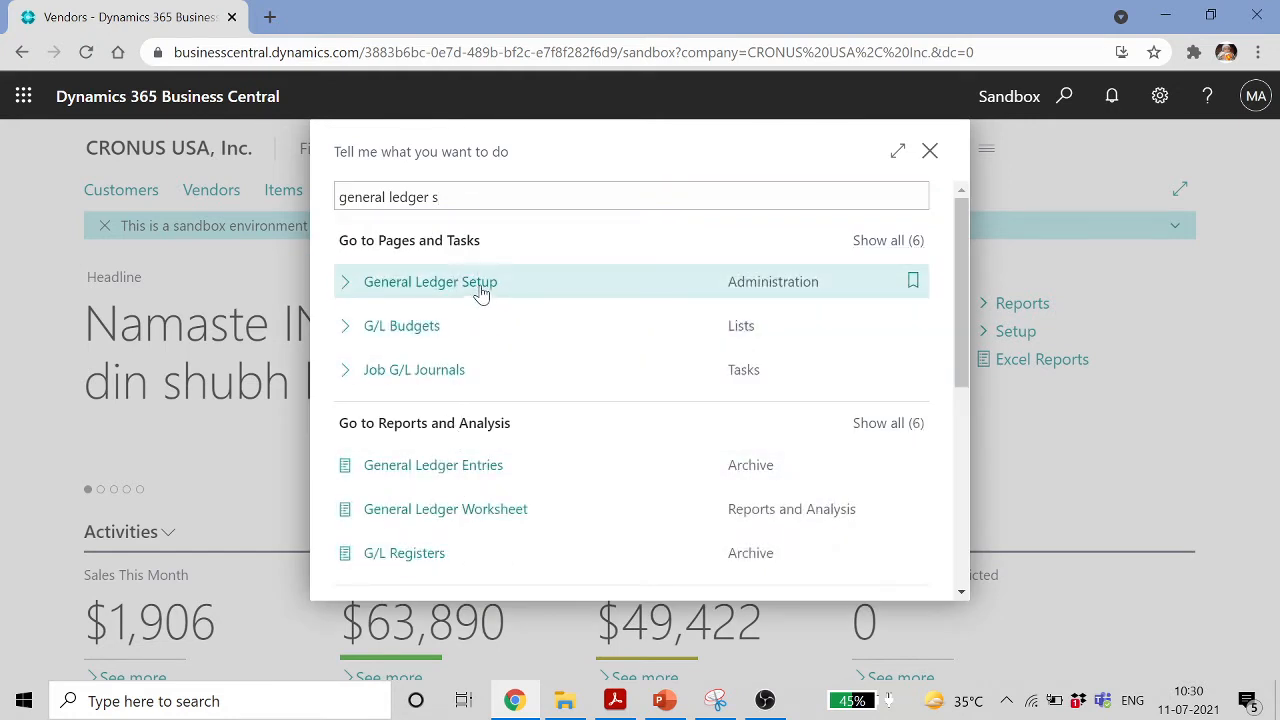
{"action": "left_click", "coordinate": [485, 287]}
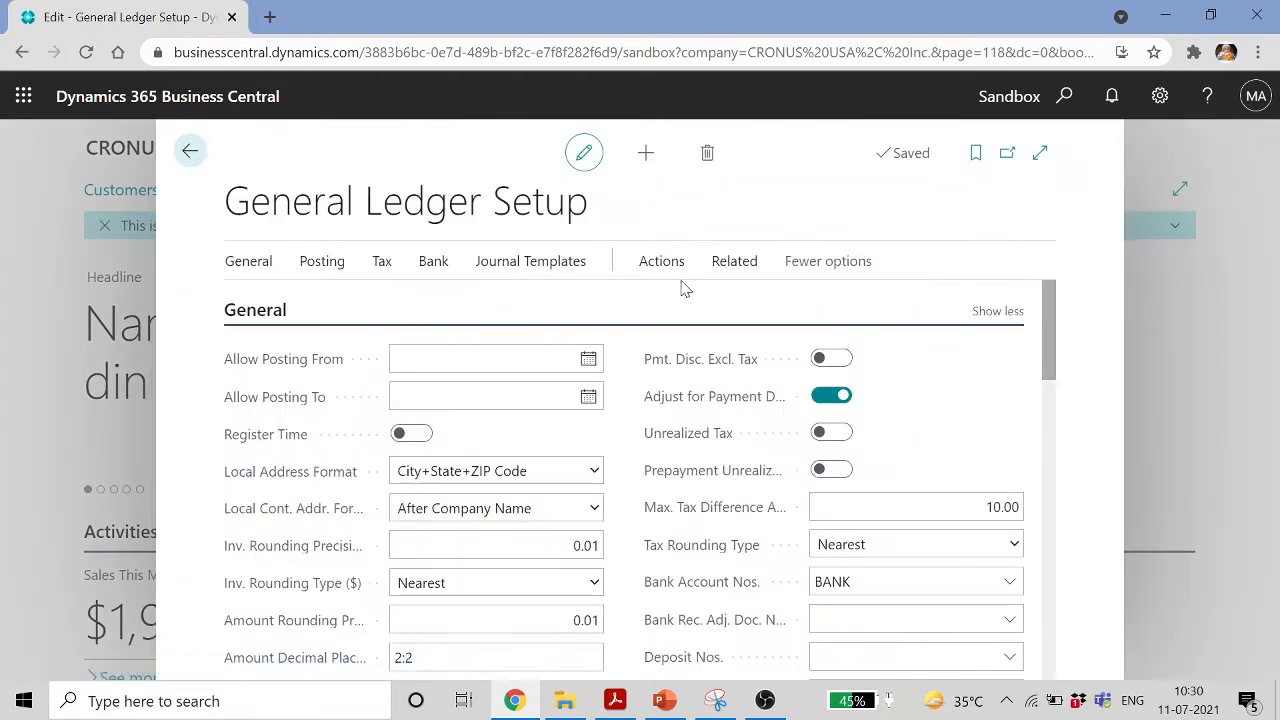
{"action": "left_click", "coordinate": [1041, 153]}
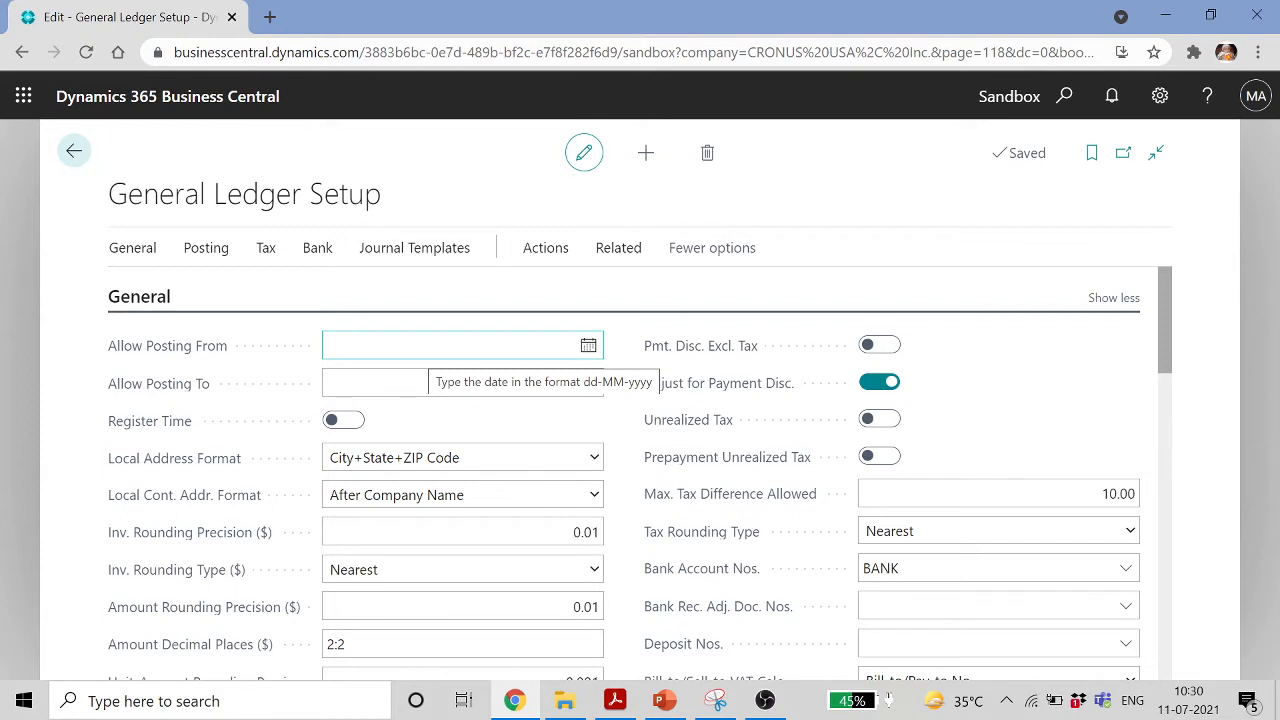
{"action": "left_click", "coordinate": [588, 345]}
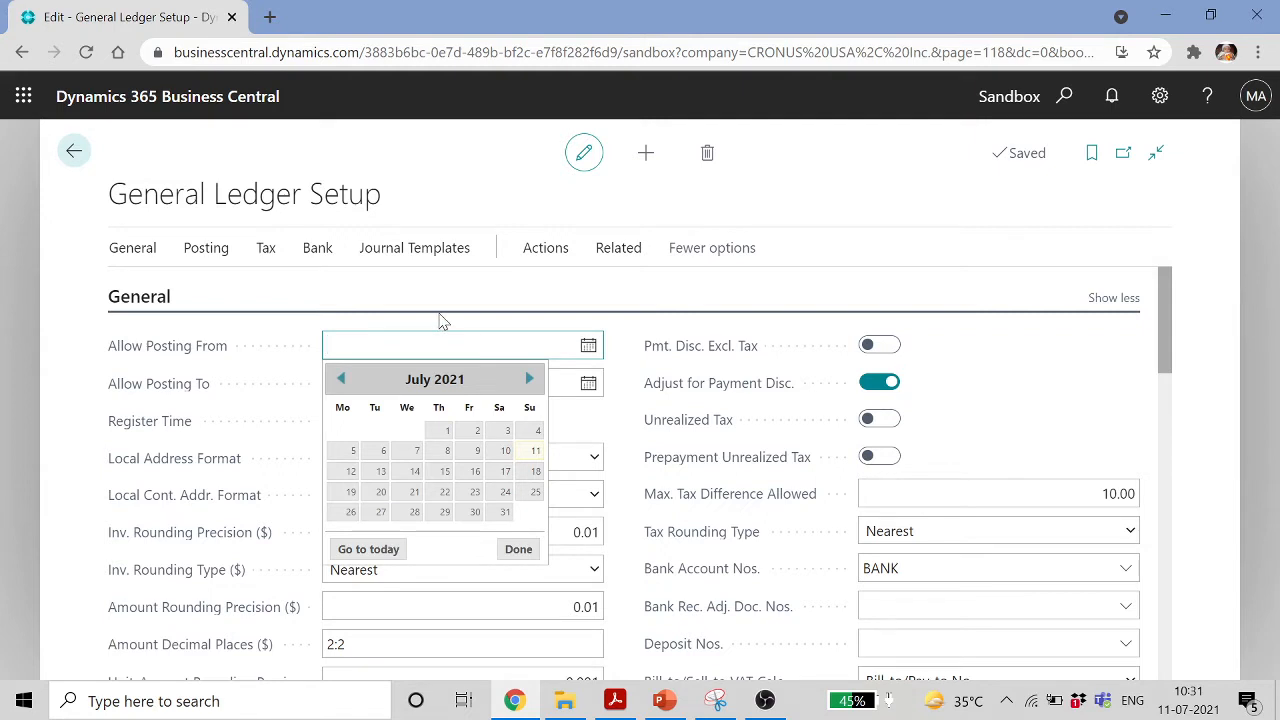
{"action": "left_click", "coordinate": [453, 284]}
{"action": "left_click", "coordinate": [428, 343]}
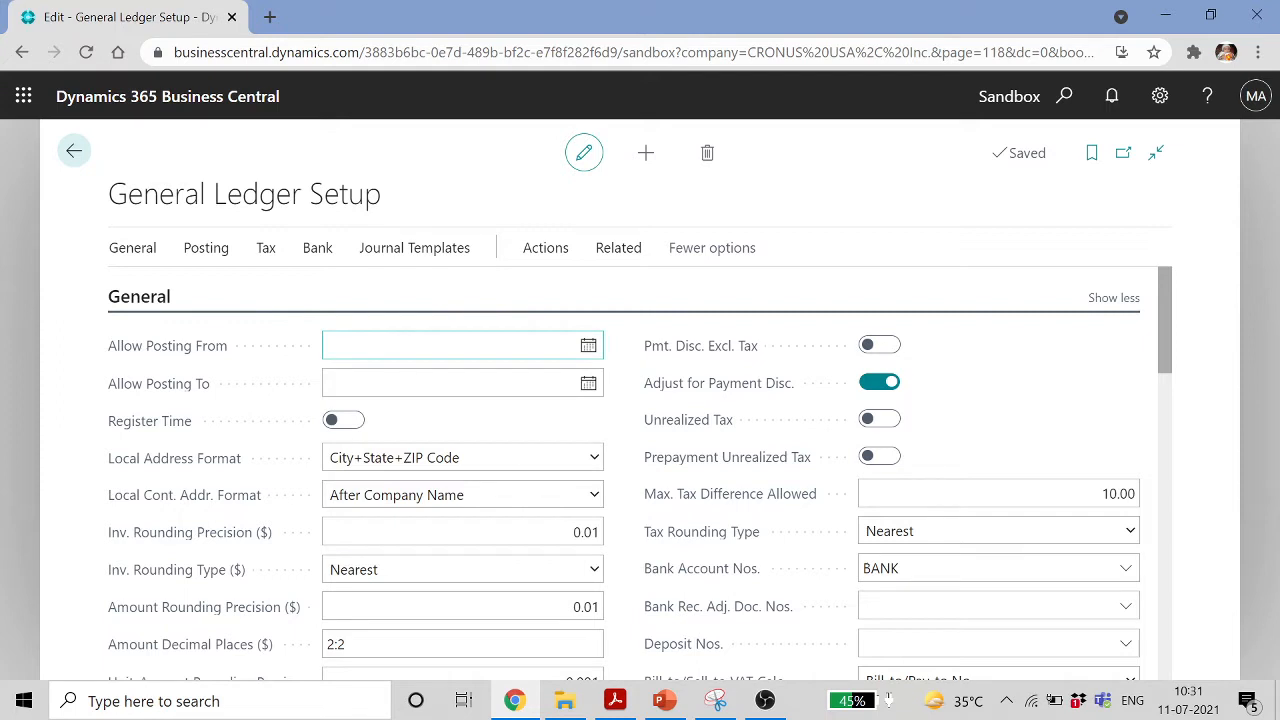
{"action": "left_click", "coordinate": [423, 302]}
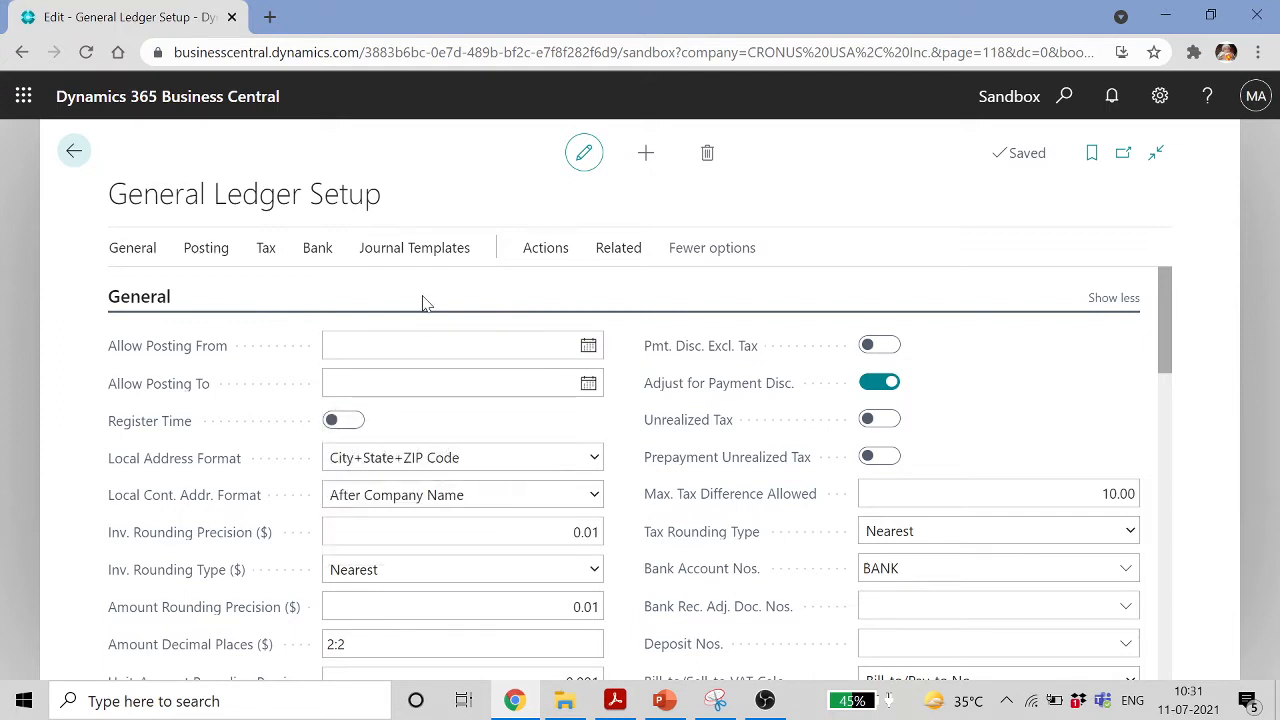
{"action": "left_click", "coordinate": [414, 383]}
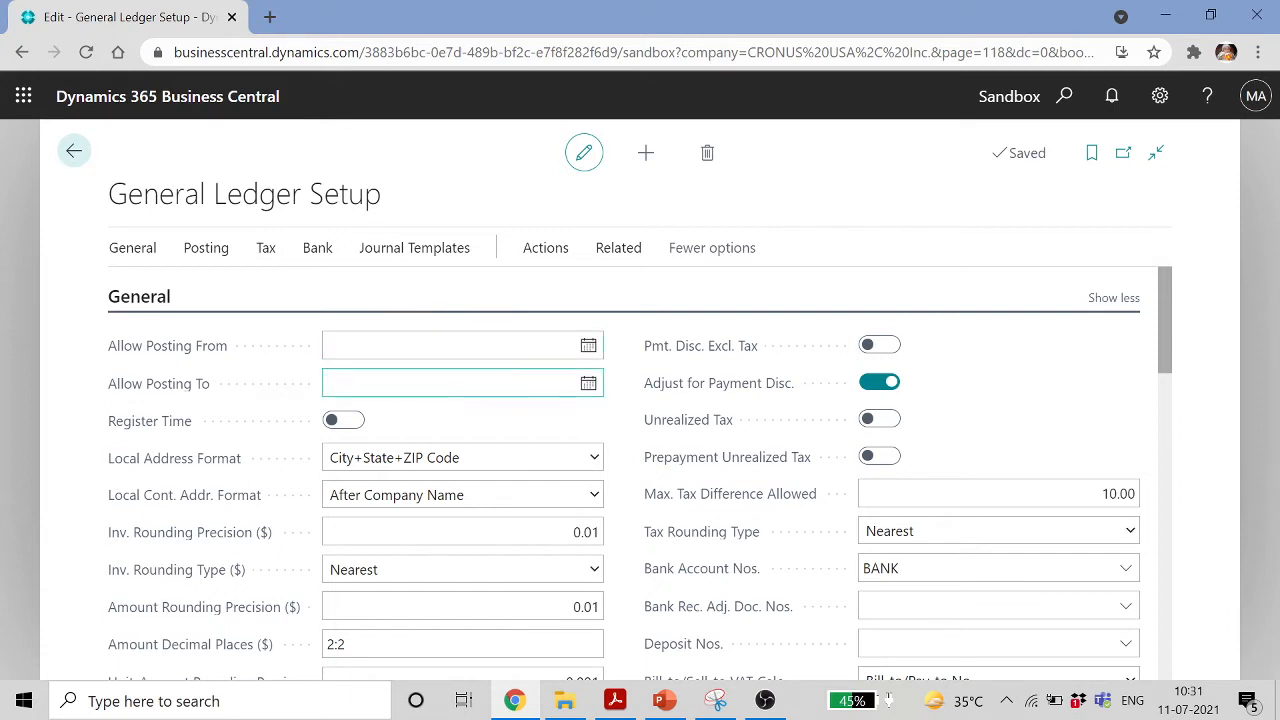
{"action": "left_click", "coordinate": [452, 339]}
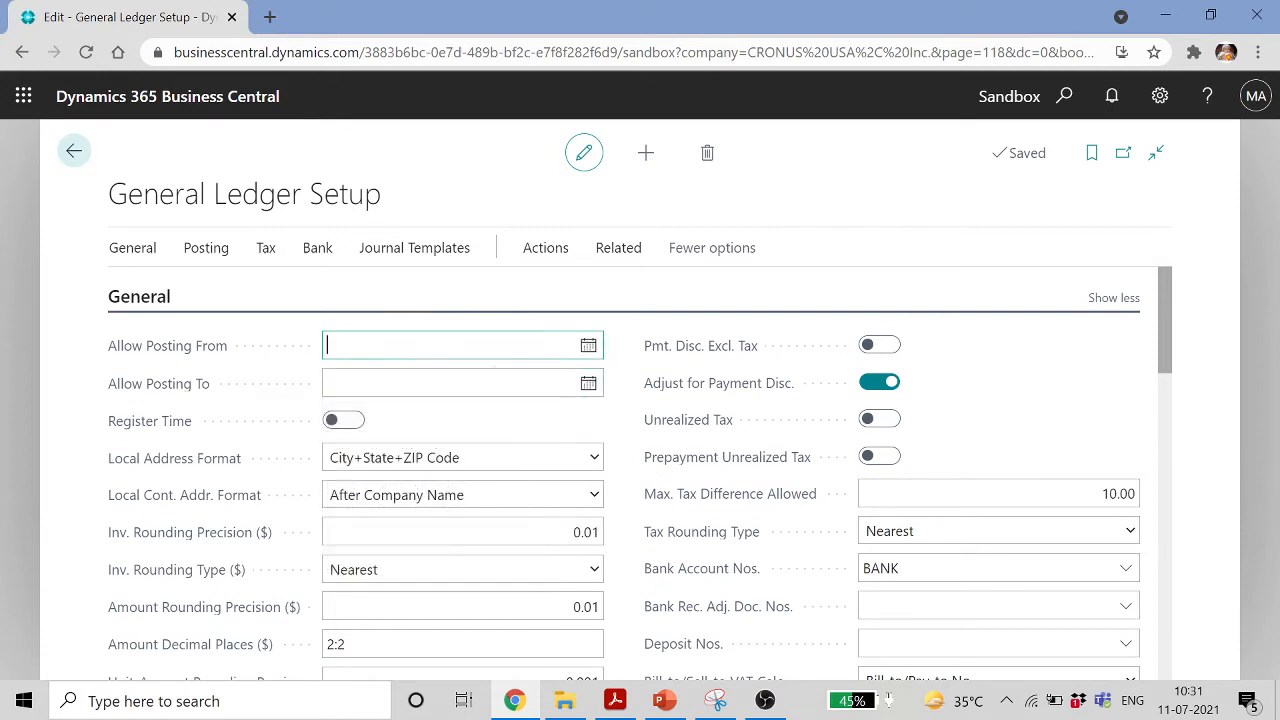
{"action": "left_click", "coordinate": [423, 281]}
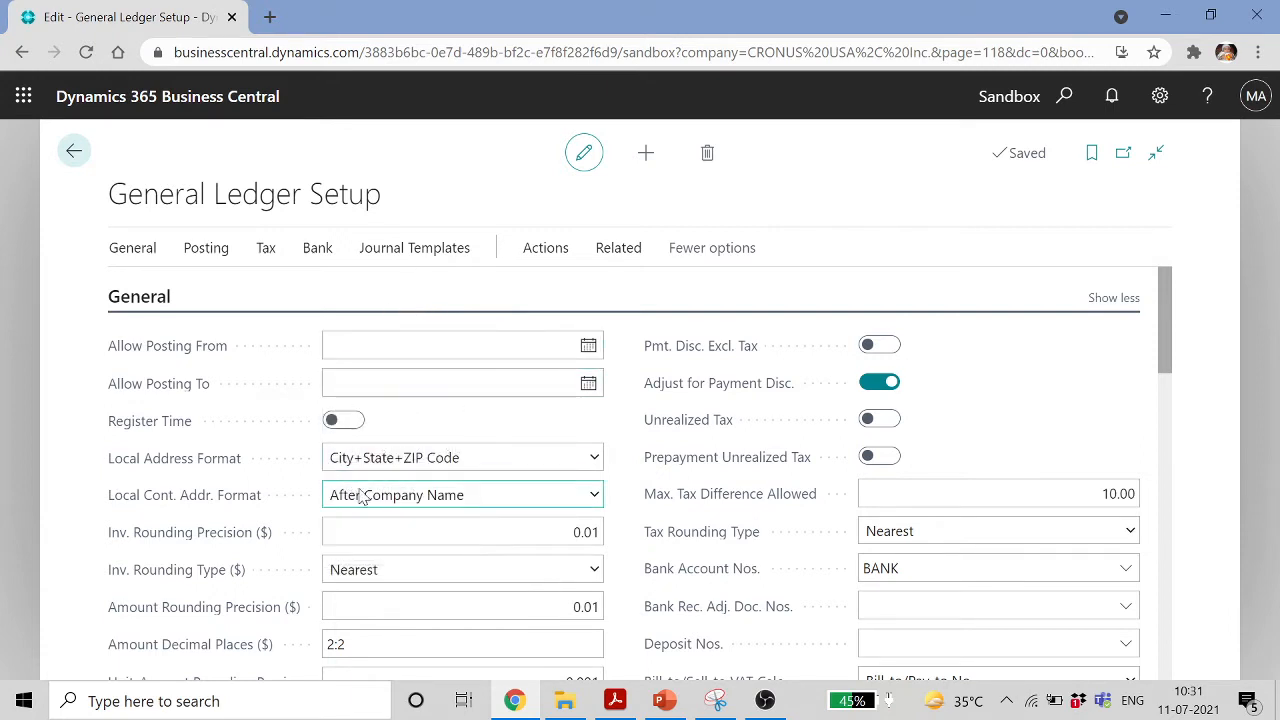
{"action": "left_click", "coordinate": [332, 532]}
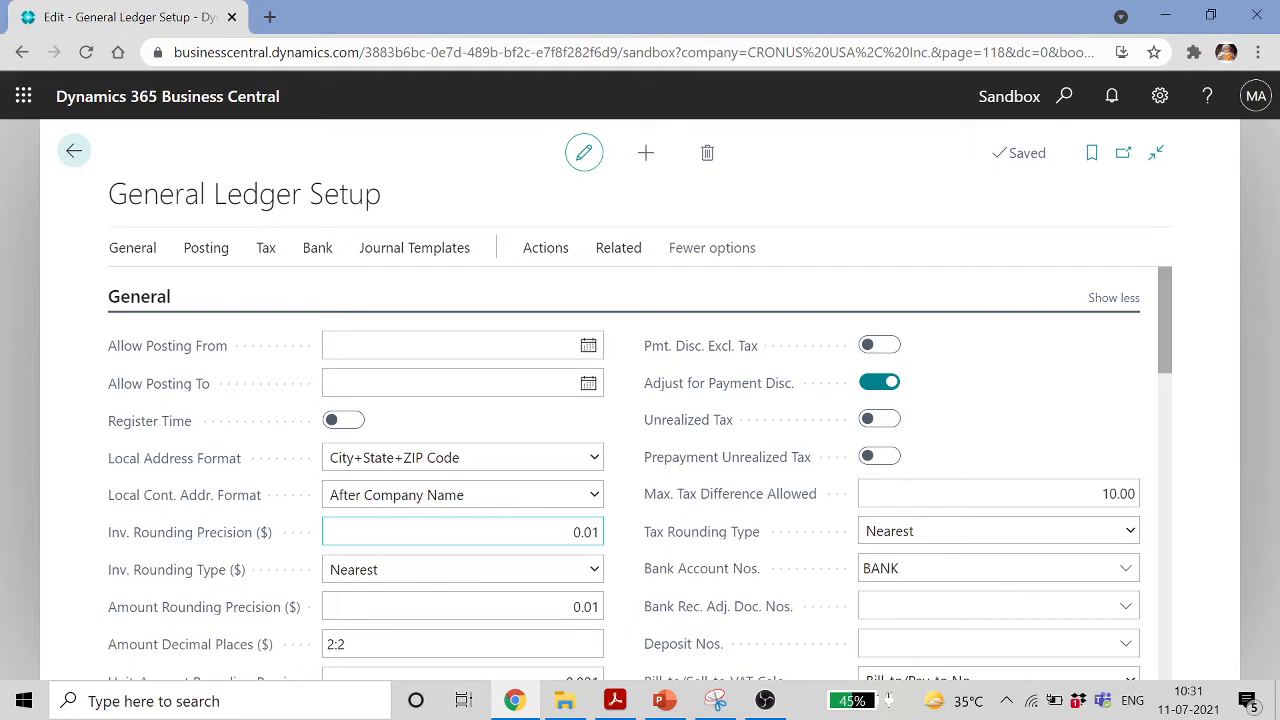
{"action": "left_click", "coordinate": [362, 532]}
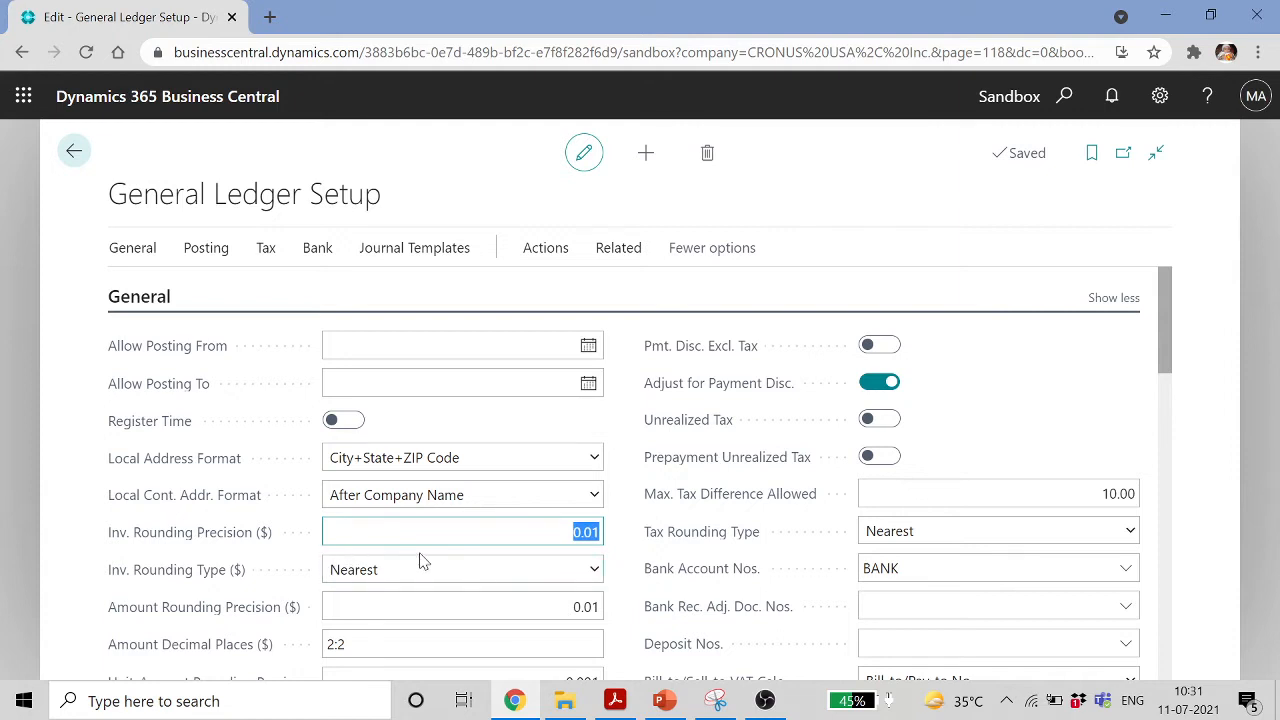
{"action": "left_click", "coordinate": [596, 572]}
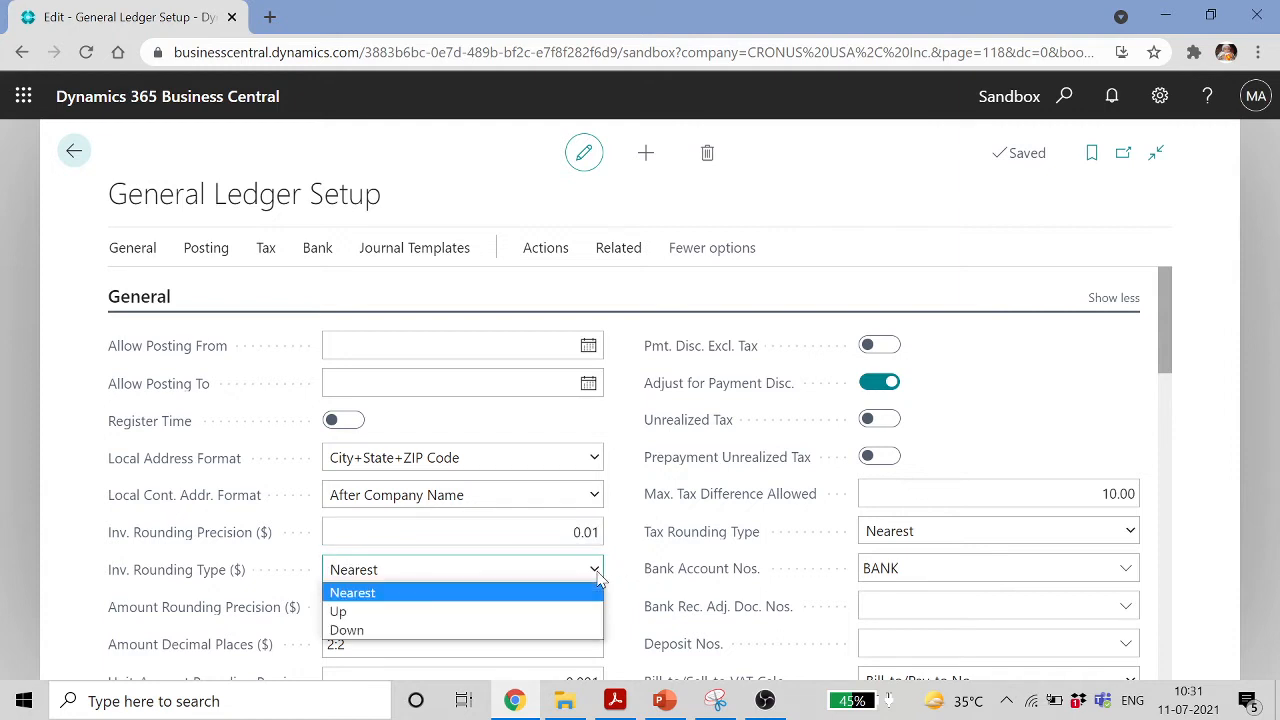
{"action": "left_click", "coordinate": [597, 577]}
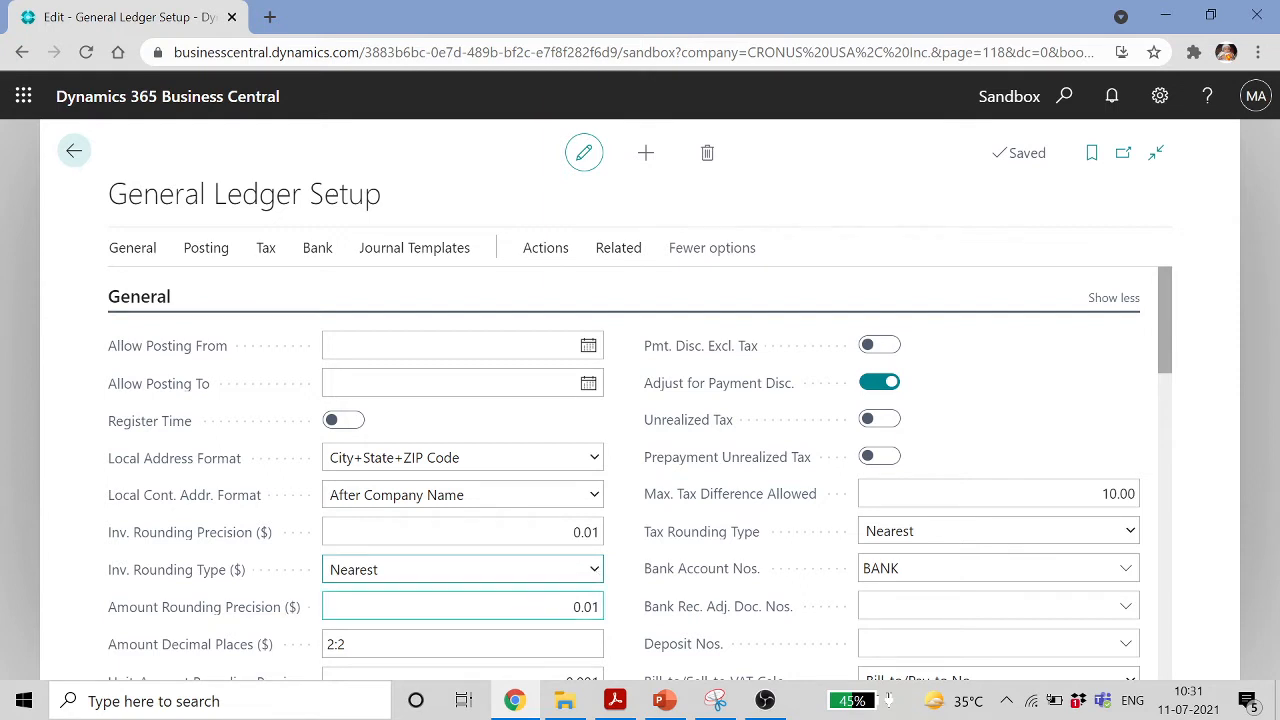
{"action": "scroll", "coordinate": [520, 610], "scroll_direction": "down", "scroll_amount": 1}
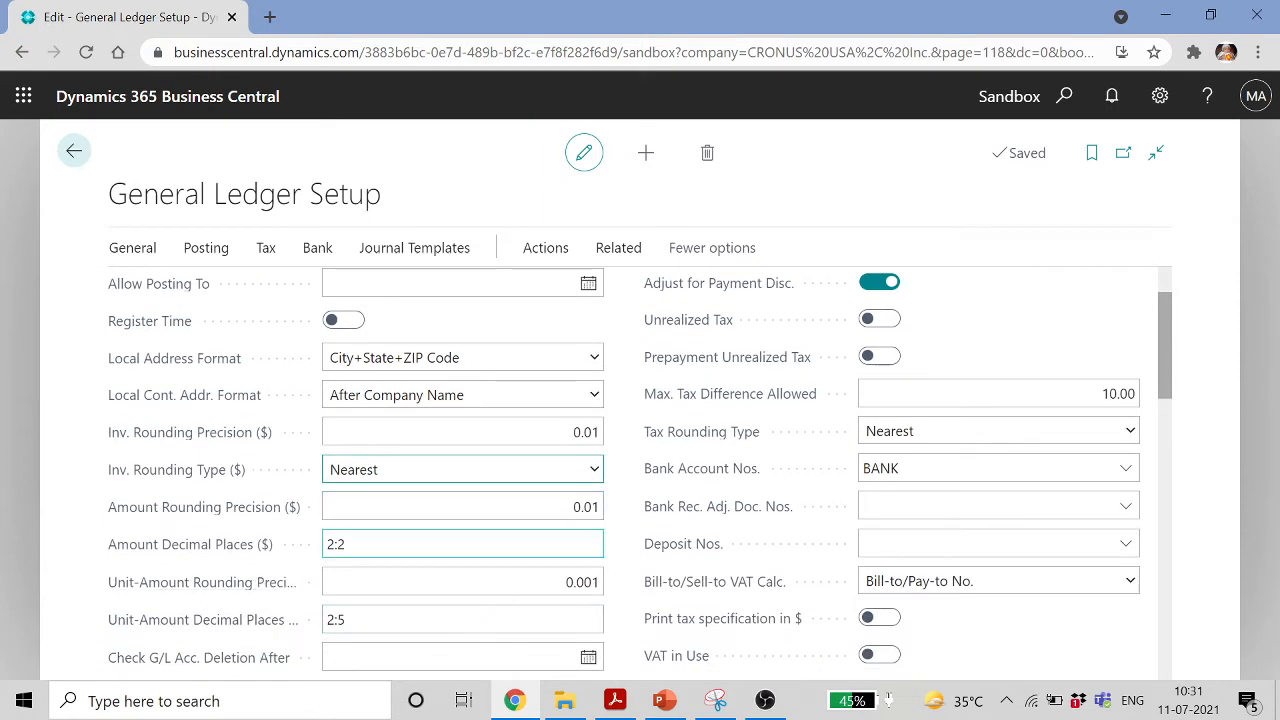
{"action": "left_click", "coordinate": [464, 544]}
{"action": "left_click", "coordinate": [346, 544]}
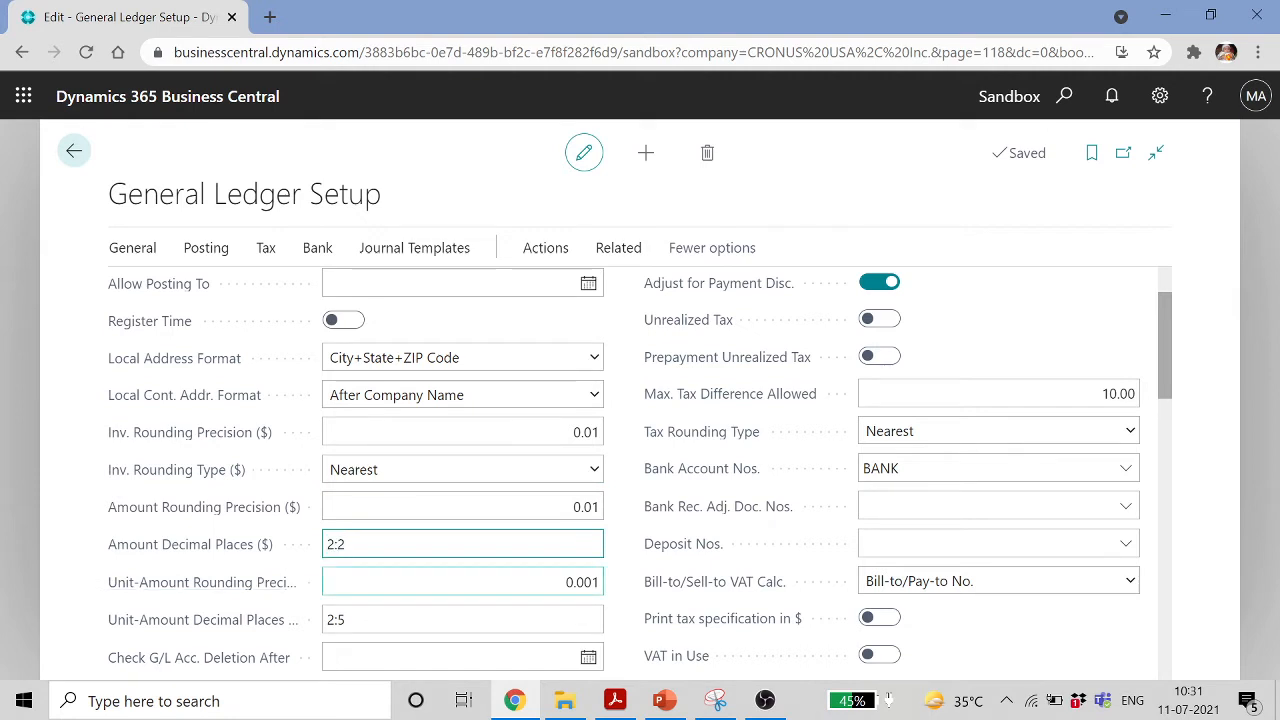
{"action": "key", "text": "Tab"}
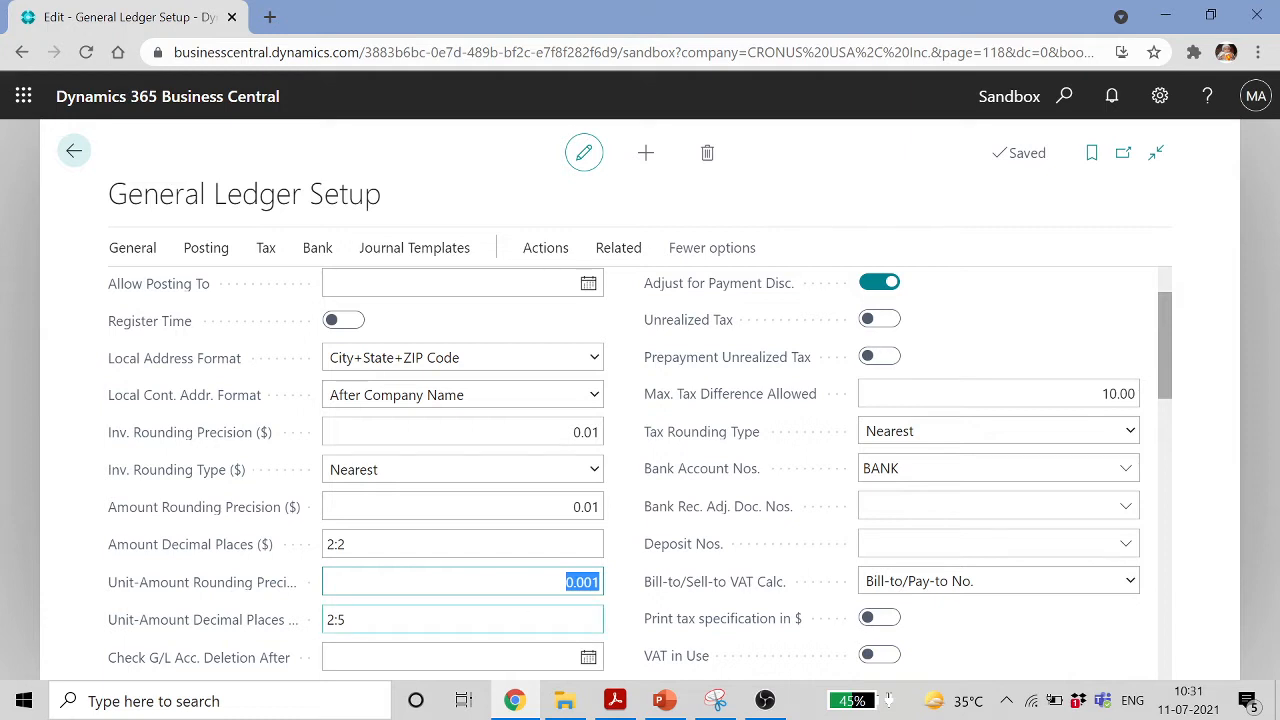
{"action": "scroll", "coordinate": [376, 610], "scroll_direction": "down", "scroll_amount": 1}
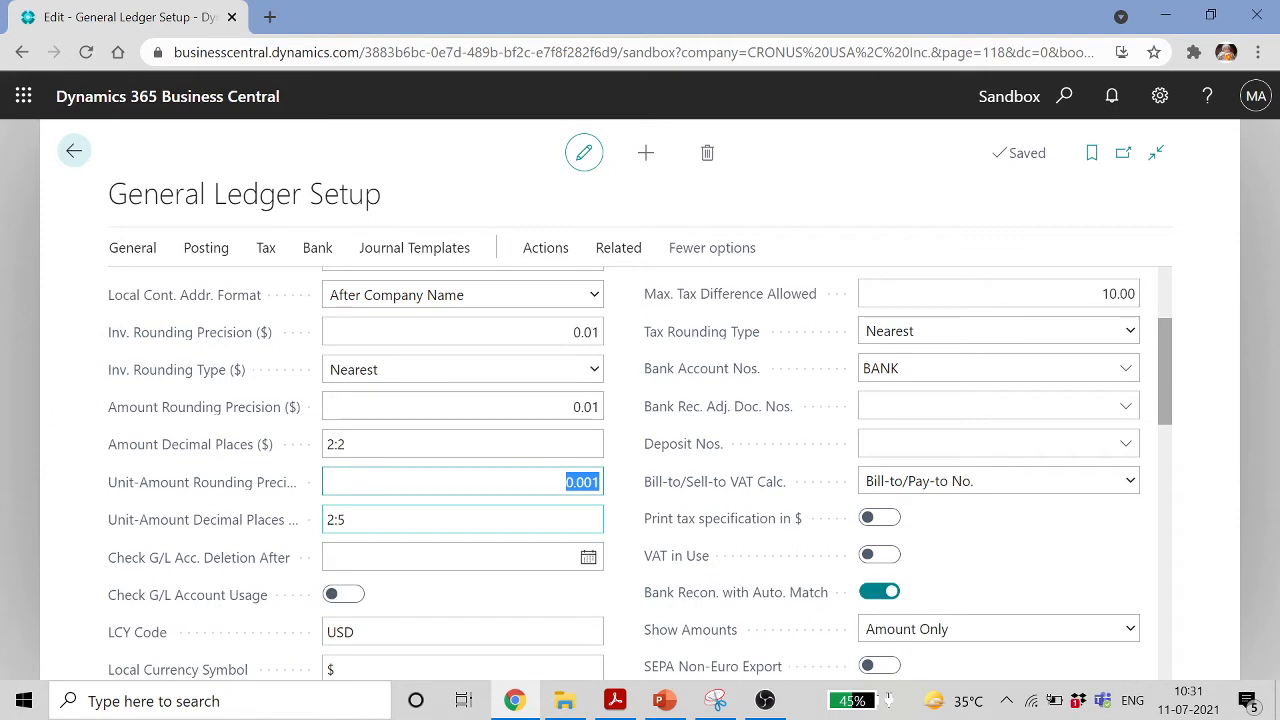
{"action": "left_click", "coordinate": [380, 519]}
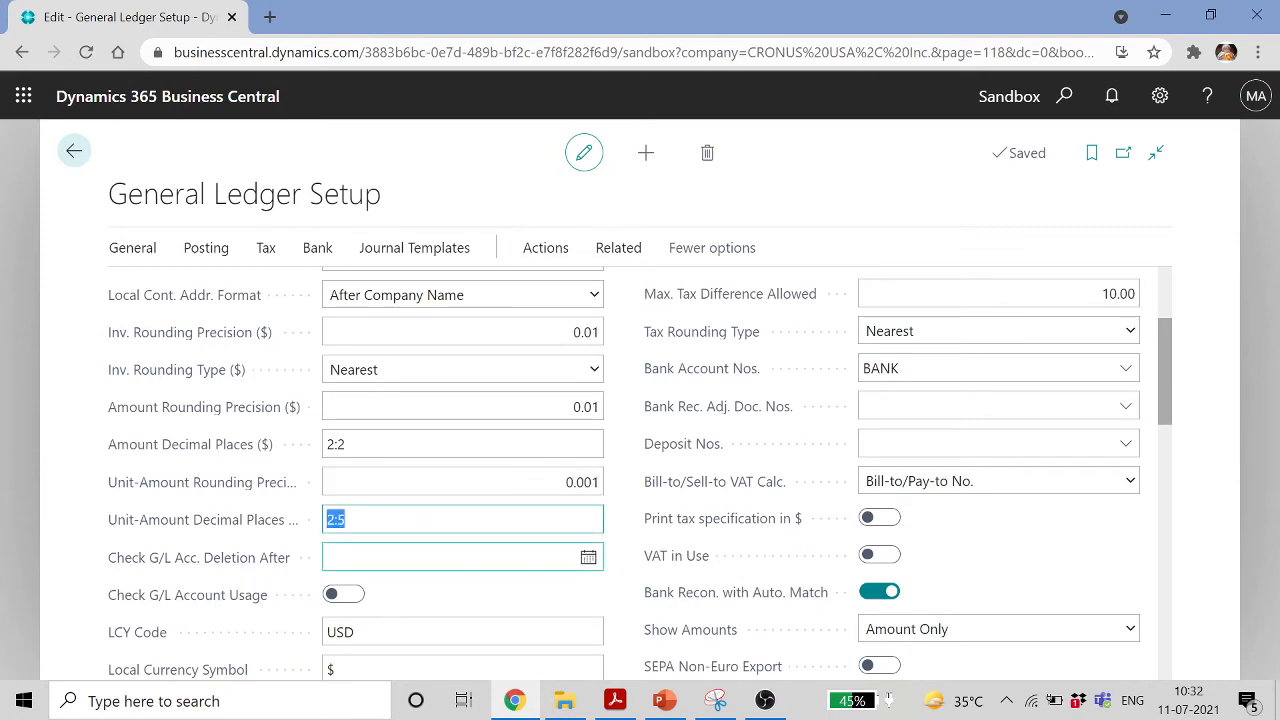
{"action": "scroll", "coordinate": [386, 583], "scroll_direction": "down", "scroll_amount": 1}
{"action": "left_click", "coordinate": [388, 532]}
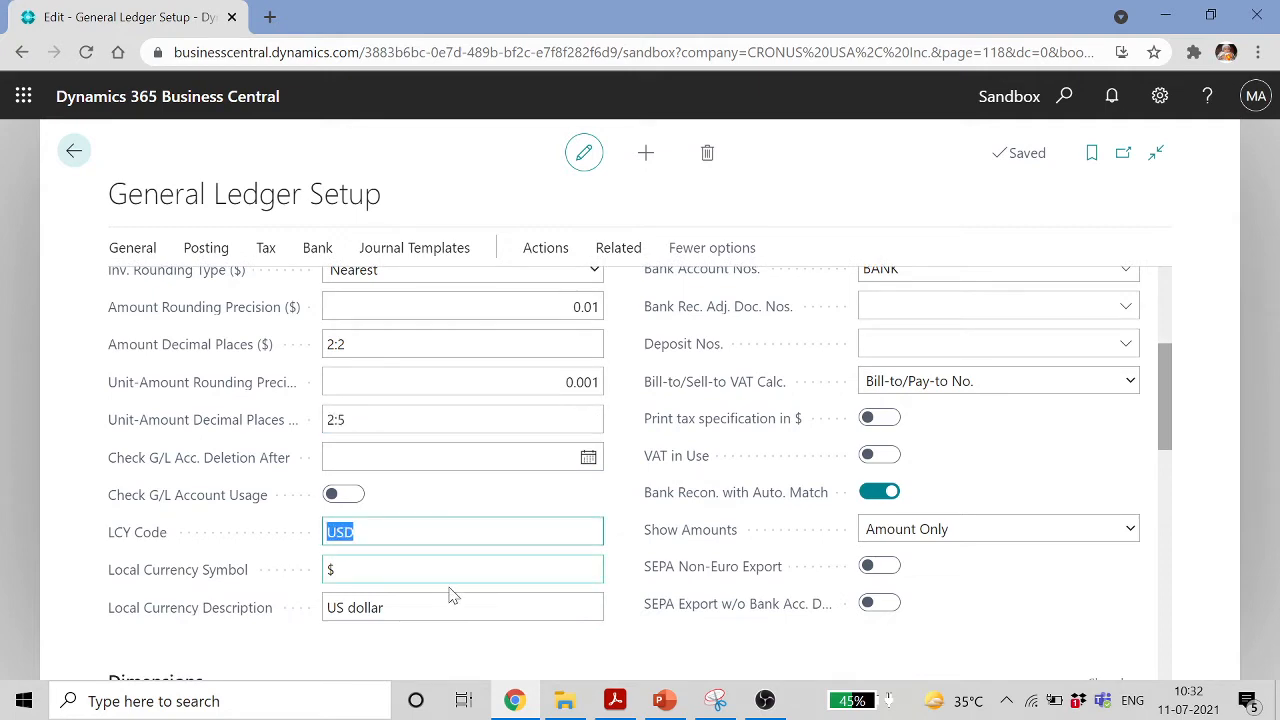
{"action": "scroll", "coordinate": [460, 600], "scroll_direction": "up", "scroll_amount": 3}
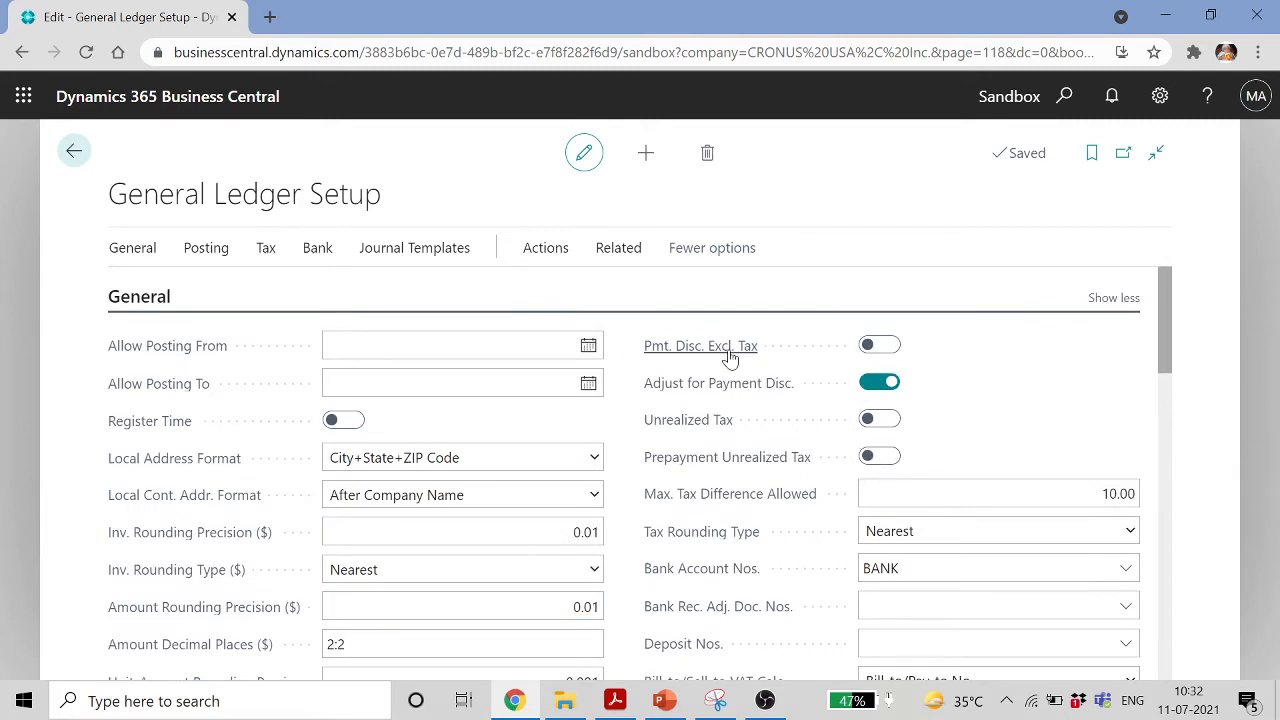
{"action": "scroll", "coordinate": [1000, 378], "scroll_direction": "down", "scroll_amount": 1}
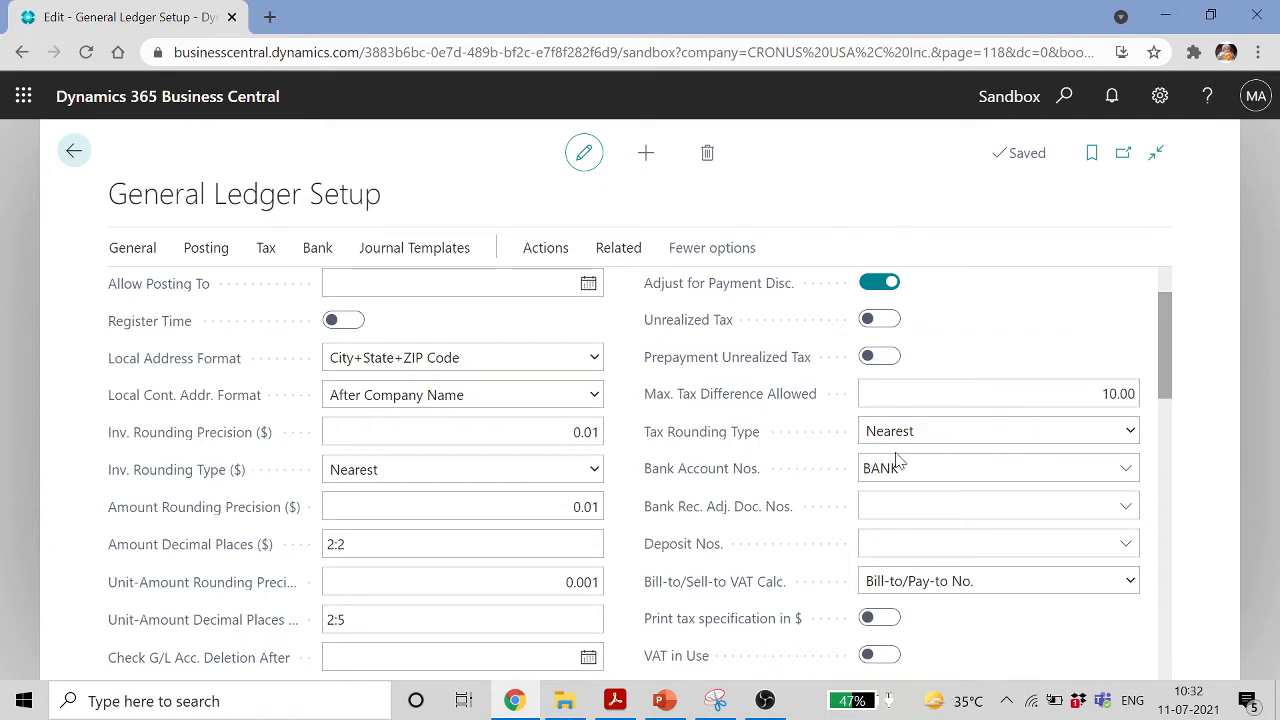
{"action": "scroll", "coordinate": [958, 457], "scroll_direction": "down", "scroll_amount": 1}
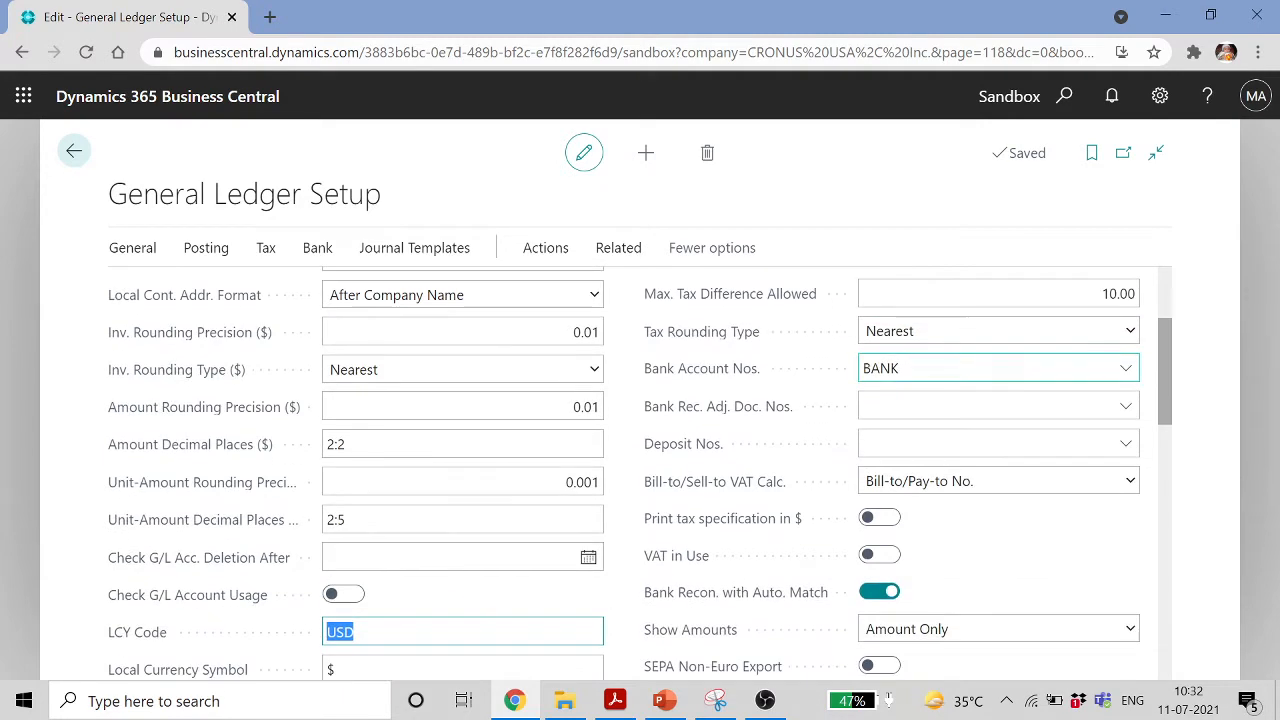
{"action": "scroll", "coordinate": [1000, 470], "scroll_direction": "down", "scroll_amount": 2}
{"action": "scroll", "coordinate": [1000, 470], "scroll_direction": "down", "scroll_amount": 2}
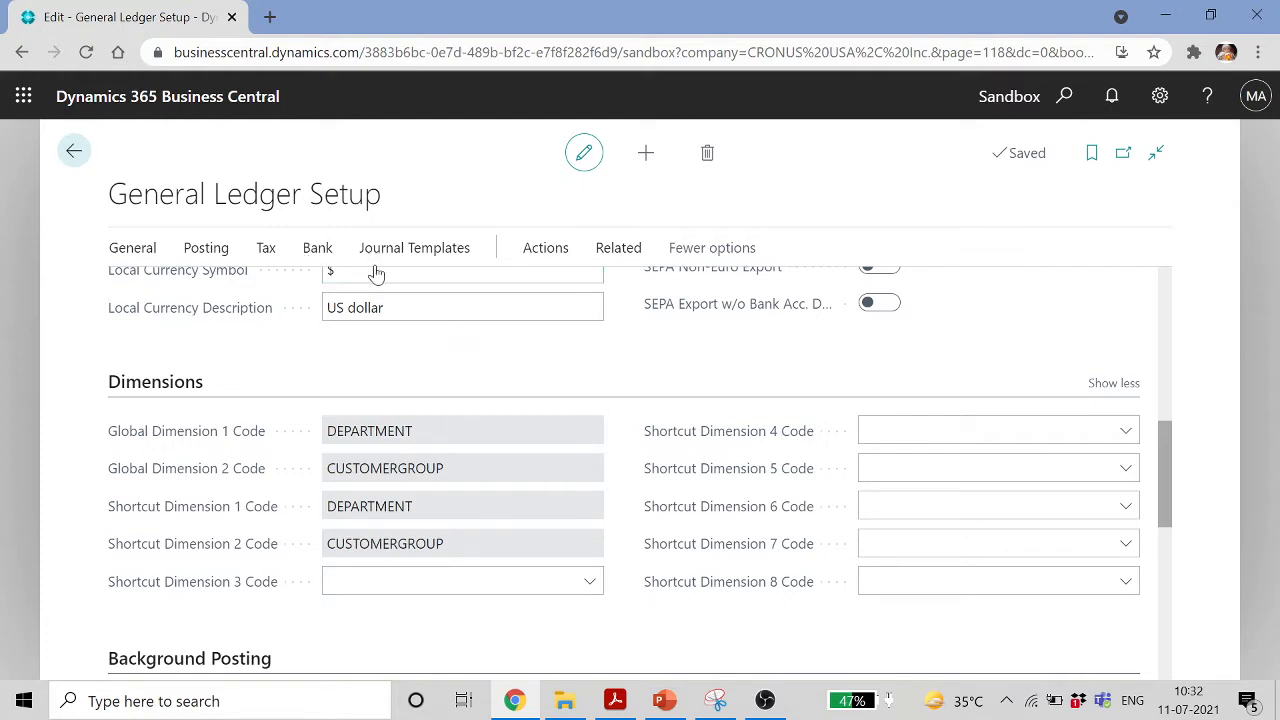
{"action": "left_click", "coordinate": [135, 250]}
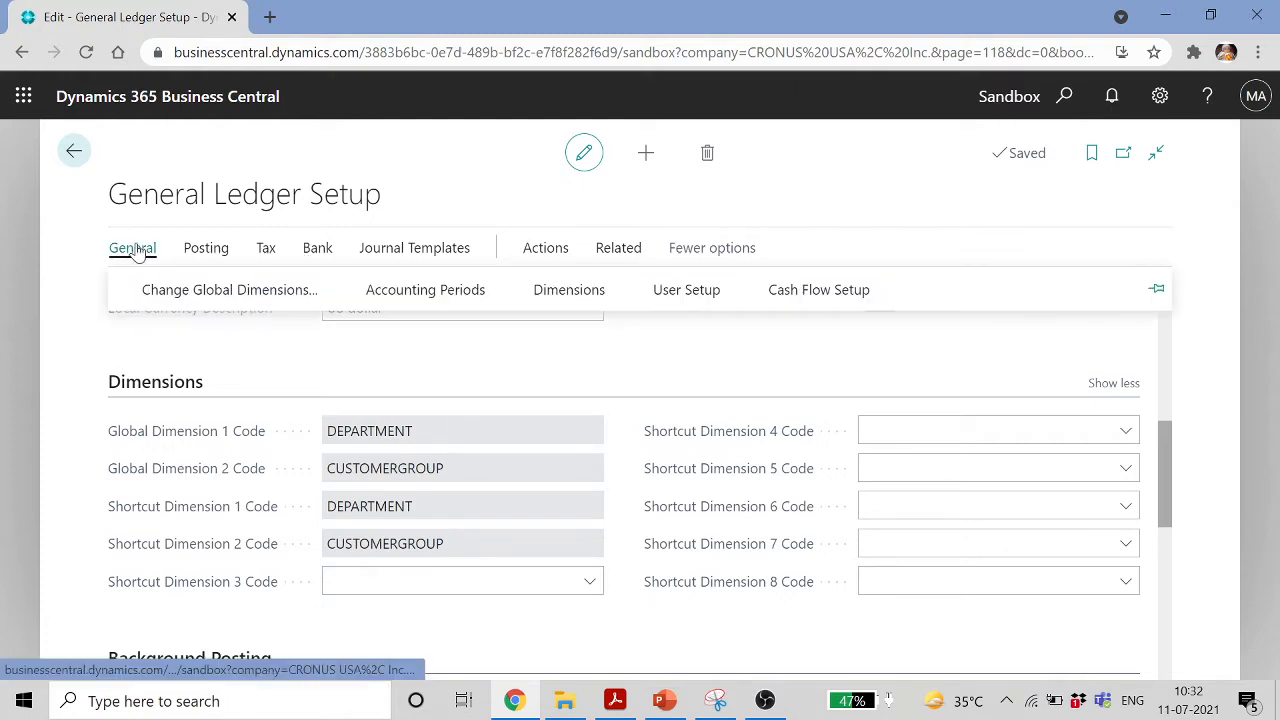
{"action": "left_click", "coordinate": [293, 300]}
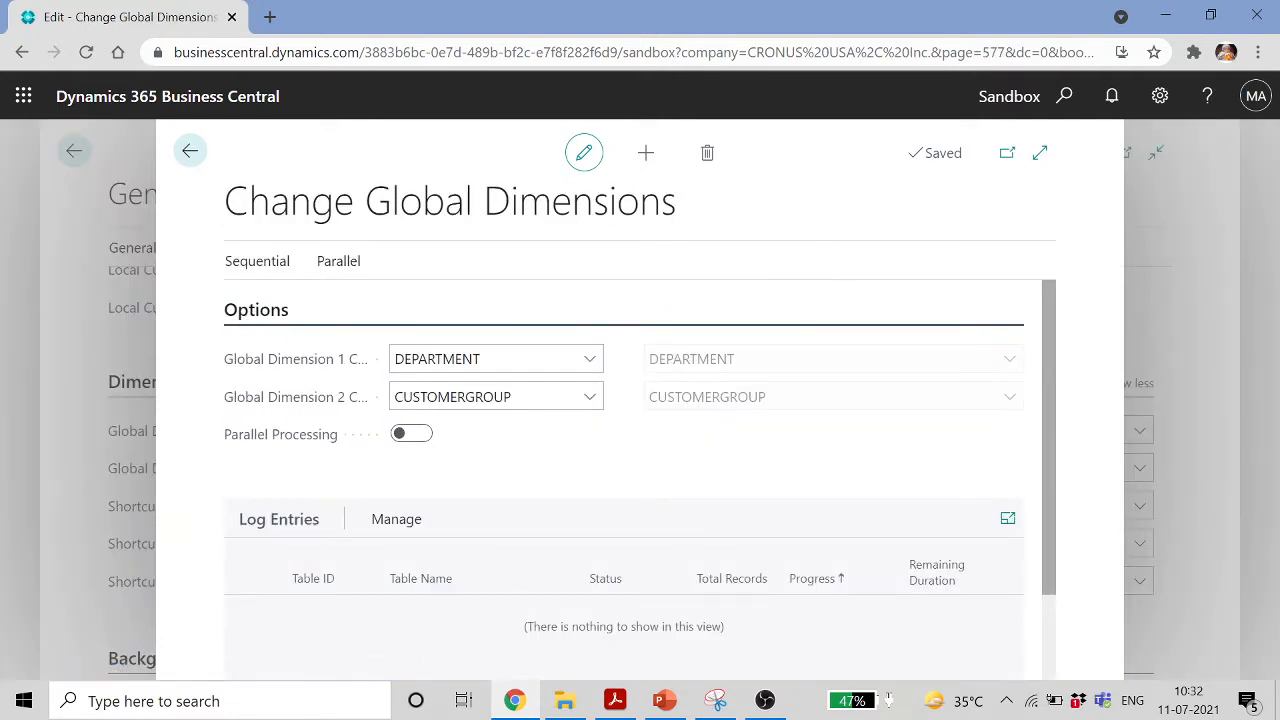
{"action": "scroll", "coordinate": [720, 415], "scroll_direction": "down", "scroll_amount": 1}
{"action": "scroll", "coordinate": [720, 415], "scroll_direction": "down", "scroll_amount": 2}
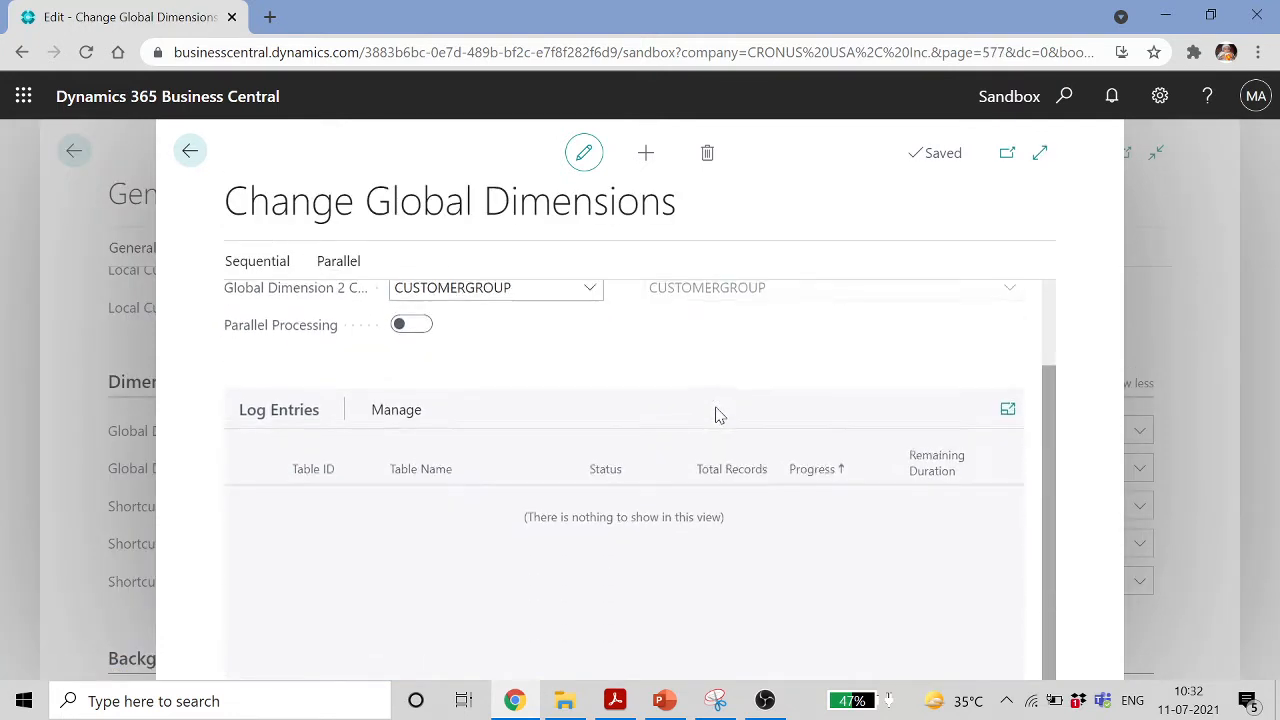
{"action": "scroll", "coordinate": [720, 415], "scroll_direction": "up", "scroll_amount": 3}
{"action": "scroll", "coordinate": [717, 415], "scroll_direction": "down", "scroll_amount": 2}
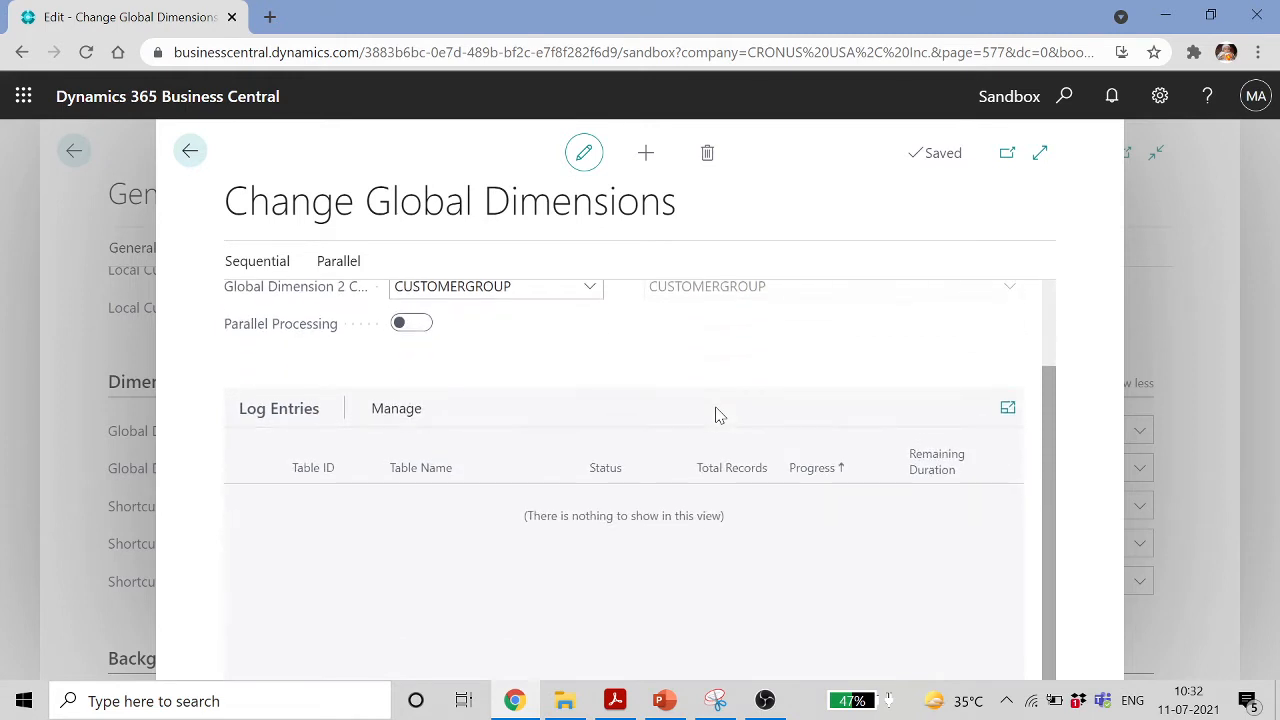
{"action": "scroll", "coordinate": [717, 415], "scroll_direction": "up", "scroll_amount": 3}
{"action": "scroll", "coordinate": [591, 449], "scroll_direction": "down", "scroll_amount": 3}
{"action": "left_click", "coordinate": [333, 262]}
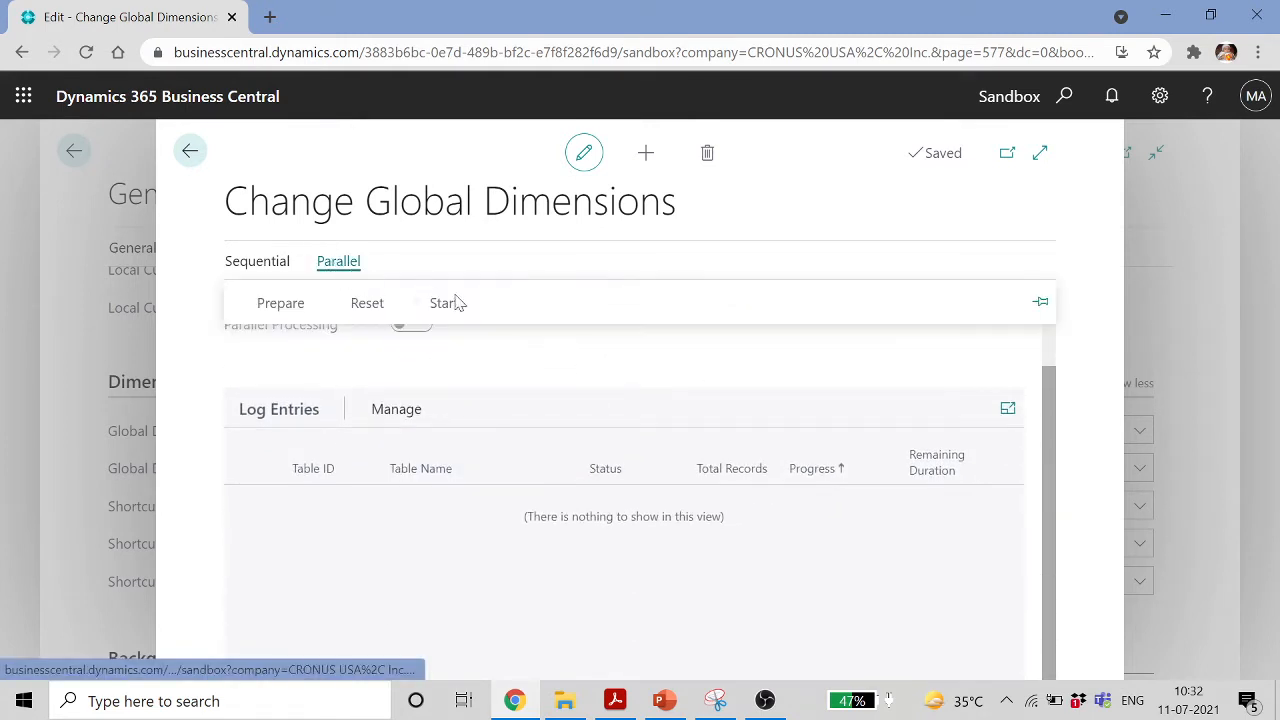
{"action": "scroll", "coordinate": [585, 355], "scroll_direction": "up", "scroll_amount": 3}
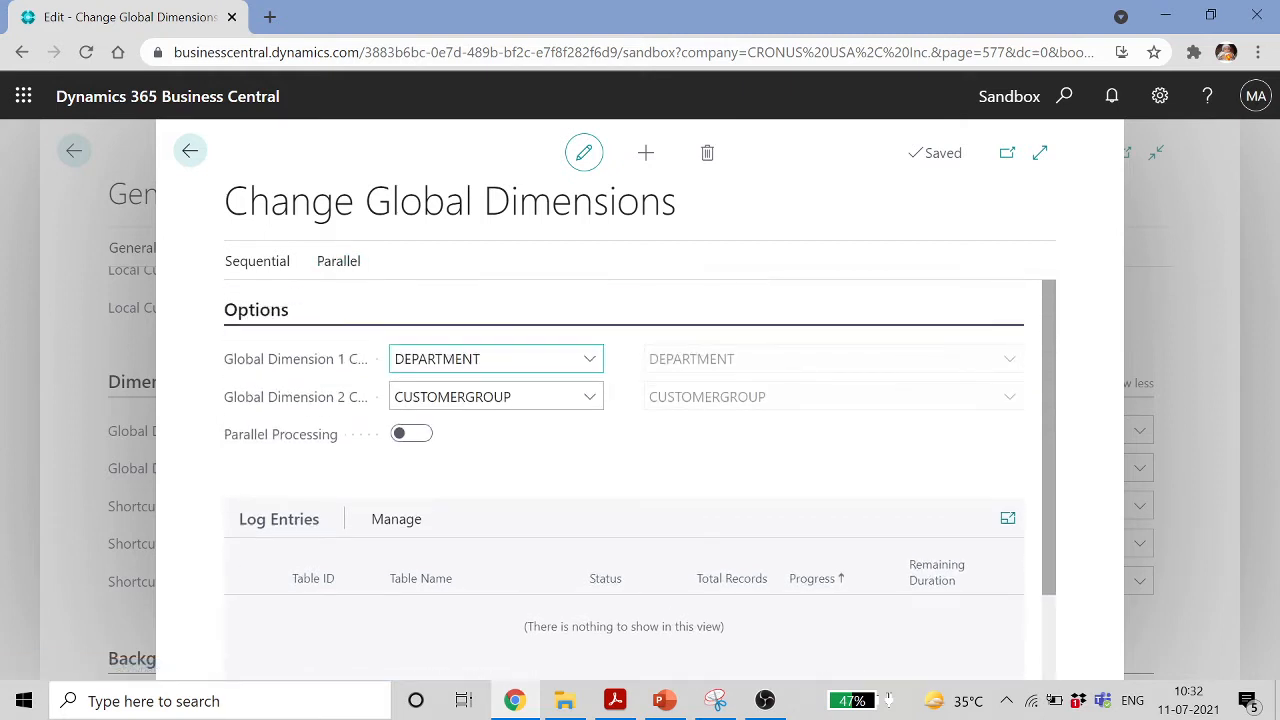
{"action": "left_click", "coordinate": [189, 151]}
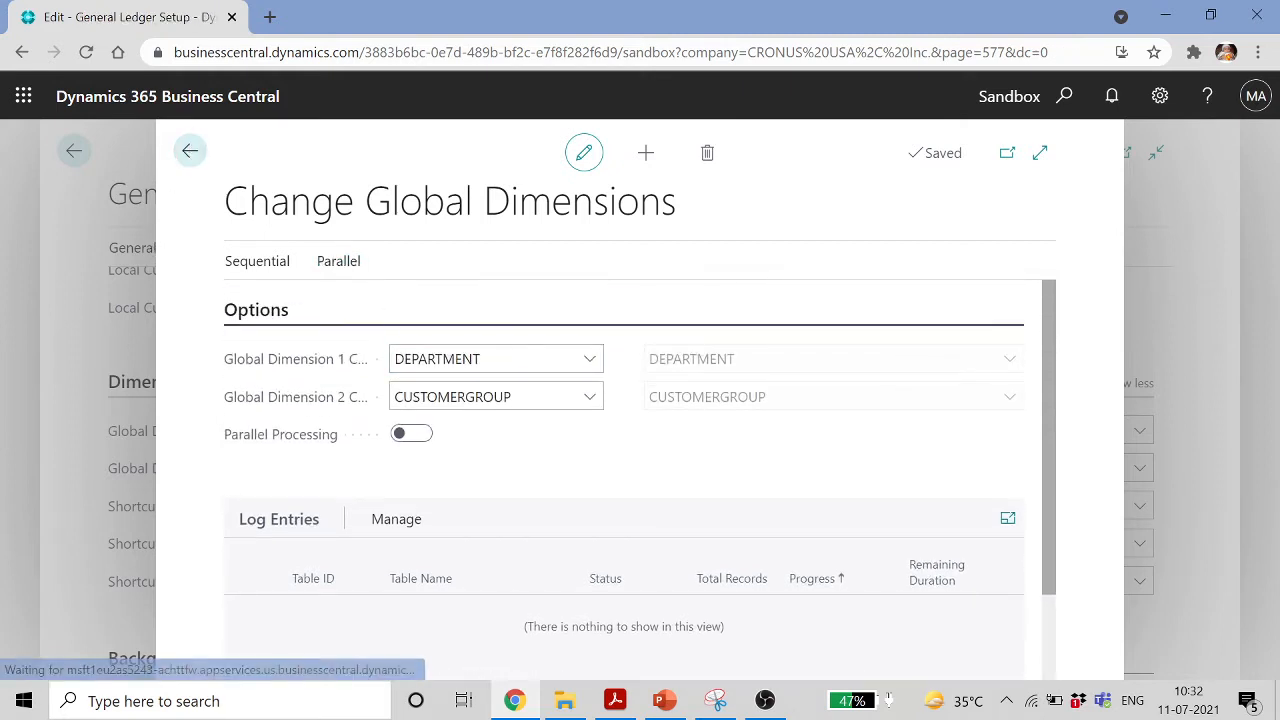
{"action": "left_click", "coordinate": [586, 579]}
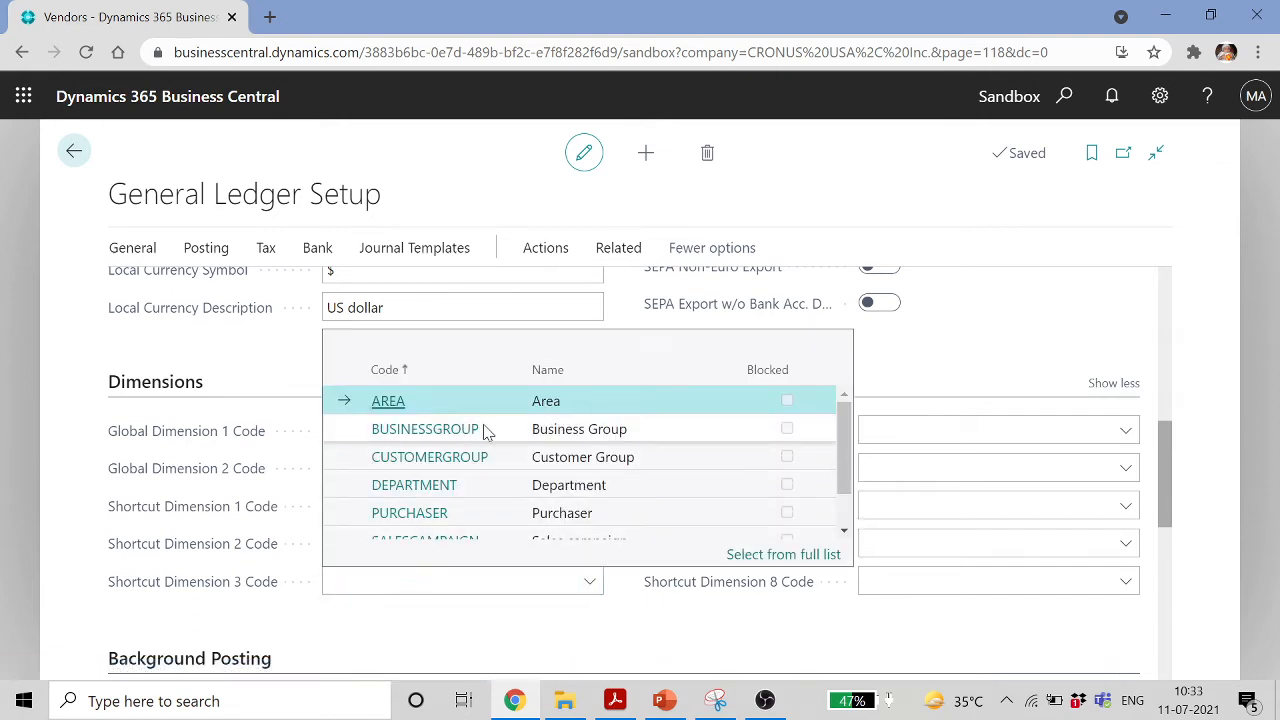
{"action": "scroll", "coordinate": [486, 429], "scroll_direction": "down", "scroll_amount": 2}
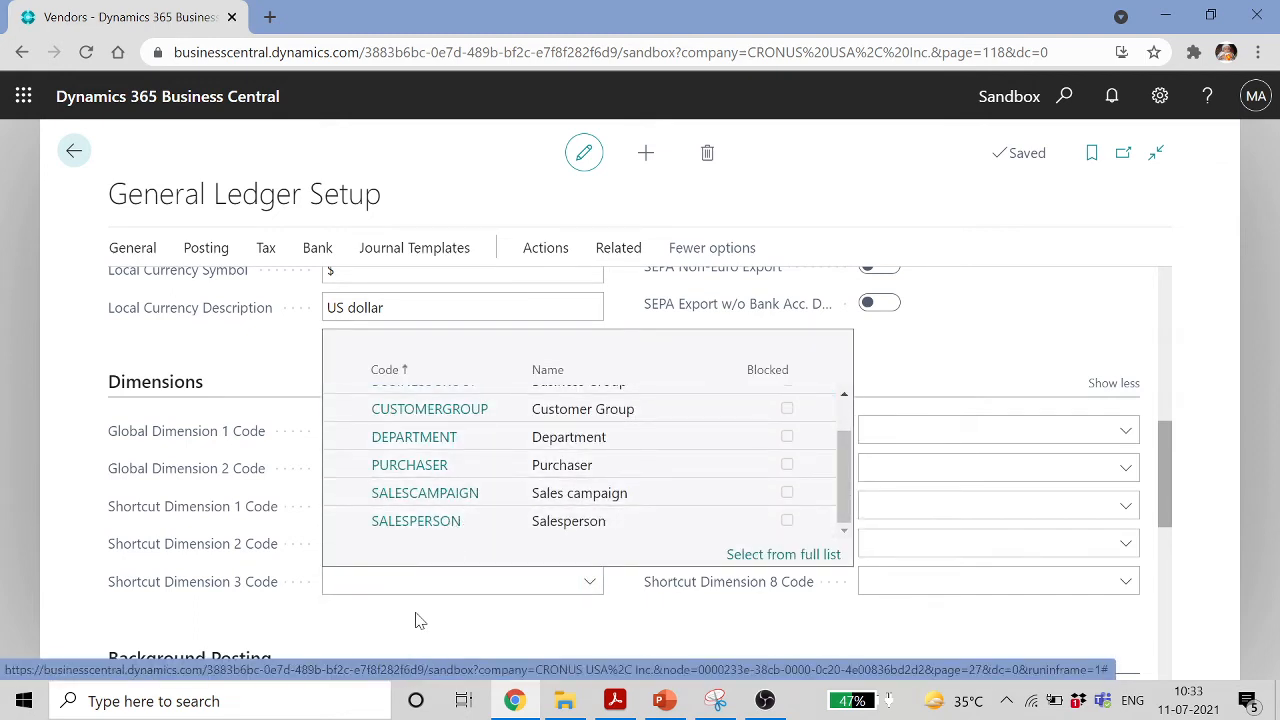
{"action": "key", "text": "Escape"}
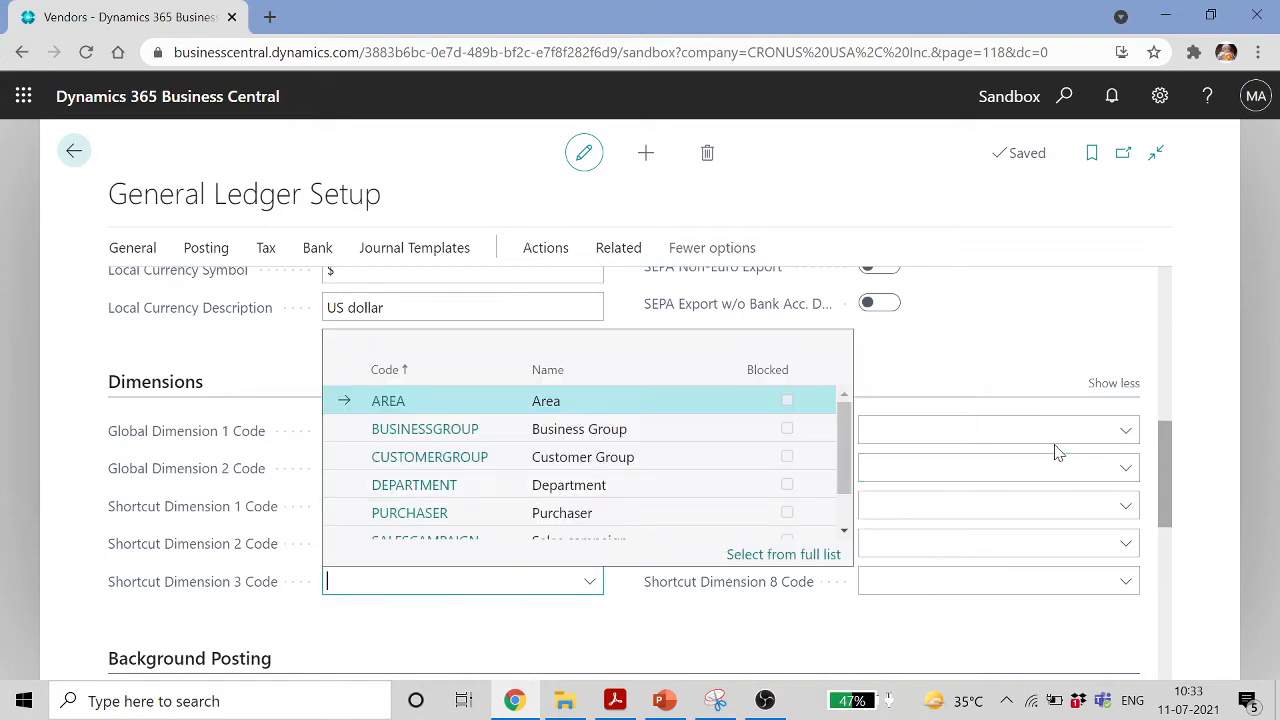
{"action": "left_click", "coordinate": [1040, 431]}
{"action": "scroll", "coordinate": [880, 490], "scroll_direction": "down", "scroll_amount": 3}
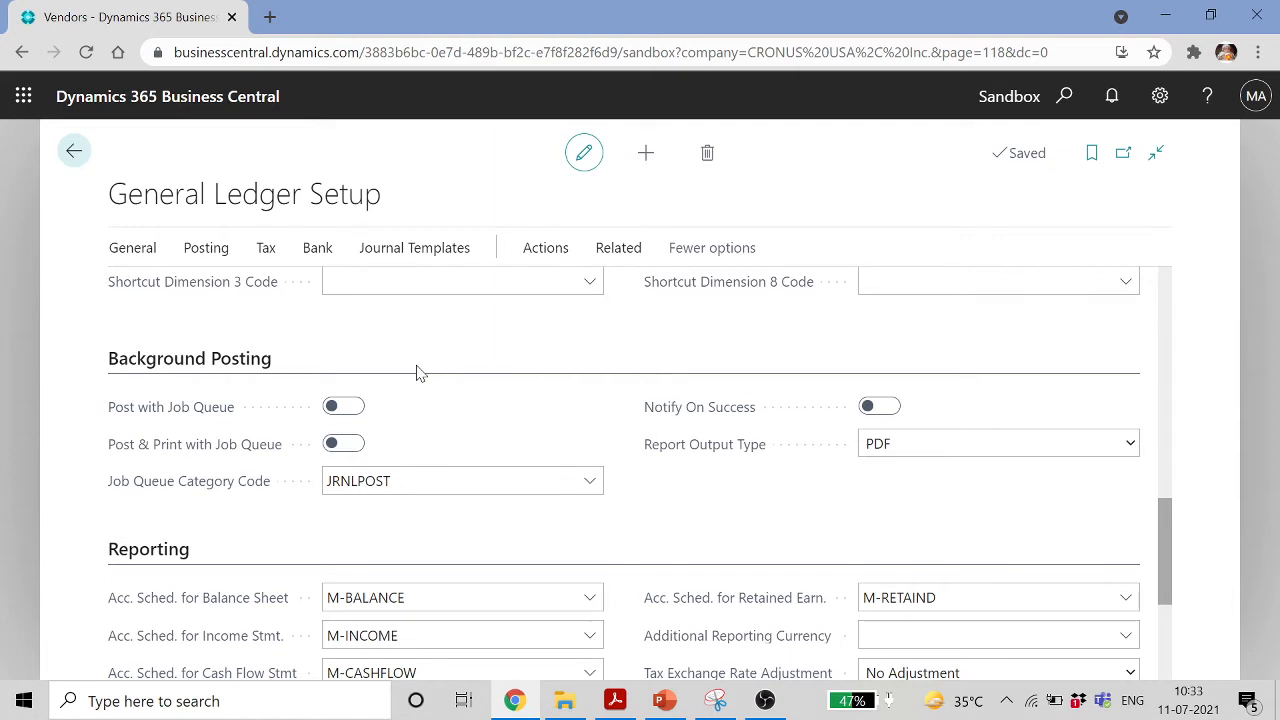
{"action": "scroll", "coordinate": [420, 373], "scroll_direction": "down", "scroll_amount": 2}
{"action": "scroll", "coordinate": [420, 373], "scroll_direction": "down", "scroll_amount": 1}
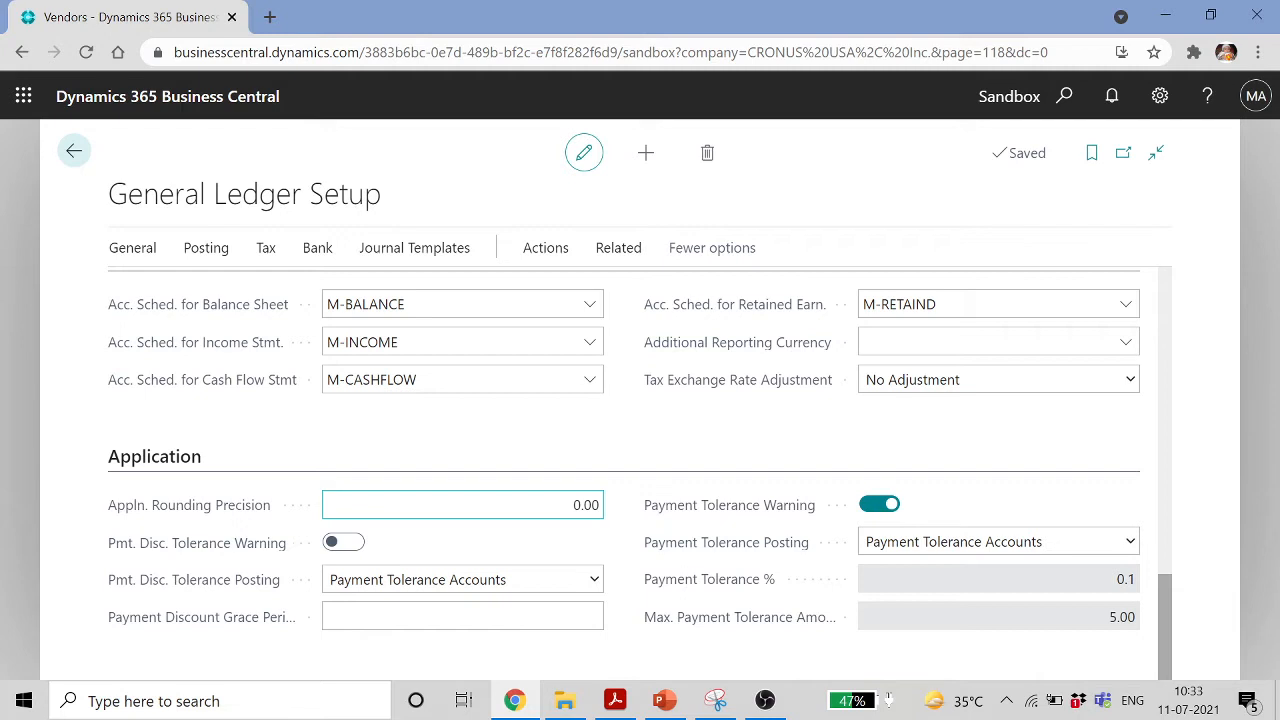
Enable Pmt. Disc. Tolerance Warning, keep Payment Tolerance Accounts posting, and set grace period to 5D
{"action": "left_click", "coordinate": [341, 541]}
{"action": "left_click", "coordinate": [597, 582]}
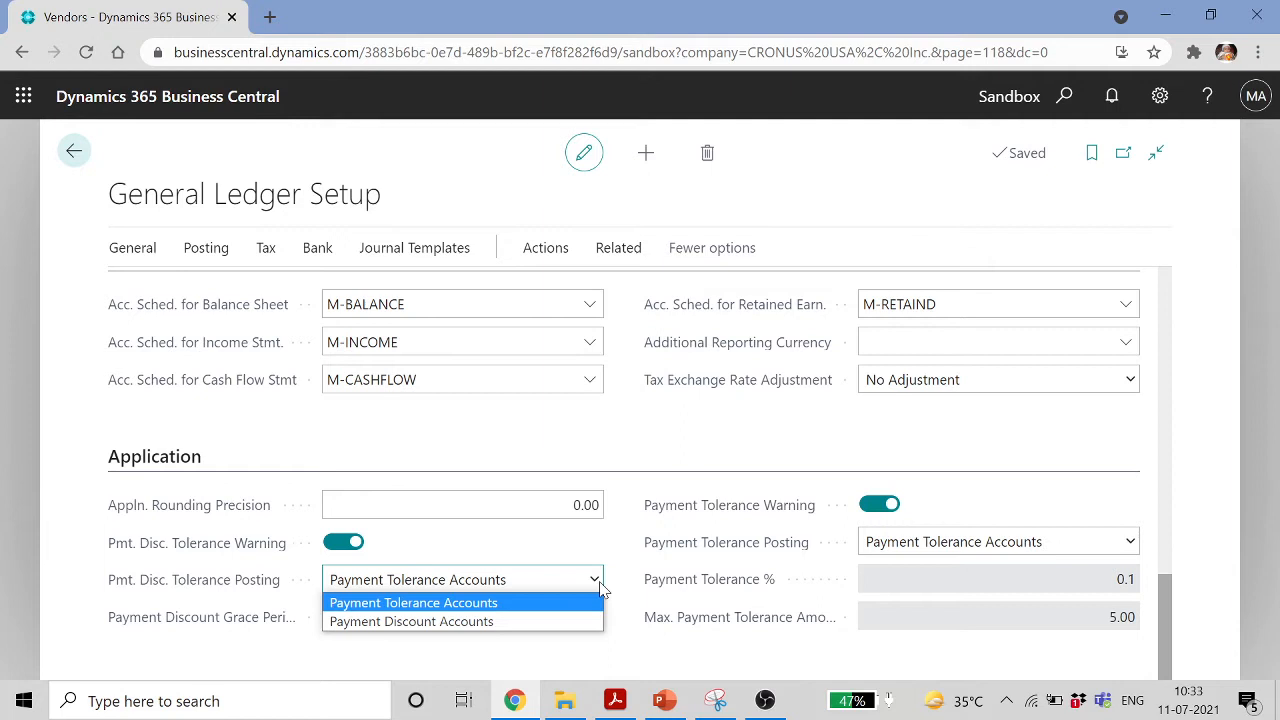
{"action": "left_click", "coordinate": [601, 589]}
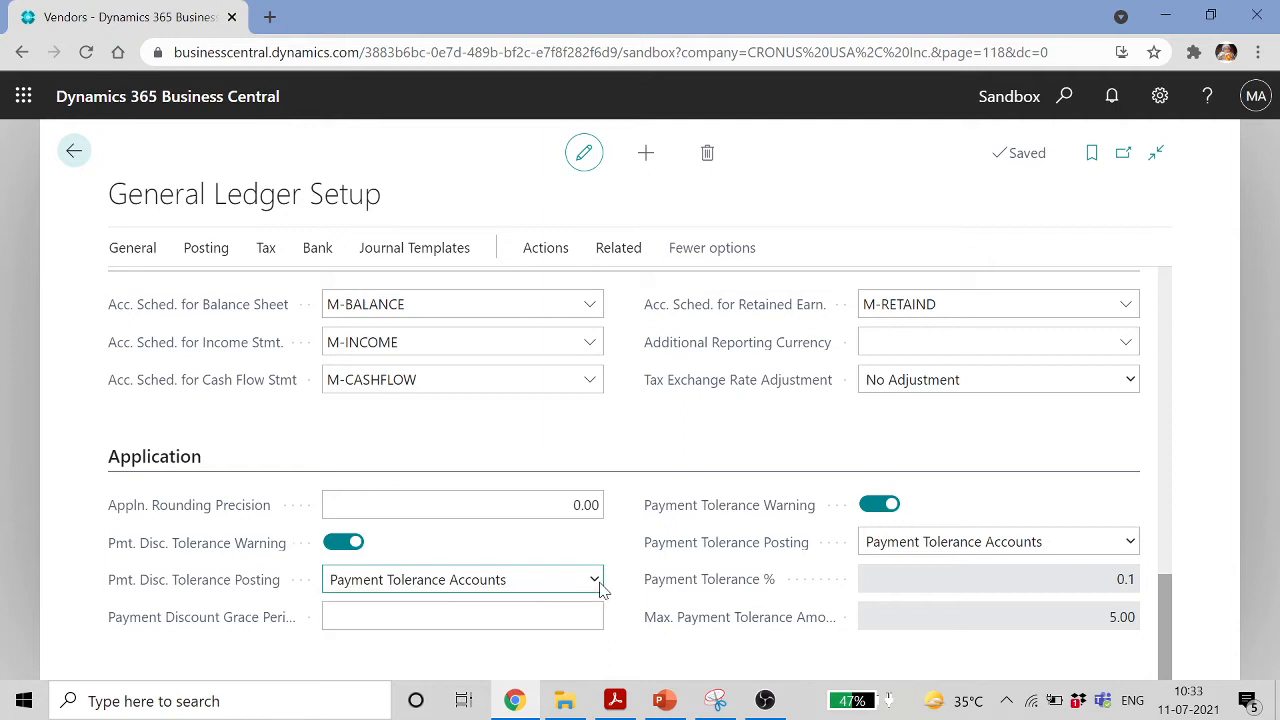
{"action": "left_click", "coordinate": [228, 630]}
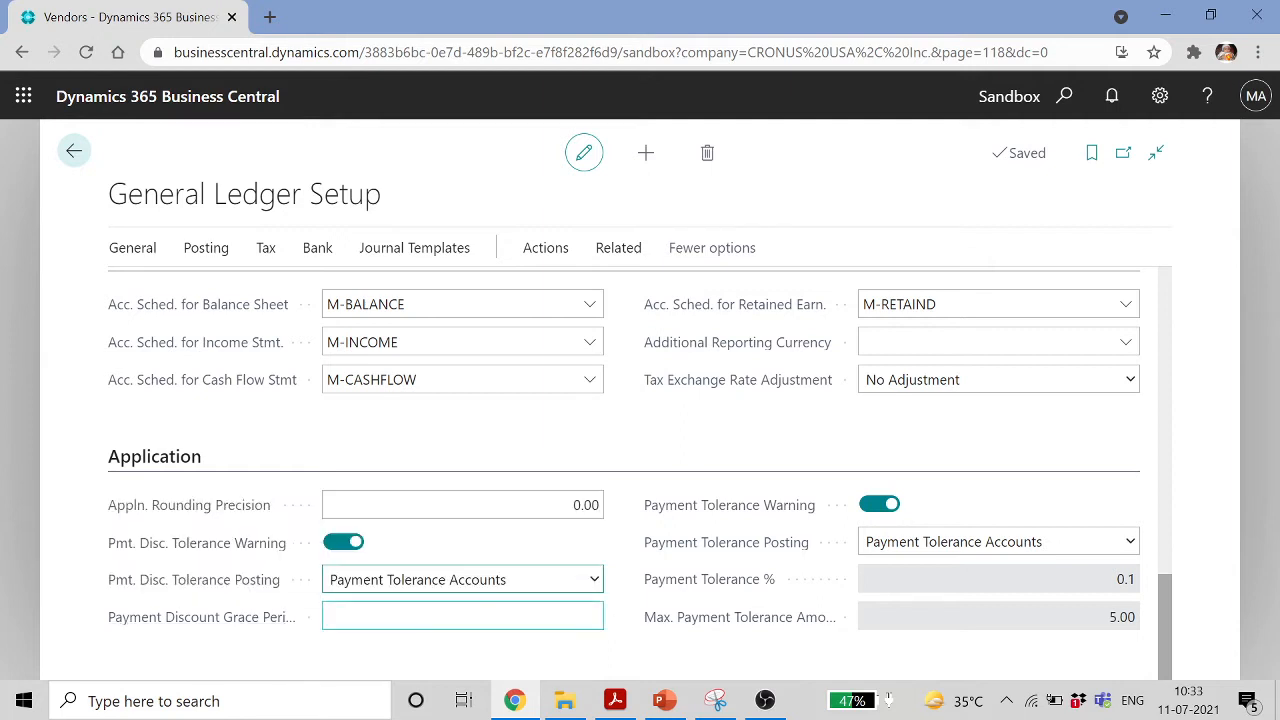
{"action": "type", "text": "5"}
{"action": "key", "text": "Caps_Lock"}
{"action": "type", "text": "D"}
{"action": "left_click", "coordinate": [837, 455]}
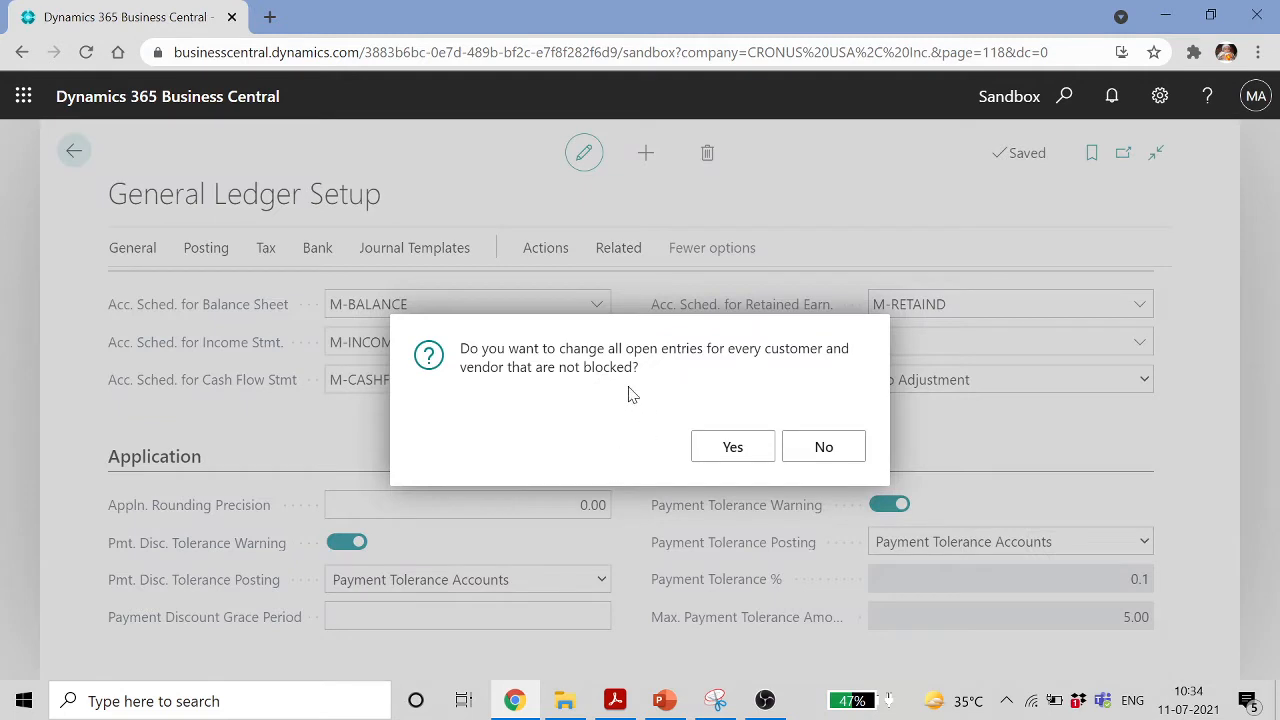
Answer Yes to change all open customer and vendor entries to the 5D grace period
{"action": "left_click", "coordinate": [716, 446]}
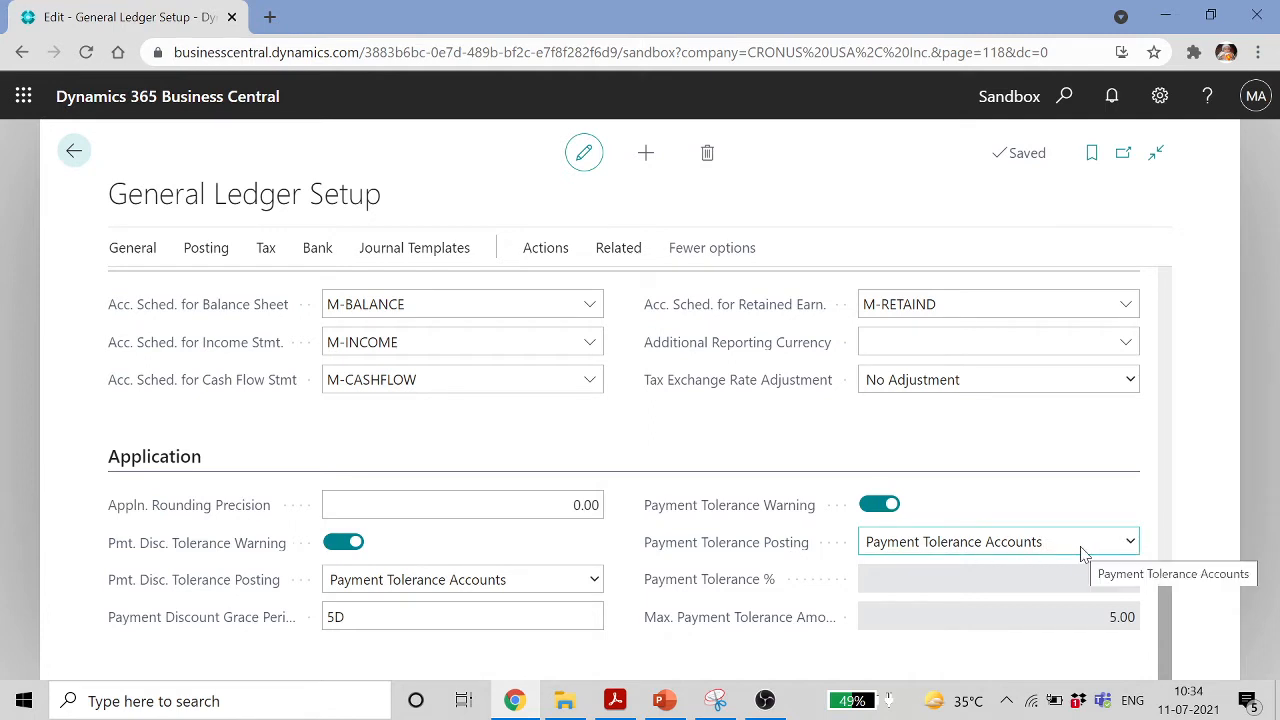
{"action": "left_click", "coordinate": [1129, 541]}
{"action": "left_click", "coordinate": [1131, 541]}
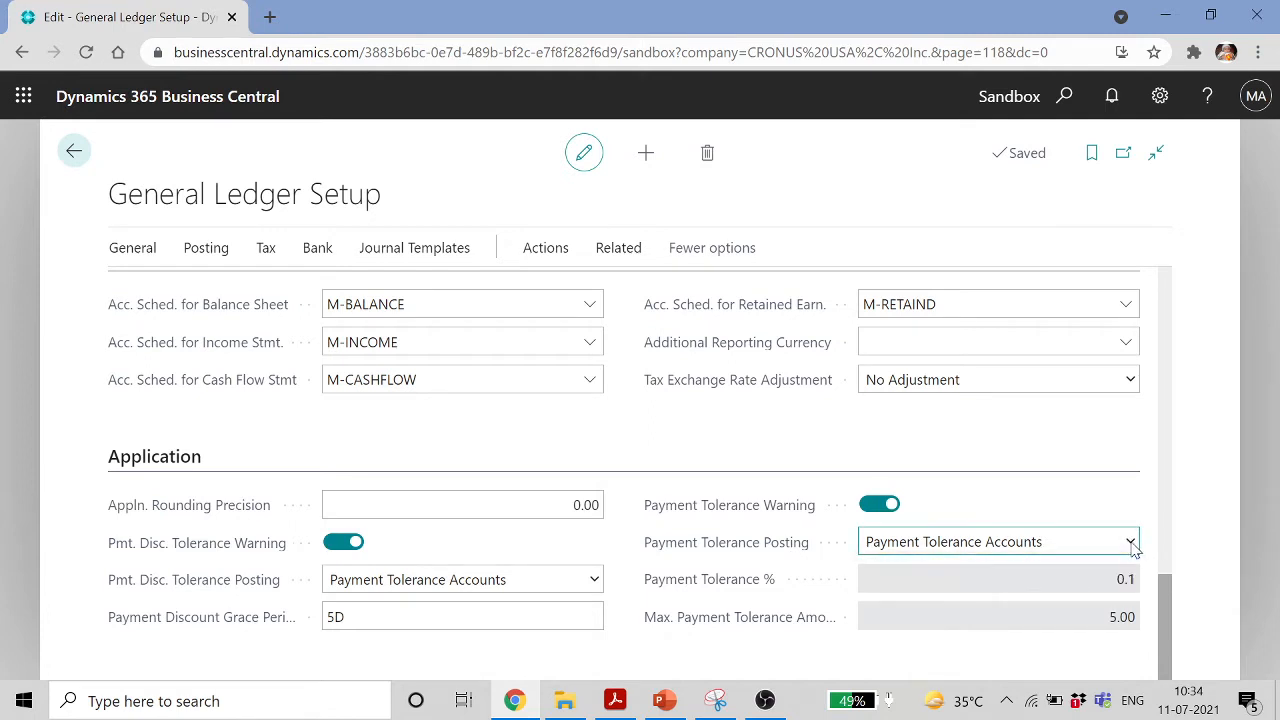
{"action": "mouse_move", "coordinate": [786, 584]}
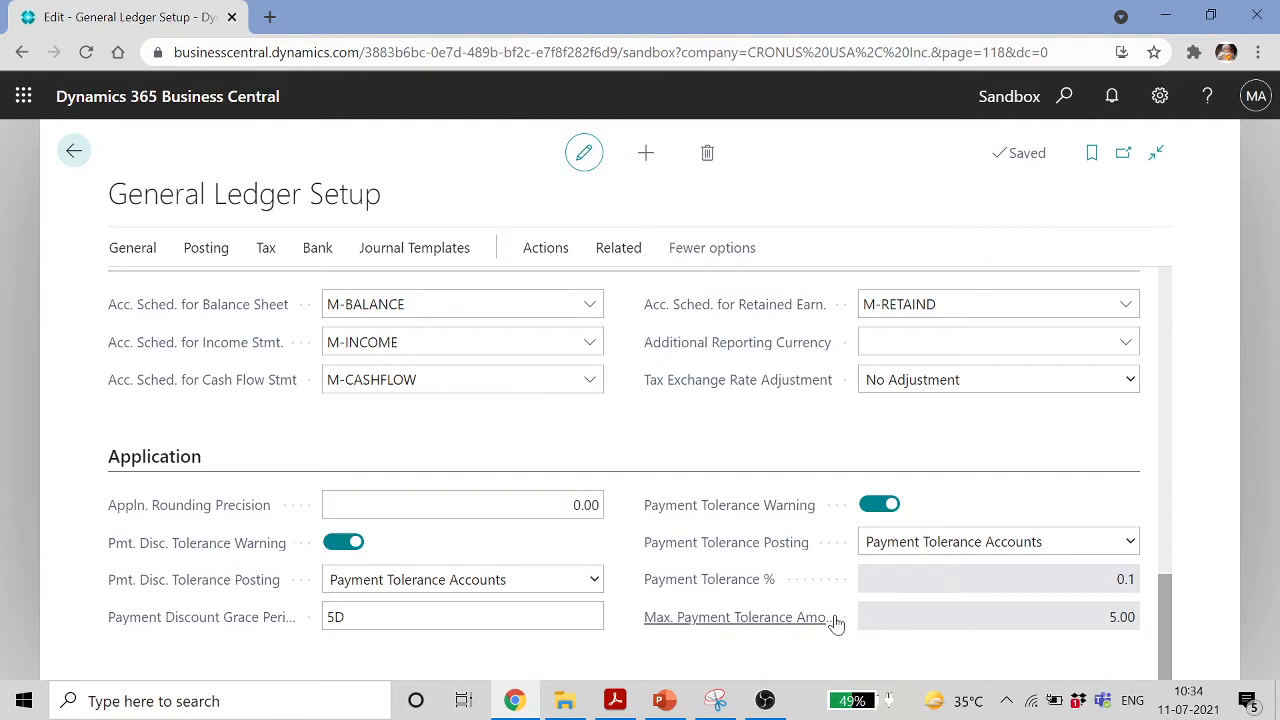
Close General Ledger Setup to the home page, then view the course slides and MB-800 PDF
{"action": "mouse_move", "coordinate": [836, 622]}
{"action": "scroll", "coordinate": [614, 446], "scroll_direction": "up", "scroll_amount": 15}
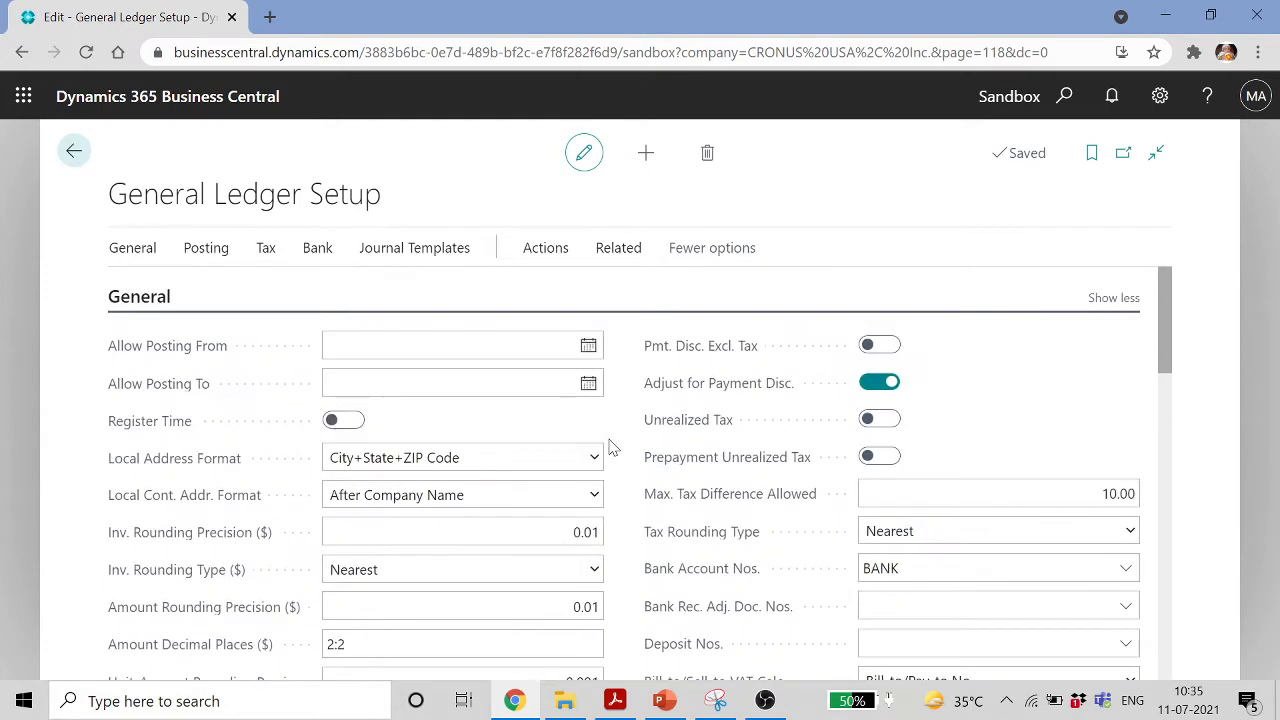
{"action": "left_click", "coordinate": [445, 380]}
{"action": "left_click", "coordinate": [206, 256]}
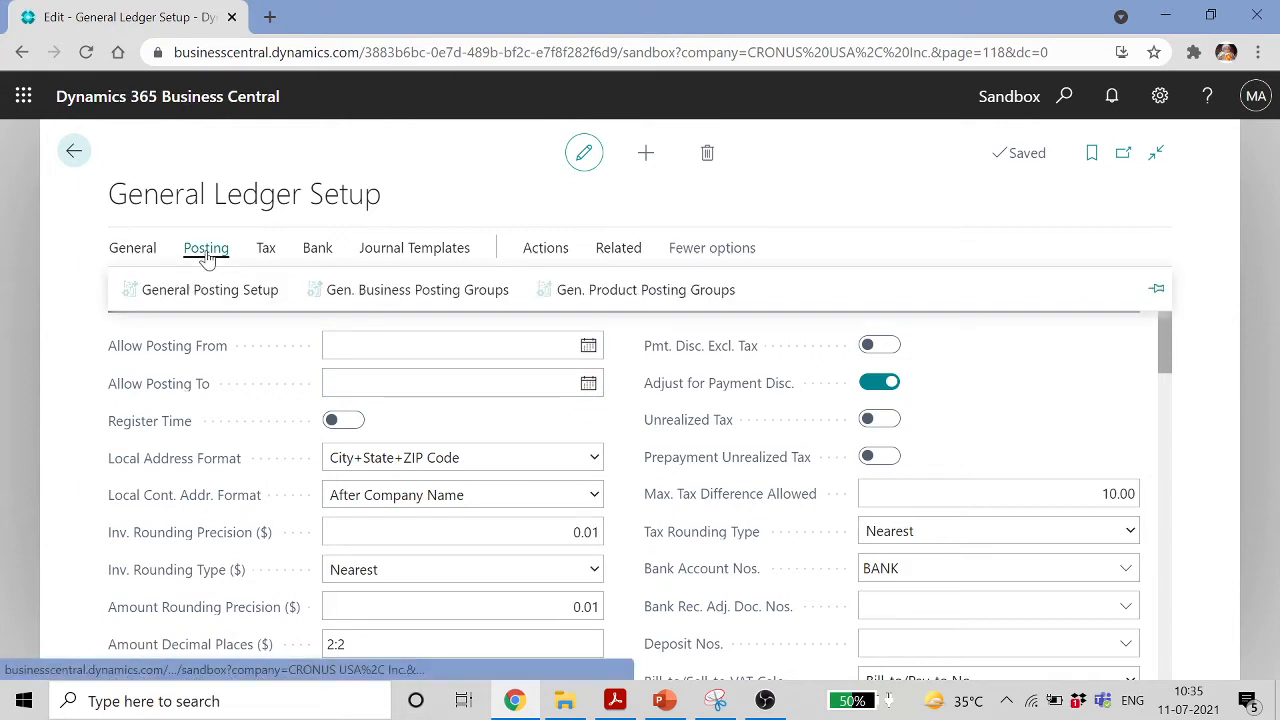
{"action": "left_click", "coordinate": [72, 152]}
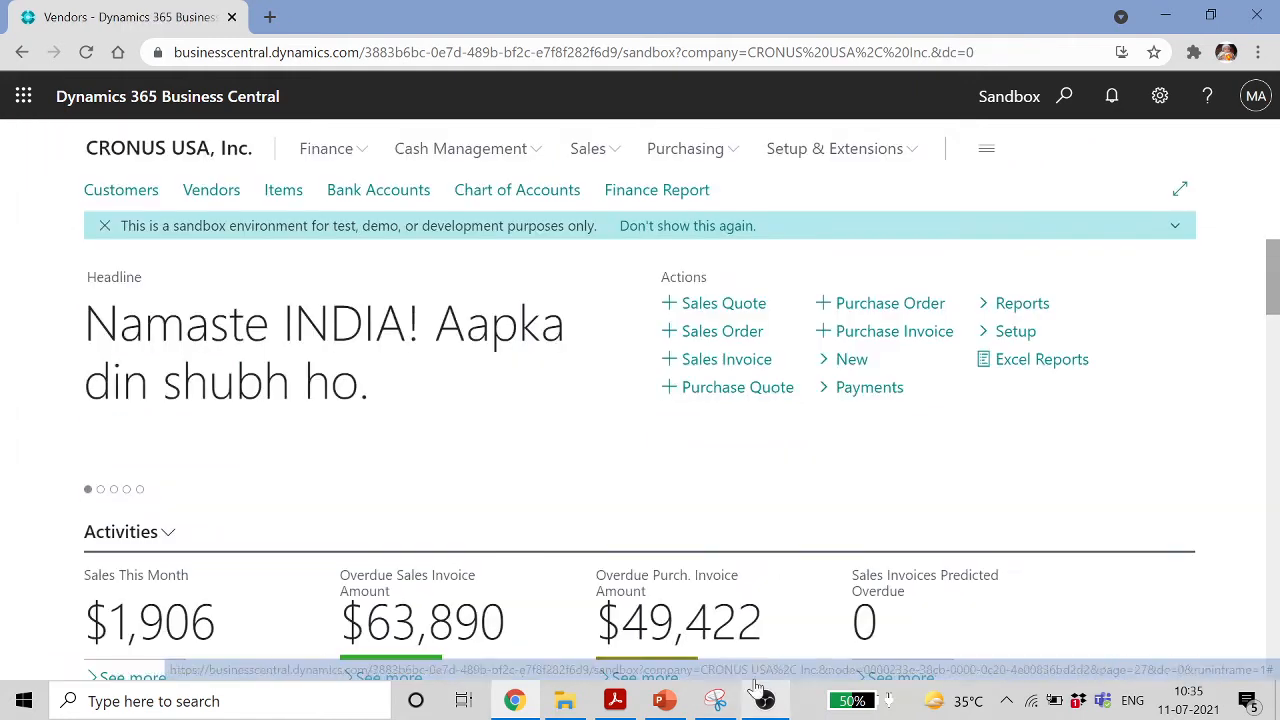
{"action": "left_click", "coordinate": [615, 700]}
{"action": "left_click", "coordinate": [664, 700]}
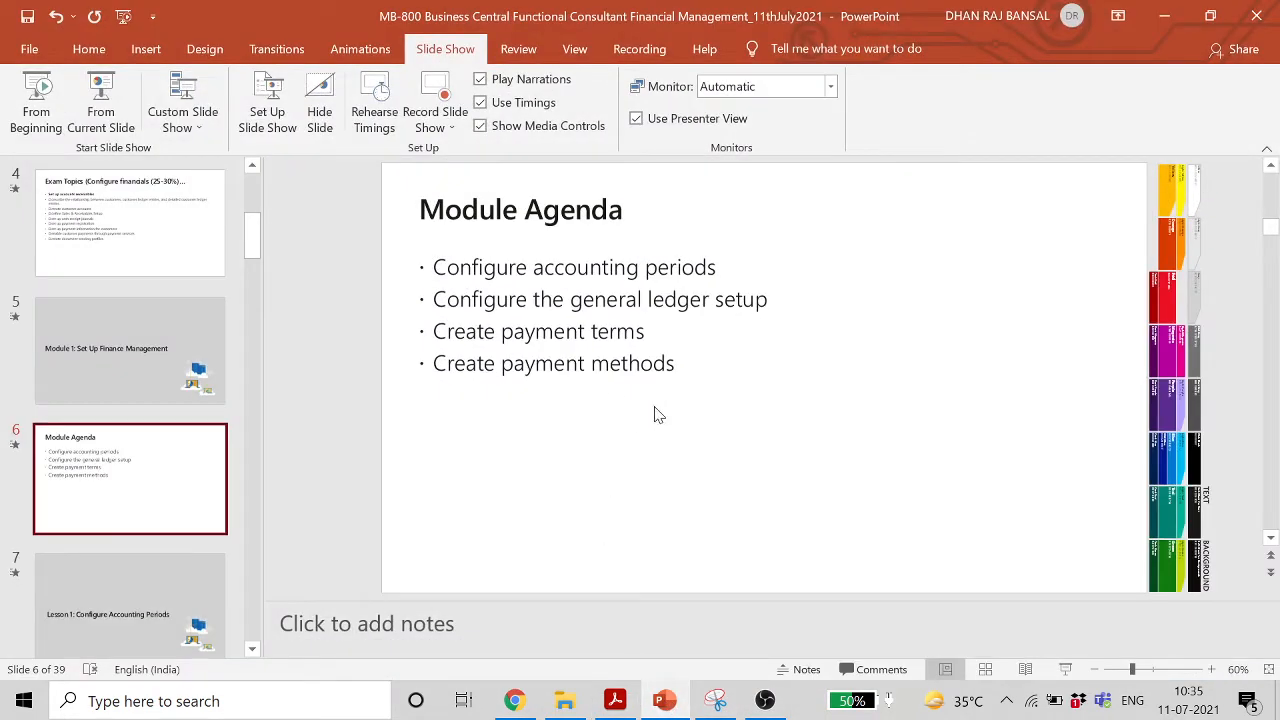
{"action": "left_click", "coordinate": [664, 700]}
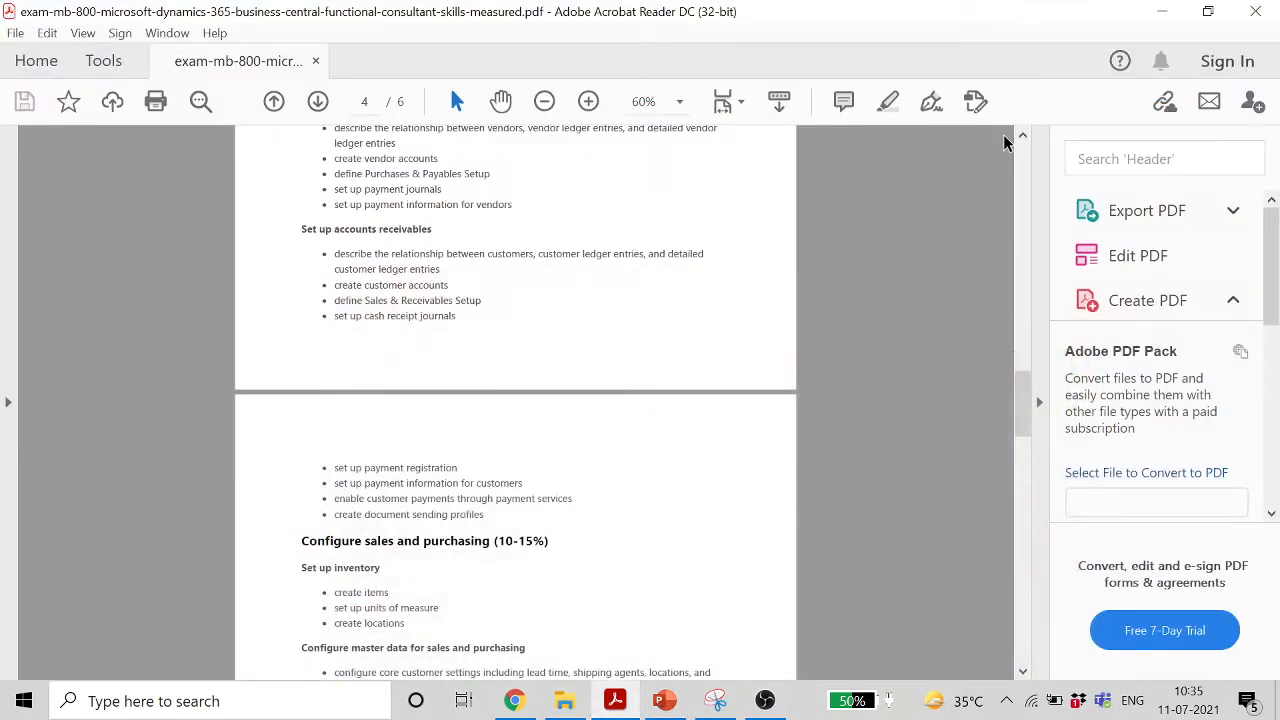
Search Tell me for 'PAYMENT T' and open the Payment Terms list
{"action": "left_click", "coordinate": [516, 699]}
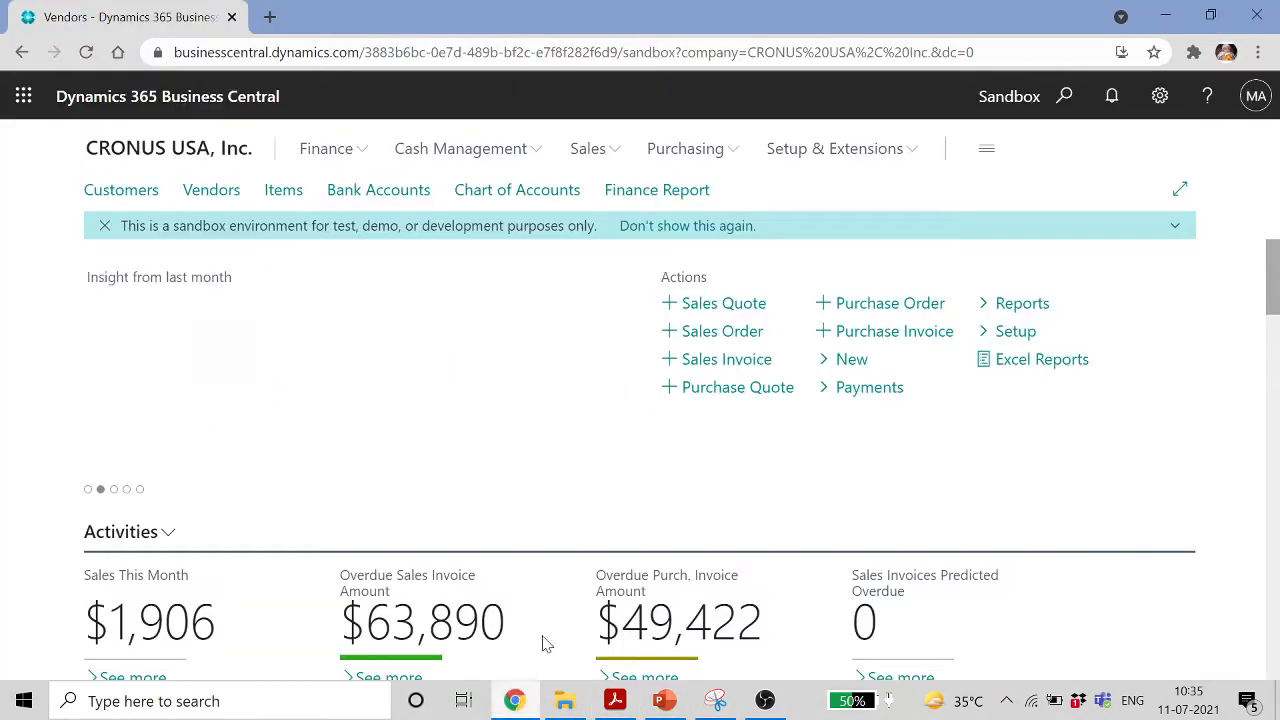
{"action": "left_click", "coordinate": [1064, 96]}
{"action": "type", "text": "PAYMENT T"}
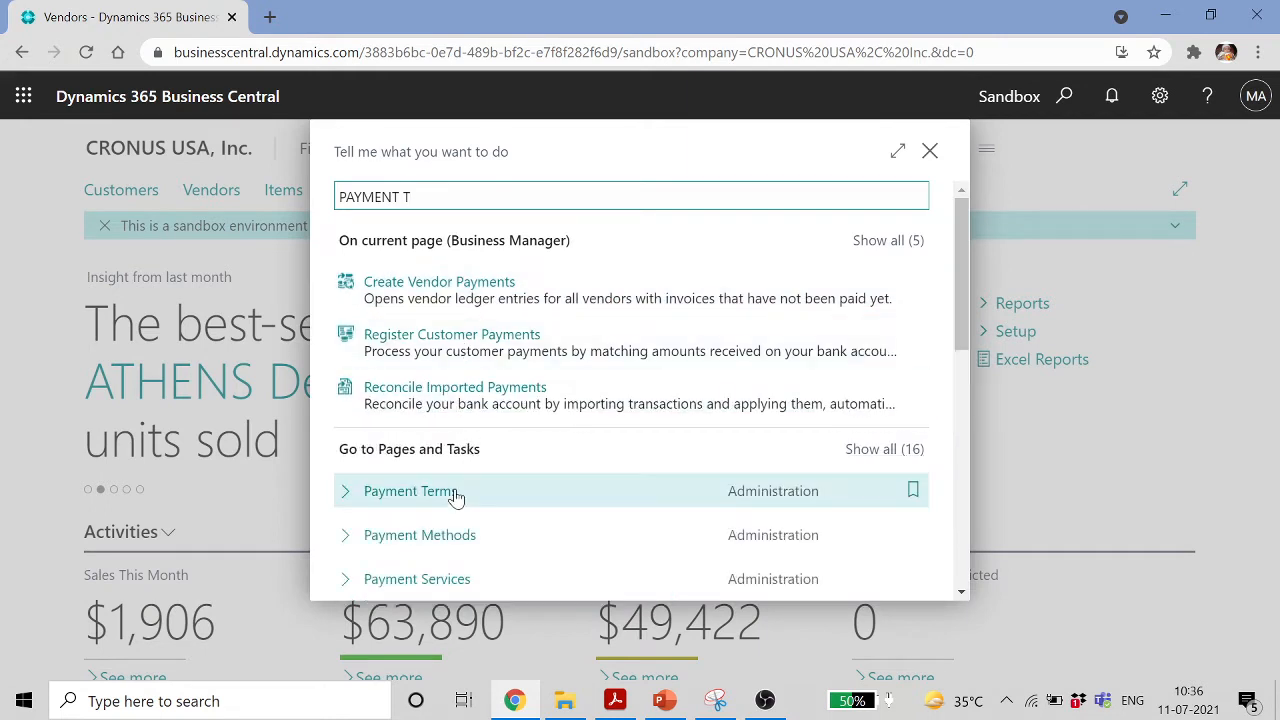
{"action": "left_click", "coordinate": [451, 493]}
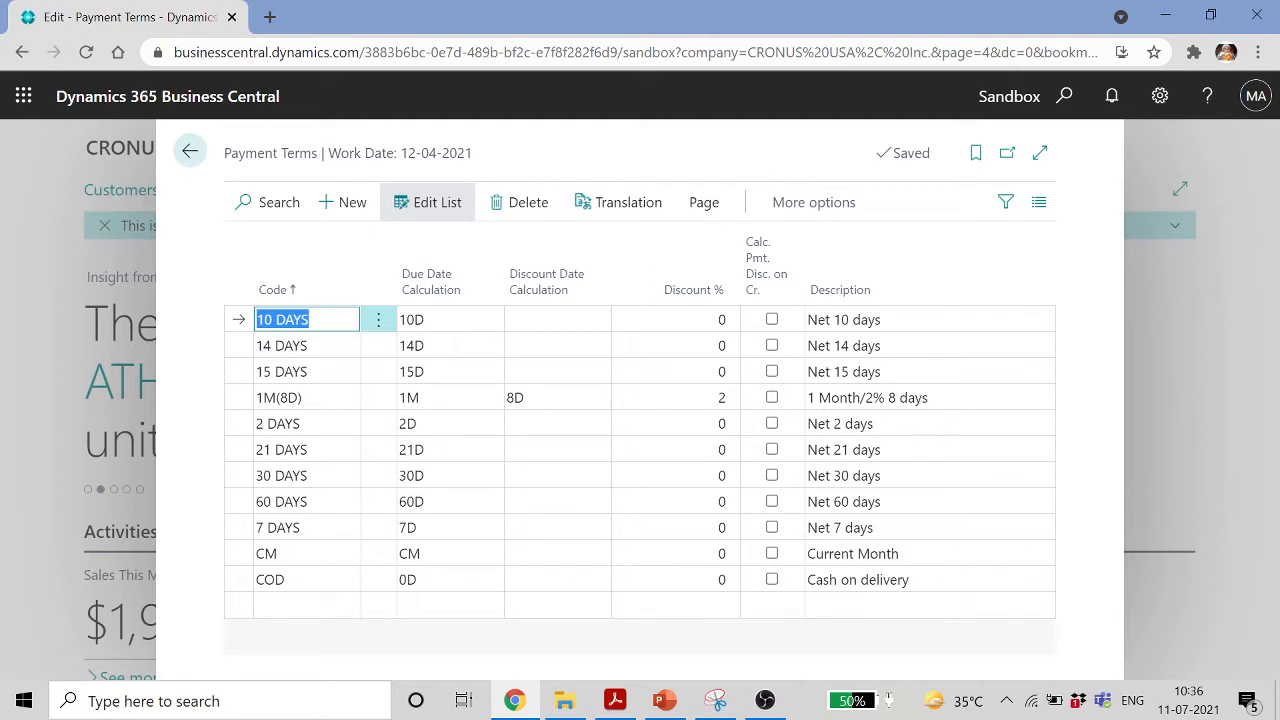
{"action": "left_click", "coordinate": [331, 352]}
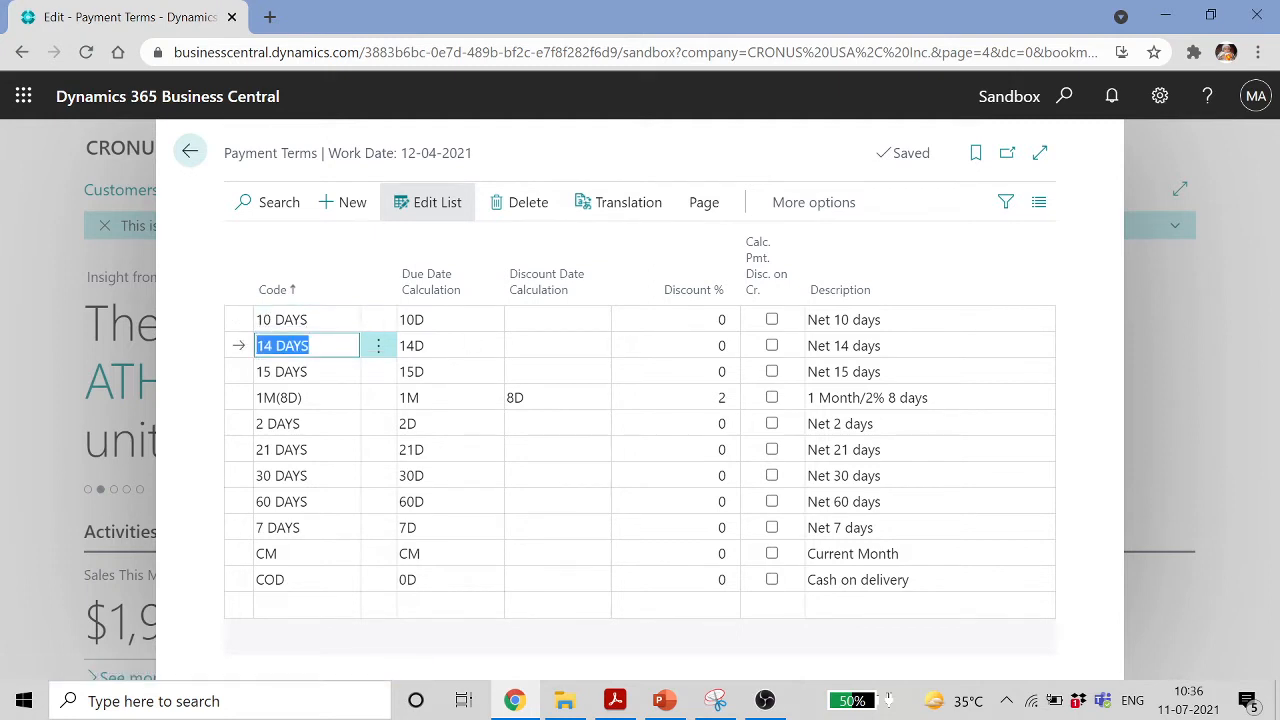
{"action": "mouse_move", "coordinate": [443, 280]}
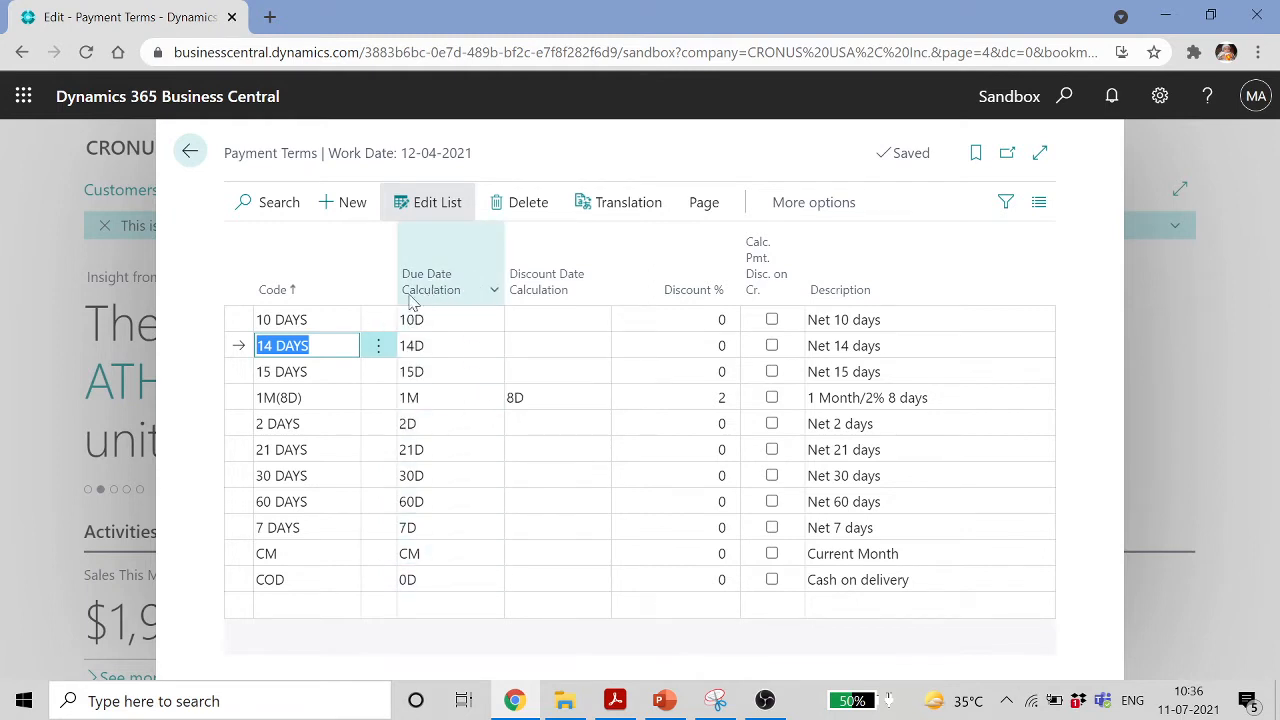
{"action": "left_click", "coordinate": [440, 398]}
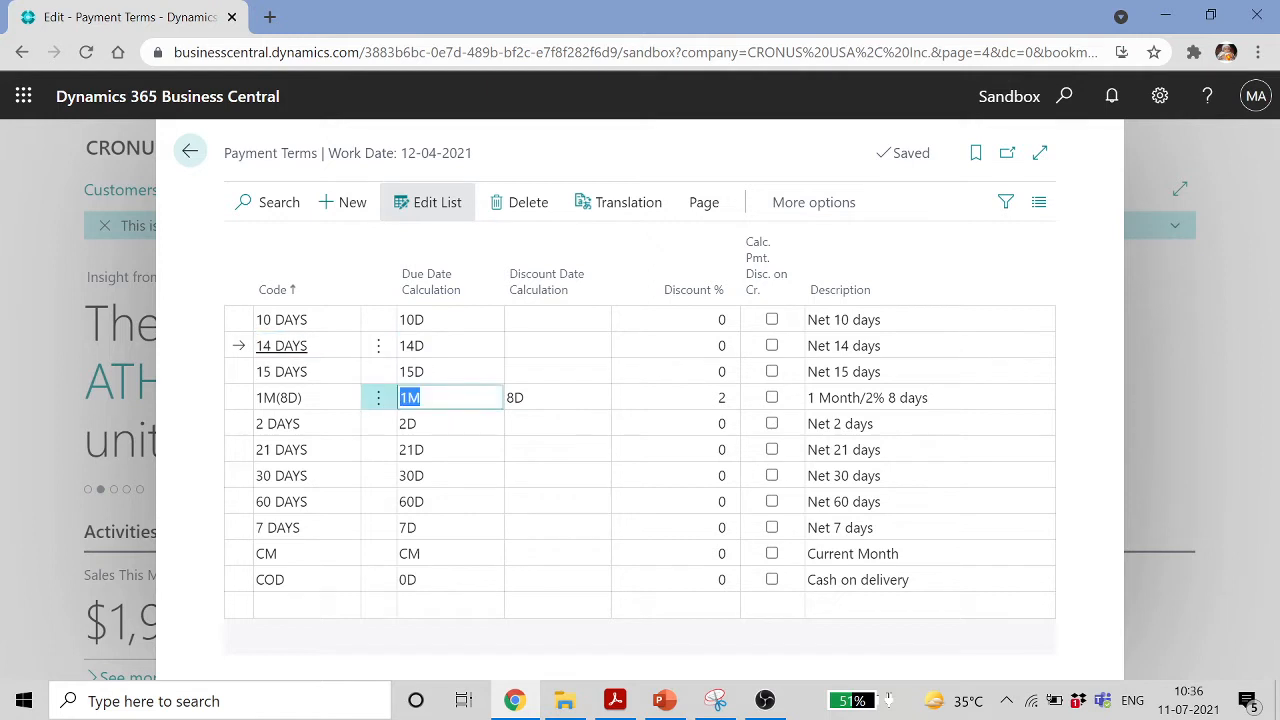
{"action": "left_click", "coordinate": [443, 560]}
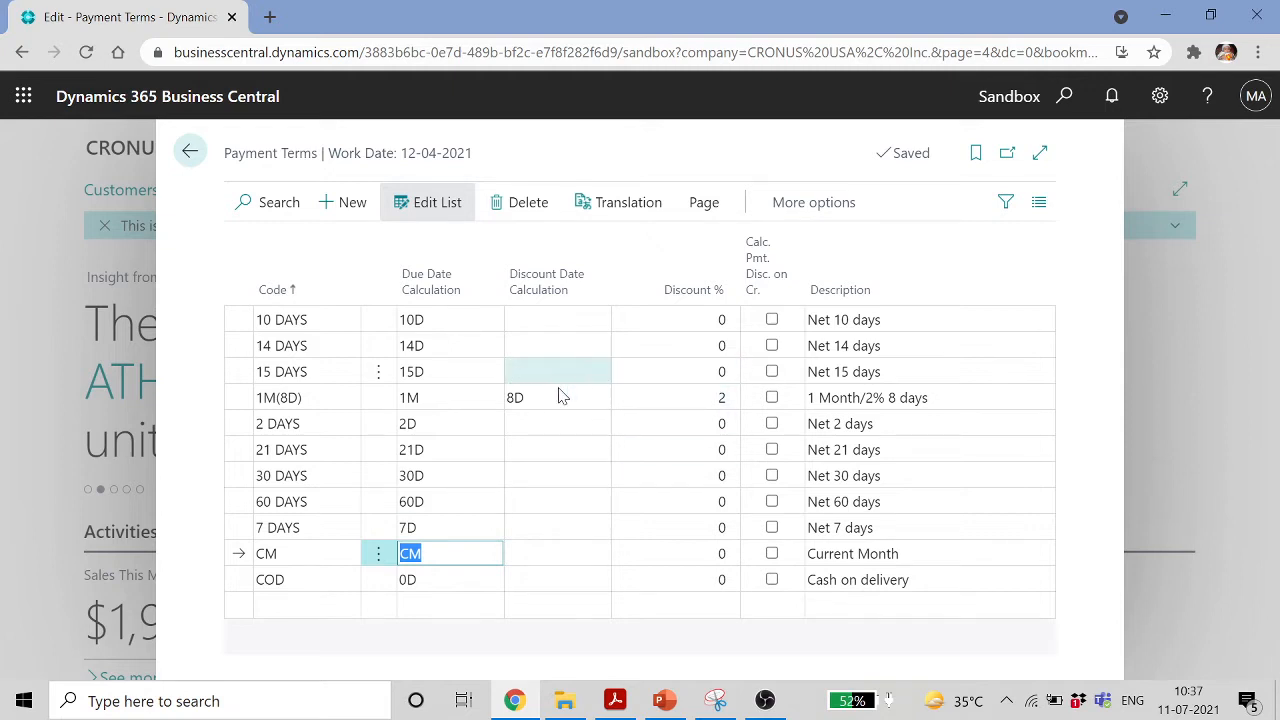
Review the 1M(8D) row's 1M due date, 8D discount date and Discount %, then return home
{"action": "left_click", "coordinate": [546, 403]}
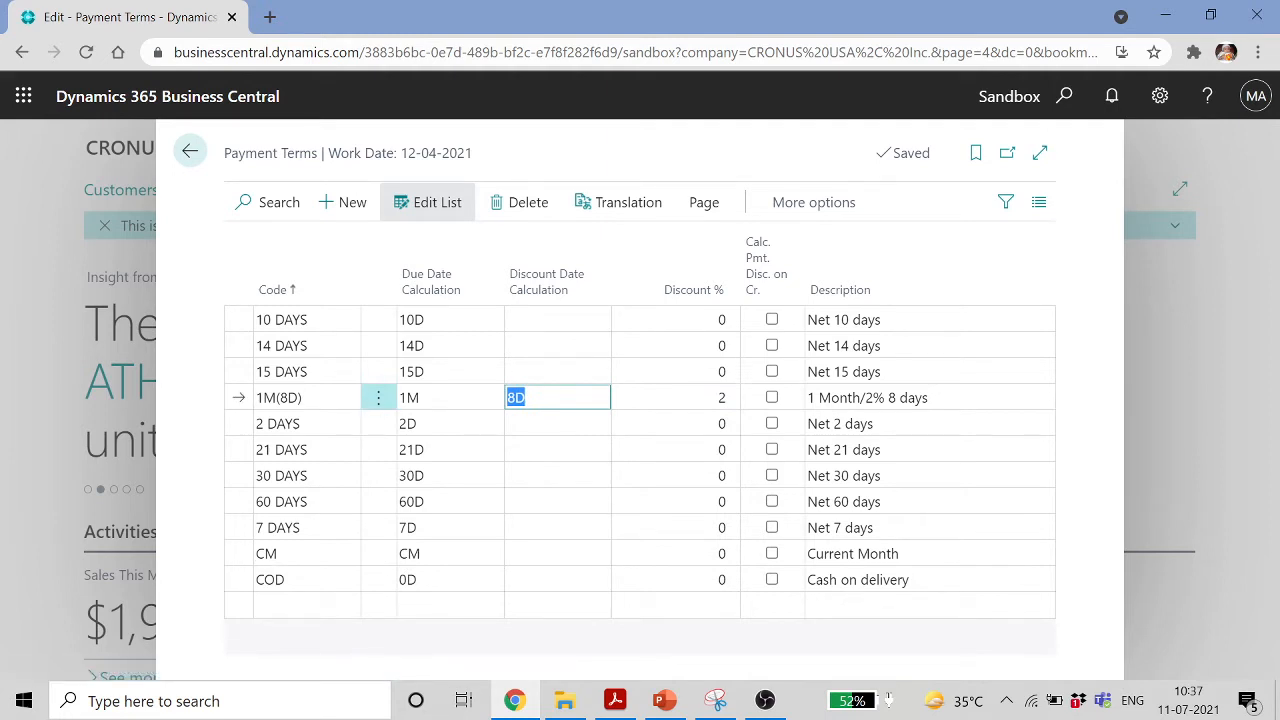
{"action": "left_click", "coordinate": [450, 398]}
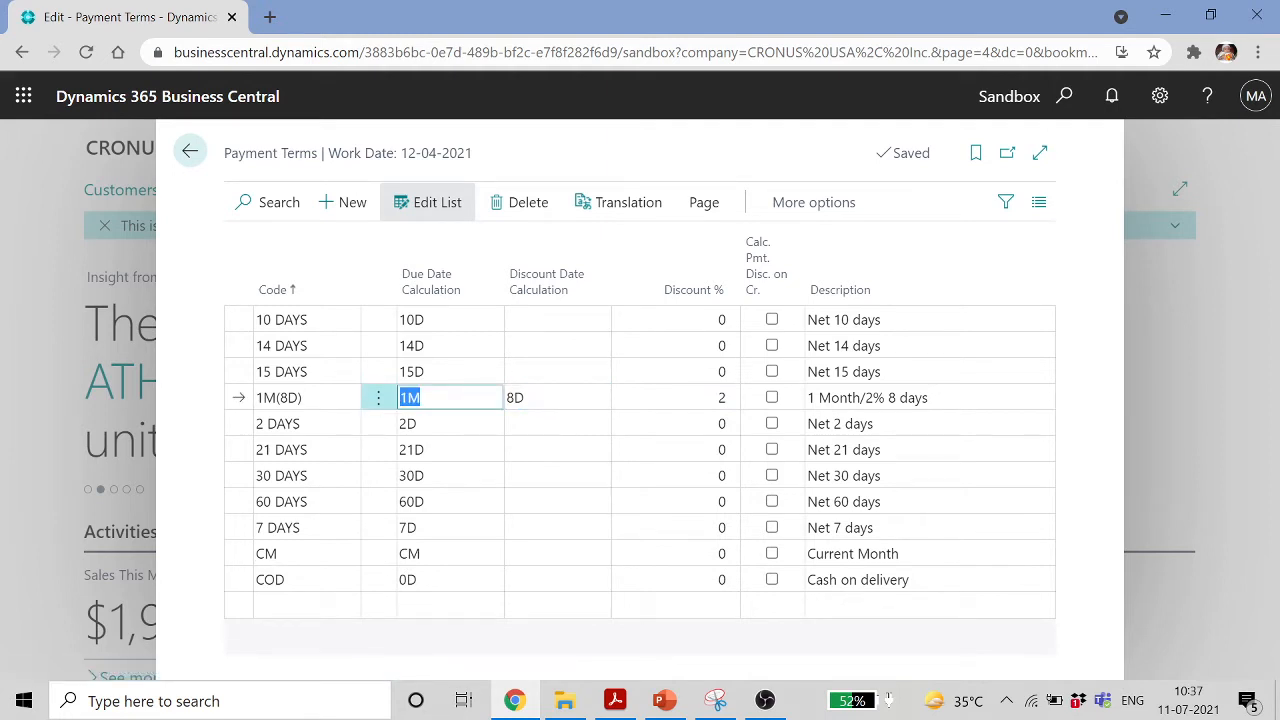
{"action": "left_click", "coordinate": [557, 398]}
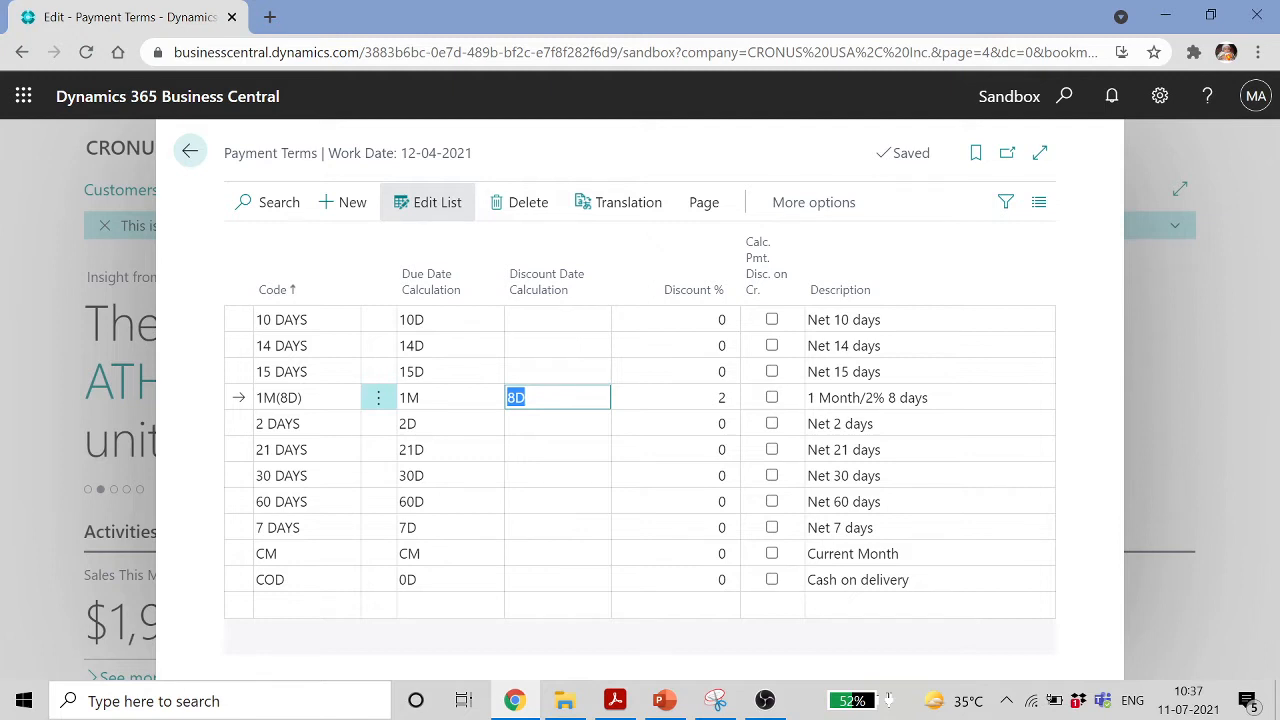
{"action": "left_click", "coordinate": [528, 398]}
{"action": "double_click", "coordinate": [517, 398]}
{"action": "key", "text": "Tab"}
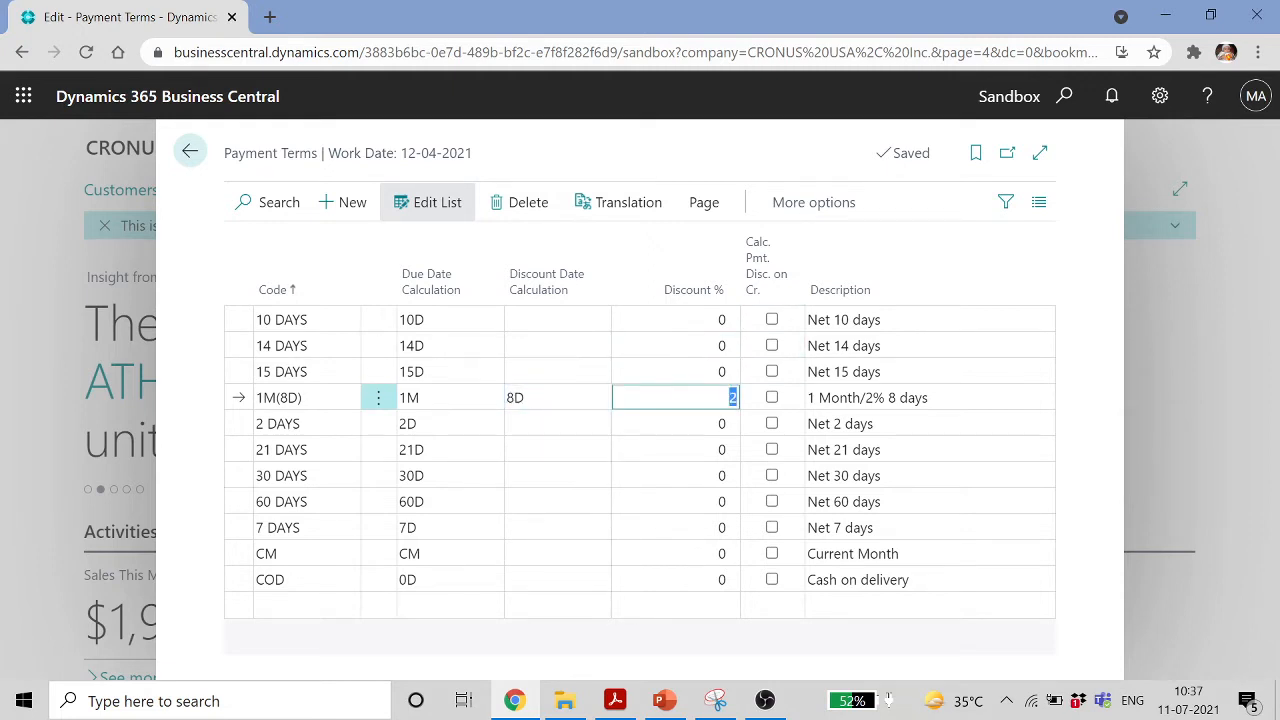
{"action": "left_click", "coordinate": [729, 398]}
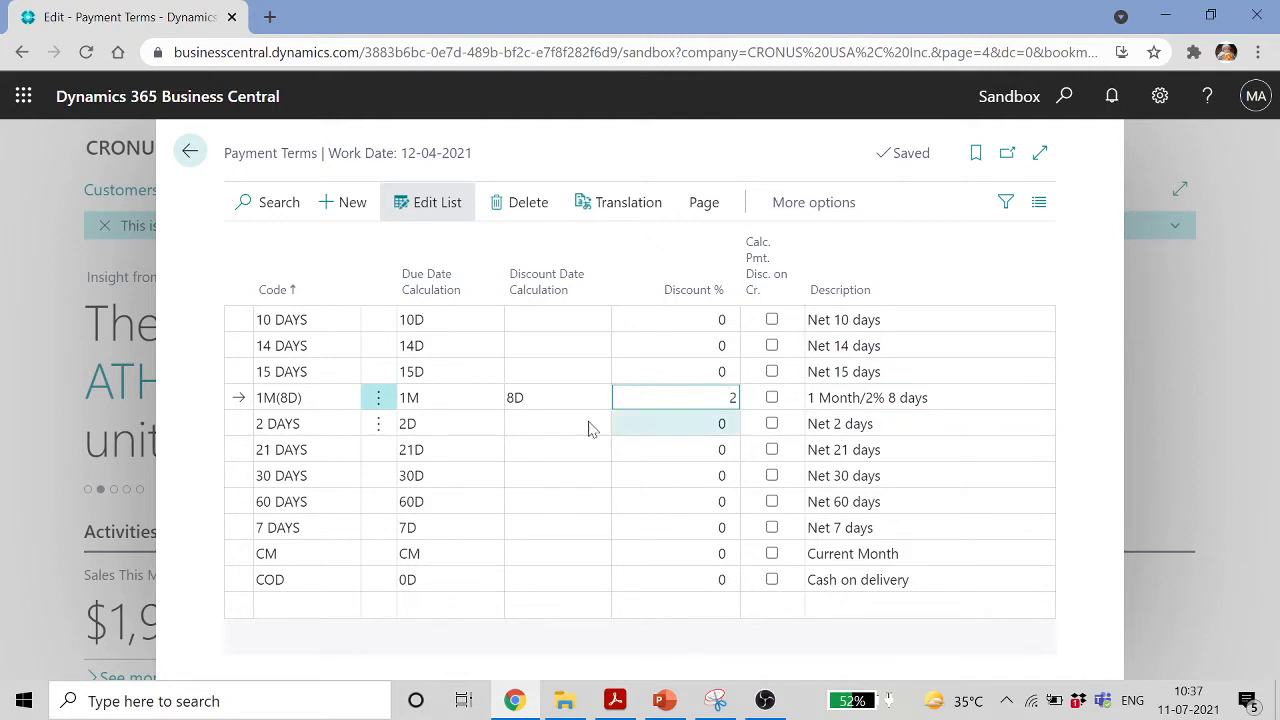
{"action": "left_click", "coordinate": [188, 153]}
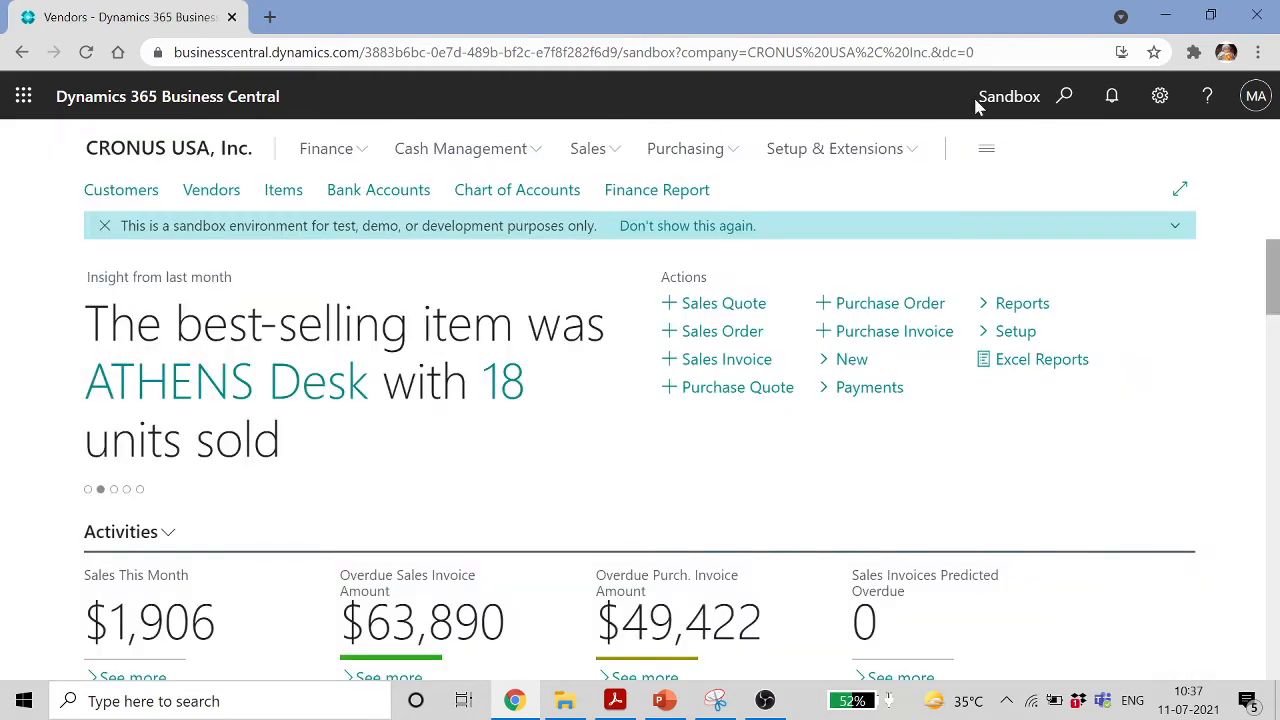
Search Tell me for 'PAYMENT ME' and open the Payment Methods list
{"action": "left_click", "coordinate": [1060, 97]}
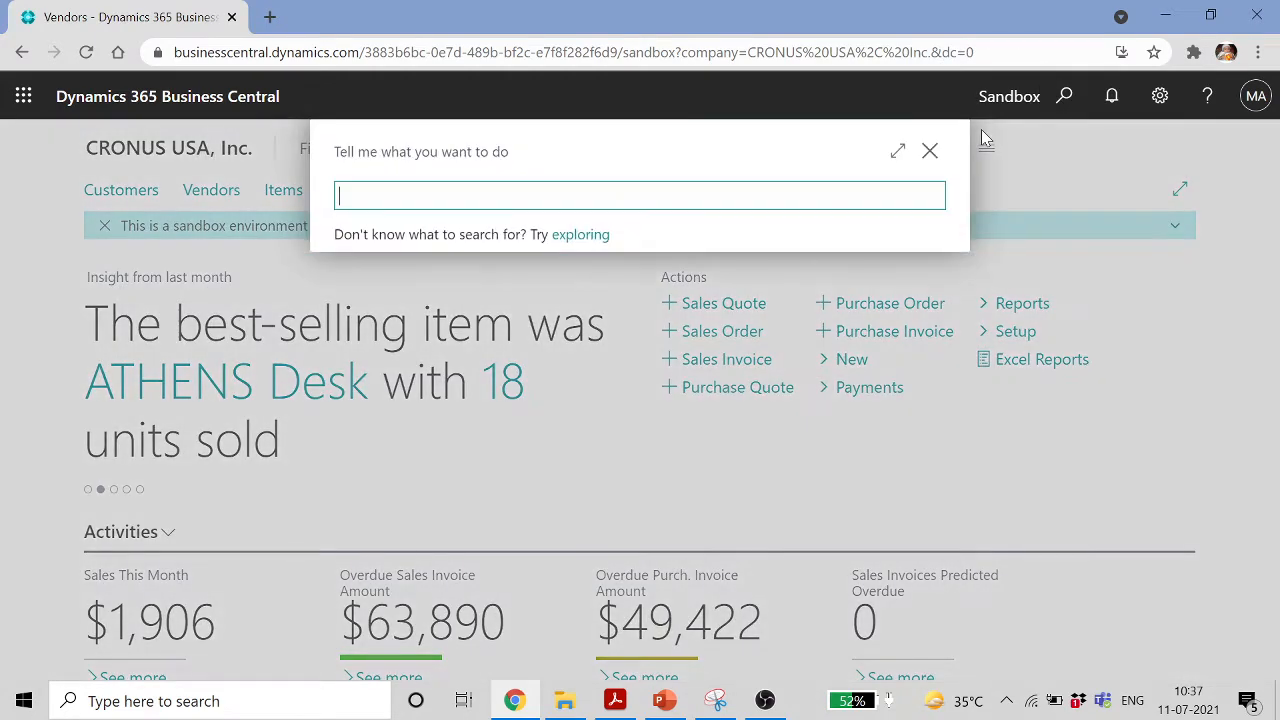
{"action": "type", "text": "PAYMENT ME"}
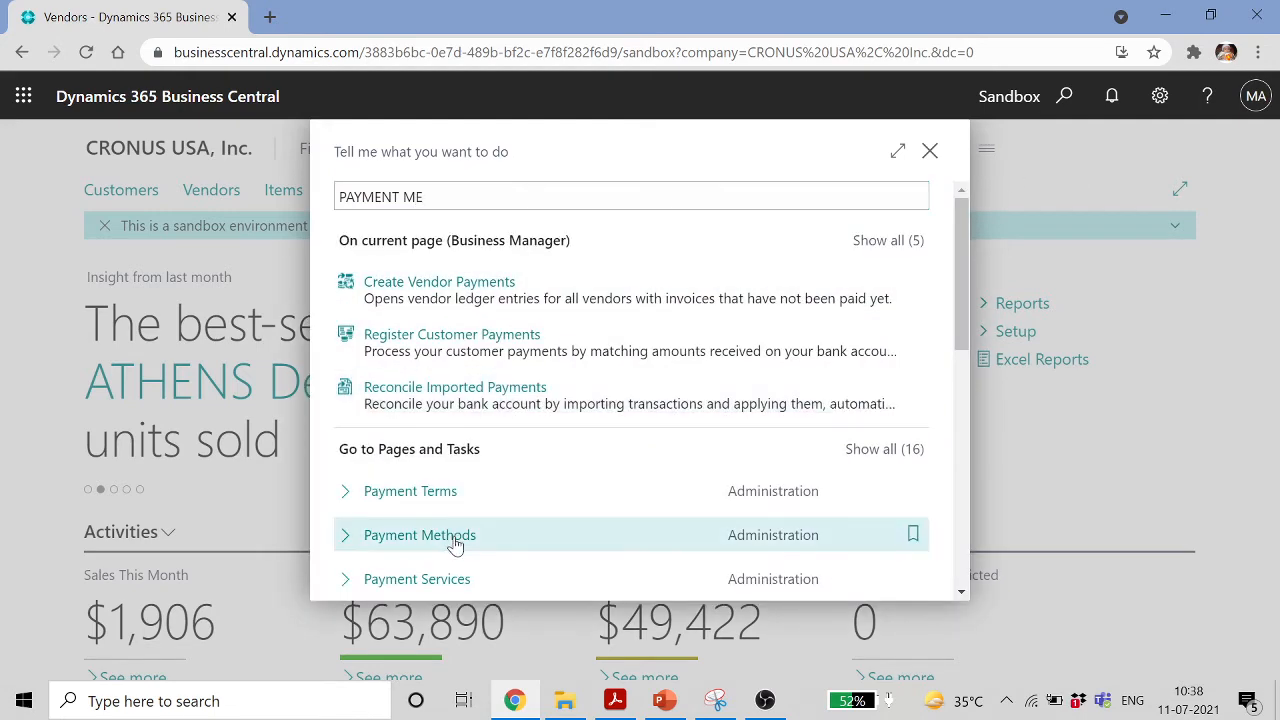
{"action": "key", "text": "Return"}
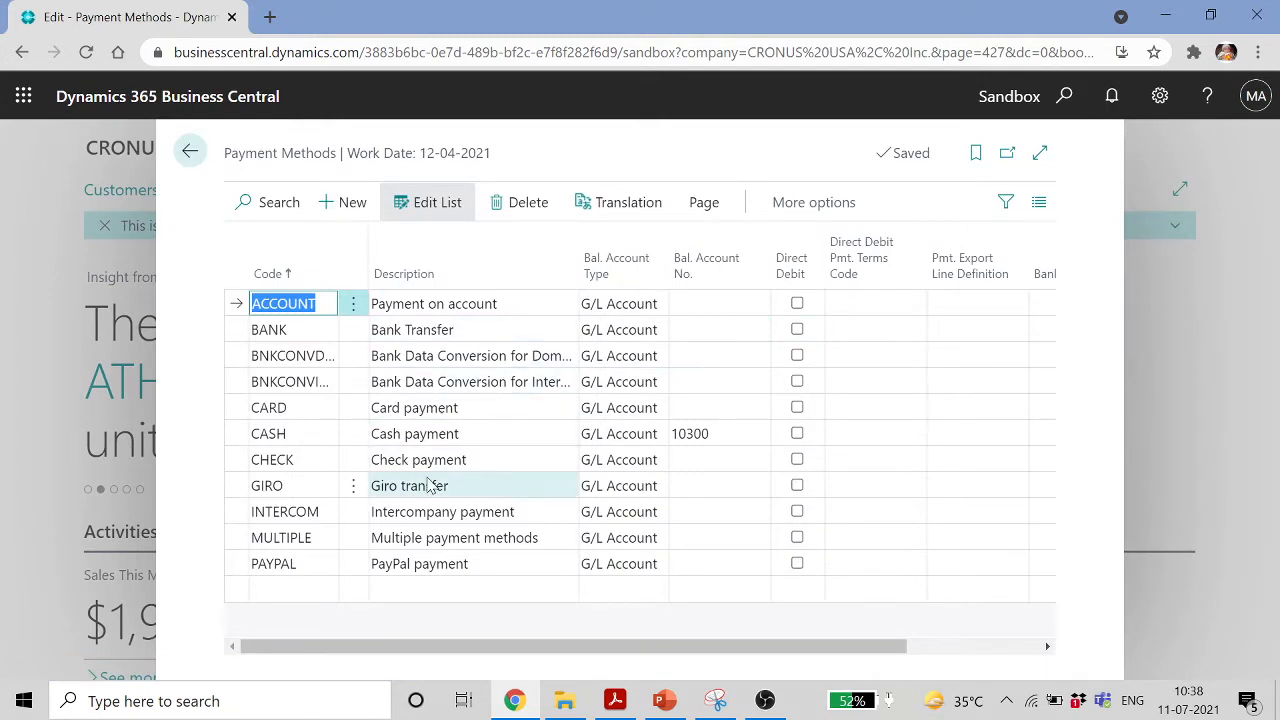
Browse the payment methods and check the CASH balancing account number 10300
{"action": "left_click", "coordinate": [315, 466]}
{"action": "left_click", "coordinate": [306, 436]}
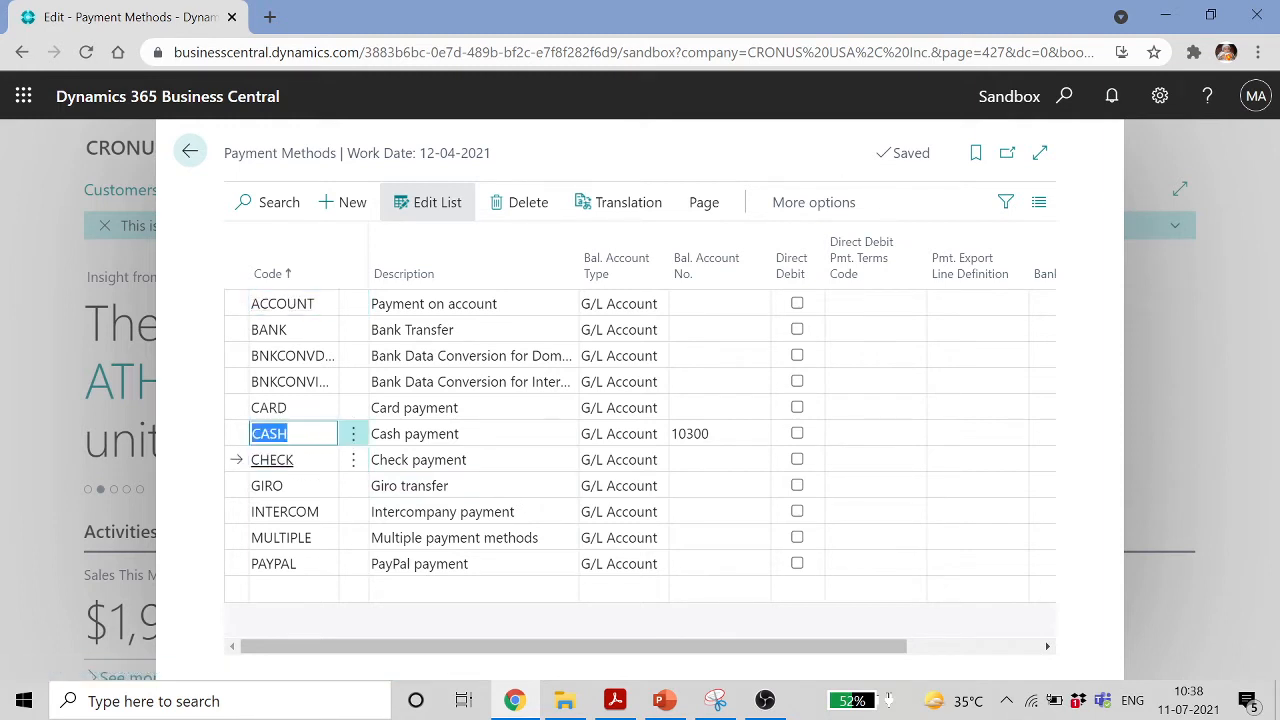
{"action": "left_click", "coordinate": [315, 564]}
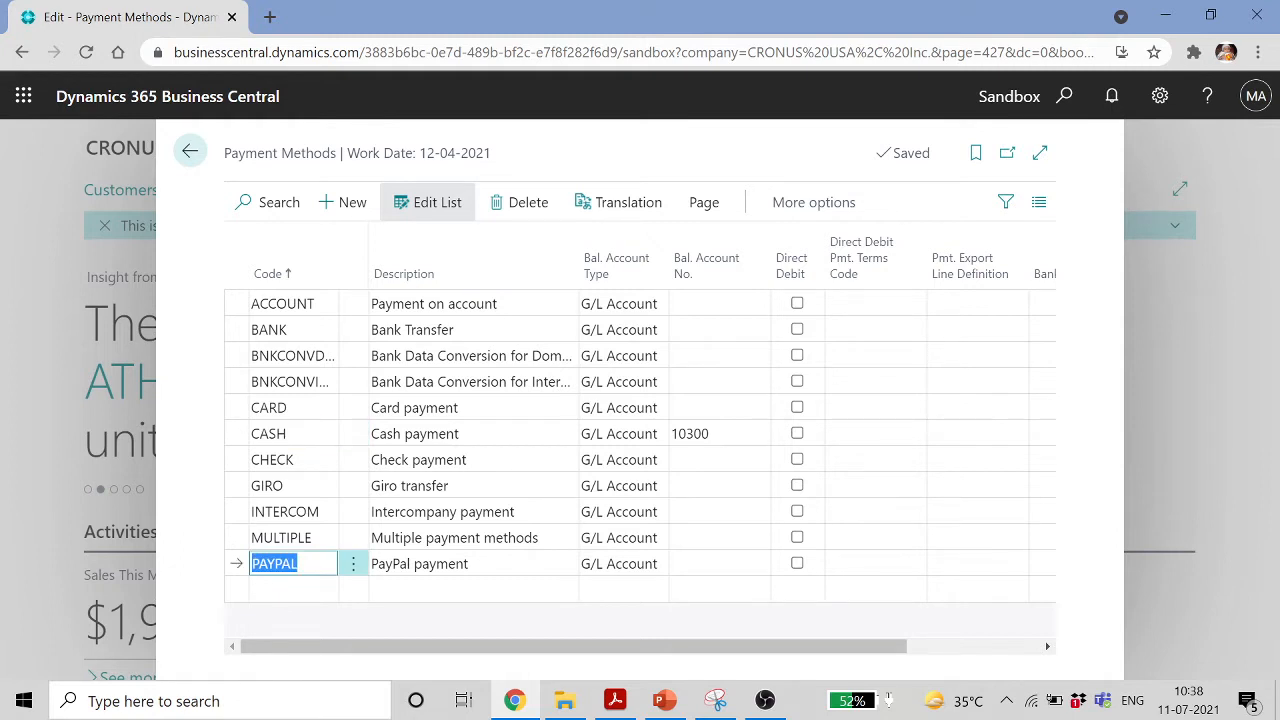
{"action": "left_click", "coordinate": [314, 409]}
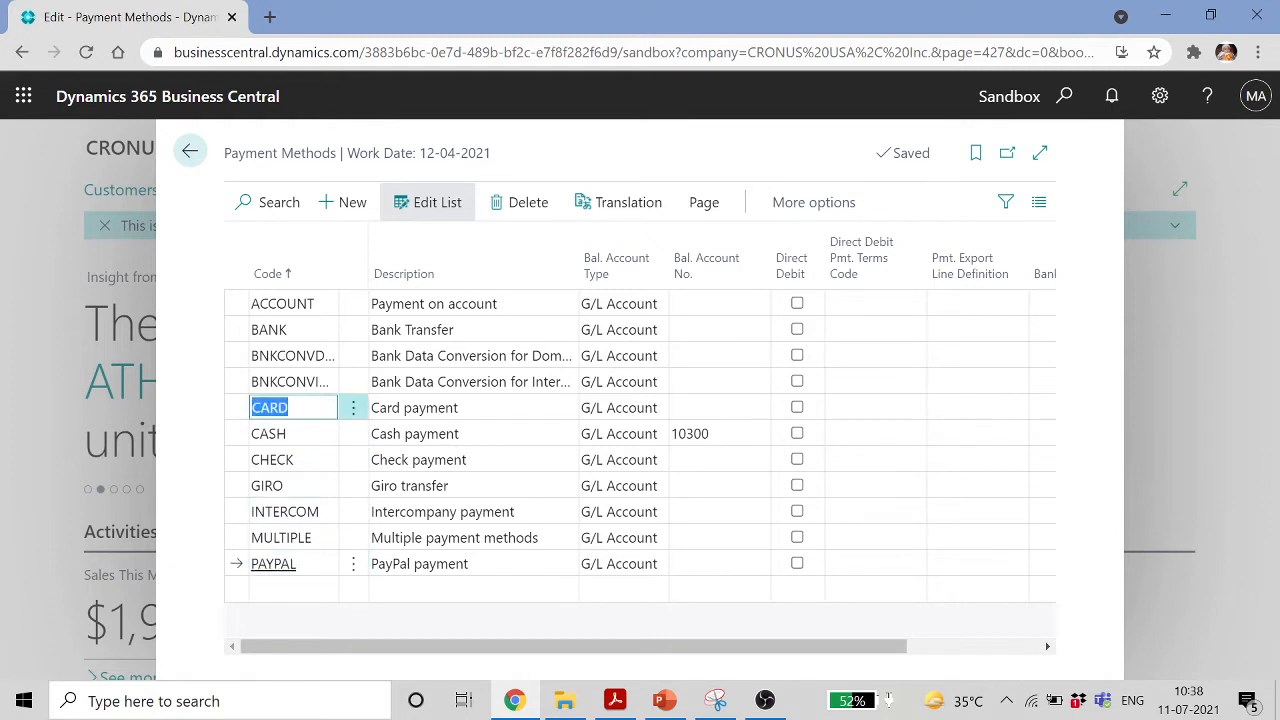
{"action": "left_click_drag", "start_coordinate": [840, 648], "coordinate": [775, 645]}
{"action": "left_click", "coordinate": [482, 436]}
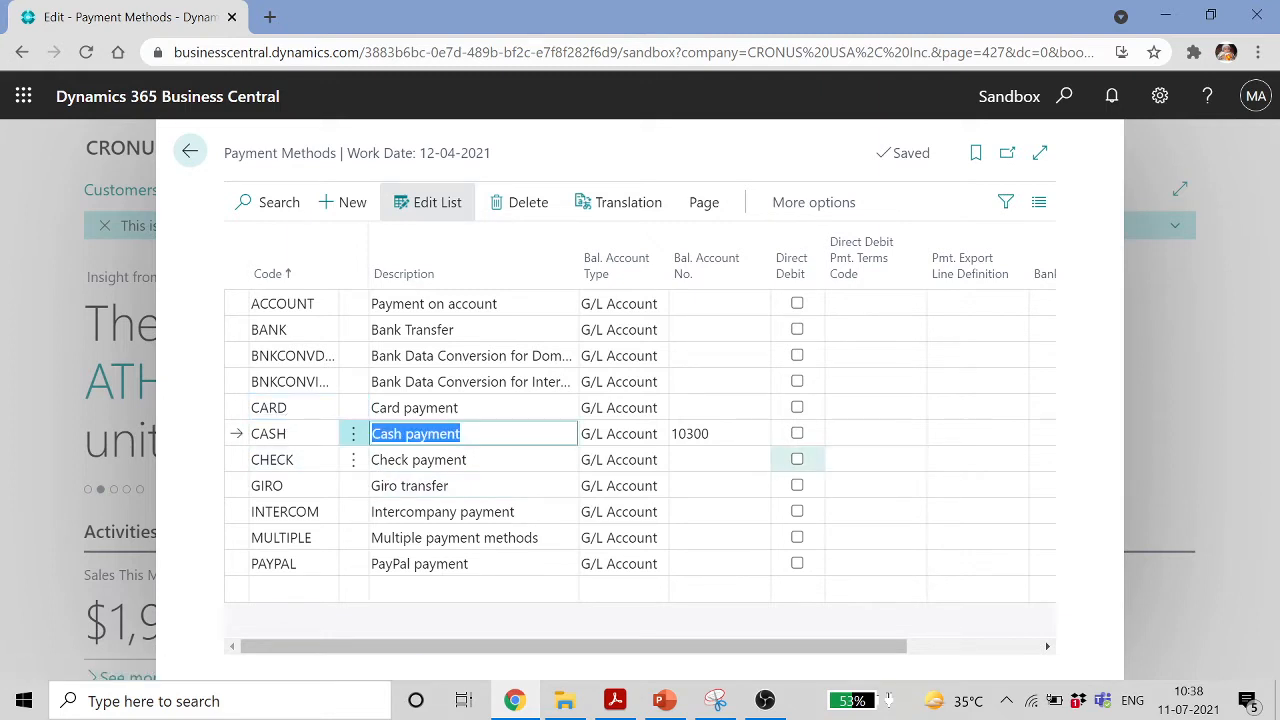
{"action": "left_click", "coordinate": [708, 434]}
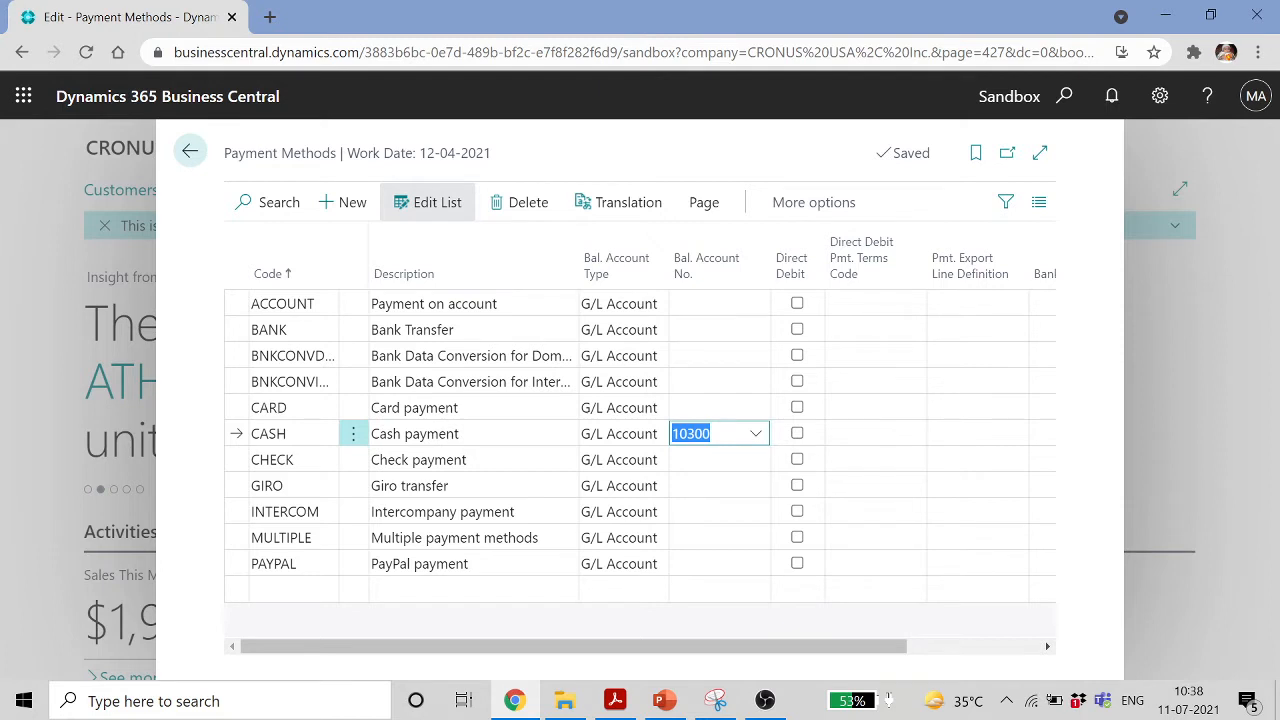
{"action": "left_click", "coordinate": [710, 434]}
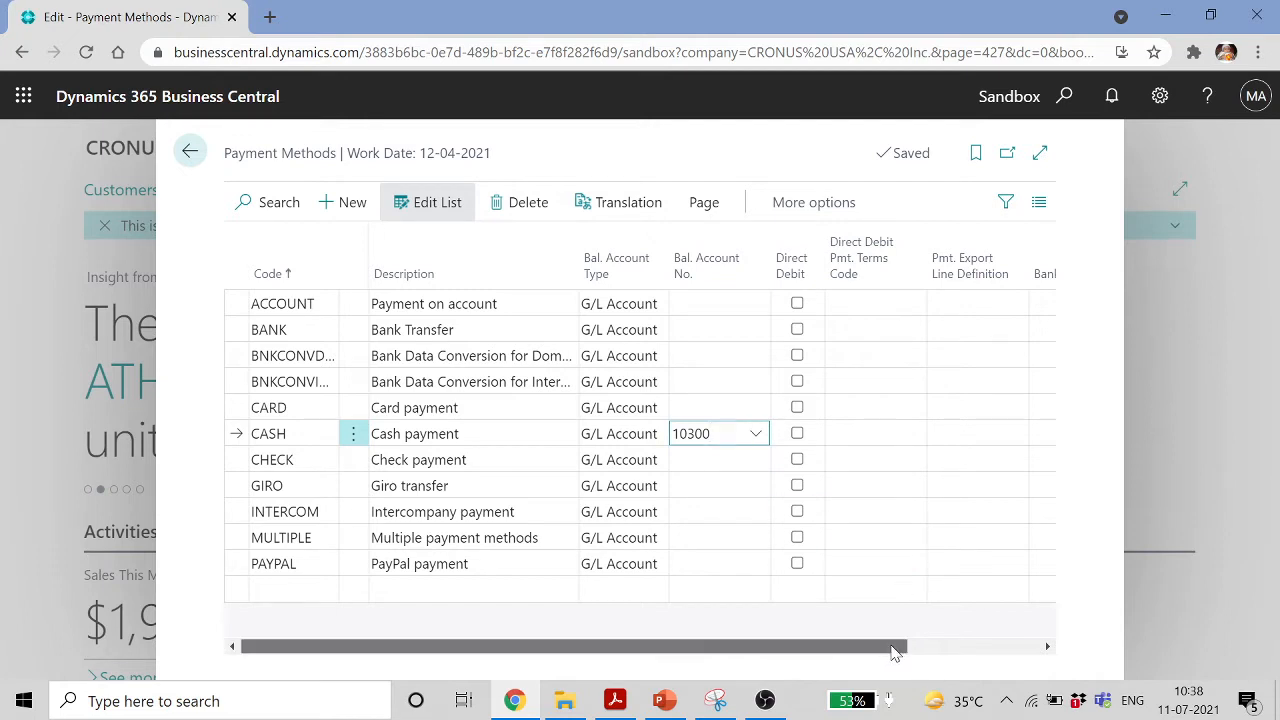
Review the CASH method's Bank Pmt. Type options, then close Payment Methods and return home
{"action": "left_click_drag", "start_coordinate": [894, 646], "coordinate": [1057, 645]}
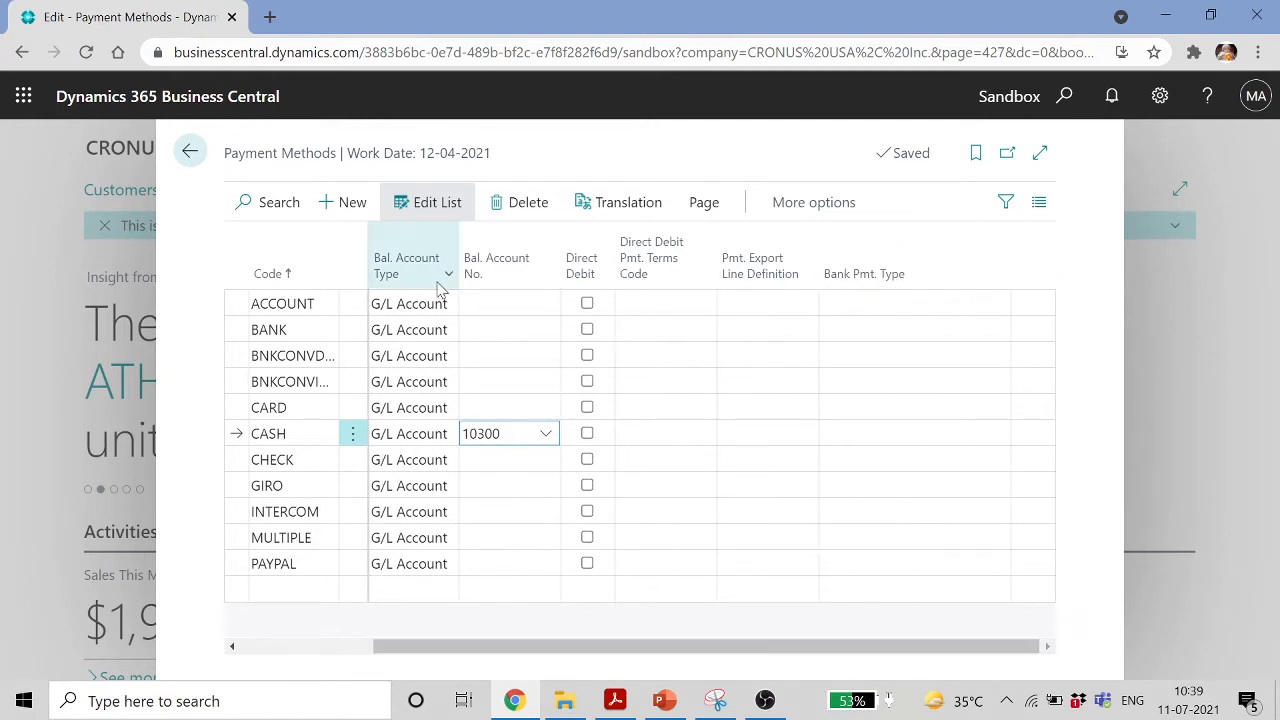
{"action": "mouse_move", "coordinate": [440, 287]}
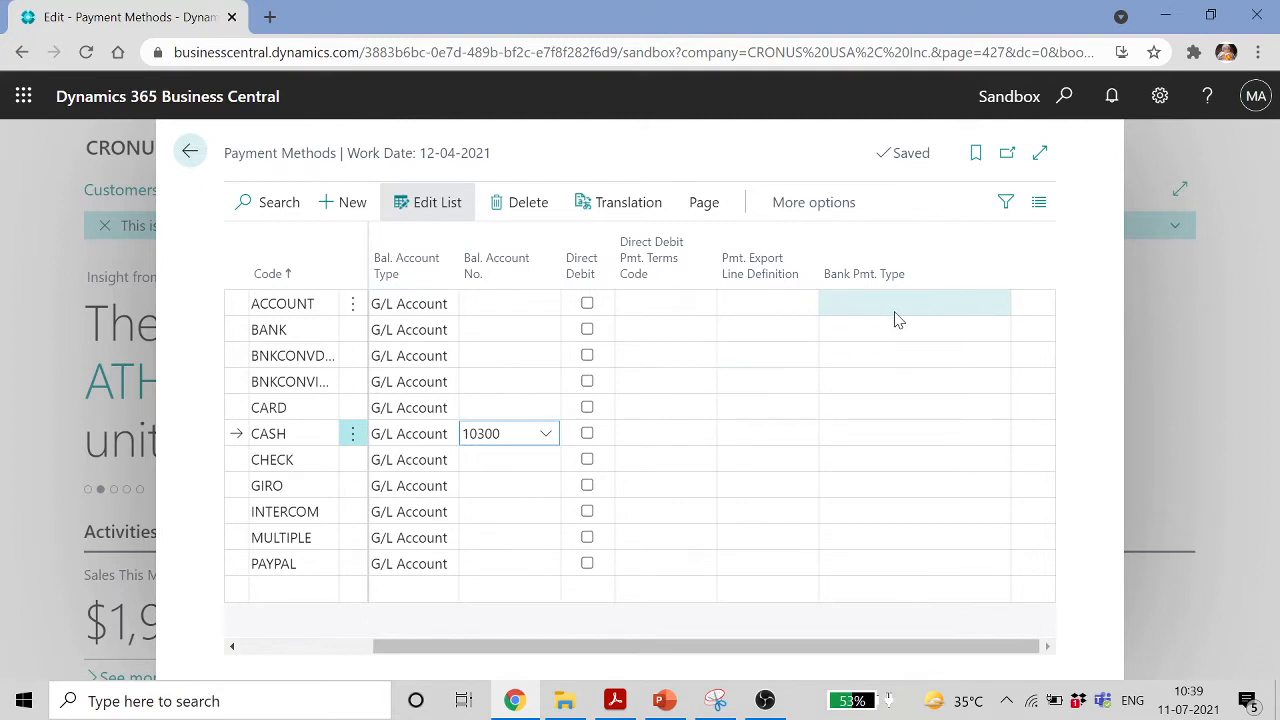
{"action": "left_click", "coordinate": [825, 433]}
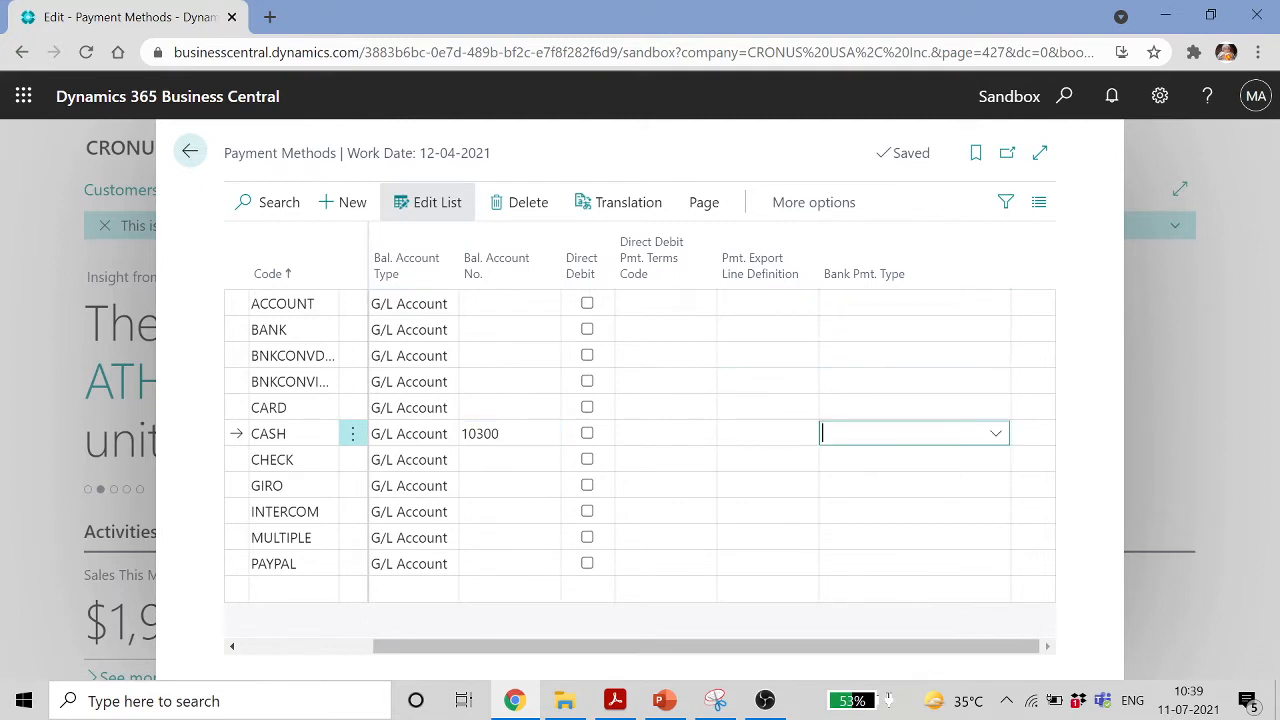
{"action": "left_click", "coordinate": [996, 433]}
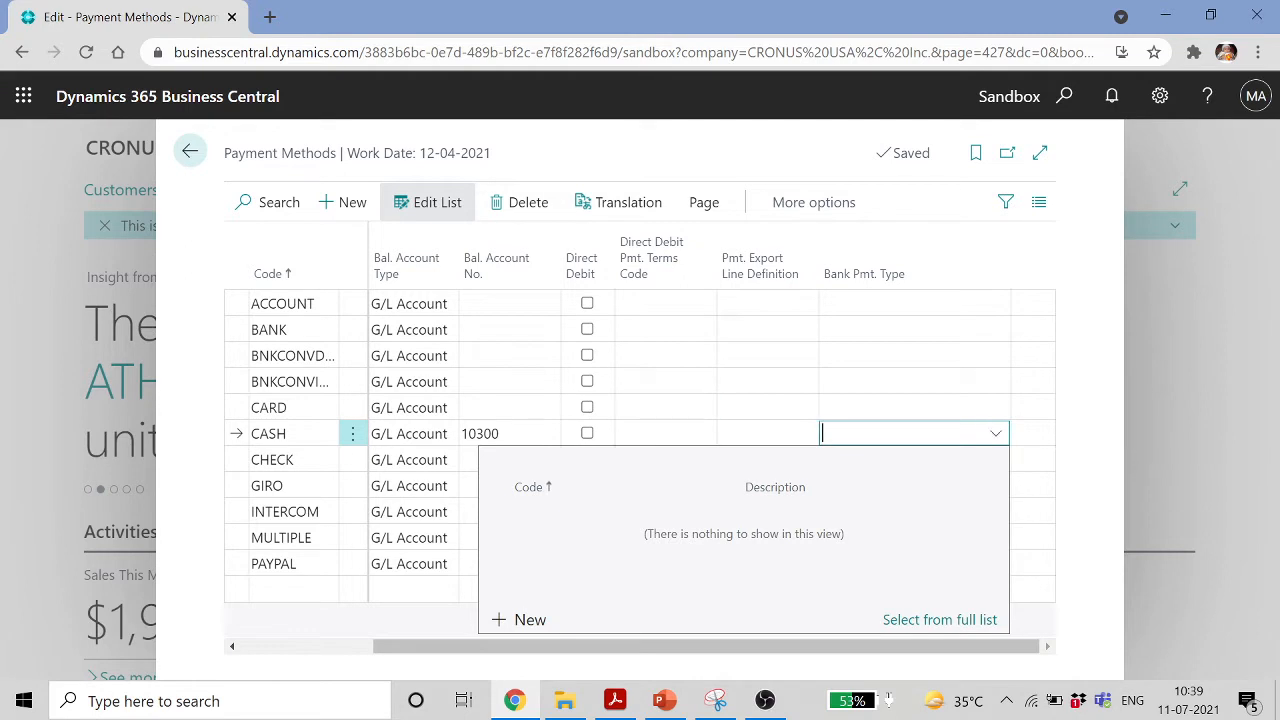
{"action": "left_click", "coordinate": [507, 433]}
{"action": "left_click", "coordinate": [190, 151]}
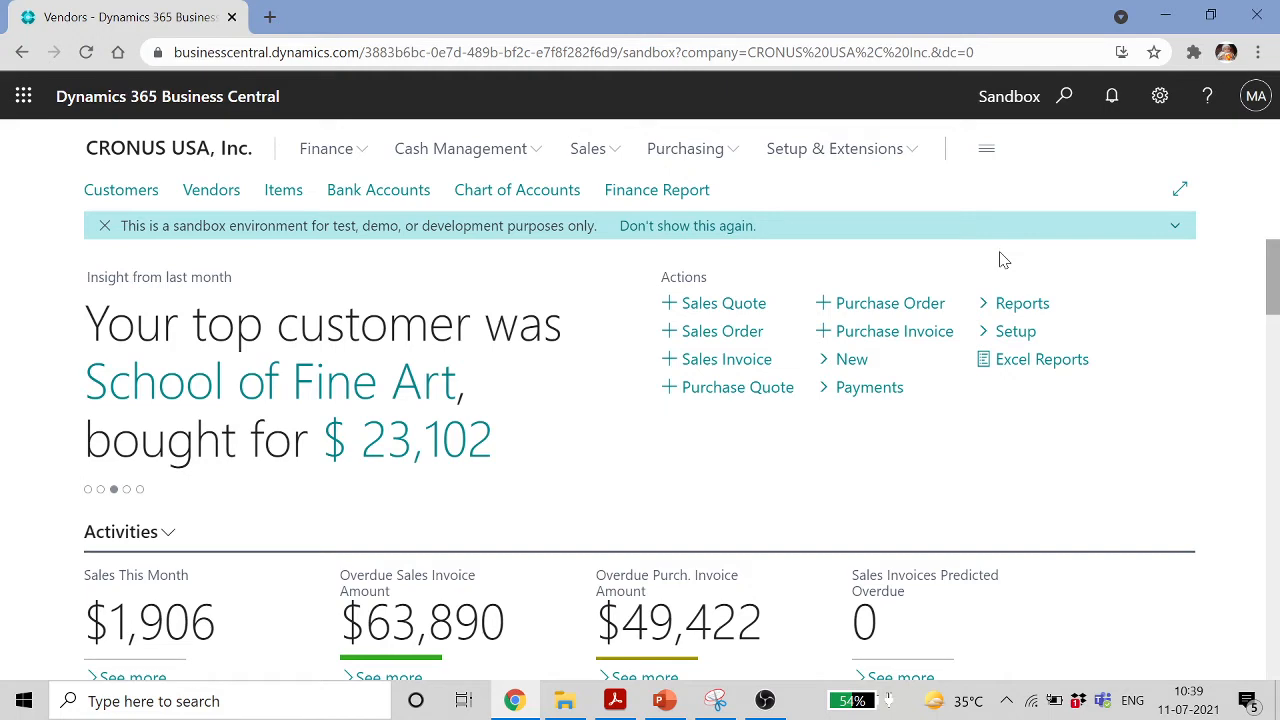
{"action": "left_click", "coordinate": [665, 703]}
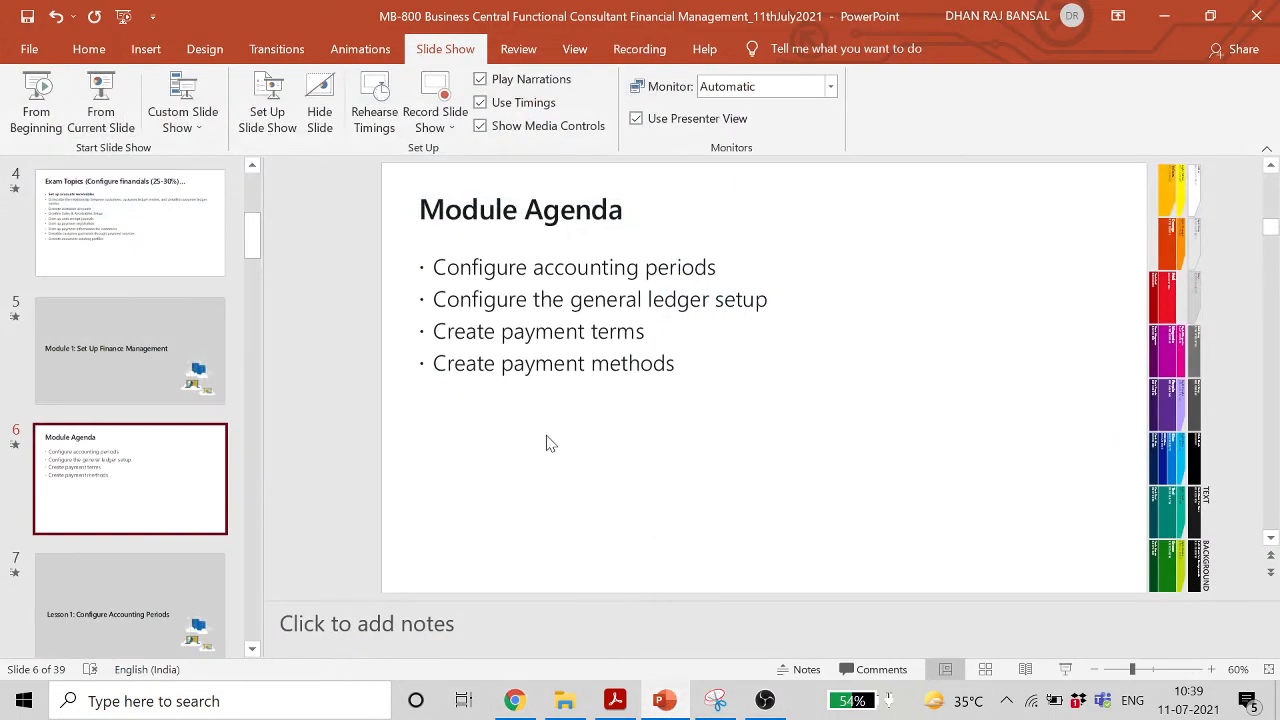
Present from slide 7 (Lesson 1: Configure Accounting Periods) through the general ledger setup slides, then exit
{"action": "left_click", "coordinate": [115, 588]}
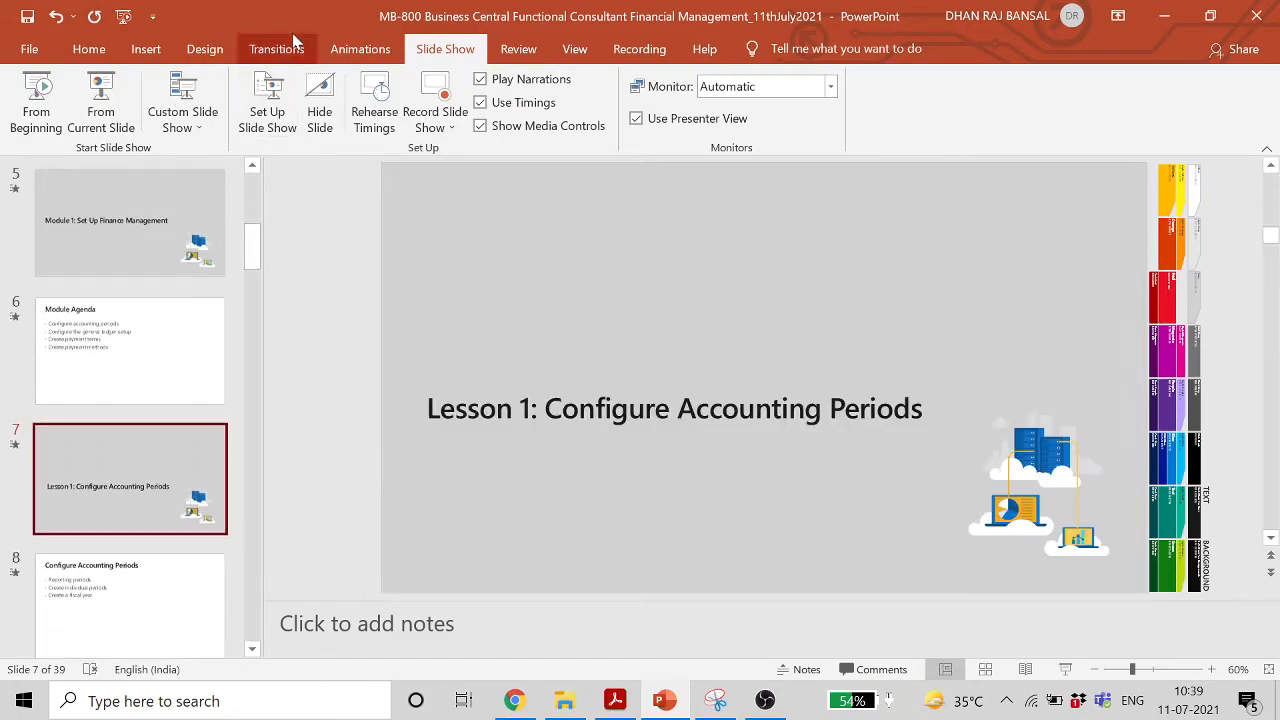
{"action": "left_click", "coordinate": [108, 112]}
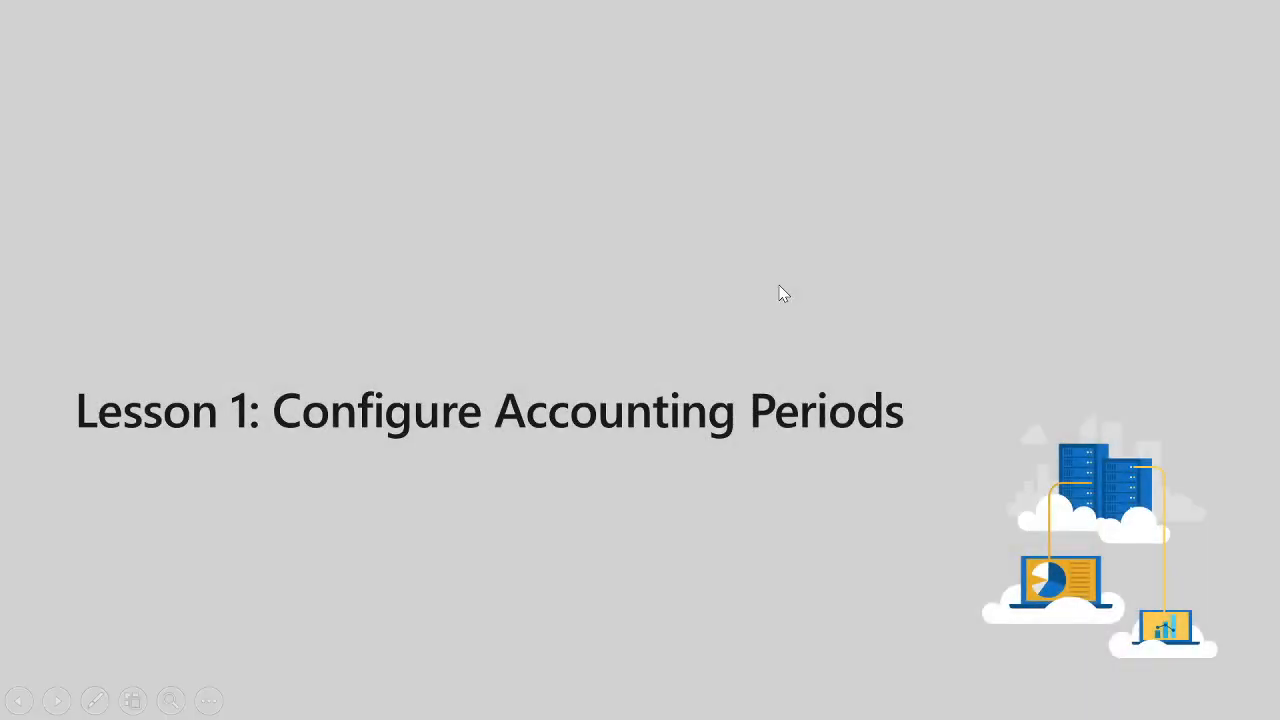
{"action": "left_click", "coordinate": [783, 293]}
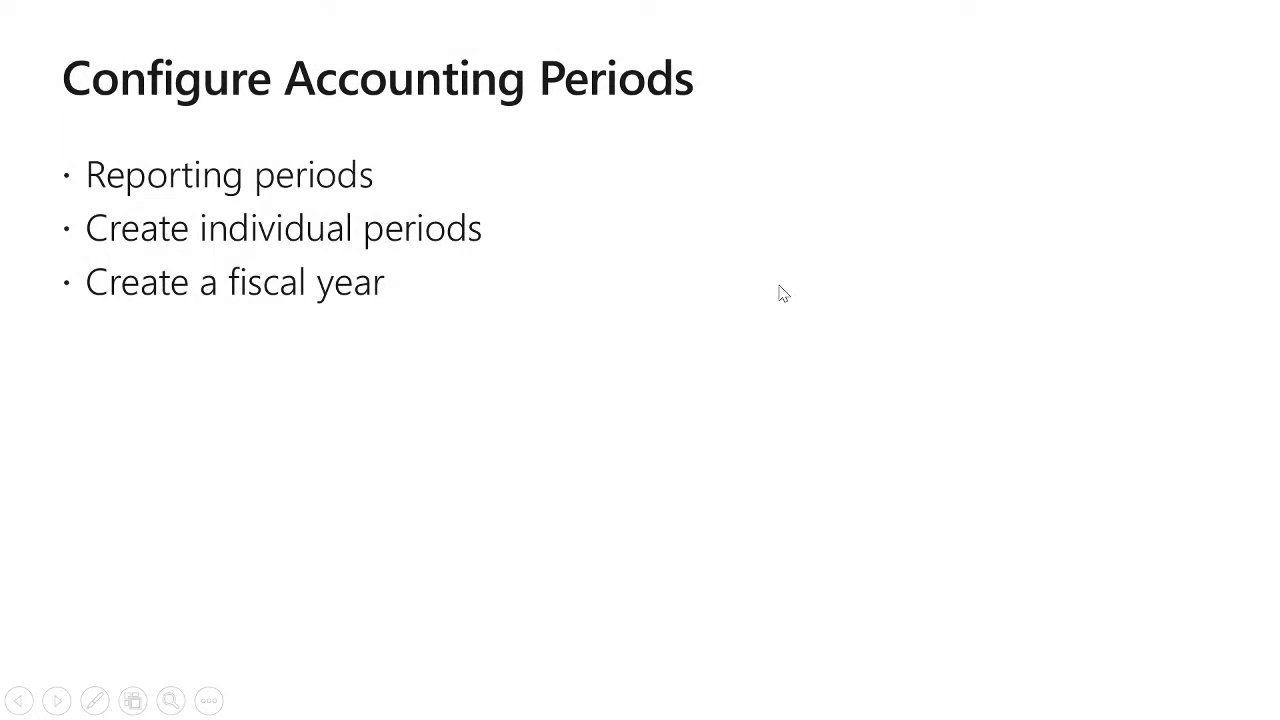
{"action": "key", "text": "Right"}
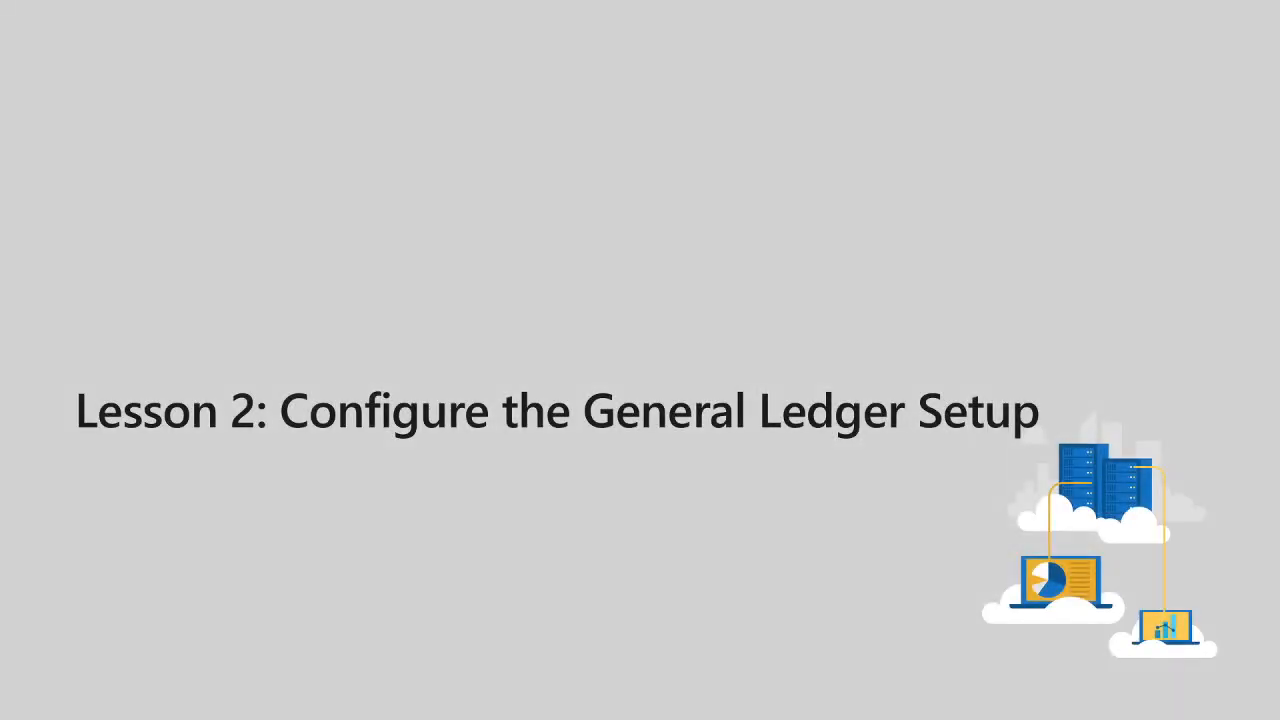
{"action": "key", "text": "Right"}
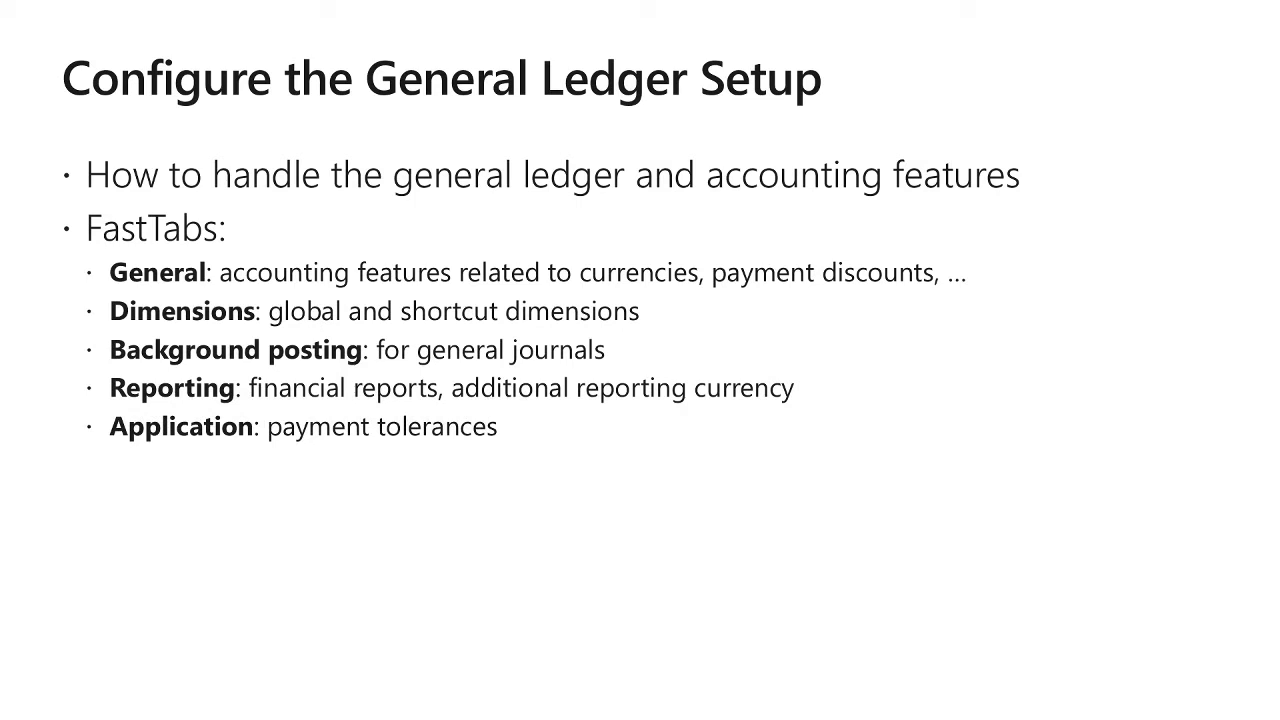
{"action": "key", "text": "Right"}
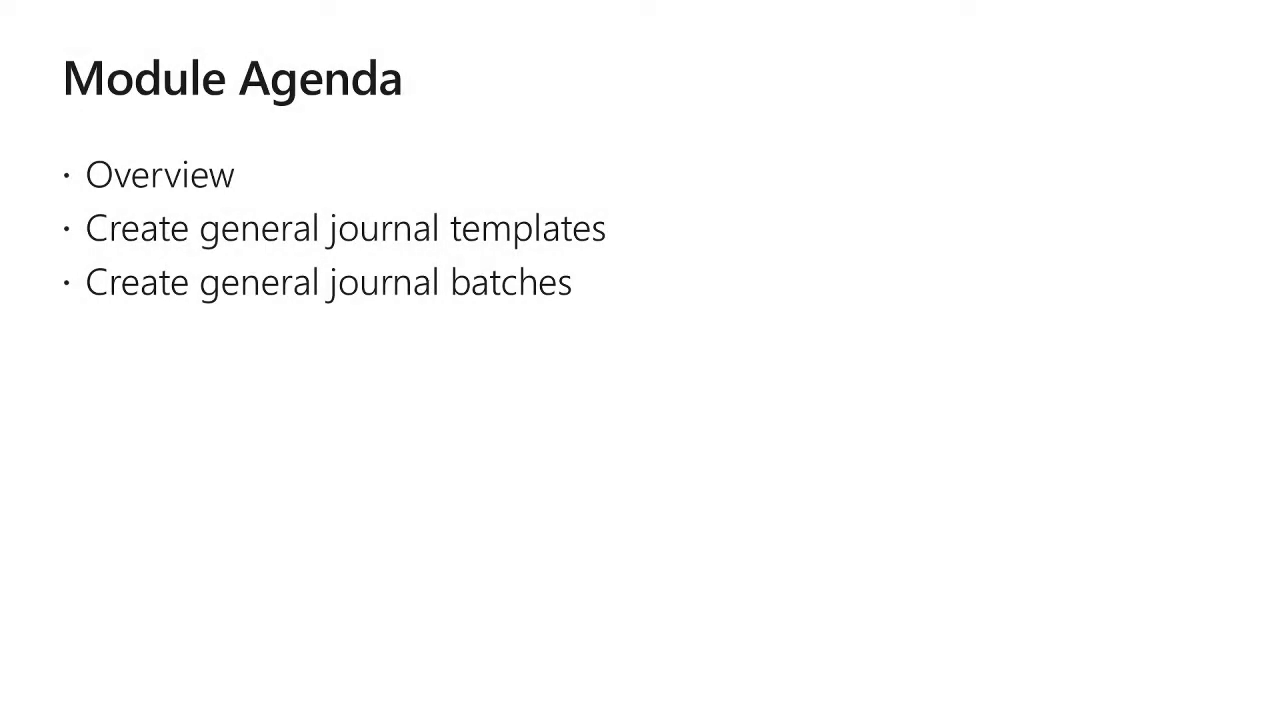
{"action": "key", "text": "Escape"}
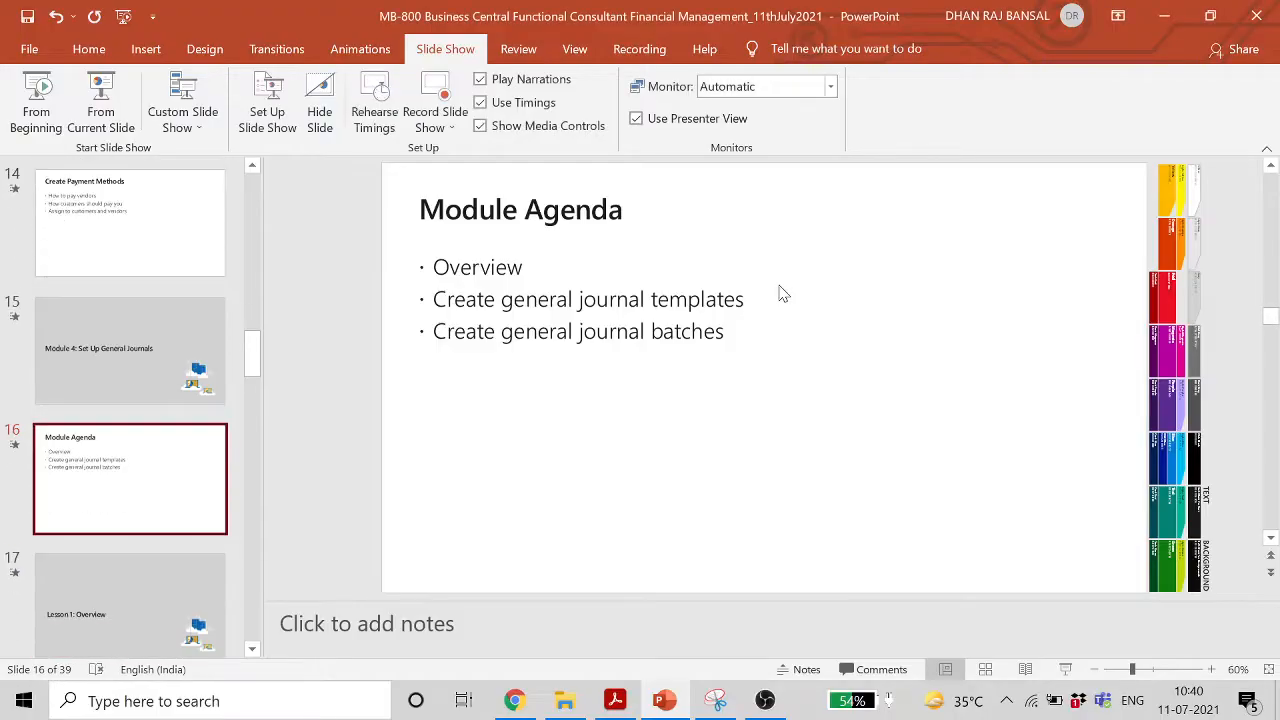
Search Tell me for 'JOURNAL', then narrow the search to payment journal pages
{"action": "left_click", "coordinate": [1165, 16]}
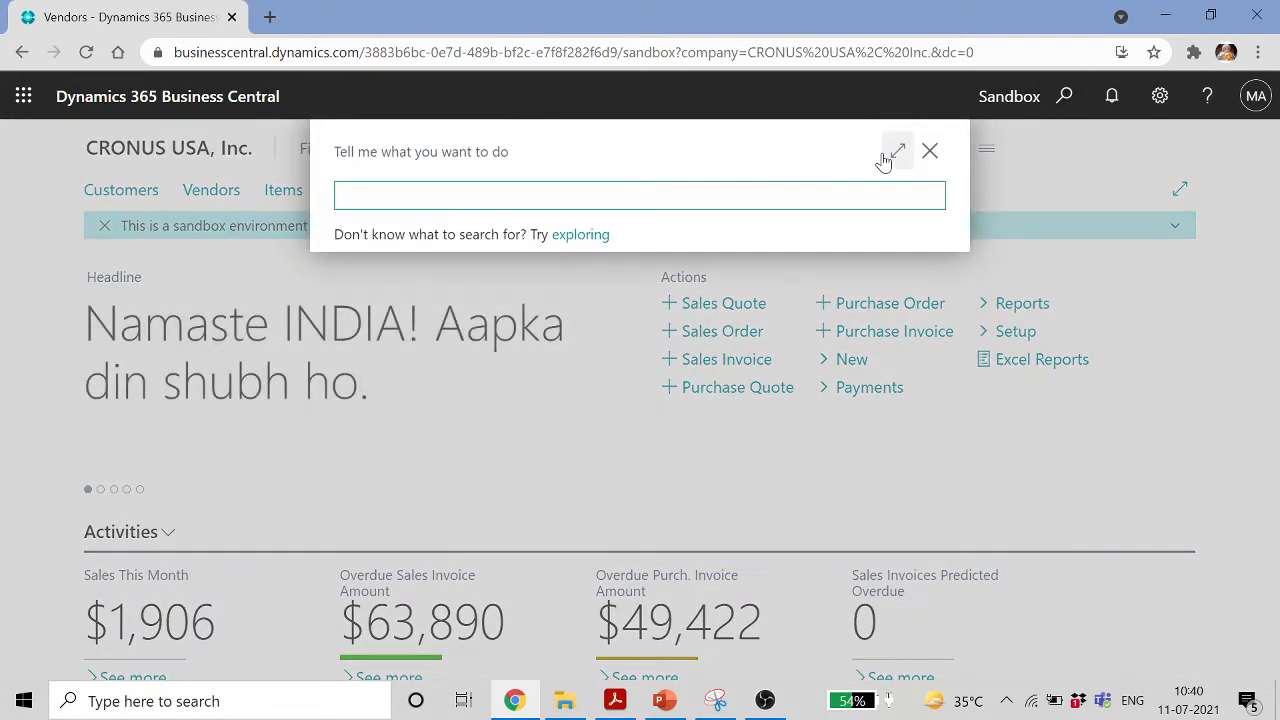
{"action": "type", "text": "JOURNAL"}
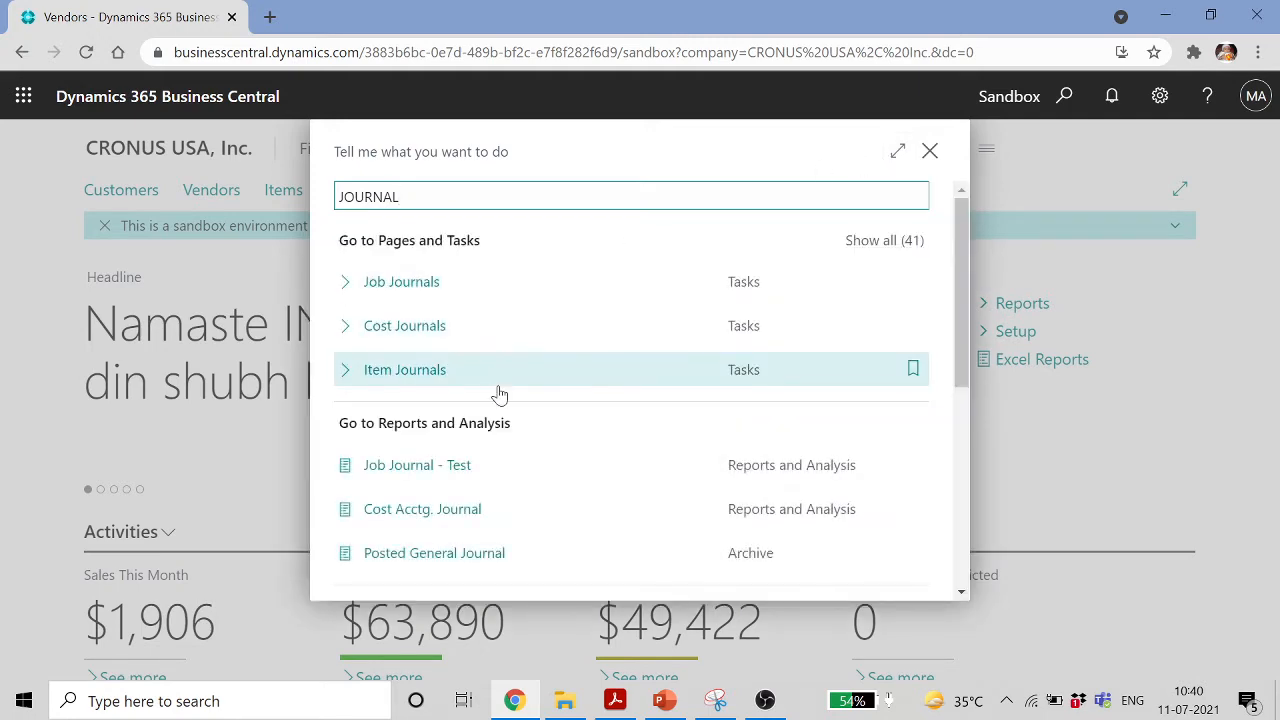
{"action": "scroll", "coordinate": [505, 405], "scroll_direction": "down", "scroll_amount": 2}
{"action": "scroll", "coordinate": [505, 405], "scroll_direction": "down", "scroll_amount": 2}
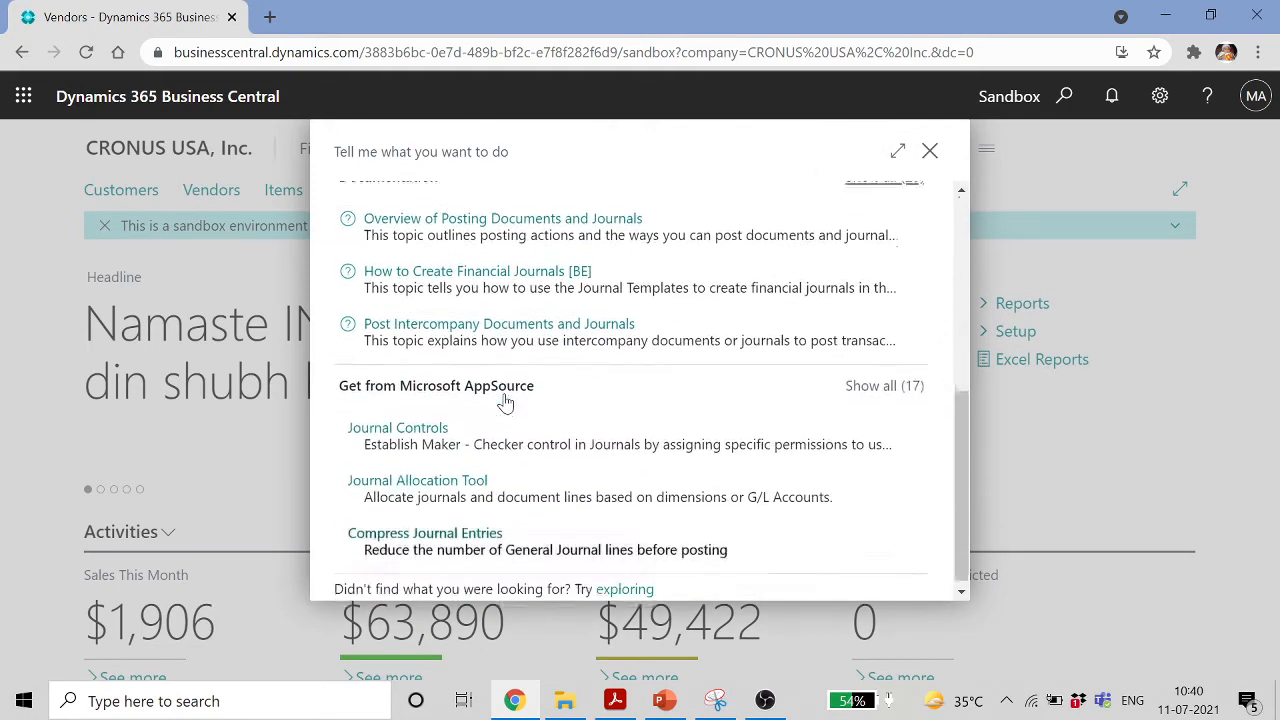
{"action": "scroll", "coordinate": [505, 399], "scroll_direction": "up", "scroll_amount": 4}
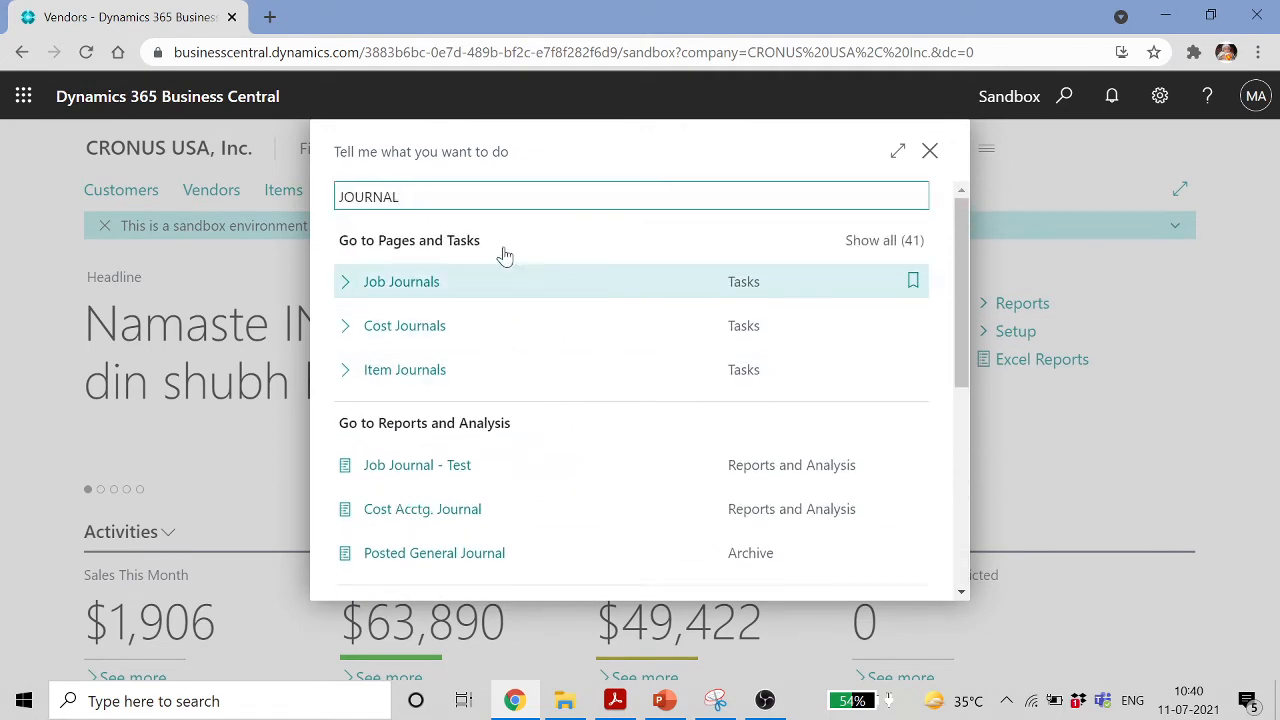
{"action": "left_click_drag", "start_coordinate": [402, 197], "coordinate": [337, 197]}
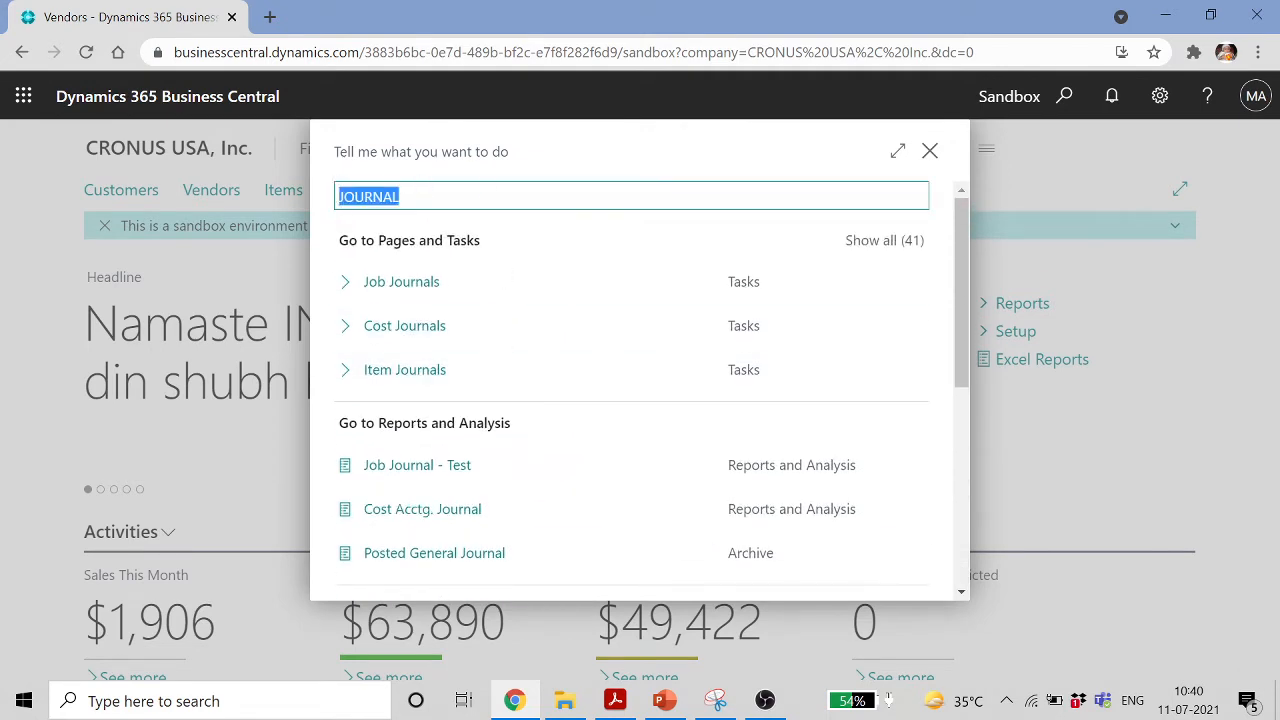
{"action": "type", "text": "PAYMENT J"}
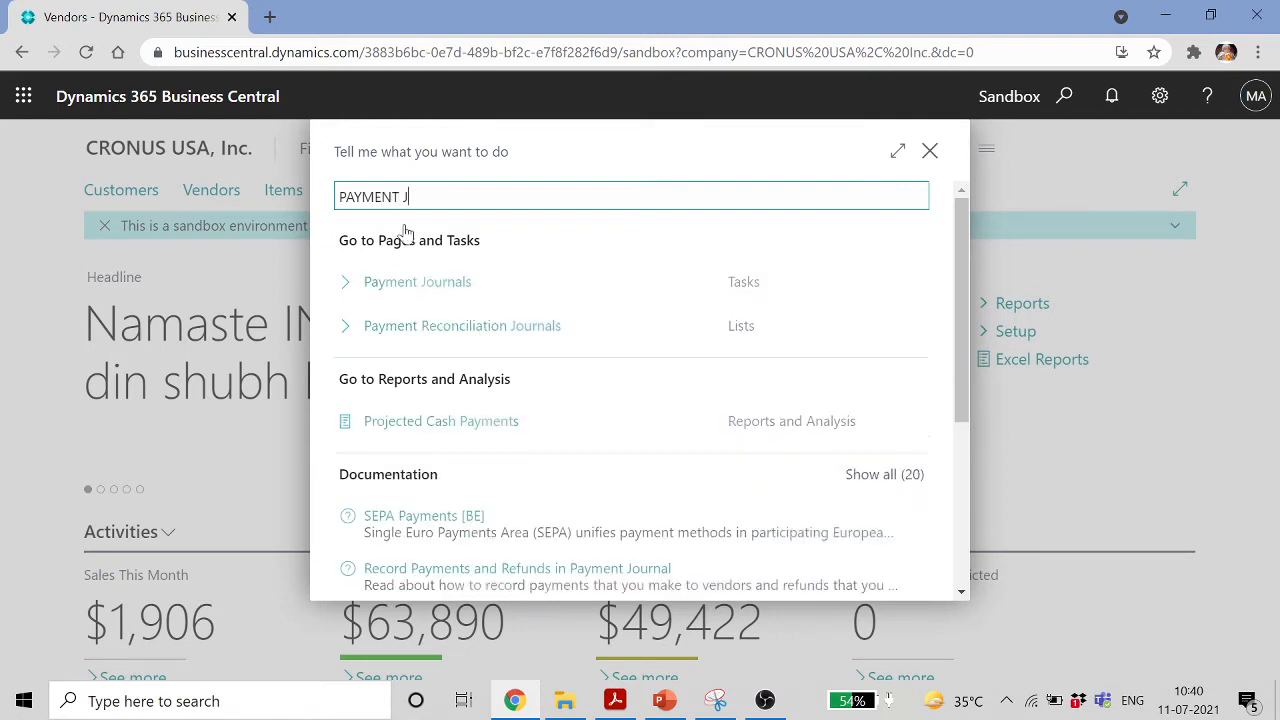
Open the CASH Payment Journals page, then go back home and search again
{"action": "left_click", "coordinate": [466, 290]}
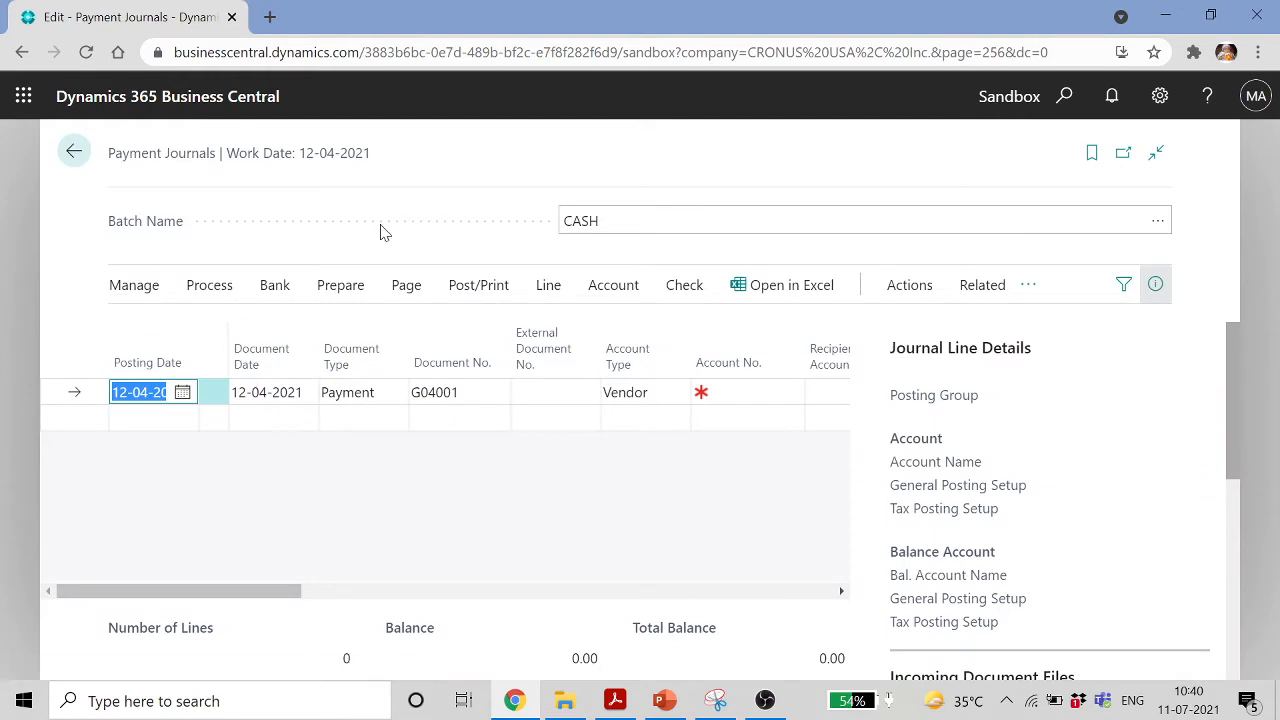
{"action": "left_click", "coordinate": [88, 152]}
{"action": "left_click", "coordinate": [1068, 97]}
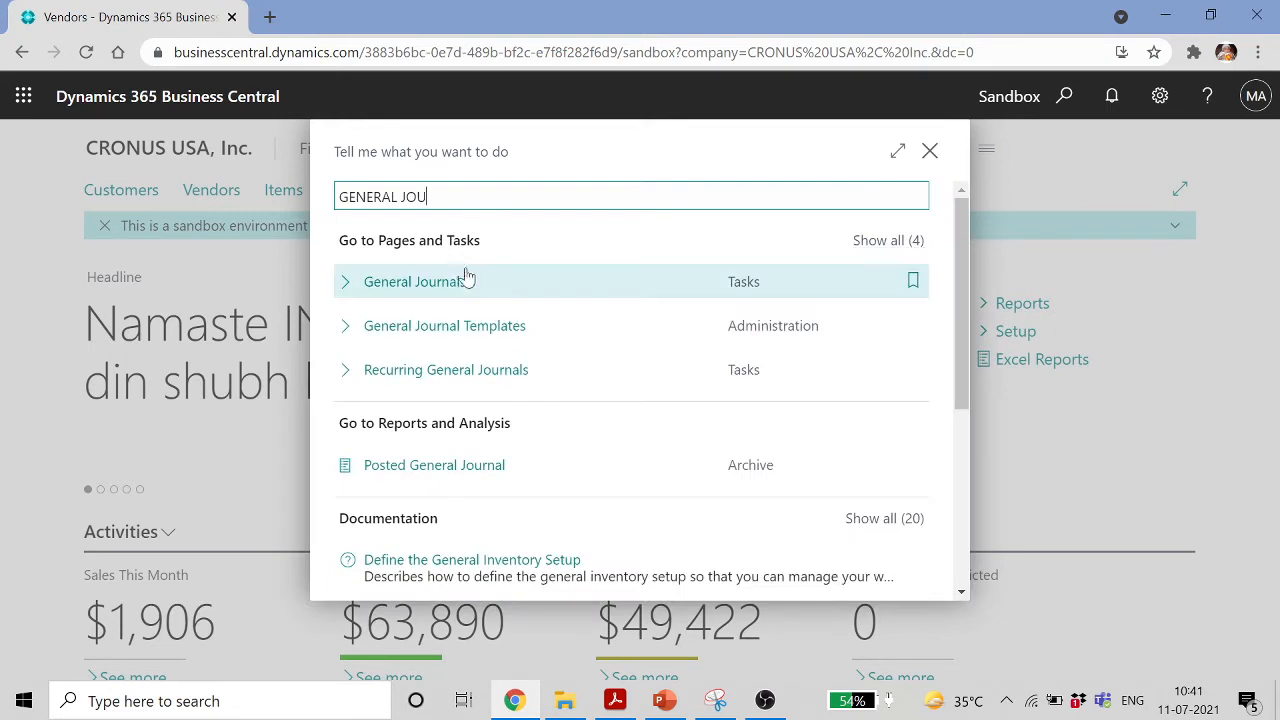
Open the DEFAULT General Journals page, view the Templates list, then return and reopen search
{"action": "left_click", "coordinate": [451, 283]}
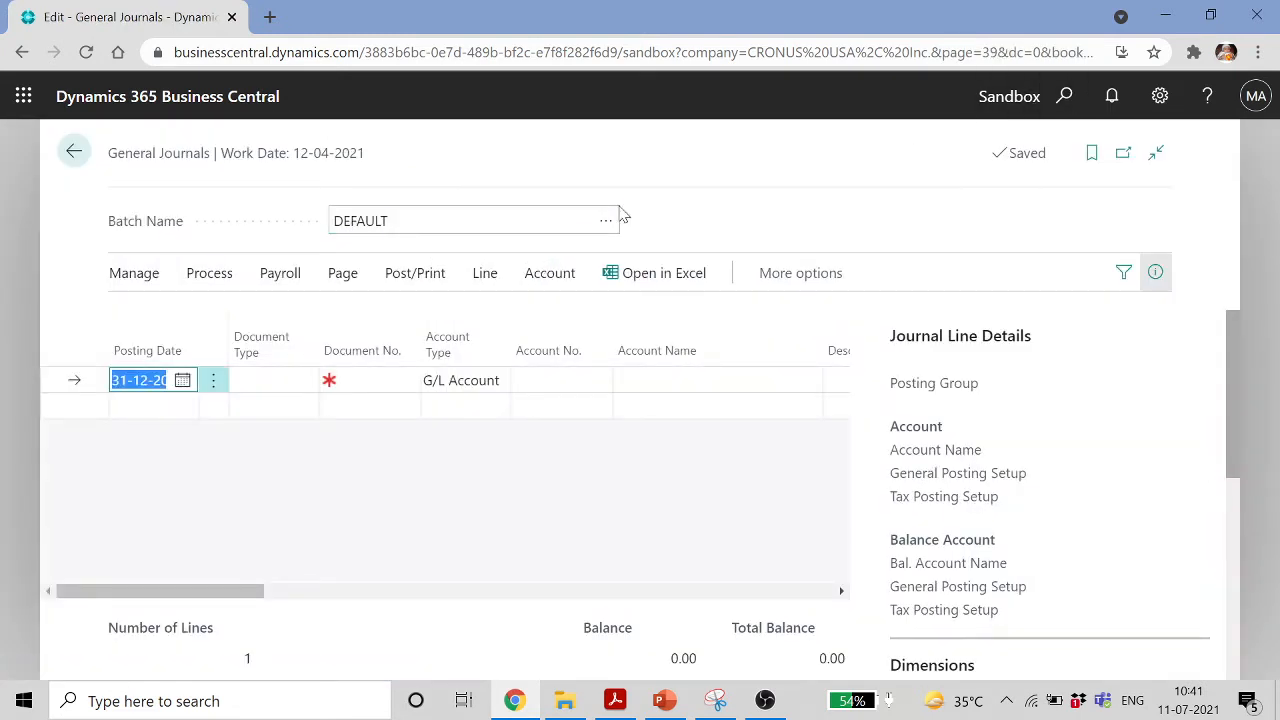
{"action": "left_click", "coordinate": [1065, 96]}
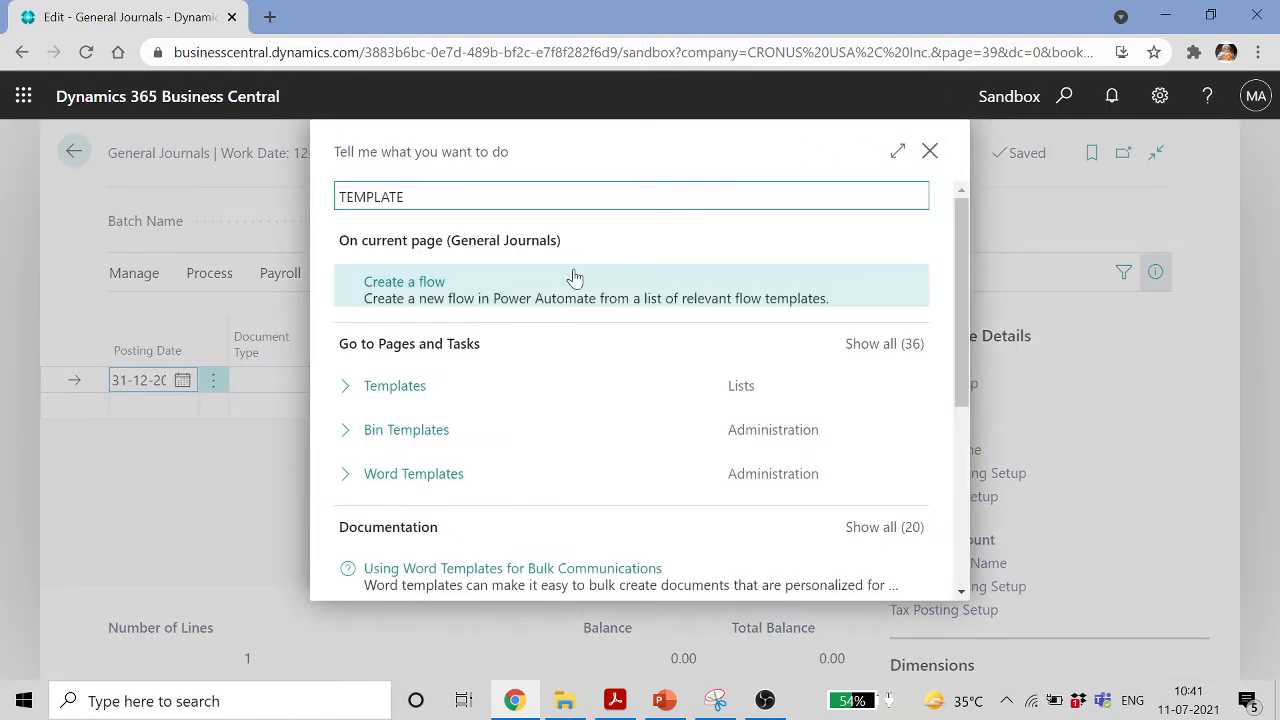
{"action": "left_click", "coordinate": [437, 386]}
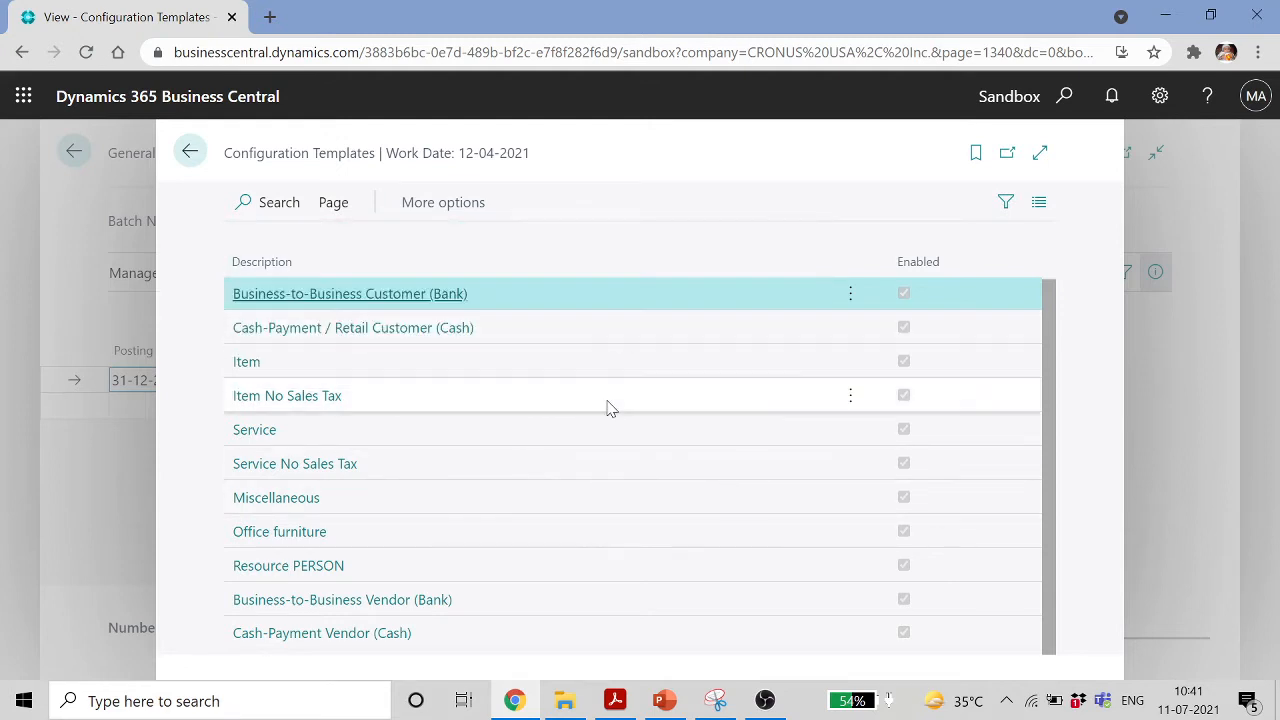
{"action": "left_click", "coordinate": [190, 151]}
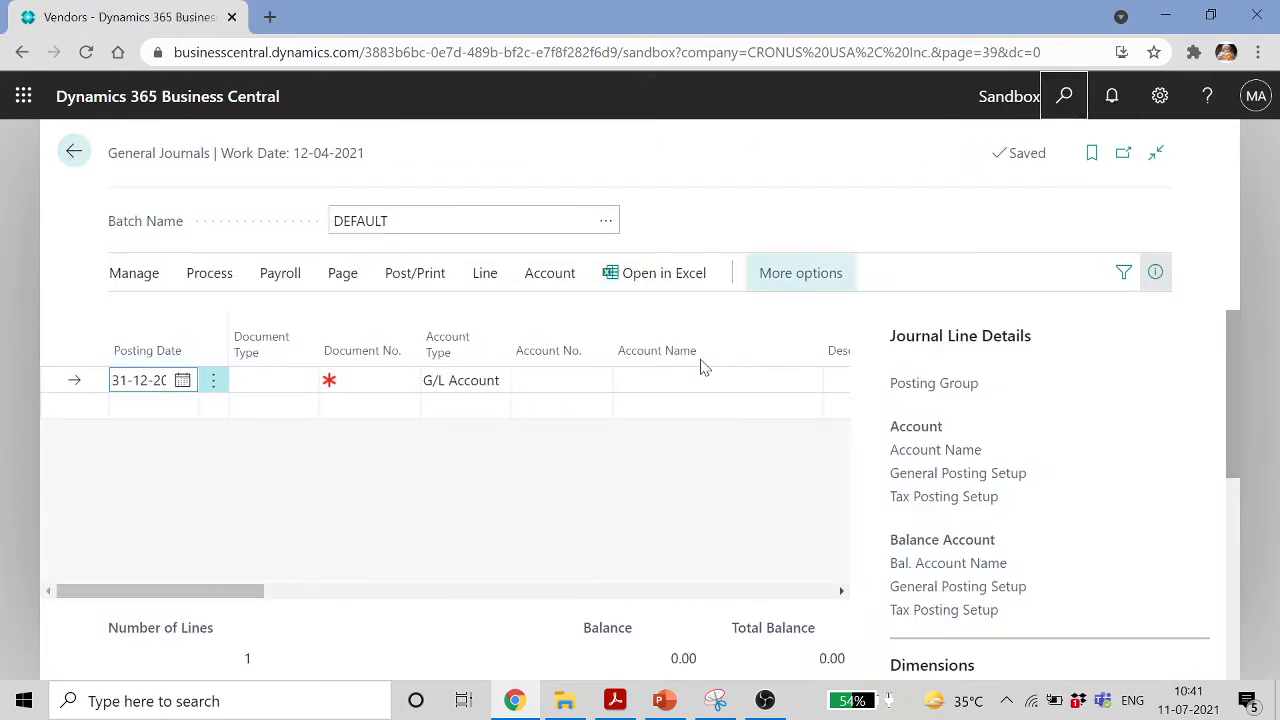
{"action": "key", "text": "alt+q"}
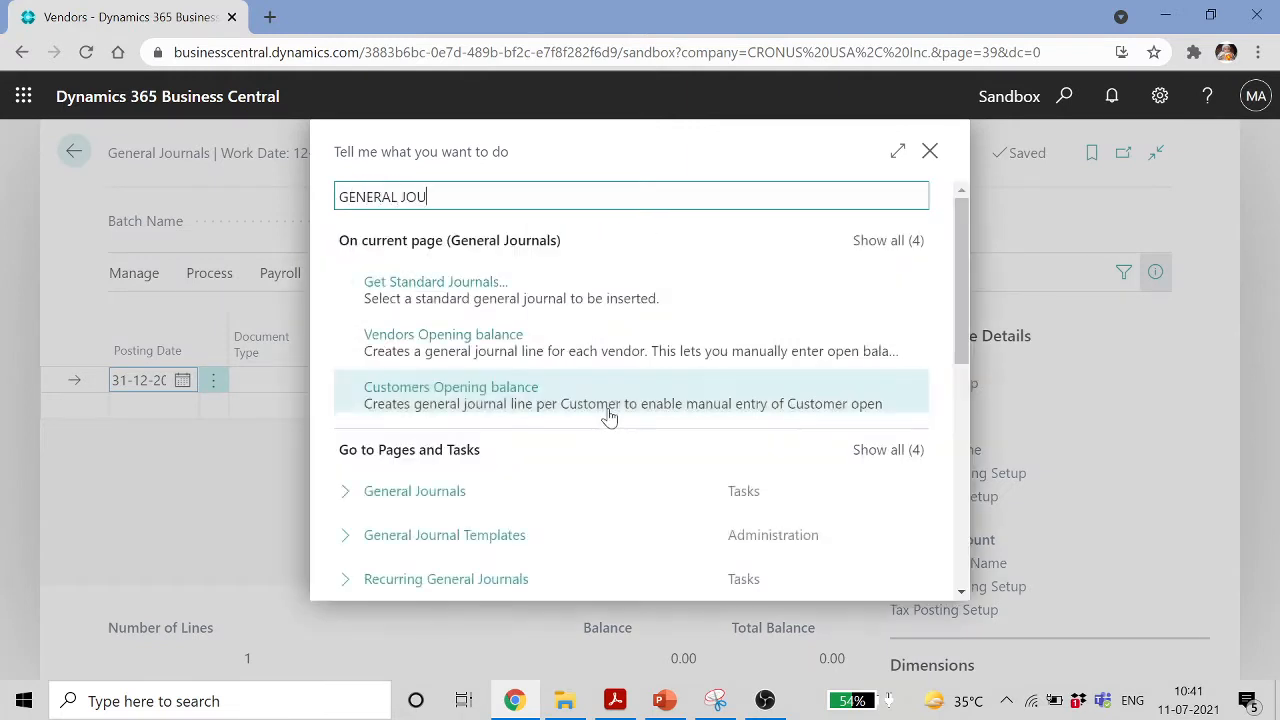
{"action": "left_click", "coordinate": [528, 536]}
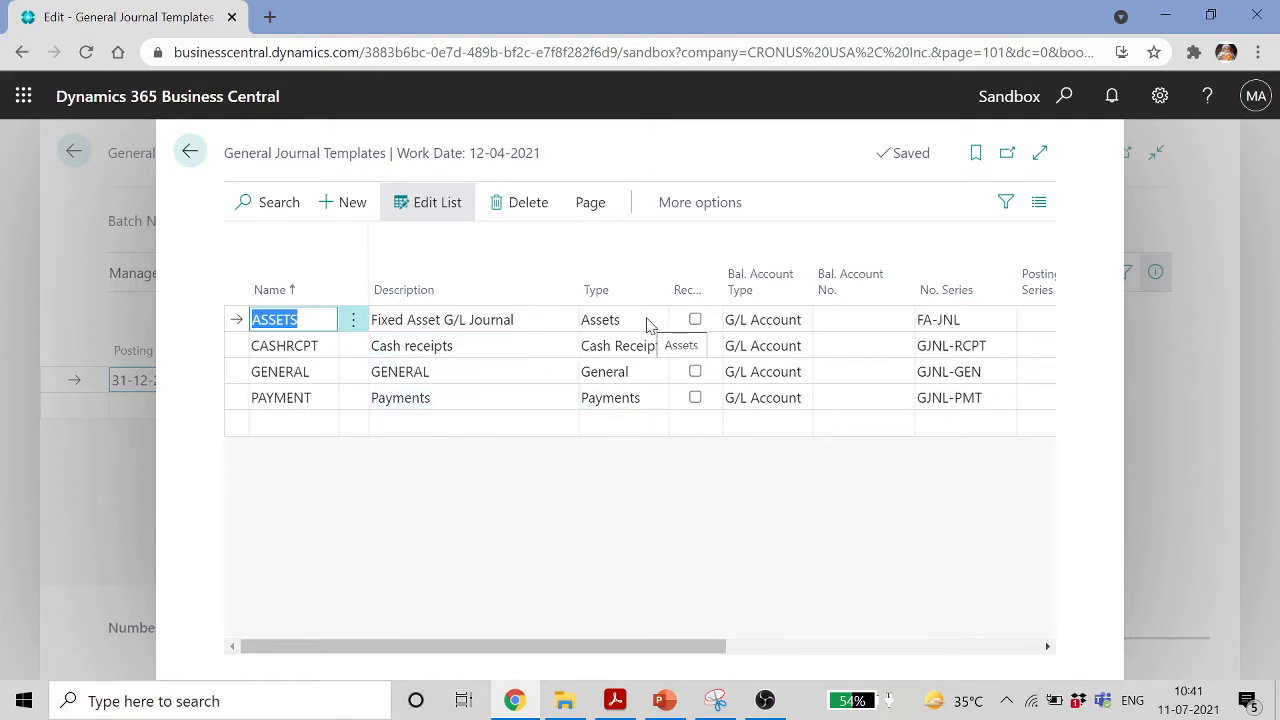
{"action": "left_click", "coordinate": [628, 427]}
{"action": "left_click", "coordinate": [659, 425]}
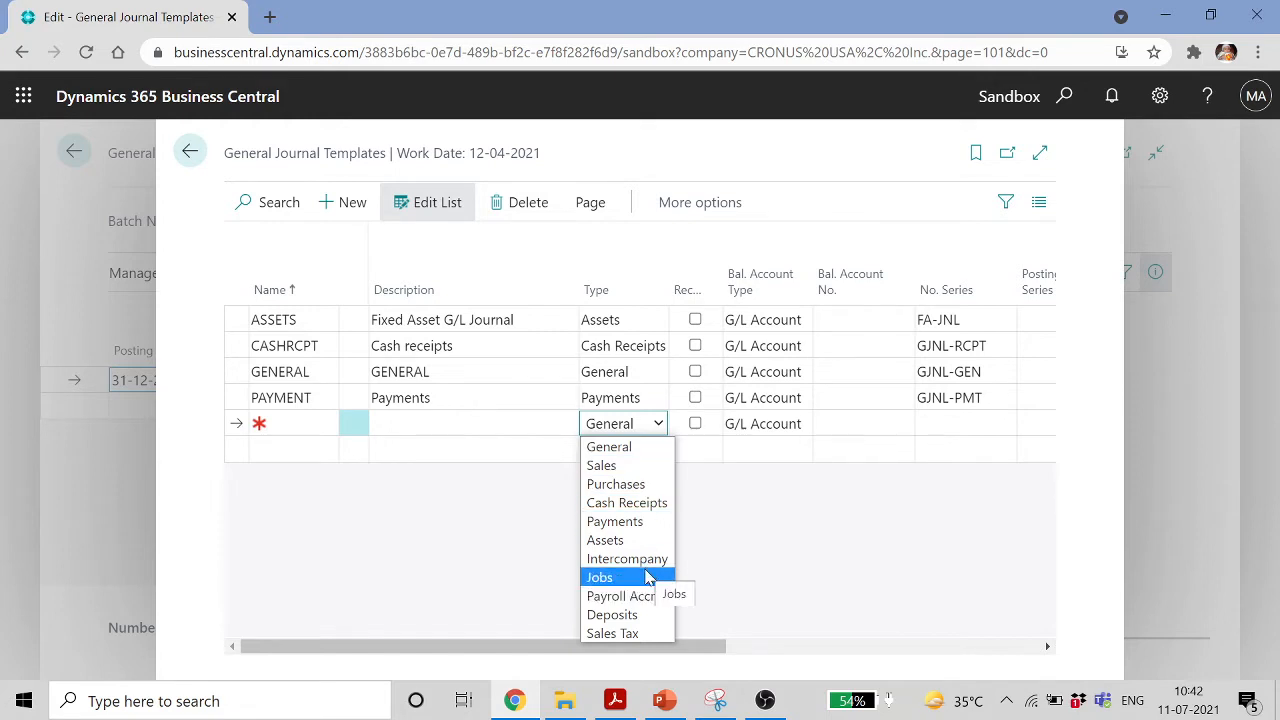
{"action": "left_click", "coordinate": [651, 400]}
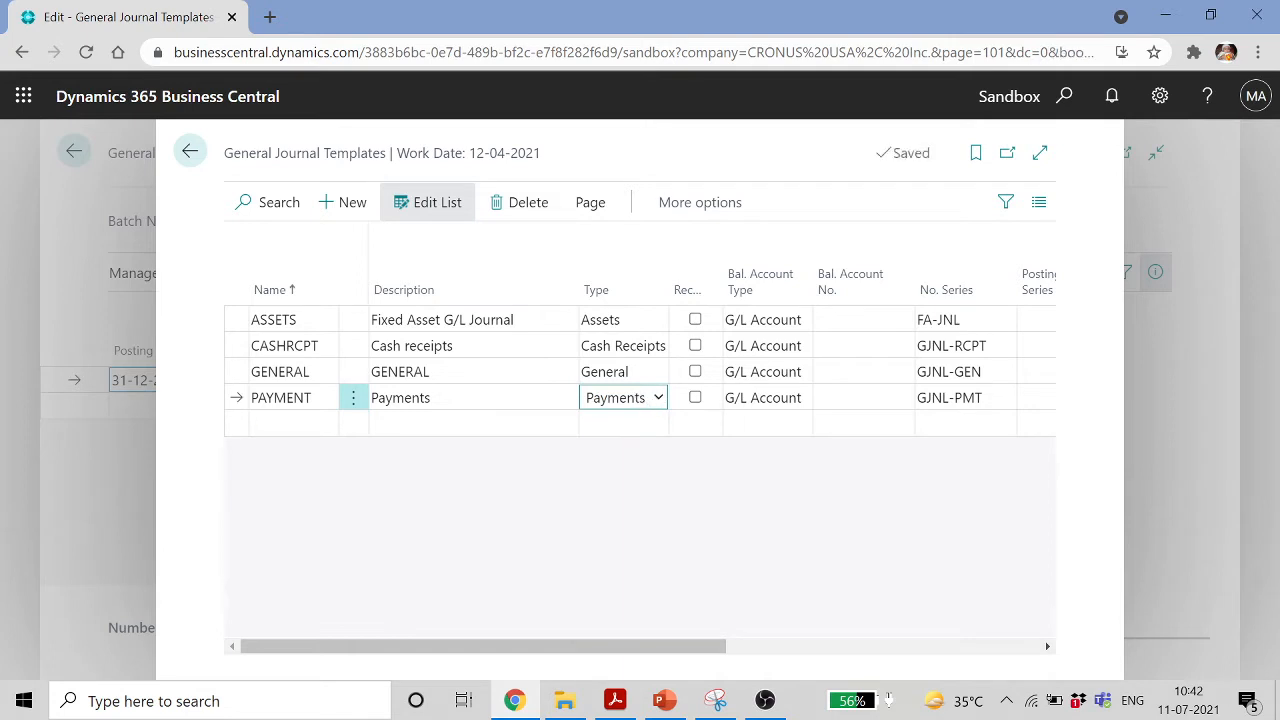
{"action": "mouse_move", "coordinate": [697, 297]}
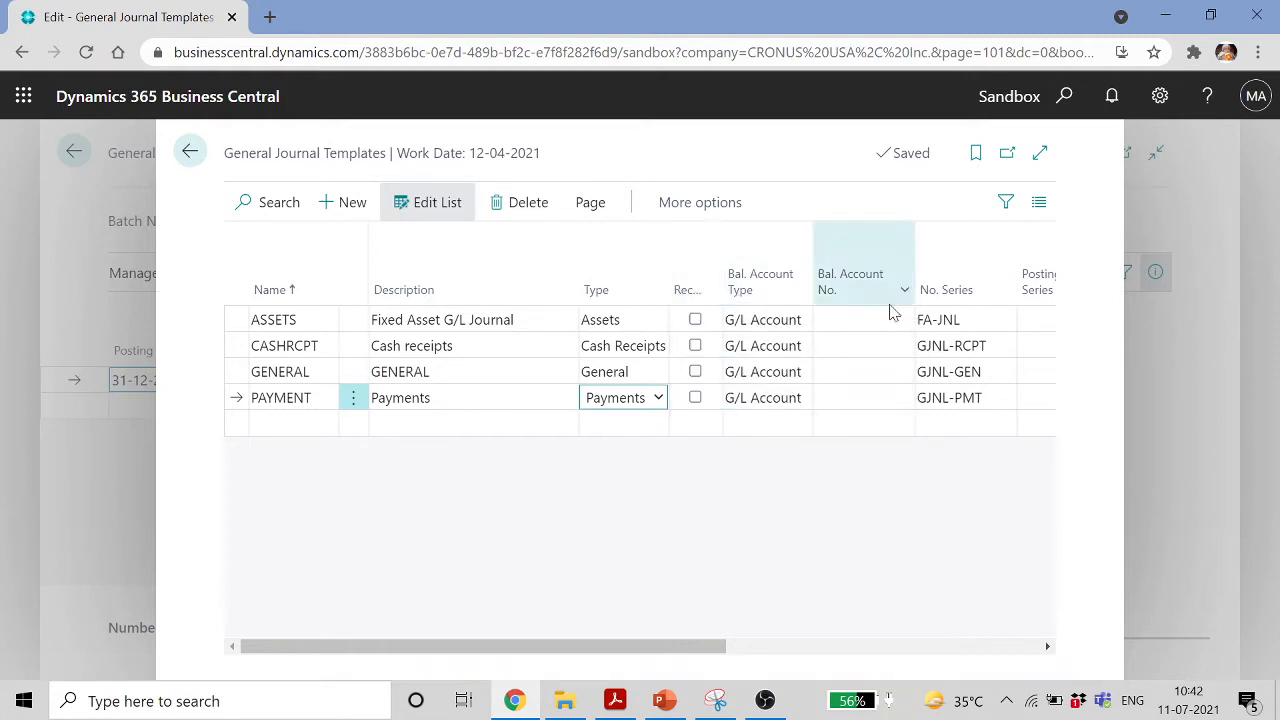
{"action": "left_click_drag", "start_coordinate": [719, 640], "coordinate": [800, 640]}
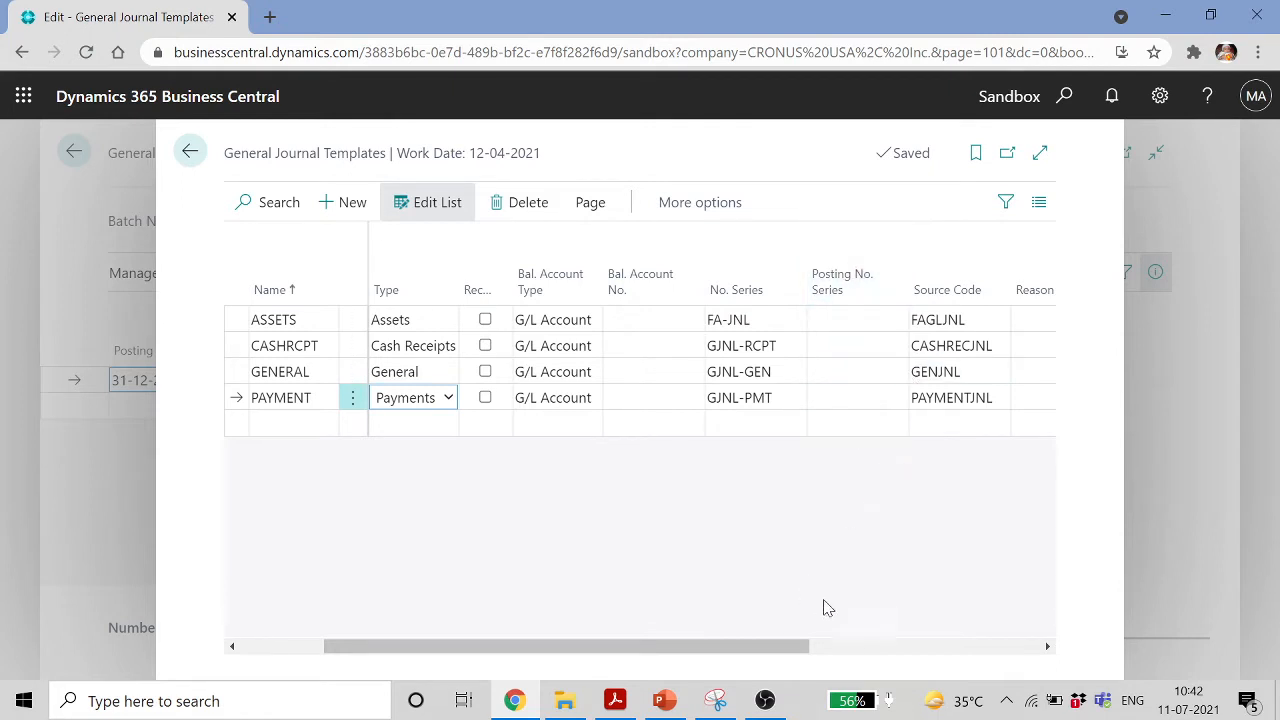
{"action": "left_click_drag", "start_coordinate": [795, 645], "coordinate": [1041, 640]}
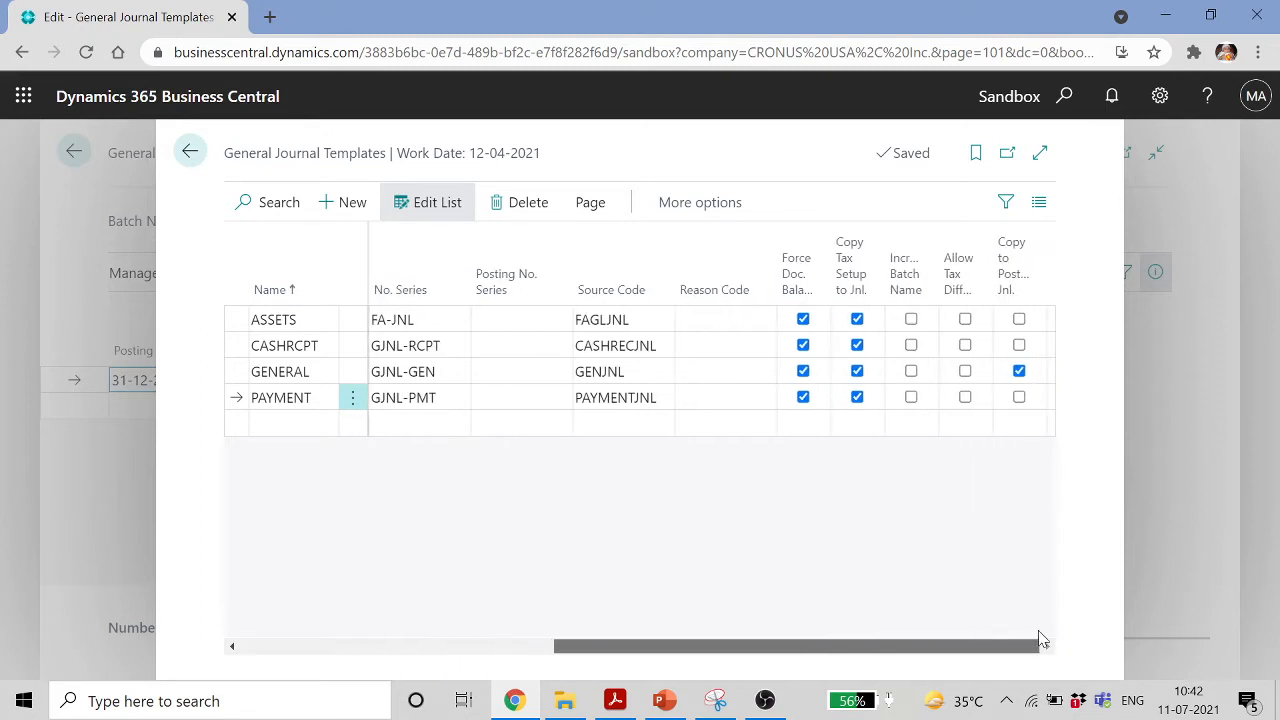
{"action": "mouse_move", "coordinate": [795, 288]}
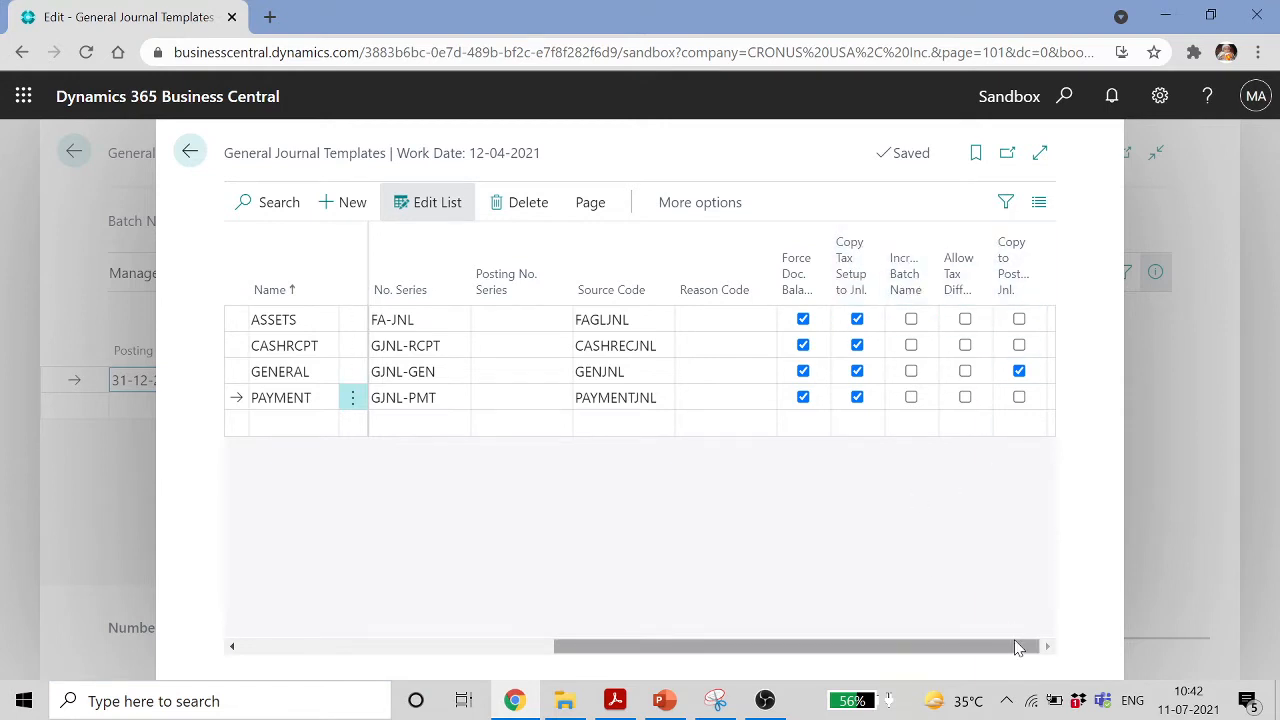
{"action": "left_click_drag", "start_coordinate": [863, 650], "coordinate": [478, 652]}
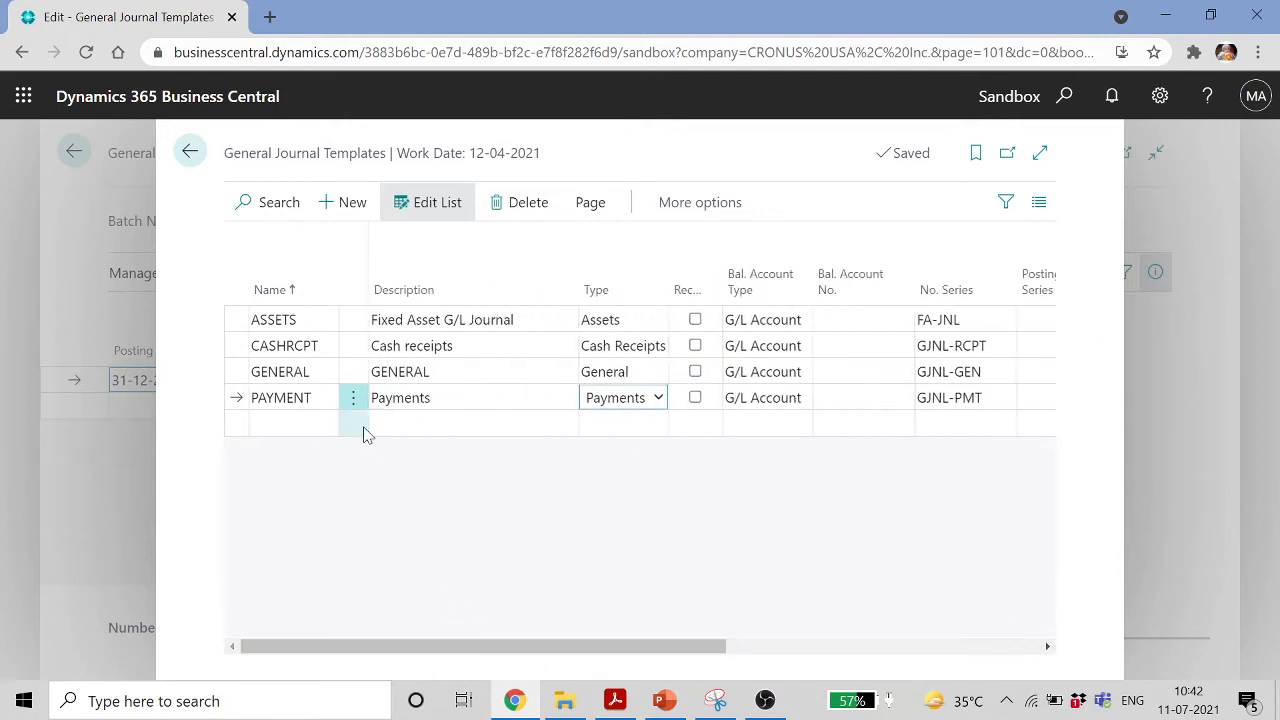
{"action": "left_click", "coordinate": [414, 402]}
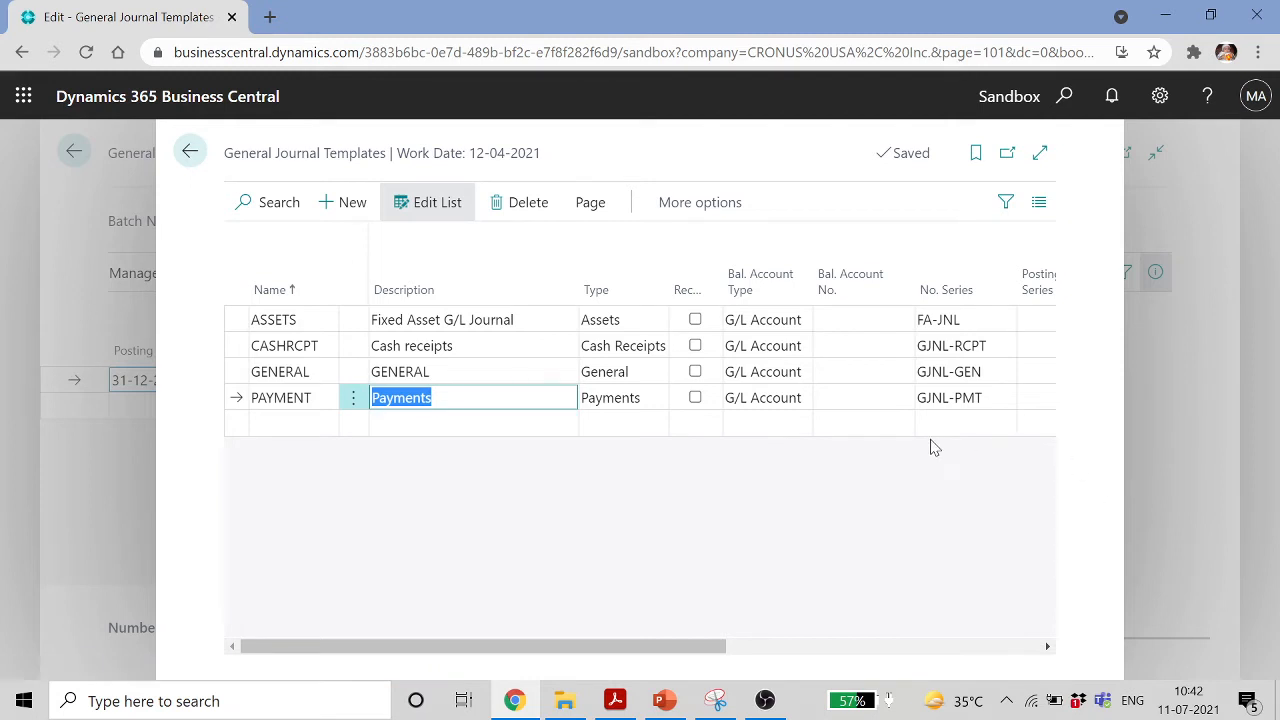
{"action": "left_click_drag", "start_coordinate": [716, 636], "coordinate": [823, 663]}
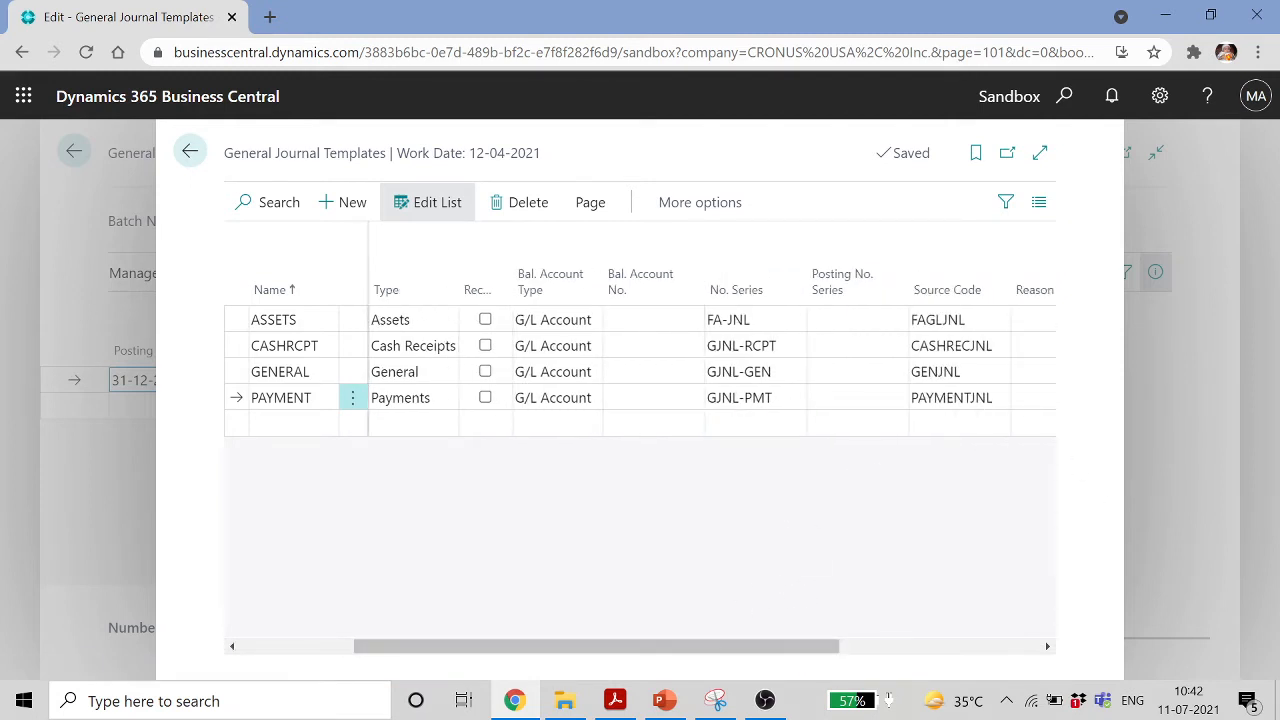
{"action": "left_click_drag", "start_coordinate": [833, 660], "coordinate": [700, 650]}
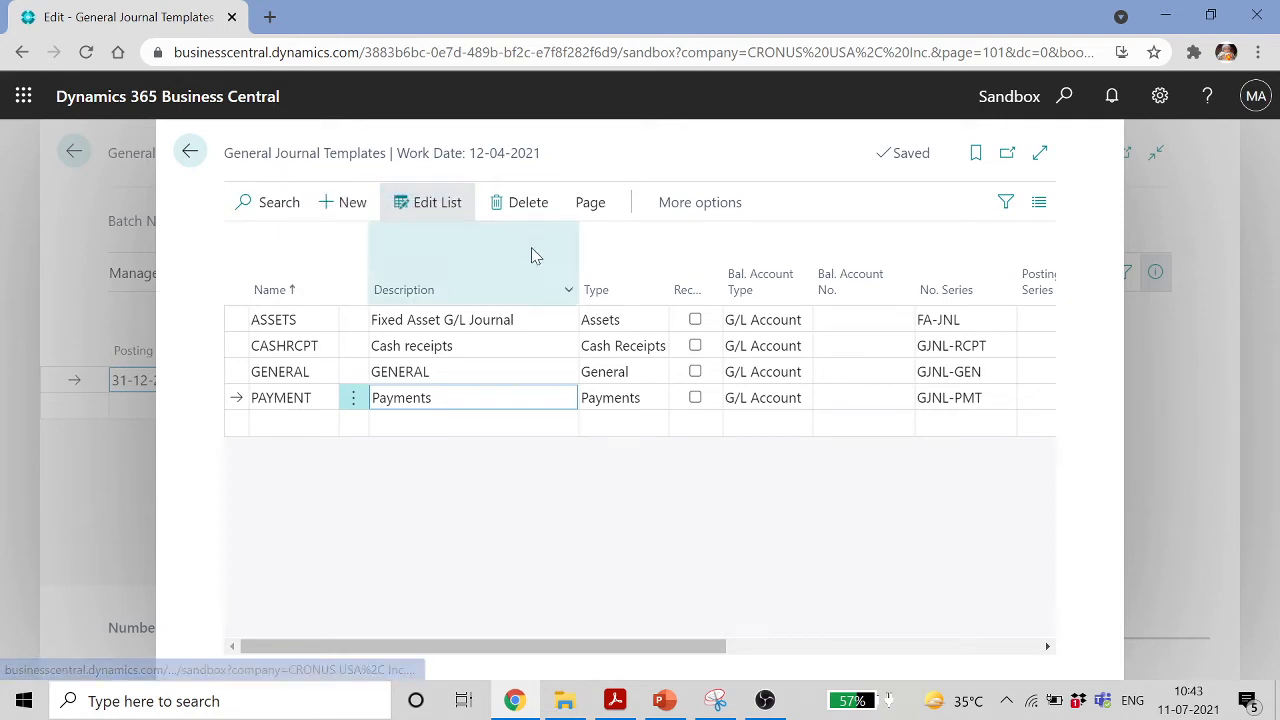
Review the PAYMENT template's batches (CASH, GENERAL, PMT REG), then back out to general journals
{"action": "left_click", "coordinate": [594, 207]}
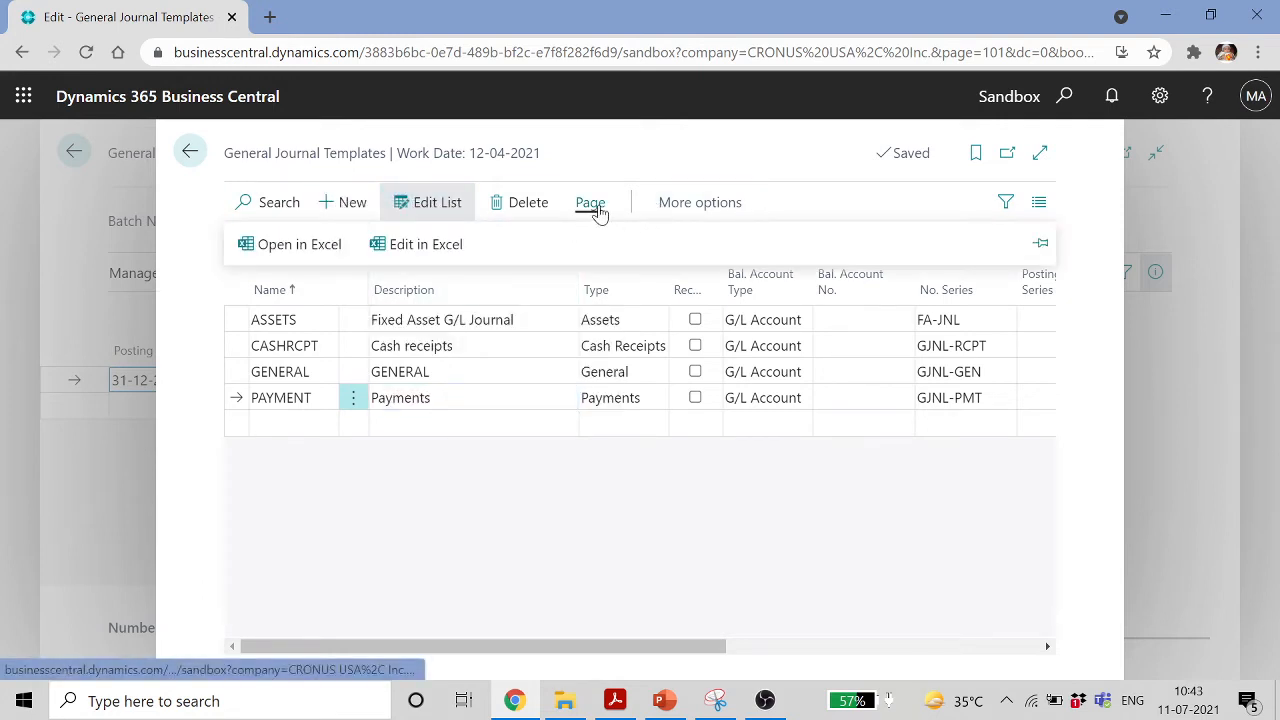
{"action": "left_click", "coordinate": [702, 204]}
{"action": "left_click", "coordinate": [679, 208]}
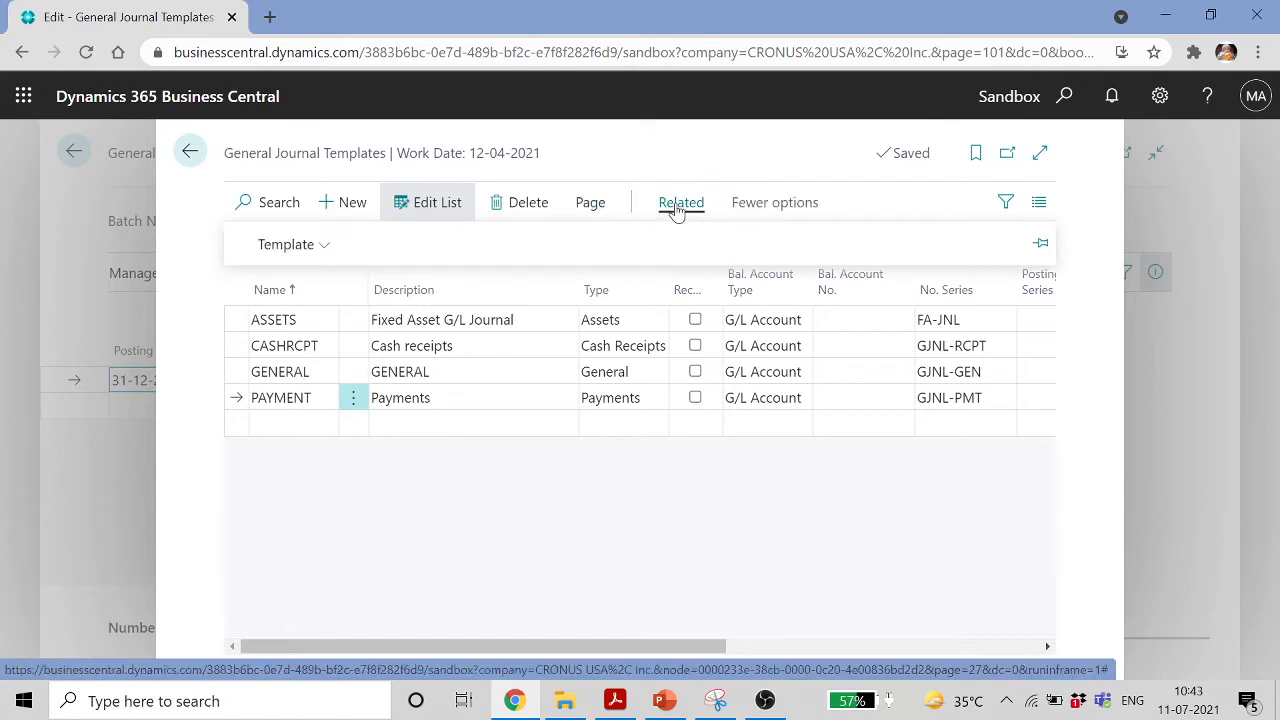
{"action": "left_click", "coordinate": [334, 250]}
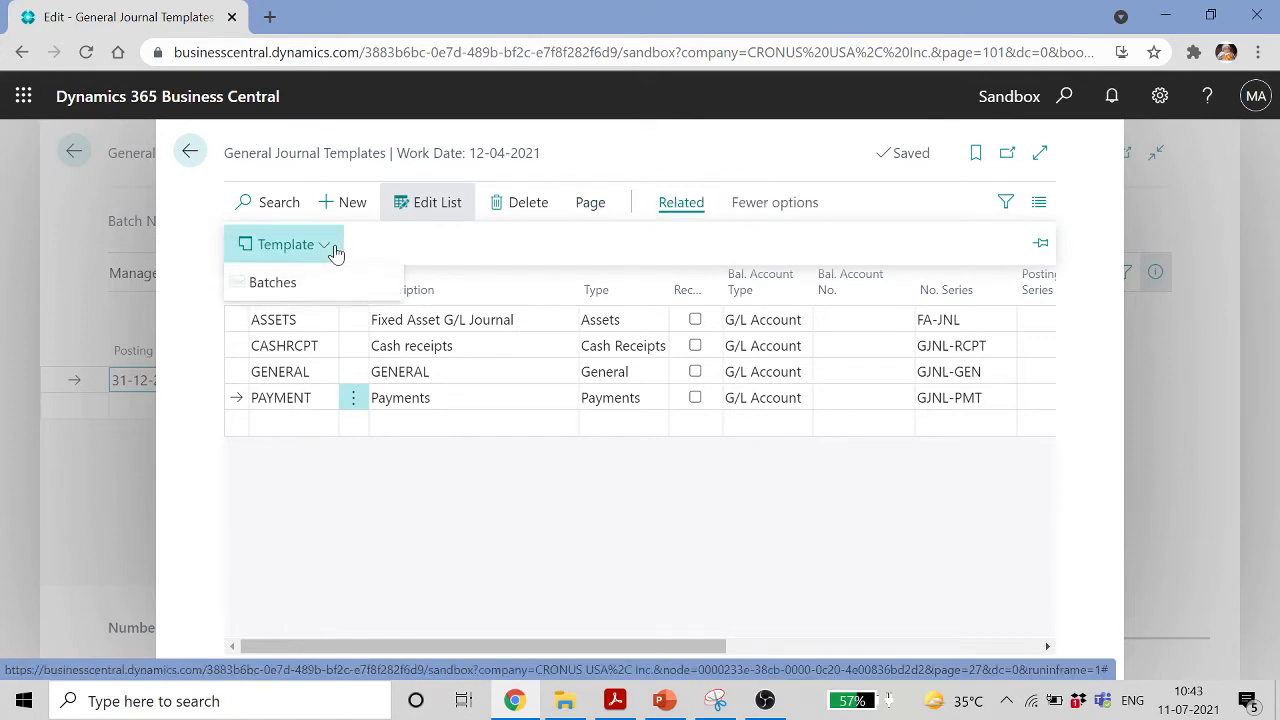
{"action": "left_click", "coordinate": [287, 283]}
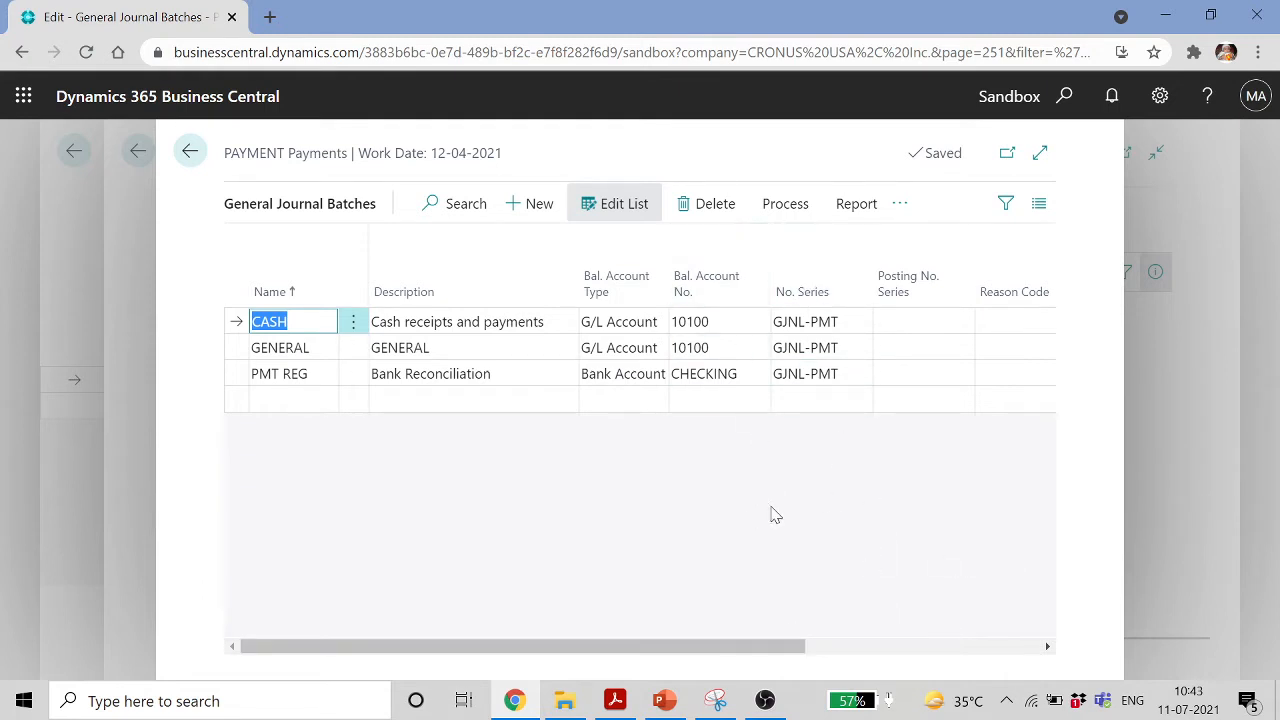
{"action": "left_click_drag", "start_coordinate": [790, 657], "coordinate": [1046, 652]}
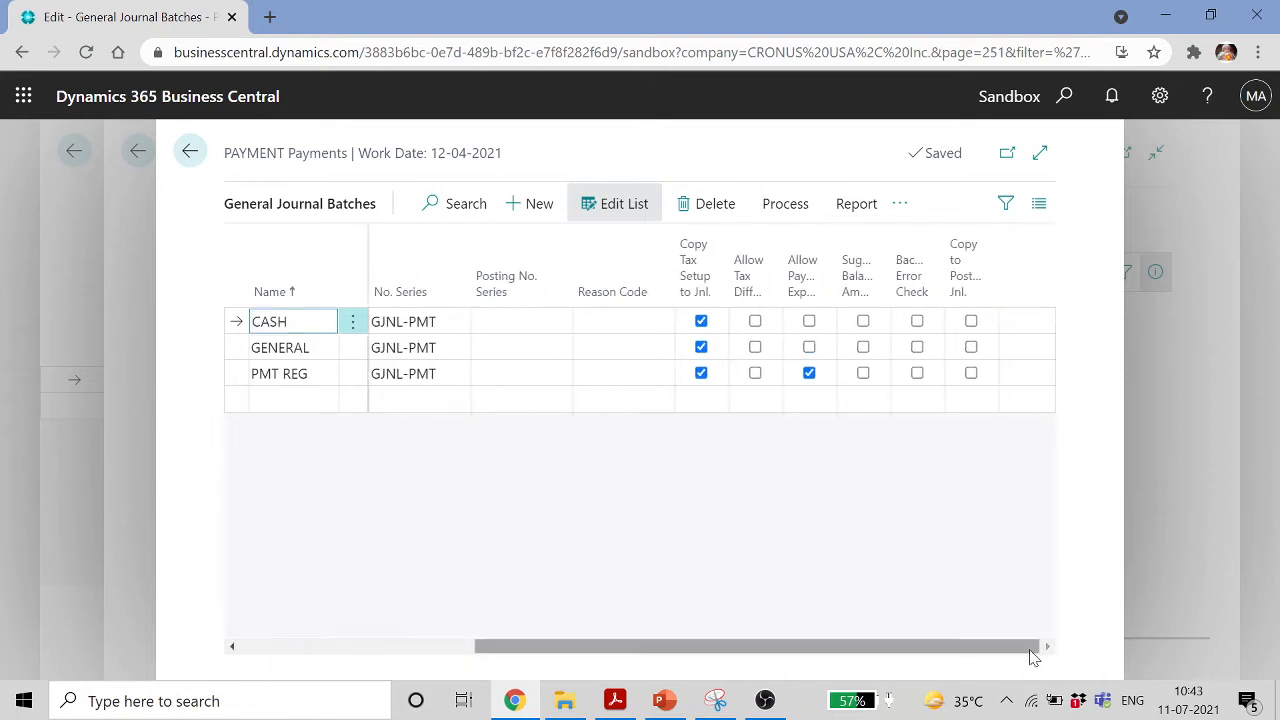
{"action": "left_click", "coordinate": [196, 164]}
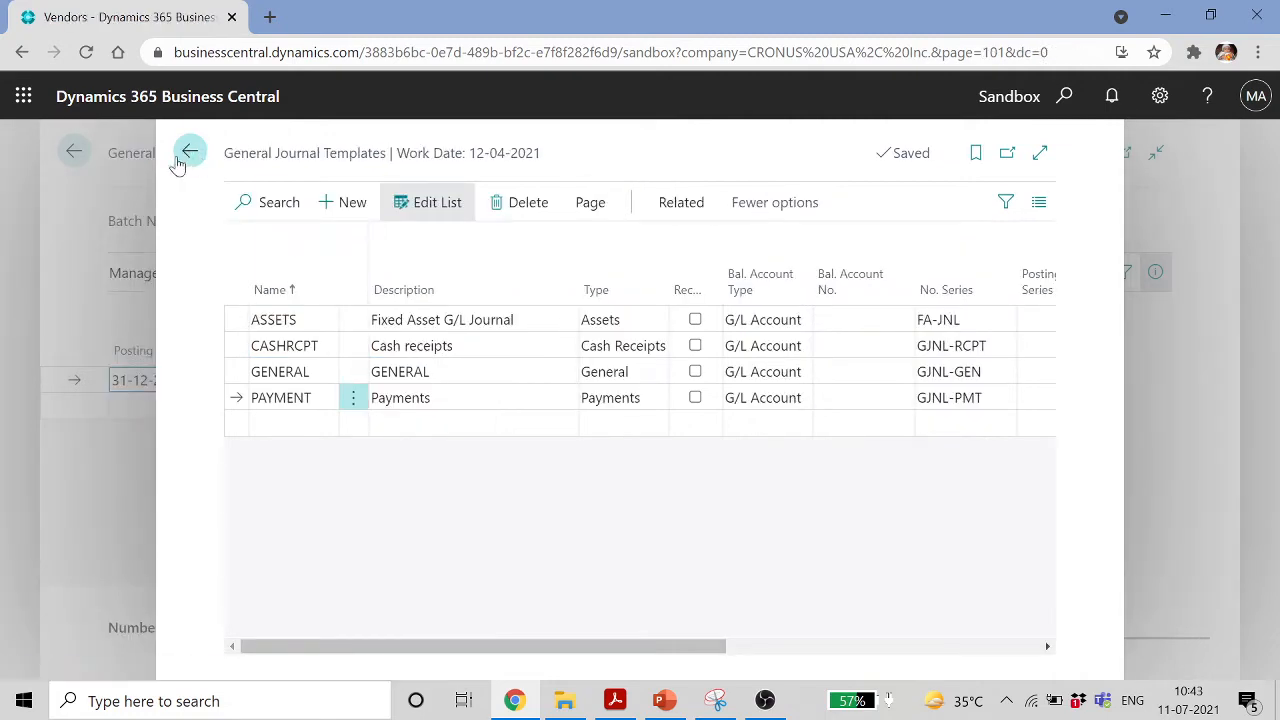
{"action": "left_click", "coordinate": [188, 152]}
Open Payment Journals via a 'PAYMENT JO' search, hide the FactBox, and look up batches
{"action": "left_click", "coordinate": [74, 151]}
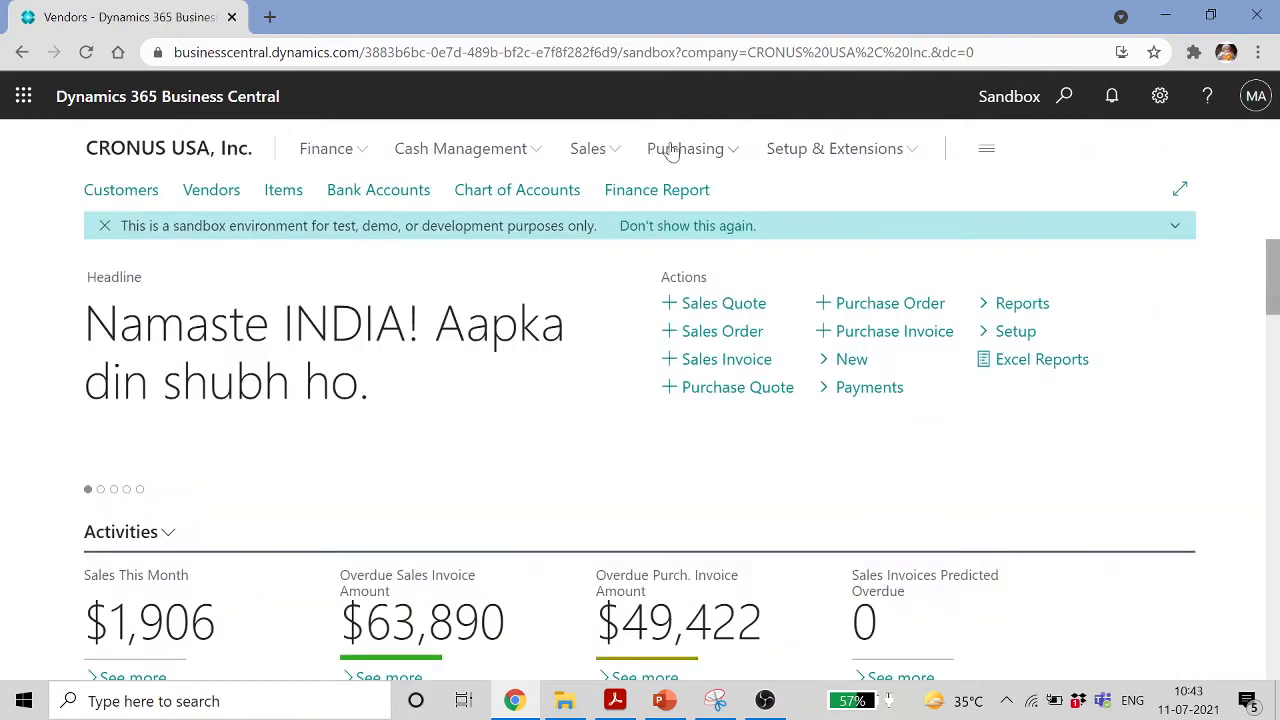
{"action": "left_click", "coordinate": [1065, 96]}
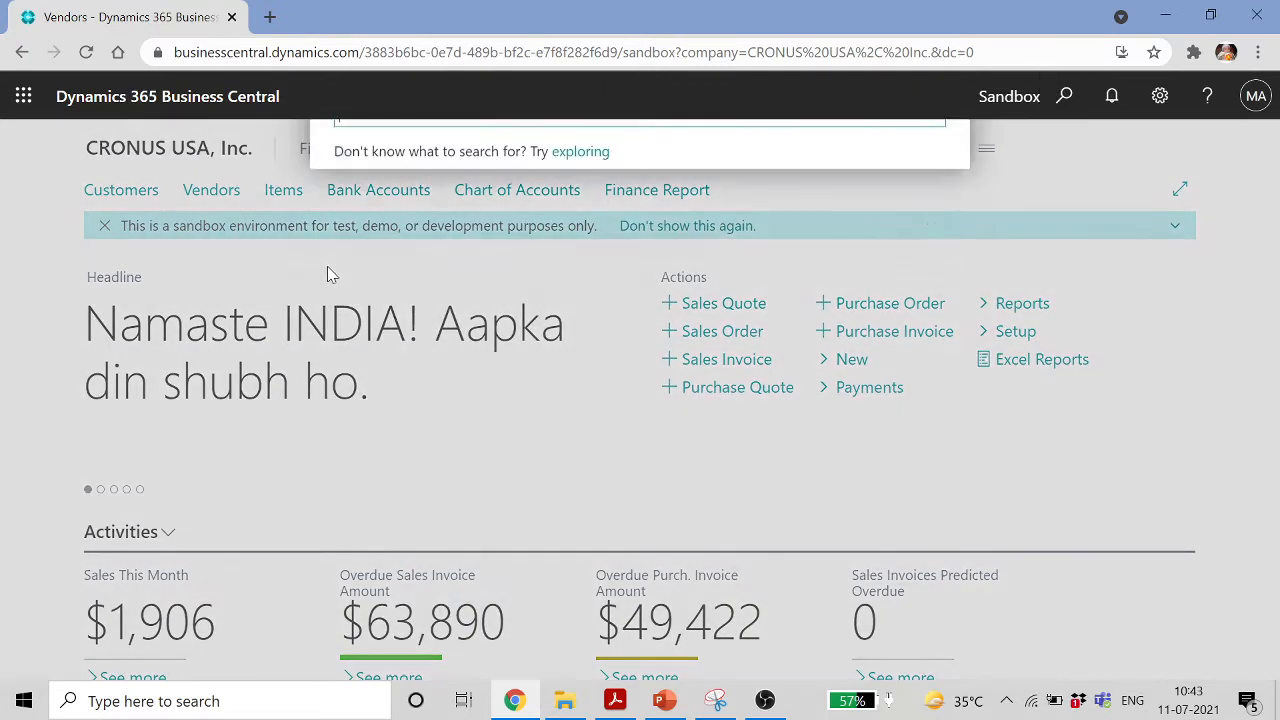
{"action": "type", "text": "PAYMENT JO"}
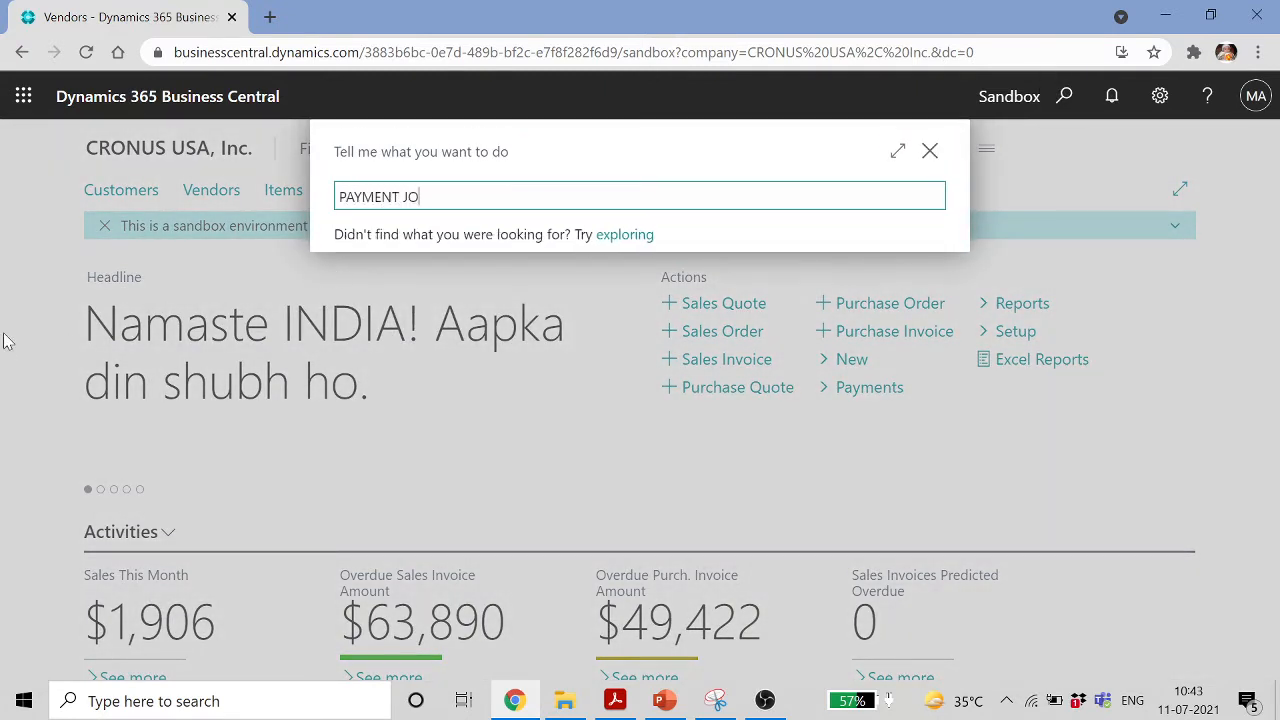
{"action": "key", "text": "Return"}
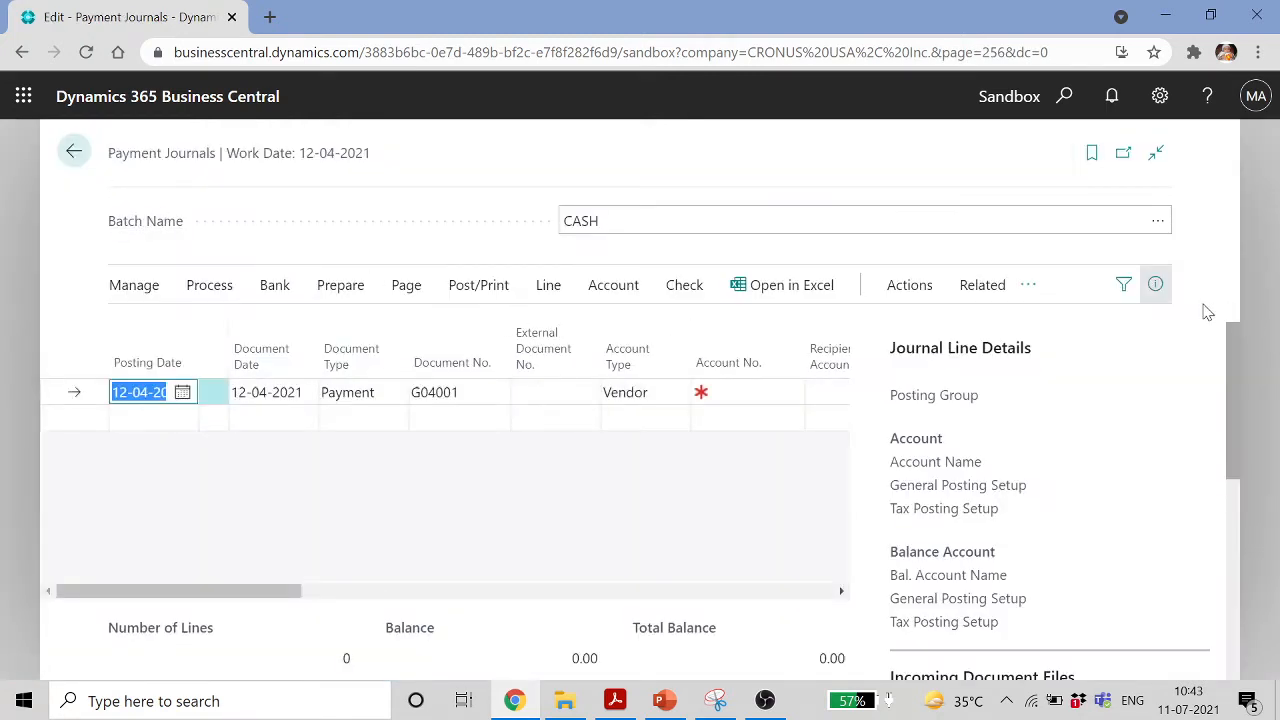
{"action": "left_click", "coordinate": [1155, 284]}
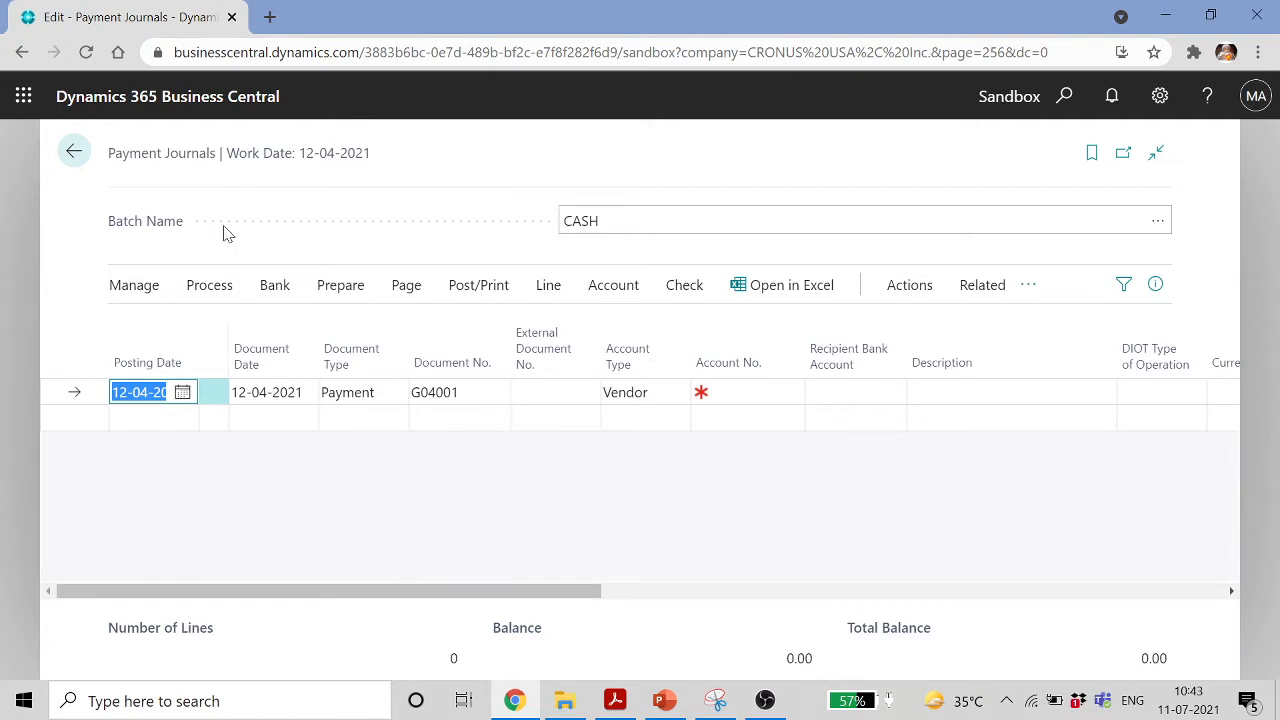
{"action": "left_click", "coordinate": [1158, 221]}
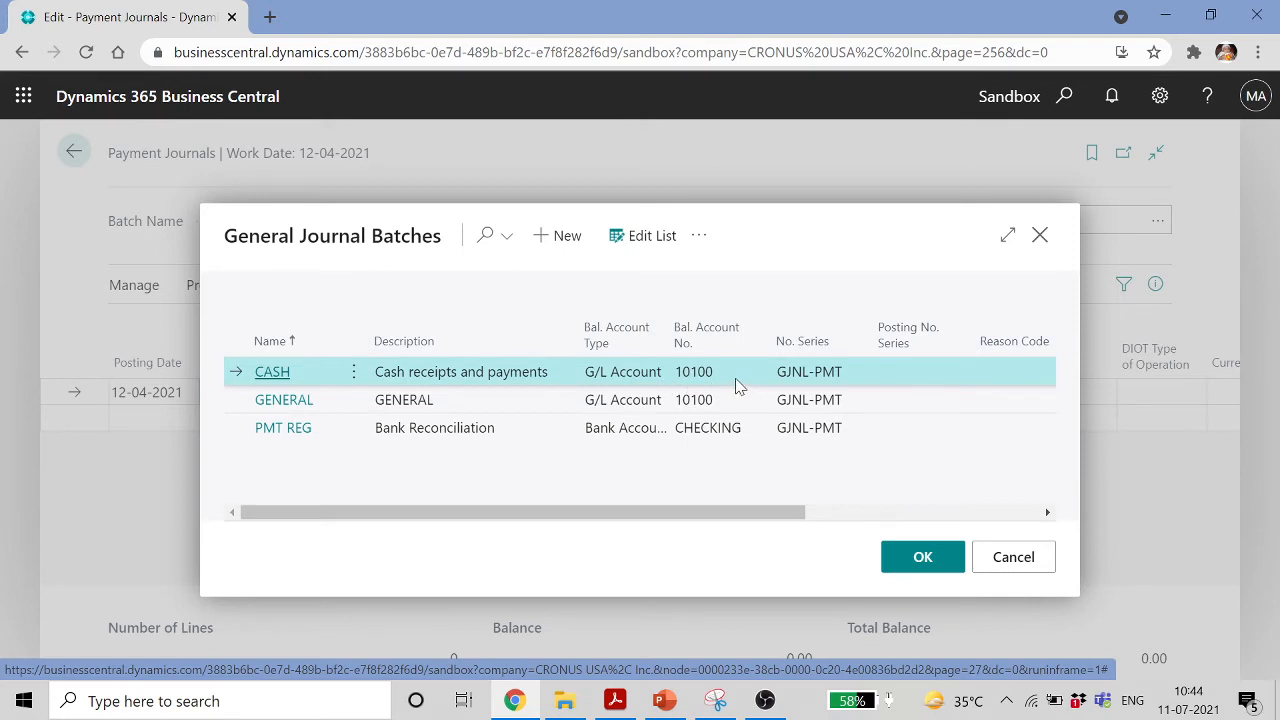
{"action": "left_click_drag", "start_coordinate": [786, 511], "coordinate": [1040, 516]}
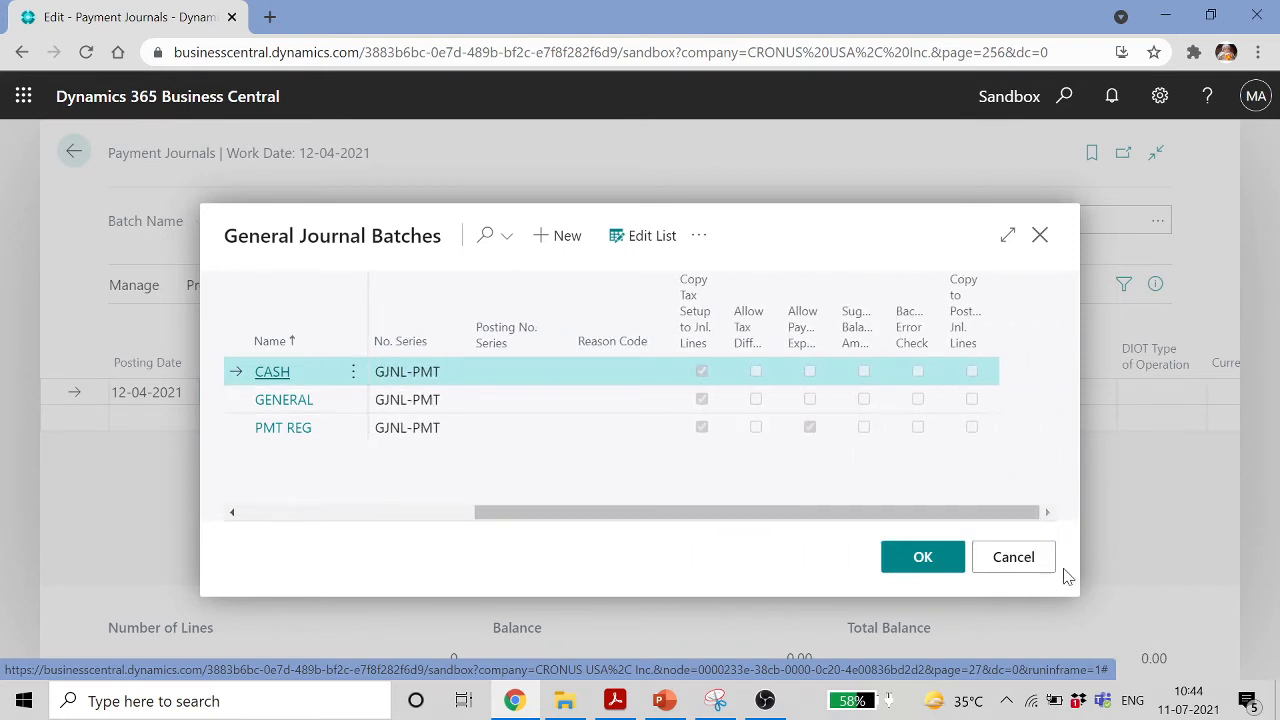
{"action": "left_click", "coordinate": [1038, 566]}
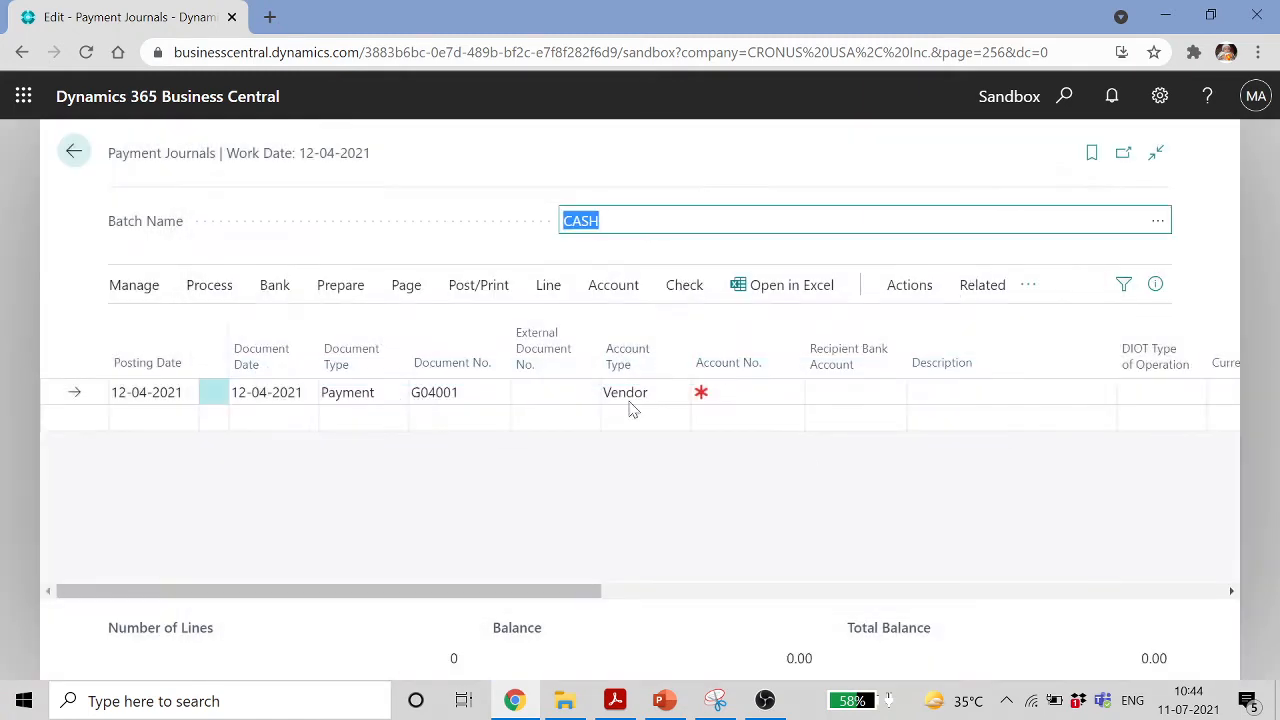
{"action": "left_click_drag", "start_coordinate": [565, 591], "coordinate": [892, 567]}
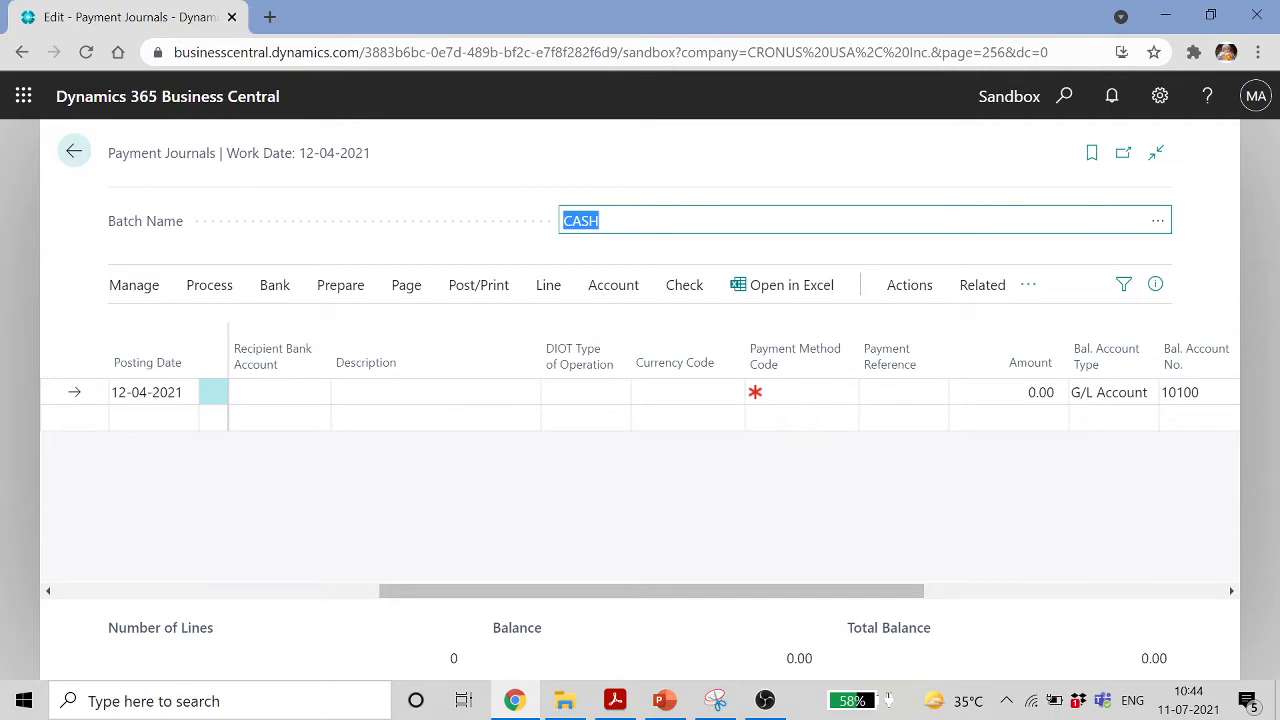
{"action": "left_click", "coordinate": [1158, 221]}
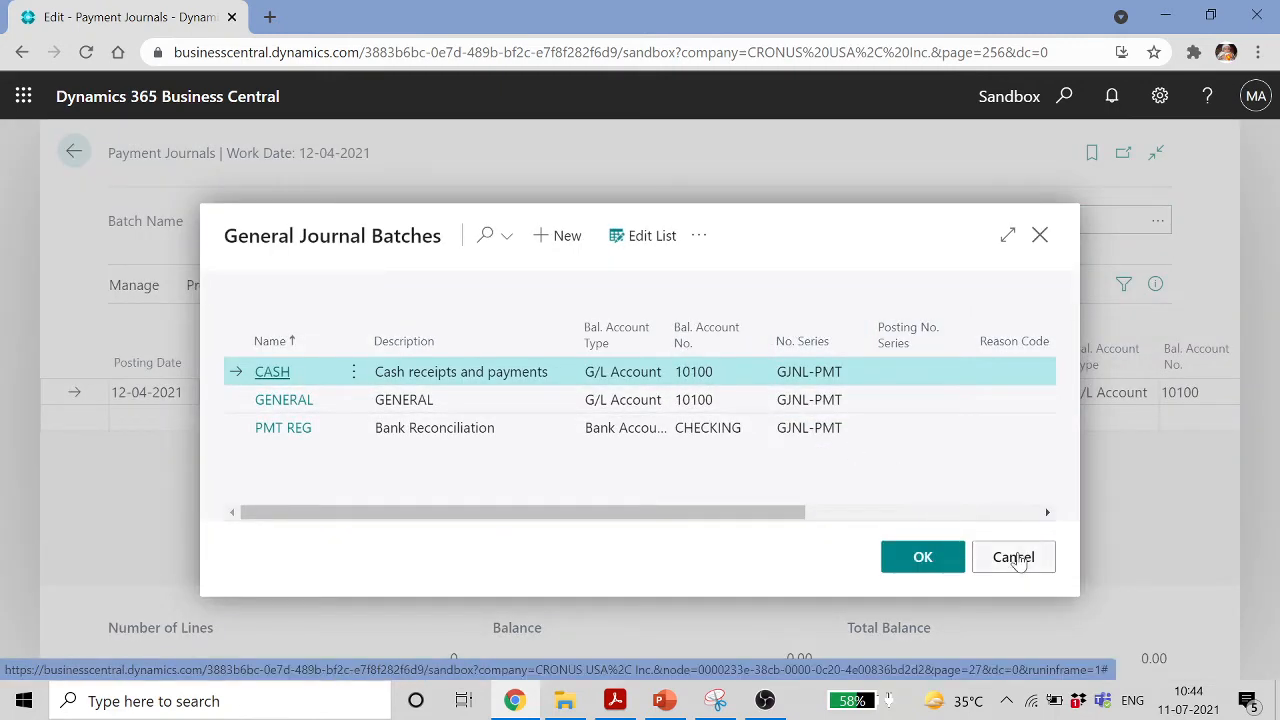
{"action": "key", "text": "Escape"}
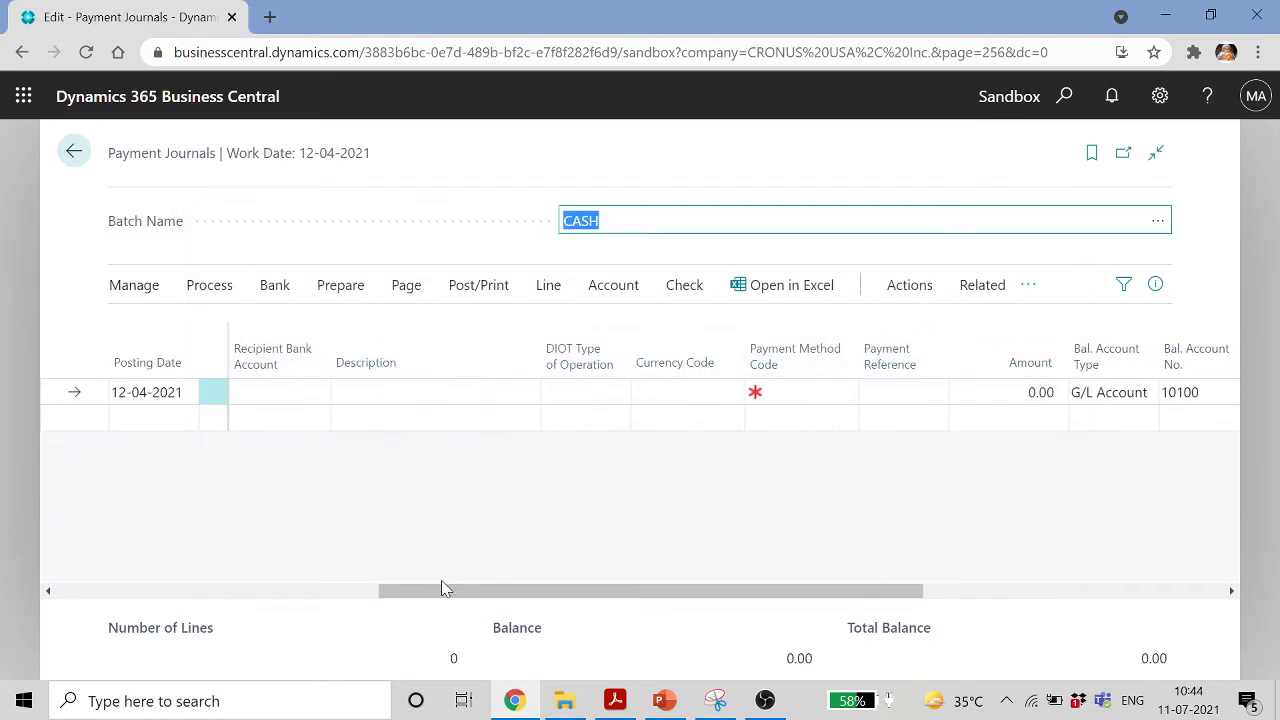
{"action": "left_click_drag", "start_coordinate": [430, 590], "coordinate": [90, 588]}
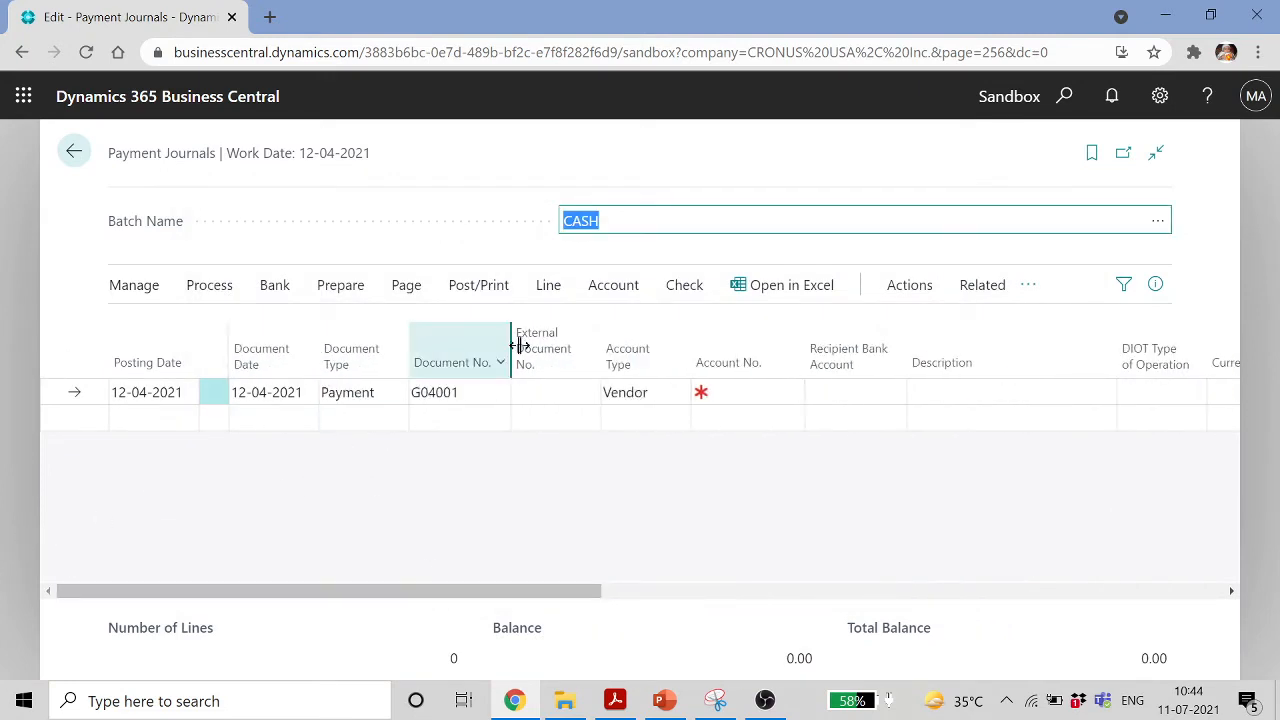
{"action": "left_click", "coordinate": [494, 387]}
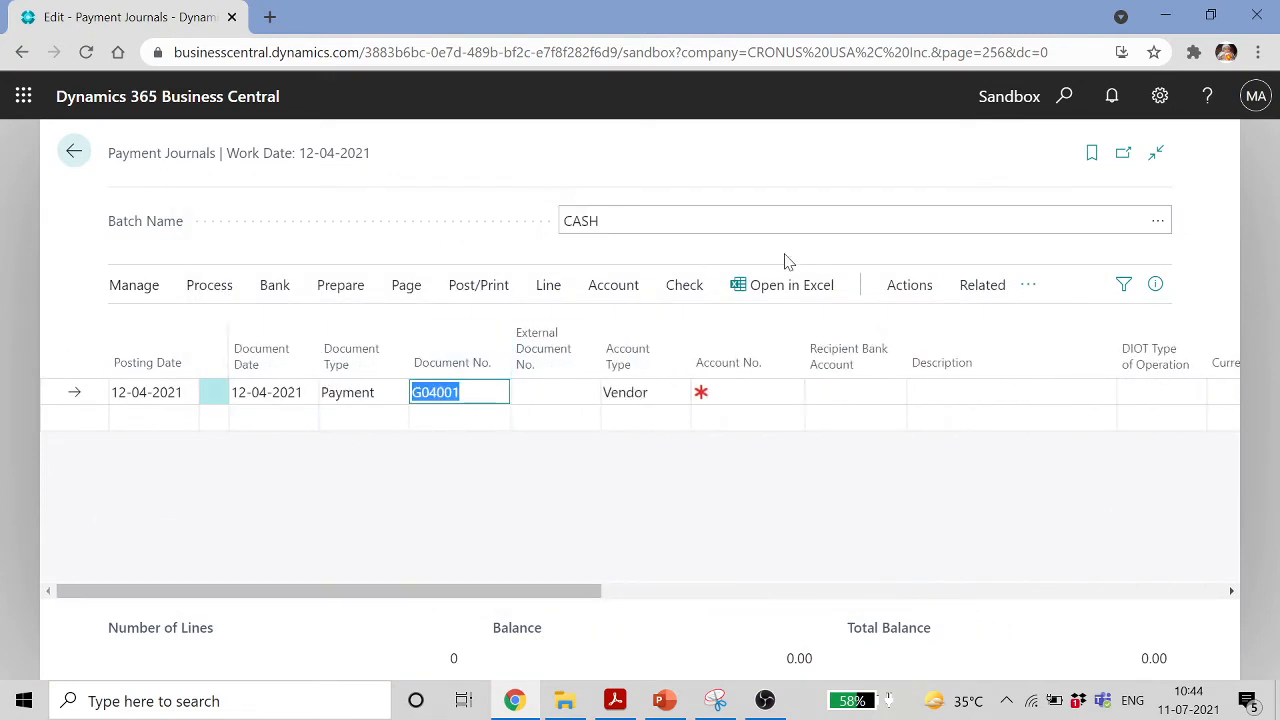
{"action": "left_click", "coordinate": [1160, 222]}
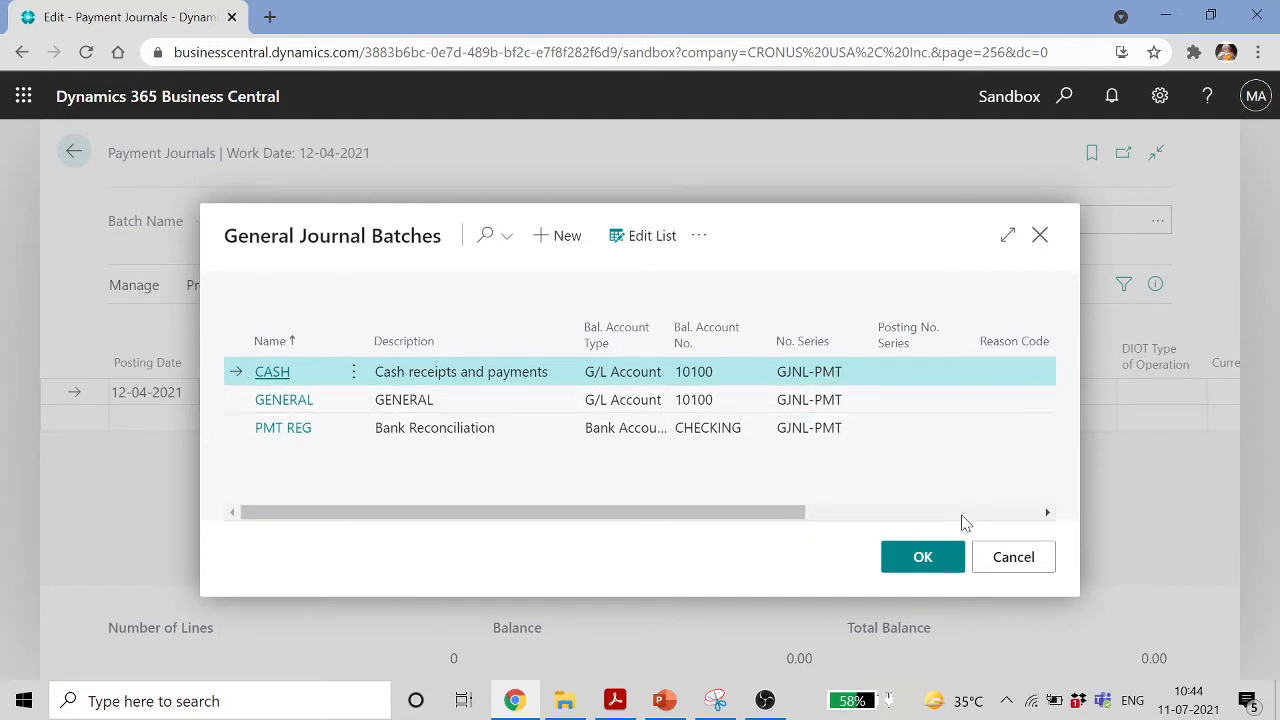
Inspect the CASH batch's No. Series in the full number-series list, then cancel without changes
{"action": "left_click_drag", "start_coordinate": [810, 512], "coordinate": [1000, 517]}
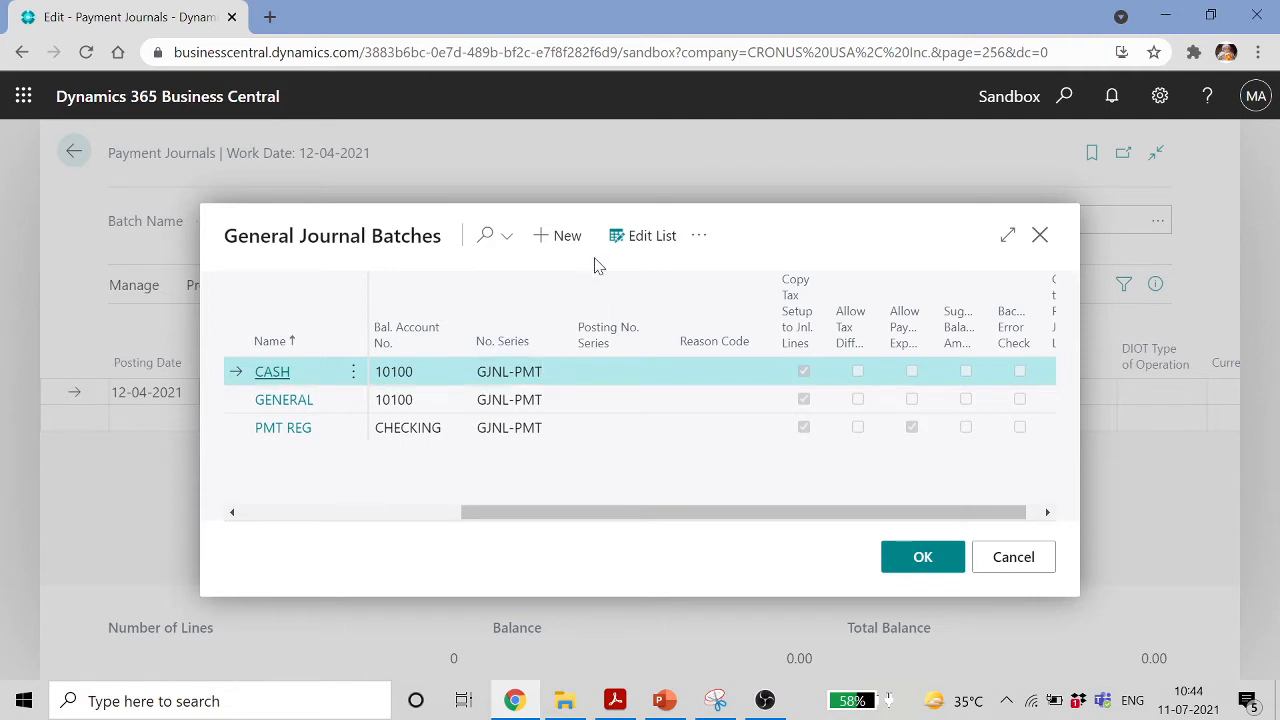
{"action": "left_click", "coordinate": [676, 247]}
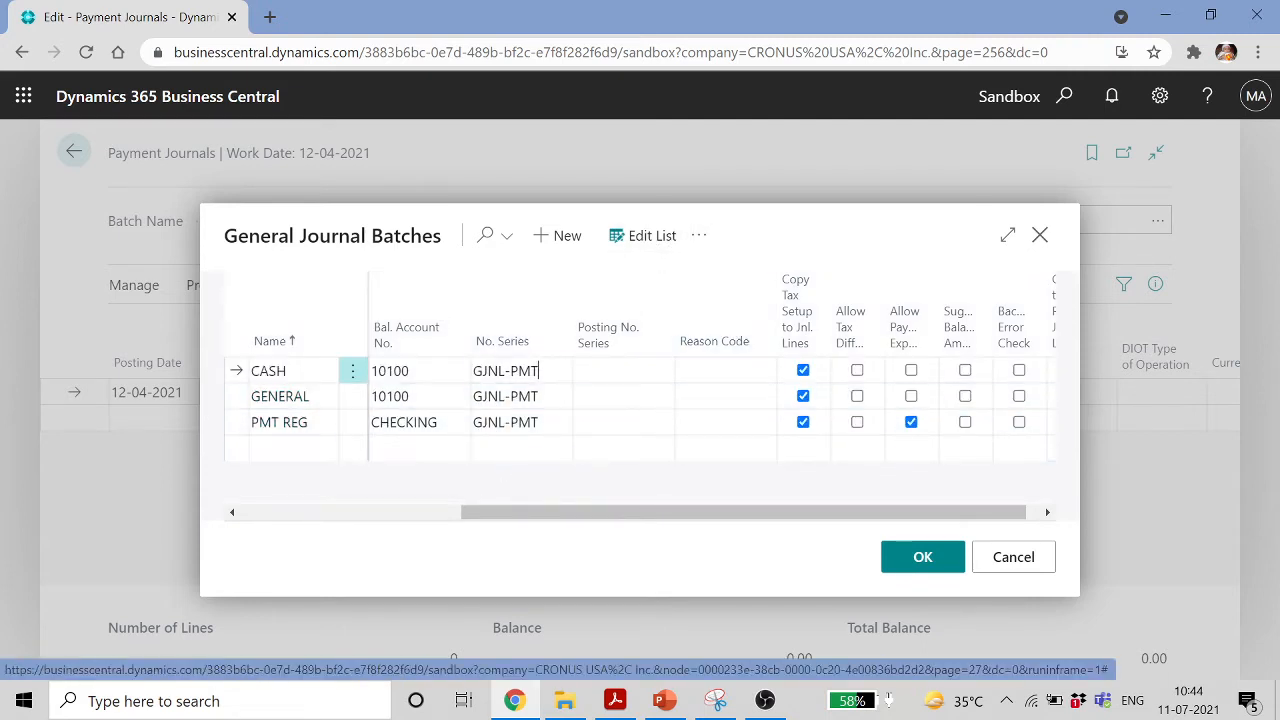
{"action": "left_click", "coordinate": [539, 370]}
{"action": "left_click", "coordinate": [558, 373]}
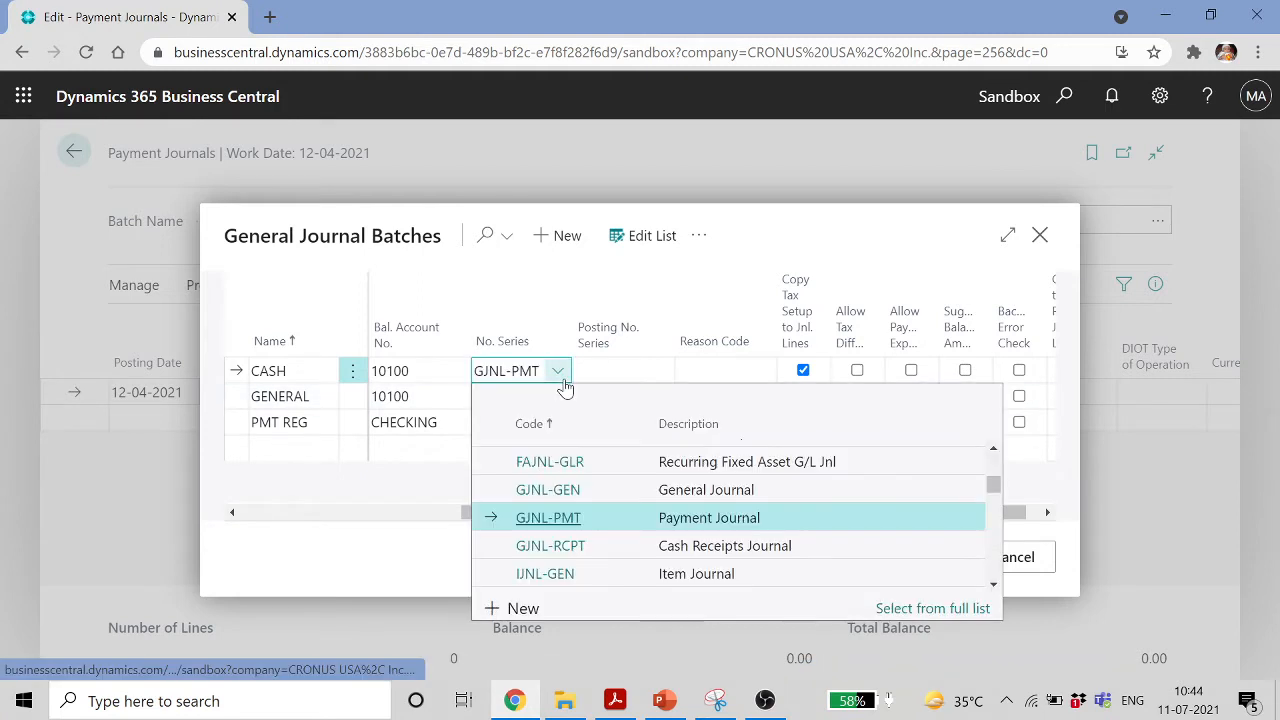
{"action": "left_click", "coordinate": [955, 609]}
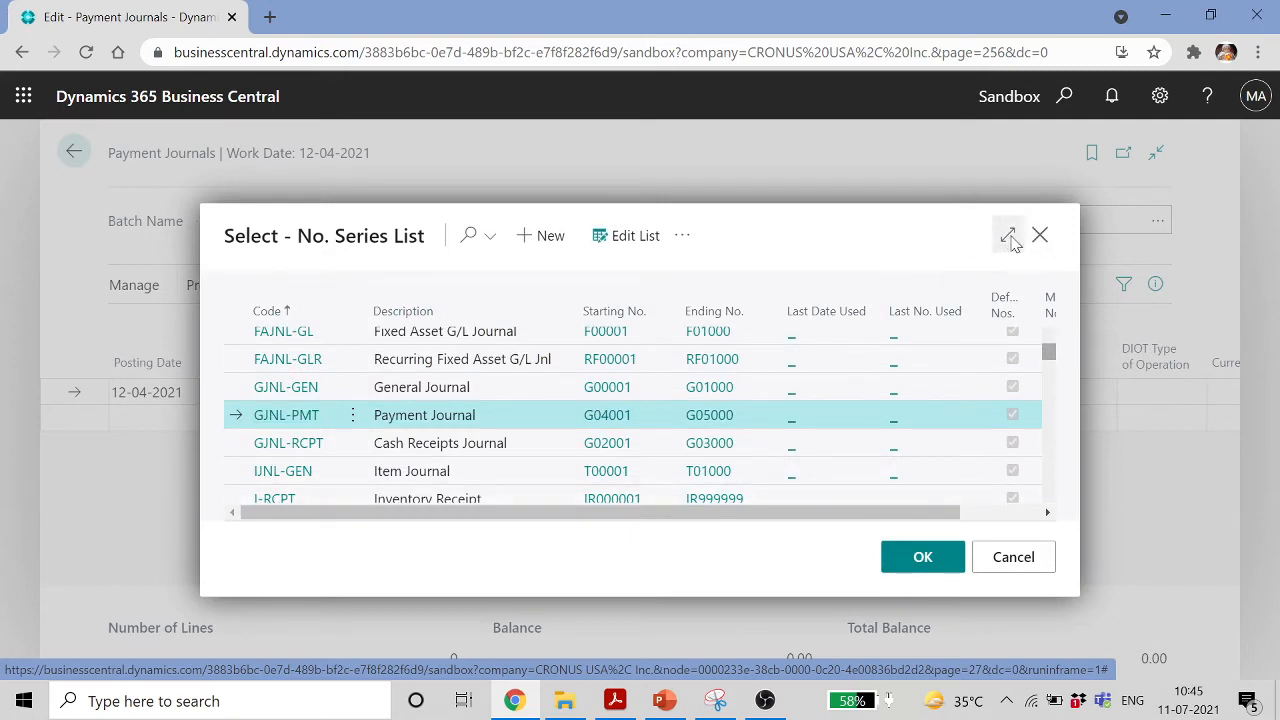
{"action": "left_click", "coordinate": [1004, 235]}
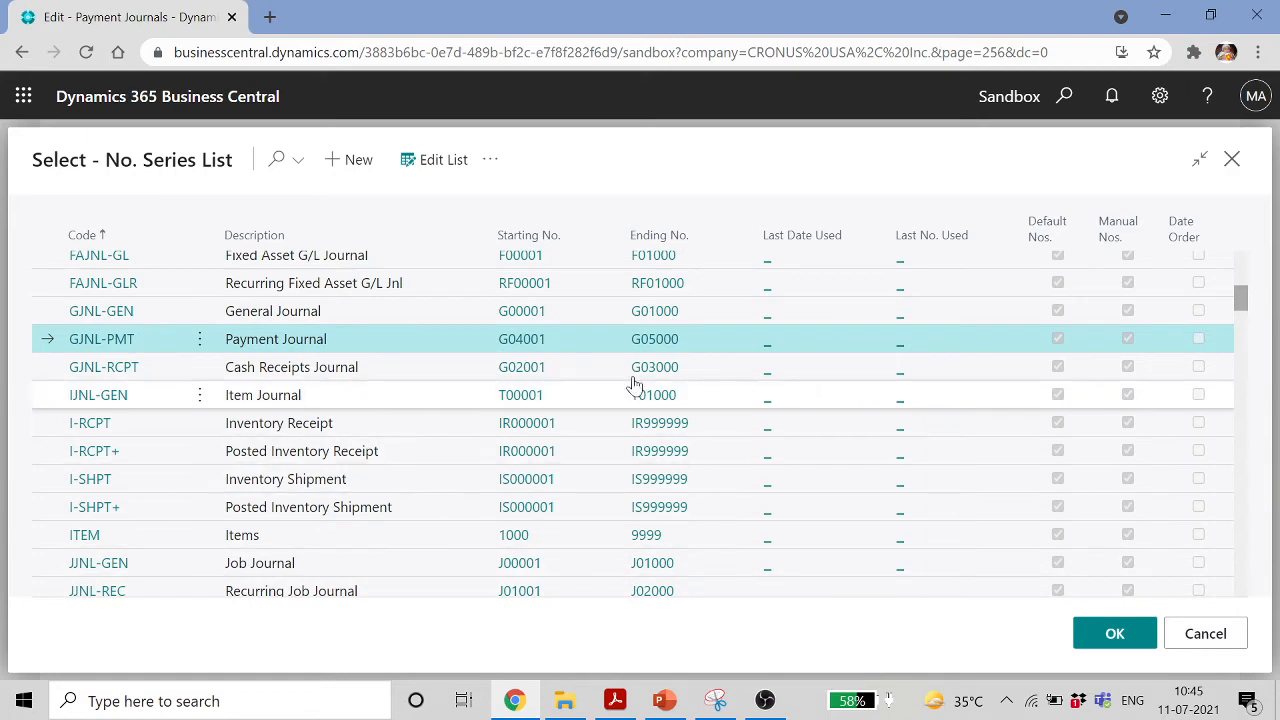
{"action": "left_click", "coordinate": [1218, 644]}
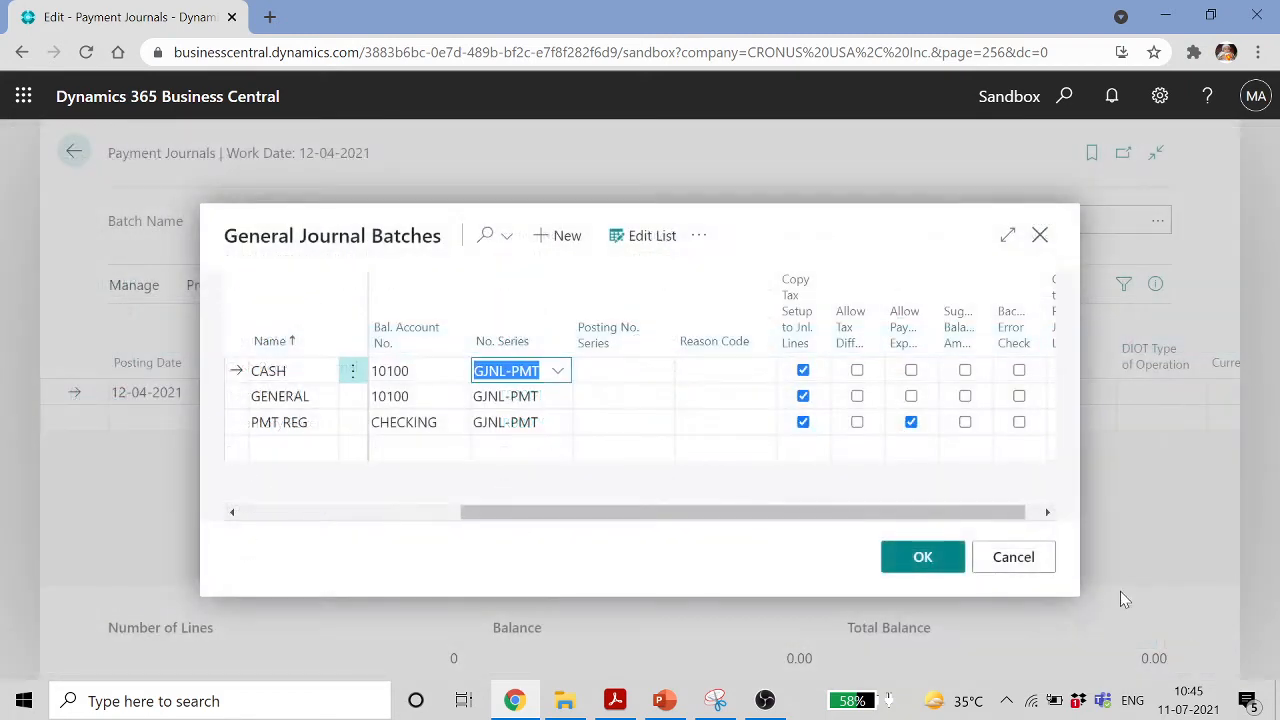
{"action": "left_click", "coordinate": [1010, 563]}
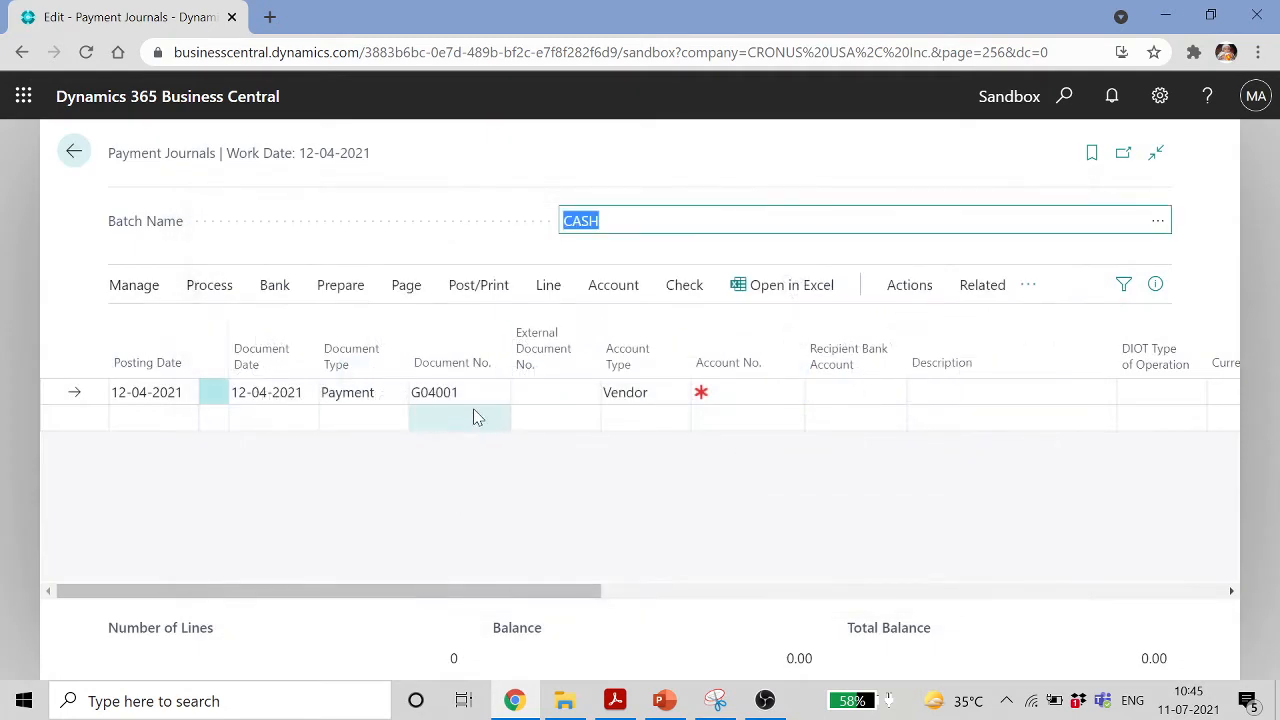
Close the batch list and set the line's account to vendor Fabrikam, Inc. (10000)
{"action": "left_click", "coordinate": [462, 394]}
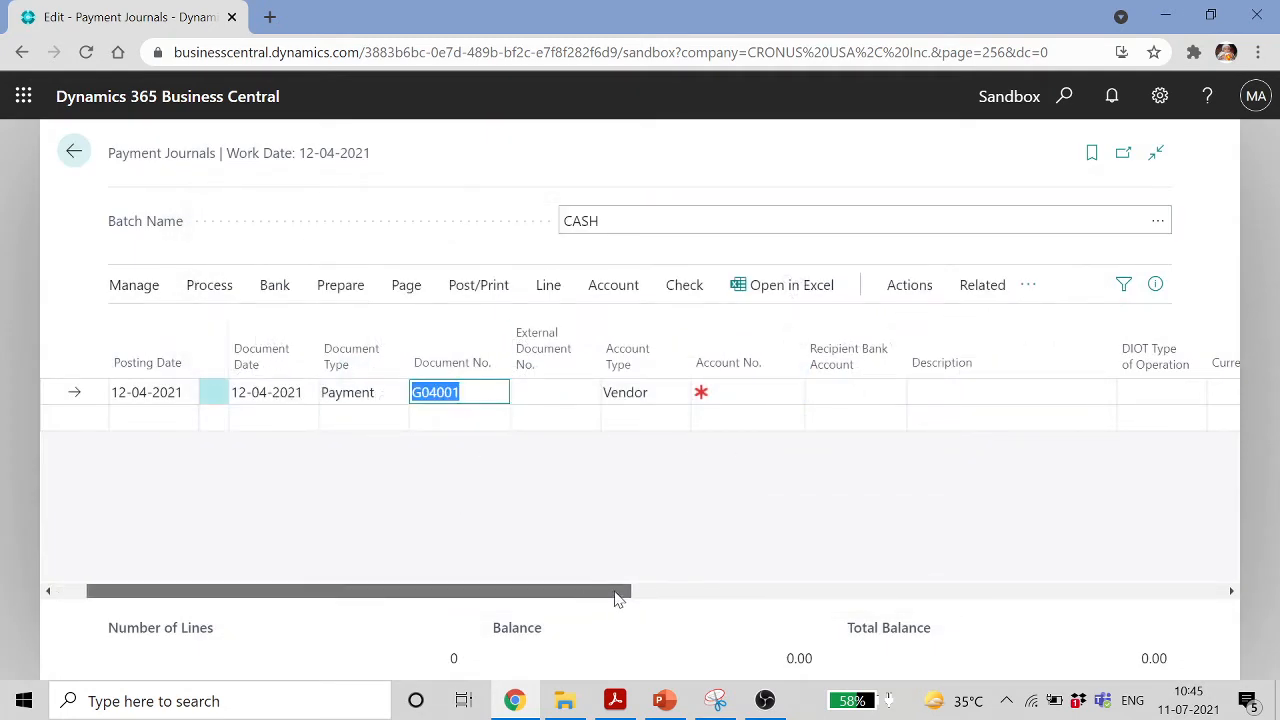
{"action": "key", "text": "Tab"}
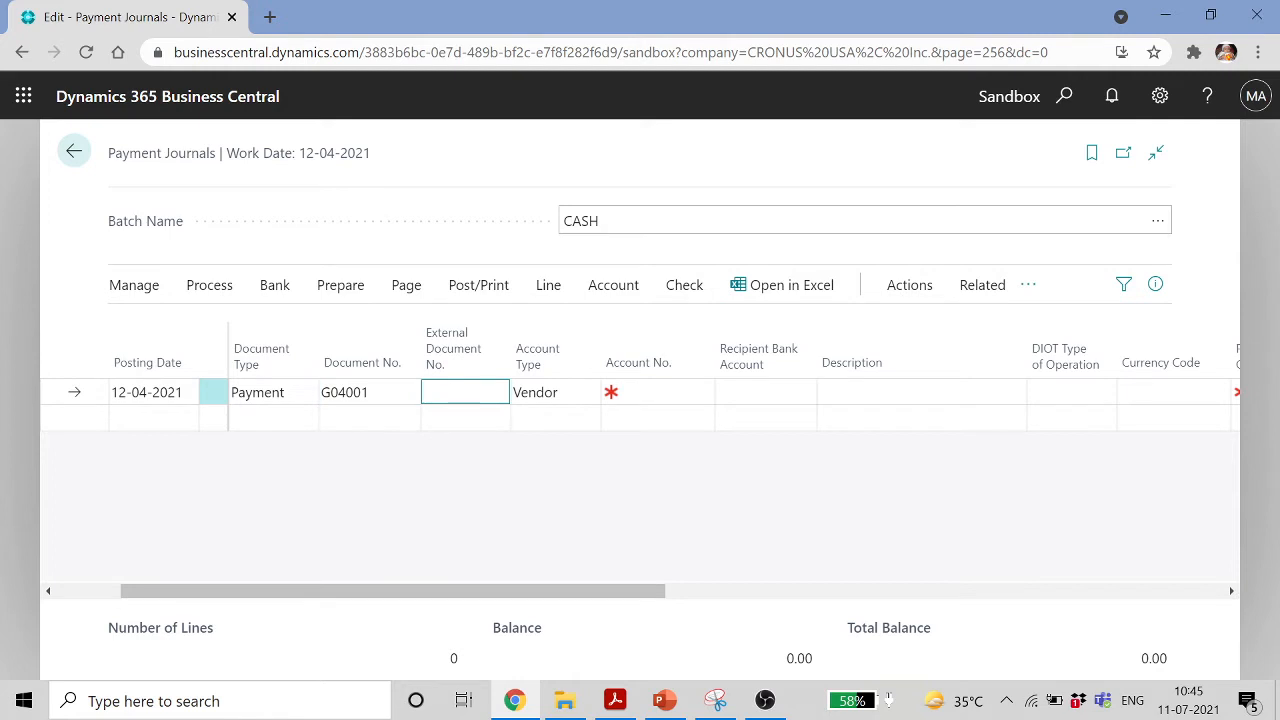
{"action": "key", "text": "Tab"}
{"action": "key", "text": "Tab"}
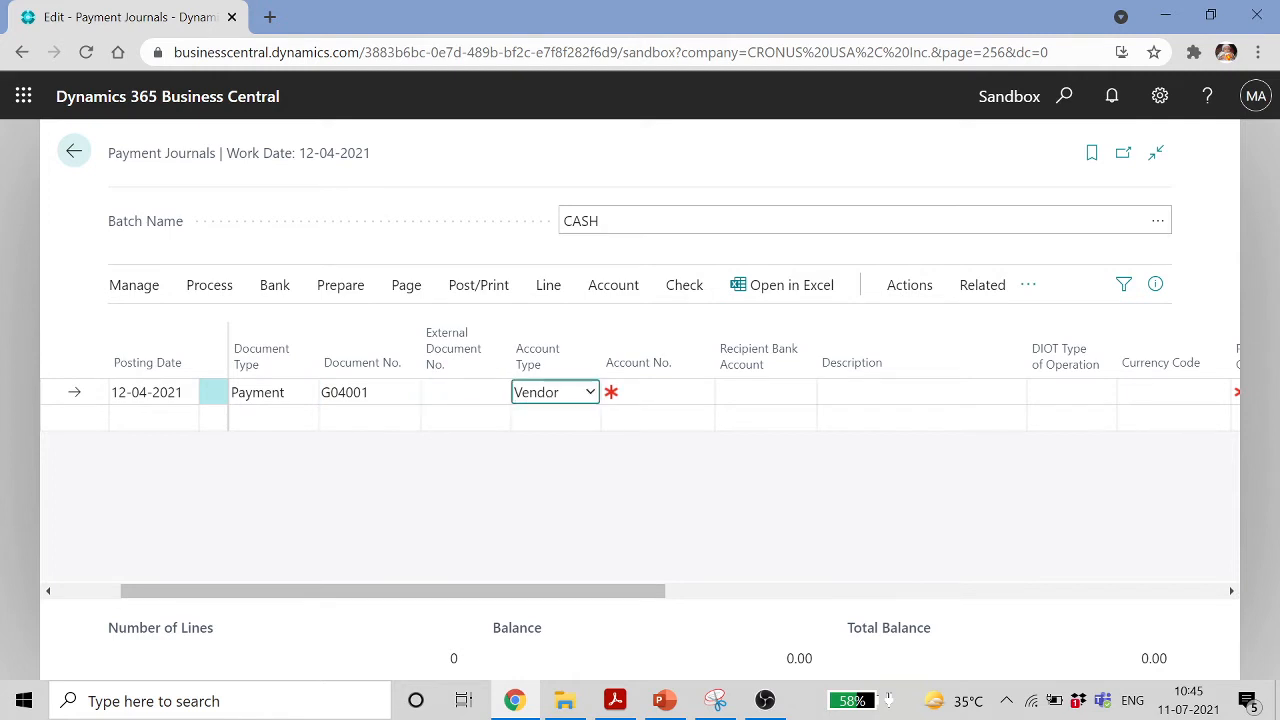
{"action": "left_click", "coordinate": [700, 392]}
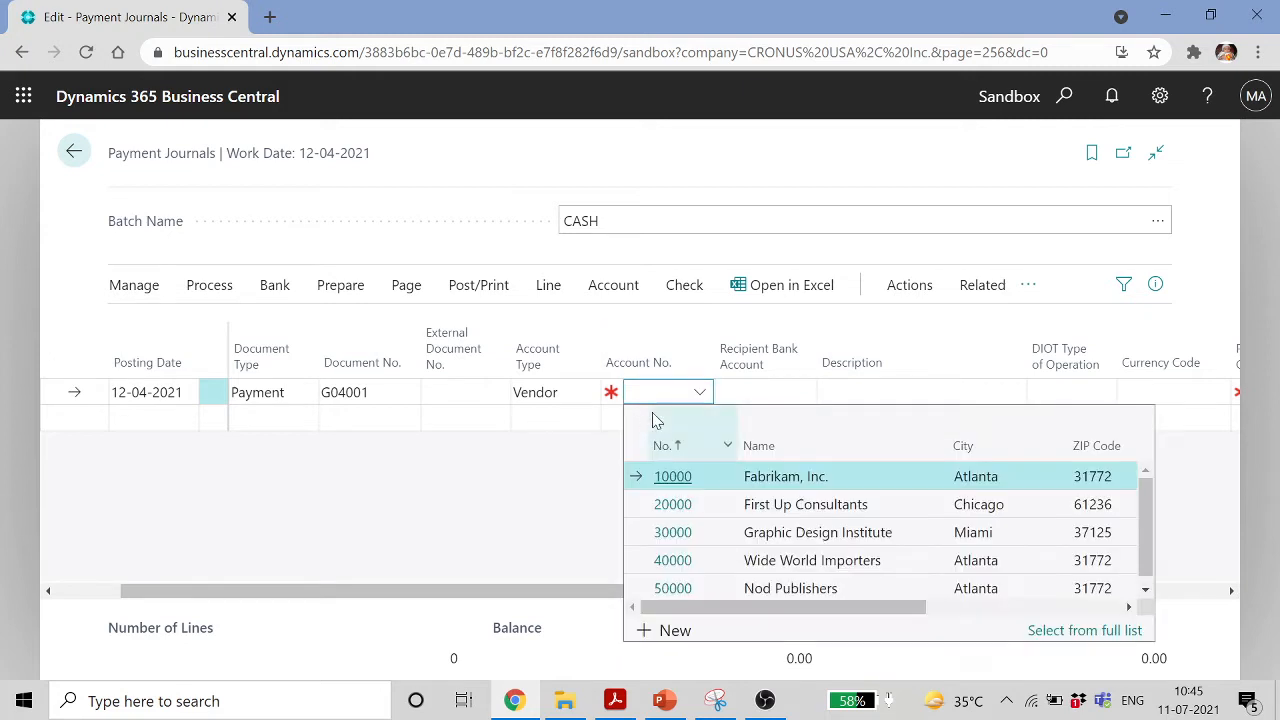
{"action": "left_click", "coordinate": [680, 478]}
Enter a payment amount of 1,000.00 on the CASH journal line
{"action": "key", "text": "Tab"}
{"action": "key", "text": "Tab"}
{"action": "key", "text": "Tab"}
{"action": "key", "text": "Tab"}
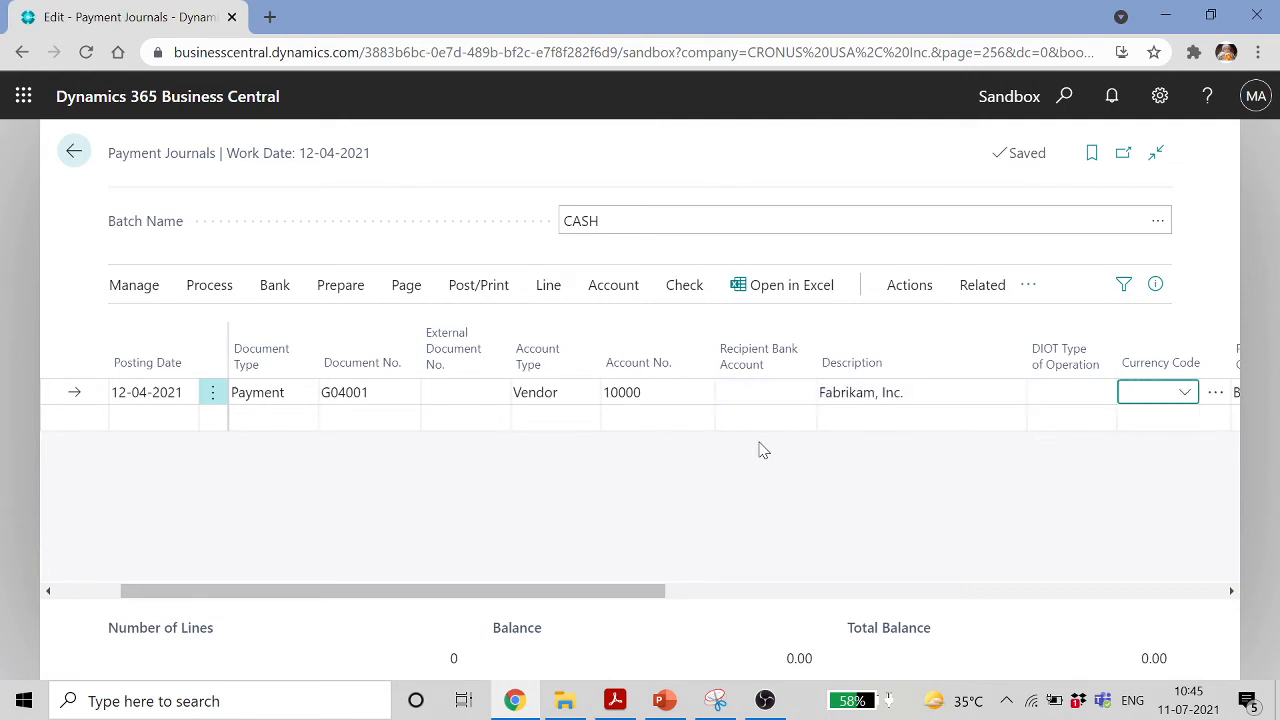
{"action": "key", "text": "Tab"}
{"action": "key", "text": "Tab"}
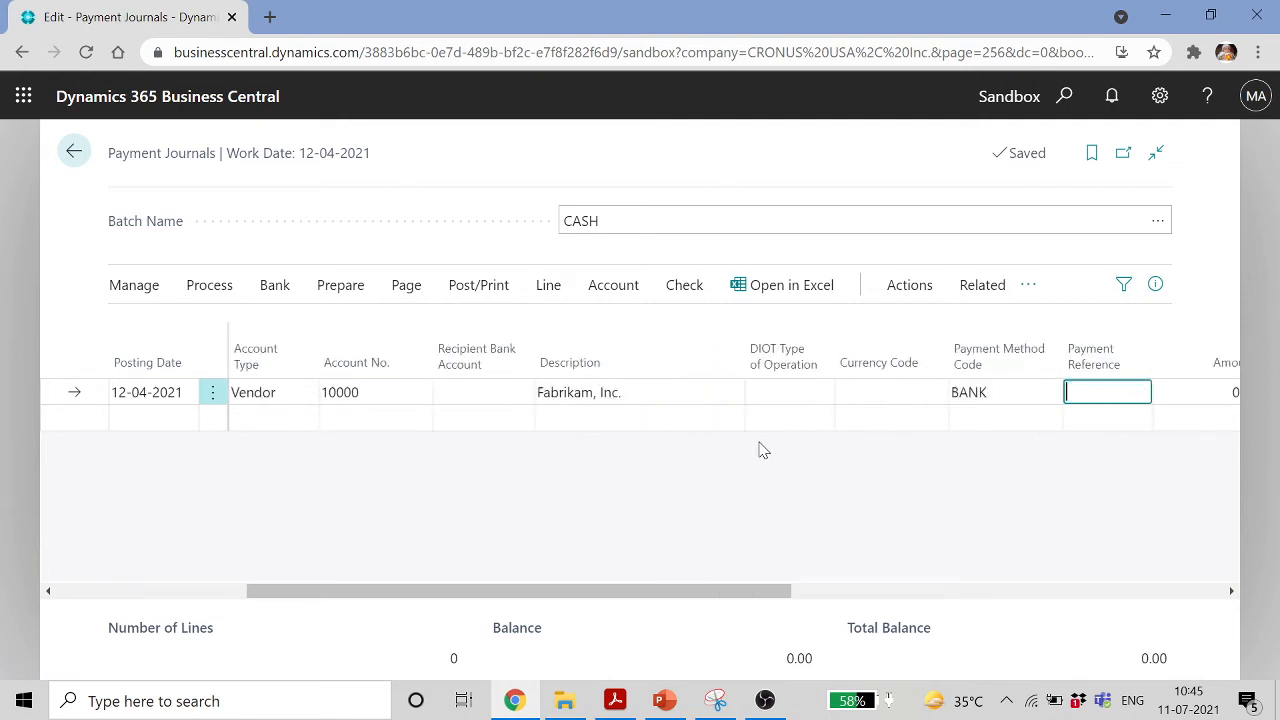
{"action": "key", "text": "Tab"}
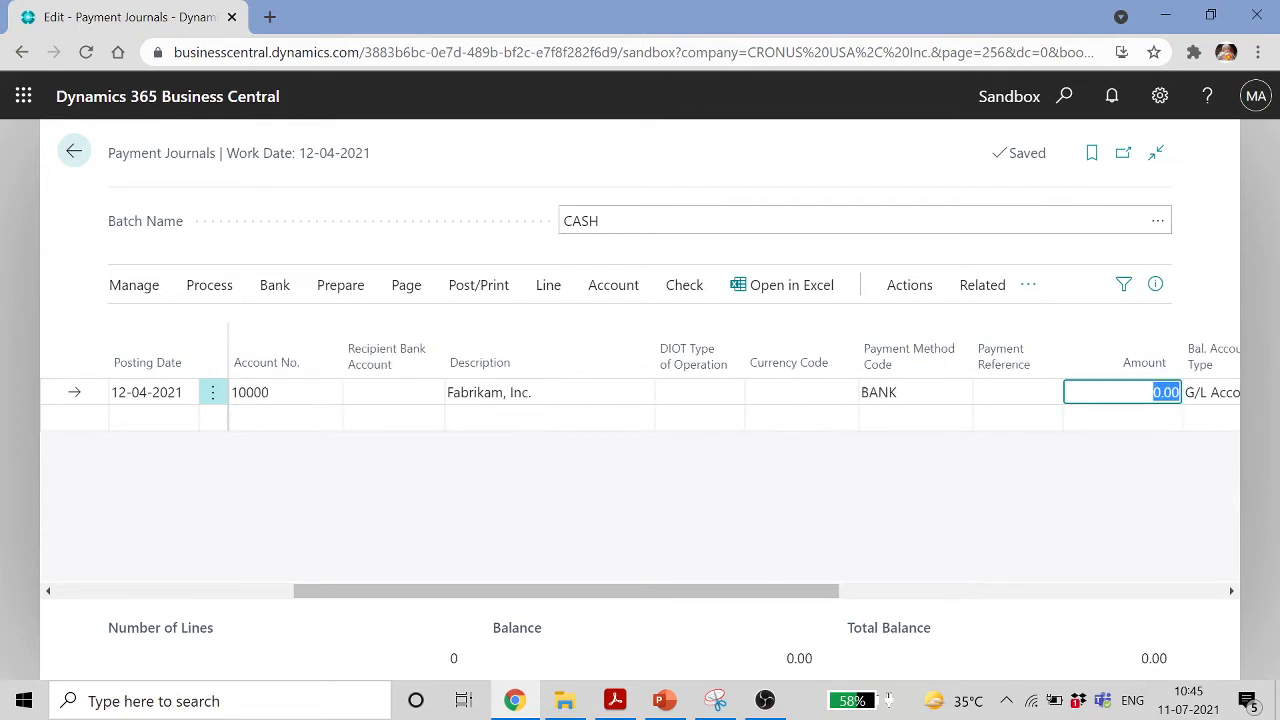
{"action": "type", "text": "1,000"}
{"action": "key", "text": "Tab"}
{"action": "key", "text": "Tab"}
{"action": "key", "text": "Tab"}
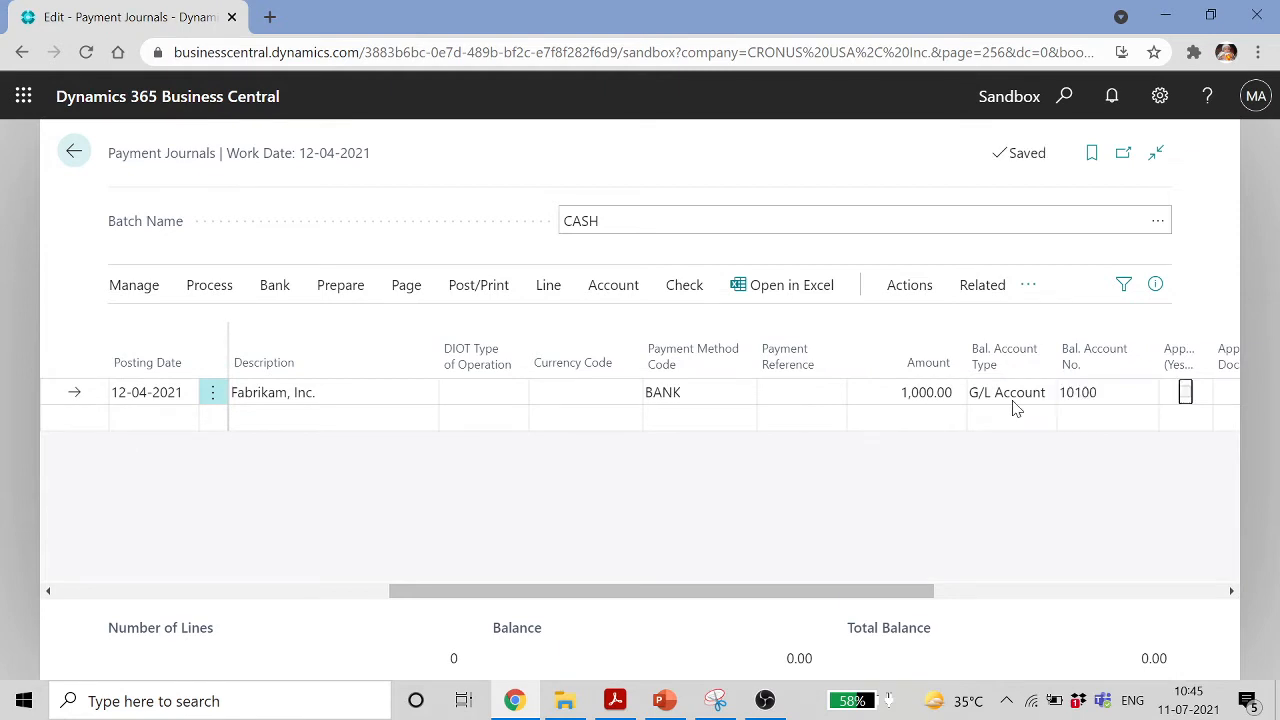
{"action": "key", "text": "Tab"}
{"action": "key", "text": "Tab"}
{"action": "key", "text": "Tab"}
{"action": "key", "text": "Tab"}
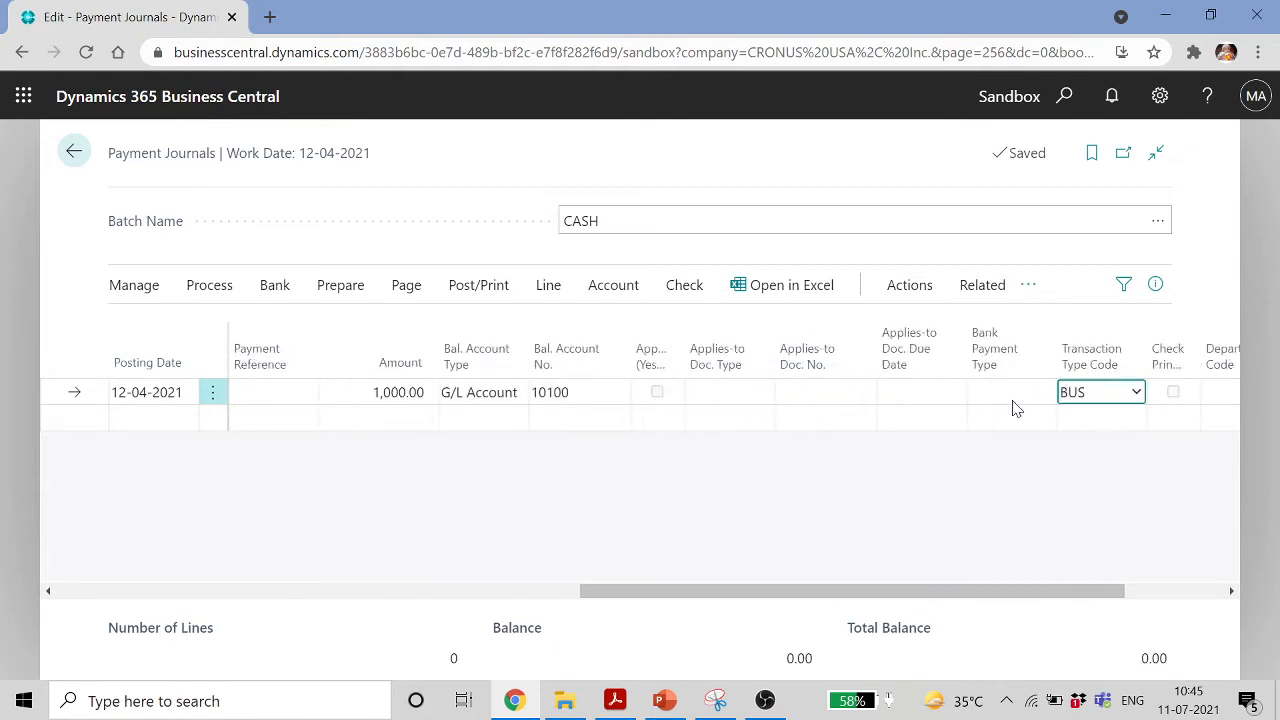
{"action": "key", "text": "Tab"}
{"action": "key", "text": "Tab"}
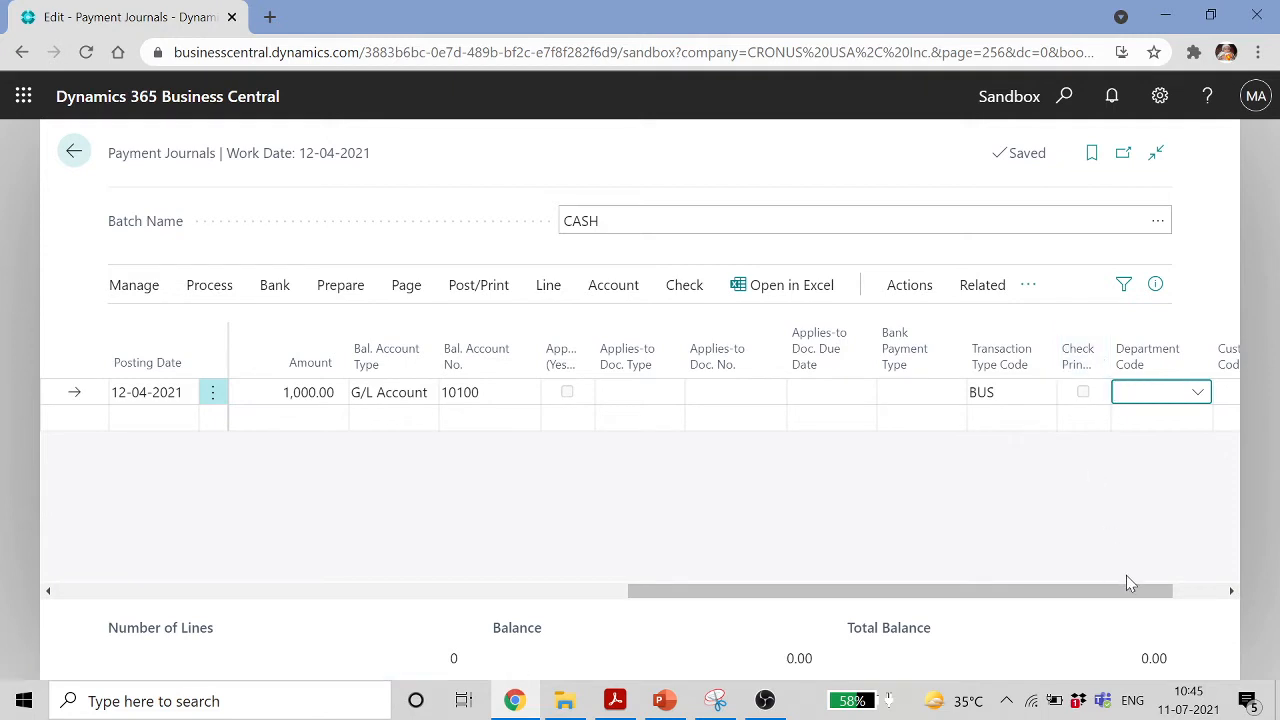
Check the line's balancing account number 10100
{"action": "left_click_drag", "start_coordinate": [1123, 591], "coordinate": [1180, 590]}
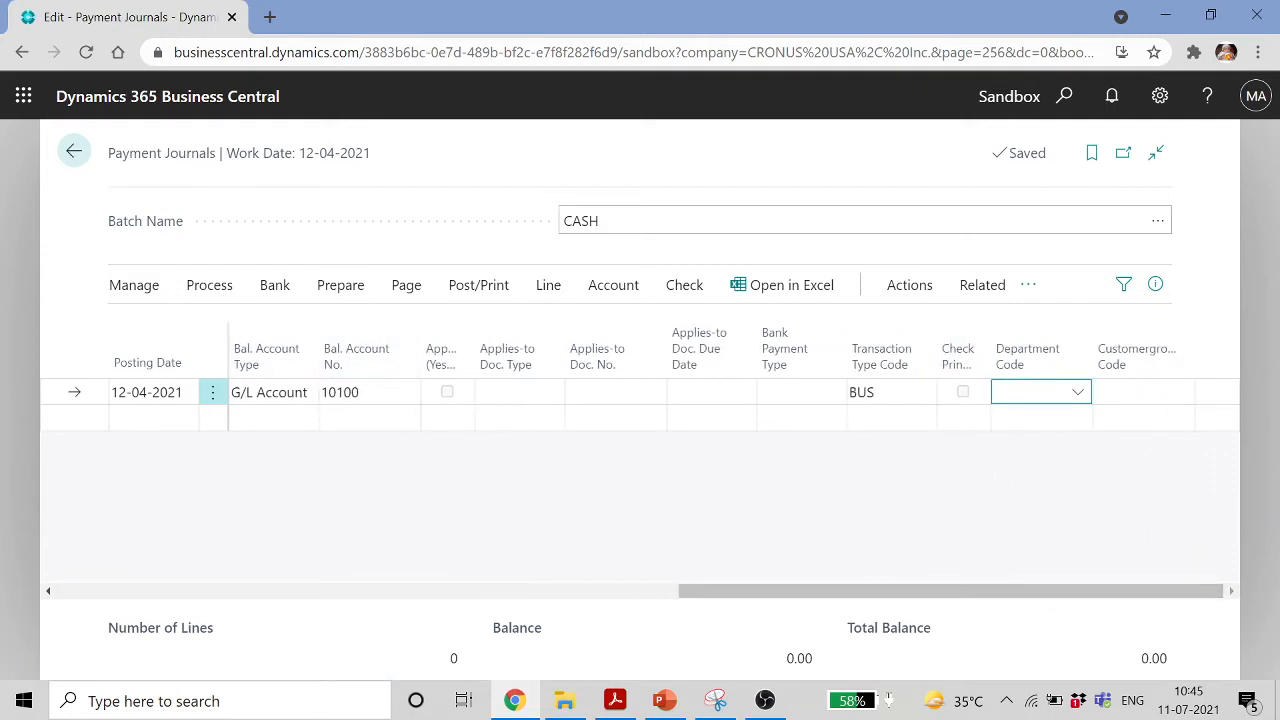
{"action": "left_click", "coordinate": [365, 392]}
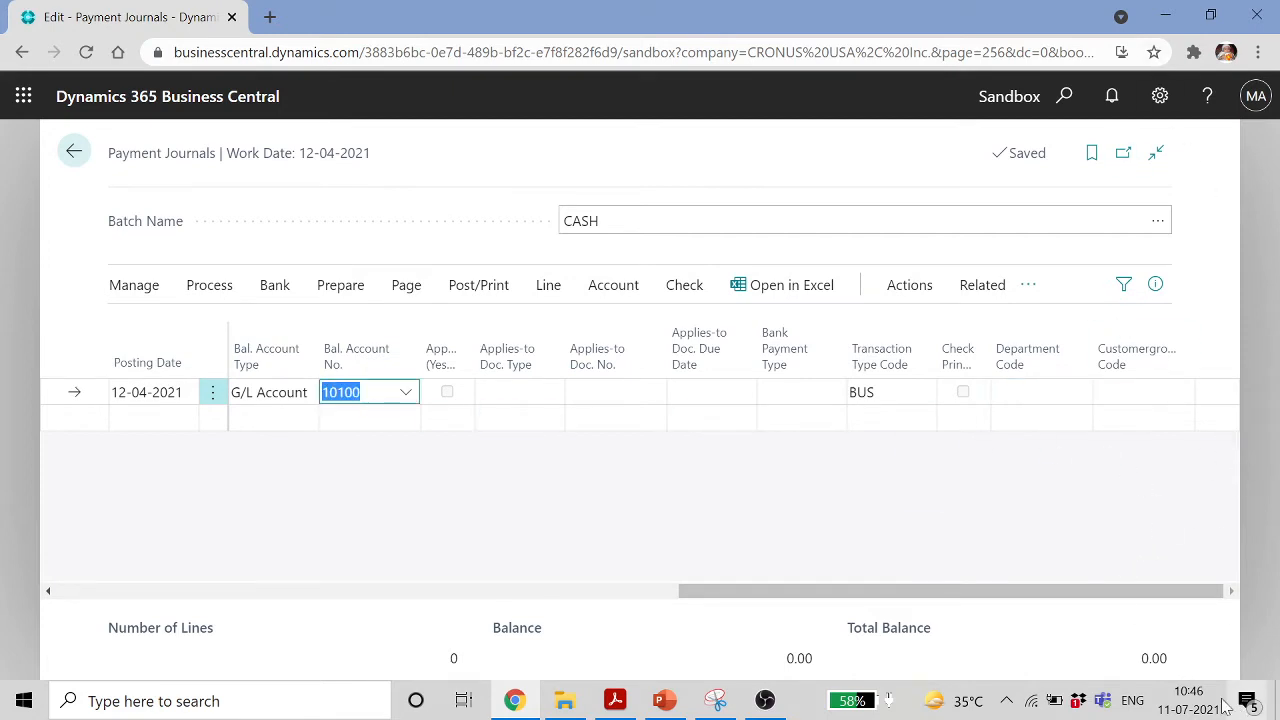
{"action": "left_click", "coordinate": [1097, 641]}
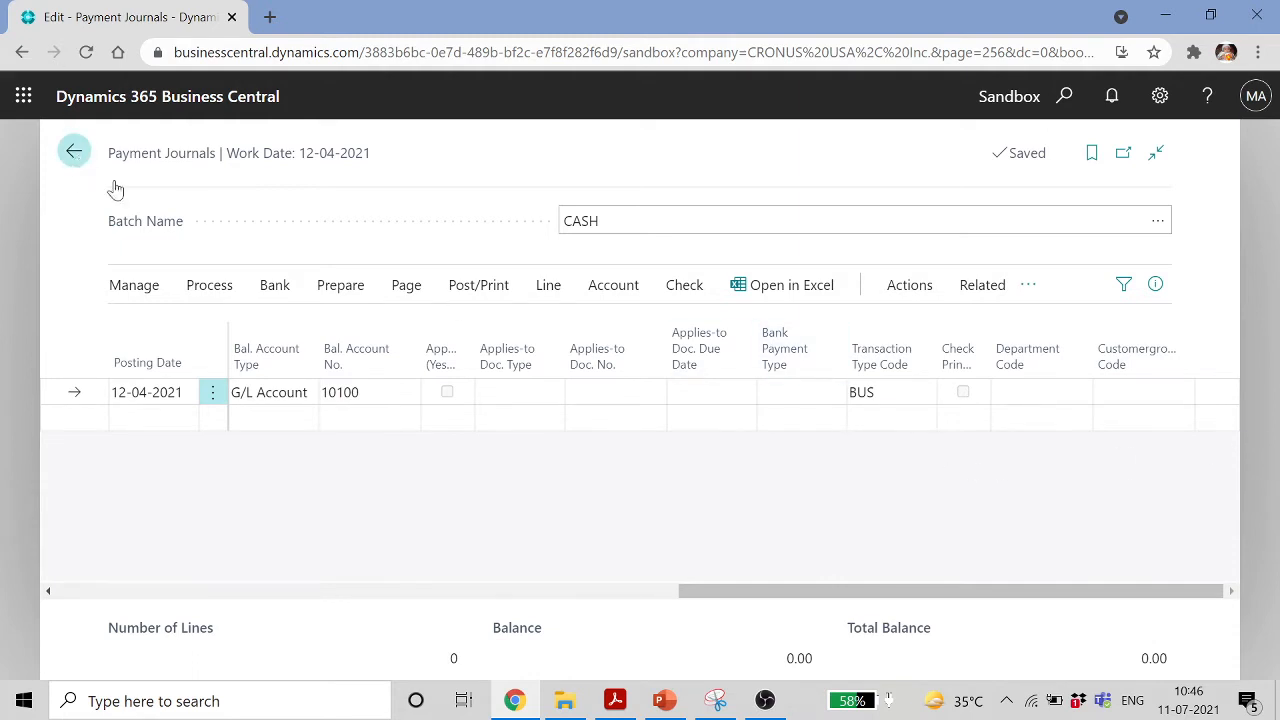
{"action": "left_click_drag", "start_coordinate": [805, 590], "coordinate": [97, 620]}
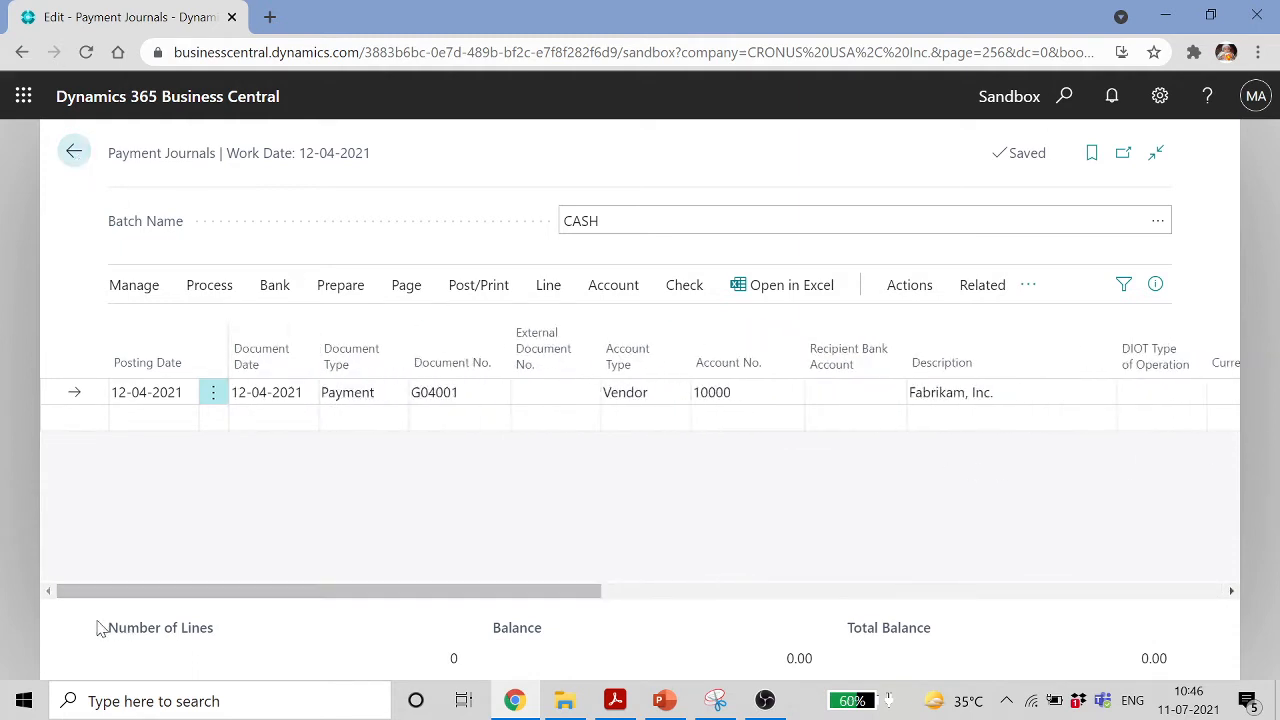
Return to the home page, then present the PowerPoint training deck at the Lesson 1: Overview slide
{"action": "left_click", "coordinate": [75, 155]}
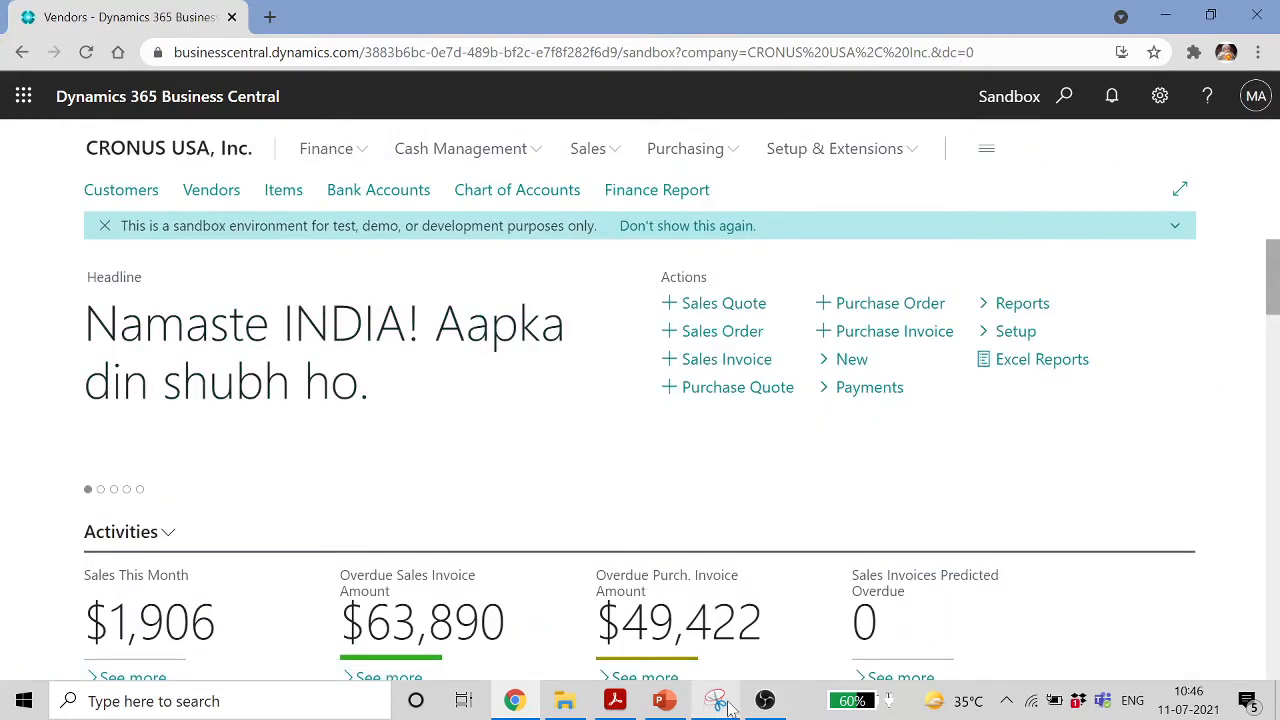
{"action": "left_click", "coordinate": [660, 703]}
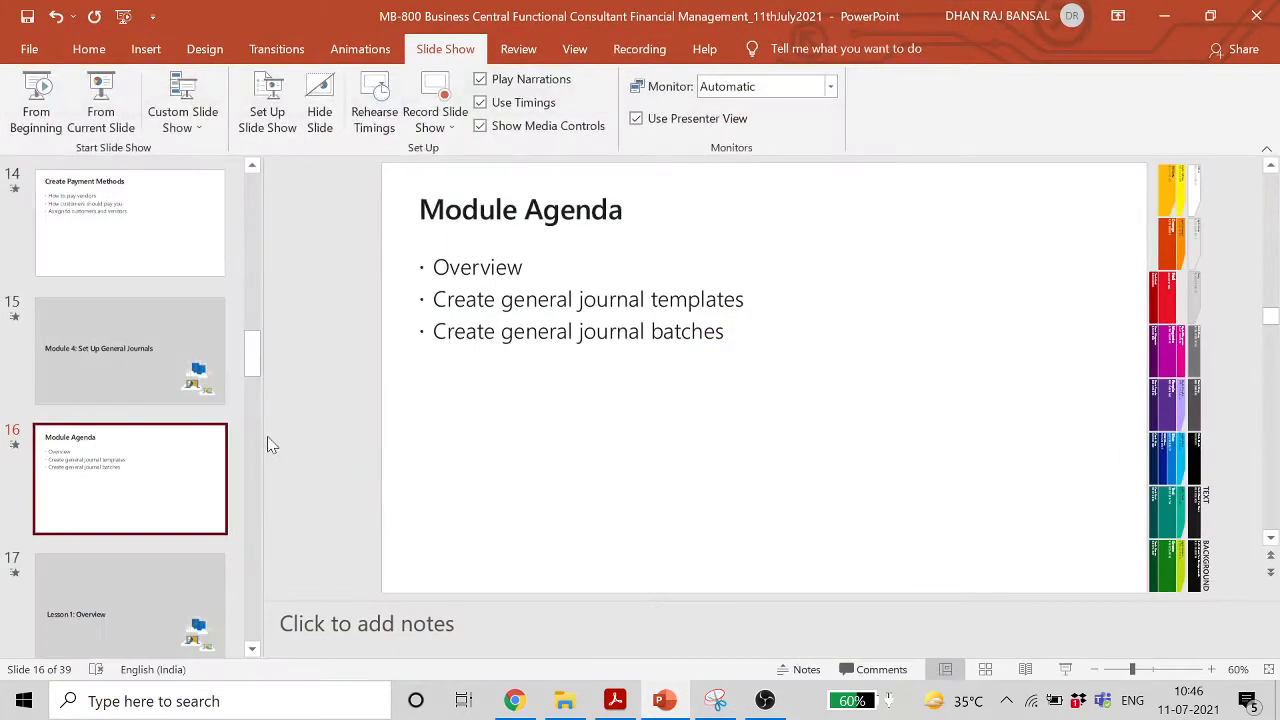
{"action": "left_click", "coordinate": [112, 100]}
{"action": "key", "text": "Right"}
{"action": "key", "text": "Right"}
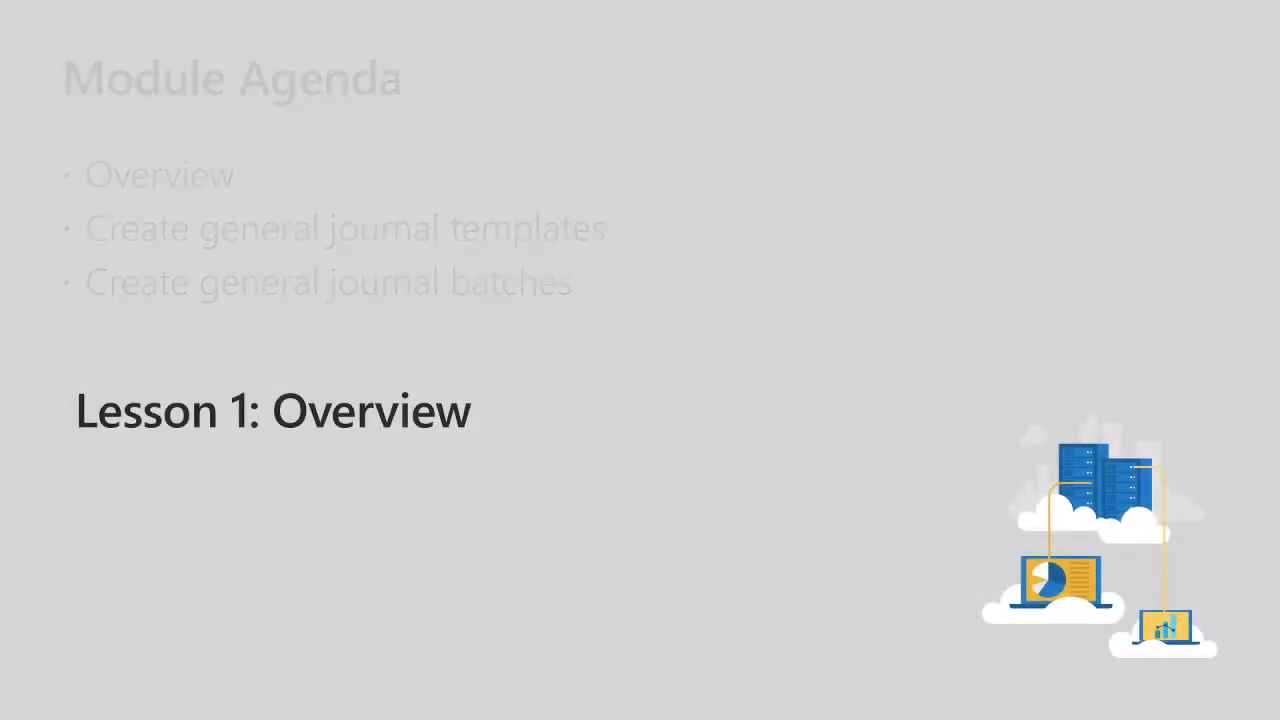
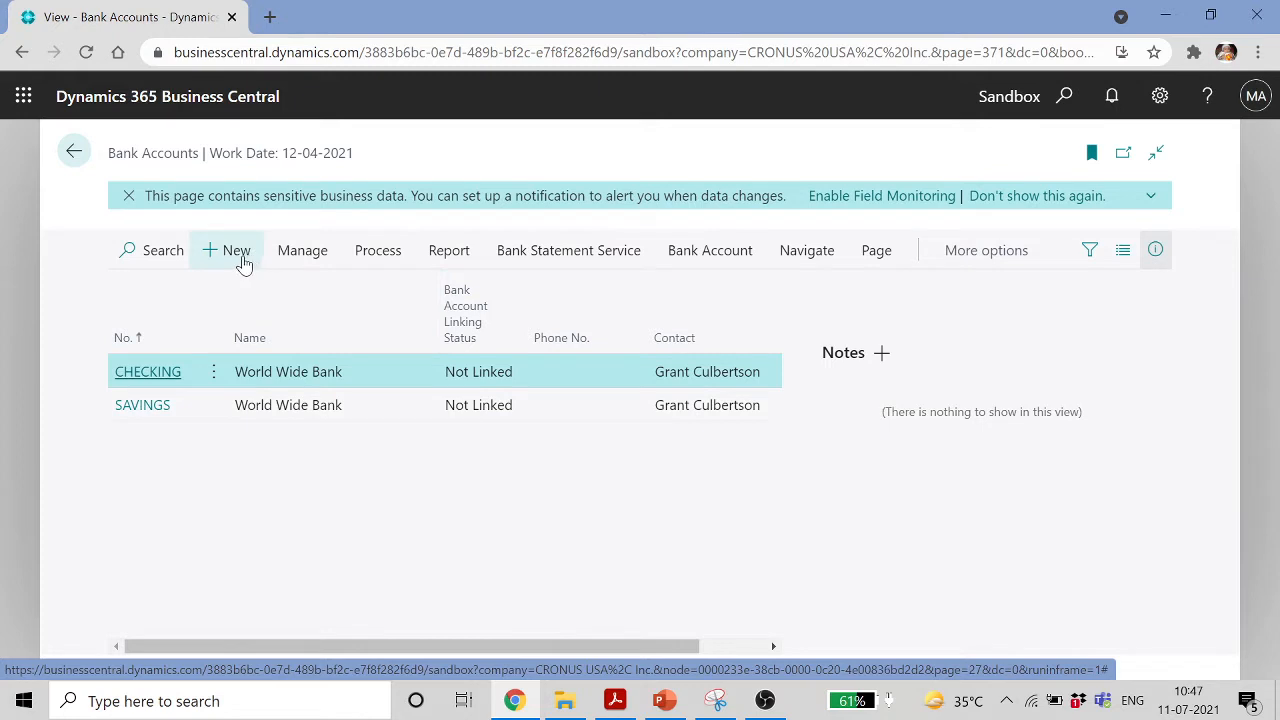
Create a new bank account with No. CITI BANK and name Citi Bank
{"action": "left_click", "coordinate": [255, 257]}
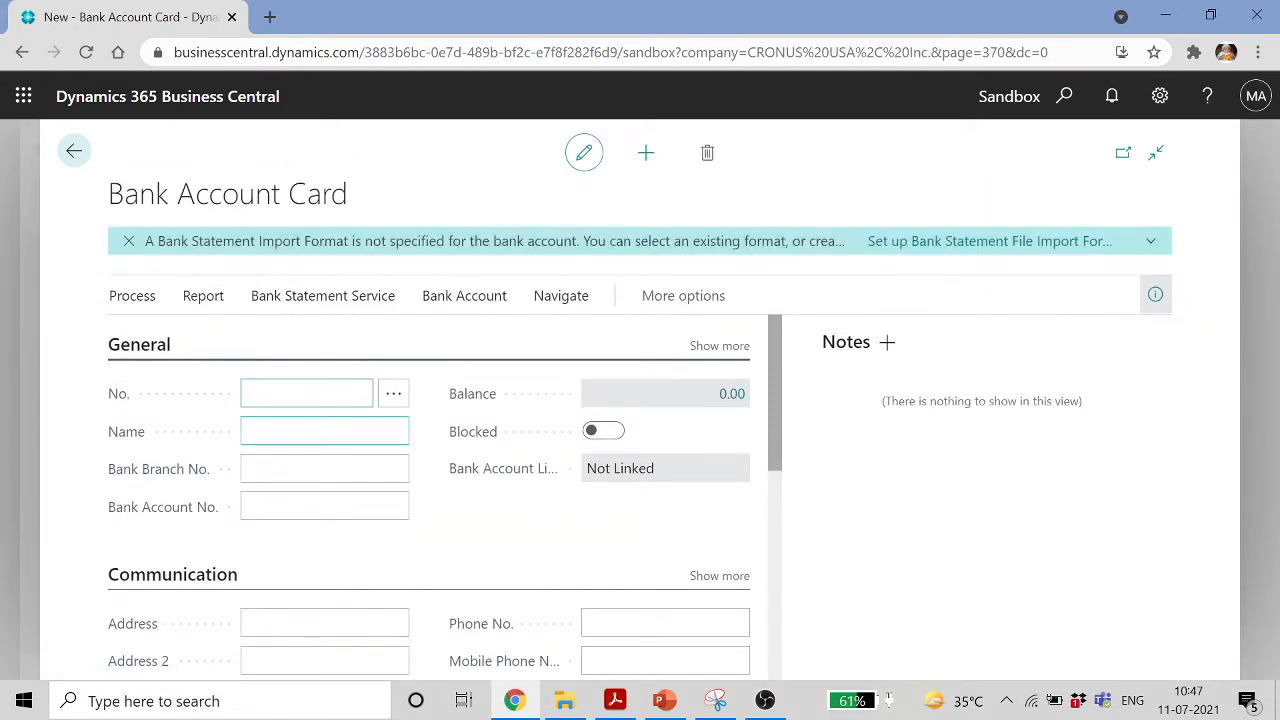
{"action": "type", "text": "CITI BANK"}
{"action": "key", "text": "Tab"}
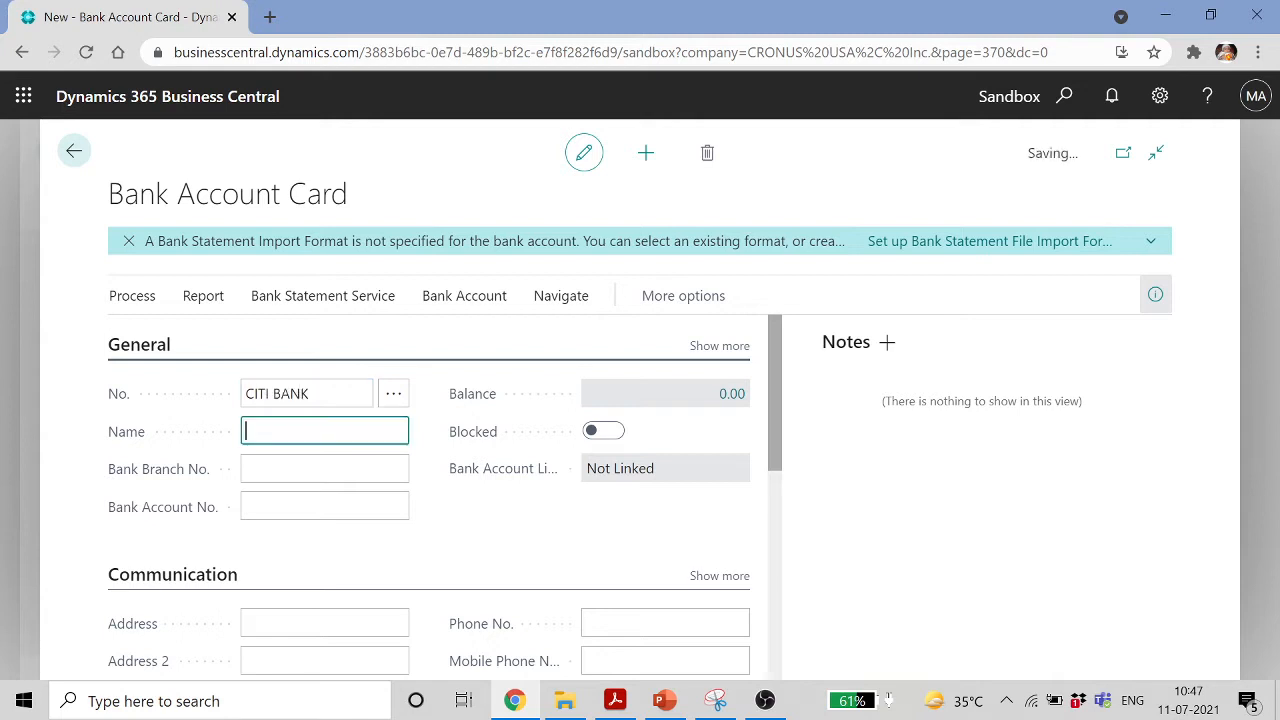
{"action": "type", "text": "Citi Bank"}
{"action": "left_click", "coordinate": [324, 469]}
{"action": "left_click", "coordinate": [324, 506]}
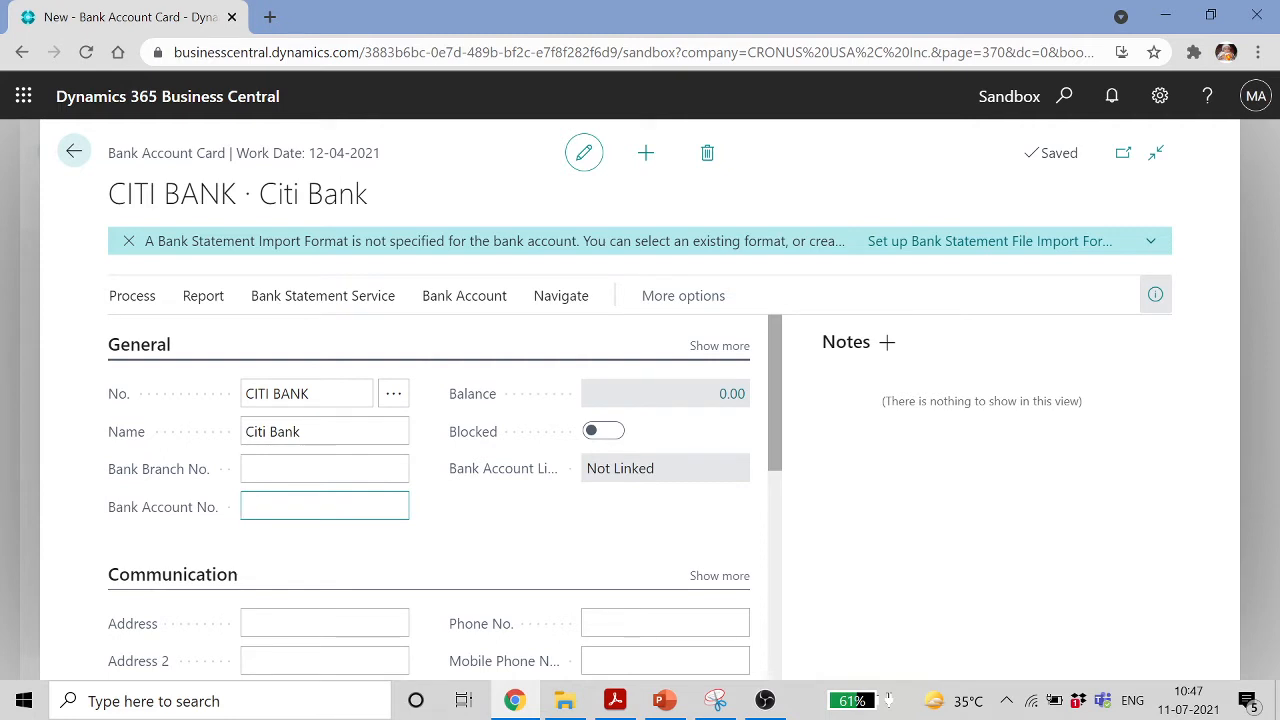
{"action": "left_click", "coordinate": [720, 346]}
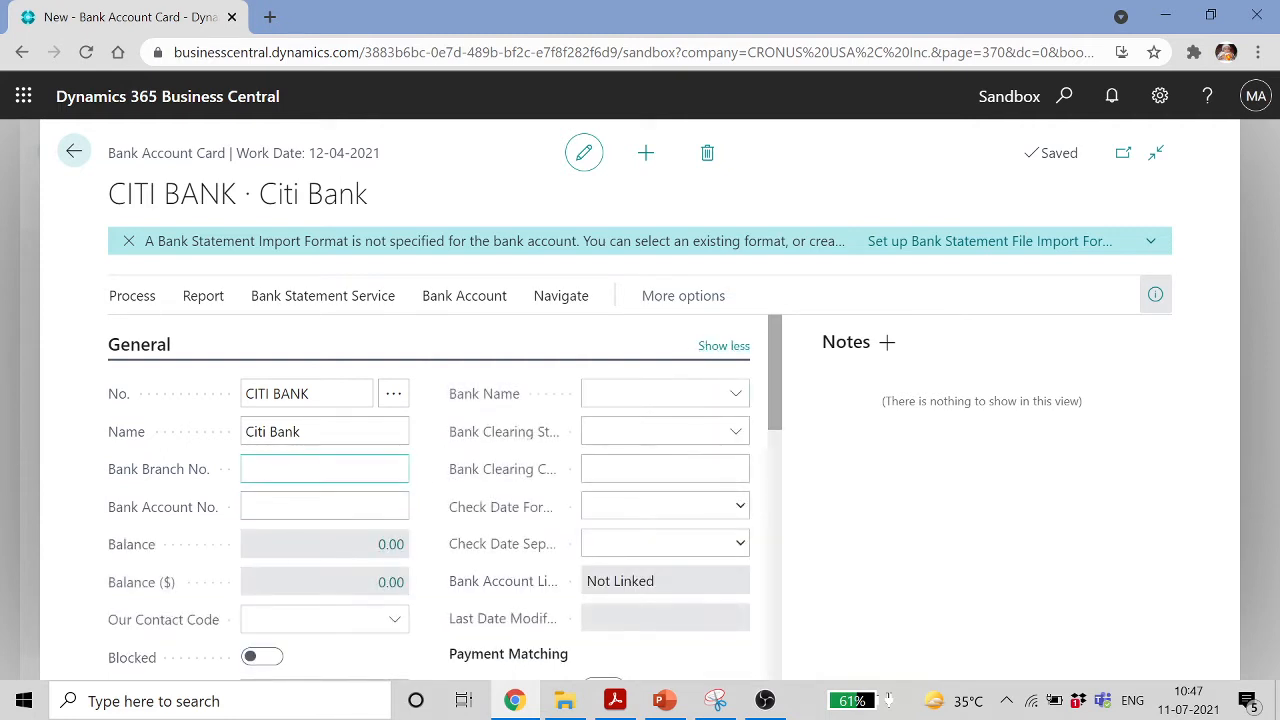
{"action": "left_click", "coordinate": [324, 506]}
{"action": "type", "text": "12312414455"}
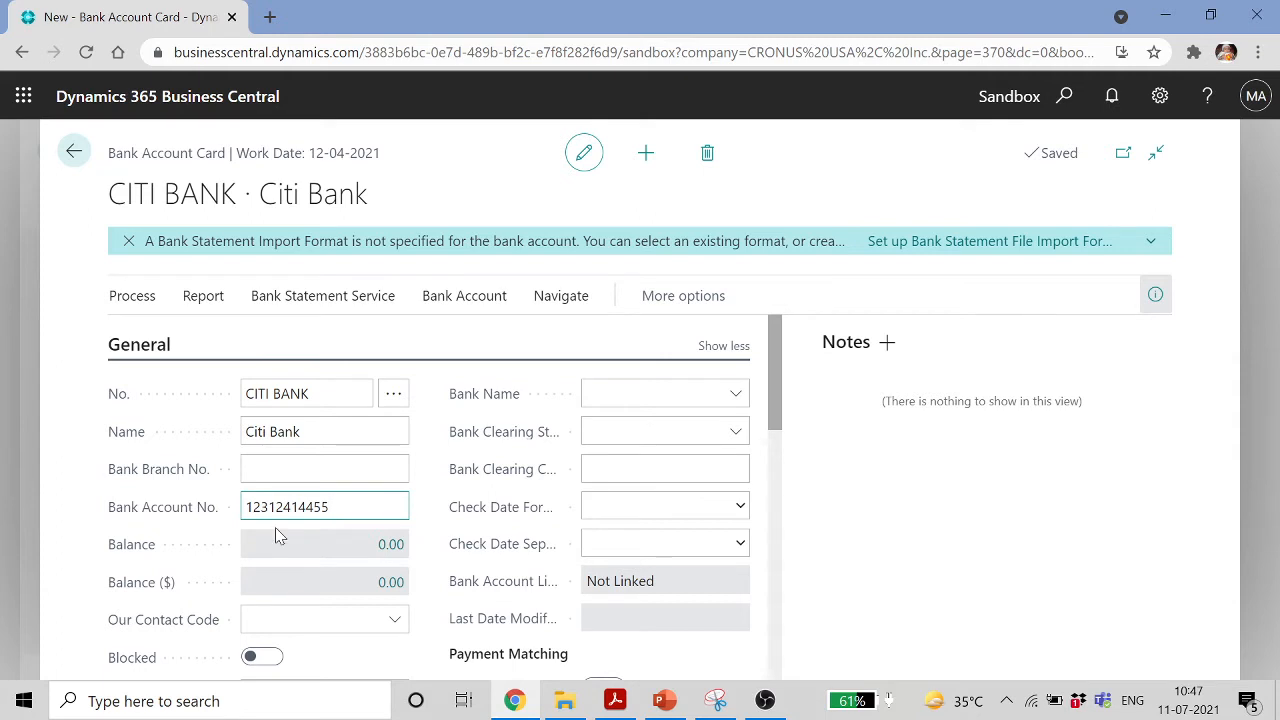
{"action": "scroll", "coordinate": [277, 534], "scroll_direction": "down", "scroll_amount": 2}
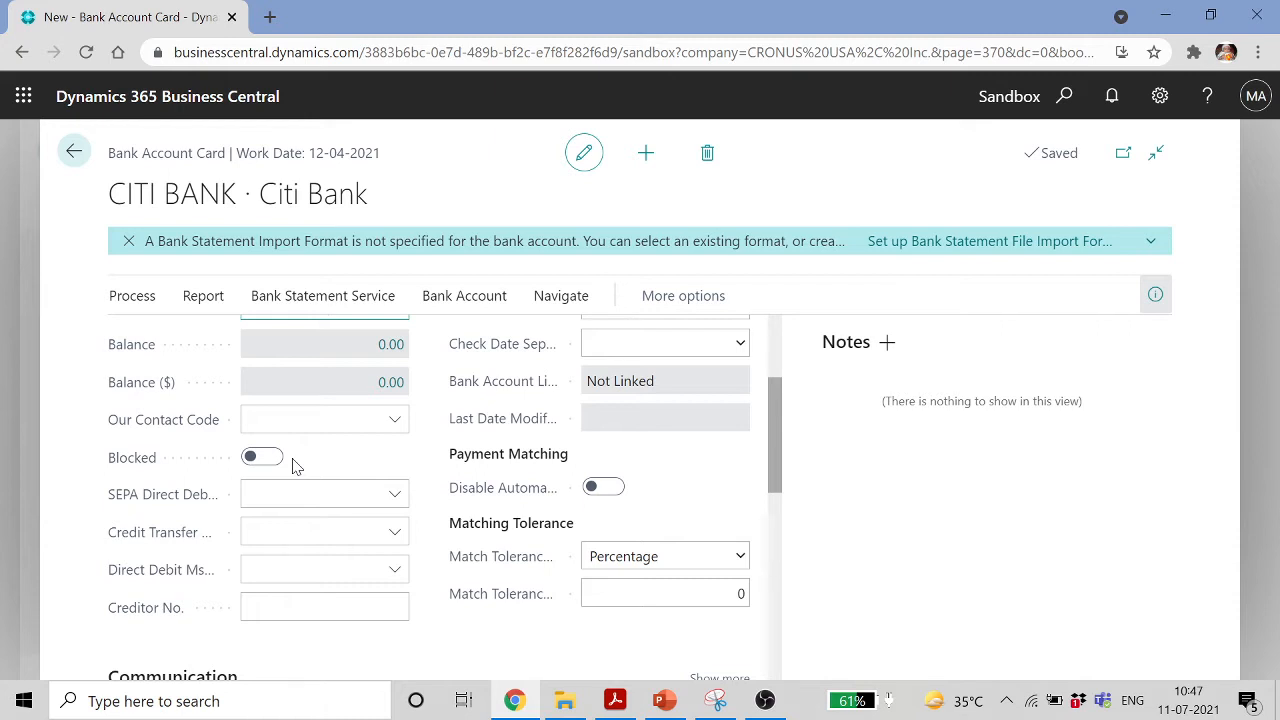
{"action": "mouse_move", "coordinate": [205, 496]}
{"action": "left_click", "coordinate": [217, 541]}
{"action": "scroll", "coordinate": [337, 545], "scroll_direction": "up", "scroll_amount": 2}
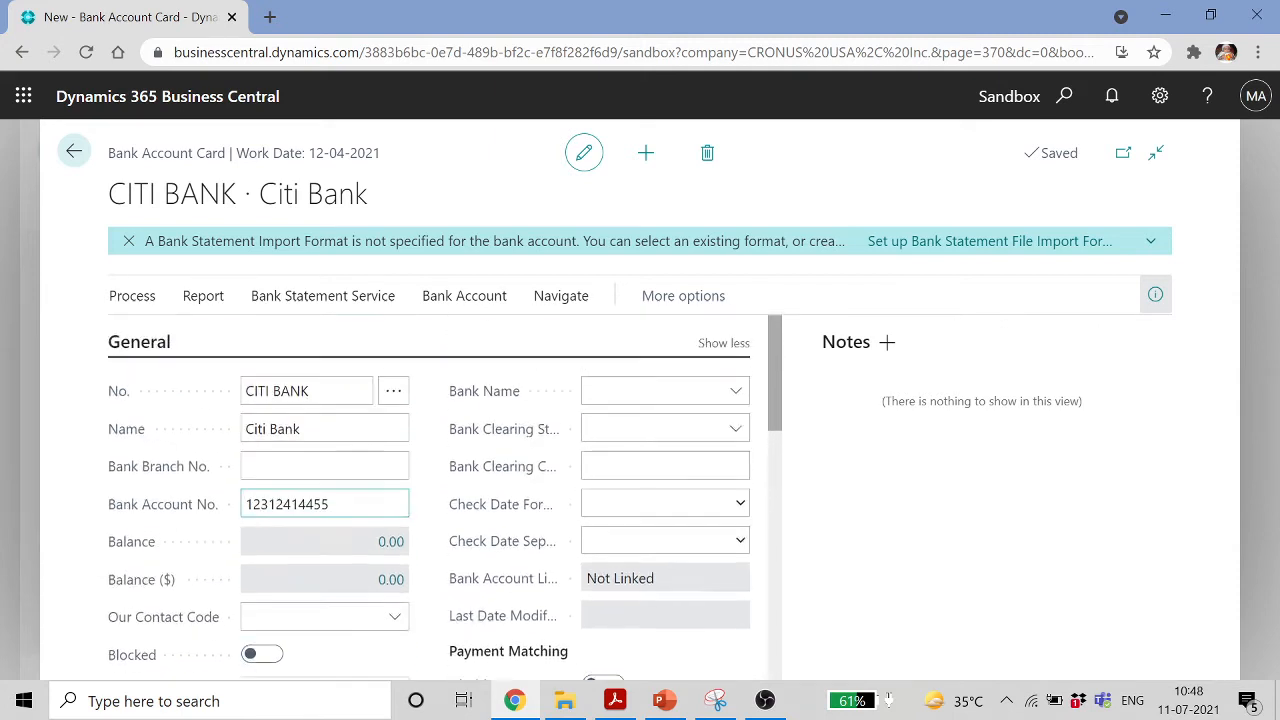
{"action": "left_click", "coordinate": [733, 391]}
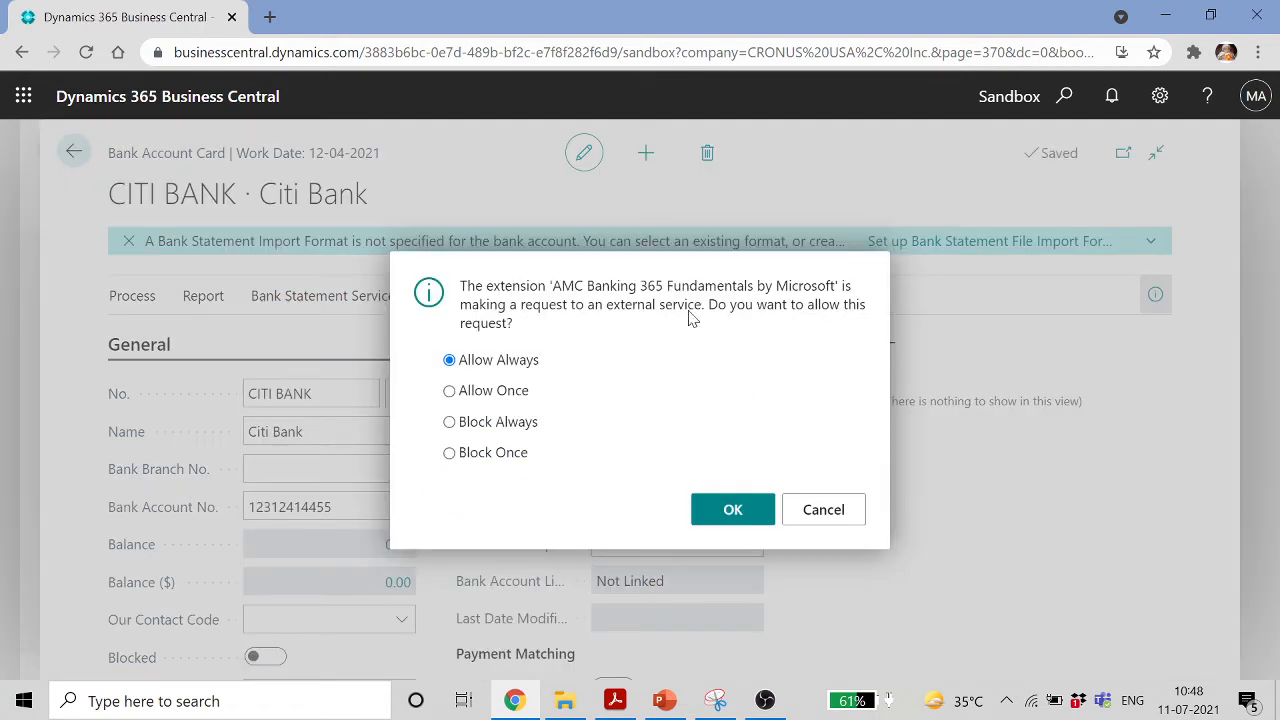
{"action": "left_click", "coordinate": [844, 512]}
{"action": "left_click", "coordinate": [810, 450]}
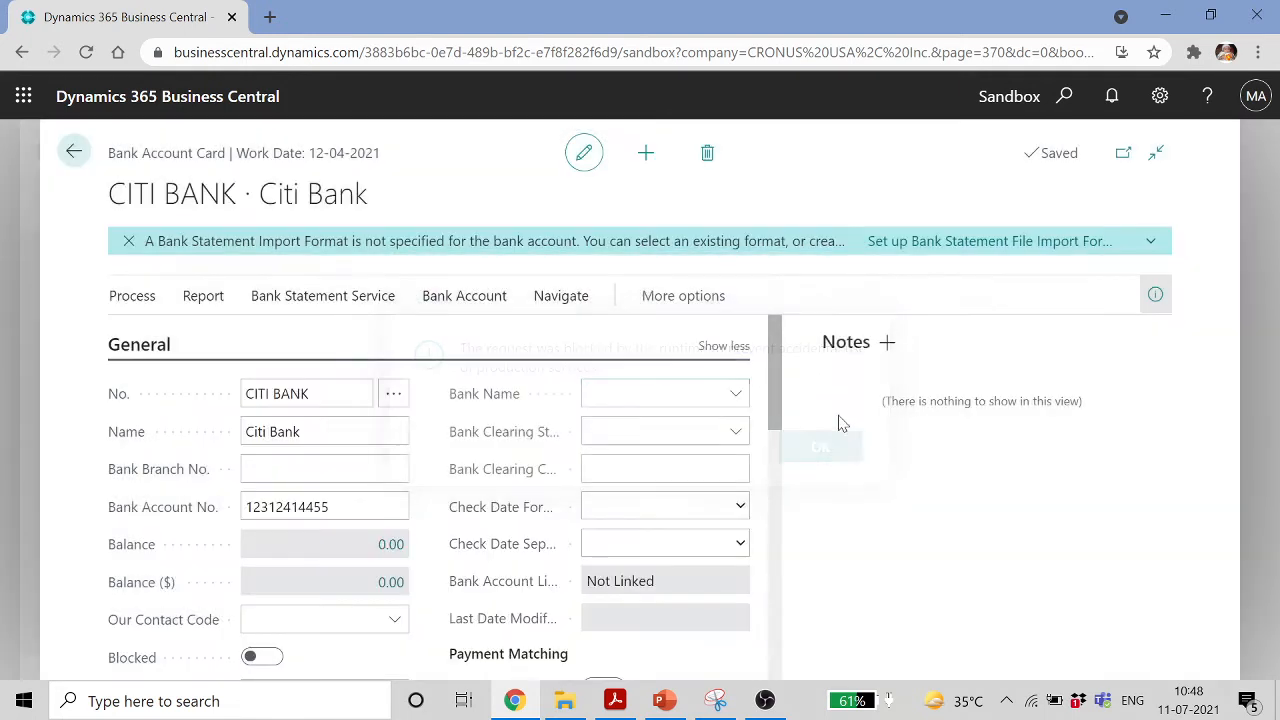
{"action": "scroll", "coordinate": [446, 497], "scroll_direction": "down", "scroll_amount": 3}
{"action": "scroll", "coordinate": [690, 466], "scroll_direction": "down", "scroll_amount": 3}
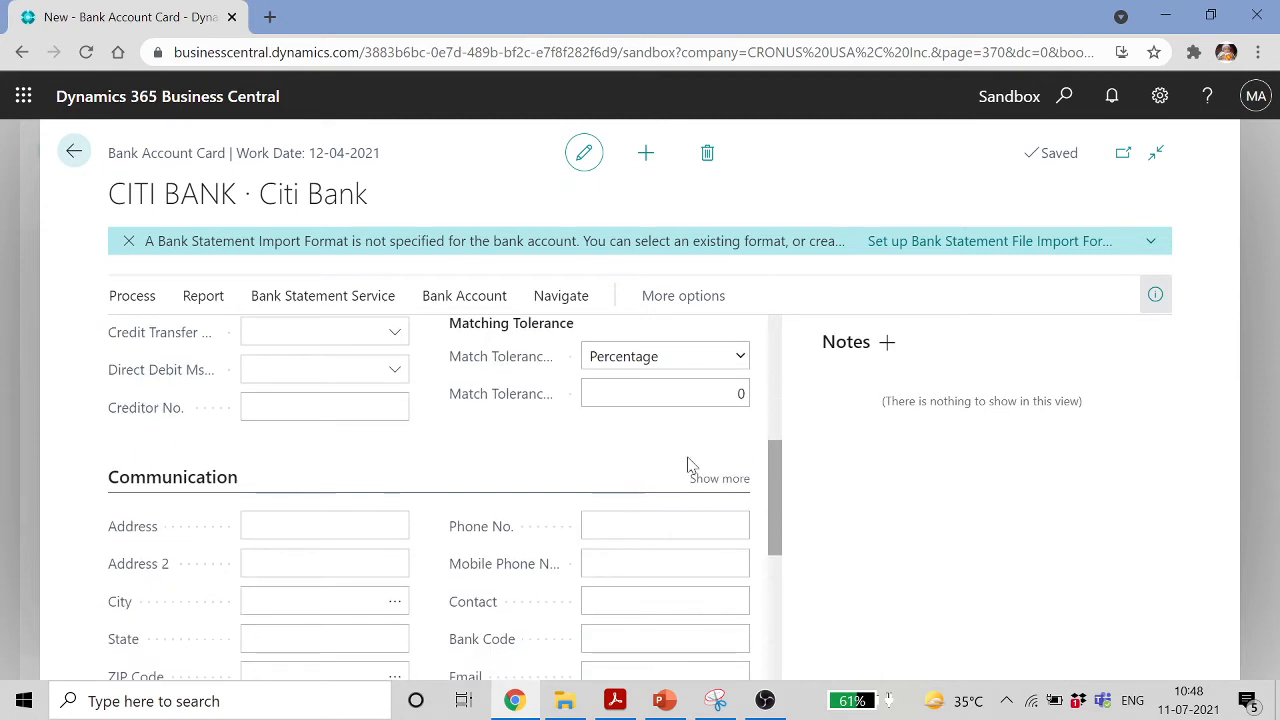
Set the bank's city to Copenhagen with post code DK-2100
{"action": "left_click", "coordinate": [380, 426]}
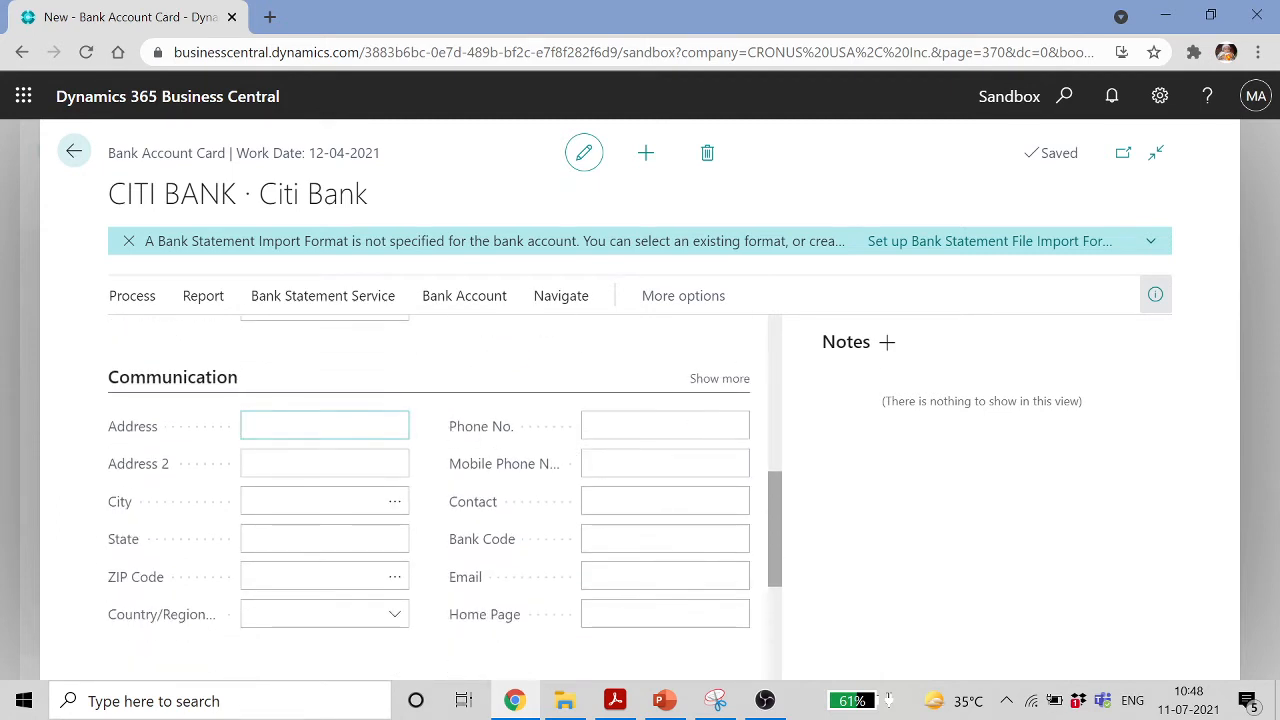
{"action": "left_click", "coordinate": [335, 503]}
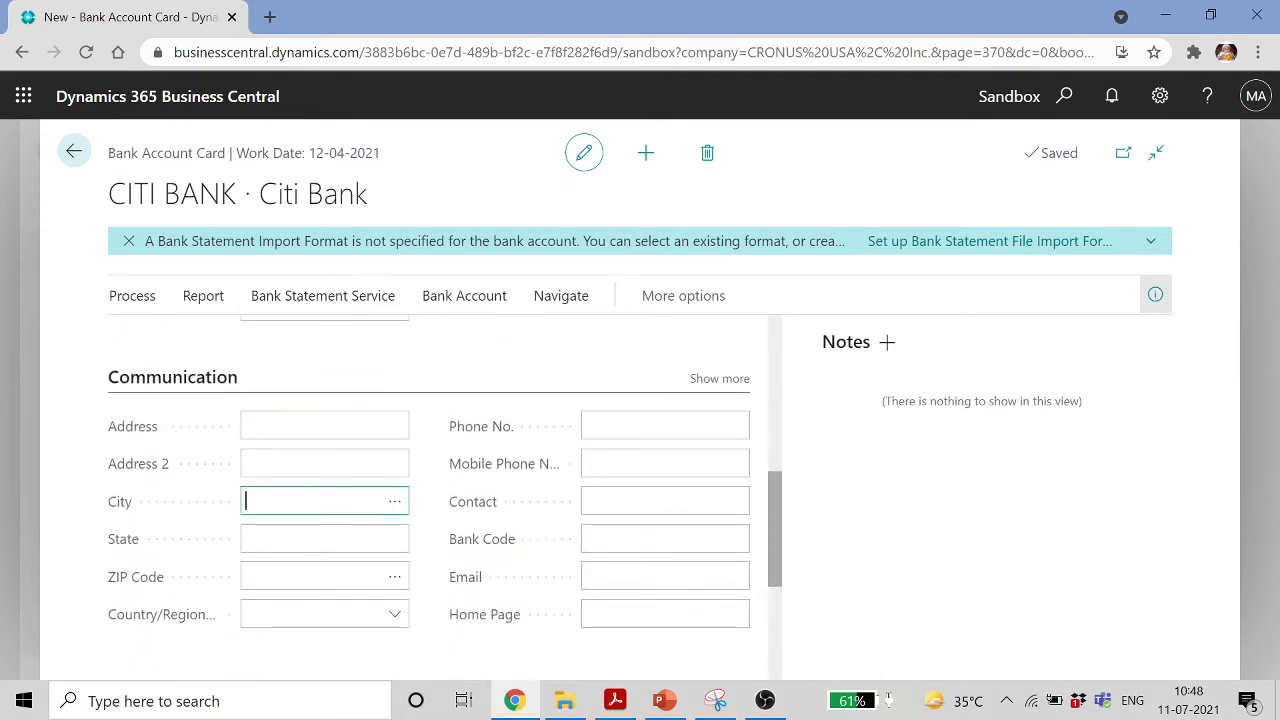
{"action": "left_click", "coordinate": [394, 503]}
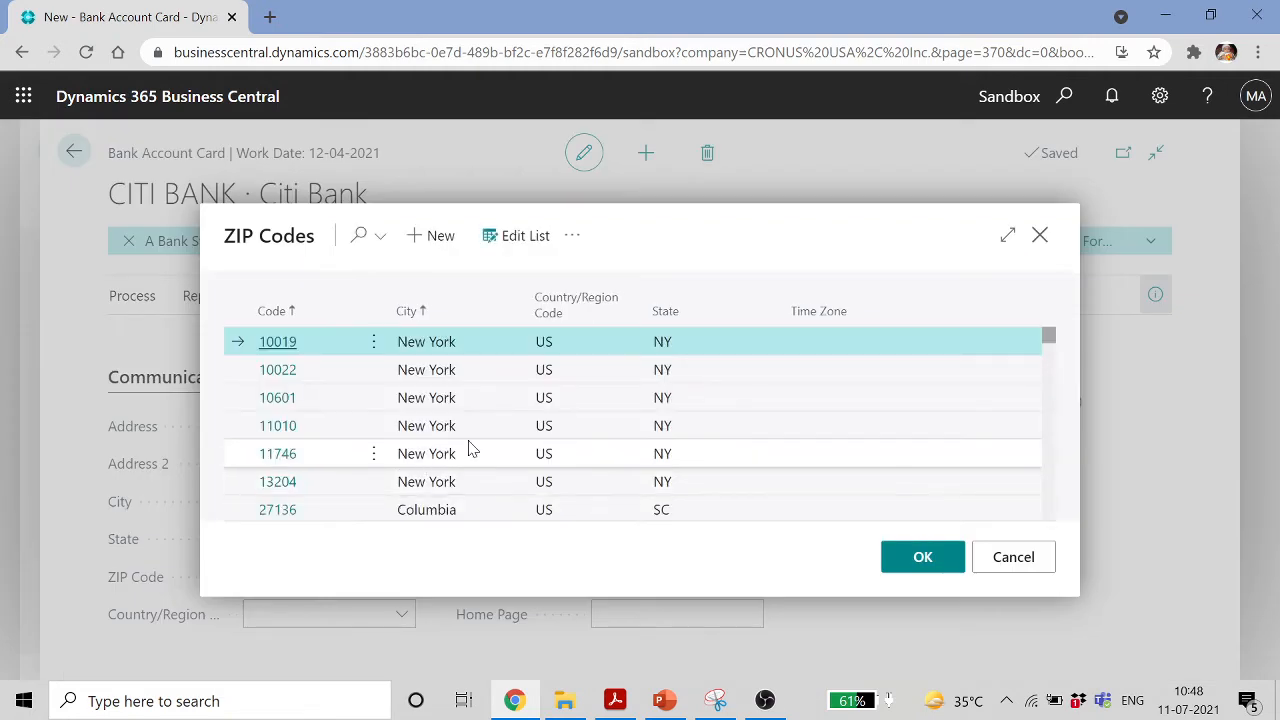
{"action": "scroll", "coordinate": [472, 450], "scroll_direction": "down", "scroll_amount": 10}
{"action": "scroll", "coordinate": [443, 470], "scroll_direction": "down", "scroll_amount": 5}
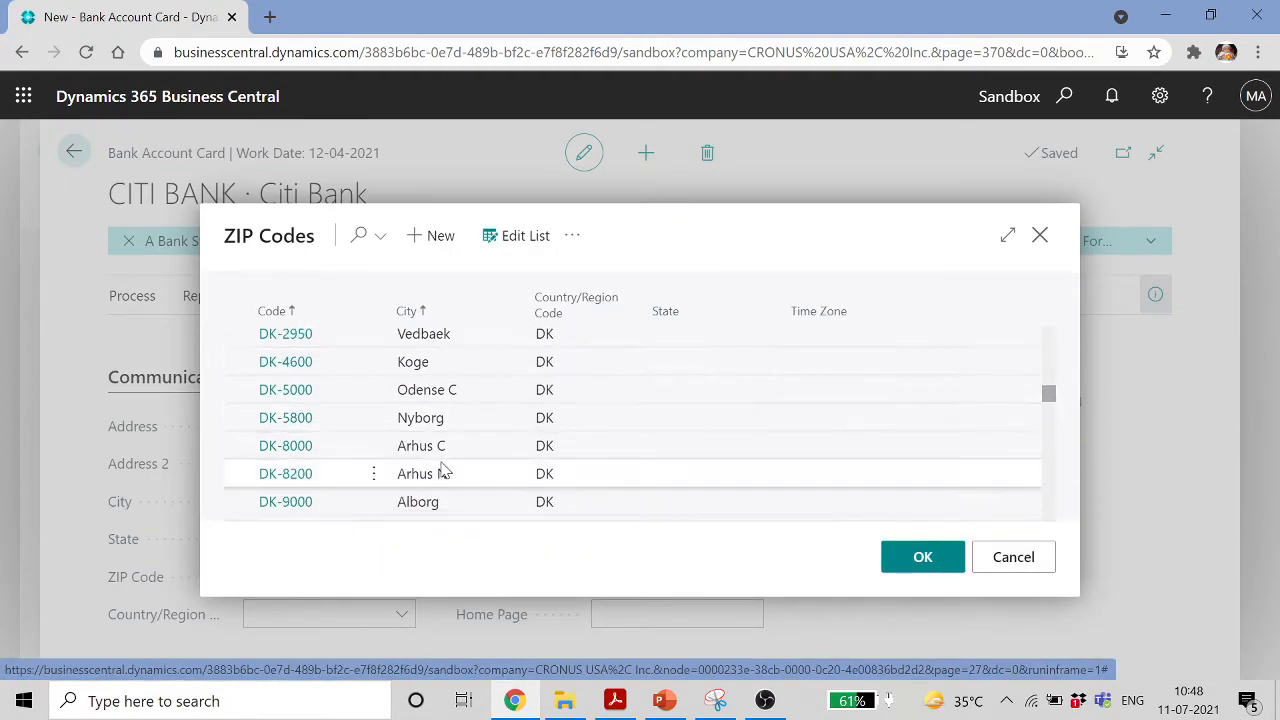
{"action": "scroll", "coordinate": [443, 452], "scroll_direction": "up", "scroll_amount": 3}
{"action": "left_click", "coordinate": [445, 507]}
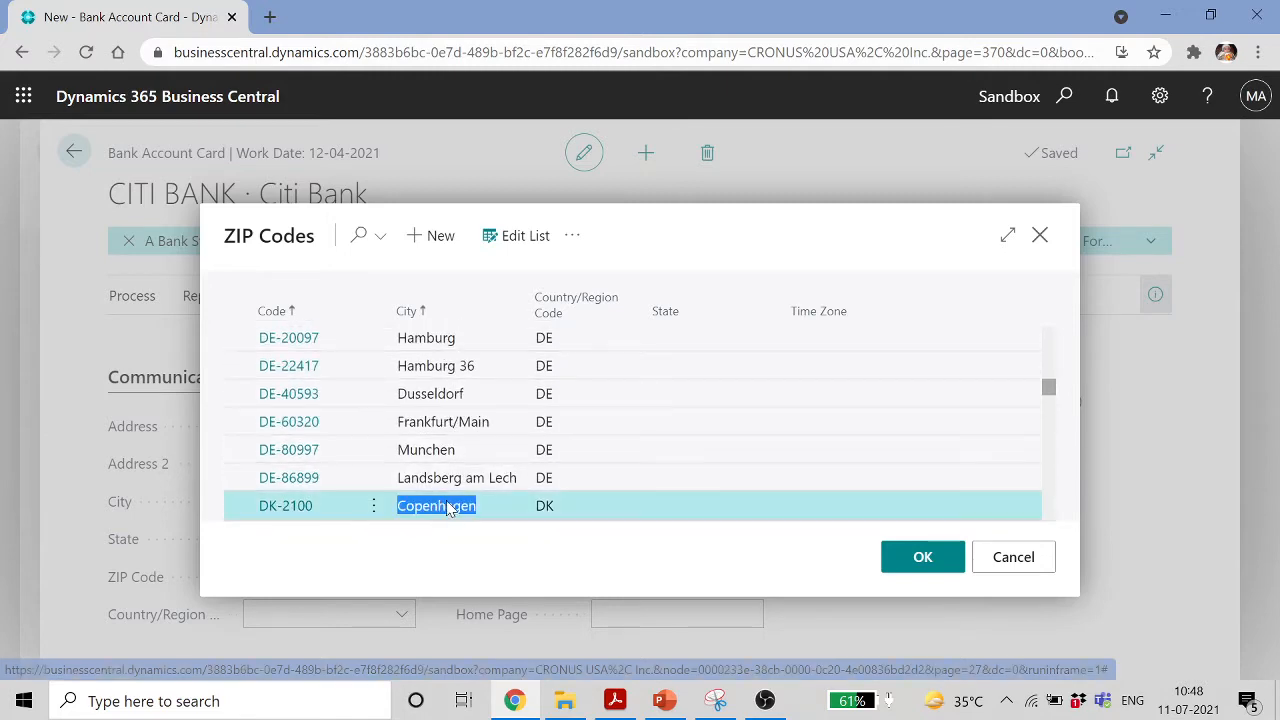
{"action": "left_click", "coordinate": [880, 557]}
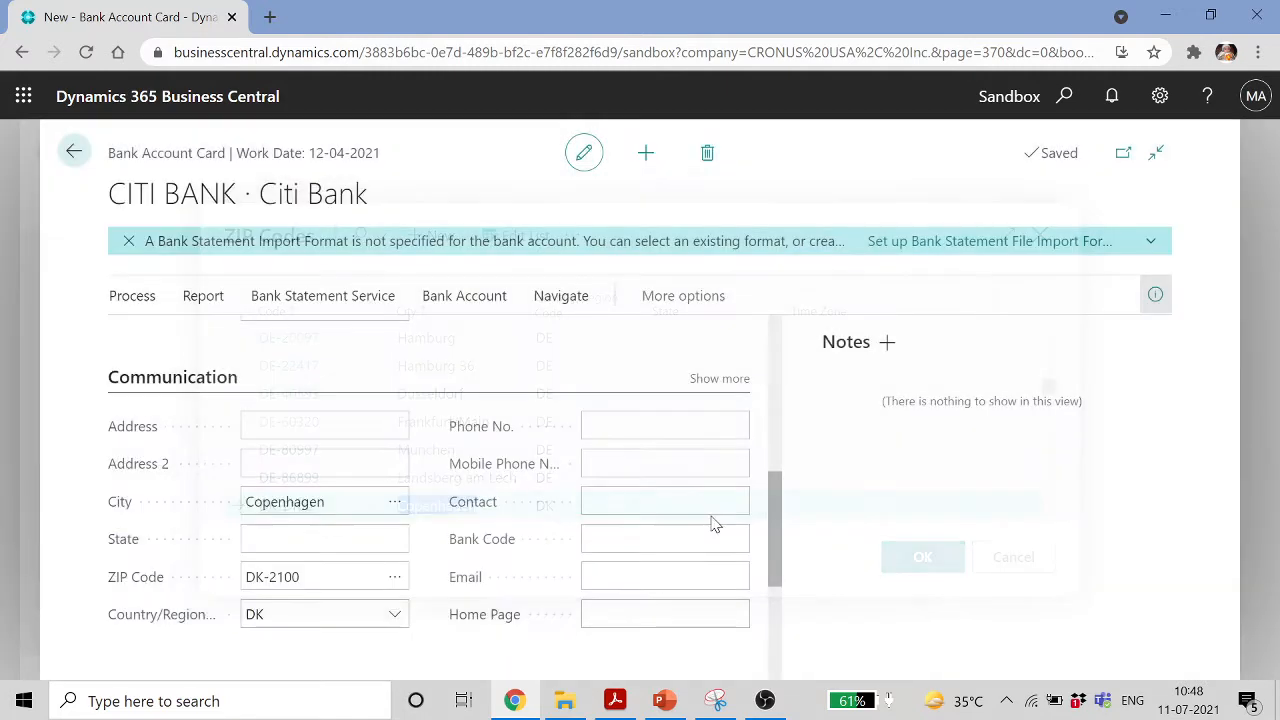
Enter last check number 10, dismiss the import-format notice, and return to Bank Accounts
{"action": "scroll", "coordinate": [725, 529], "scroll_direction": "down", "scroll_amount": 3}
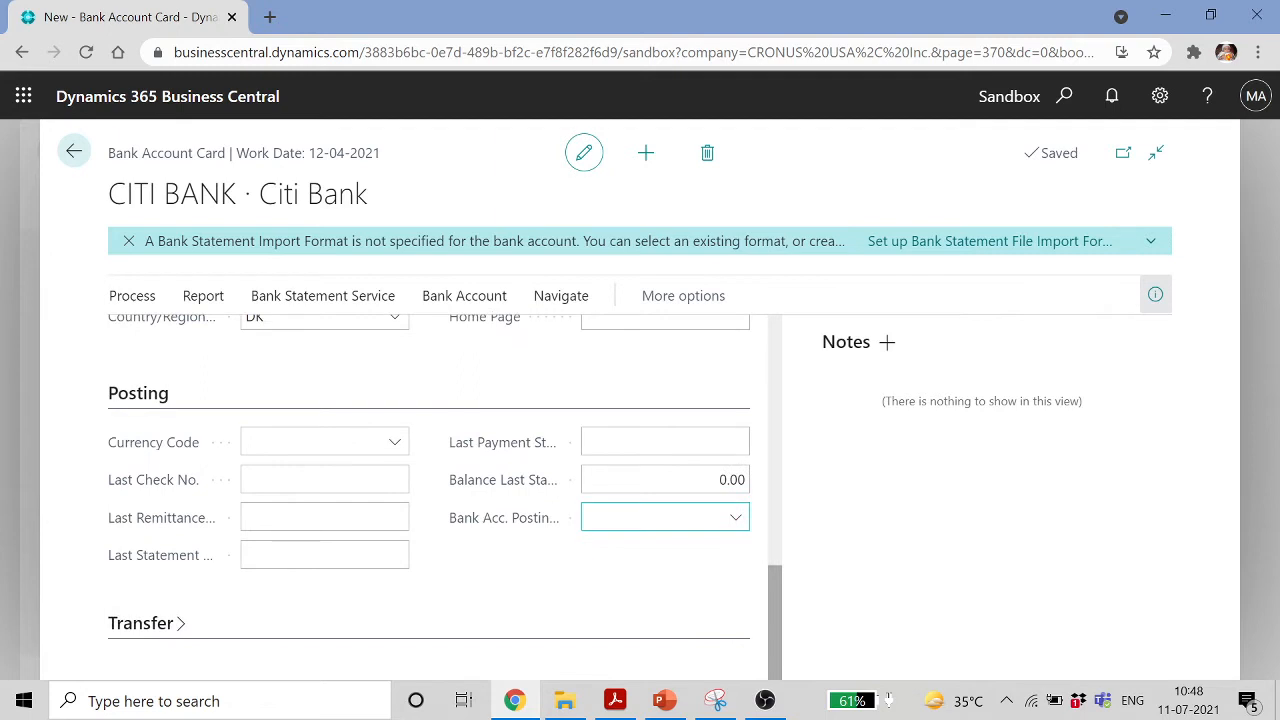
{"action": "left_click", "coordinate": [178, 626]}
{"action": "left_click", "coordinate": [300, 480]}
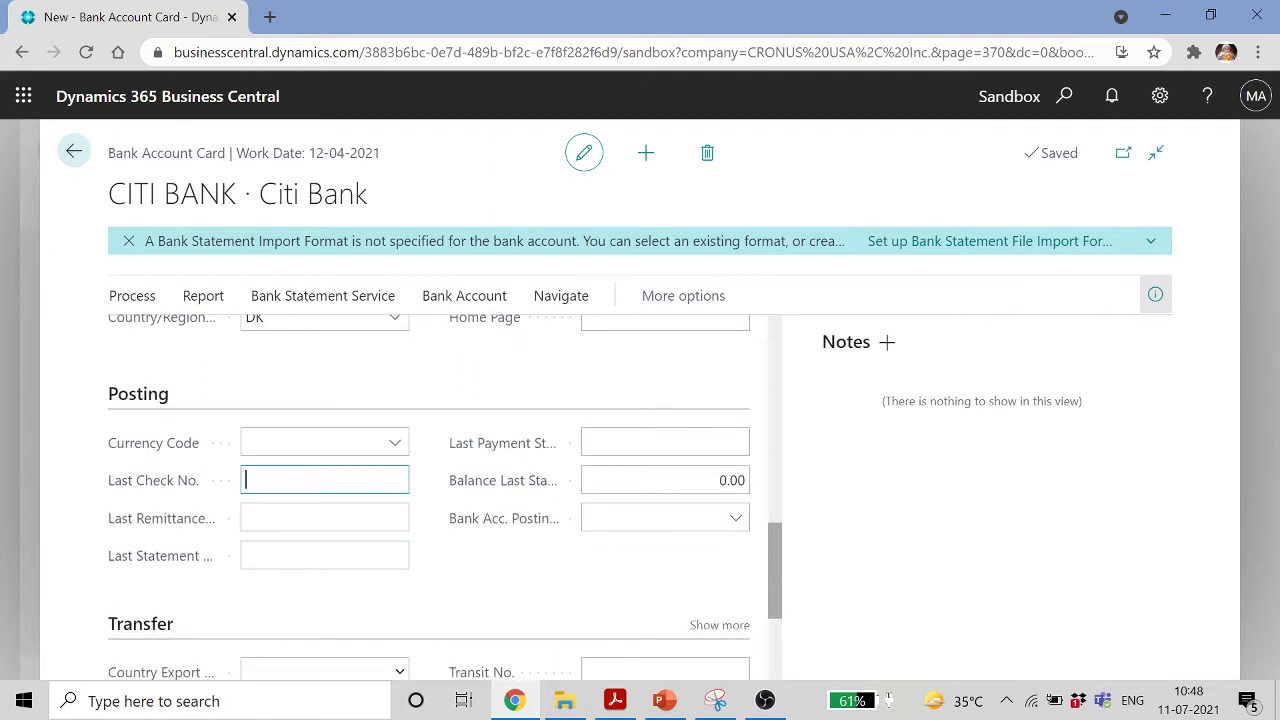
{"action": "type", "text": "1000"}
{"action": "key", "text": "Tab"}
{"action": "scroll", "coordinate": [291, 488], "scroll_direction": "down", "scroll_amount": 3}
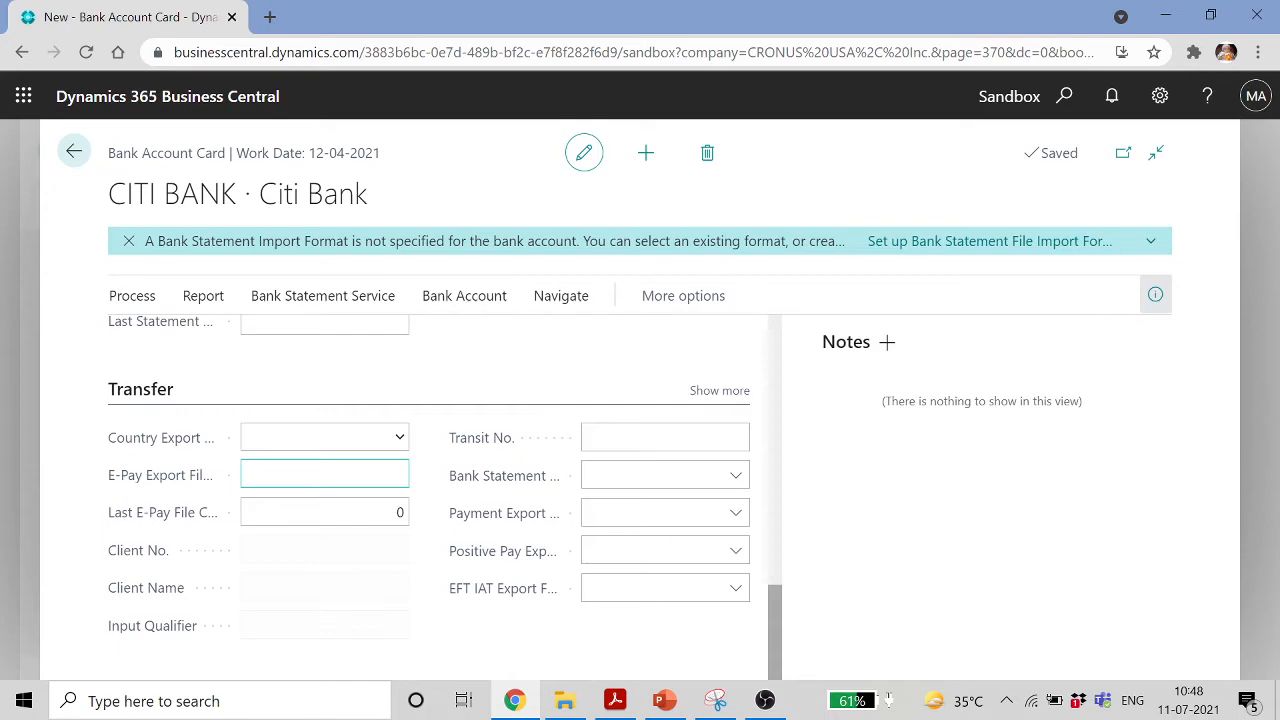
{"action": "scroll", "coordinate": [289, 486], "scroll_direction": "up", "scroll_amount": 6}
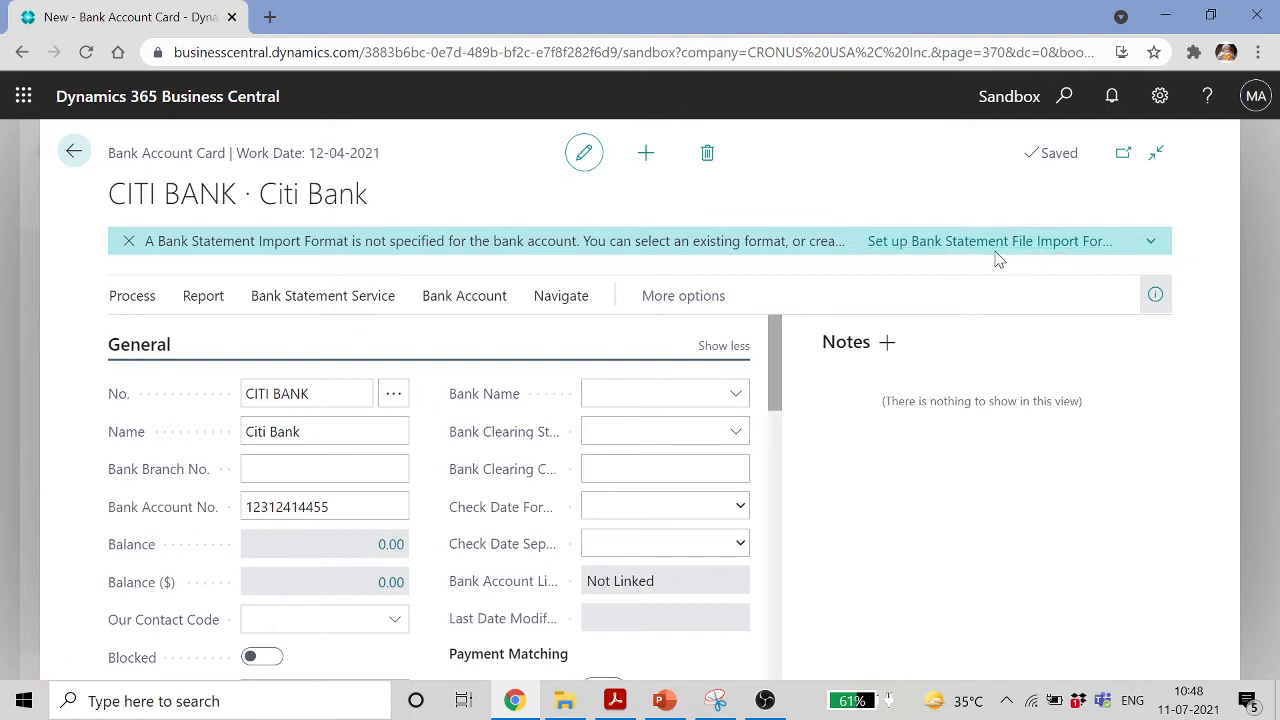
{"action": "left_click", "coordinate": [129, 241]}
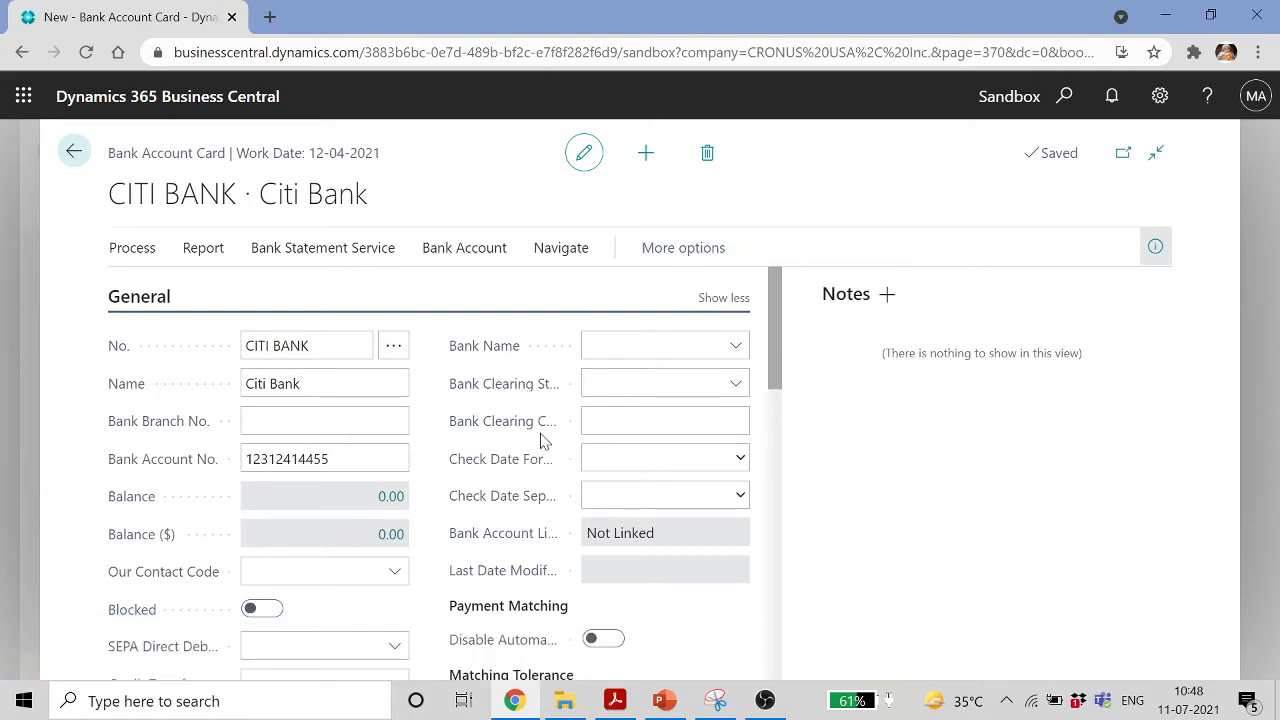
{"action": "left_click", "coordinate": [78, 153]}
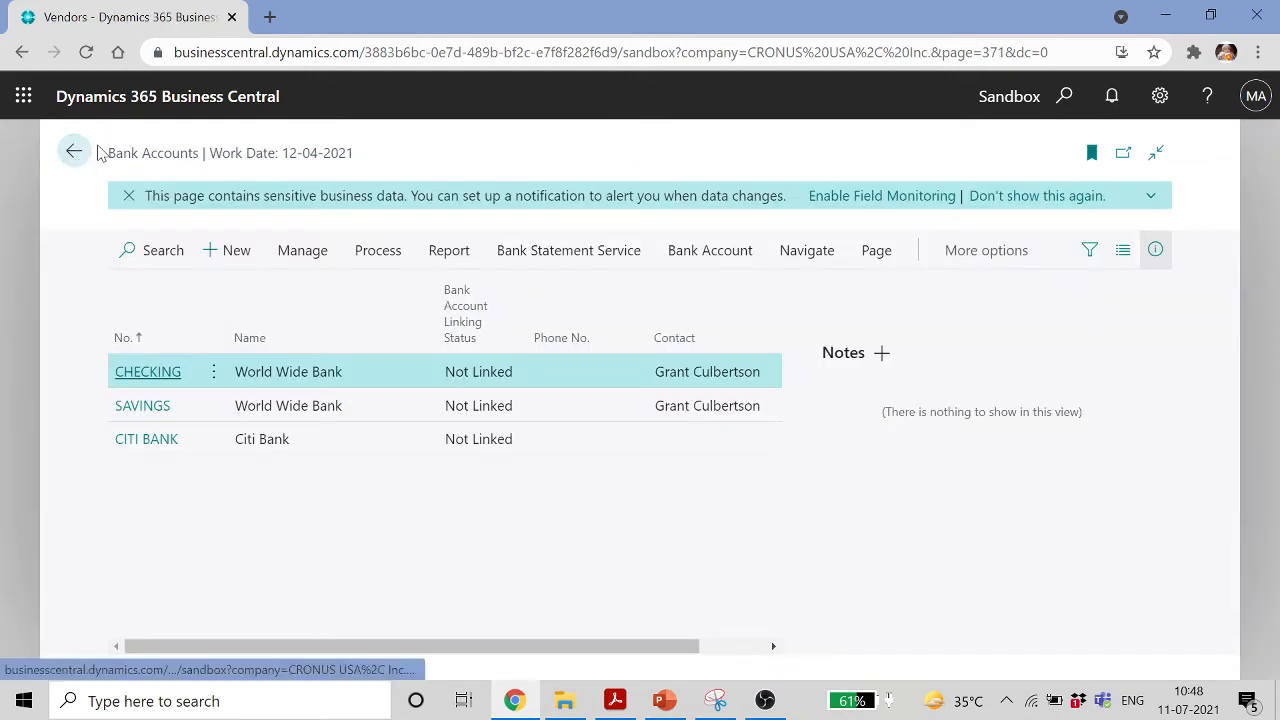
Search 'vend' in Tell Me and create a vendor from the Cash-Payment Vendor (Cash) template
{"action": "left_click", "coordinate": [72, 150]}
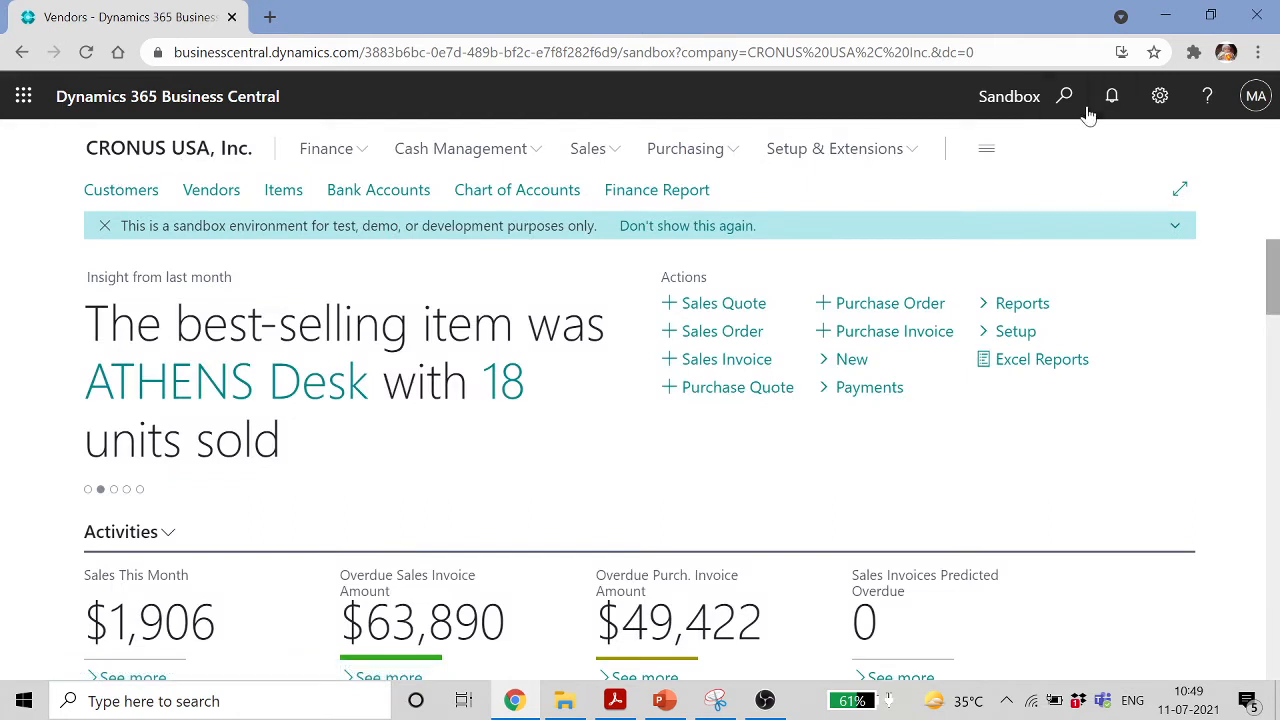
{"action": "left_click", "coordinate": [1065, 97]}
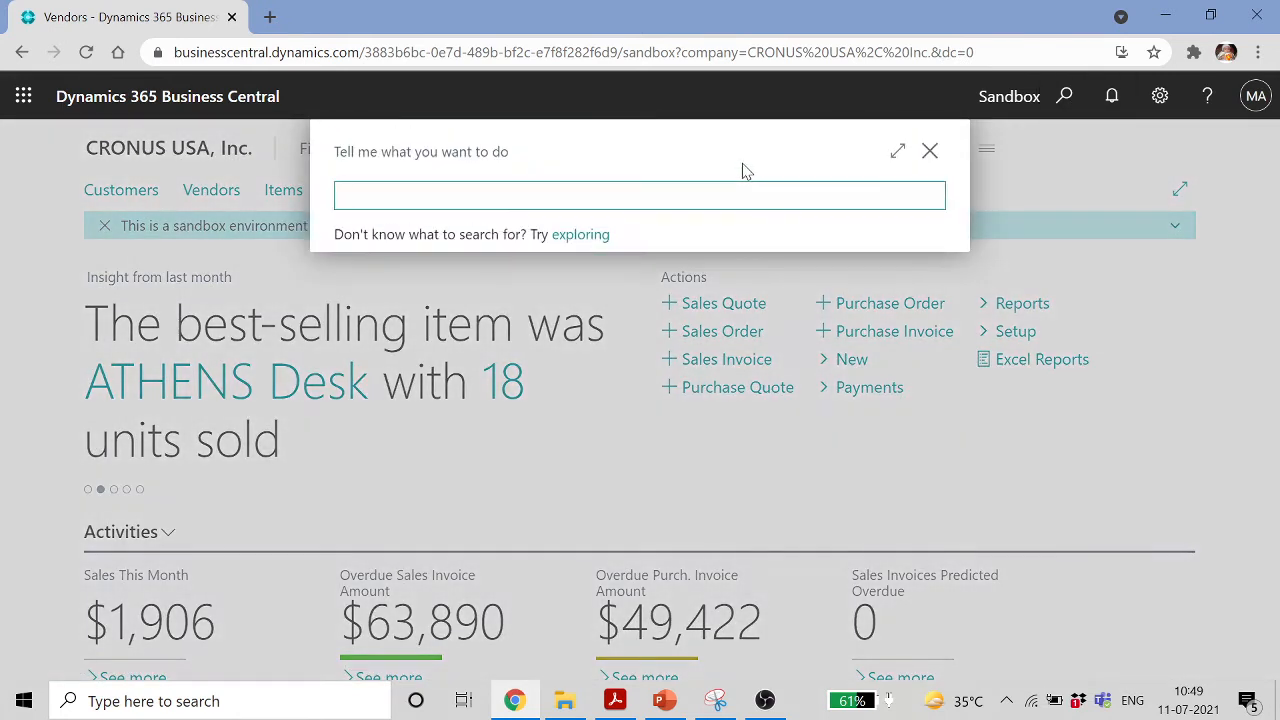
{"action": "type", "text": "vendor"}
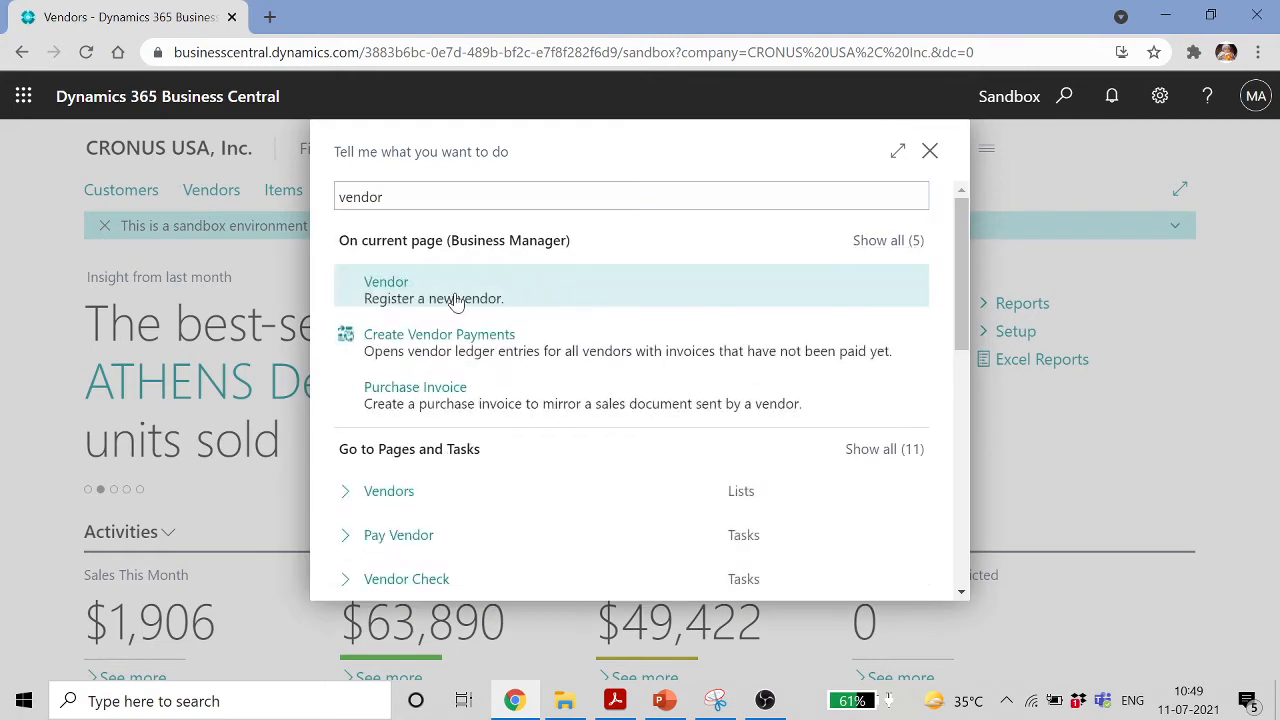
{"action": "scroll", "coordinate": [674, 262], "scroll_direction": "down", "scroll_amount": 3}
{"action": "left_click", "coordinate": [674, 262]}
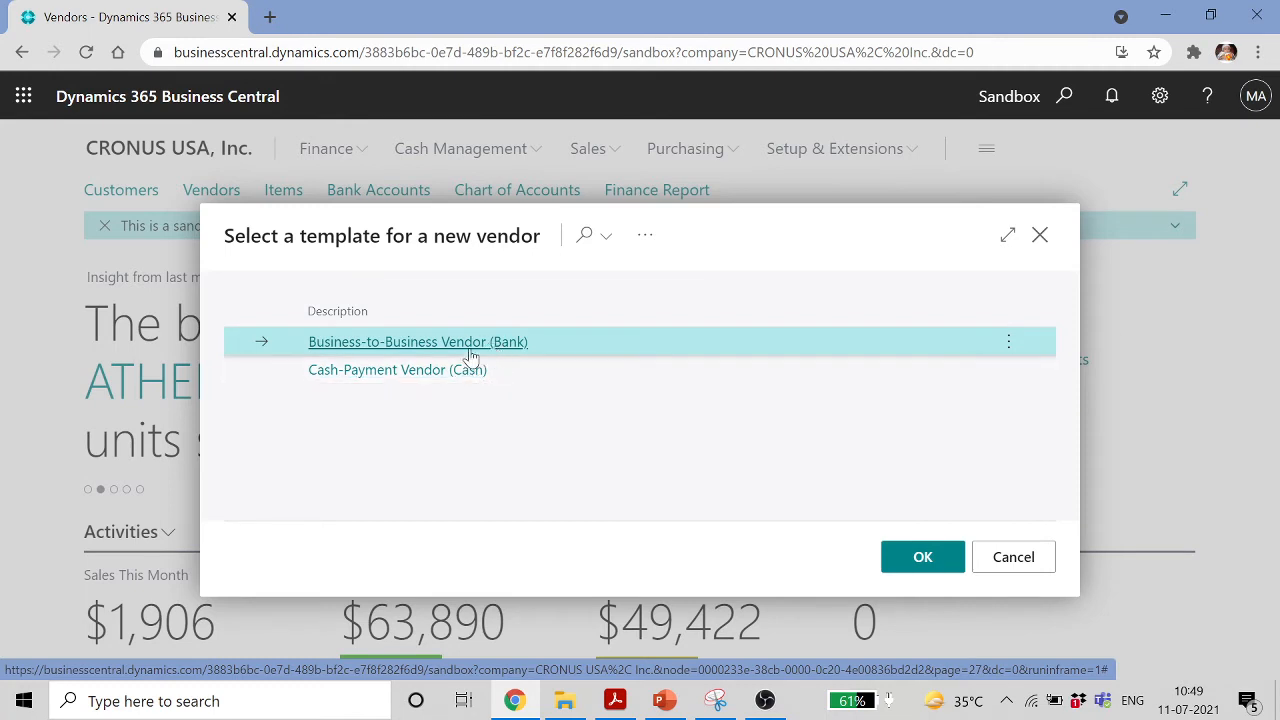
{"action": "left_click", "coordinate": [447, 371]}
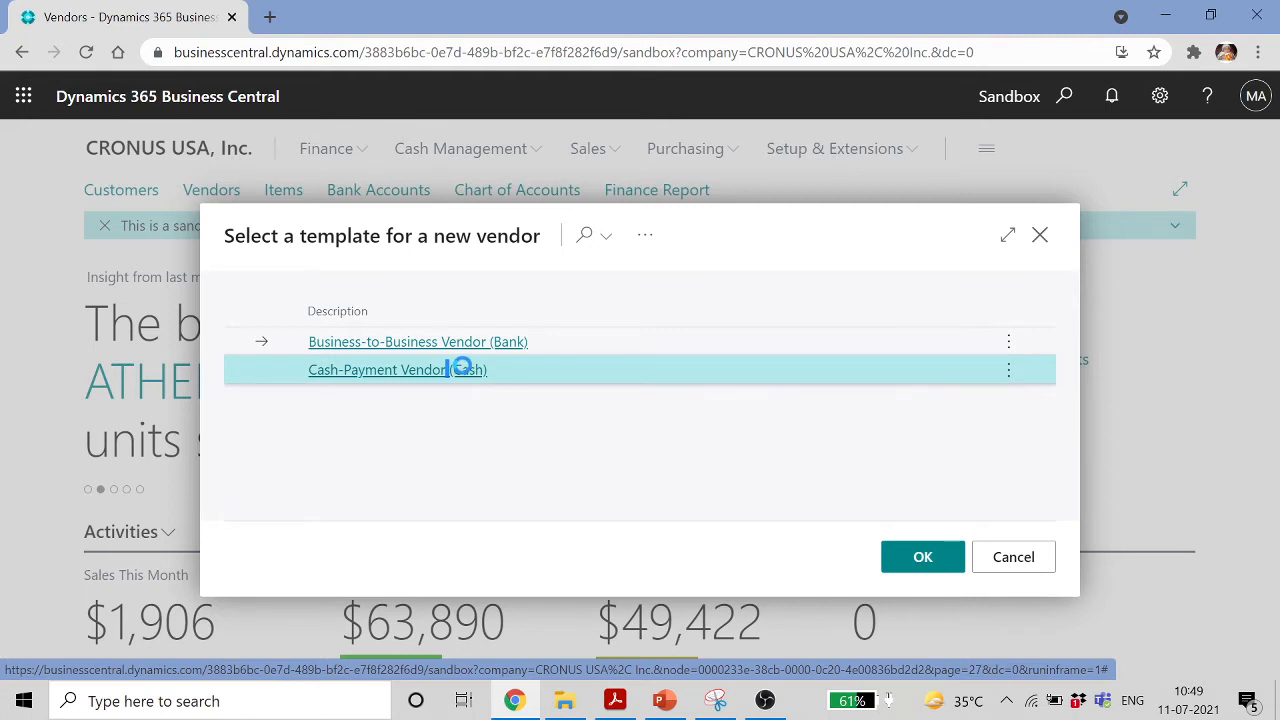
{"action": "left_click", "coordinate": [462, 369]}
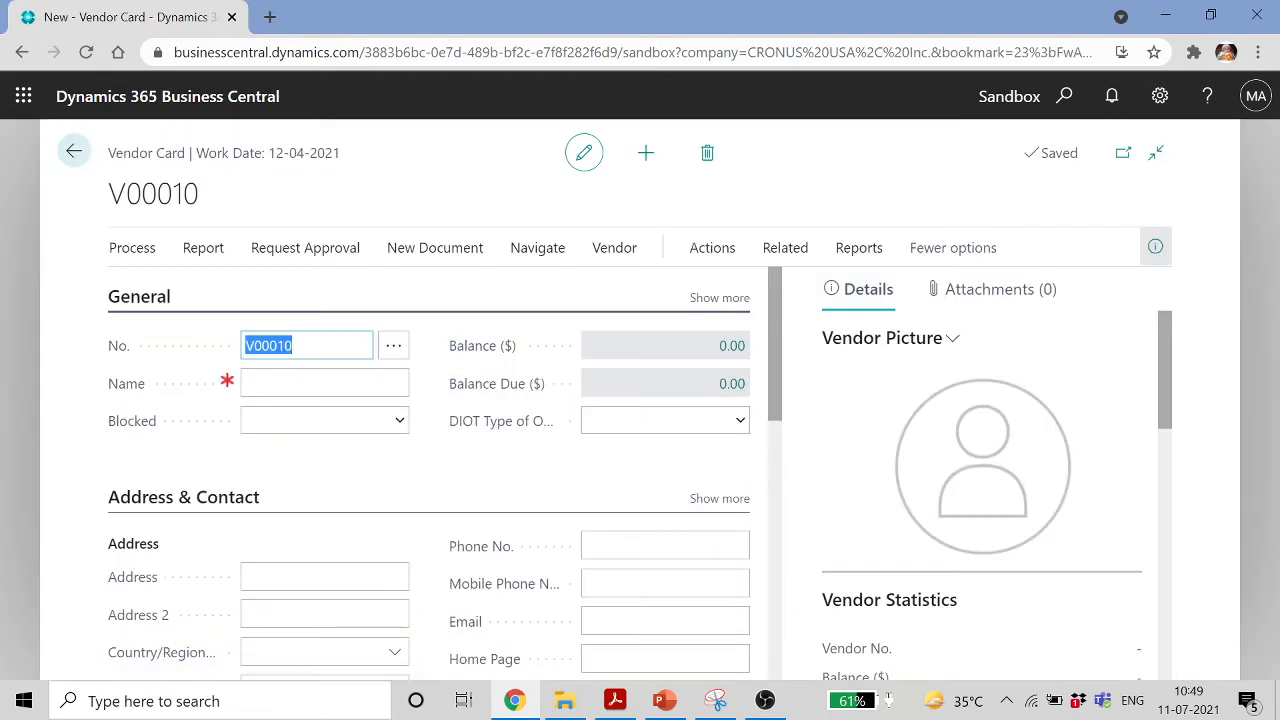
Check vendor V00010's payment terms and change its payment Priority to 1
{"action": "key", "text": "Tab"}
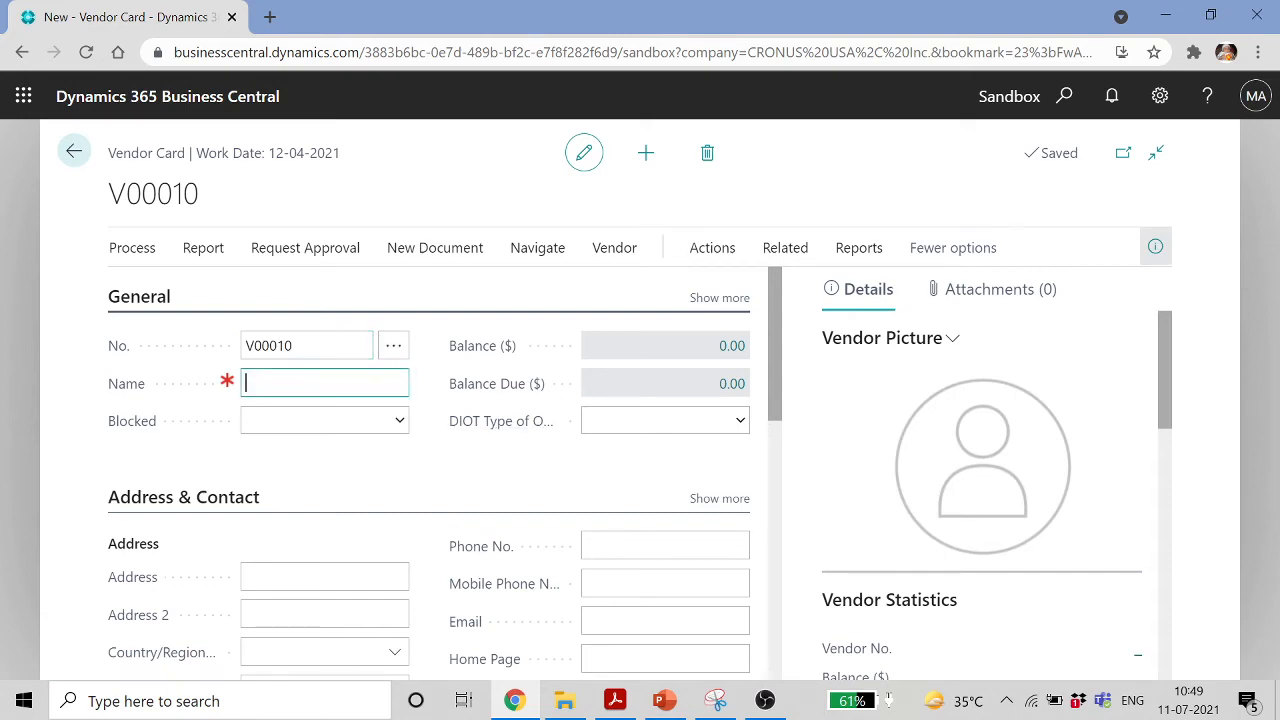
{"action": "scroll", "coordinate": [631, 420], "scroll_direction": "down", "scroll_amount": 8}
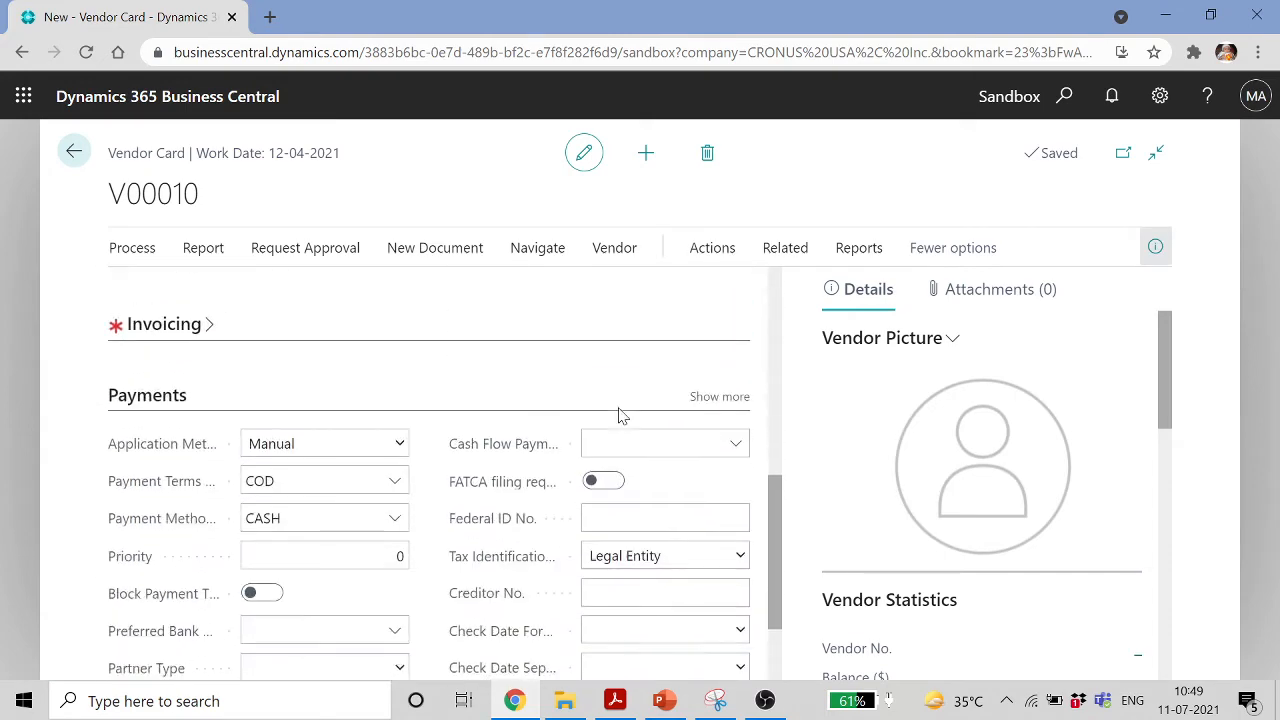
{"action": "scroll", "coordinate": [612, 415], "scroll_direction": "up", "scroll_amount": 10}
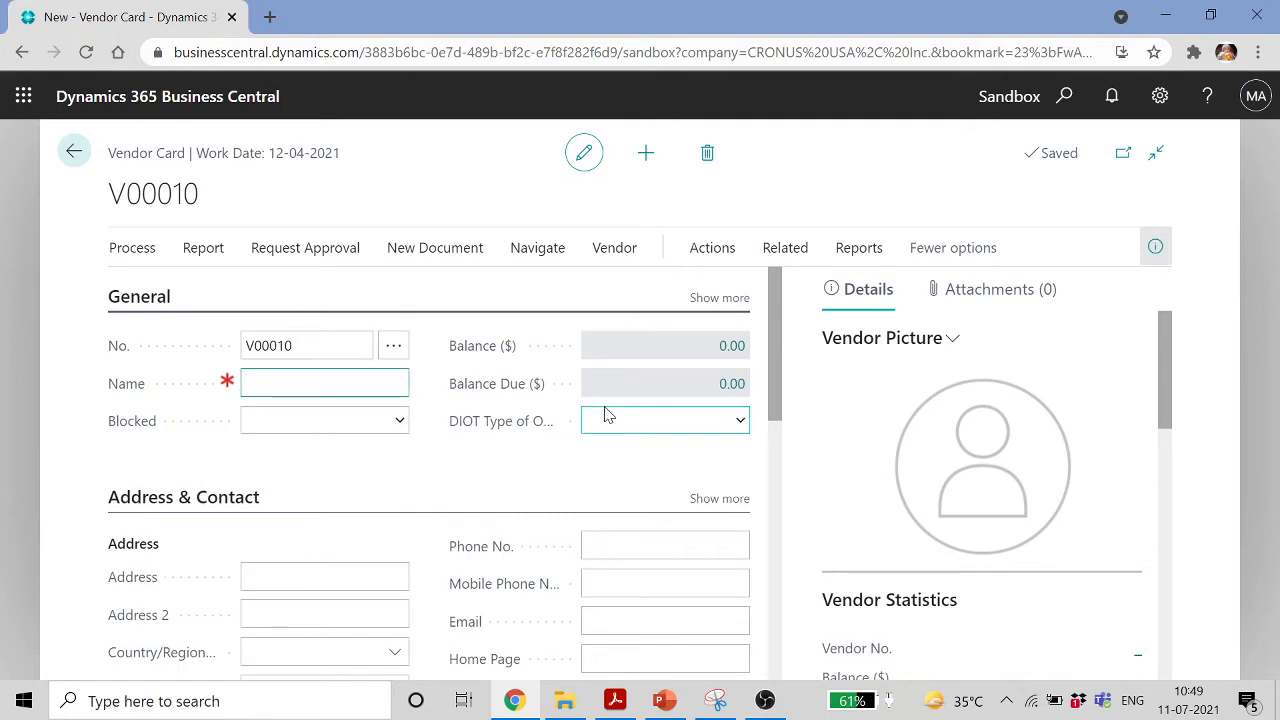
{"action": "scroll", "coordinate": [607, 415], "scroll_direction": "down", "scroll_amount": 10}
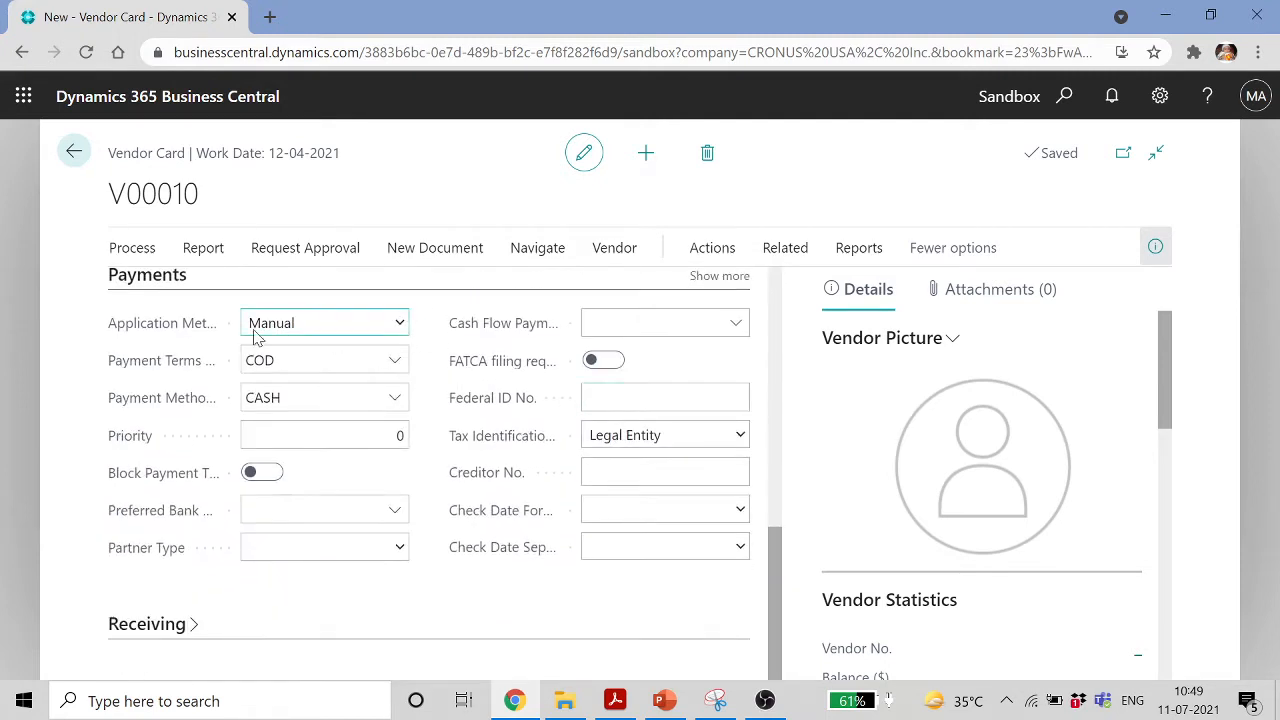
{"action": "left_click", "coordinate": [255, 365]}
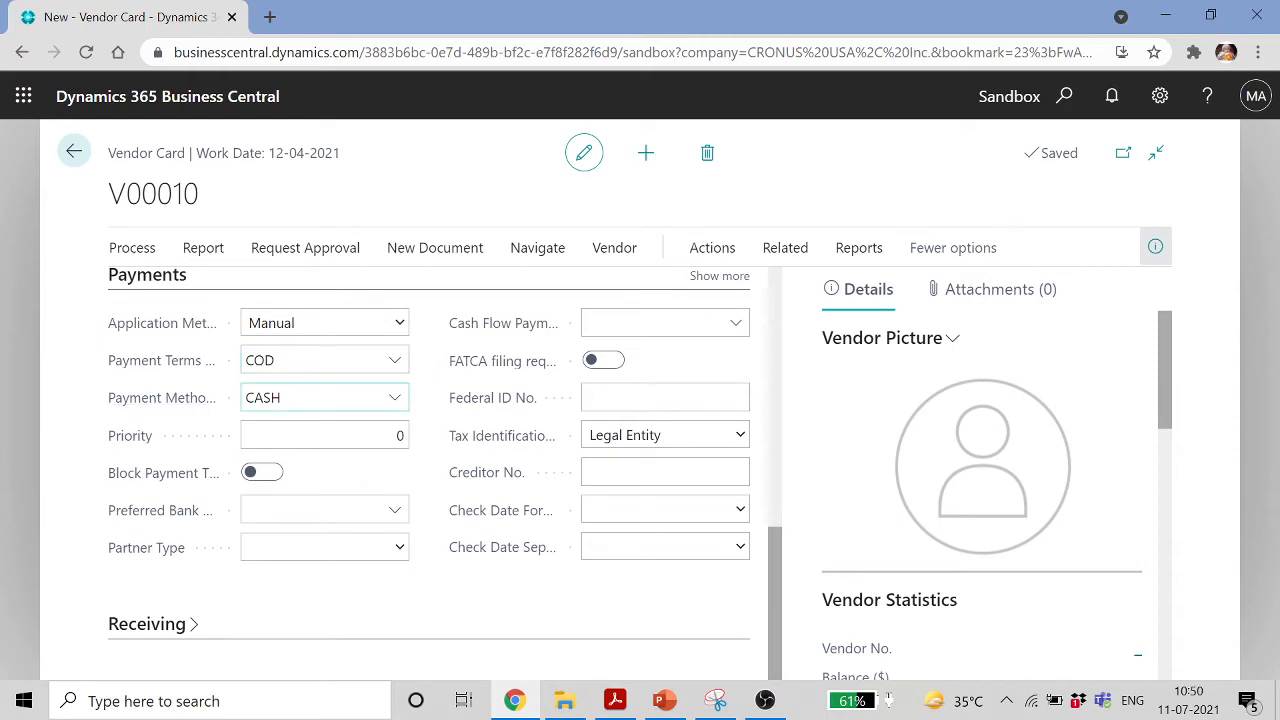
{"action": "left_click", "coordinate": [330, 435]}
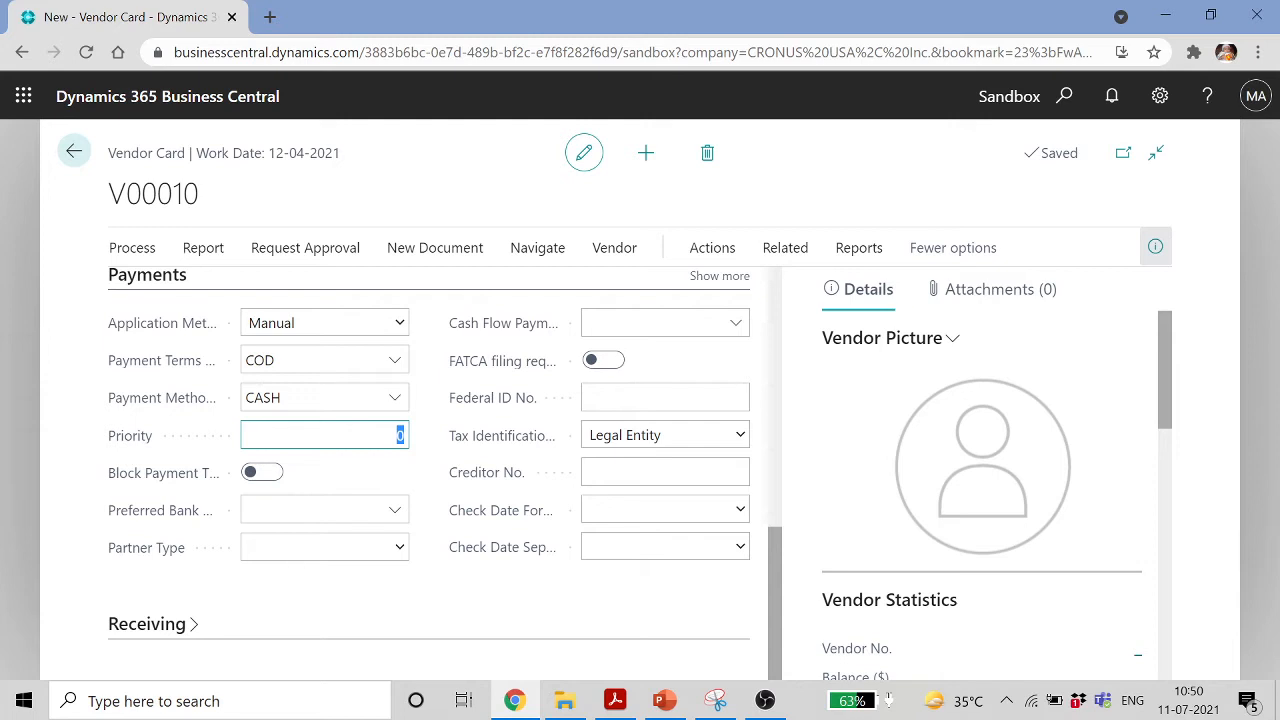
{"action": "type", "text": "1"}
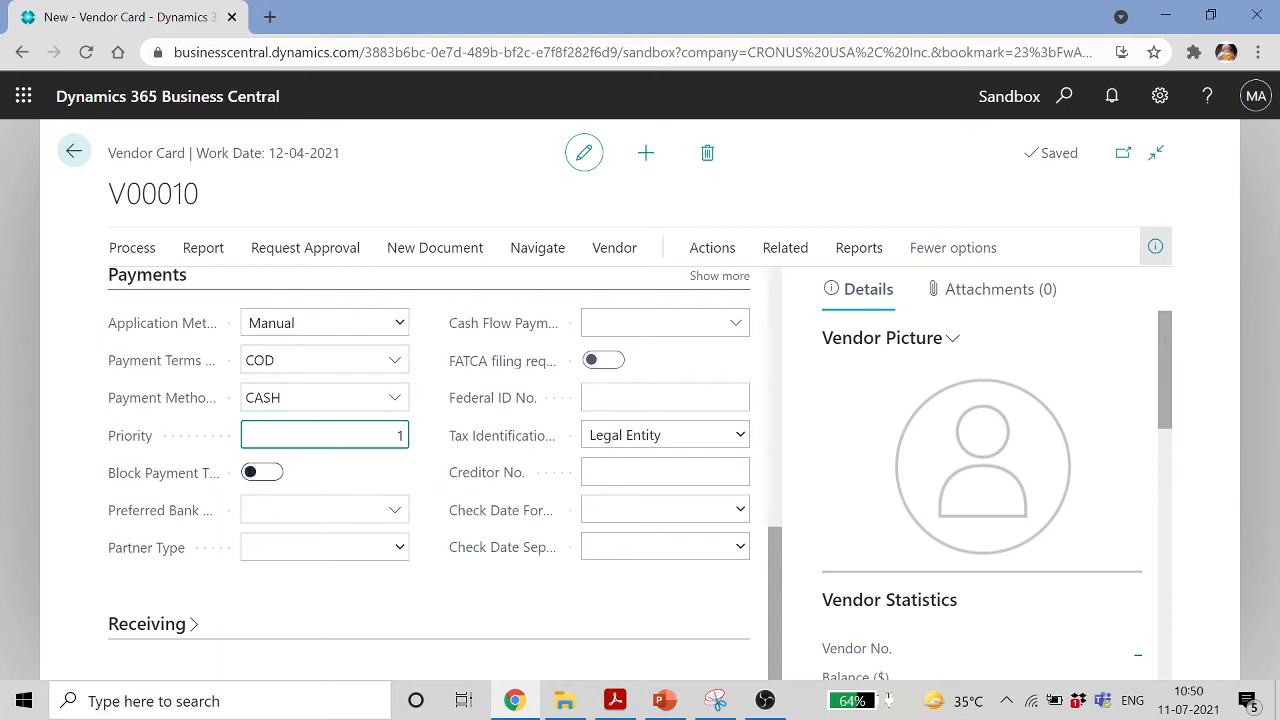
{"action": "key", "text": "Tab"}
{"action": "scroll", "coordinate": [312, 520], "scroll_direction": "up", "scroll_amount": 10}
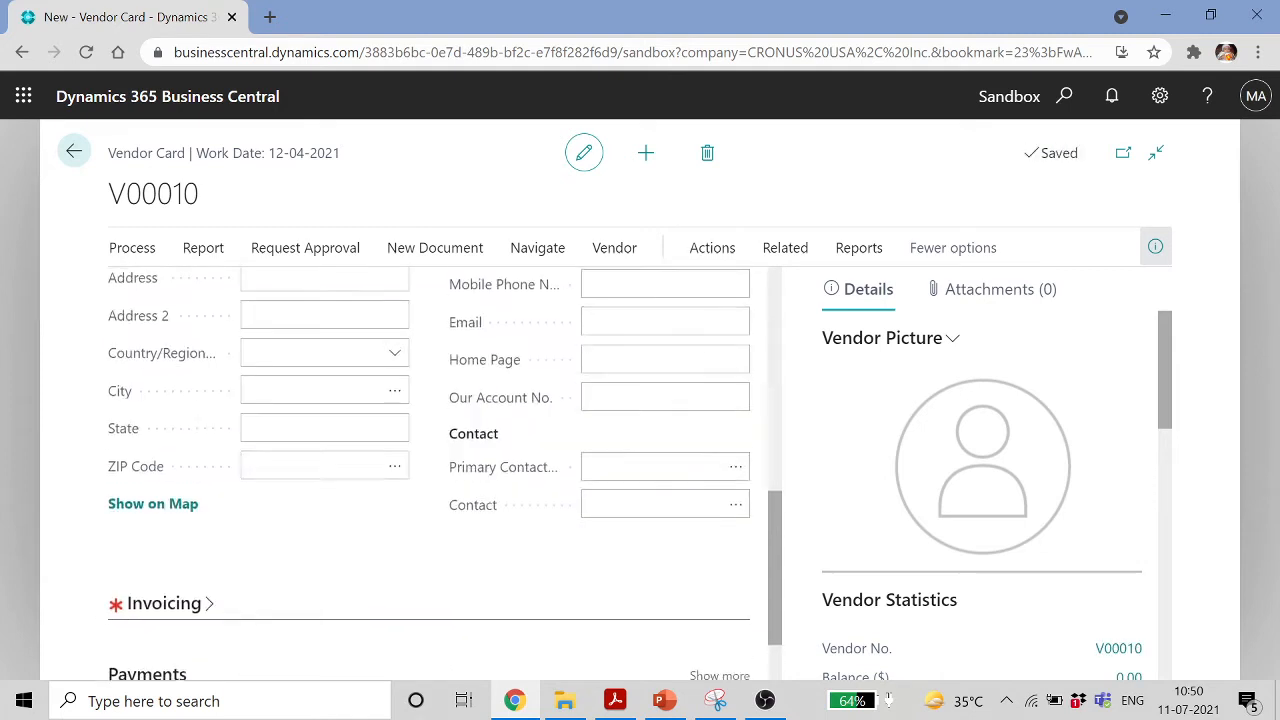
{"action": "left_click", "coordinate": [305, 383]}
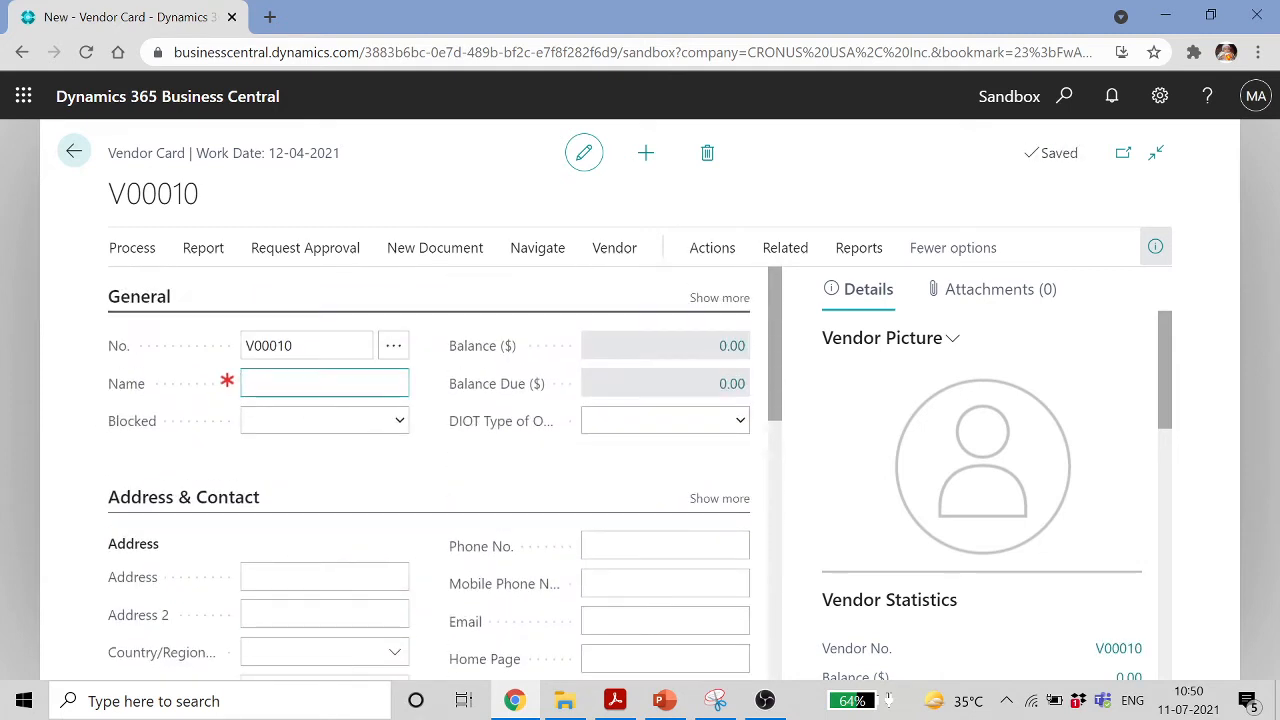
Name the vendor Test Vendor
{"action": "key", "text": "Caps_Lock"}
{"action": "type", "text": "T"}
{"action": "key", "text": "Caps_Lock"}
{"action": "type", "text": "est Vendor"}
{"action": "key", "text": "Tab"}
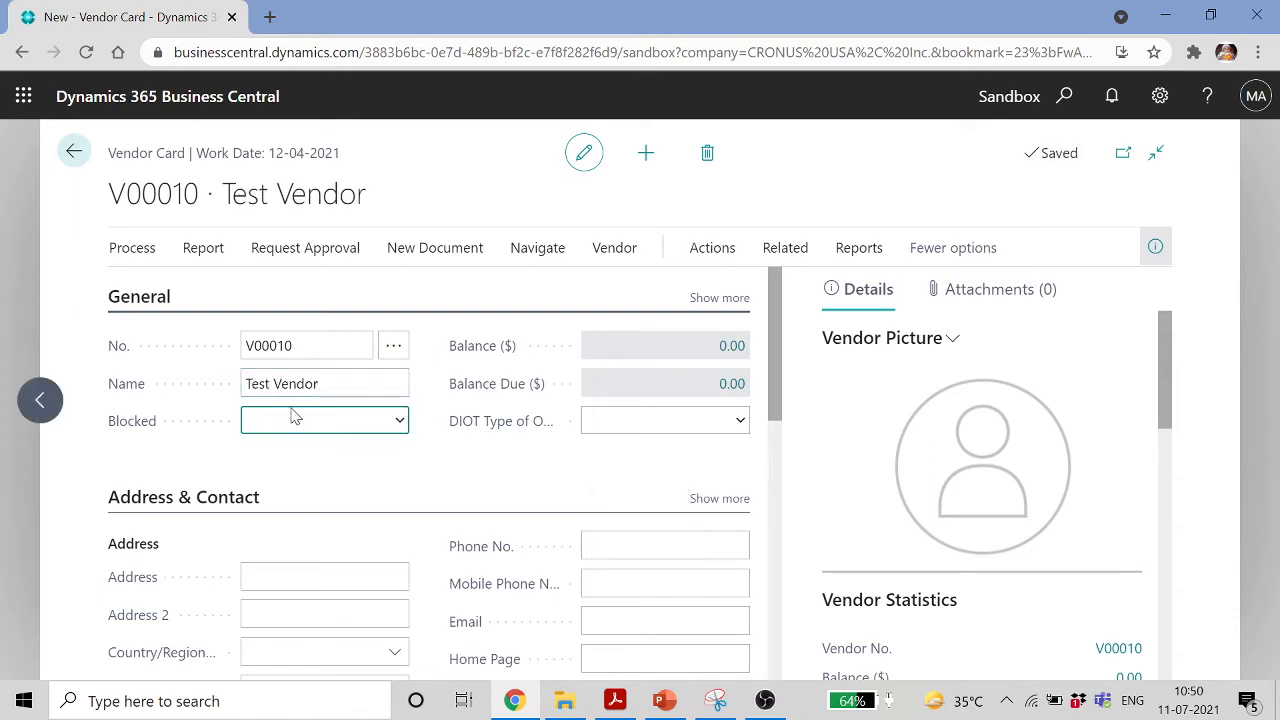
Show the remaining General fields and leave the vendor's Blocked setting blank
{"action": "left_click", "coordinate": [733, 298]}
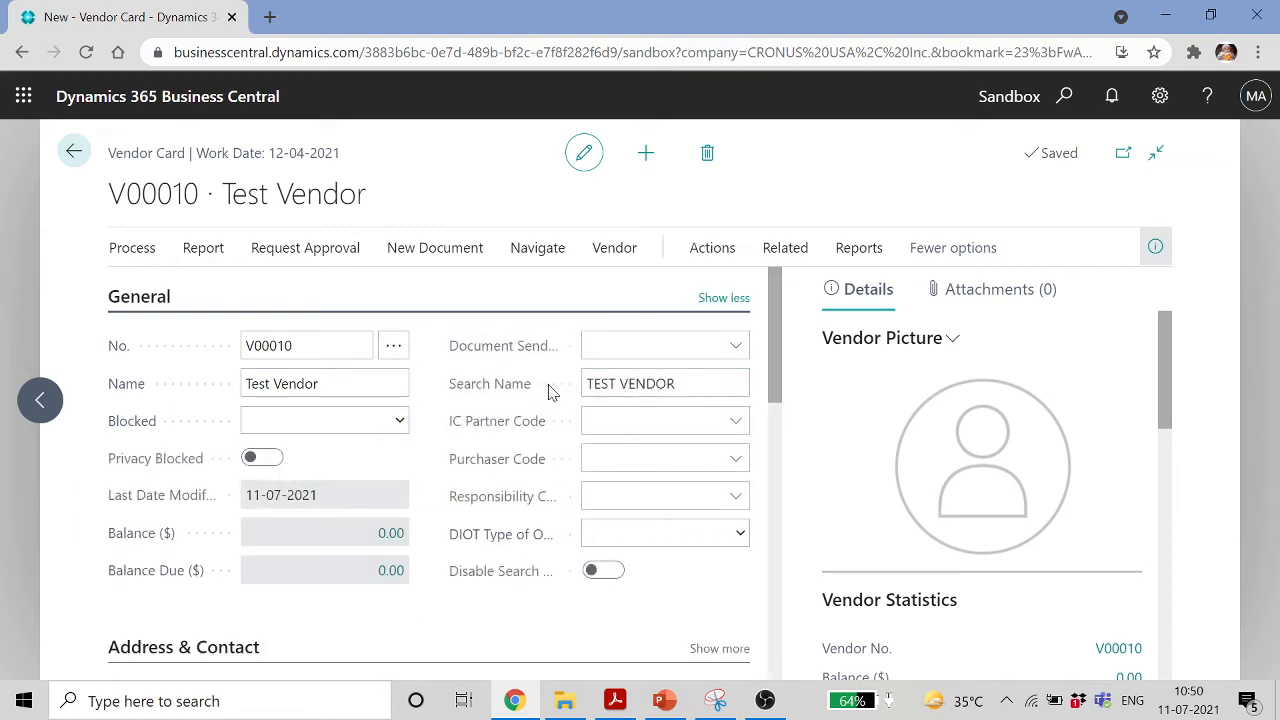
{"action": "left_click", "coordinate": [336, 428]}
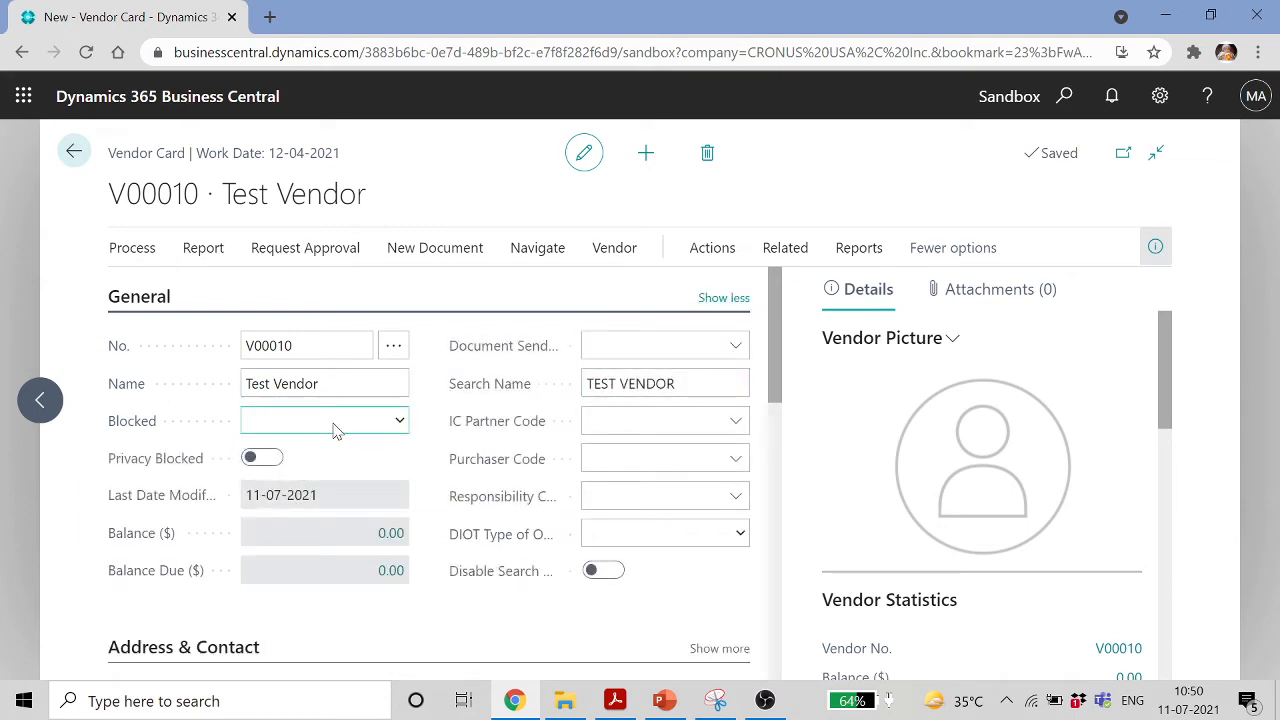
{"action": "left_click", "coordinate": [401, 422]}
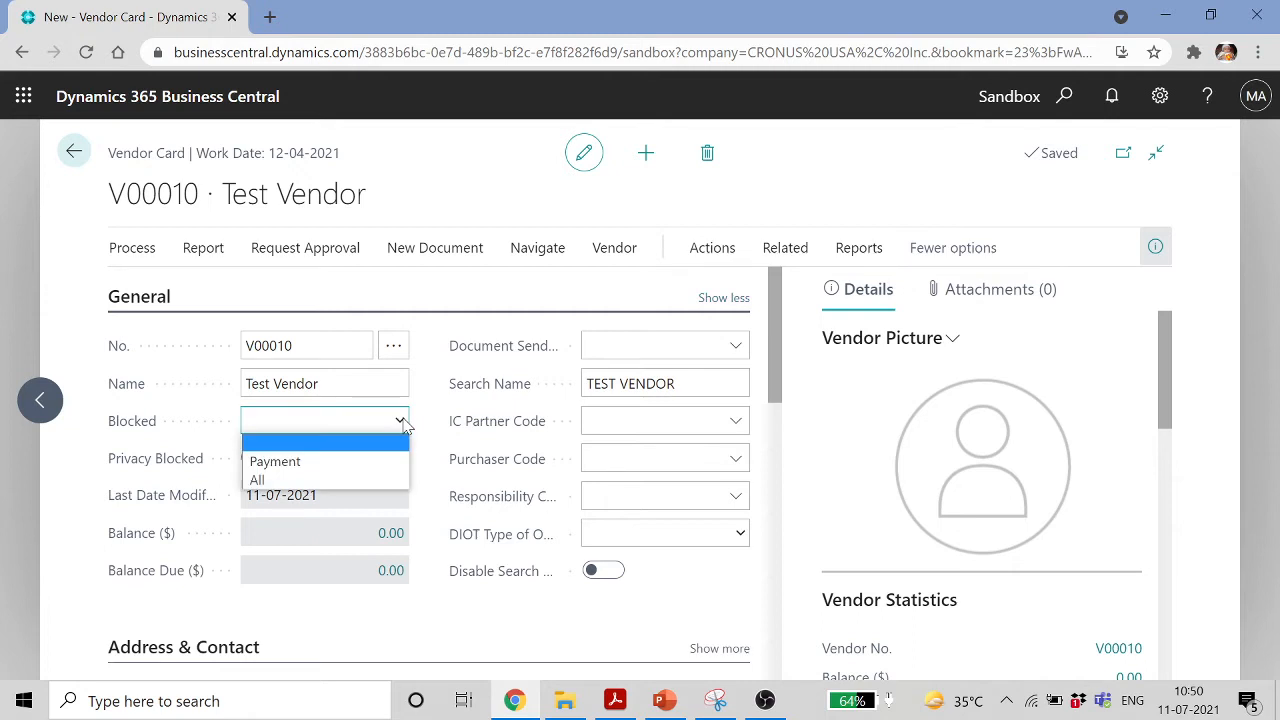
{"action": "left_click", "coordinate": [401, 422]}
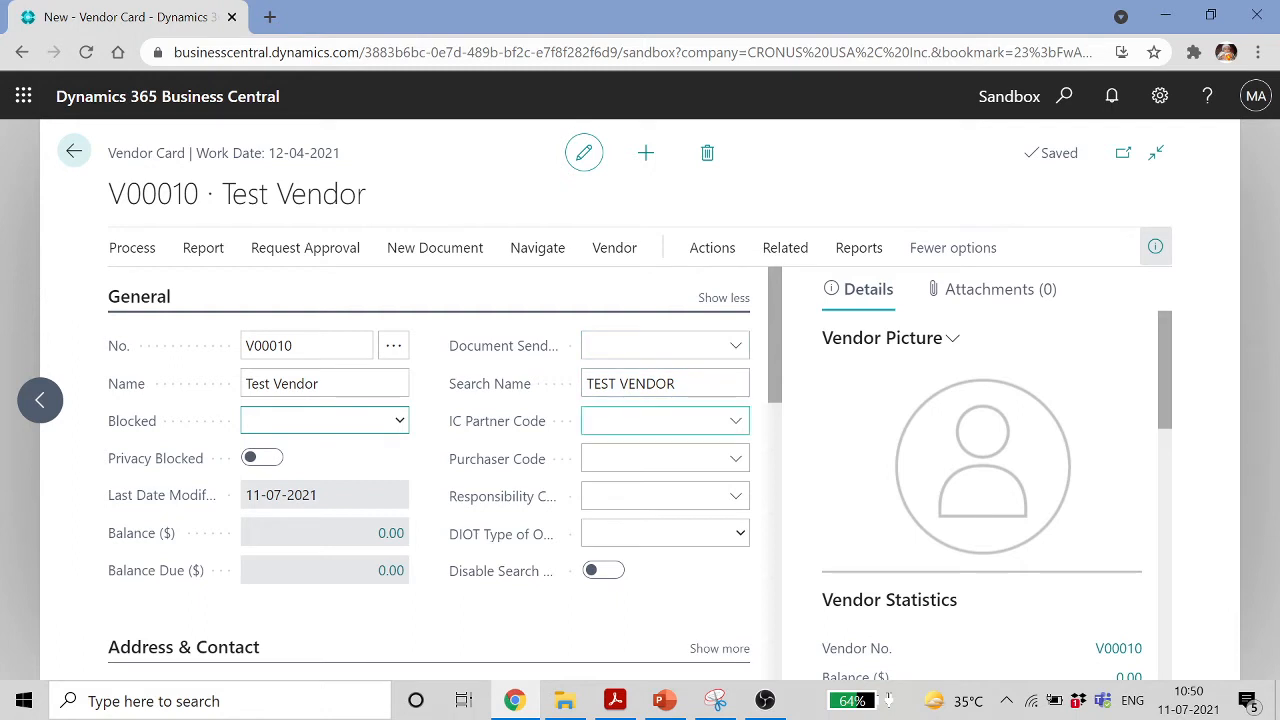
{"action": "mouse_move", "coordinate": [546, 355]}
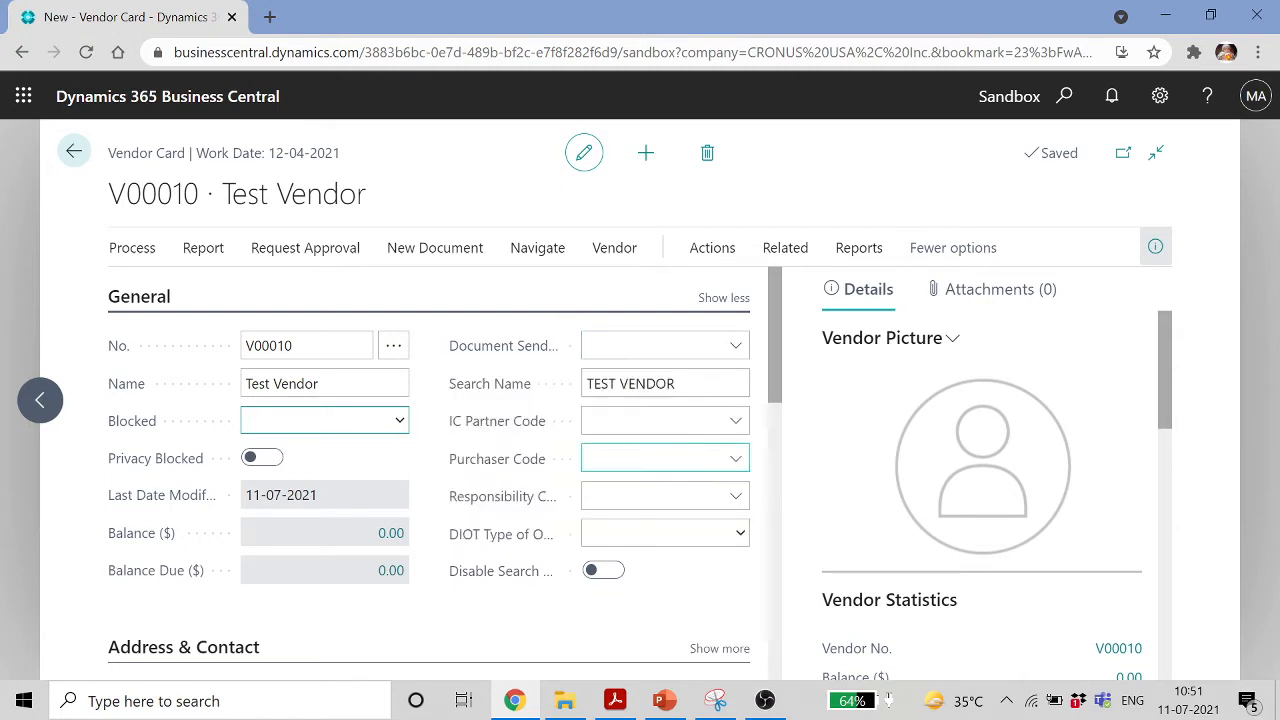
{"action": "scroll", "coordinate": [646, 503], "scroll_direction": "down", "scroll_amount": 5}
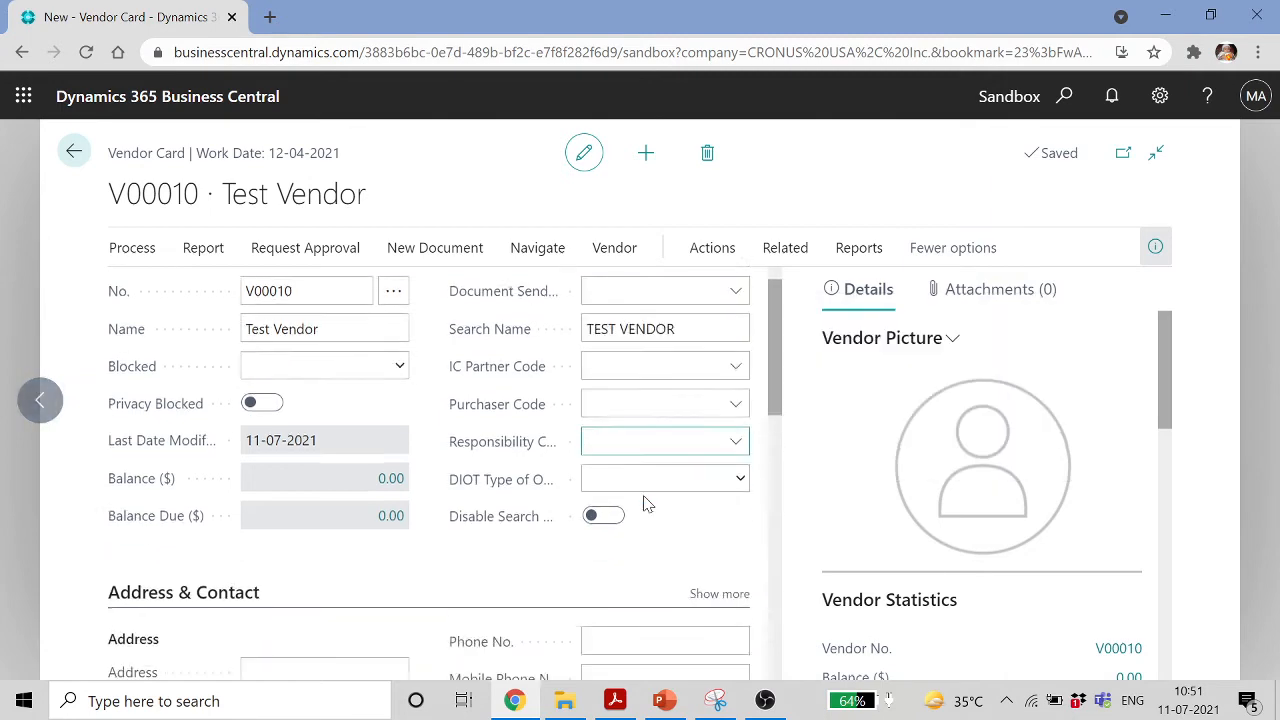
{"action": "scroll", "coordinate": [434, 443], "scroll_direction": "up", "scroll_amount": 1}
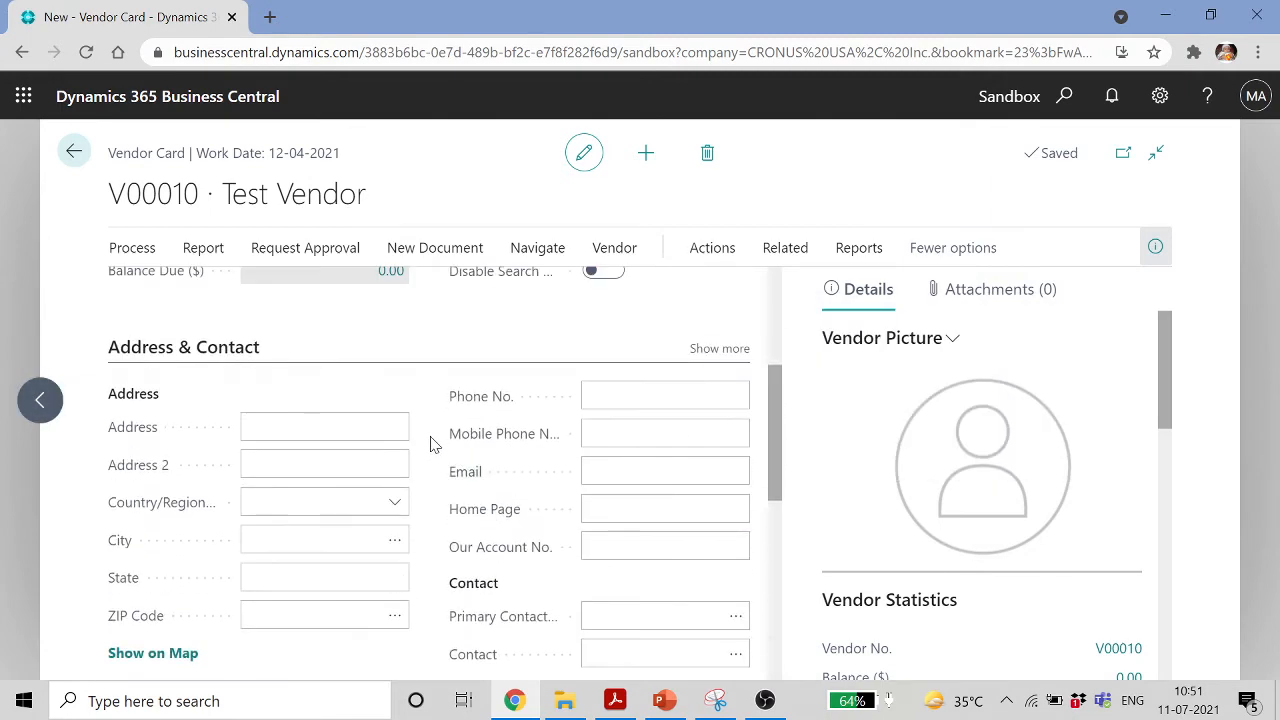
{"action": "scroll", "coordinate": [434, 443], "scroll_direction": "down", "scroll_amount": 3}
Set the tax area code to ATLANTA, GA and keep the application method Manual
{"action": "left_click", "coordinate": [207, 354]}
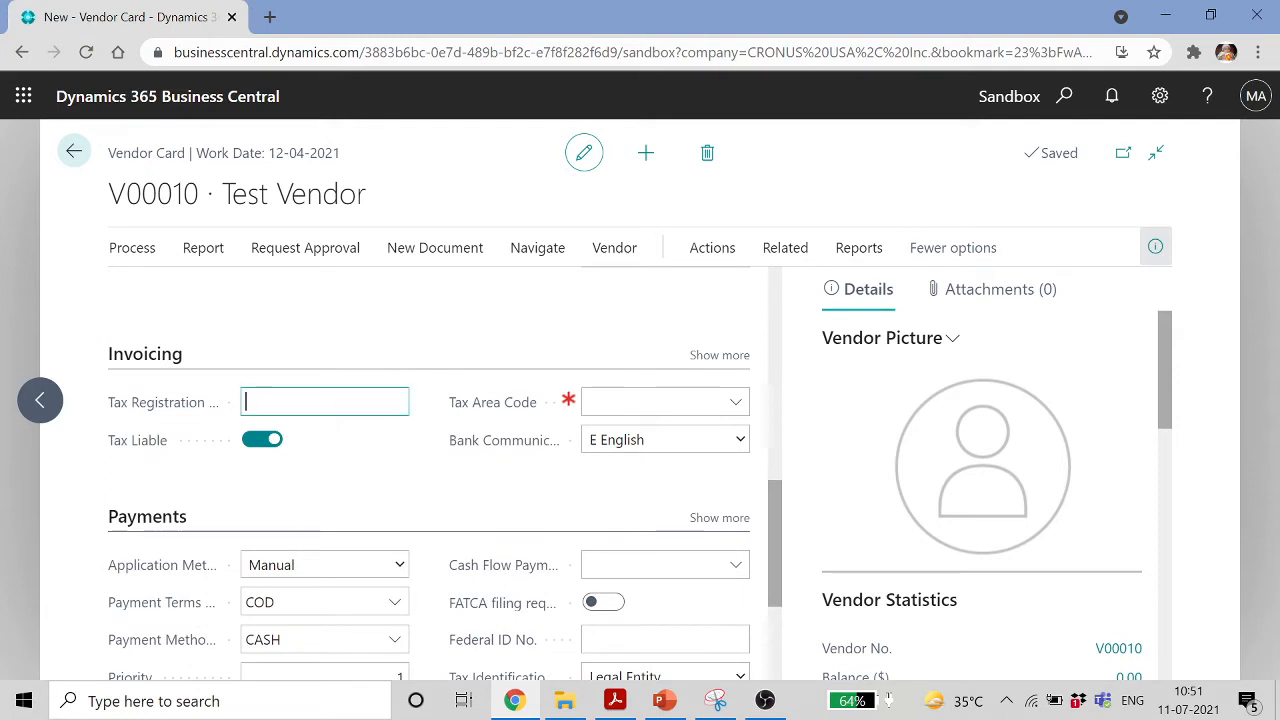
{"action": "left_click", "coordinate": [736, 404]}
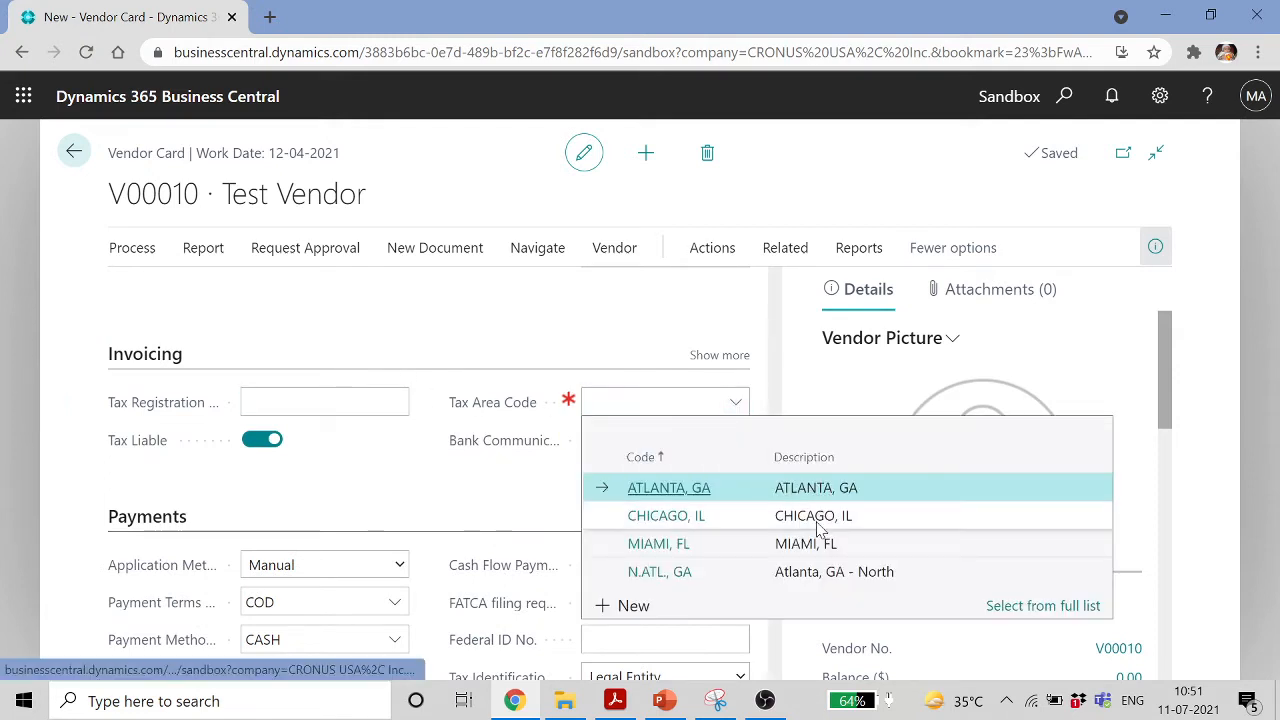
{"action": "left_click", "coordinate": [678, 490]}
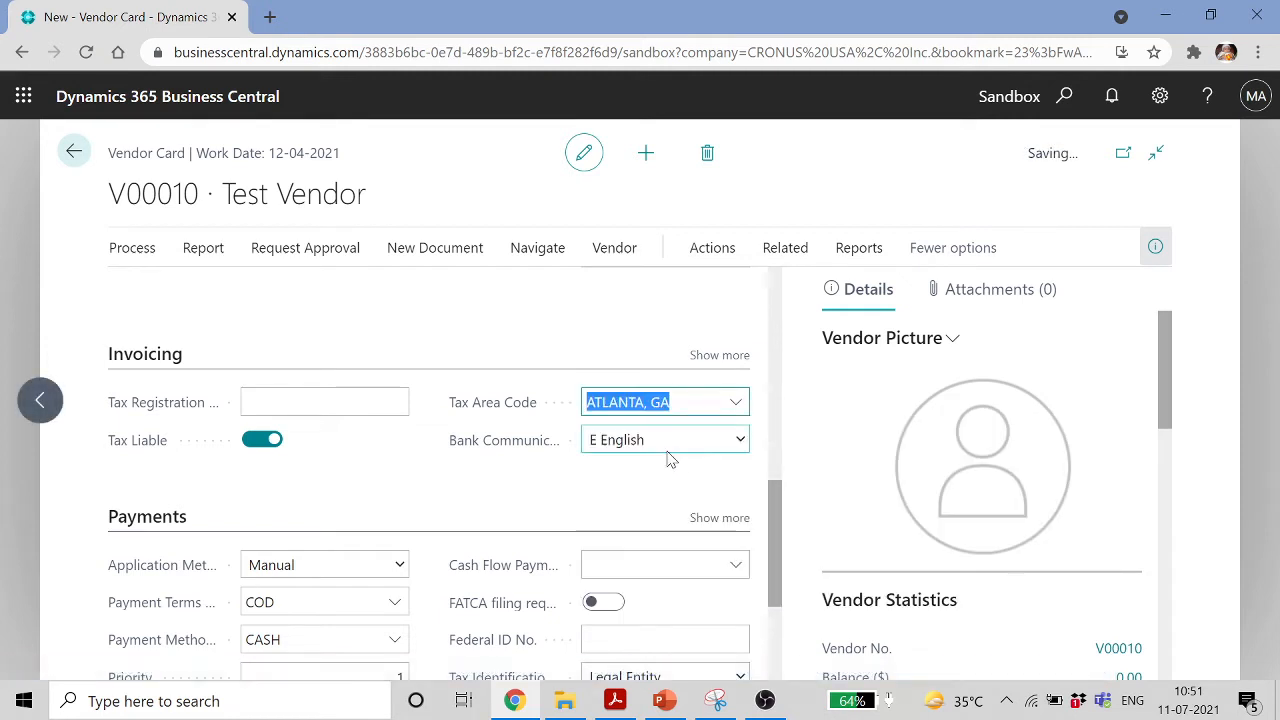
{"action": "scroll", "coordinate": [416, 500], "scroll_direction": "down", "scroll_amount": 2}
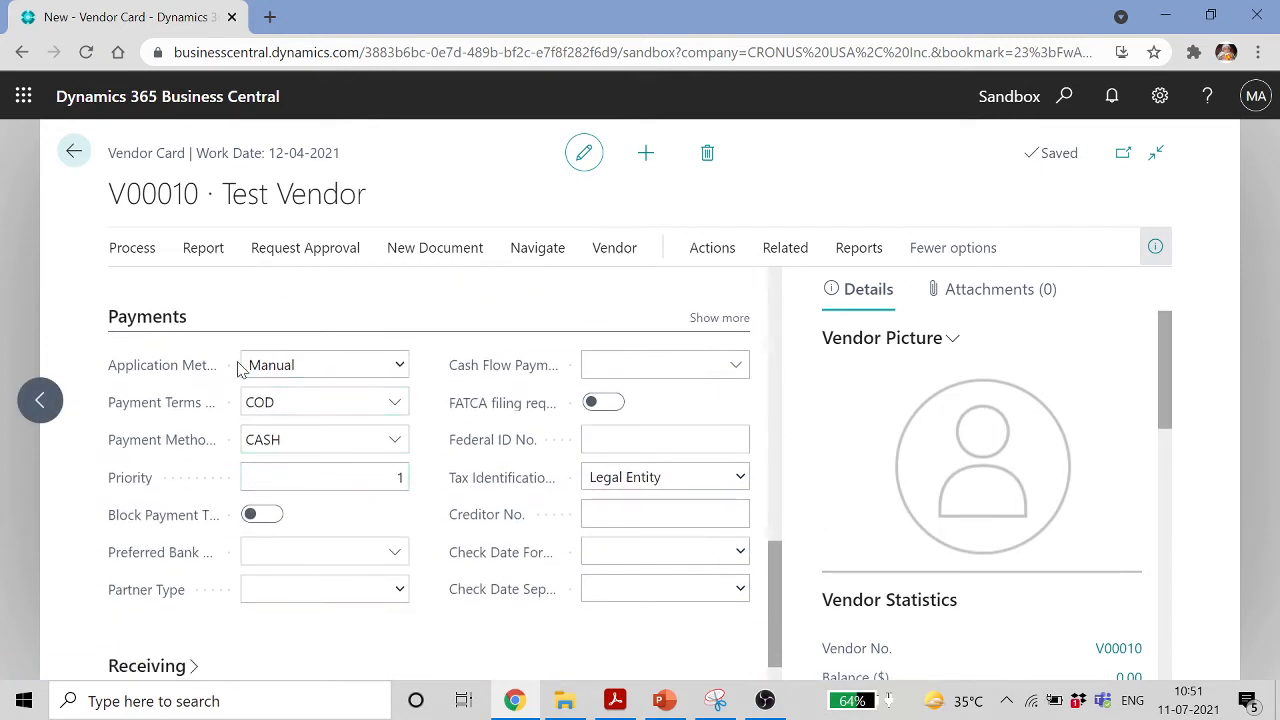
{"action": "left_click", "coordinate": [401, 368]}
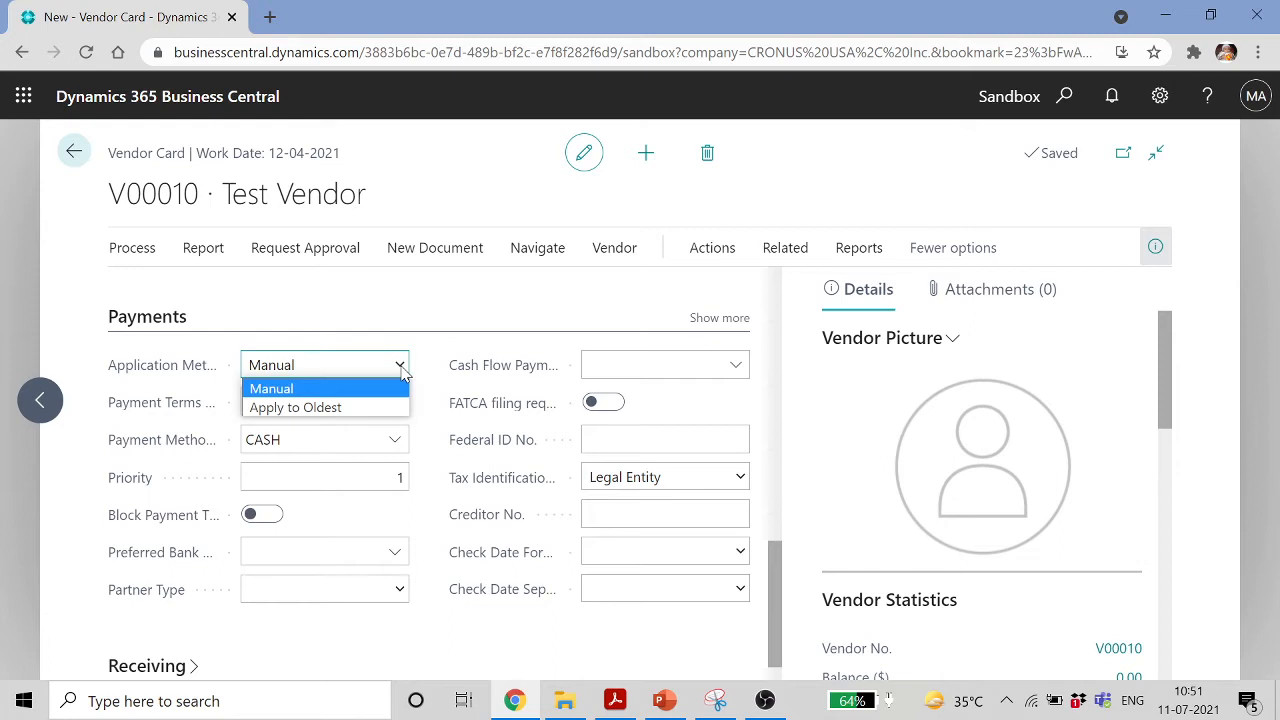
{"action": "left_click", "coordinate": [400, 369]}
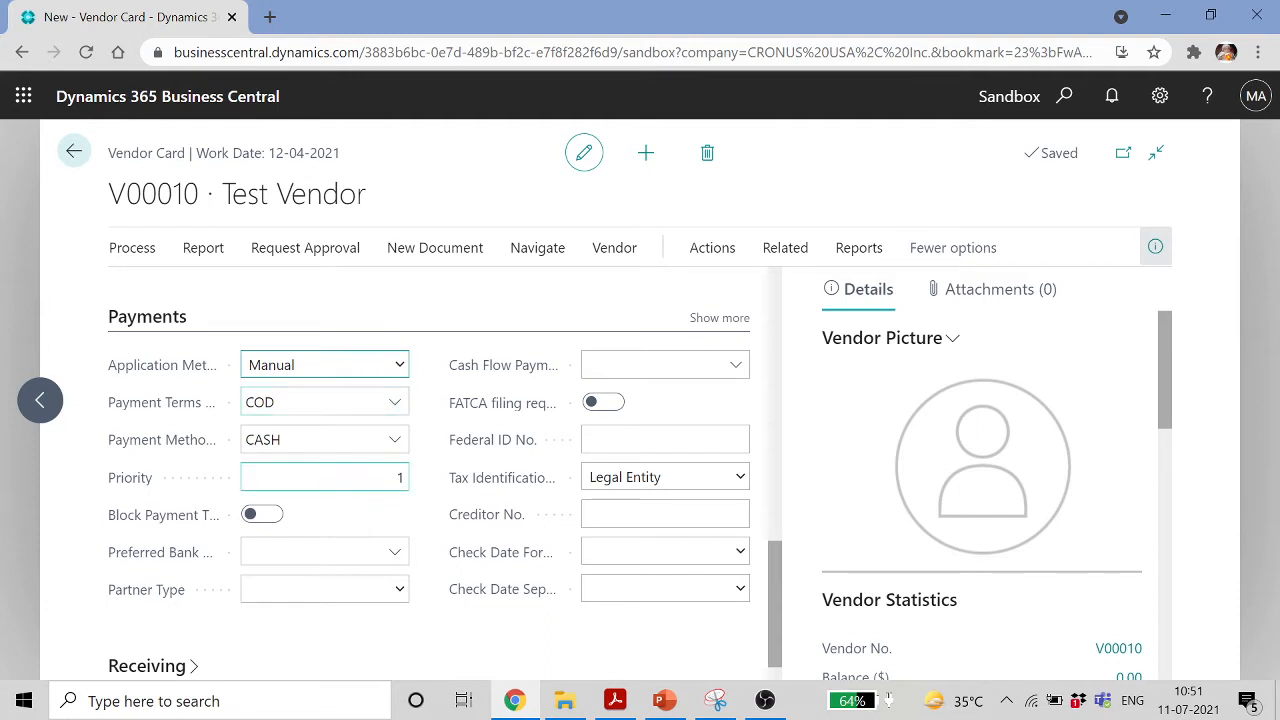
Review the Receiving details, then leave the vendor card
{"action": "scroll", "coordinate": [378, 537], "scroll_direction": "down", "scroll_amount": 1}
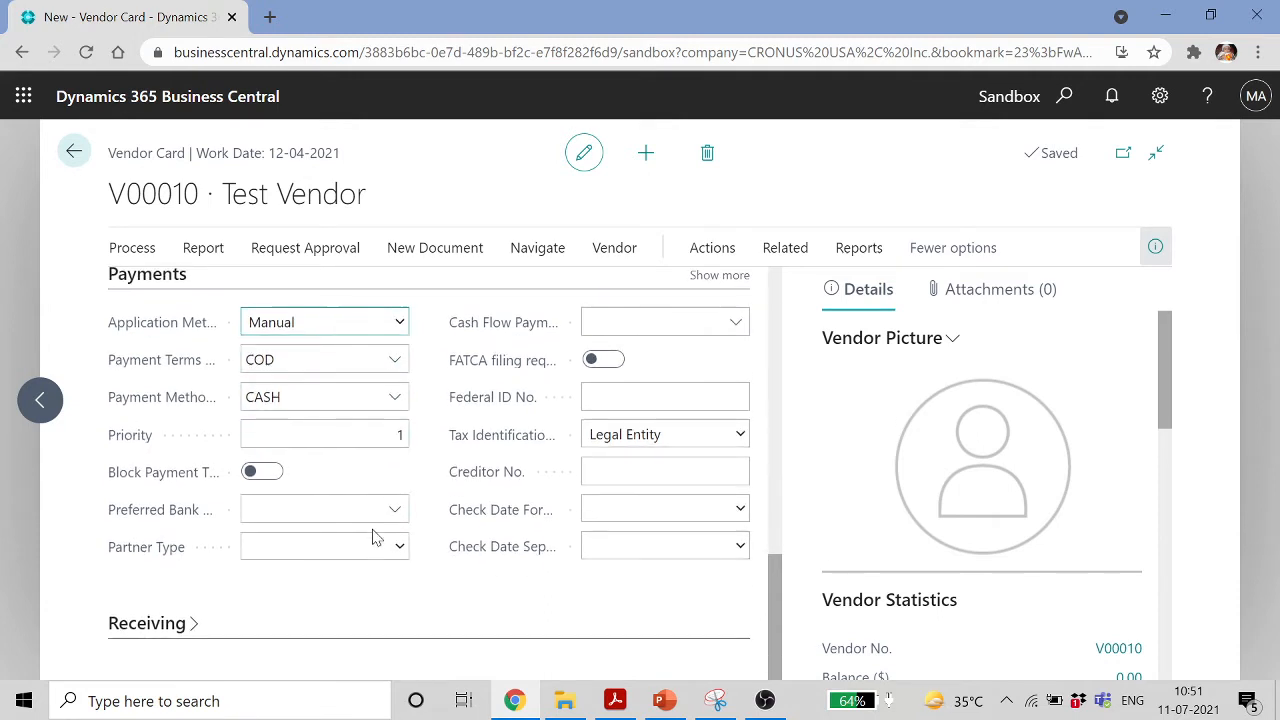
{"action": "left_click", "coordinate": [194, 627]}
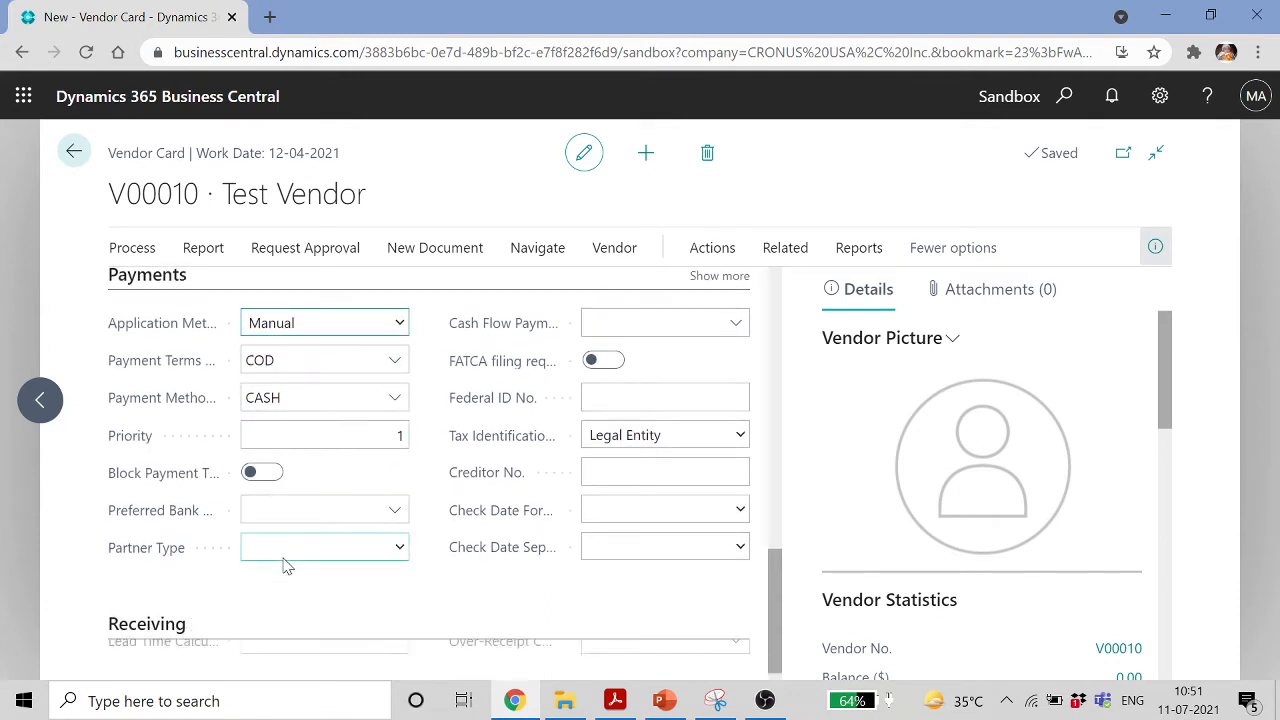
{"action": "scroll", "coordinate": [287, 566], "scroll_direction": "down", "scroll_amount": 1}
{"action": "scroll", "coordinate": [285, 565], "scroll_direction": "down", "scroll_amount": 2}
{"action": "scroll", "coordinate": [283, 565], "scroll_direction": "up", "scroll_amount": 4}
{"action": "scroll", "coordinate": [283, 565], "scroll_direction": "up", "scroll_amount": 8}
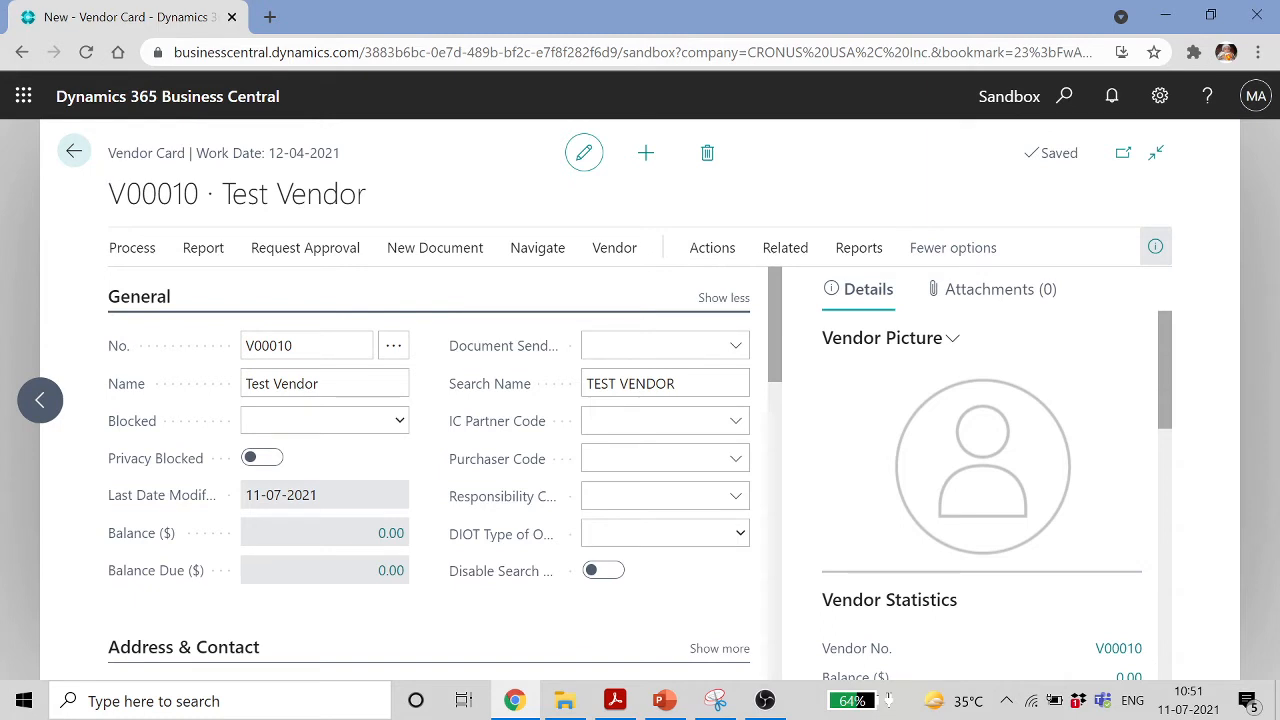
{"action": "left_click", "coordinate": [75, 153]}
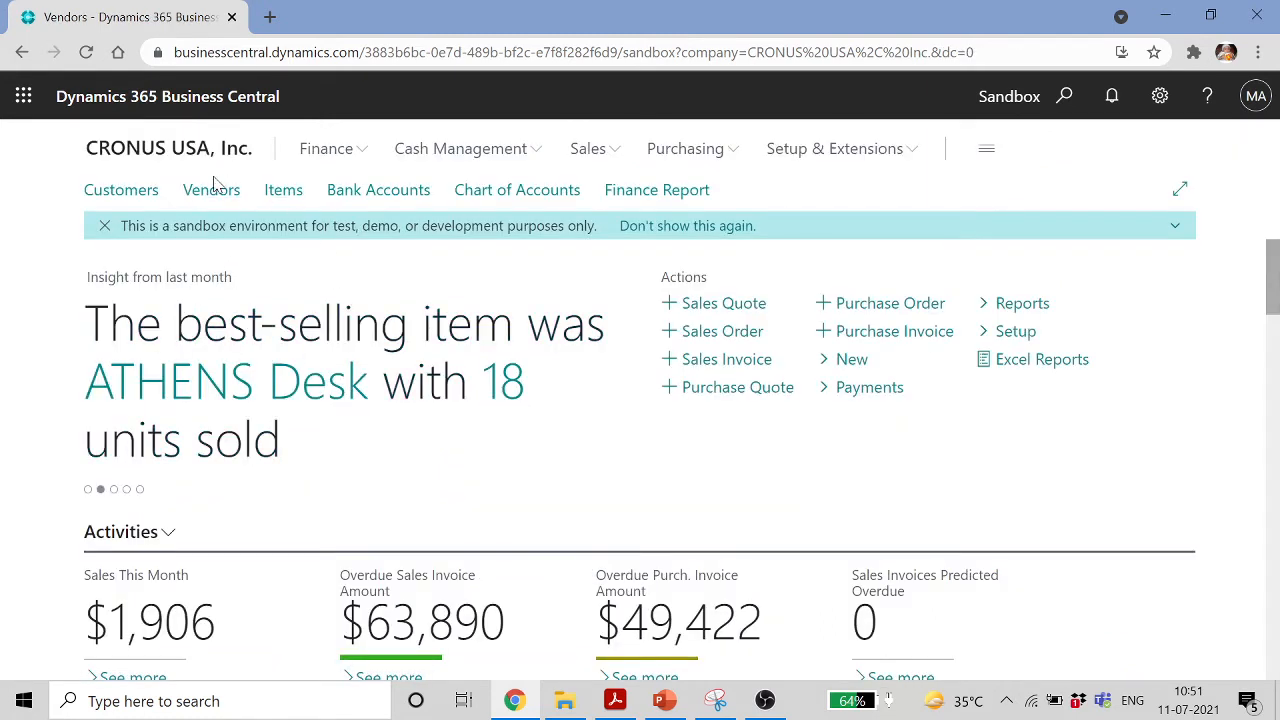
Open Test Vendor's card and go to its bank accounts under Related > Vendor
{"action": "left_click", "coordinate": [211, 192]}
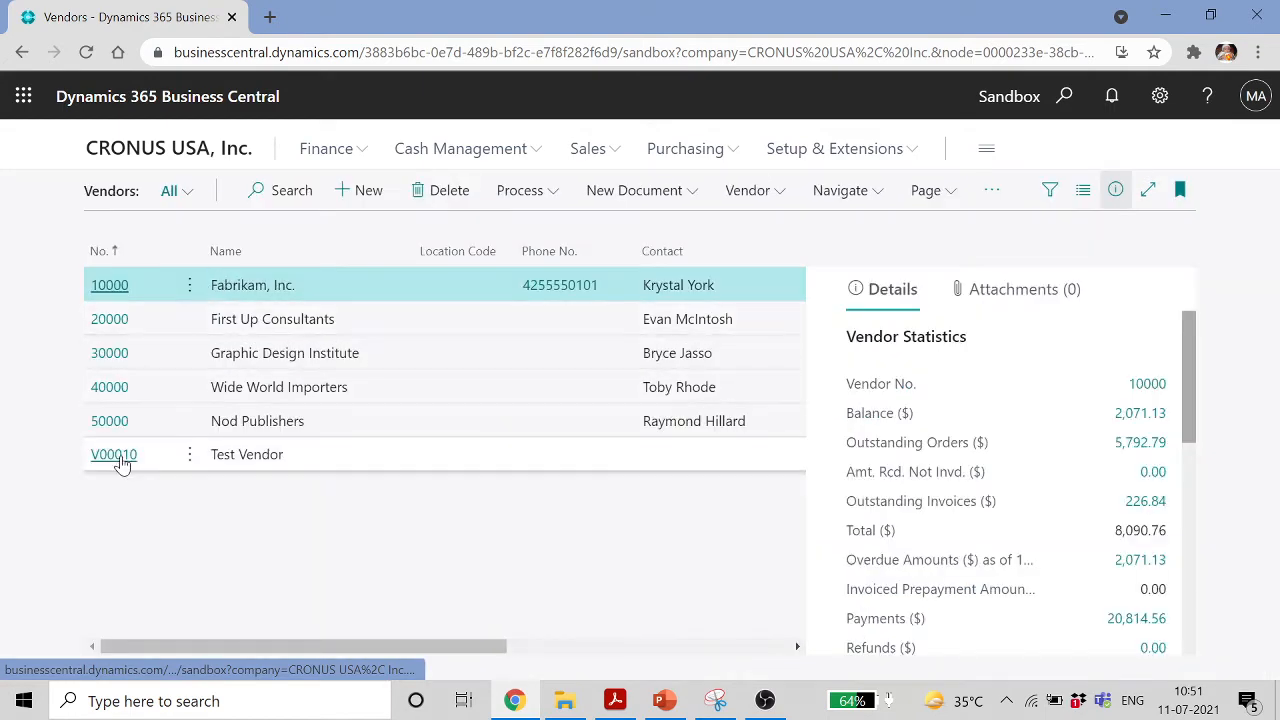
{"action": "left_click", "coordinate": [119, 459]}
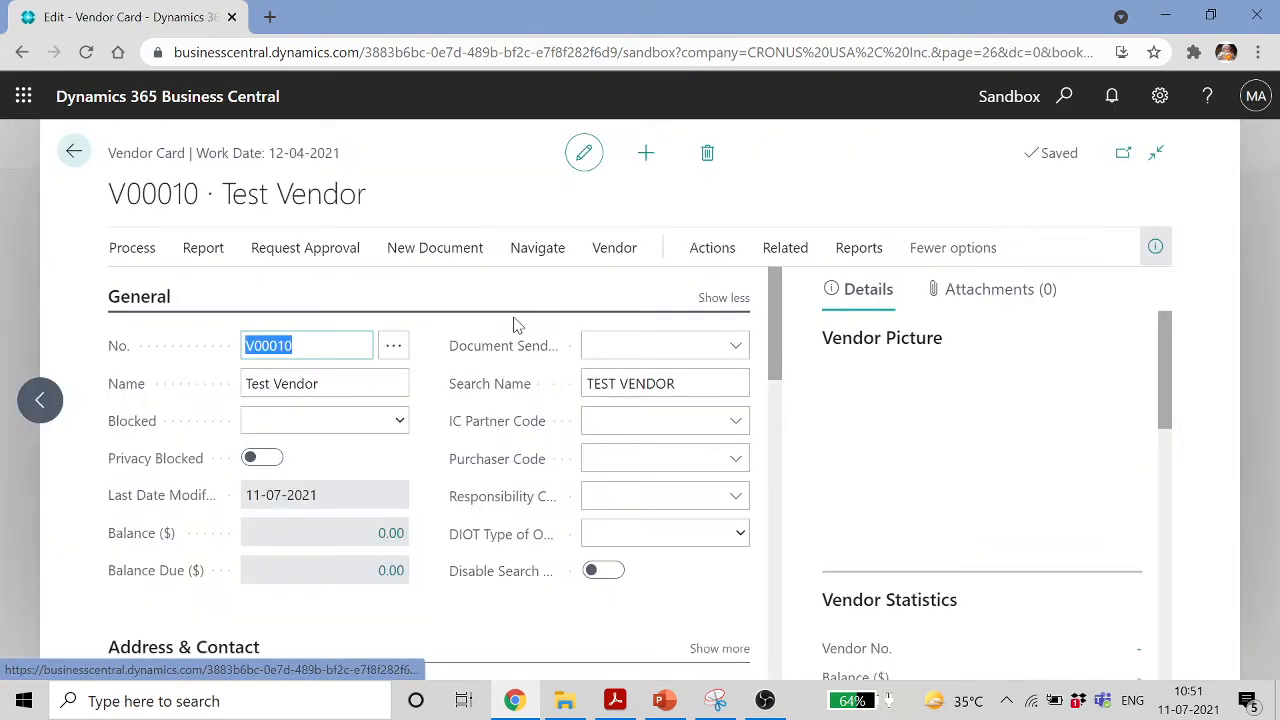
{"action": "left_click", "coordinate": [147, 257]}
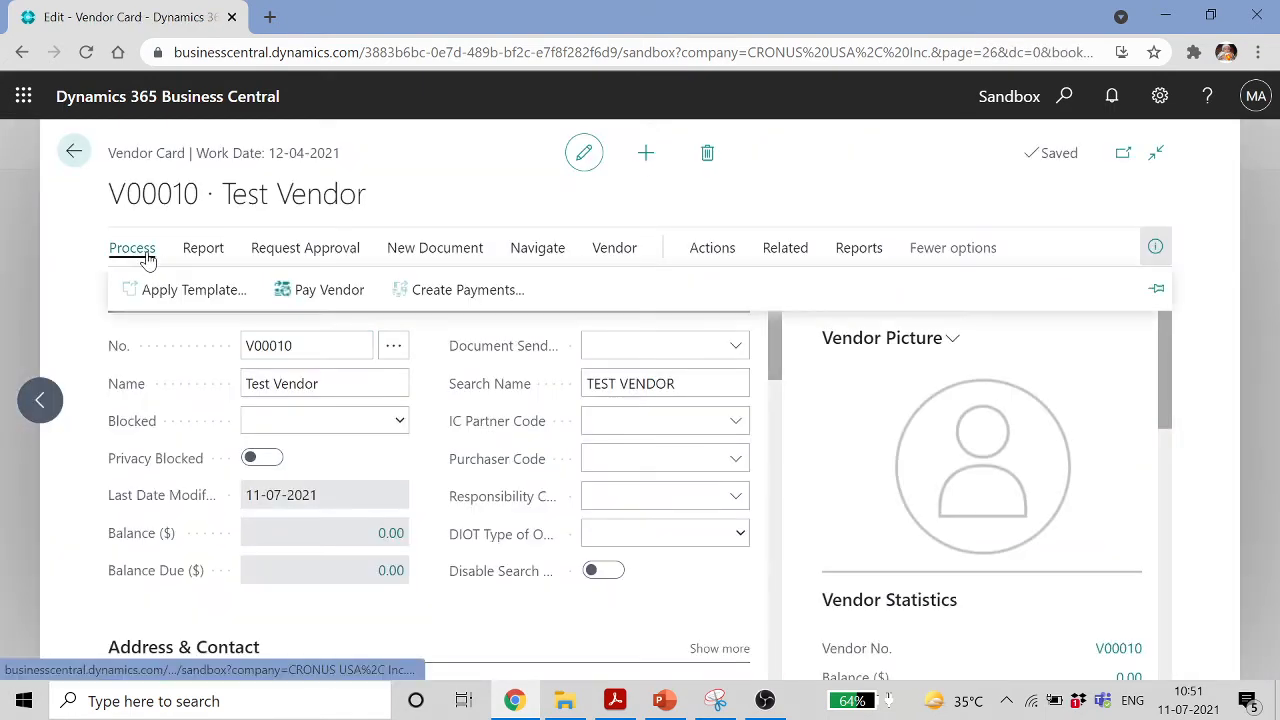
{"action": "left_click", "coordinate": [614, 255]}
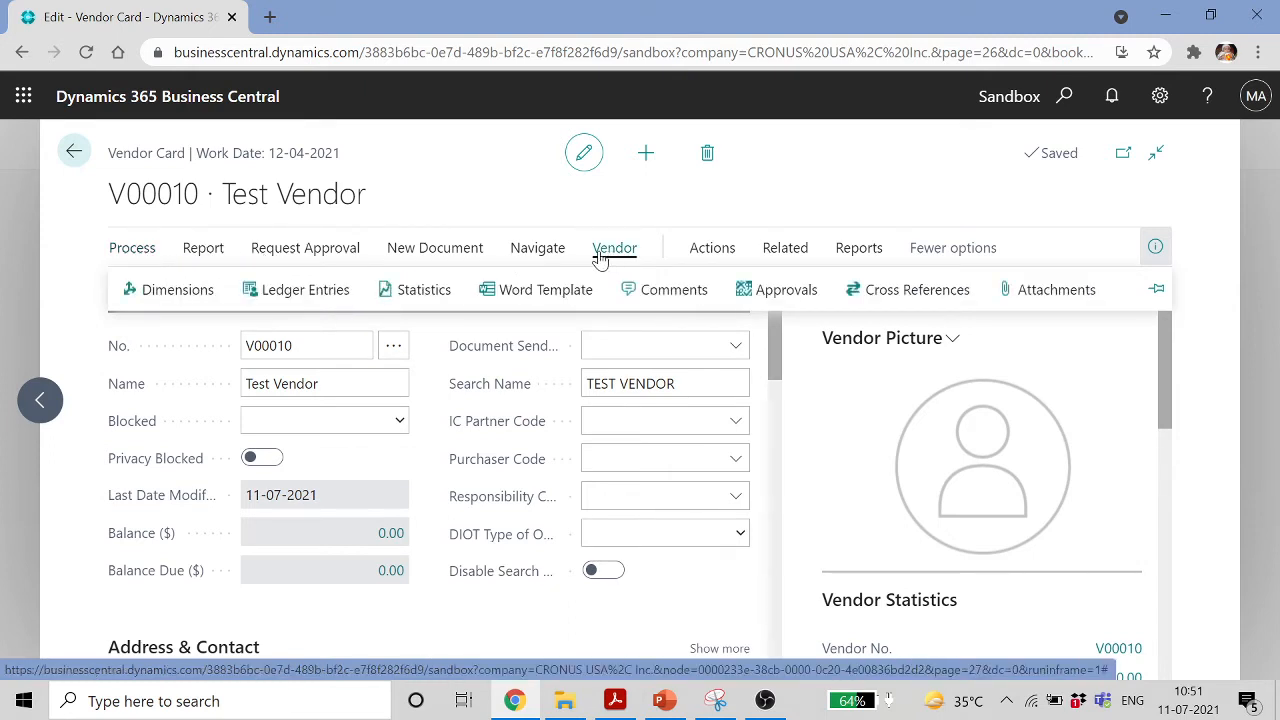
{"action": "left_click", "coordinate": [703, 255]}
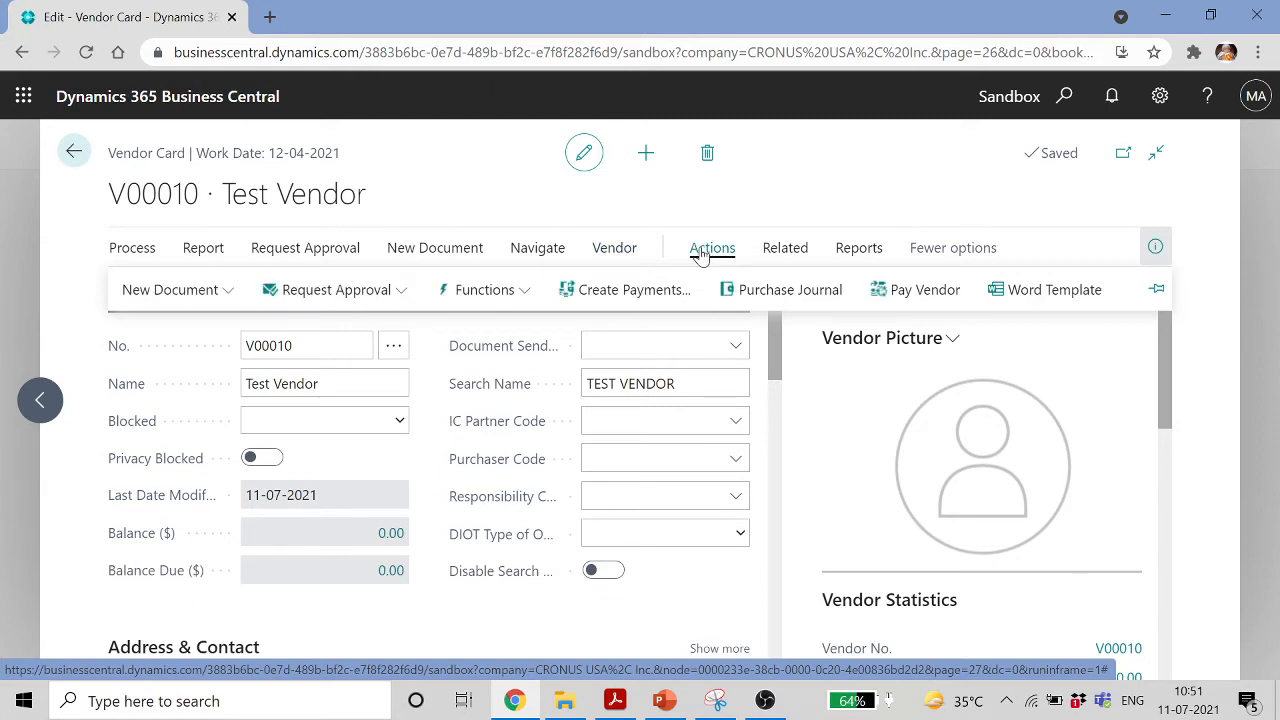
{"action": "left_click", "coordinate": [775, 255]}
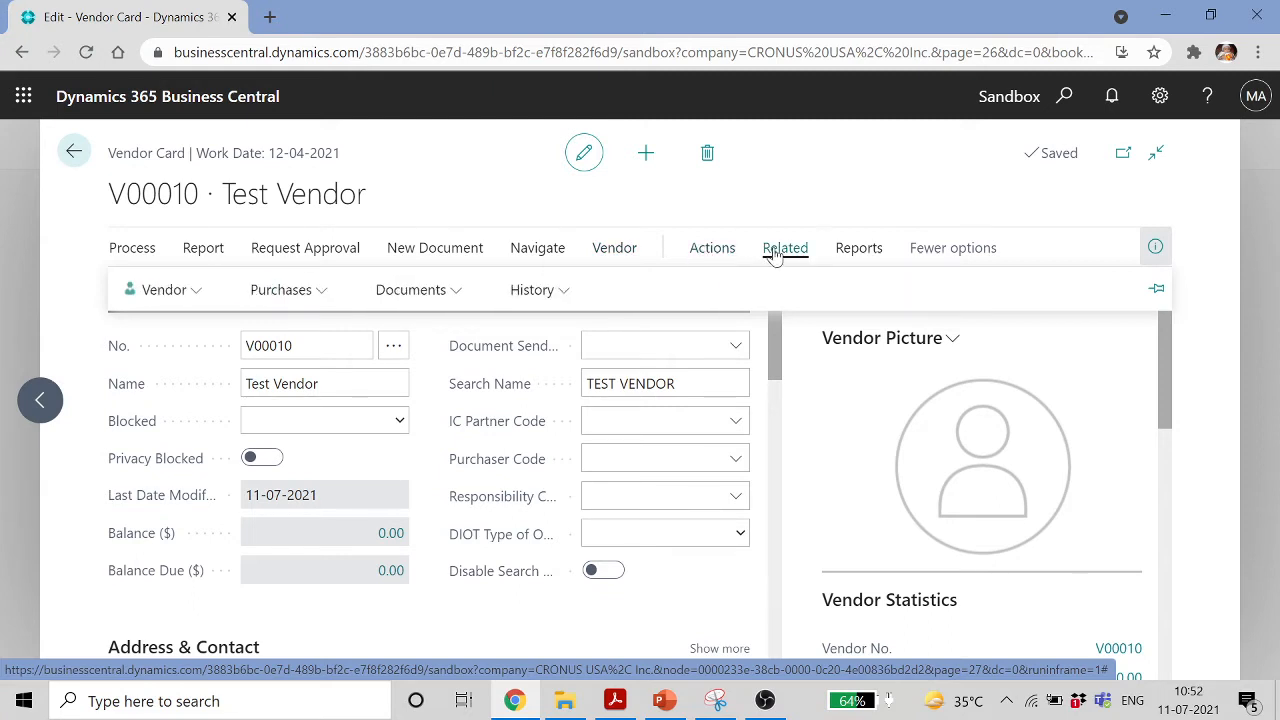
{"action": "left_click", "coordinate": [194, 295]}
{"action": "left_click", "coordinate": [178, 366]}
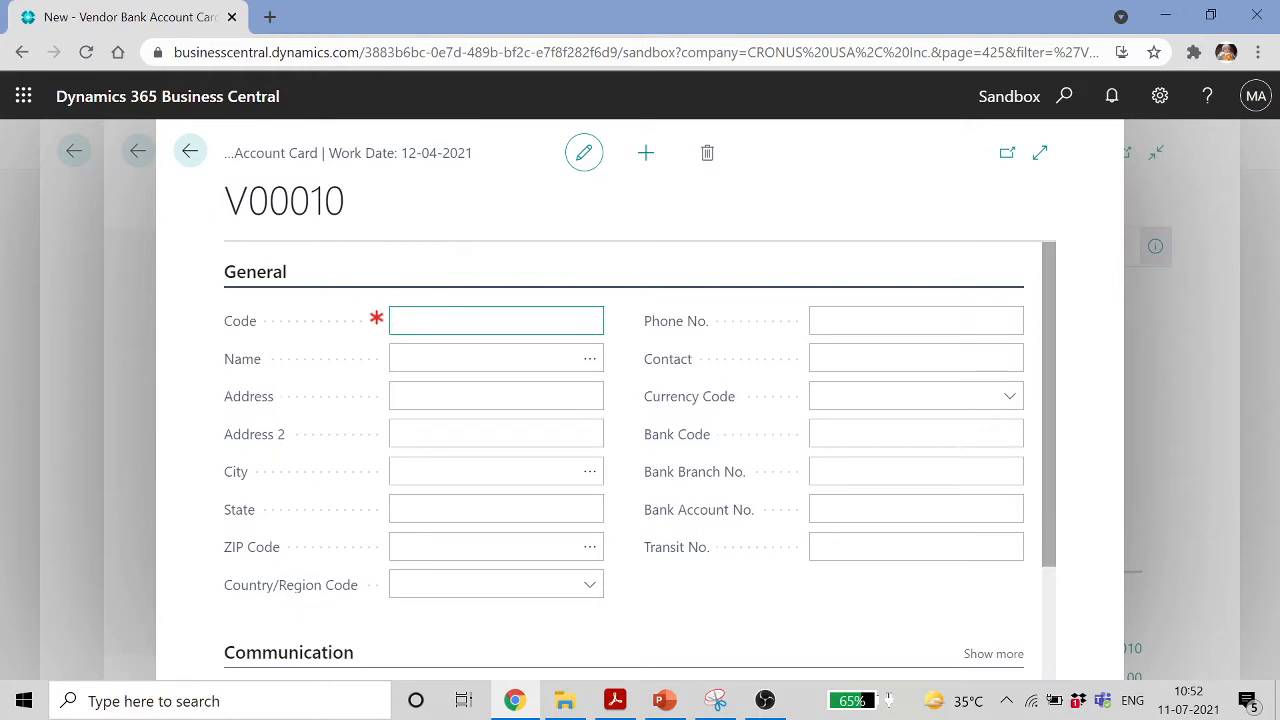
Enter vendor bank account code BANK1 with bank account number 41242355
{"action": "type", "text": "bank1"}
{"action": "key", "text": "Tab"}
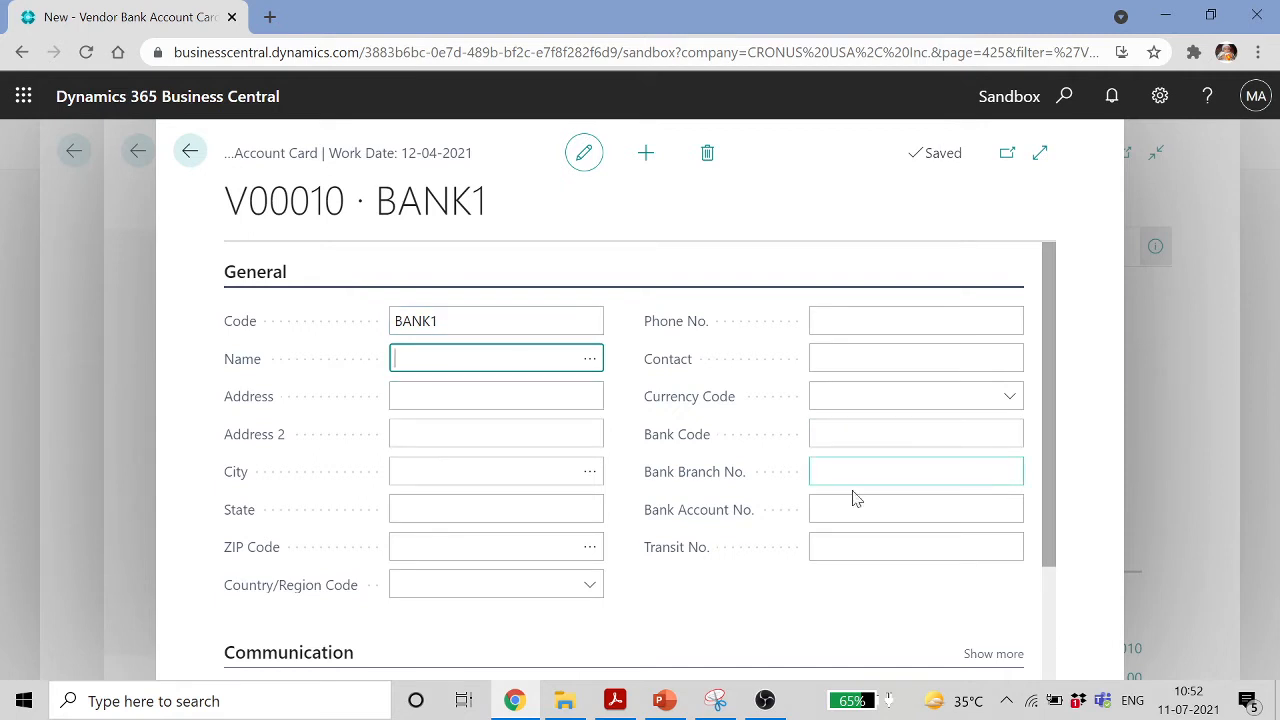
{"action": "left_click", "coordinate": [915, 509]}
{"action": "type", "text": "41242355"}
{"action": "left_click", "coordinate": [826, 548]}
Enable BANK1 for electronic payments, then begin another blank vendor bank account
{"action": "scroll", "coordinate": [826, 550], "scroll_direction": "down", "scroll_amount": 2}
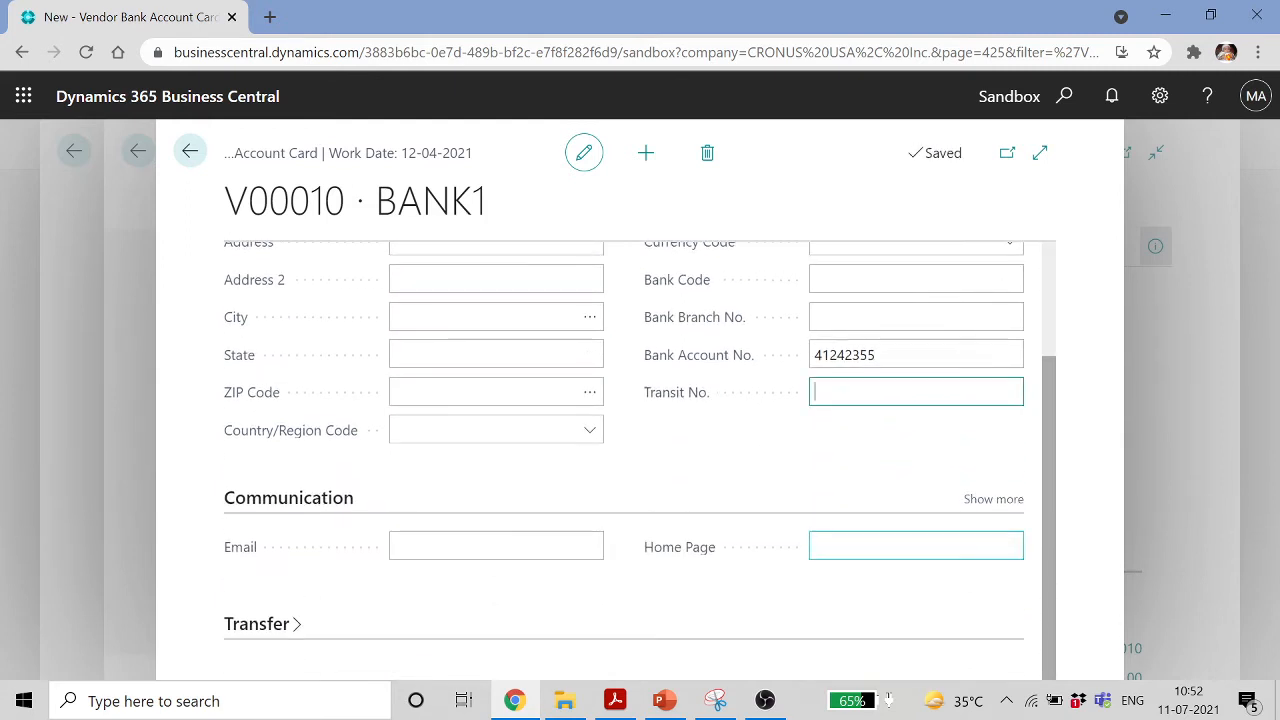
{"action": "left_click", "coordinate": [990, 502]}
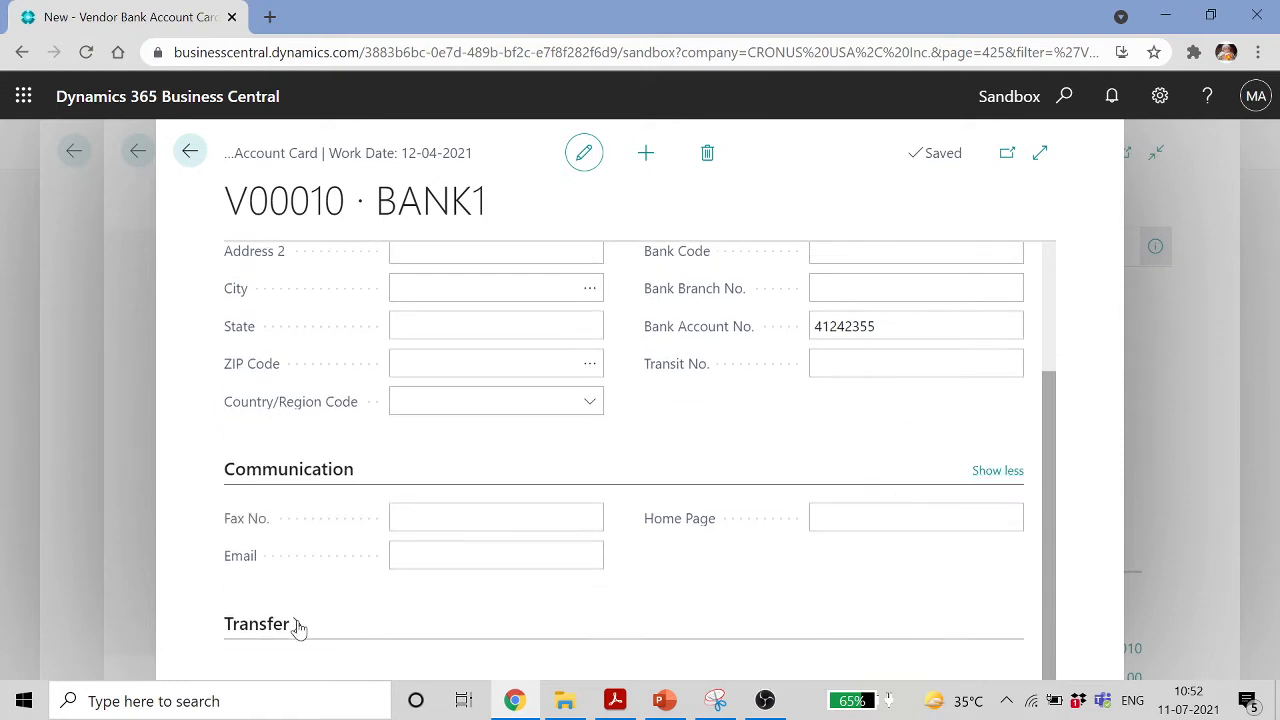
{"action": "scroll", "coordinate": [371, 577], "scroll_direction": "down", "scroll_amount": 1}
{"action": "scroll", "coordinate": [431, 494], "scroll_direction": "up", "scroll_amount": 3}
{"action": "scroll", "coordinate": [431, 494], "scroll_direction": "down", "scroll_amount": 3}
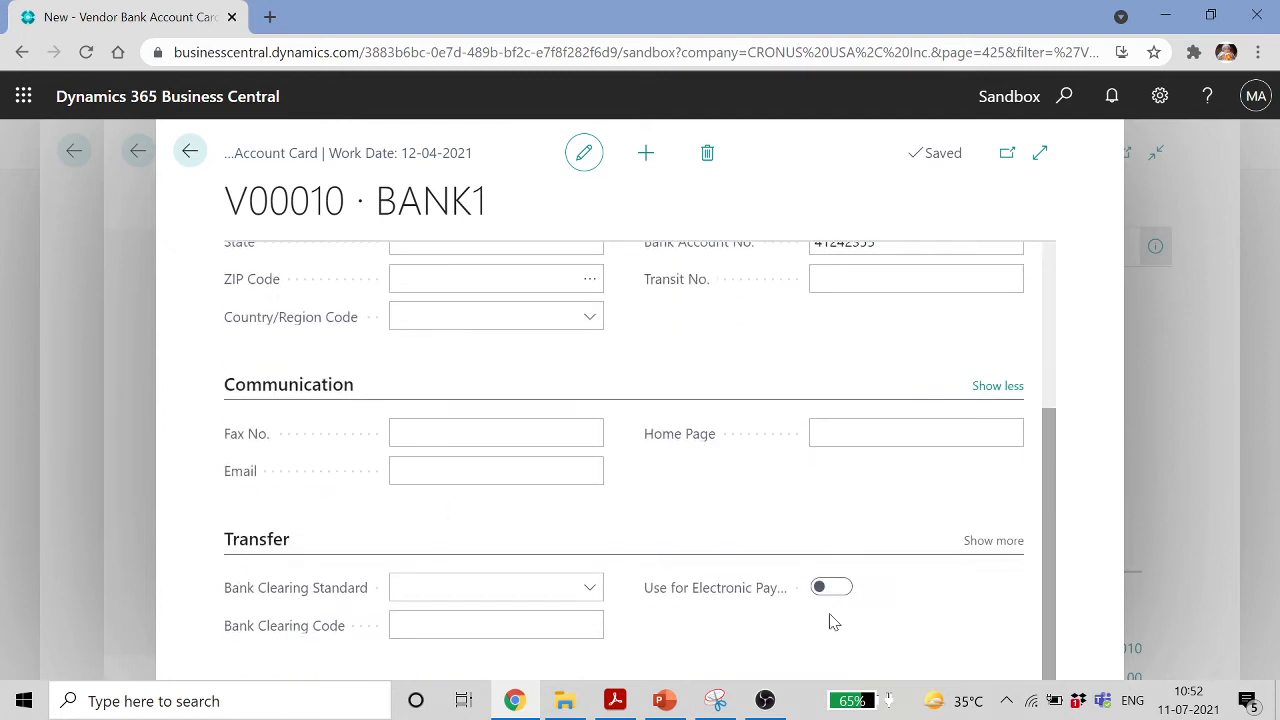
{"action": "left_click", "coordinate": [848, 591]}
{"action": "scroll", "coordinate": [662, 493], "scroll_direction": "up", "scroll_amount": 3}
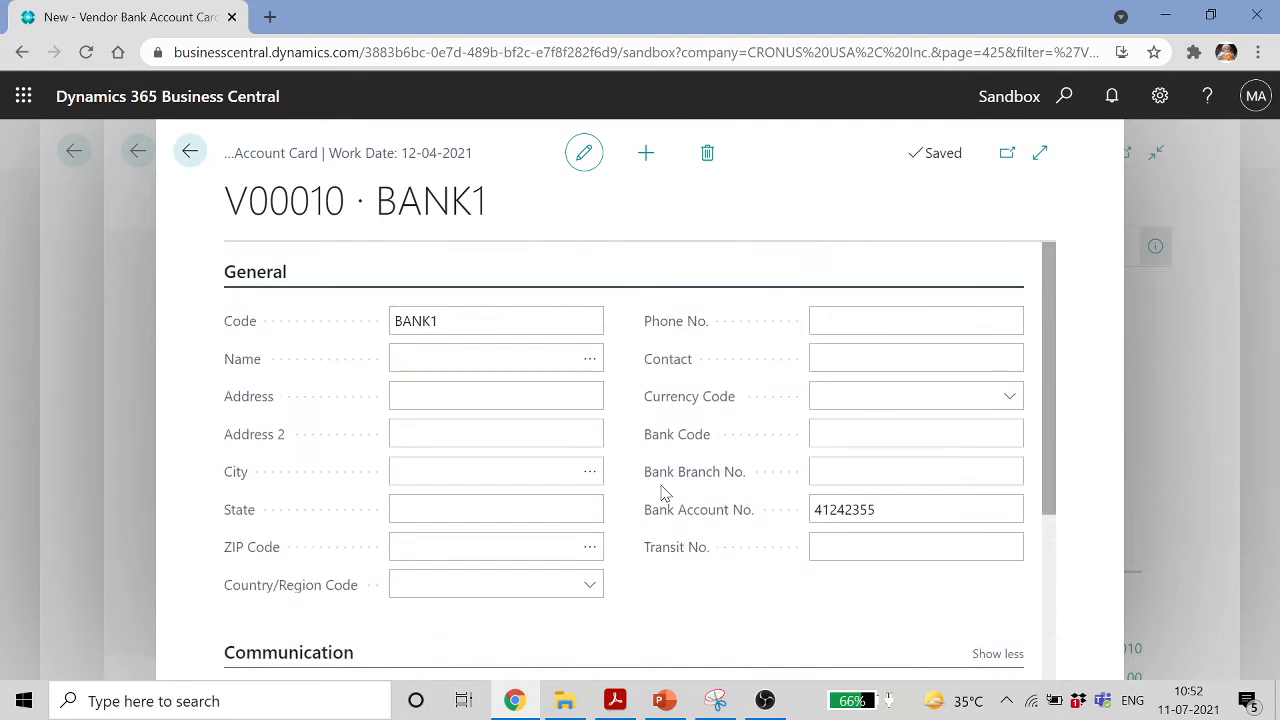
{"action": "left_click", "coordinate": [190, 151]}
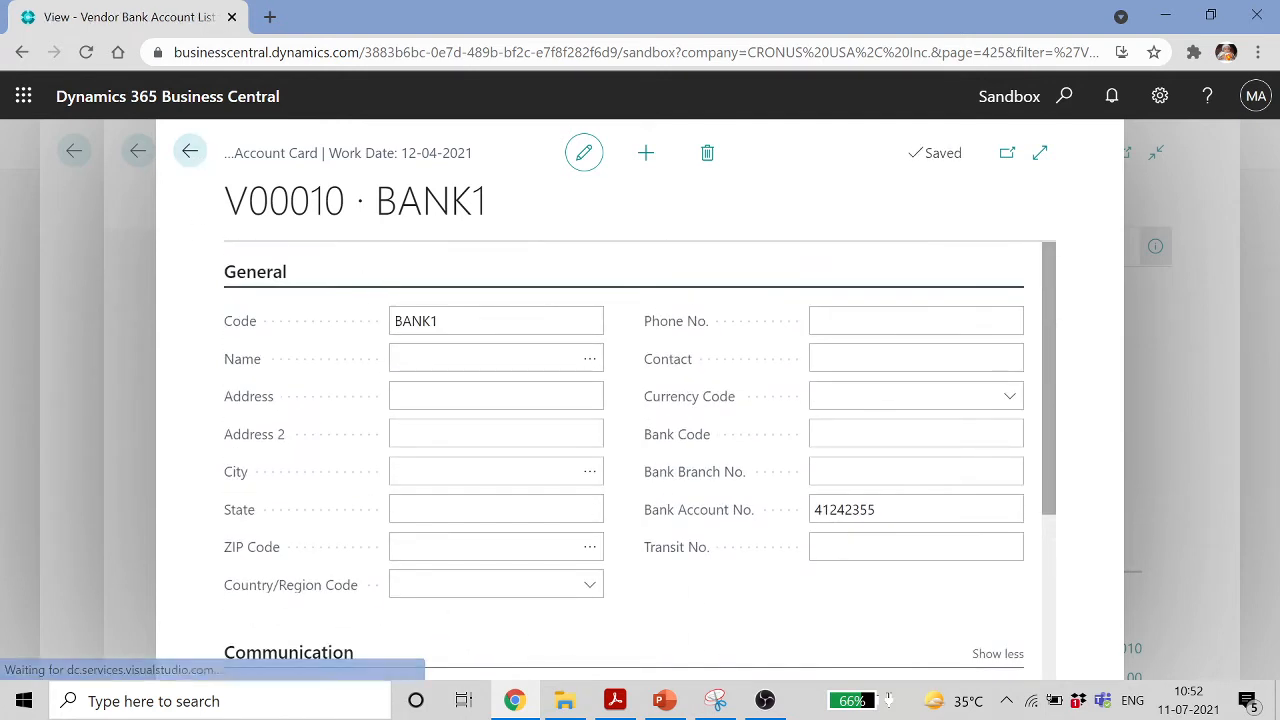
{"action": "left_click", "coordinate": [547, 251]}
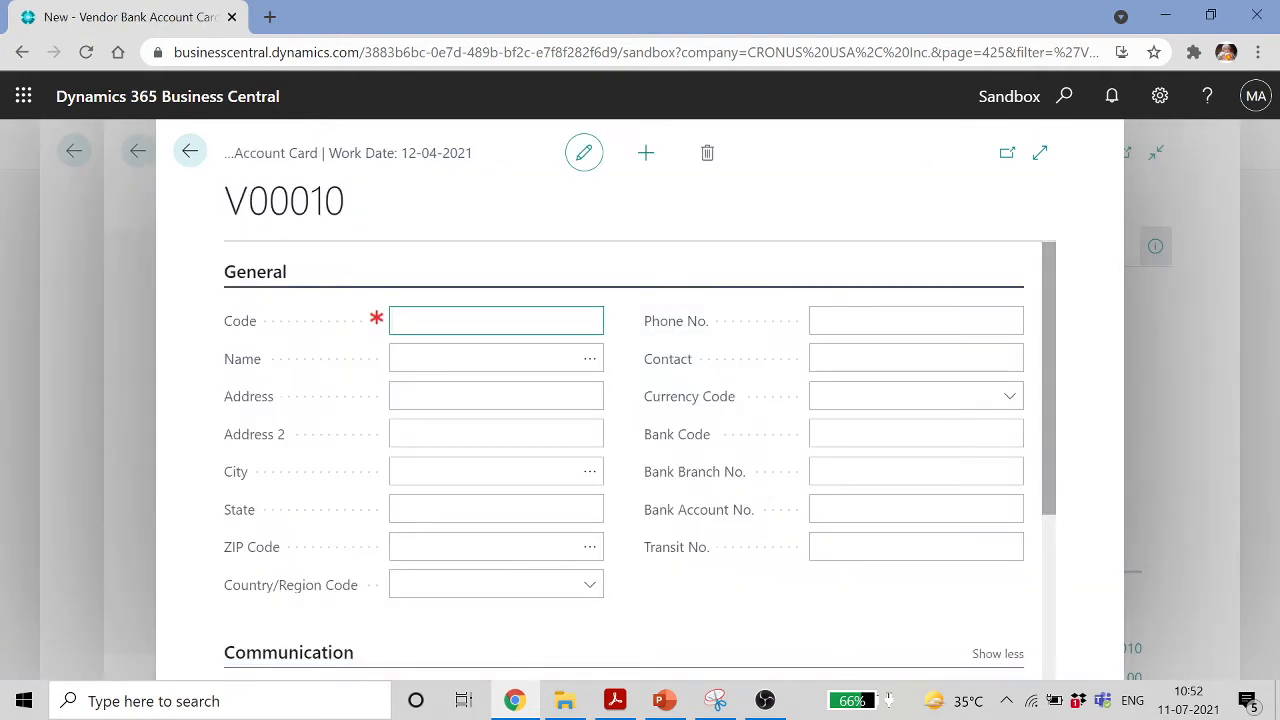
{"action": "key", "text": "Tab"}
{"action": "key", "text": "Tab"}
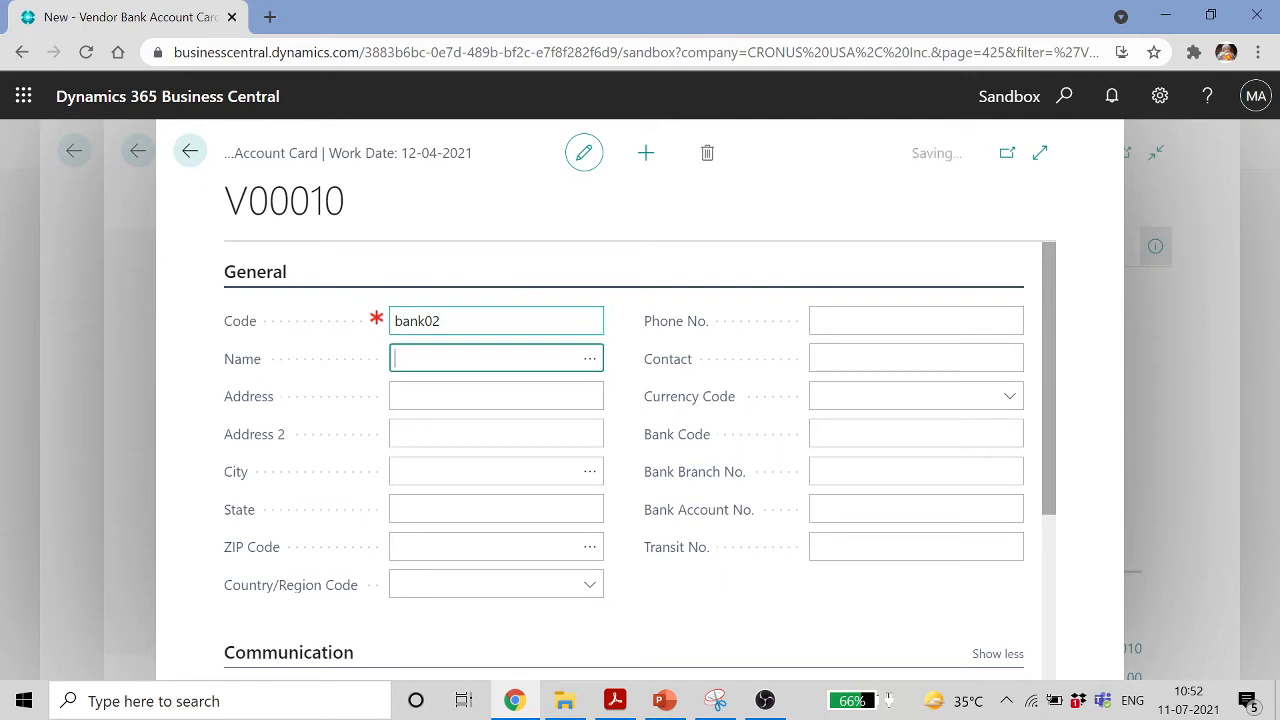
{"action": "left_click", "coordinate": [834, 505]}
{"action": "type", "text": "fsagasag"}
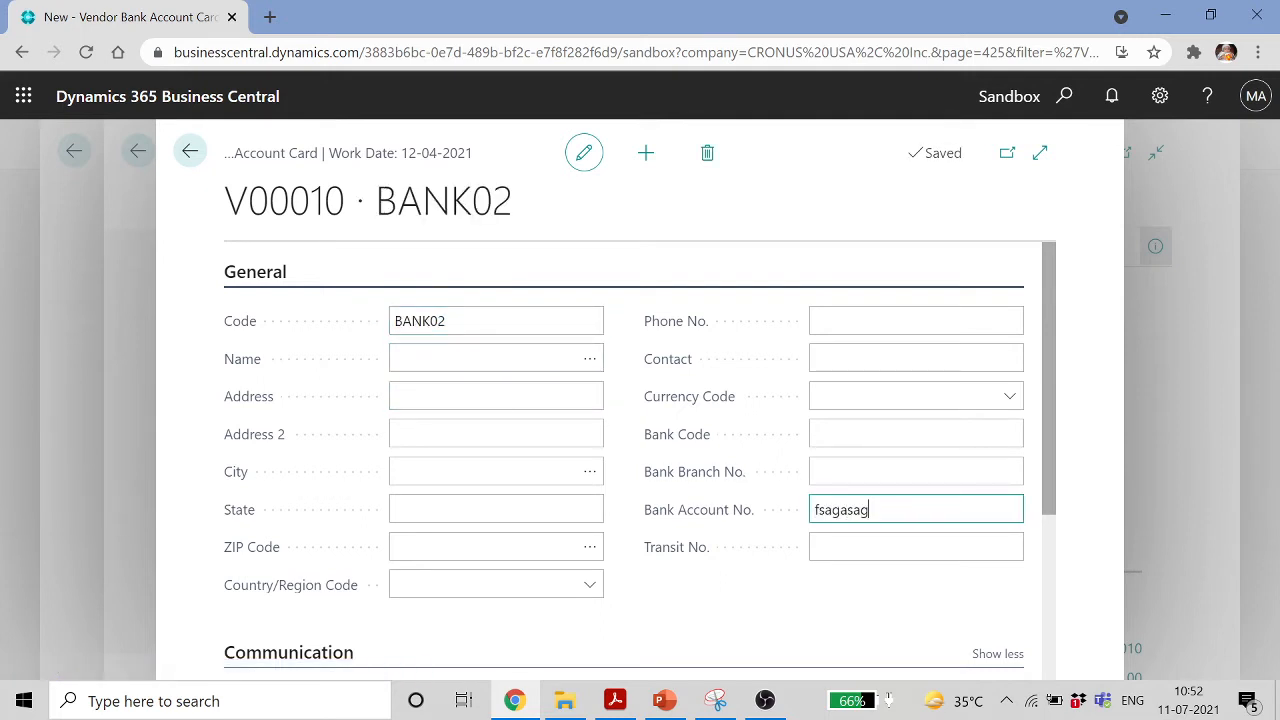
{"action": "left_click_drag", "start_coordinate": [876, 511], "coordinate": [797, 518]}
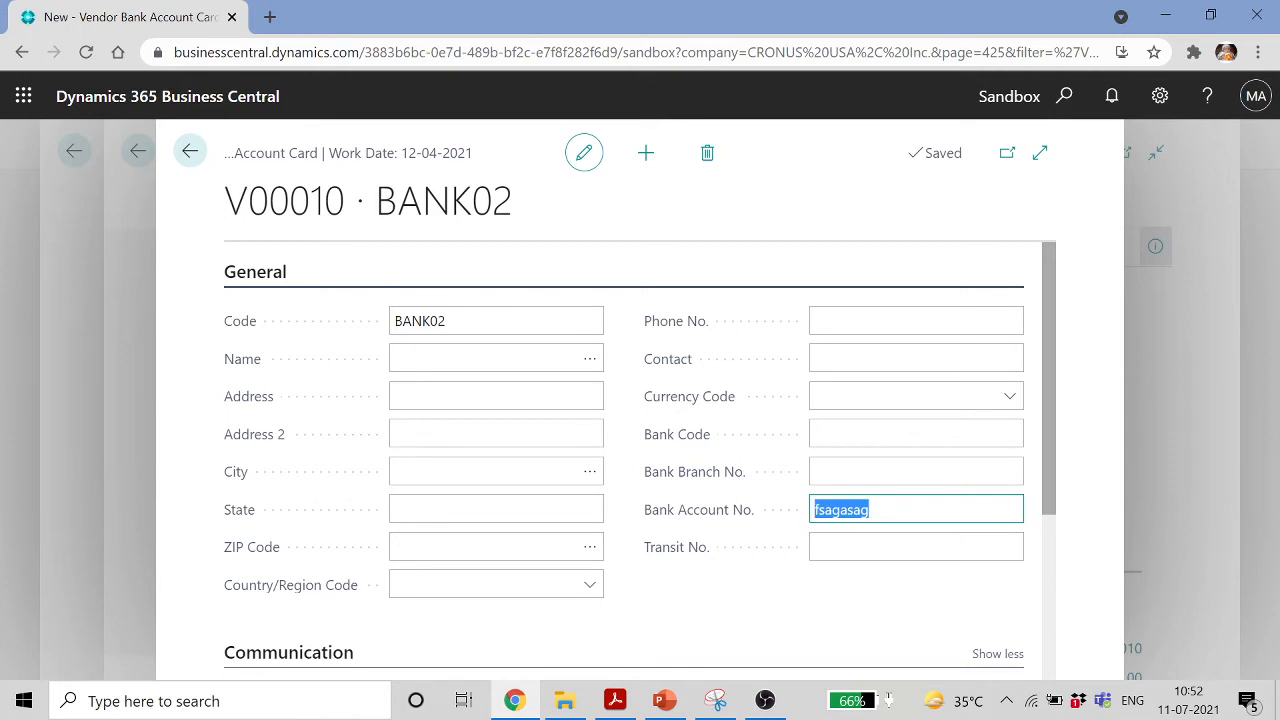
{"action": "type", "text": "141243254"}
{"action": "left_click", "coordinate": [900, 472]}
{"action": "scroll", "coordinate": [900, 472], "scroll_direction": "down", "scroll_amount": 2}
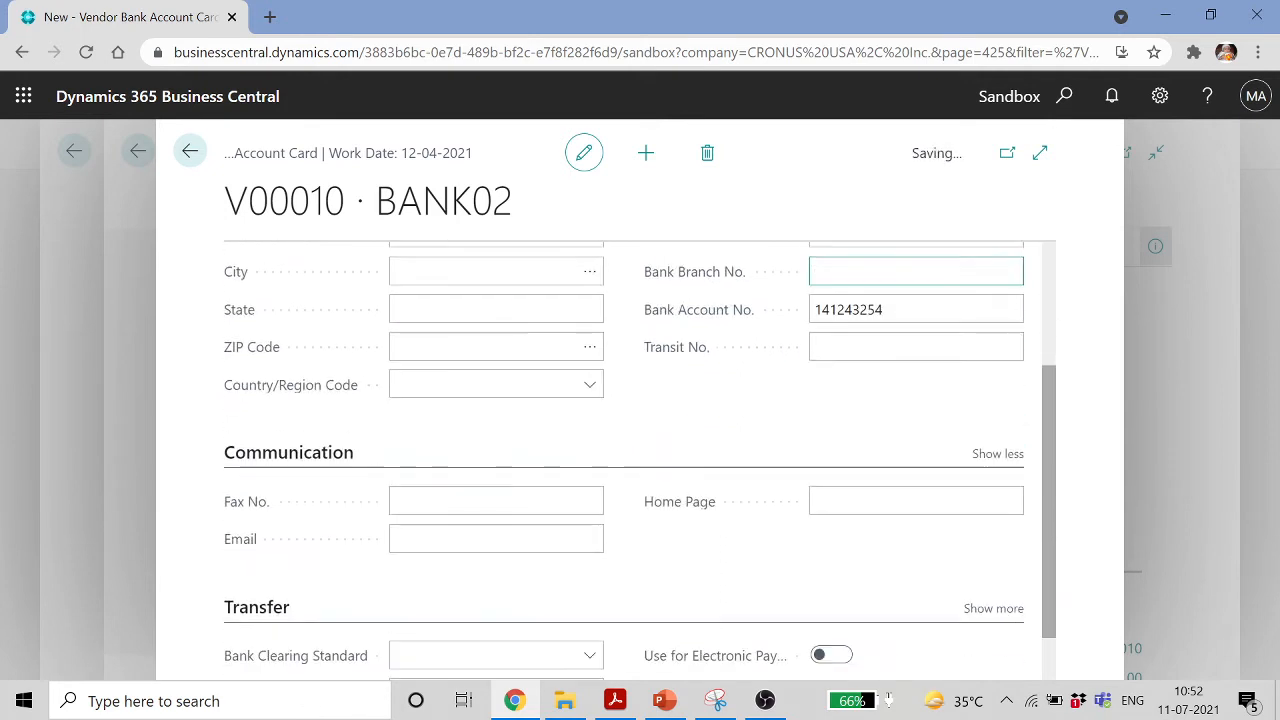
{"action": "scroll", "coordinate": [870, 483], "scroll_direction": "down", "scroll_amount": 1}
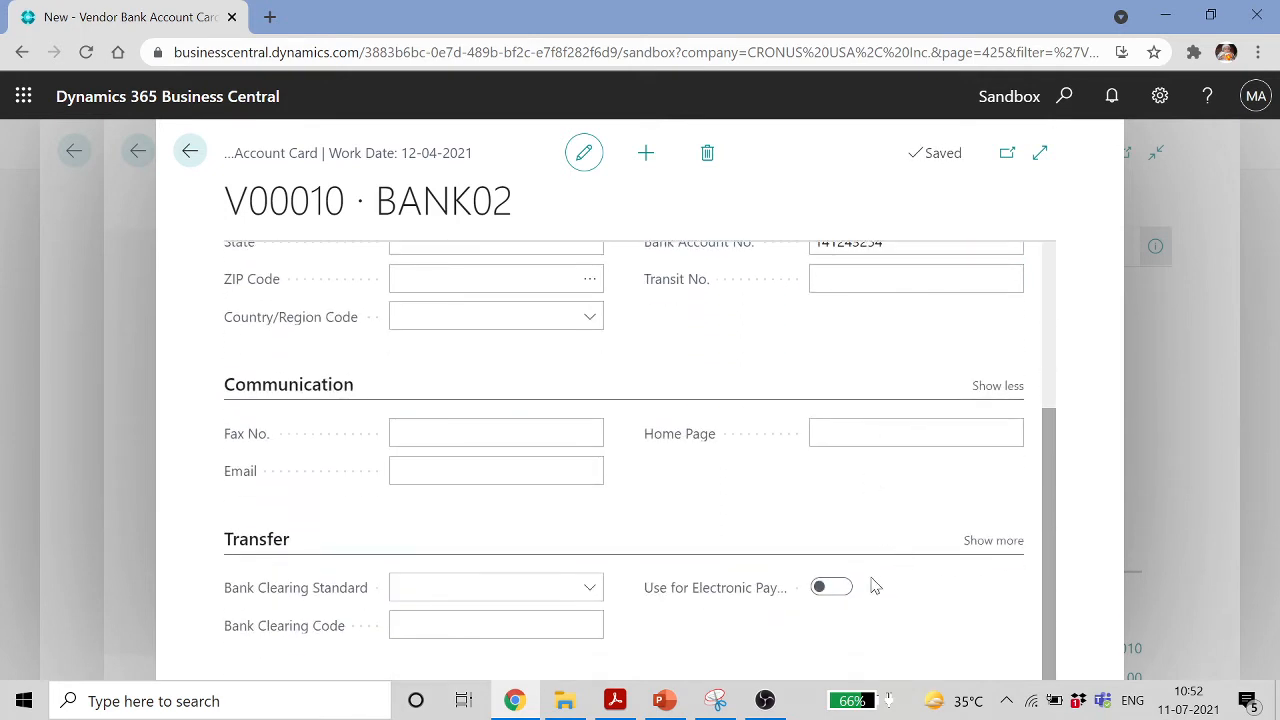
{"action": "scroll", "coordinate": [846, 511], "scroll_direction": "up", "scroll_amount": 3}
{"action": "left_click", "coordinate": [190, 153]}
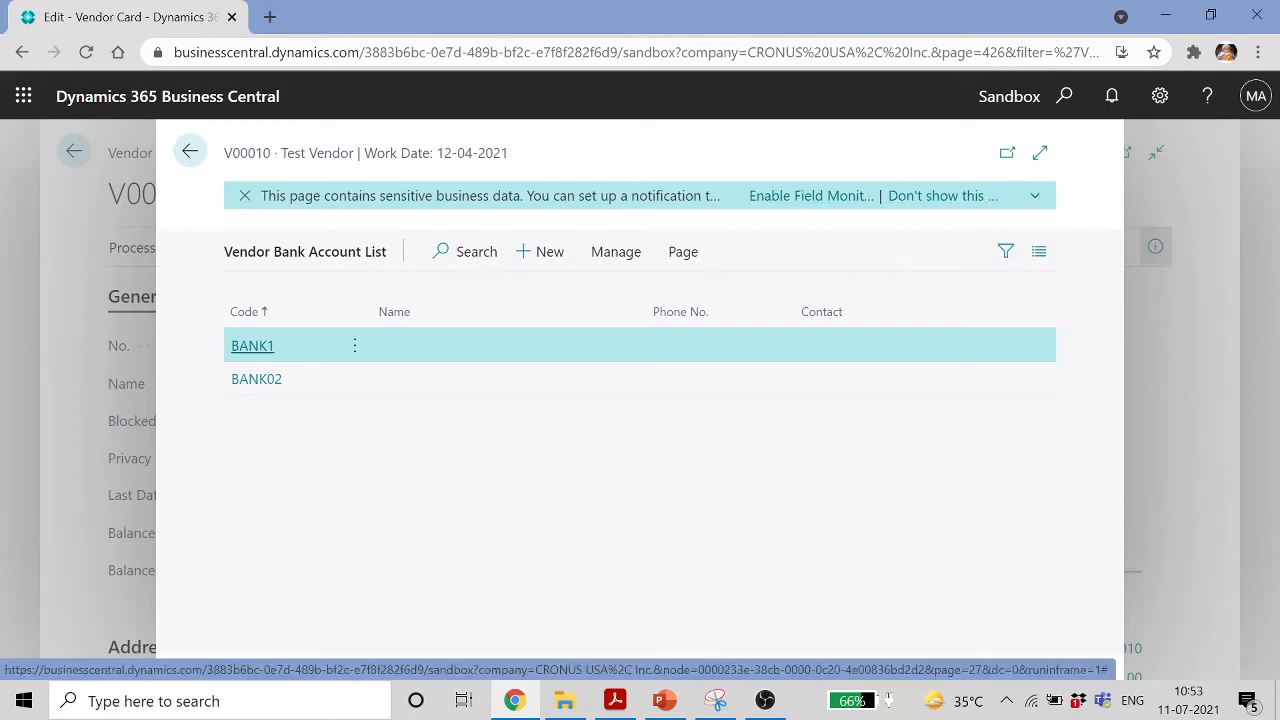
Enable field monitoring from the sensitive-data notice, then cancel the email setup wizard
{"action": "left_click", "coordinate": [1035, 196]}
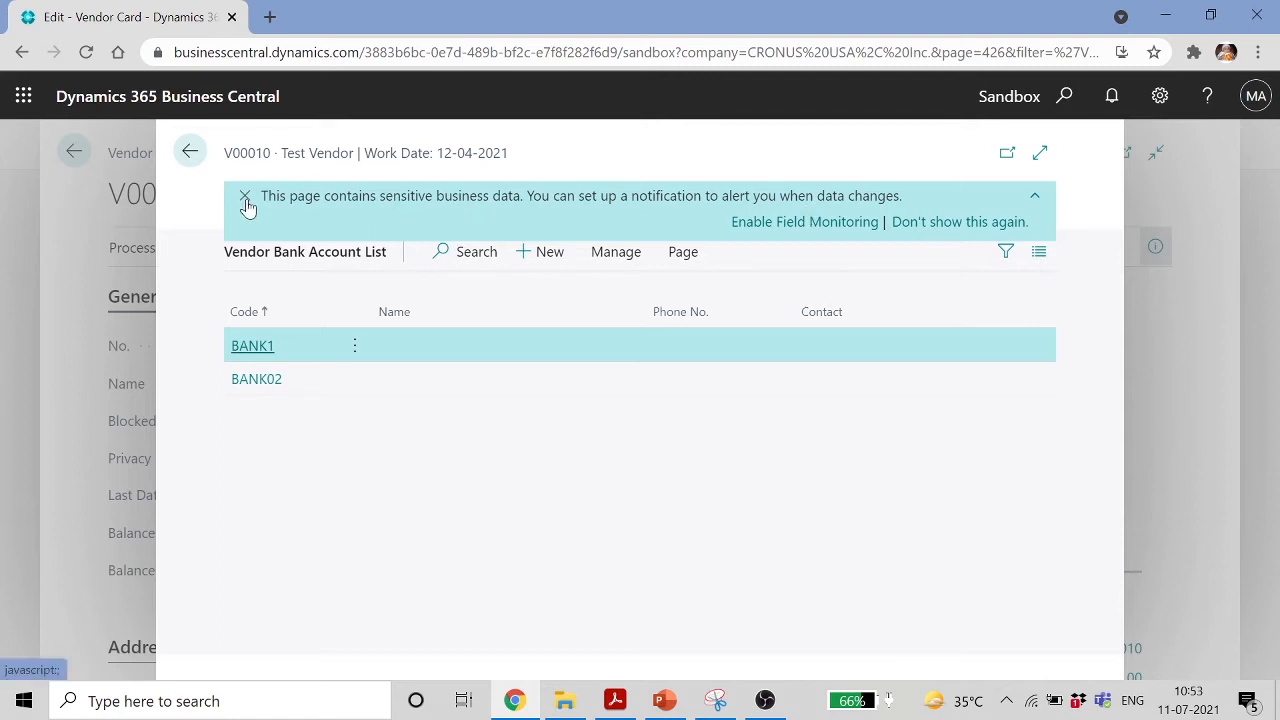
{"action": "left_click", "coordinate": [843, 225]}
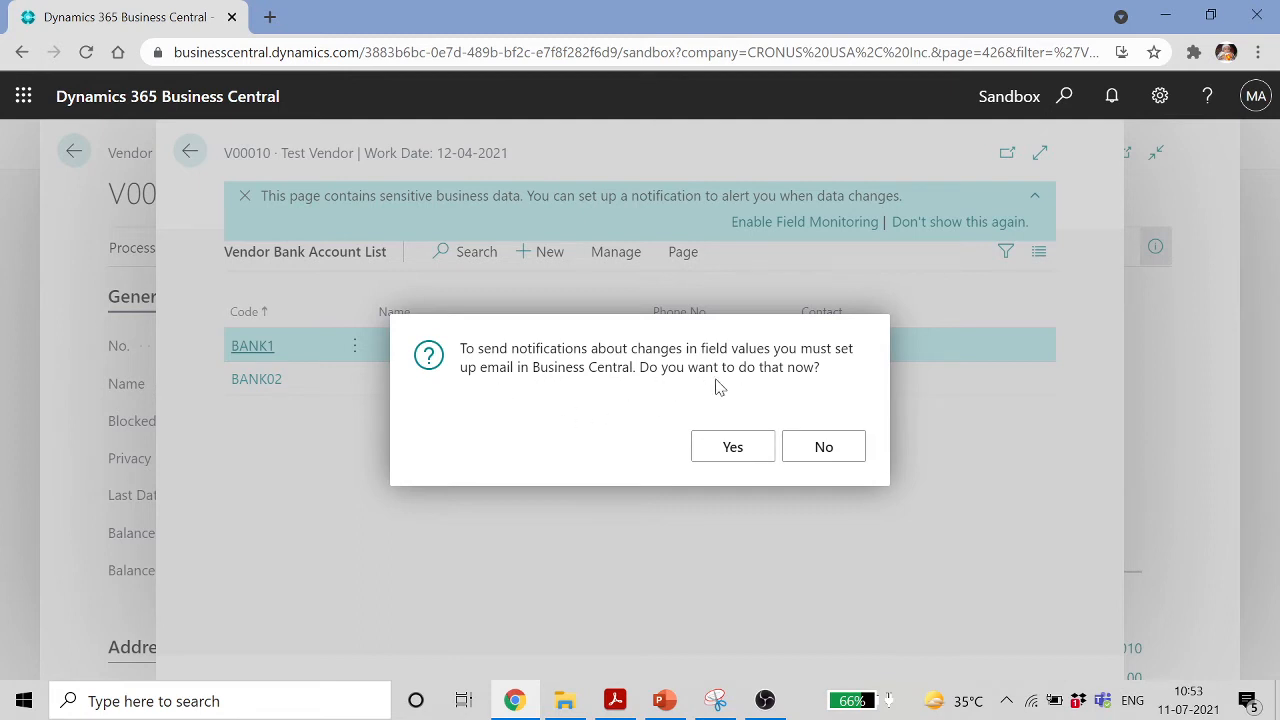
{"action": "left_click", "coordinate": [751, 453]}
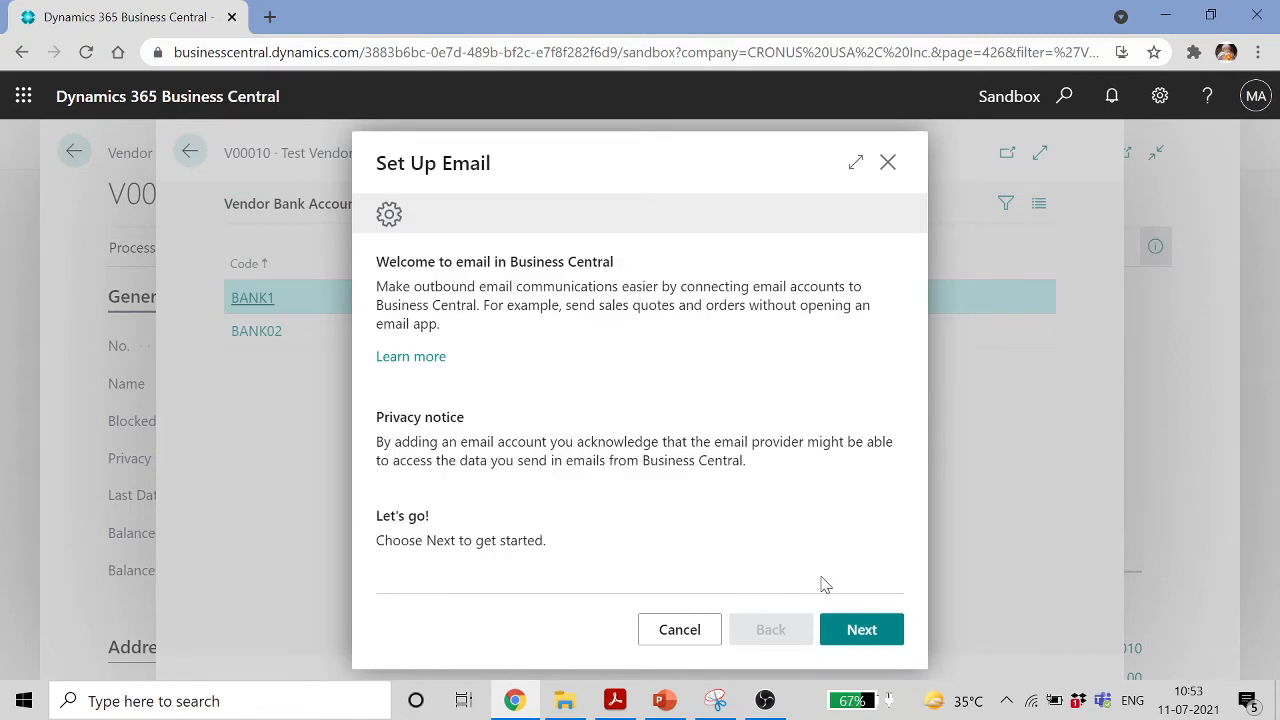
{"action": "left_click", "coordinate": [857, 631]}
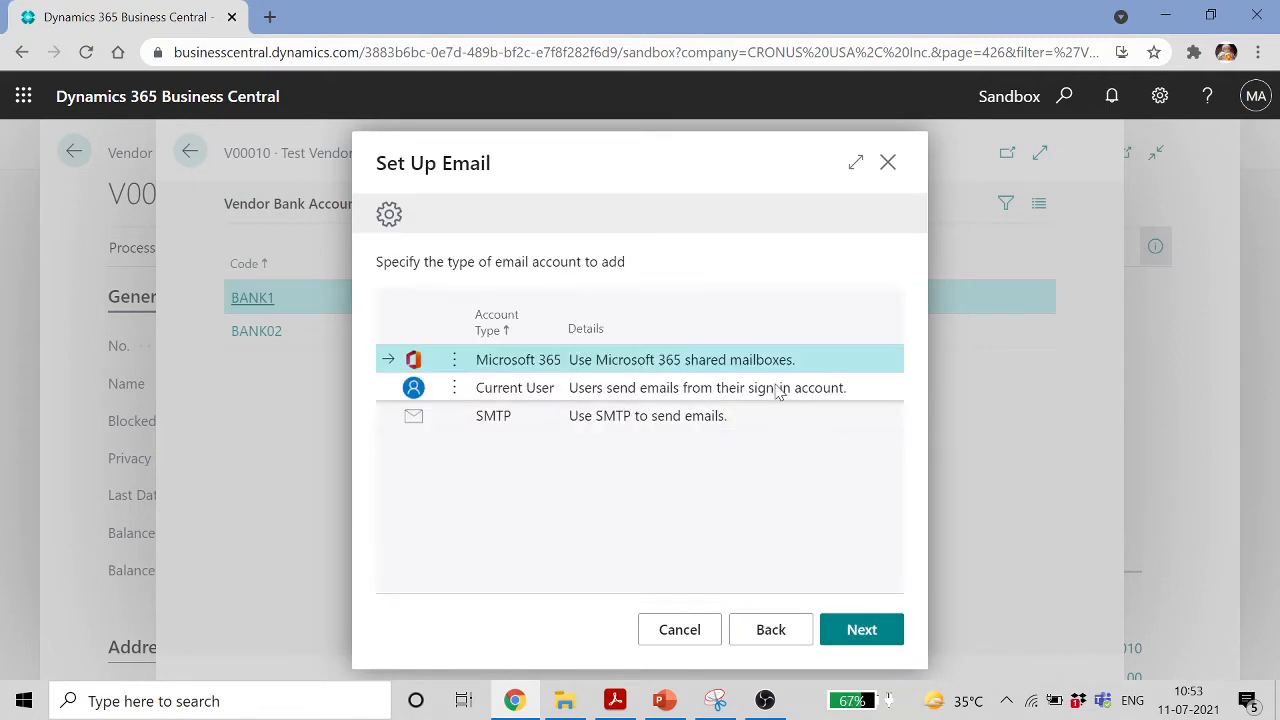
{"action": "left_click", "coordinate": [699, 640]}
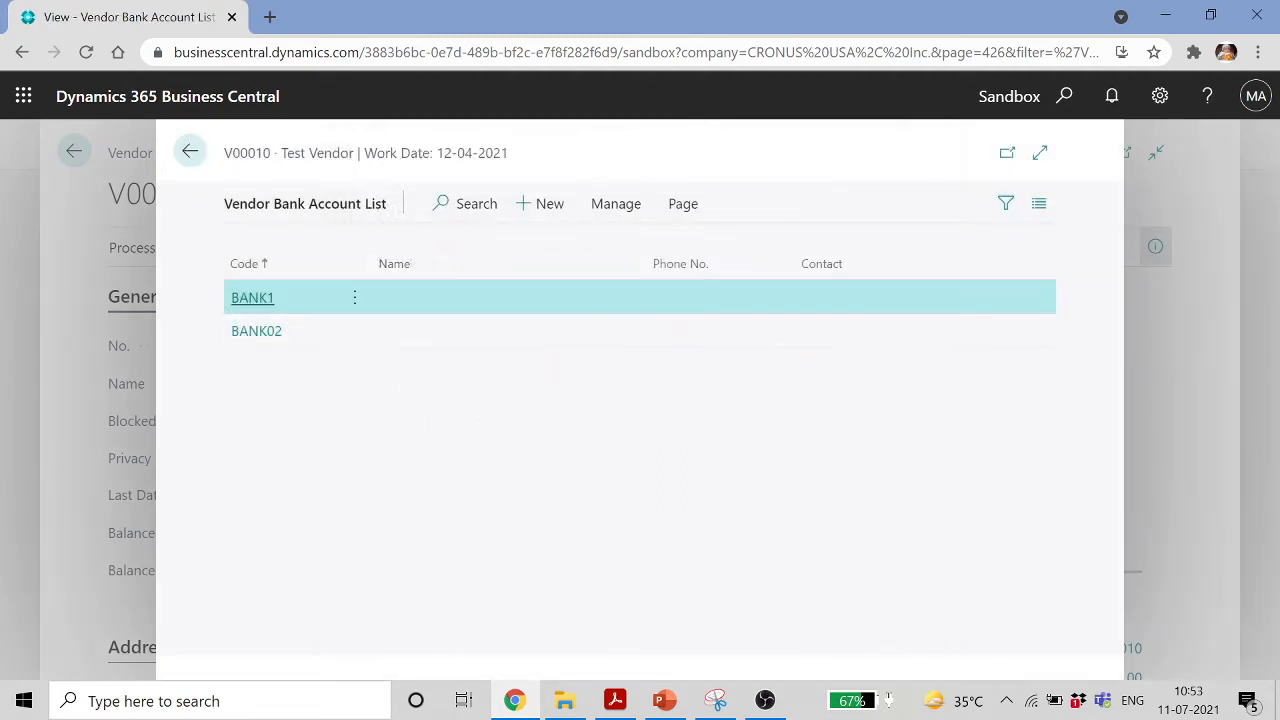
{"action": "left_click", "coordinate": [190, 155]}
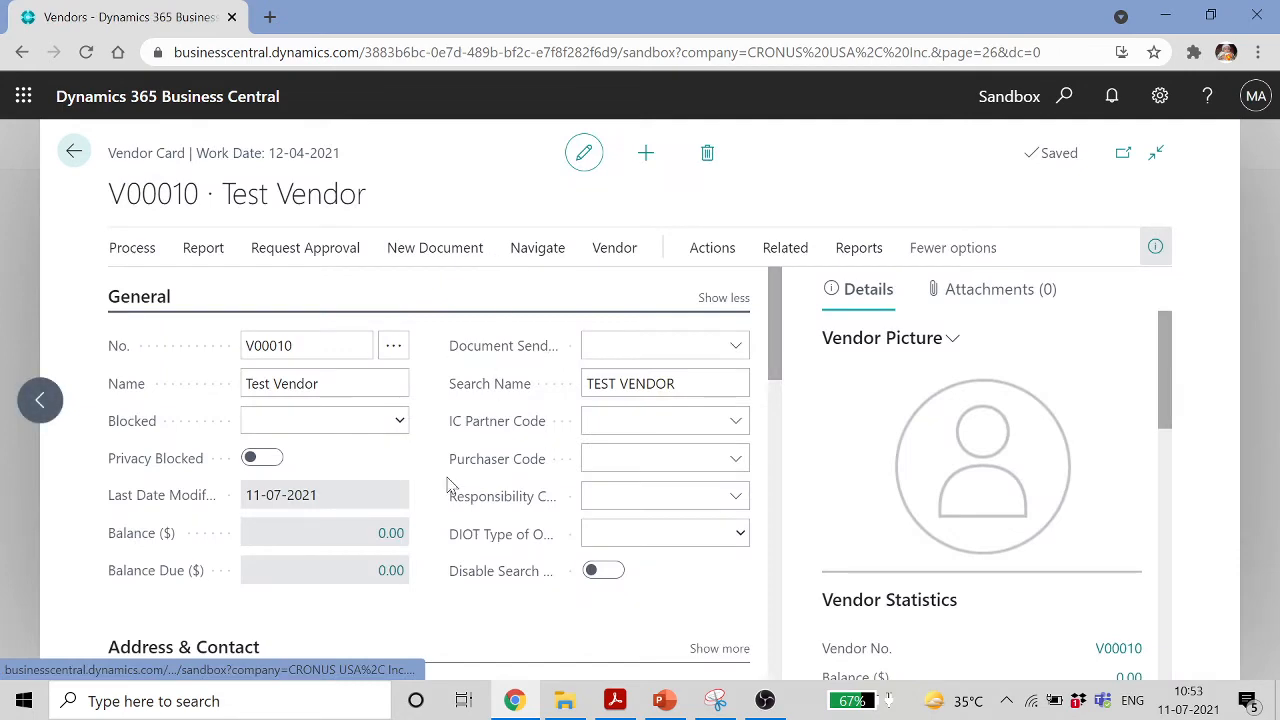
Choose BANK02 as Test Vendor's preferred bank account, leaving partner type blank
{"action": "scroll", "coordinate": [447, 483], "scroll_direction": "down", "scroll_amount": 3}
{"action": "scroll", "coordinate": [447, 483], "scroll_direction": "down", "scroll_amount": 5}
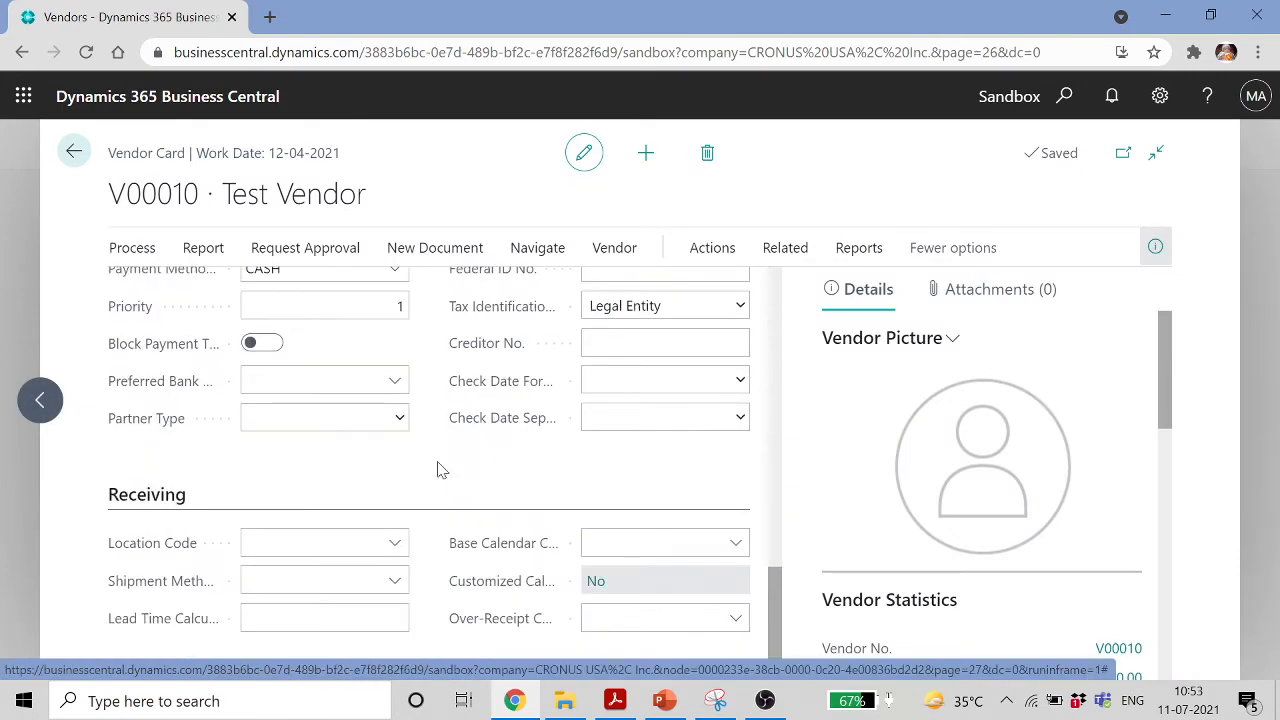
{"action": "left_click", "coordinate": [395, 382]}
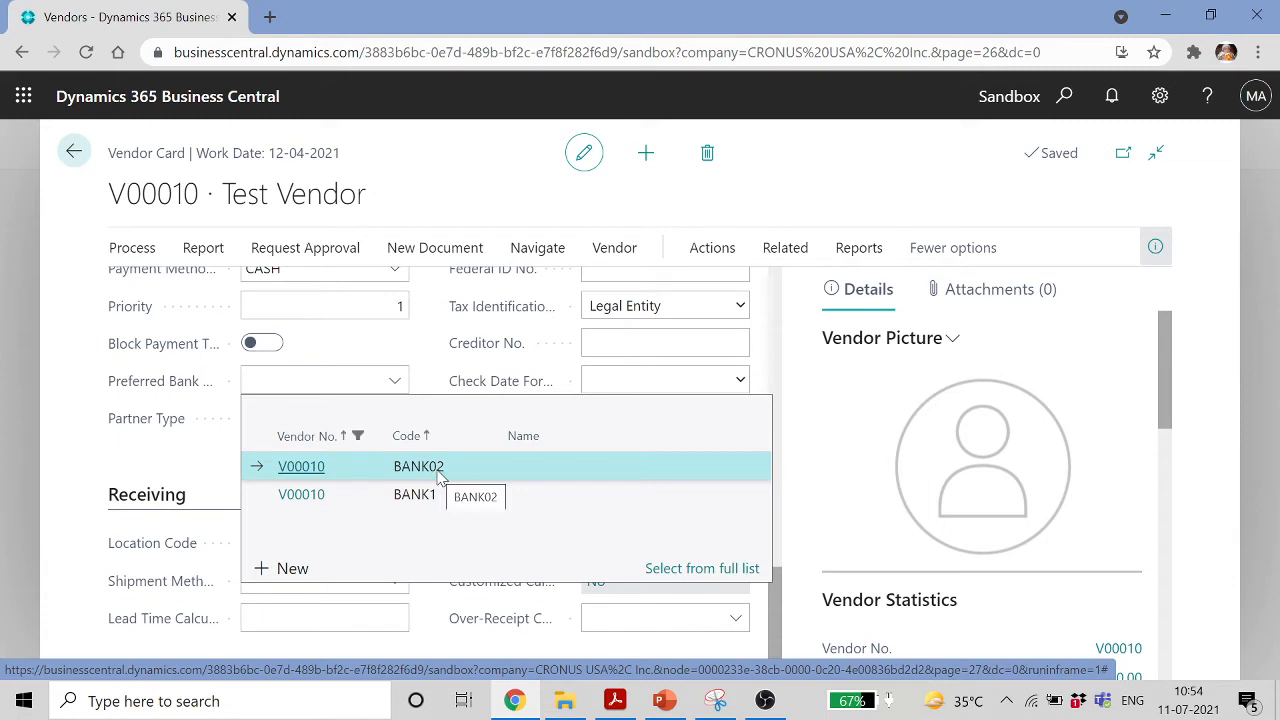
{"action": "left_click", "coordinate": [297, 474]}
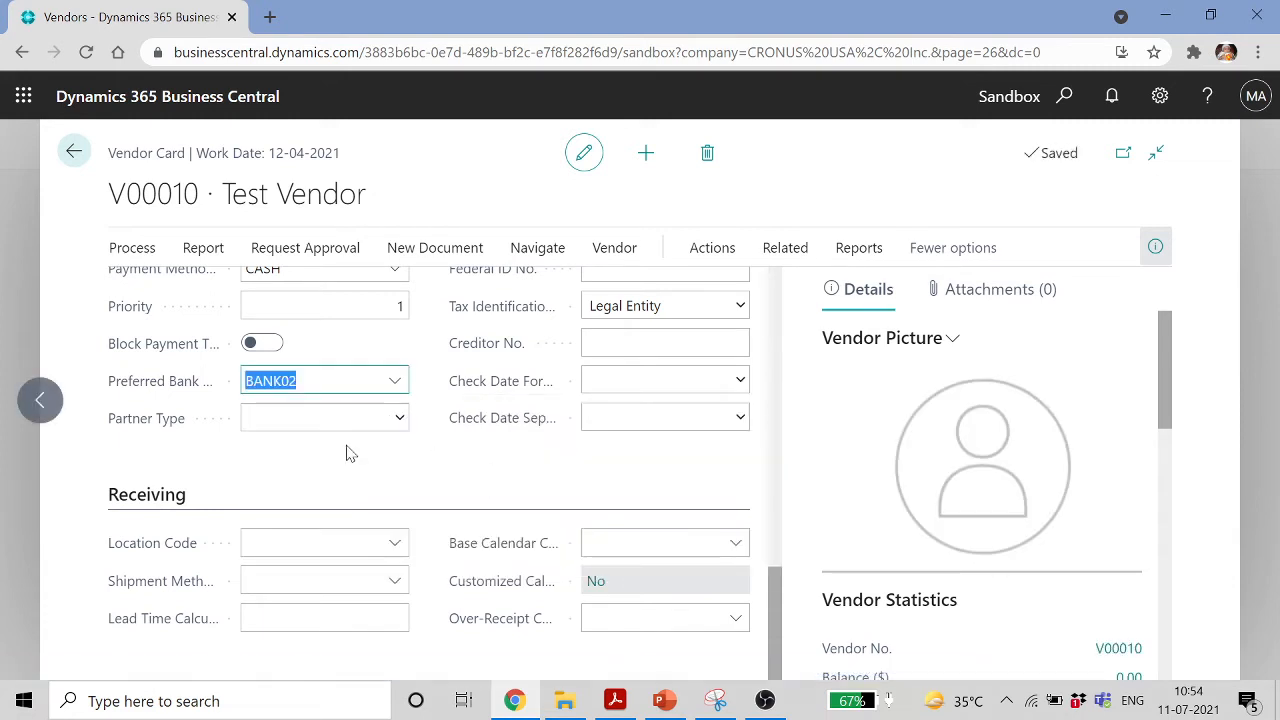
{"action": "left_click", "coordinate": [290, 420]}
{"action": "left_click", "coordinate": [458, 477]}
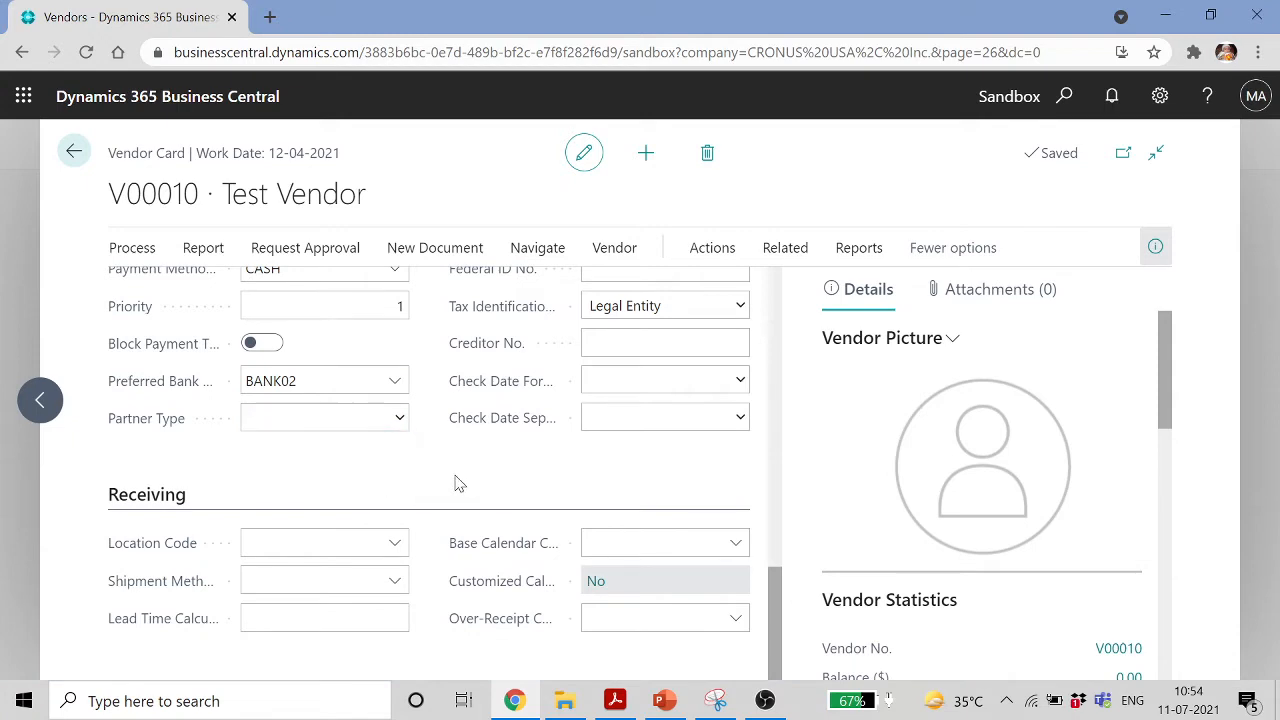
{"action": "scroll", "coordinate": [535, 480], "scroll_direction": "up", "scroll_amount": 2}
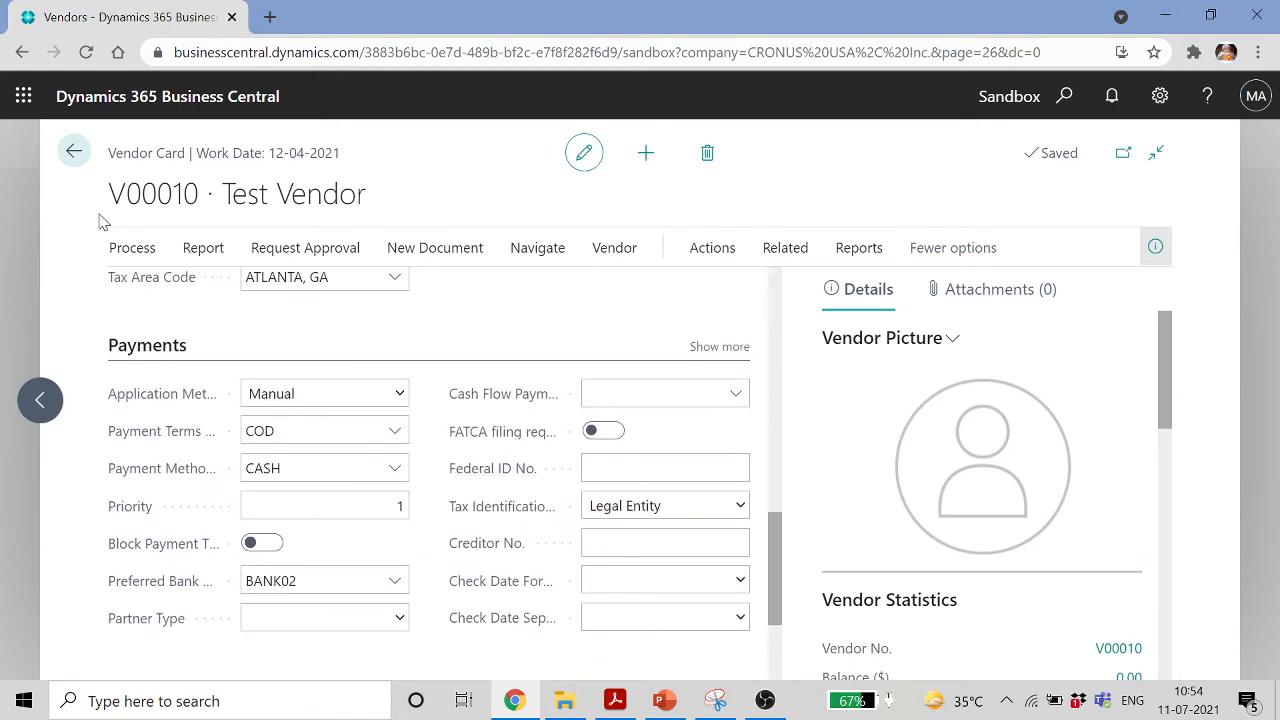
{"action": "left_click", "coordinate": [73, 151]}
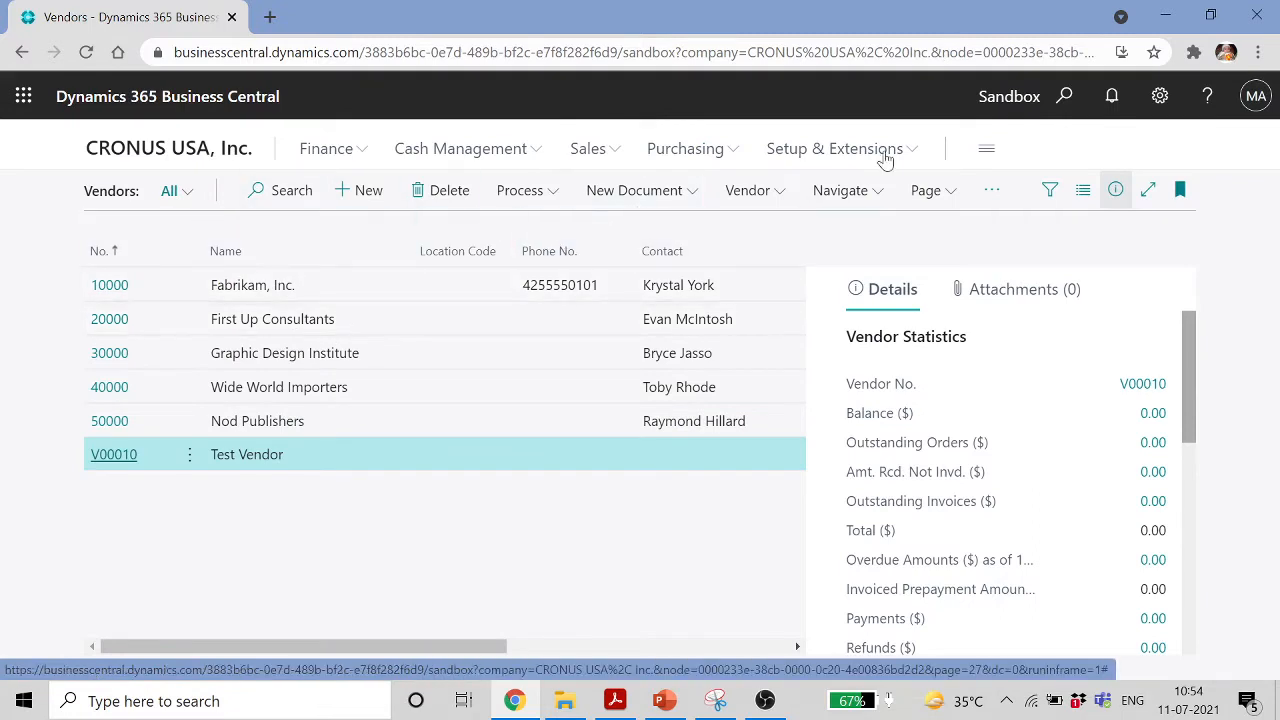
Open the Customers list through Tell Me and dismiss the app-published message
{"action": "left_click", "coordinate": [1064, 96]}
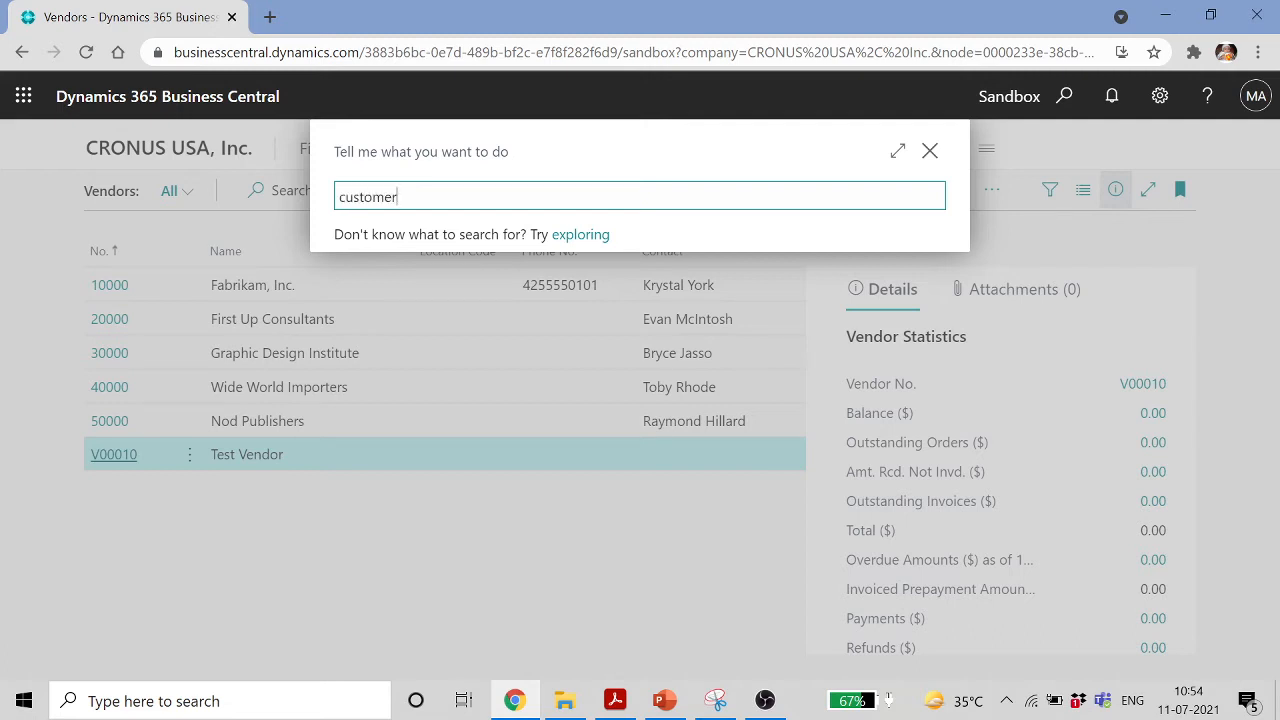
{"action": "left_click", "coordinate": [420, 440]}
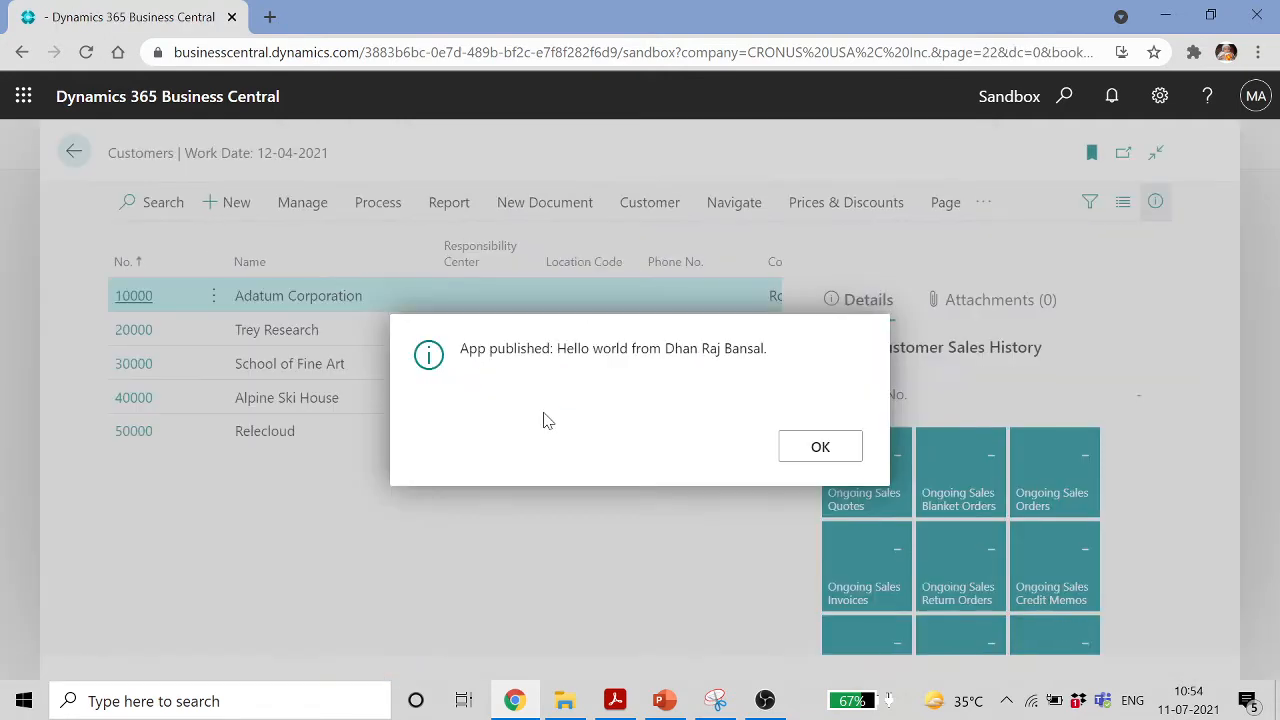
{"action": "left_click", "coordinate": [795, 445]}
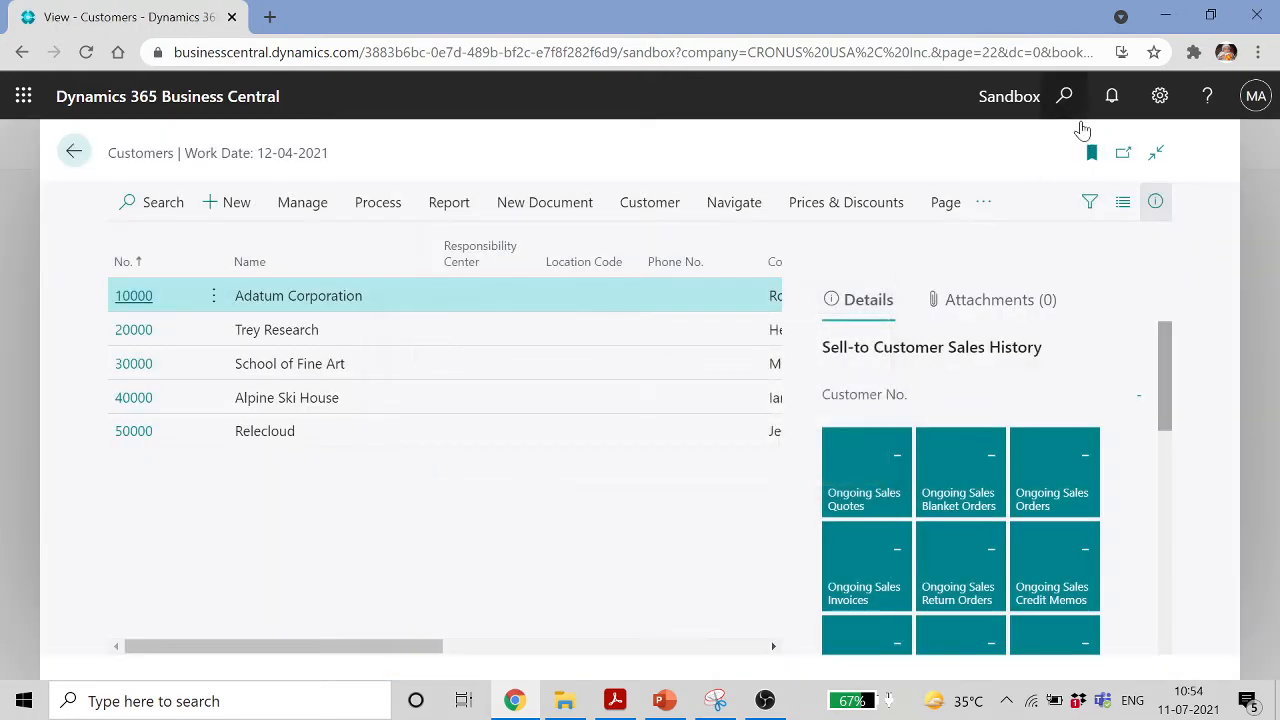
Open the Templates list and the Cash-Payment / Retail Customer (Cash) template card
{"action": "left_click", "coordinate": [1064, 96]}
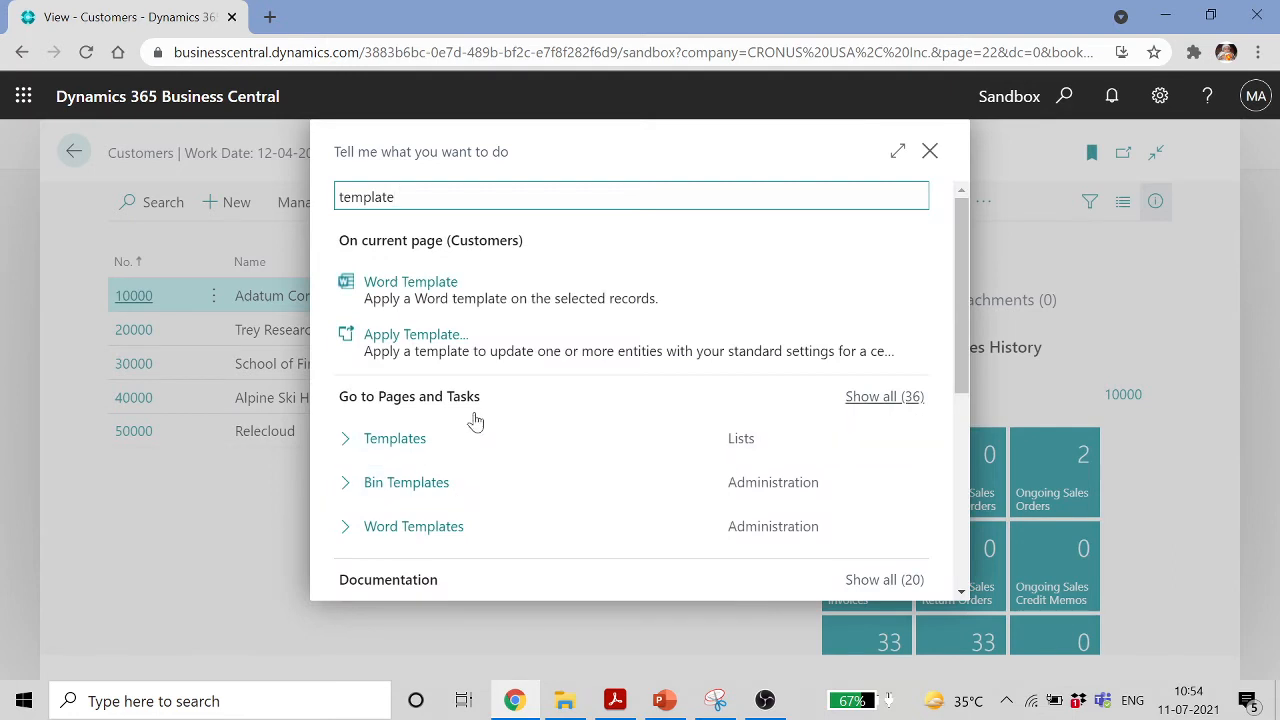
{"action": "scroll", "coordinate": [463, 437], "scroll_direction": "down", "scroll_amount": 2}
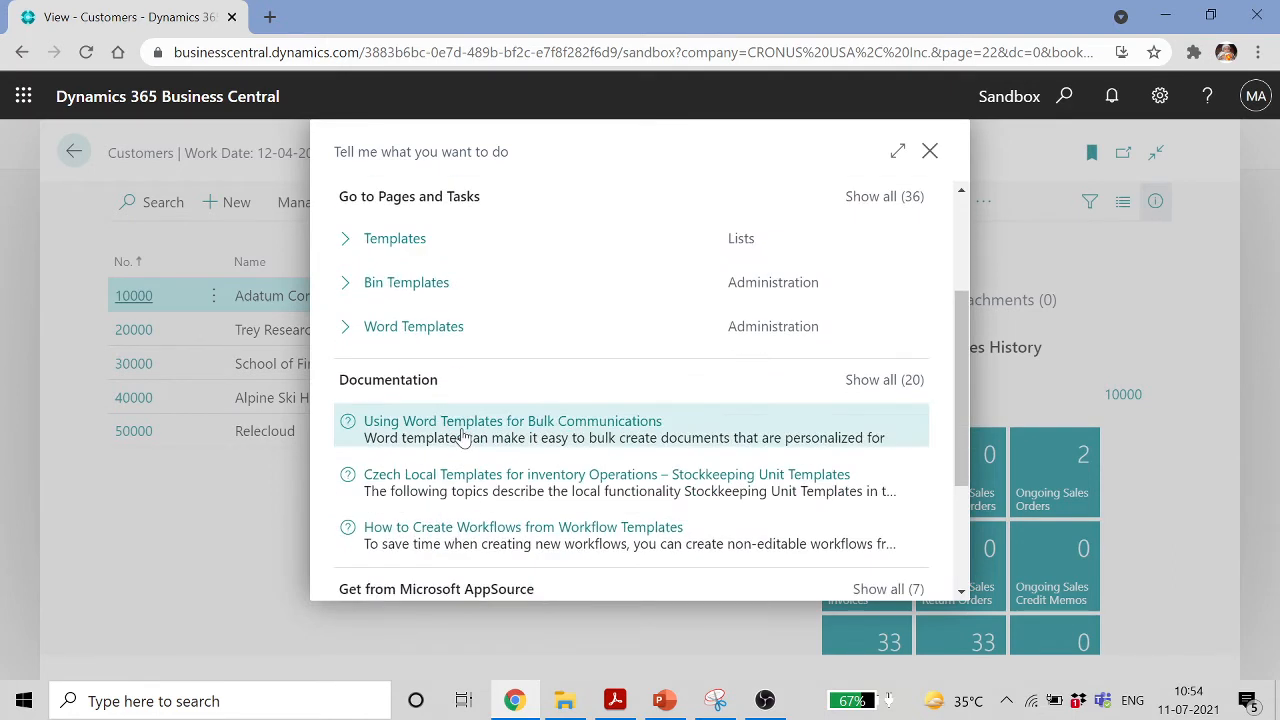
{"action": "left_click", "coordinate": [408, 242]}
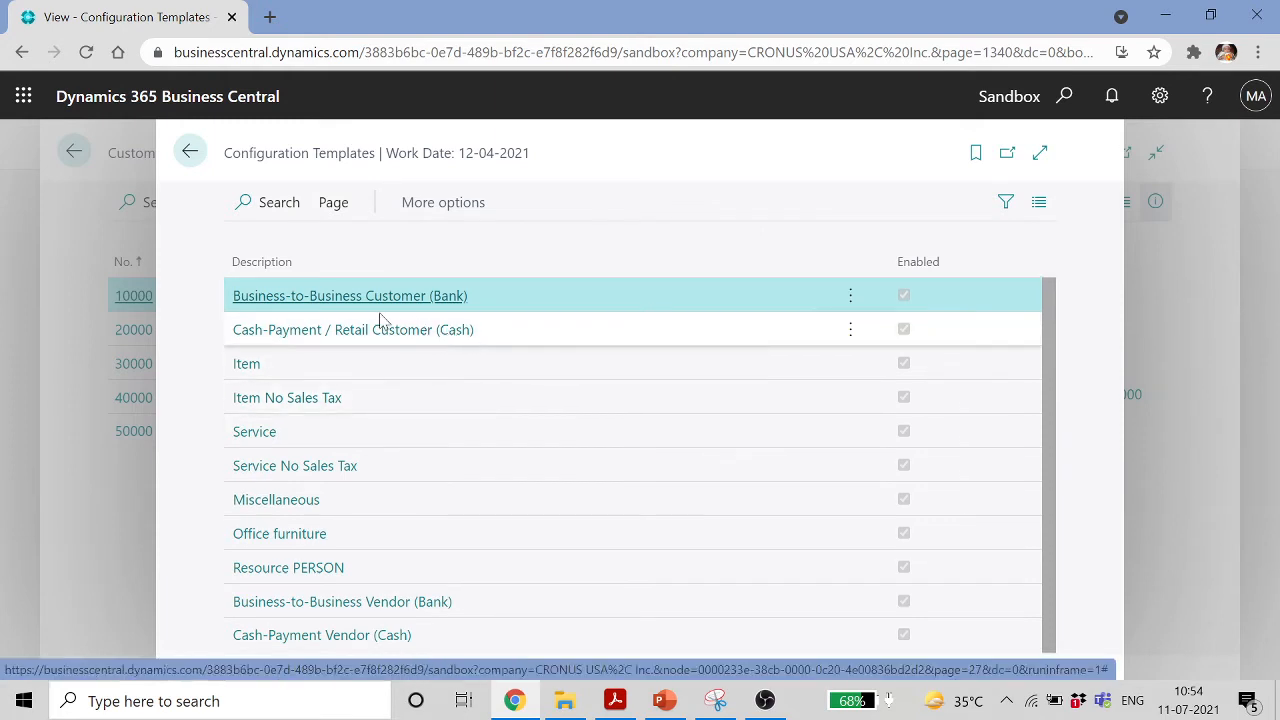
{"action": "left_click", "coordinate": [415, 337]}
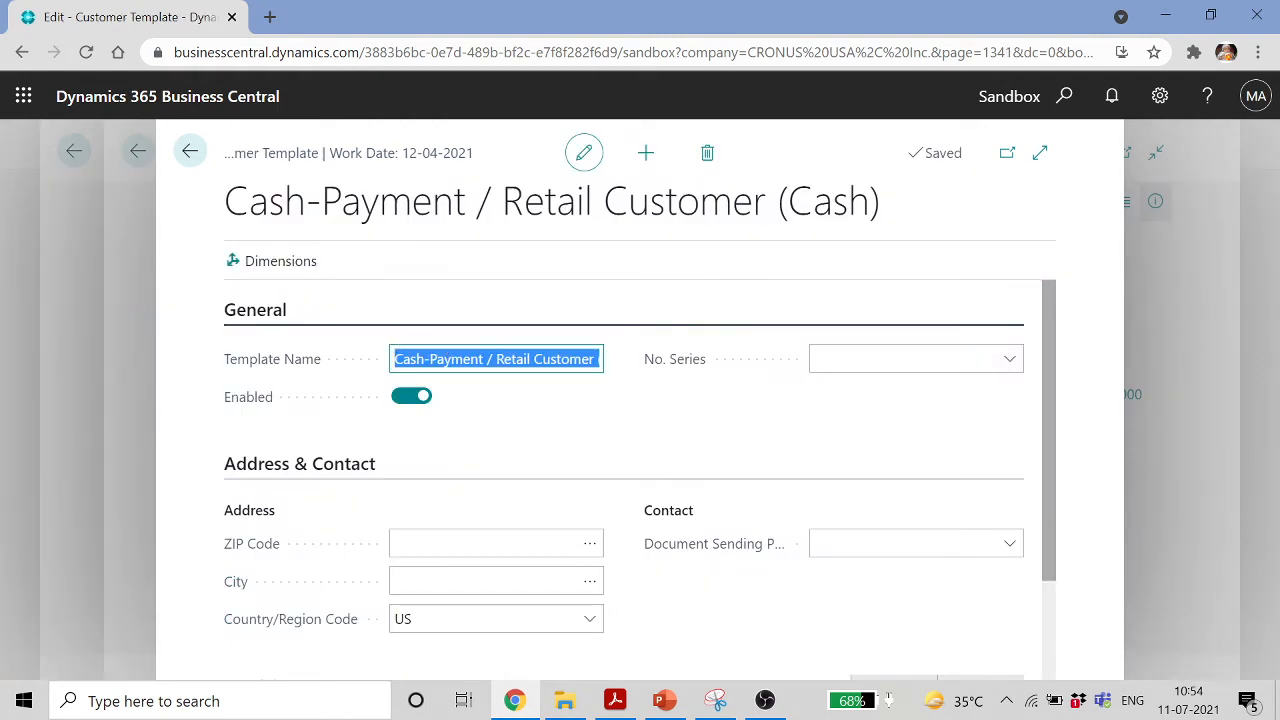
{"action": "left_click", "coordinate": [189, 151]}
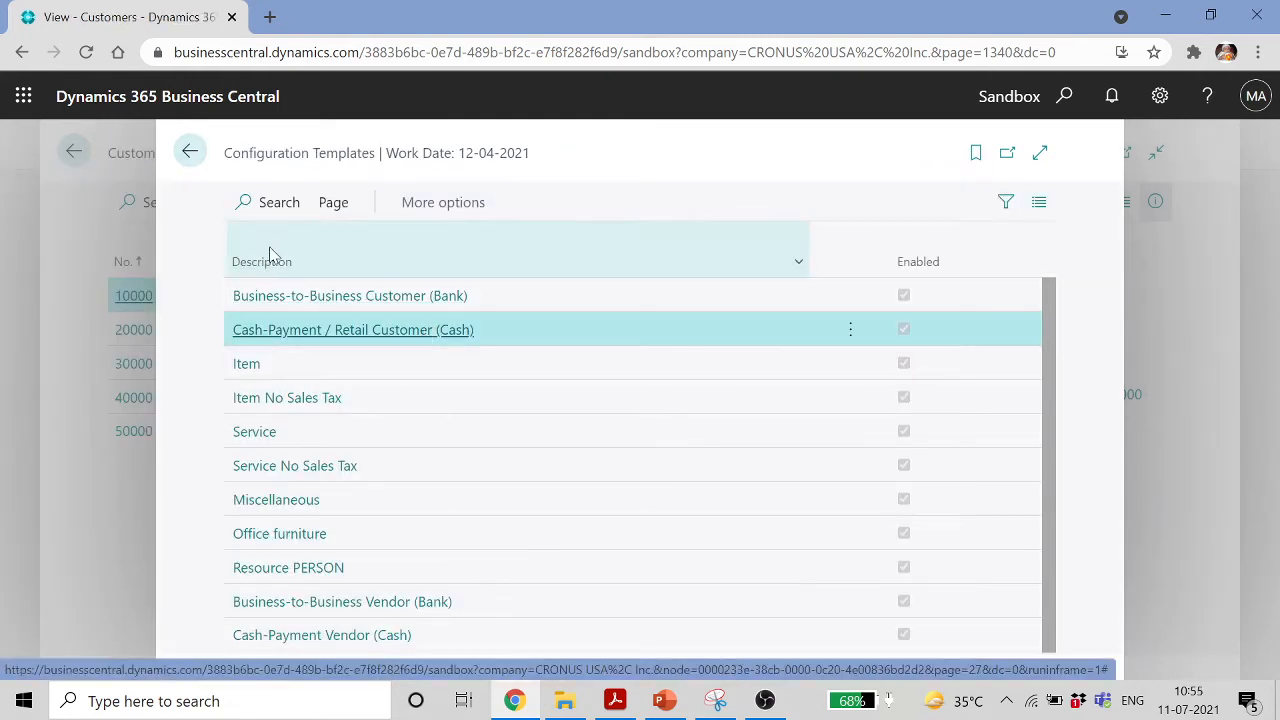
{"action": "double_click", "coordinate": [362, 333]}
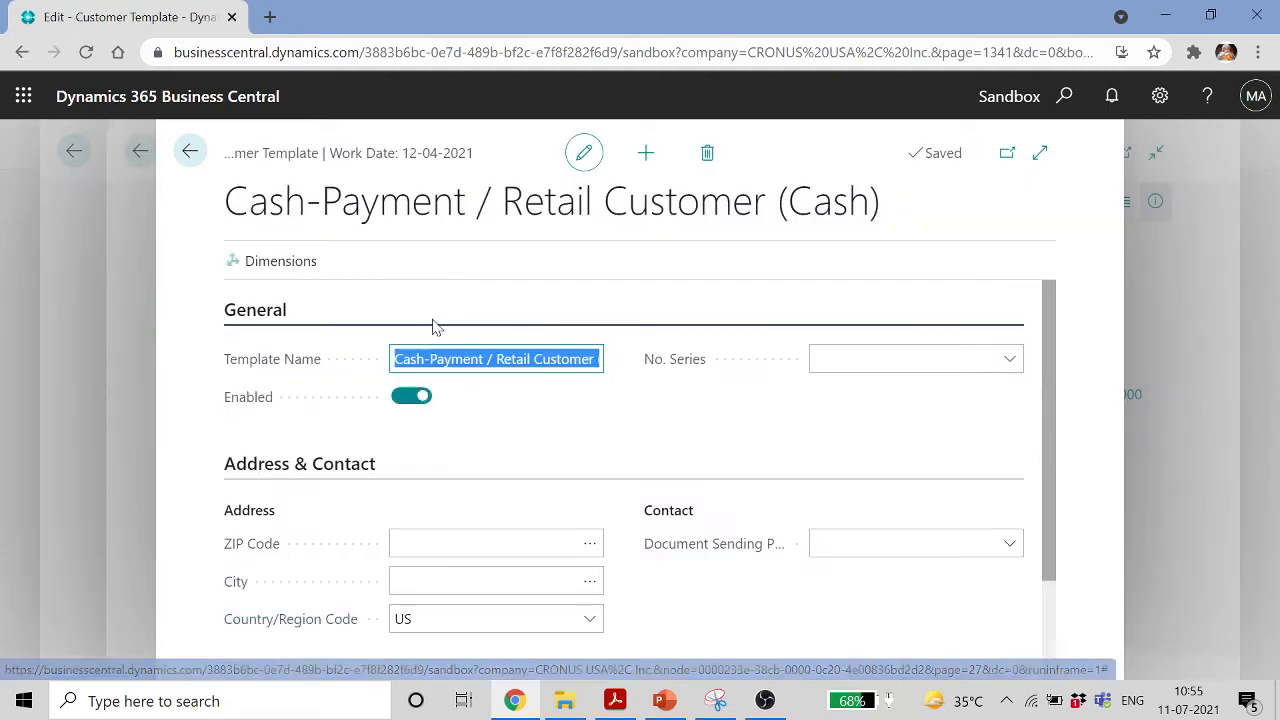
{"action": "left_click", "coordinate": [645, 158]}
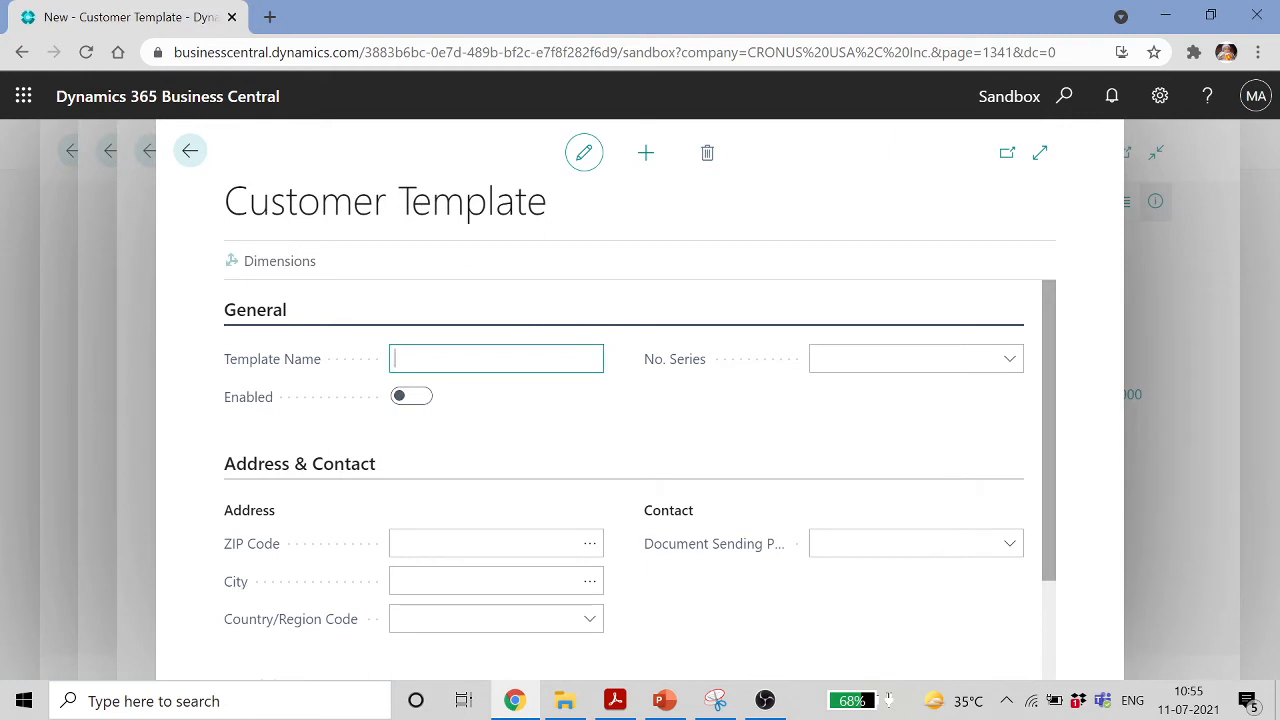
Name the new customer template 'All Domestic Customers'
{"action": "key", "text": "Caps_Lock"}
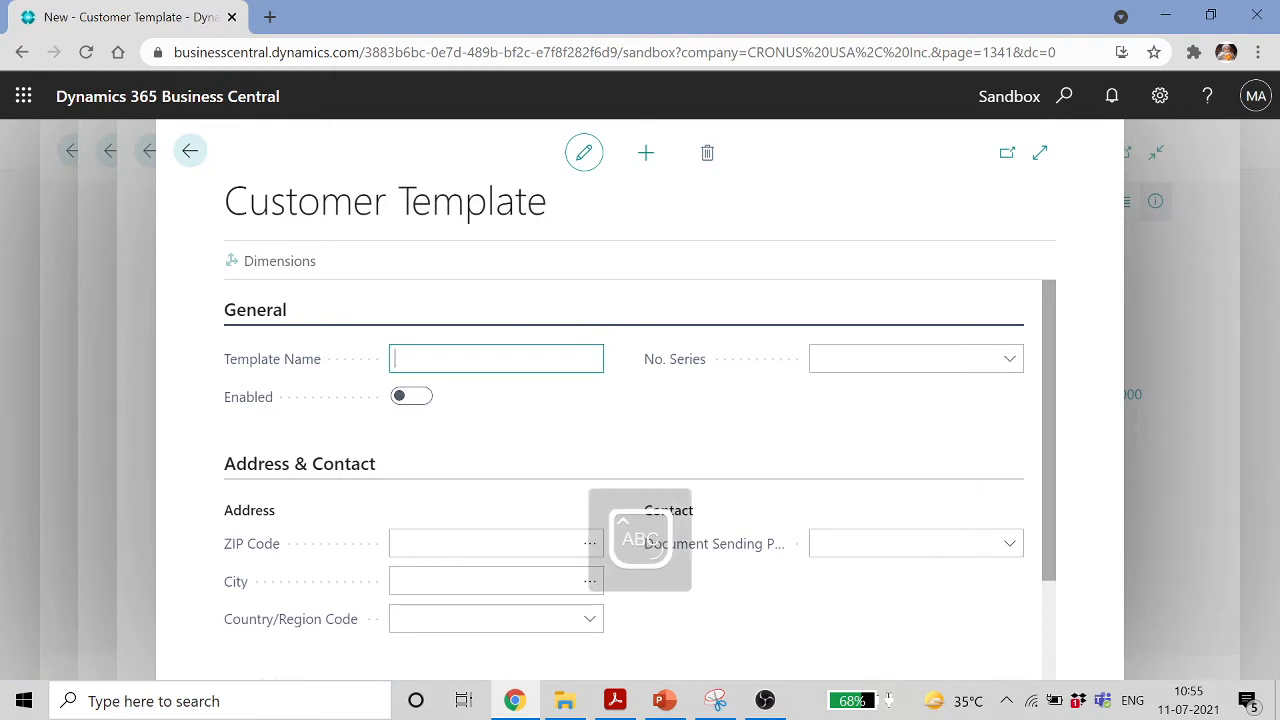
{"action": "type", "text": "A"}
{"action": "key", "text": "Caps_Lock"}
{"action": "type", "text": "ll"}
{"action": "key", "text": "Caps_Lock"}
{"action": "type", "text": "Domesti"}
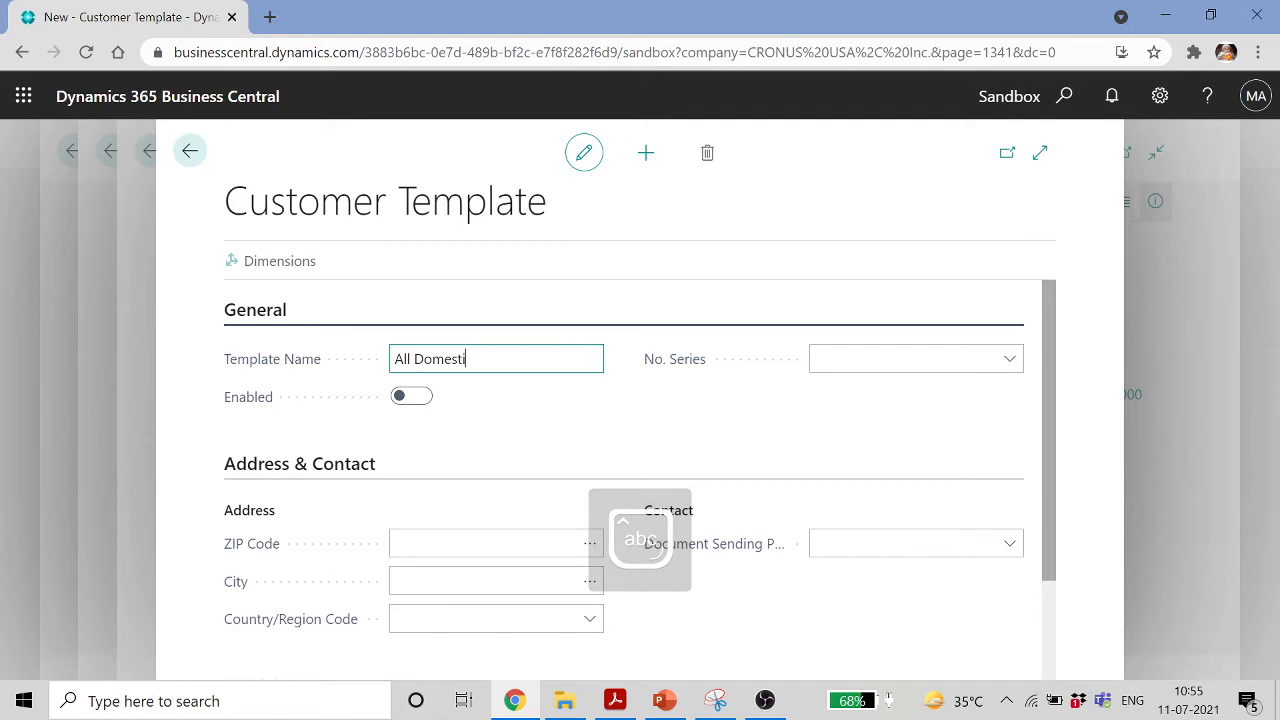
{"action": "type", "text": "c"}
{"action": "key", "text": "Caps_Lock"}
{"action": "type", "text": "C"}
{"action": "key", "text": "Caps_Lock"}
{"action": "type", "text": "ustomers"}
{"action": "key", "text": "Tab"}
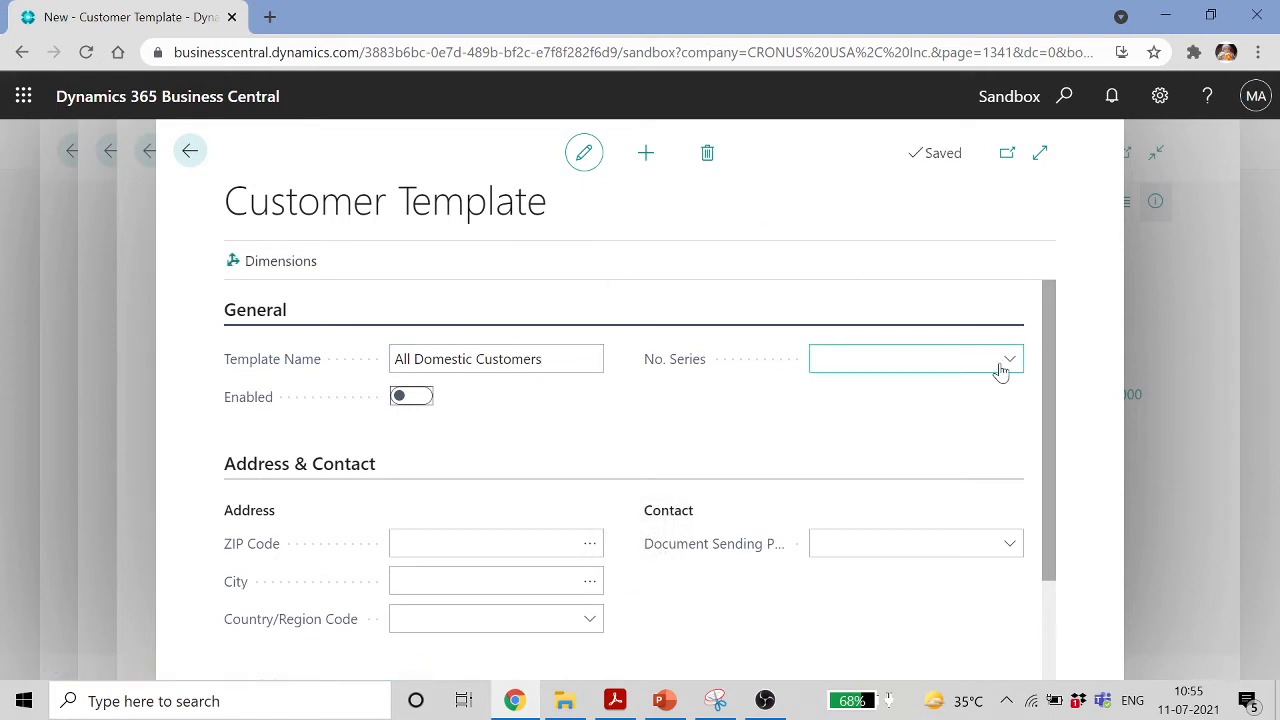
Set the template's No. Series to CUST
{"action": "left_click", "coordinate": [1010, 365]}
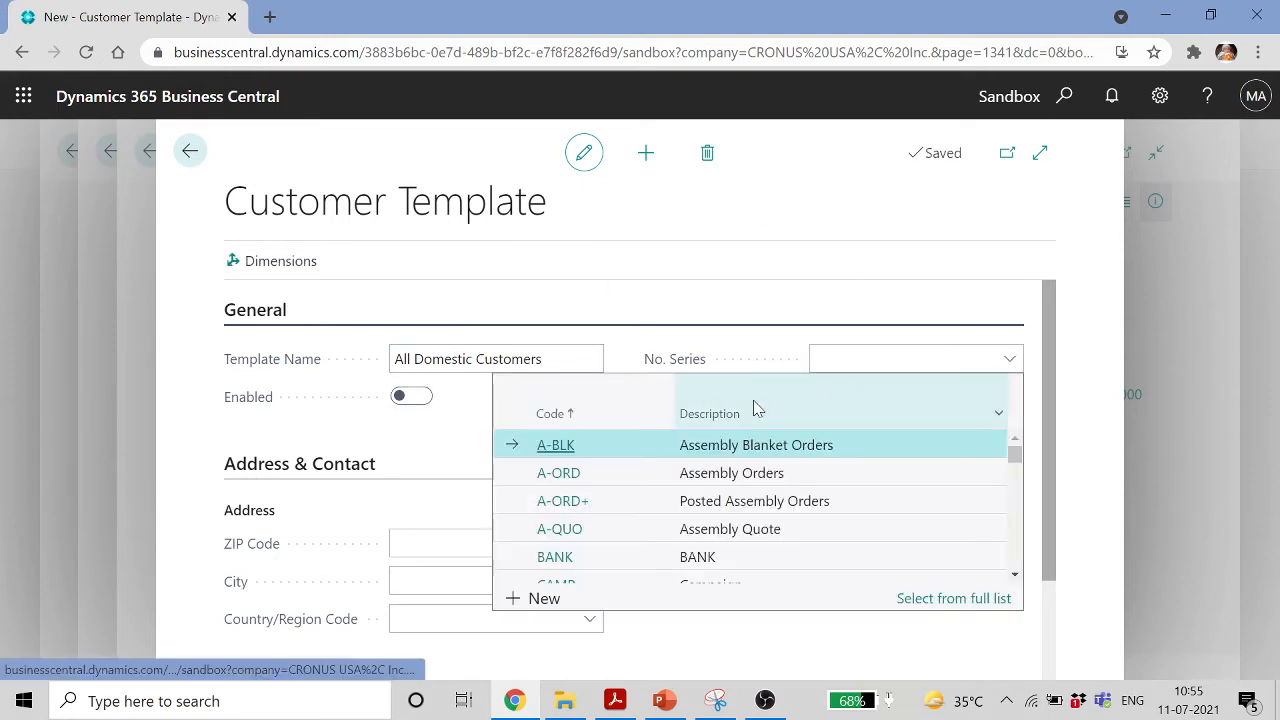
{"action": "scroll", "coordinate": [780, 488], "scroll_direction": "down", "scroll_amount": 3}
{"action": "scroll", "coordinate": [778, 484], "scroll_direction": "up", "scroll_amount": 2}
{"action": "left_click", "coordinate": [760, 470]}
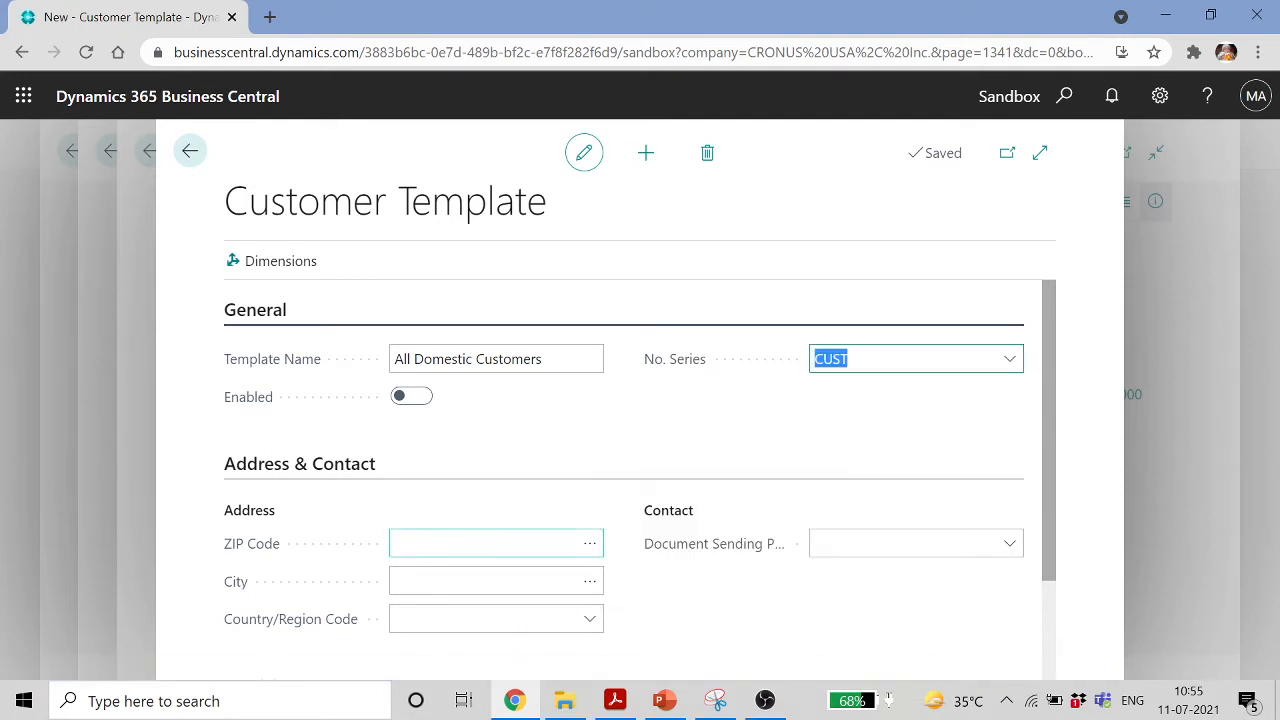
Set the general business and customer posting groups to DOMESTIC
{"action": "left_click", "coordinate": [480, 543]}
{"action": "scroll", "coordinate": [470, 545], "scroll_direction": "down", "scroll_amount": 2}
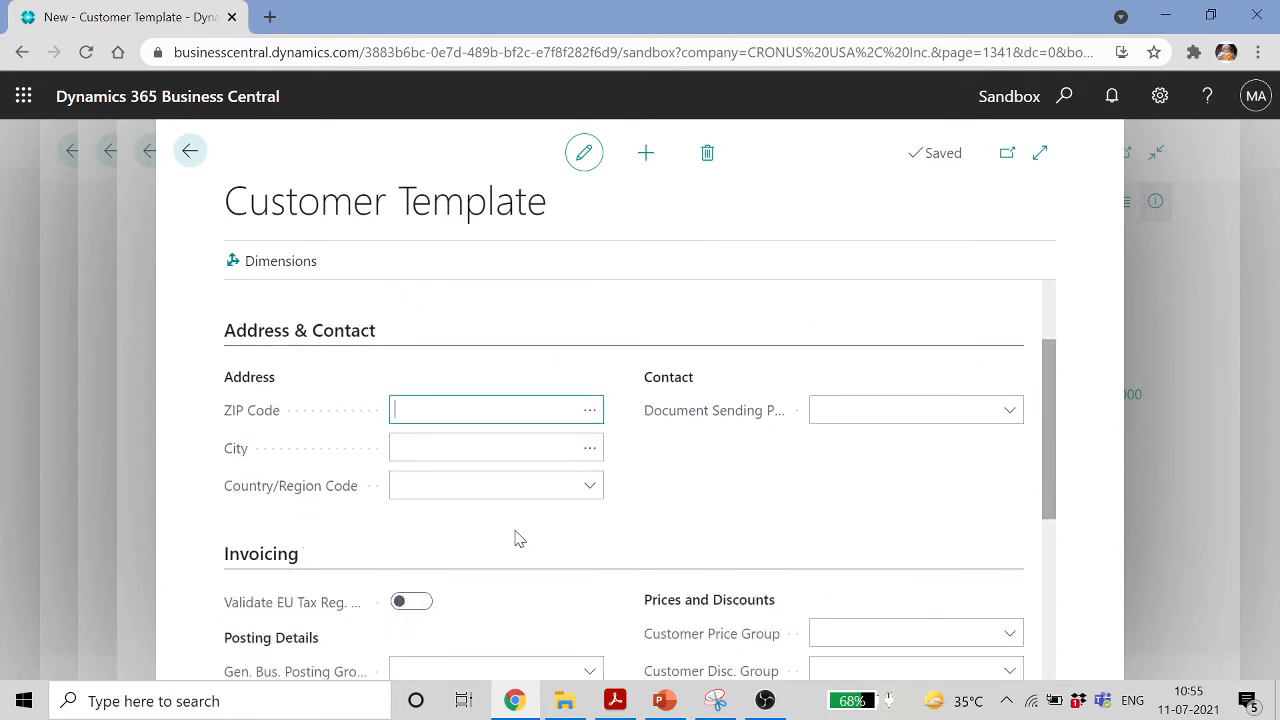
{"action": "scroll", "coordinate": [517, 537], "scroll_direction": "down", "scroll_amount": 3}
{"action": "left_click", "coordinate": [587, 478]}
{"action": "left_click", "coordinate": [480, 561]}
{"action": "left_click", "coordinate": [591, 512]}
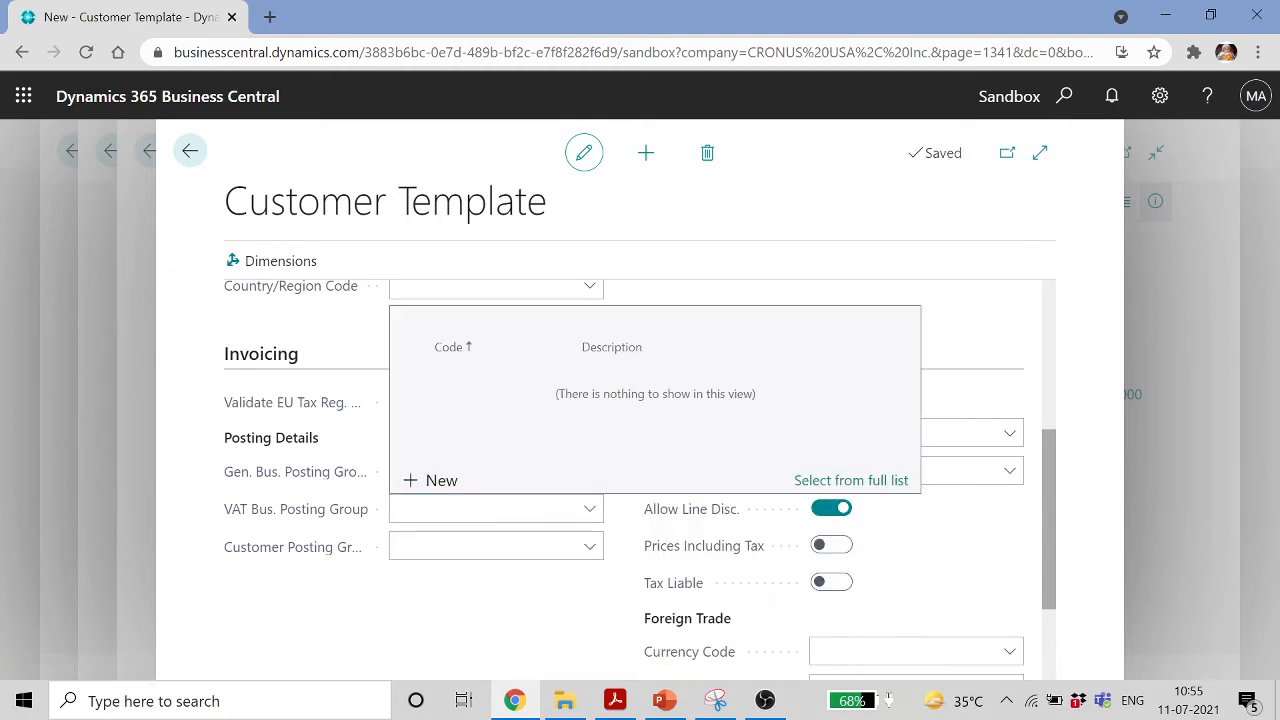
{"action": "key", "text": "Tab"}
{"action": "left_click", "coordinate": [590, 546]}
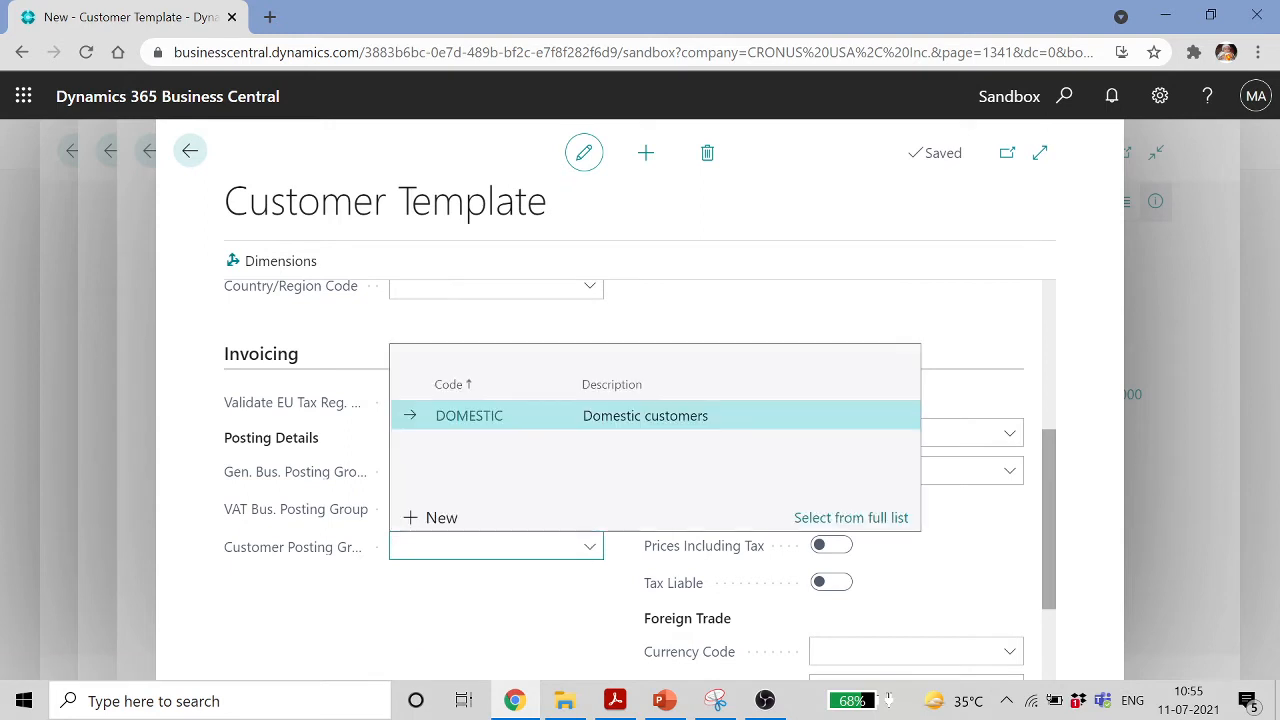
{"action": "left_click", "coordinate": [492, 414]}
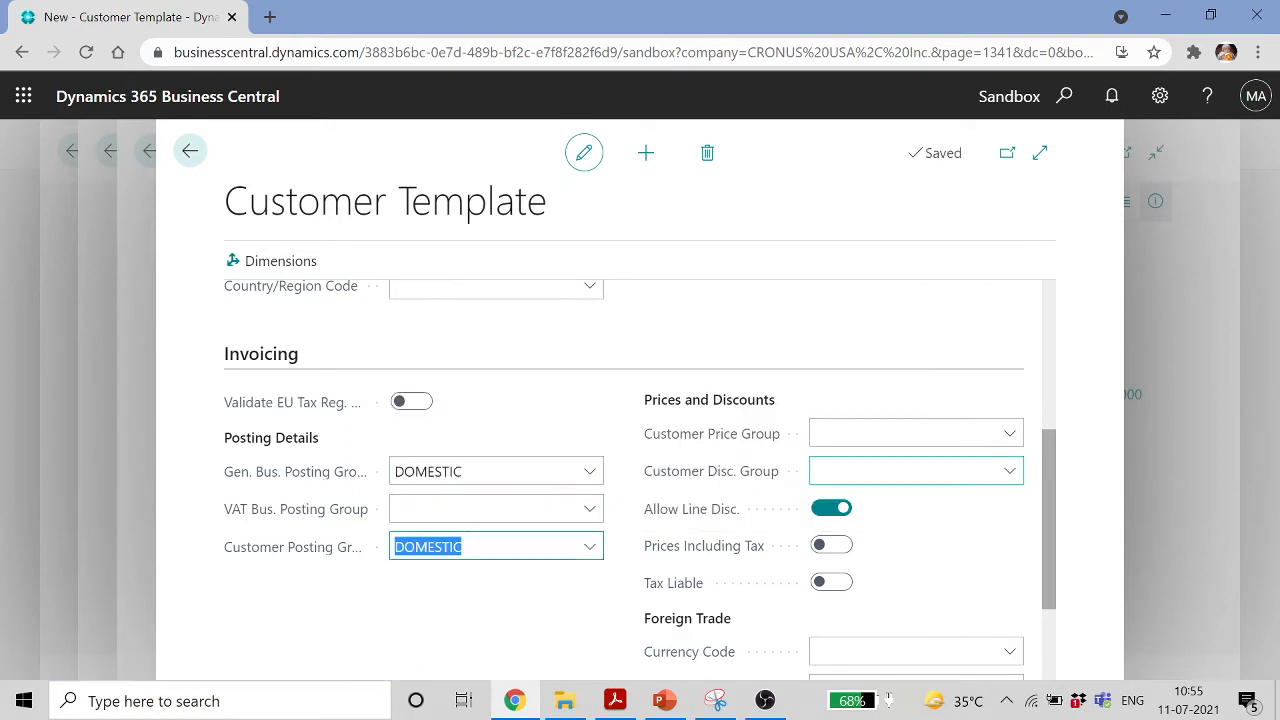
{"action": "left_click", "coordinate": [1008, 436]}
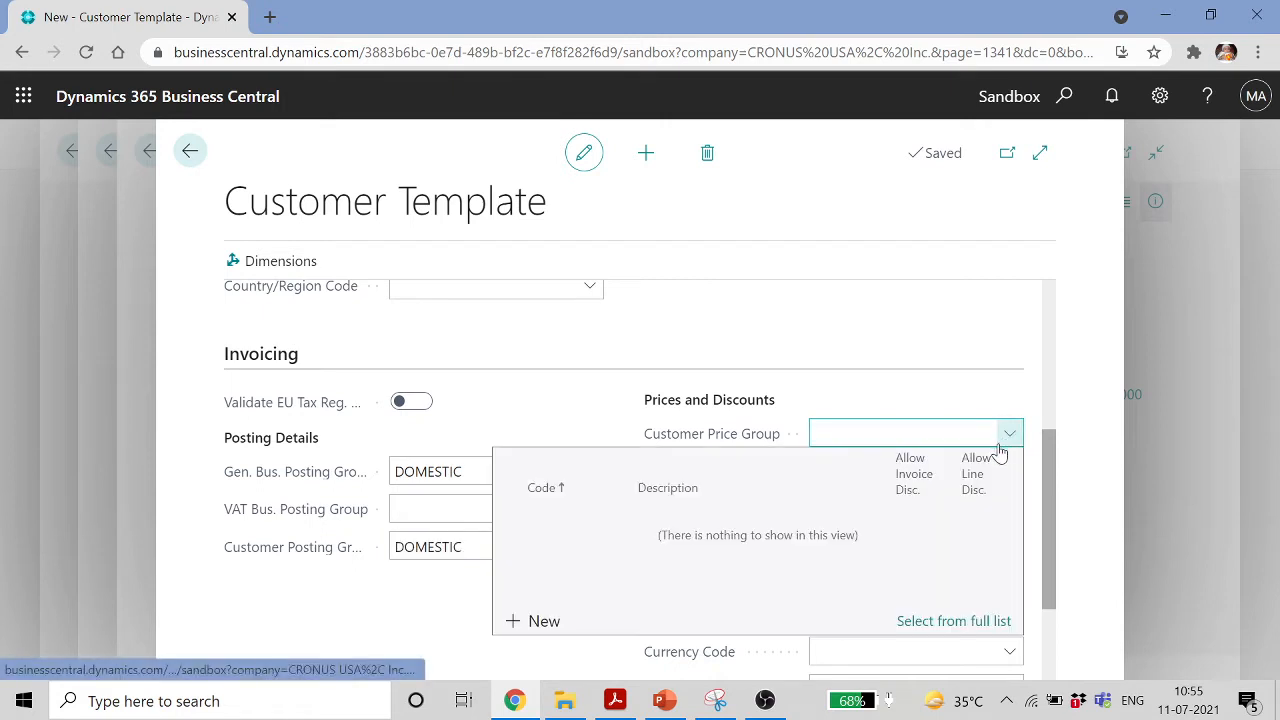
{"action": "left_click", "coordinate": [880, 393]}
Expand Payments and set the payment terms code to 30 DAYS
{"action": "scroll", "coordinate": [937, 525], "scroll_direction": "down", "scroll_amount": 2}
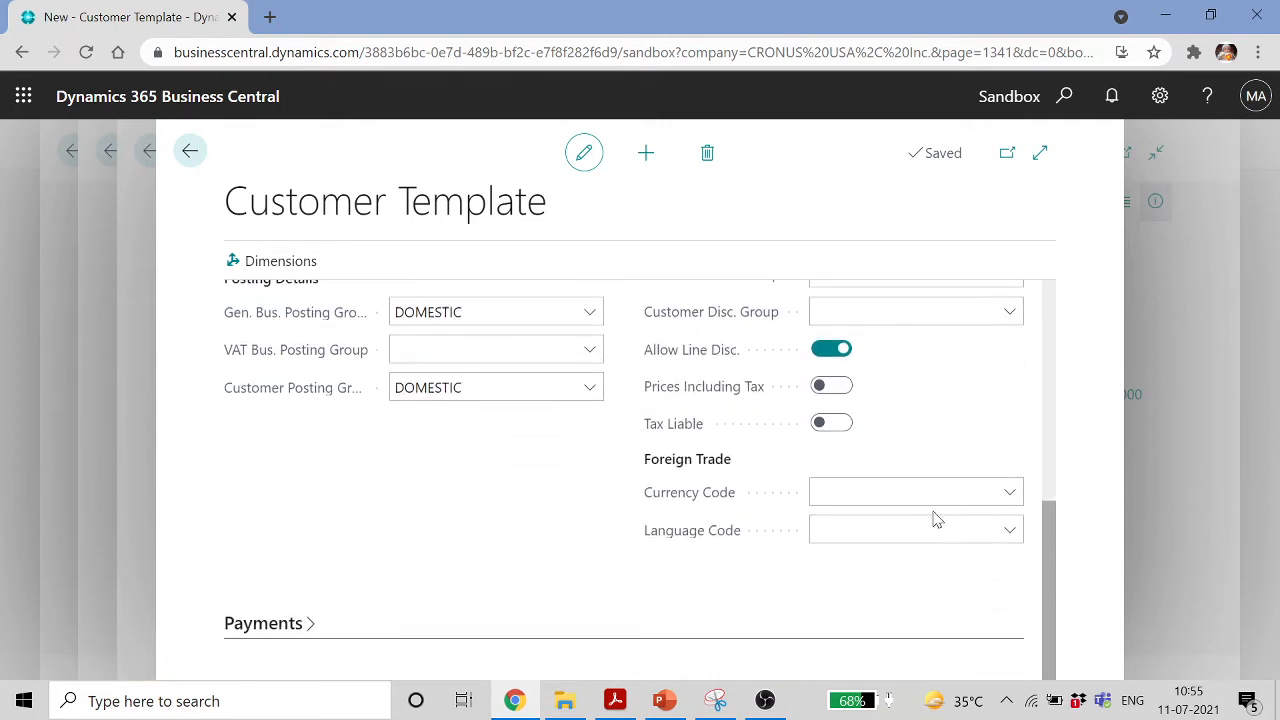
{"action": "left_click", "coordinate": [285, 630]}
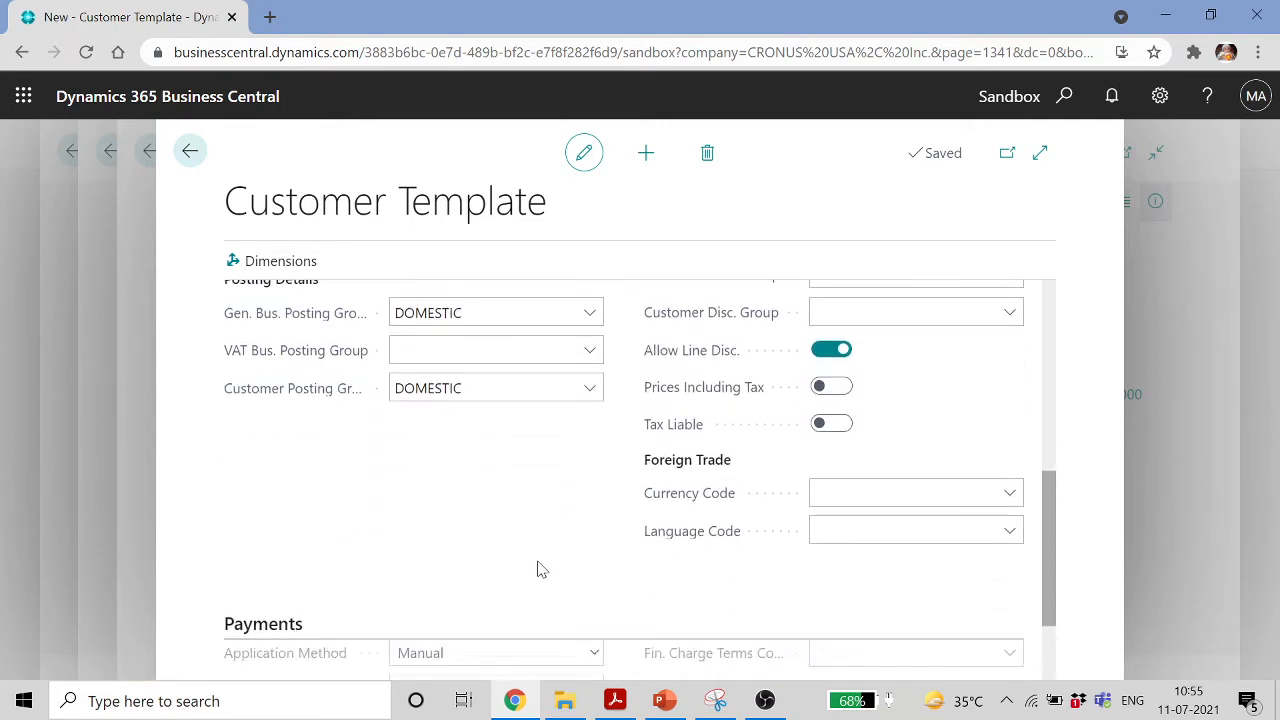
{"action": "scroll", "coordinate": [537, 568], "scroll_direction": "down", "scroll_amount": 2}
{"action": "left_click", "coordinate": [580, 550]}
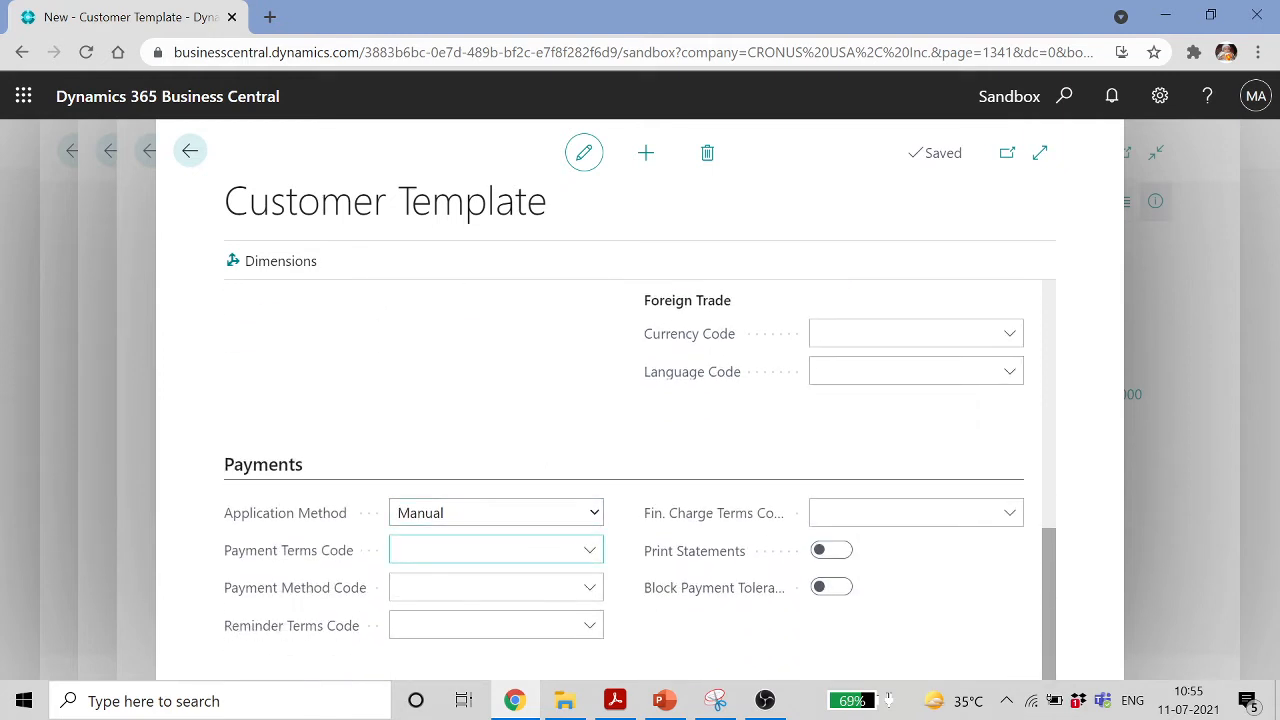
{"action": "left_click", "coordinate": [587, 560]}
{"action": "scroll", "coordinate": [523, 472], "scroll_direction": "down", "scroll_amount": 3}
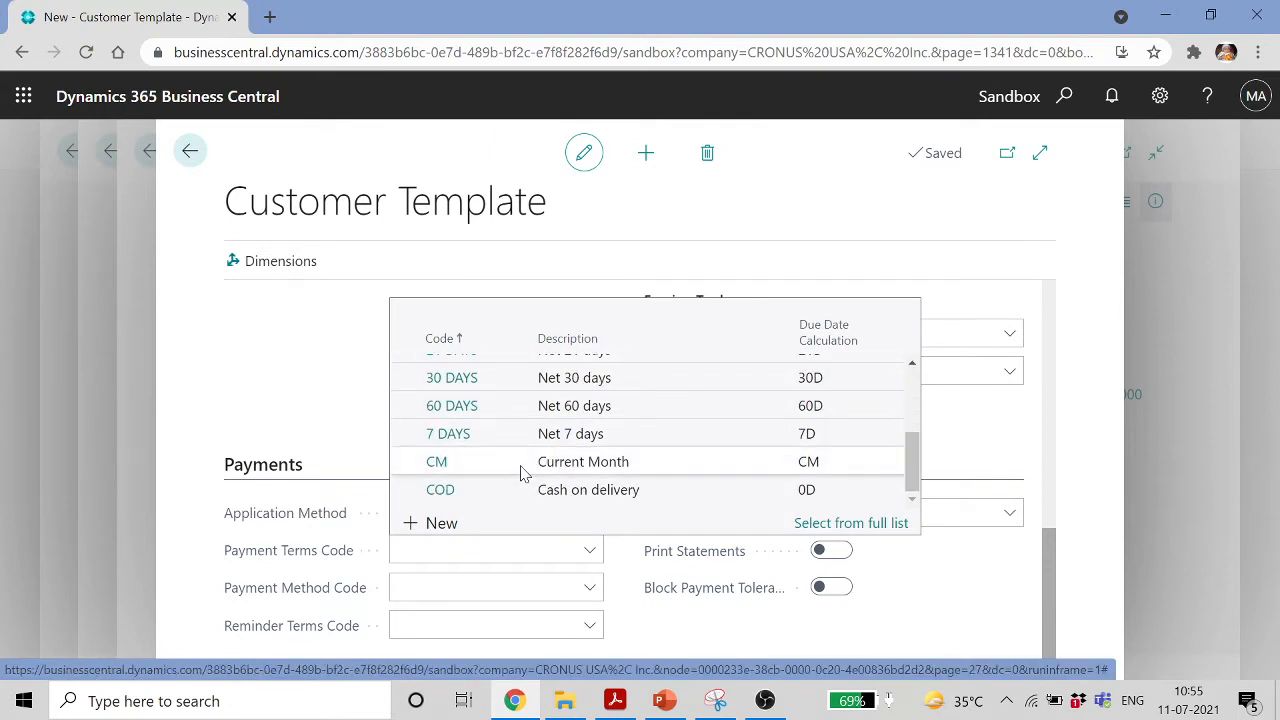
{"action": "scroll", "coordinate": [521, 472], "scroll_direction": "up", "scroll_amount": 2}
{"action": "left_click", "coordinate": [510, 479]}
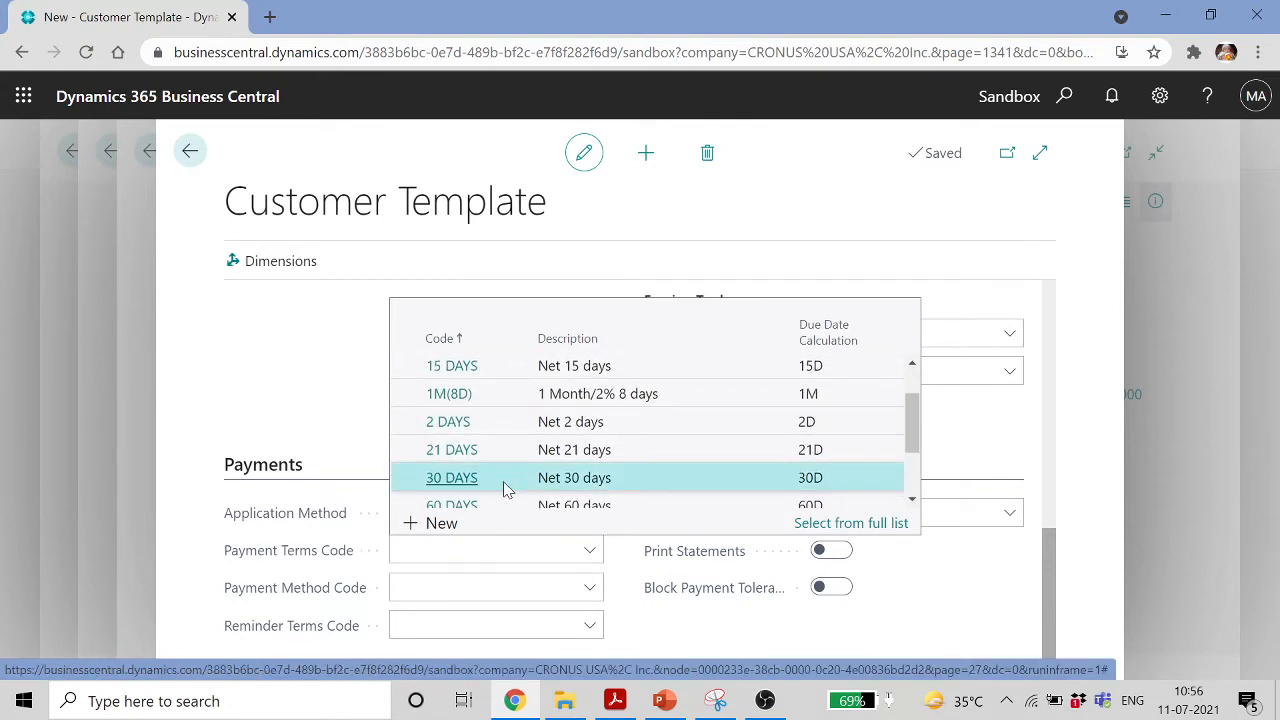
{"action": "key", "text": "Tab"}
Set the payment method code to CHECK, then return to the template name
{"action": "left_click", "coordinate": [588, 588]}
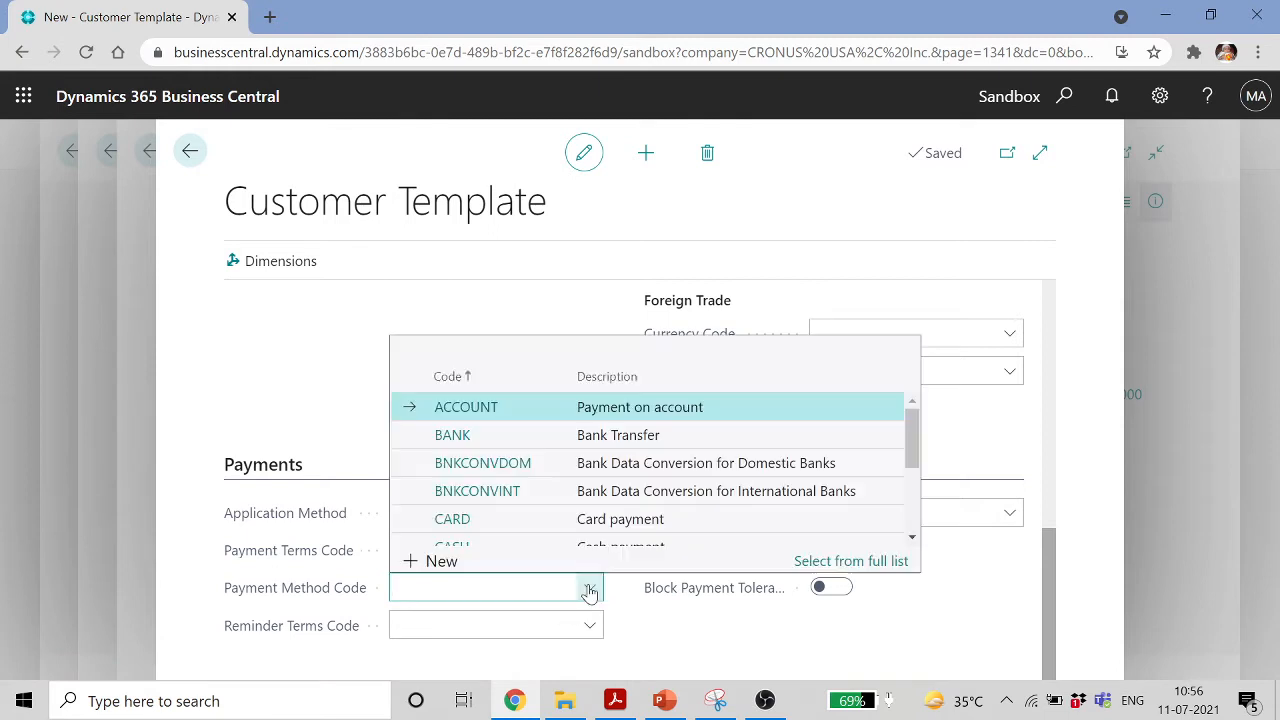
{"action": "scroll", "coordinate": [575, 441], "scroll_direction": "down", "scroll_amount": 3}
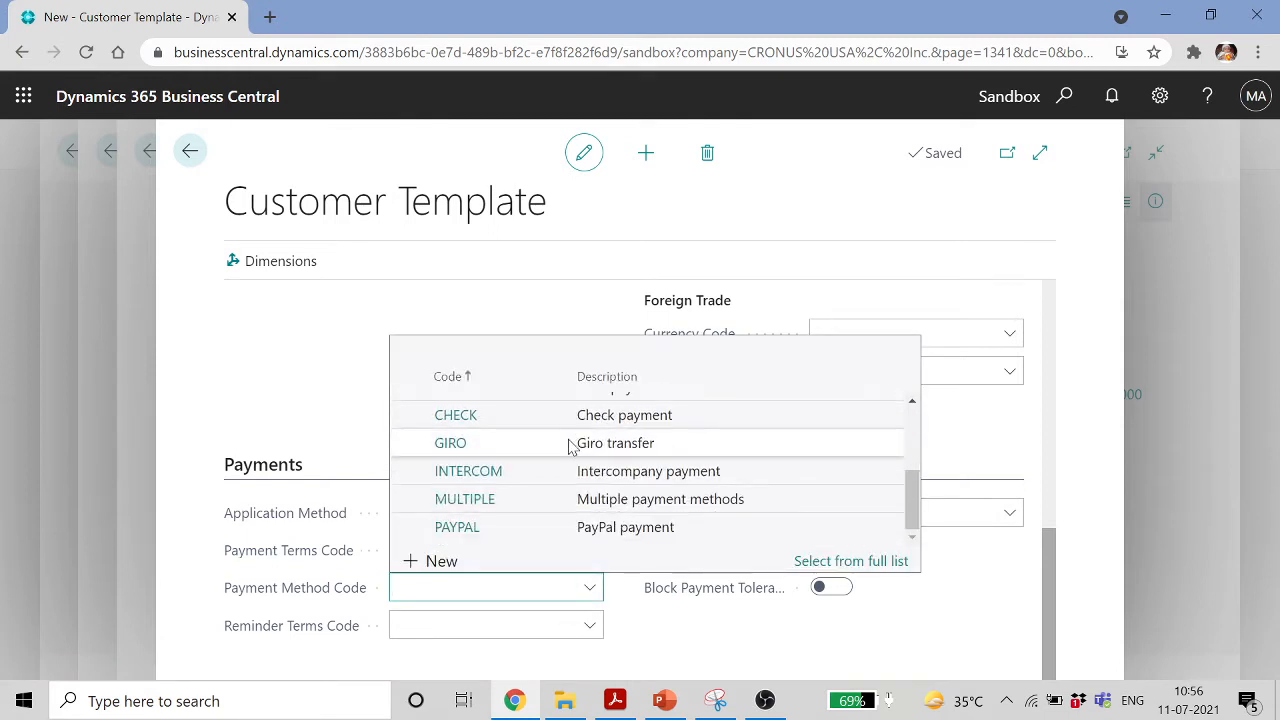
{"action": "scroll", "coordinate": [503, 510], "scroll_direction": "up", "scroll_amount": 2}
{"action": "left_click", "coordinate": [500, 517]}
{"action": "key", "text": "Tab"}
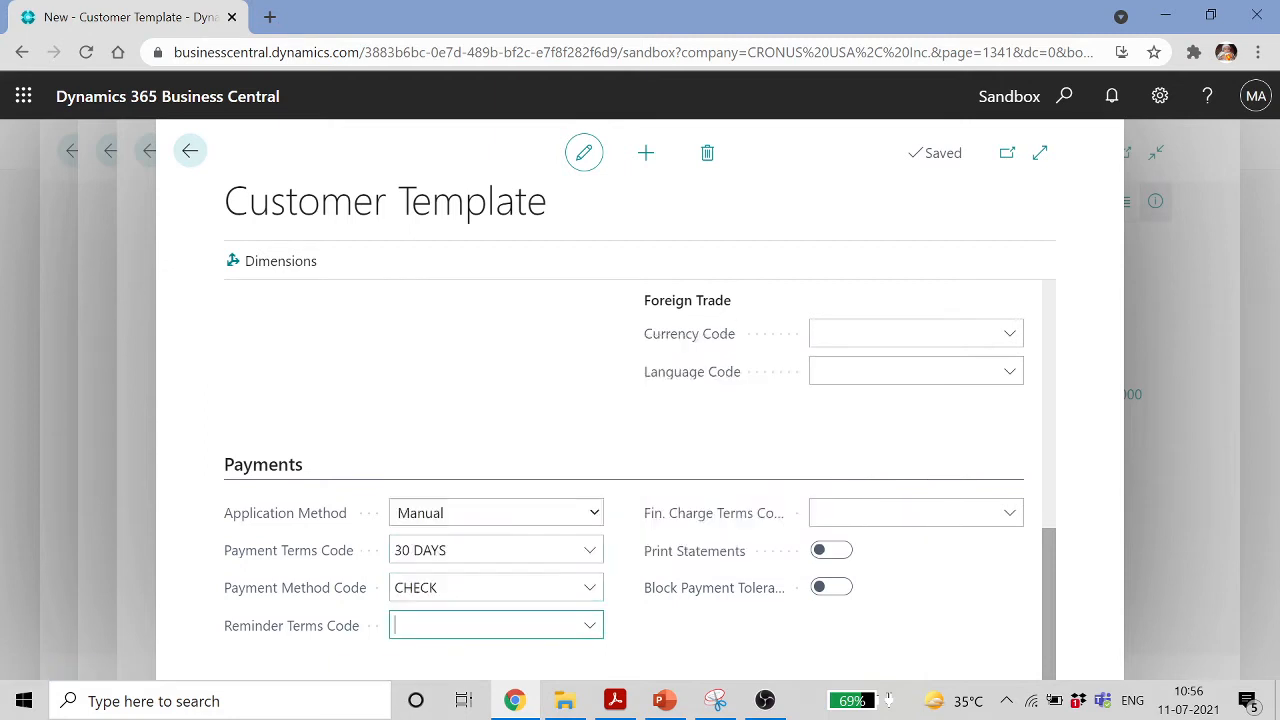
{"action": "left_click", "coordinate": [979, 600]}
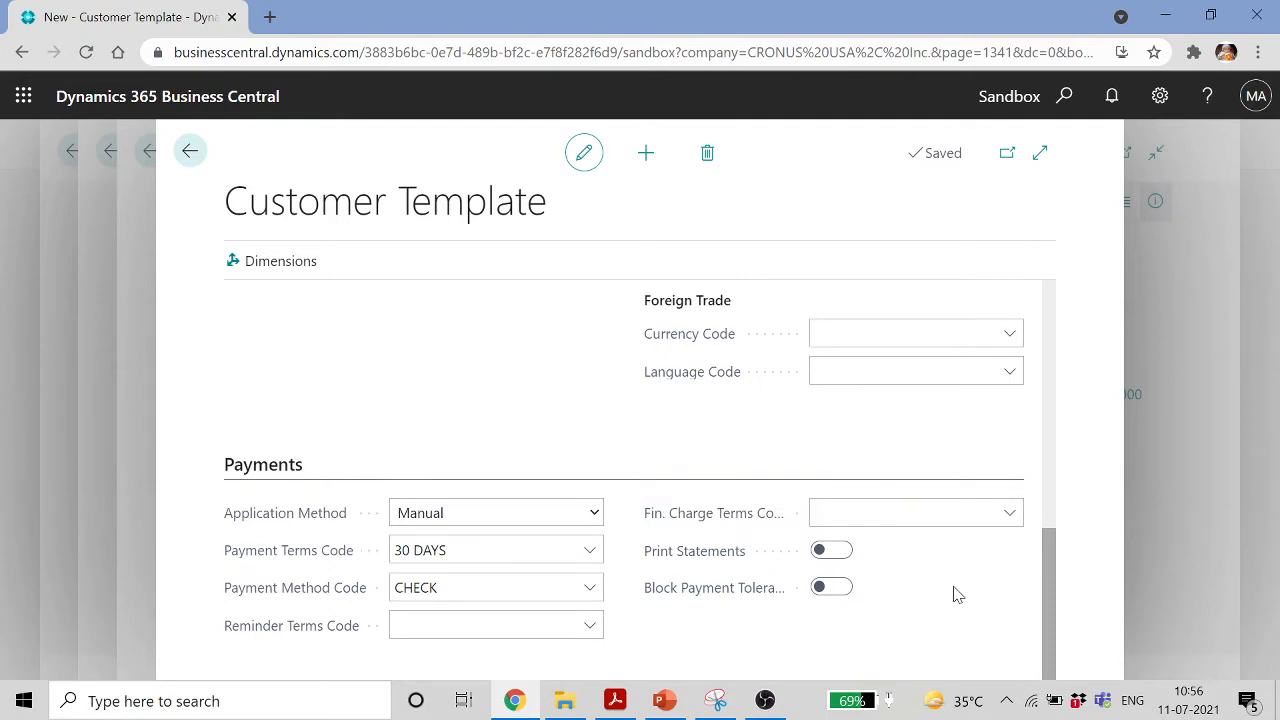
{"action": "scroll", "coordinate": [955, 595], "scroll_direction": "up", "scroll_amount": 5}
{"action": "left_click", "coordinate": [556, 362]}
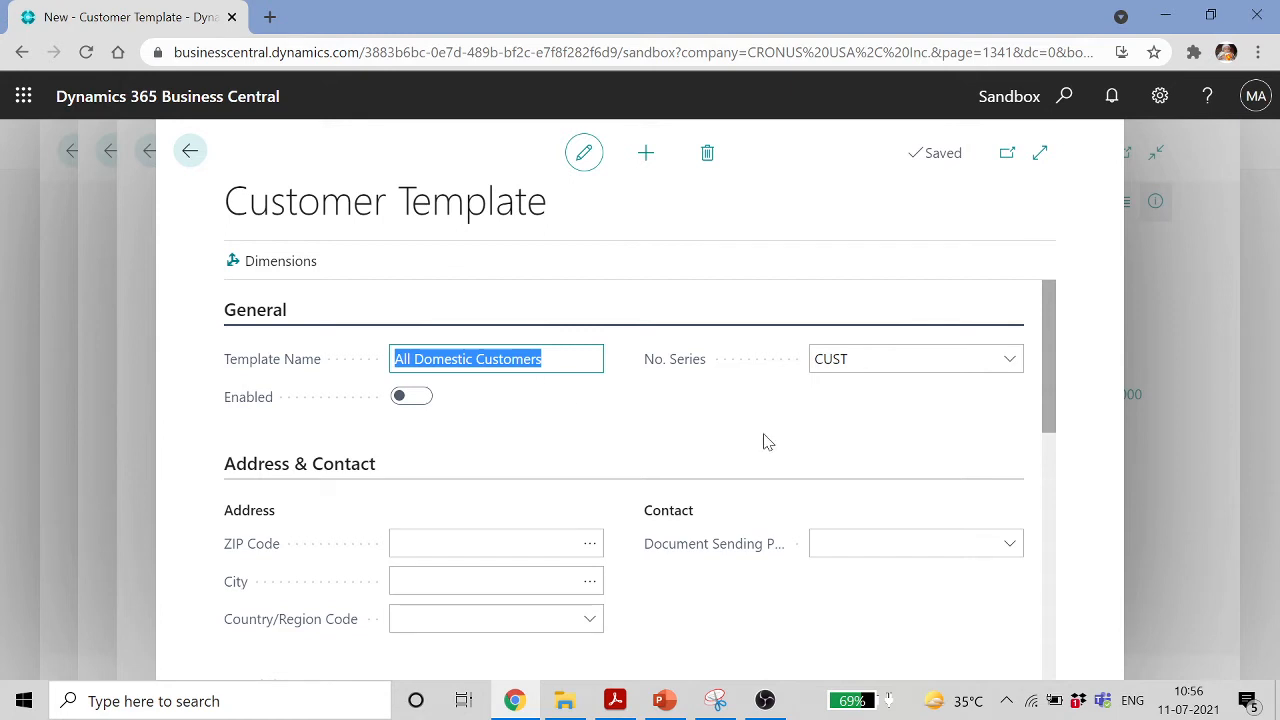
Back out of the customer template, Cash-Payment template and templates list to Customers
{"action": "scroll", "coordinate": [767, 442], "scroll_direction": "down", "scroll_amount": 5}
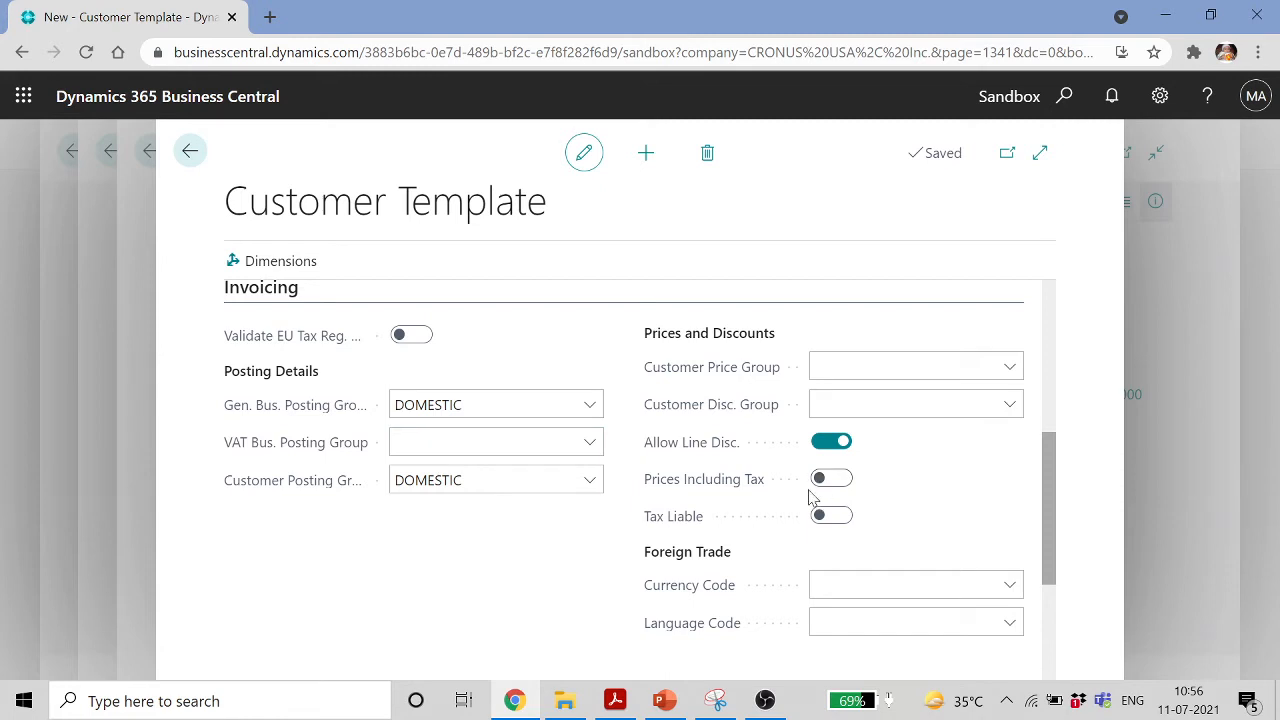
{"action": "scroll", "coordinate": [968, 489], "scroll_direction": "down", "scroll_amount": 3}
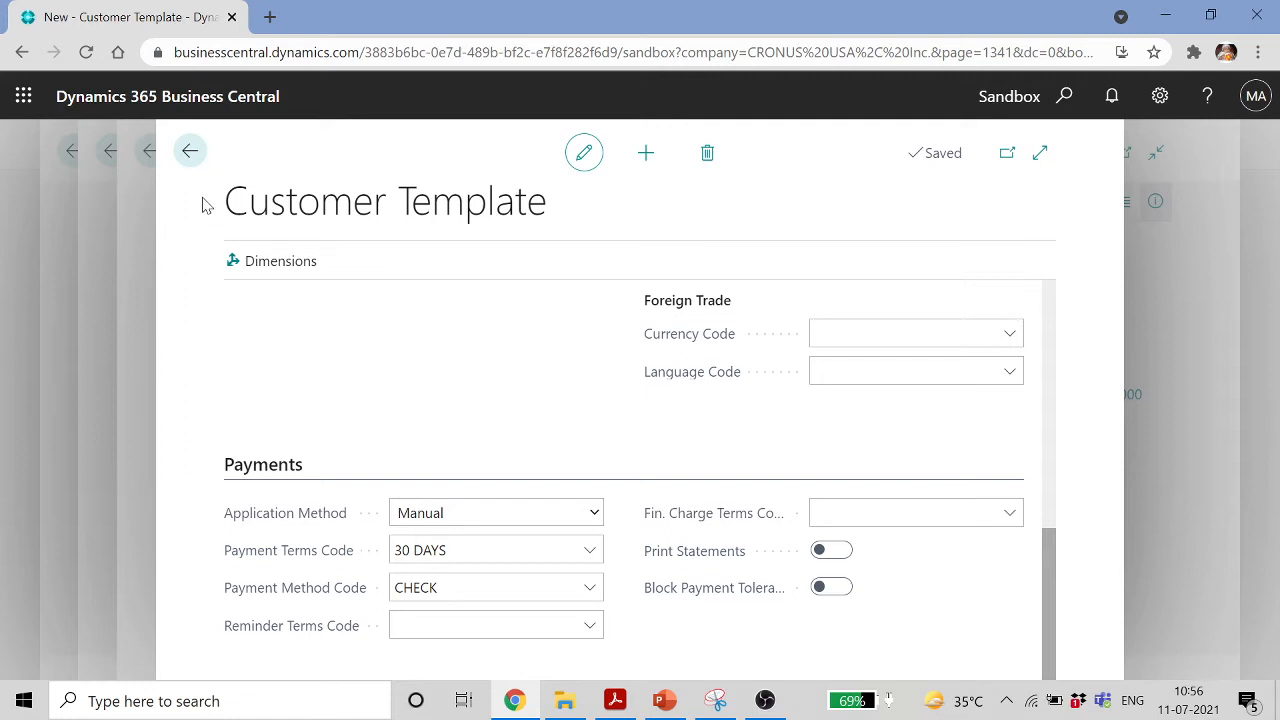
{"action": "left_click", "coordinate": [190, 153]}
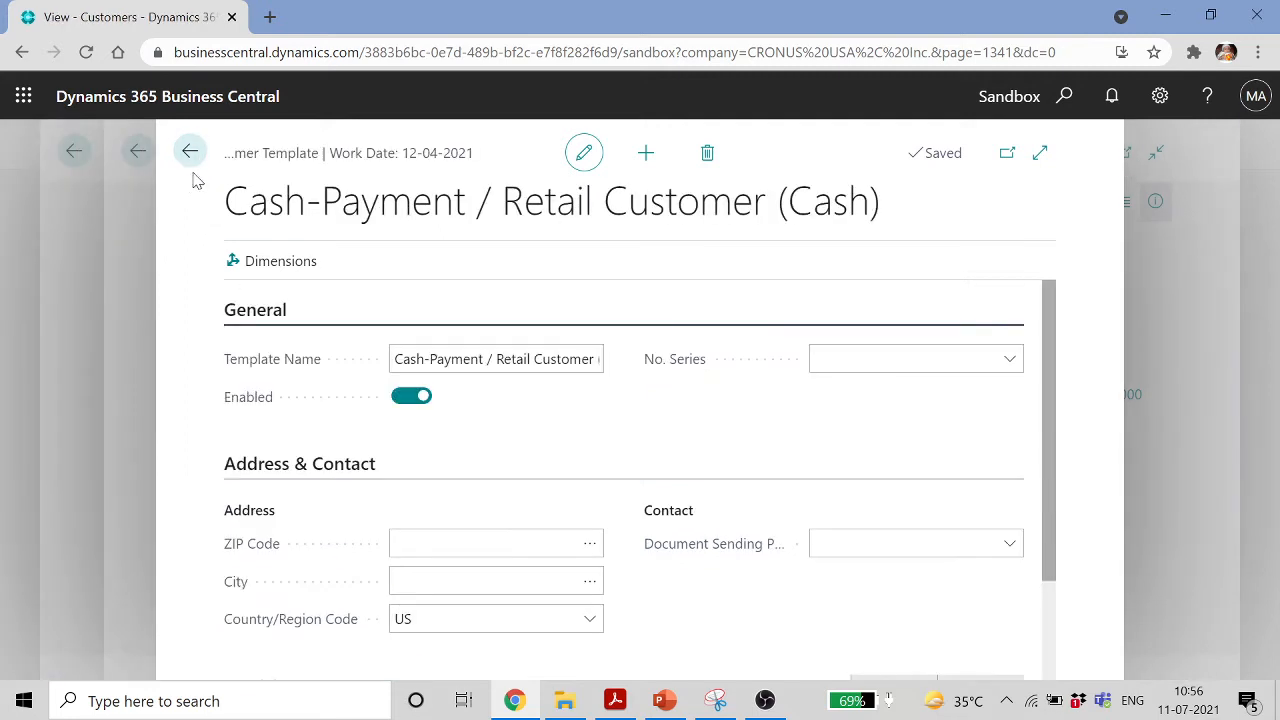
{"action": "left_click", "coordinate": [190, 153]}
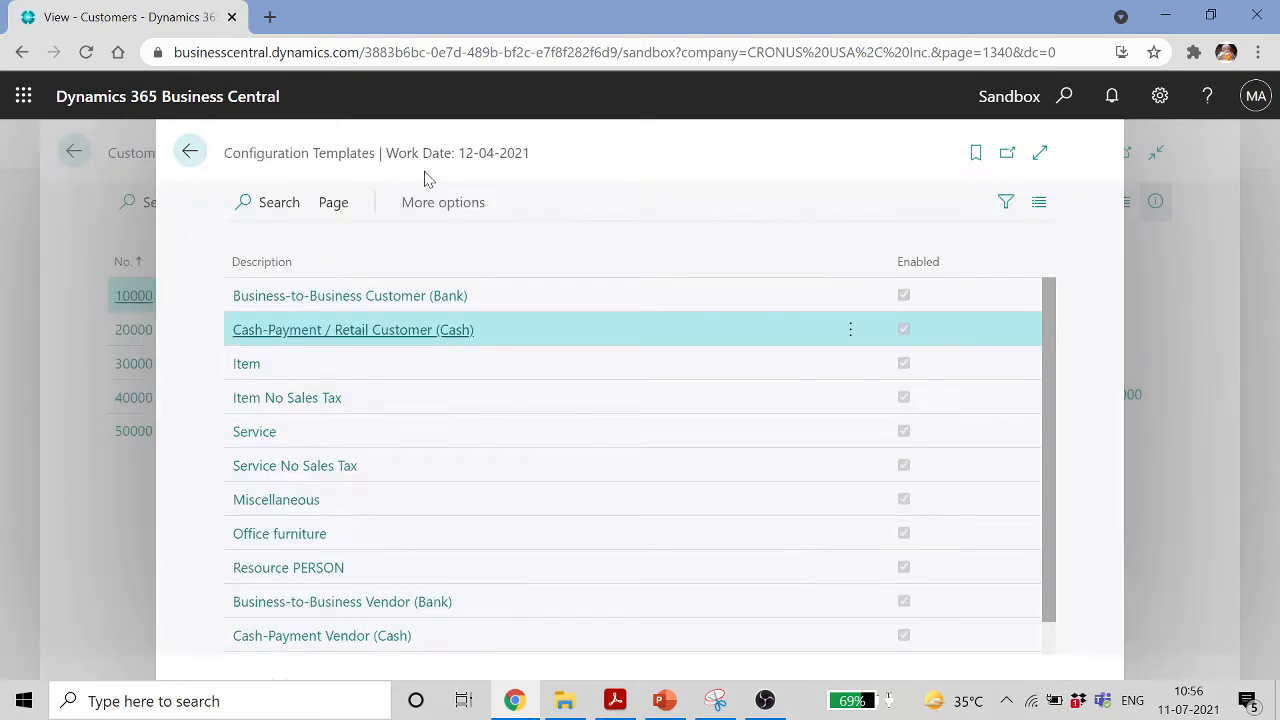
{"action": "left_click", "coordinate": [190, 153]}
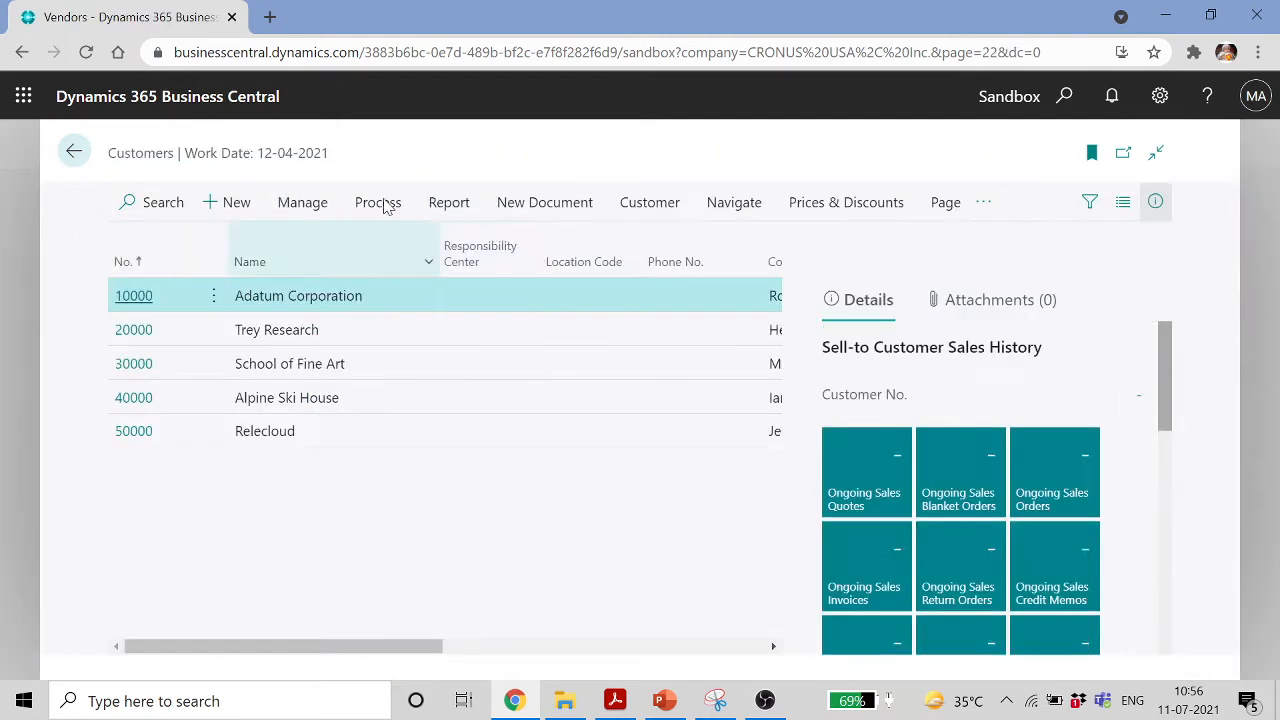
Start a new customer based on the All Domestic Customers template
{"action": "left_click", "coordinate": [240, 204]}
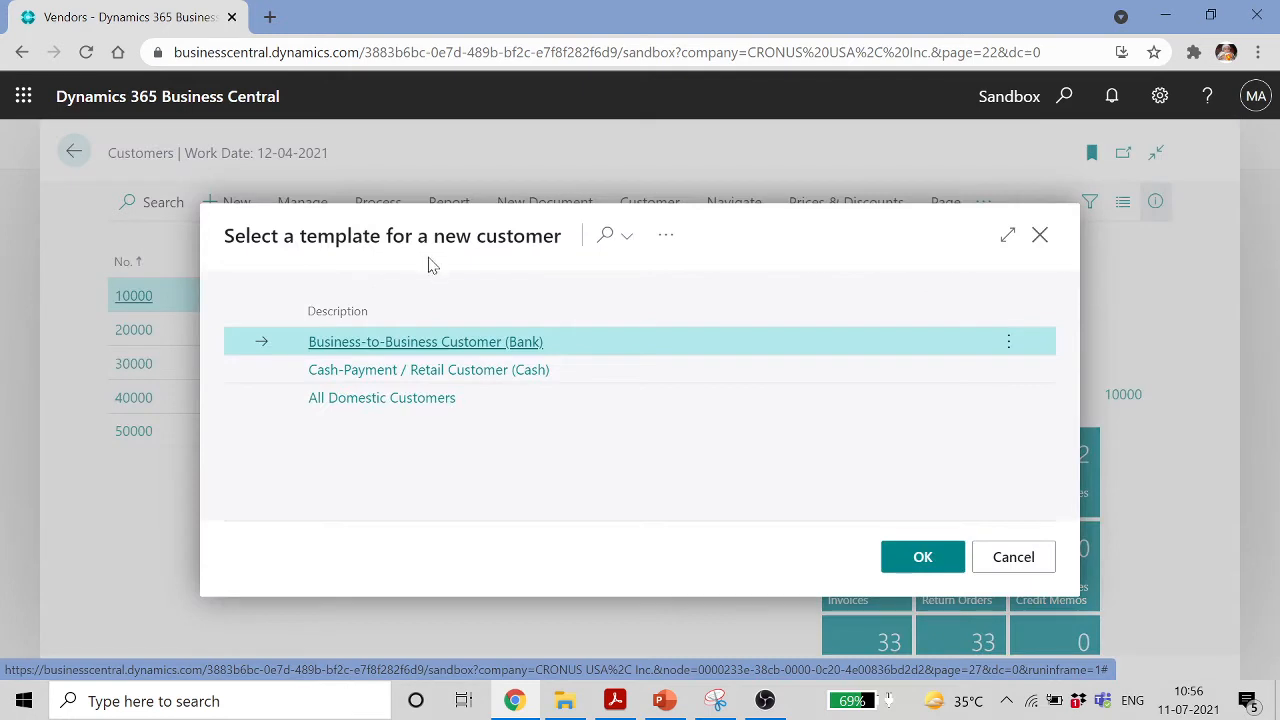
{"action": "left_click", "coordinate": [360, 408]}
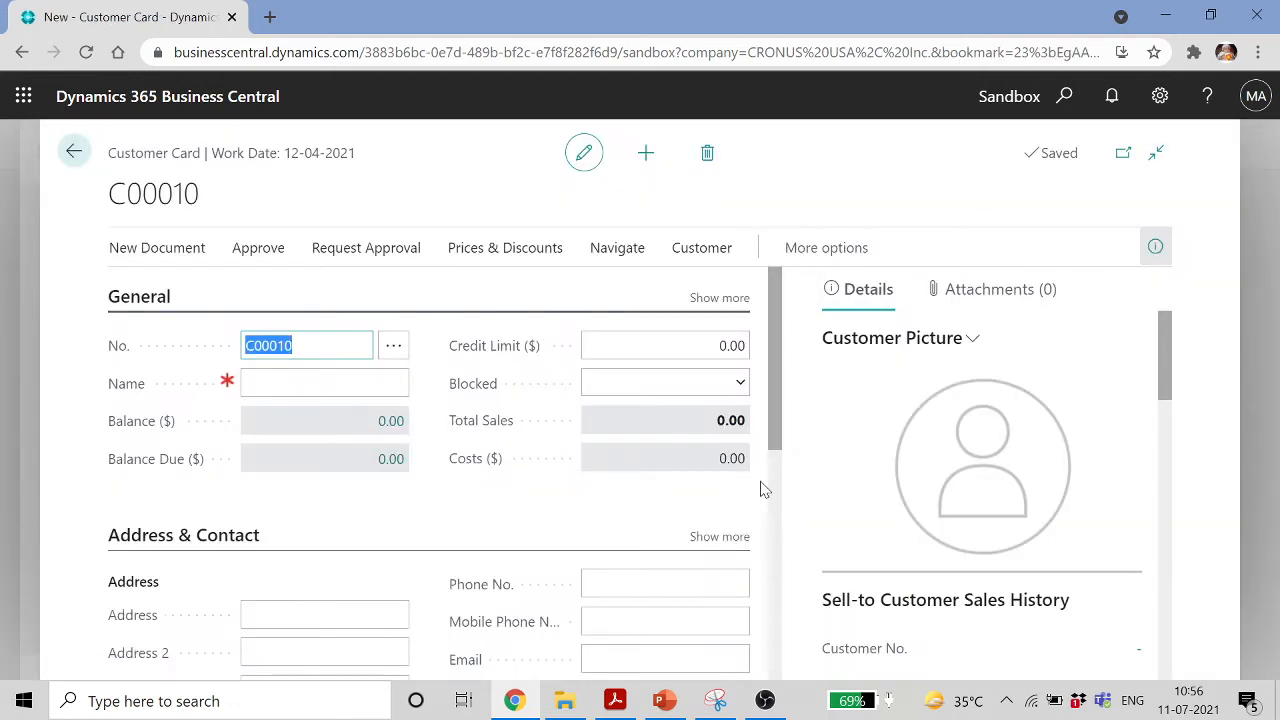
{"action": "left_click", "coordinate": [775, 397]}
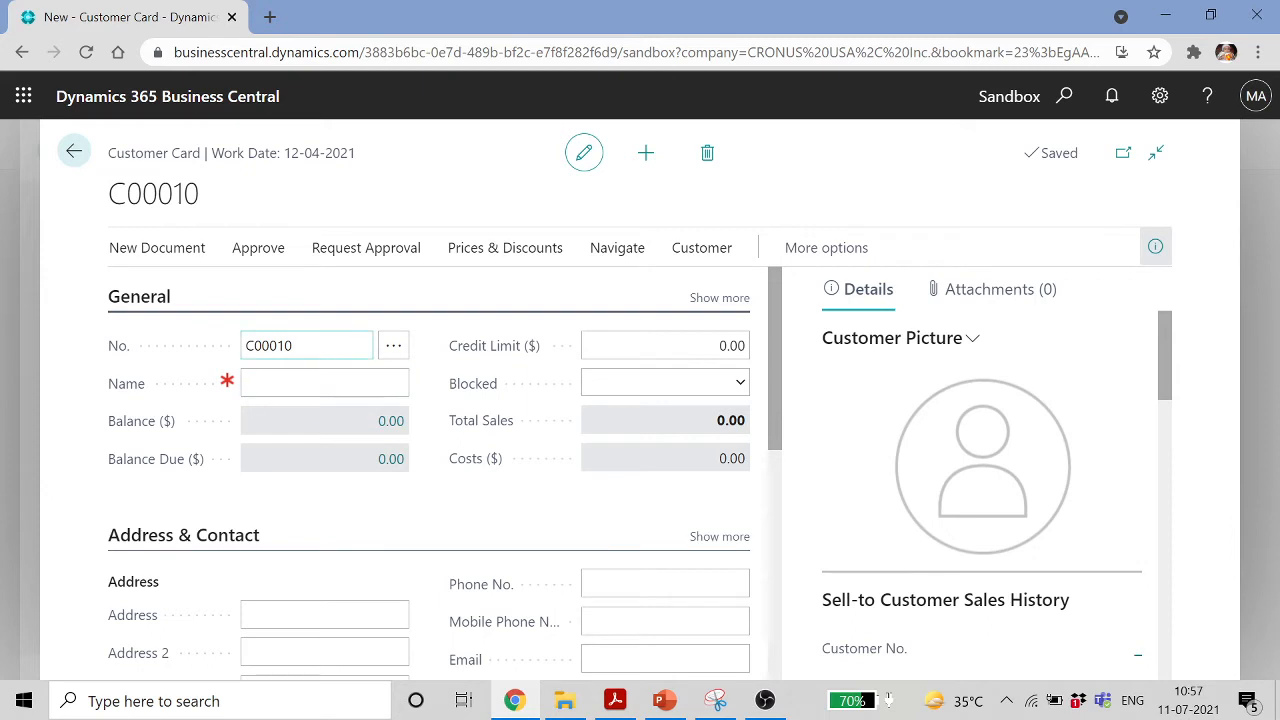
Name customer C00010 'New Test Customer'
{"action": "left_click", "coordinate": [310, 381]}
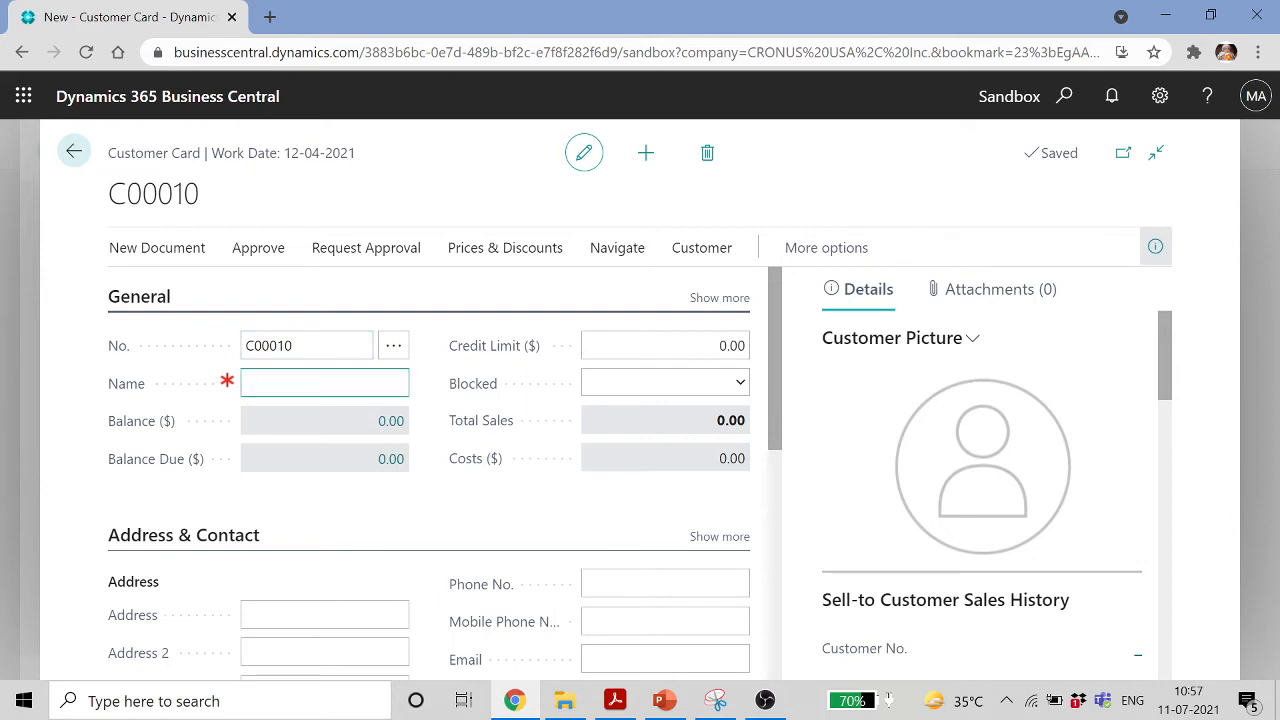
{"action": "type", "text": "New T"}
{"action": "key", "text": "Caps_Lock"}
{"action": "type", "text": "est"}
{"action": "key", "text": "Caps_Lock"}
{"action": "type", "text": "Customer"}
{"action": "key", "text": "Tab"}
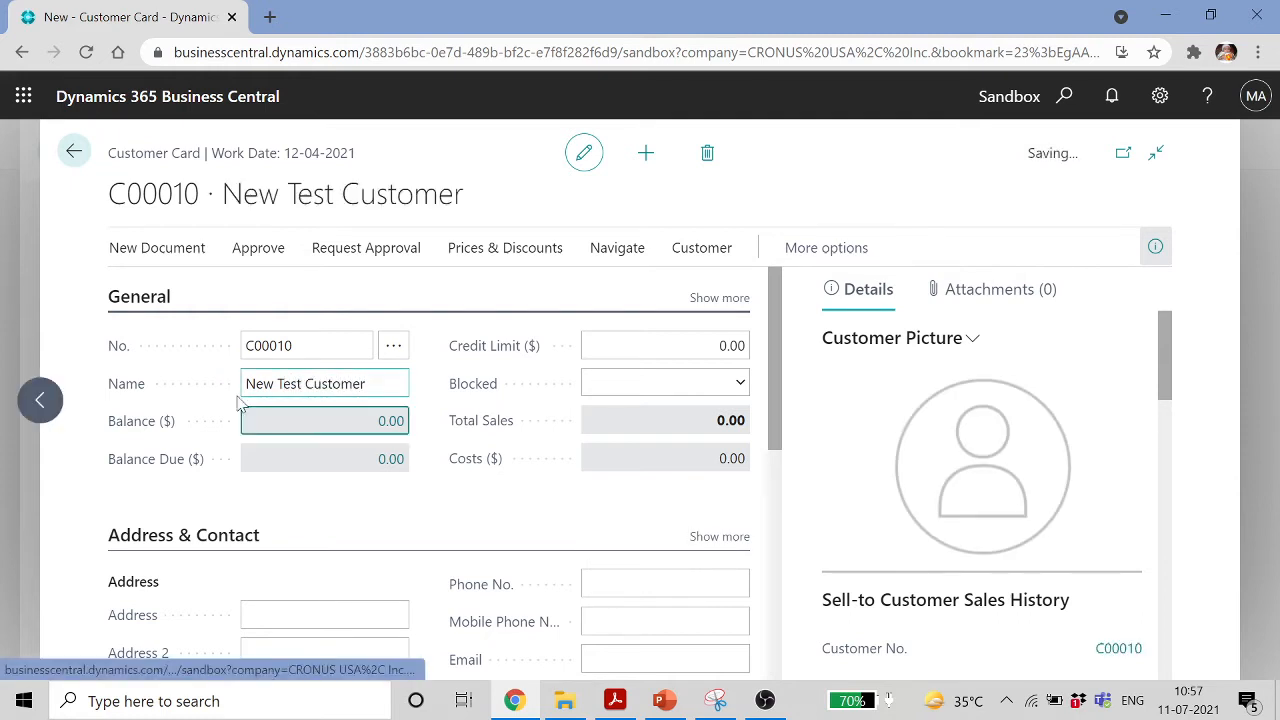
{"action": "scroll", "coordinate": [280, 420], "scroll_direction": "down", "scroll_amount": 1}
{"action": "scroll", "coordinate": [280, 420], "scroll_direction": "down", "scroll_amount": 4}
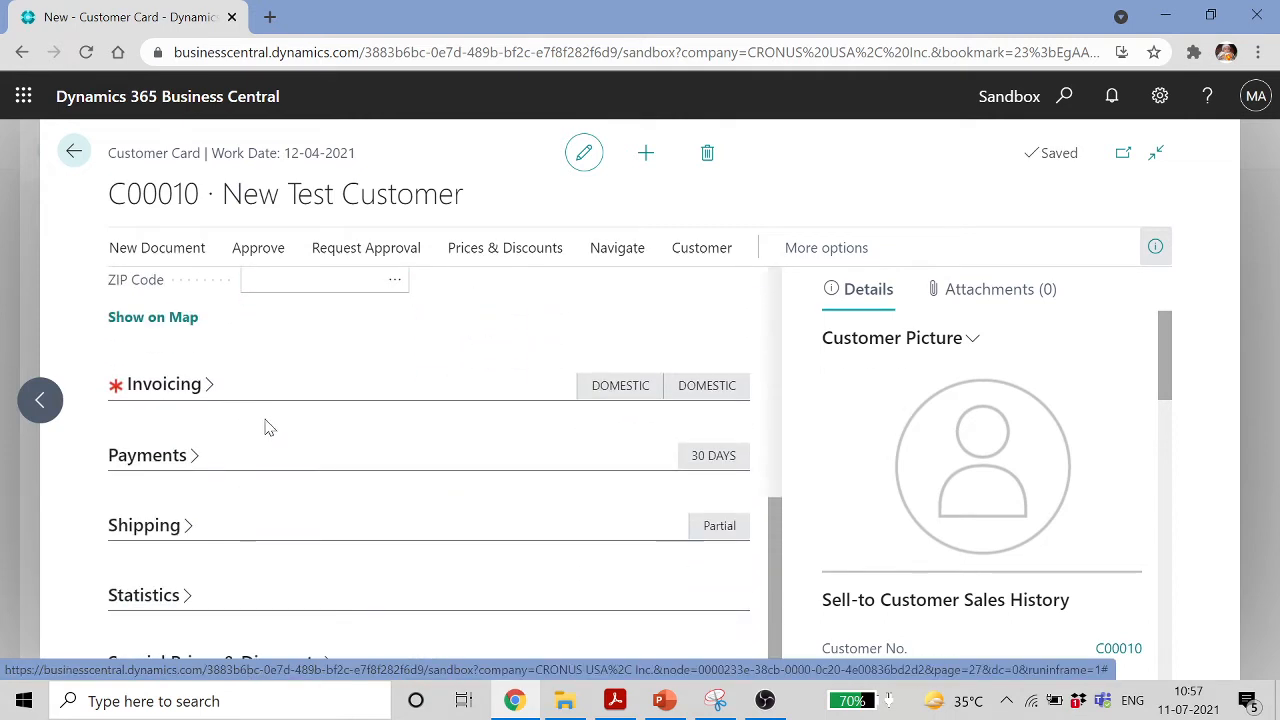
Expand Payments and Invoicing and set the tax area code to ATLANTA, GA
{"action": "left_click", "coordinate": [190, 462]}
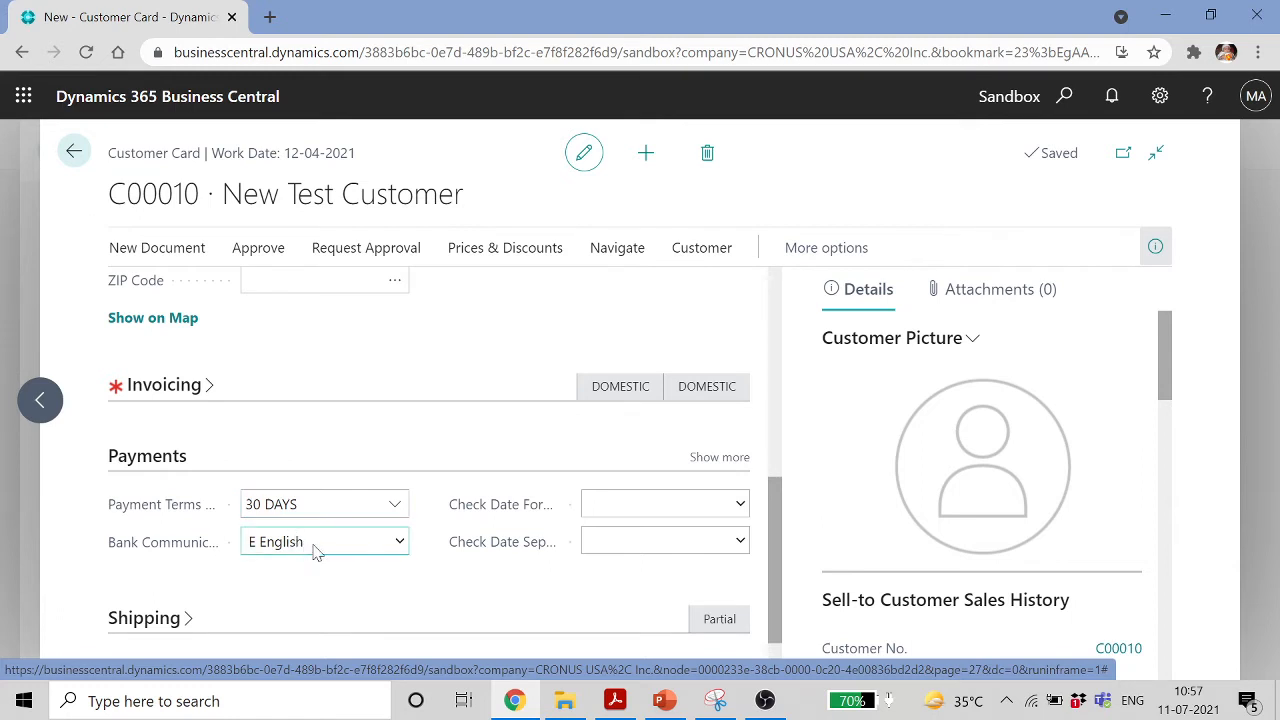
{"action": "scroll", "coordinate": [414, 537], "scroll_direction": "down", "scroll_amount": 1}
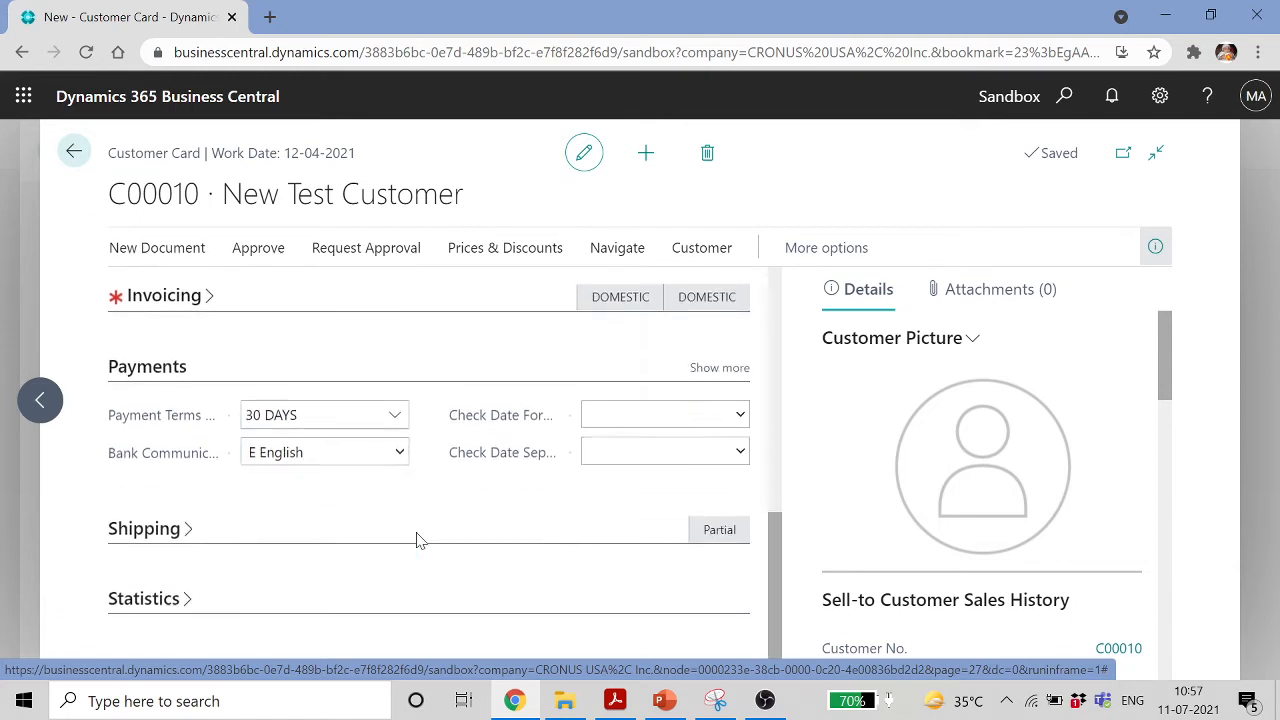
{"action": "left_click", "coordinate": [208, 293]}
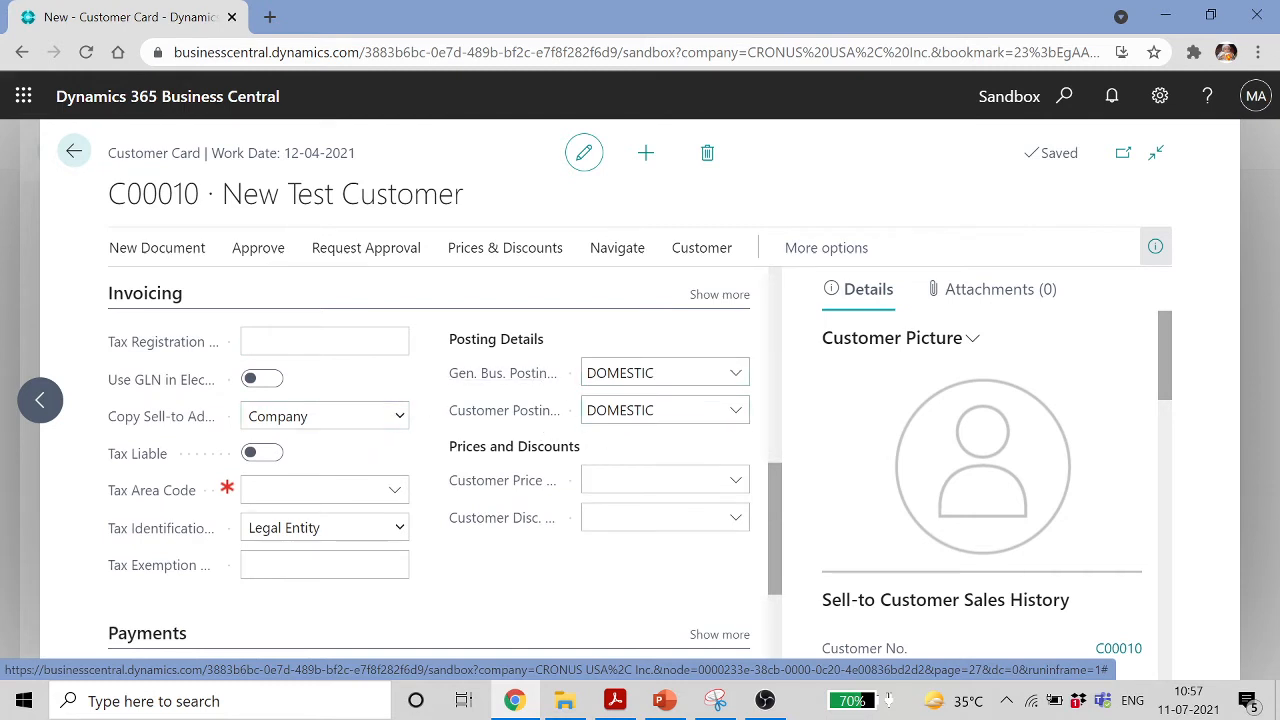
{"action": "scroll", "coordinate": [450, 449], "scroll_direction": "down", "scroll_amount": 3}
{"action": "mouse_move", "coordinate": [452, 449]}
{"action": "scroll", "coordinate": [423, 472], "scroll_direction": "up", "scroll_amount": 2}
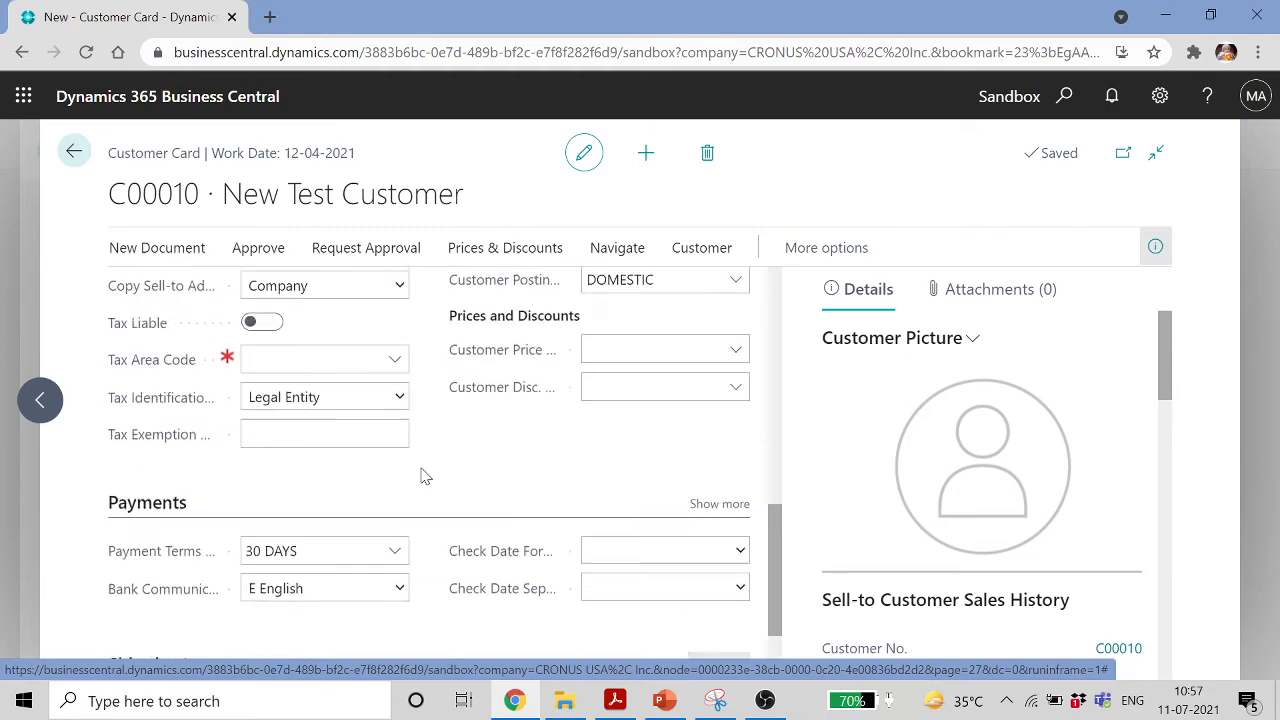
{"action": "left_click", "coordinate": [395, 420]}
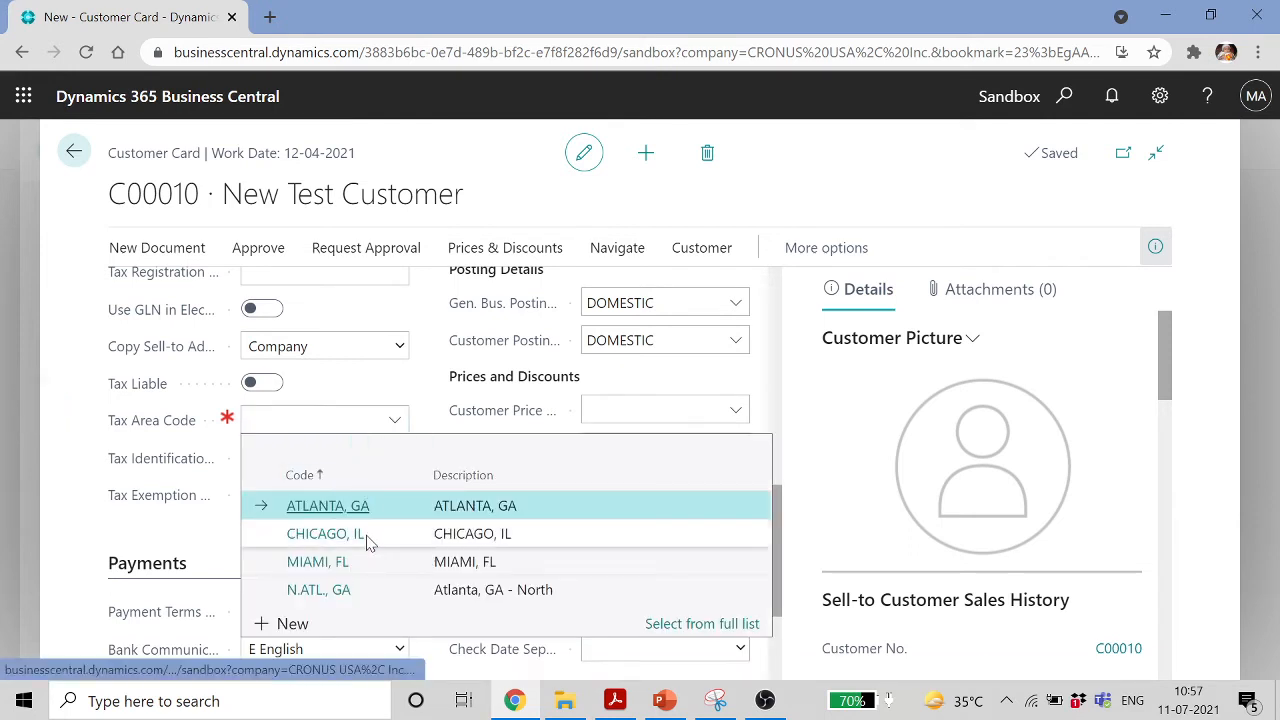
{"action": "left_click", "coordinate": [330, 505]}
{"action": "left_click", "coordinate": [330, 495]}
Show the remaining General fields and review the customer card
{"action": "scroll", "coordinate": [330, 495], "scroll_direction": "up", "scroll_amount": 2}
{"action": "scroll", "coordinate": [397, 489], "scroll_direction": "up", "scroll_amount": 5}
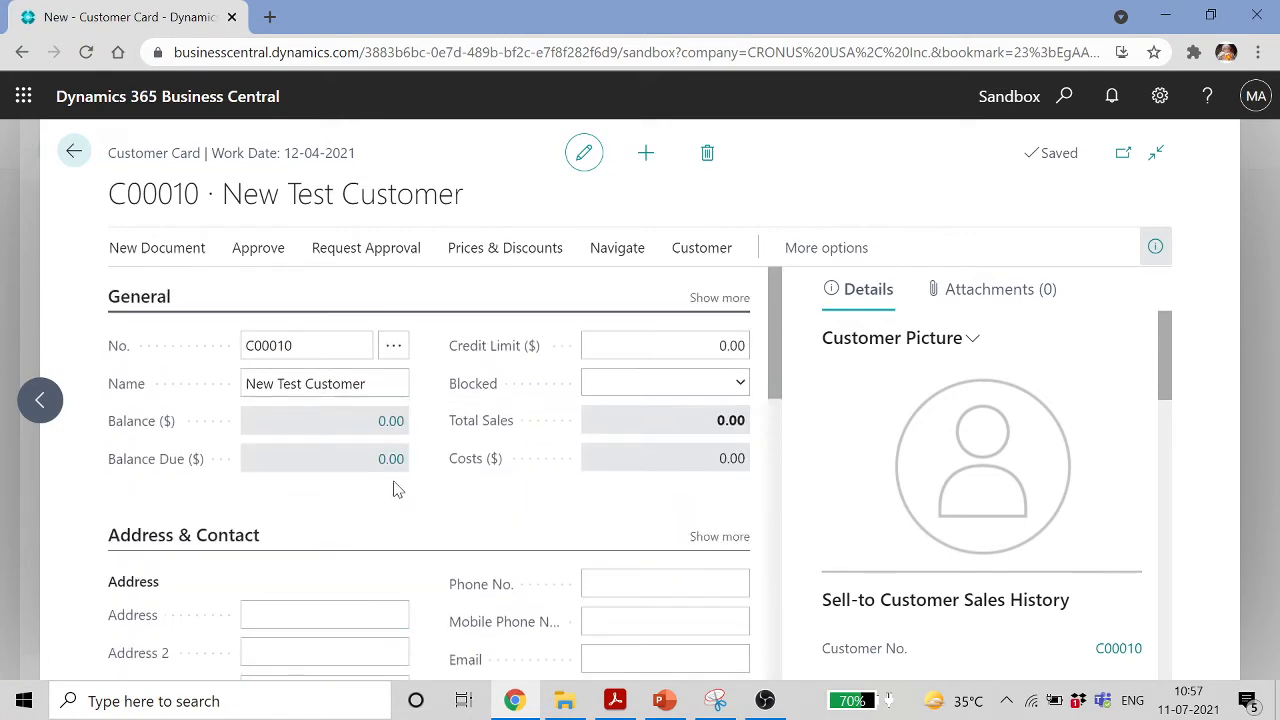
{"action": "left_click", "coordinate": [720, 297]}
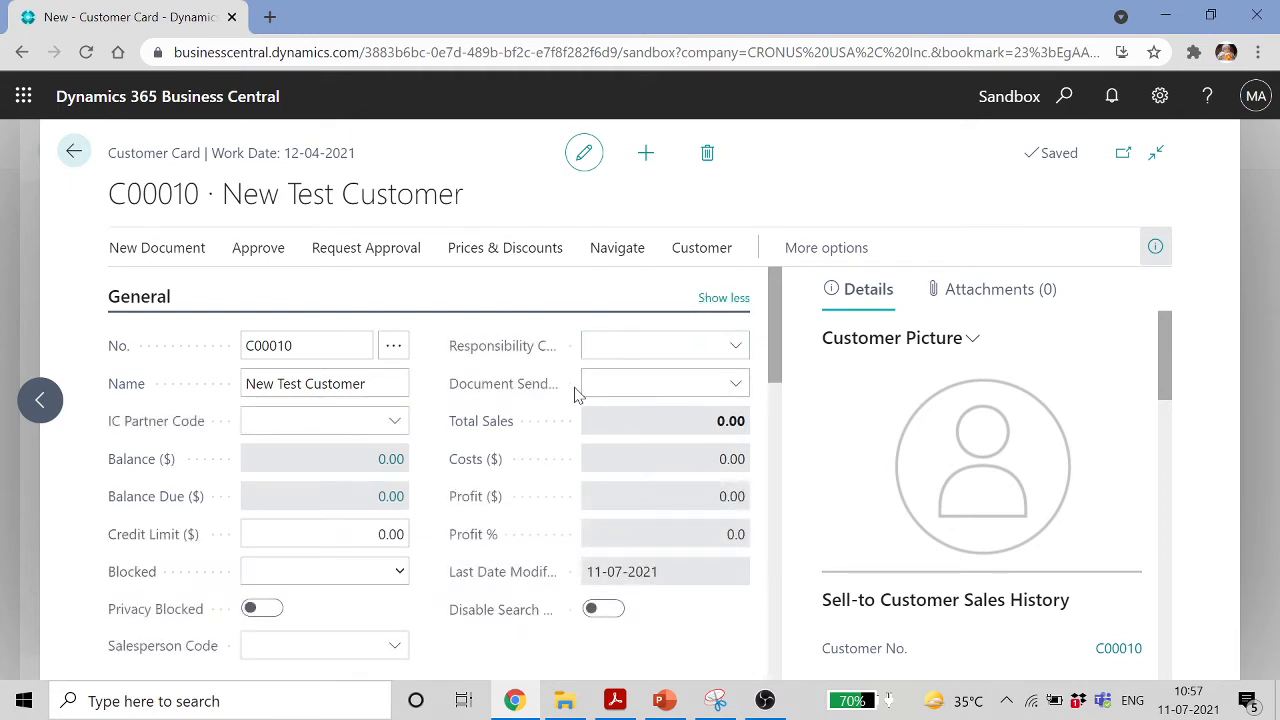
{"action": "scroll", "coordinate": [575, 395], "scroll_direction": "down", "scroll_amount": 1}
{"action": "scroll", "coordinate": [575, 395], "scroll_direction": "down", "scroll_amount": 3}
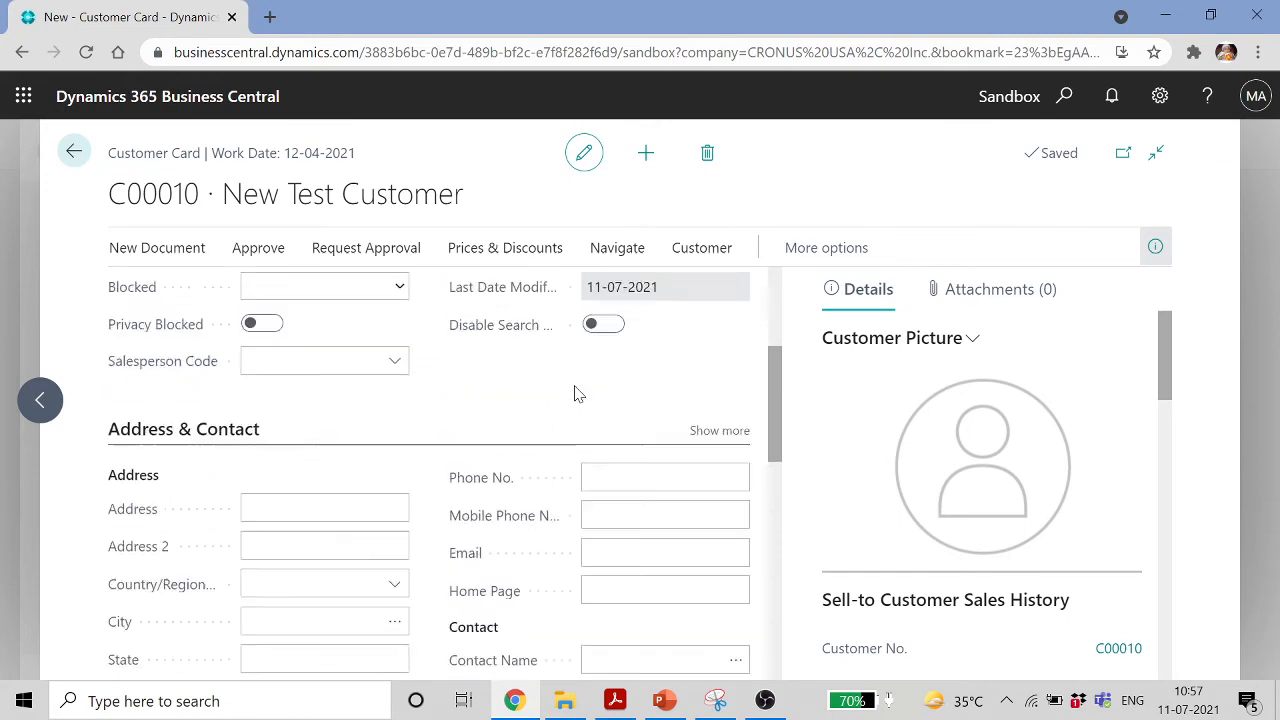
{"action": "scroll", "coordinate": [575, 395], "scroll_direction": "up", "scroll_amount": 2}
{"action": "scroll", "coordinate": [575, 395], "scroll_direction": "down", "scroll_amount": 2}
{"action": "scroll", "coordinate": [575, 395], "scroll_direction": "down", "scroll_amount": 4}
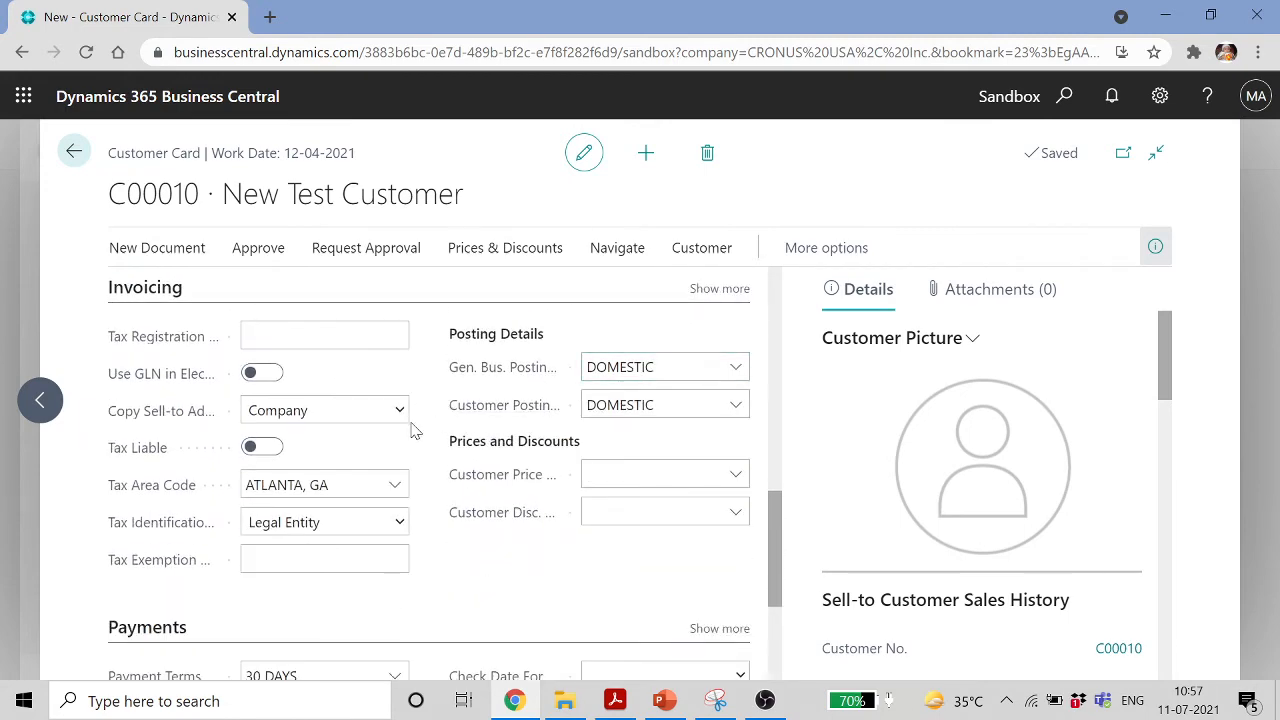
{"action": "scroll", "coordinate": [414, 423], "scroll_direction": "down", "scroll_amount": 3}
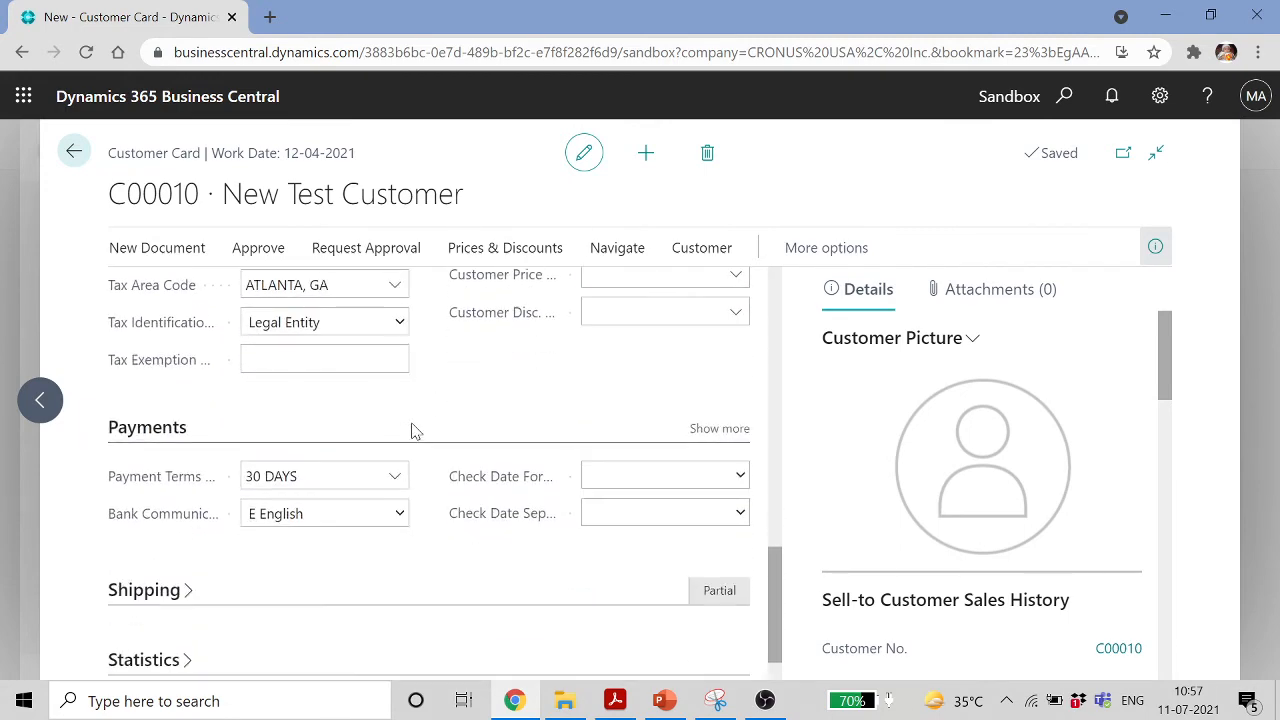
Return to the Vendors list, check the Test Vendor card, and open Tell Me search
{"action": "left_click", "coordinate": [73, 151]}
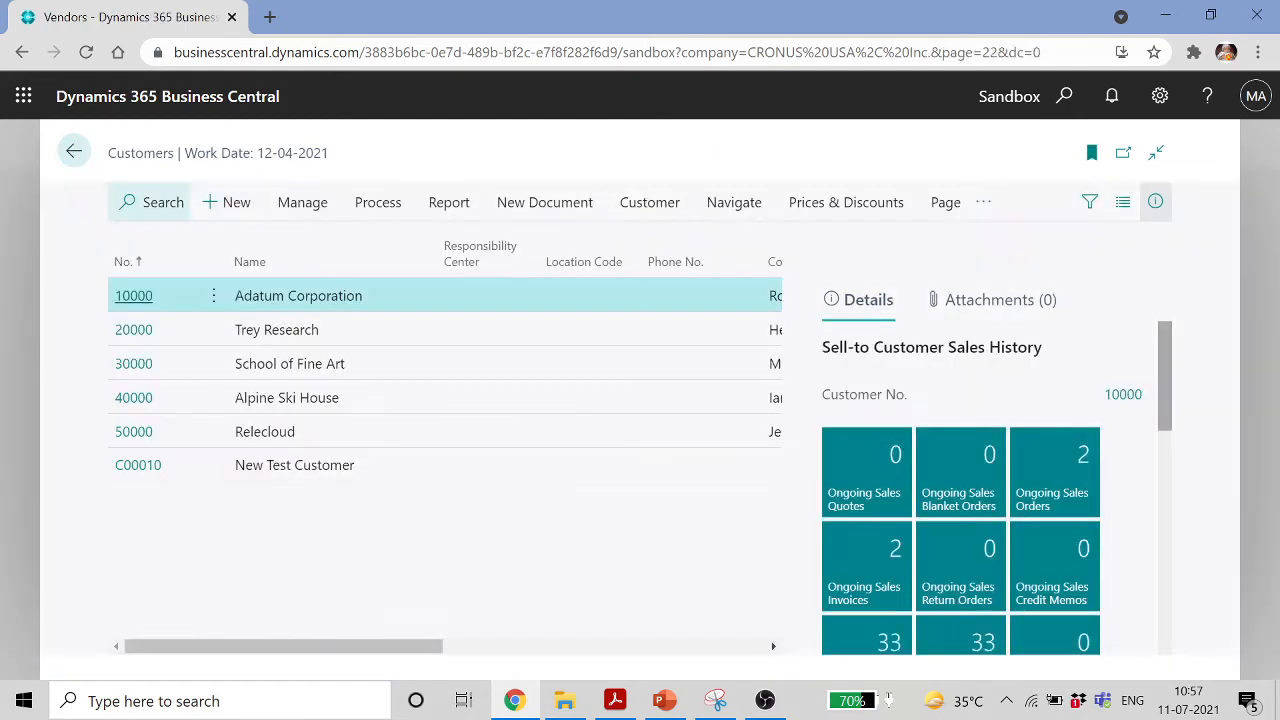
{"action": "left_click", "coordinate": [74, 153]}
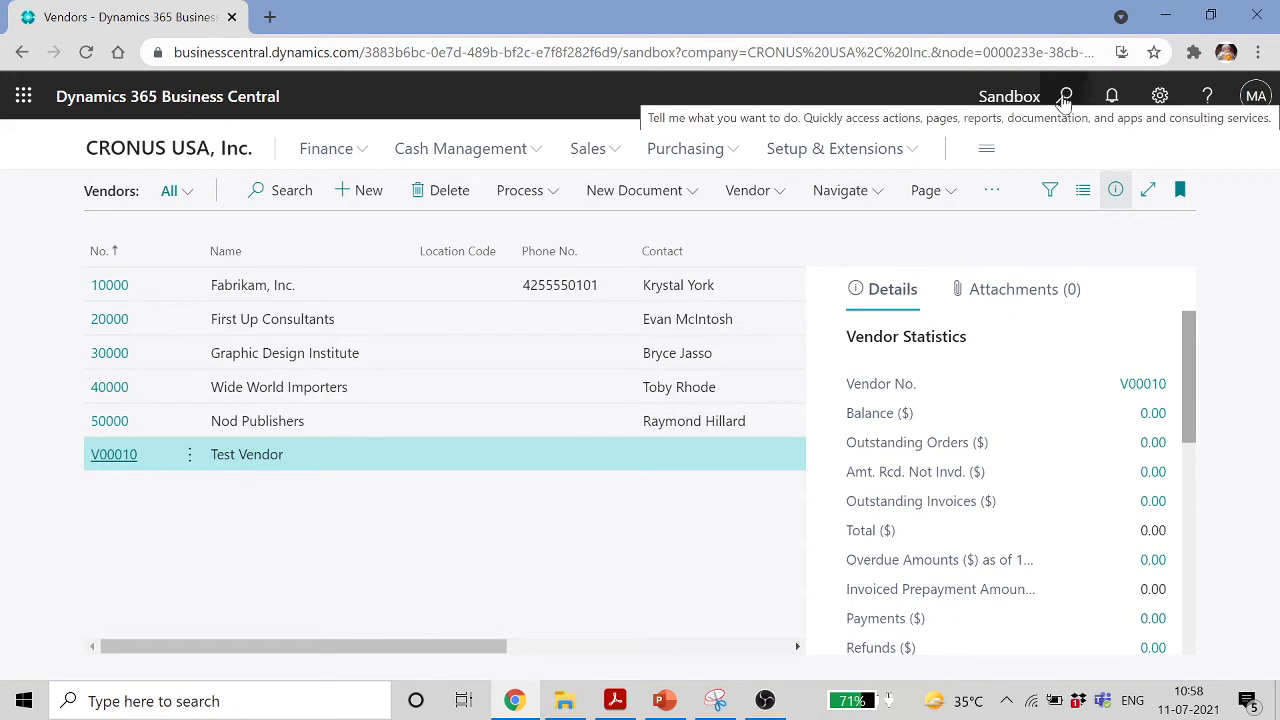
{"action": "left_click", "coordinate": [1066, 97]}
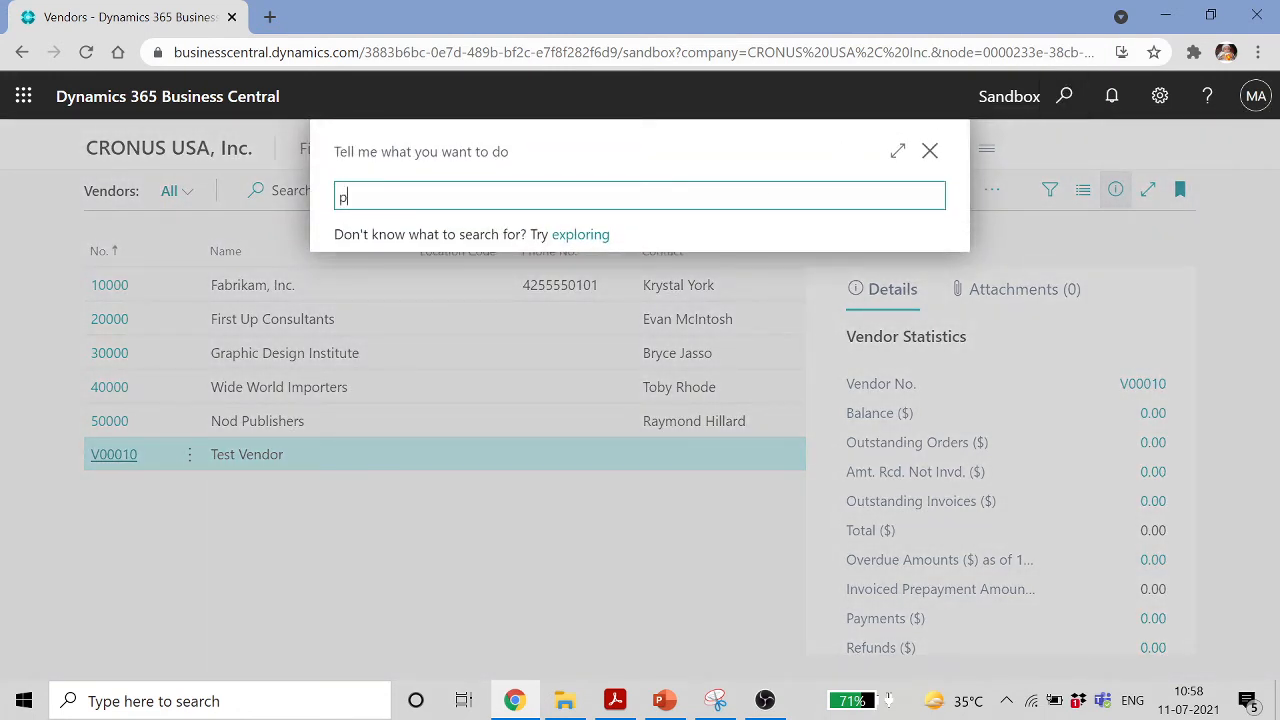
{"action": "left_click", "coordinate": [929, 151]}
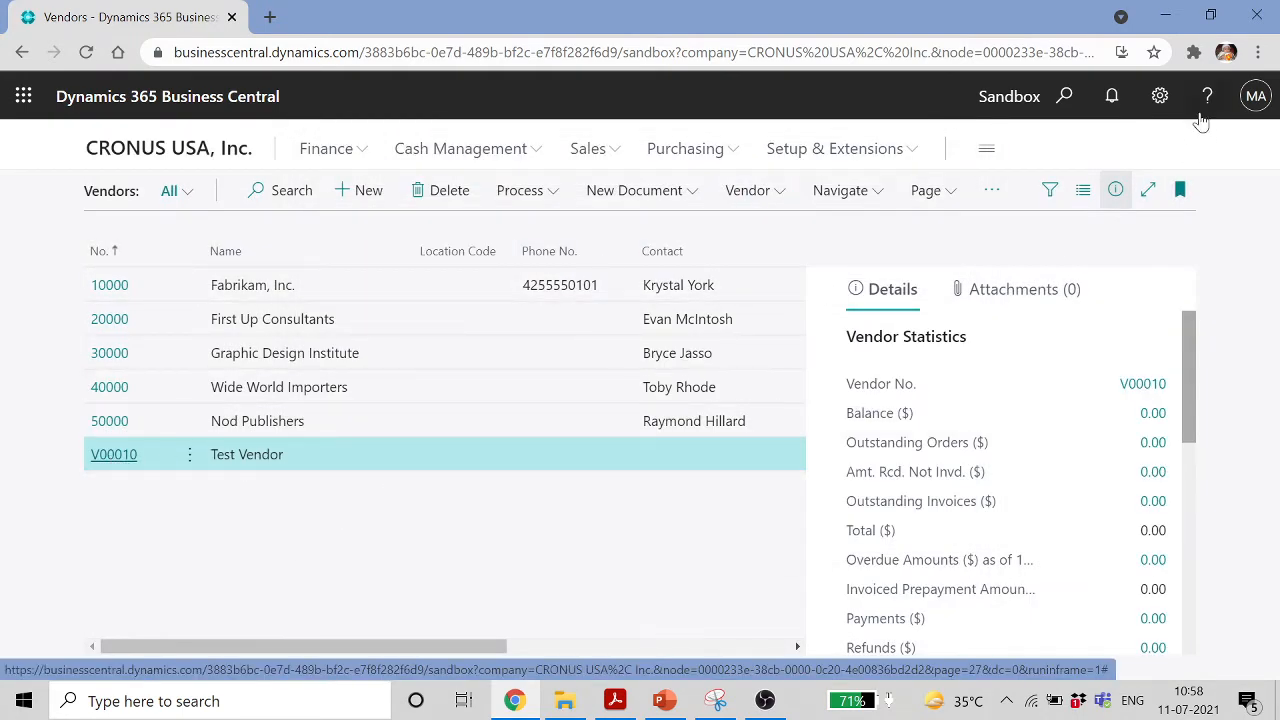
{"action": "left_click", "coordinate": [138, 461]}
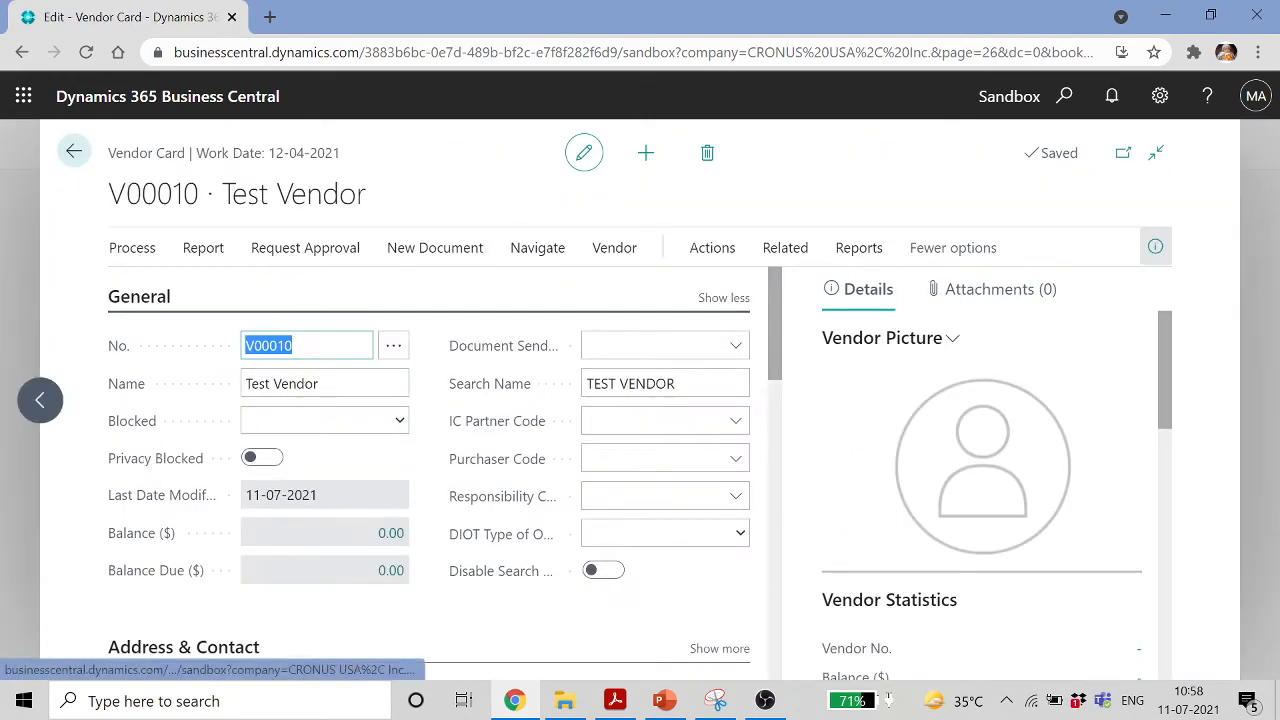
{"action": "left_click", "coordinate": [73, 151]}
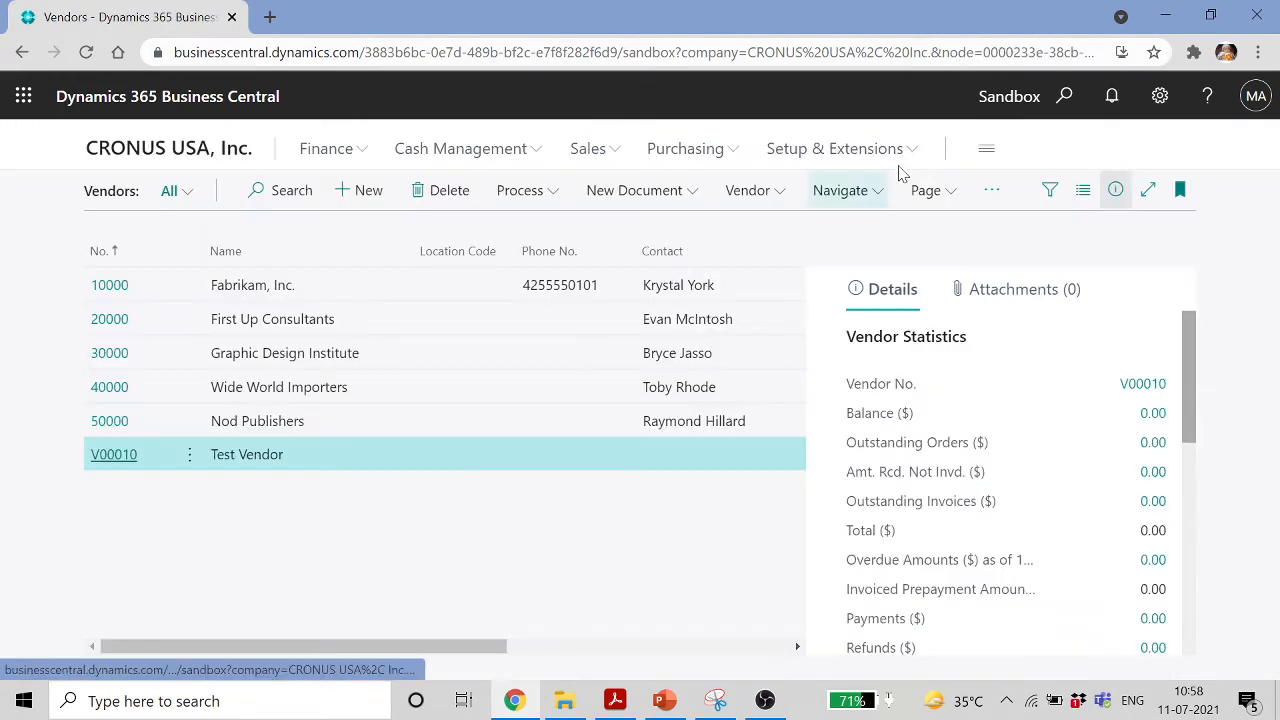
{"action": "left_click", "coordinate": [1064, 96]}
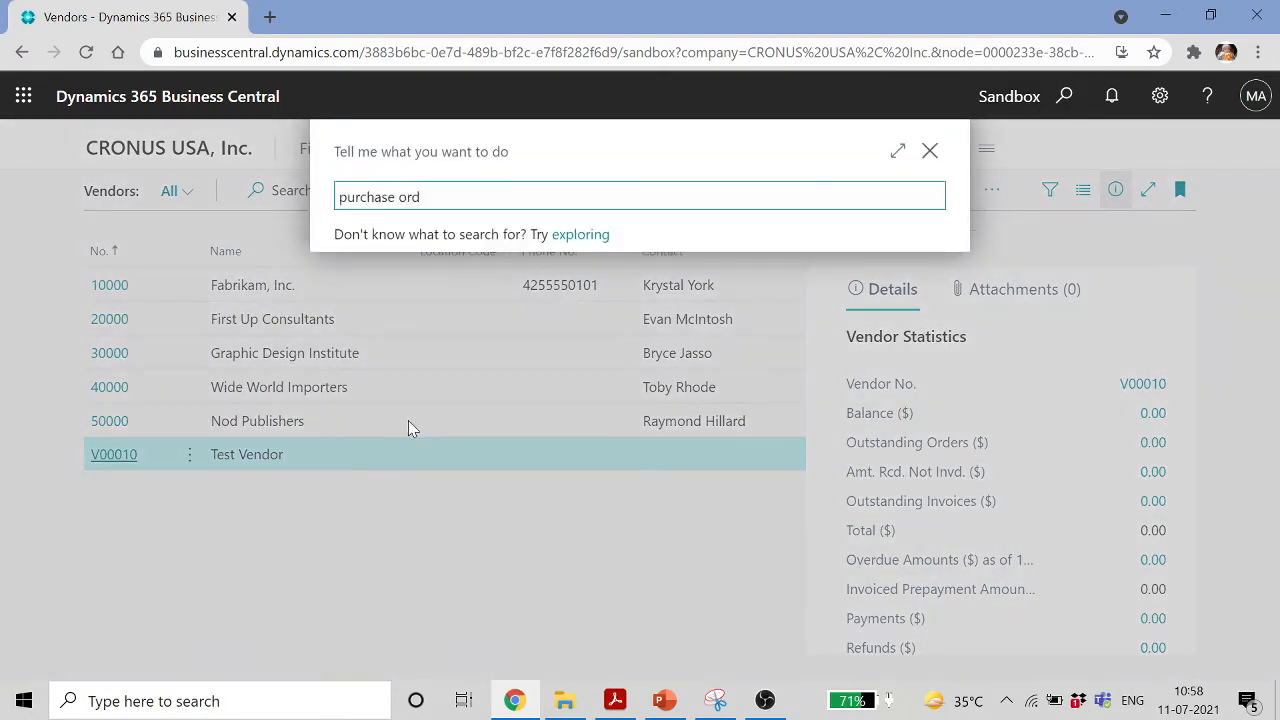
Start a new purchase order and choose Test Vendor as its vendor
{"action": "left_click", "coordinate": [374, 491]}
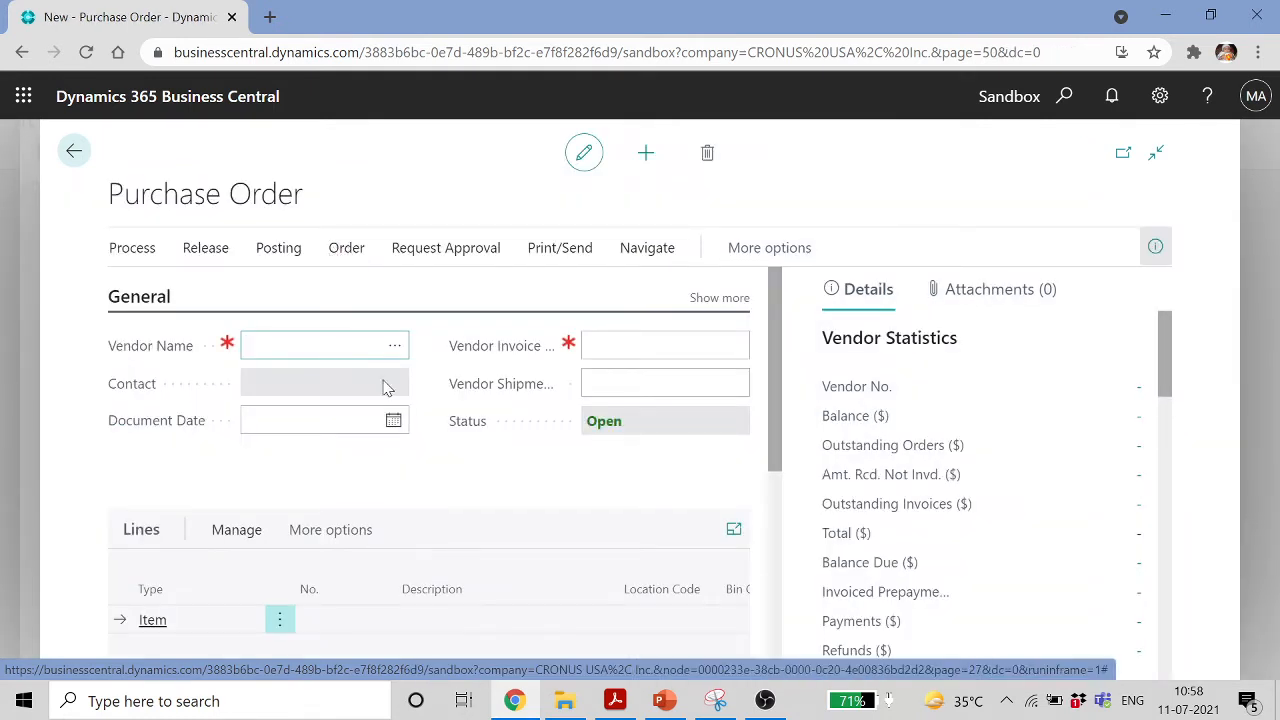
{"action": "left_click", "coordinate": [396, 348]}
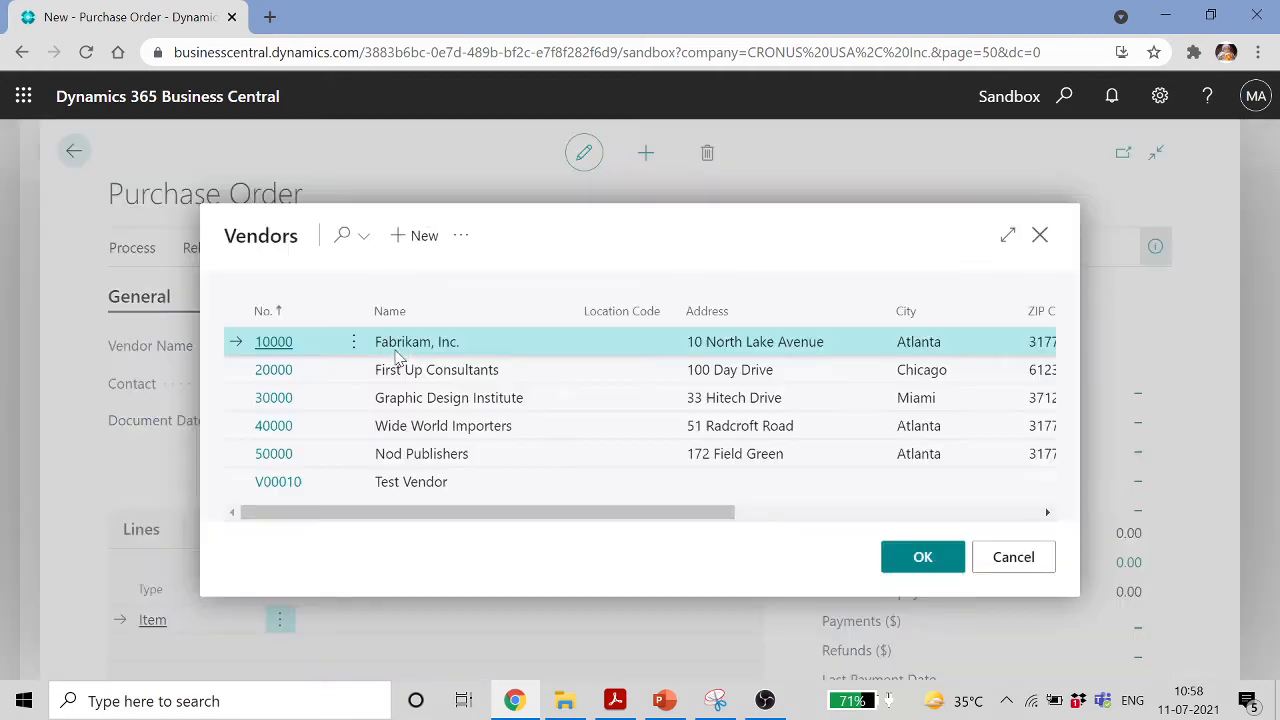
{"action": "double_click", "coordinate": [430, 483]}
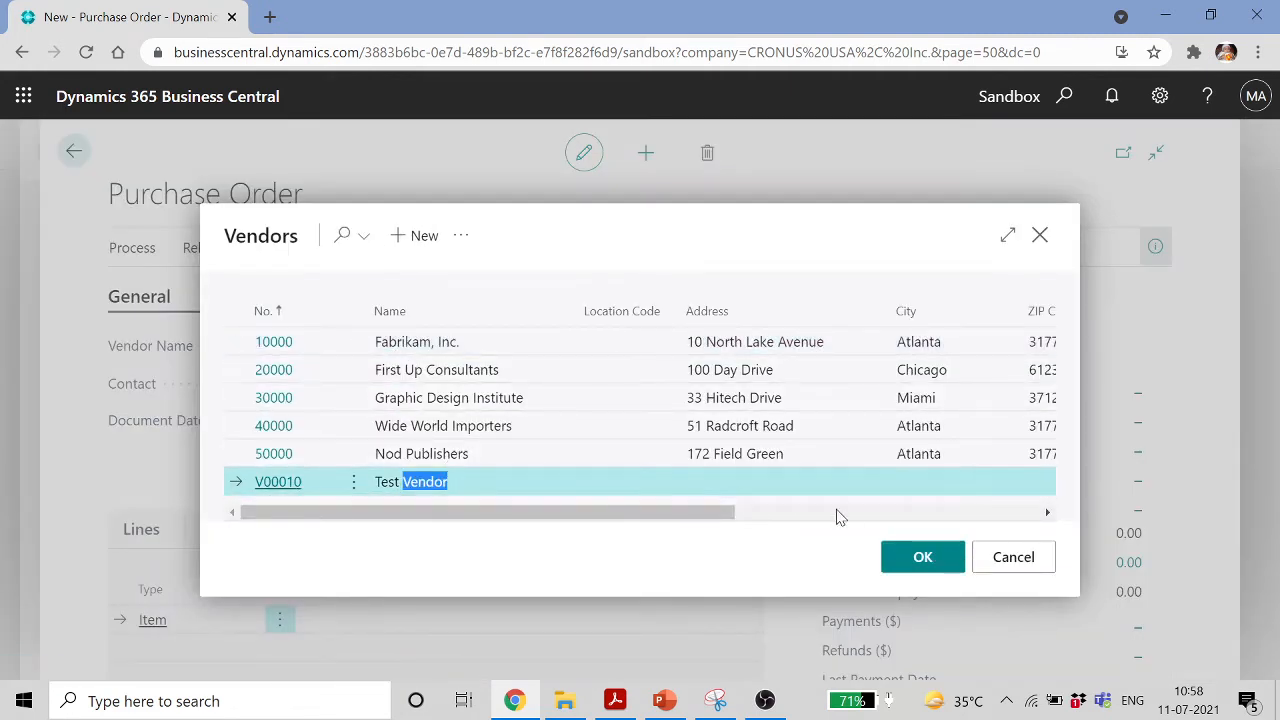
{"action": "left_click", "coordinate": [924, 558]}
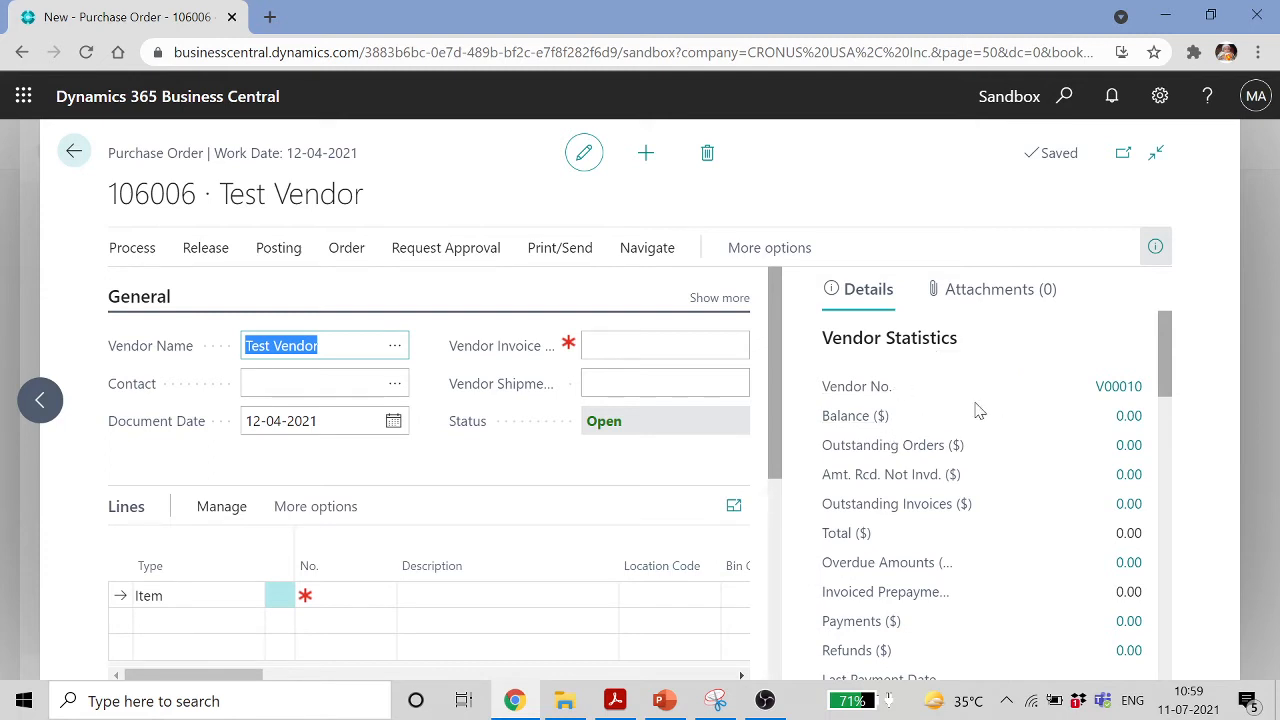
{"action": "scroll", "coordinate": [976, 409], "scroll_direction": "down", "scroll_amount": 3}
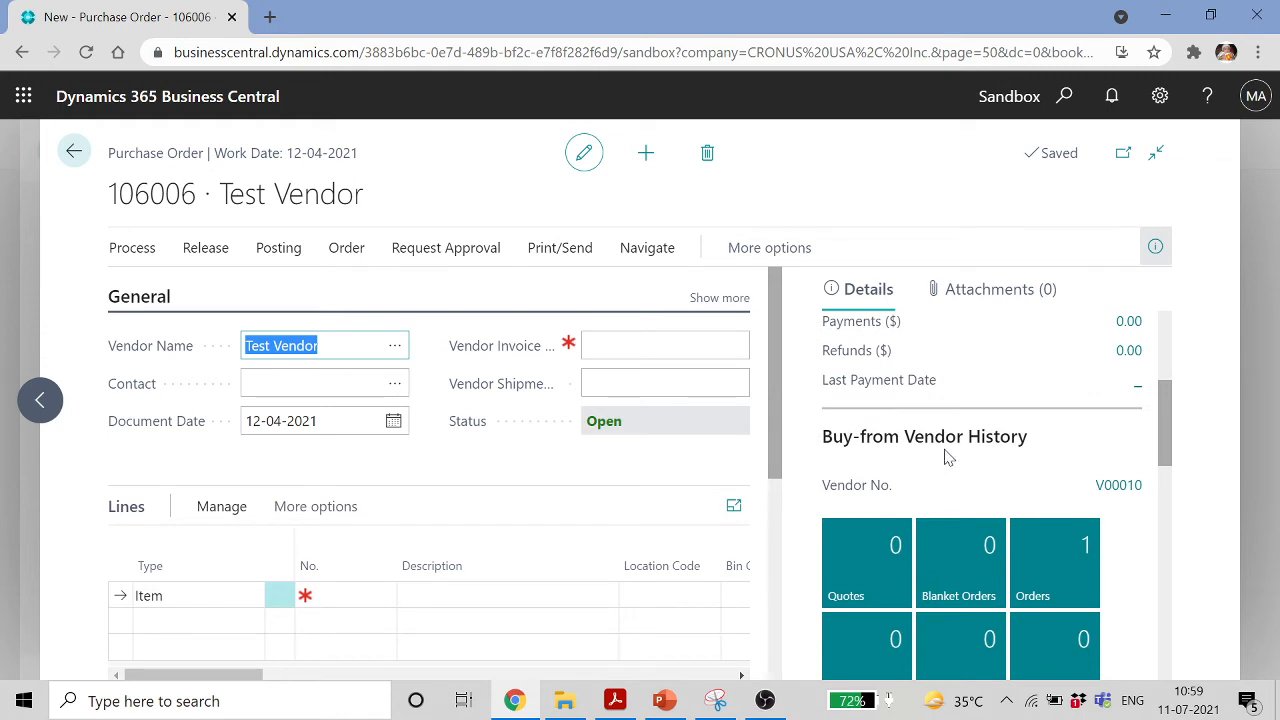
{"action": "scroll", "coordinate": [948, 457], "scroll_direction": "down", "scroll_amount": 3}
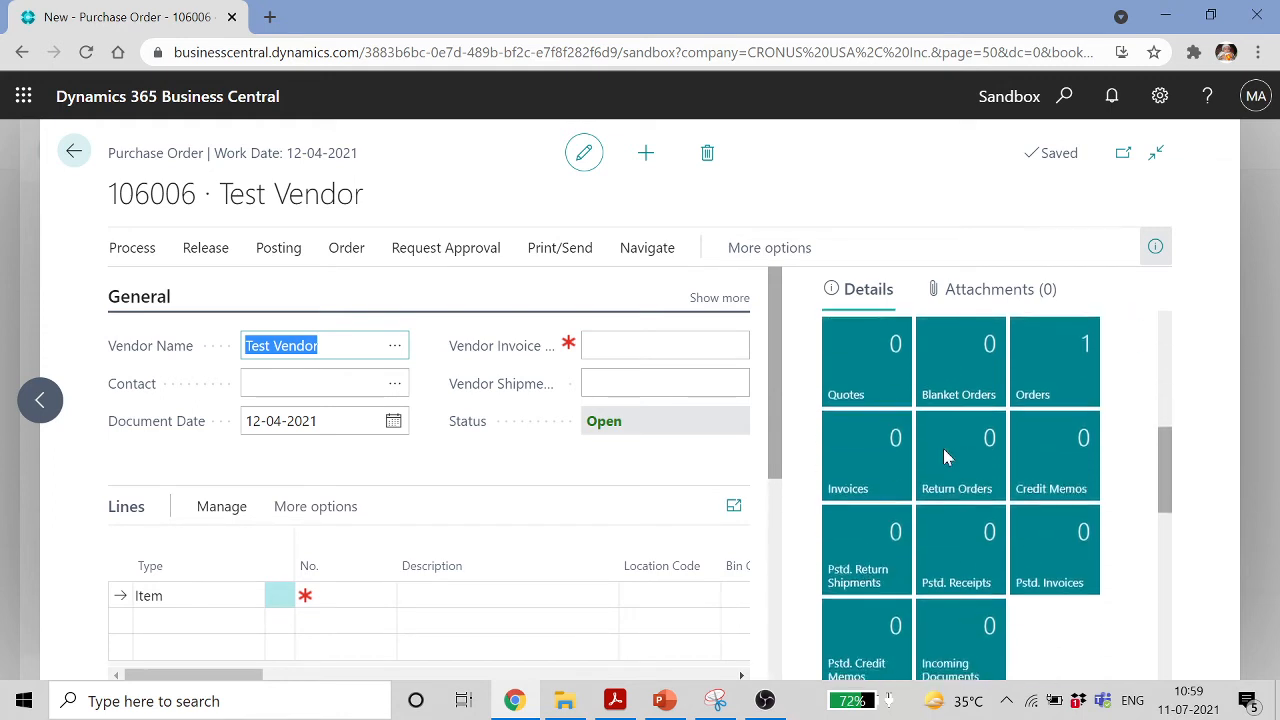
{"action": "scroll", "coordinate": [943, 457], "scroll_direction": "up", "scroll_amount": 2}
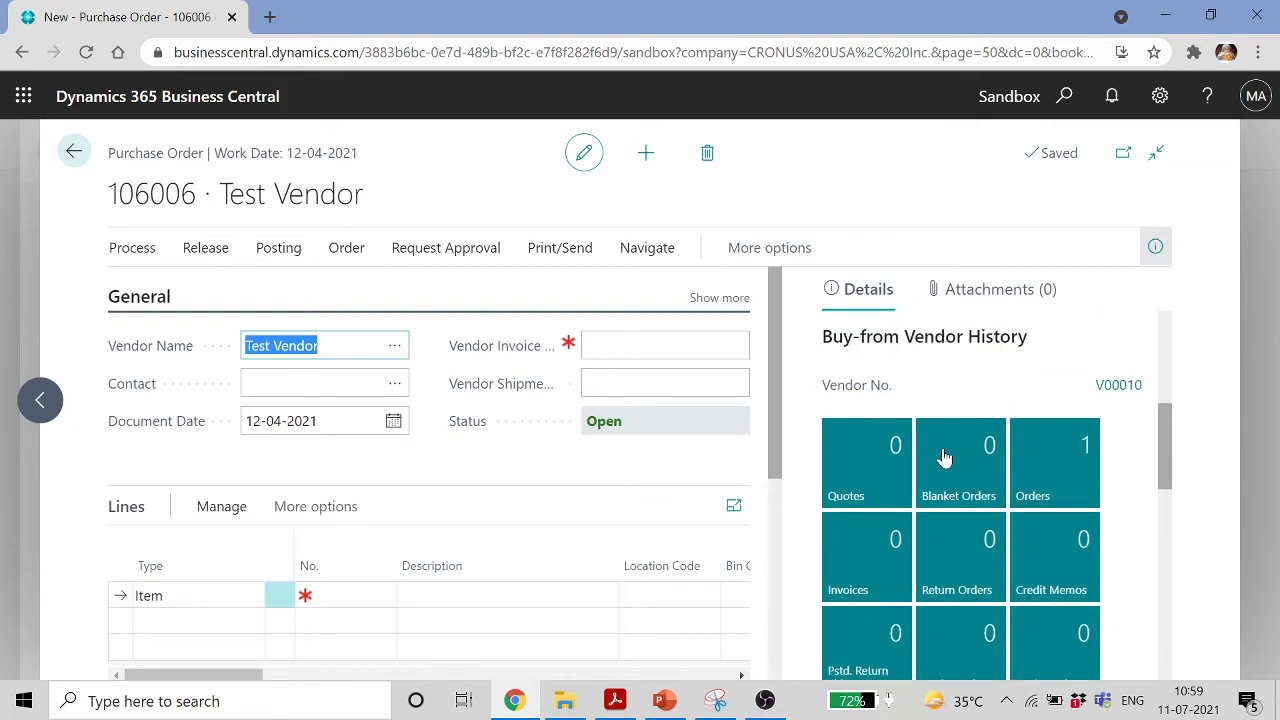
{"action": "scroll", "coordinate": [997, 443], "scroll_direction": "down", "scroll_amount": 1}
{"action": "scroll", "coordinate": [997, 443], "scroll_direction": "down", "scroll_amount": 3}
{"action": "scroll", "coordinate": [997, 443], "scroll_direction": "down", "scroll_amount": 1}
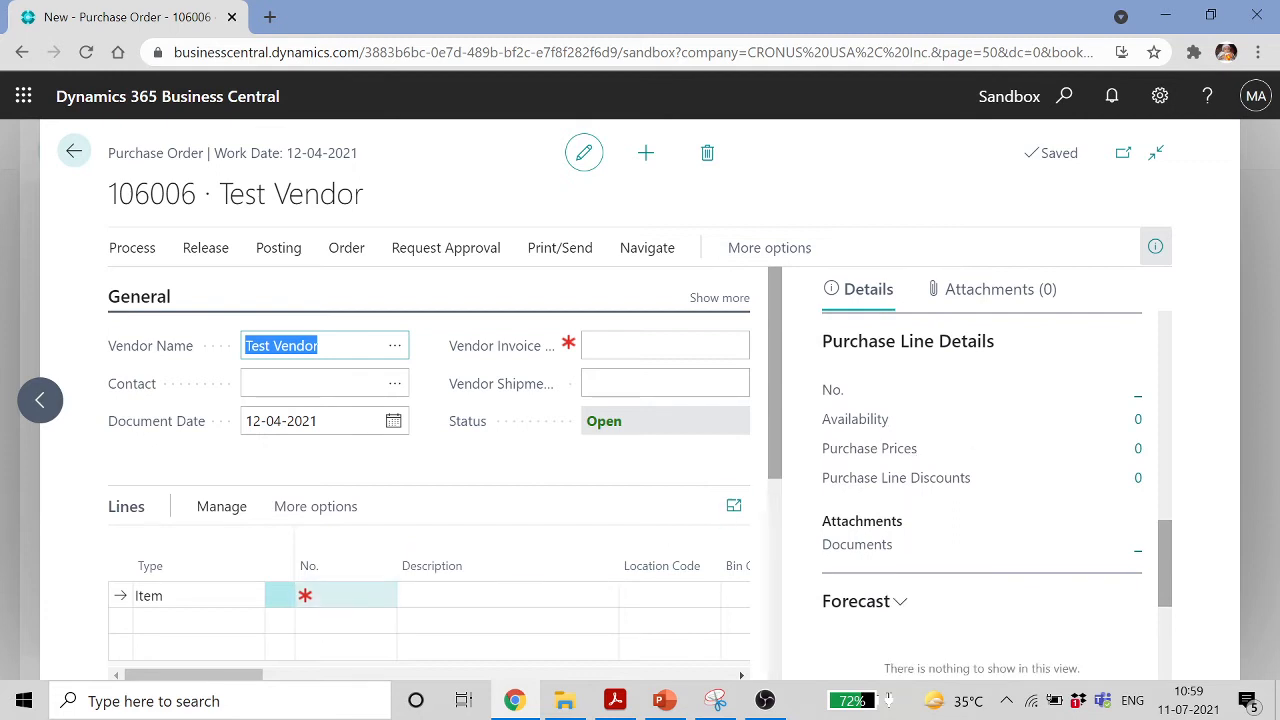
{"action": "left_click", "coordinate": [350, 596]}
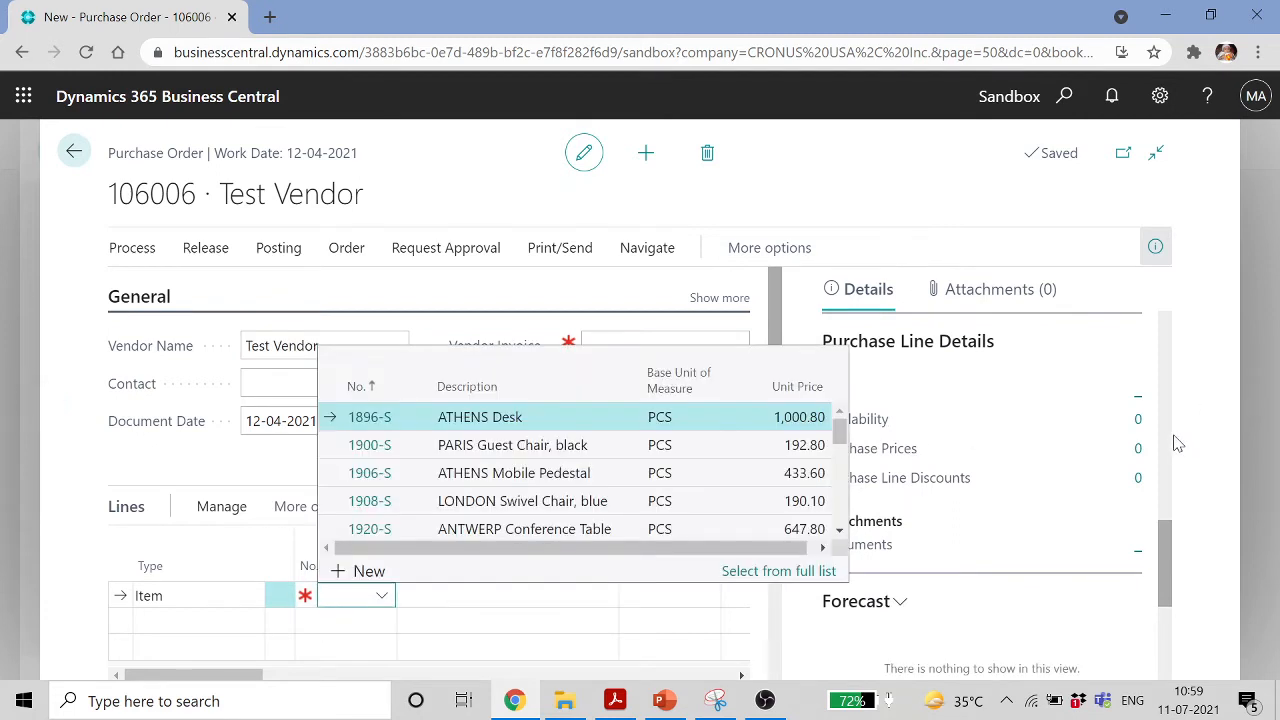
{"action": "scroll", "coordinate": [1090, 446], "scroll_direction": "down", "scroll_amount": 4}
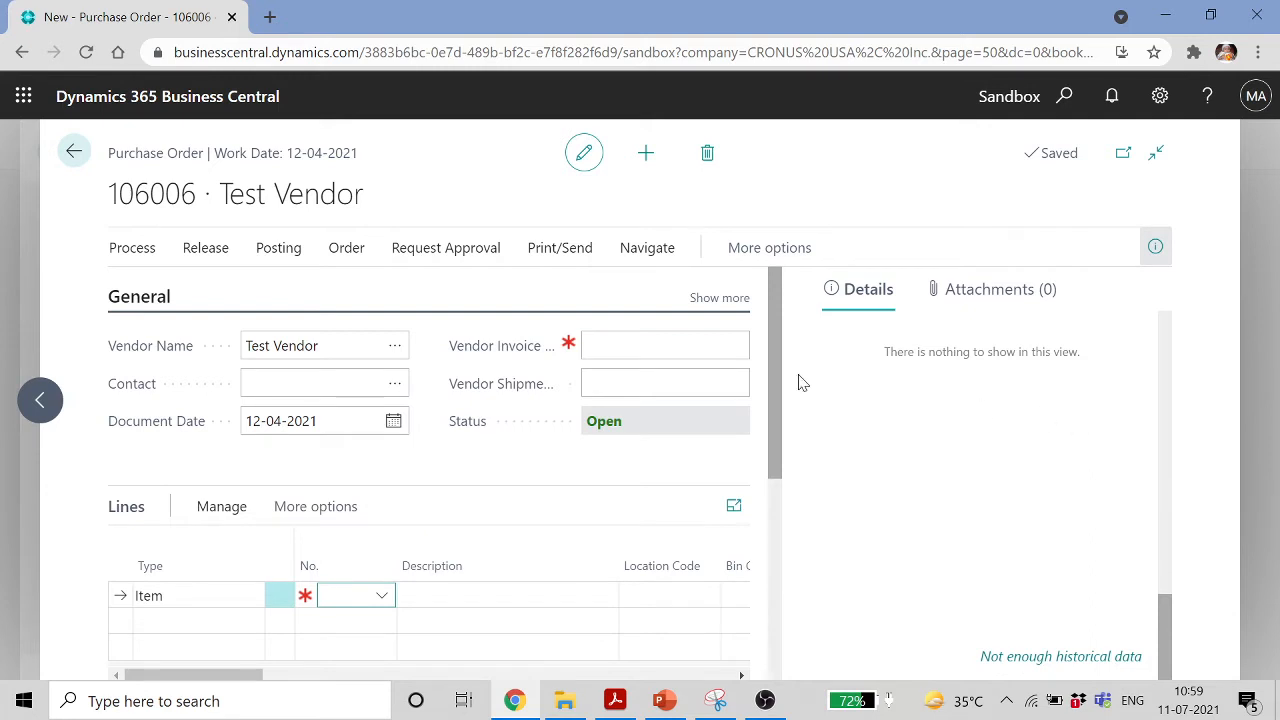
{"action": "left_click", "coordinate": [665, 345]}
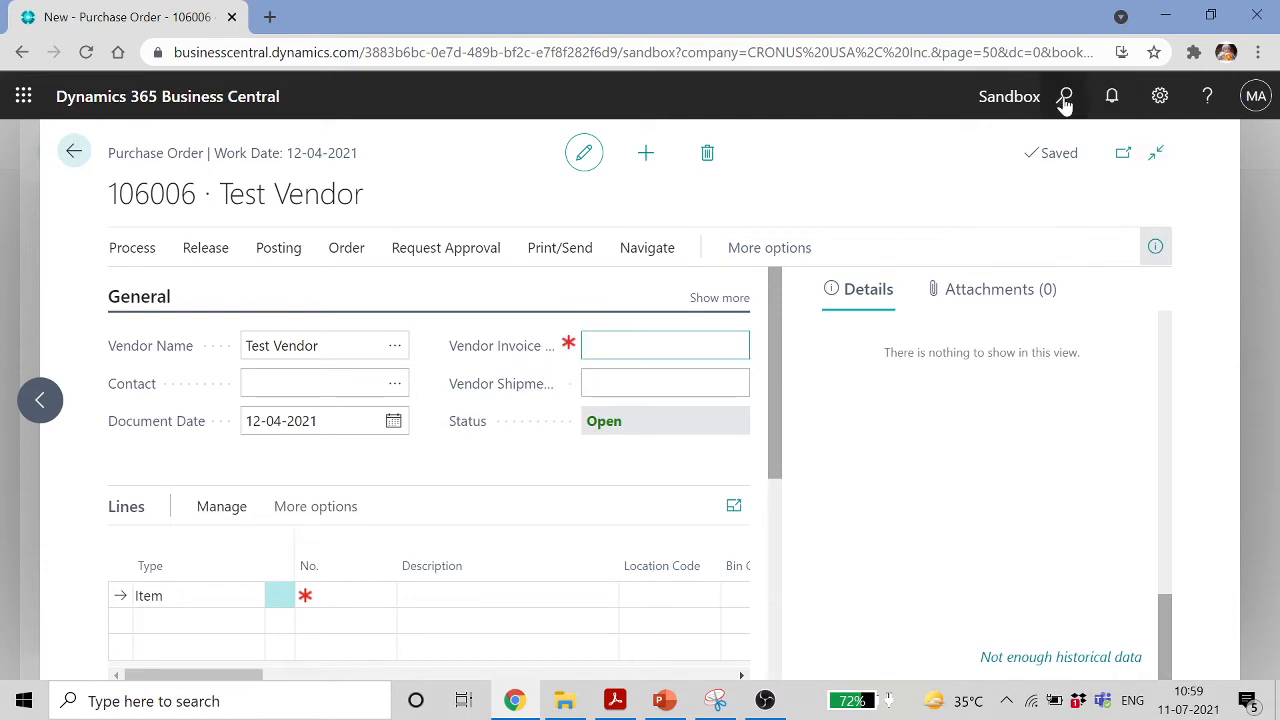
Search 'purchase &' with Alt+Q and open Purchases & Payables Setup
{"action": "key", "text": "alt+q"}
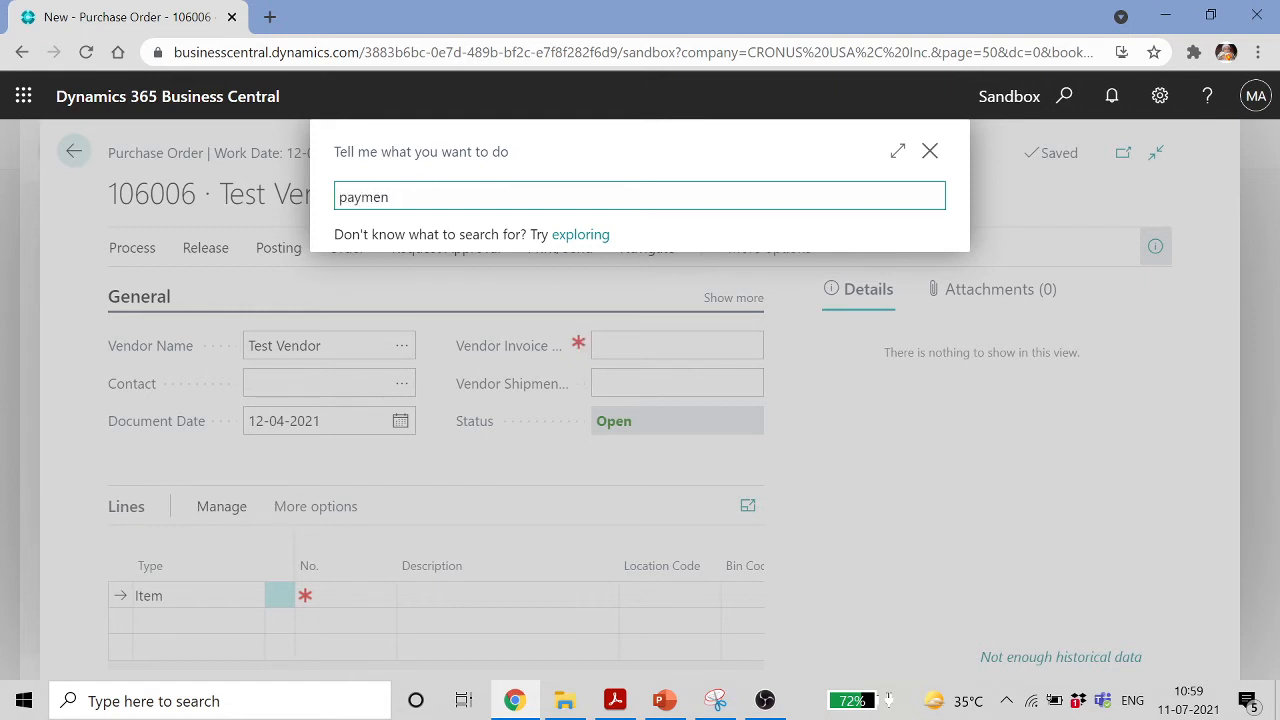
{"action": "key", "text": "BackSpace"}
{"action": "key", "text": "BackSpace"}
{"action": "key", "text": "BackSpace"}
{"action": "key", "text": "BackSpace"}
{"action": "key", "text": "BackSpace"}
{"action": "type", "text": "urchase"}
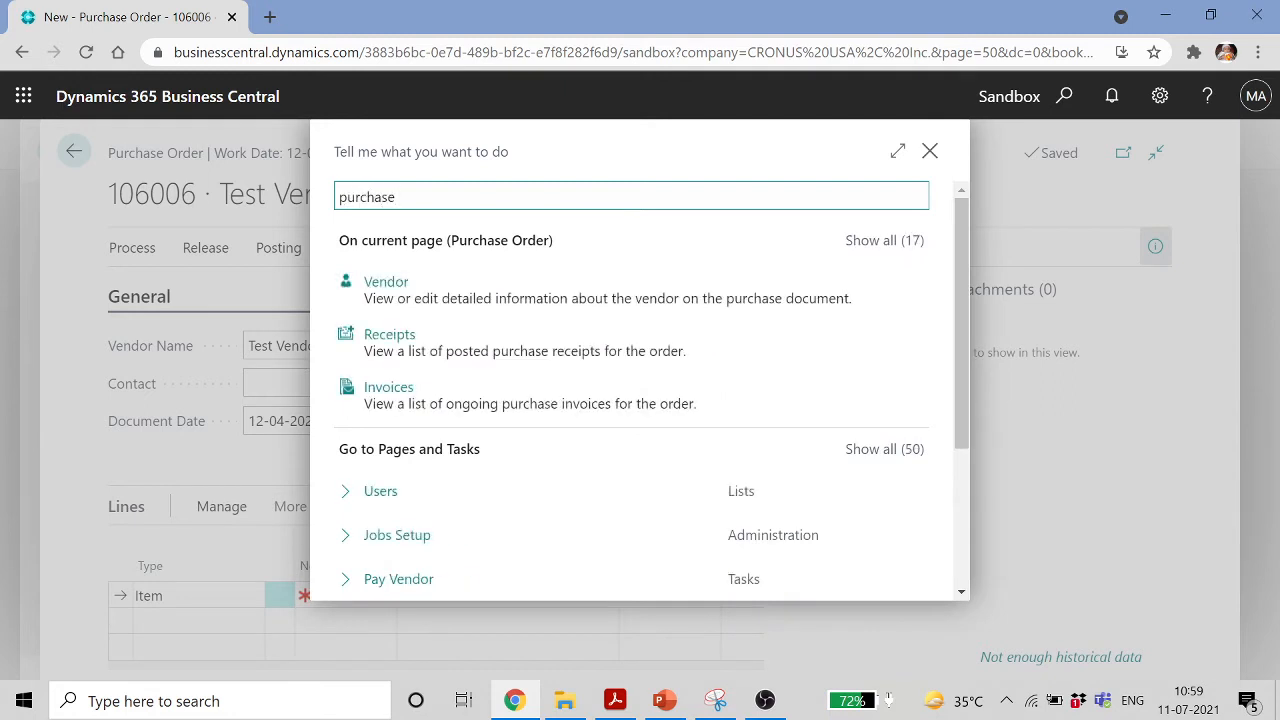
{"action": "type", "text": " &"}
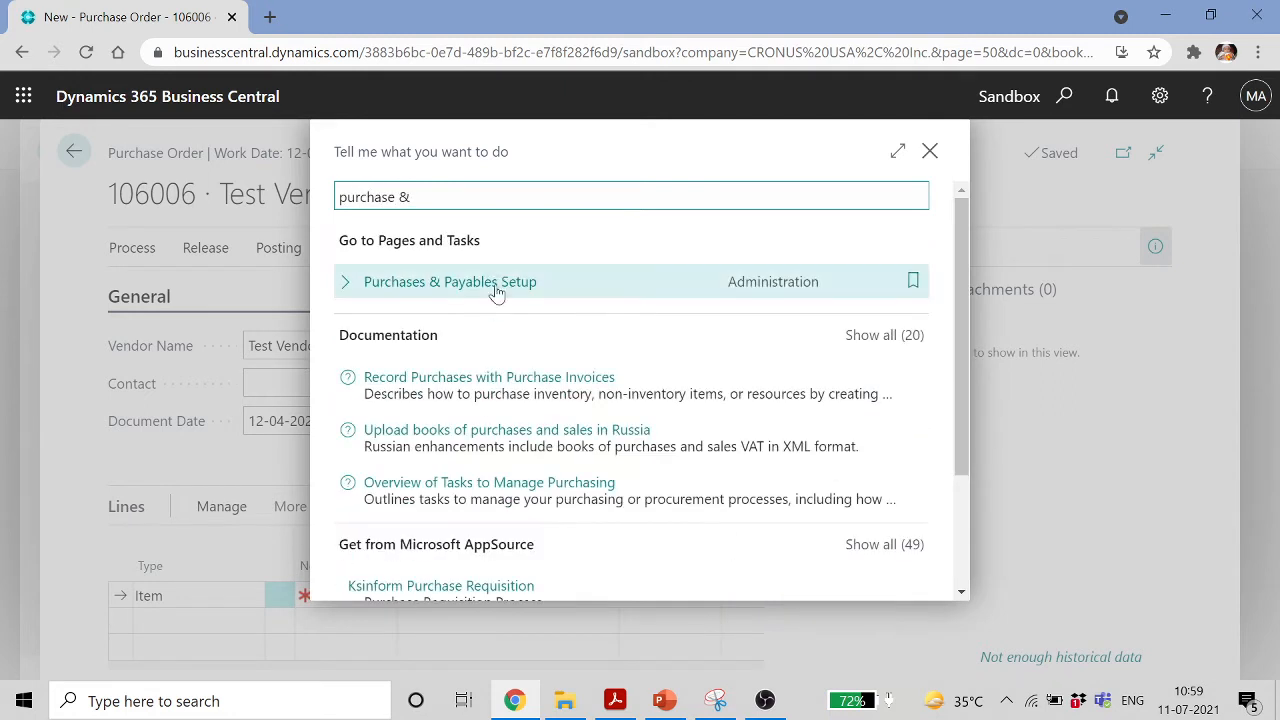
{"action": "left_click", "coordinate": [620, 268]}
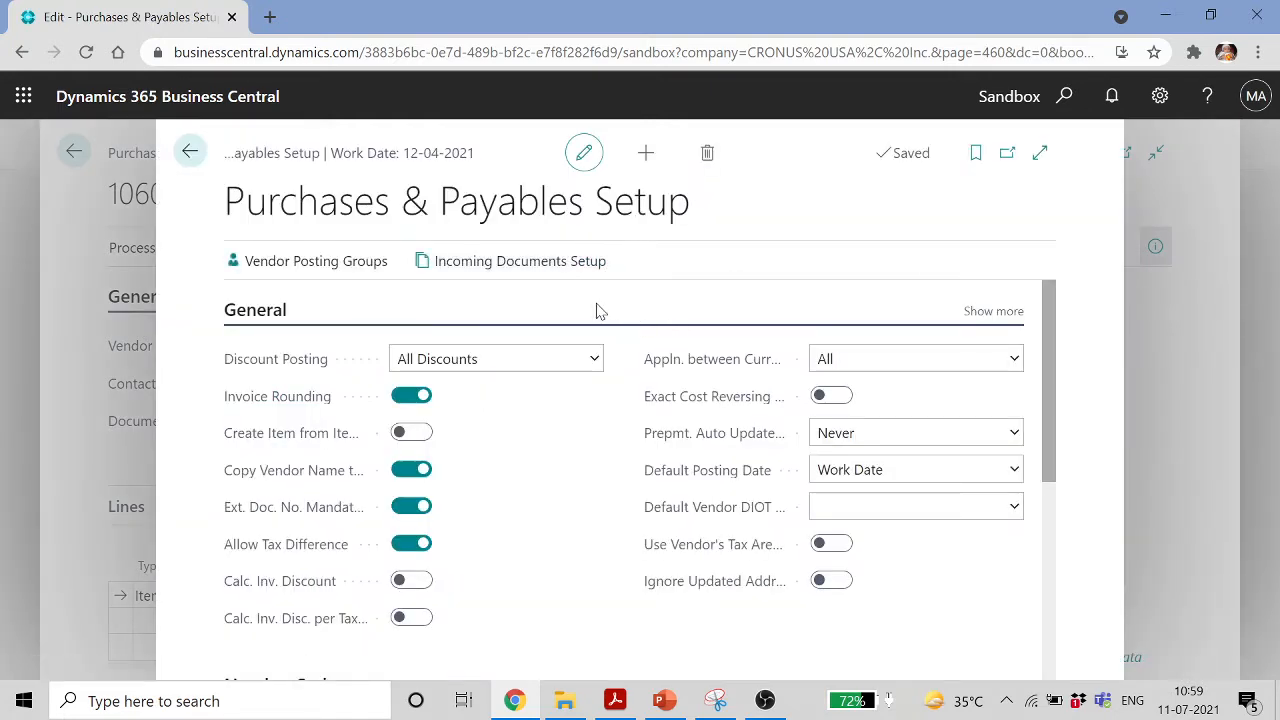
Keep discount posting at All Discounts and turn off Ext. Doc. No. Mandatory
{"action": "scroll", "coordinate": [596, 311], "scroll_direction": "down", "scroll_amount": 2}
{"action": "scroll", "coordinate": [597, 309], "scroll_direction": "up", "scroll_amount": 2}
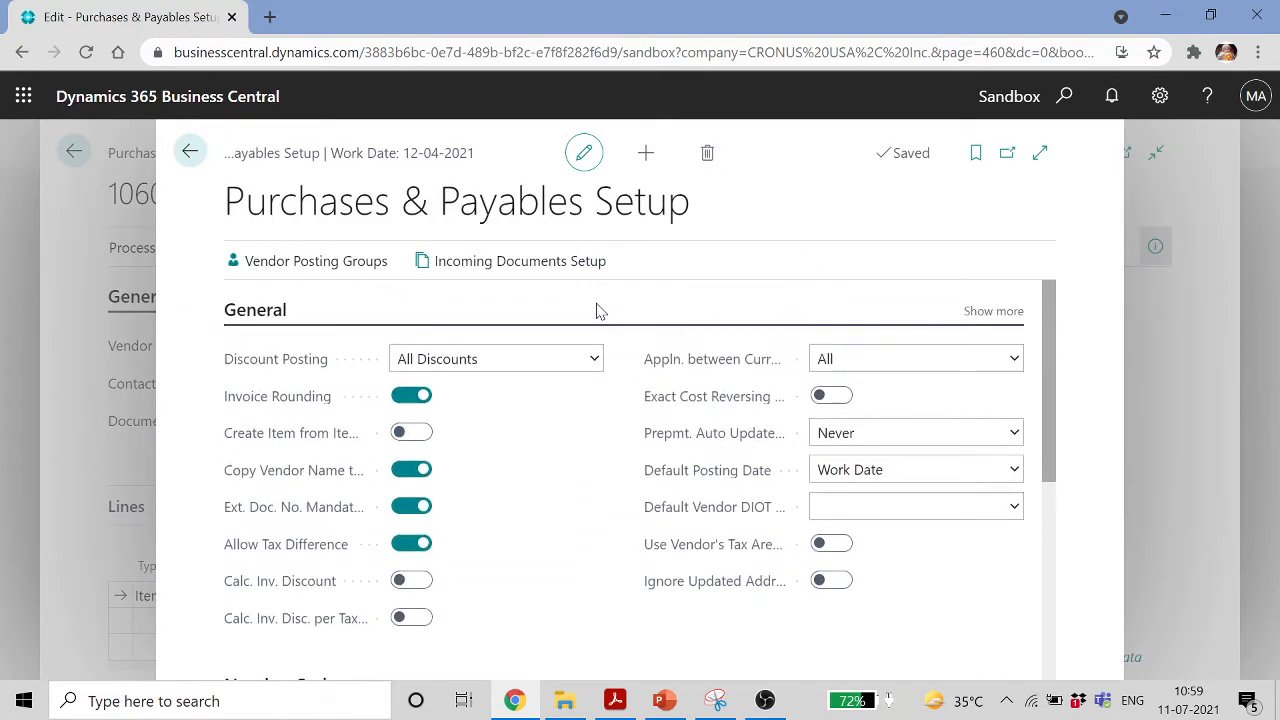
{"action": "left_click", "coordinate": [595, 362]}
{"action": "left_click", "coordinate": [595, 362]}
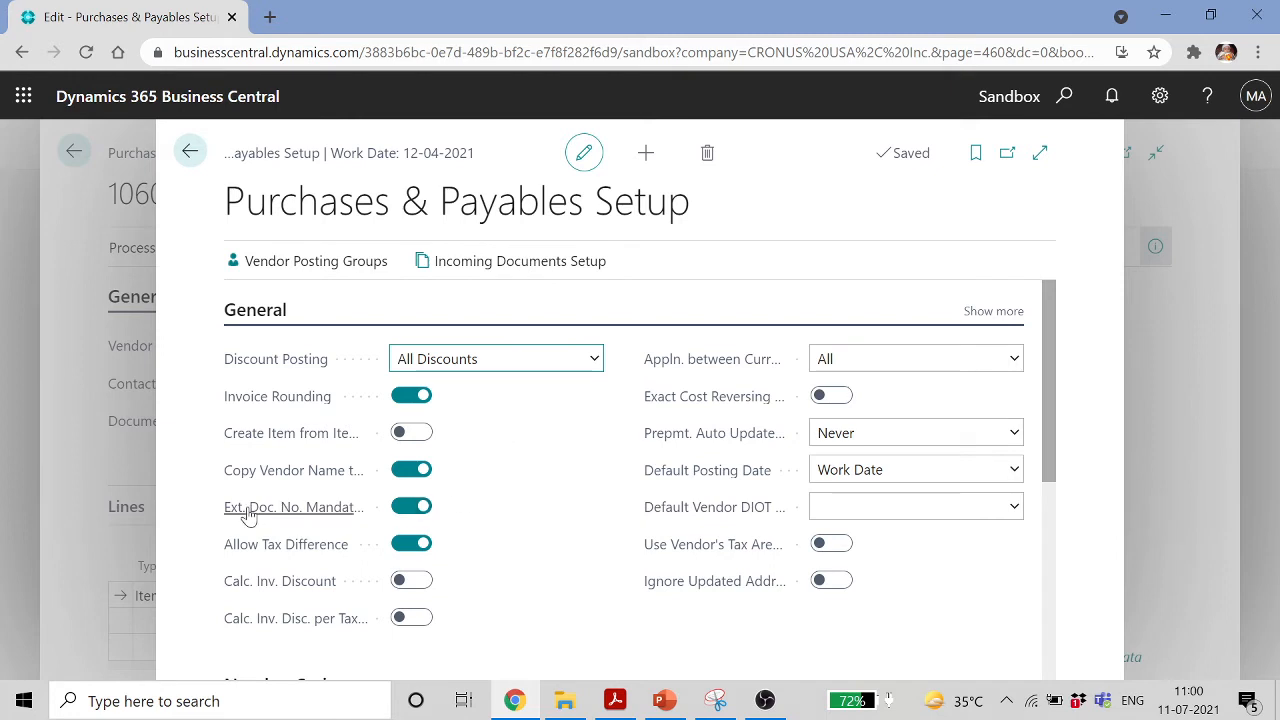
{"action": "mouse_move", "coordinate": [252, 514]}
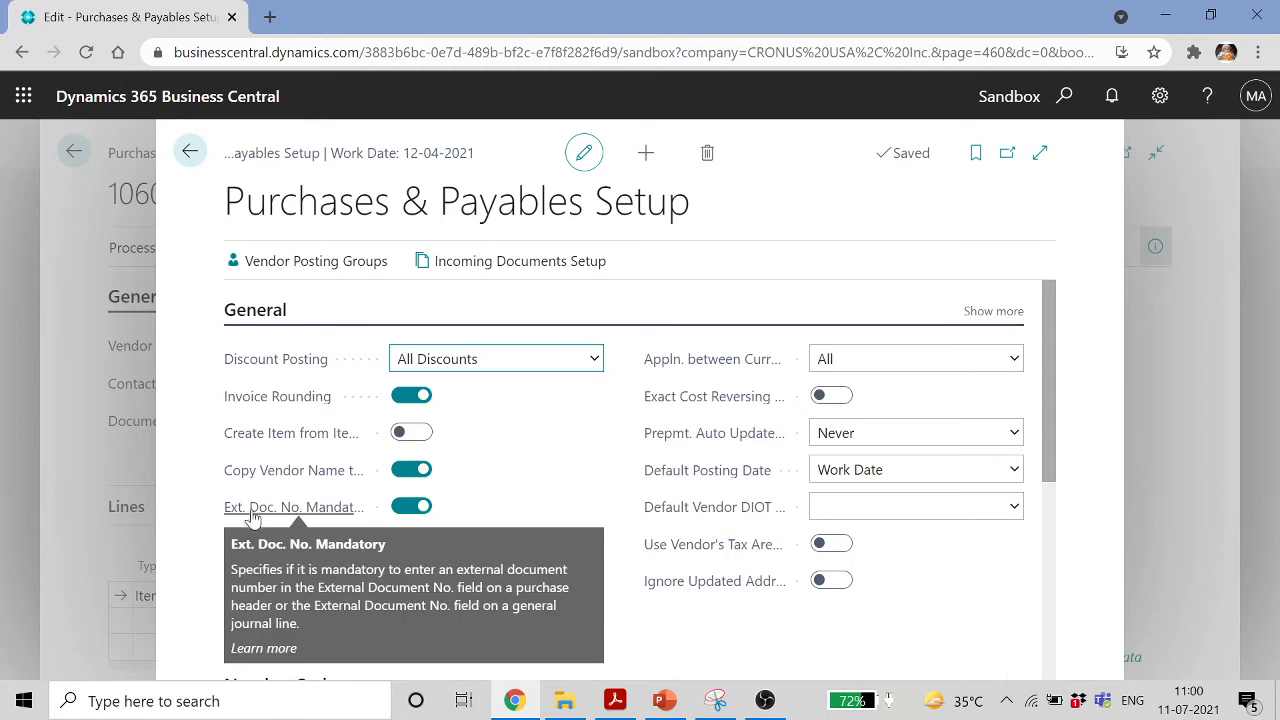
{"action": "left_click", "coordinate": [411, 506]}
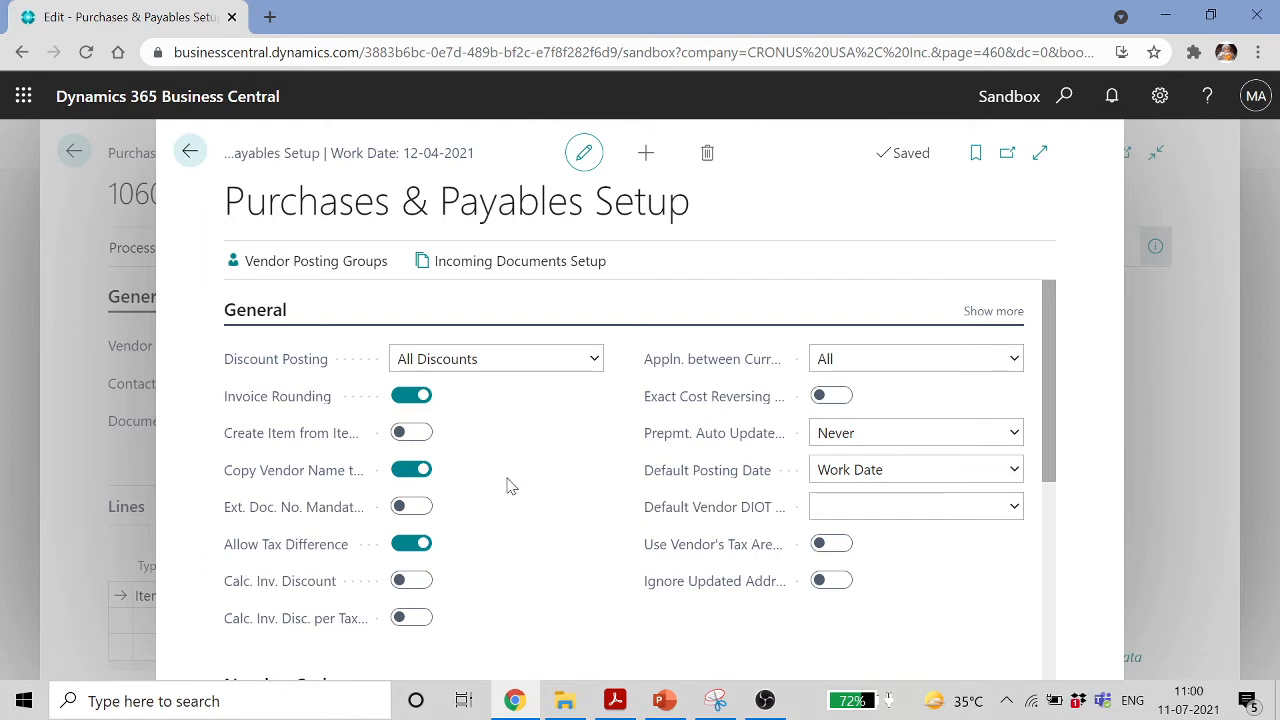
Review number series, Default Accounts and Archiving, then return to order 106006
{"action": "scroll", "coordinate": [505, 488], "scroll_direction": "down", "scroll_amount": 1}
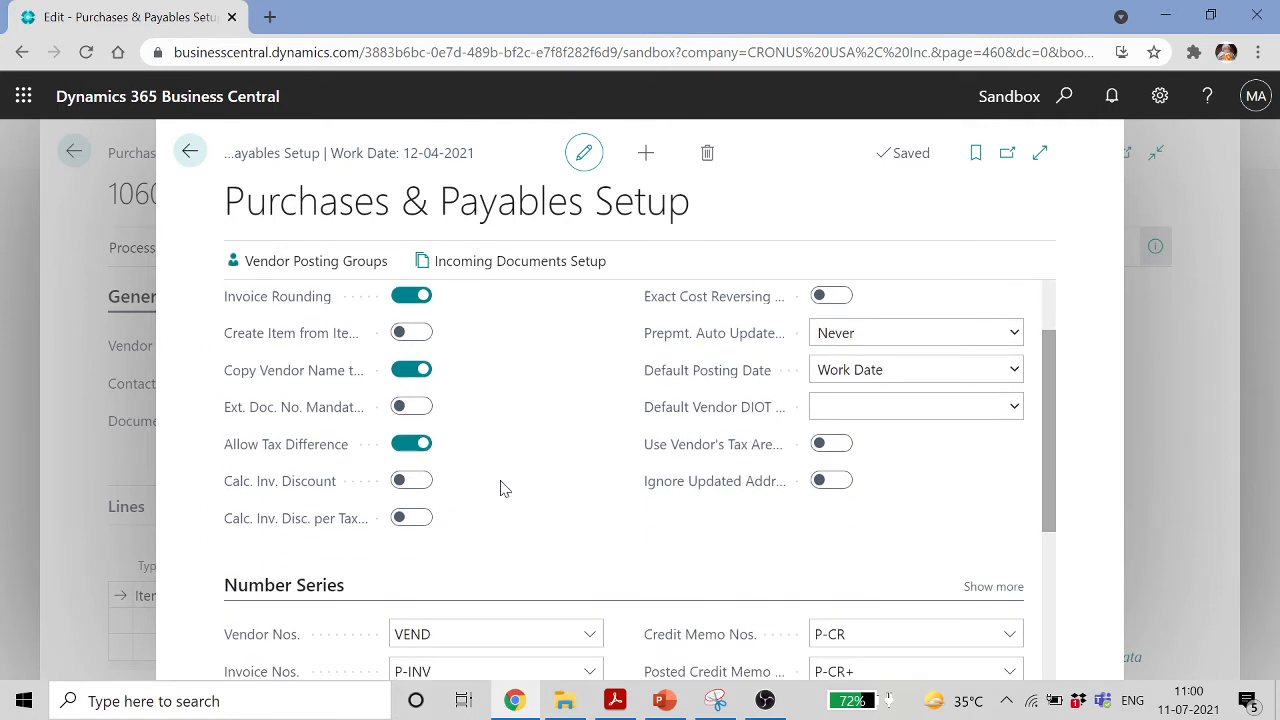
{"action": "scroll", "coordinate": [503, 488], "scroll_direction": "down", "scroll_amount": 2}
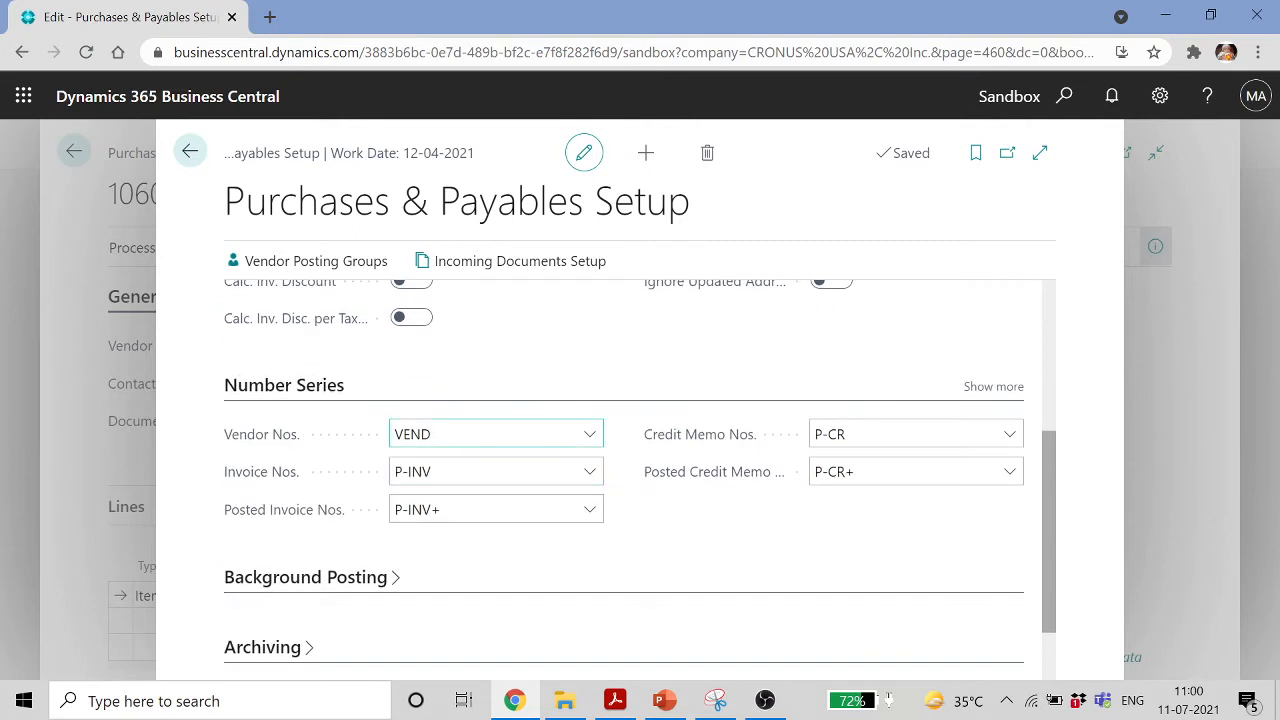
{"action": "left_click", "coordinate": [286, 443]}
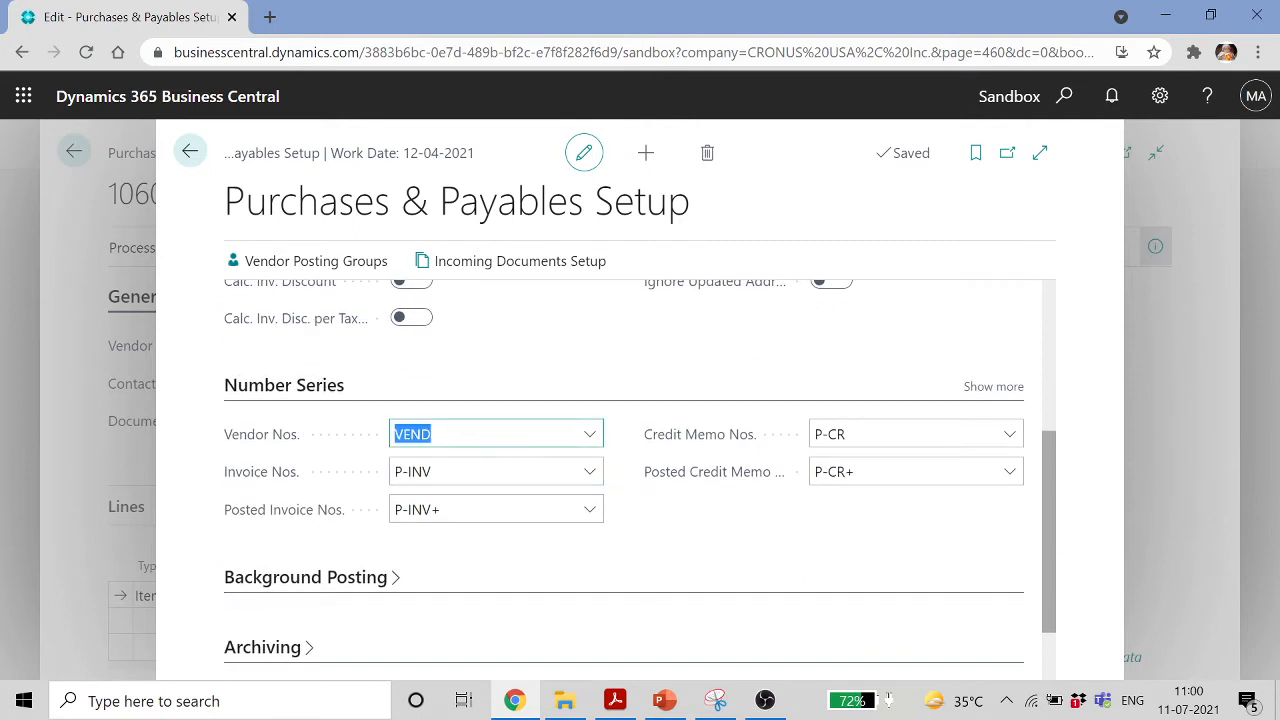
{"action": "left_click", "coordinate": [995, 387]}
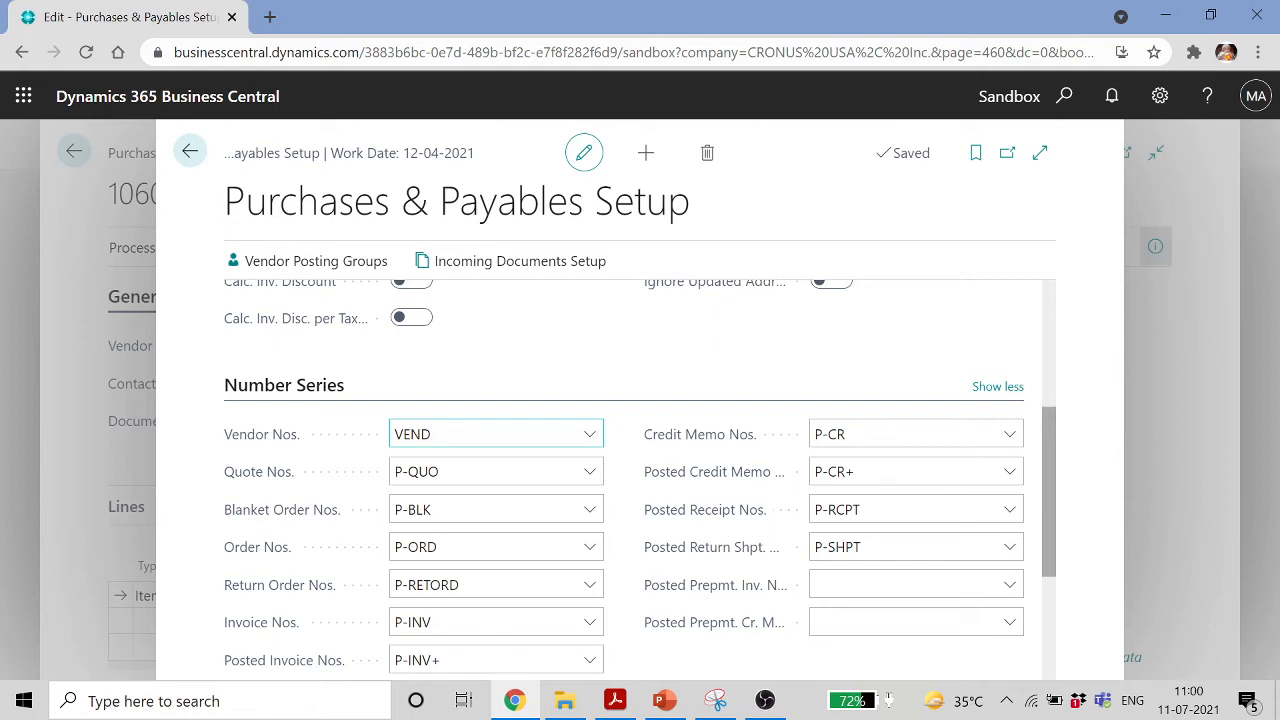
{"action": "scroll", "coordinate": [518, 468], "scroll_direction": "down", "scroll_amount": 5}
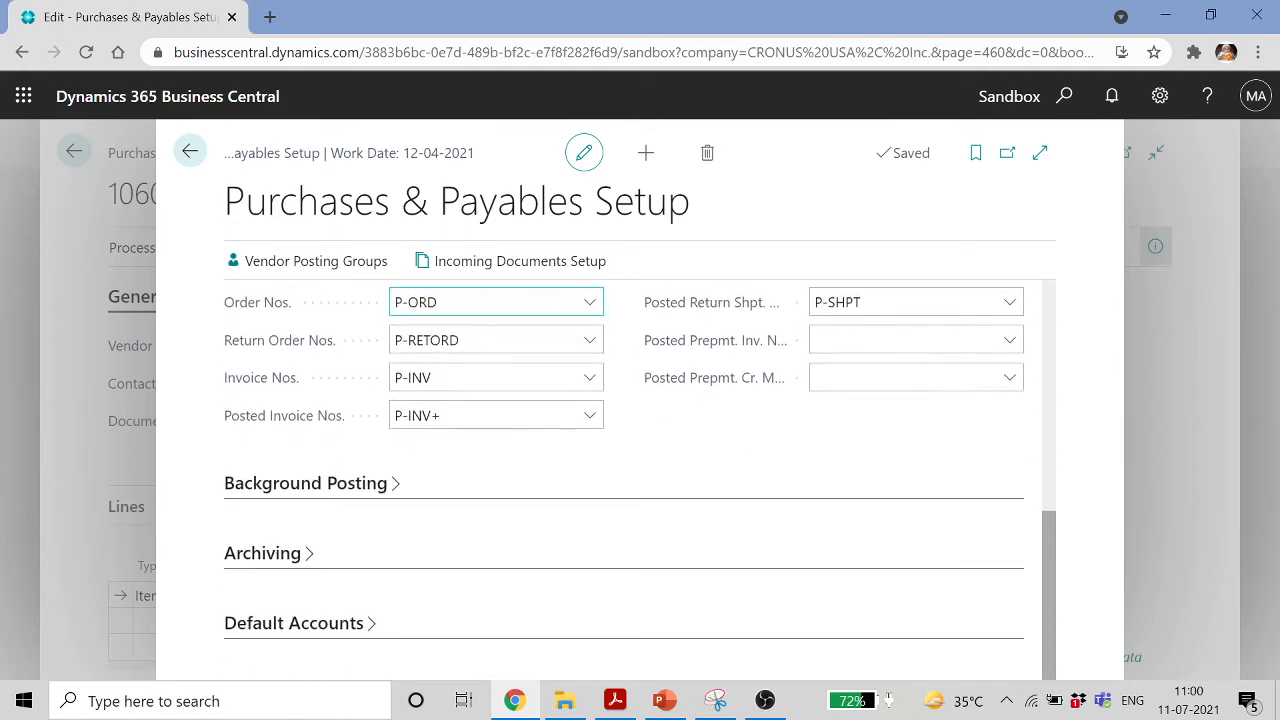
{"action": "left_click", "coordinate": [366, 626]}
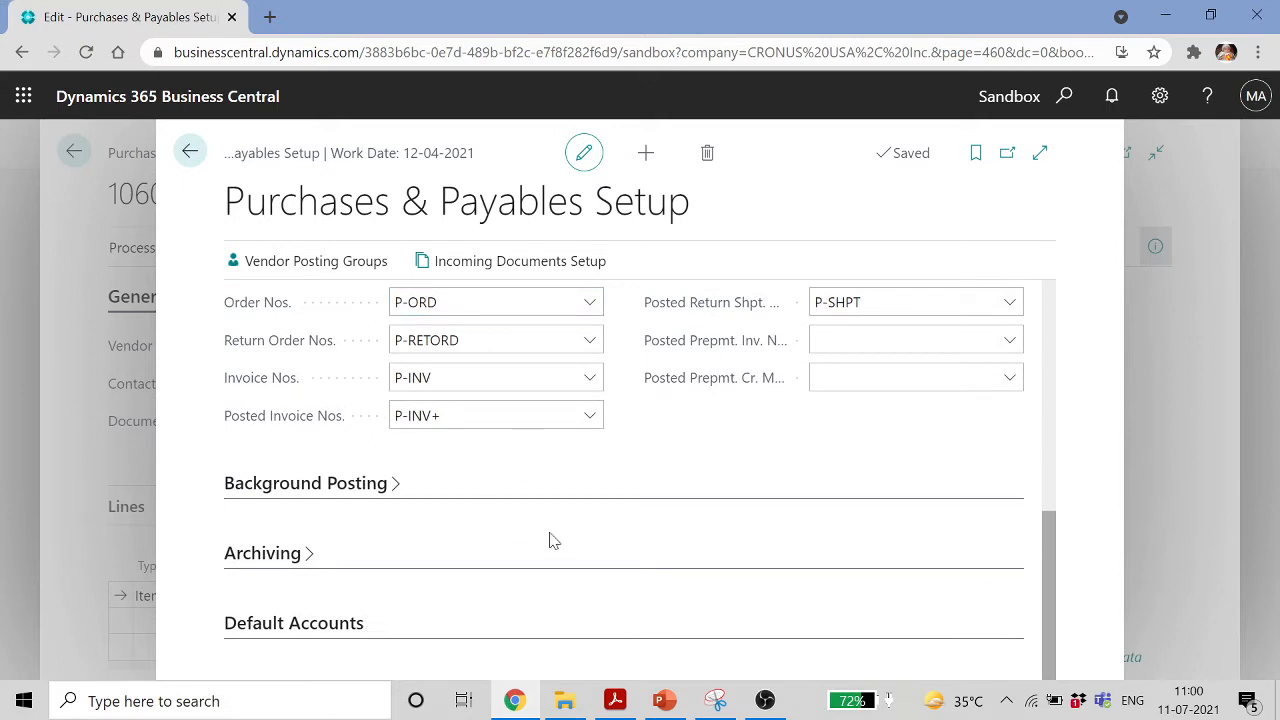
{"action": "left_click", "coordinate": [322, 510]}
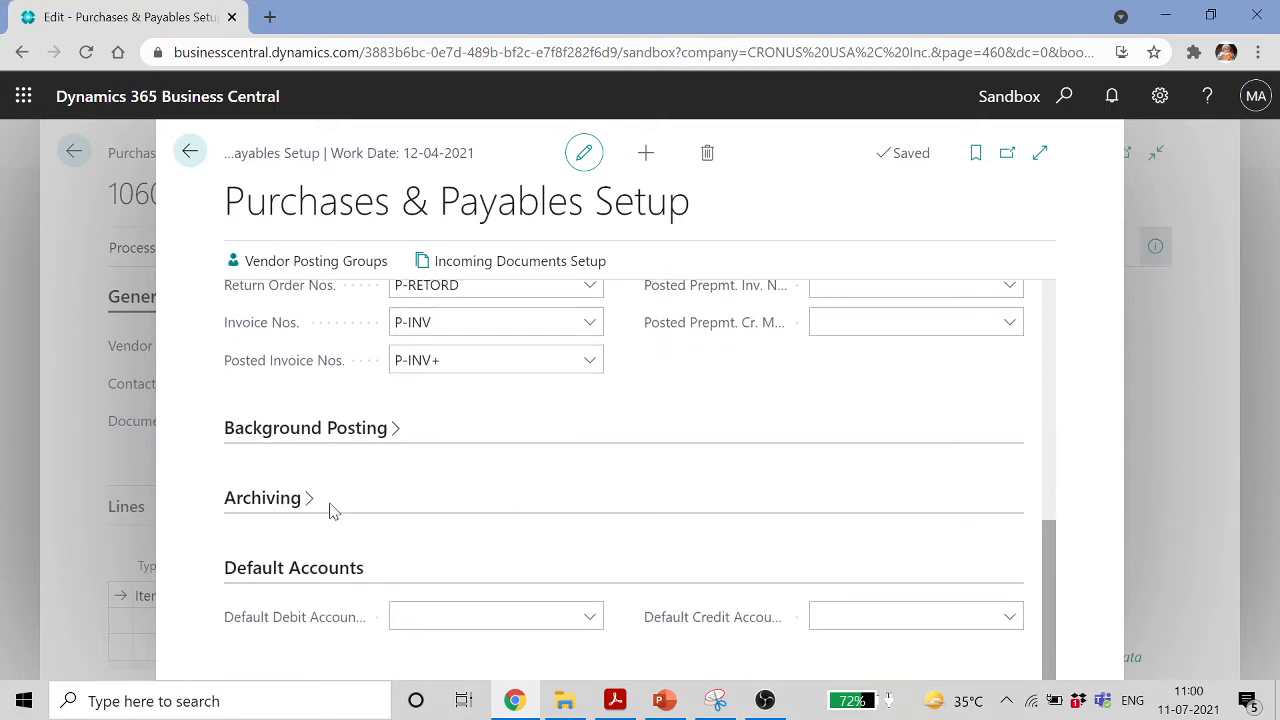
{"action": "scroll", "coordinate": [564, 485], "scroll_direction": "up", "scroll_amount": 5}
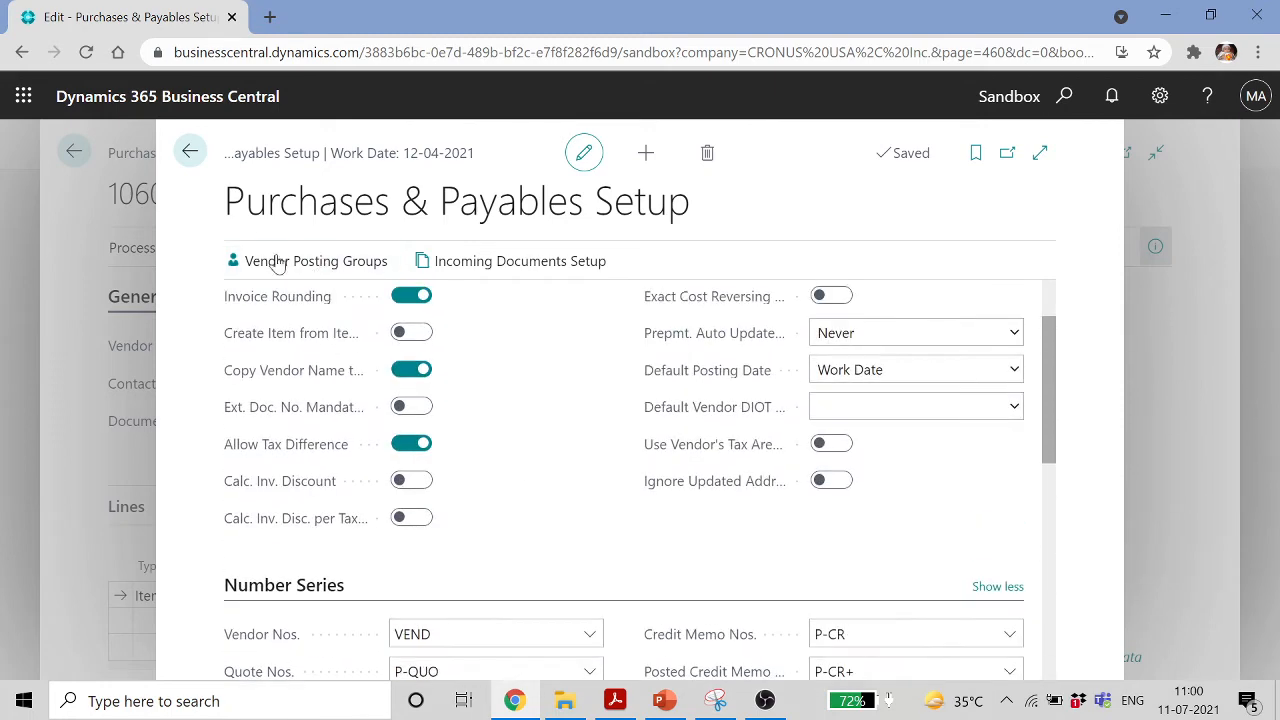
{"action": "mouse_move", "coordinate": [303, 413]}
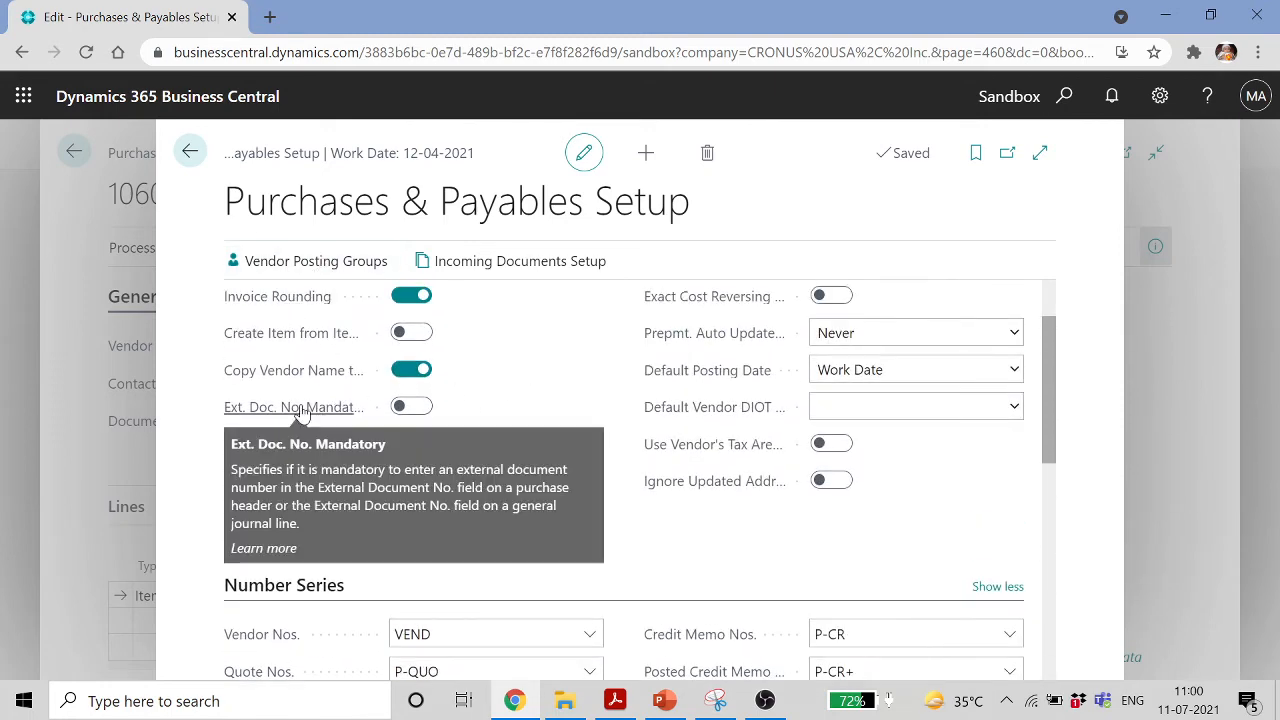
{"action": "left_click", "coordinate": [189, 151]}
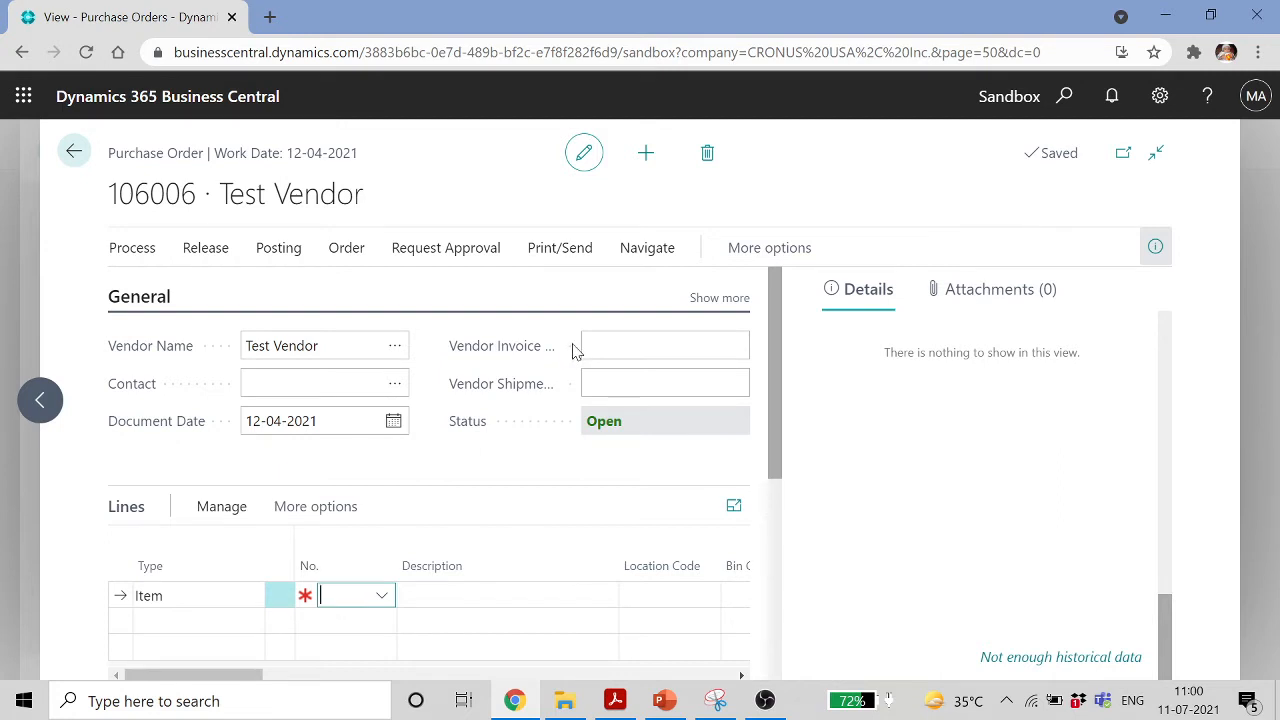
Turn on Ext. Doc. No. Mandatory in Purchases & Payables Setup, then return to purchase order 106006
{"action": "mouse_move", "coordinate": [563, 350]}
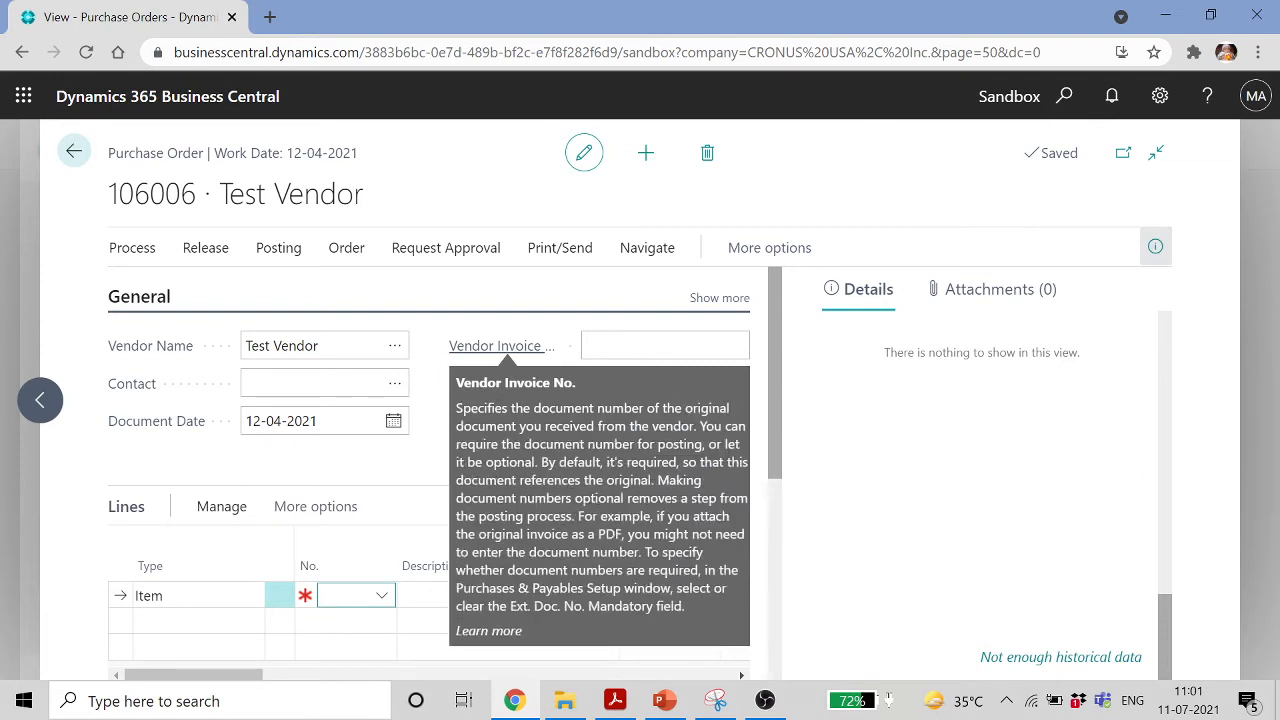
{"action": "key", "text": "alt+q"}
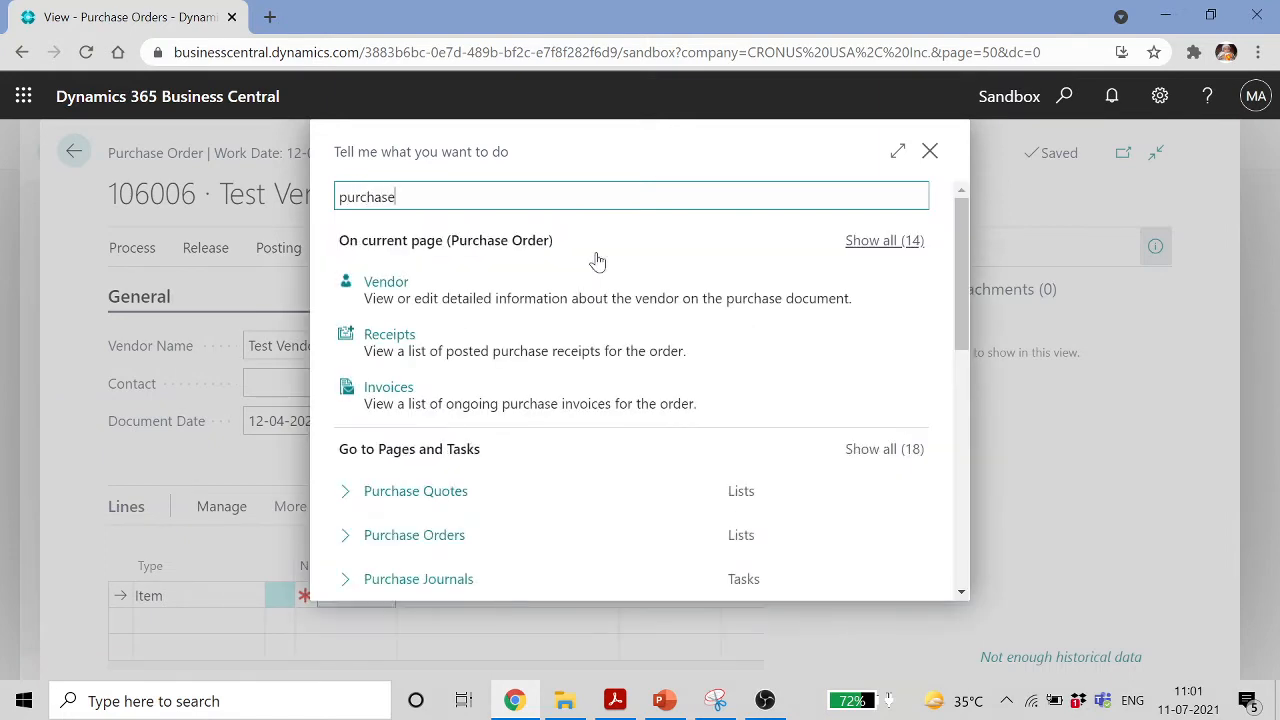
{"action": "type", "text": "purchase &"}
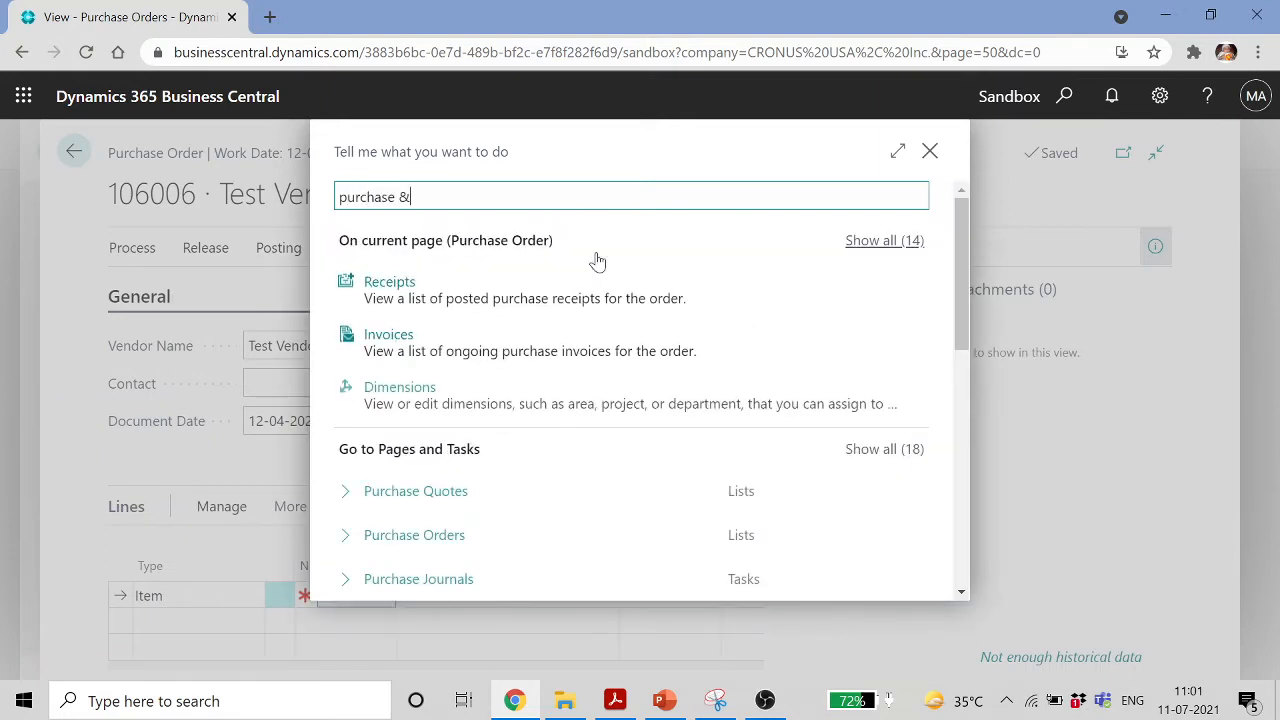
{"action": "left_click", "coordinate": [506, 289]}
{"action": "left_click", "coordinate": [420, 506]}
{"action": "left_click", "coordinate": [190, 151]}
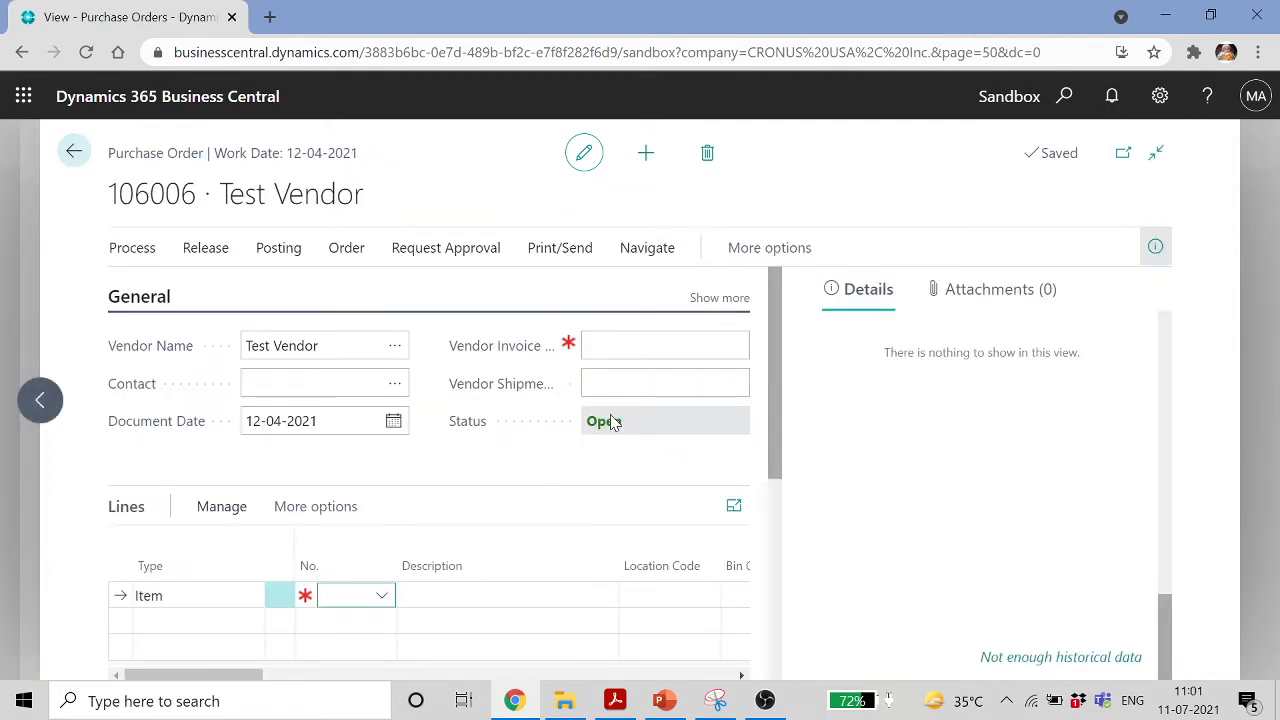
Enter vendor invoice number 123456 and add item 1896-S ATHENS Desk as a line
{"action": "left_click", "coordinate": [665, 345]}
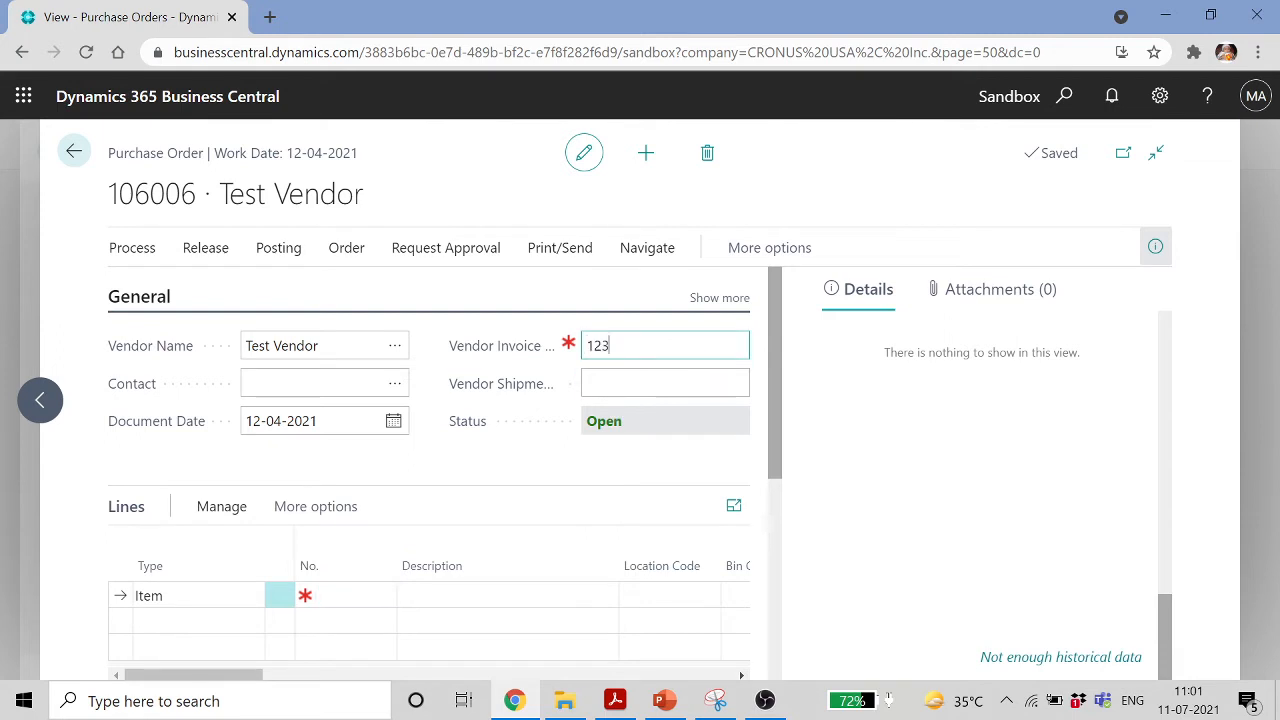
{"action": "left_click", "coordinate": [623, 376]}
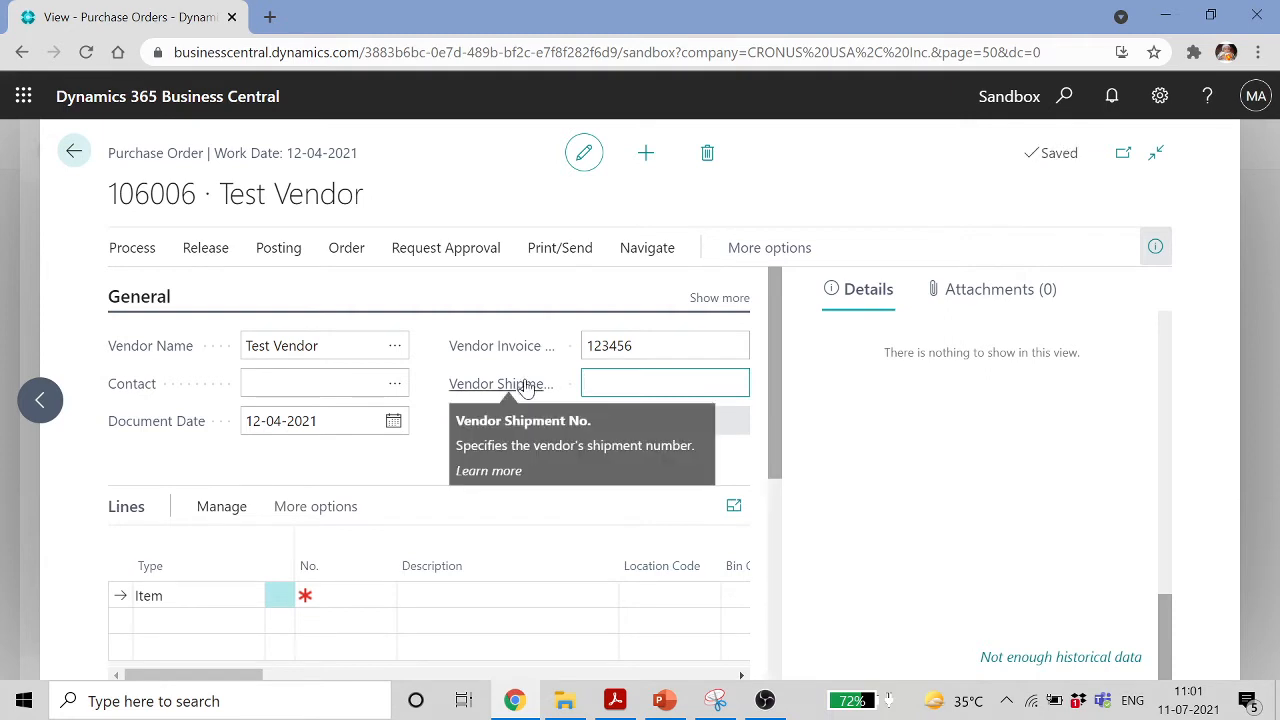
{"action": "scroll", "coordinate": [594, 412], "scroll_direction": "down", "scroll_amount": 2}
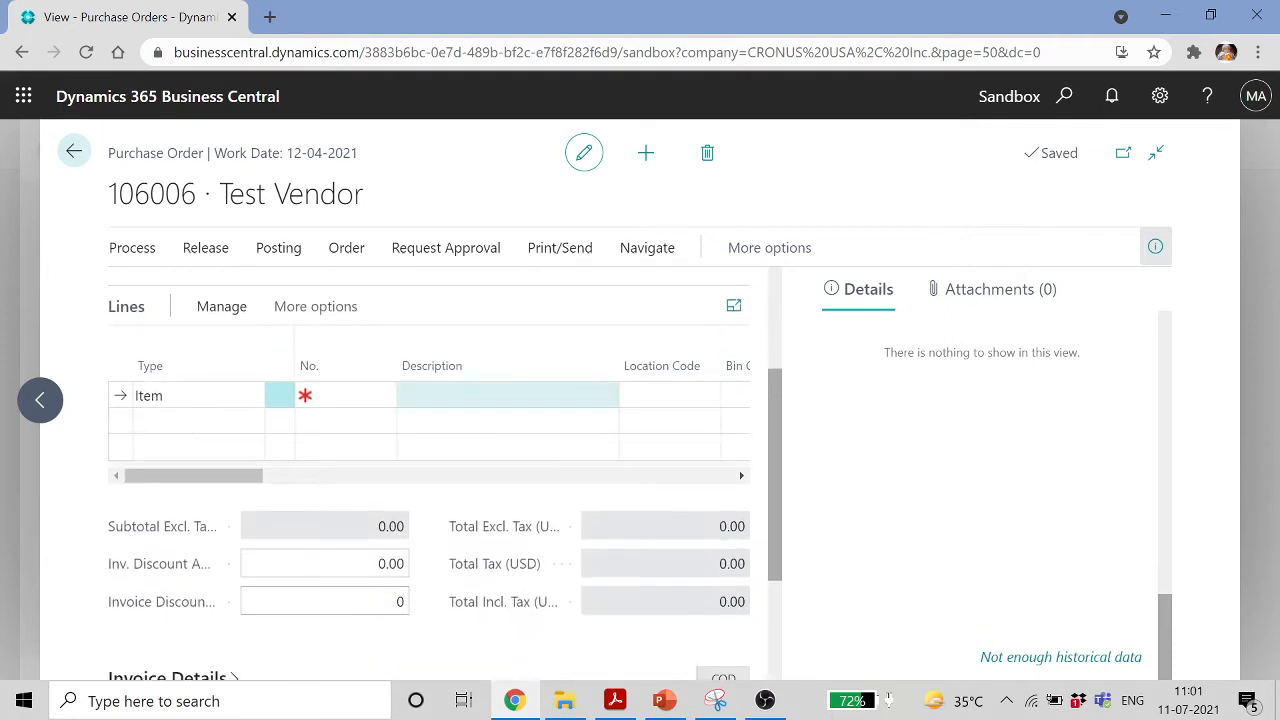
{"action": "left_click", "coordinate": [340, 396]}
{"action": "left_click", "coordinate": [383, 398]}
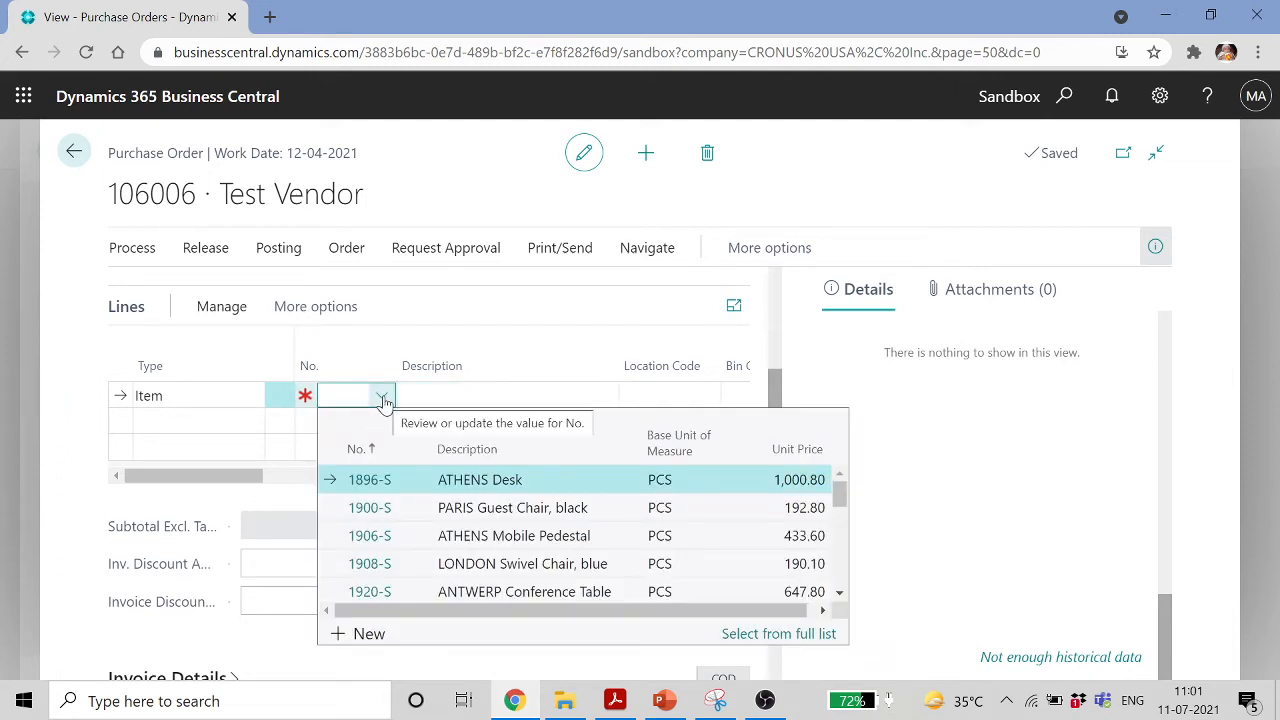
{"action": "left_click", "coordinate": [490, 481]}
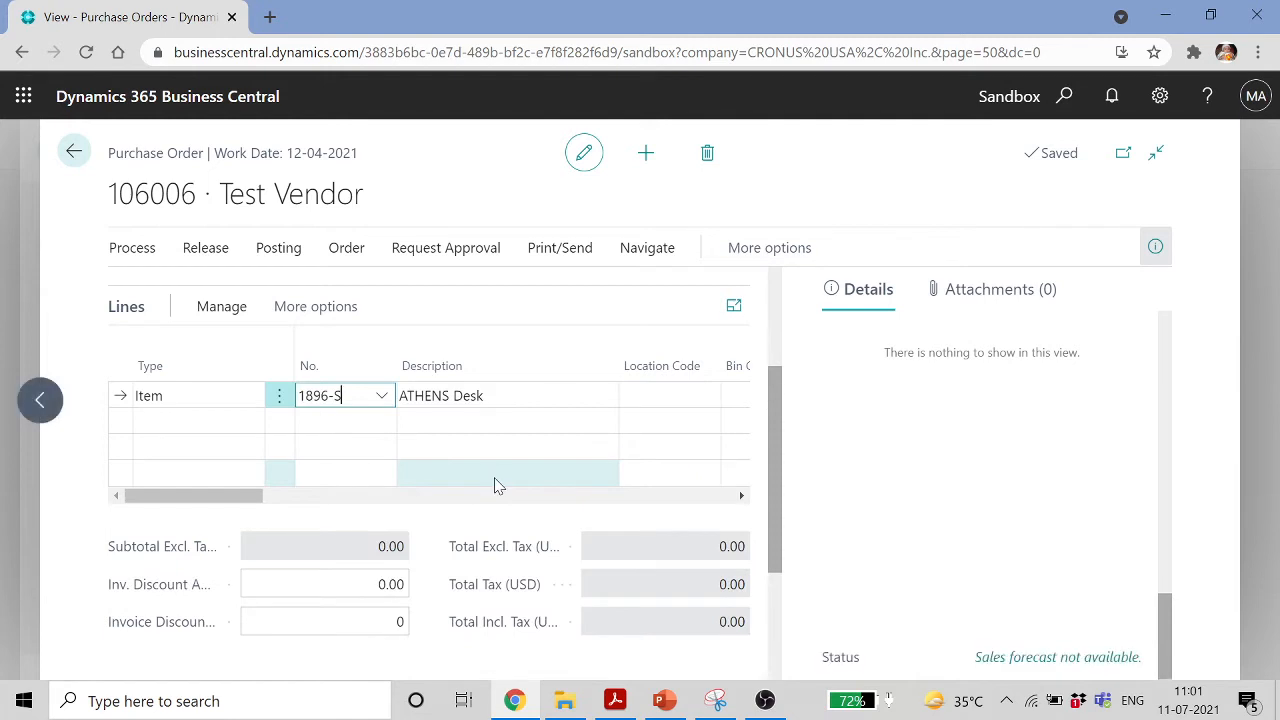
{"action": "key", "text": "Tab"}
{"action": "key", "text": "Tab"}
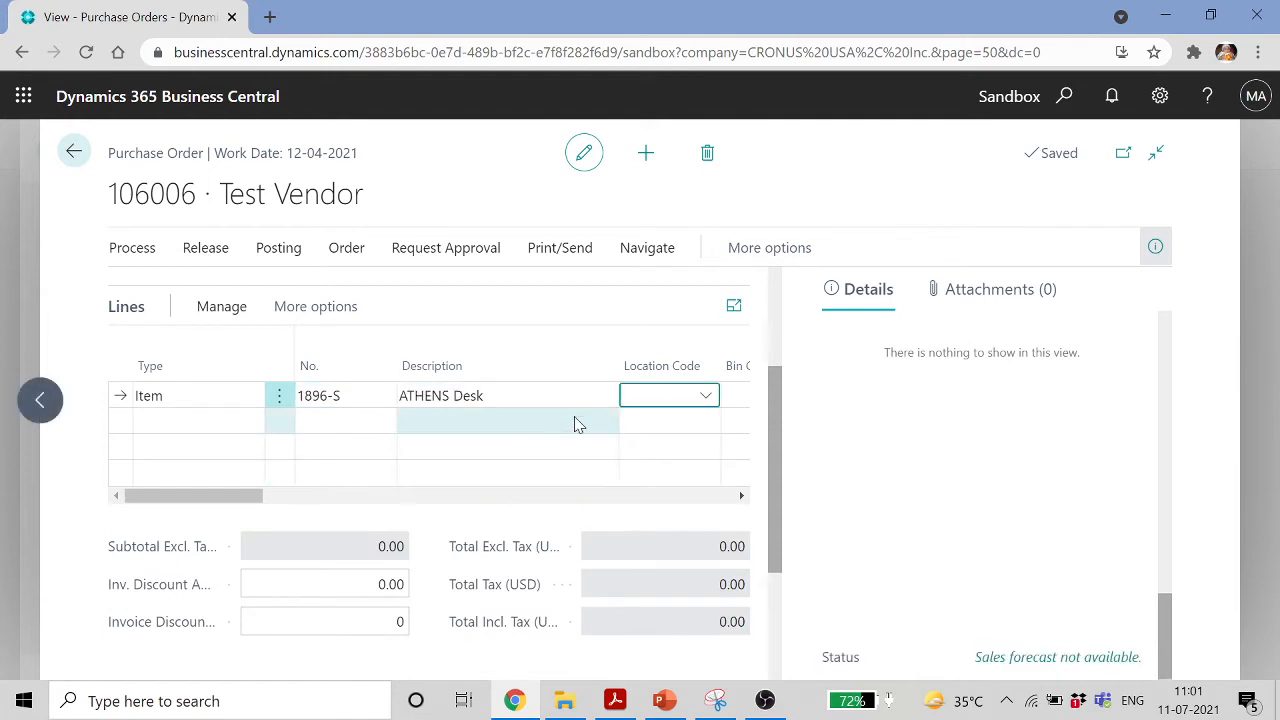
Set the line's location to EAST, quantity 10 and direct unit cost 1,000.00
{"action": "left_click", "coordinate": [705, 395]}
{"action": "left_click", "coordinate": [680, 481]}
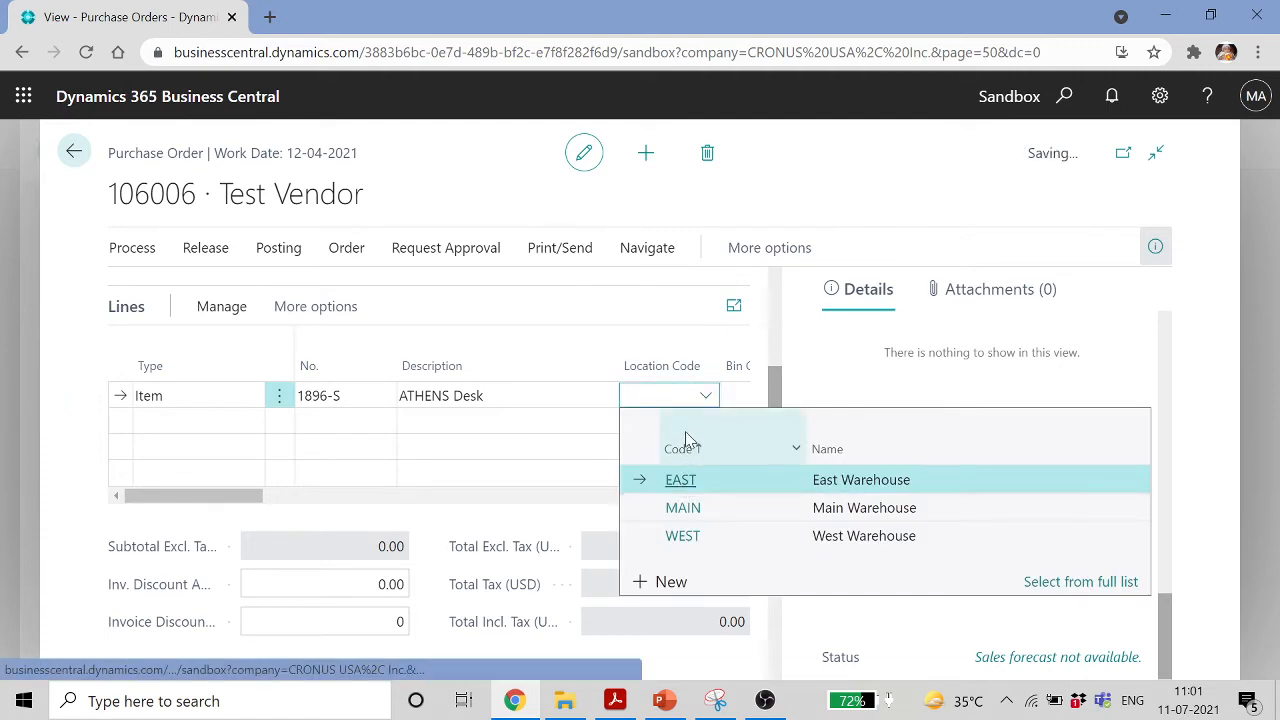
{"action": "left_click", "coordinate": [1155, 246]}
{"action": "key", "text": "Tab"}
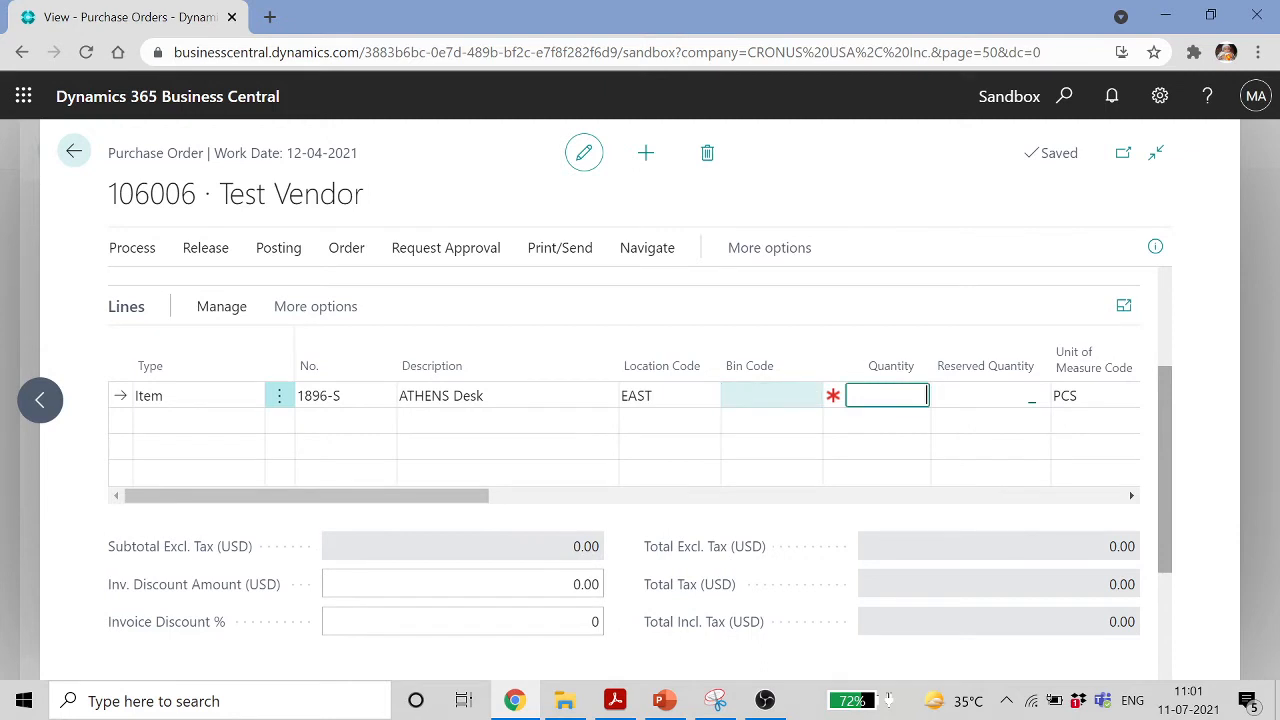
{"action": "key", "text": "Tab"}
{"action": "key", "text": "Tab"}
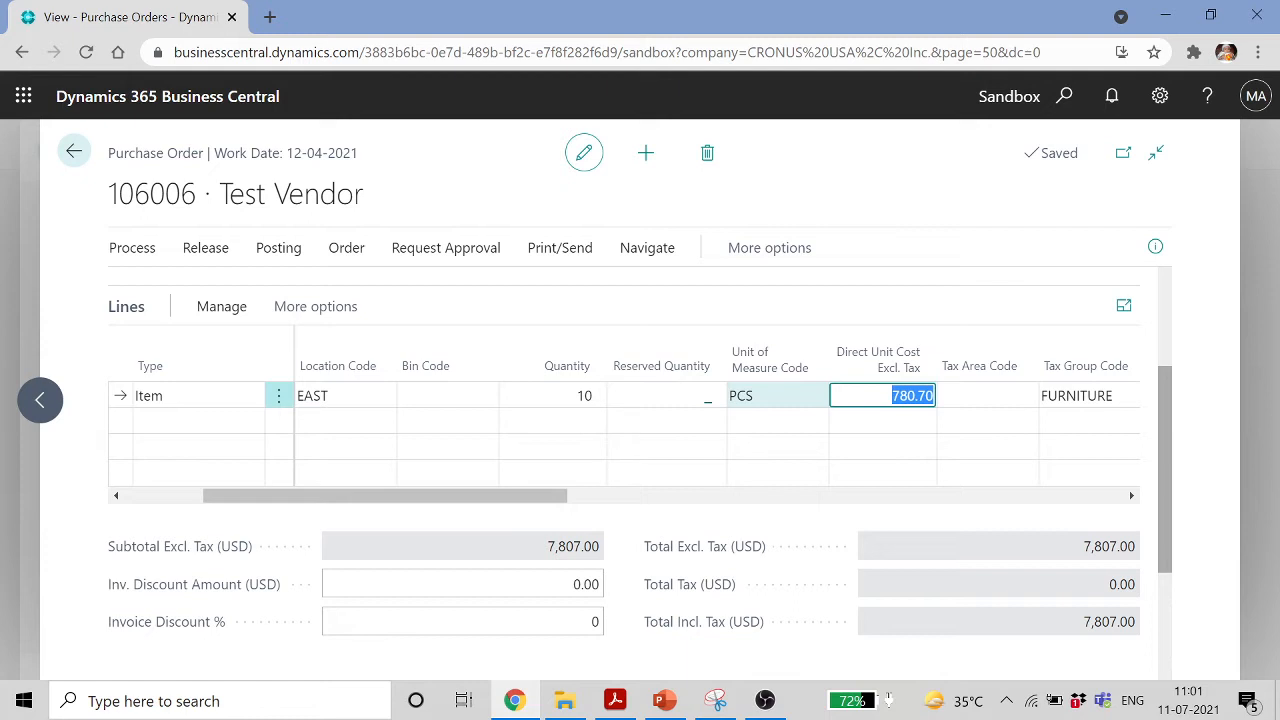
{"action": "type", "text": "1000"}
{"action": "key", "text": "Tab"}
{"action": "key", "text": "Tab"}
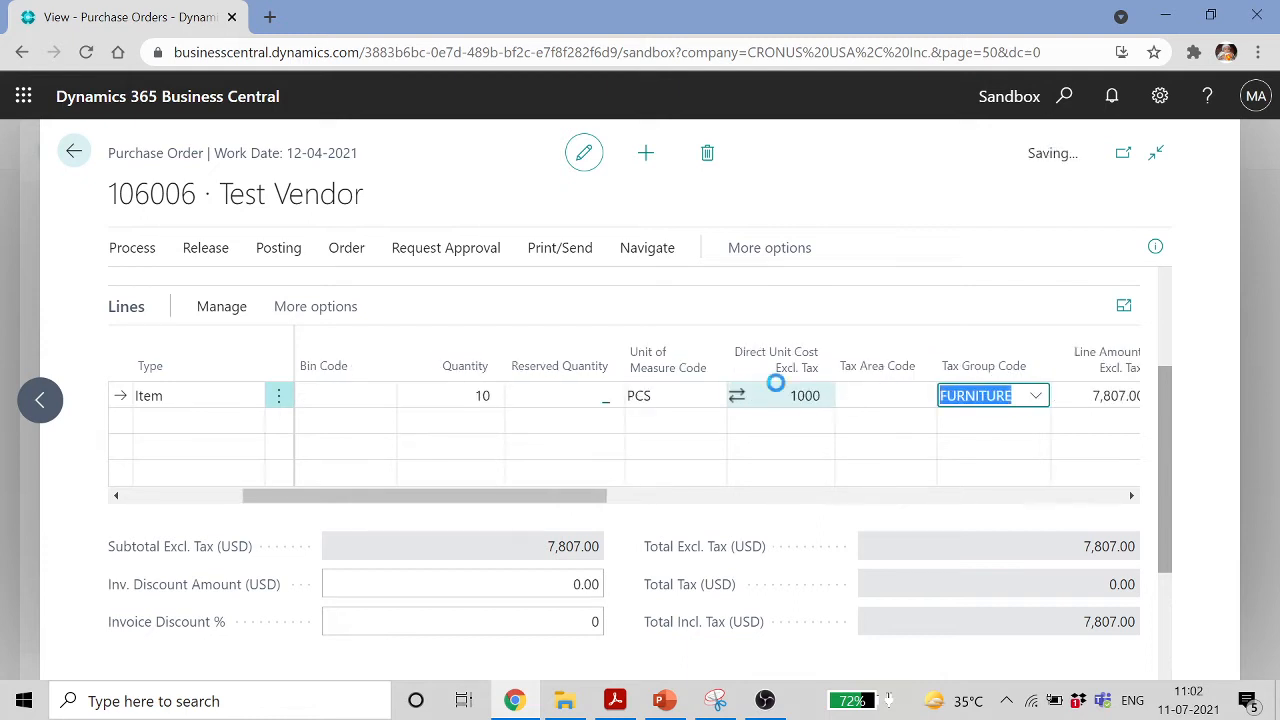
{"action": "key", "text": "Tab"}
{"action": "key", "text": "Tab"}
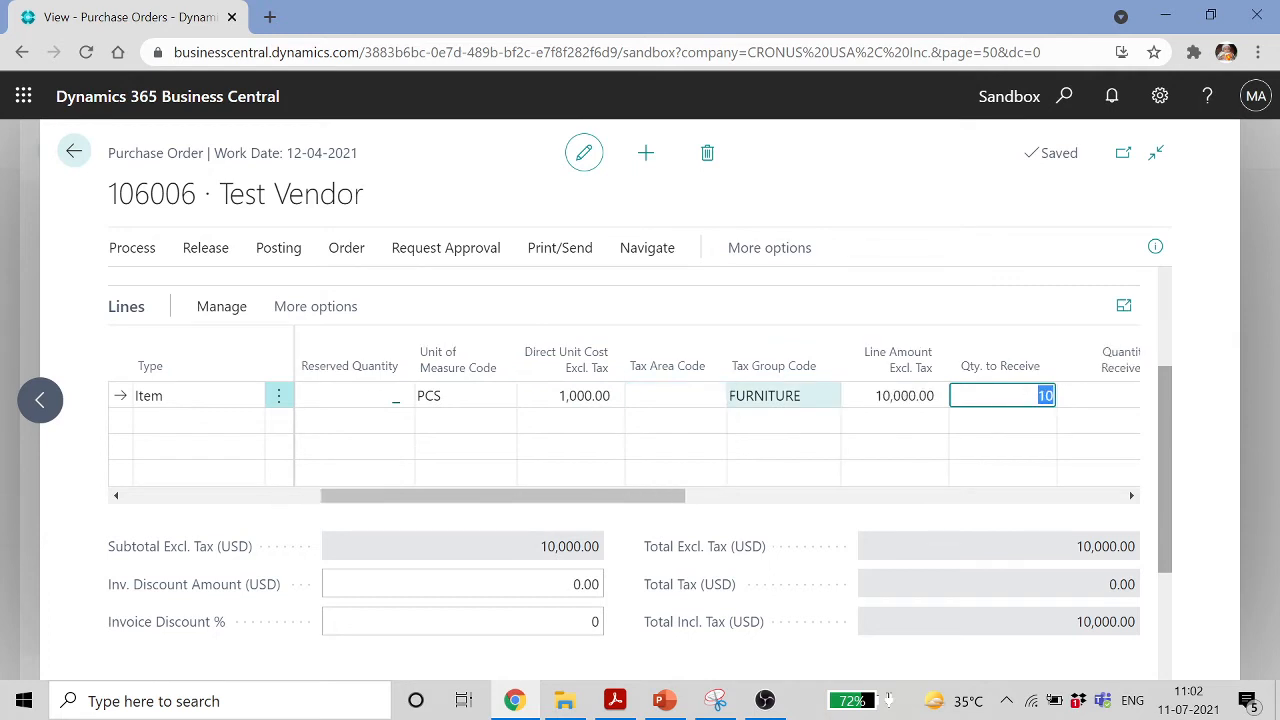
{"action": "key", "text": "Tab"}
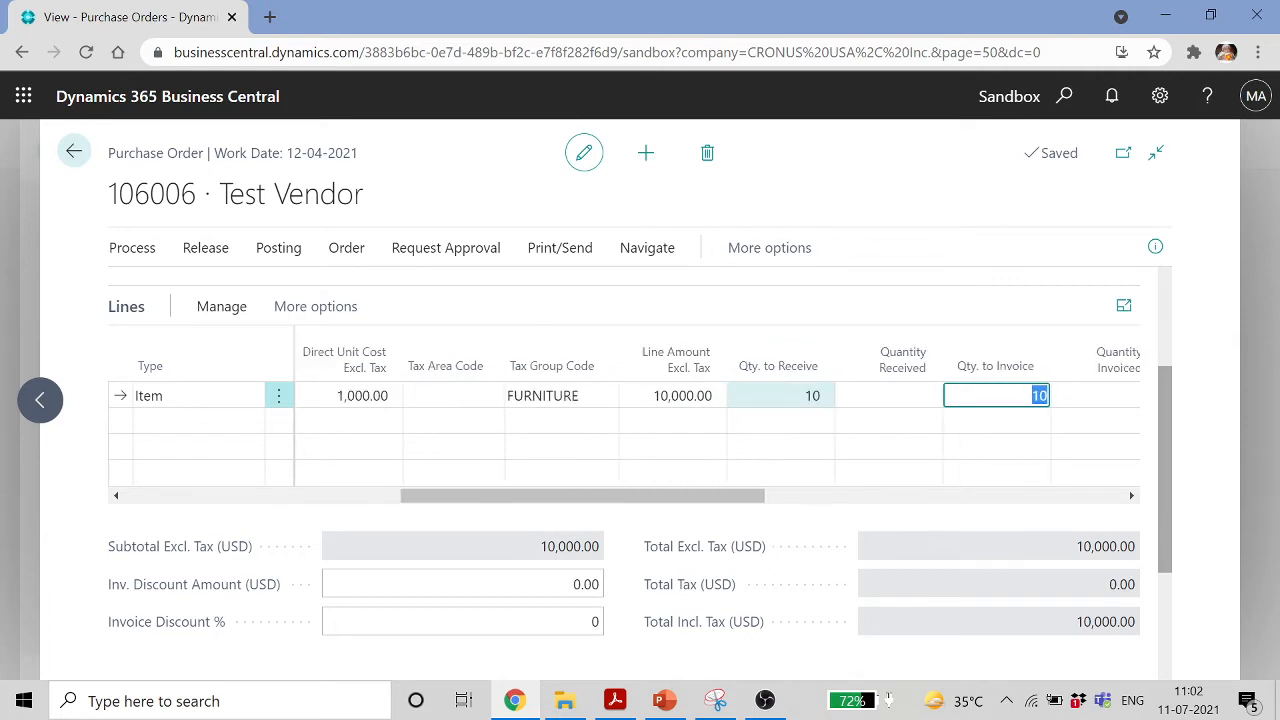
{"action": "left_click_drag", "start_coordinate": [1168, 407], "coordinate": [1182, 548]}
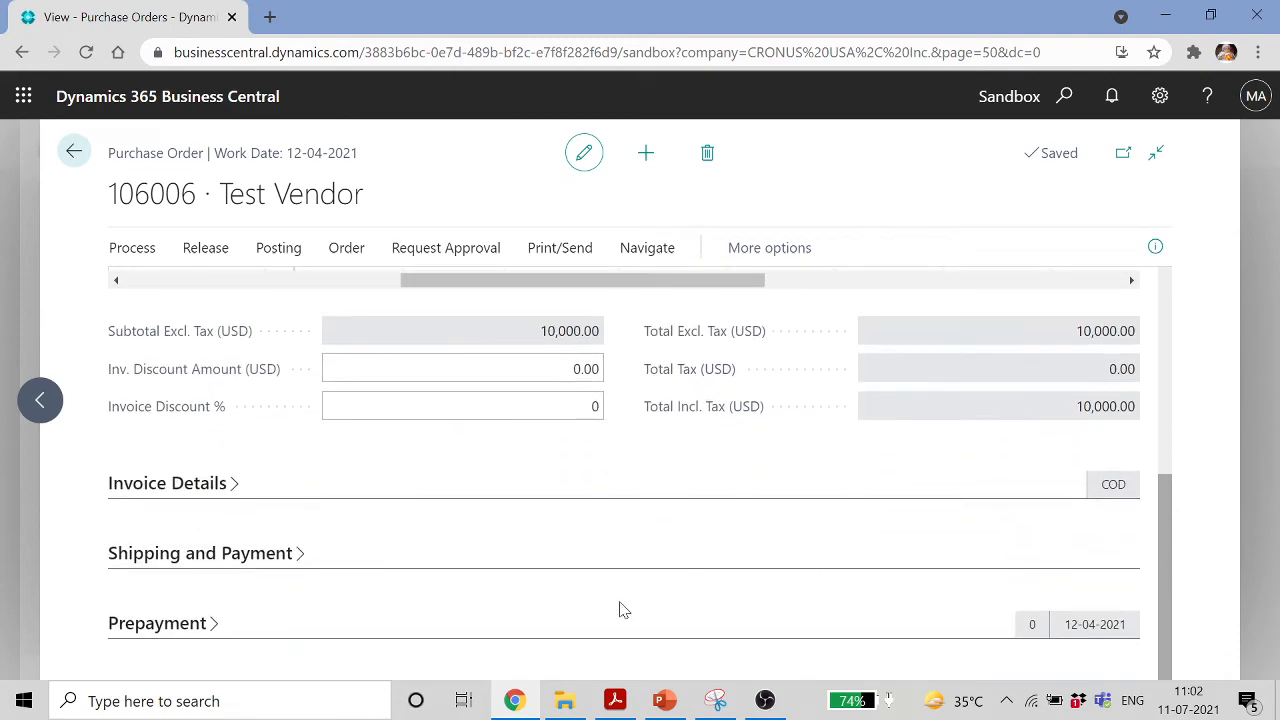
Set the order's payment terms code to 1M(8D) in Invoice Details, leaving department empty
{"action": "left_click", "coordinate": [234, 486]}
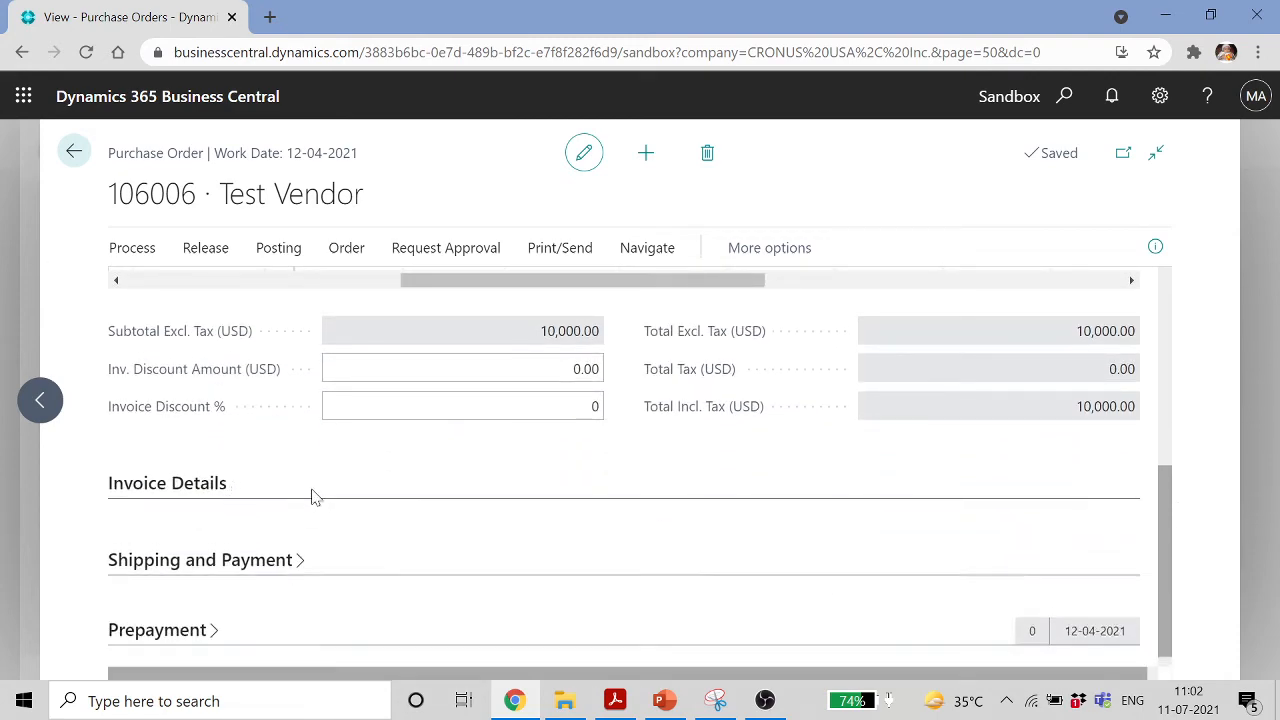
{"action": "scroll", "coordinate": [313, 495], "scroll_direction": "down", "scroll_amount": 2}
{"action": "scroll", "coordinate": [313, 495], "scroll_direction": "down", "scroll_amount": 1}
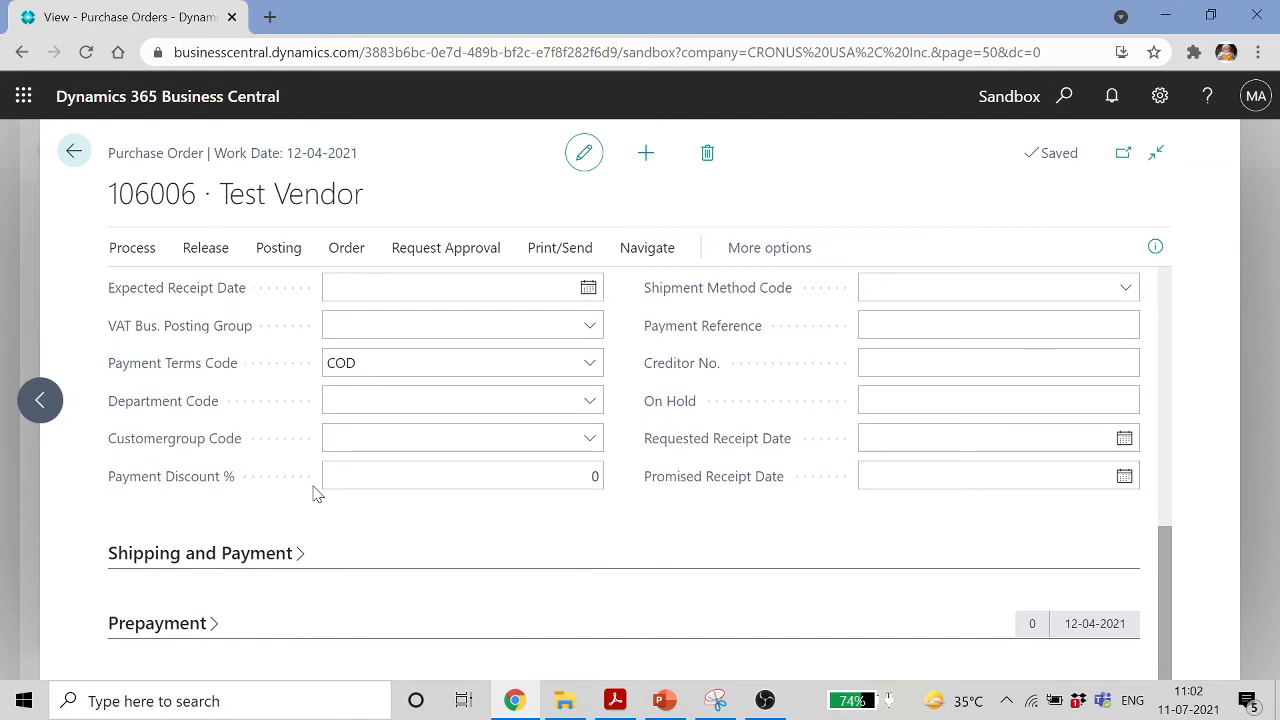
{"action": "left_click", "coordinate": [590, 366]}
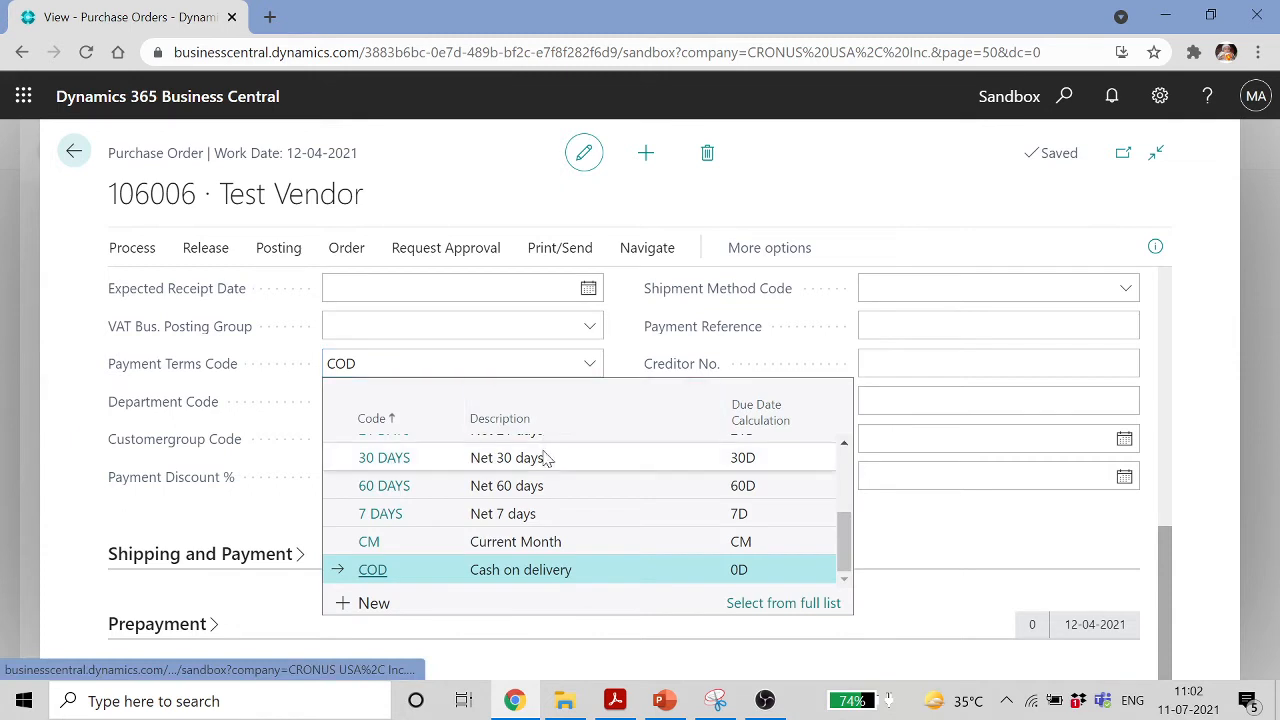
{"action": "scroll", "coordinate": [560, 530], "scroll_direction": "up", "scroll_amount": 2}
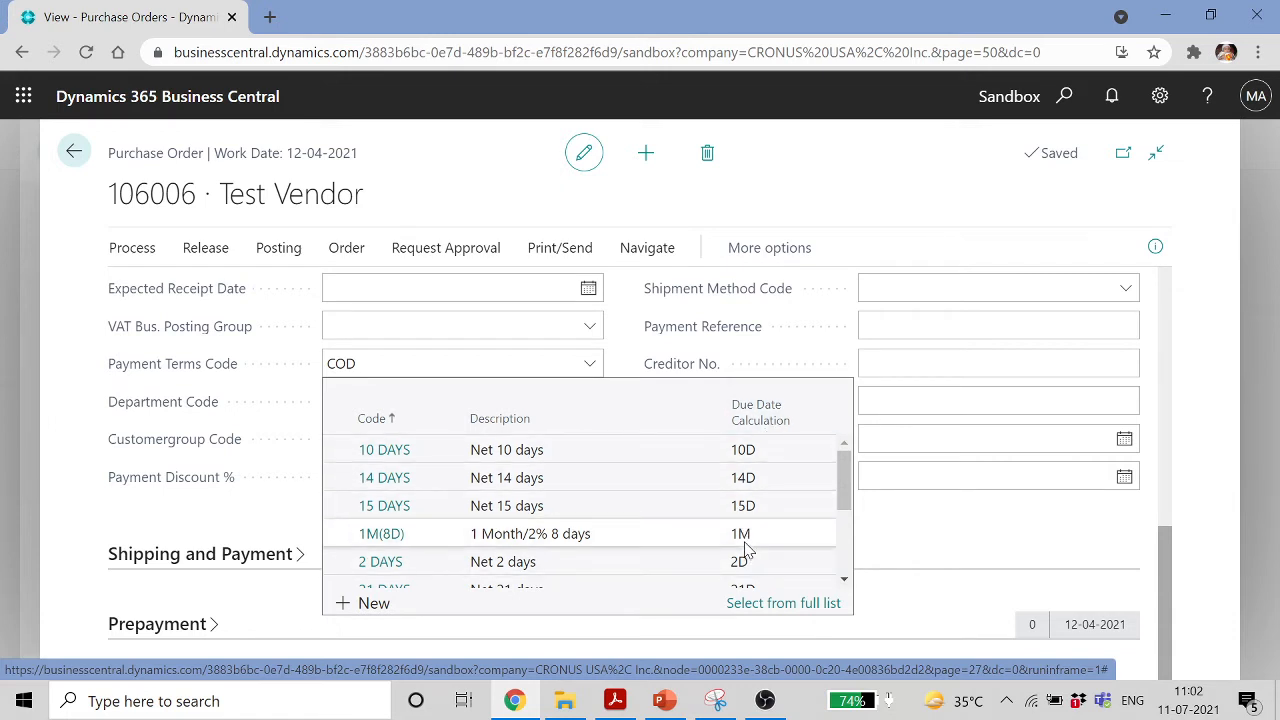
{"action": "left_click", "coordinate": [374, 536]}
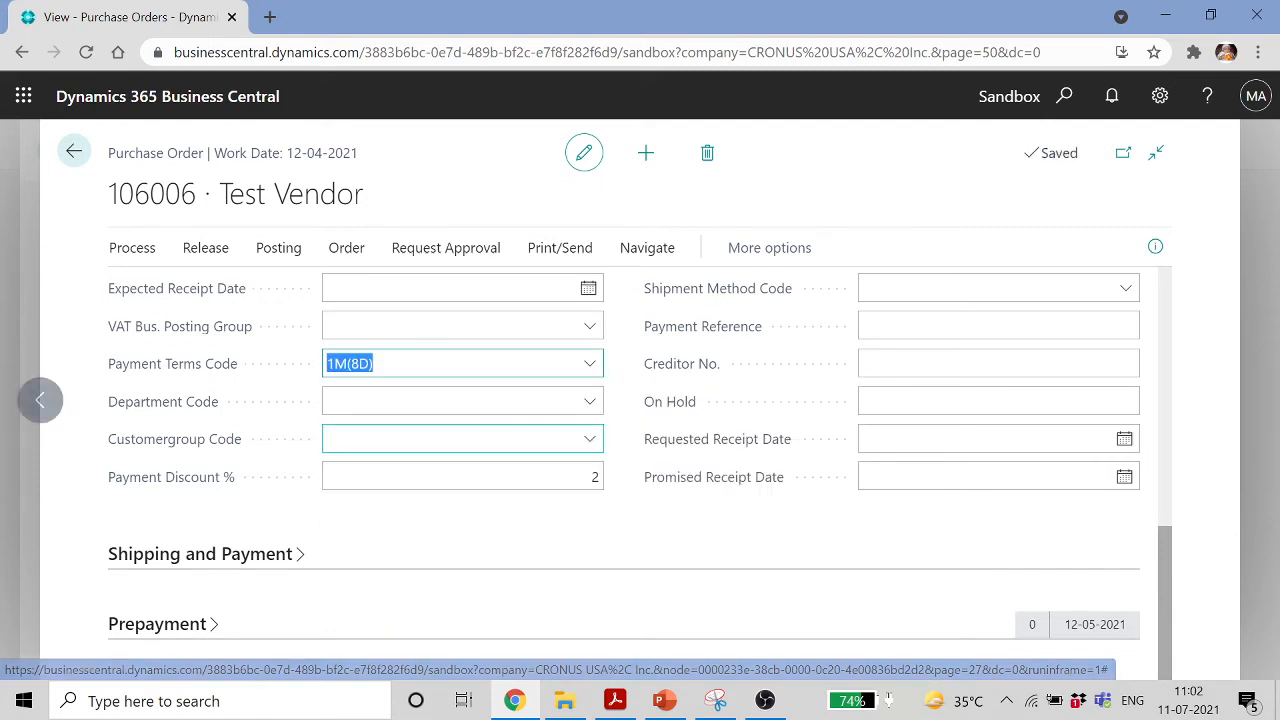
{"action": "key", "text": "Tab"}
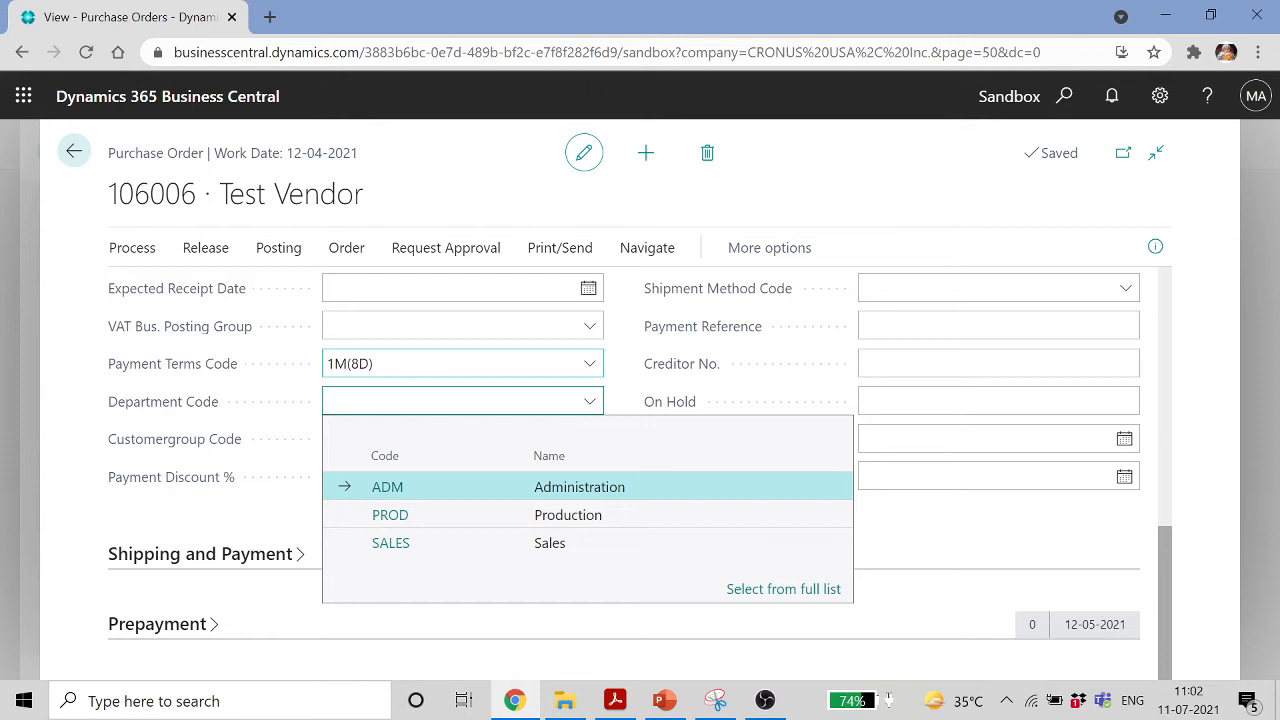
{"action": "left_click", "coordinate": [78, 338]}
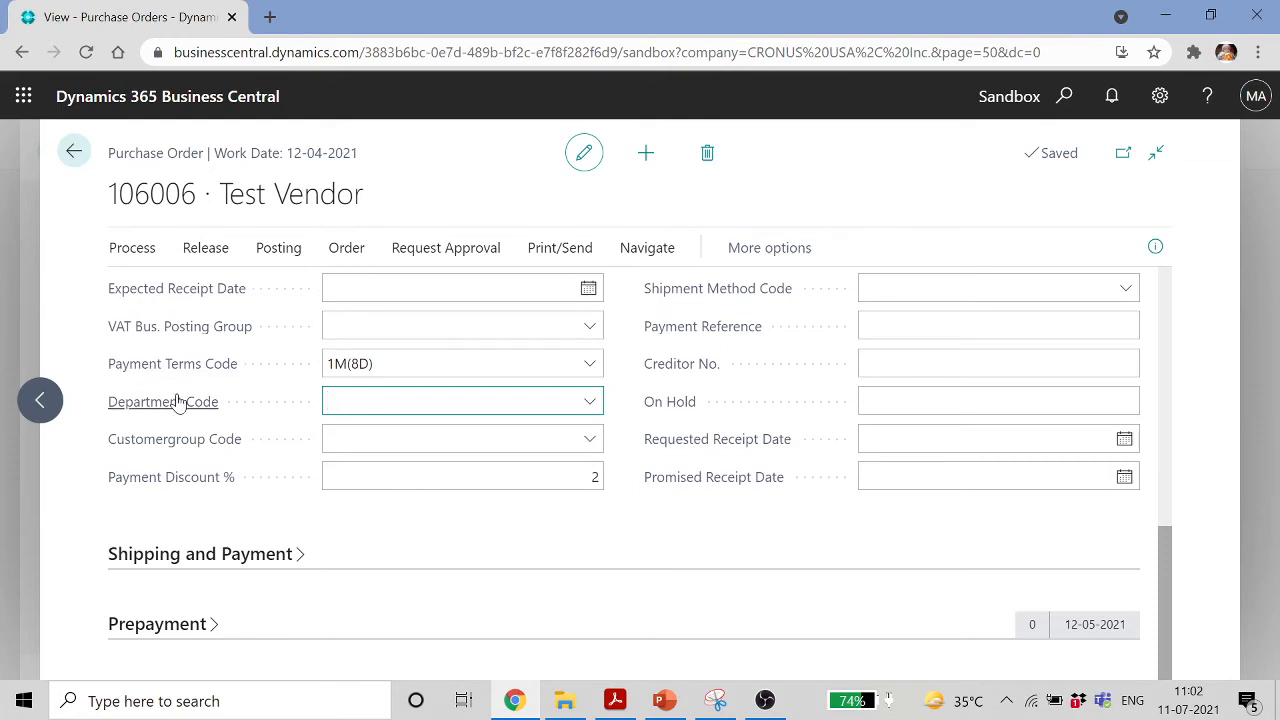
Expand the Shipping and Payment and Prepayment sections to review their fields
{"action": "left_click", "coordinate": [263, 557]}
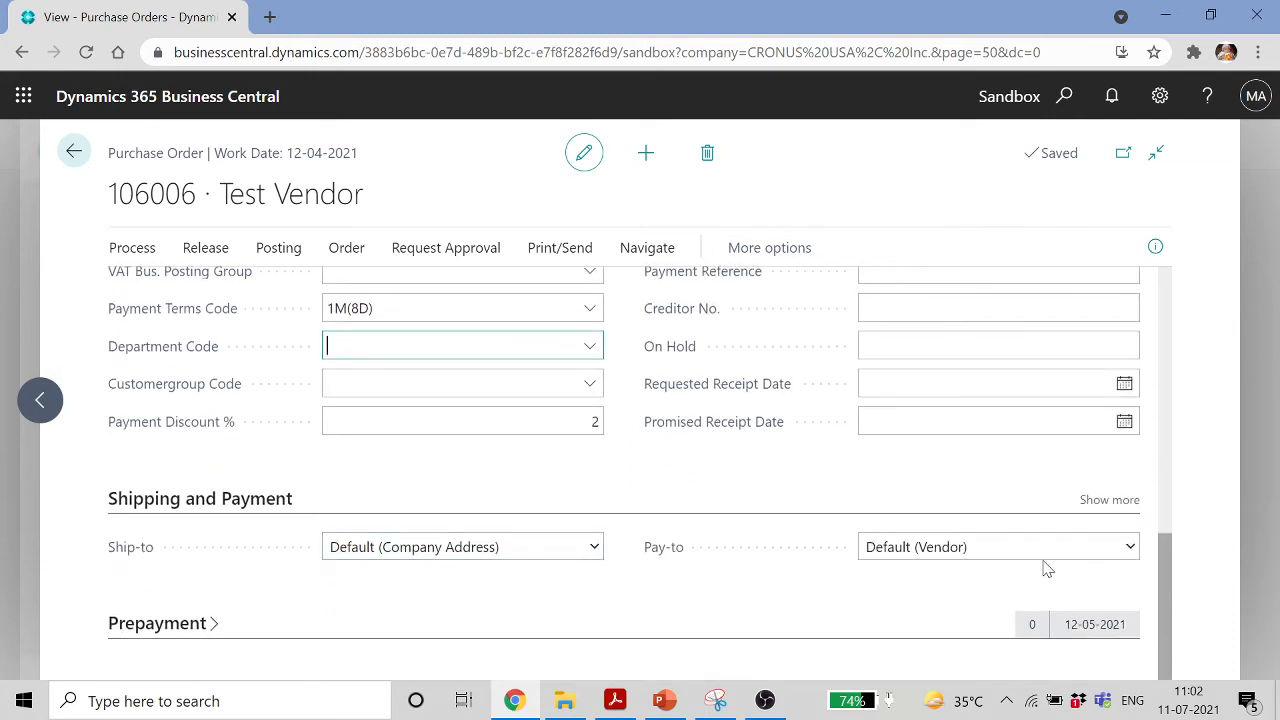
{"action": "left_click", "coordinate": [1105, 500]}
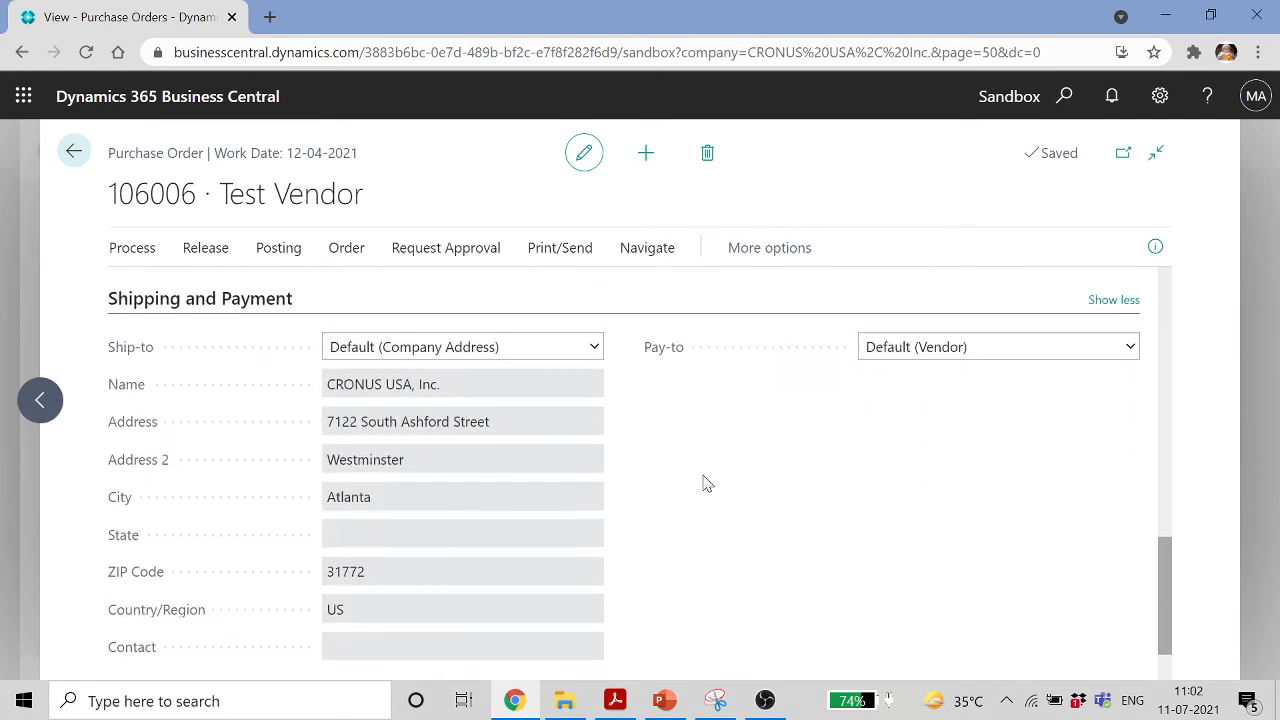
{"action": "scroll", "coordinate": [705, 484], "scroll_direction": "down", "scroll_amount": 1}
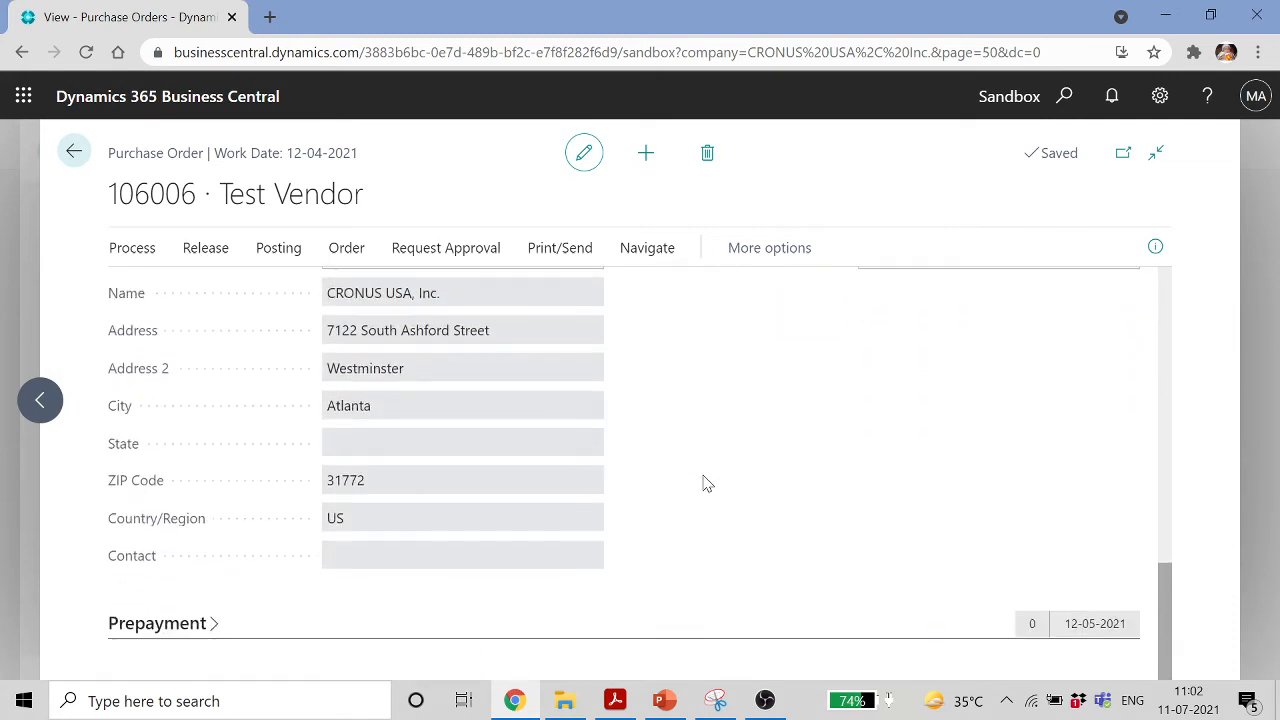
{"action": "left_click", "coordinate": [209, 624]}
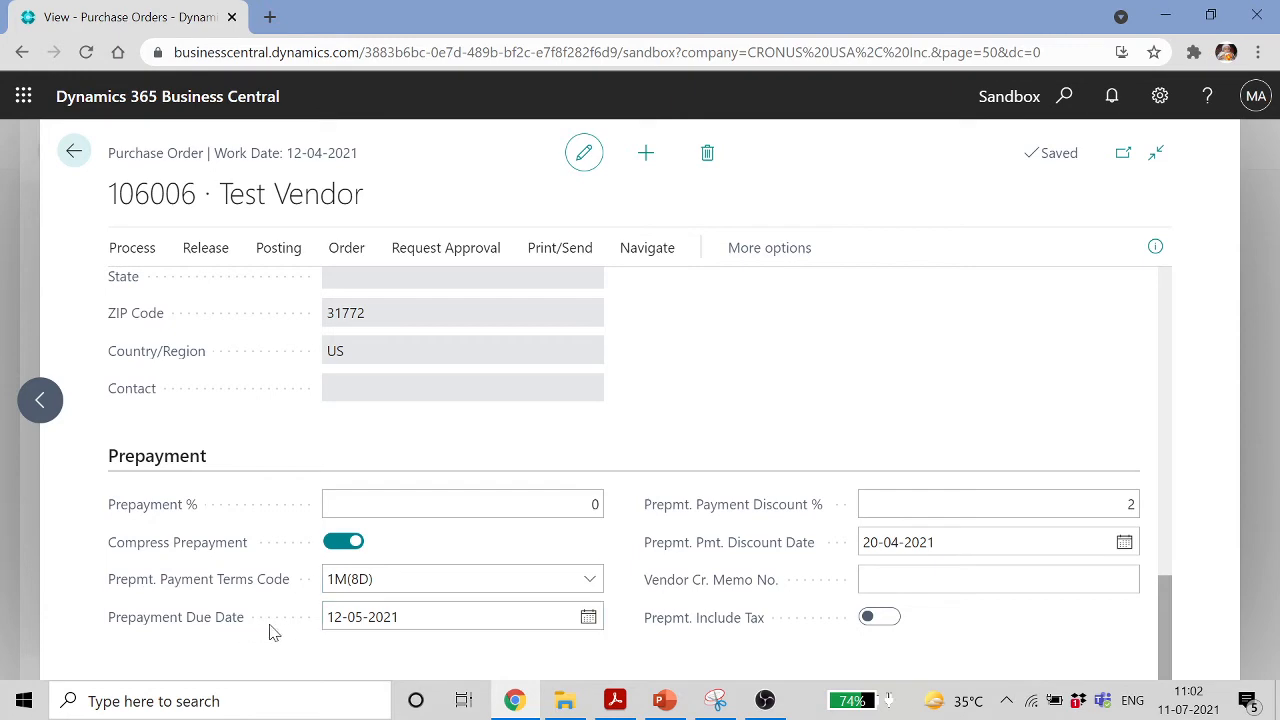
{"action": "left_click_drag", "start_coordinate": [1172, 603], "coordinate": [1178, 273]}
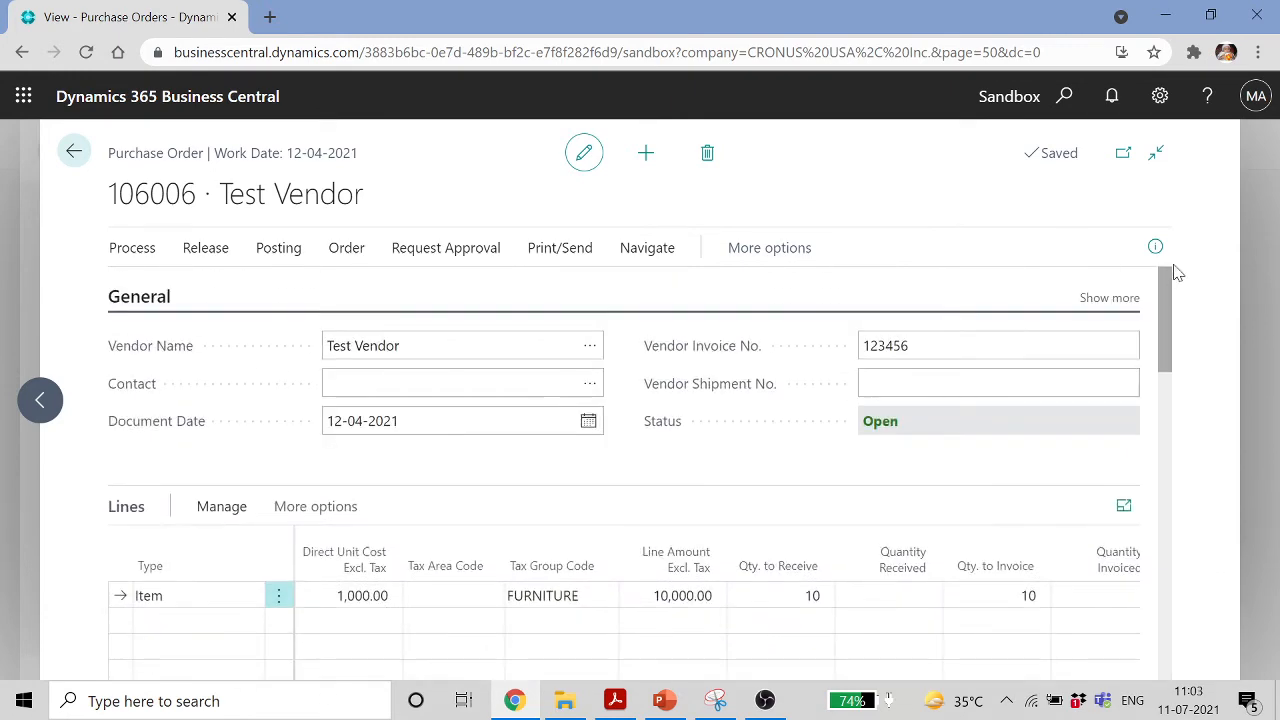
Show all General fields and review the order's document and due dates
{"action": "left_click", "coordinate": [1124, 297]}
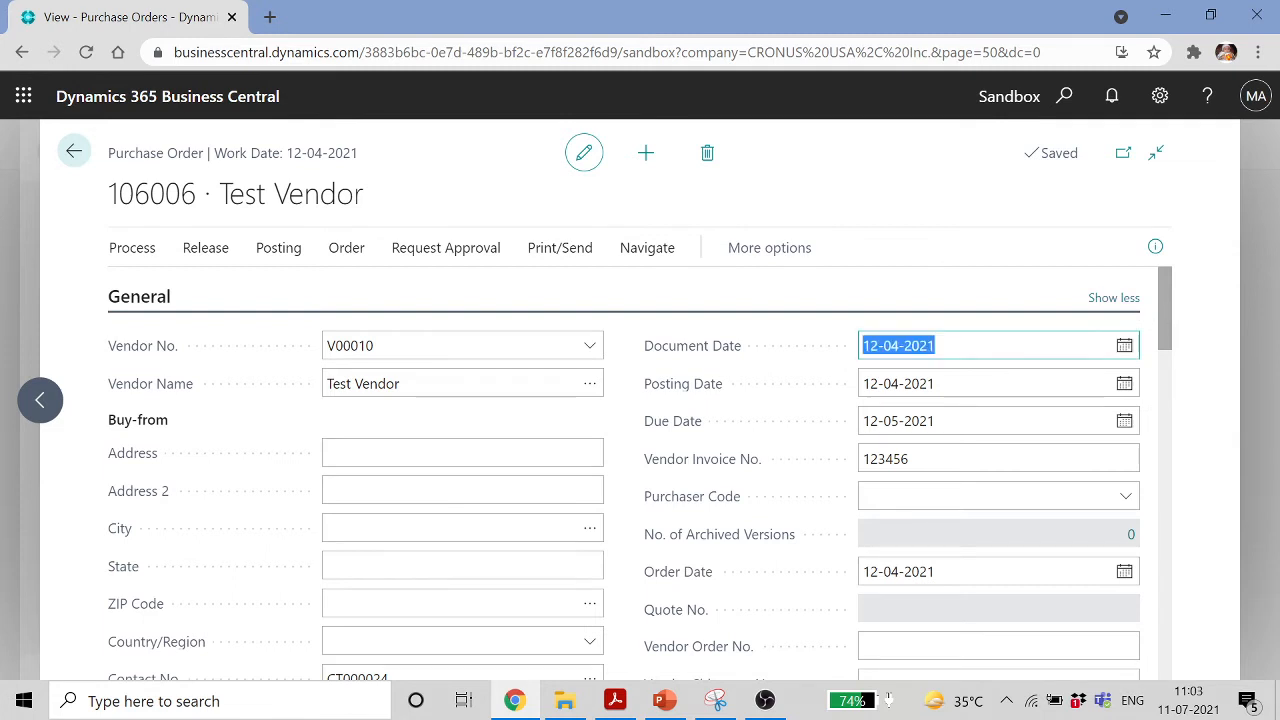
{"action": "left_click", "coordinate": [918, 420]}
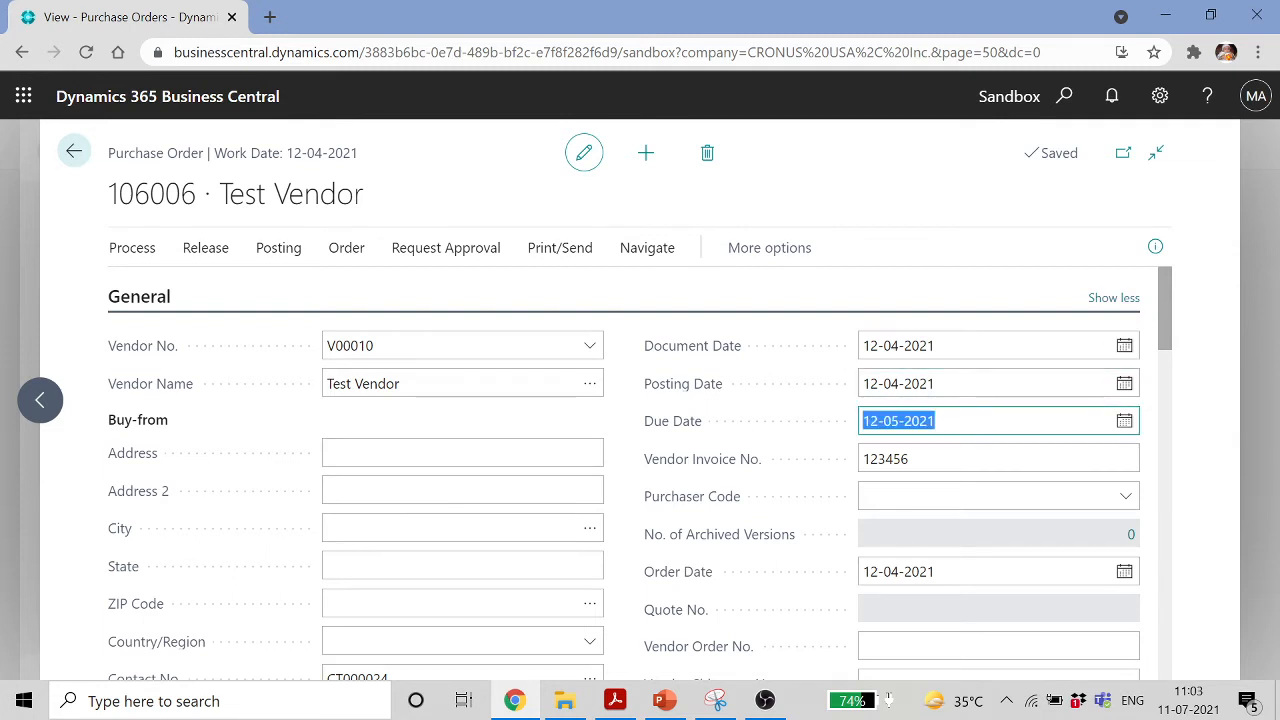
{"action": "left_click", "coordinate": [935, 421]}
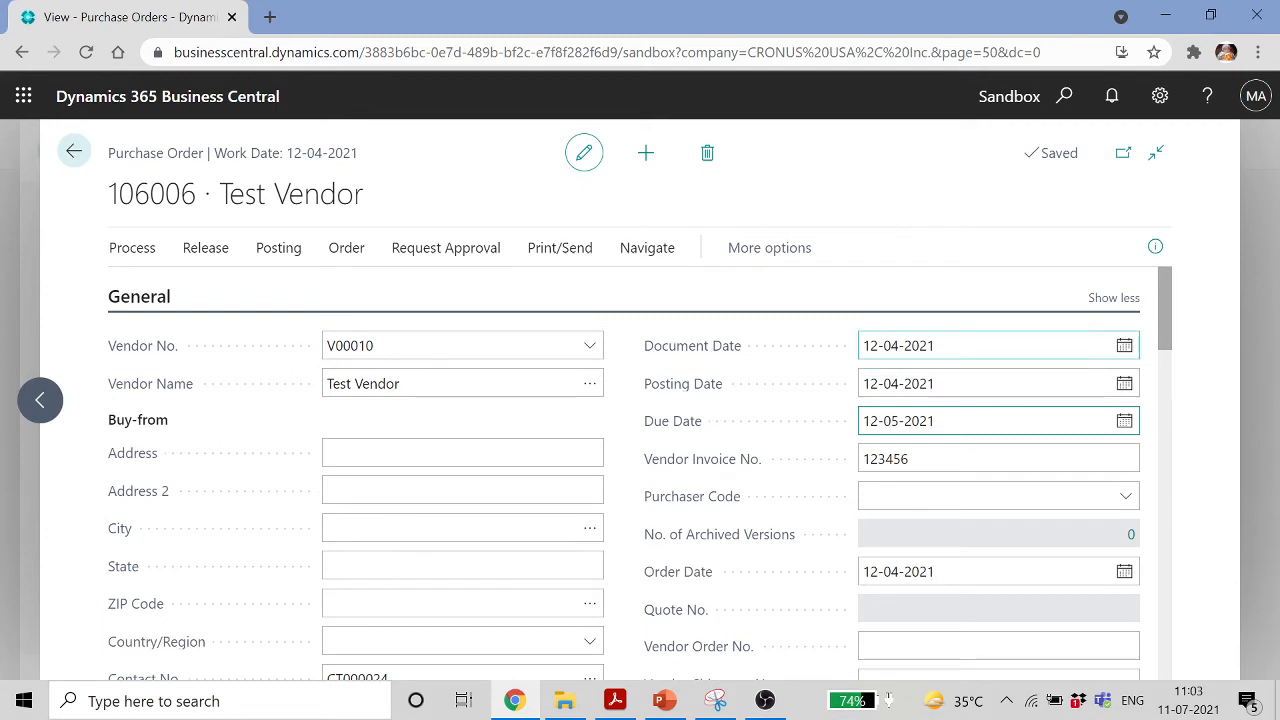
{"action": "left_click", "coordinate": [986, 346]}
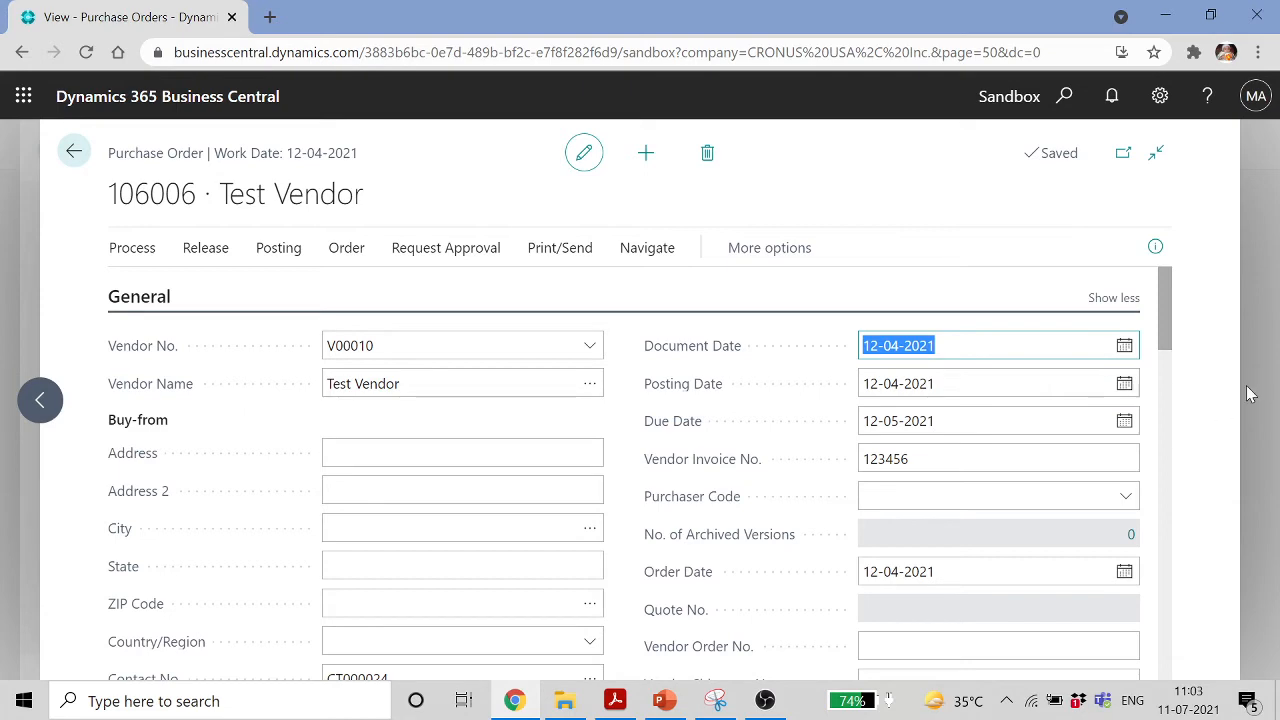
Check the 2% prepayment discount and 1M(8D) prepayment terms unchanged, then collapse General
{"action": "scroll", "coordinate": [1080, 459], "scroll_direction": "down", "scroll_amount": 8}
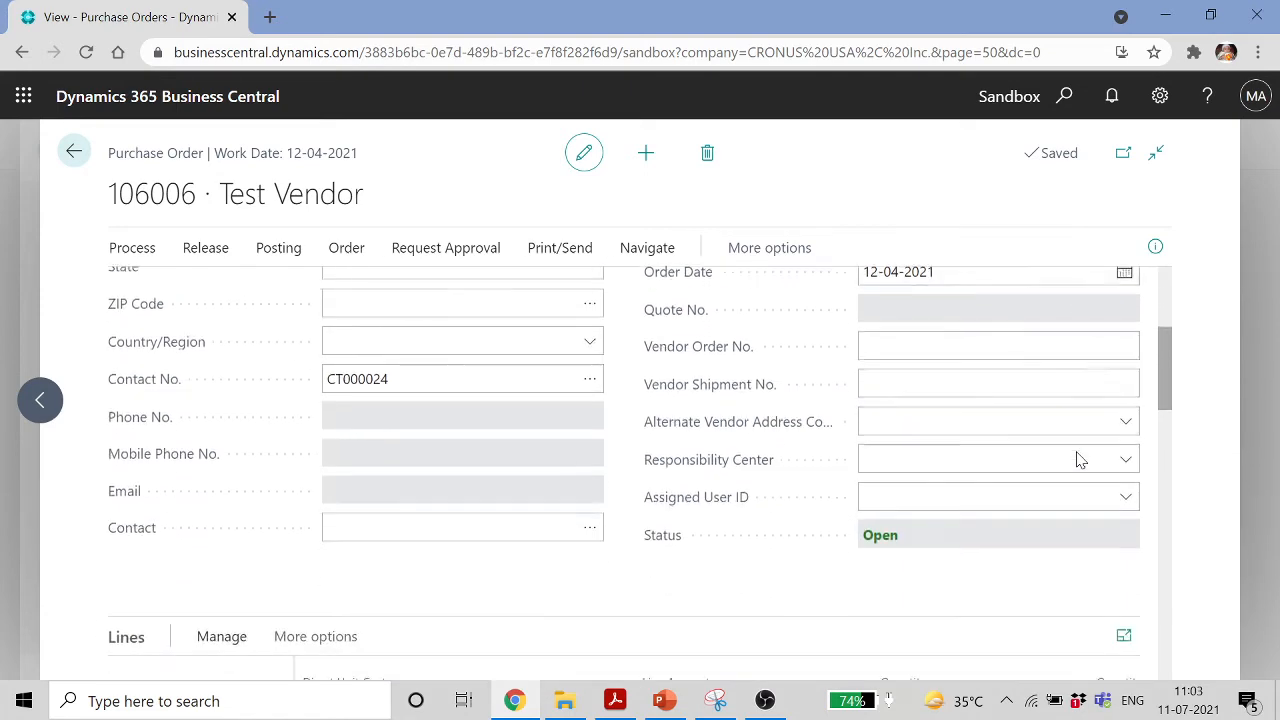
{"action": "scroll", "coordinate": [1080, 459], "scroll_direction": "down", "scroll_amount": 10}
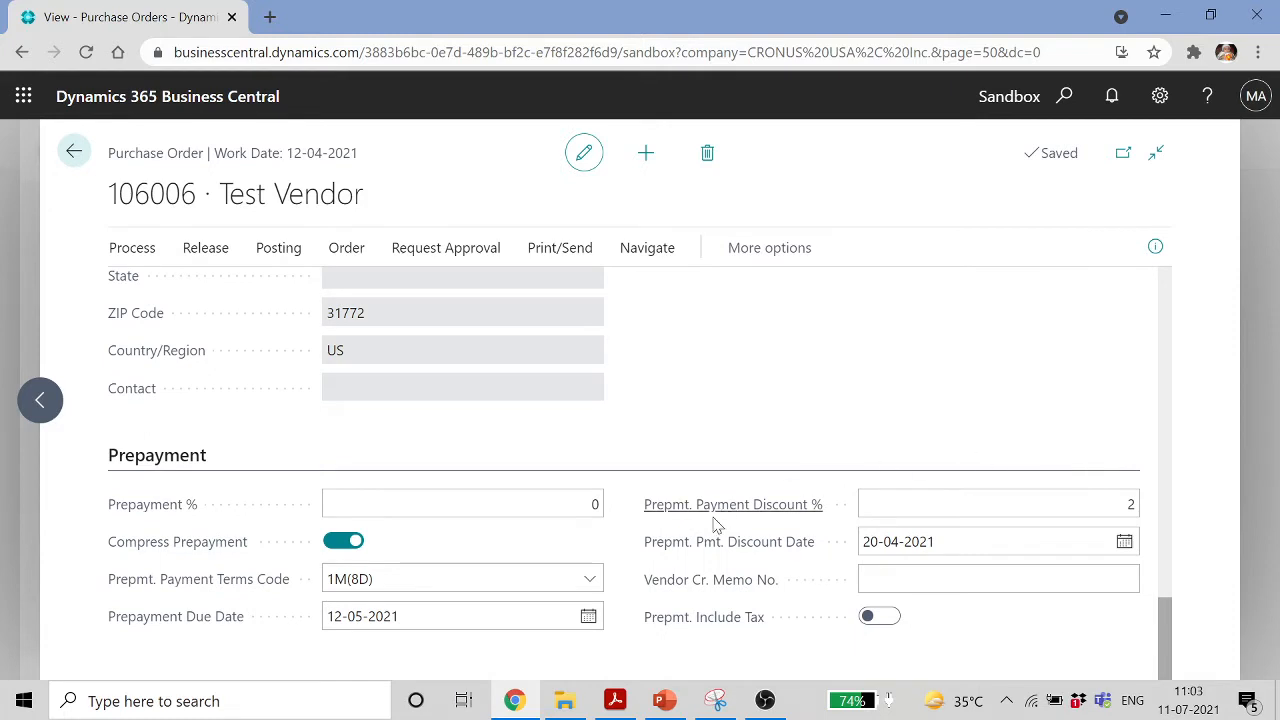
{"action": "left_click", "coordinate": [733, 545]}
{"action": "key", "text": "Escape"}
{"action": "mouse_move", "coordinate": [742, 517]}
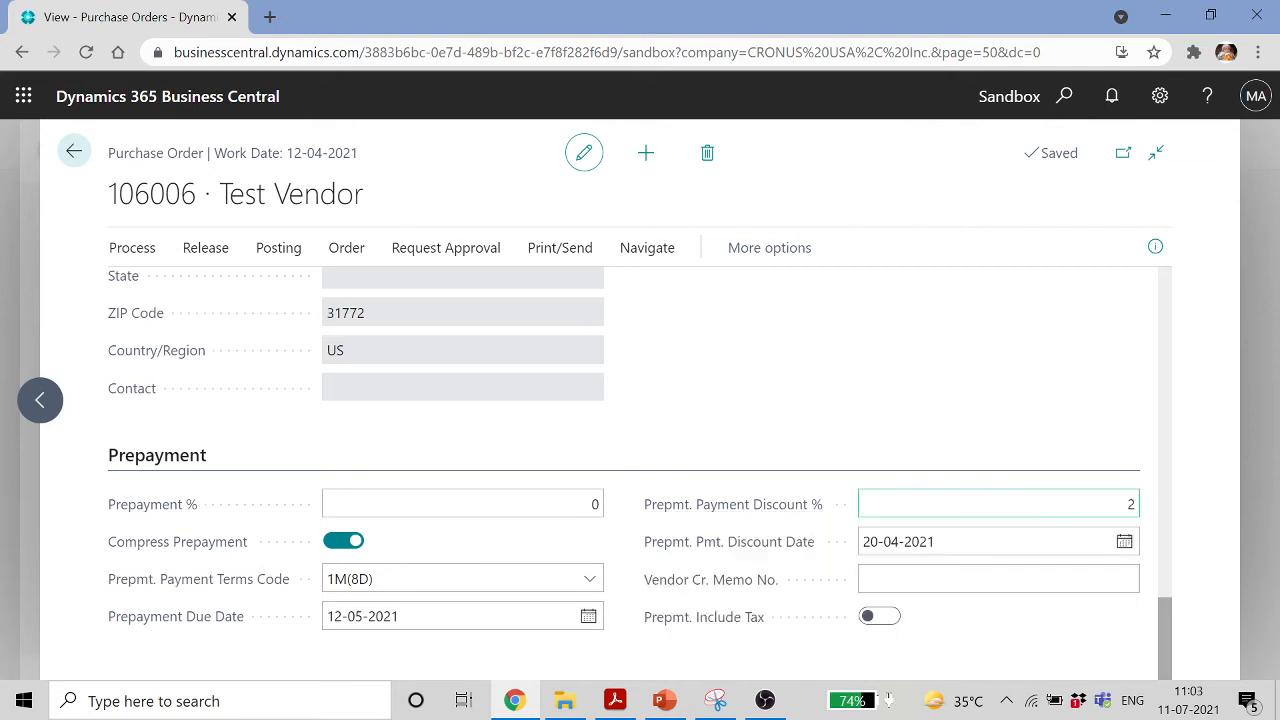
{"action": "left_click", "coordinate": [1070, 505]}
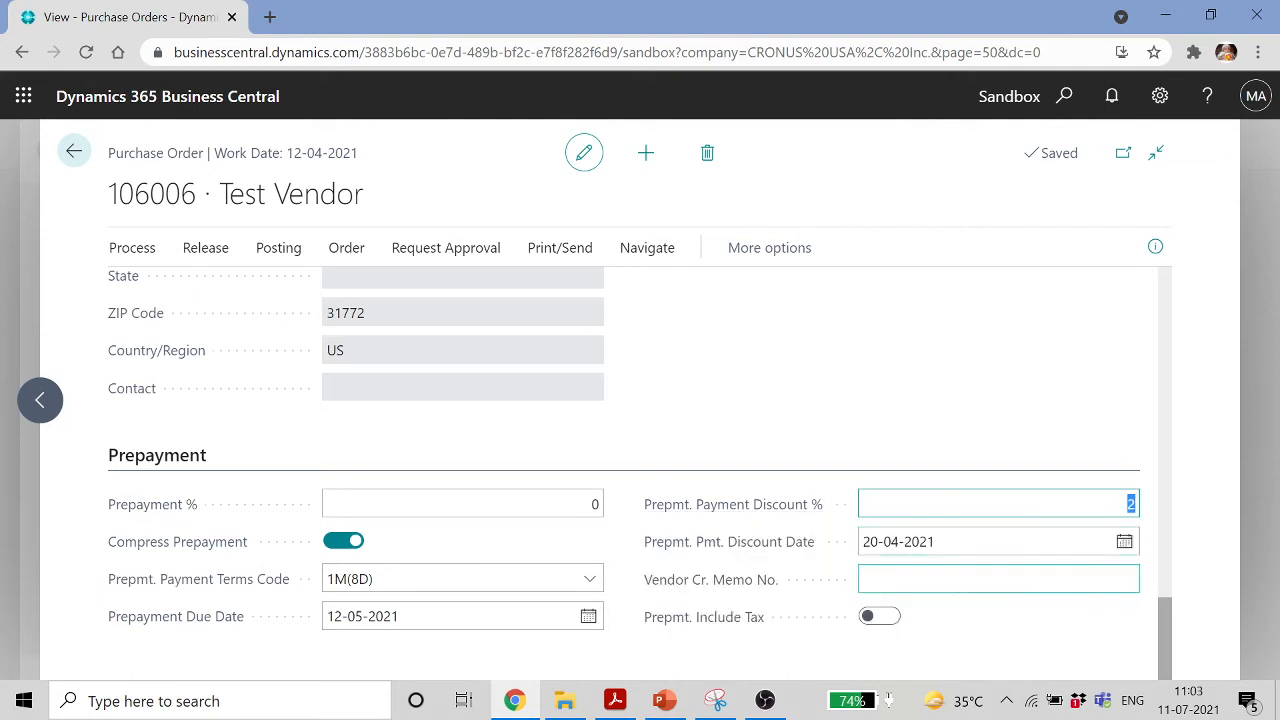
{"action": "left_click", "coordinate": [590, 580]}
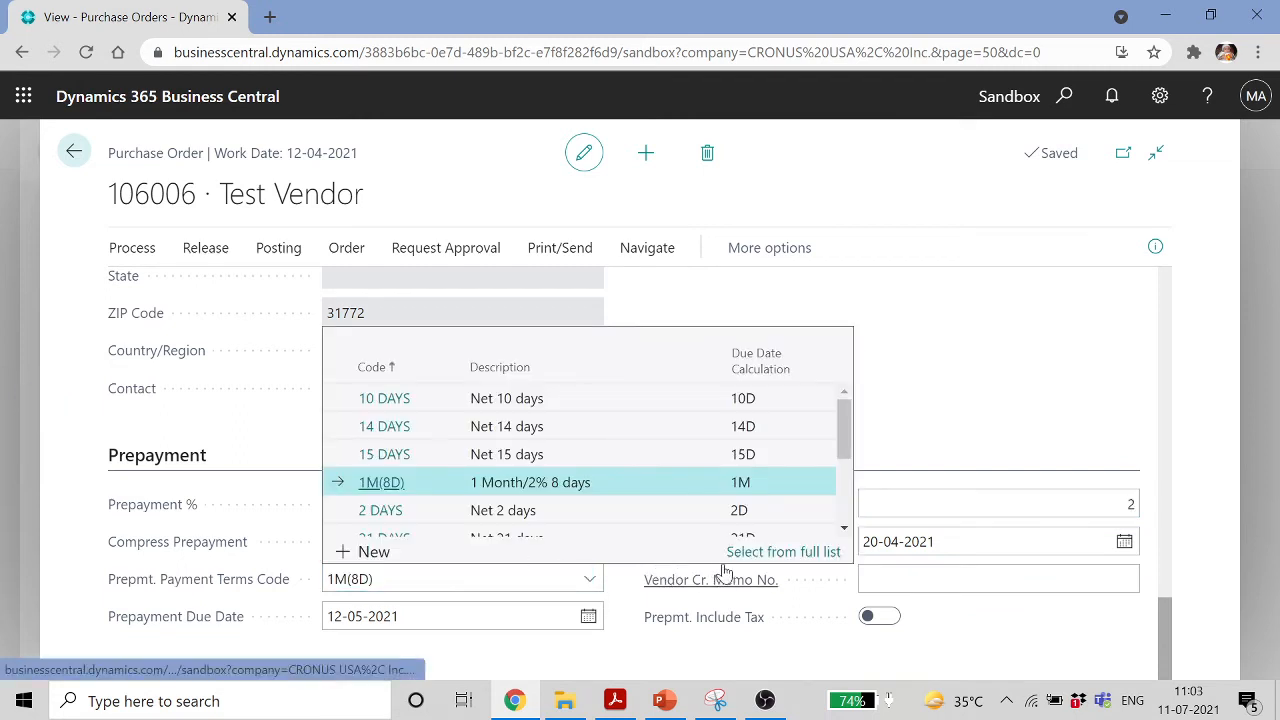
{"action": "left_click", "coordinate": [706, 556]}
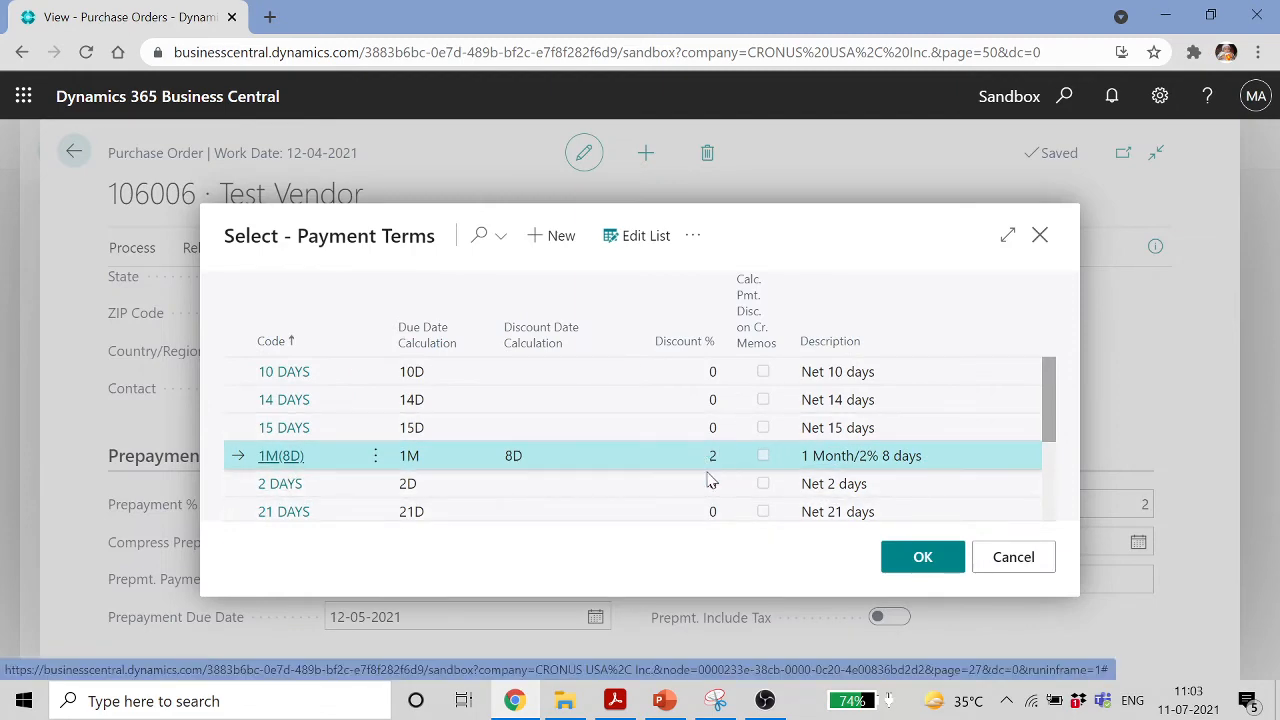
{"action": "left_click", "coordinate": [1014, 556]}
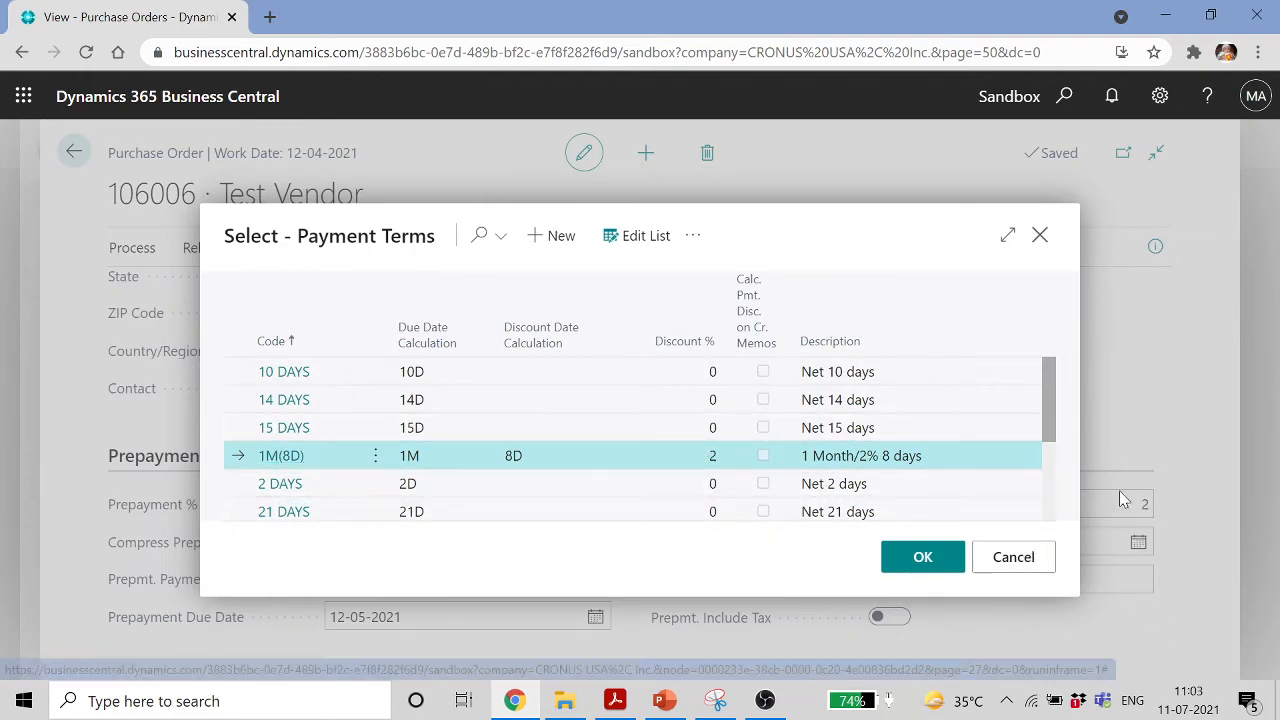
{"action": "scroll", "coordinate": [957, 591], "scroll_direction": "up", "scroll_amount": 20}
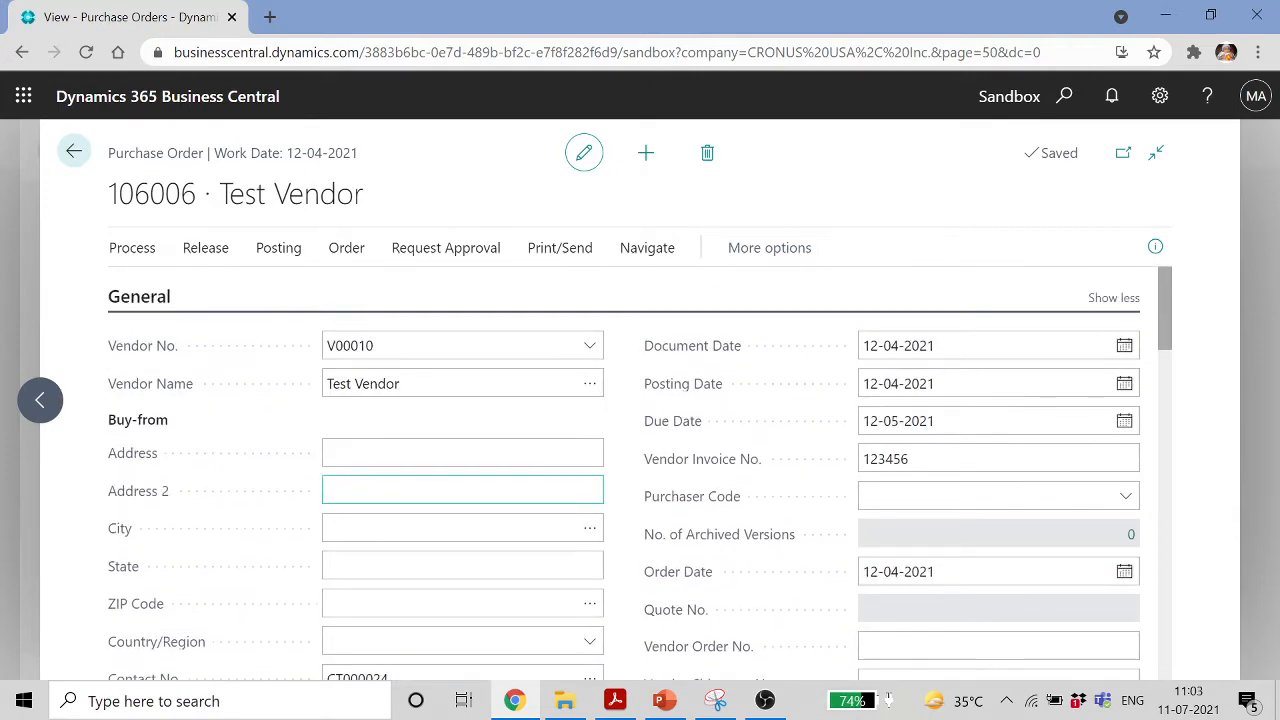
{"action": "left_click", "coordinate": [158, 298]}
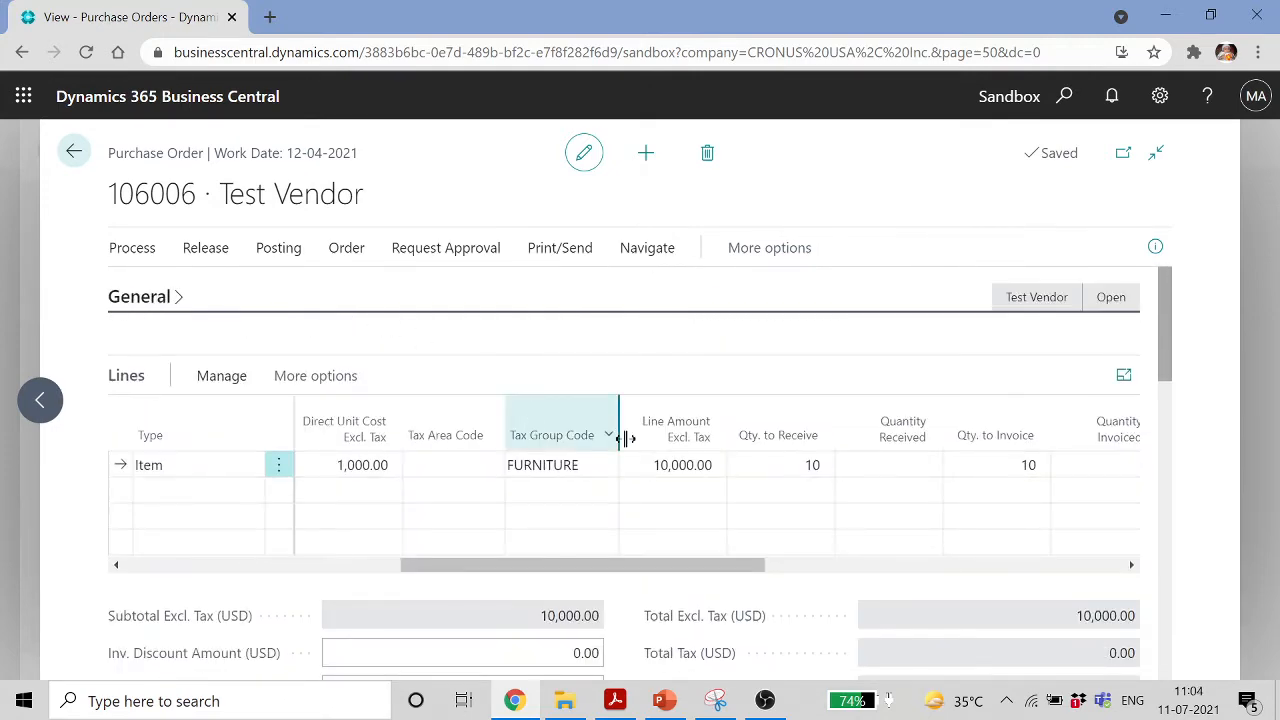
Post order 106006 with Receive and Invoice and open the resulting posted invoice 108209
{"action": "left_click", "coordinate": [1145, 262]}
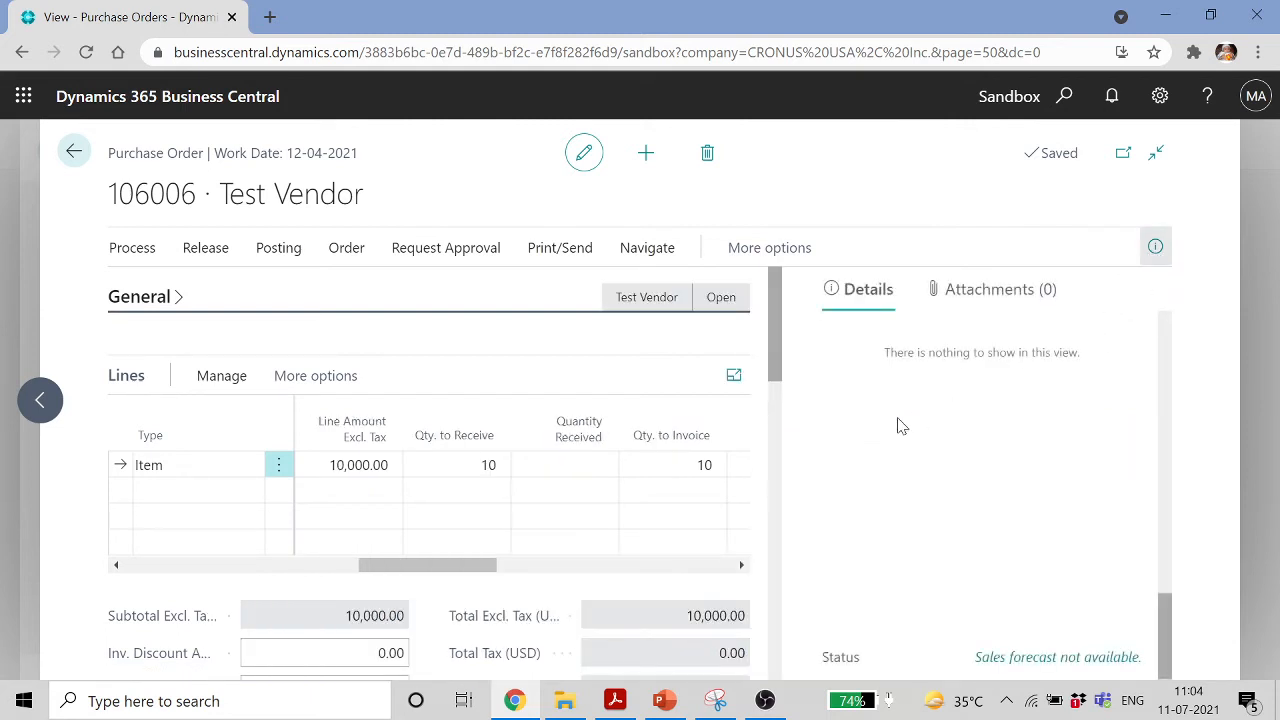
{"action": "left_click_drag", "start_coordinate": [780, 330], "coordinate": [774, 371]}
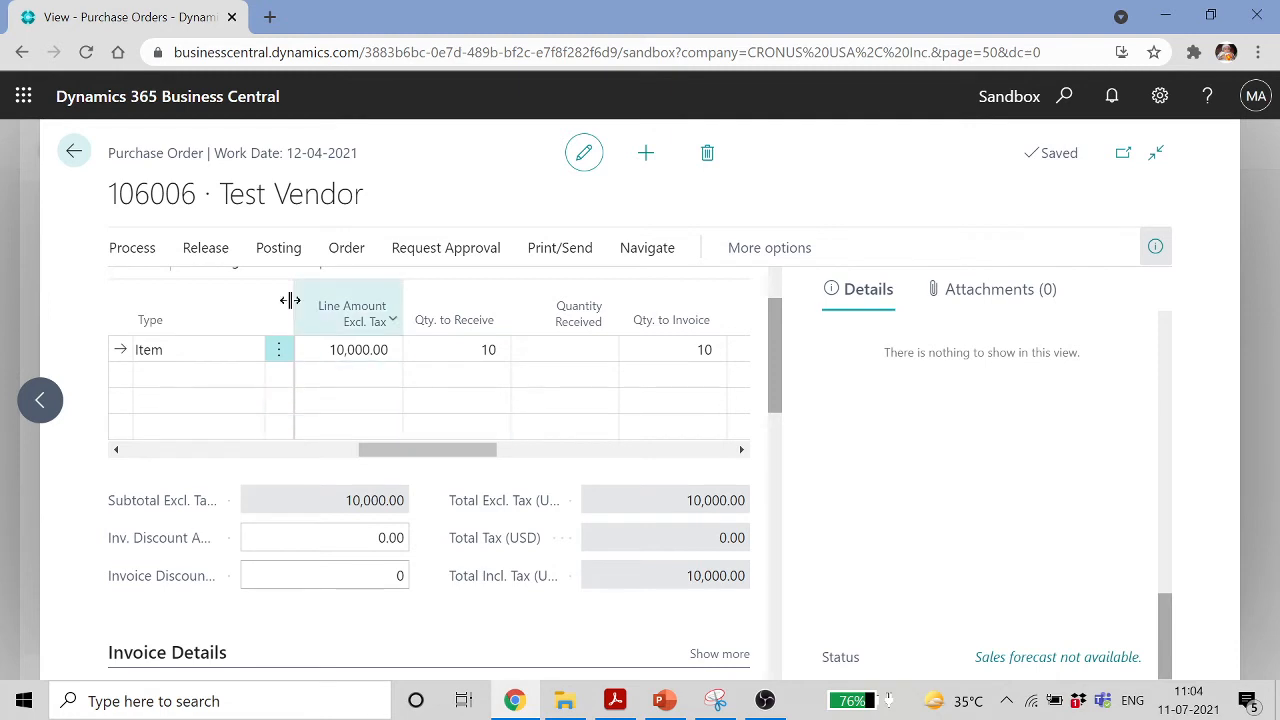
{"action": "left_click", "coordinate": [283, 252]}
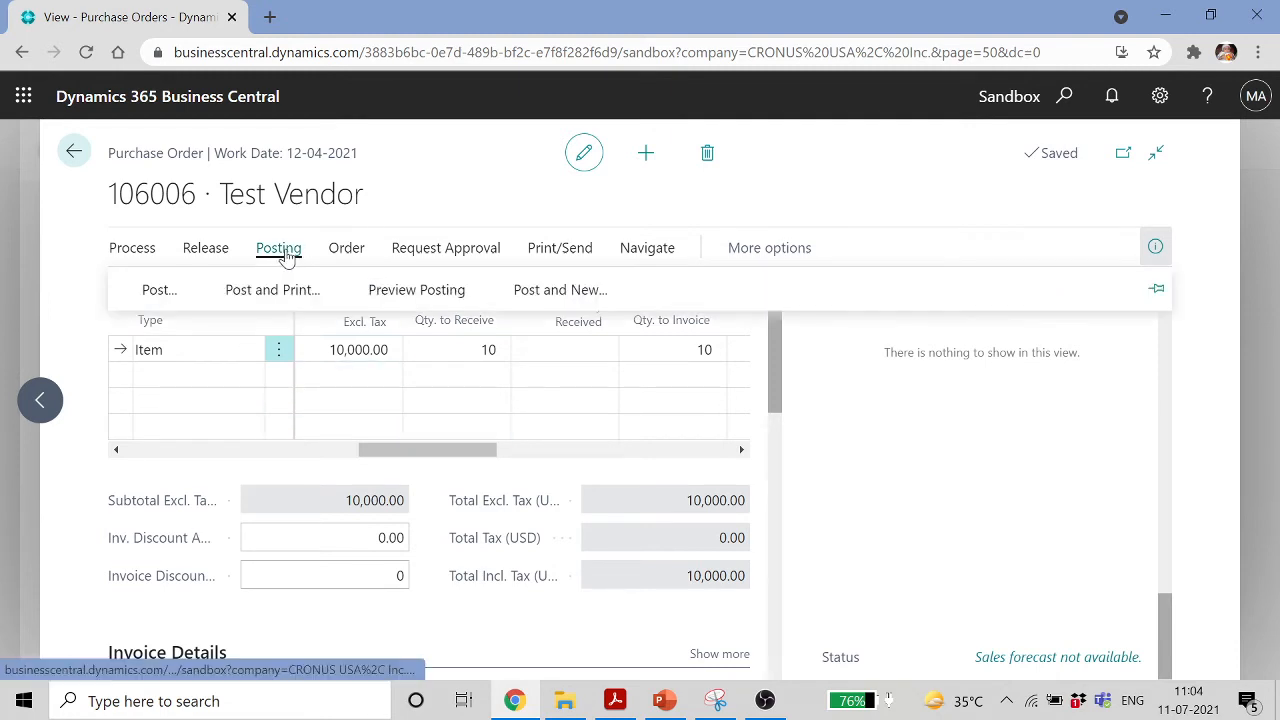
{"action": "left_click", "coordinate": [159, 289]}
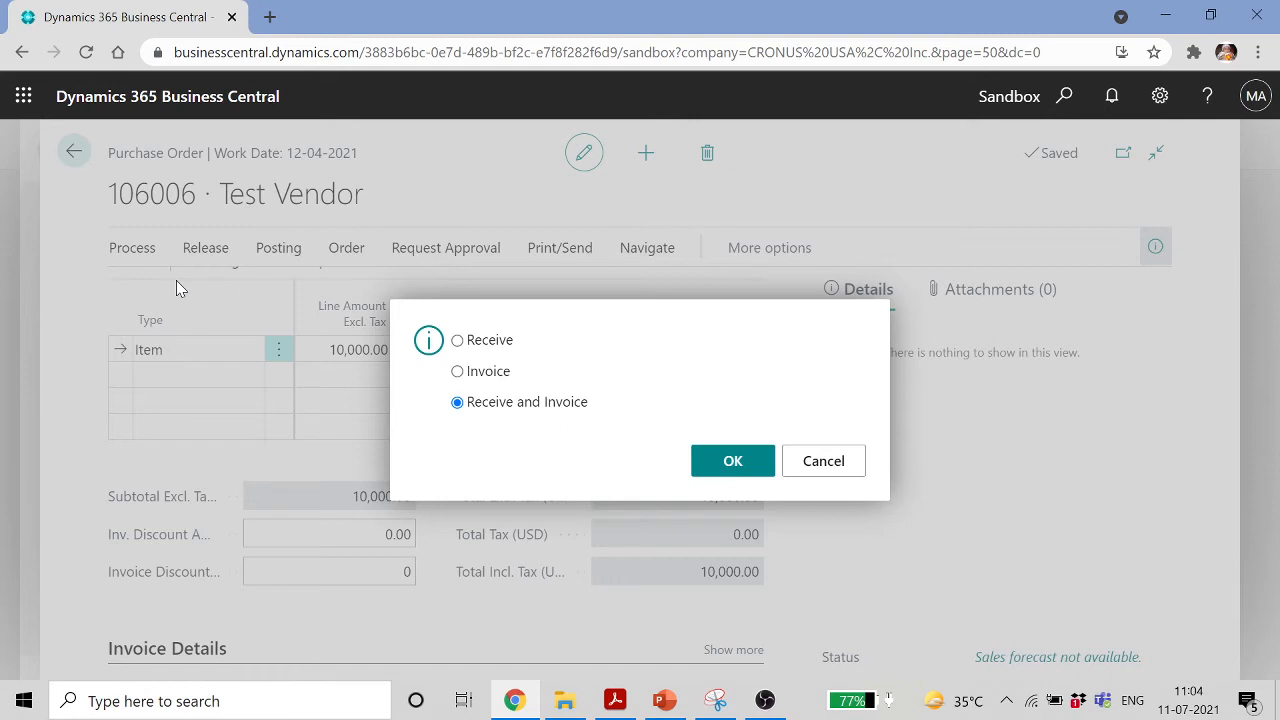
{"action": "left_click", "coordinate": [706, 461]}
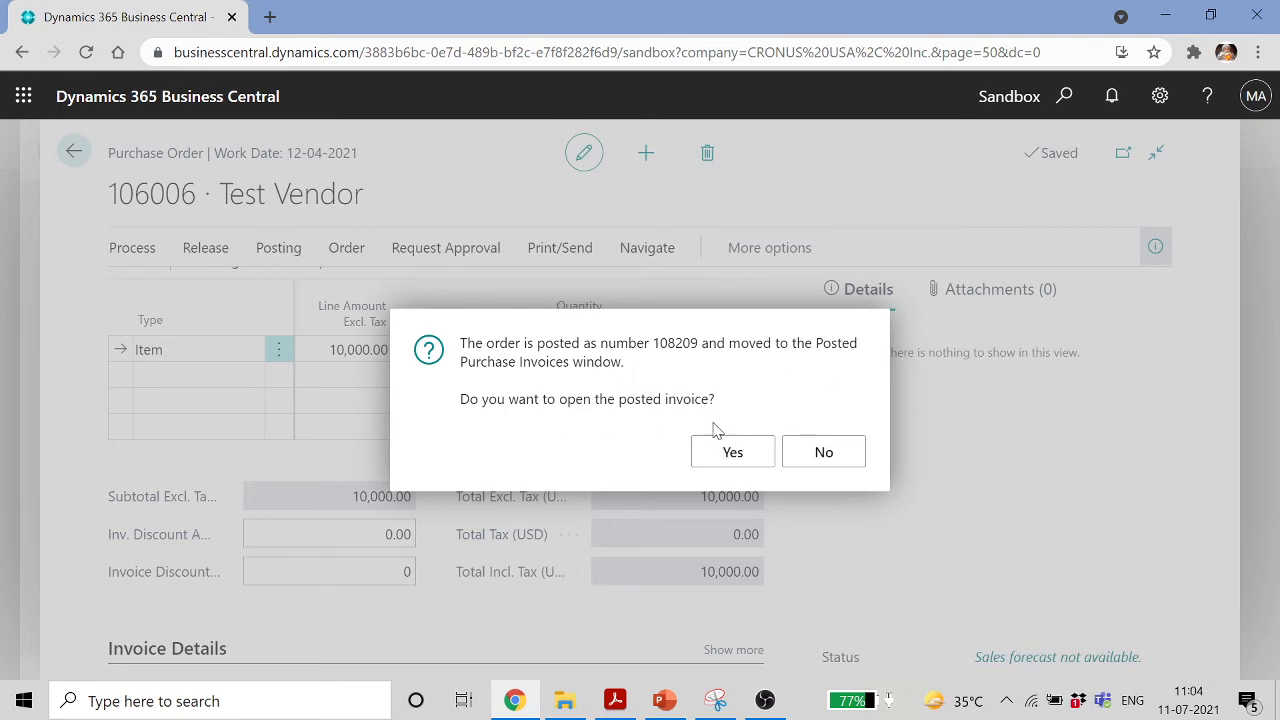
{"action": "left_click", "coordinate": [731, 455]}
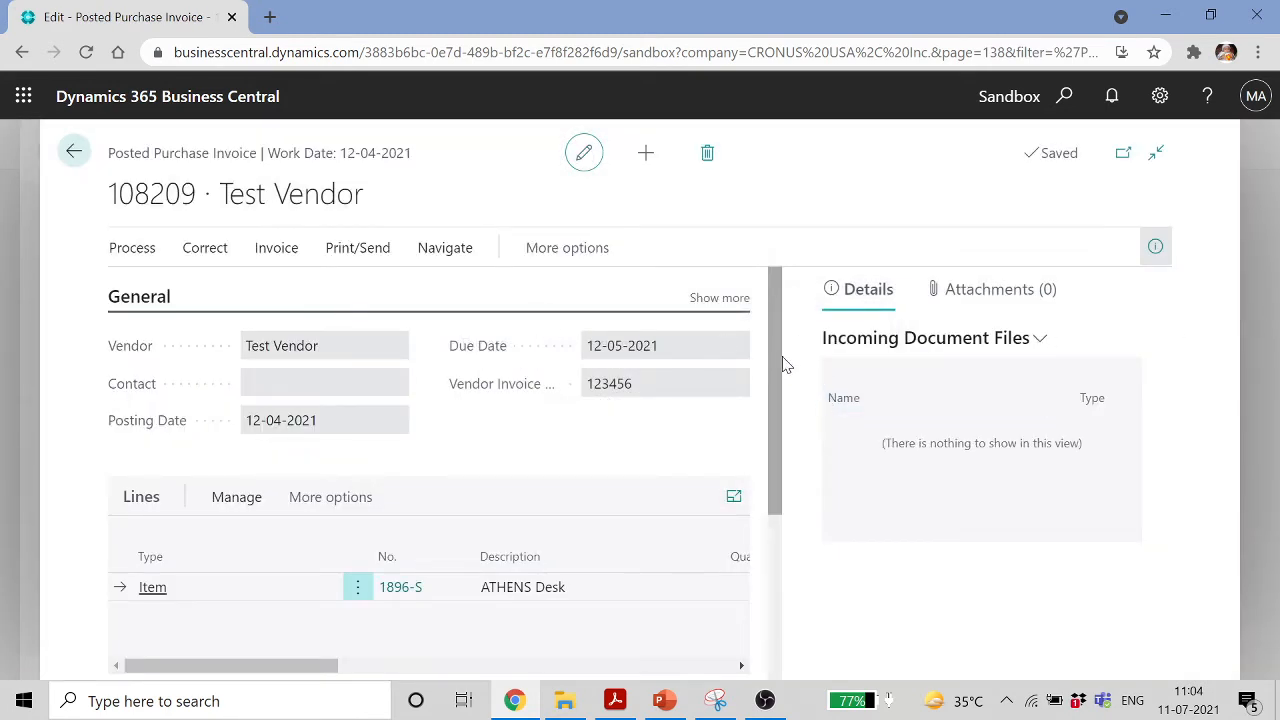
Expand posted invoice 108209's Invoice Details and review 1M(8D) terms and shipping addresses
{"action": "left_click_drag", "start_coordinate": [783, 376], "coordinate": [771, 540]}
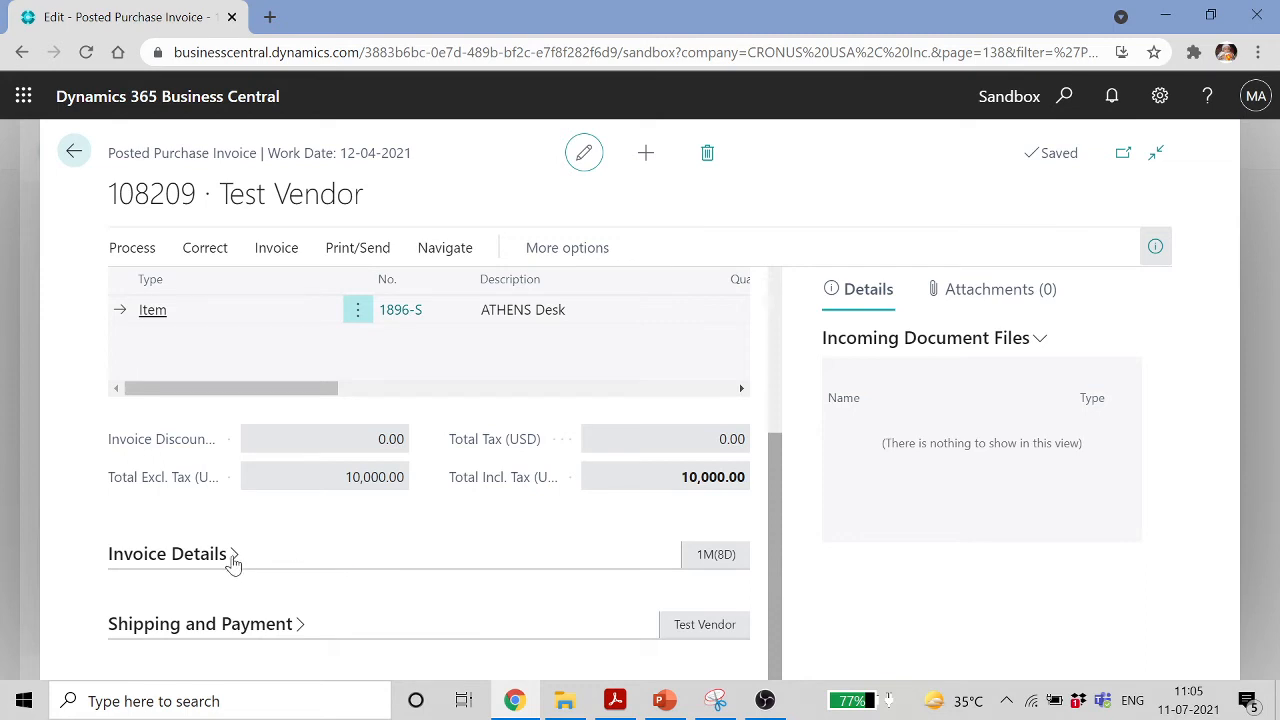
{"action": "left_click", "coordinate": [232, 555]}
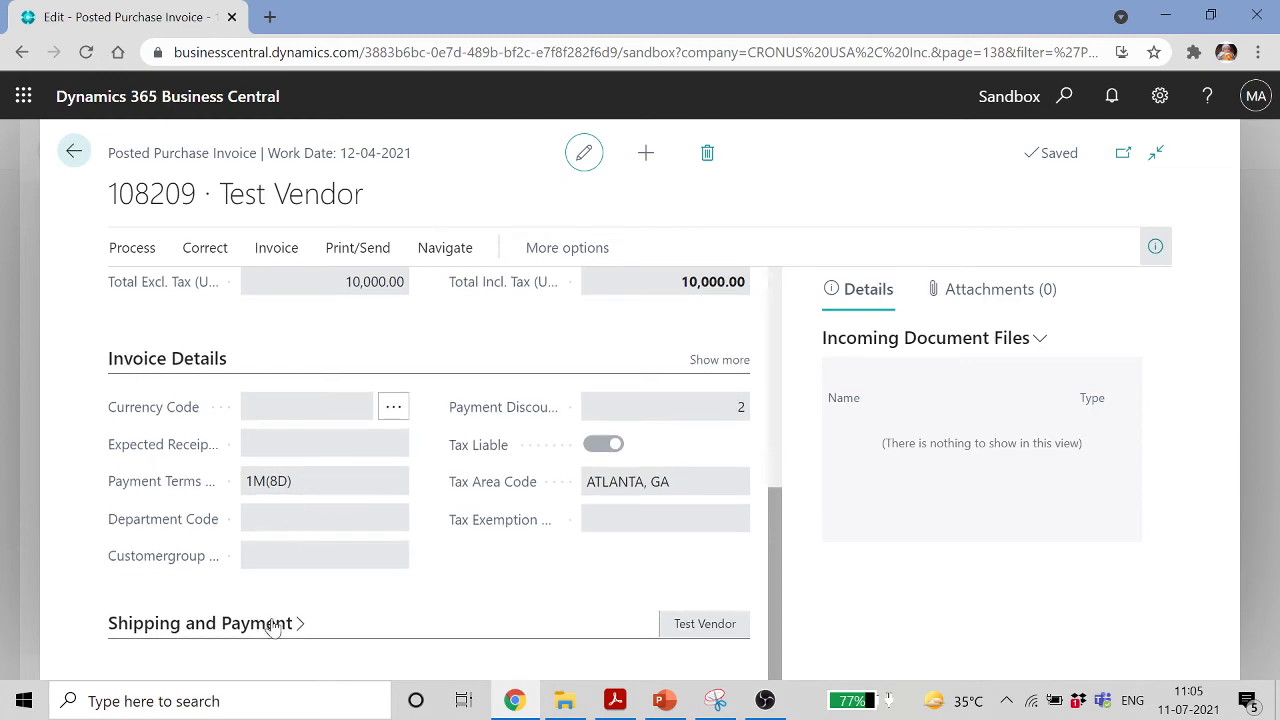
{"action": "scroll", "coordinate": [371, 510], "scroll_direction": "down", "scroll_amount": 4}
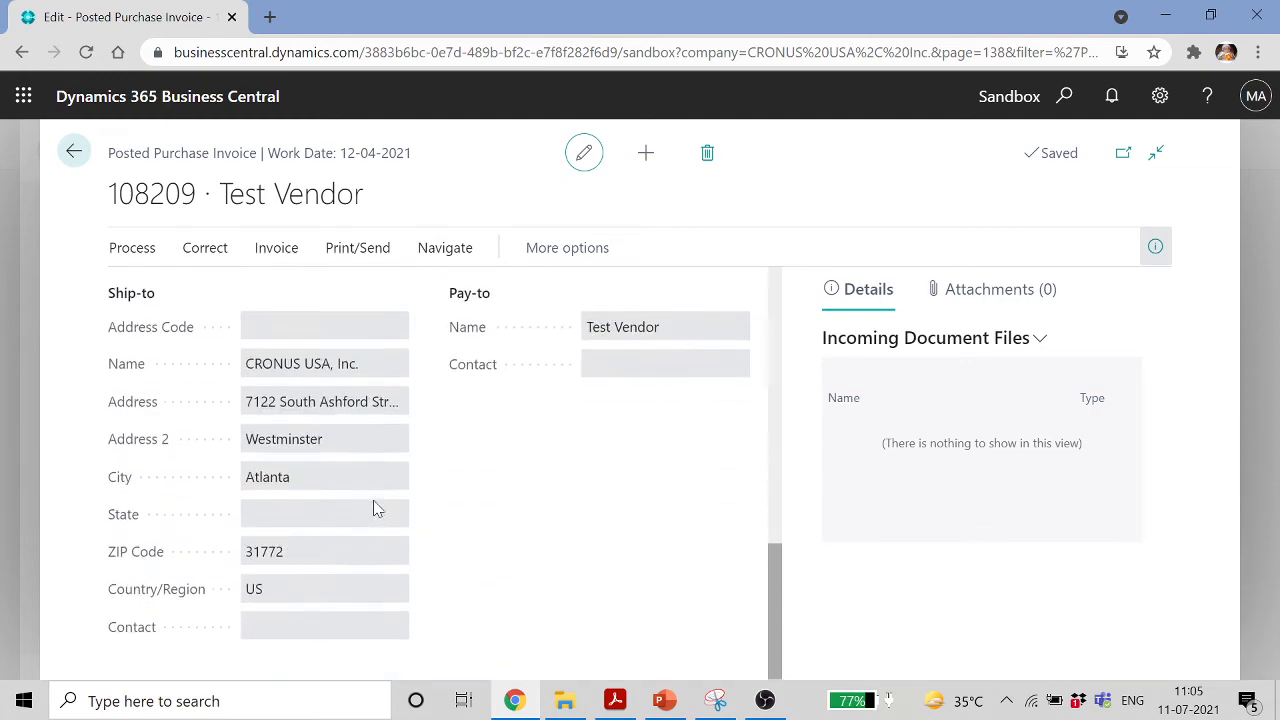
{"action": "scroll", "coordinate": [373, 509], "scroll_direction": "up", "scroll_amount": 8}
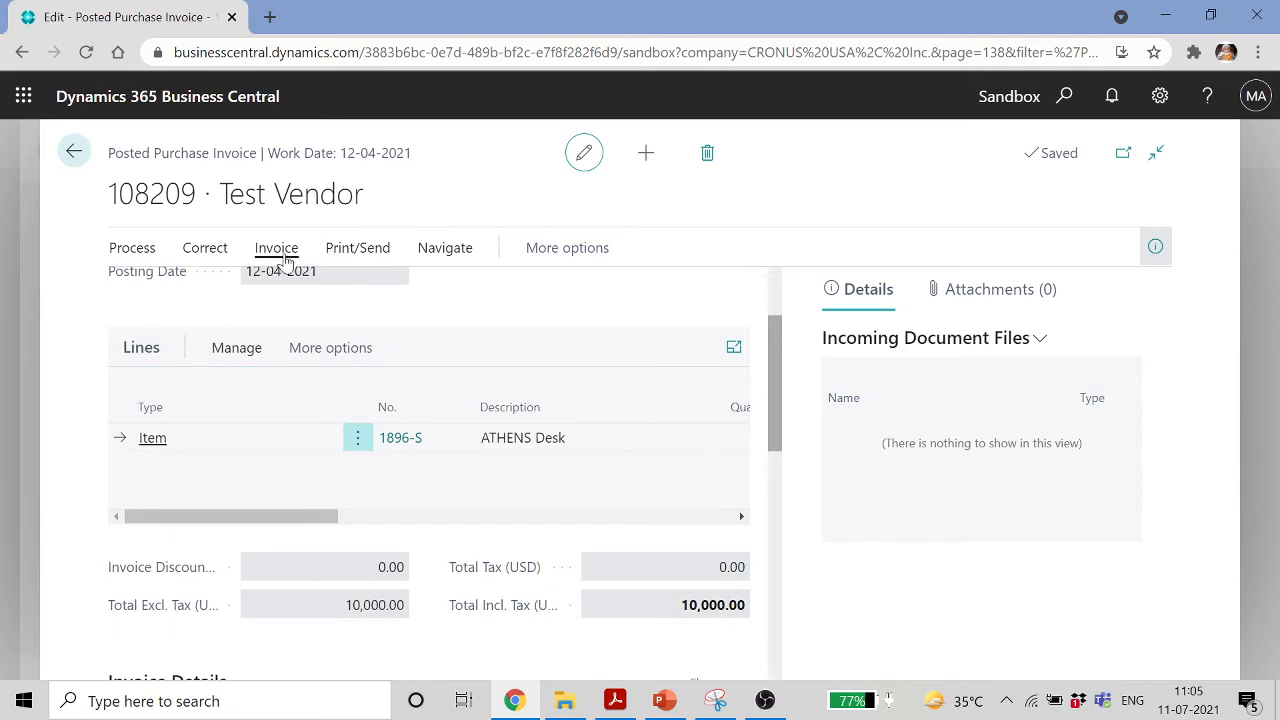
Browse the Process, Correct and Invoice action groups for the posted invoice
{"action": "left_click", "coordinate": [133, 250]}
{"action": "left_click", "coordinate": [213, 250]}
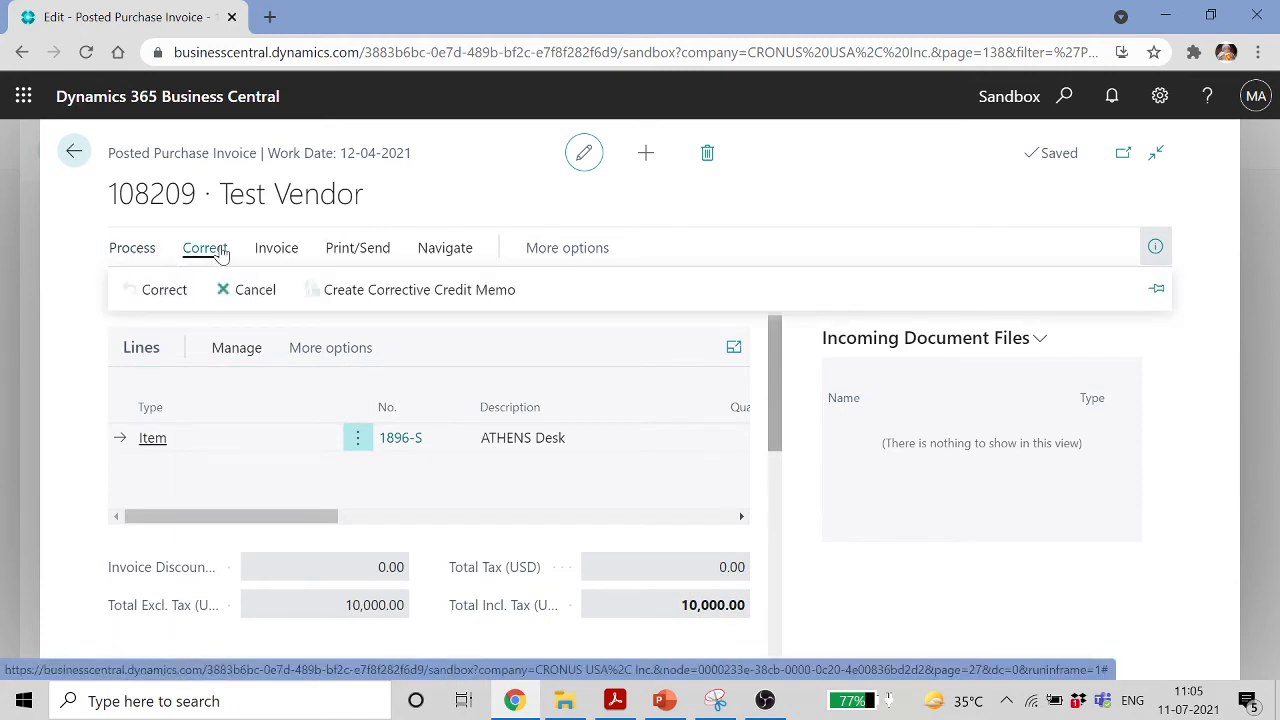
{"action": "left_click", "coordinate": [272, 250]}
Run Find entries for invoice 108209 and dismiss the duplicate document number notice
{"action": "left_click", "coordinate": [408, 292]}
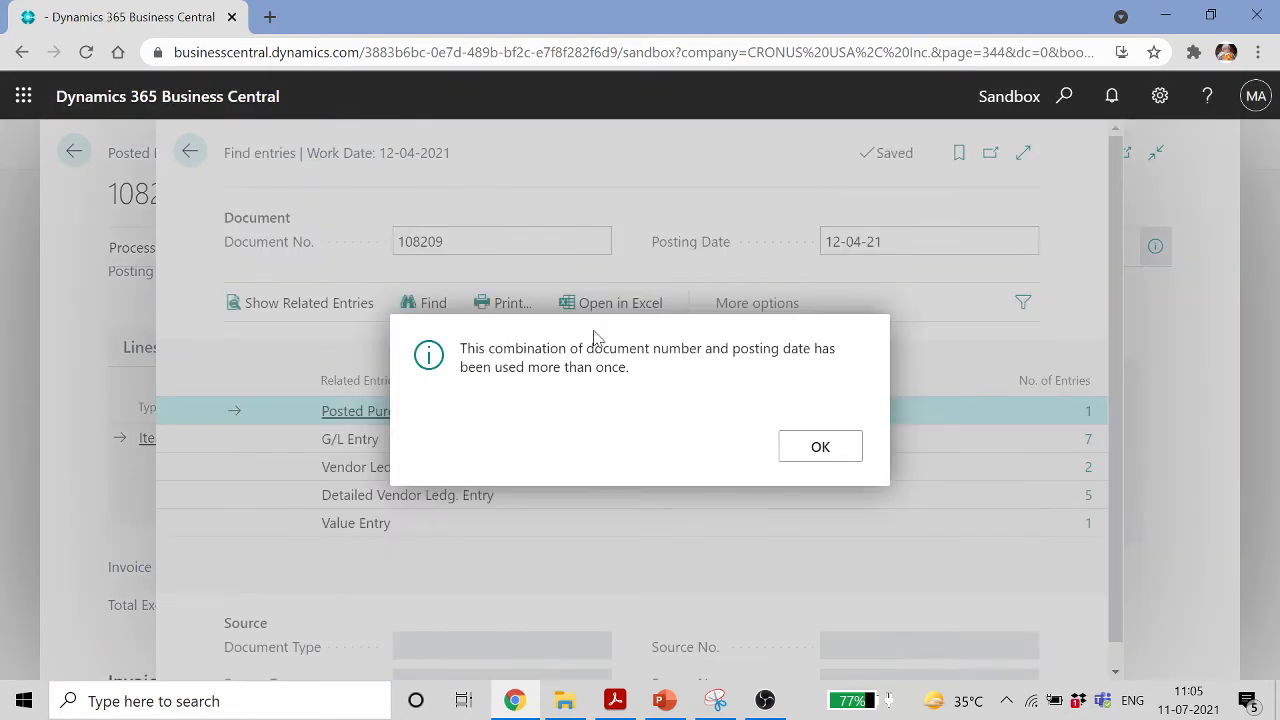
{"action": "left_click", "coordinate": [836, 449]}
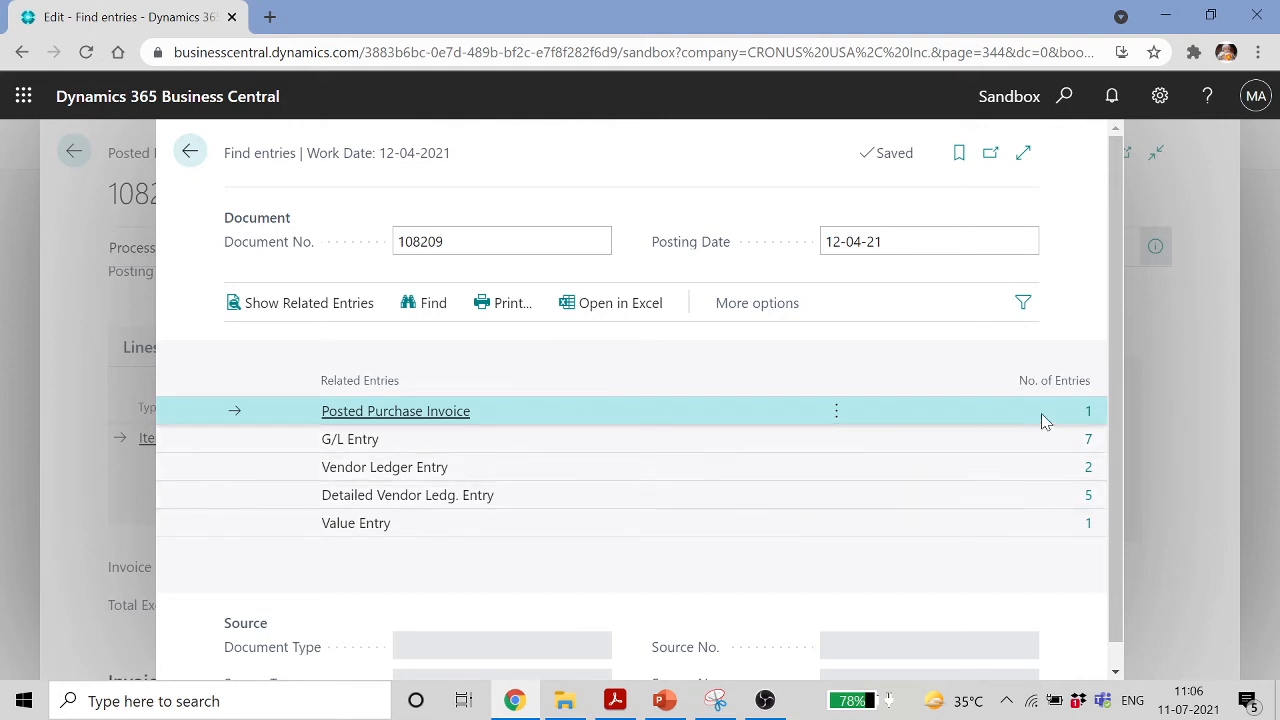
Open document 108209's seven G/L entries and scroll across their columns, including the -200.00 discount
{"action": "left_click", "coordinate": [1088, 443]}
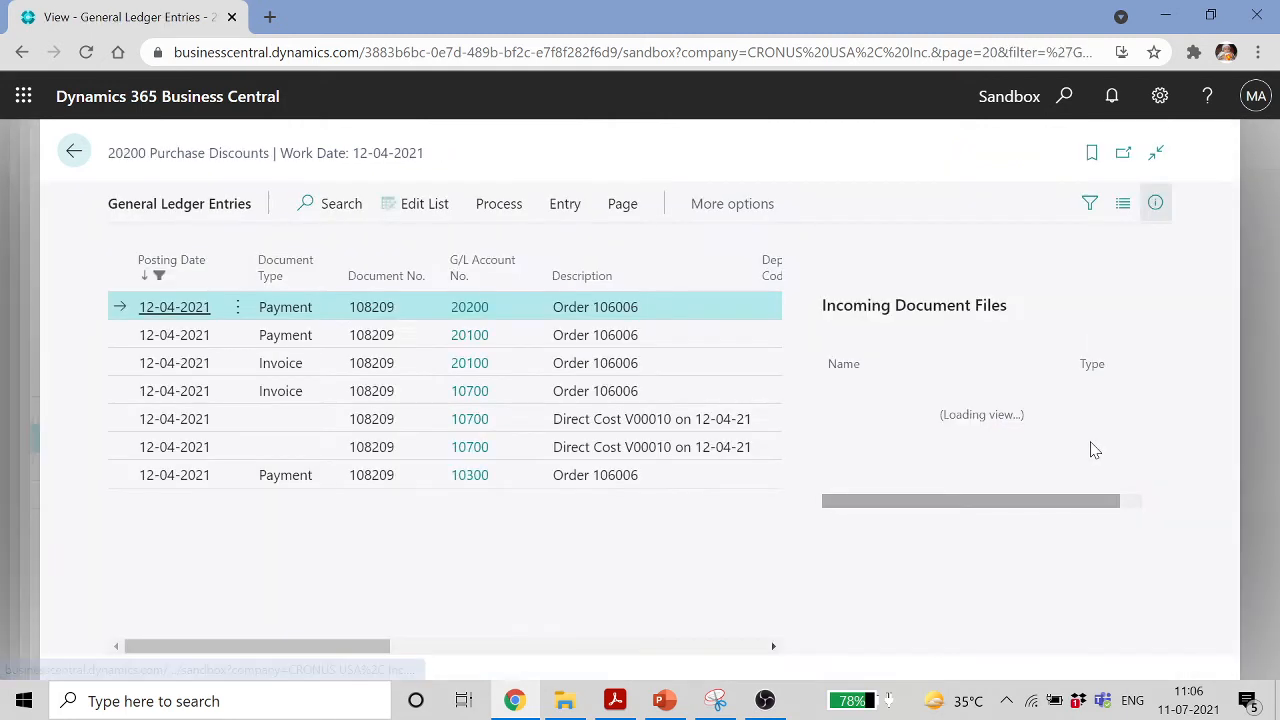
{"action": "left_click_drag", "start_coordinate": [360, 649], "coordinate": [612, 654]}
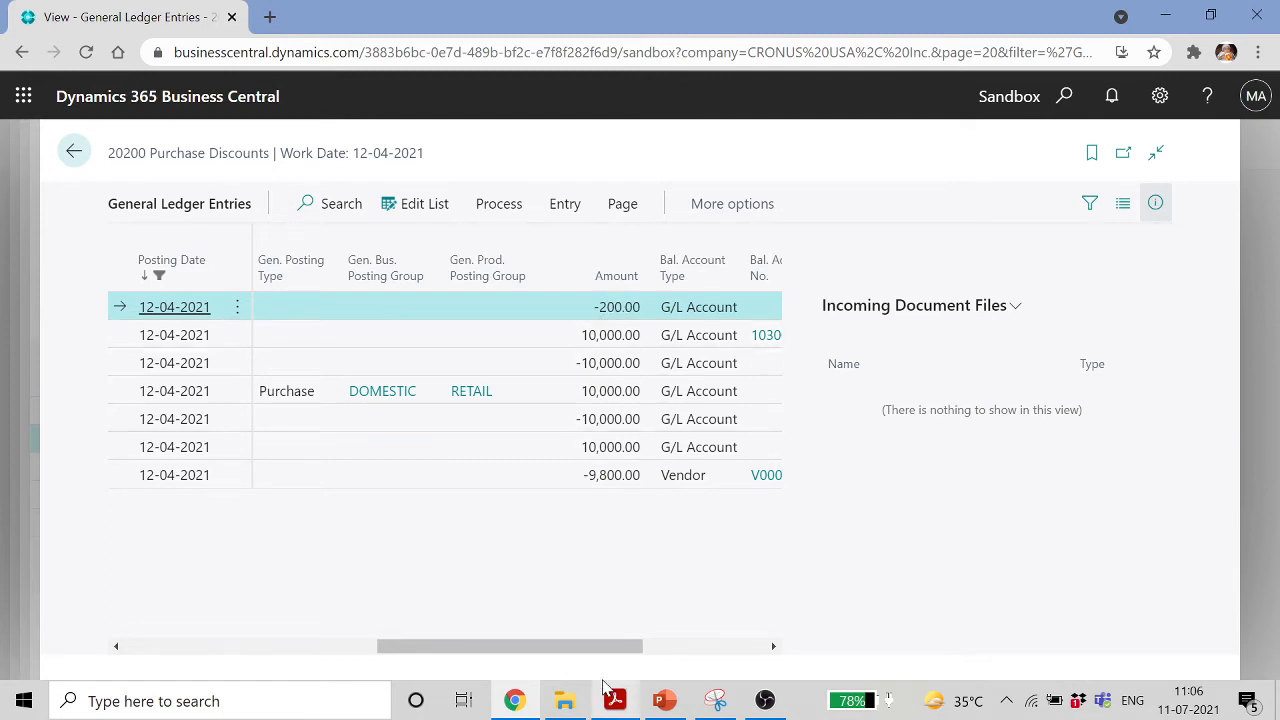
{"action": "left_click_drag", "start_coordinate": [614, 646], "coordinate": [754, 646]}
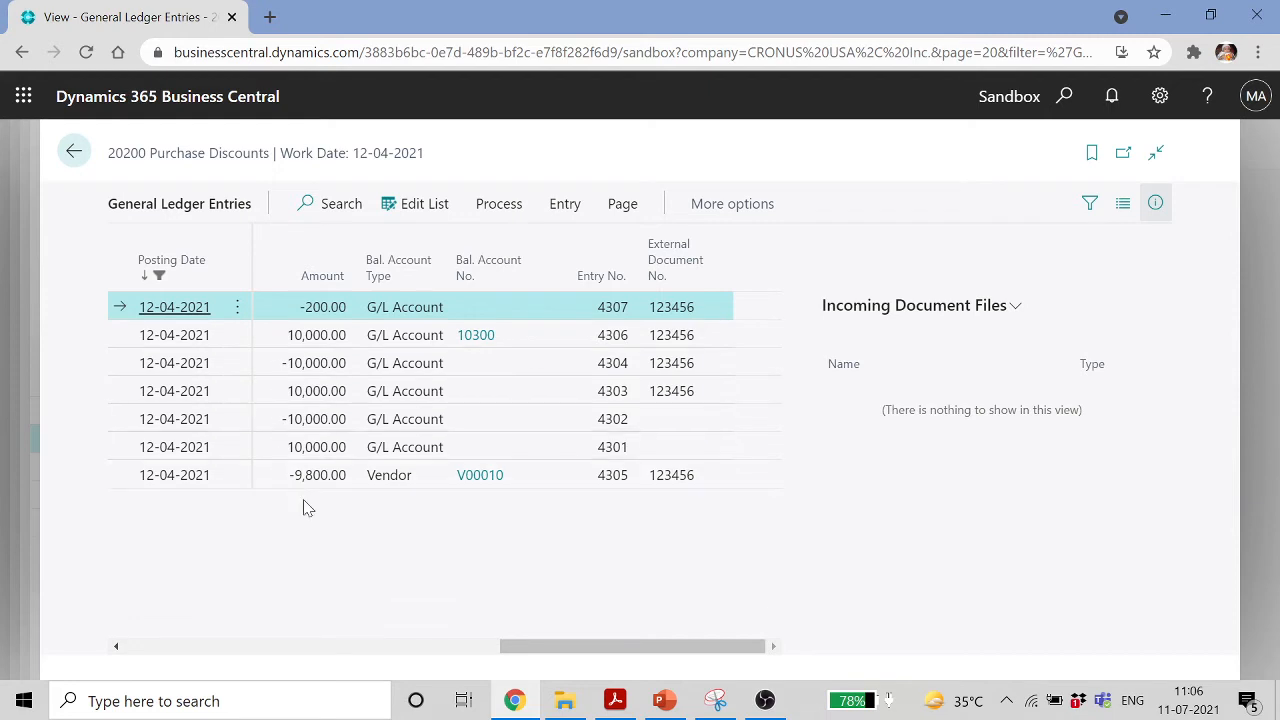
{"action": "left_click_drag", "start_coordinate": [714, 648], "coordinate": [432, 654]}
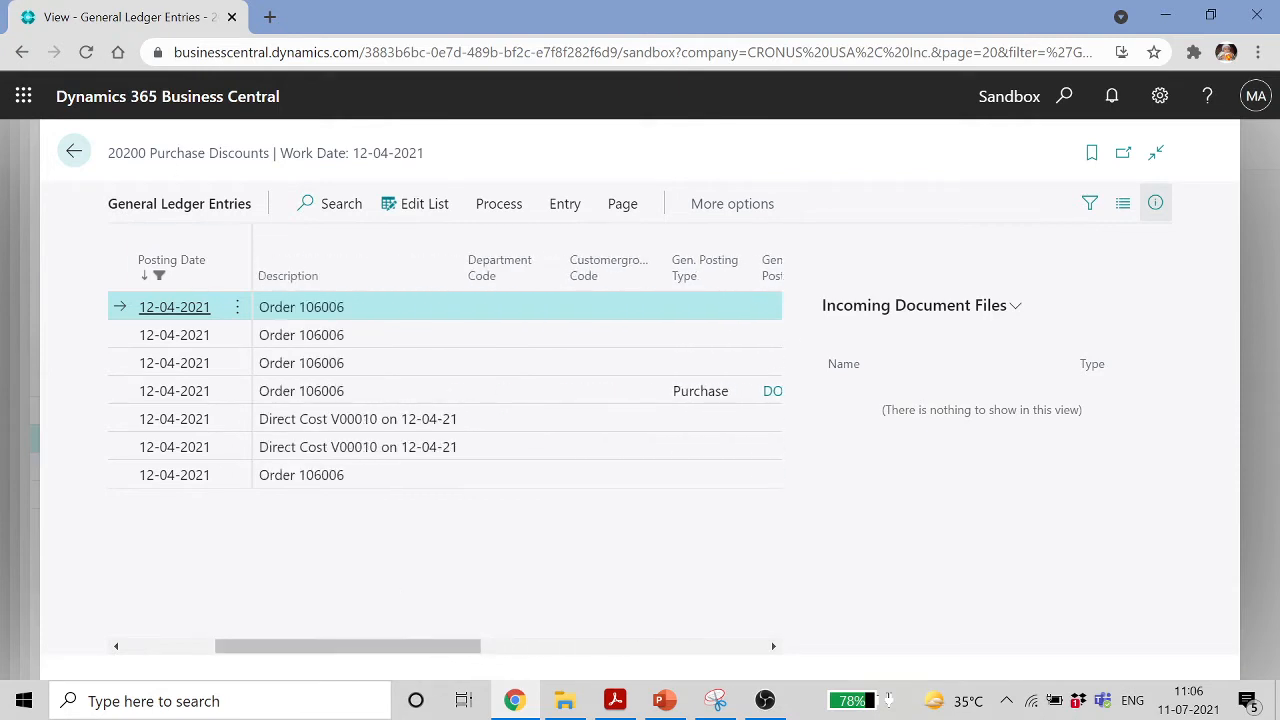
Open document 108209's two vendor ledger entries and scroll through their columns
{"action": "left_click", "coordinate": [73, 155]}
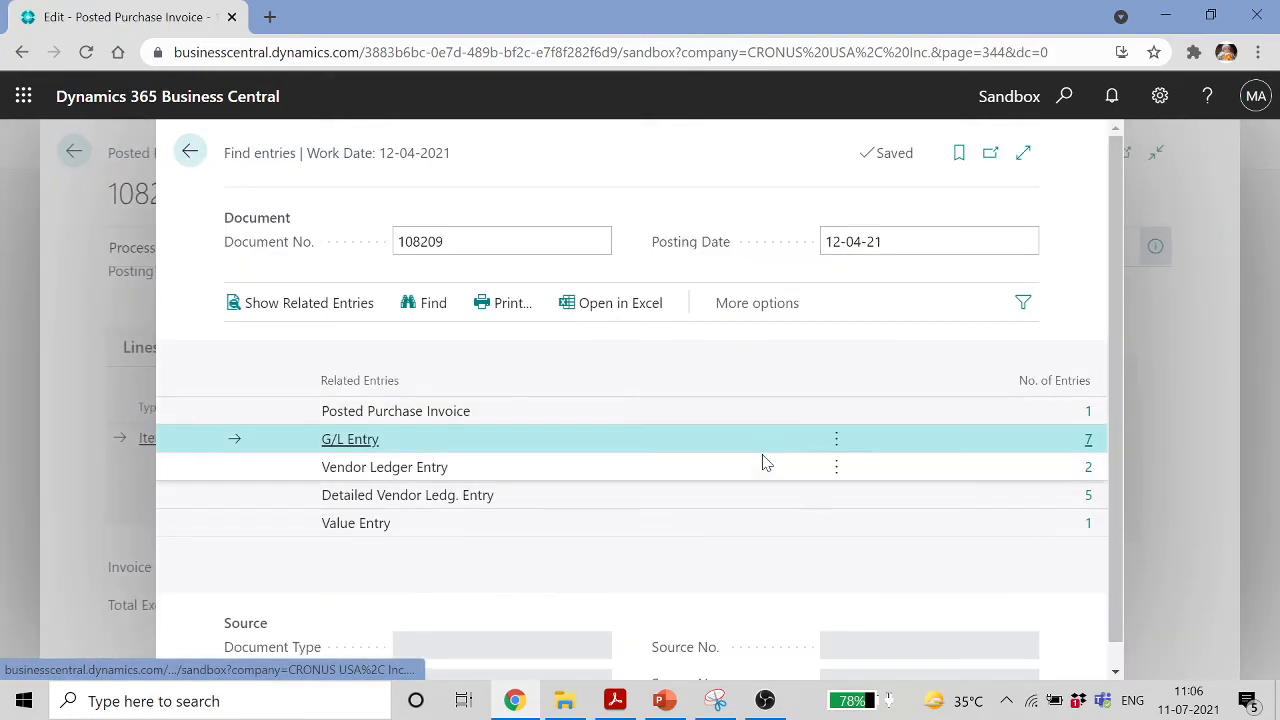
{"action": "left_click", "coordinate": [1089, 469]}
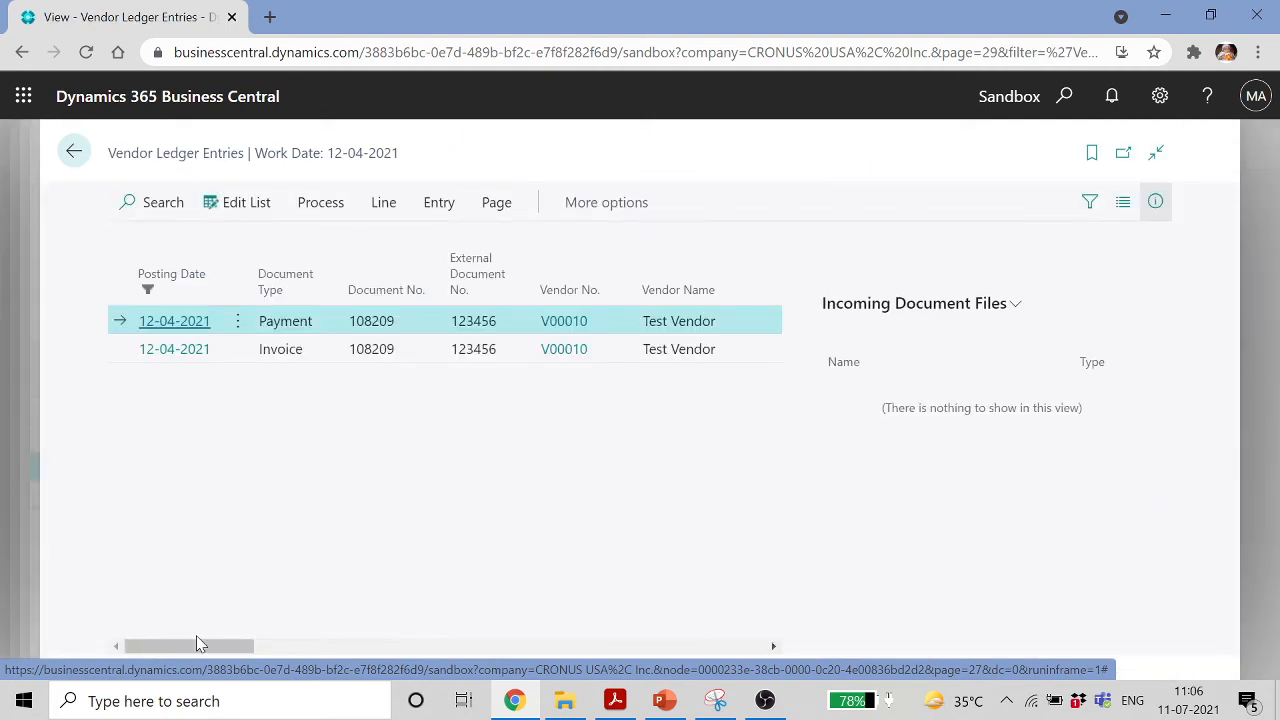
{"action": "left_click_drag", "start_coordinate": [203, 652], "coordinate": [137, 645]}
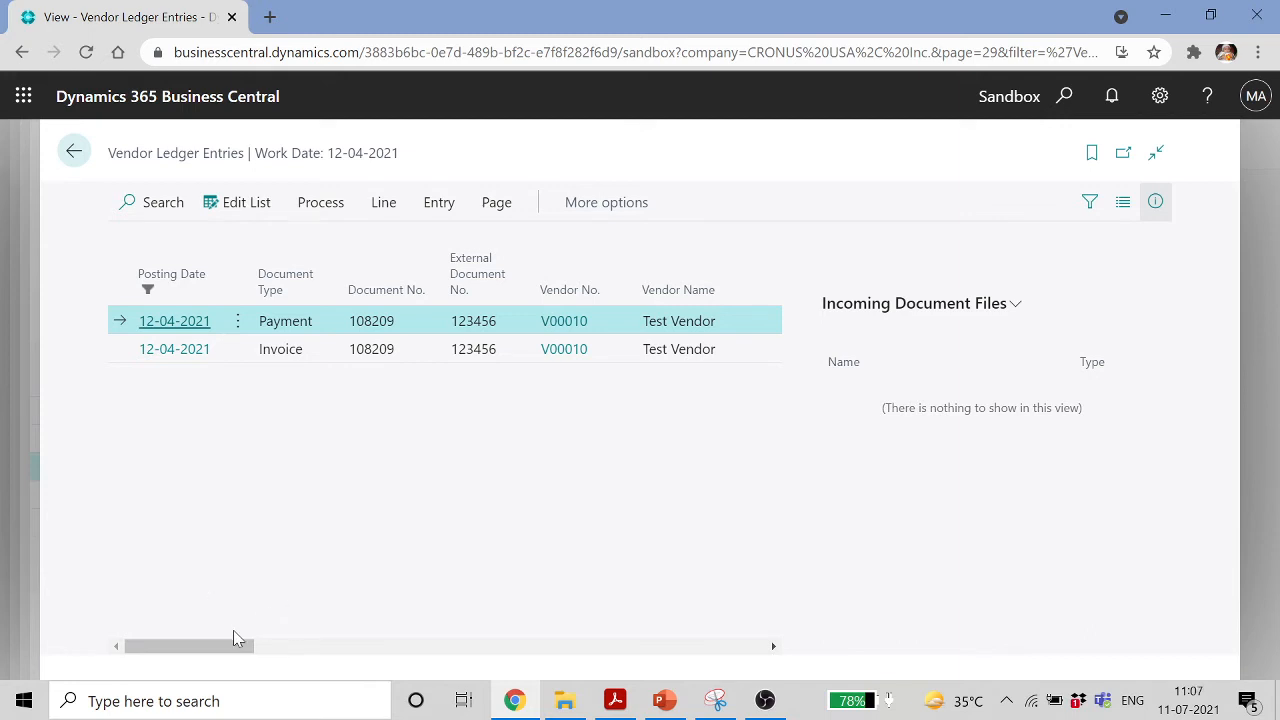
{"action": "left_click_drag", "start_coordinate": [226, 646], "coordinate": [252, 652]}
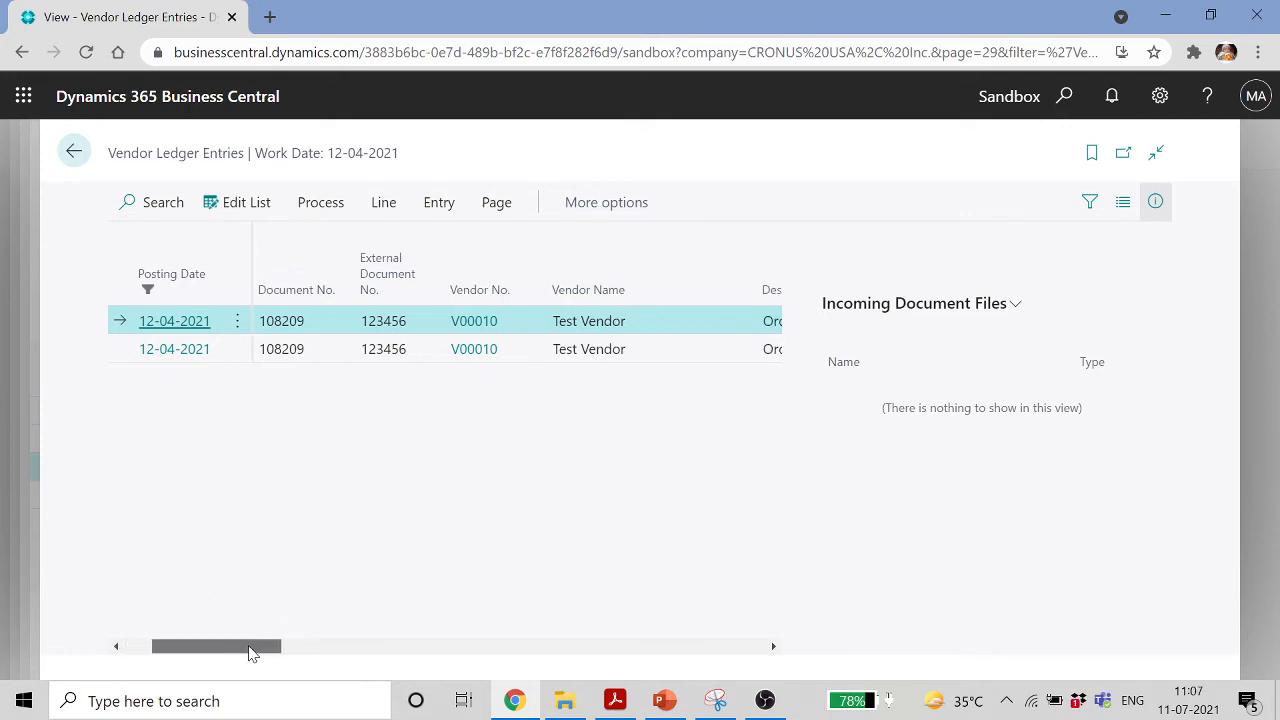
{"action": "left_click_drag", "start_coordinate": [252, 652], "coordinate": [408, 660]}
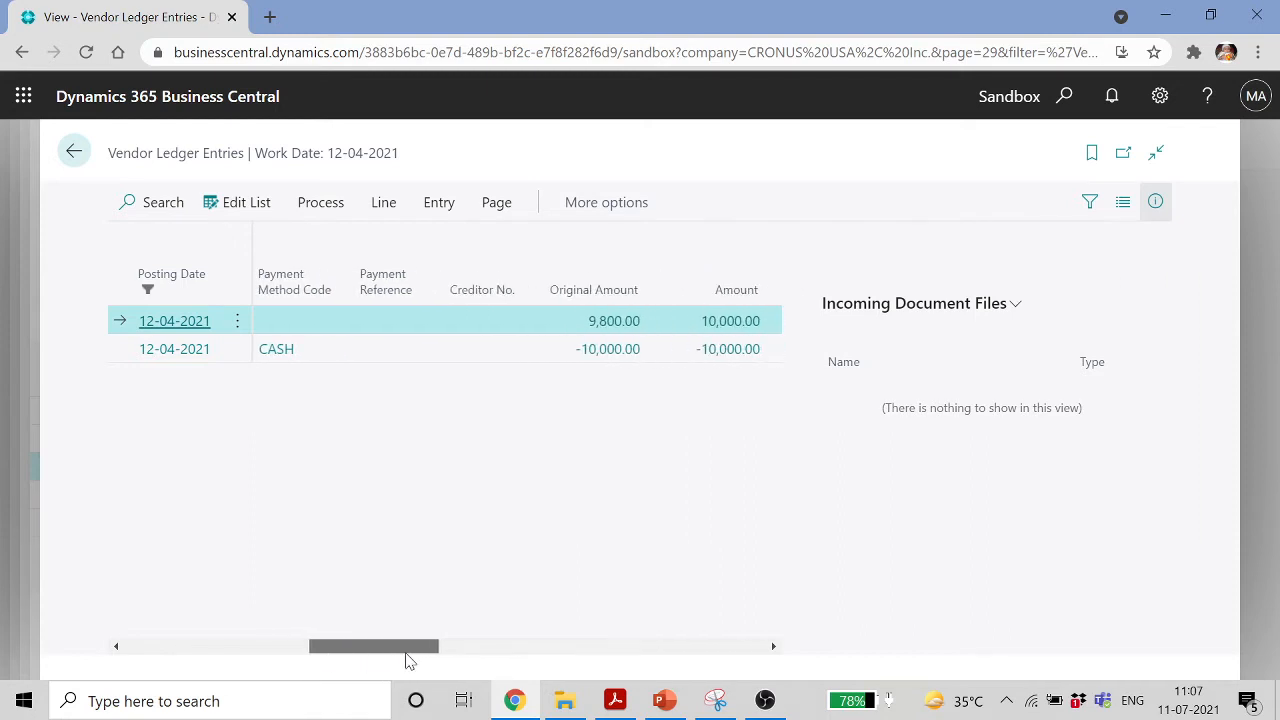
{"action": "left_click_drag", "start_coordinate": [408, 660], "coordinate": [54, 606]}
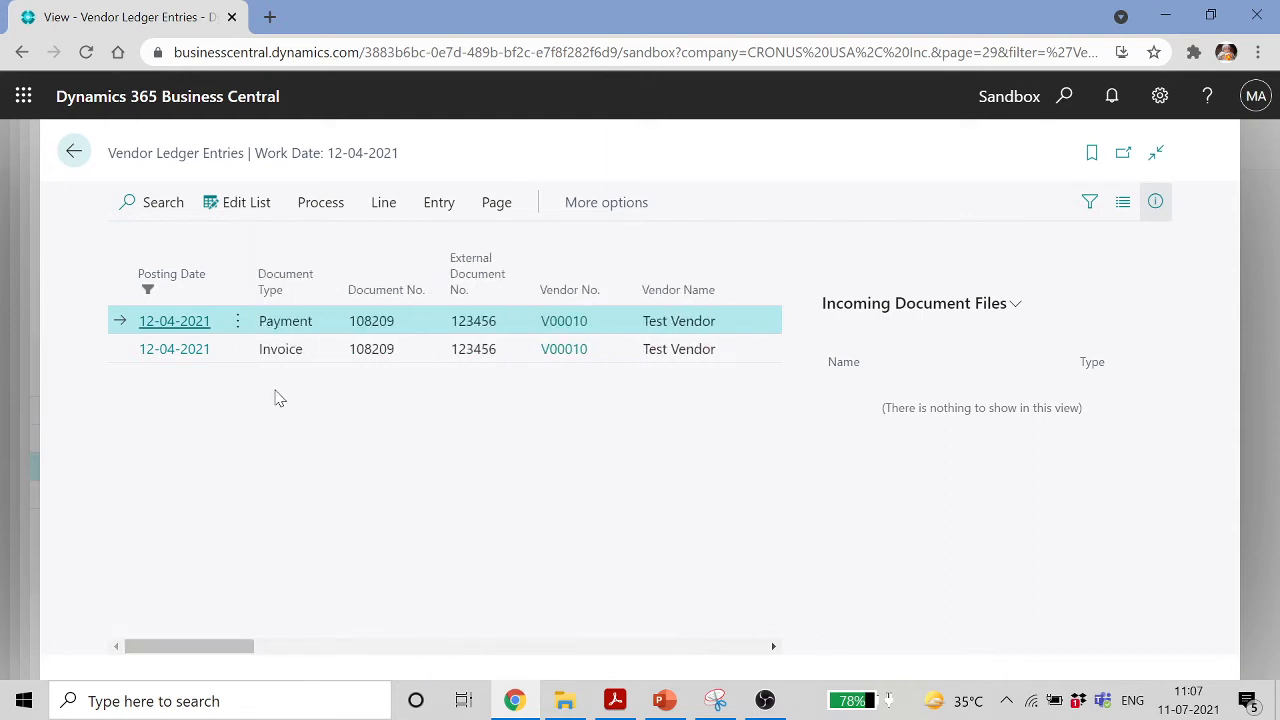
Select the -10,000.00 invoice entry, review its -200.00 possible discount, and go back
{"action": "left_click", "coordinate": [292, 356]}
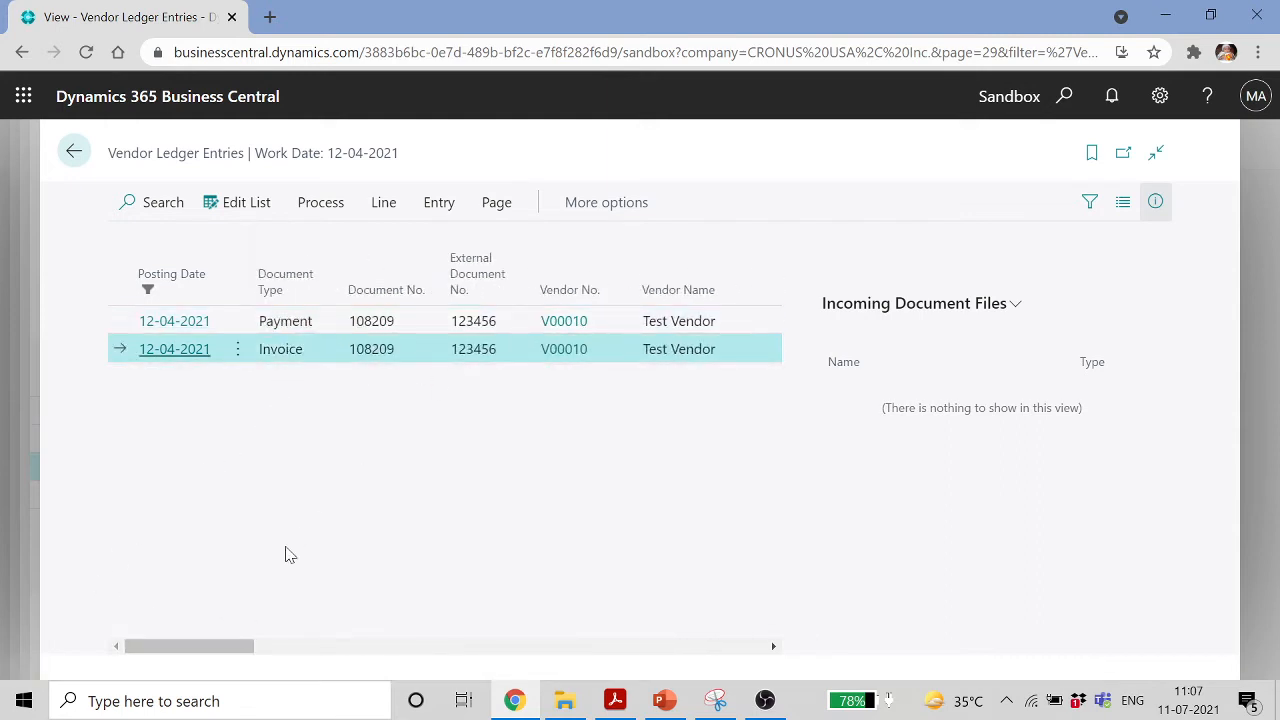
{"action": "left_click_drag", "start_coordinate": [249, 646], "coordinate": [267, 637]}
{"action": "left_click_drag", "start_coordinate": [352, 640], "coordinate": [454, 628]}
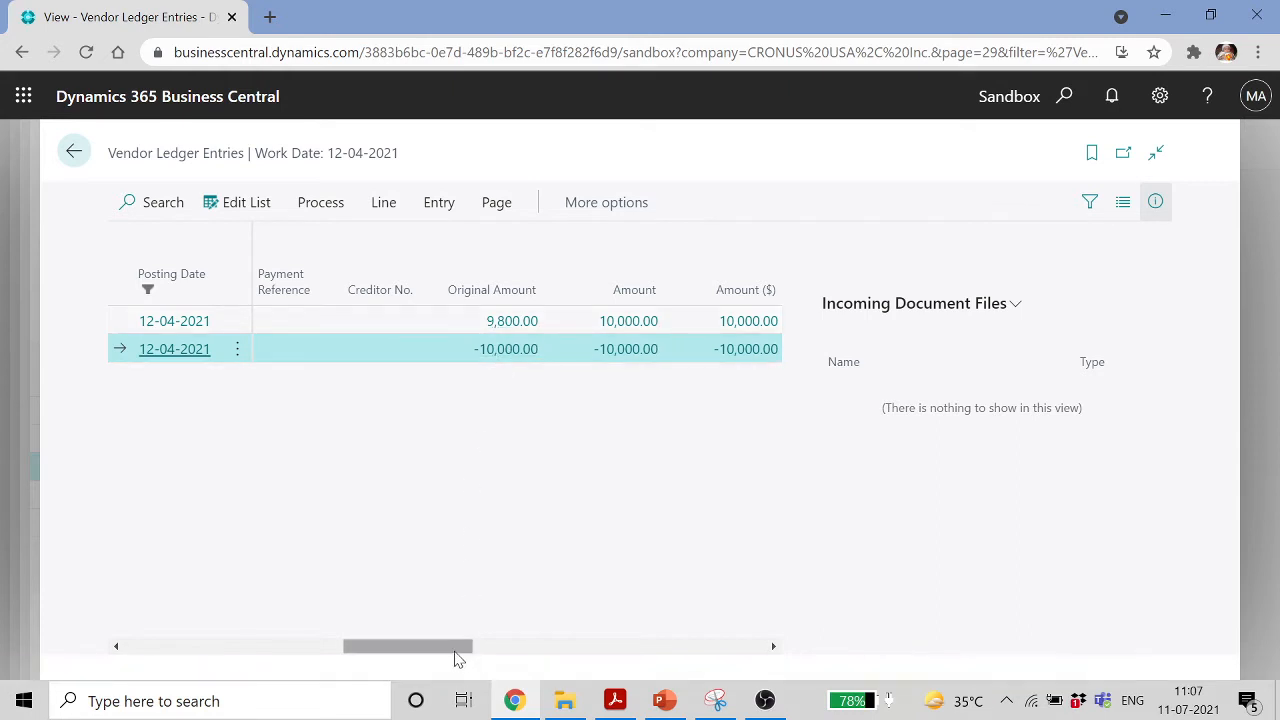
{"action": "left_click_drag", "start_coordinate": [453, 652], "coordinate": [645, 632]}
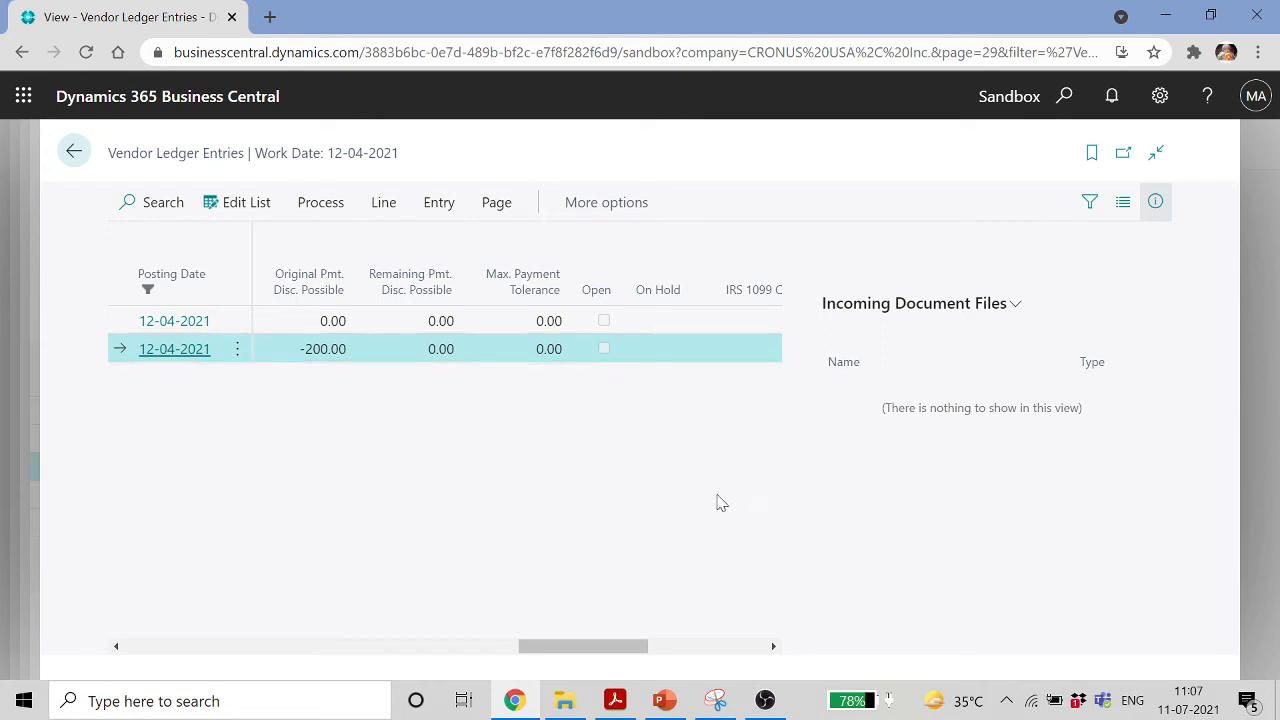
{"action": "left_click_drag", "start_coordinate": [632, 637], "coordinate": [490, 619]}
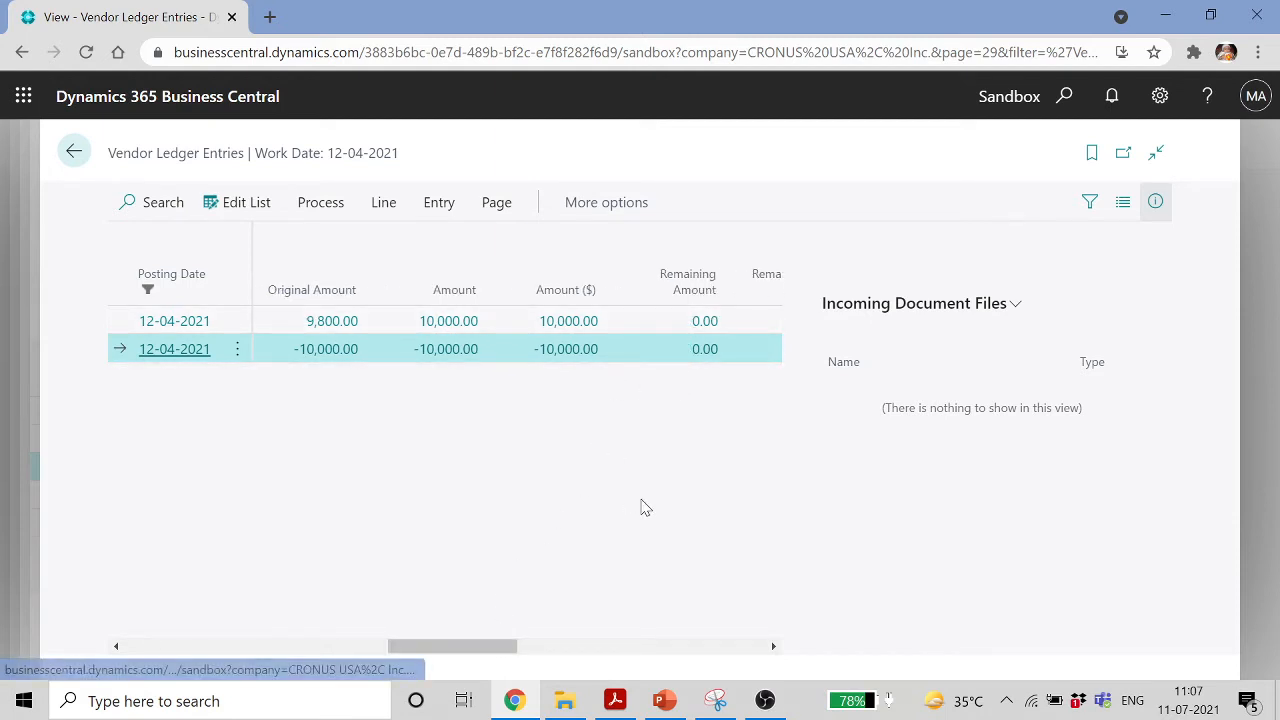
{"action": "left_click_drag", "start_coordinate": [492, 647], "coordinate": [177, 606]}
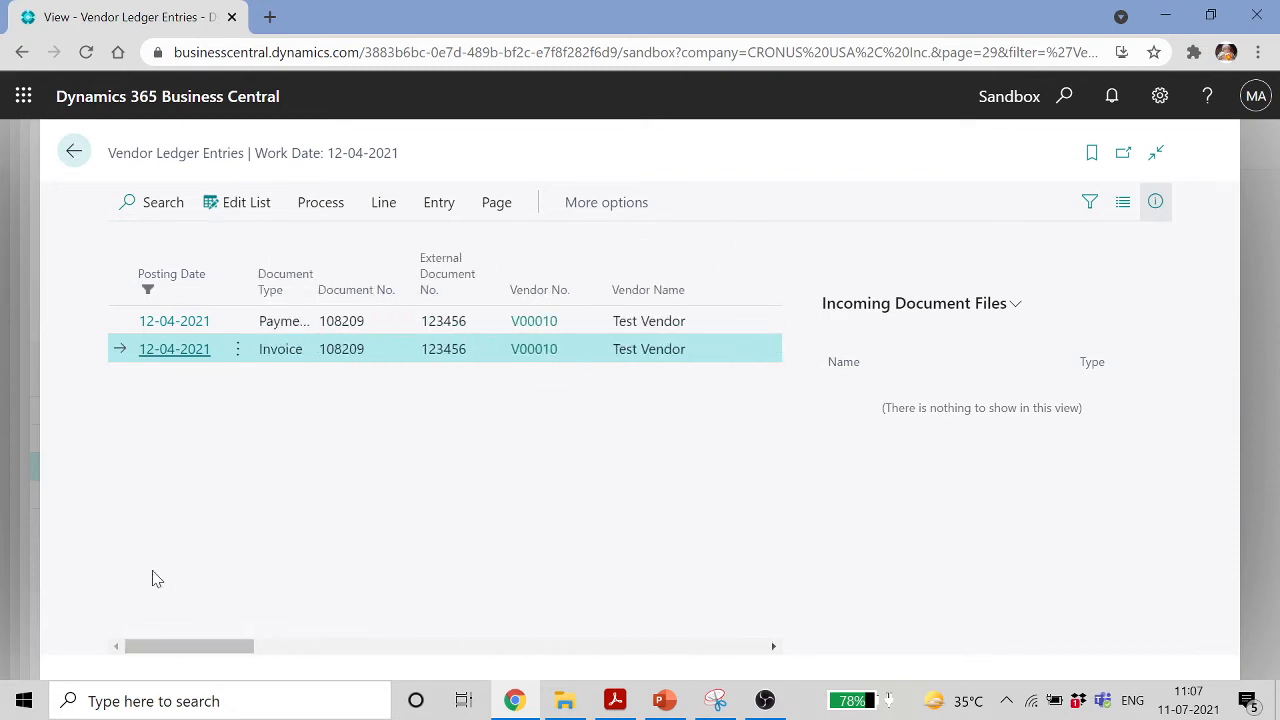
{"action": "left_click", "coordinate": [74, 160]}
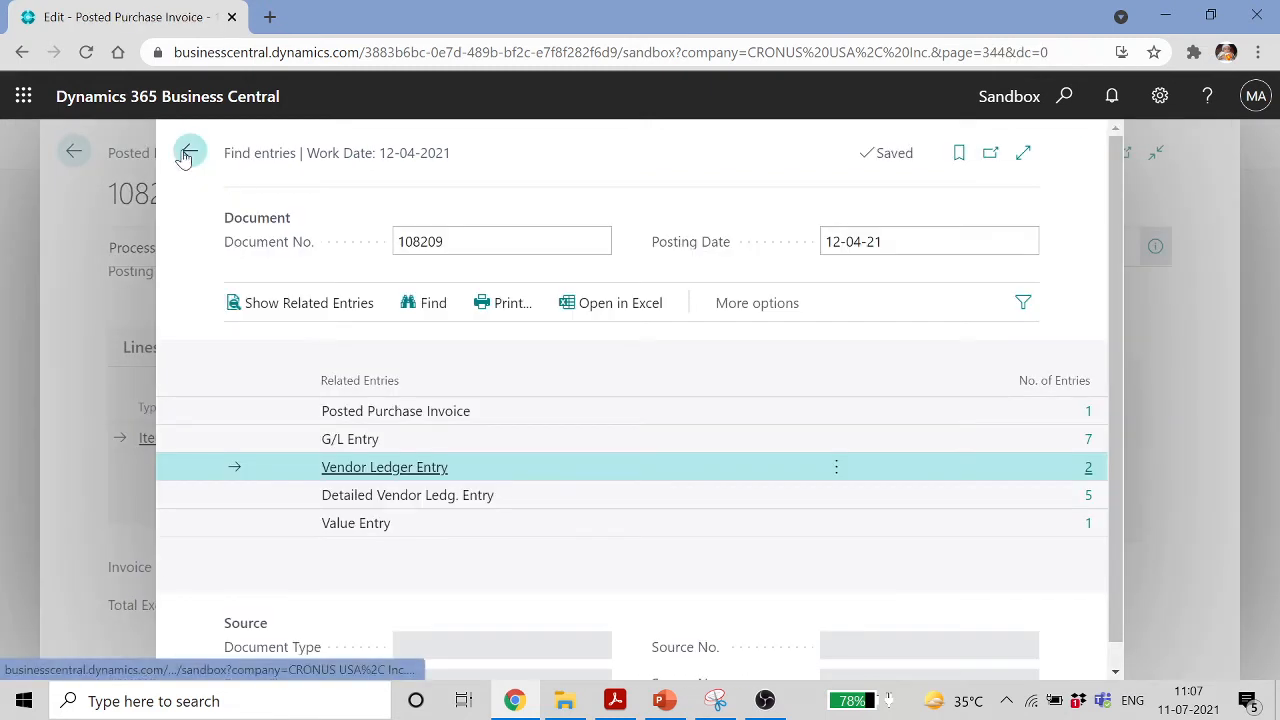
Return to Vendors and open Test Vendor V00010's card at Payments, showing COD terms and CASH method
{"action": "left_click", "coordinate": [187, 154]}
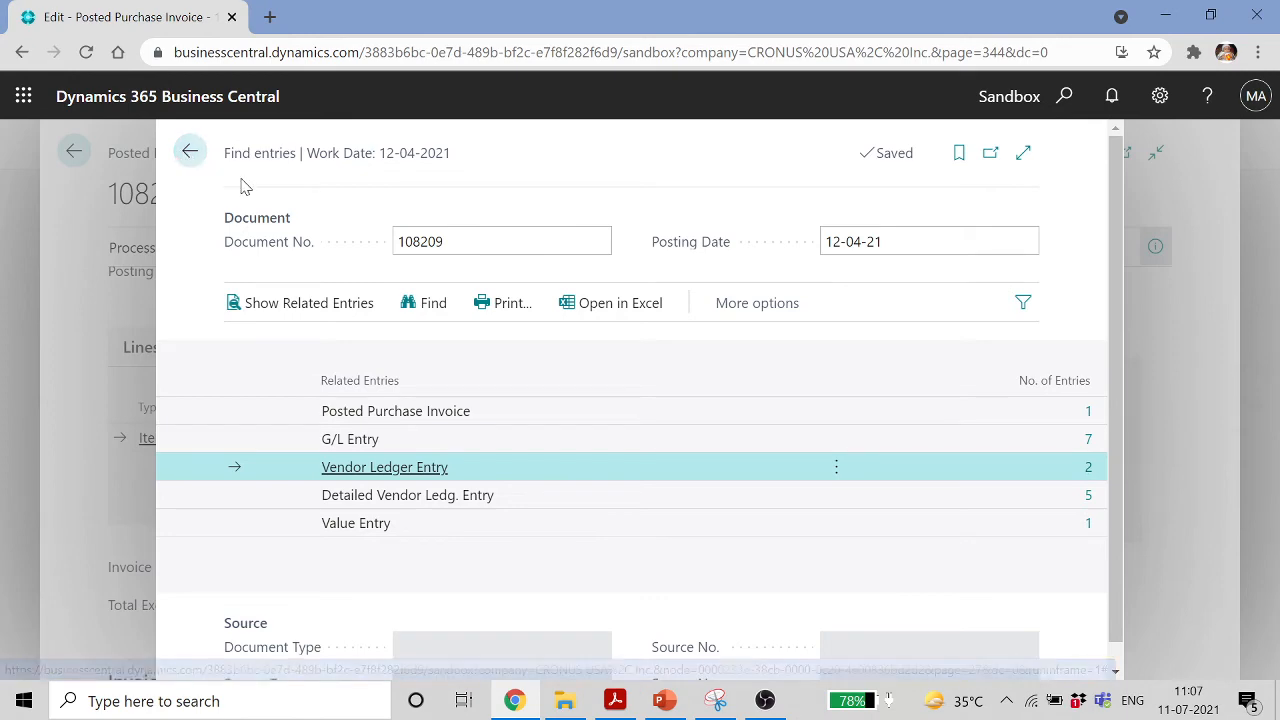
{"action": "left_click", "coordinate": [74, 151]}
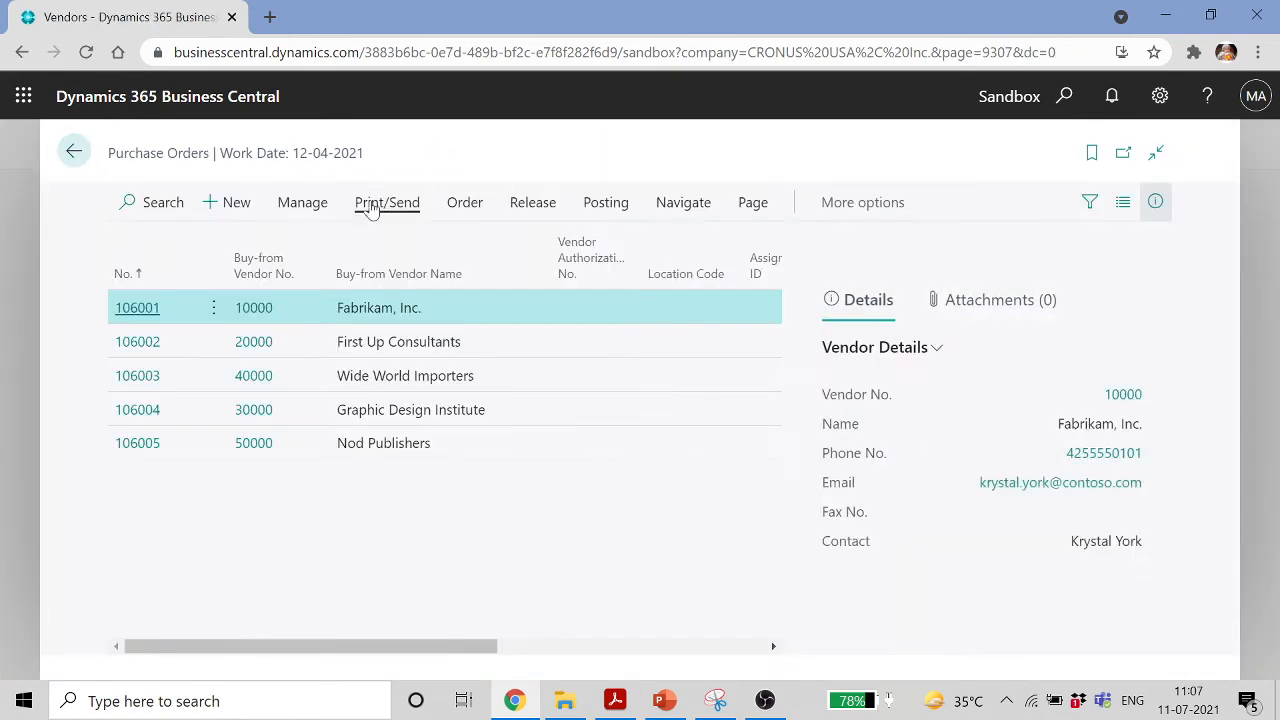
{"action": "left_click", "coordinate": [71, 150]}
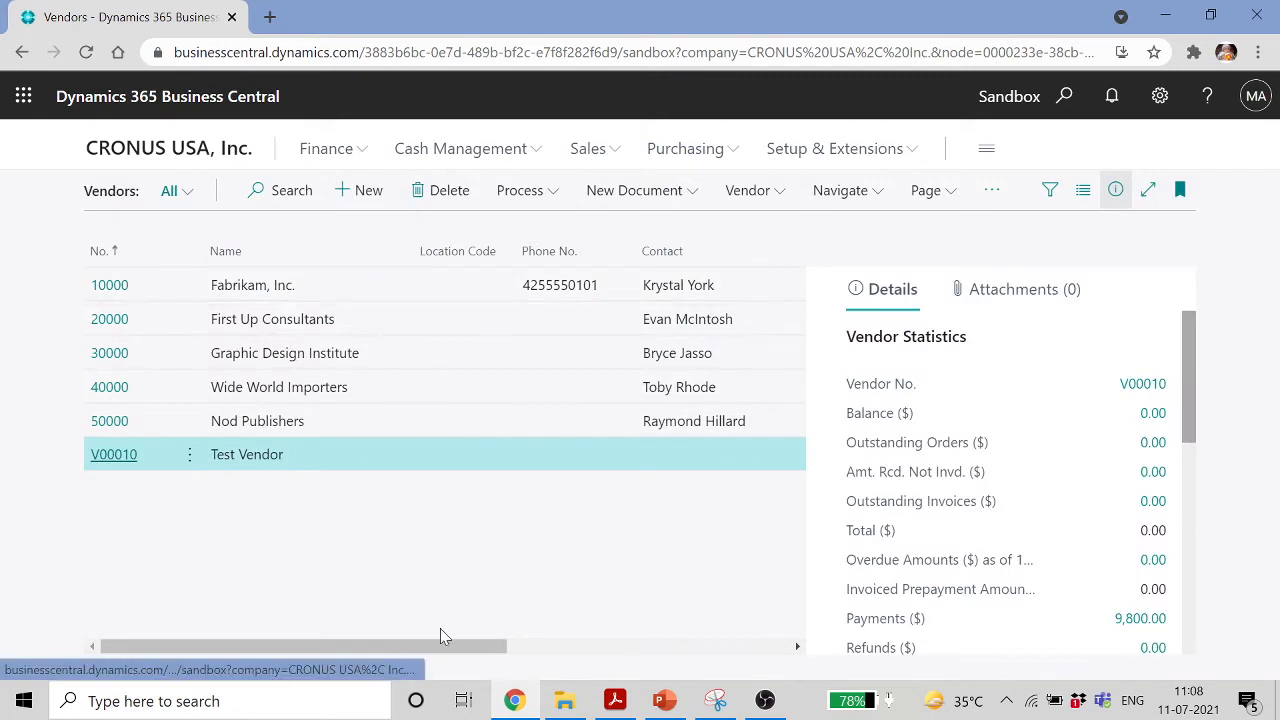
{"action": "left_click_drag", "start_coordinate": [469, 646], "coordinate": [752, 675]}
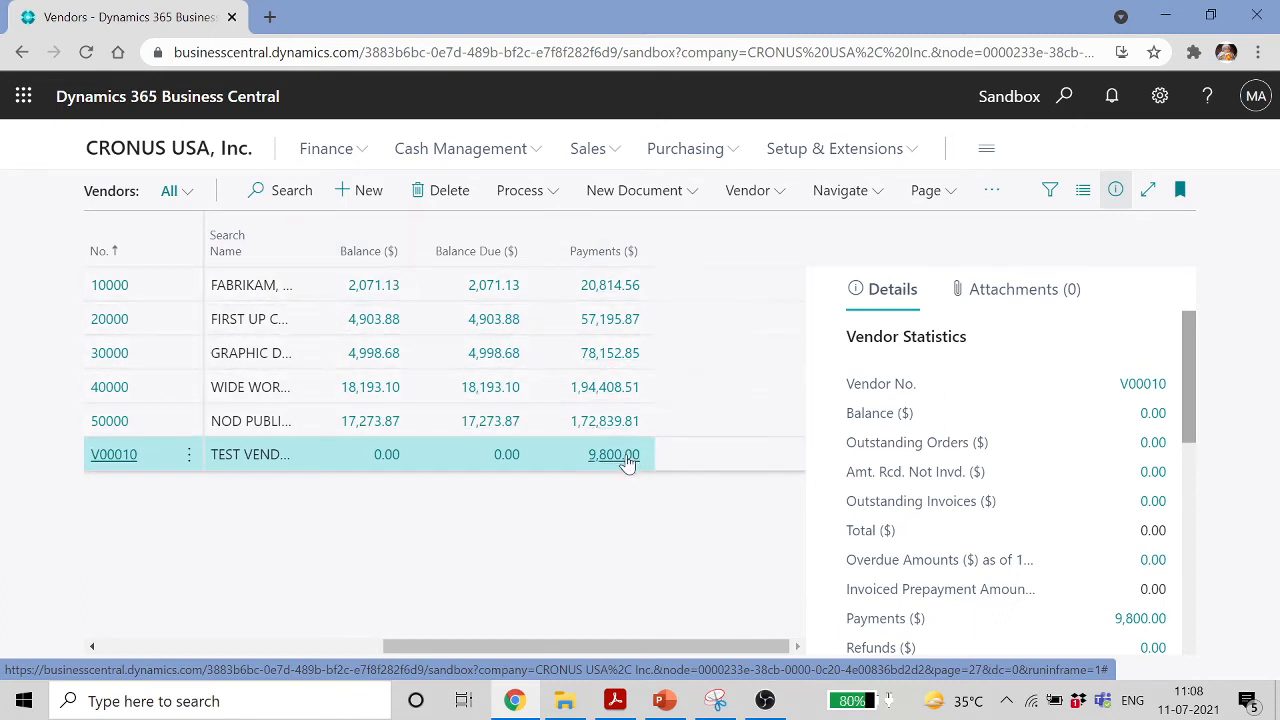
{"action": "left_click", "coordinate": [119, 462]}
{"action": "left_click_drag", "start_coordinate": [777, 323], "coordinate": [777, 572]}
Switch V00010's Payment Method to BANK from the full list, then return to Vendors
{"action": "left_click", "coordinate": [399, 546]}
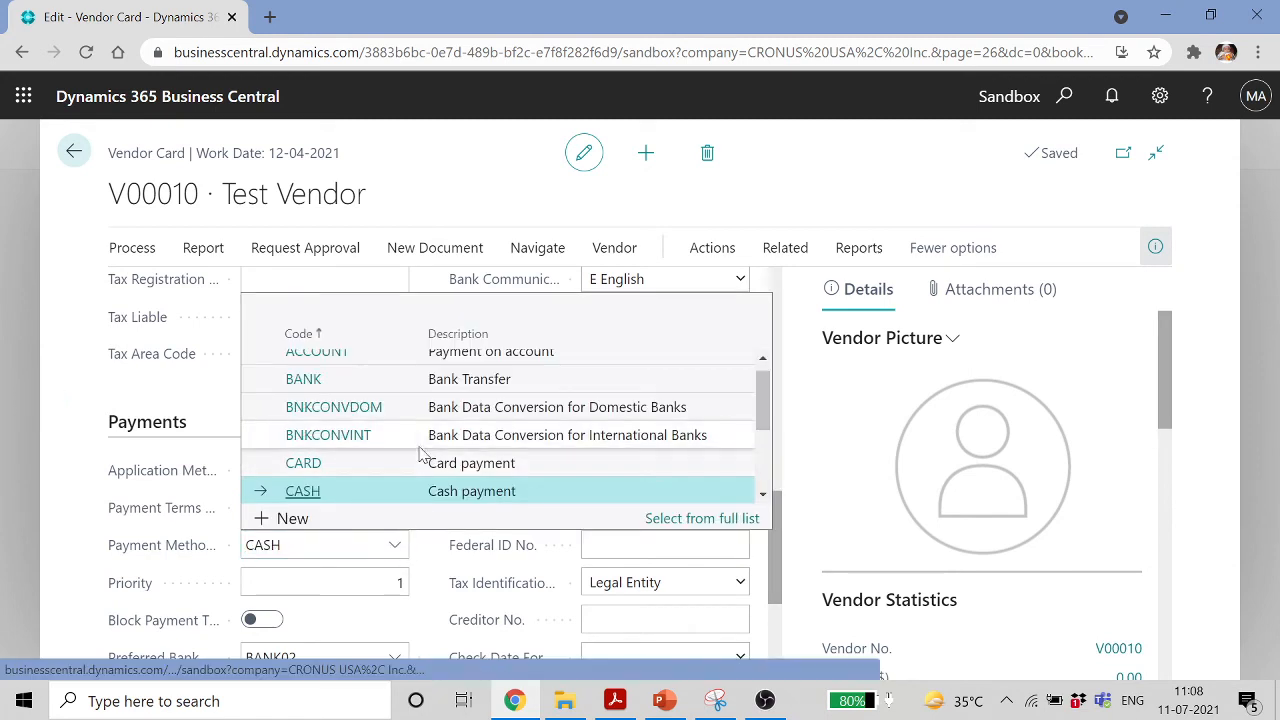
{"action": "scroll", "coordinate": [487, 450], "scroll_direction": "up", "scroll_amount": 1}
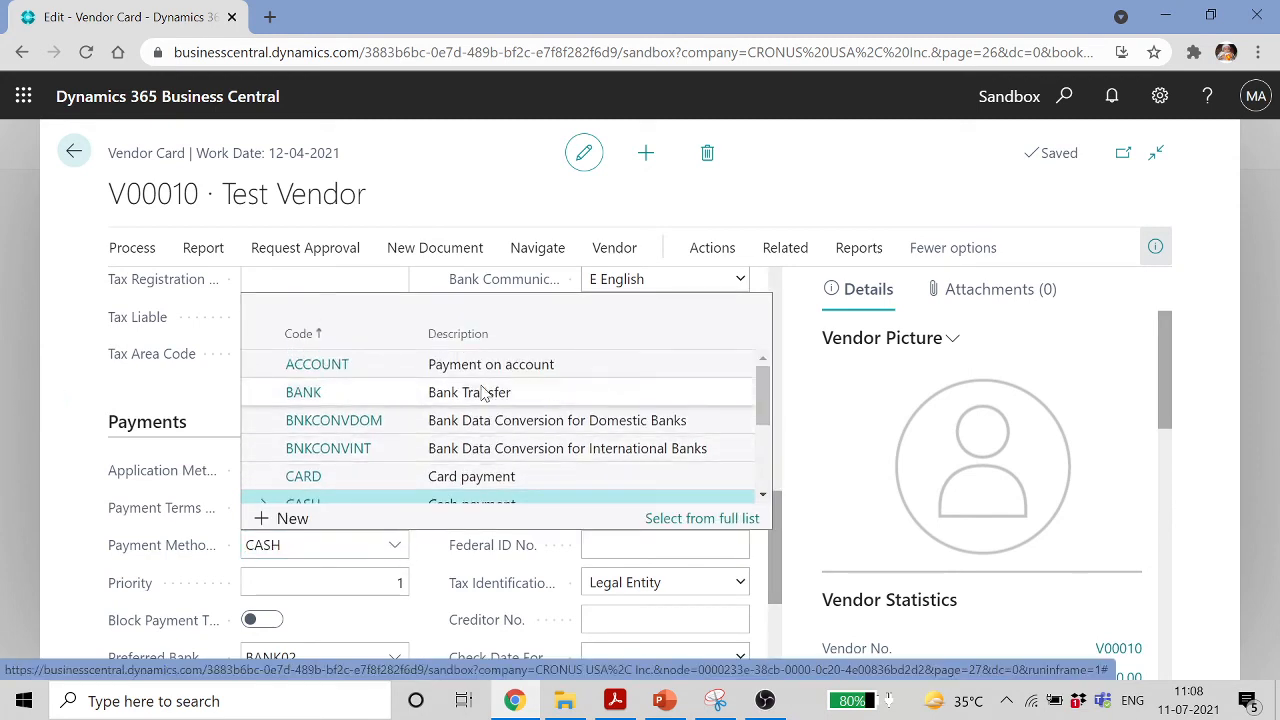
{"action": "left_click", "coordinate": [348, 400]}
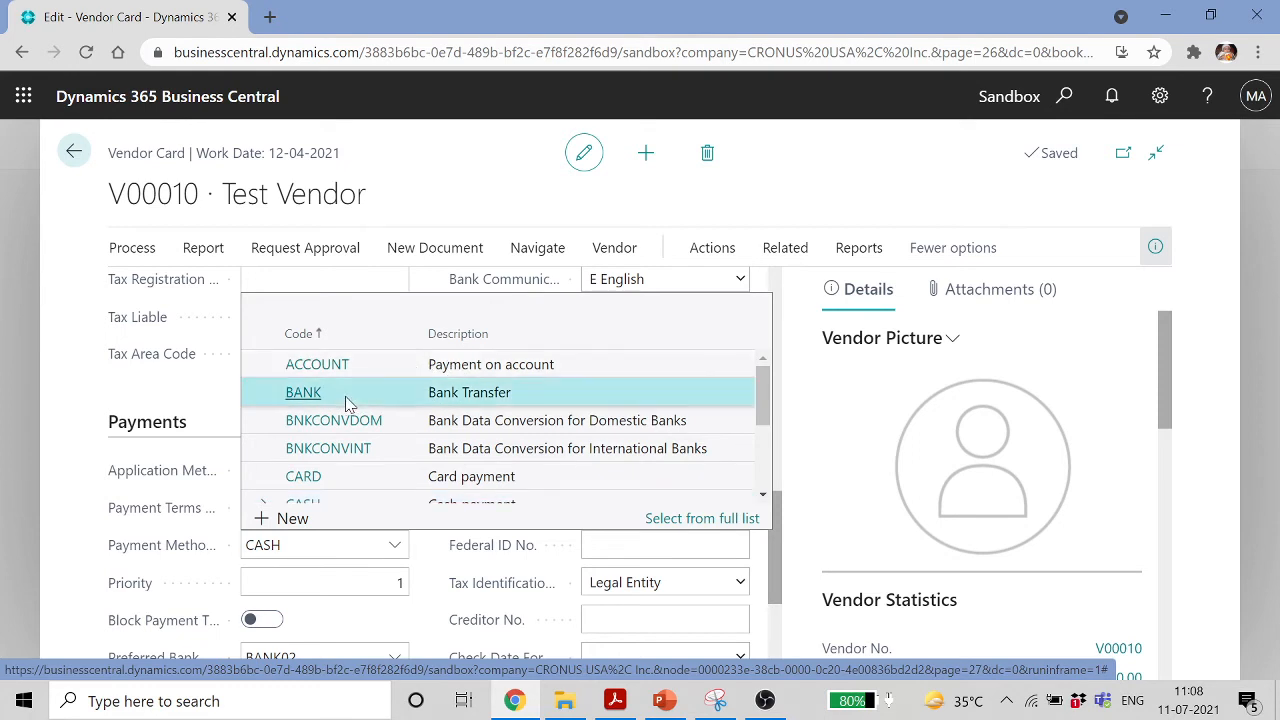
{"action": "left_click", "coordinate": [399, 548]}
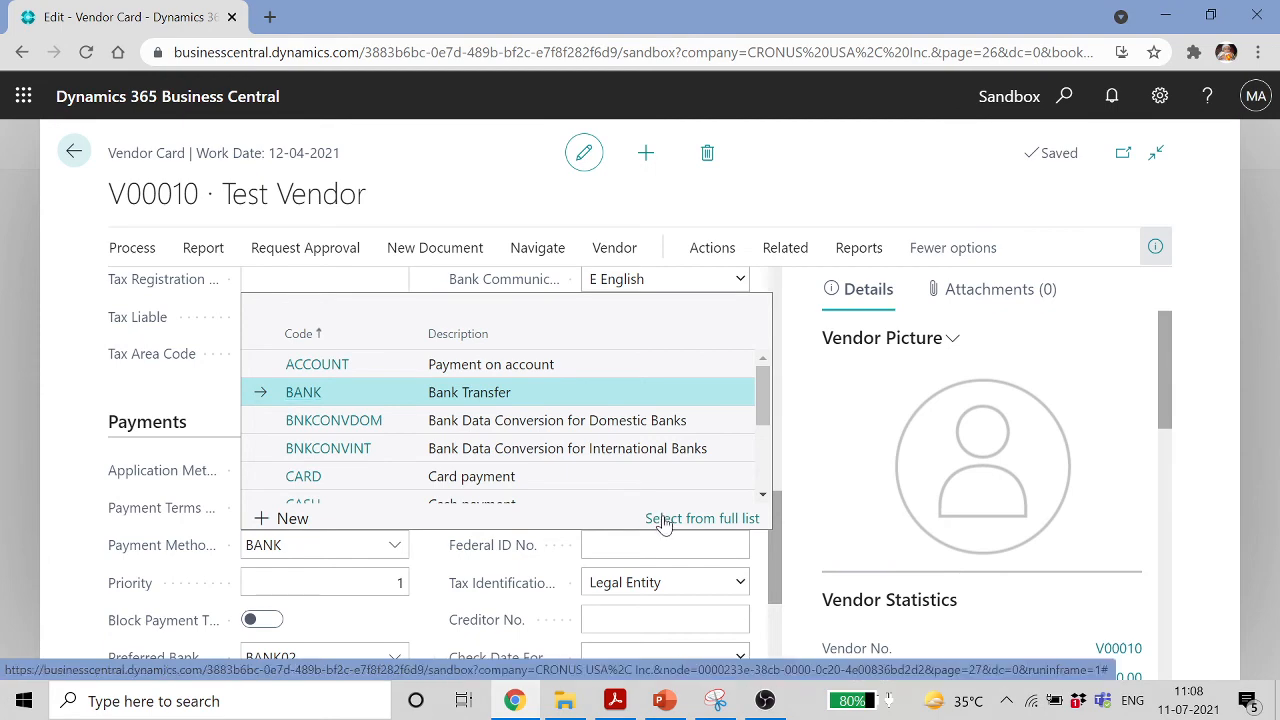
{"action": "left_click", "coordinate": [589, 513]}
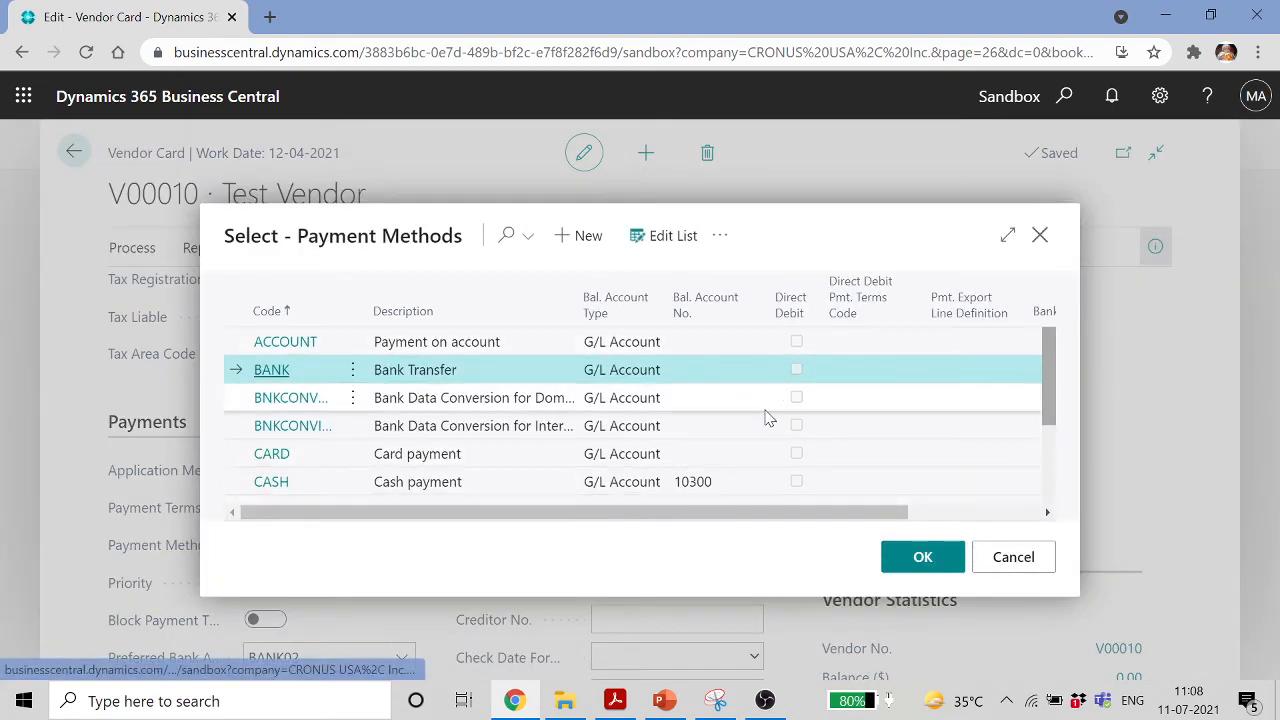
{"action": "left_click", "coordinate": [988, 560]}
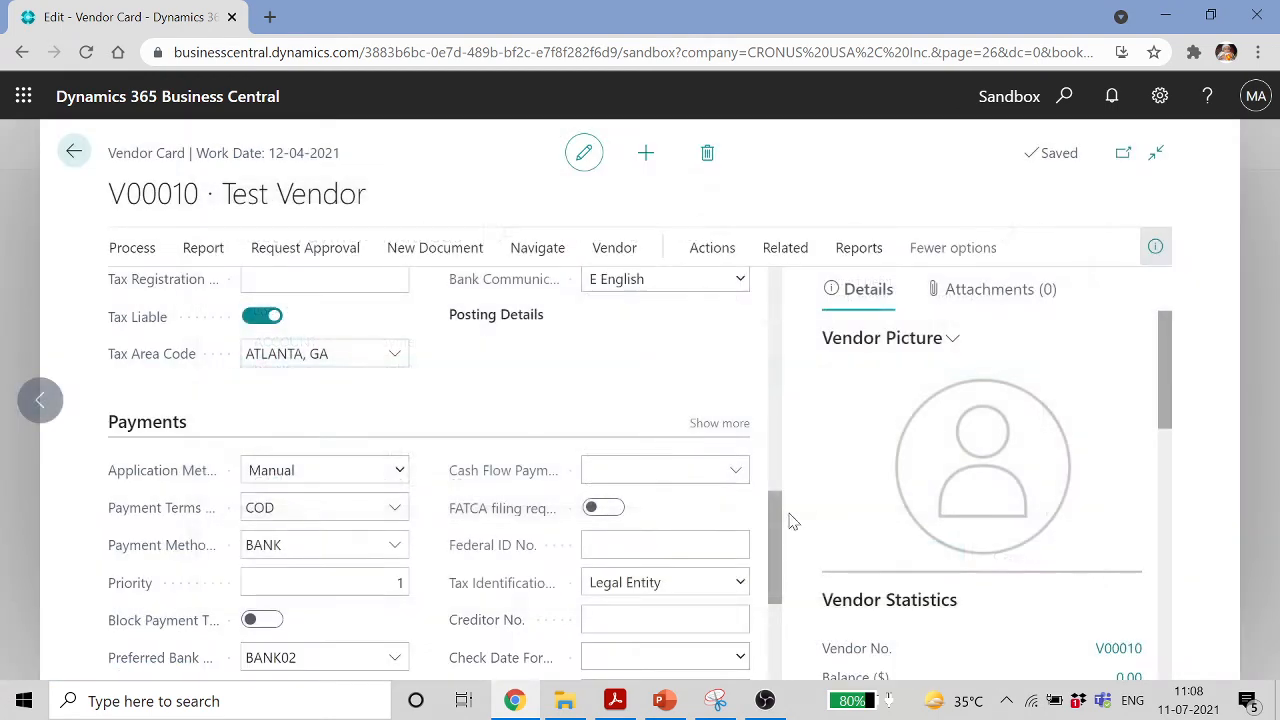
{"action": "key", "text": "Tab"}
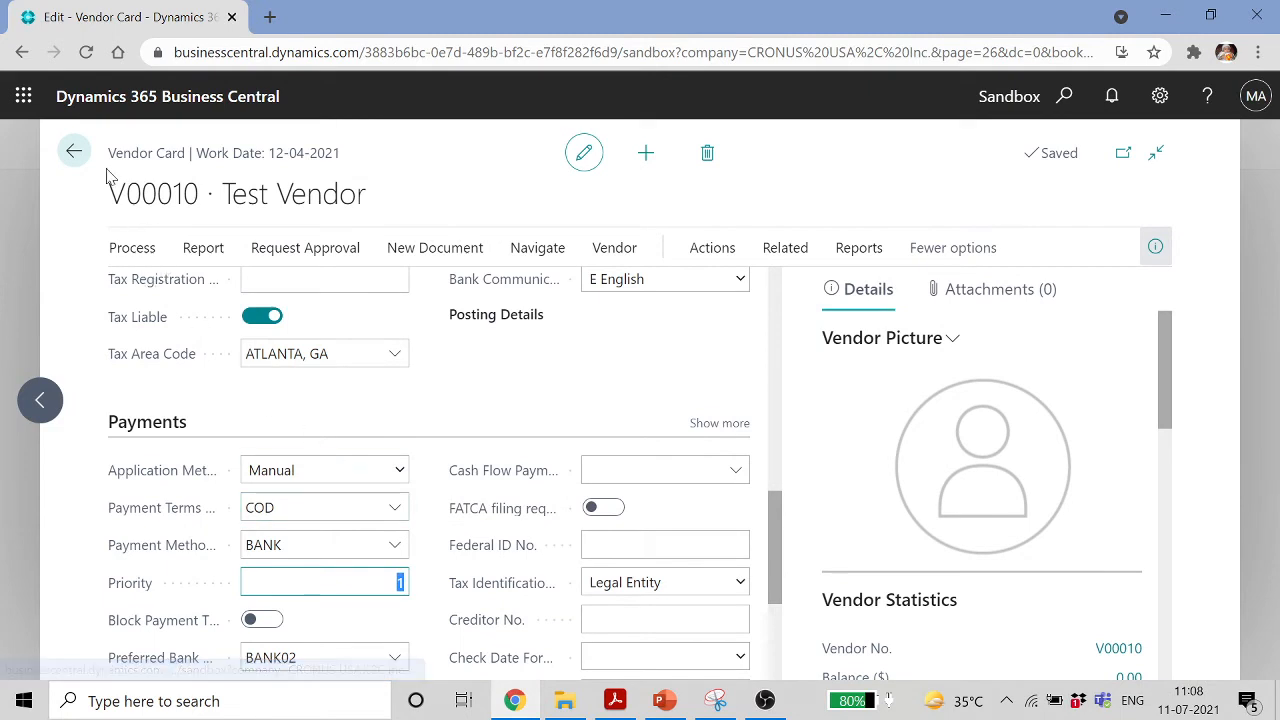
{"action": "left_click", "coordinate": [74, 151]}
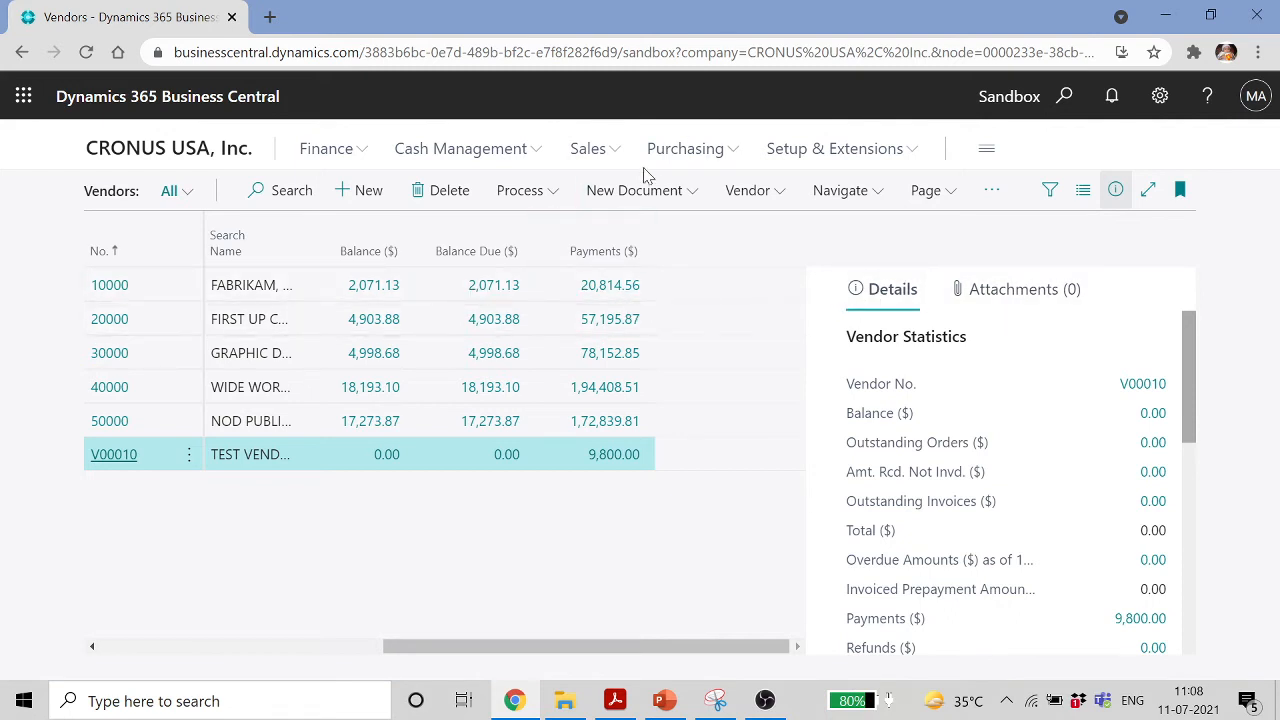
Search 'purchase ord' to reach the Purchase Orders list and start a new order
{"action": "left_click", "coordinate": [1064, 96]}
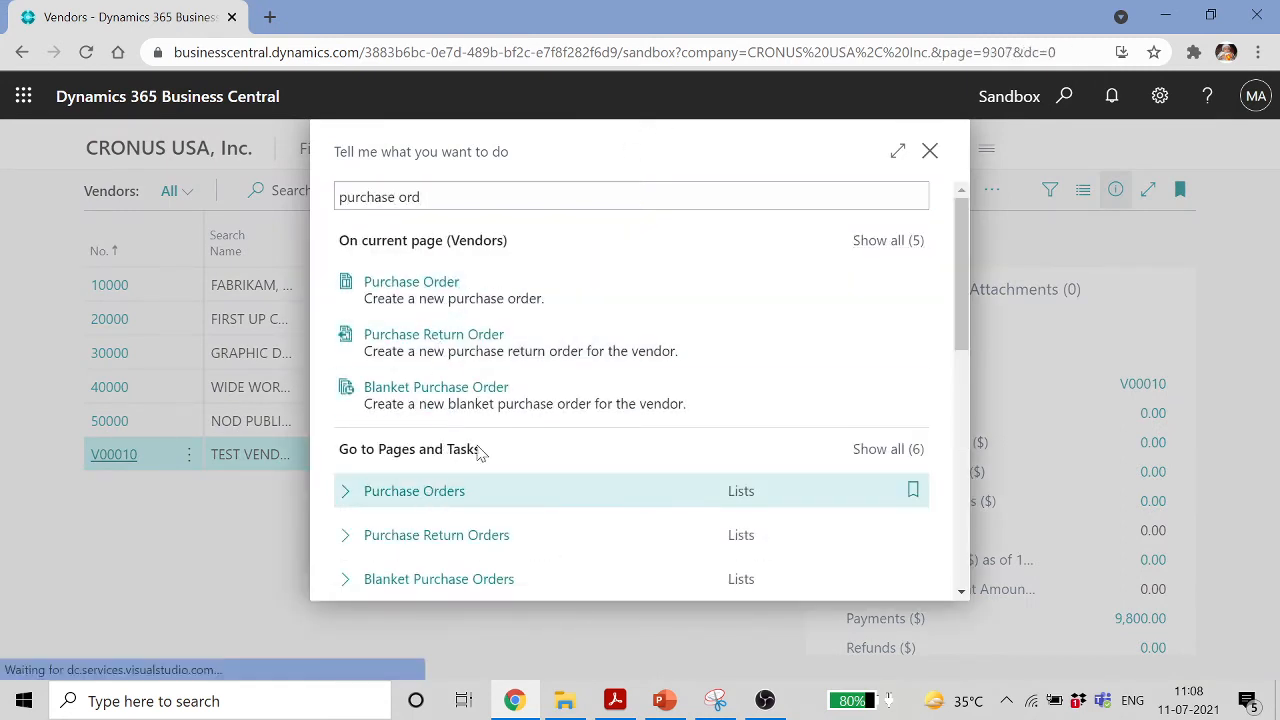
{"action": "key", "text": "Return"}
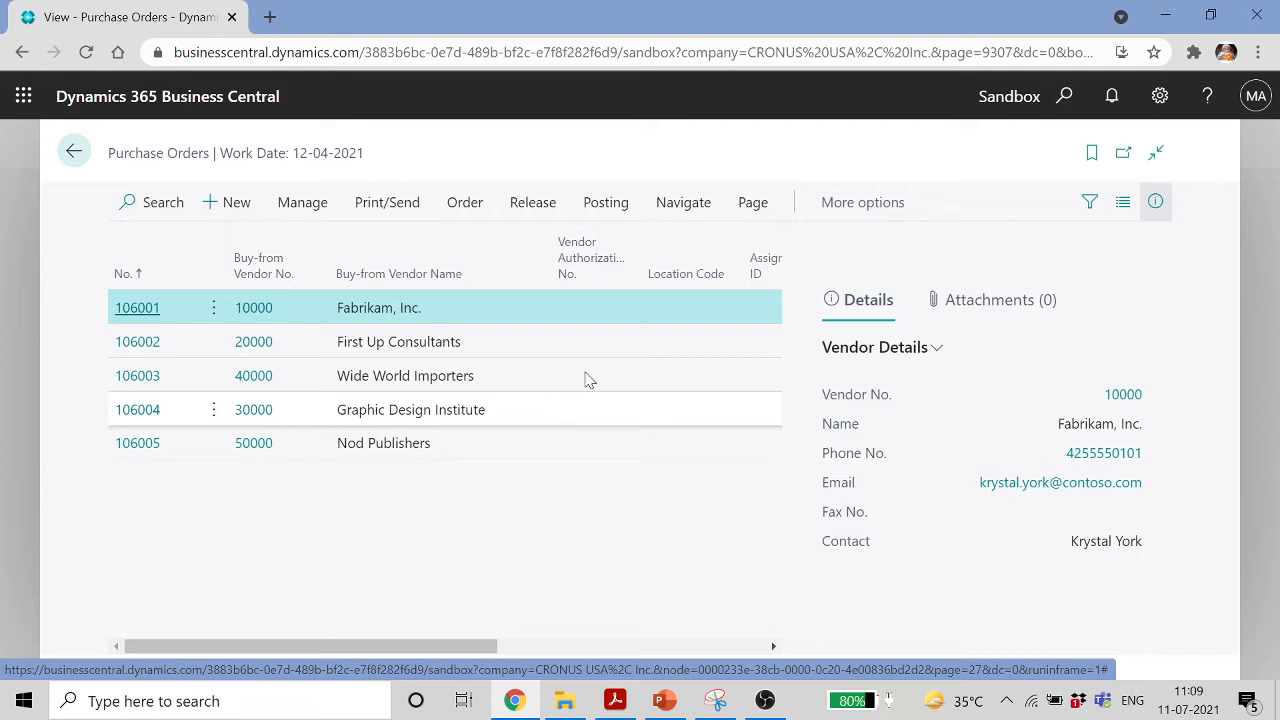
{"action": "left_click", "coordinate": [237, 204]}
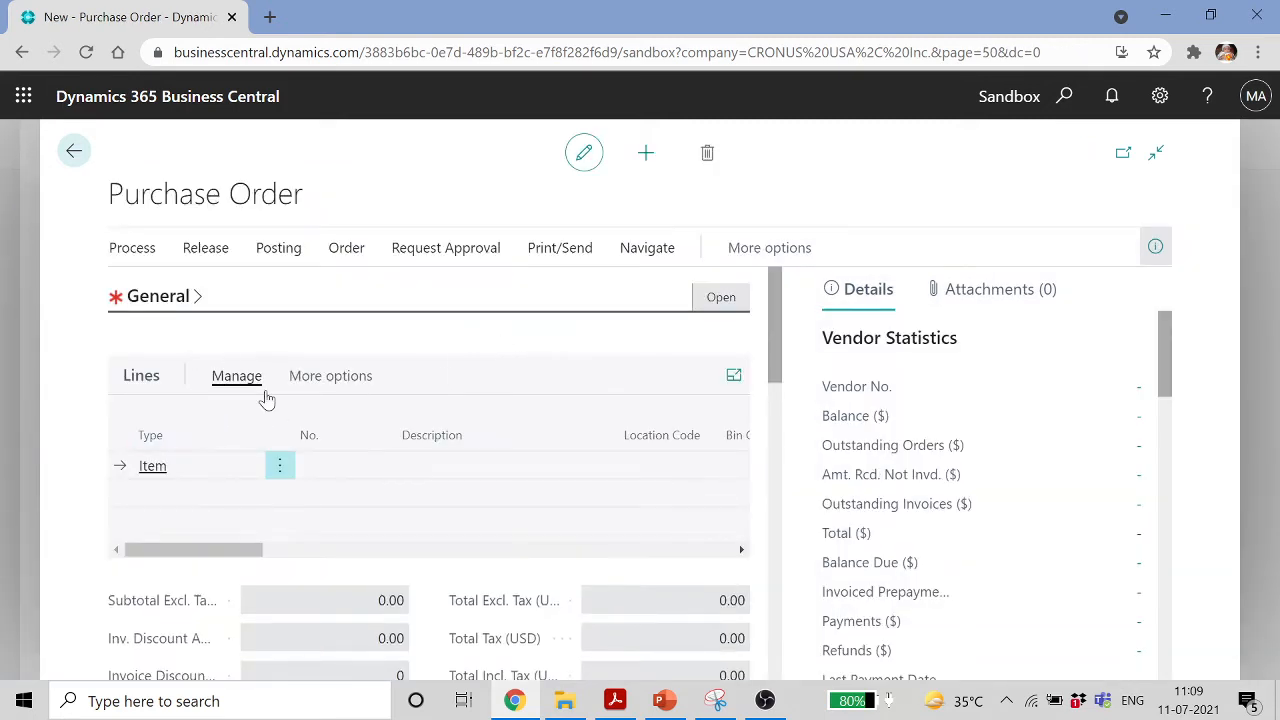
Start a fresh purchase order and choose Test Vendor V00010 as its vendor
{"action": "left_click", "coordinate": [74, 151]}
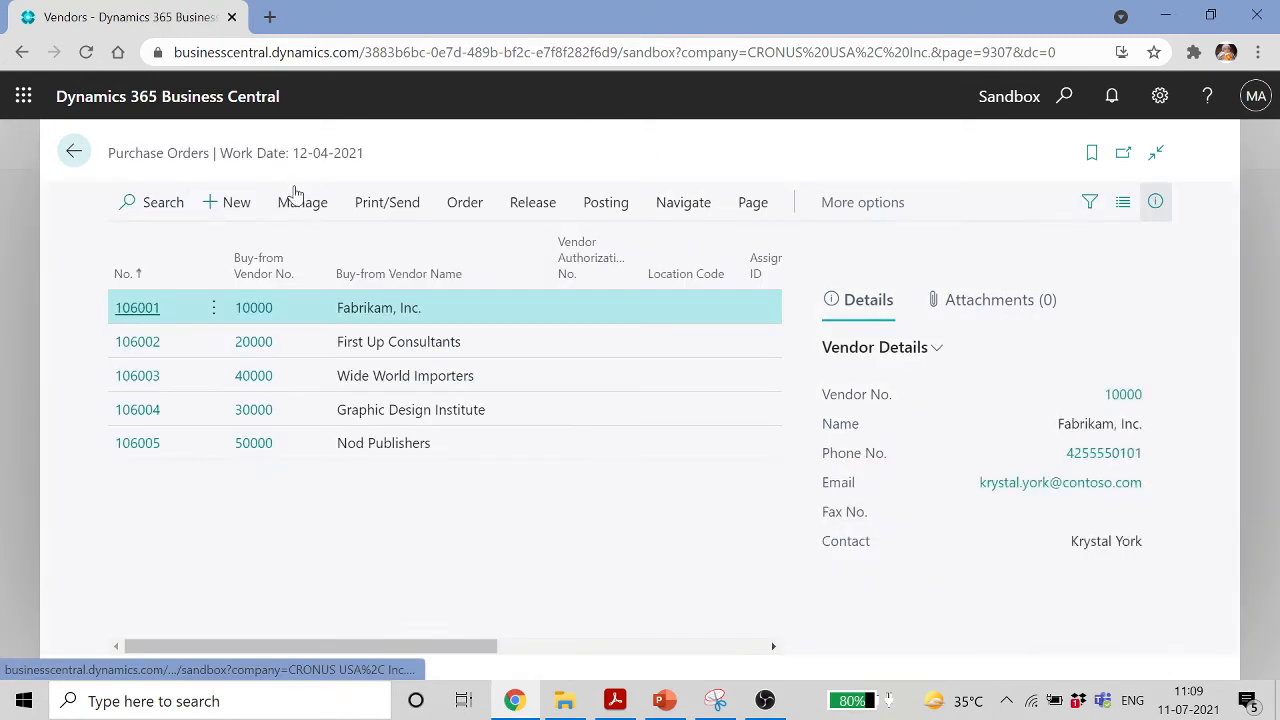
{"action": "left_click", "coordinate": [238, 202]}
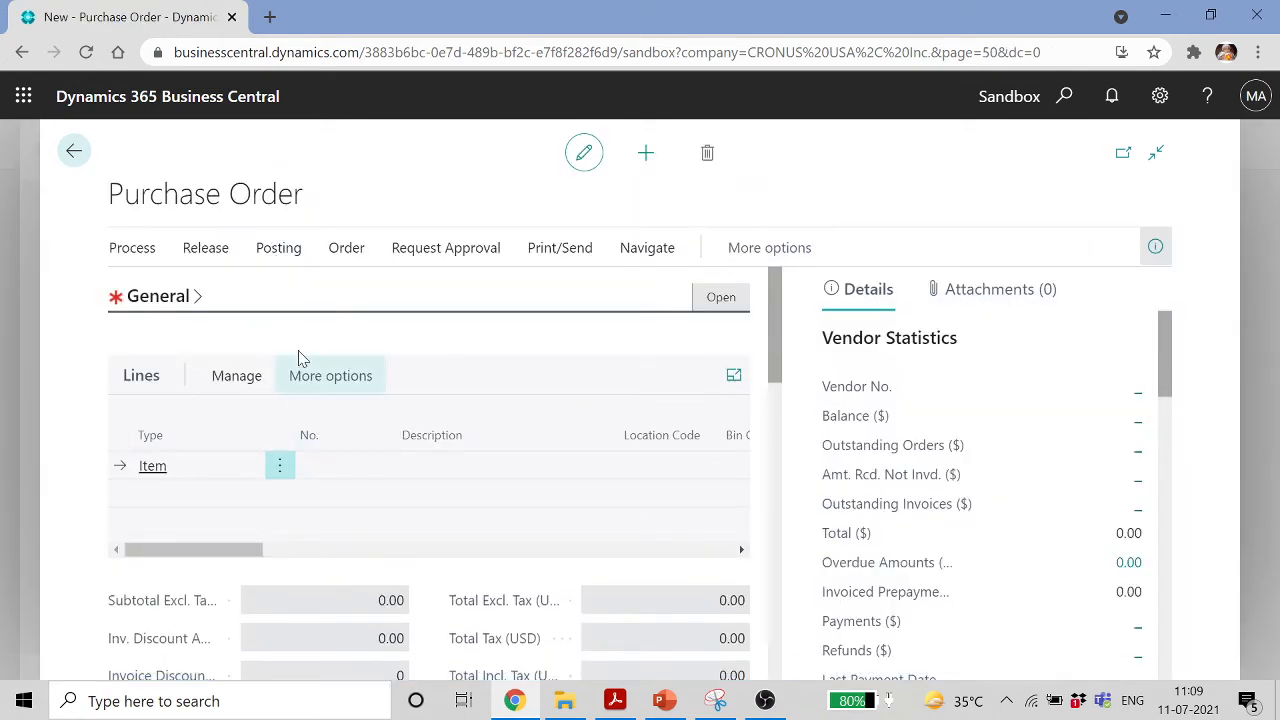
{"action": "left_click", "coordinate": [197, 305]}
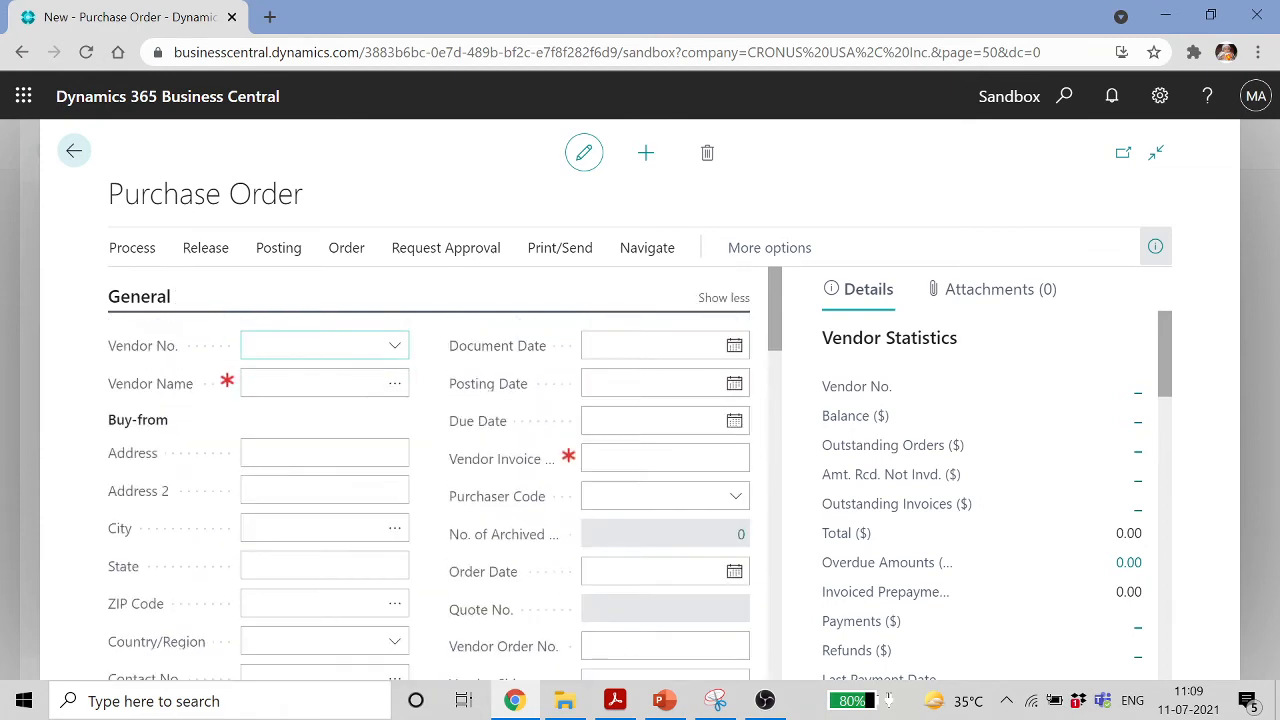
{"action": "left_click", "coordinate": [400, 347]}
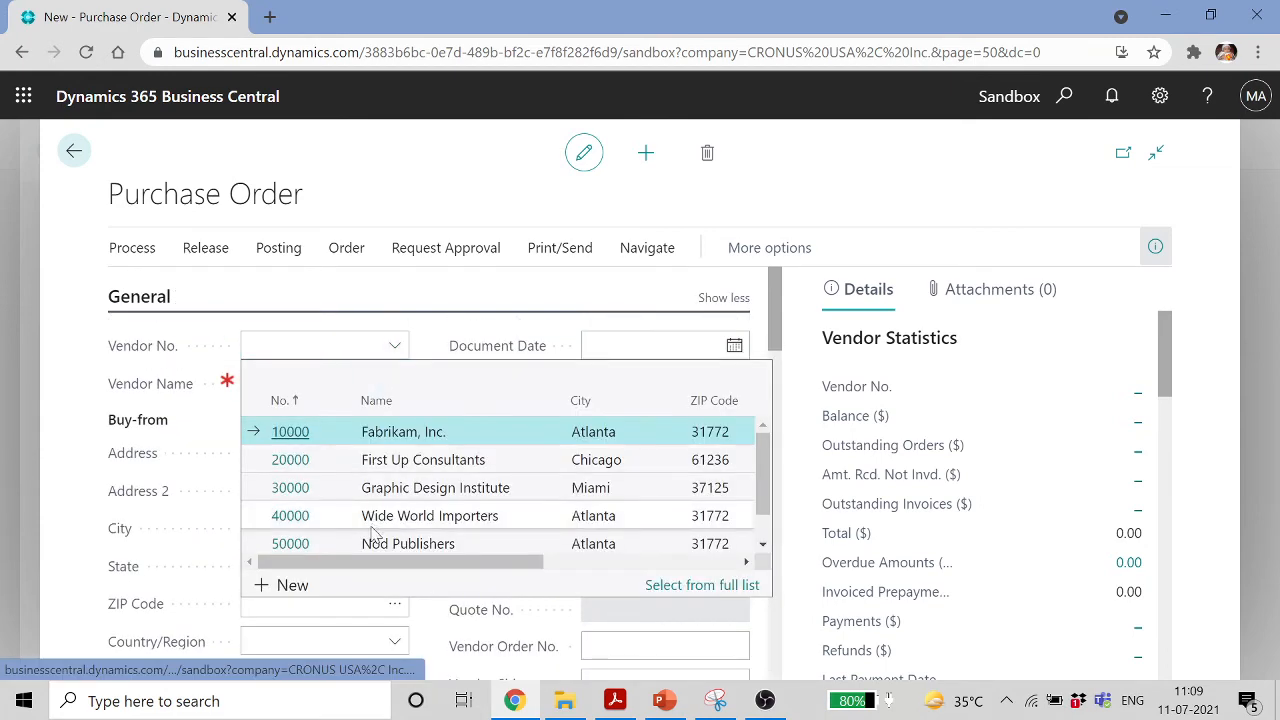
{"action": "scroll", "coordinate": [370, 535], "scroll_direction": "down", "scroll_amount": 1}
{"action": "left_click", "coordinate": [298, 533]}
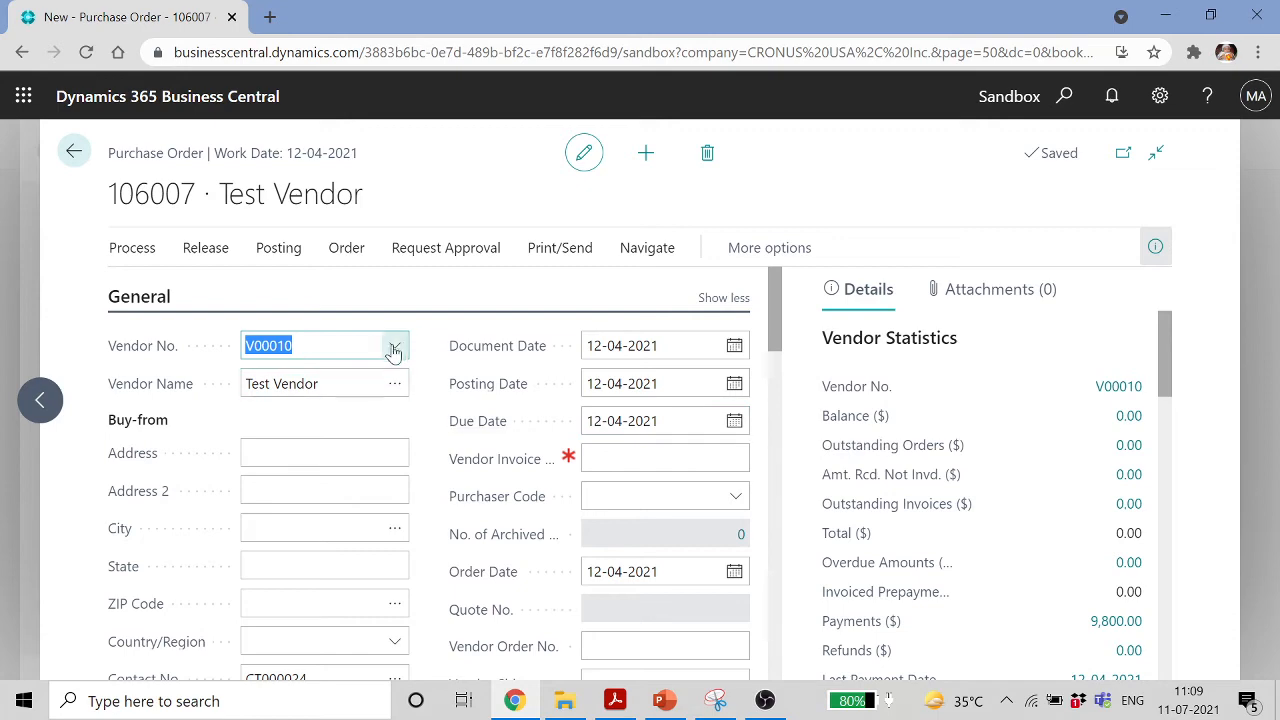
Set the order's payment terms to 1M(8D), leaving the department code empty
{"action": "scroll", "coordinate": [405, 373], "scroll_direction": "down", "scroll_amount": 5}
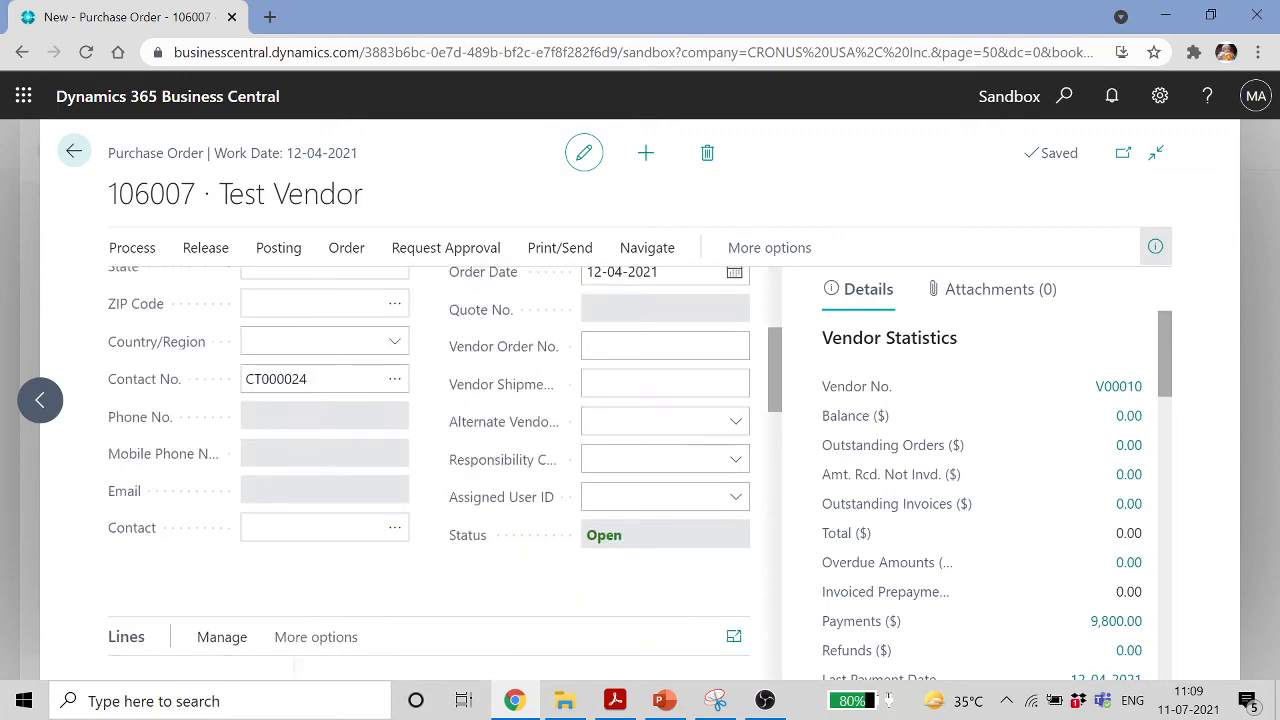
{"action": "scroll", "coordinate": [405, 373], "scroll_direction": "down", "scroll_amount": 5}
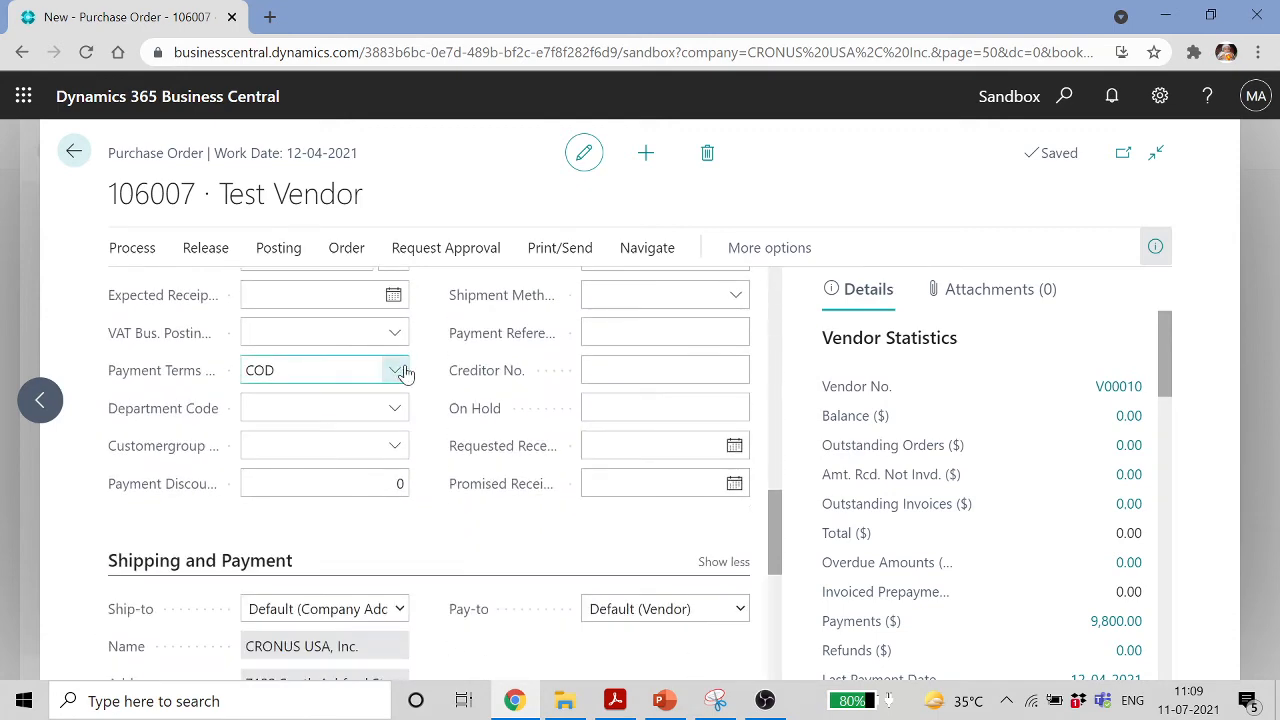
{"action": "left_click", "coordinate": [399, 373]}
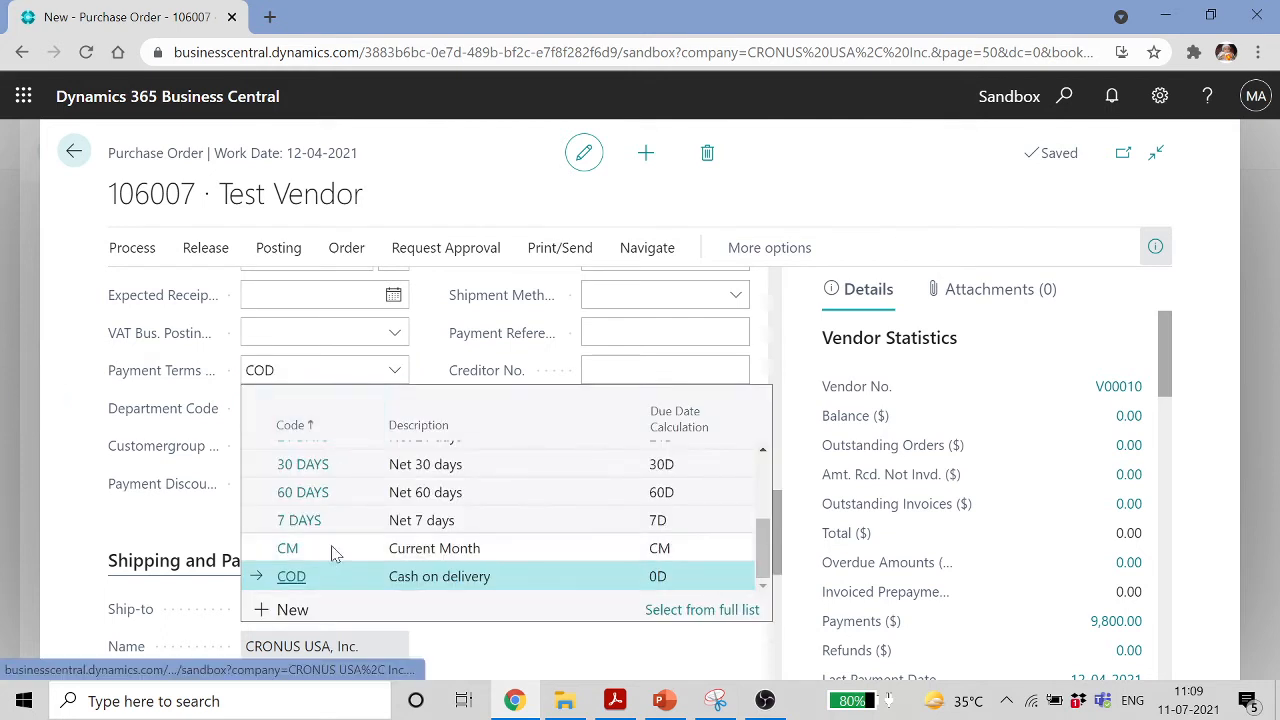
{"action": "scroll", "coordinate": [342, 530], "scroll_direction": "up", "scroll_amount": 3}
{"action": "left_click", "coordinate": [318, 542]}
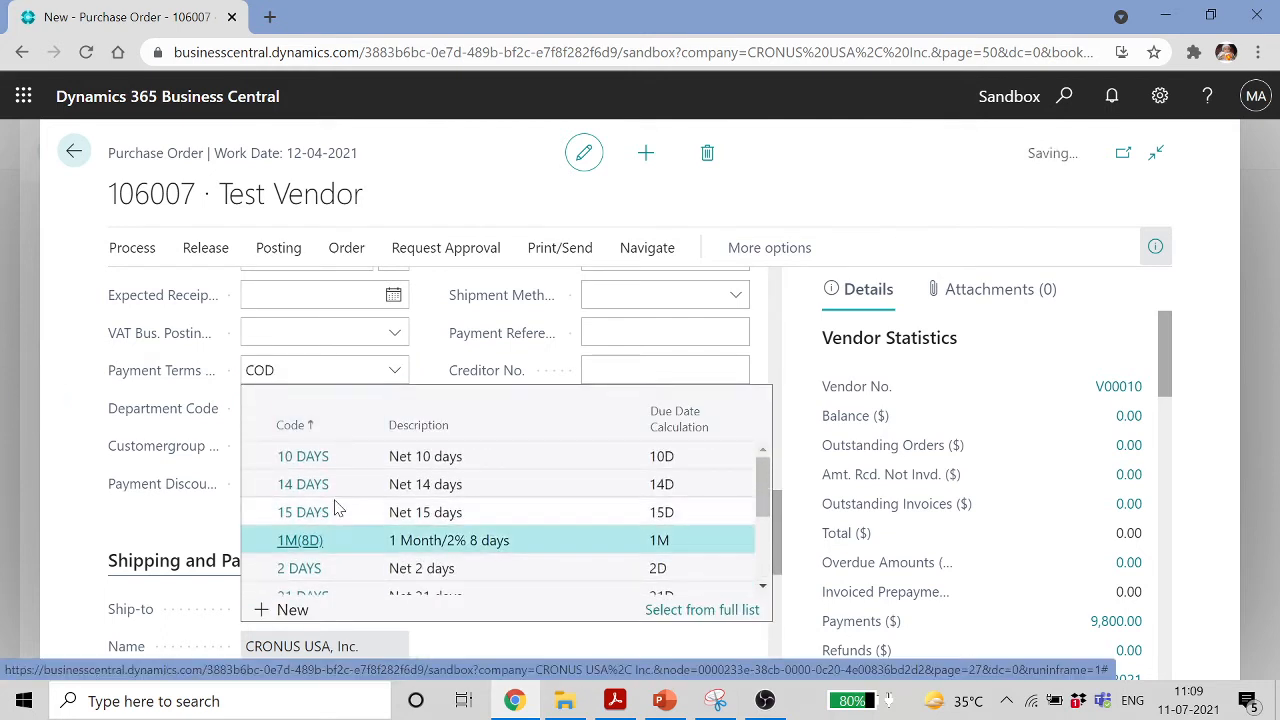
{"action": "left_click", "coordinate": [395, 409]}
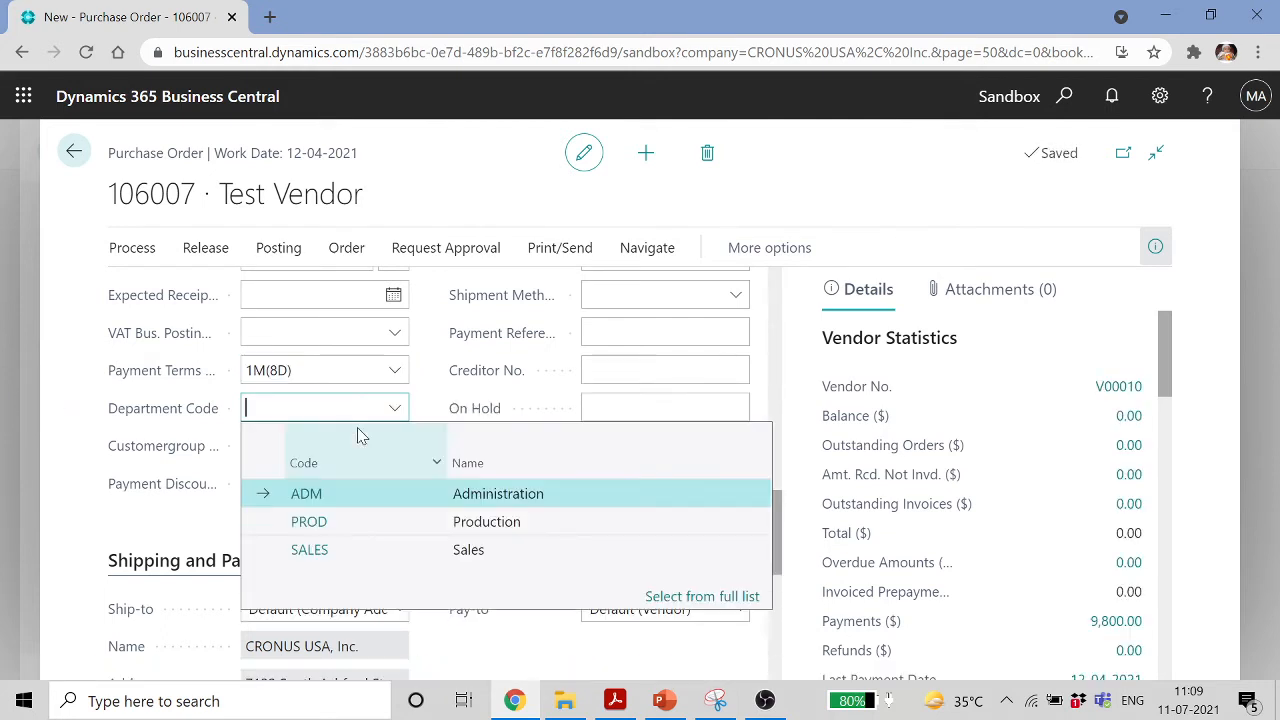
{"action": "left_click", "coordinate": [760, 342]}
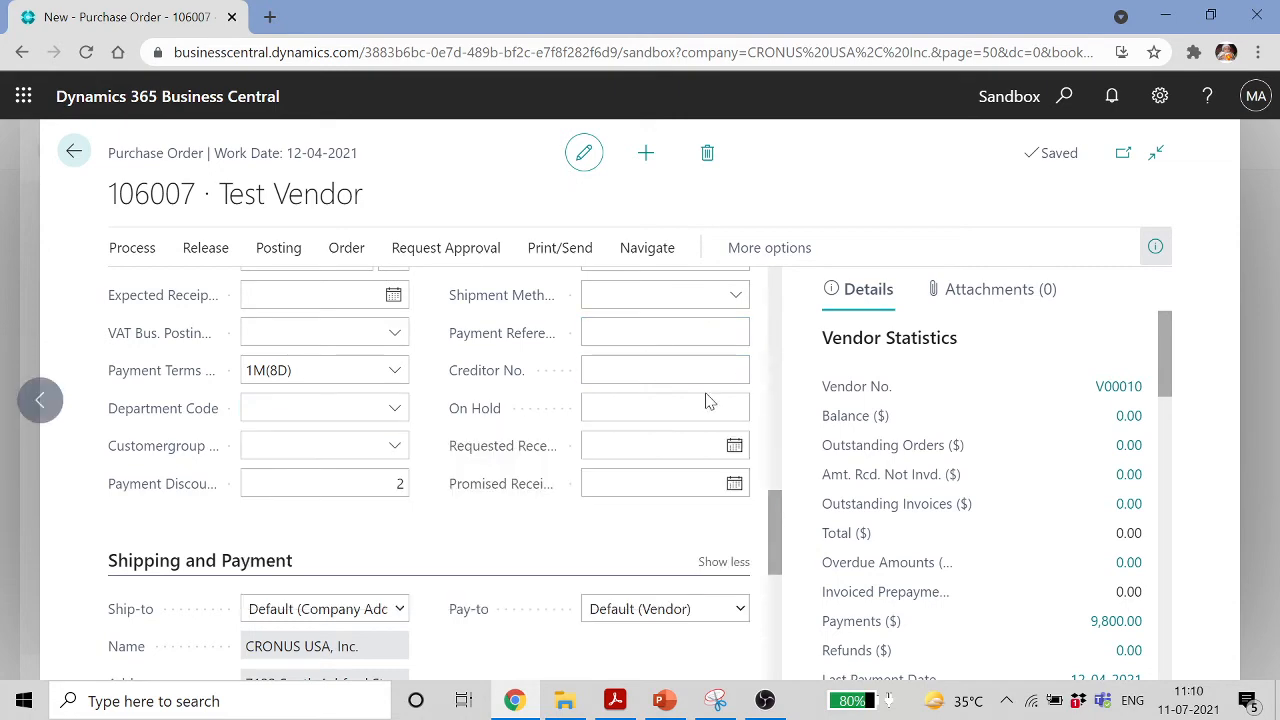
{"action": "scroll", "coordinate": [504, 385], "scroll_direction": "up", "scroll_amount": 4}
{"action": "scroll", "coordinate": [504, 388], "scroll_direction": "up", "scroll_amount": 6}
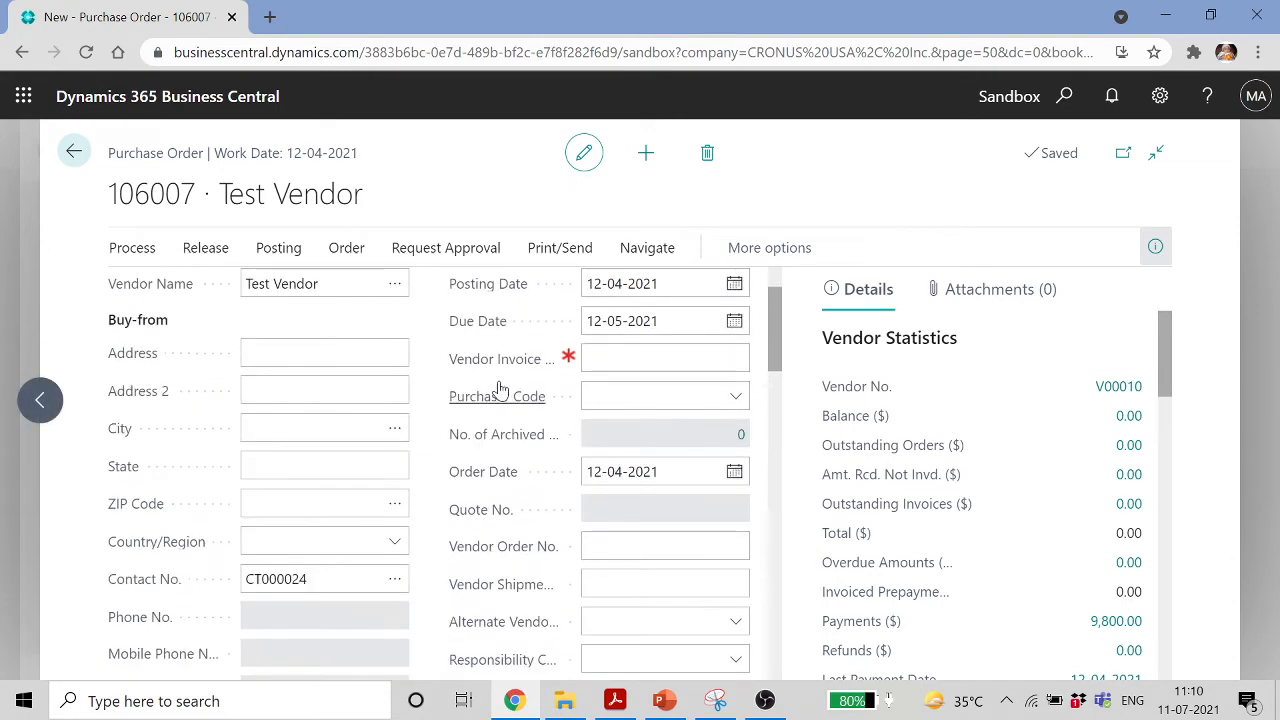
Enter vendor invoice number 123ABC on purchase order 106007
{"action": "left_click", "coordinate": [658, 350]}
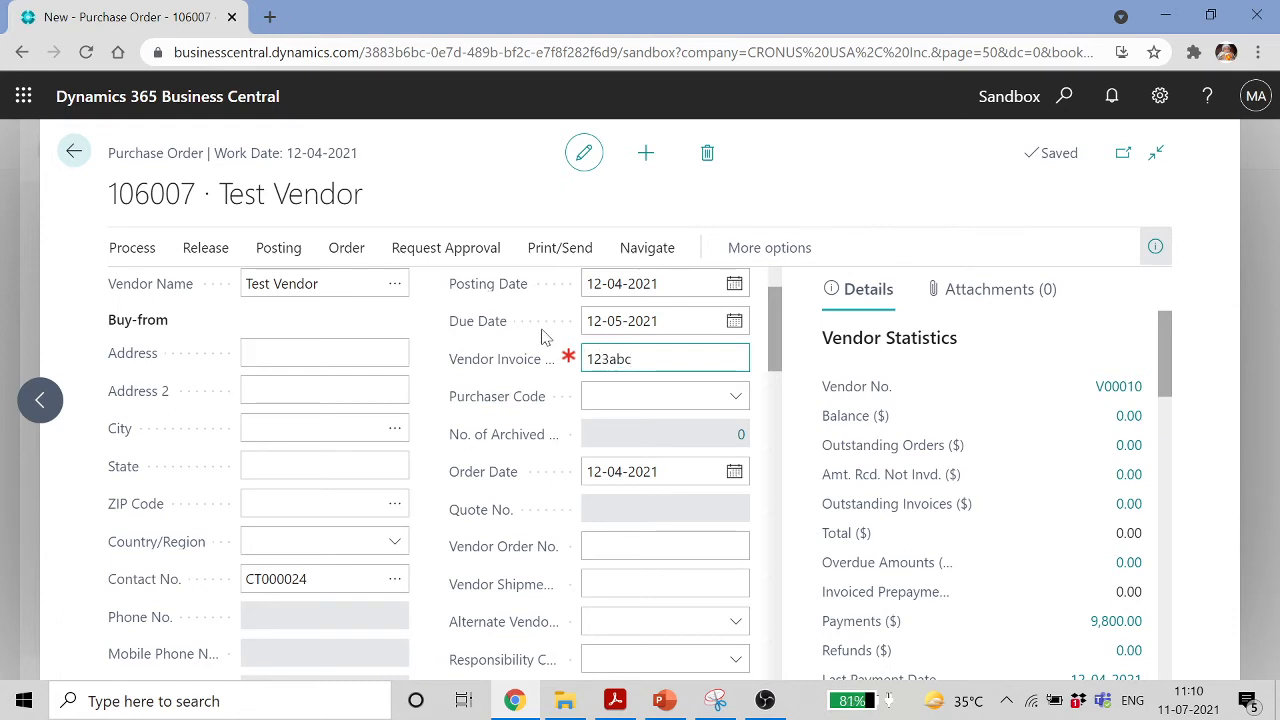
{"action": "left_click", "coordinate": [340, 353]}
{"action": "scroll", "coordinate": [646, 466], "scroll_direction": "down", "scroll_amount": 3}
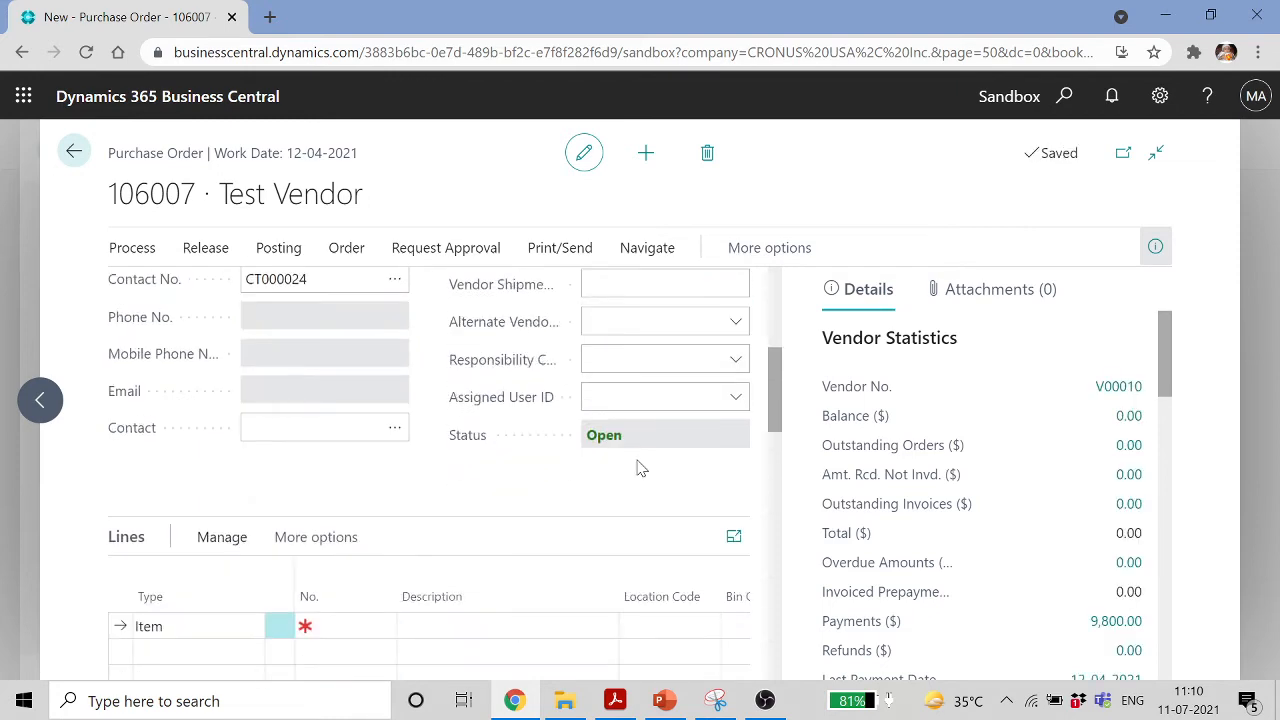
{"action": "left_click", "coordinate": [372, 622]}
Add a line for 10 PCS of item 1896-S ATHENS Desk at 1,000.00 each
{"action": "left_click", "coordinate": [381, 625]}
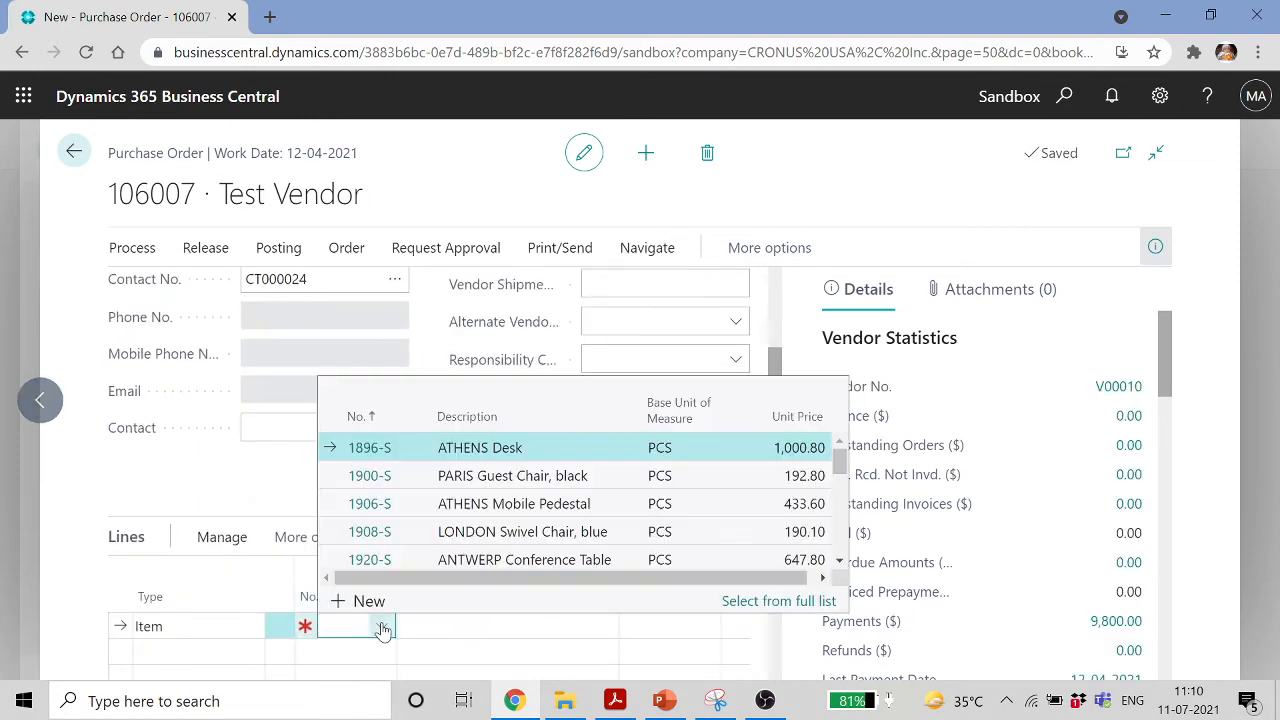
{"action": "key", "text": "Return"}
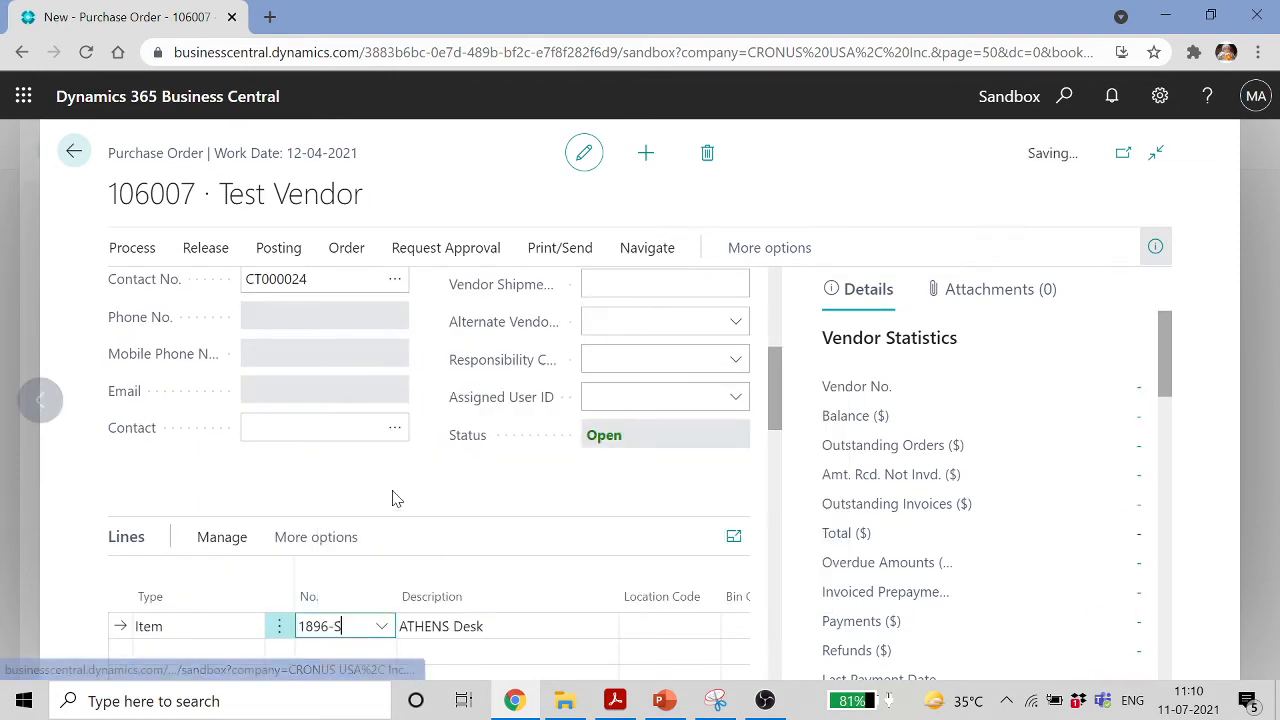
{"action": "key", "text": "Tab"}
{"action": "key", "text": "Tab"}
{"action": "key", "text": "Tab"}
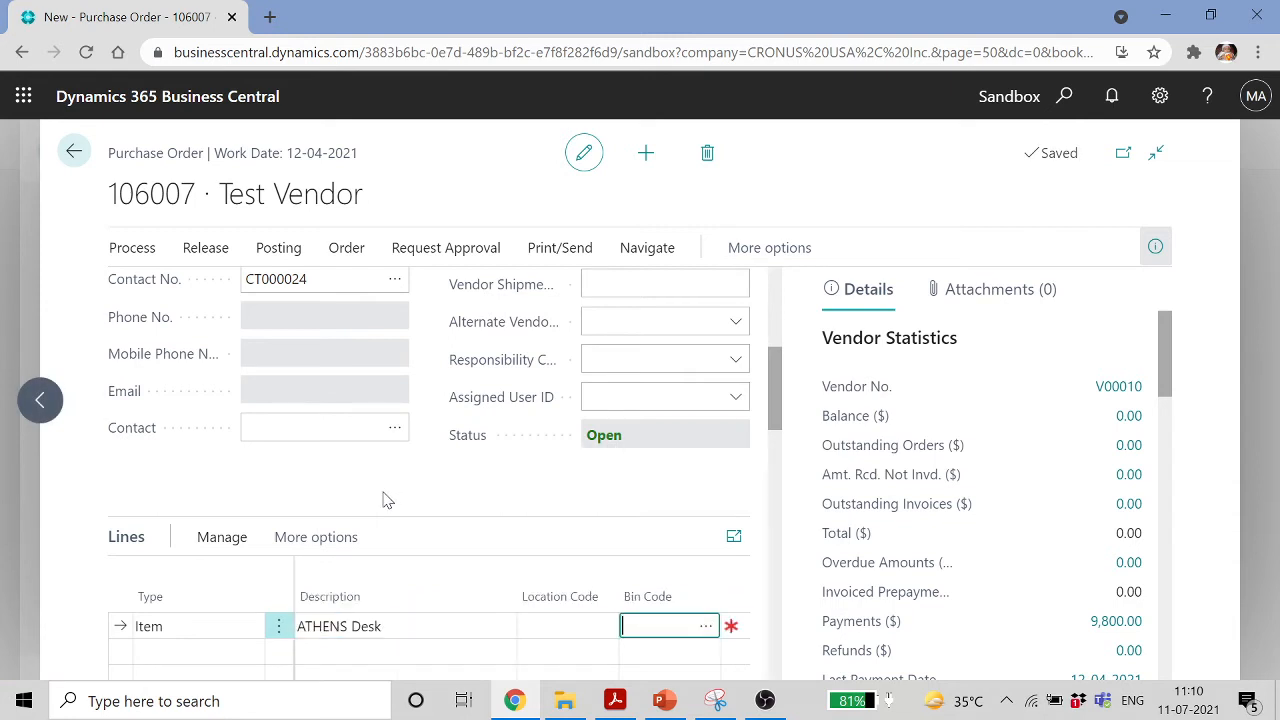
{"action": "key", "text": "Tab"}
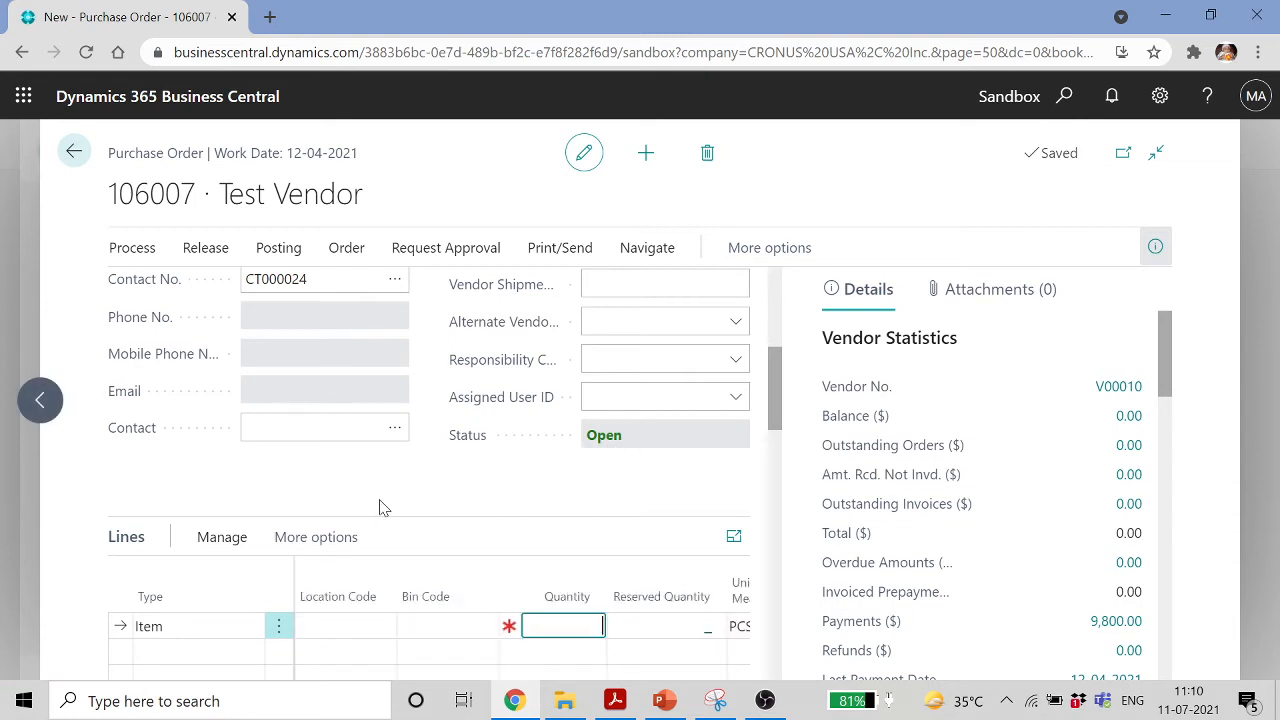
{"action": "key", "text": "Tab"}
{"action": "key", "text": "Tab"}
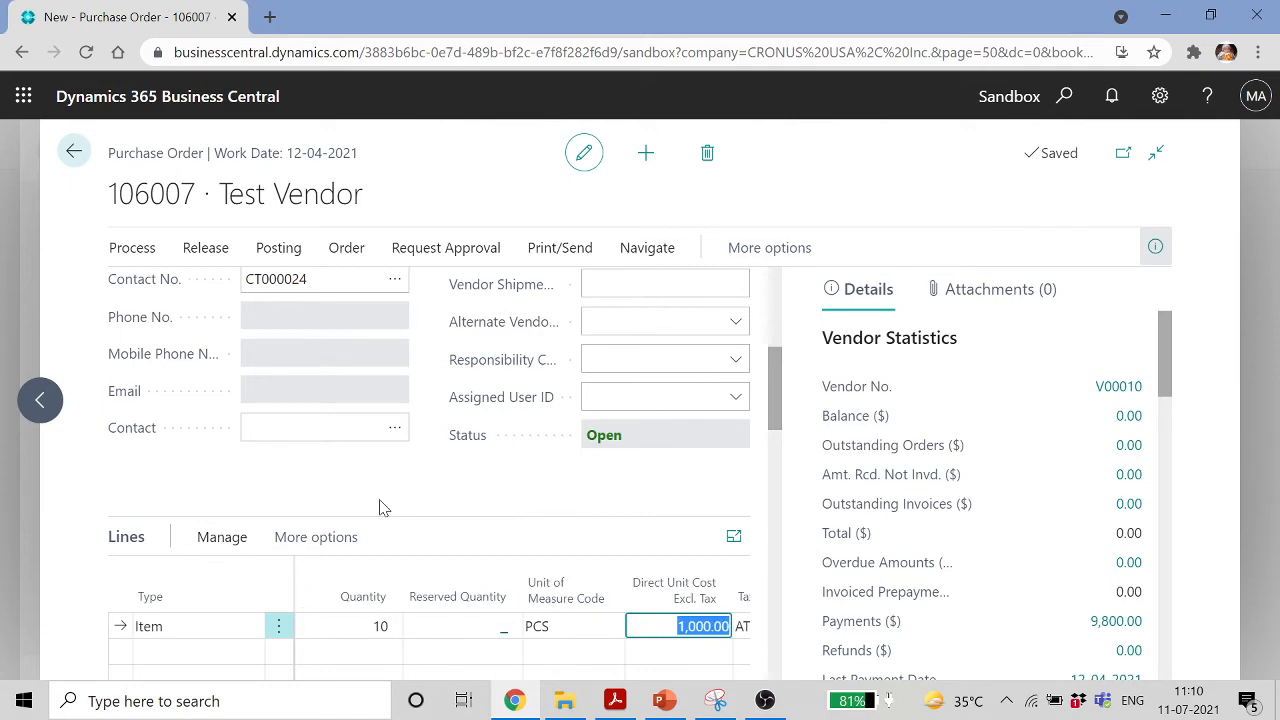
{"action": "key", "text": "Tab"}
{"action": "key", "text": "Tab"}
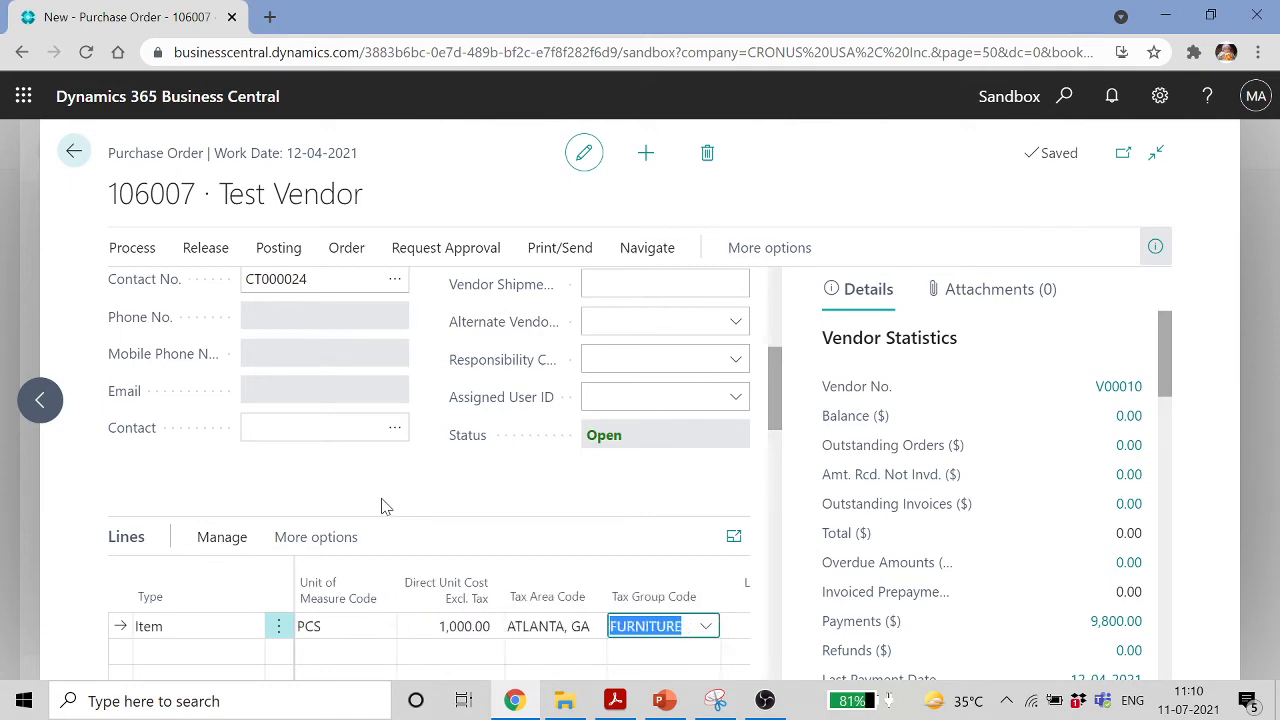
Review the order's prepayment section and its 12-05-2021 due date
{"action": "left_click_drag", "start_coordinate": [773, 398], "coordinate": [778, 665]}
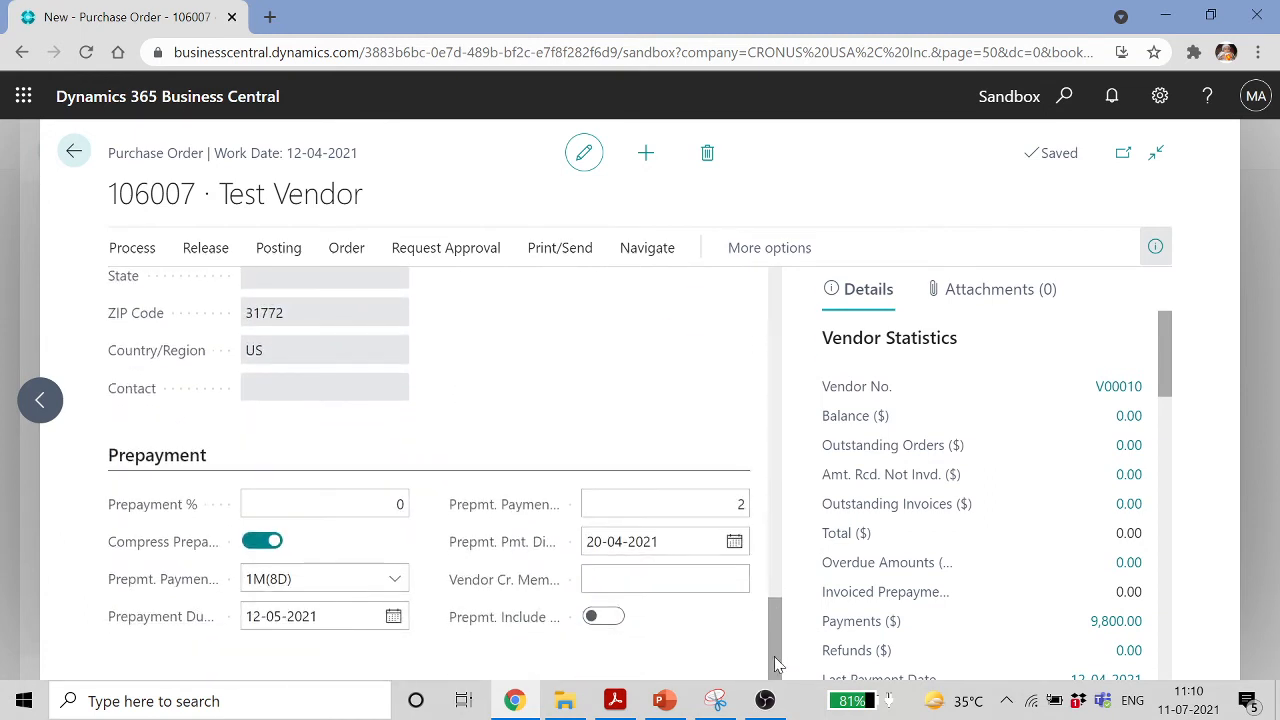
{"action": "left_click", "coordinate": [650, 541]}
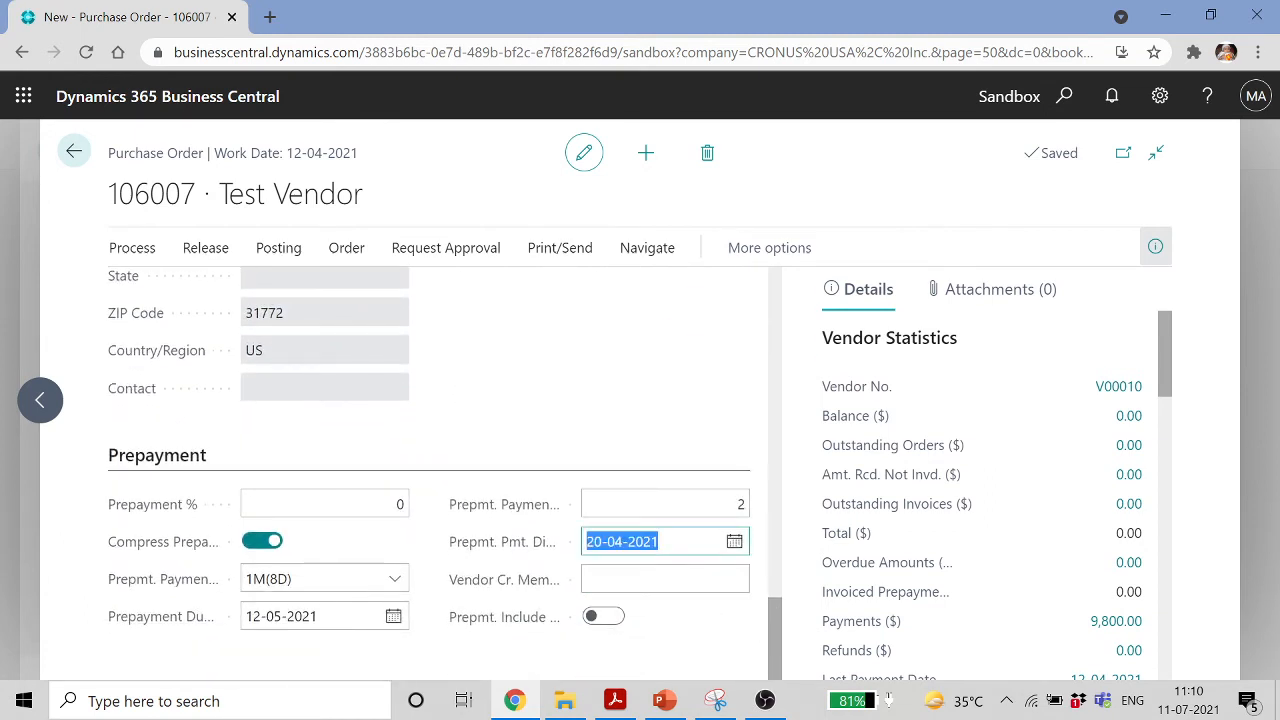
{"action": "left_click", "coordinate": [659, 541]}
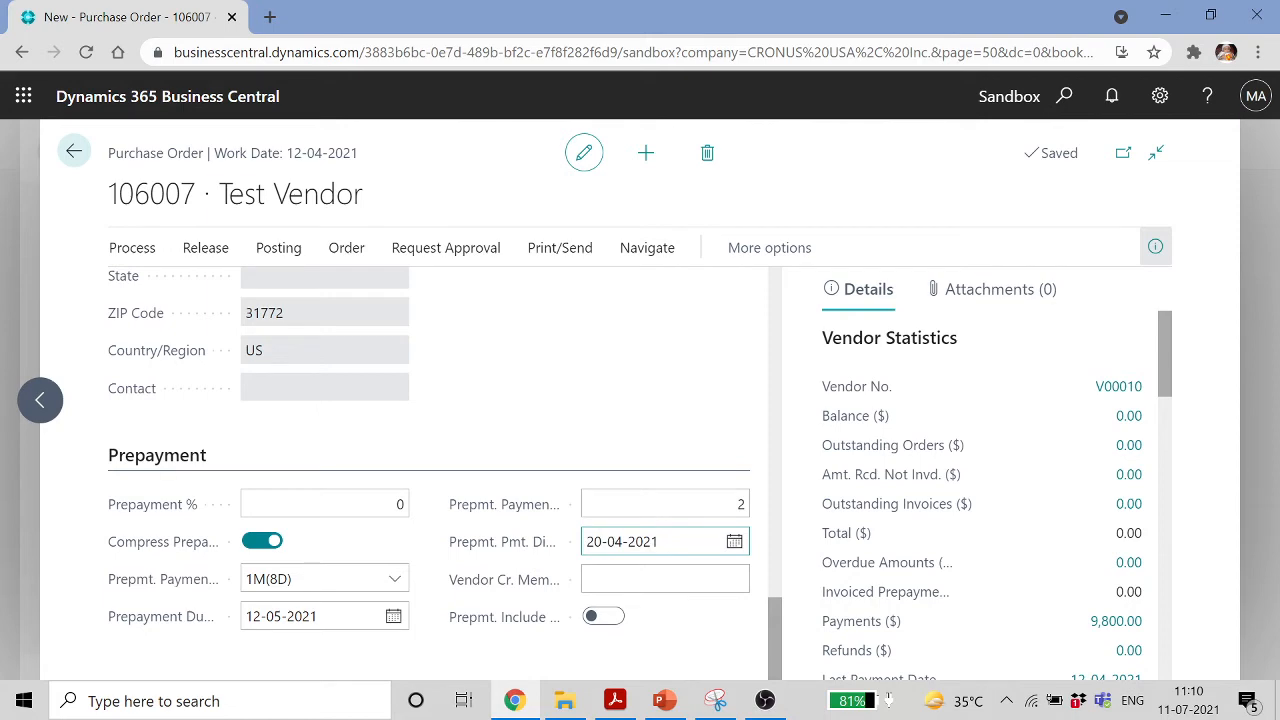
{"action": "scroll", "coordinate": [394, 465], "scroll_direction": "up", "scroll_amount": 10}
{"action": "scroll", "coordinate": [394, 465], "scroll_direction": "up", "scroll_amount": 8}
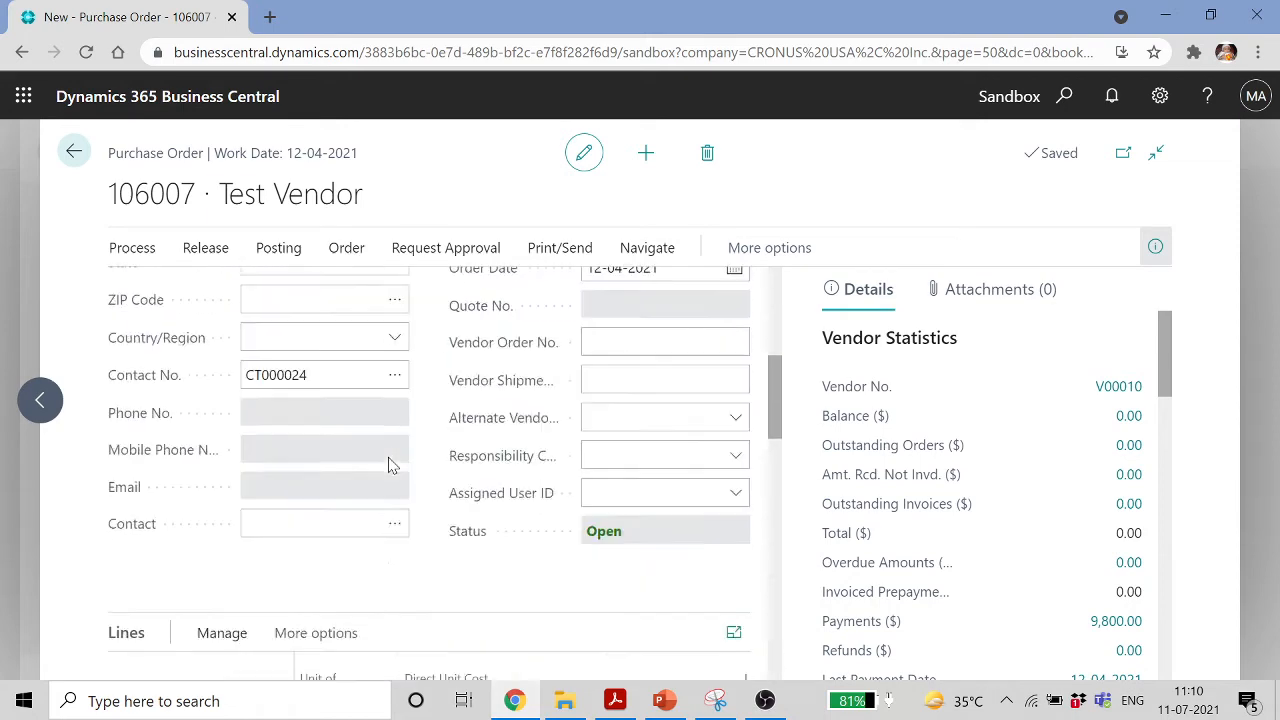
Post purchase order 106007 as Receive and Invoice and open posted invoice 108210
{"action": "left_click", "coordinate": [282, 250]}
{"action": "left_click", "coordinate": [163, 291]}
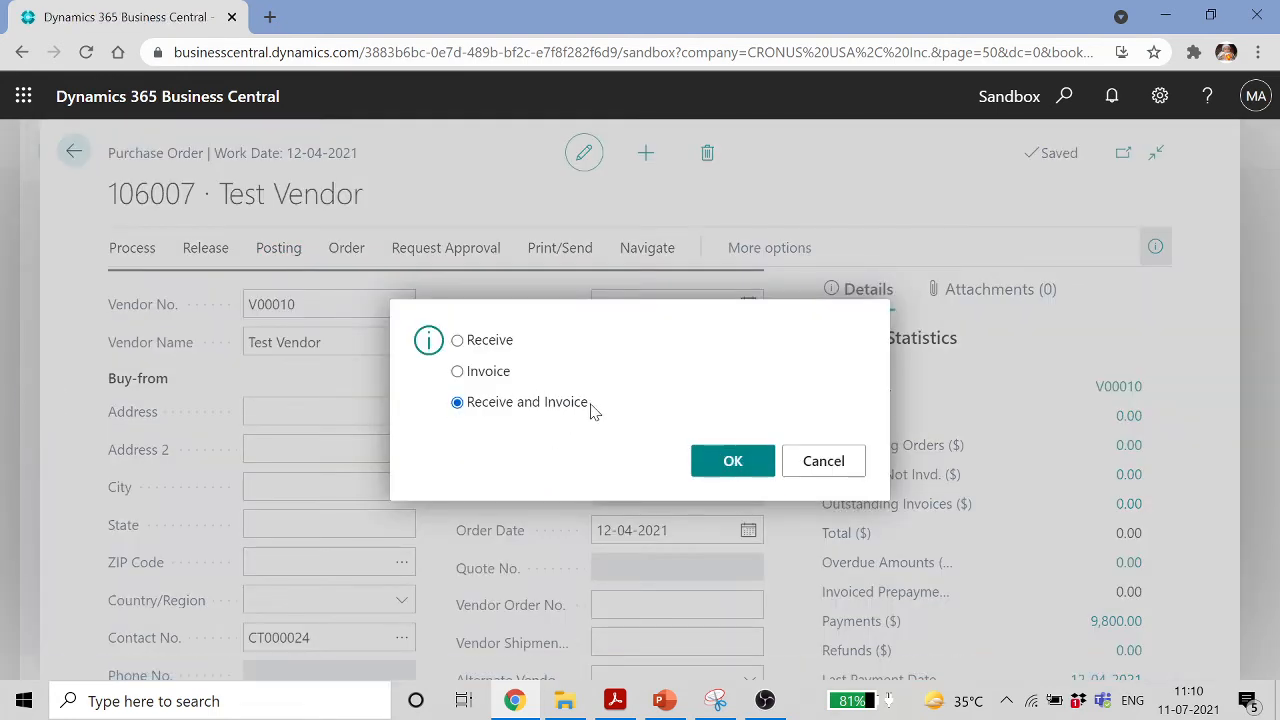
{"action": "left_click", "coordinate": [720, 463]}
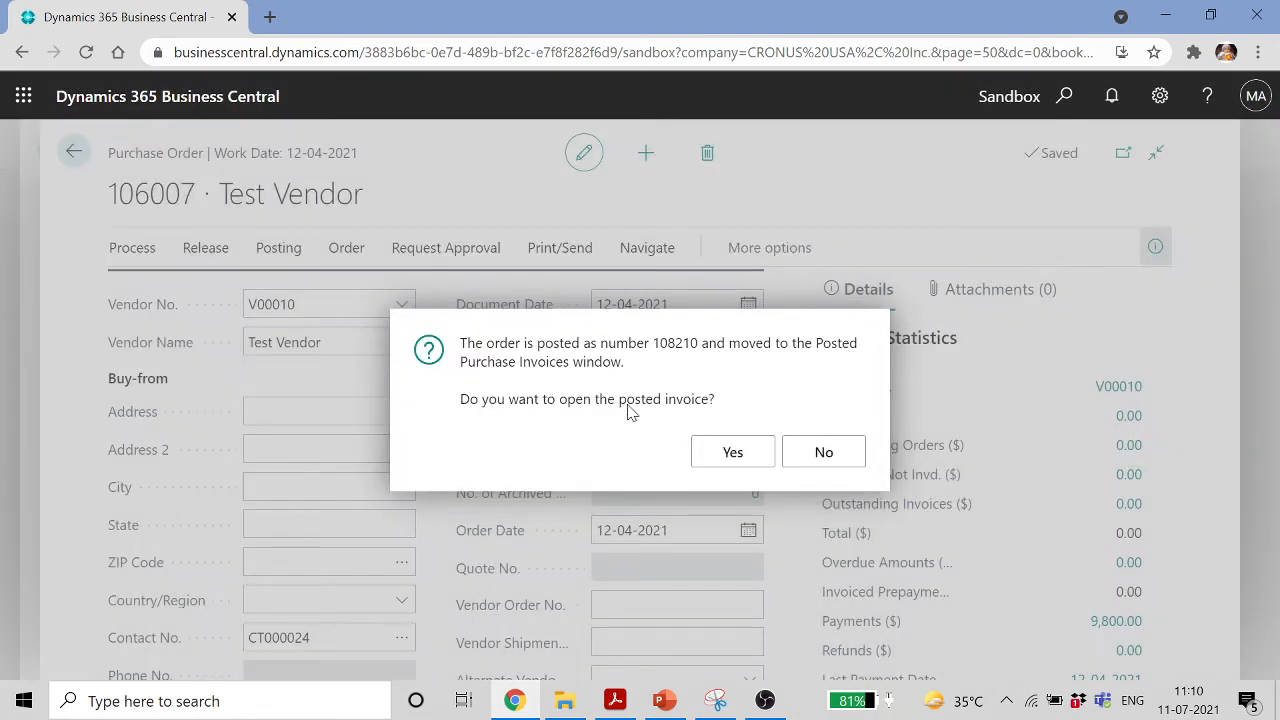
{"action": "left_click", "coordinate": [710, 452]}
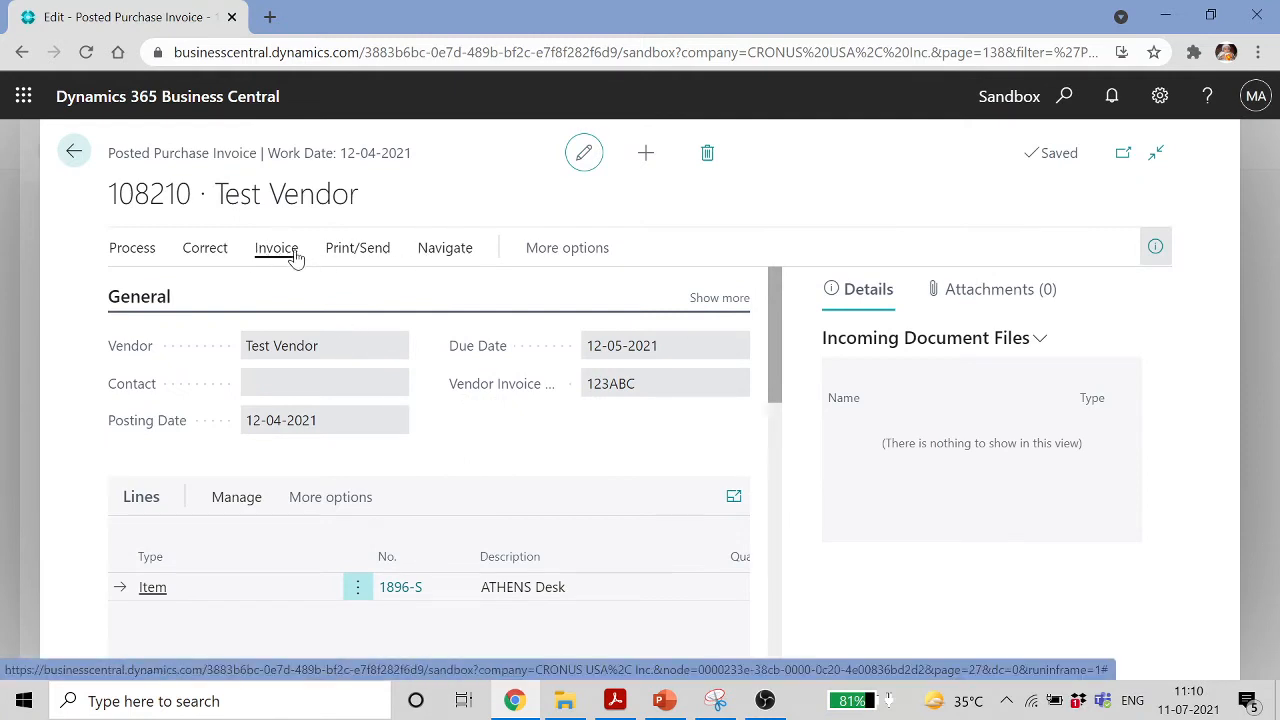
{"action": "left_click", "coordinate": [294, 257]}
Find entries for invoice 108210 and scroll through its seven G/L entries
{"action": "left_click", "coordinate": [405, 293]}
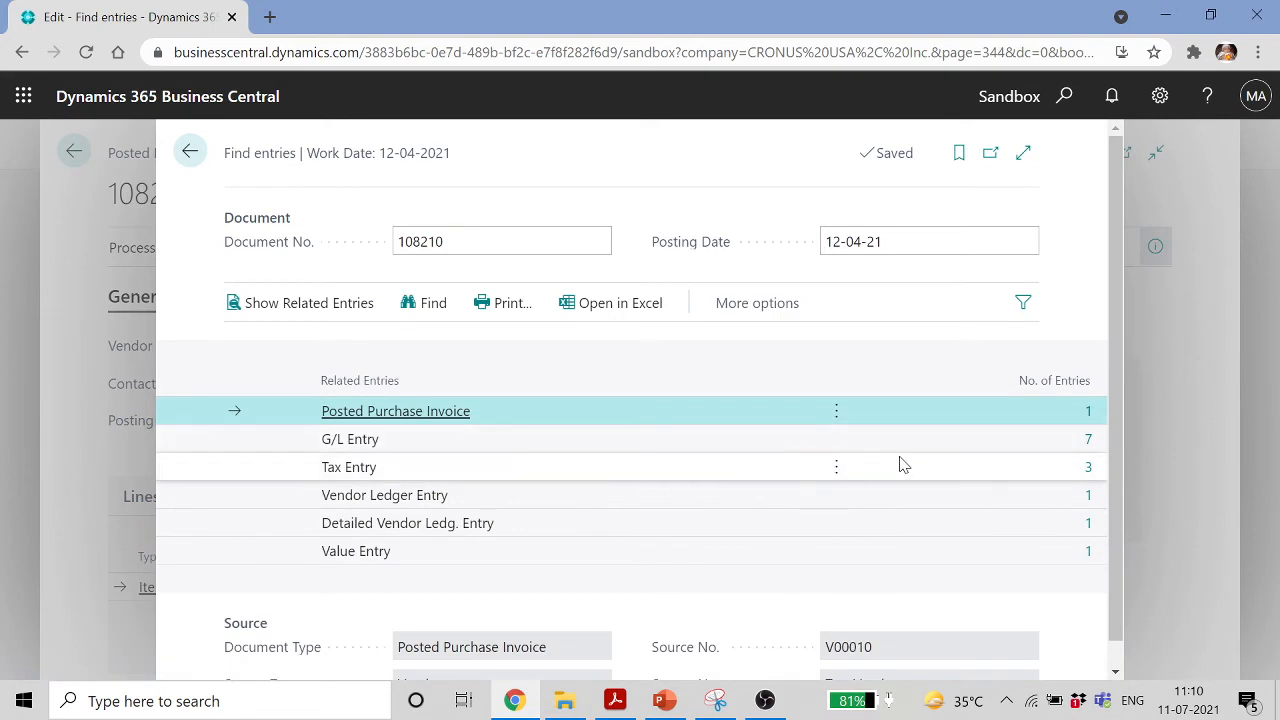
{"action": "left_click", "coordinate": [1088, 446]}
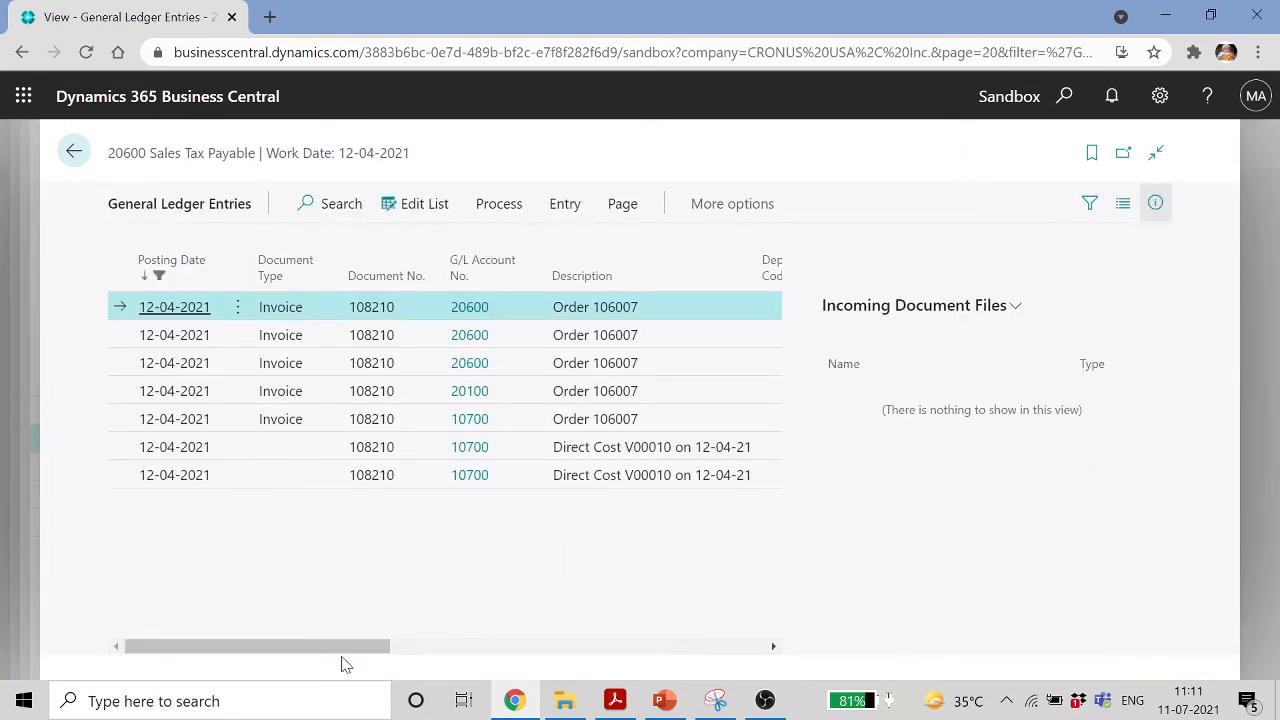
{"action": "left_click_drag", "start_coordinate": [354, 651], "coordinate": [752, 658]}
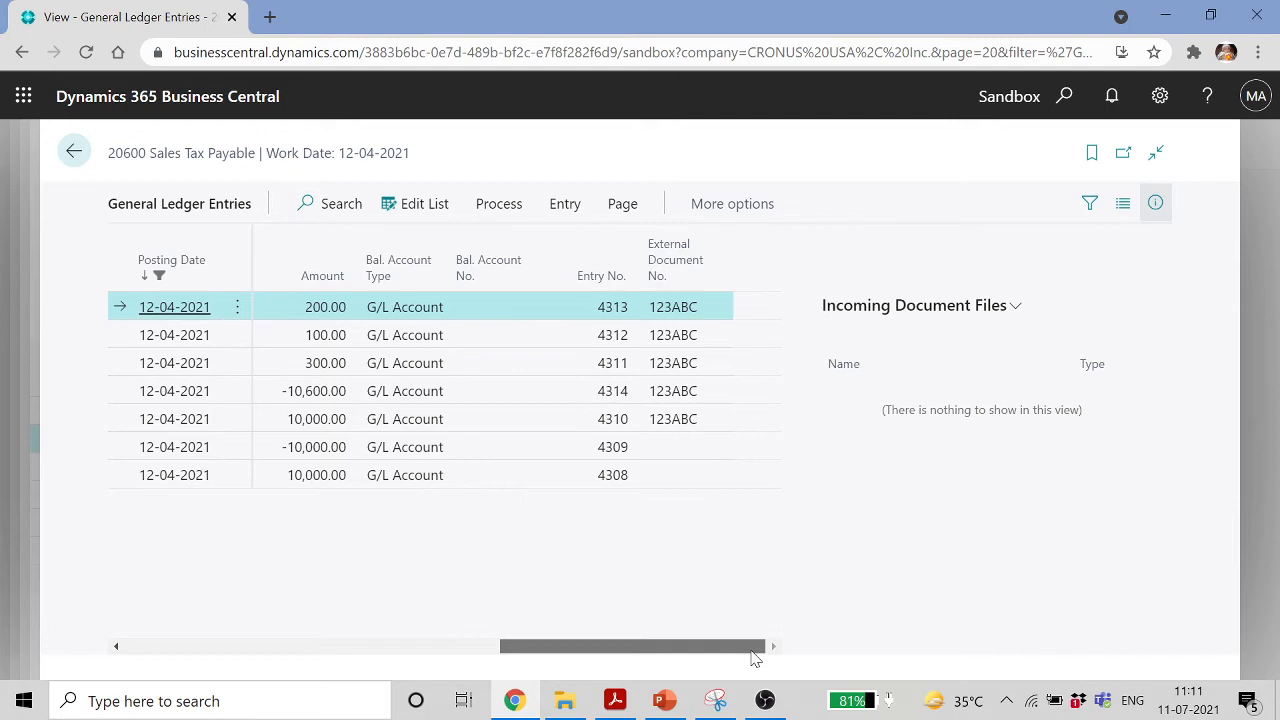
{"action": "left_click_drag", "start_coordinate": [755, 657], "coordinate": [303, 623]}
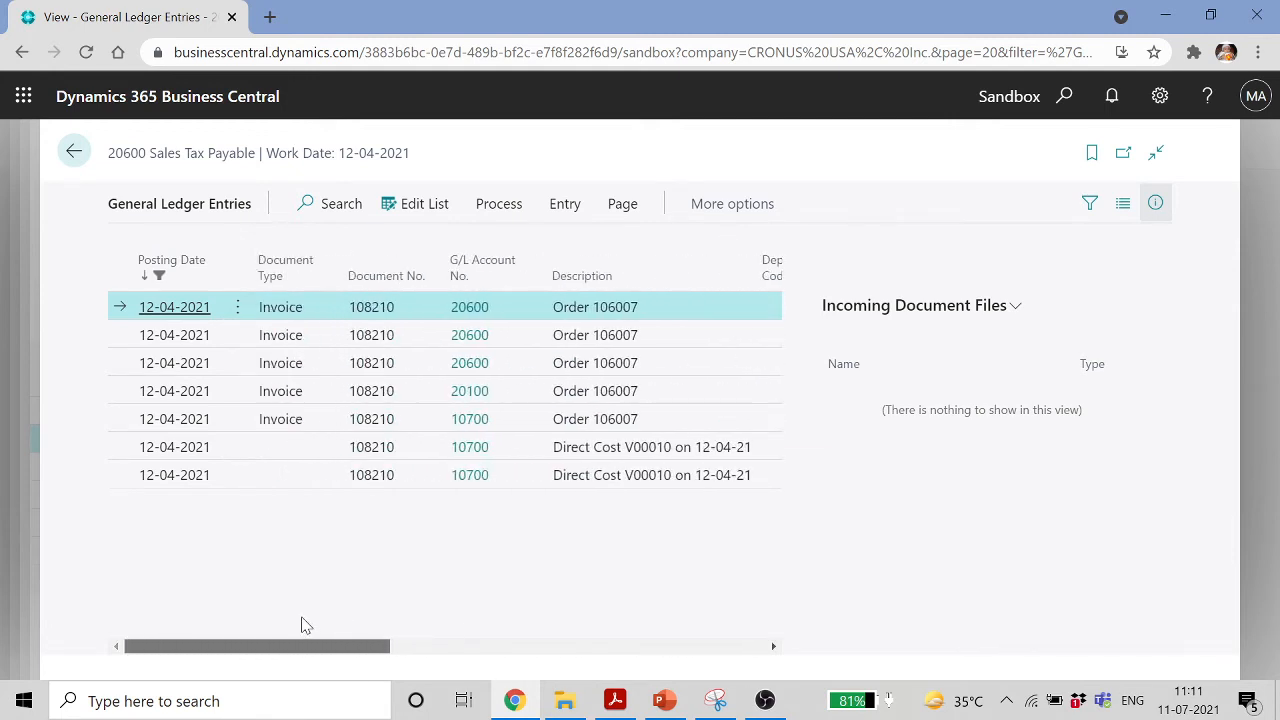
{"action": "left_click", "coordinate": [75, 149]}
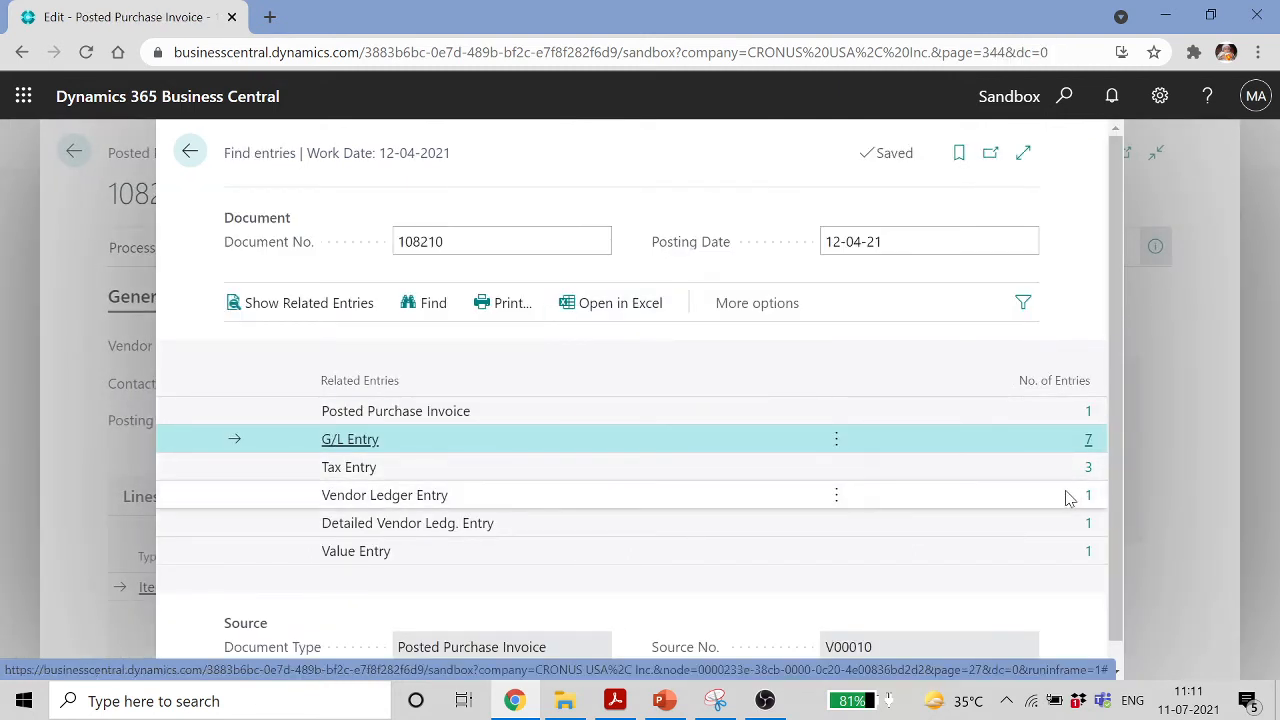
Check invoice 108210's vendor ledger entry showing -212.00 discount possible, then head back
{"action": "left_click", "coordinate": [1091, 497]}
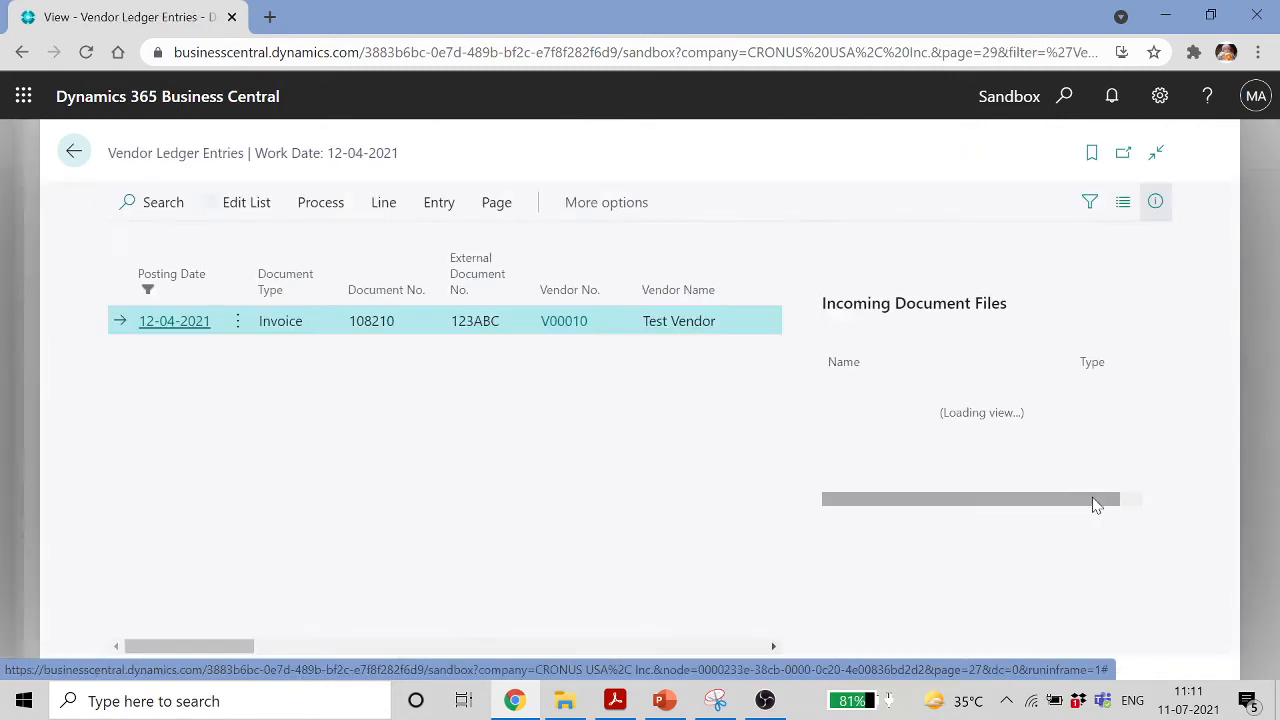
{"action": "left_click_drag", "start_coordinate": [226, 645], "coordinate": [560, 647]}
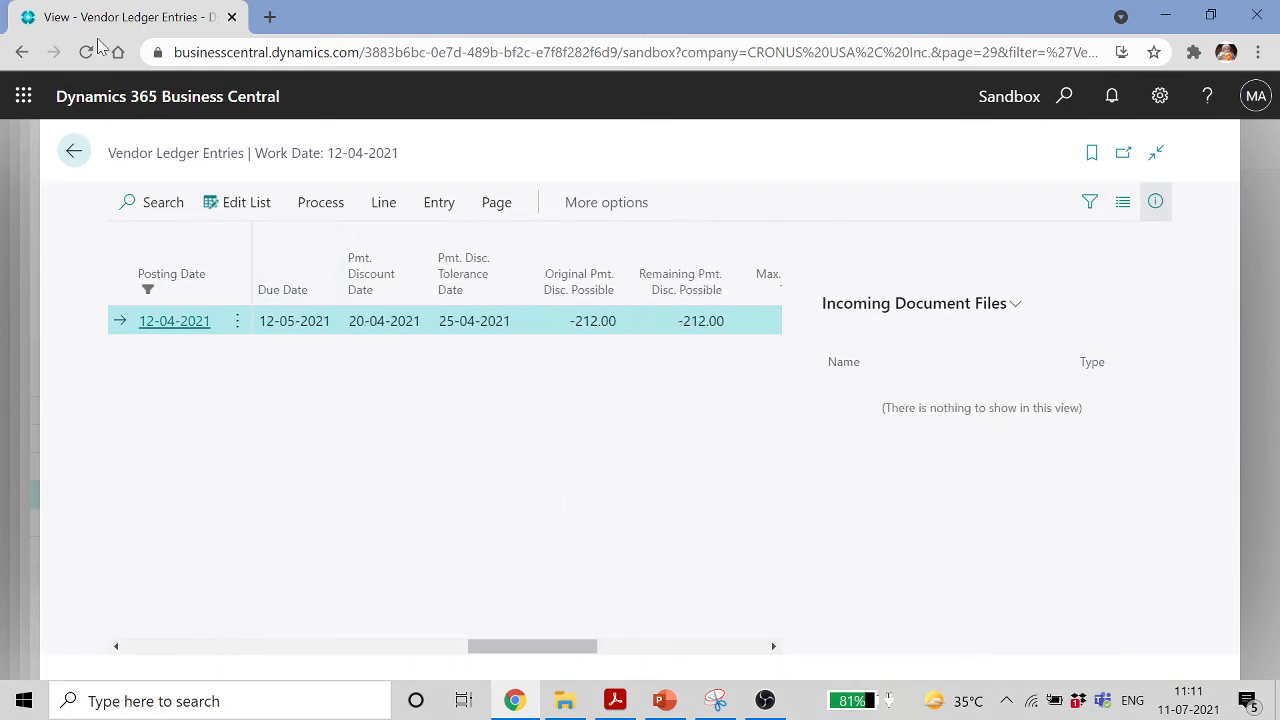
{"action": "left_click", "coordinate": [74, 151]}
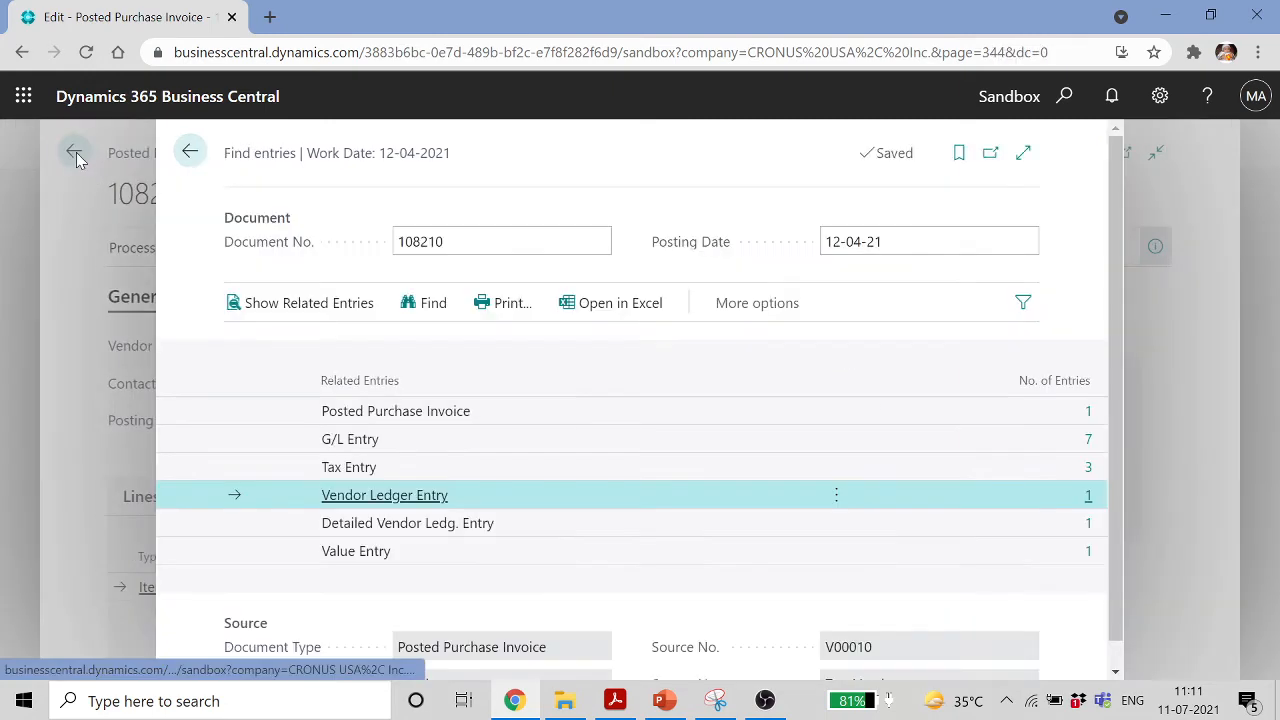
{"action": "left_click", "coordinate": [75, 155]}
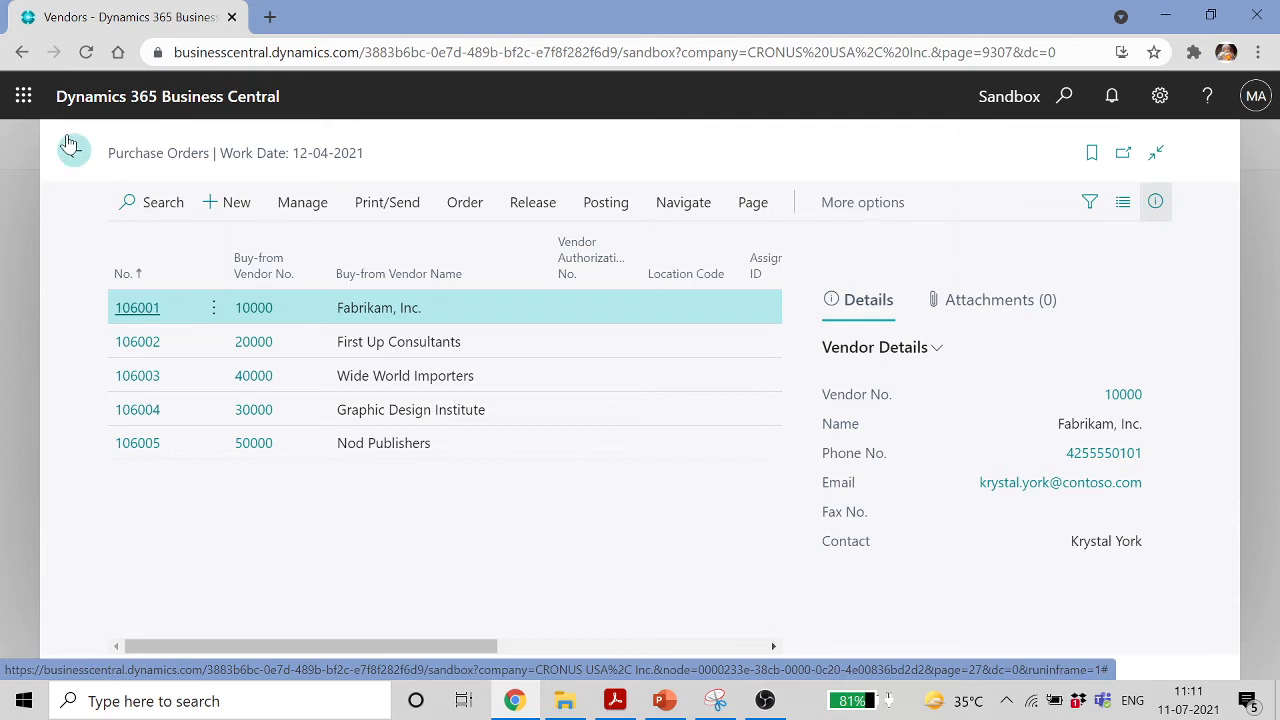
Review Test Vendor V00010's card, return to Vendors showing a 10,600.00 balance, and open search
{"action": "left_click", "coordinate": [73, 152]}
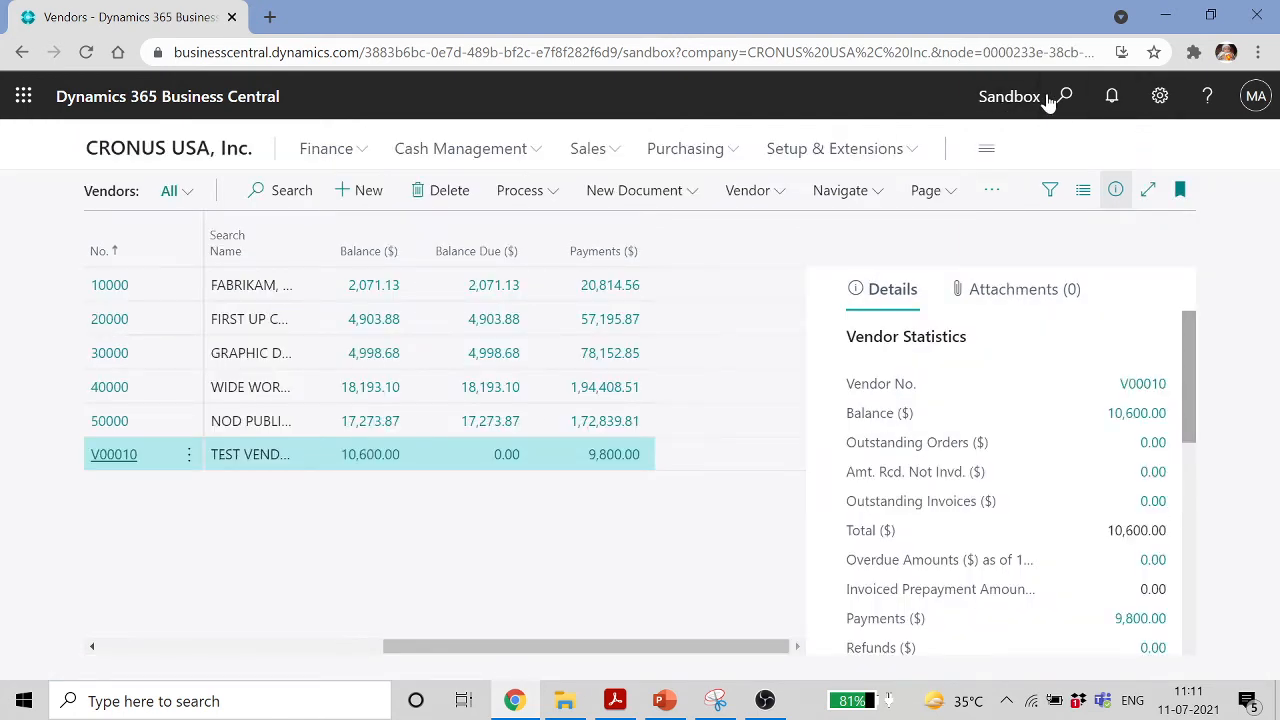
{"action": "left_click", "coordinate": [110, 455]}
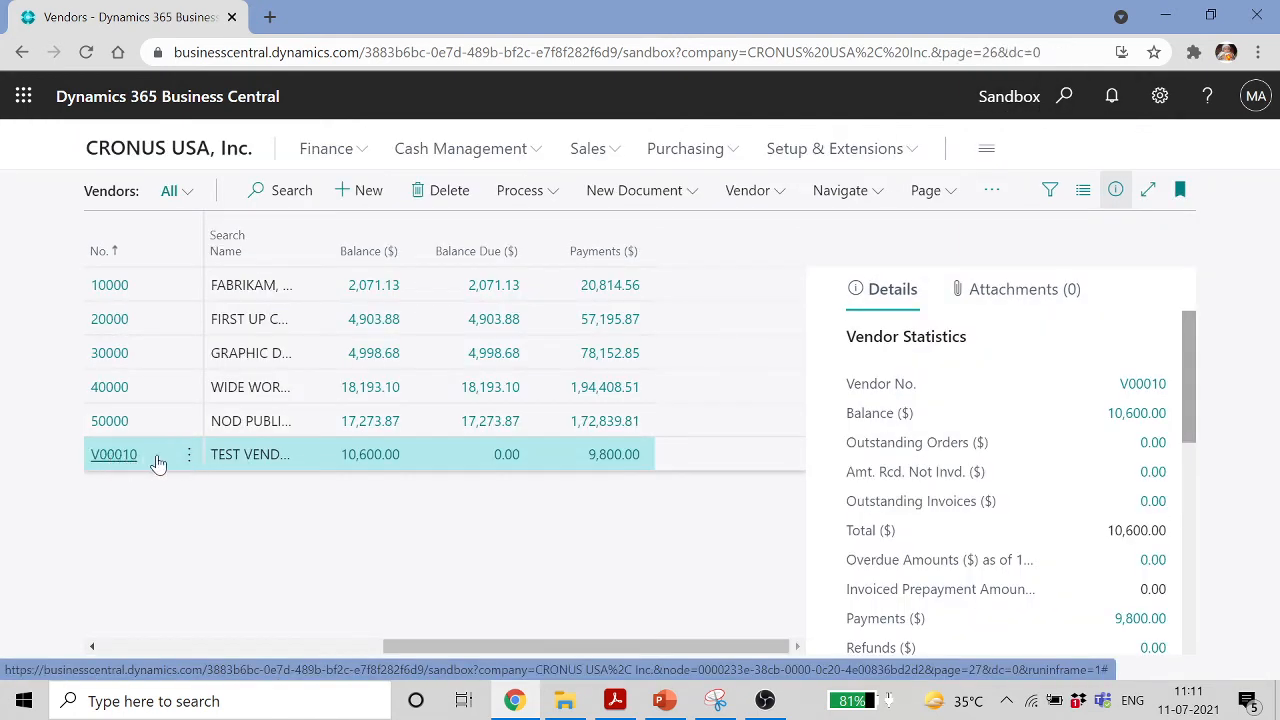
{"action": "scroll", "coordinate": [725, 417], "scroll_direction": "down", "scroll_amount": 2}
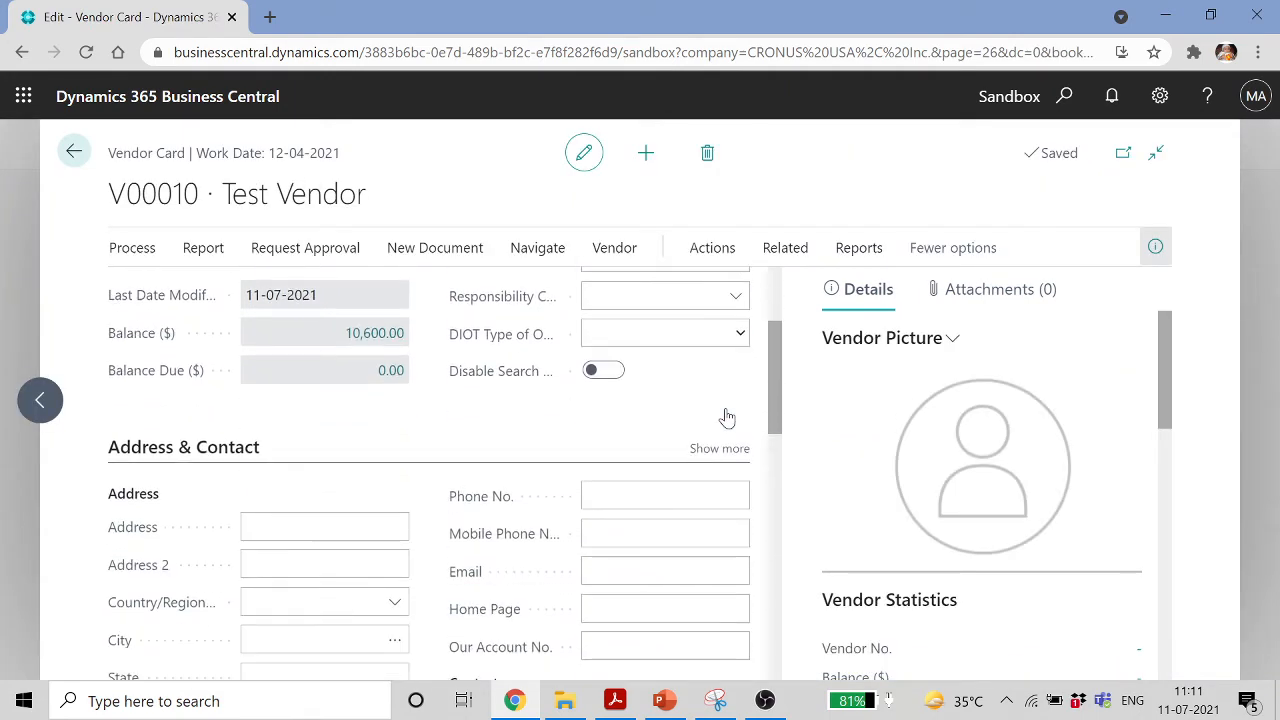
{"action": "scroll", "coordinate": [728, 417], "scroll_direction": "up", "scroll_amount": 1}
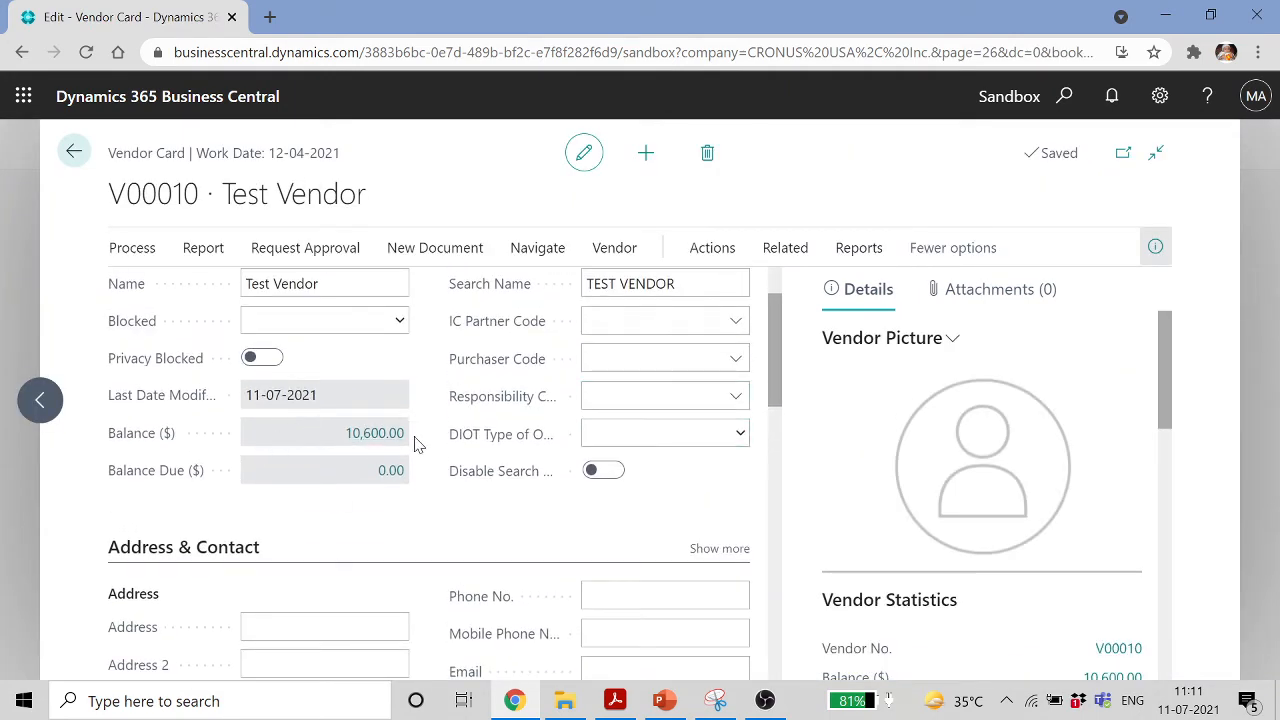
{"action": "left_click", "coordinate": [73, 151]}
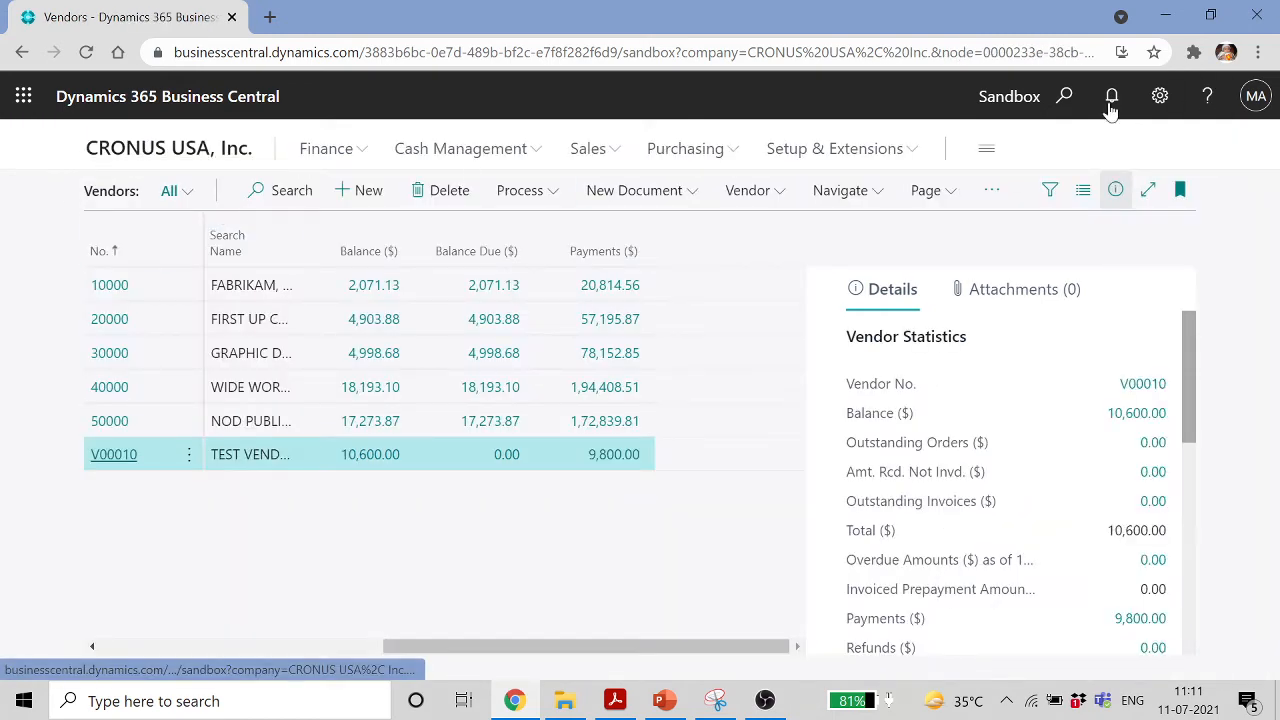
{"action": "left_click", "coordinate": [1064, 96]}
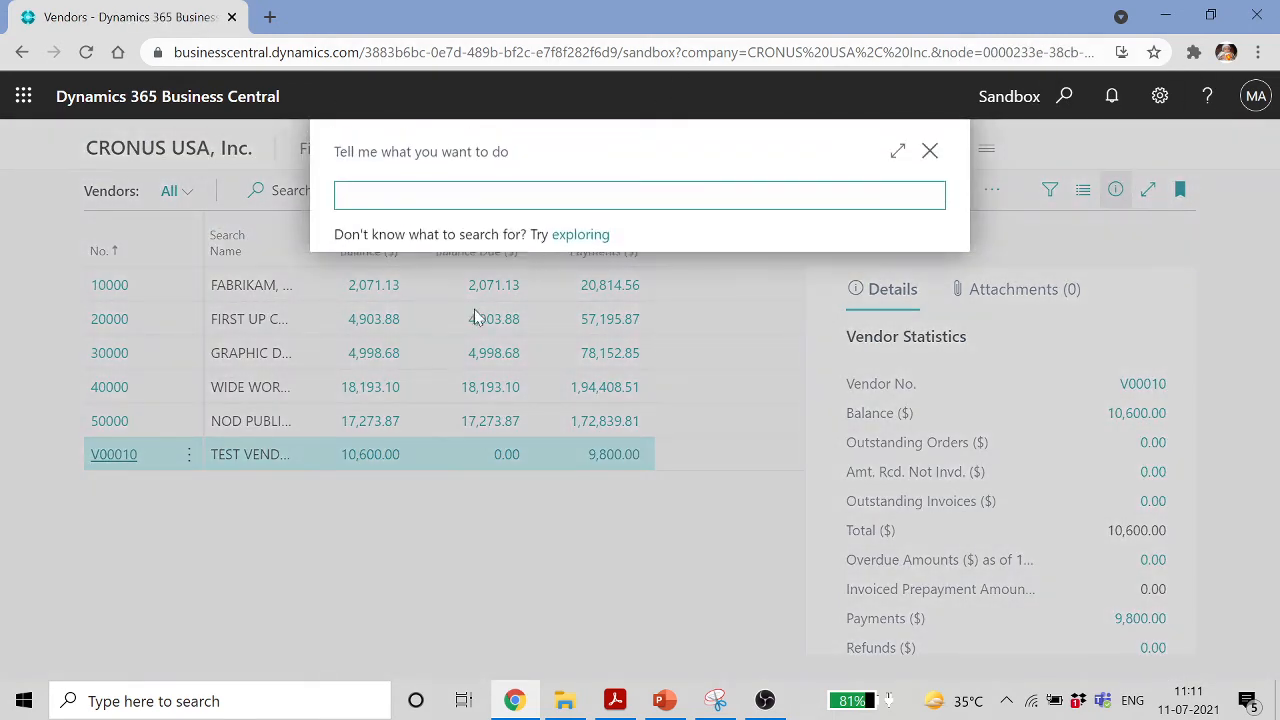
Open Payment Journals on the CASH batch and select the 1,000.00 line's Applies-to Doc. No. cell
{"action": "type", "text": "payment jou"}
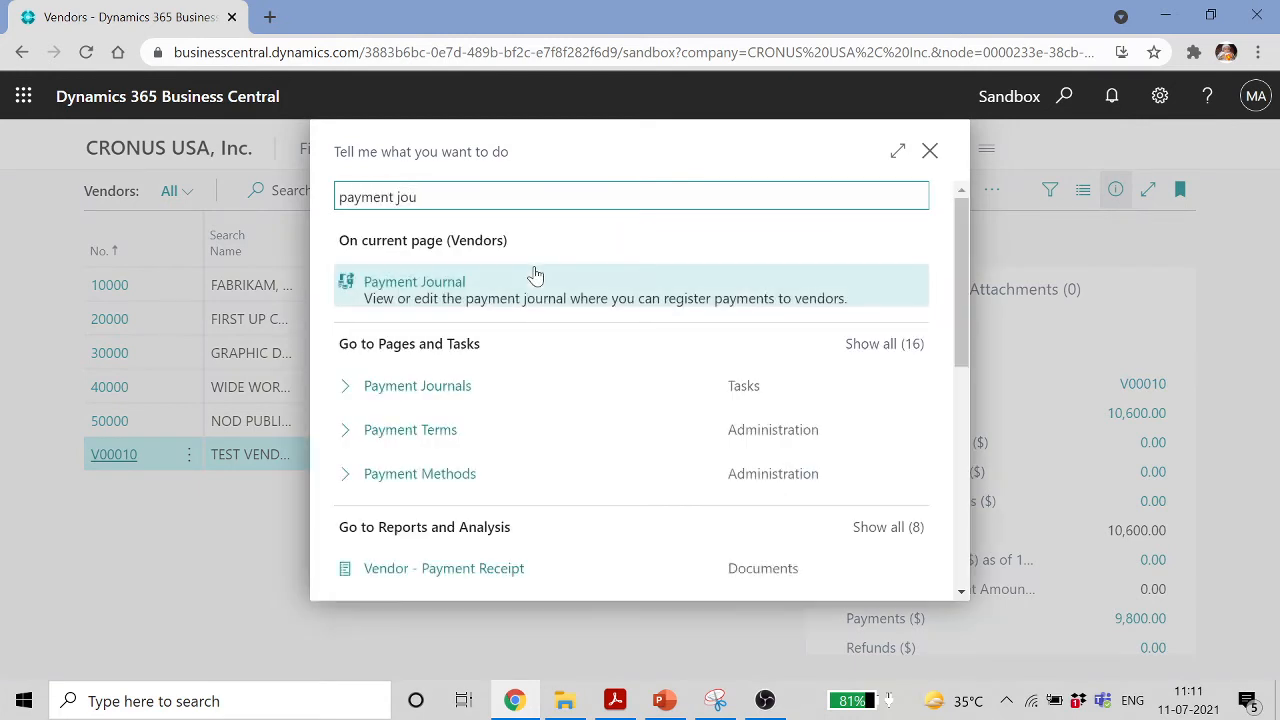
{"action": "left_click", "coordinate": [437, 385]}
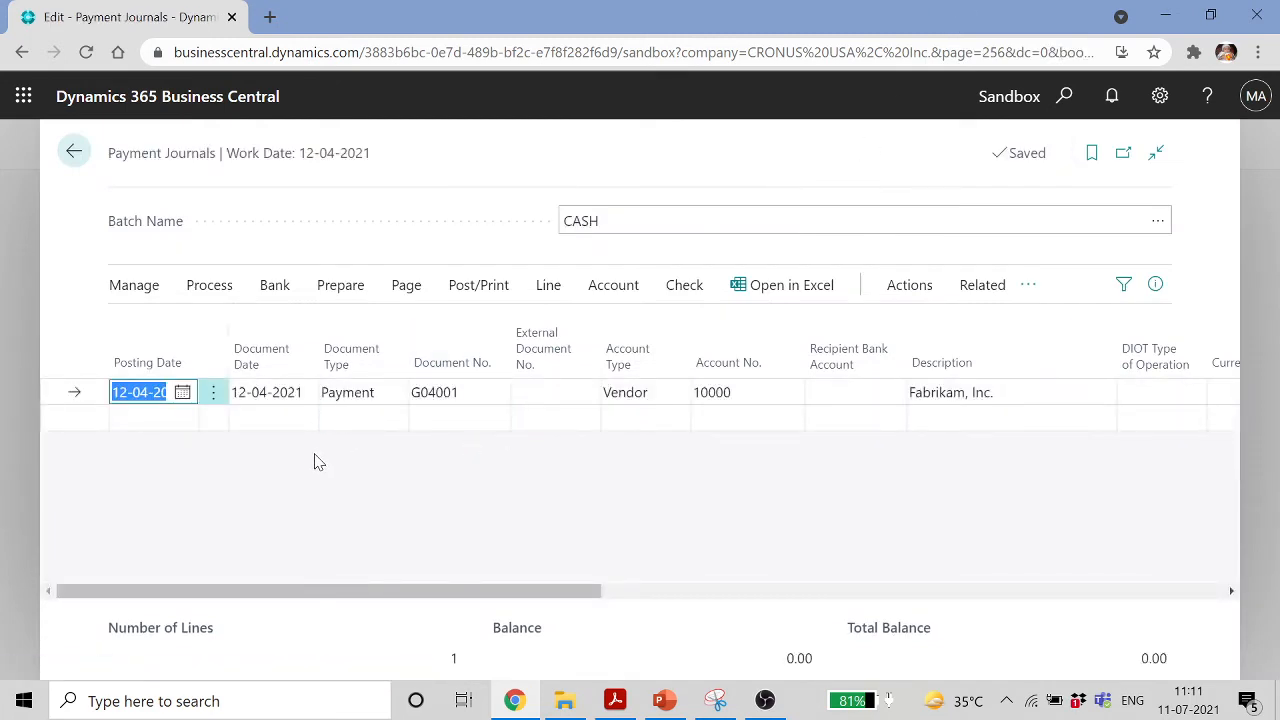
{"action": "left_click_drag", "start_coordinate": [575, 591], "coordinate": [1149, 574]}
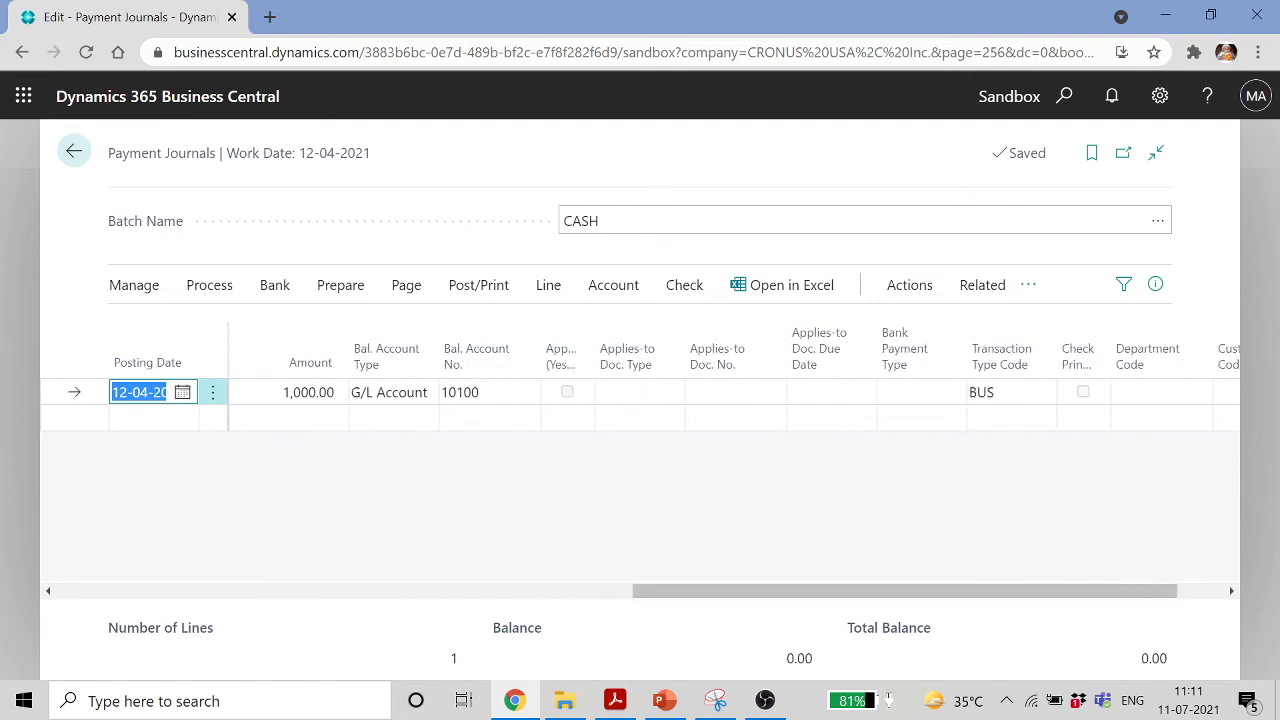
{"action": "left_click", "coordinate": [771, 396]}
{"action": "left_click", "coordinate": [772, 395]}
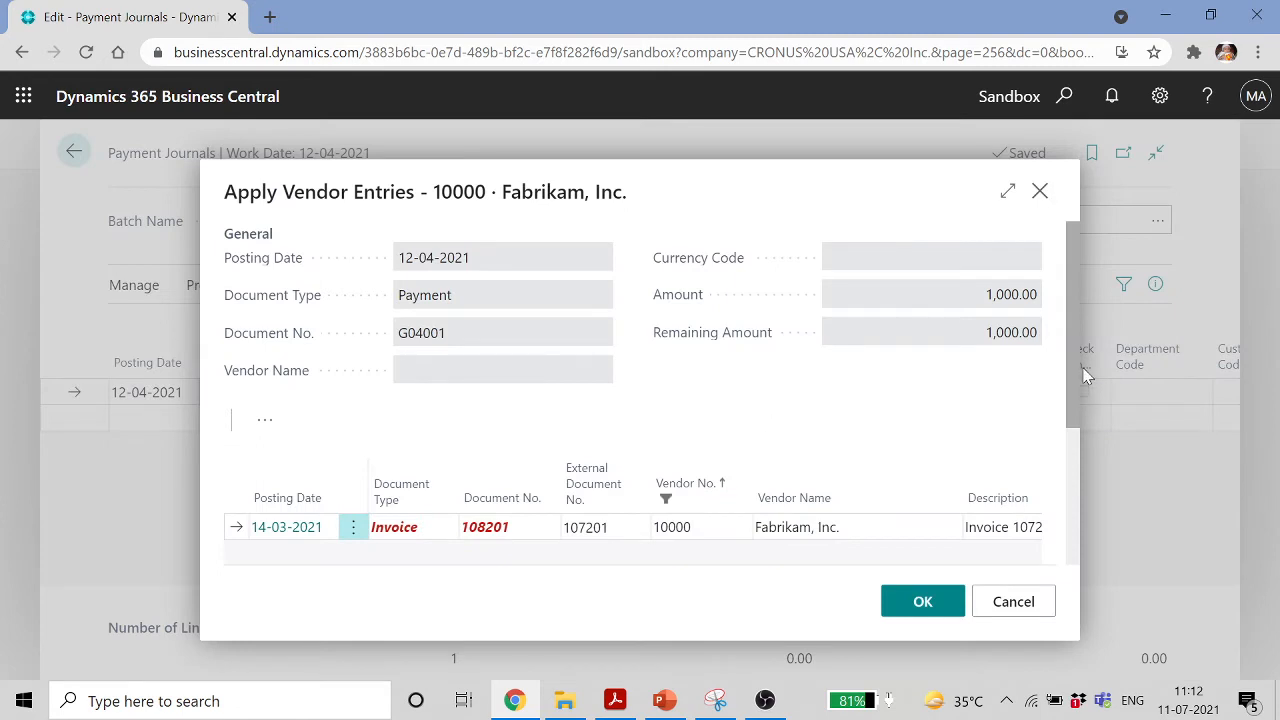
{"action": "left_click_drag", "start_coordinate": [1075, 392], "coordinate": [1066, 474]}
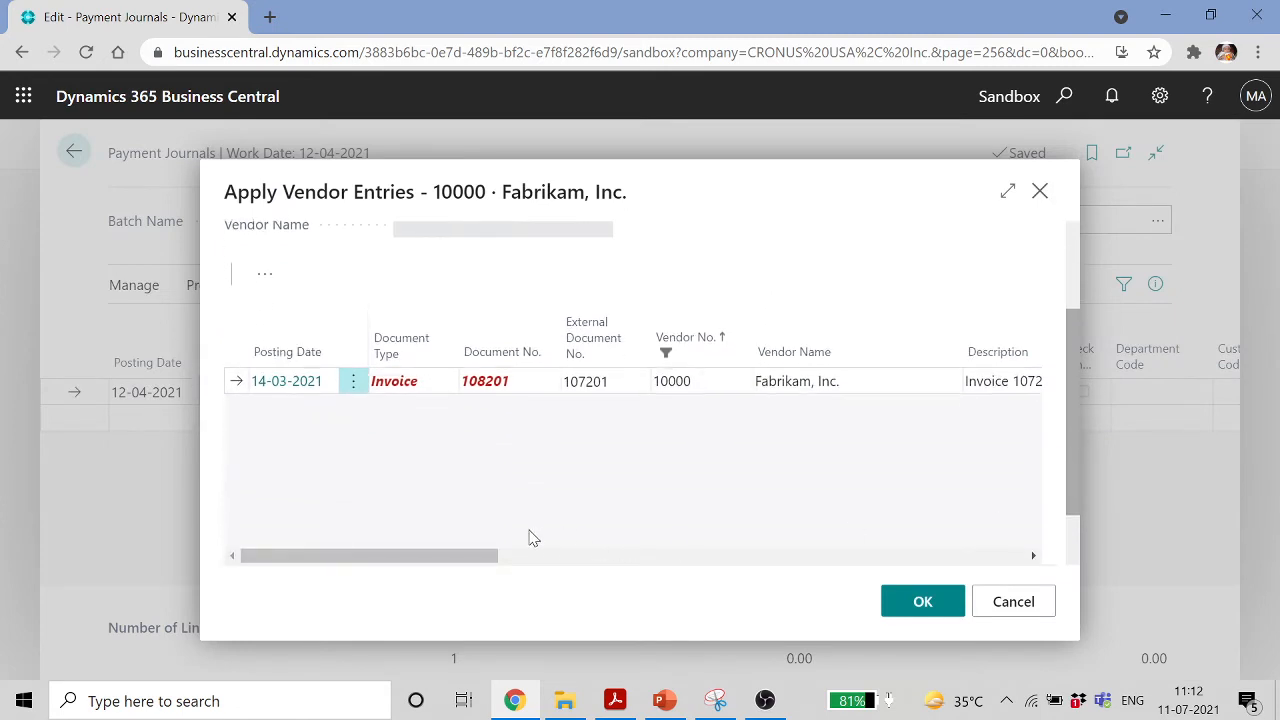
{"action": "left_click_drag", "start_coordinate": [492, 553], "coordinate": [732, 568]}
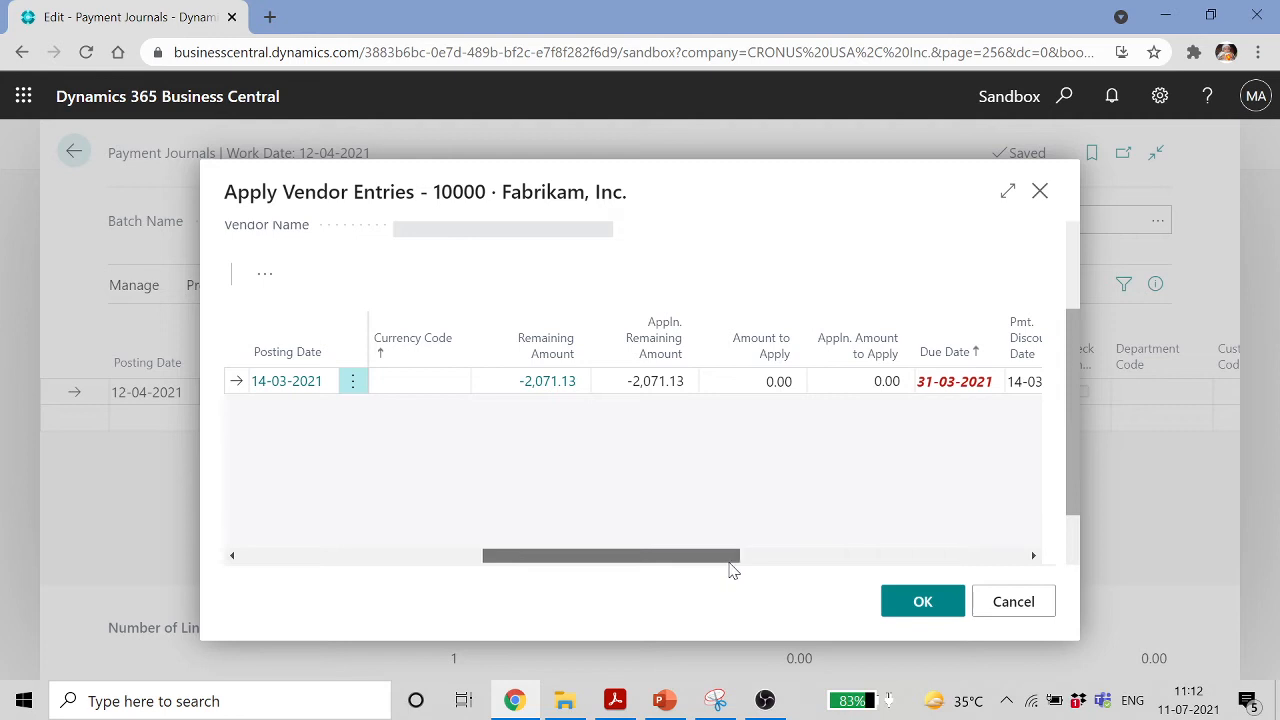
{"action": "left_click_drag", "start_coordinate": [733, 570], "coordinate": [1016, 557]}
{"action": "left_click", "coordinate": [1013, 601]}
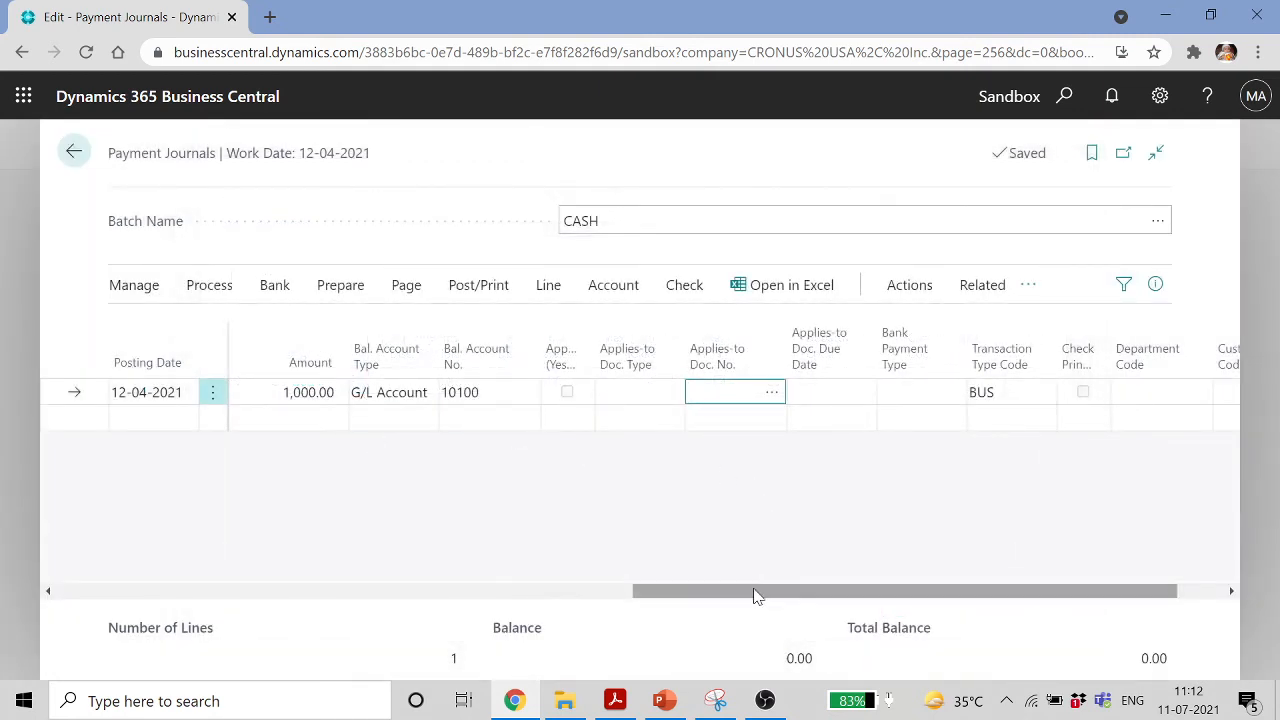
Set the payment line's Account No. to vendor V00010 Test Vendor
{"action": "left_click_drag", "start_coordinate": [743, 594], "coordinate": [198, 597]}
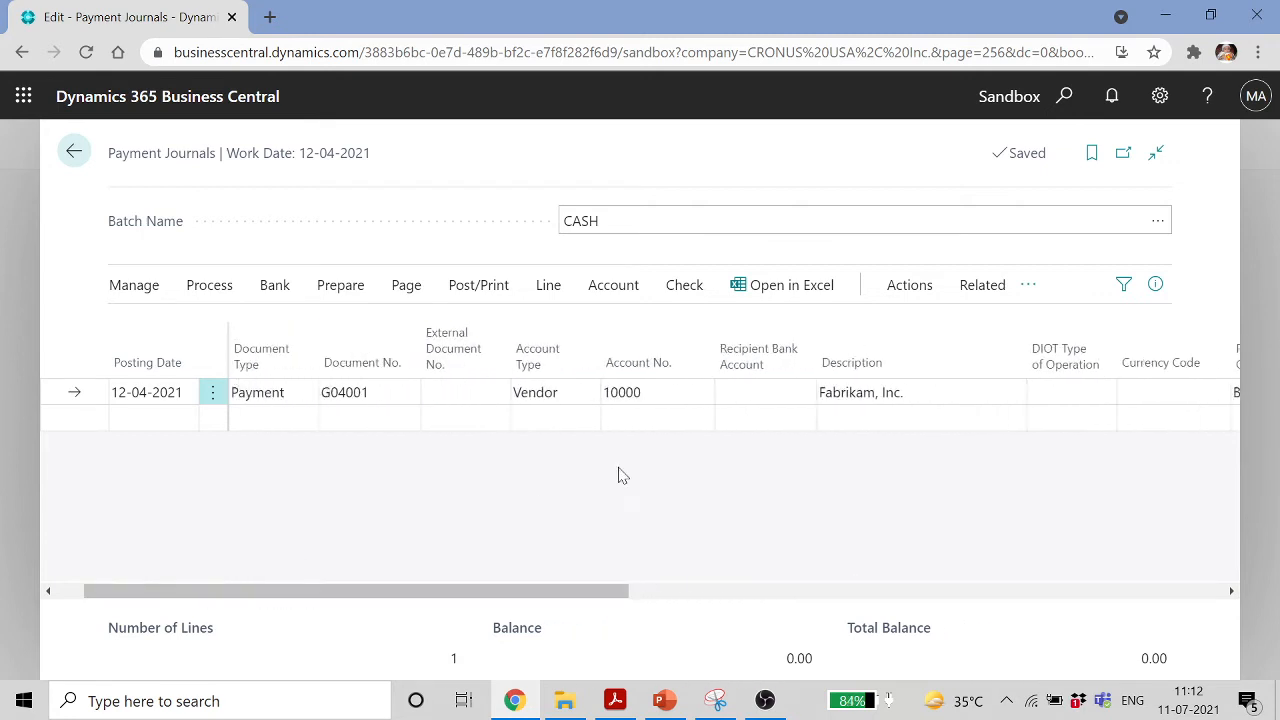
{"action": "left_click", "coordinate": [697, 398]}
{"action": "left_click", "coordinate": [697, 398]}
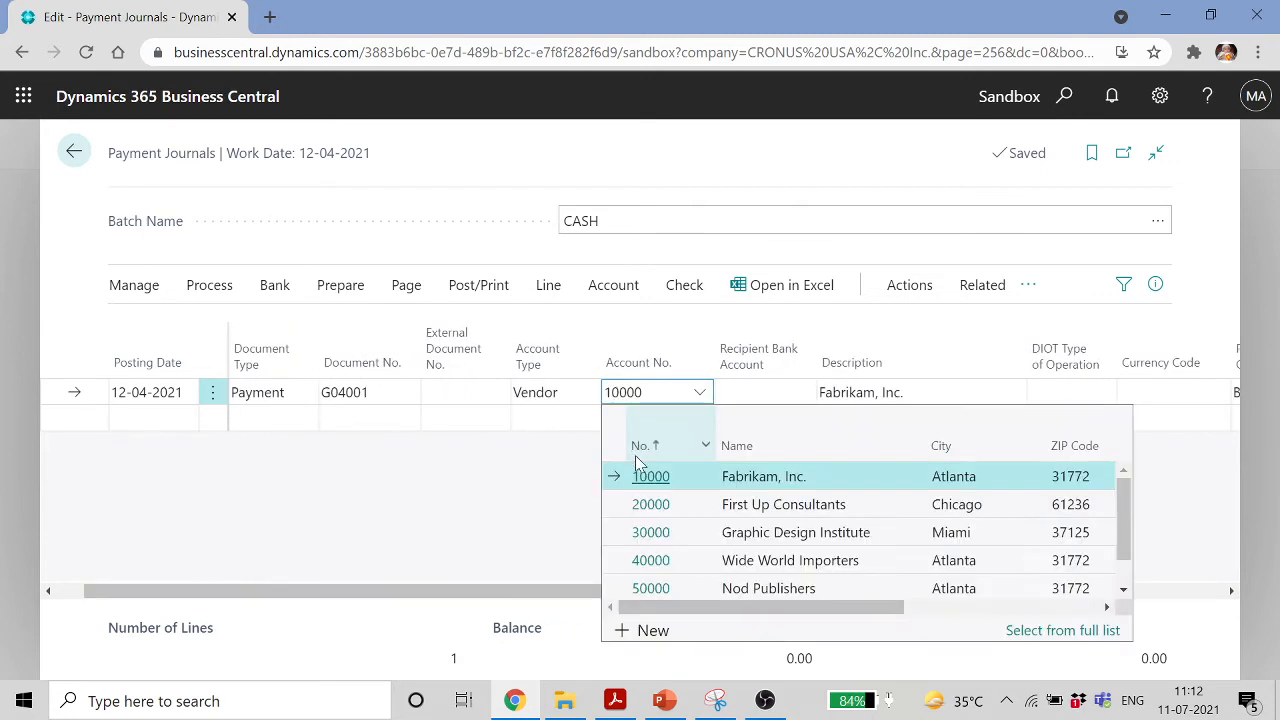
{"action": "scroll", "coordinate": [688, 598], "scroll_direction": "down", "scroll_amount": 1}
{"action": "left_click", "coordinate": [668, 580]}
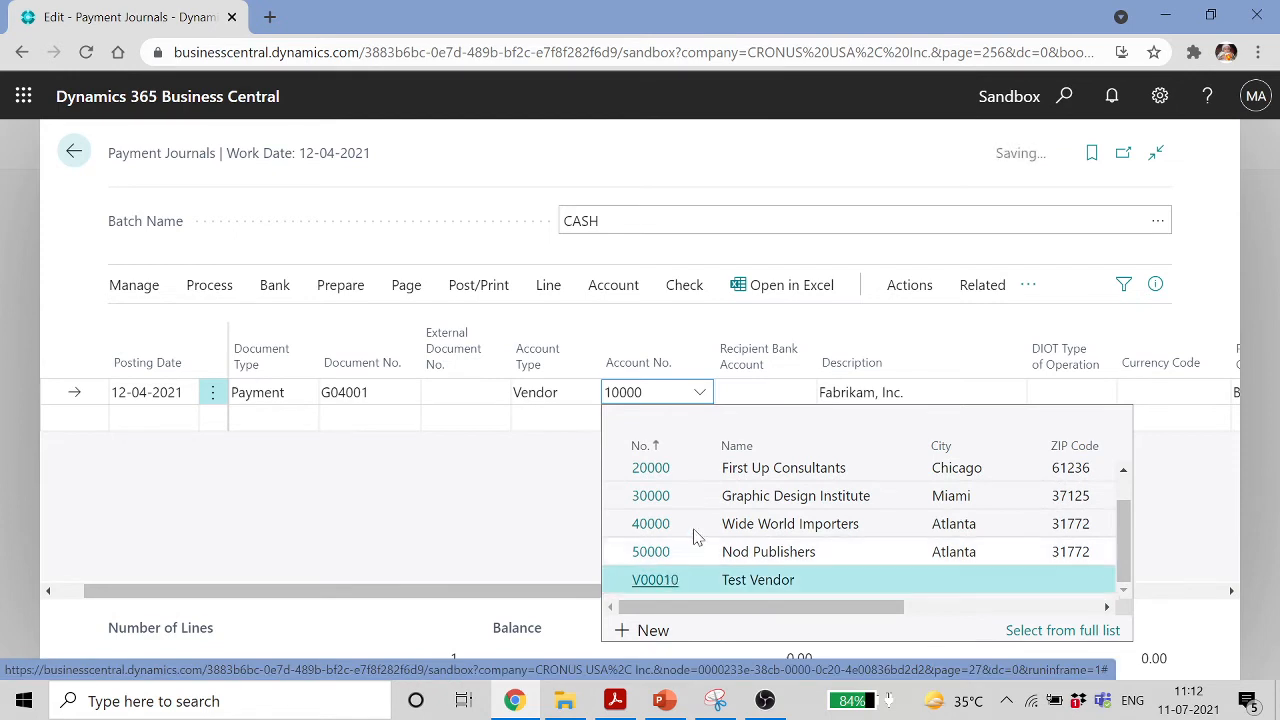
{"action": "key", "text": "Tab"}
Apply the payment line to Test Vendor's invoice 108210, due 12-05-2021
{"action": "left_click_drag", "start_coordinate": [524, 590], "coordinate": [1075, 585]}
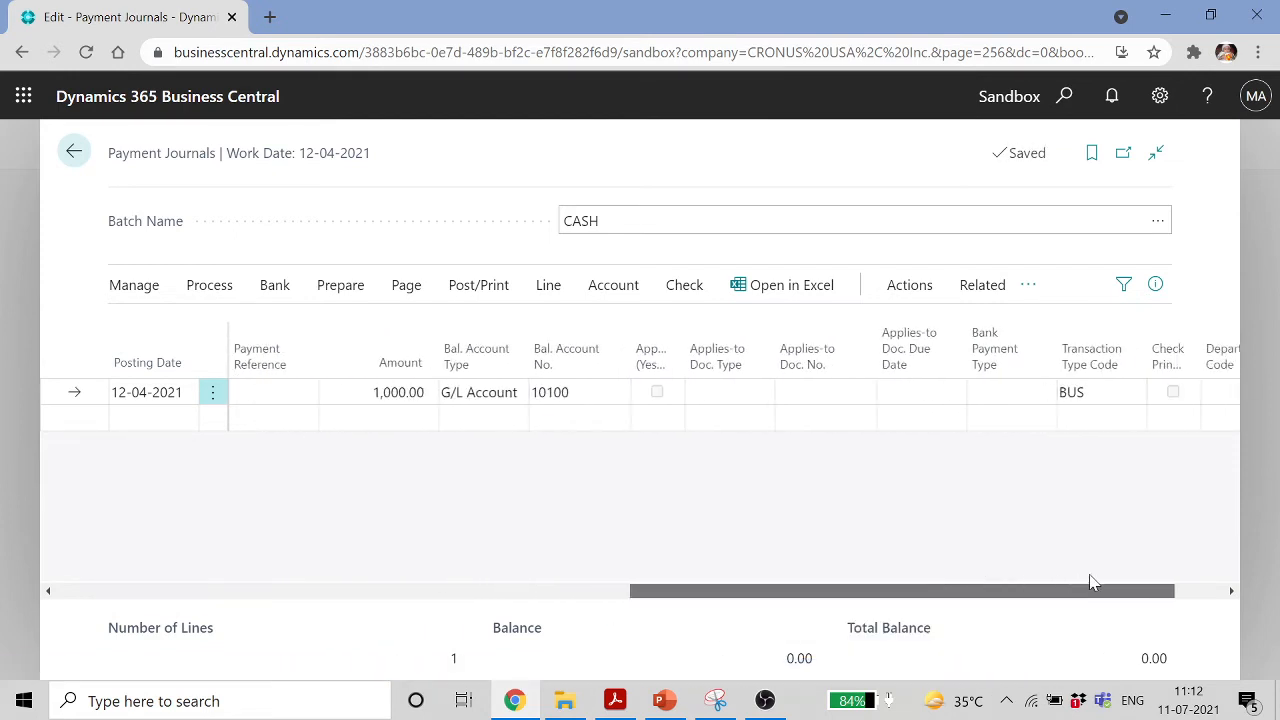
{"action": "left_click", "coordinate": [774, 396]}
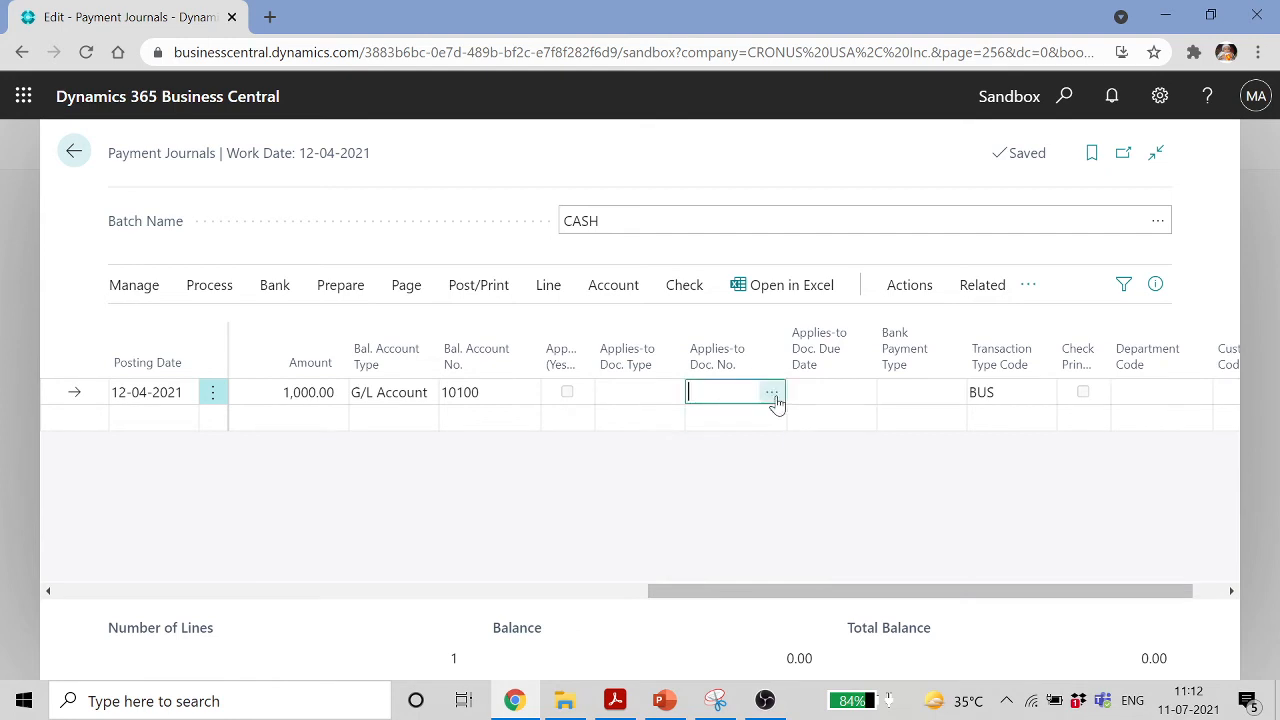
{"action": "left_click", "coordinate": [772, 392]}
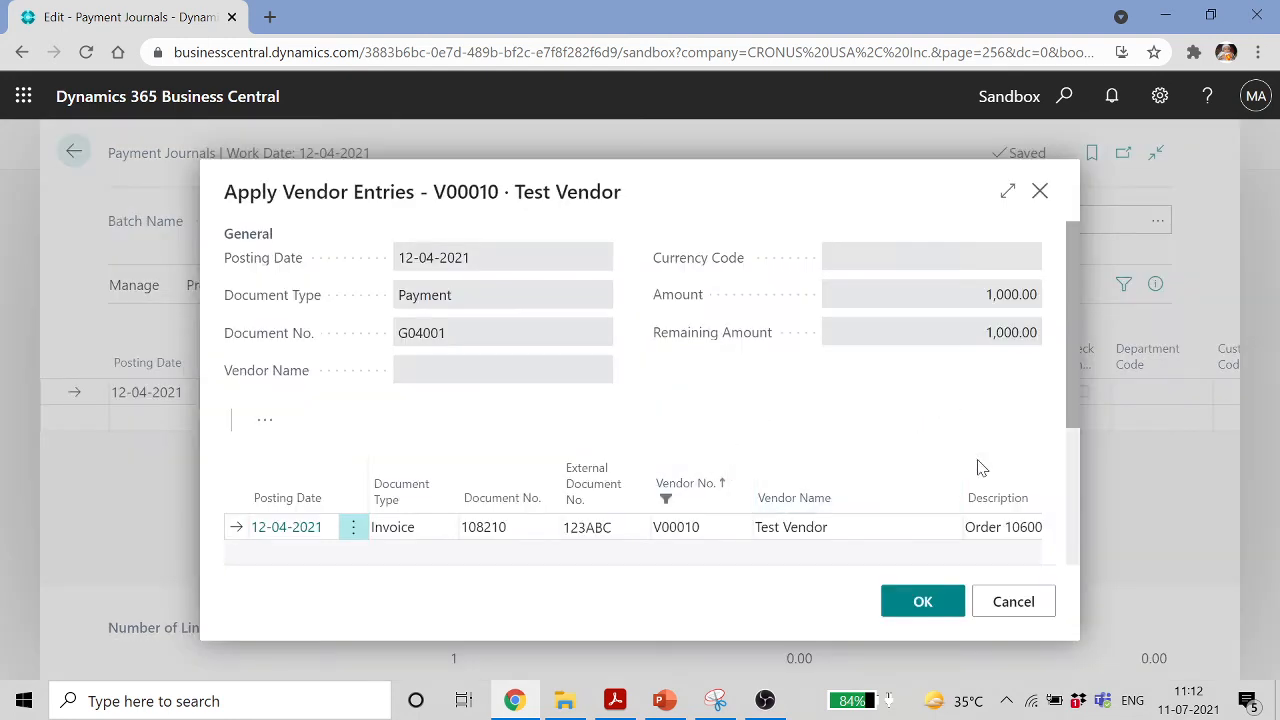
{"action": "left_click_drag", "start_coordinate": [1070, 330], "coordinate": [1067, 391]}
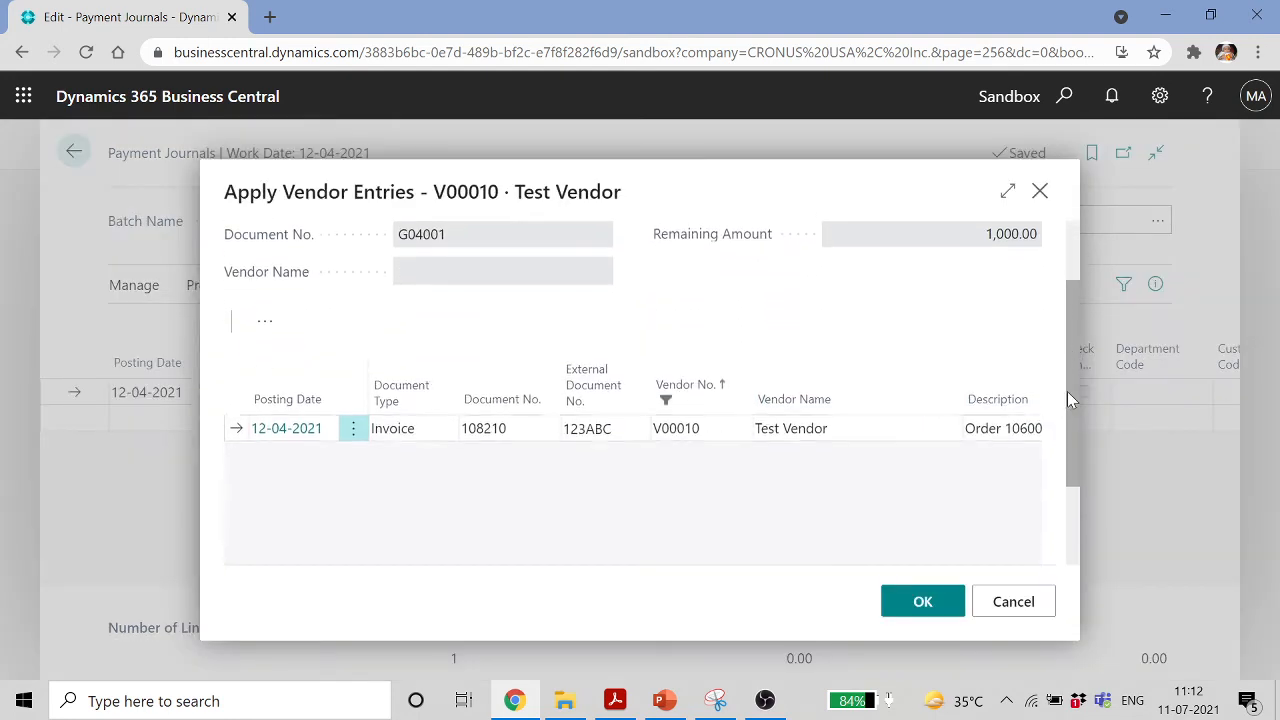
{"action": "left_click", "coordinate": [1007, 190]}
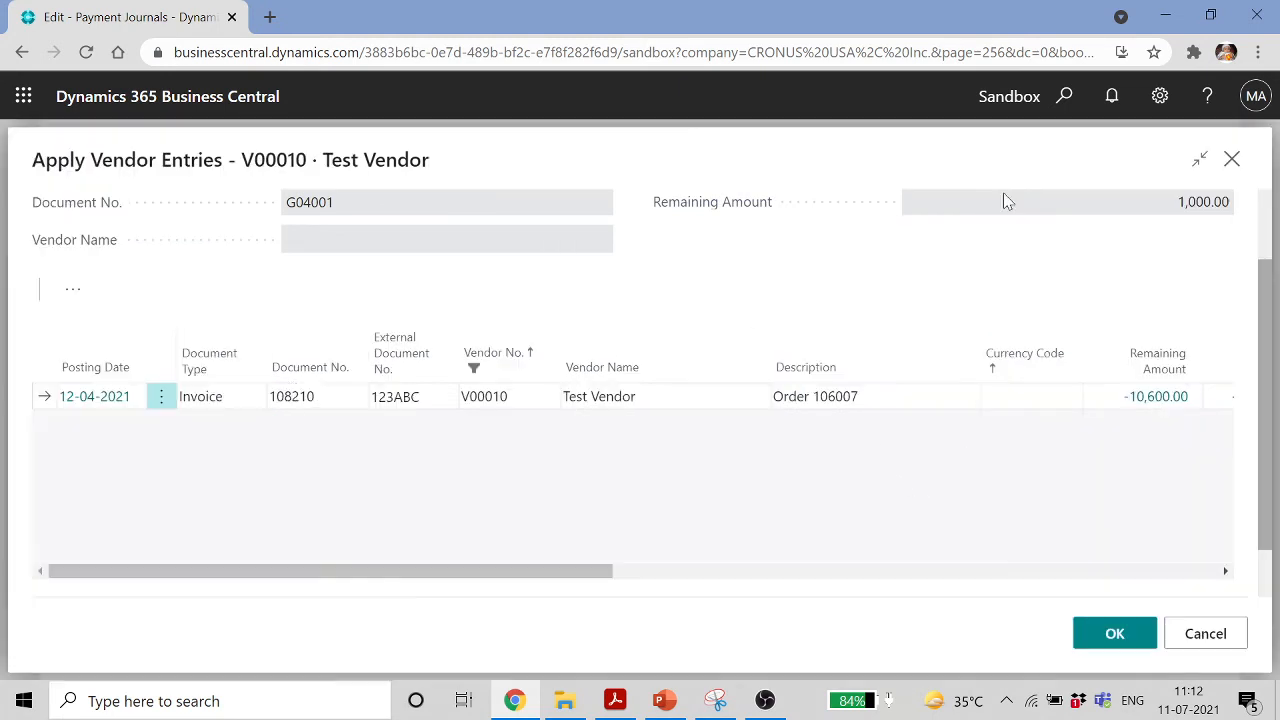
{"action": "left_click_drag", "start_coordinate": [575, 580], "coordinate": [1030, 582]}
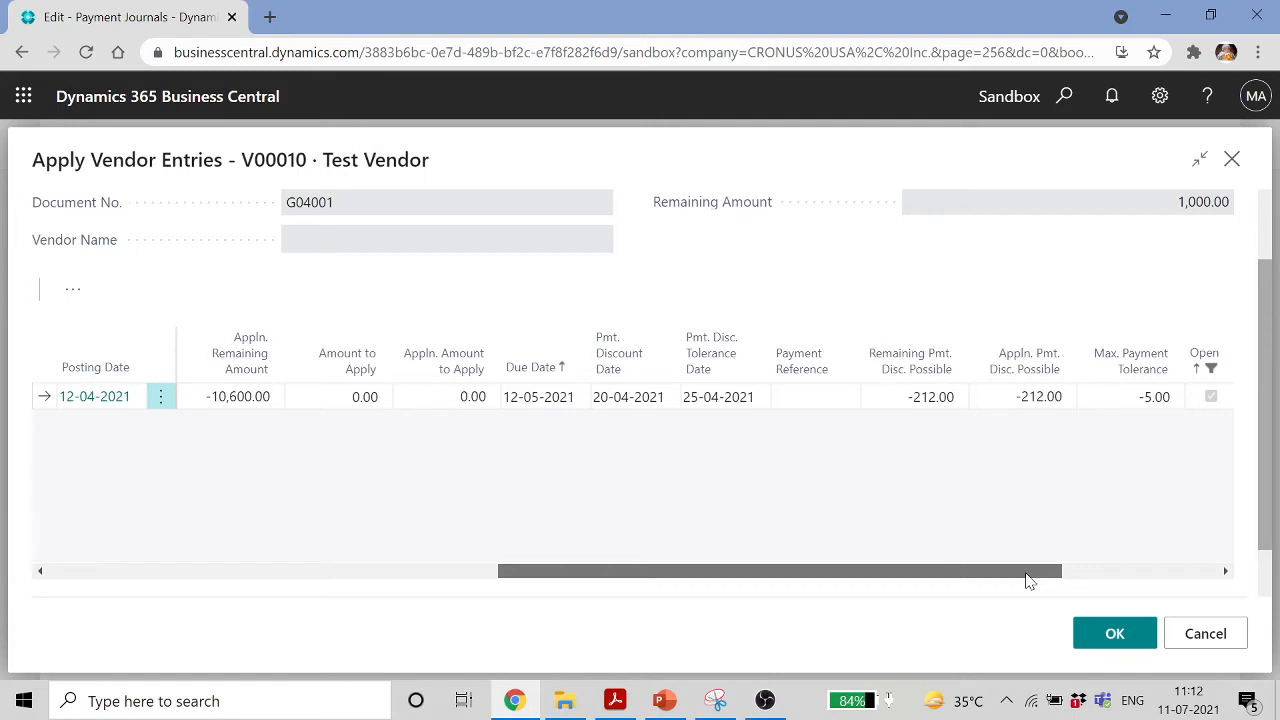
{"action": "left_click_drag", "start_coordinate": [1030, 580], "coordinate": [1104, 576]}
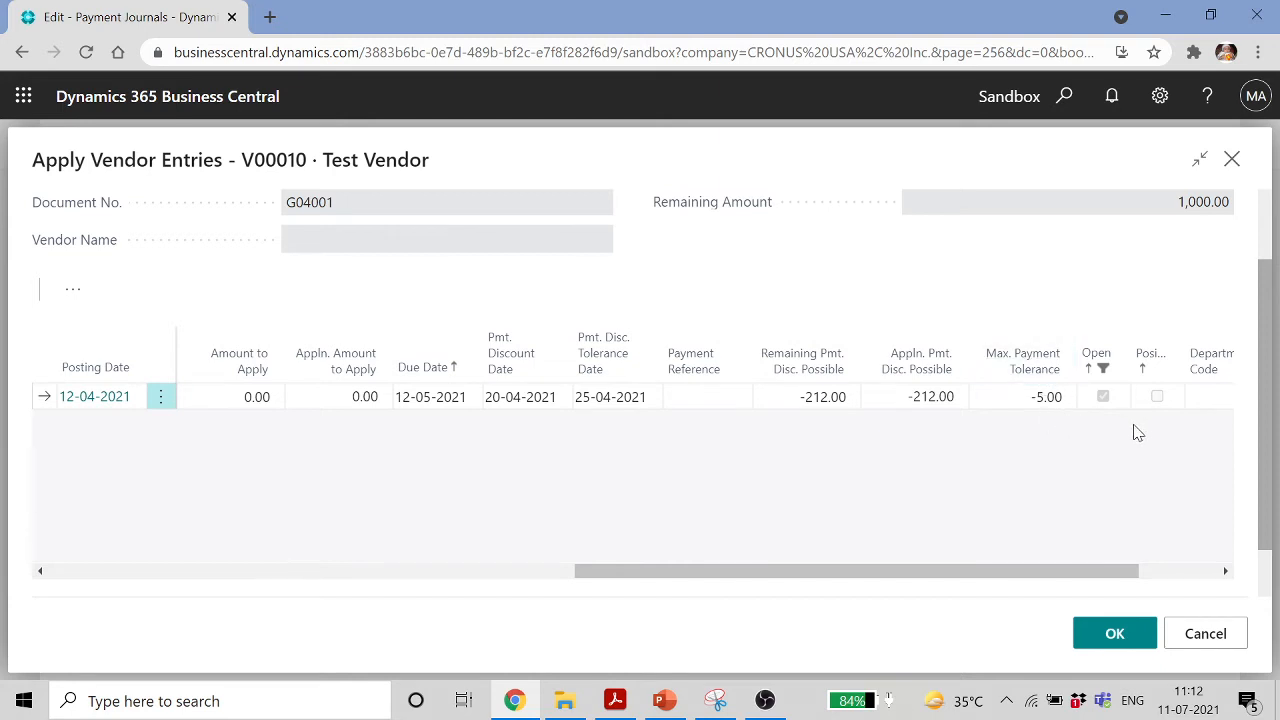
{"action": "left_click_drag", "start_coordinate": [1109, 577], "coordinate": [589, 543]}
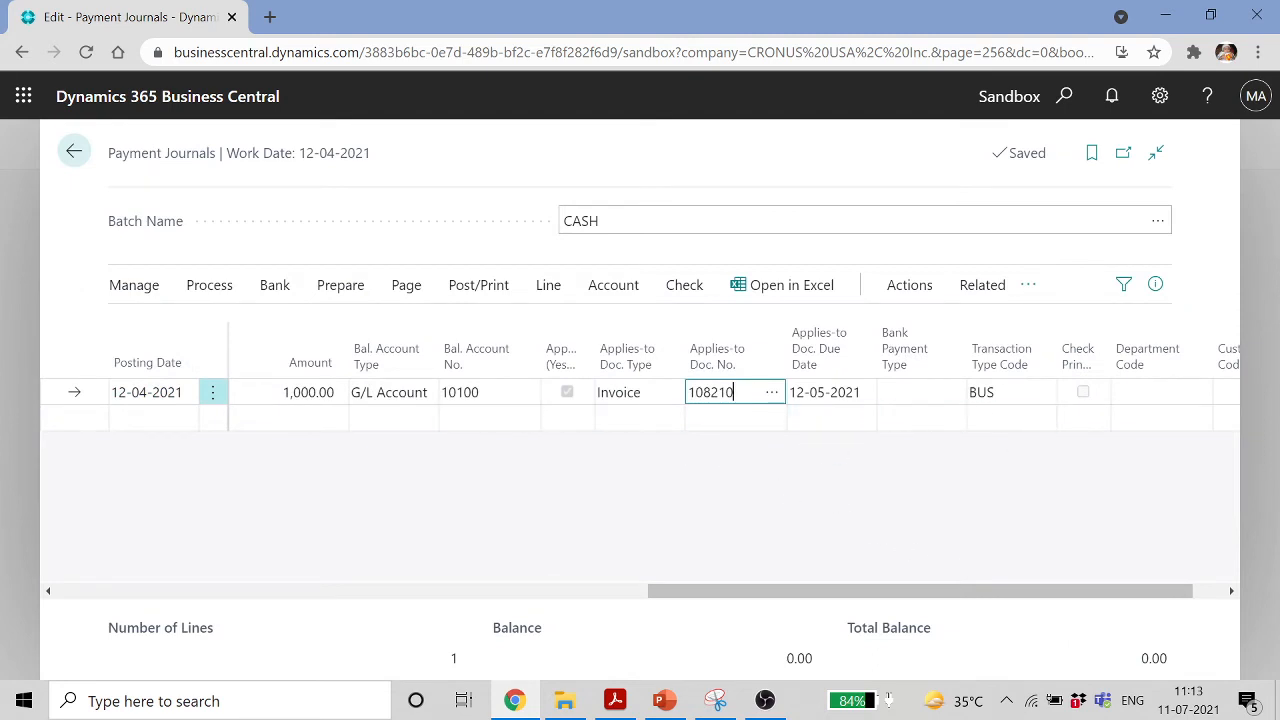
{"action": "left_click", "coordinate": [494, 393]}
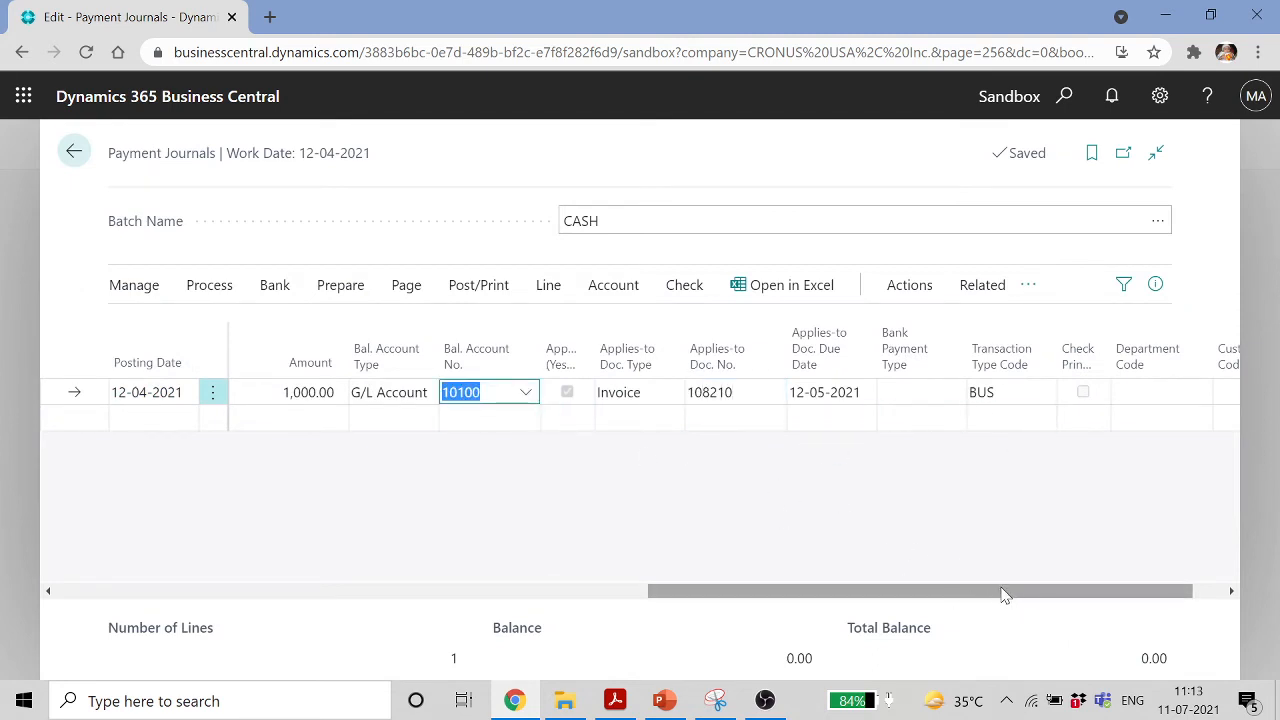
Clear the 1,000.00 amount and apply invoice 108210 so the amount becomes 10,388.00
{"action": "left_click_drag", "start_coordinate": [1003, 595], "coordinate": [1222, 588]}
{"action": "left_click_drag", "start_coordinate": [1028, 590], "coordinate": [718, 590]}
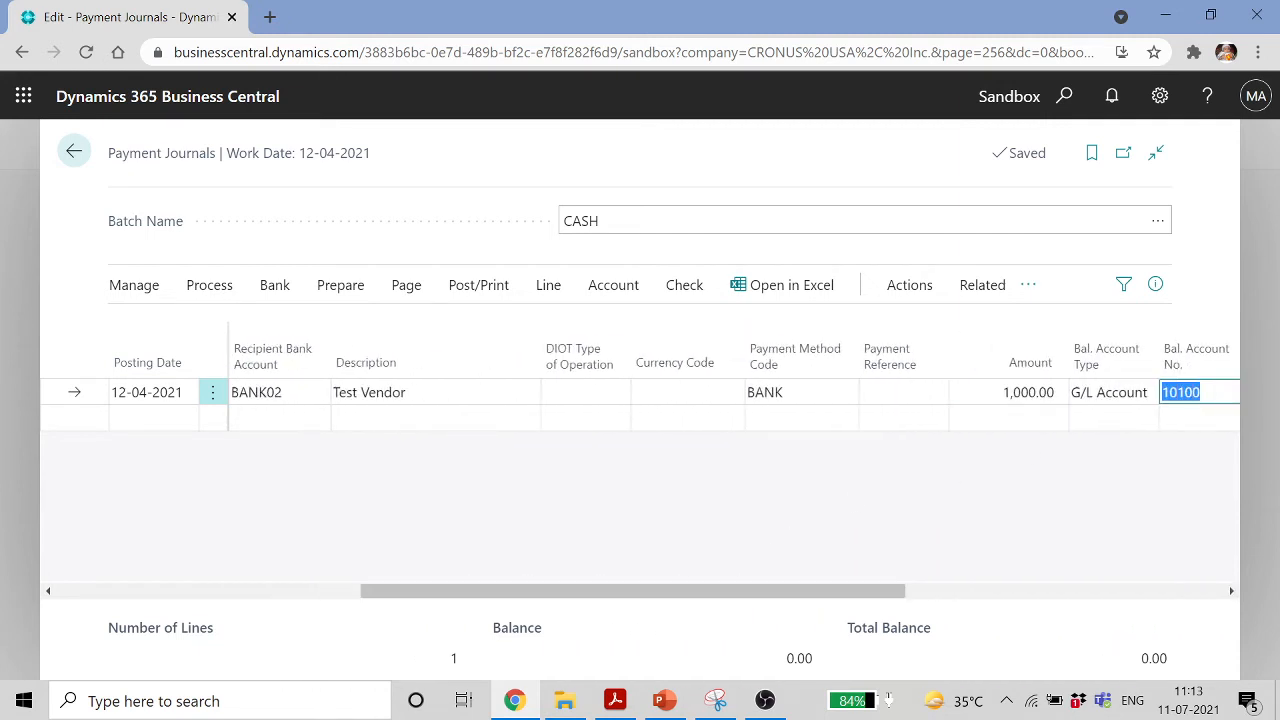
{"action": "left_click", "coordinate": [1030, 392]}
{"action": "key", "text": "Delete"}
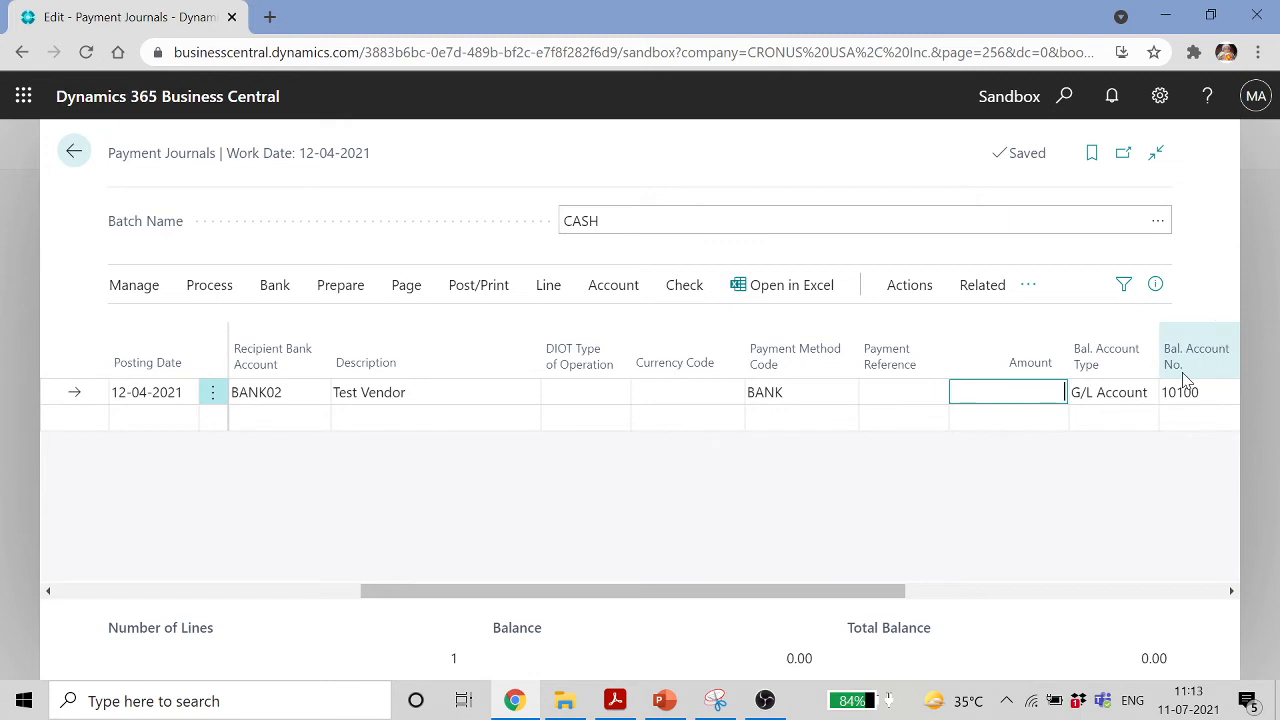
{"action": "left_click_drag", "start_coordinate": [913, 593], "coordinate": [1153, 574]}
{"action": "left_click", "coordinate": [860, 392]}
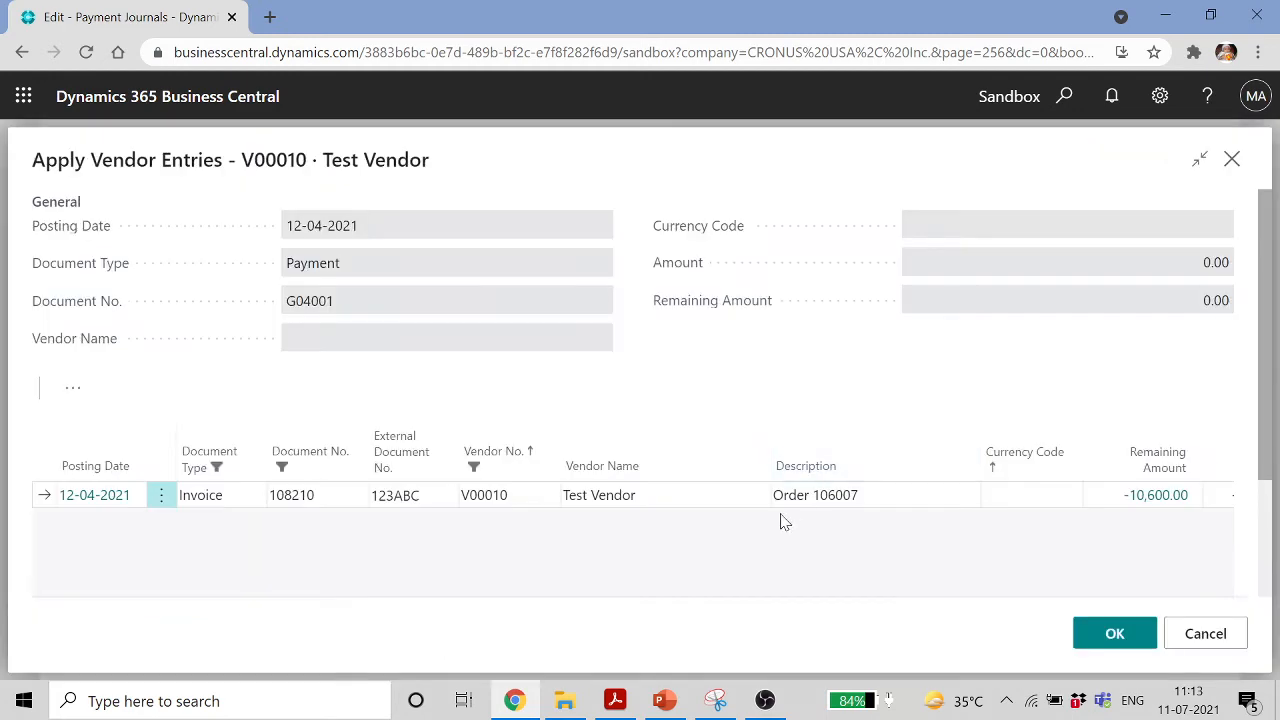
{"action": "left_click", "coordinate": [1118, 645]}
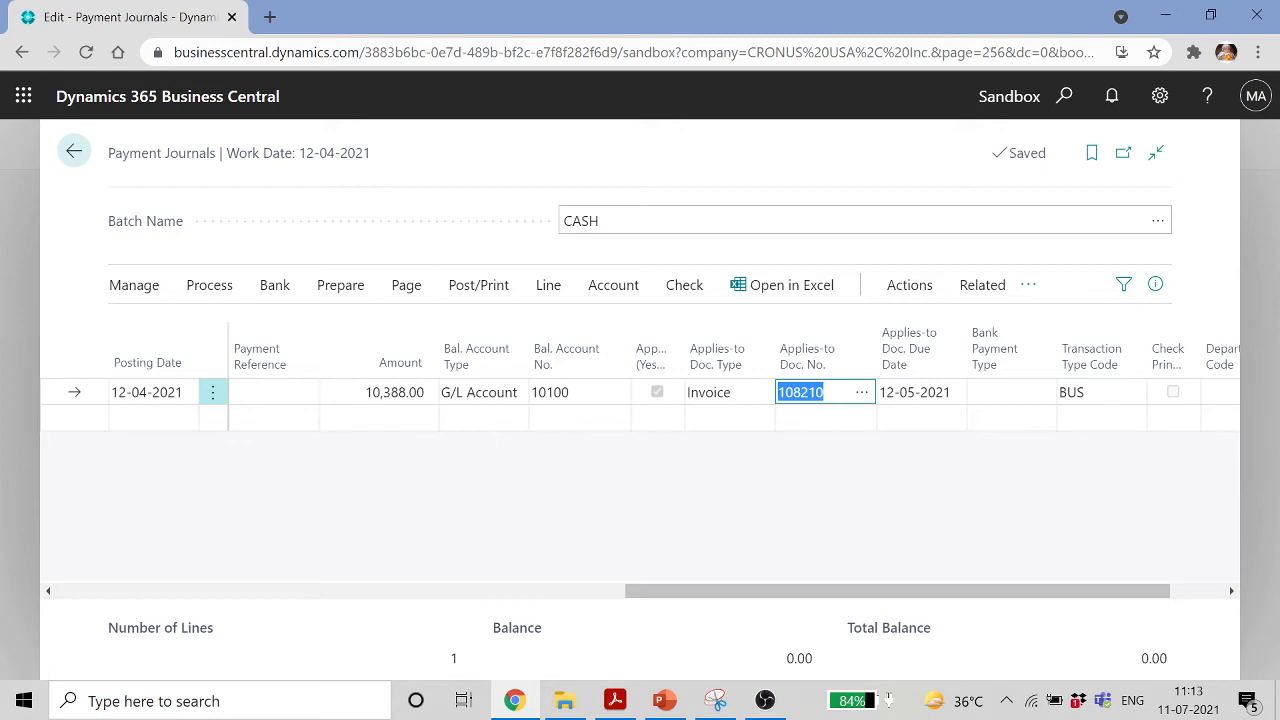
{"action": "left_click", "coordinate": [860, 392]}
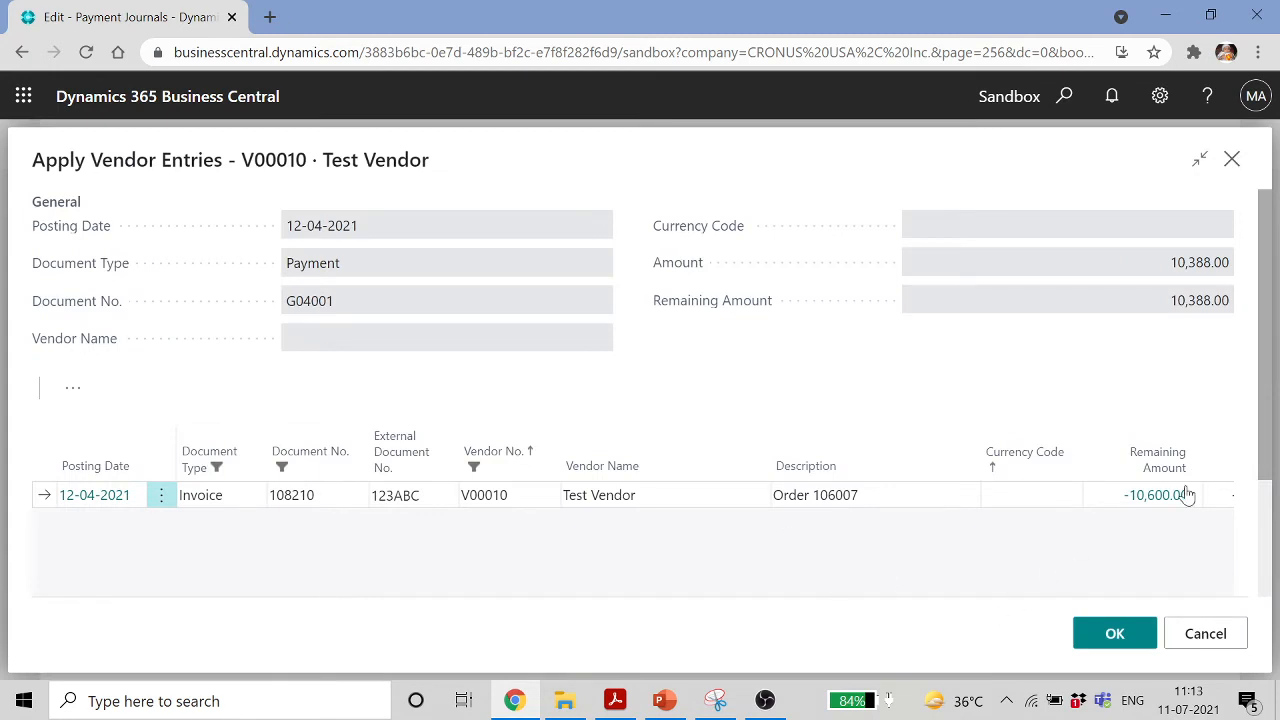
{"action": "scroll", "coordinate": [1271, 440], "scroll_direction": "down", "scroll_amount": 2}
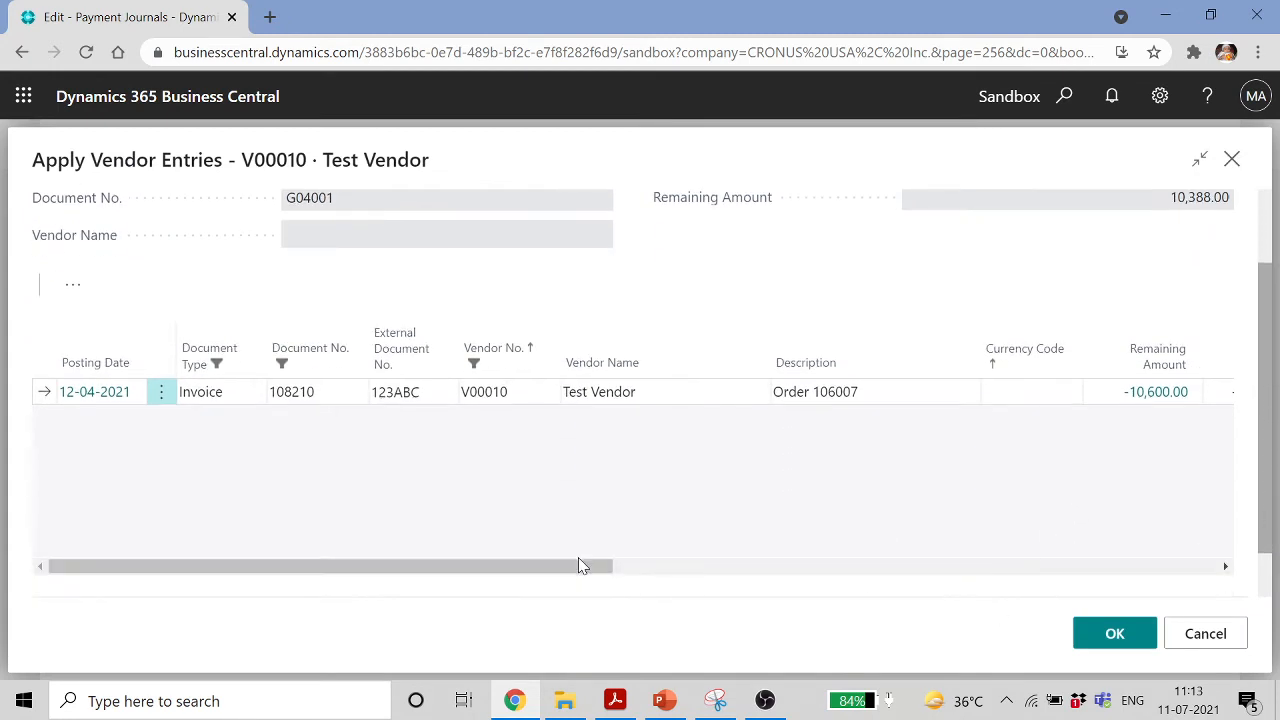
{"action": "left_click_drag", "start_coordinate": [641, 578], "coordinate": [944, 590]}
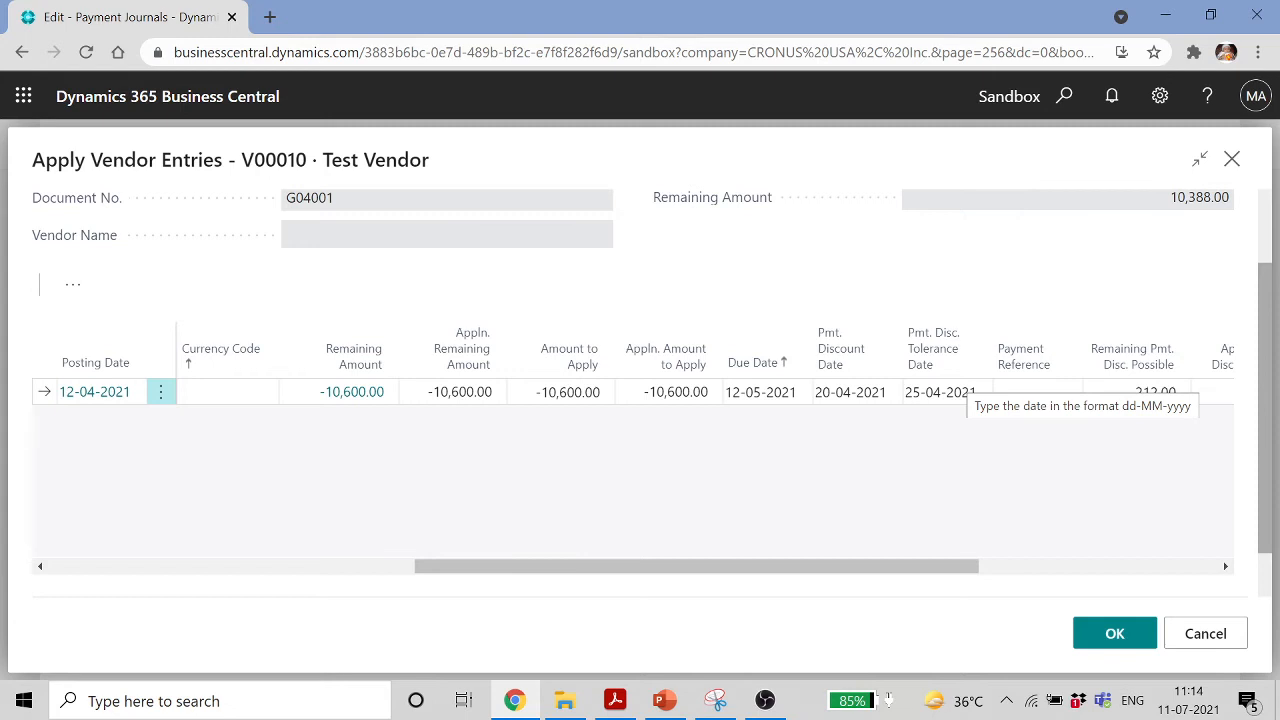
{"action": "left_click_drag", "start_coordinate": [967, 567], "coordinate": [1105, 567]}
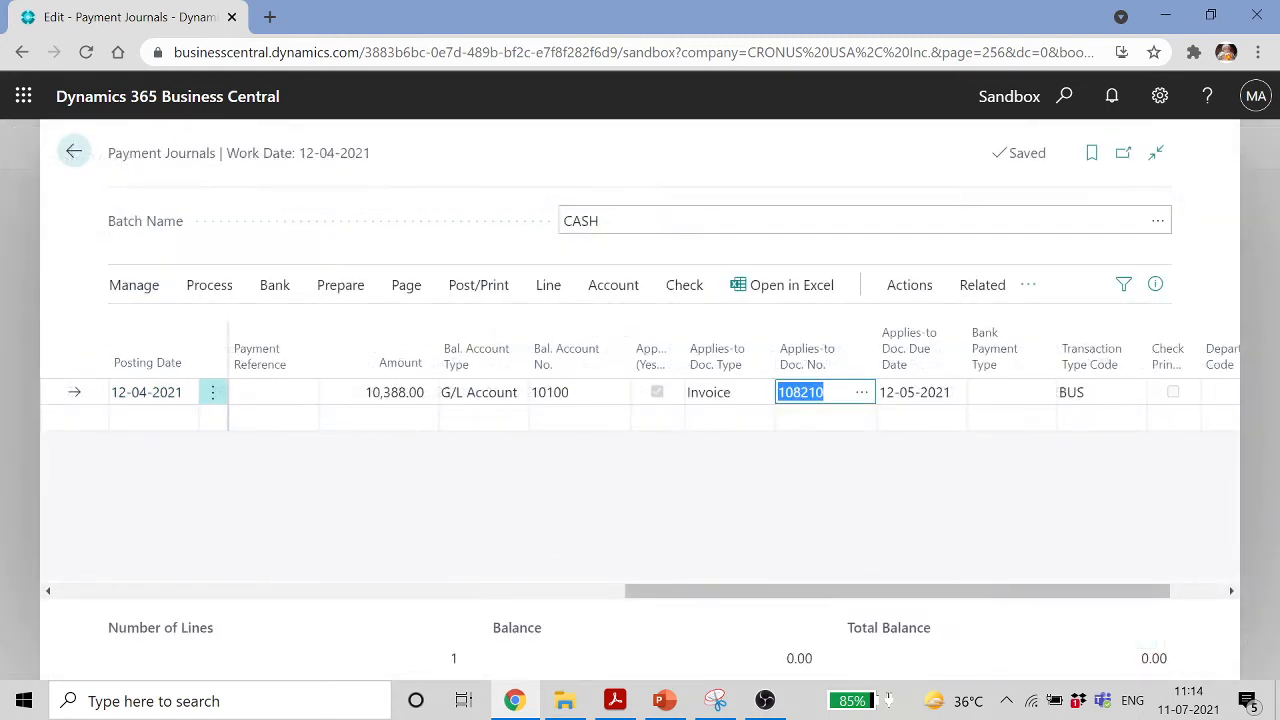
{"action": "left_click", "coordinate": [142, 392]}
{"action": "left_click", "coordinate": [127, 392]}
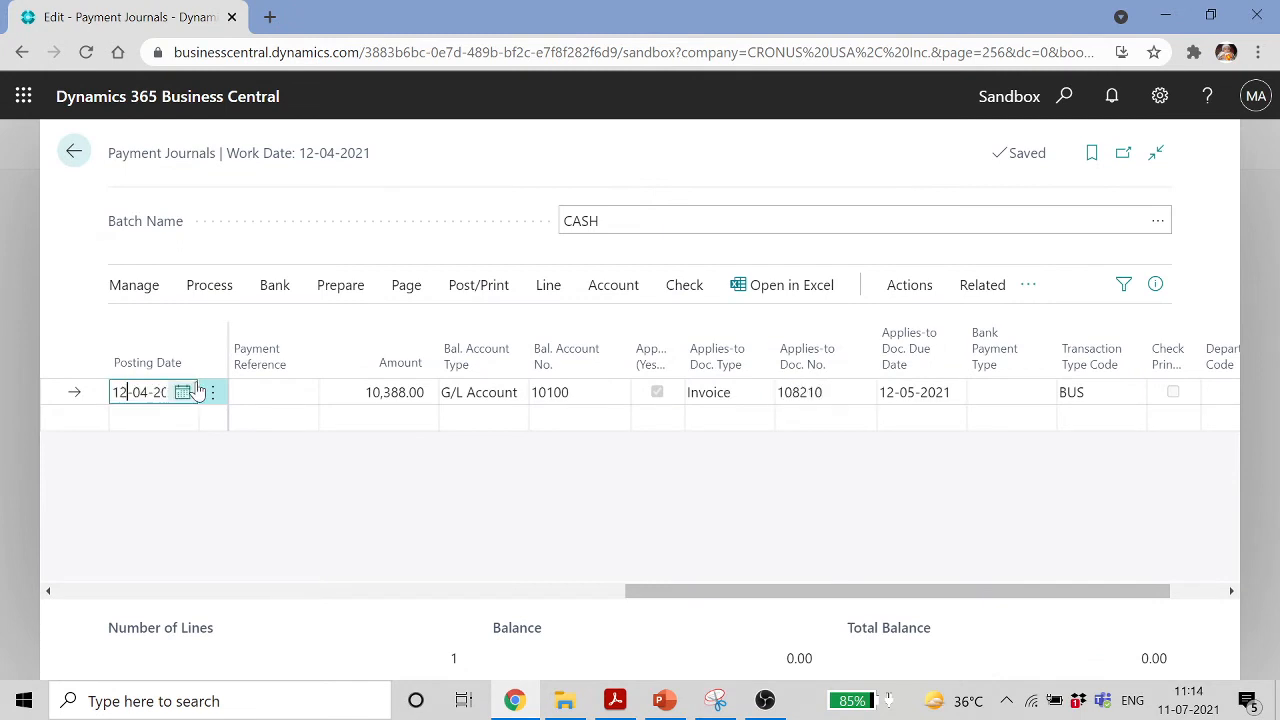
{"action": "key", "text": "BackSpace"}
{"action": "key", "text": "BackSpace"}
{"action": "type", "text": "23"}
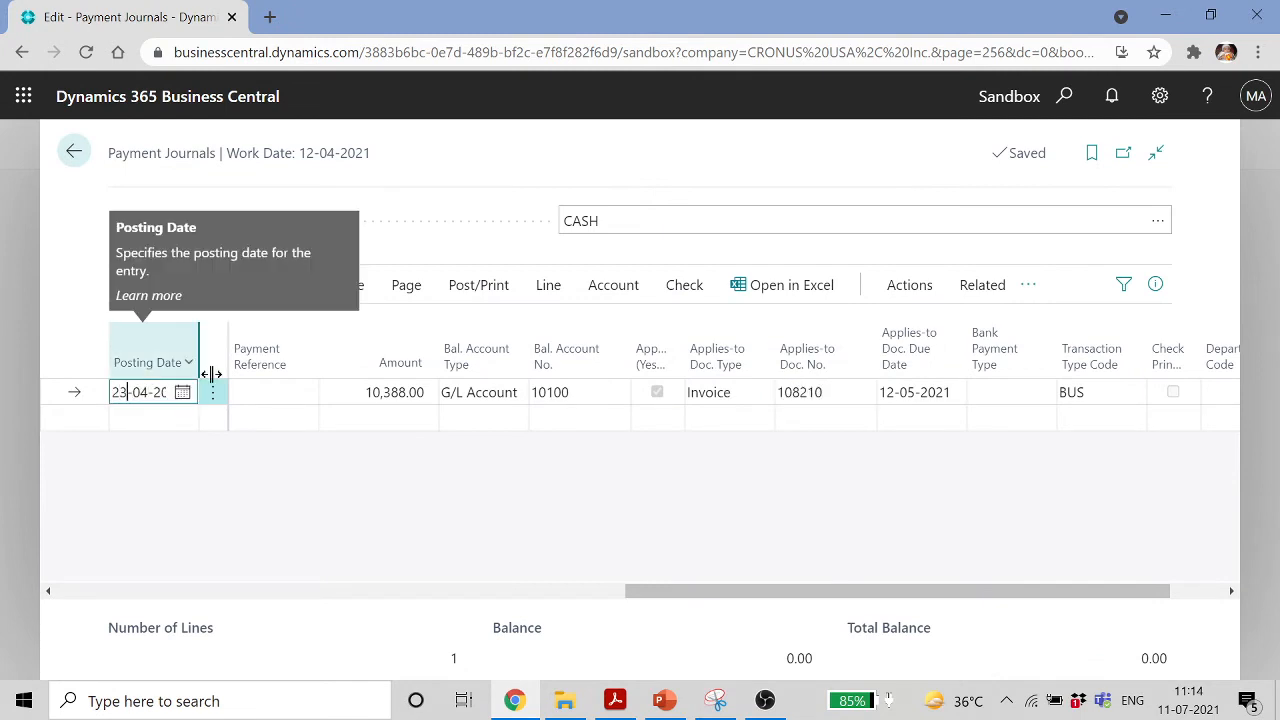
{"action": "key", "text": "Tab"}
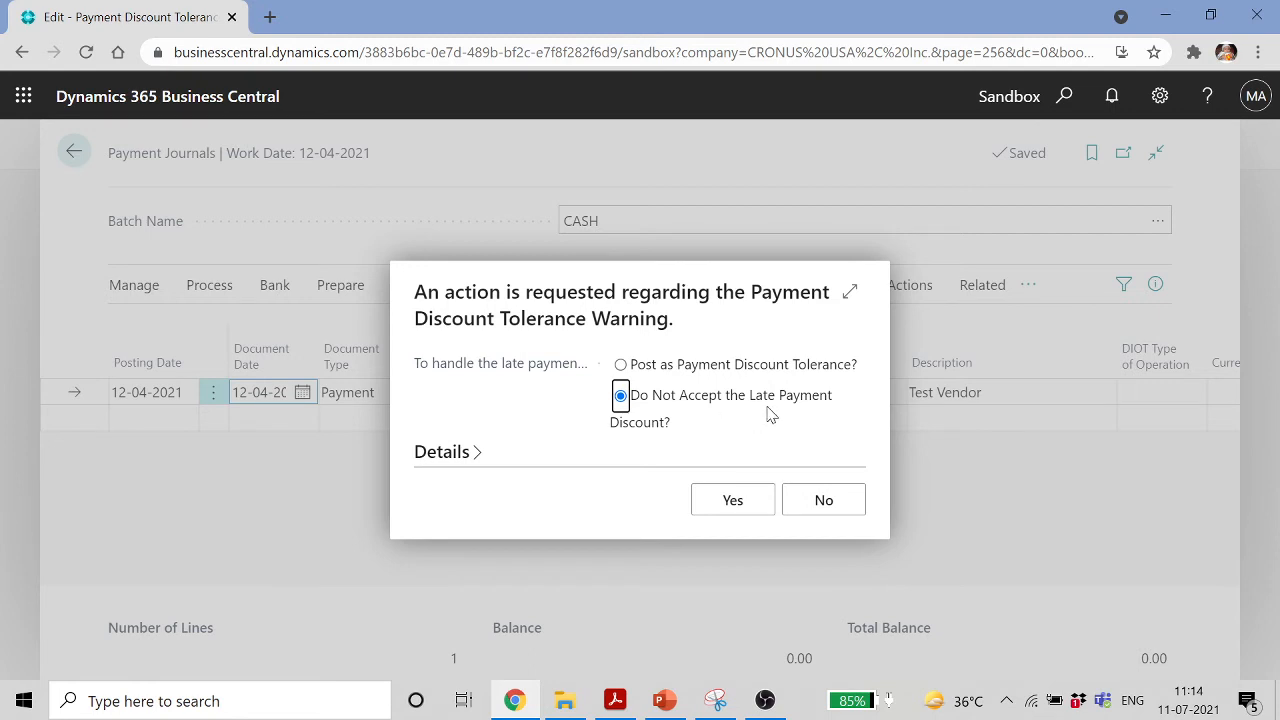
{"action": "left_click", "coordinate": [648, 370]}
{"action": "left_click", "coordinate": [733, 503]}
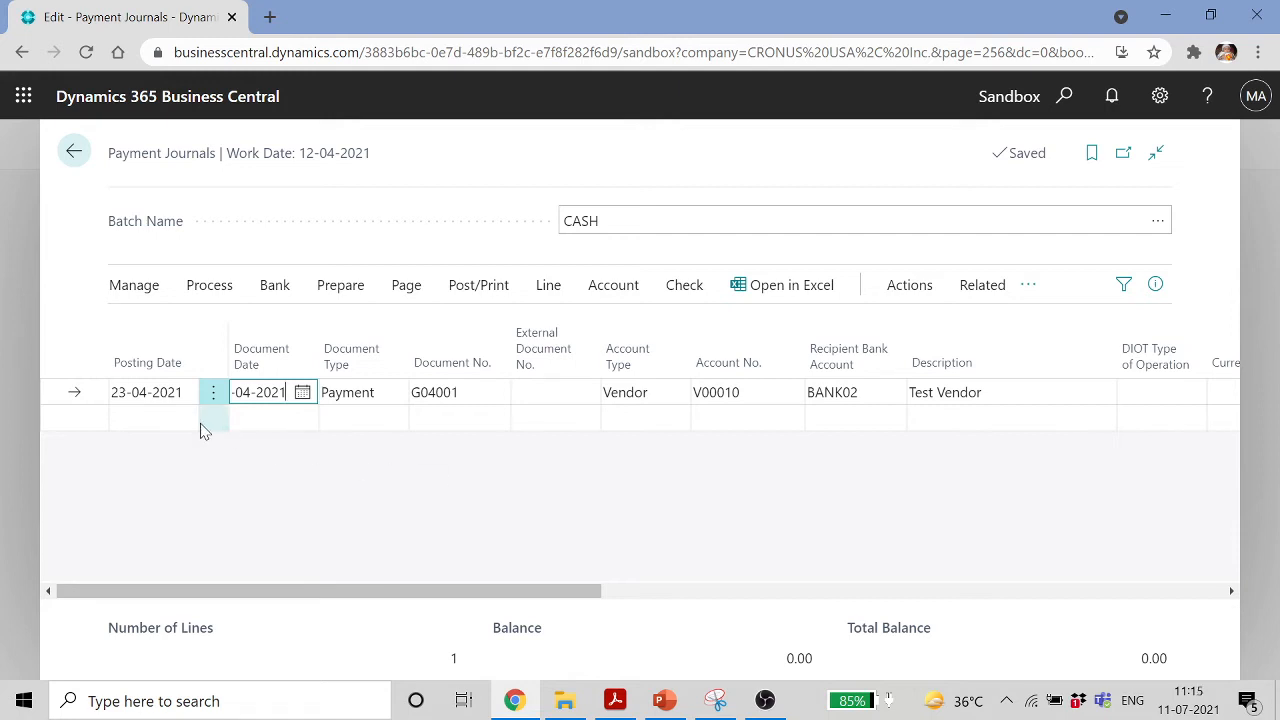
Change the amount from 10,388.00 to 10,385.00, accepting discount tolerance and posting the balance as payment tolerance
{"action": "left_click_drag", "start_coordinate": [566, 590], "coordinate": [1006, 608]}
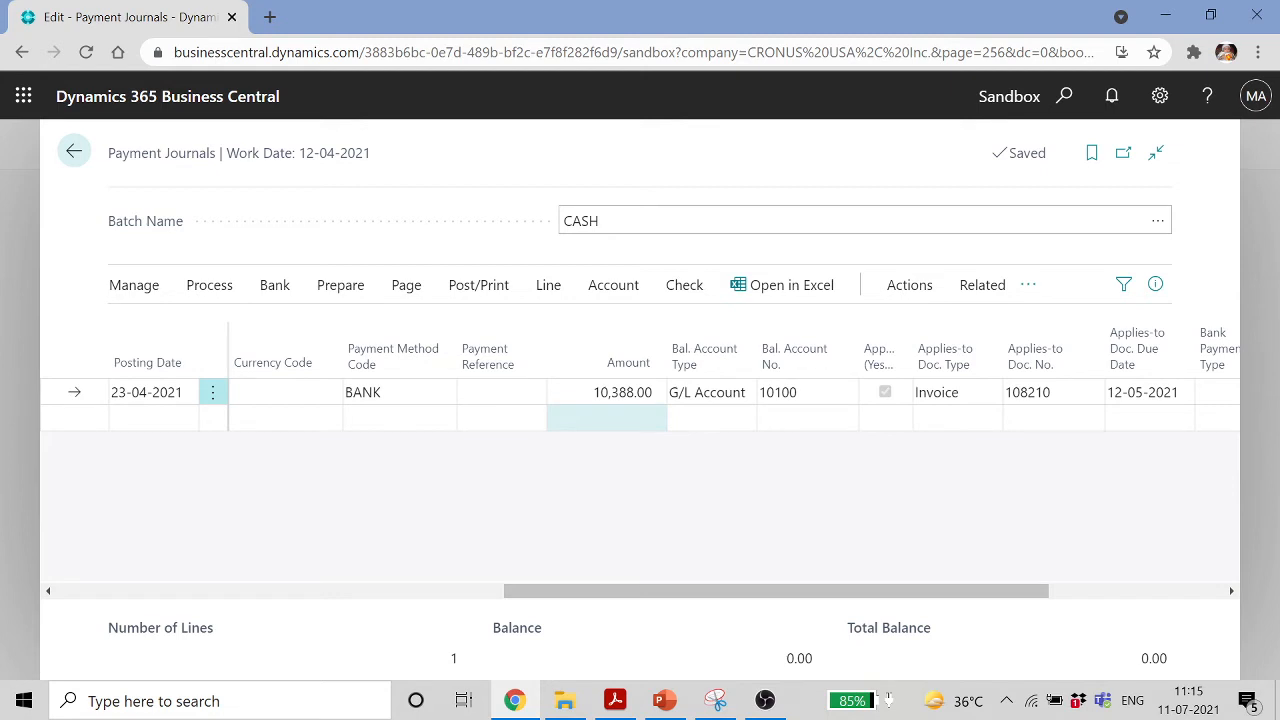
{"action": "left_click", "coordinate": [620, 392]}
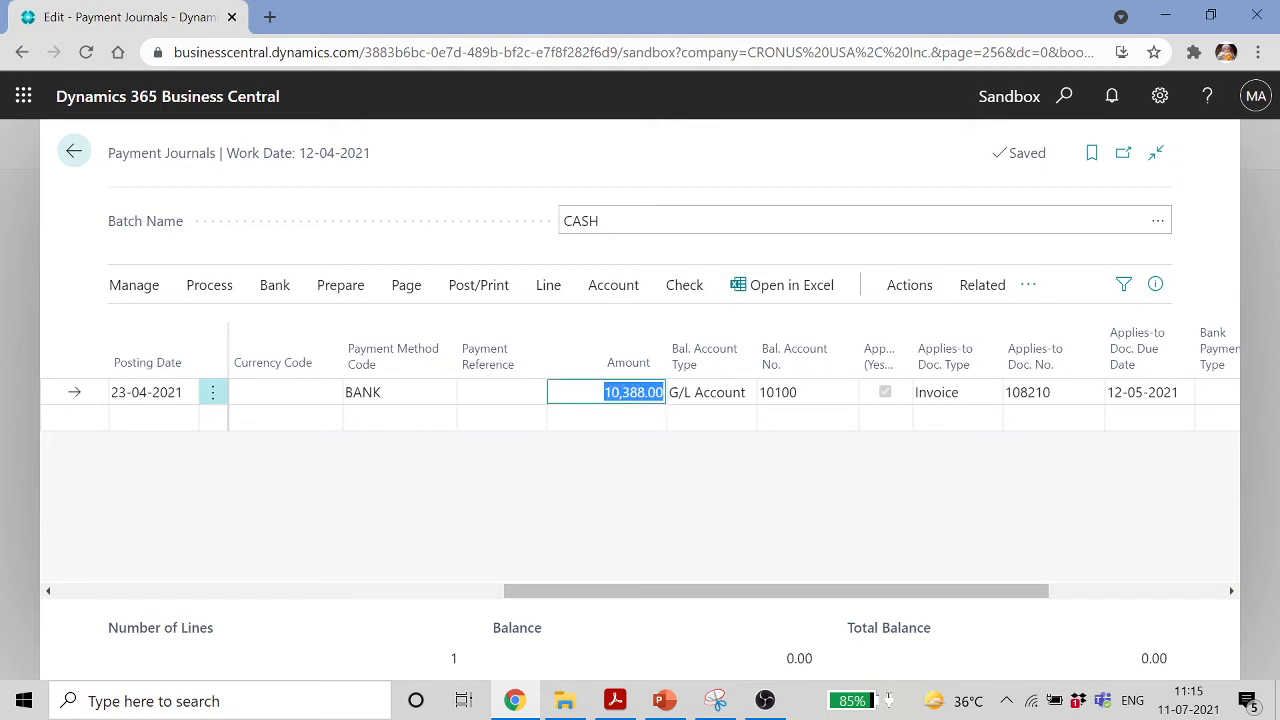
{"action": "left_click", "coordinate": [637, 392]}
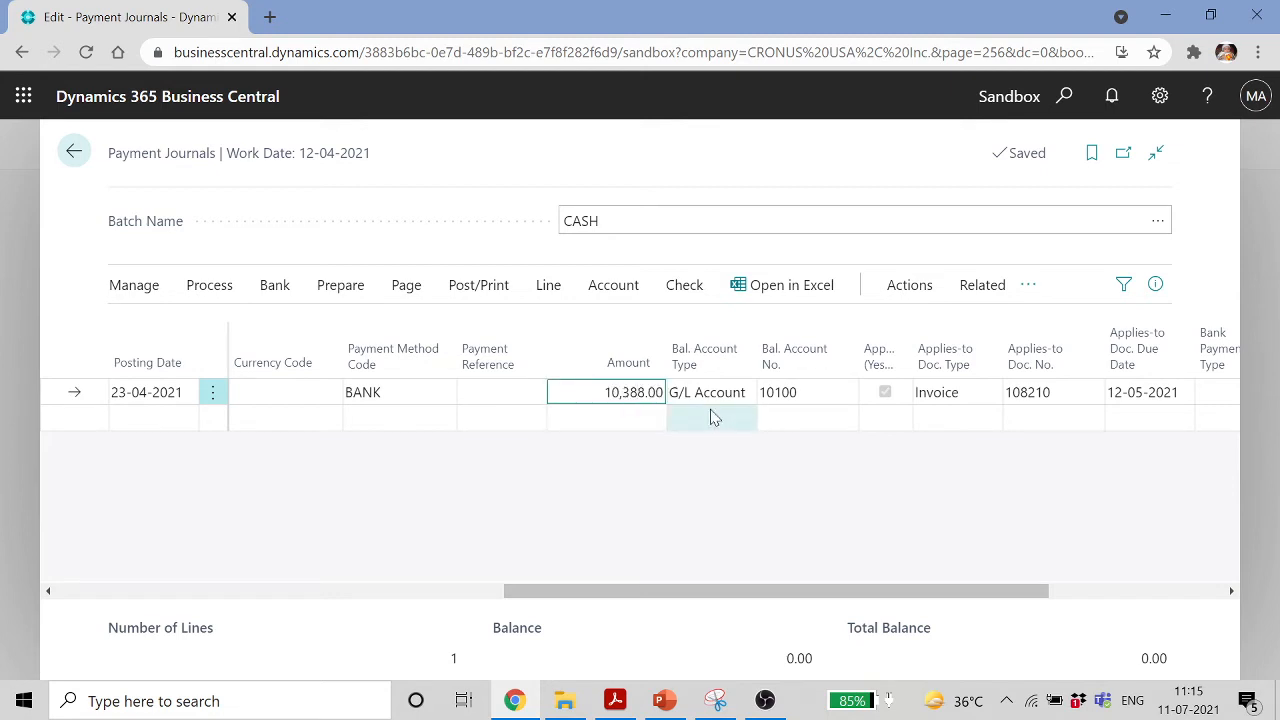
{"action": "key", "text": "BackSpace"}
{"action": "type", "text": "5"}
{"action": "key", "text": "Tab"}
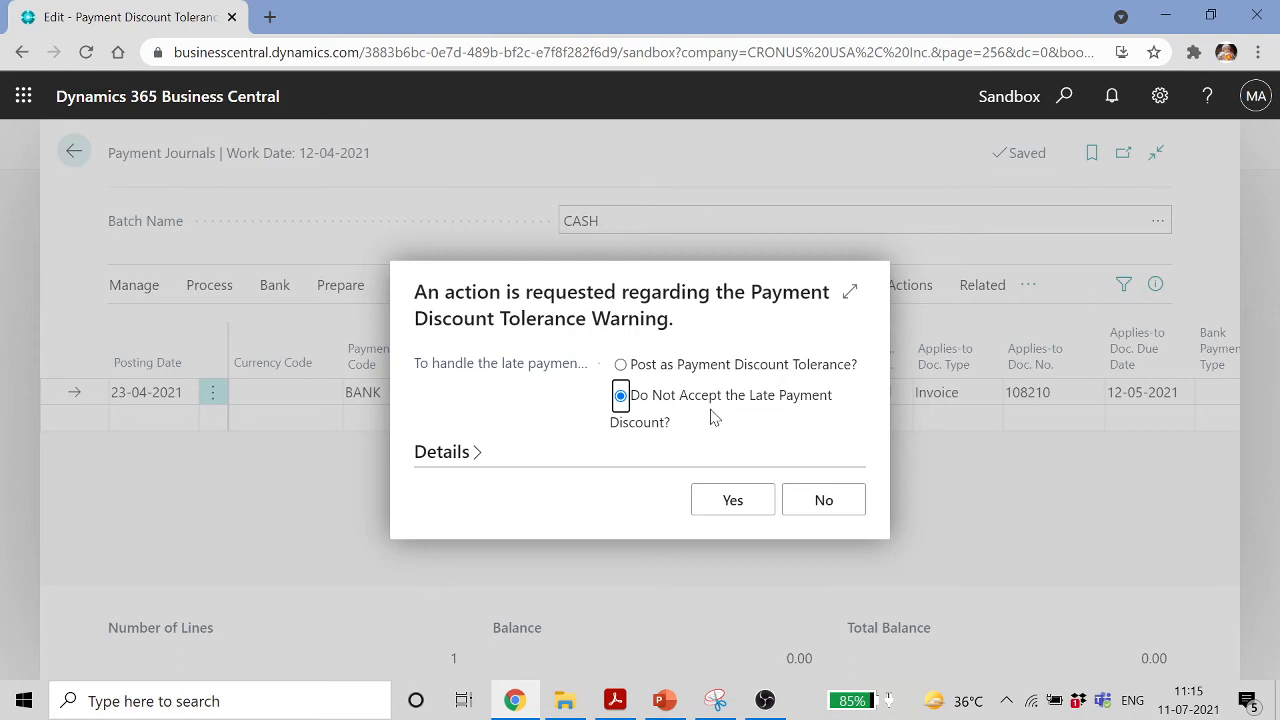
{"action": "left_click", "coordinate": [622, 366]}
{"action": "left_click", "coordinate": [731, 494]}
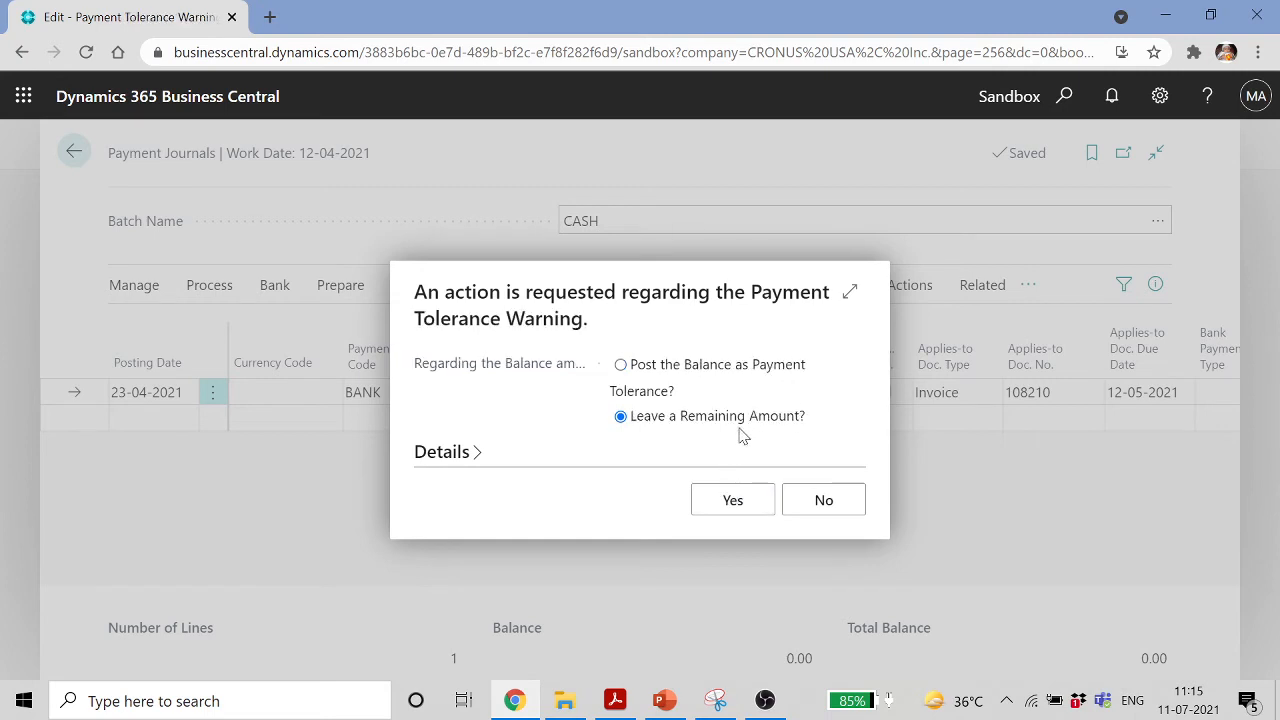
{"action": "left_click", "coordinate": [637, 366]}
{"action": "left_click", "coordinate": [731, 505]}
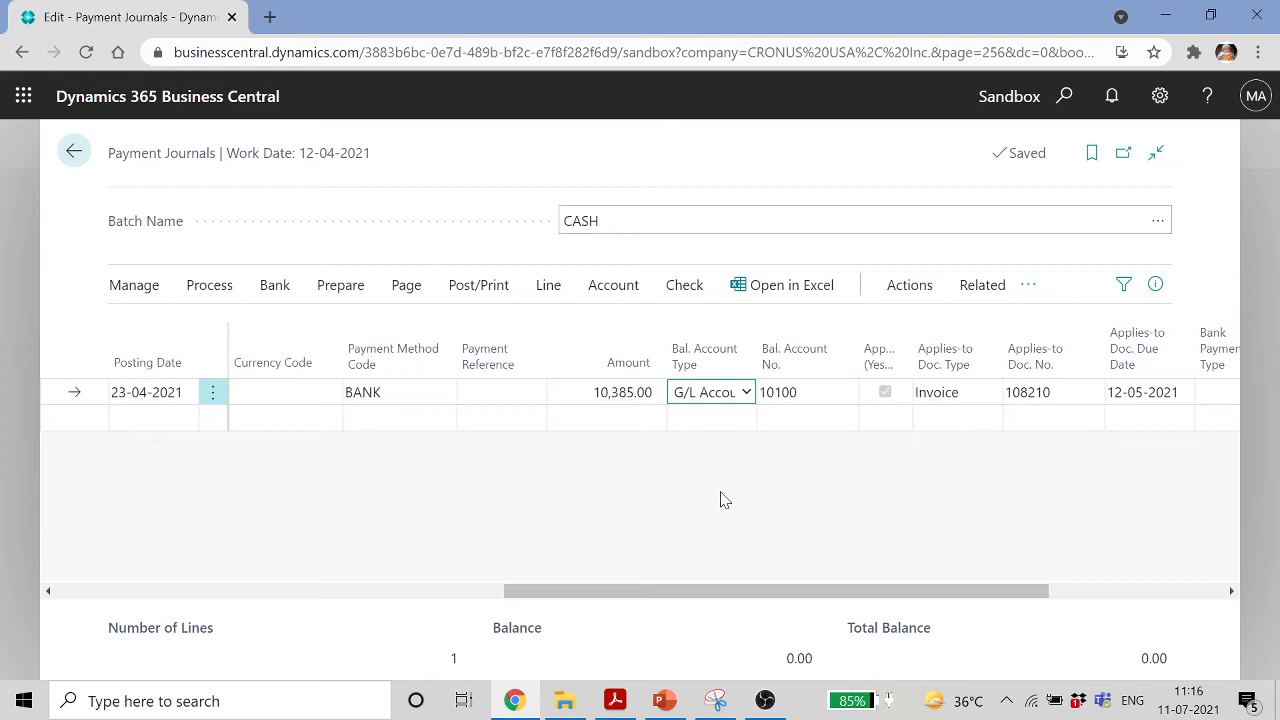
Post the CASH payment journal line, dismiss the success message, and return to Vendors
{"action": "left_click_drag", "start_coordinate": [1002, 591], "coordinate": [968, 588]}
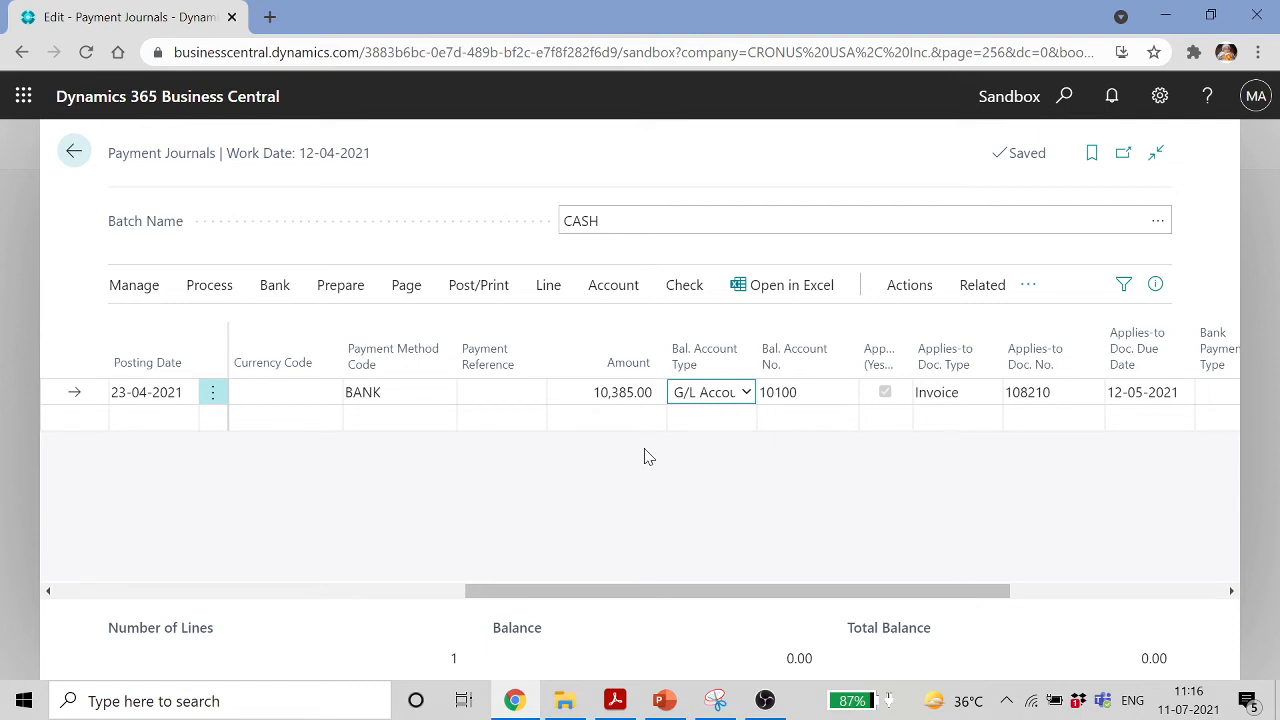
{"action": "left_click", "coordinate": [477, 296]}
{"action": "left_click", "coordinate": [153, 330]}
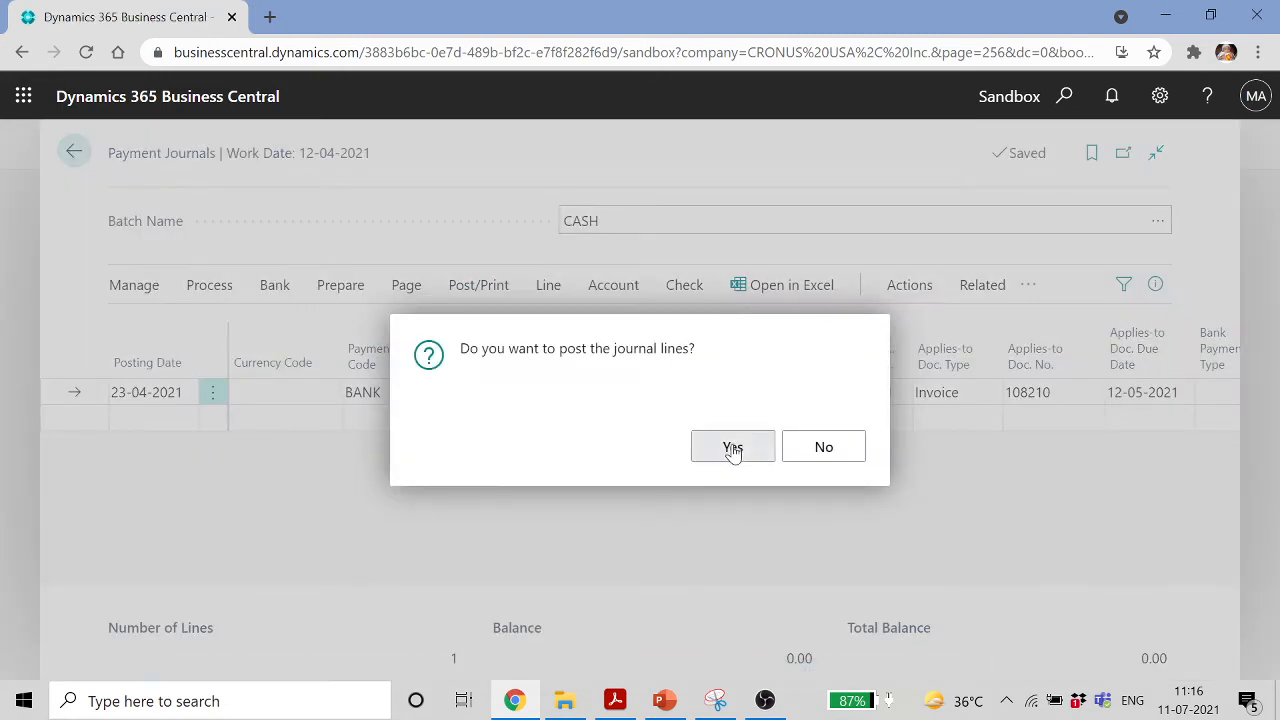
{"action": "left_click", "coordinate": [733, 448]}
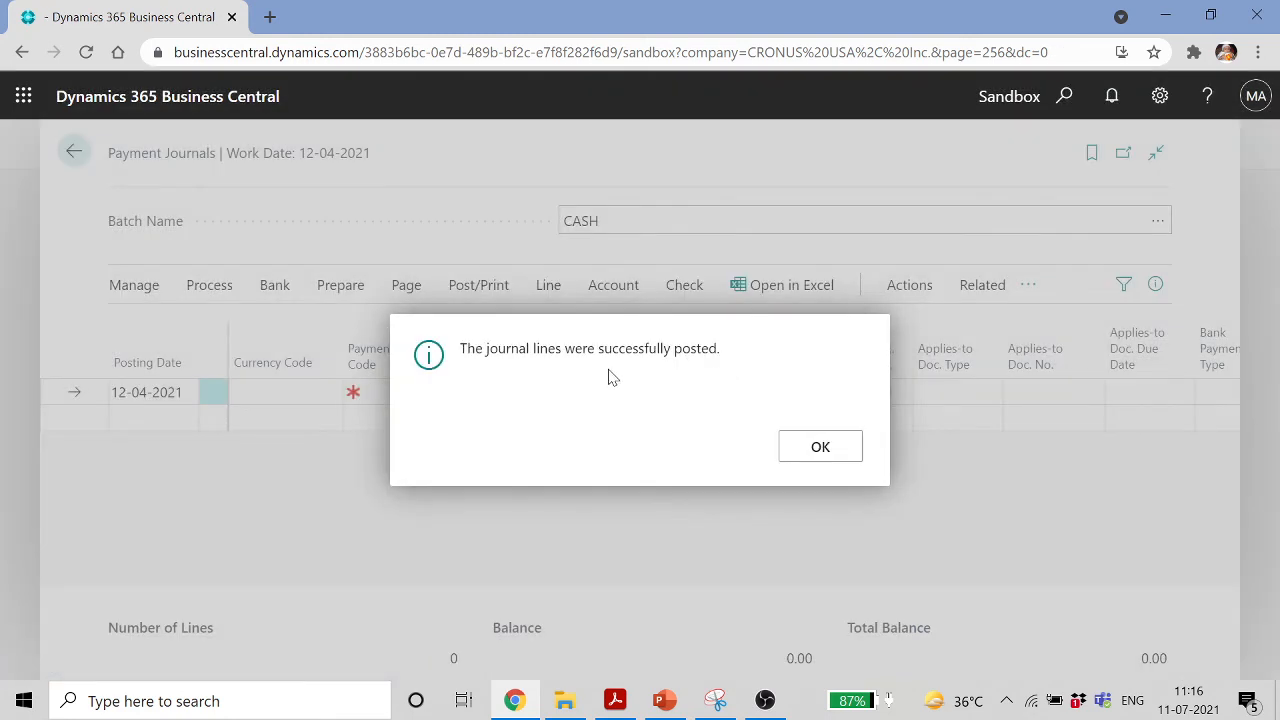
{"action": "left_click", "coordinate": [822, 450]}
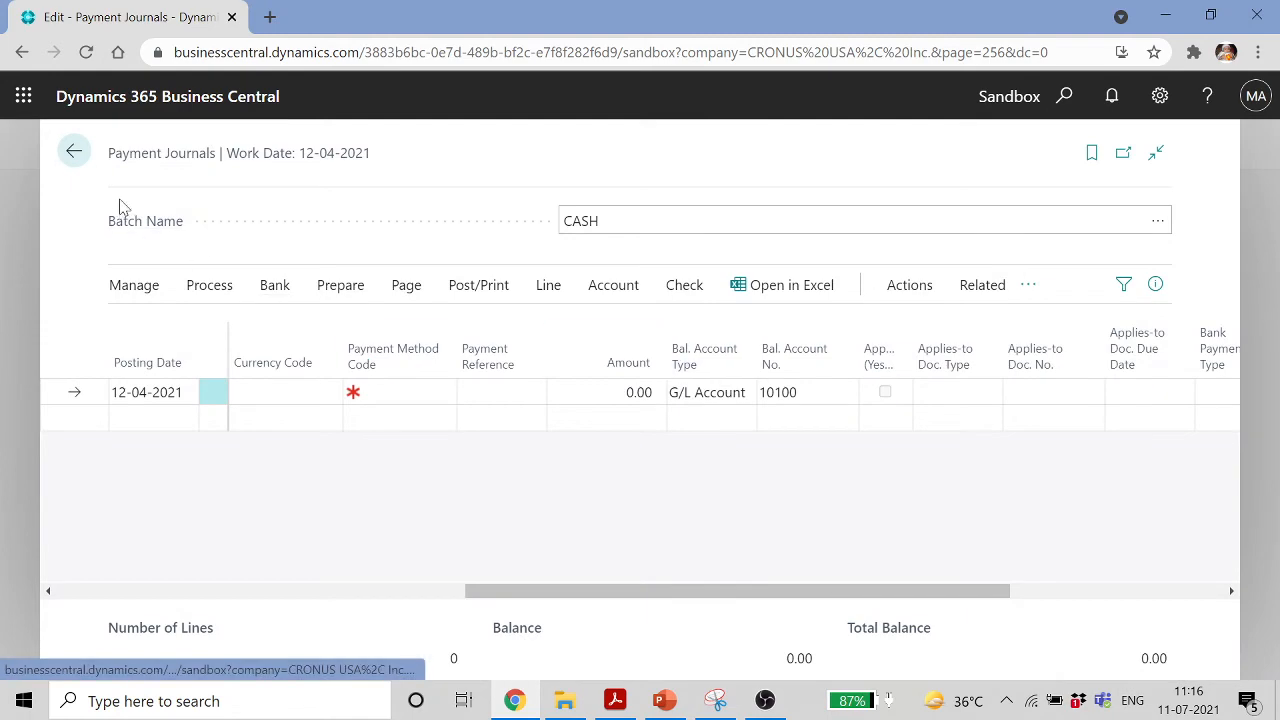
{"action": "left_click", "coordinate": [75, 154]}
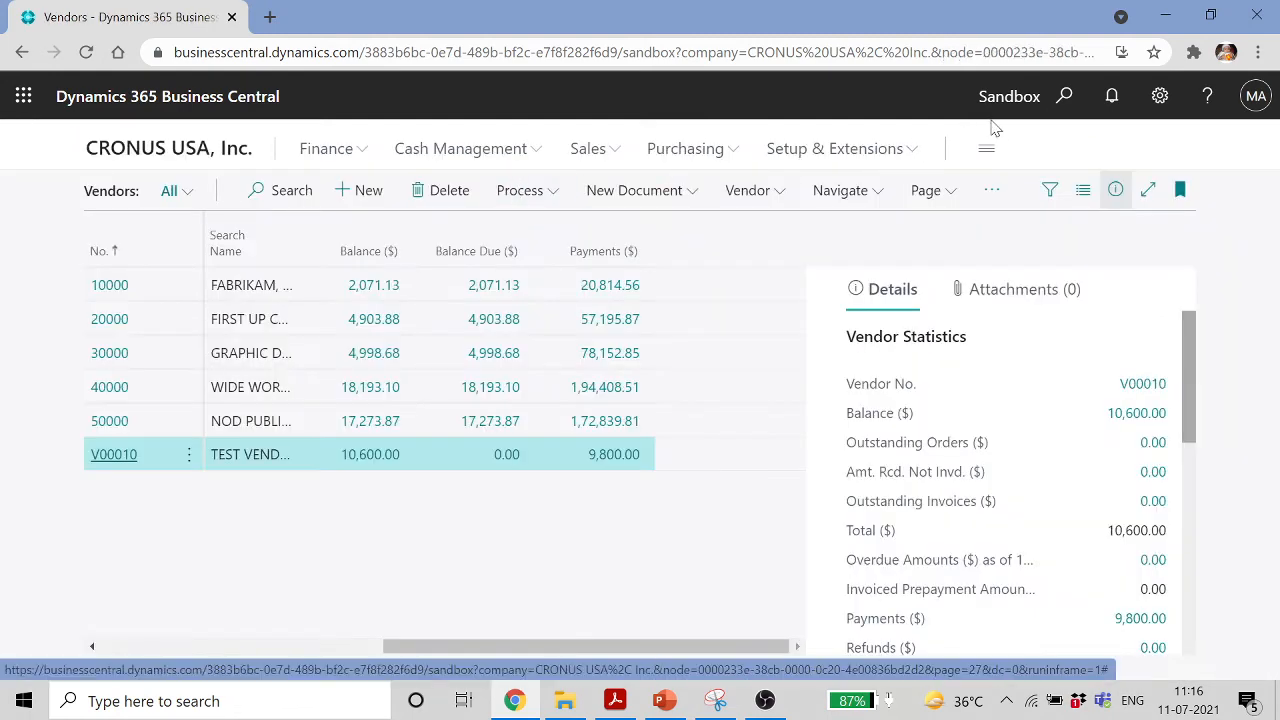
Open Vendor Ledger Entries and view invoice 108210's detailed entries showing 0.00 remaining
{"action": "left_click", "coordinate": [1066, 96]}
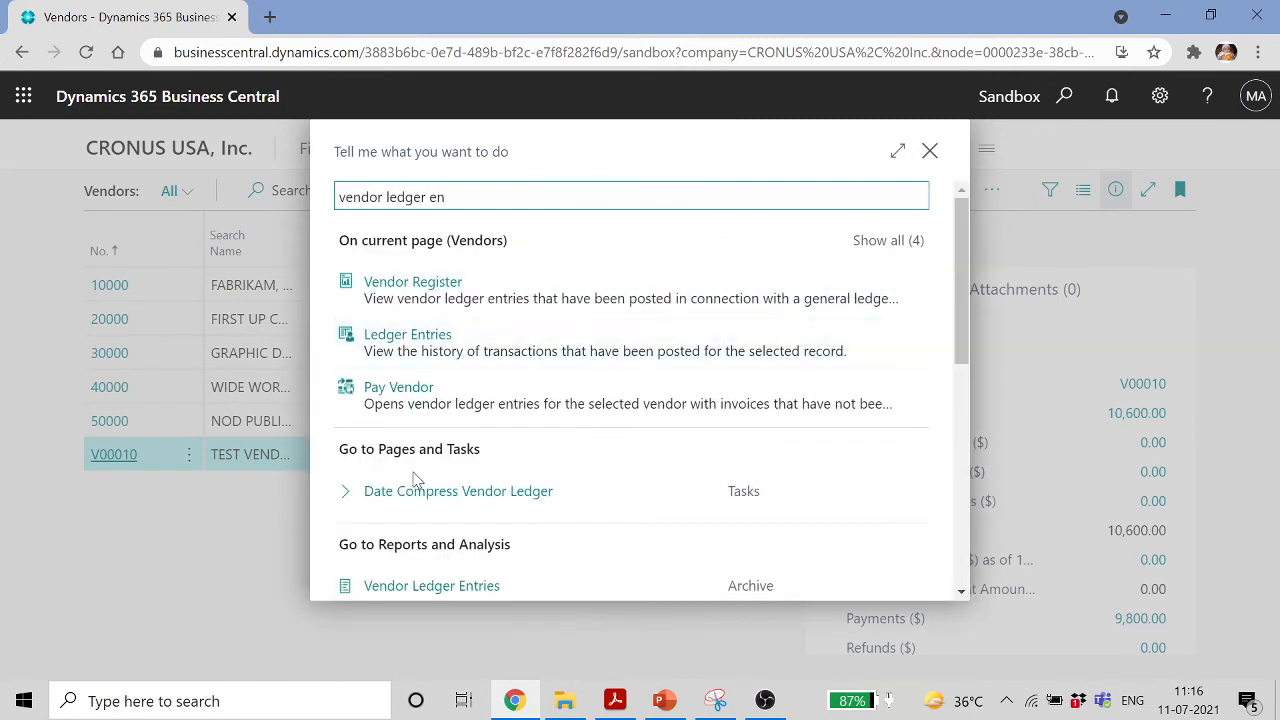
{"action": "left_click", "coordinate": [452, 582]}
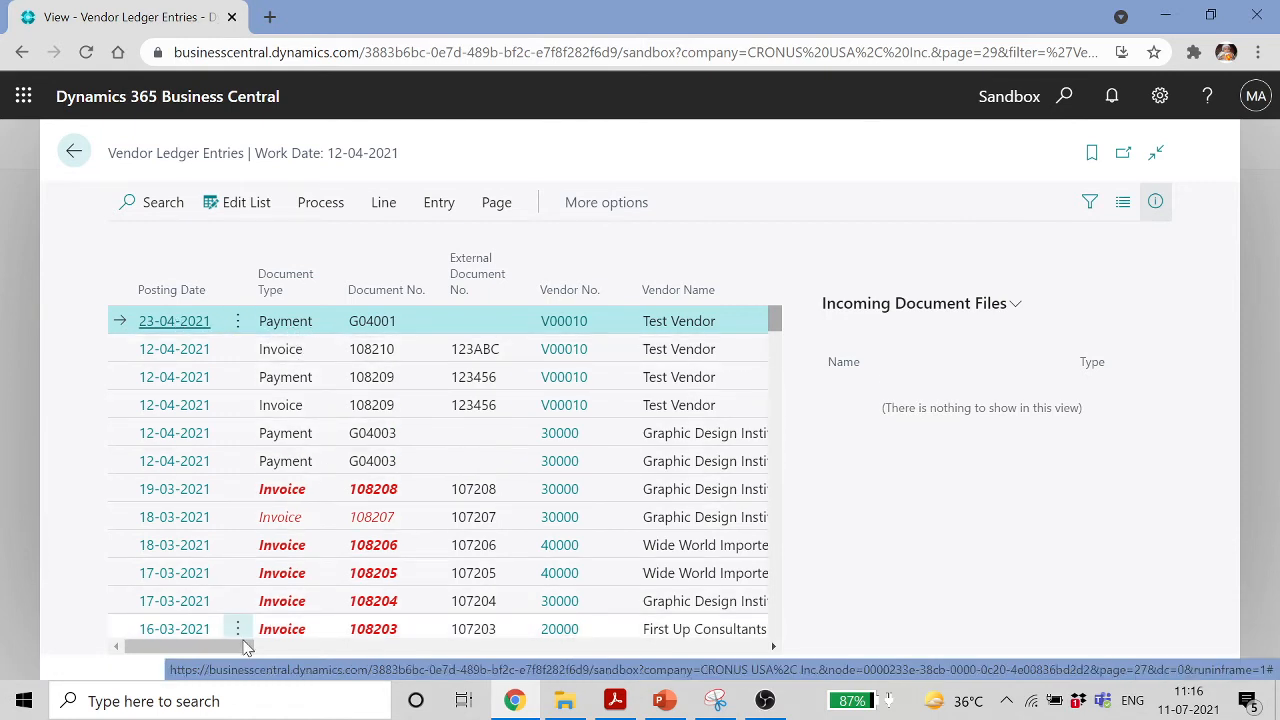
{"action": "left_click_drag", "start_coordinate": [246, 650], "coordinate": [519, 679]}
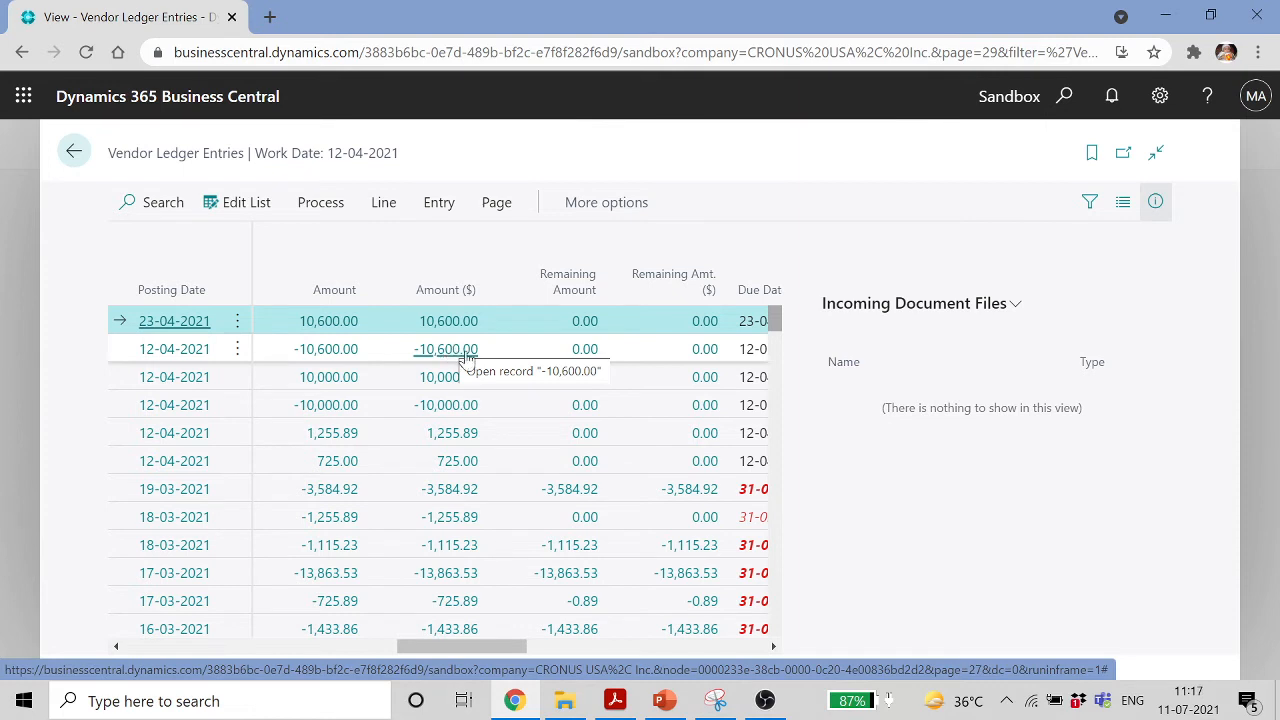
{"action": "left_click", "coordinate": [590, 350]}
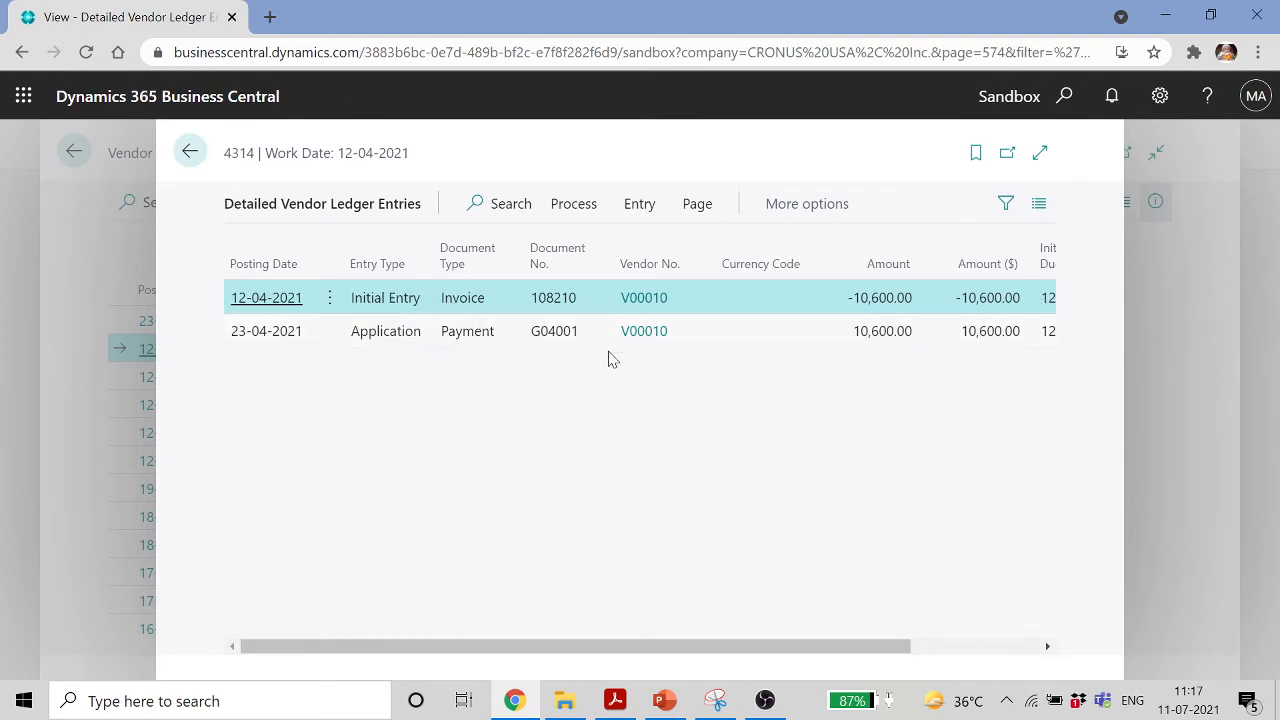
{"action": "left_click_drag", "start_coordinate": [896, 648], "coordinate": [1059, 608]}
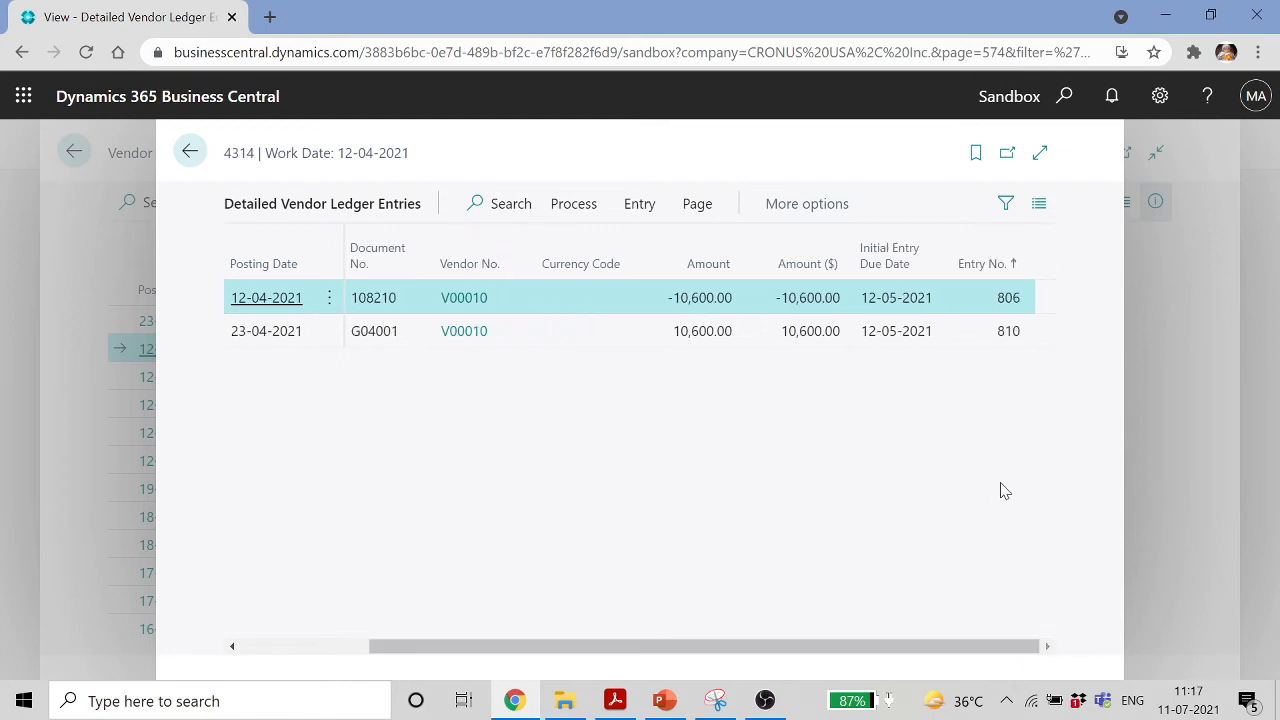
{"action": "left_click", "coordinate": [190, 152]}
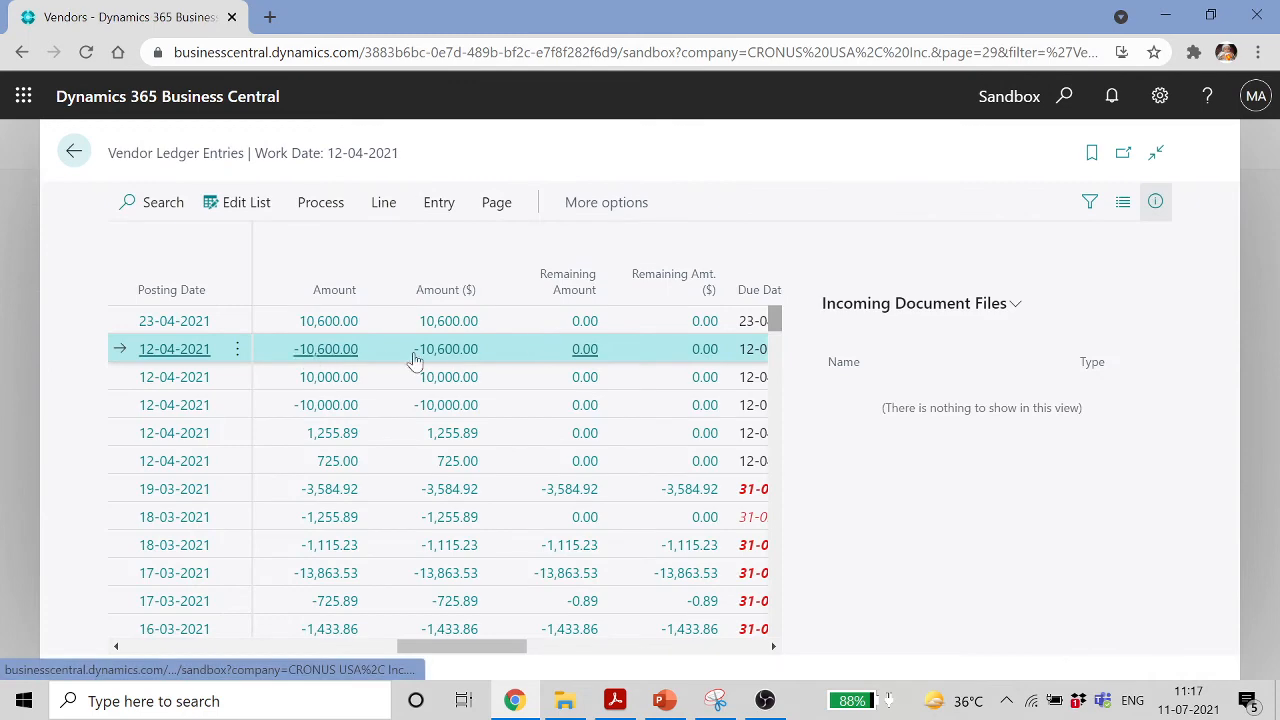
{"action": "left_click", "coordinate": [437, 204]}
{"action": "left_click", "coordinate": [196, 246]}
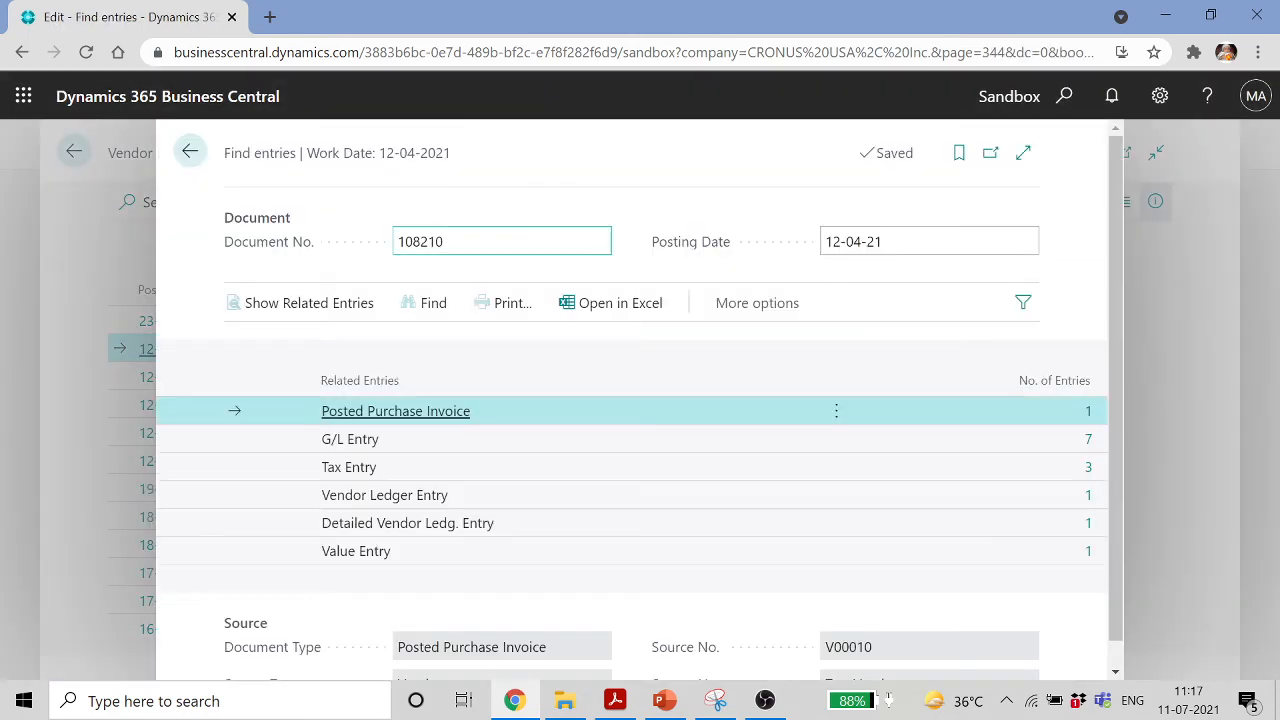
{"action": "left_click", "coordinate": [190, 152]}
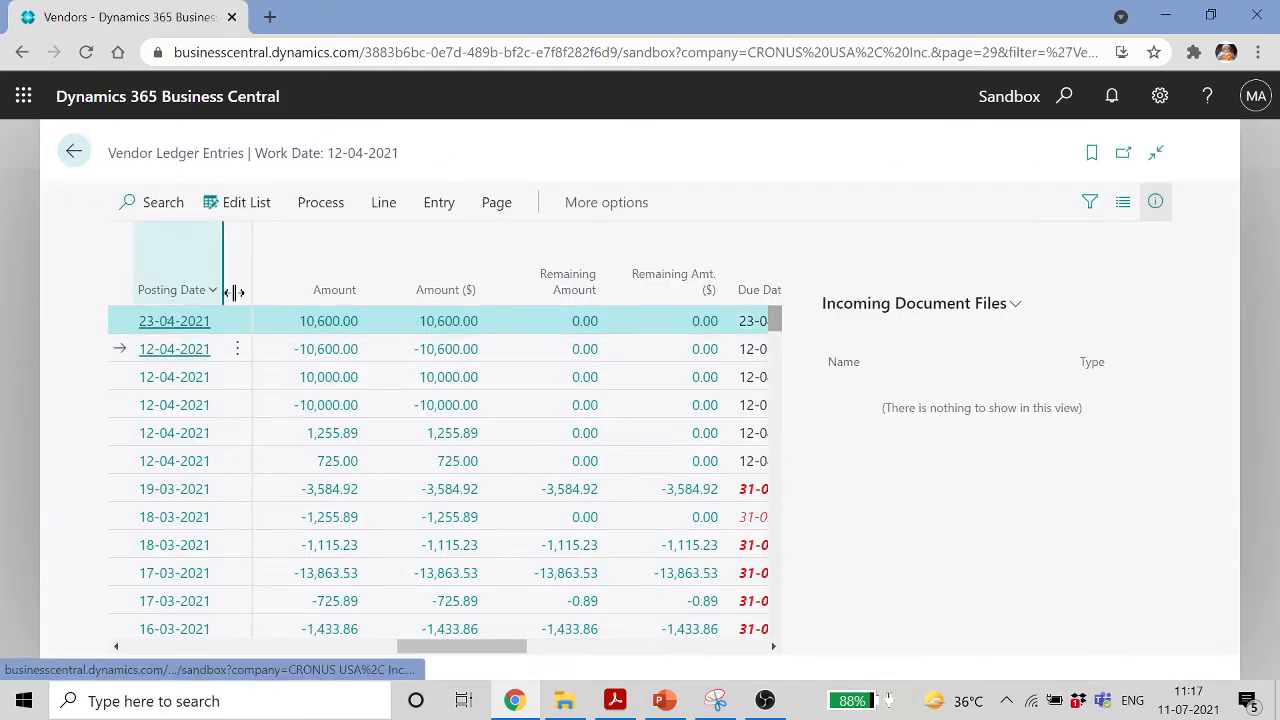
{"action": "left_click", "coordinate": [438, 202]}
{"action": "left_click", "coordinate": [183, 246]}
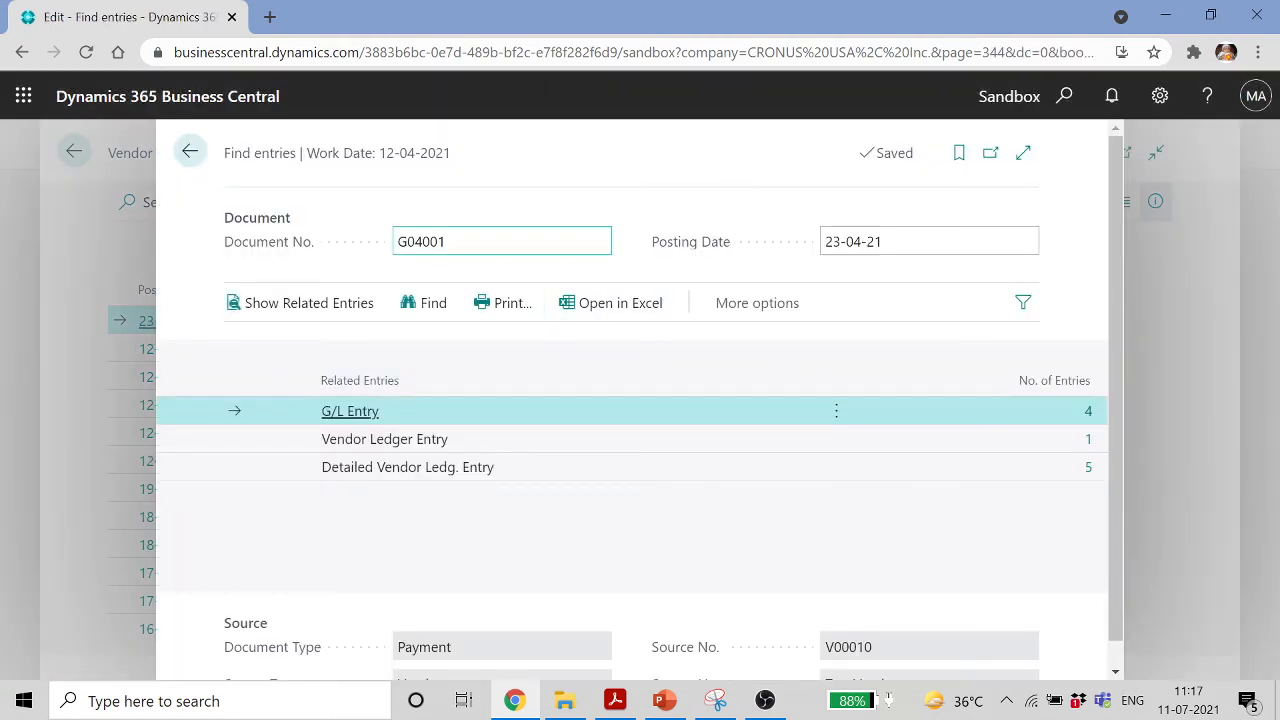
{"action": "left_click", "coordinate": [1089, 412]}
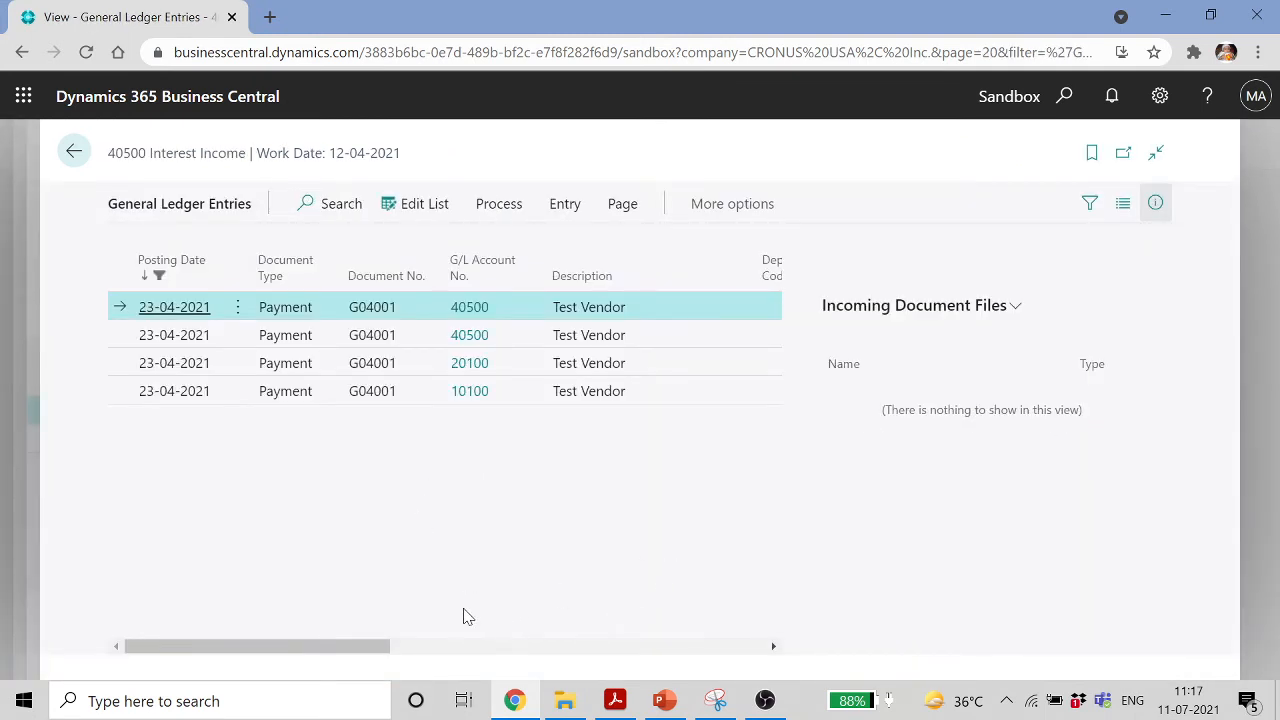
{"action": "left_click_drag", "start_coordinate": [366, 646], "coordinate": [645, 648]}
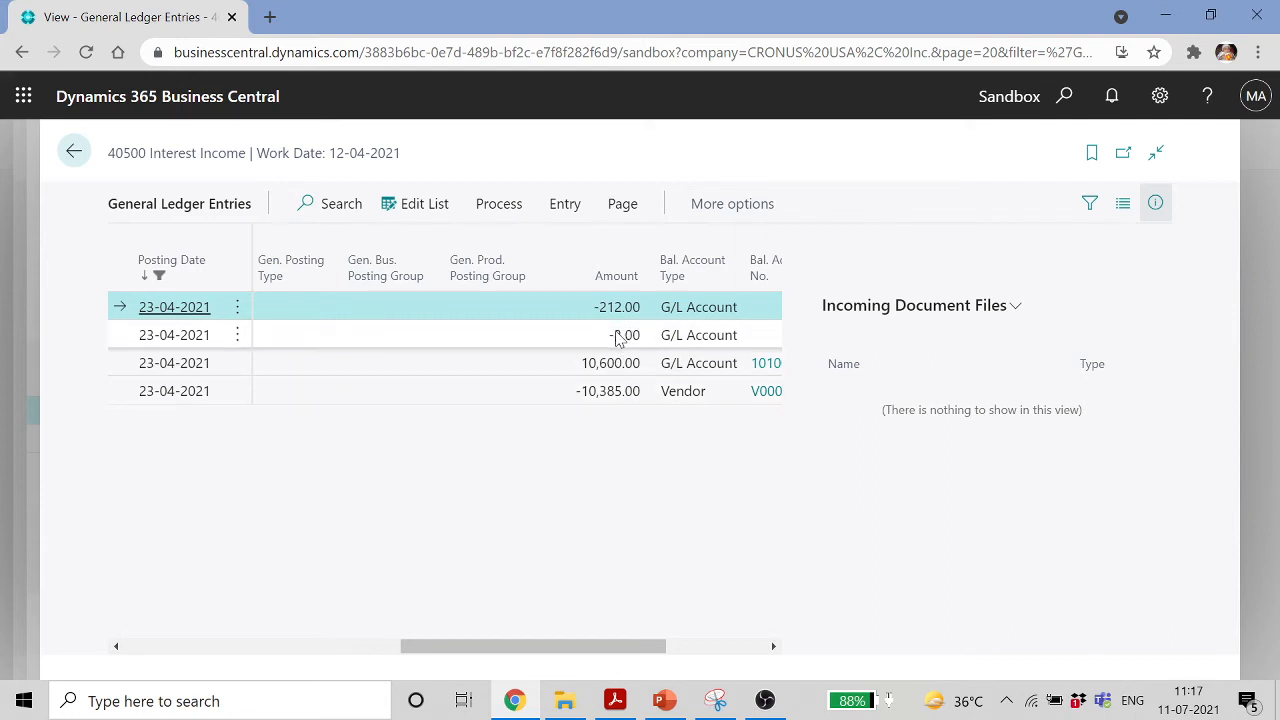
{"action": "left_click_drag", "start_coordinate": [634, 646], "coordinate": [331, 651]}
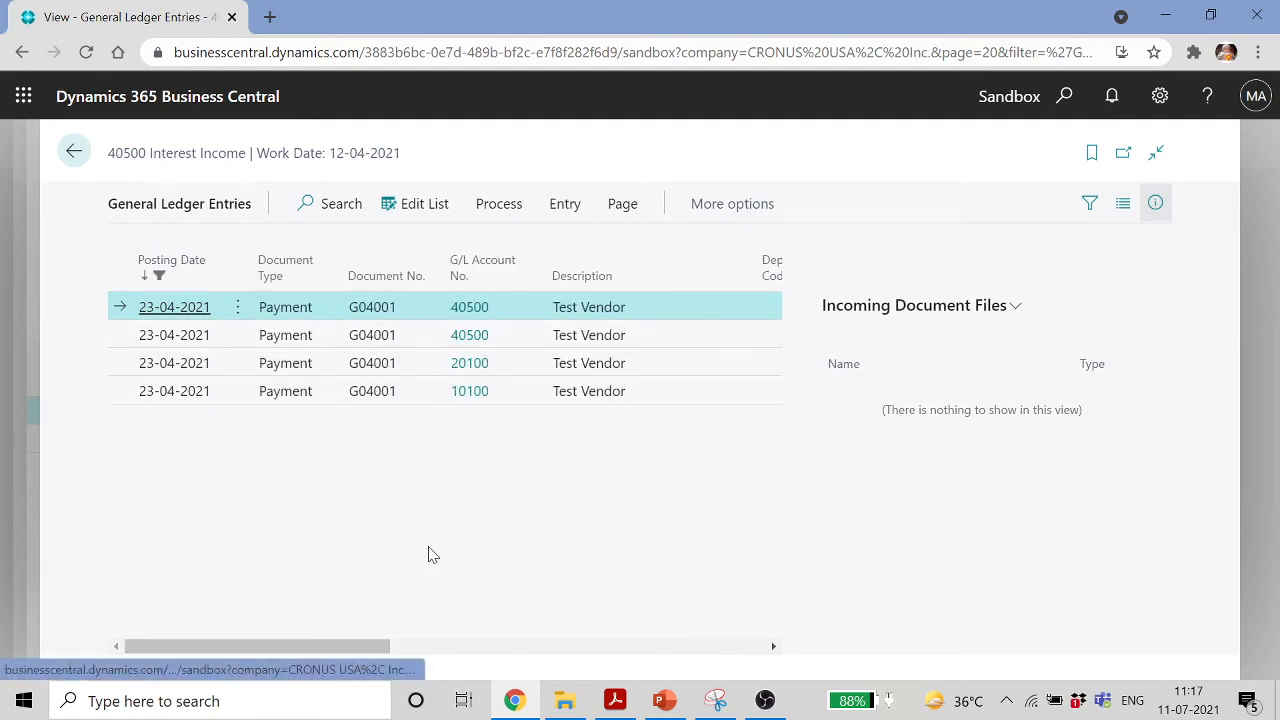
{"action": "left_click_drag", "start_coordinate": [366, 649], "coordinate": [655, 645]}
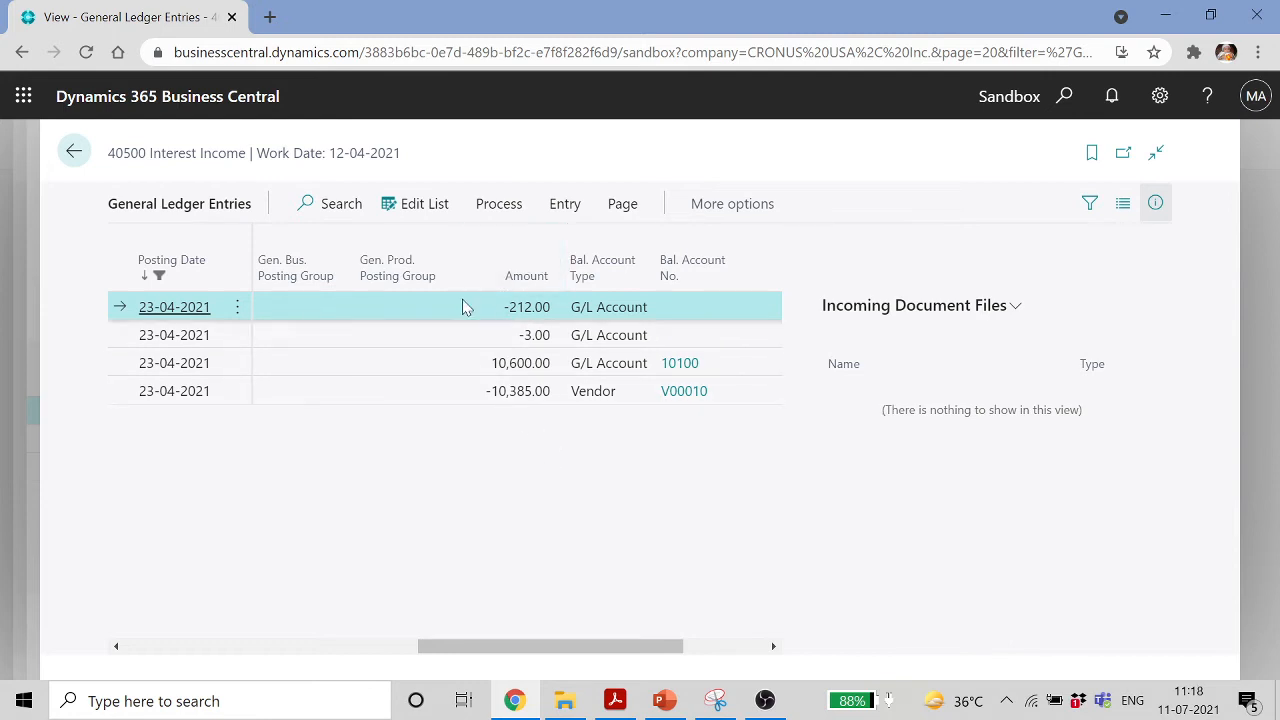
{"action": "left_click", "coordinate": [72, 152]}
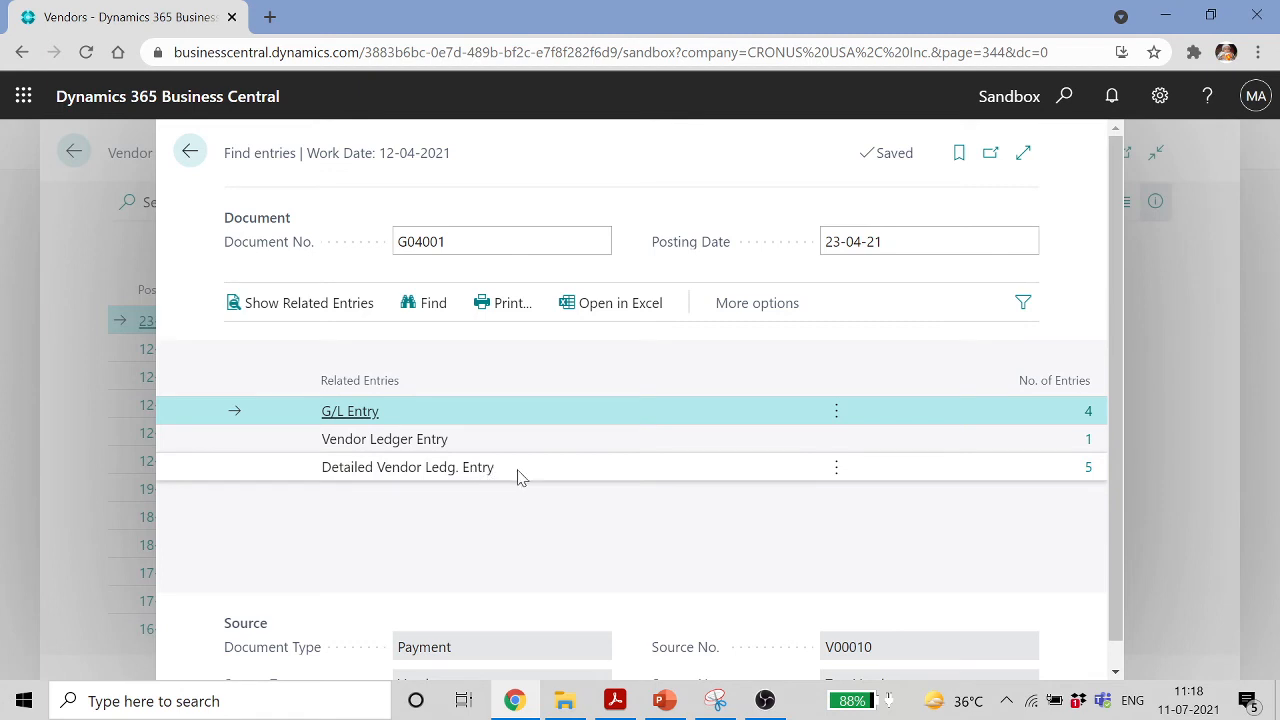
{"action": "left_click", "coordinate": [1087, 468]}
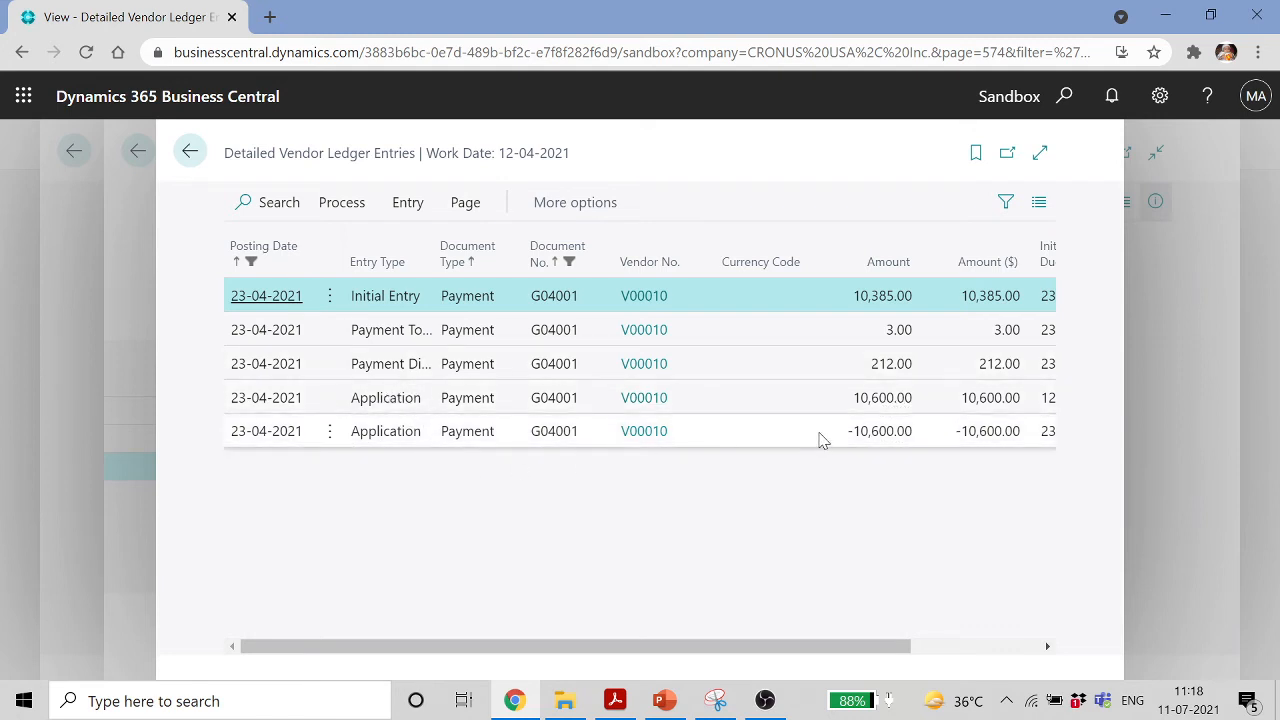
{"action": "left_click_drag", "start_coordinate": [911, 646], "coordinate": [1089, 645]}
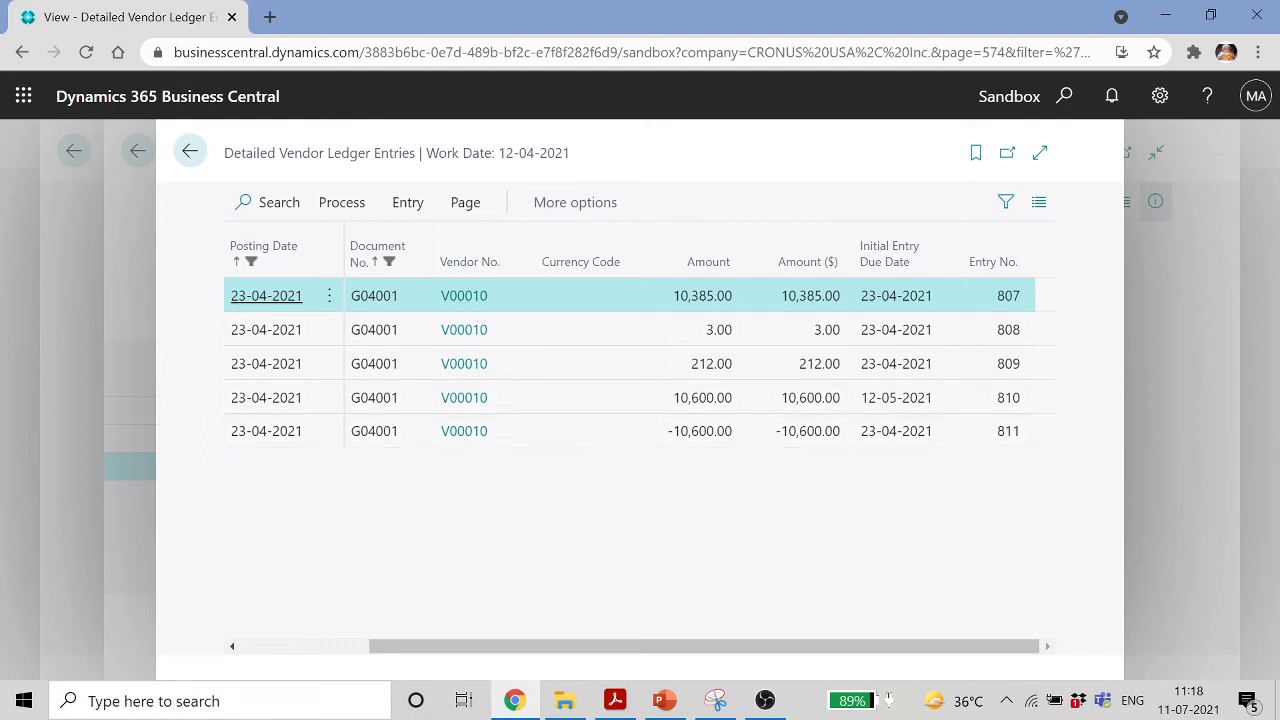
{"action": "left_click", "coordinate": [190, 150]}
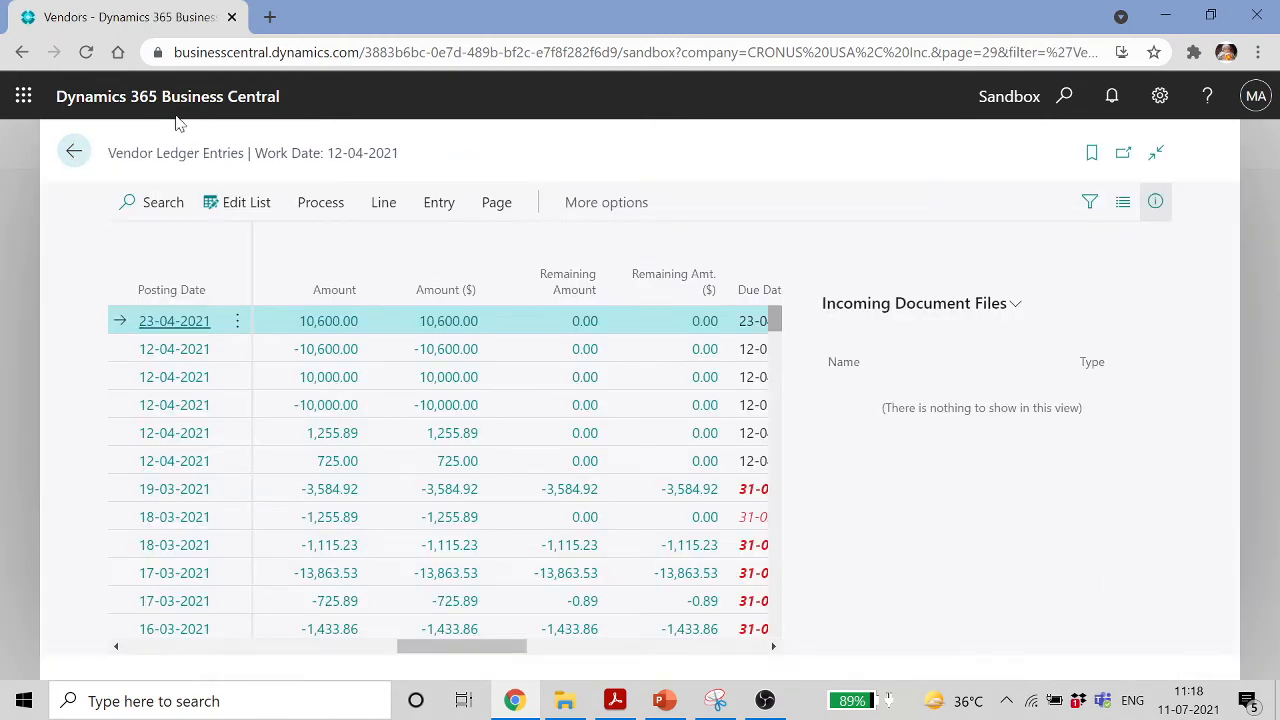
Return to Vendors, reload the page, and check Test Vendor's 20,185.00 payment entries
{"action": "left_click", "coordinate": [74, 152]}
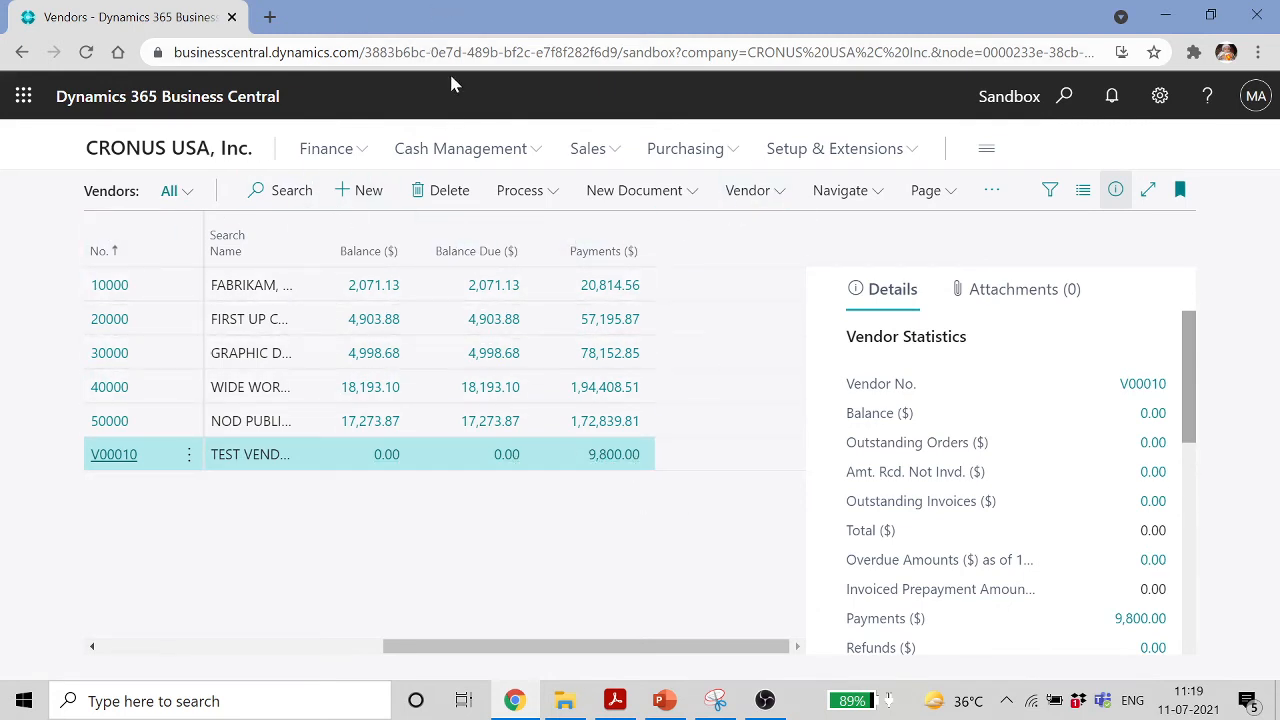
{"action": "left_click", "coordinate": [486, 46]}
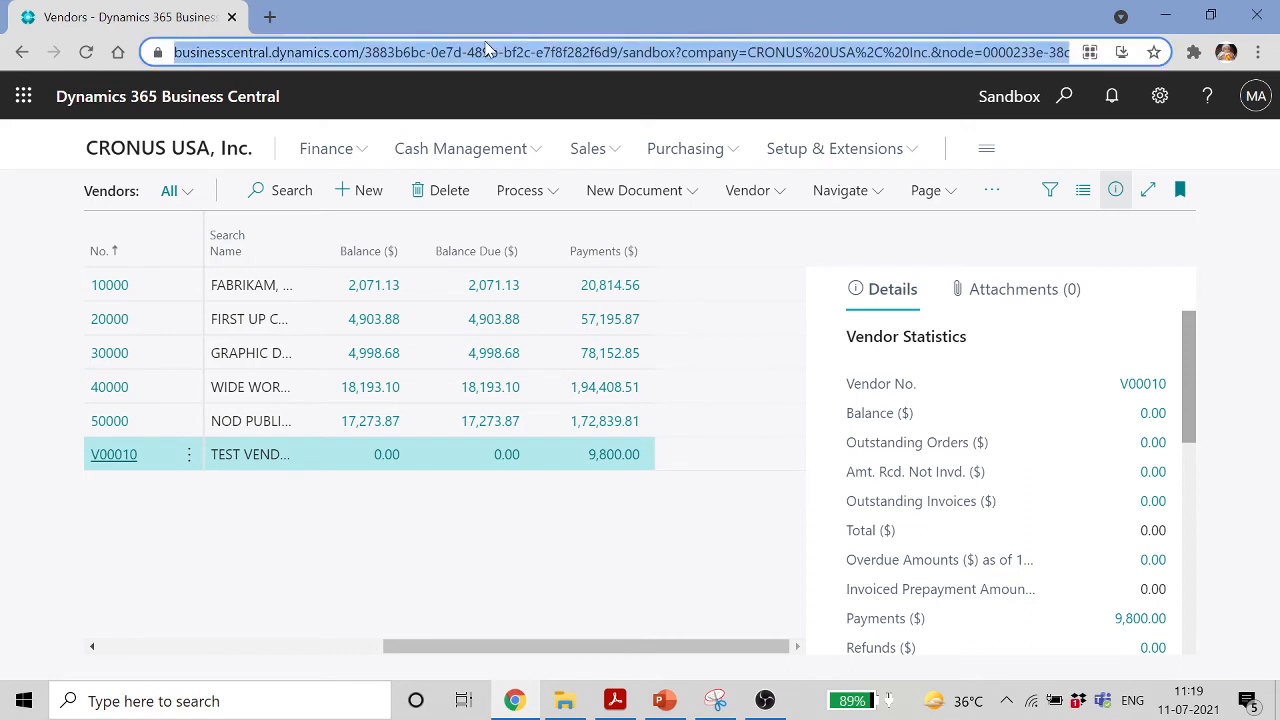
{"action": "key", "text": "Return"}
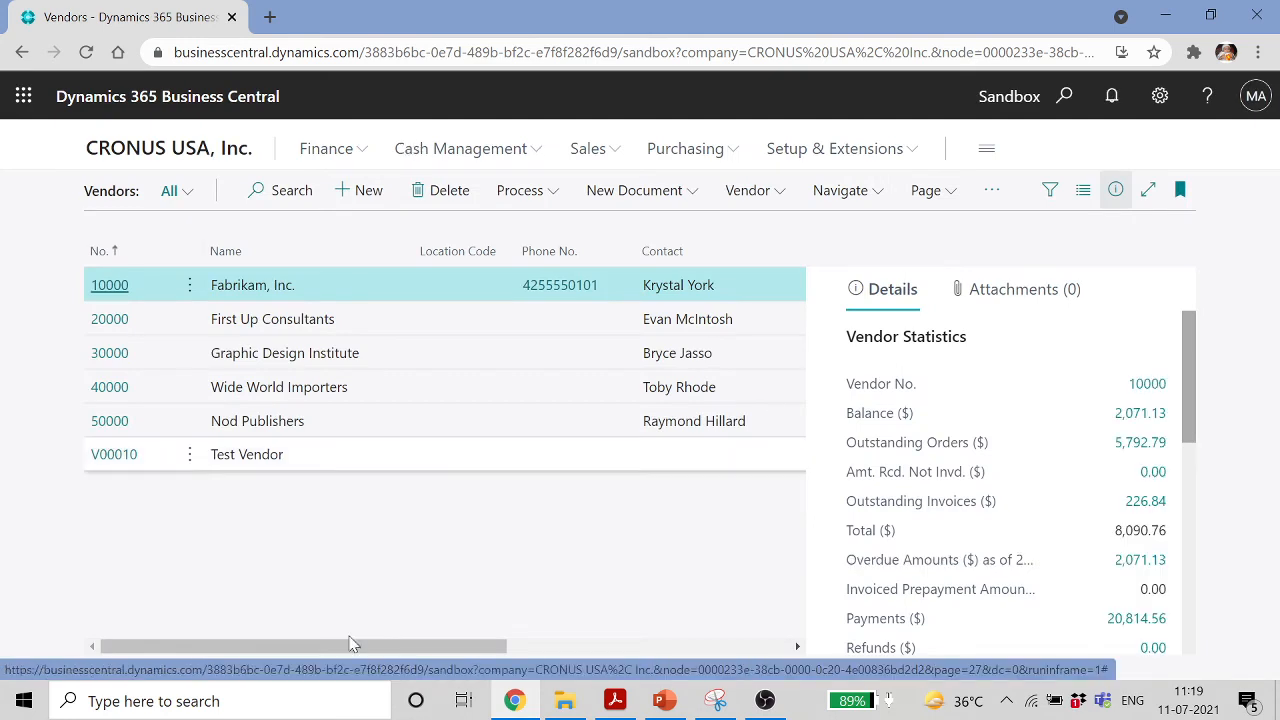
{"action": "left_click_drag", "start_coordinate": [452, 653], "coordinate": [757, 628]}
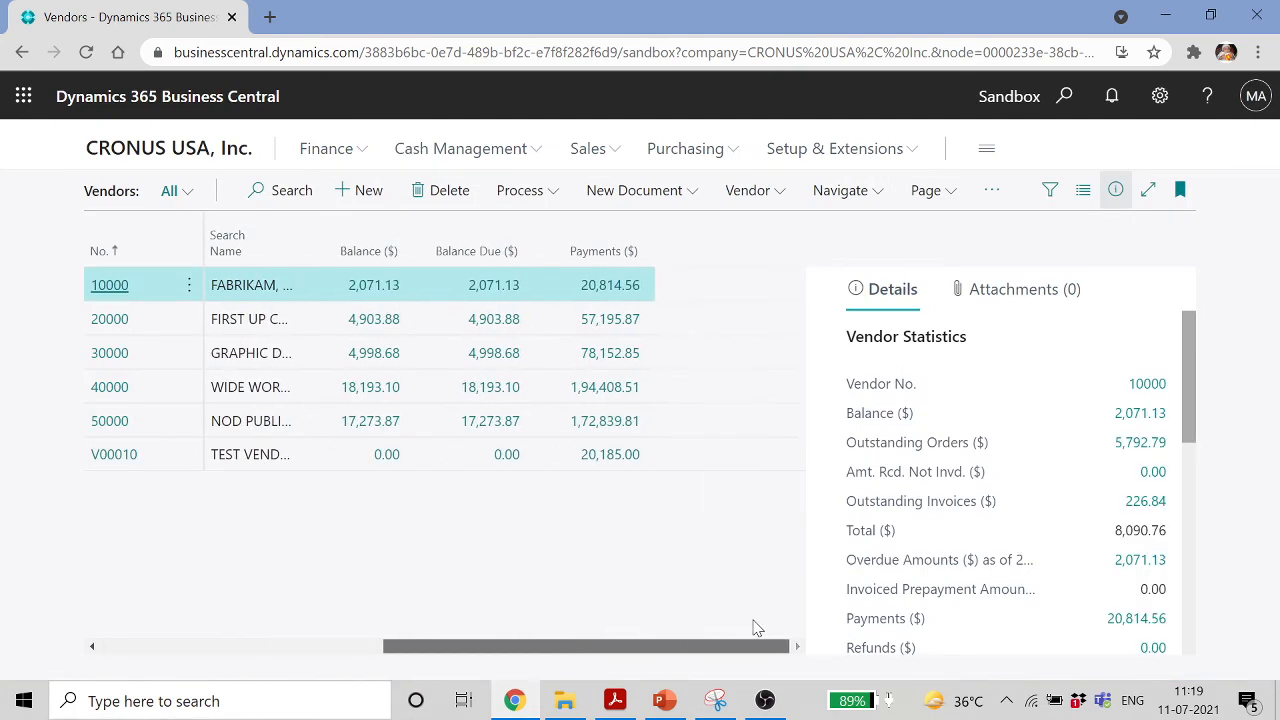
{"action": "left_click", "coordinate": [620, 457]}
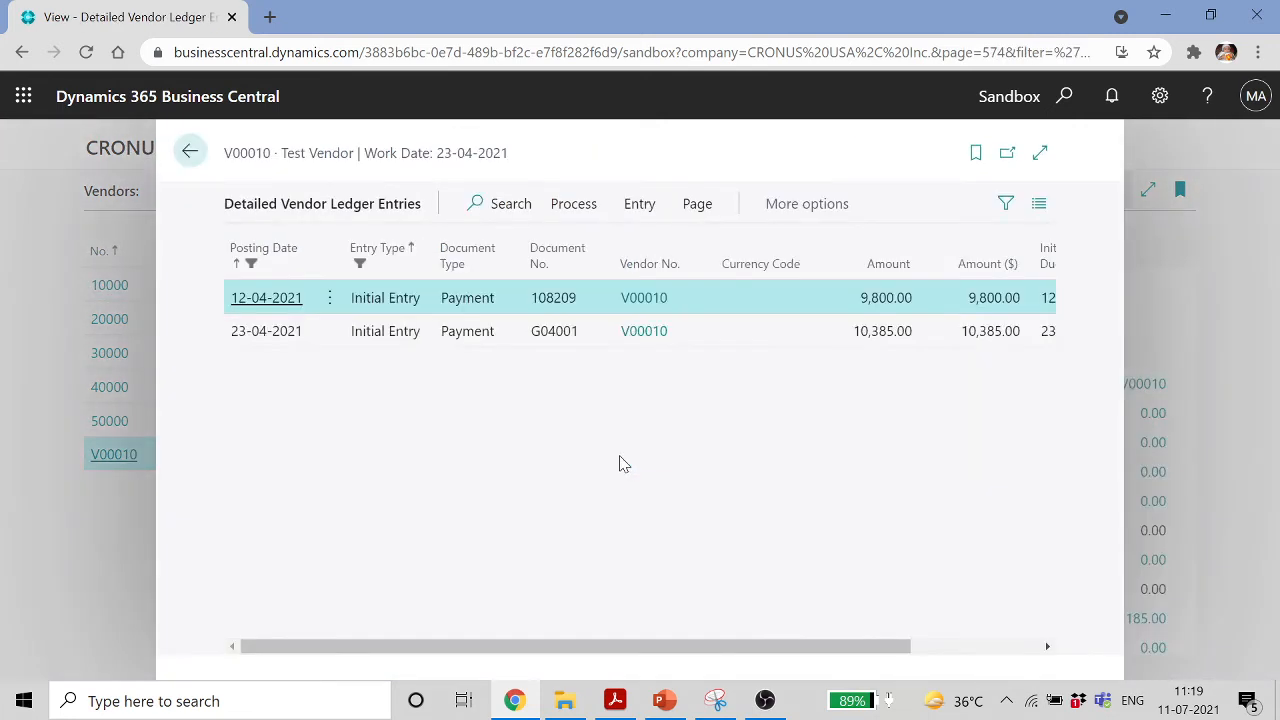
{"action": "left_click_drag", "start_coordinate": [897, 646], "coordinate": [1077, 651]}
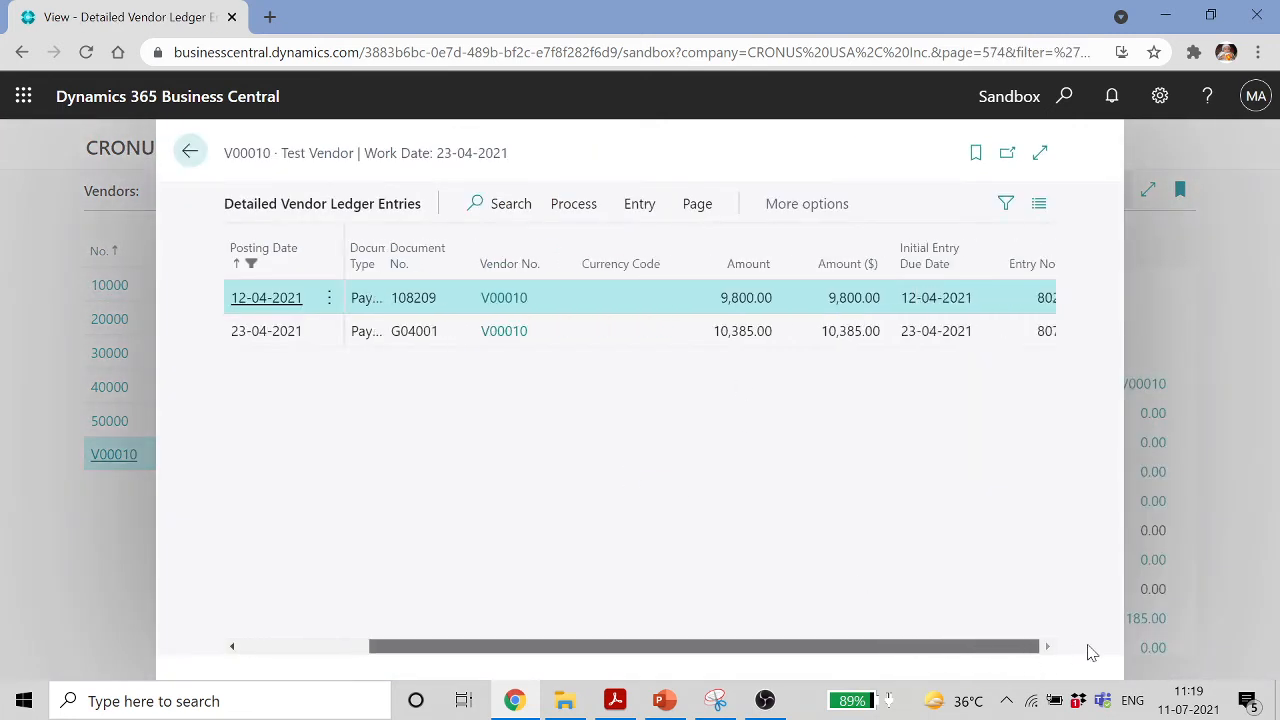
{"action": "left_click", "coordinate": [190, 152]}
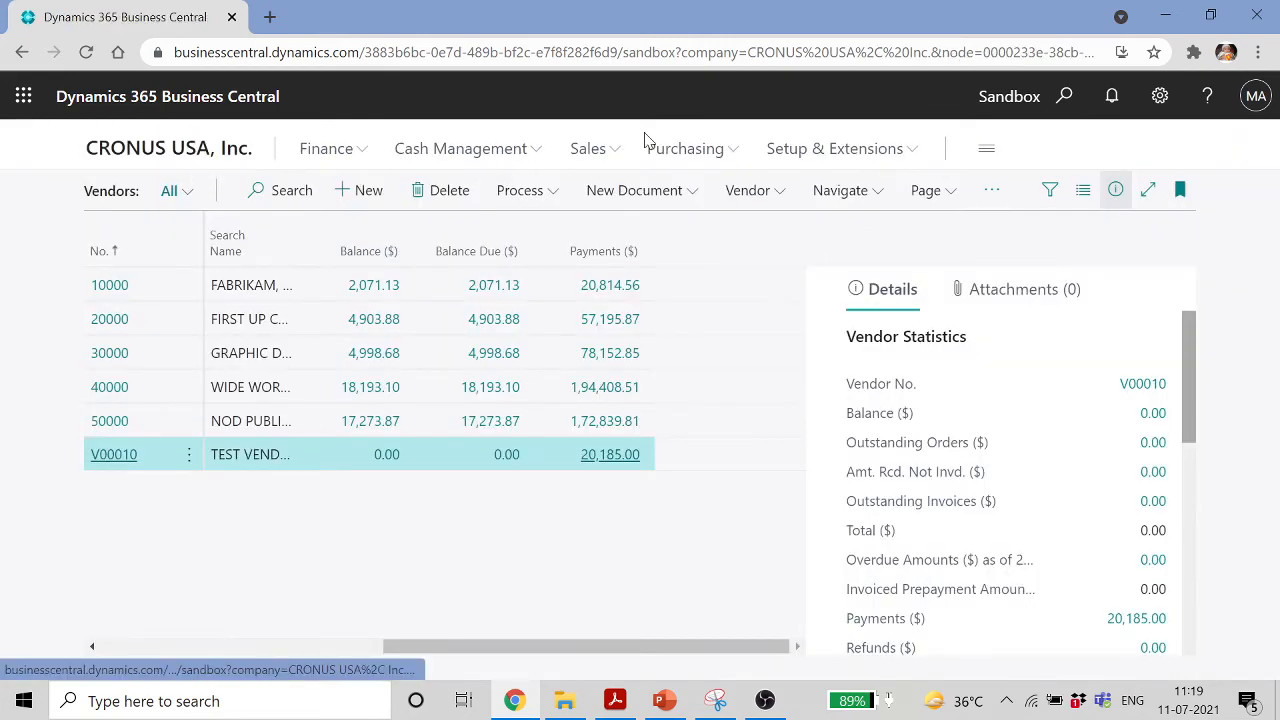
{"action": "left_click", "coordinate": [1067, 96]}
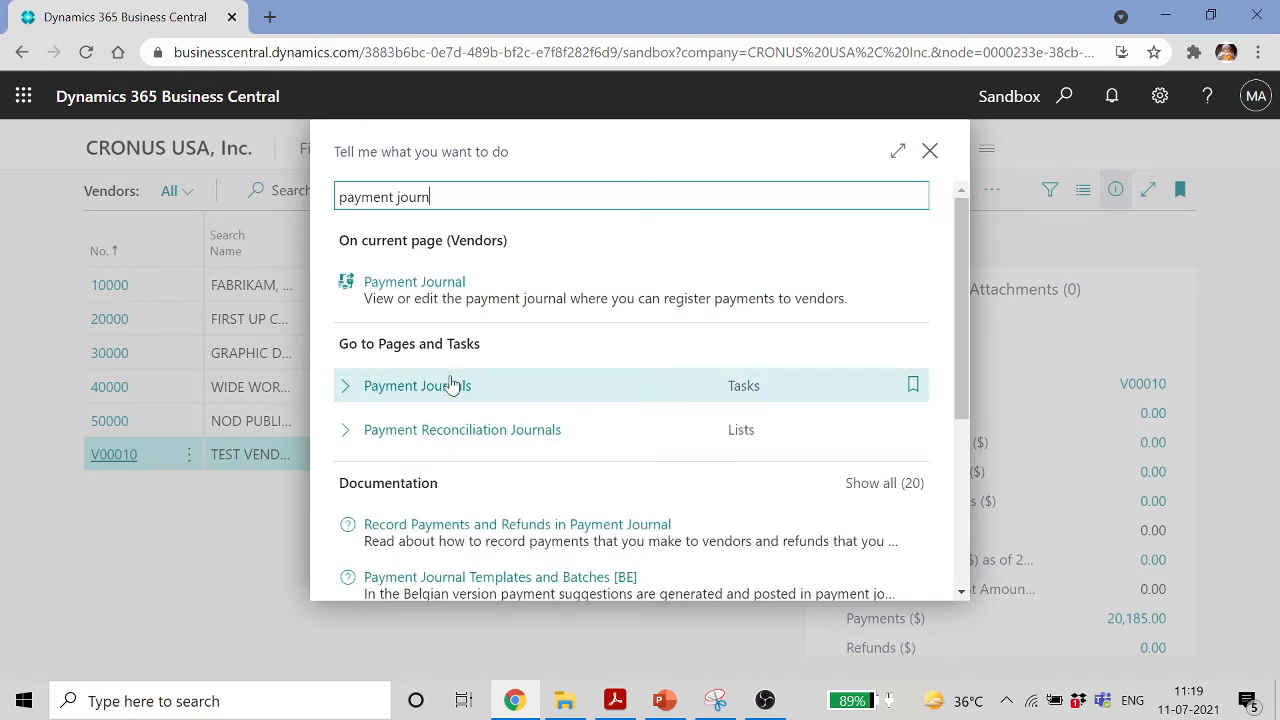
Open Payment Journals and start Suggest Vendor Payments for the CASH batch
{"action": "left_click", "coordinate": [453, 386]}
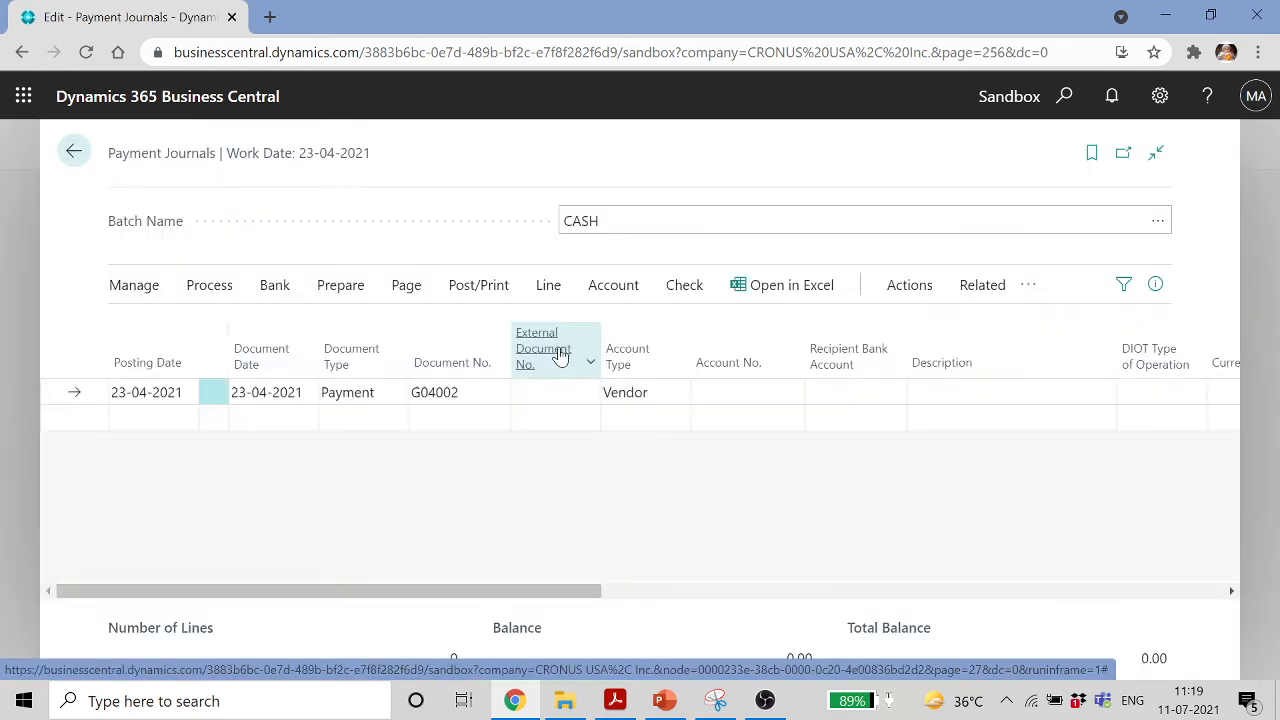
{"action": "left_click", "coordinate": [354, 291]}
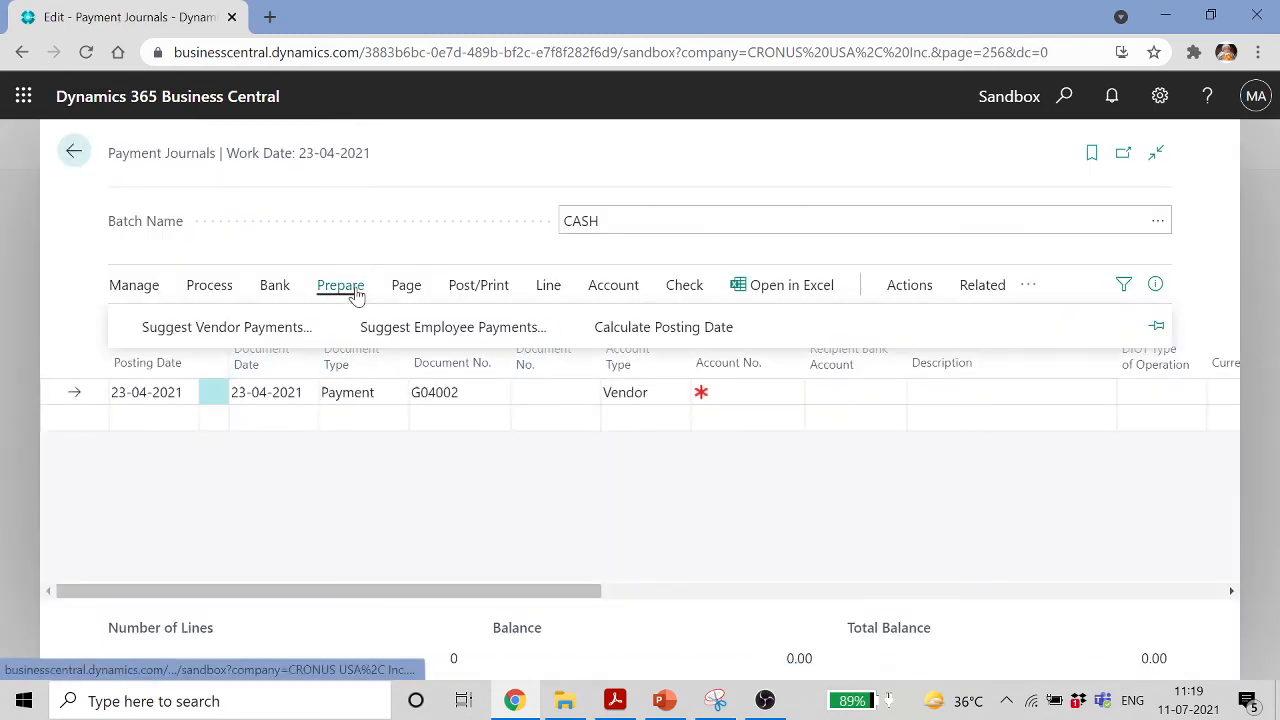
{"action": "left_click", "coordinate": [257, 330]}
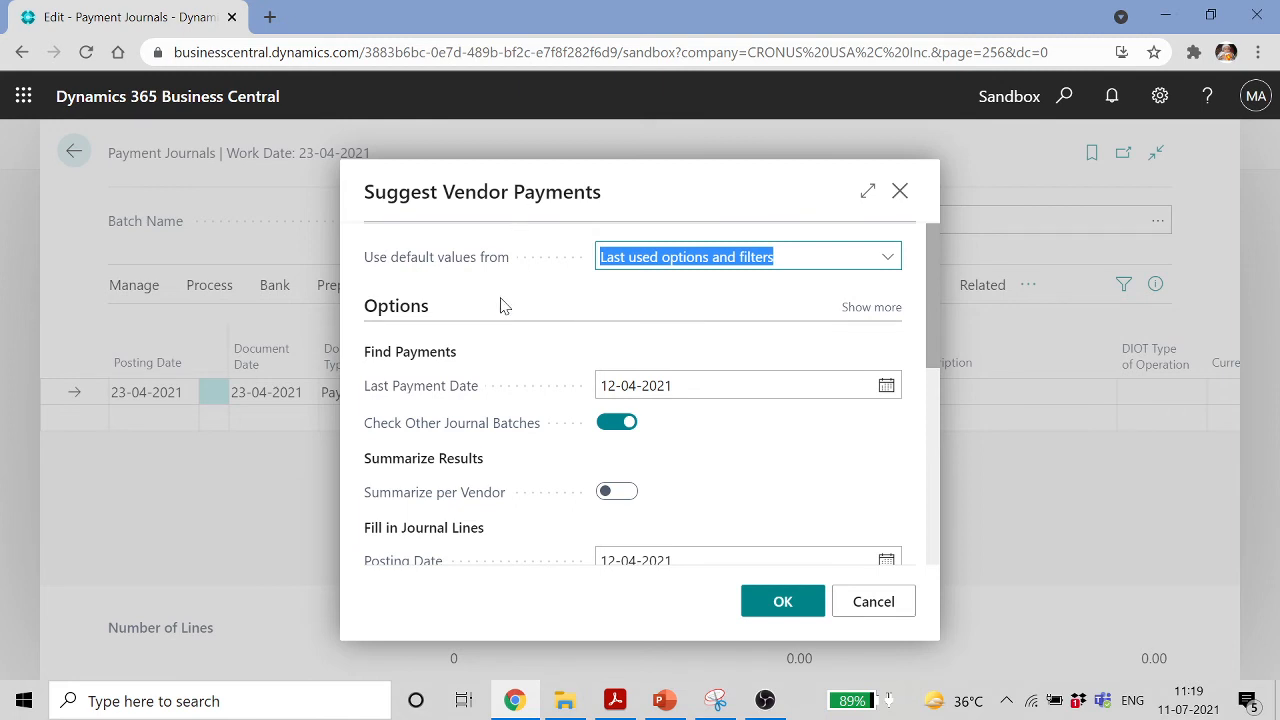
{"action": "scroll", "coordinate": [705, 387], "scroll_direction": "down", "scroll_amount": 1}
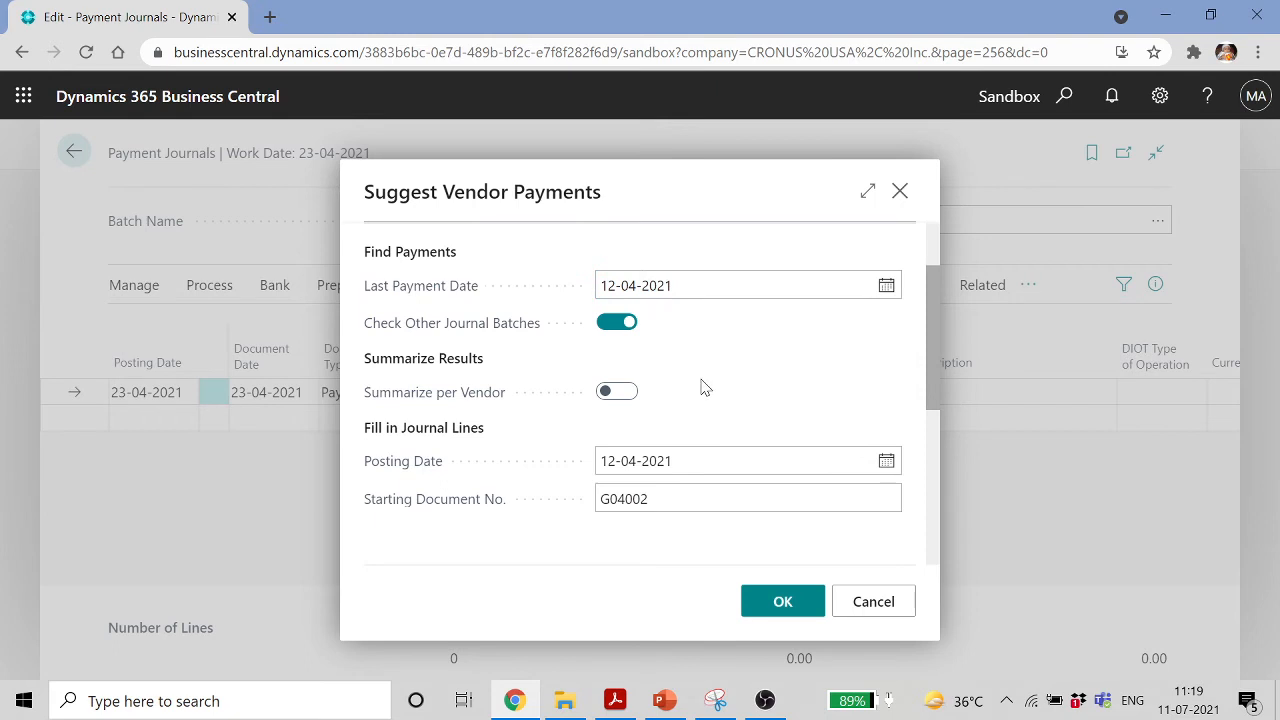
{"action": "scroll", "coordinate": [690, 388], "scroll_direction": "up", "scroll_amount": 1}
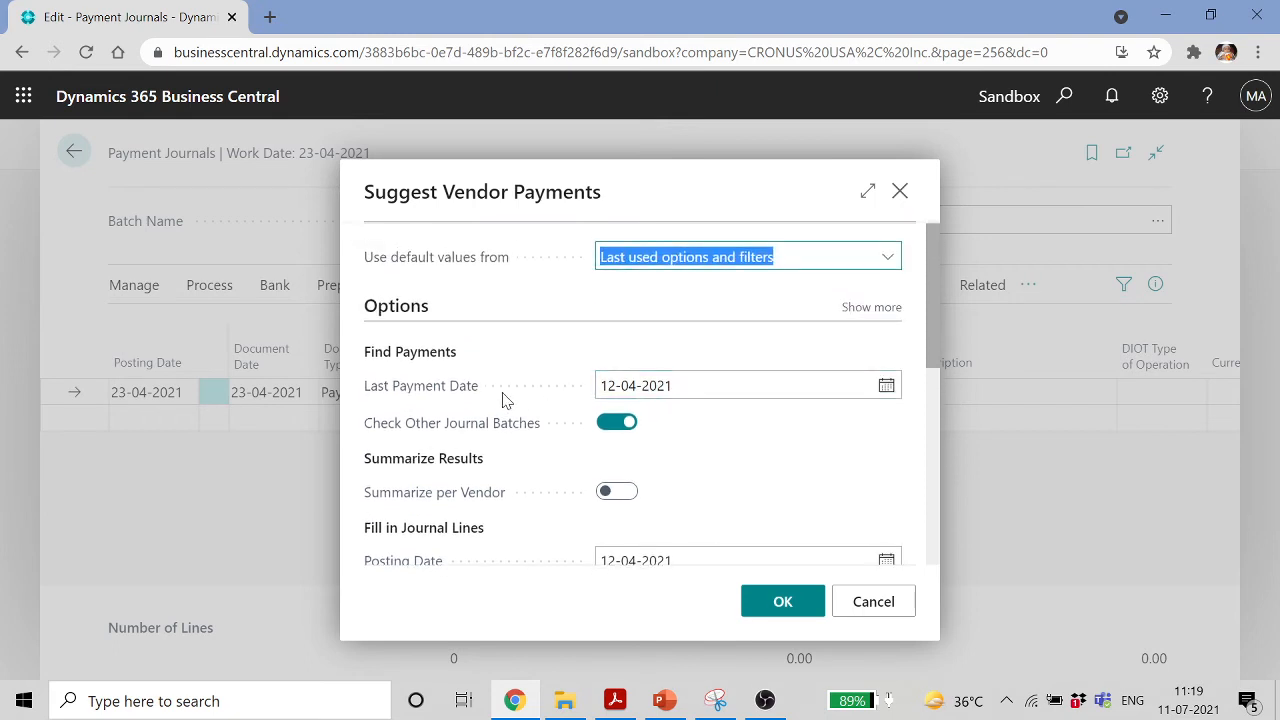
{"action": "mouse_move", "coordinate": [481, 394]}
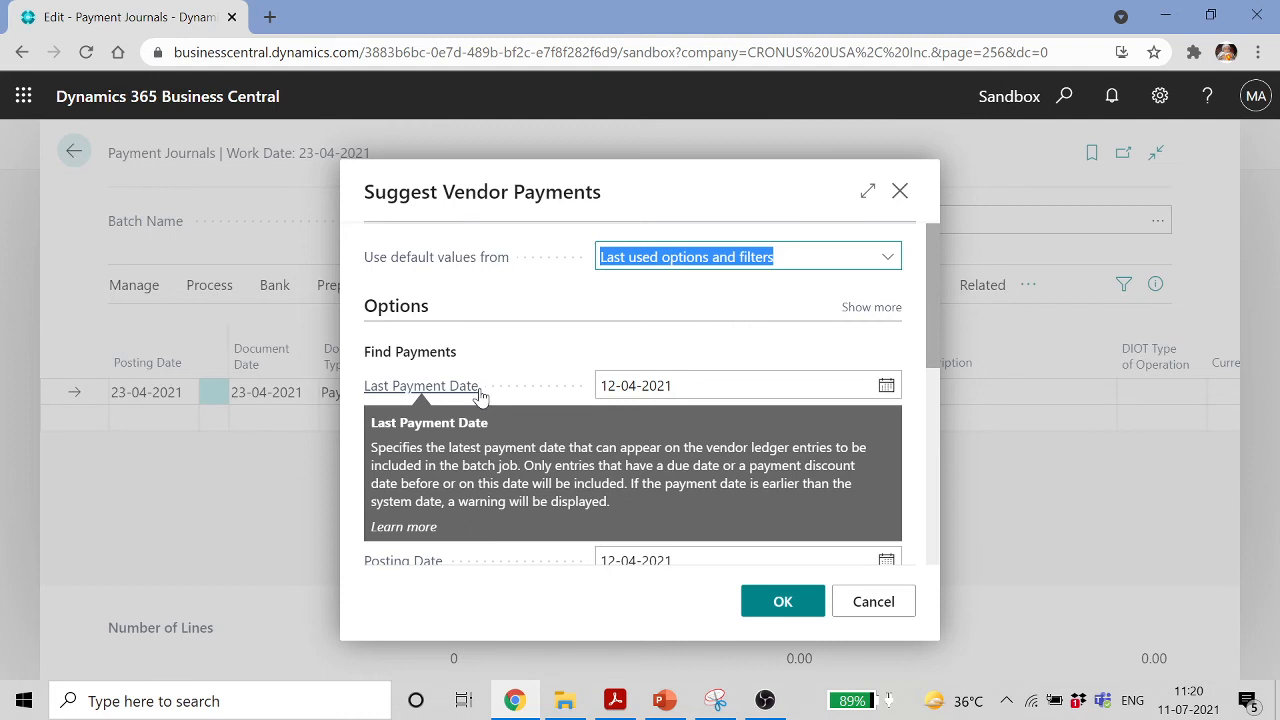
{"action": "scroll", "coordinate": [636, 335], "scroll_direction": "down", "scroll_amount": 3}
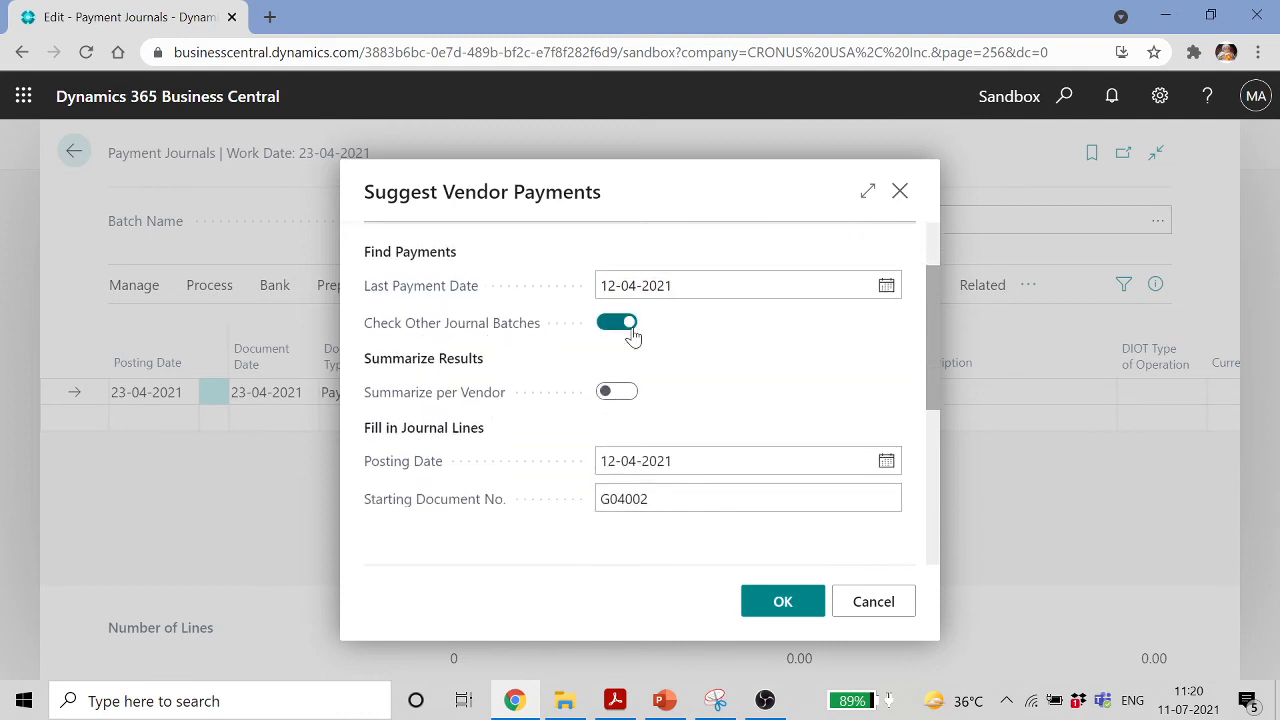
Keep starting document number G04002 and no vendor filter, suggesting nine lines dated 12-04-2021
{"action": "left_click", "coordinate": [660, 261]}
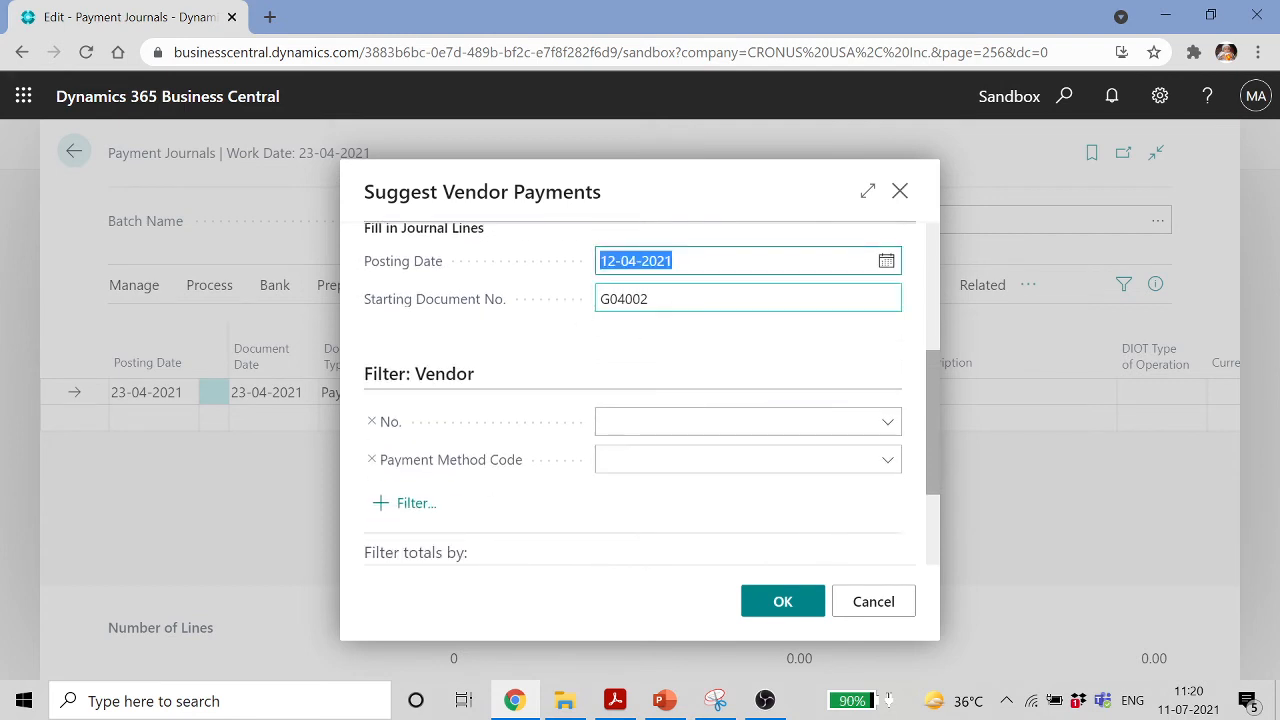
{"action": "key", "text": "Tab"}
{"action": "left_click", "coordinate": [652, 299]}
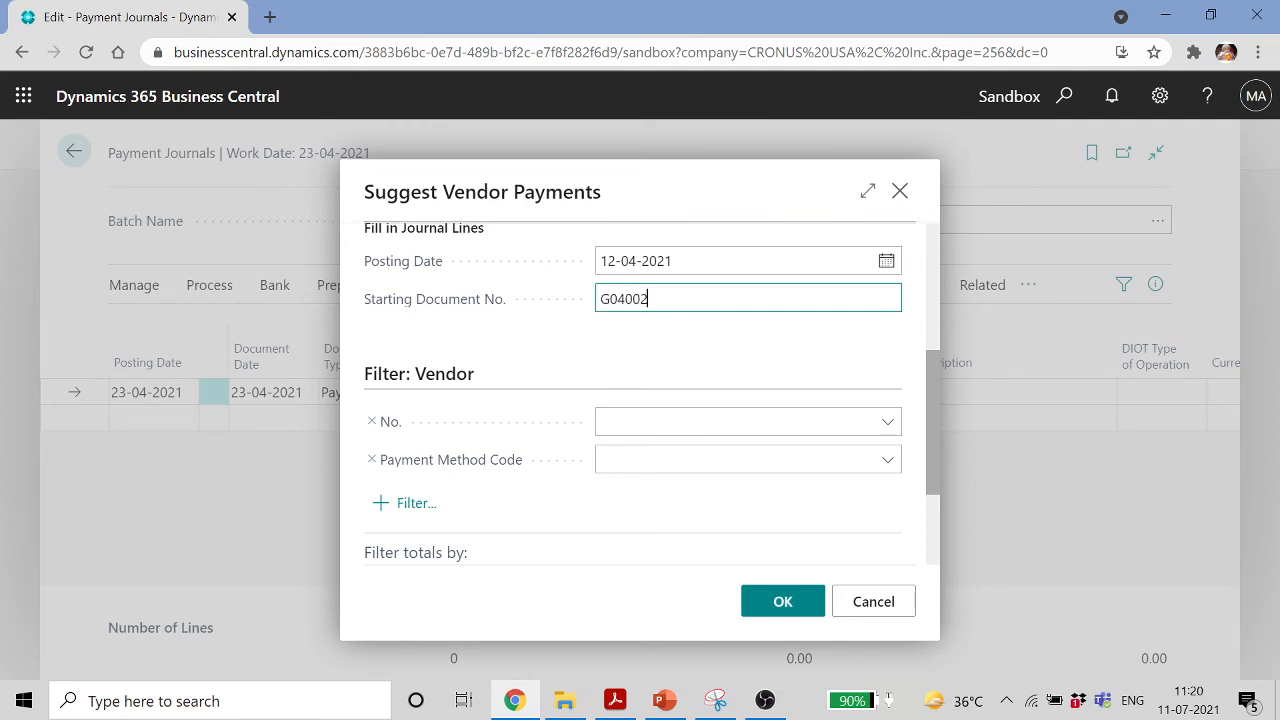
{"action": "scroll", "coordinate": [577, 392], "scroll_direction": "down", "scroll_amount": 1}
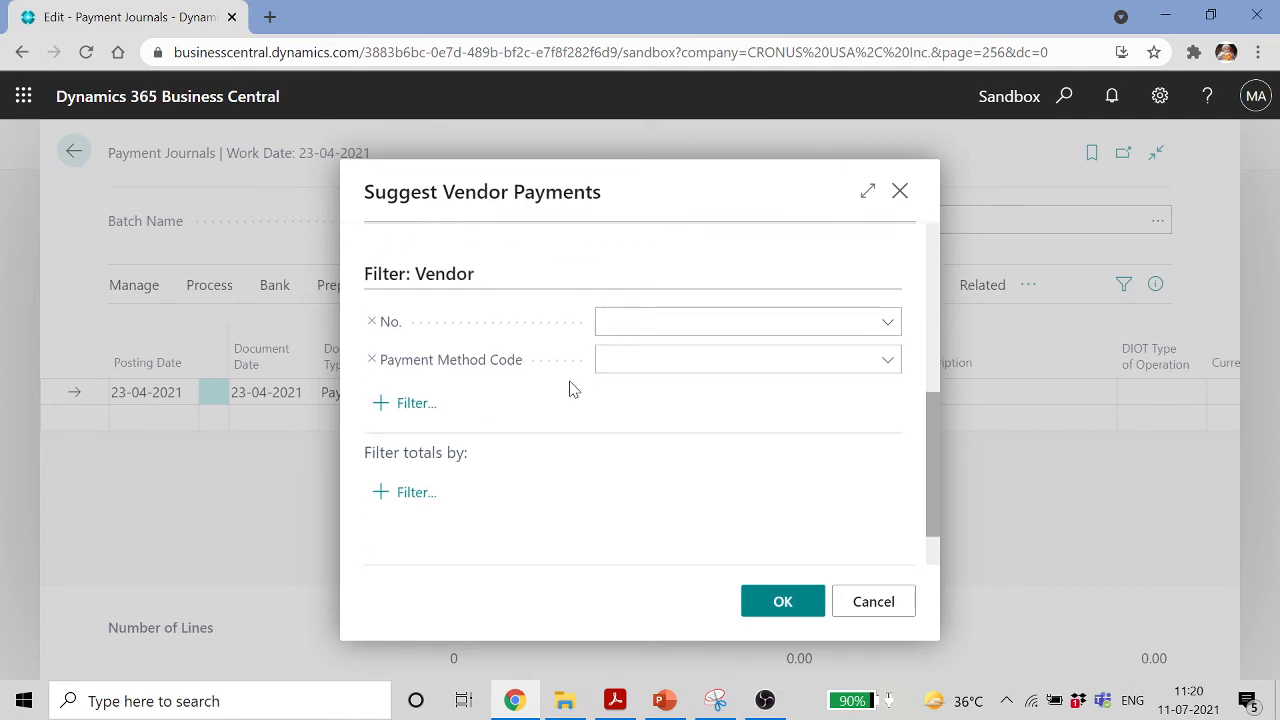
{"action": "left_click", "coordinate": [748, 321]}
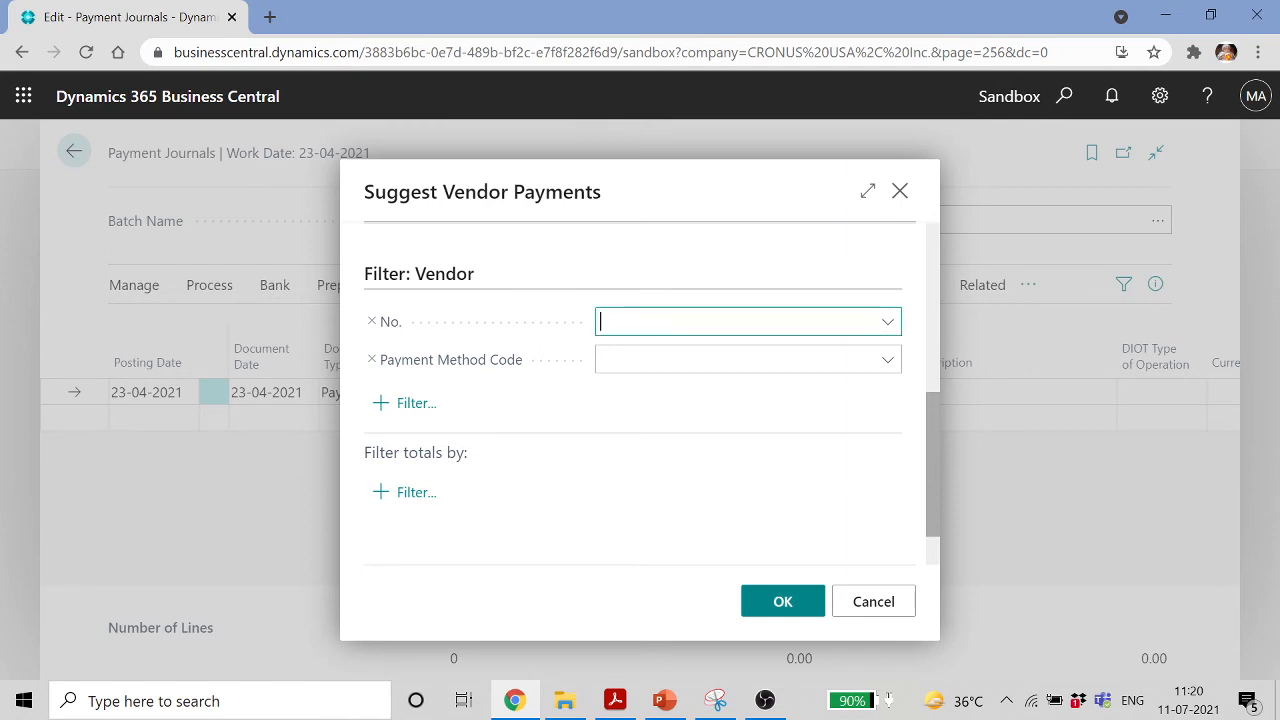
{"action": "key", "text": "Escape"}
{"action": "scroll", "coordinate": [700, 470], "scroll_direction": "down", "scroll_amount": 1}
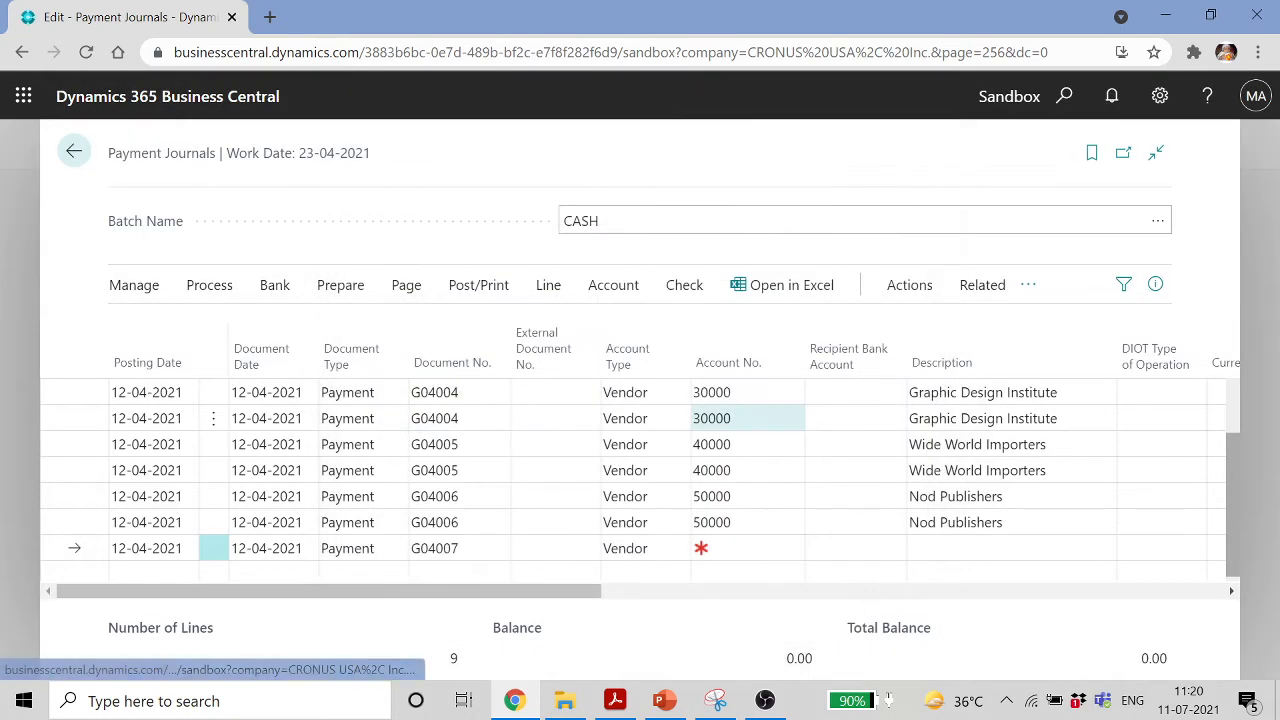
Review the vendor accounts on the suggested G04004–G04006 payment lines
{"action": "left_click", "coordinate": [380, 392]}
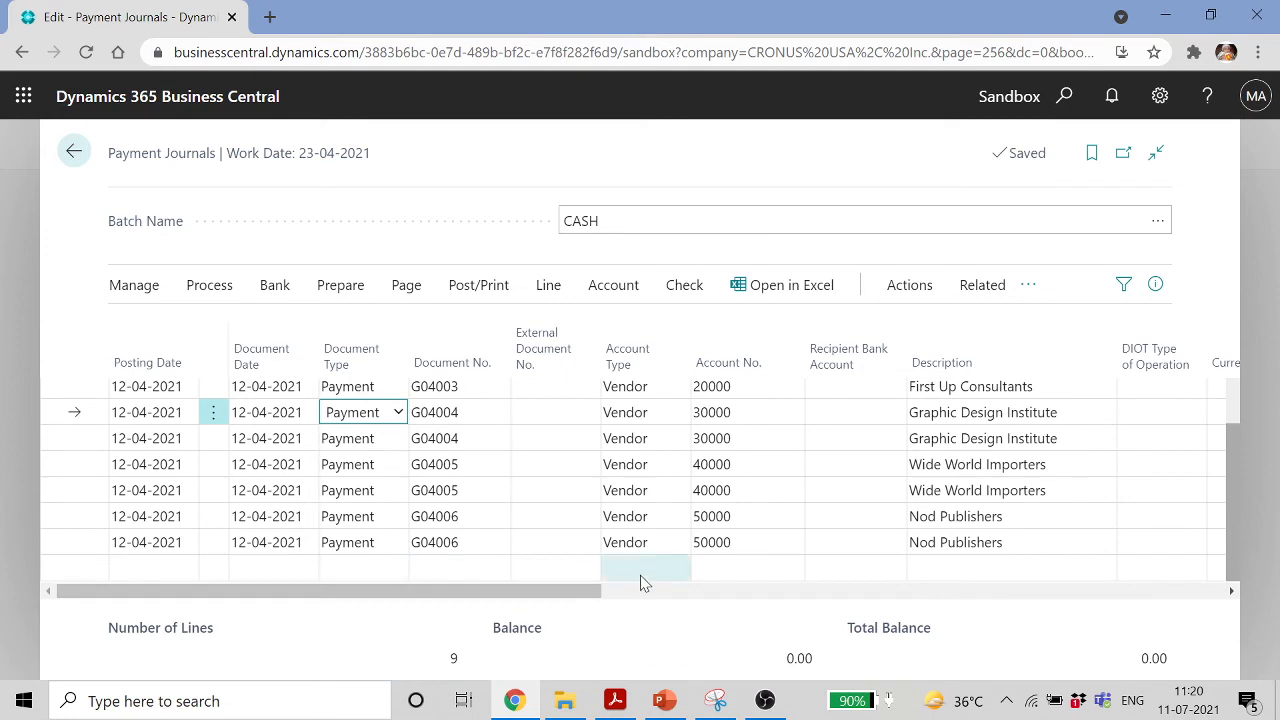
{"action": "left_click", "coordinate": [737, 436]}
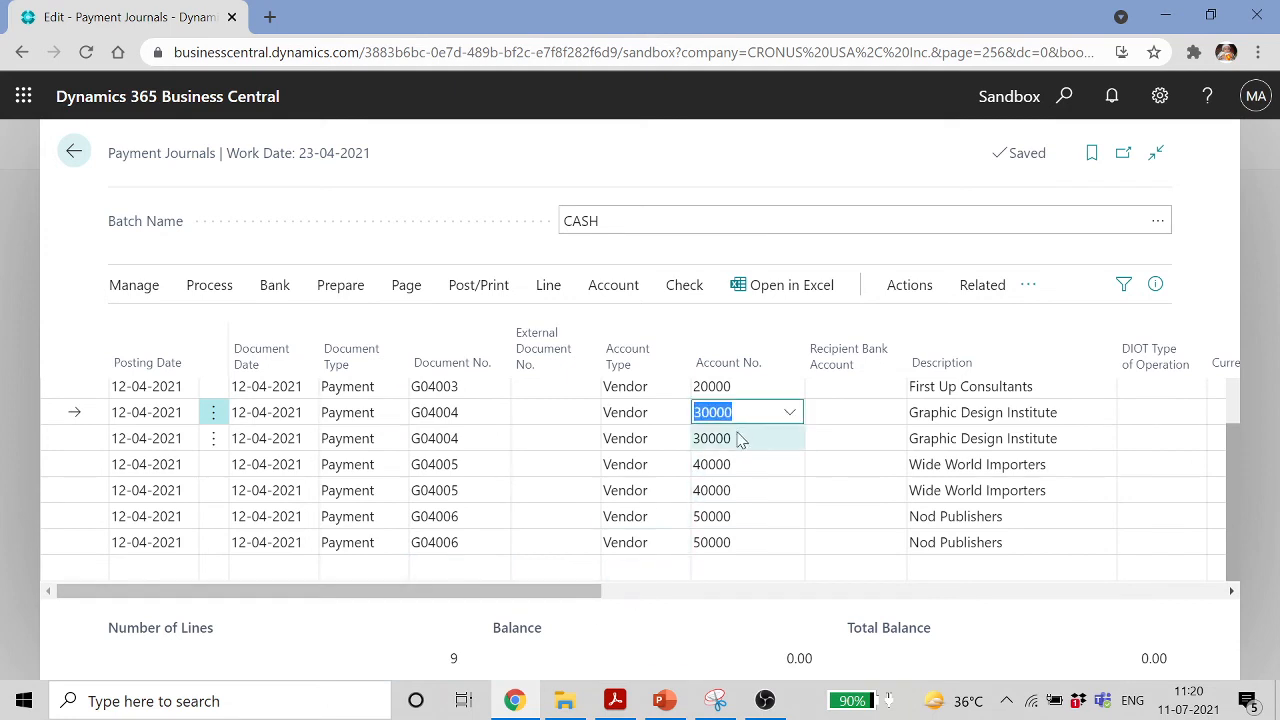
{"action": "left_click", "coordinate": [736, 413]}
{"action": "left_click", "coordinate": [734, 440]}
{"action": "left_click", "coordinate": [741, 465]}
{"action": "left_click", "coordinate": [745, 490]}
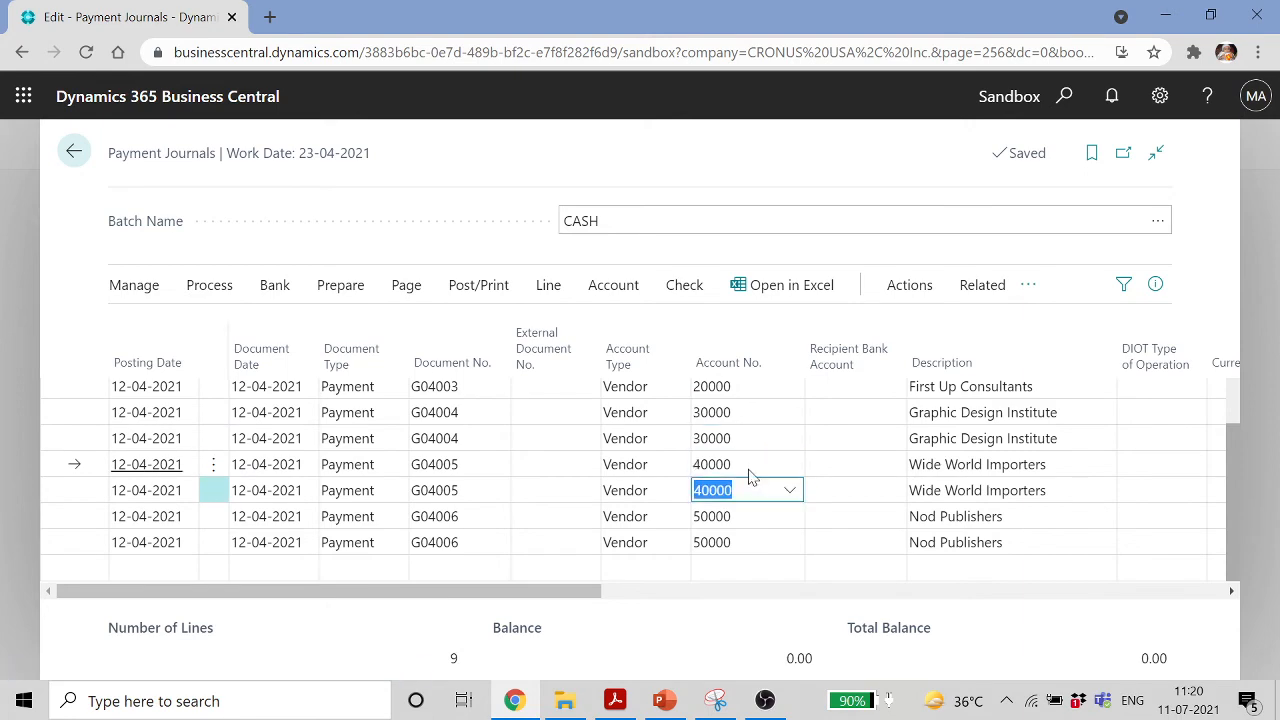
{"action": "left_click_drag", "start_coordinate": [557, 598], "coordinate": [1058, 597]}
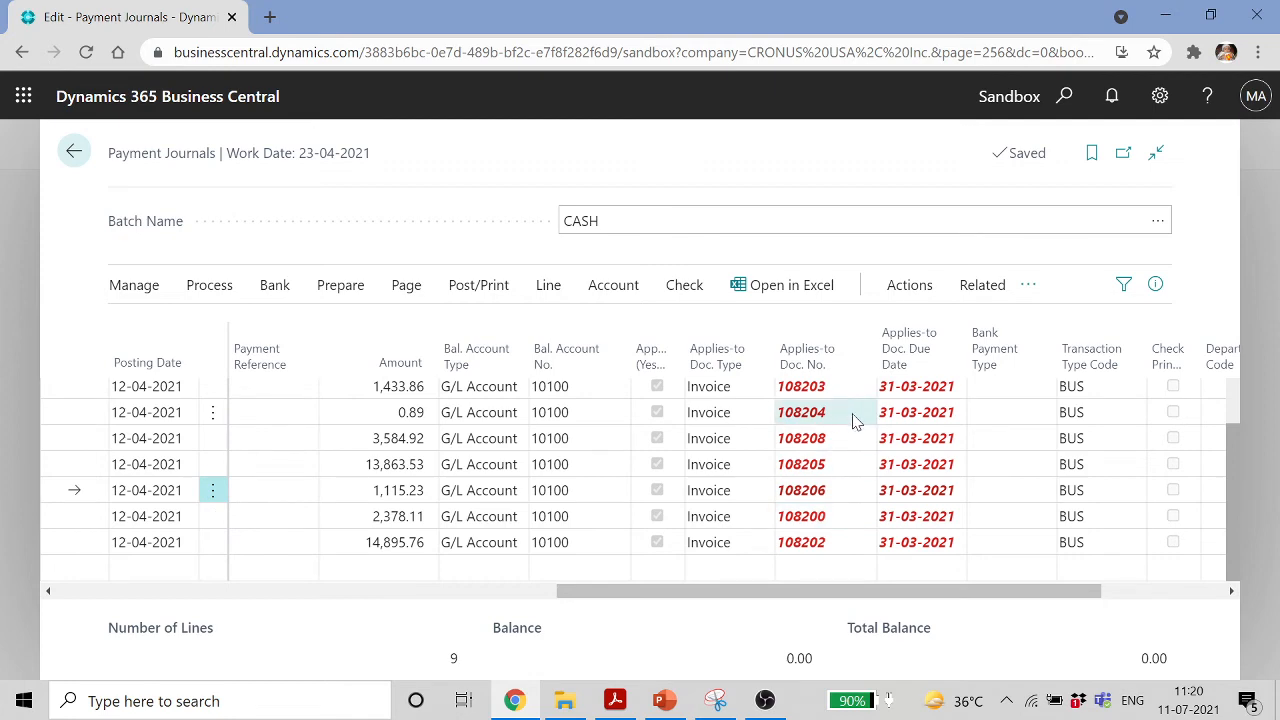
{"action": "left_click_drag", "start_coordinate": [1020, 590], "coordinate": [537, 604]}
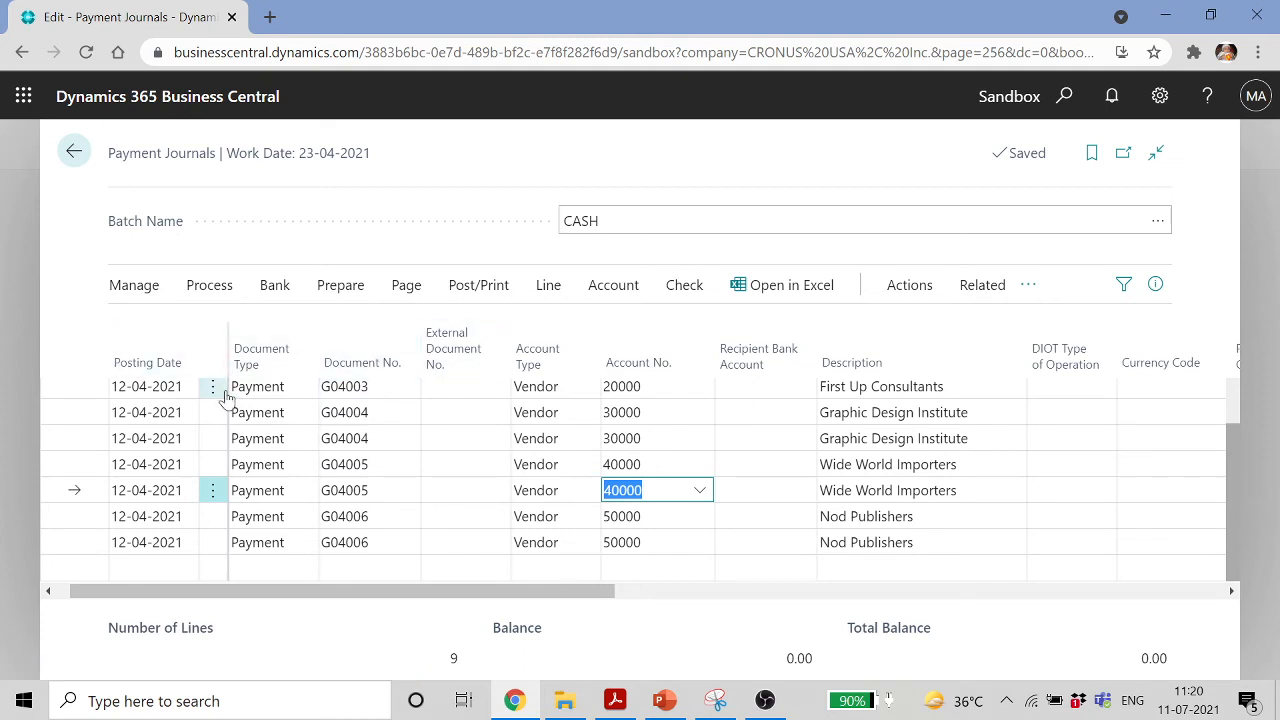
Select all journal lines and delete them, confirming the deletion
{"action": "left_click", "coordinate": [212, 390]}
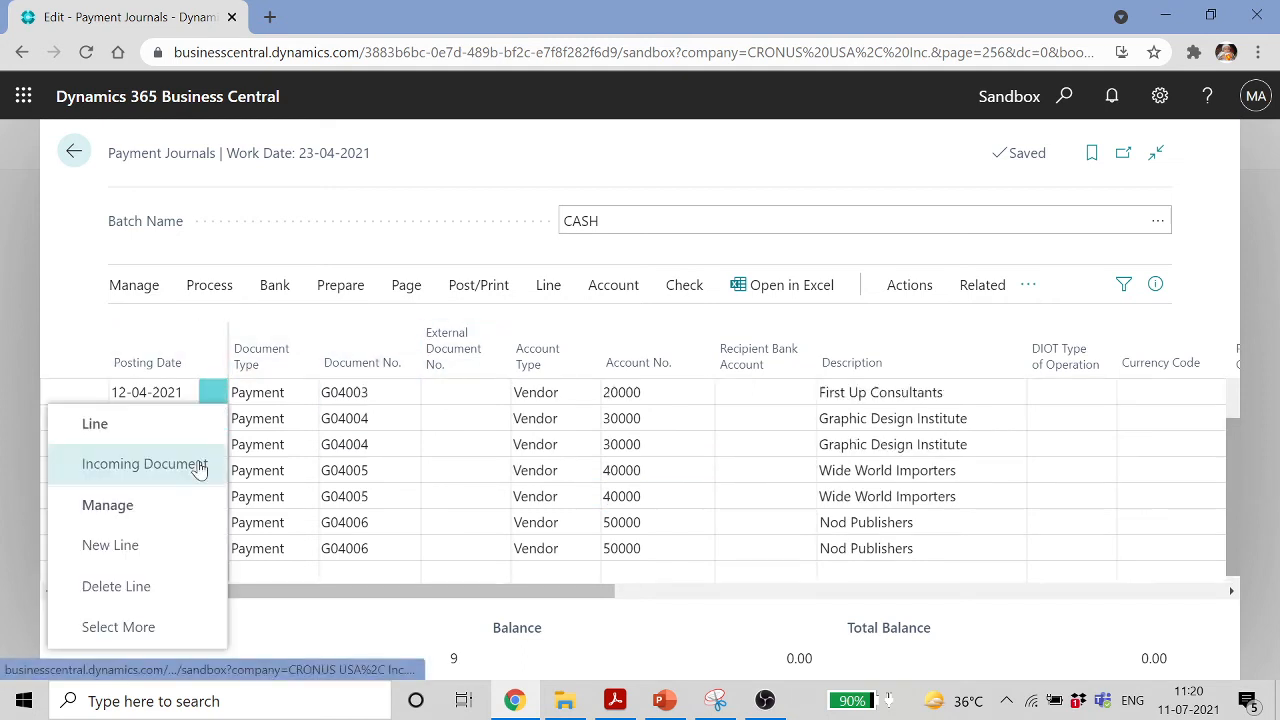
{"action": "left_click", "coordinate": [134, 630]}
{"action": "left_click", "coordinate": [127, 361]}
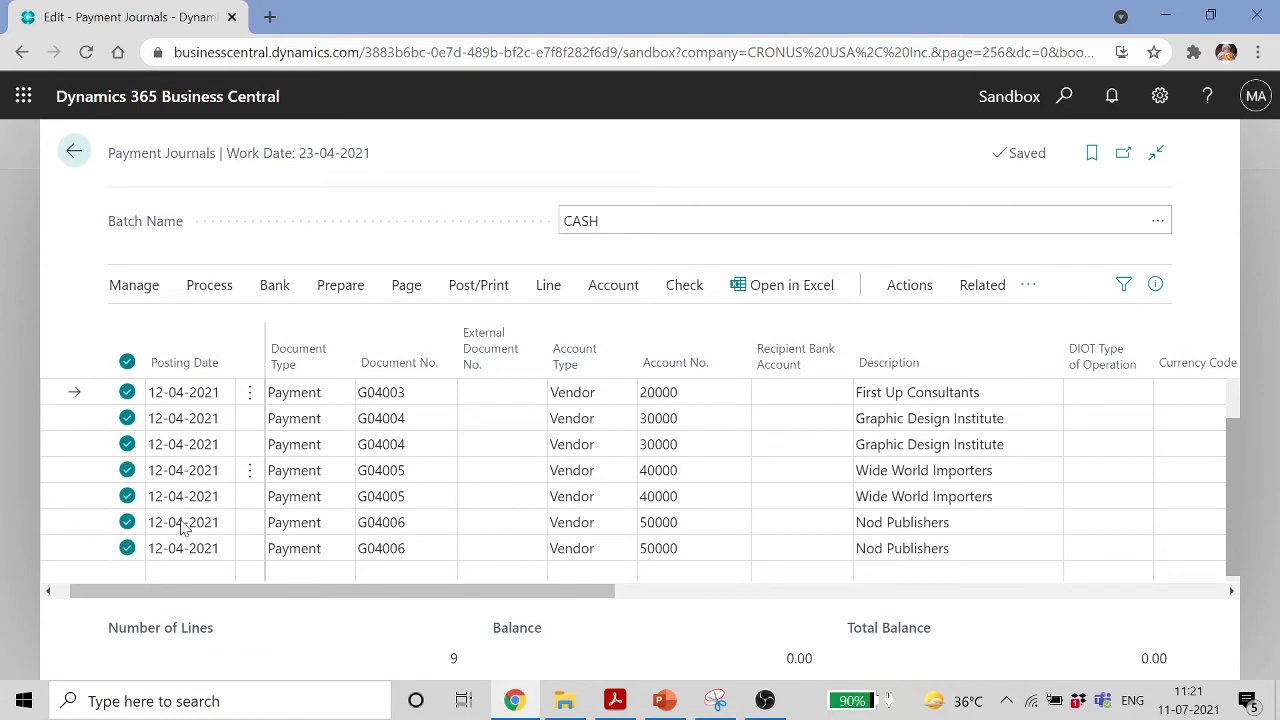
{"action": "left_click", "coordinate": [128, 292]}
{"action": "left_click", "coordinate": [157, 327]}
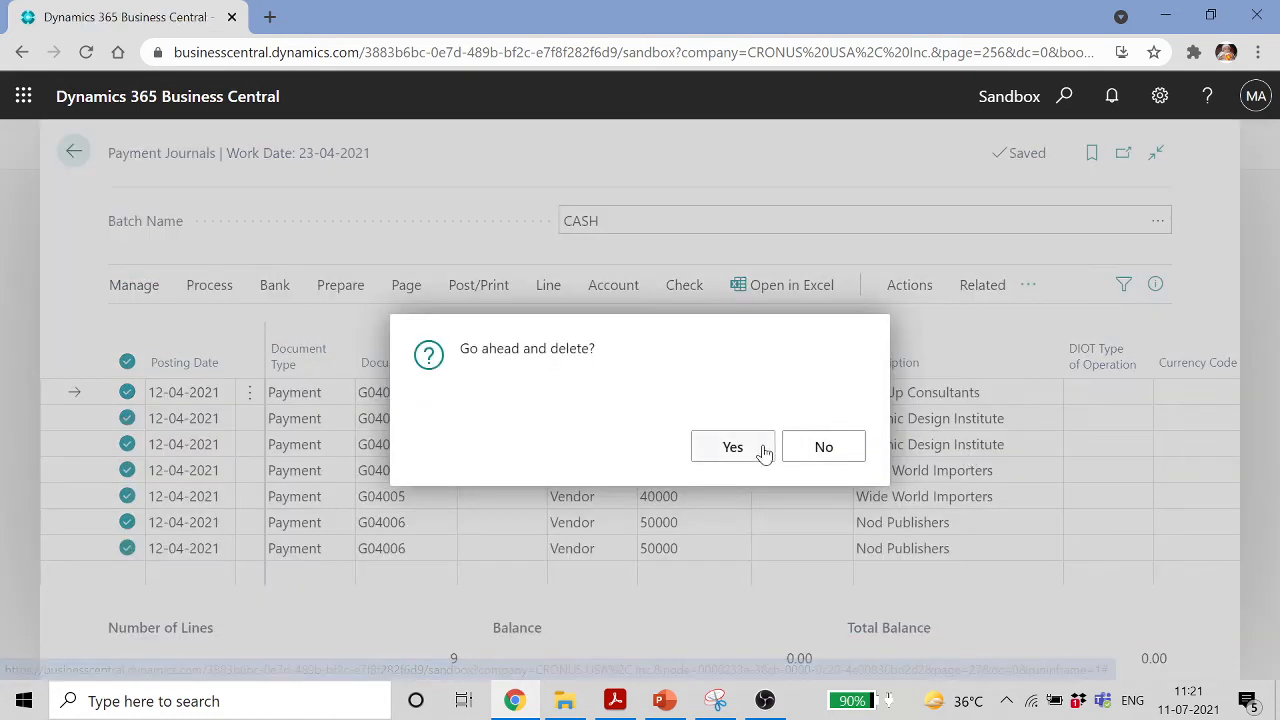
{"action": "left_click", "coordinate": [740, 451]}
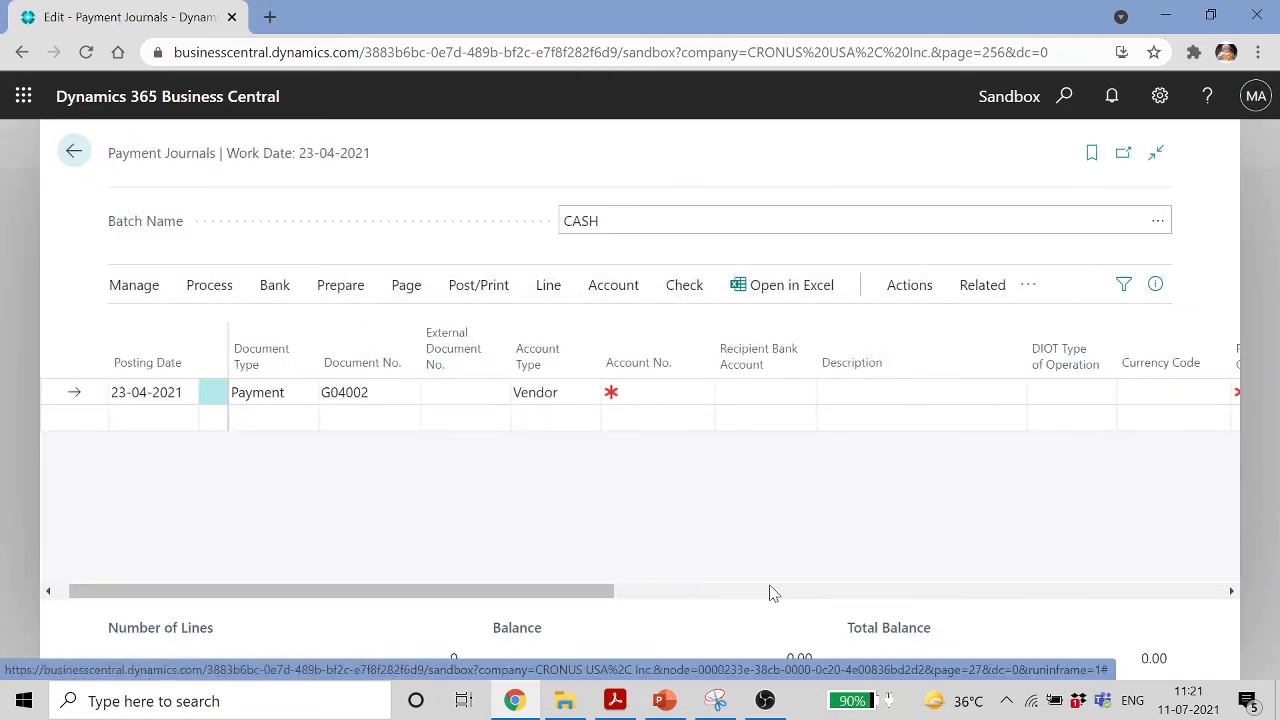
{"action": "left_click_drag", "start_coordinate": [603, 603], "coordinate": [643, 594]}
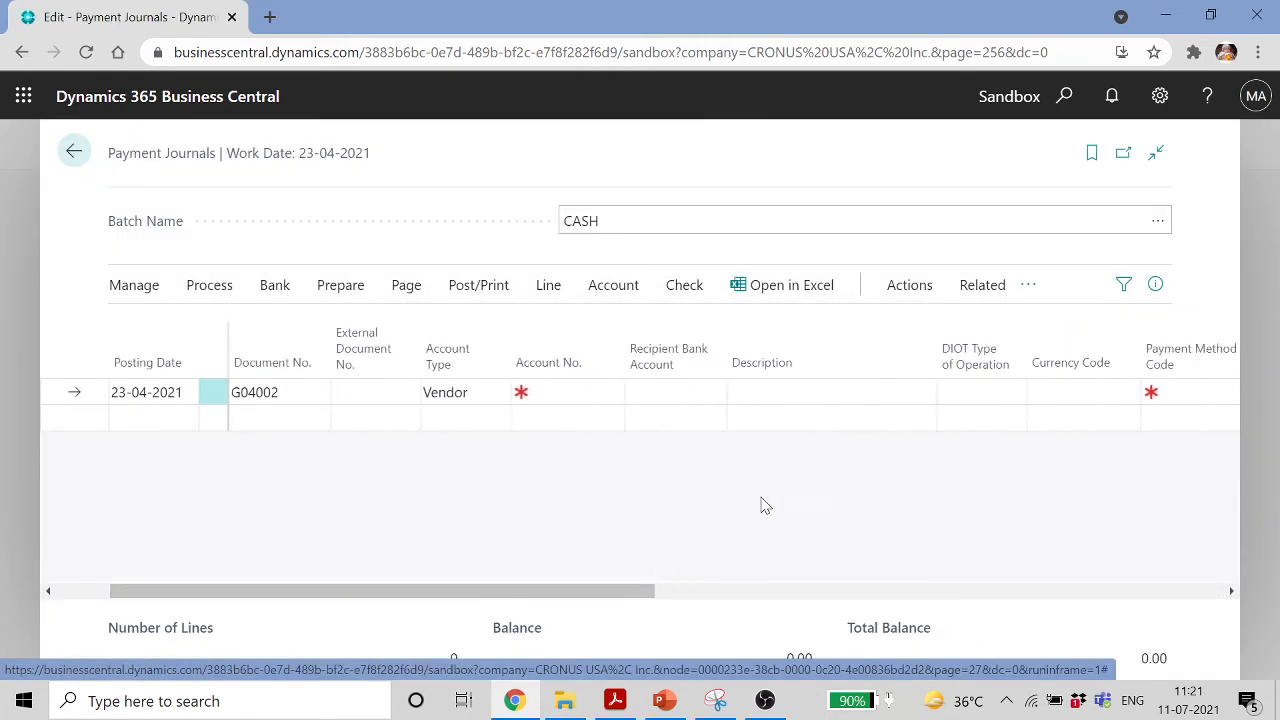
{"action": "left_click", "coordinate": [335, 286]}
Suggest vendor payments into the CASH journal with a 20,000.00 available amount and vendor priority on
{"action": "left_click", "coordinate": [240, 331]}
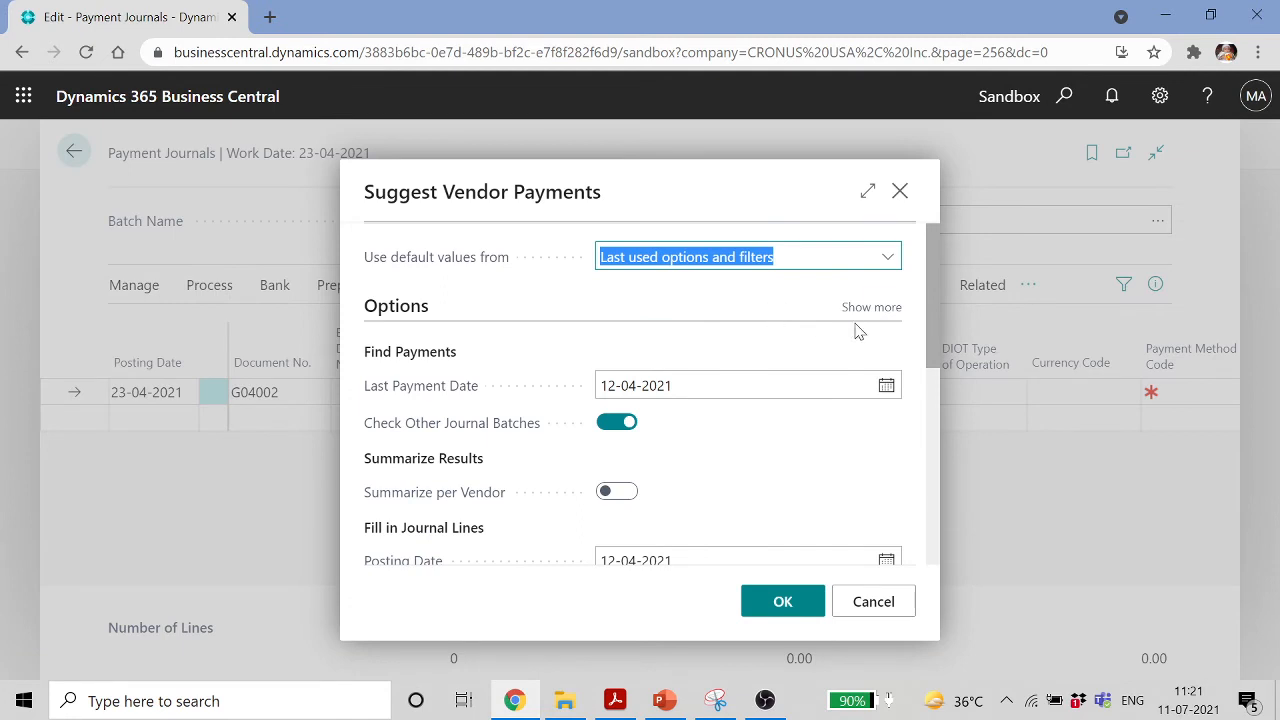
{"action": "left_click", "coordinate": [866, 310]}
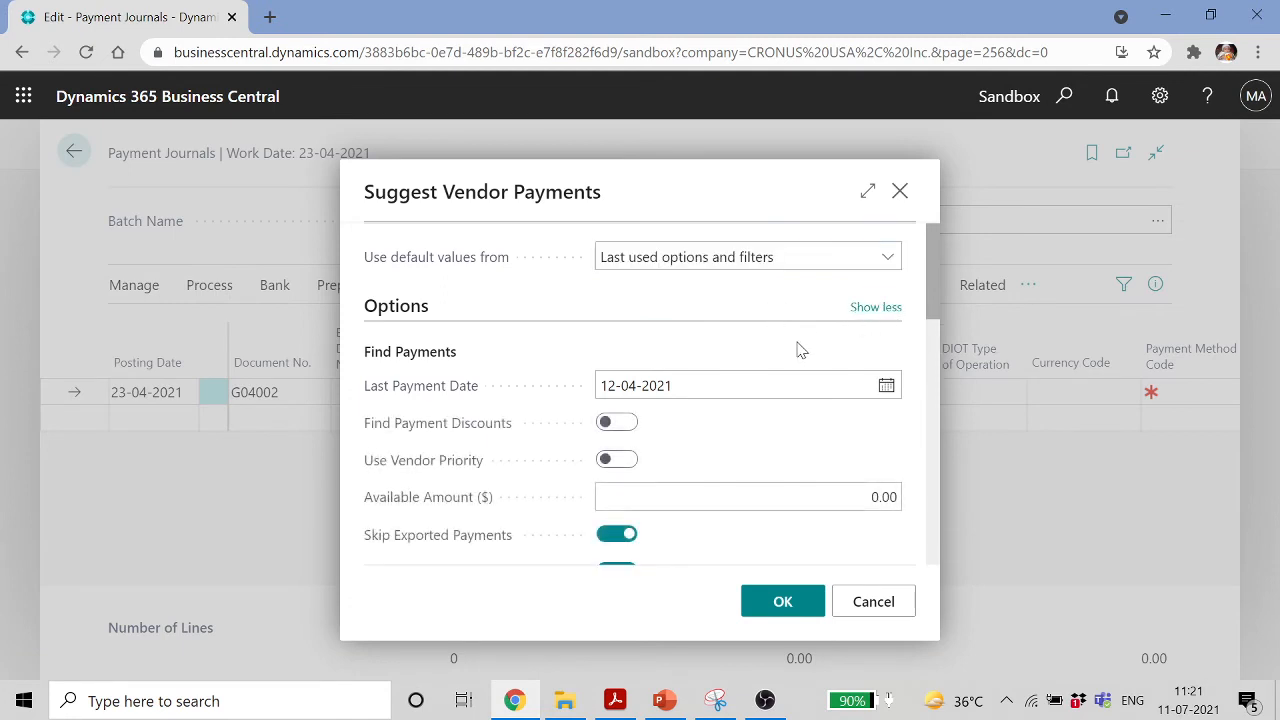
{"action": "scroll", "coordinate": [800, 350], "scroll_direction": "down", "scroll_amount": 1}
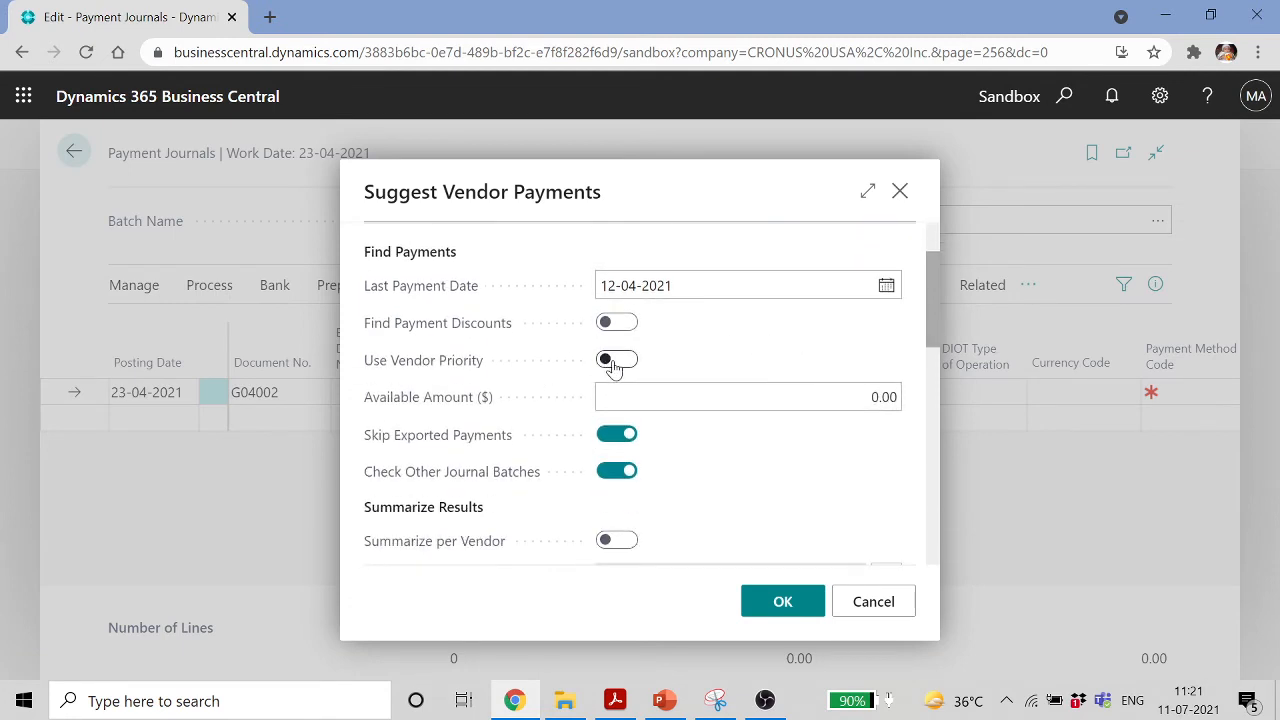
{"action": "left_click", "coordinate": [640, 396]}
{"action": "left_click_drag", "start_coordinate": [640, 396], "coordinate": [926, 396]}
{"action": "type", "text": "2"}
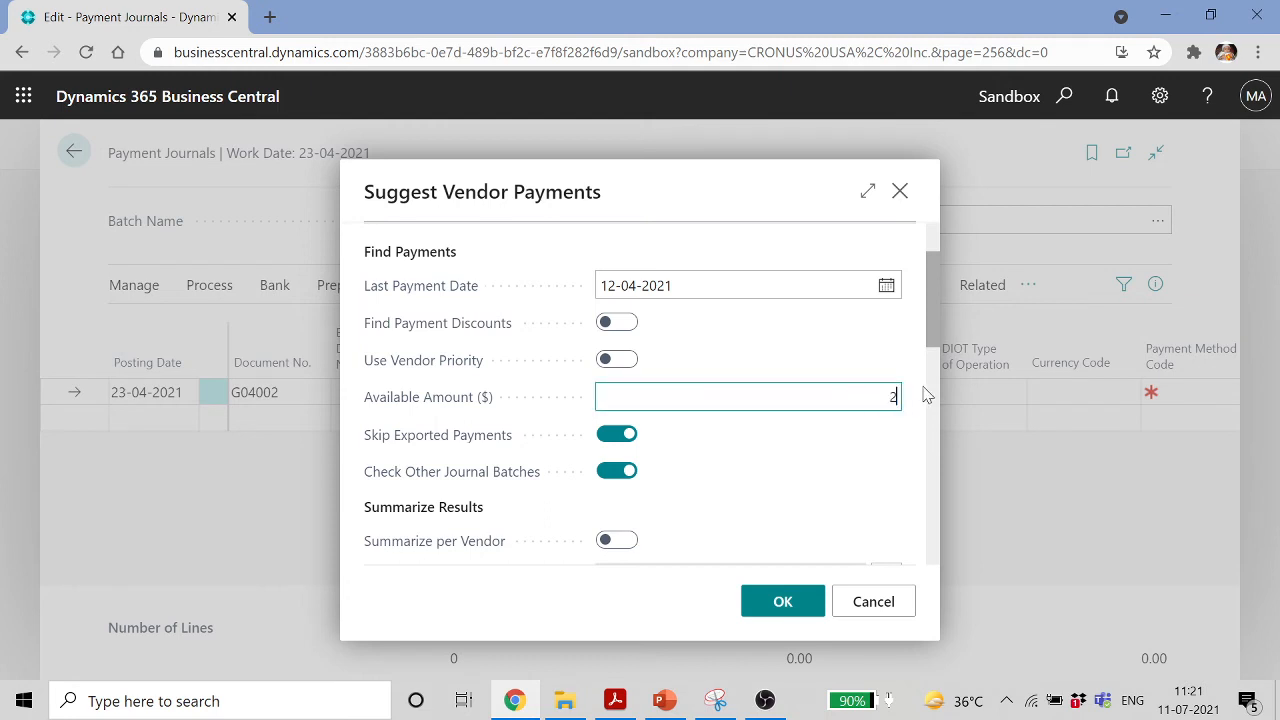
{"action": "key", "text": "Tab"}
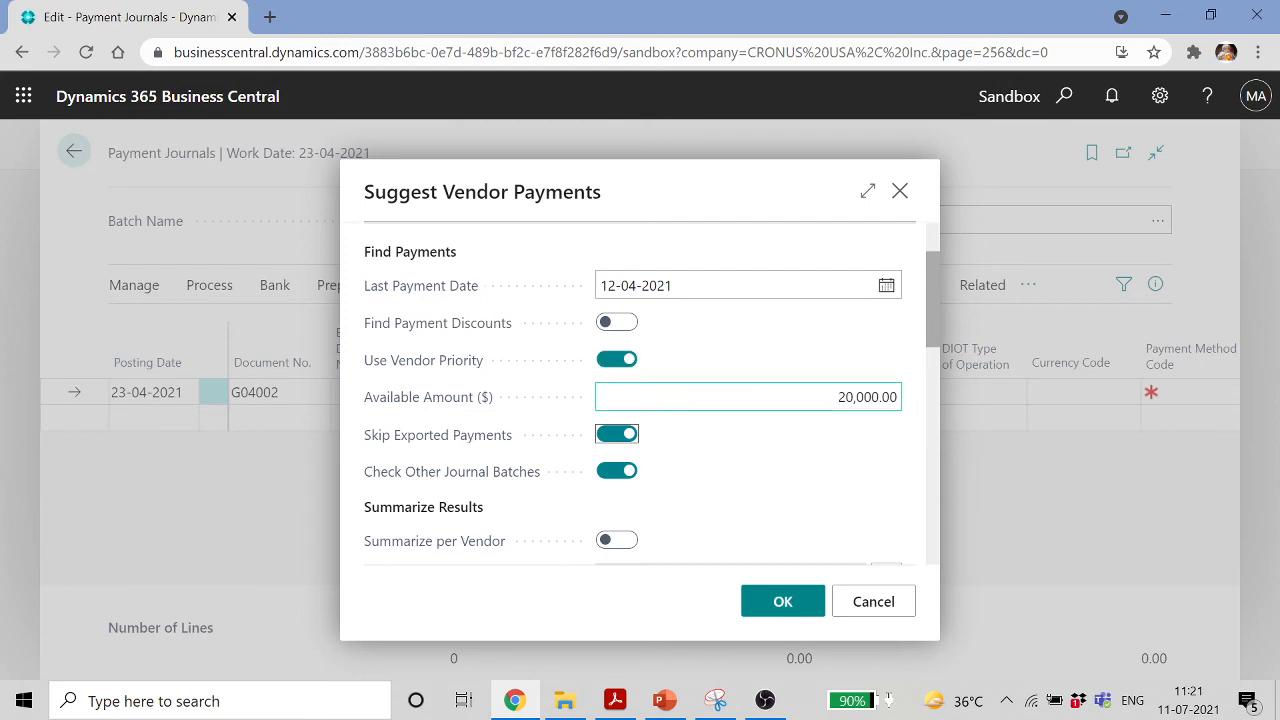
{"action": "left_click", "coordinate": [748, 397]}
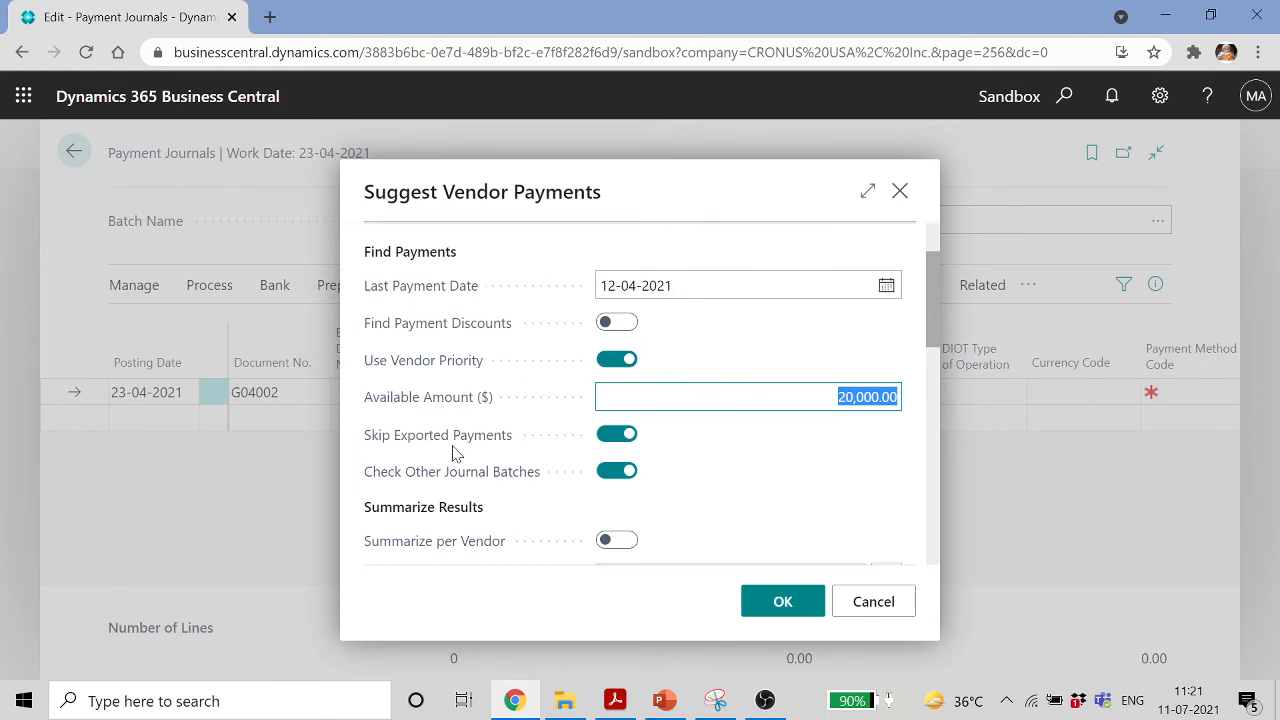
{"action": "scroll", "coordinate": [848, 385], "scroll_direction": "down", "scroll_amount": 5}
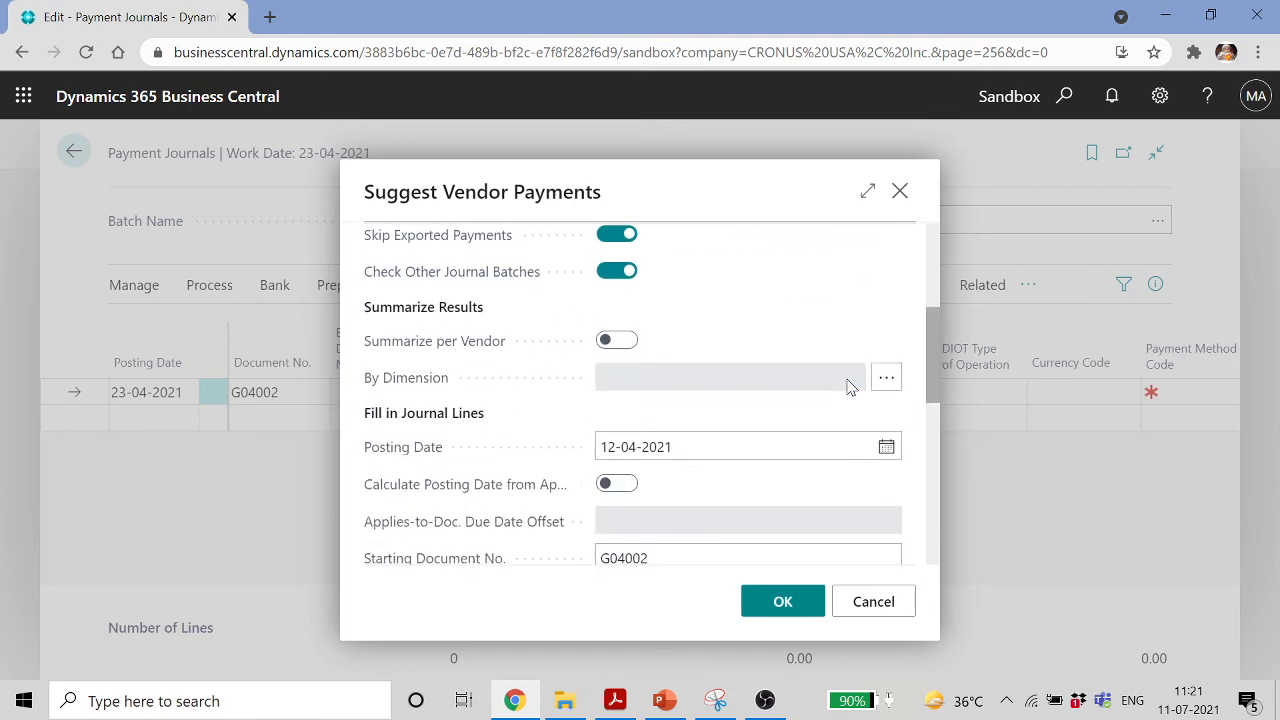
{"action": "scroll", "coordinate": [848, 390], "scroll_direction": "down", "scroll_amount": 5}
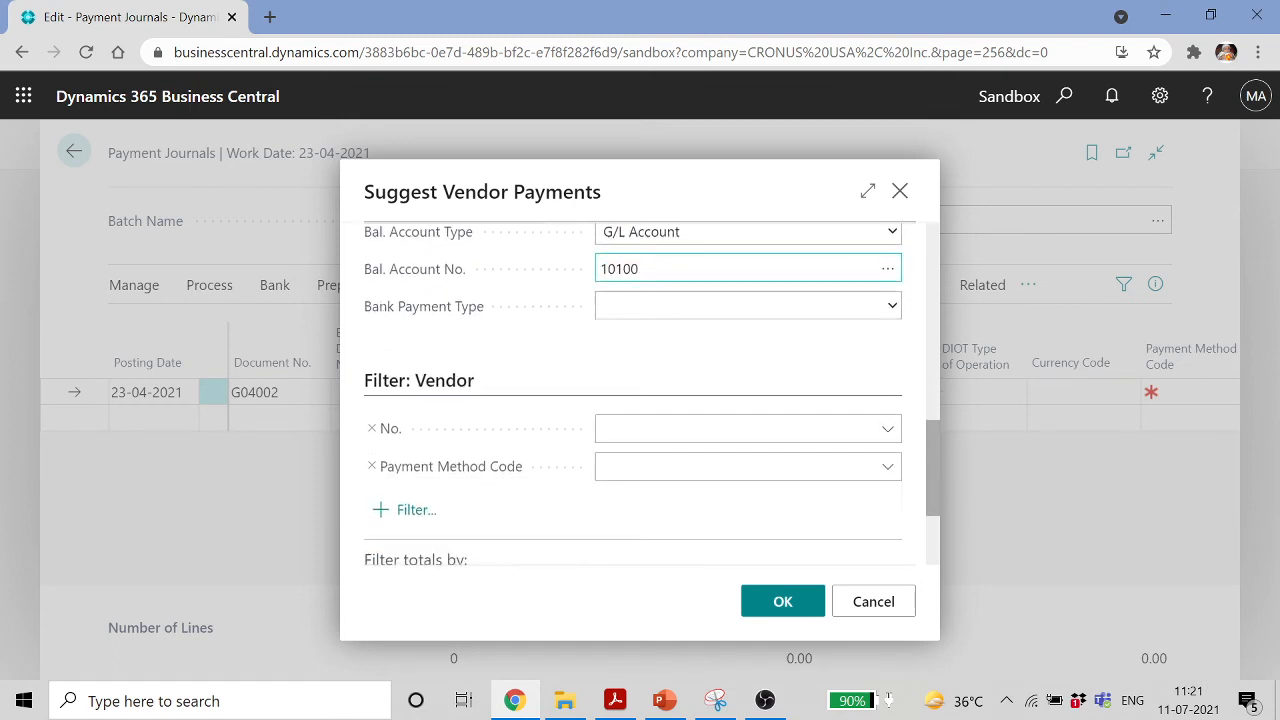
{"action": "left_click", "coordinate": [798, 599]}
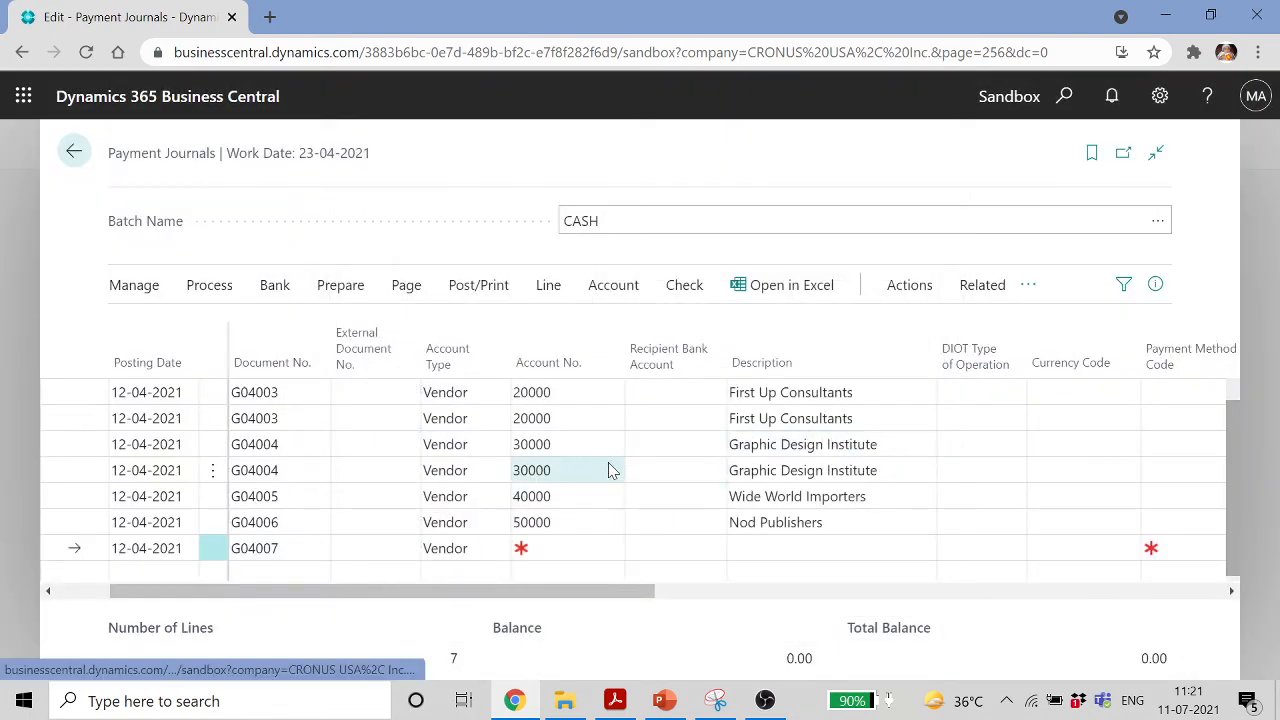
Delete all seven suggested CASH lines and reopen Suggest Vendor Payments
{"action": "left_click", "coordinate": [589, 420]}
{"action": "left_click_drag", "start_coordinate": [643, 591], "coordinate": [1114, 620]}
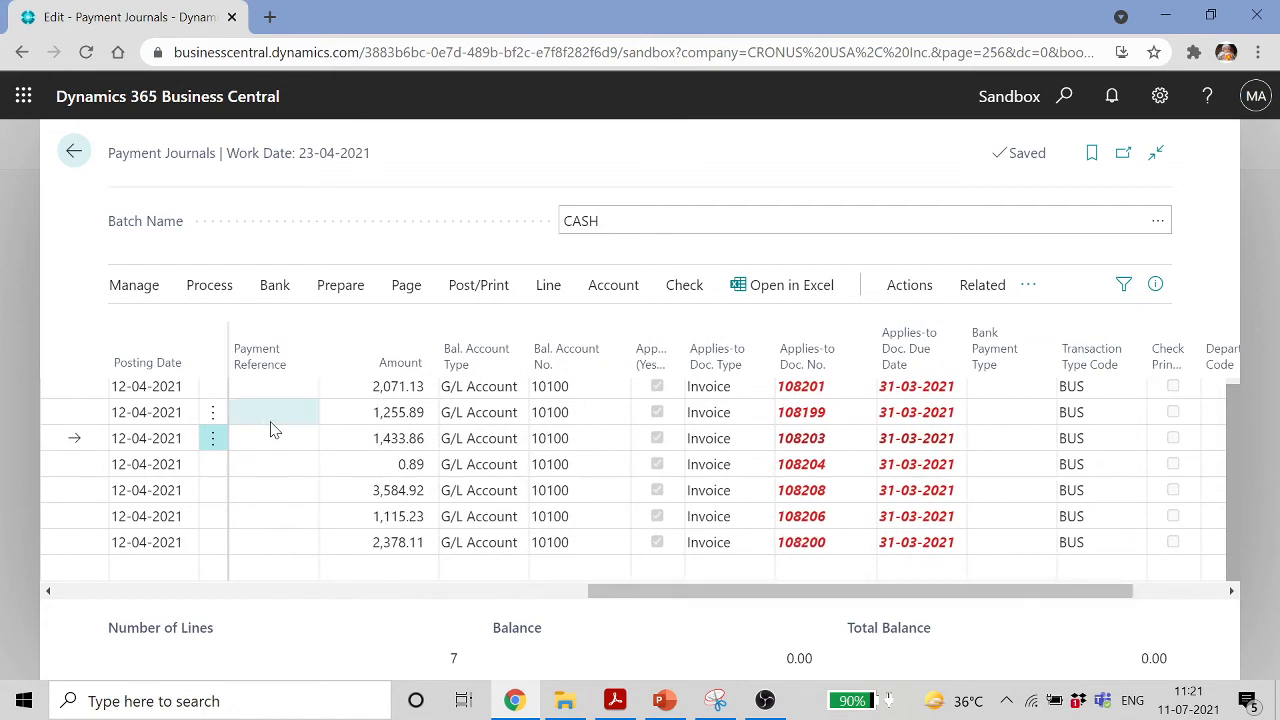
{"action": "left_click", "coordinate": [213, 390]}
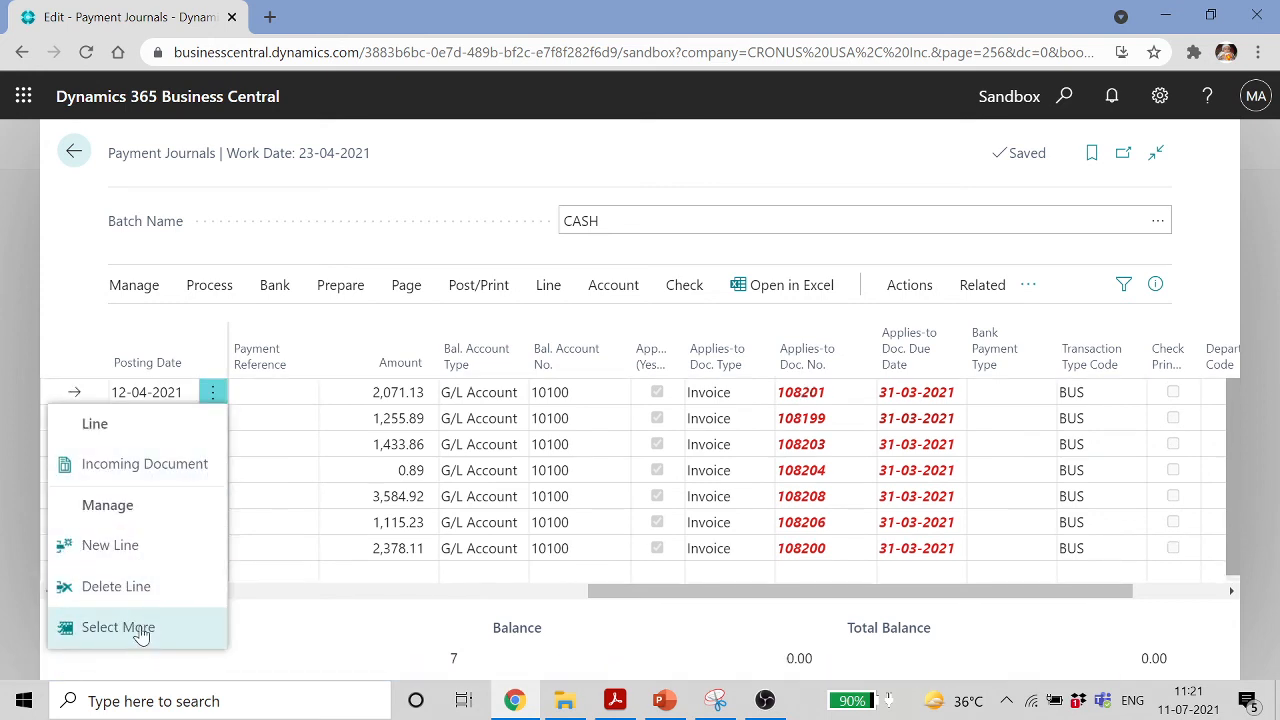
{"action": "left_click", "coordinate": [141, 630]}
{"action": "left_click", "coordinate": [128, 362]}
{"action": "left_click", "coordinate": [134, 286]}
{"action": "left_click", "coordinate": [160, 329]}
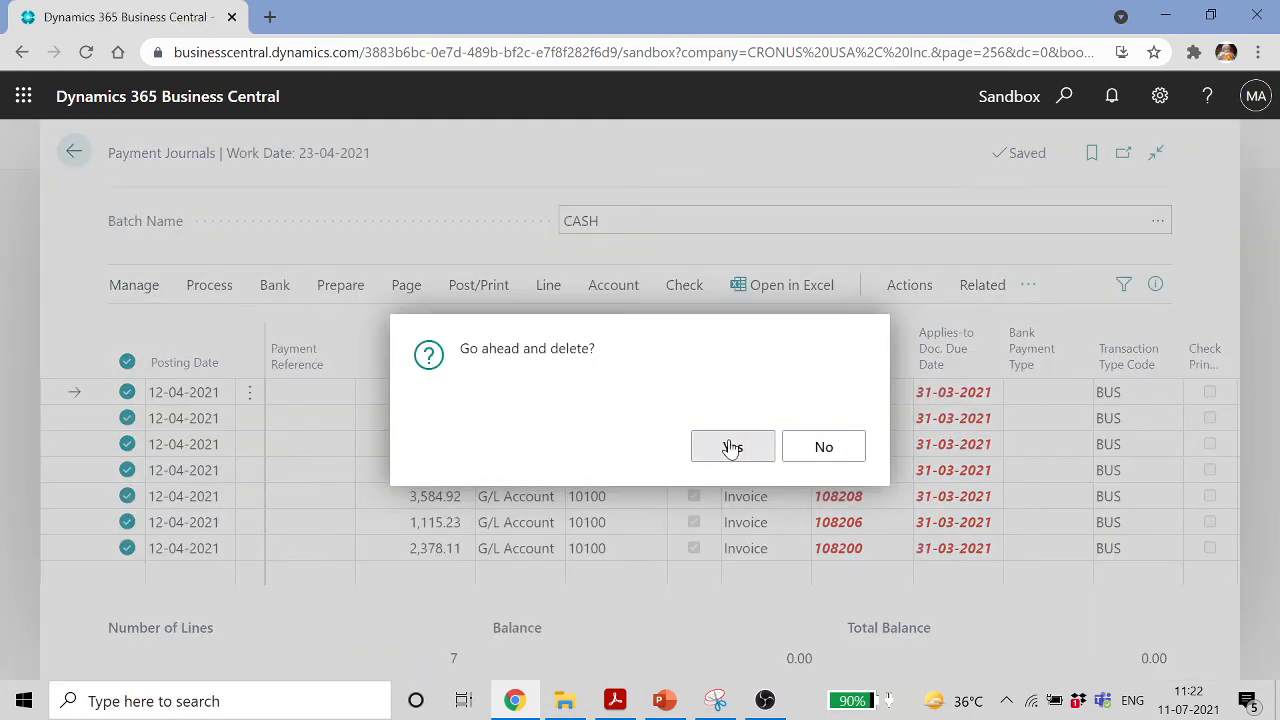
{"action": "left_click", "coordinate": [732, 447]}
{"action": "left_click", "coordinate": [340, 286]}
{"action": "left_click", "coordinate": [236, 335]}
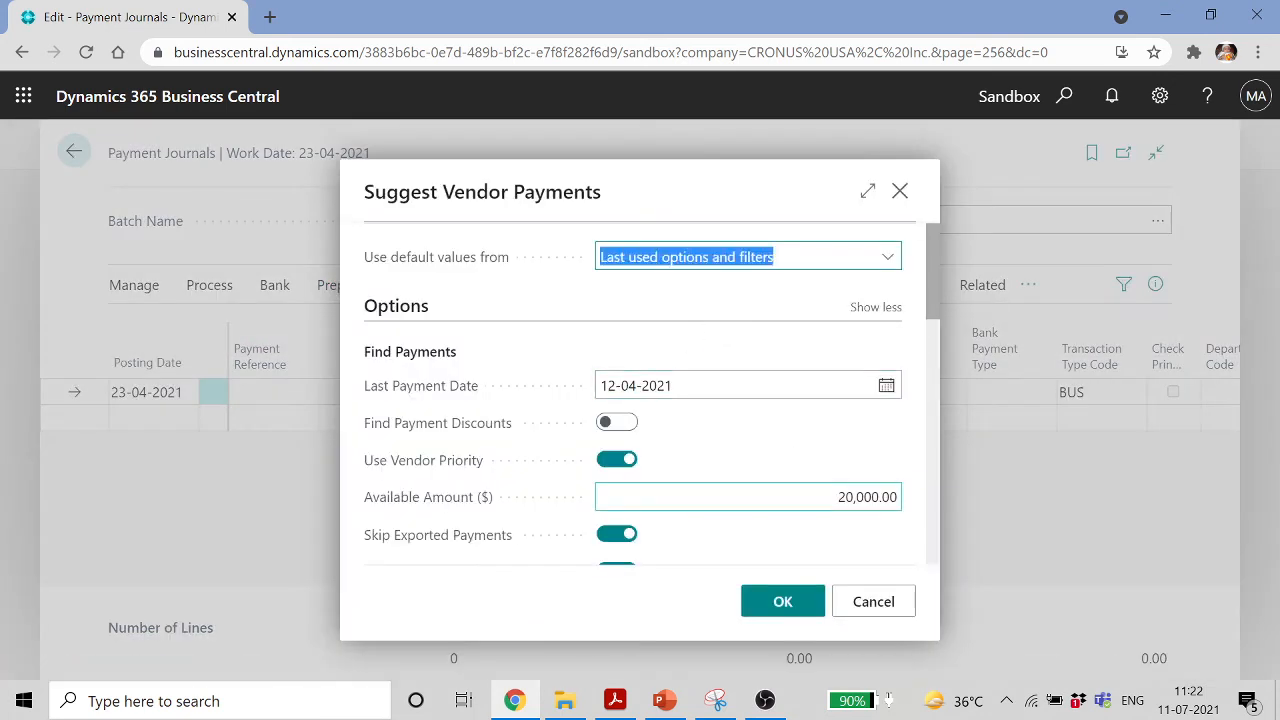
Rerun the payment suggestion with a 4,000.00 available amount, yielding 2,071.13, 1,255.89 and 0.89
{"action": "left_click", "coordinate": [893, 503]}
{"action": "type", "text": "4000"}
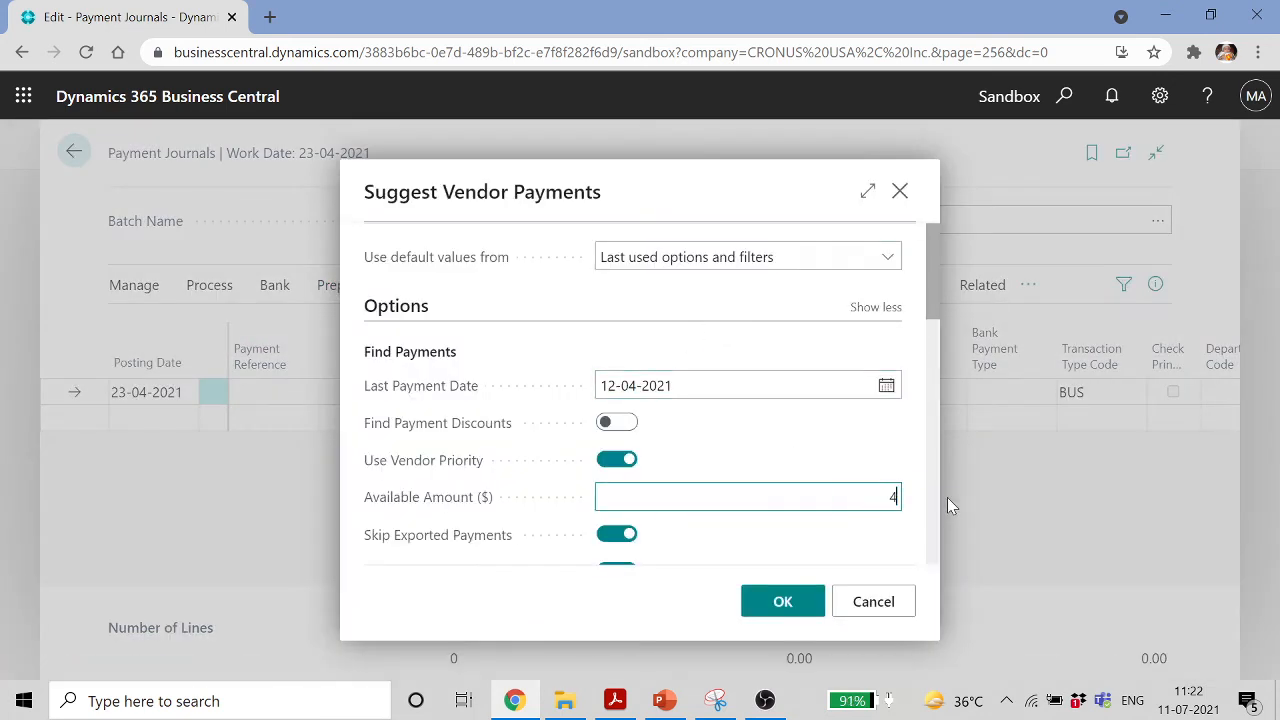
{"action": "key", "text": "Tab"}
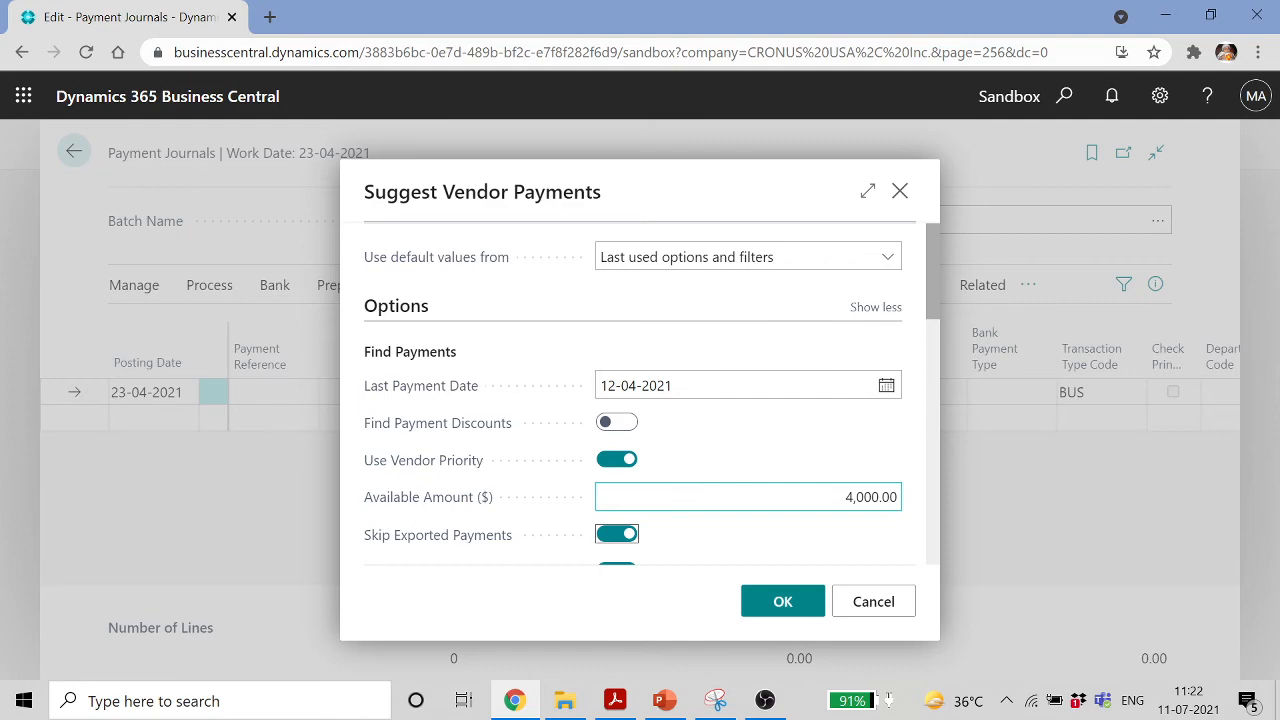
{"action": "scroll", "coordinate": [640, 420], "scroll_direction": "down", "scroll_amount": 2}
{"action": "left_click", "coordinate": [806, 602]}
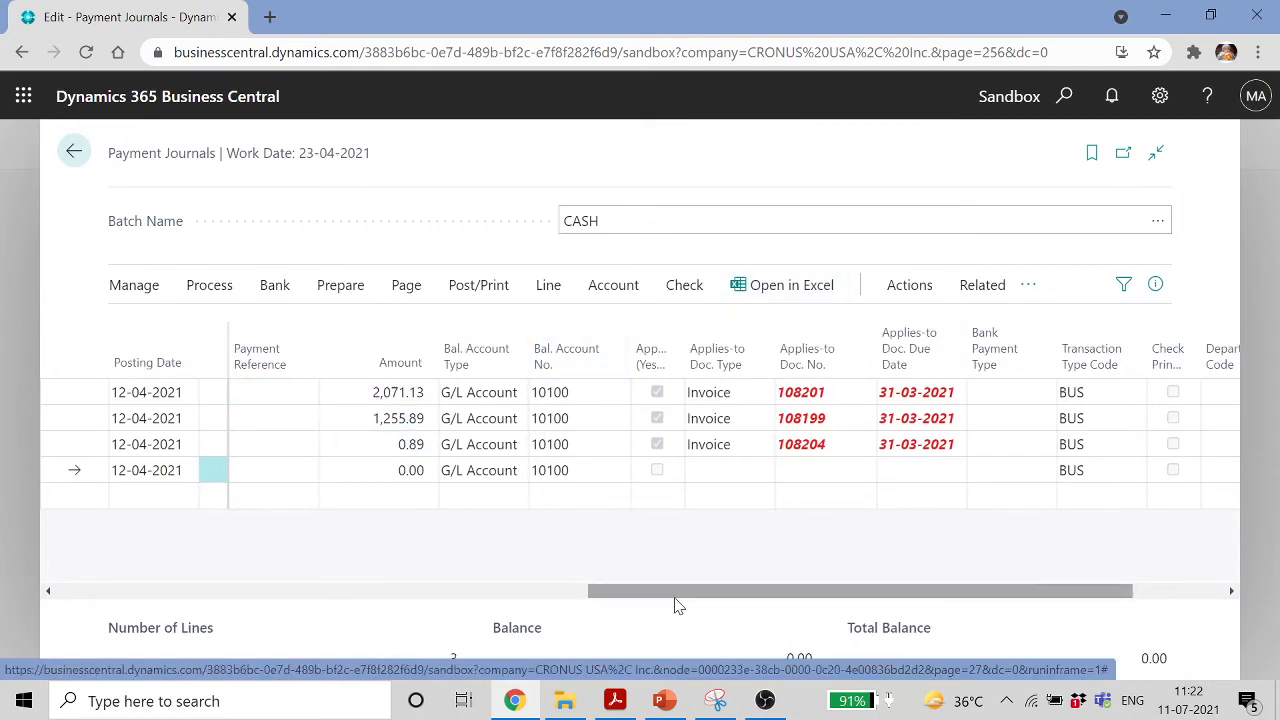
Drop the blank row, keeping lines for vendors 10000, 20000 and 30000, and start Print Check
{"action": "left_click_drag", "start_coordinate": [675, 596], "coordinate": [186, 597]}
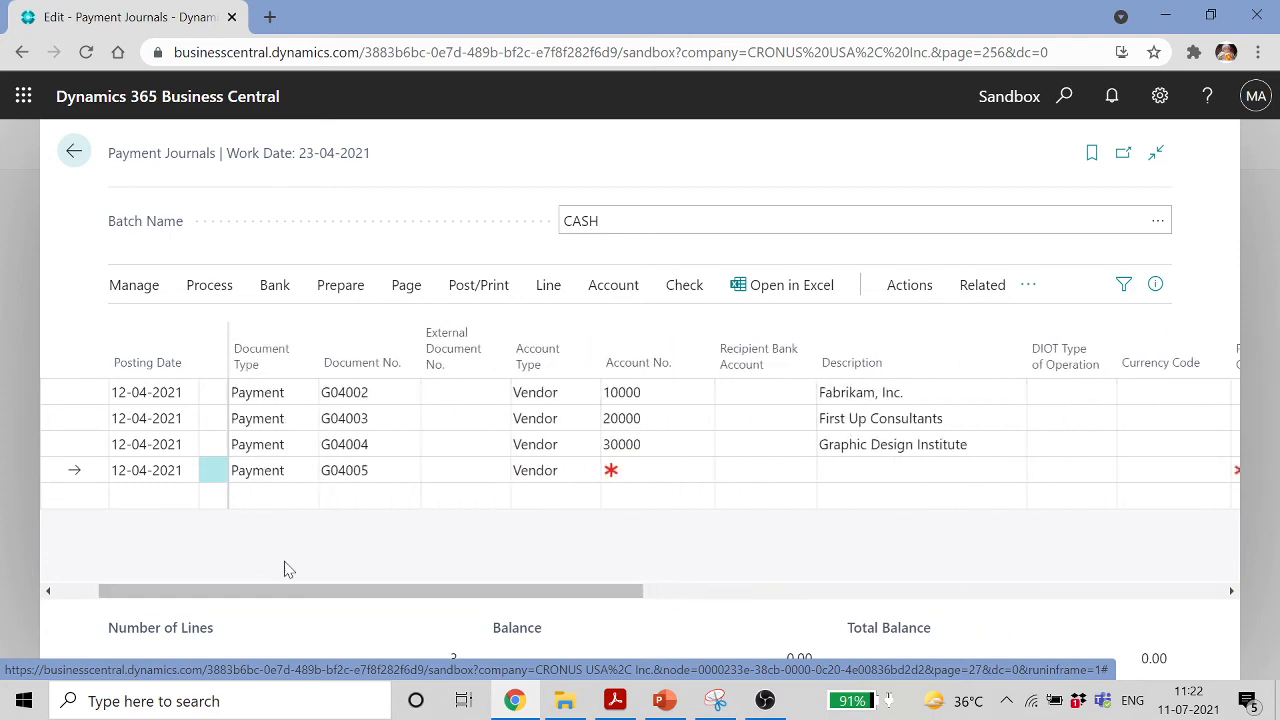
{"action": "left_click", "coordinate": [660, 400]}
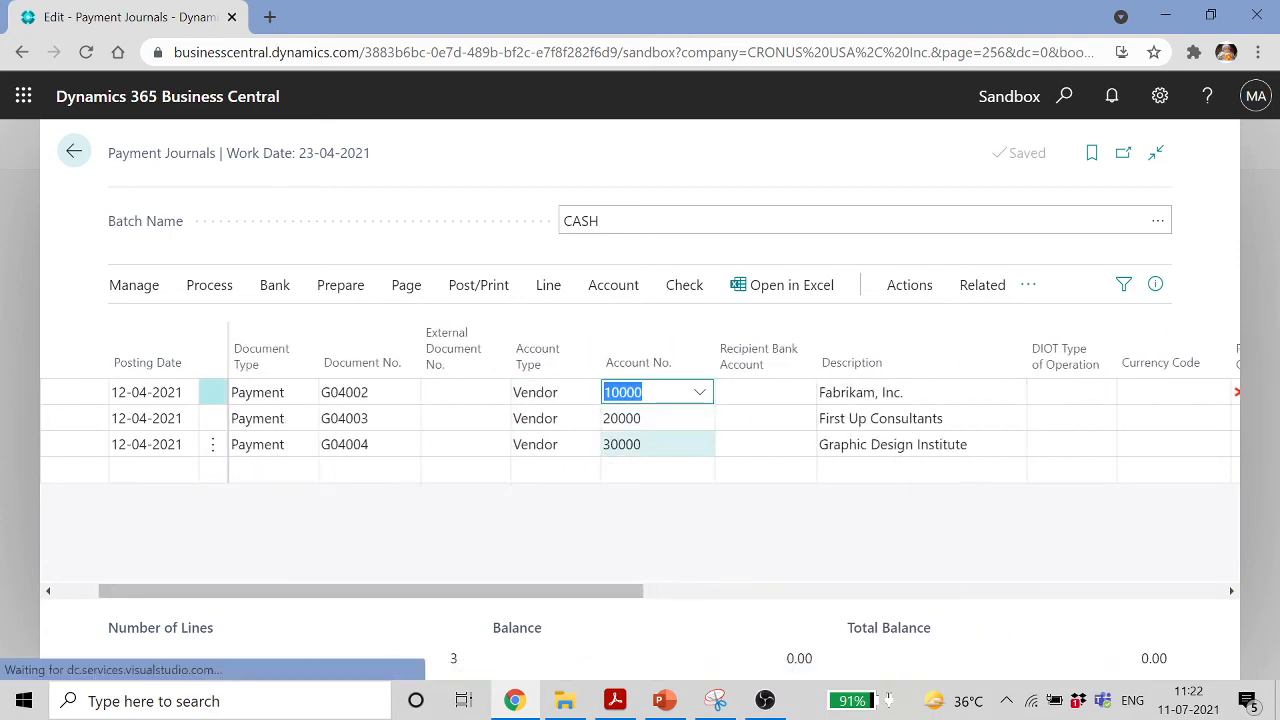
{"action": "left_click_drag", "start_coordinate": [615, 598], "coordinate": [534, 596]}
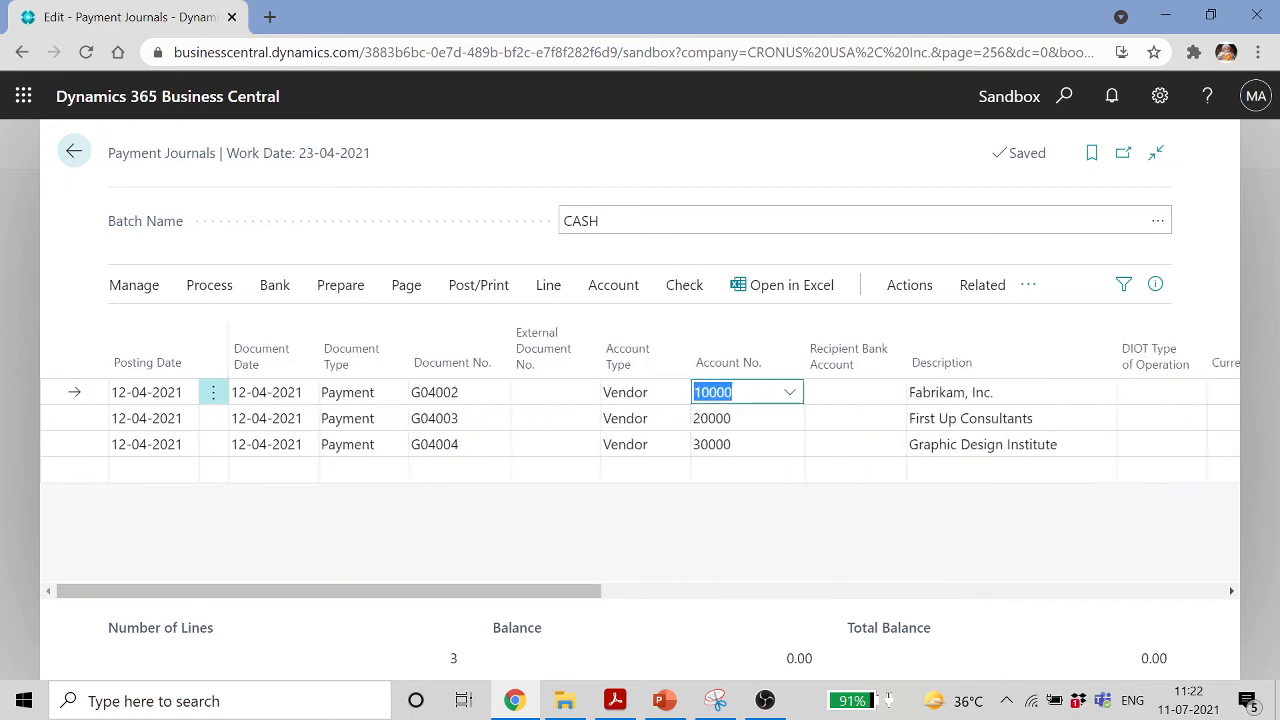
{"action": "left_click", "coordinate": [684, 287]}
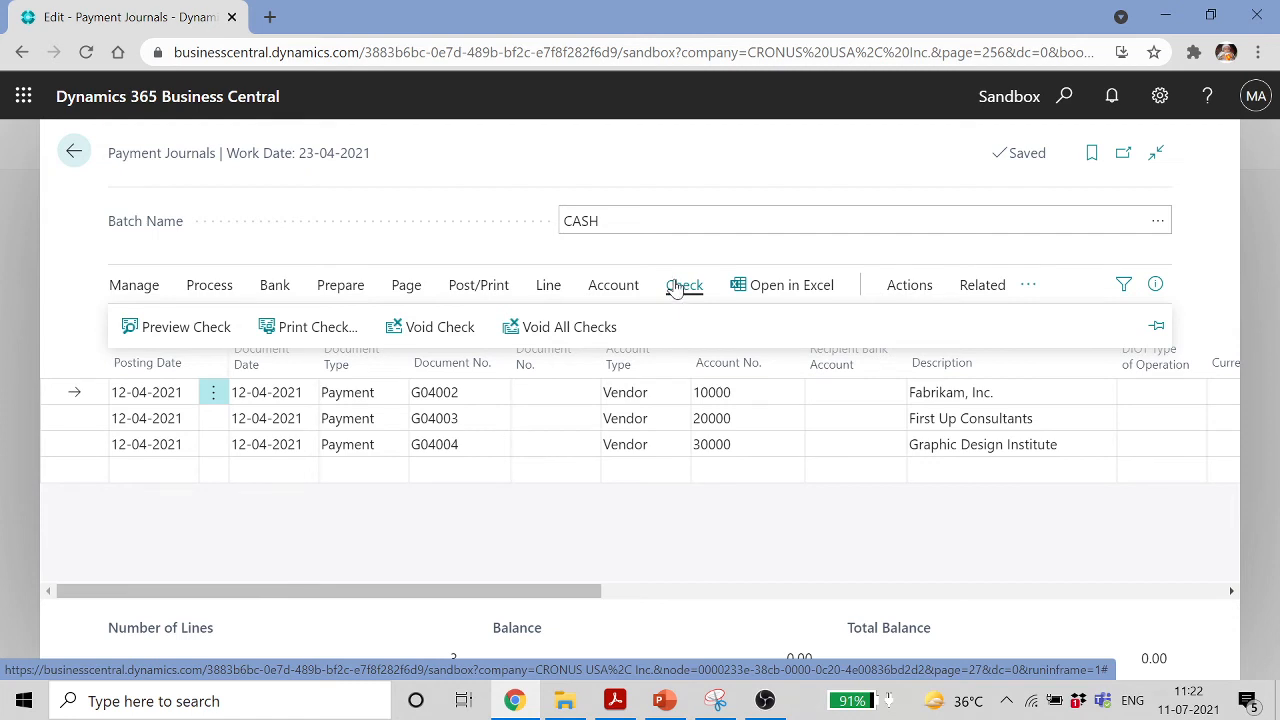
{"action": "left_click", "coordinate": [303, 334]}
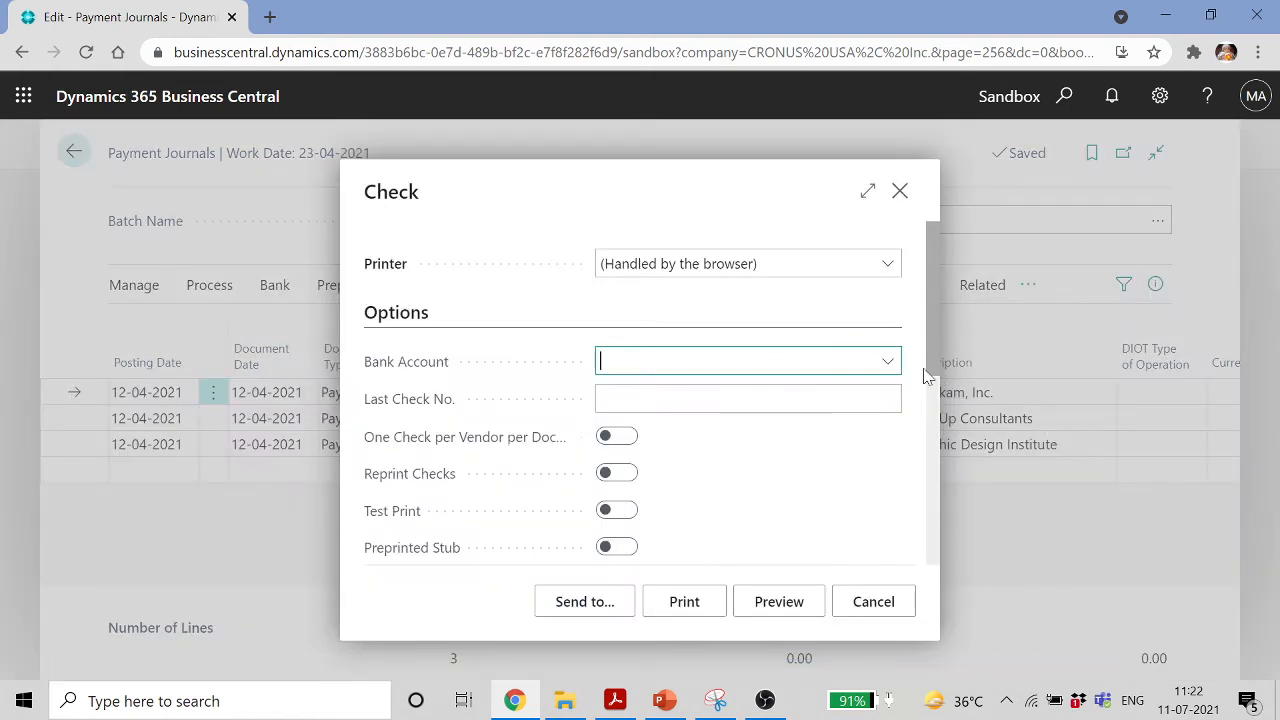
Print checks from bank account CHECKING and dismiss the empty-report message
{"action": "left_click", "coordinate": [886, 364]}
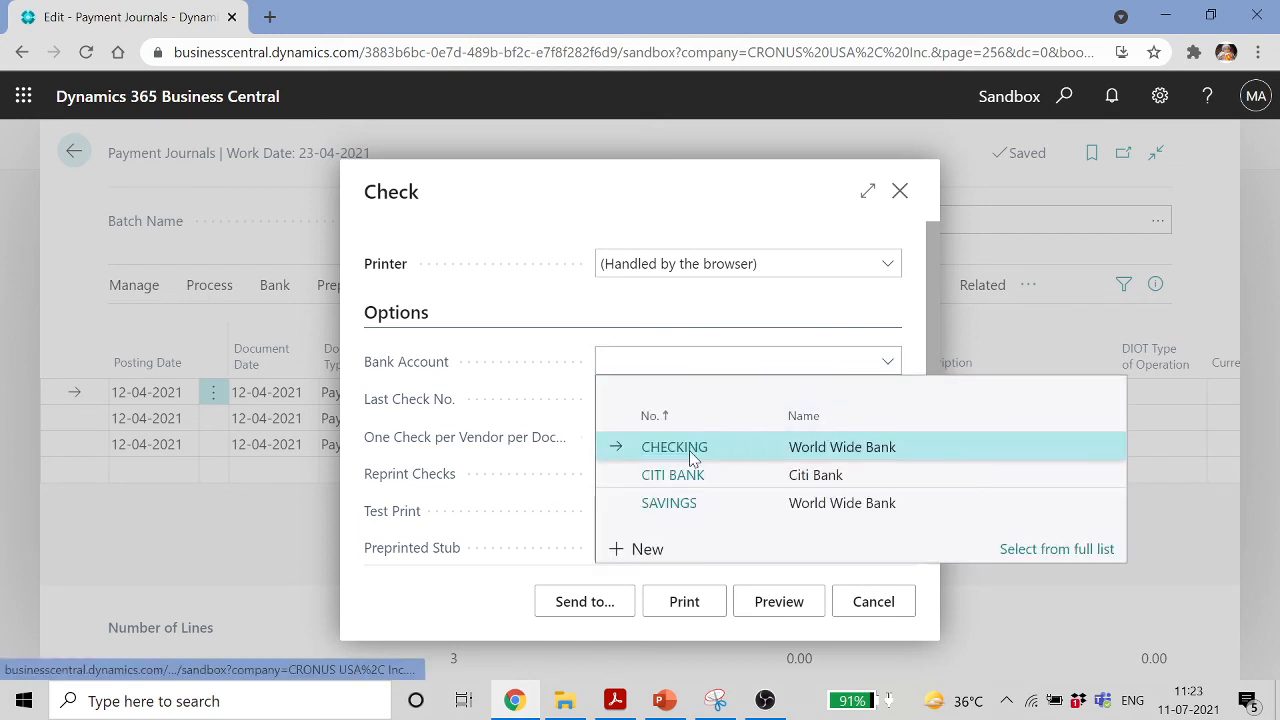
{"action": "left_click", "coordinate": [675, 447]}
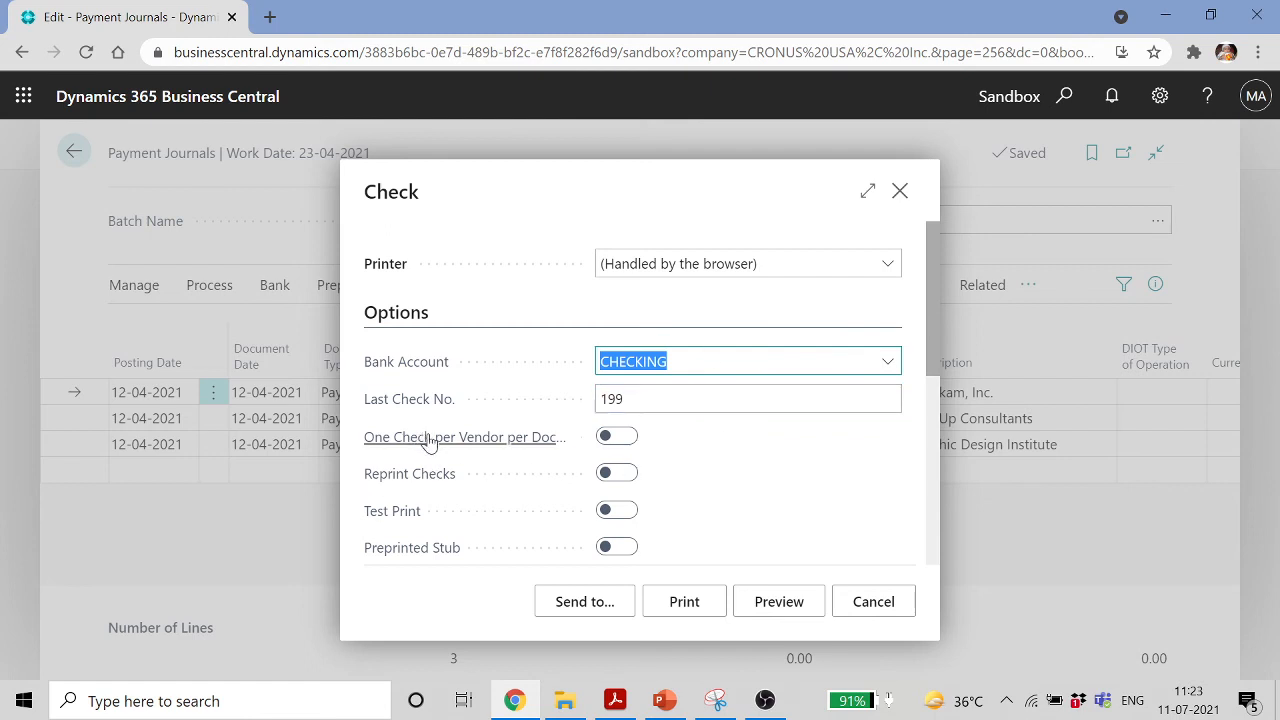
{"action": "mouse_move", "coordinate": [443, 444]}
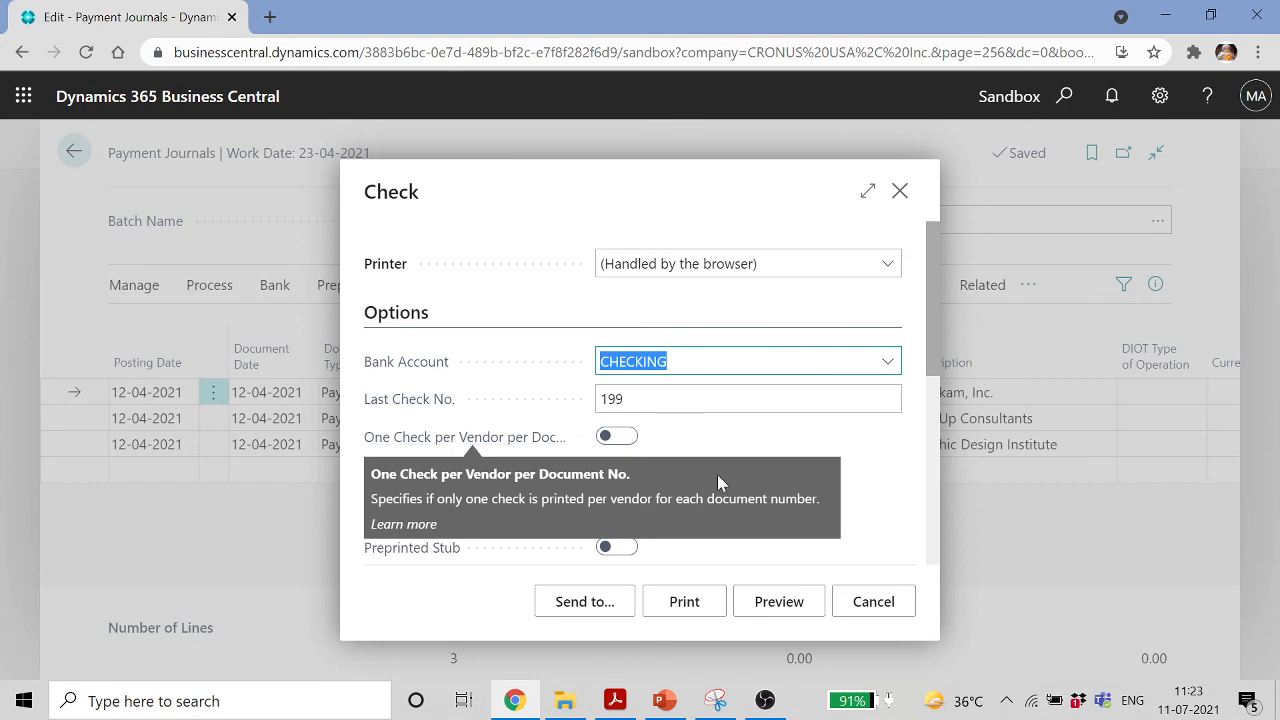
{"action": "scroll", "coordinate": [745, 445], "scroll_direction": "down", "scroll_amount": 1}
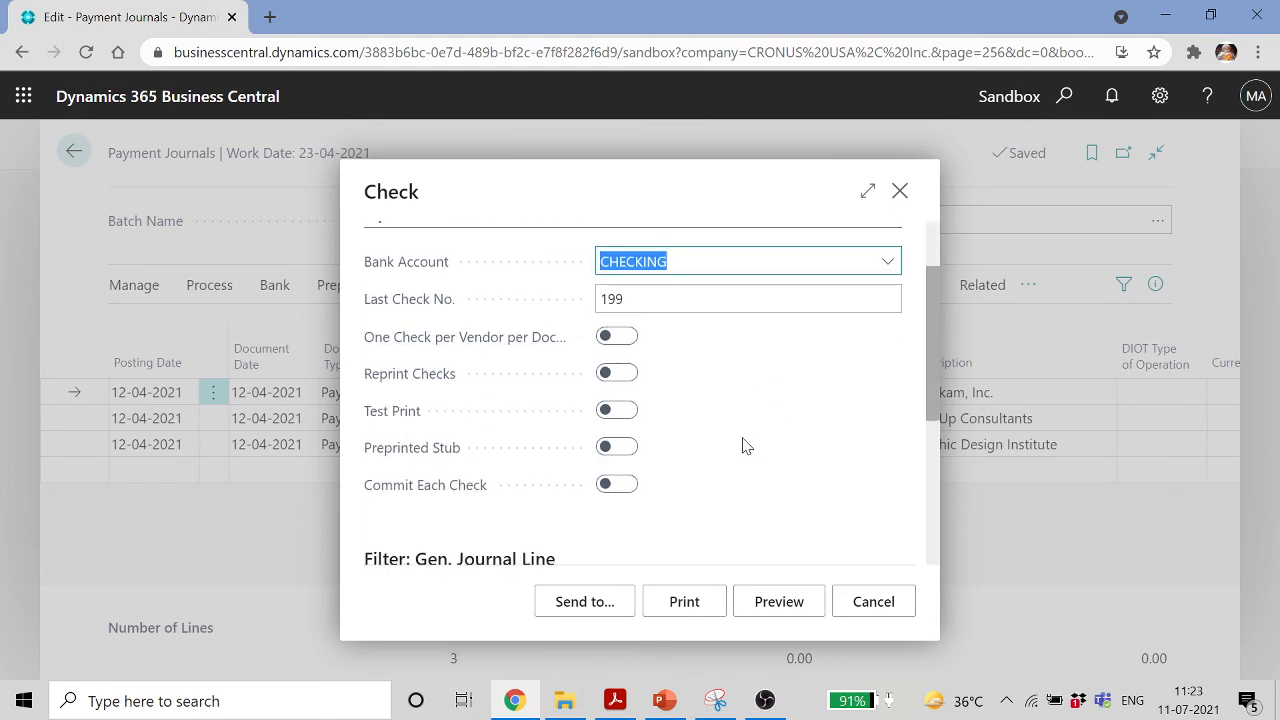
{"action": "scroll", "coordinate": [745, 446], "scroll_direction": "down", "scroll_amount": 3}
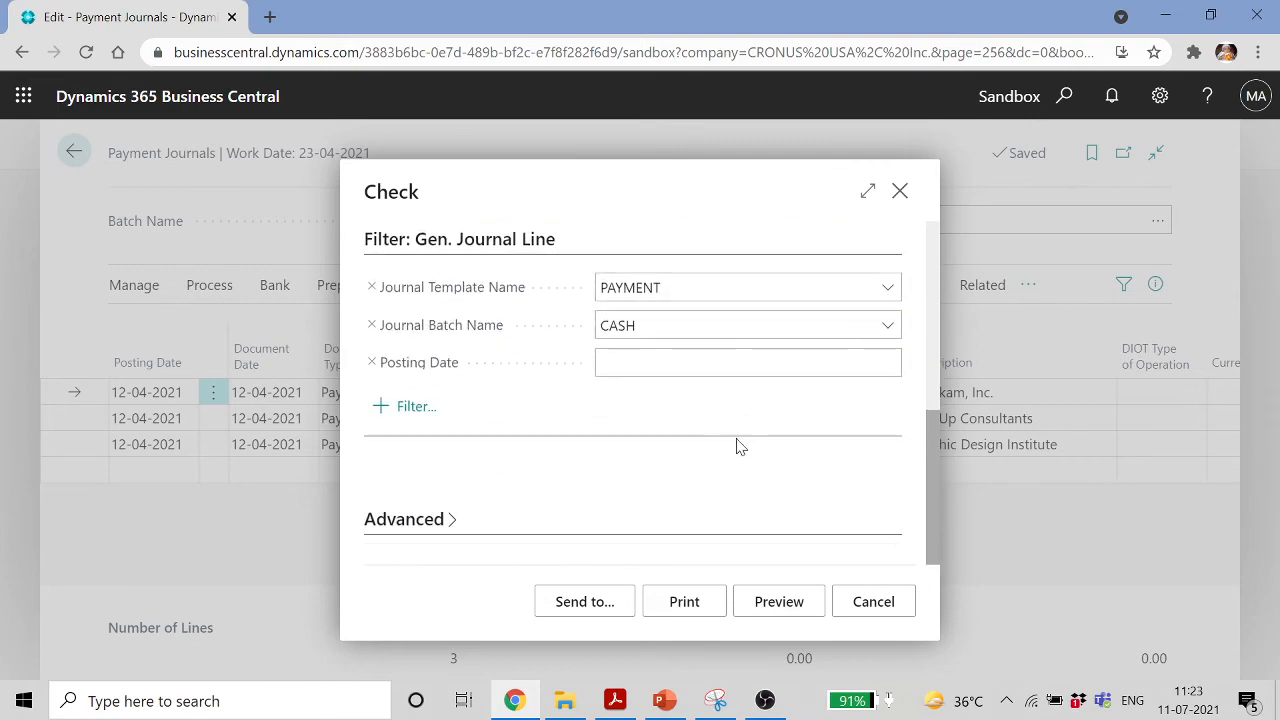
{"action": "left_click", "coordinate": [690, 608]}
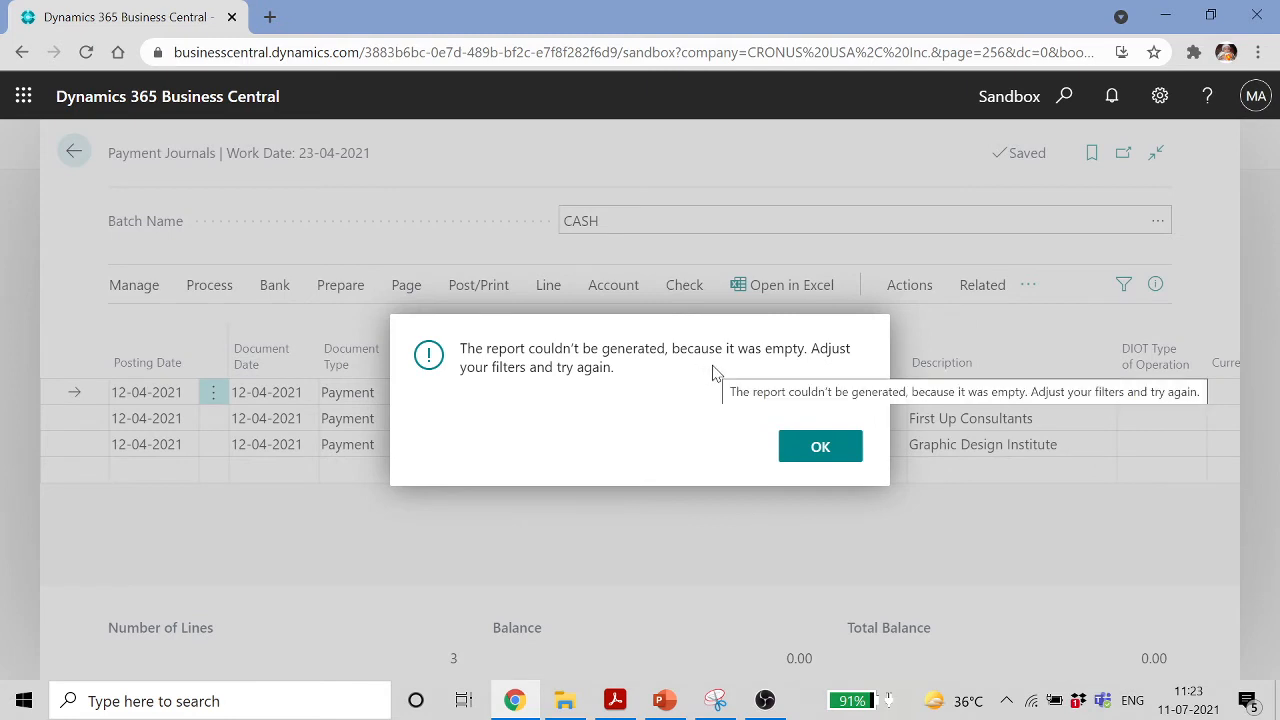
{"action": "left_click", "coordinate": [820, 448]}
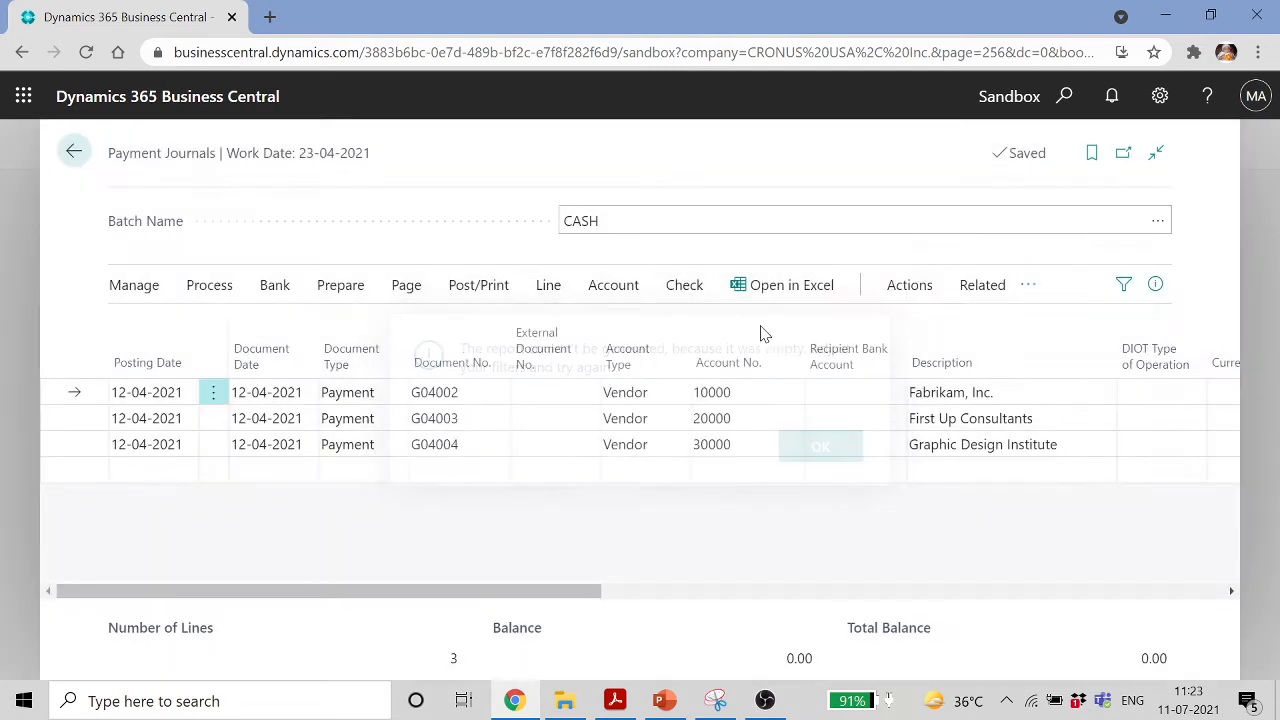
Retry Print Check for the journal lines and dismiss the empty-report message again
{"action": "left_click", "coordinate": [685, 286]}
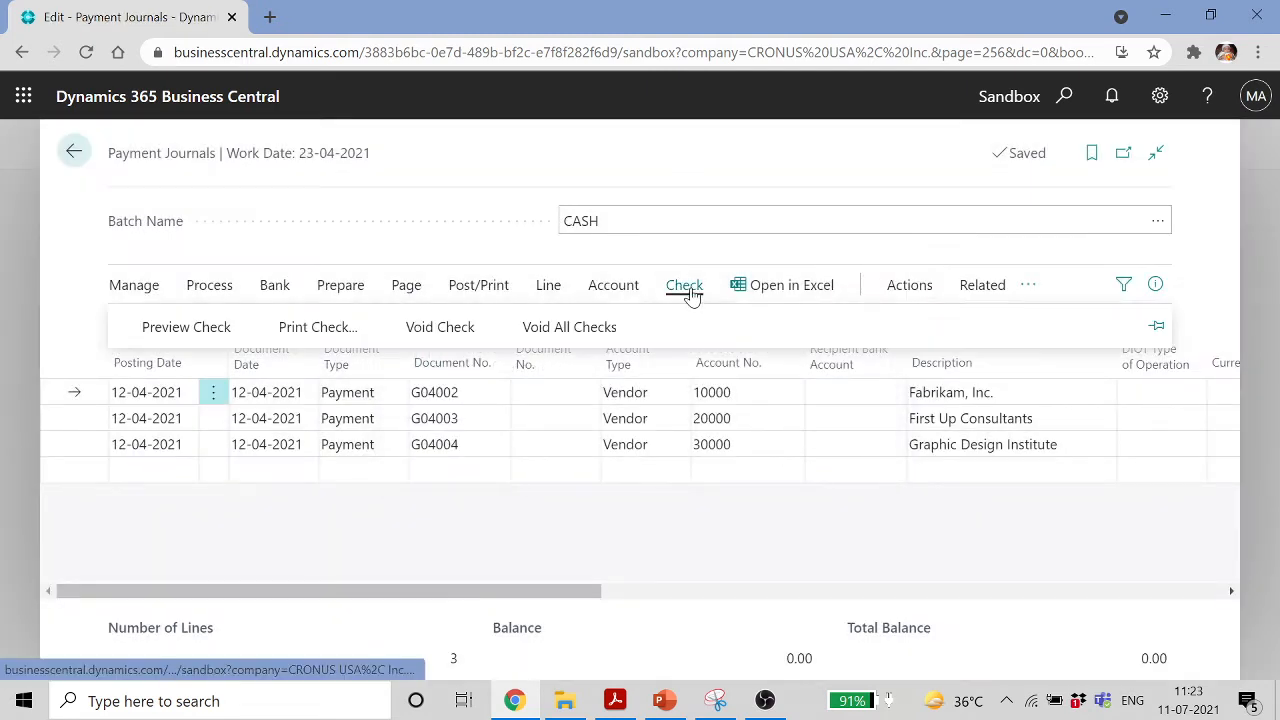
{"action": "left_click", "coordinate": [288, 327]}
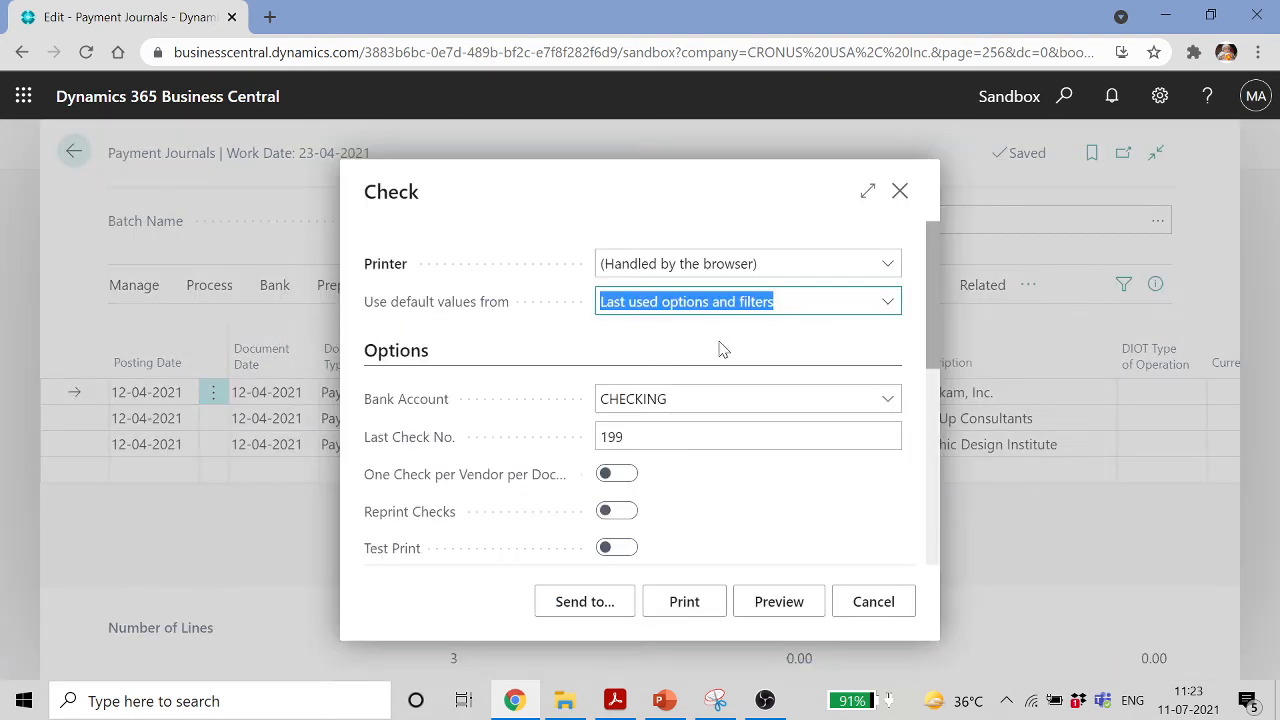
{"action": "scroll", "coordinate": [722, 347], "scroll_direction": "down", "scroll_amount": 5}
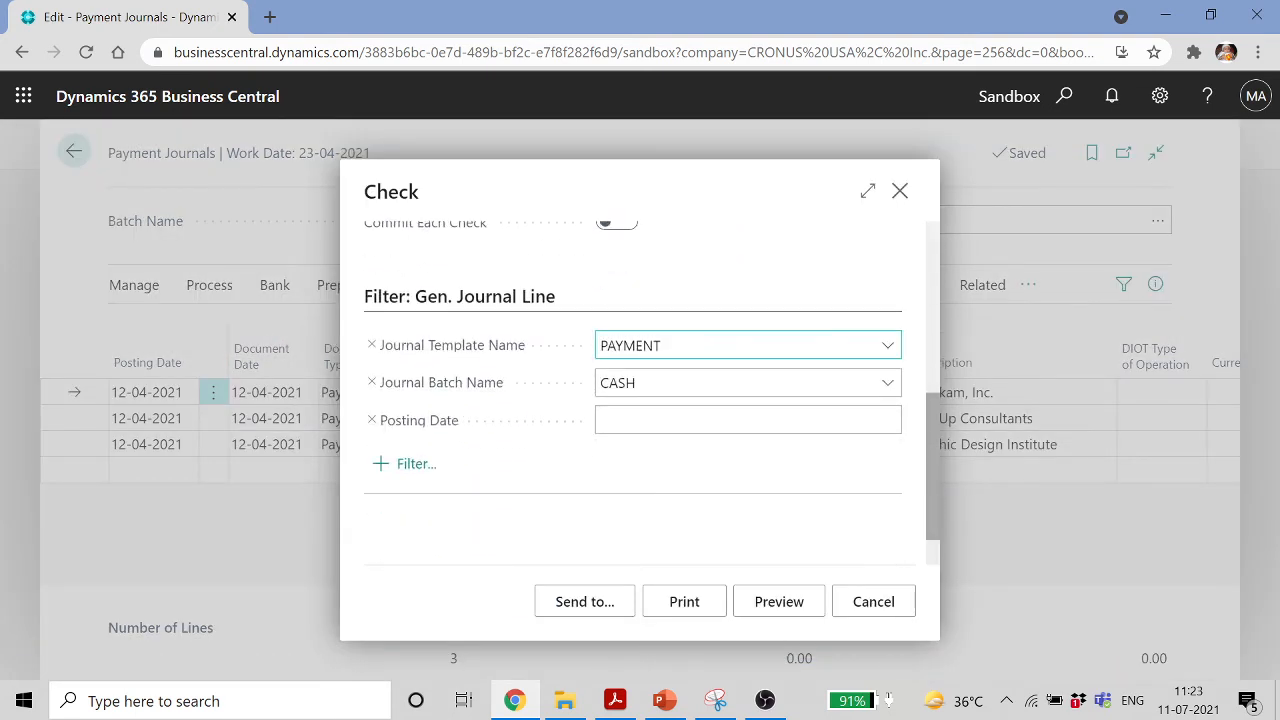
{"action": "left_click_drag", "start_coordinate": [667, 174], "coordinate": [1023, 311]}
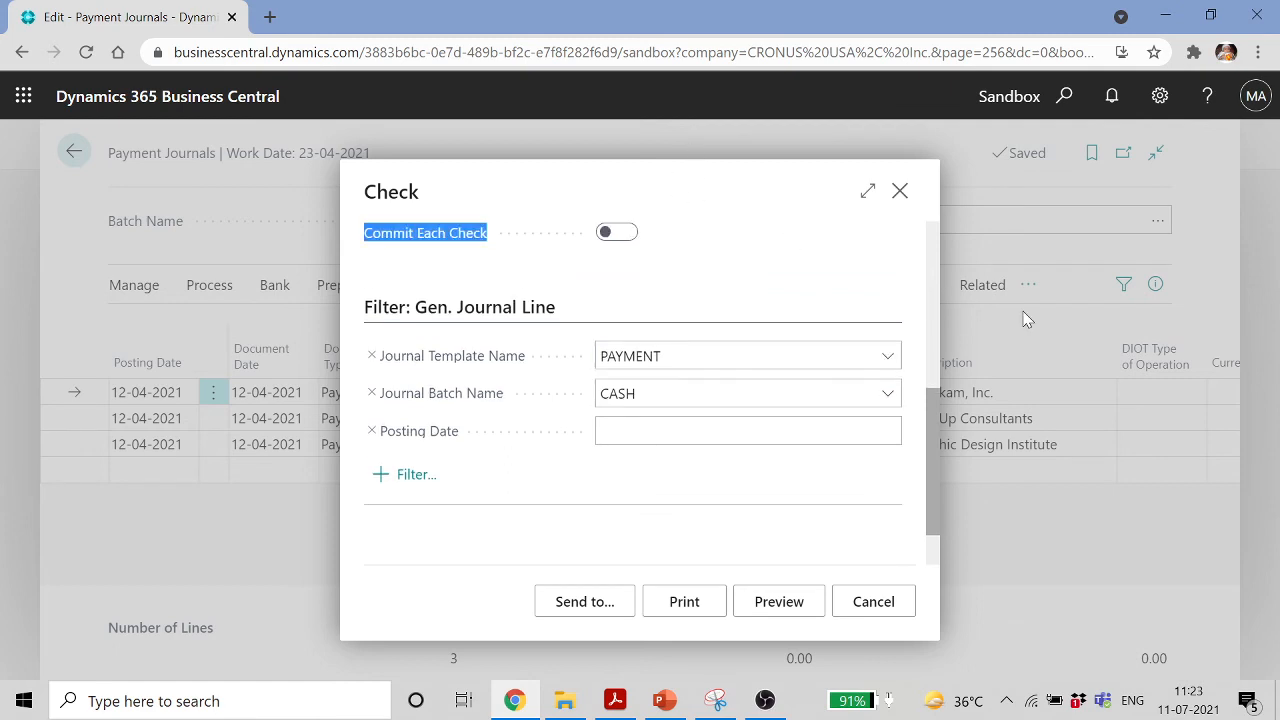
{"action": "scroll", "coordinate": [722, 430], "scroll_direction": "down", "scroll_amount": 1}
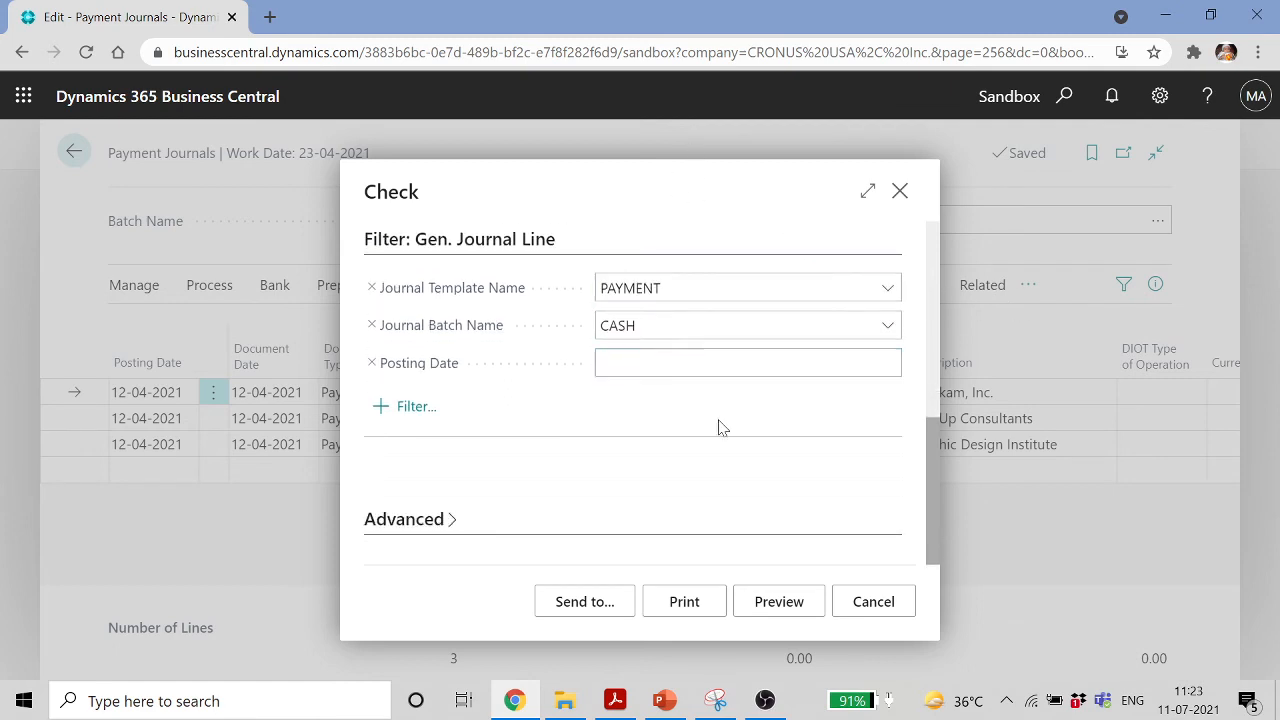
{"action": "left_click", "coordinate": [685, 601]}
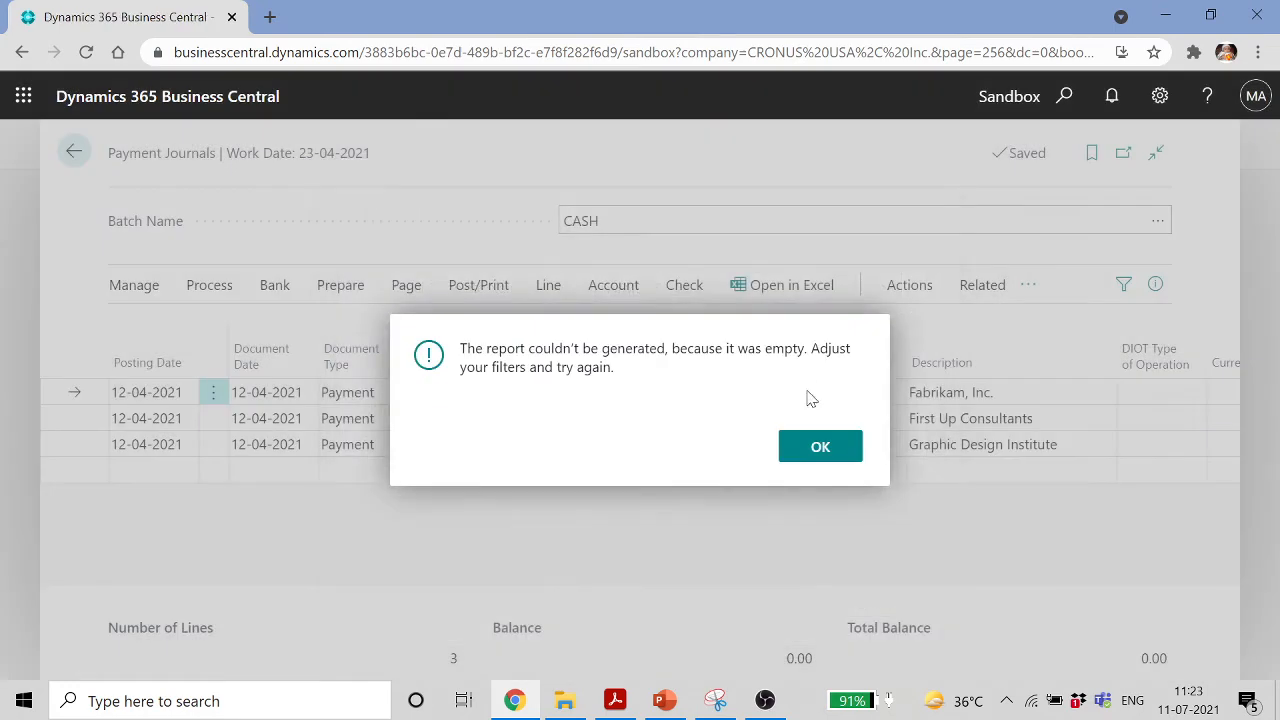
{"action": "left_click", "coordinate": [820, 447]}
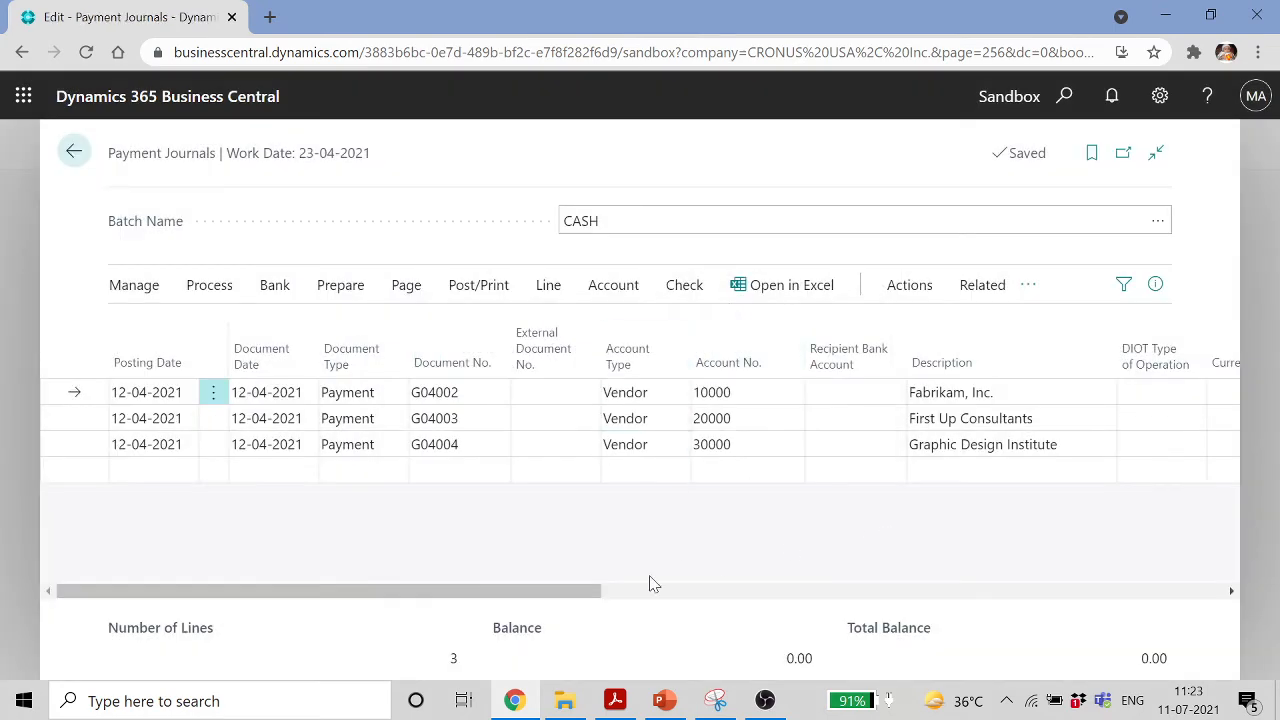
Try Computer Check as the first CASH line's payment type, then undo the rejected change
{"action": "left_click_drag", "start_coordinate": [566, 591], "coordinate": [1220, 590]}
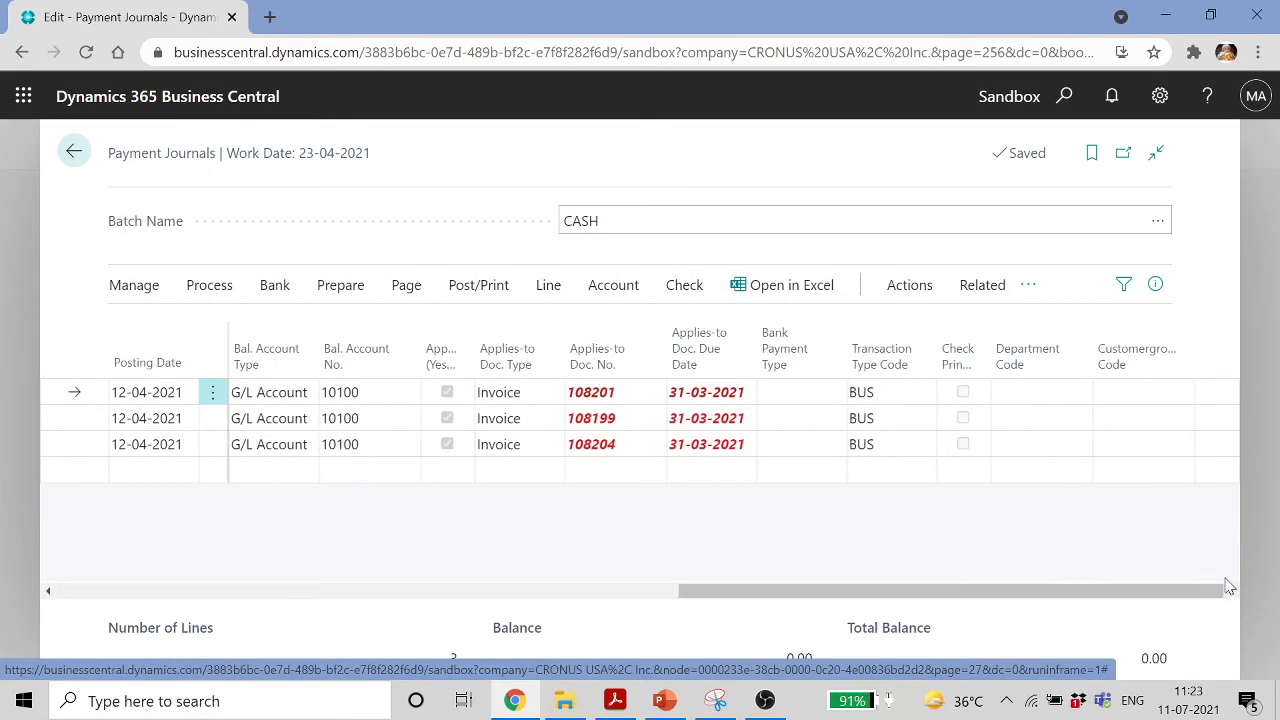
{"action": "left_click", "coordinate": [806, 392]}
{"action": "left_click", "coordinate": [818, 430]}
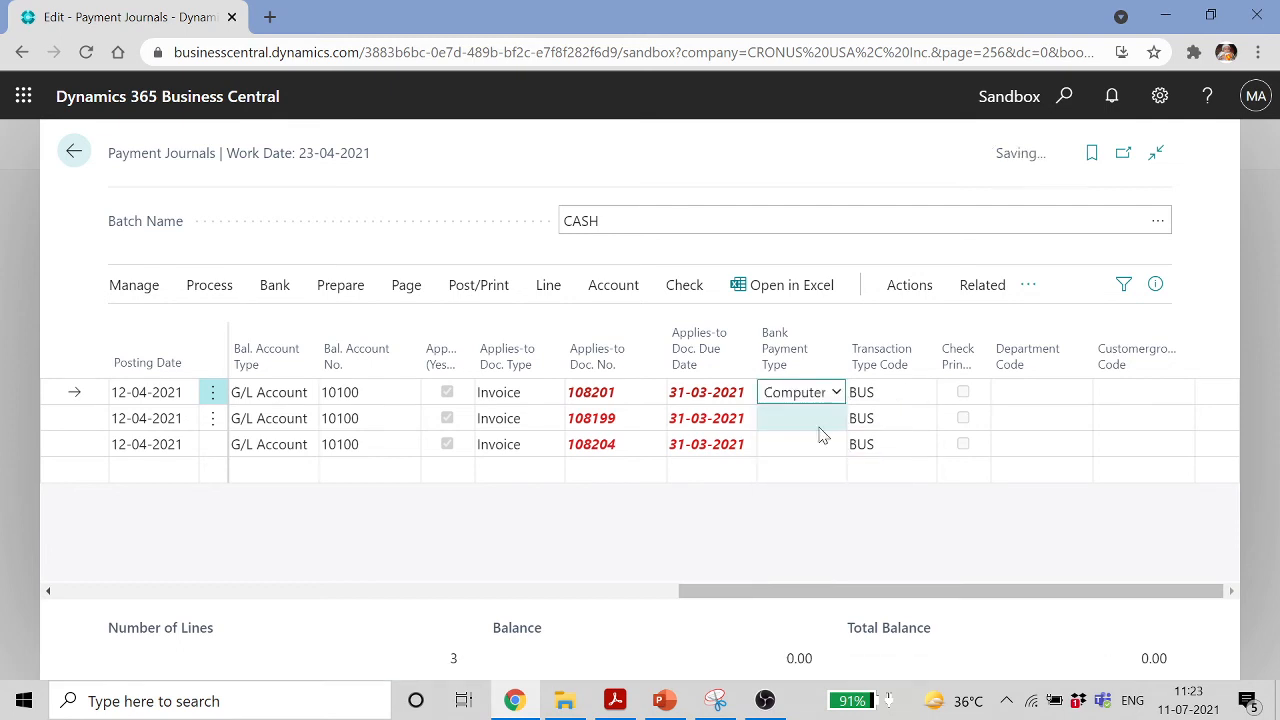
{"action": "left_click", "coordinate": [804, 426]}
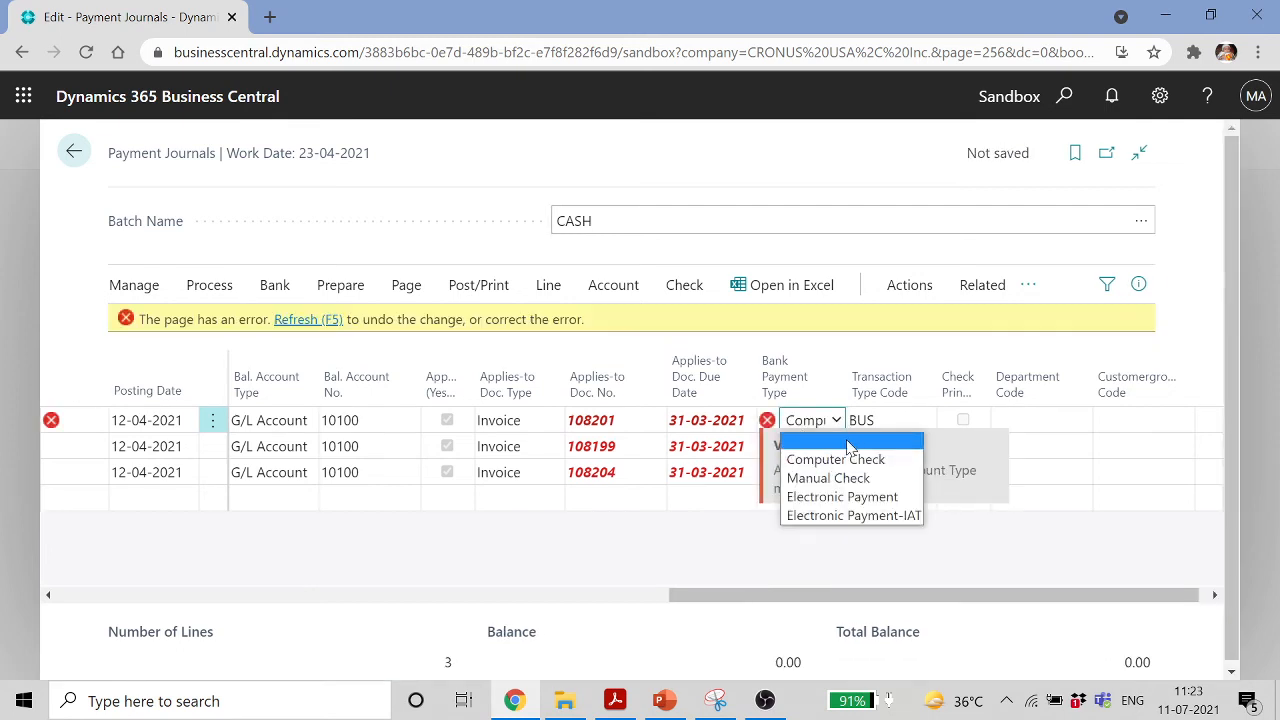
{"action": "left_click", "coordinate": [820, 460]}
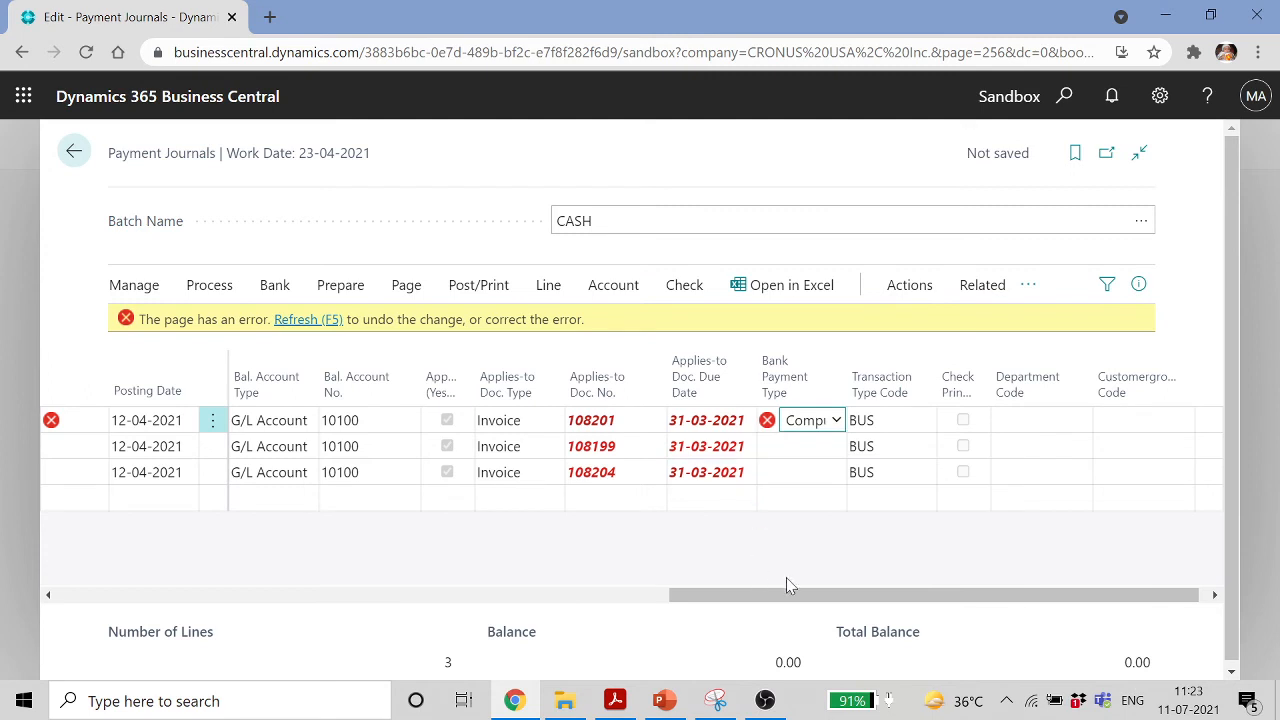
{"action": "left_click", "coordinate": [291, 320]}
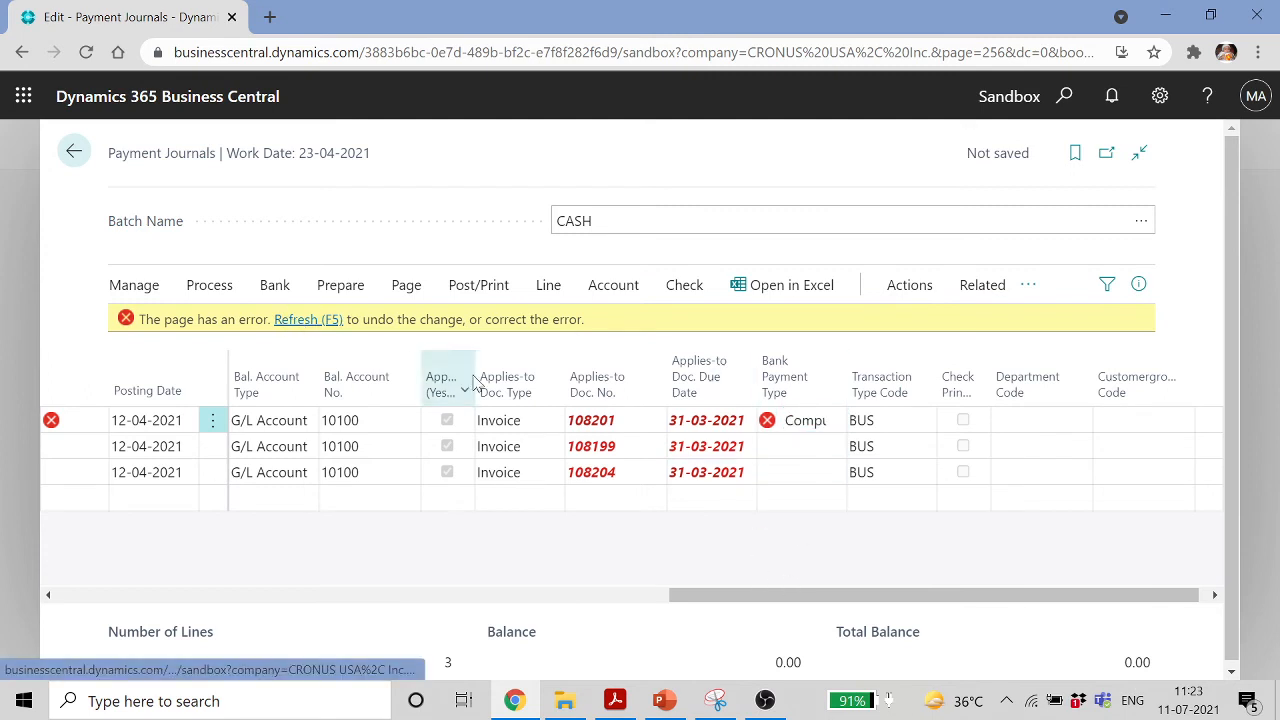
{"action": "left_click", "coordinate": [278, 394]}
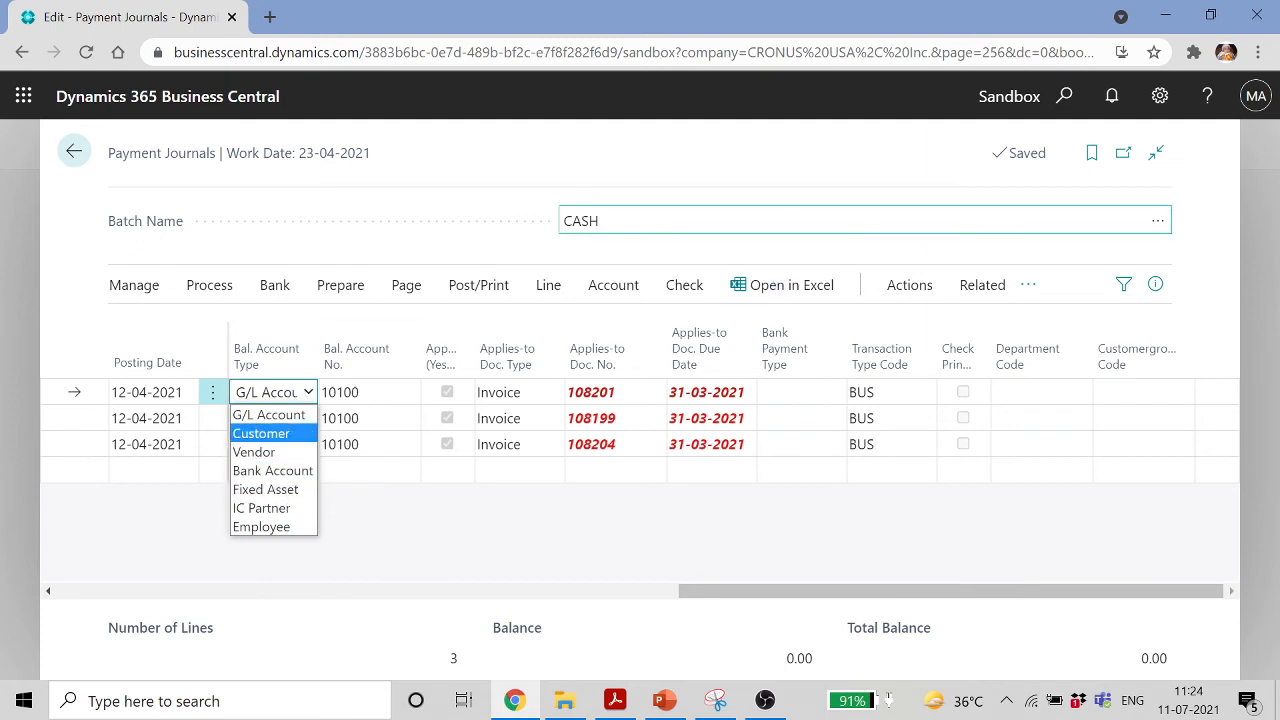
{"action": "left_click", "coordinate": [600, 221]}
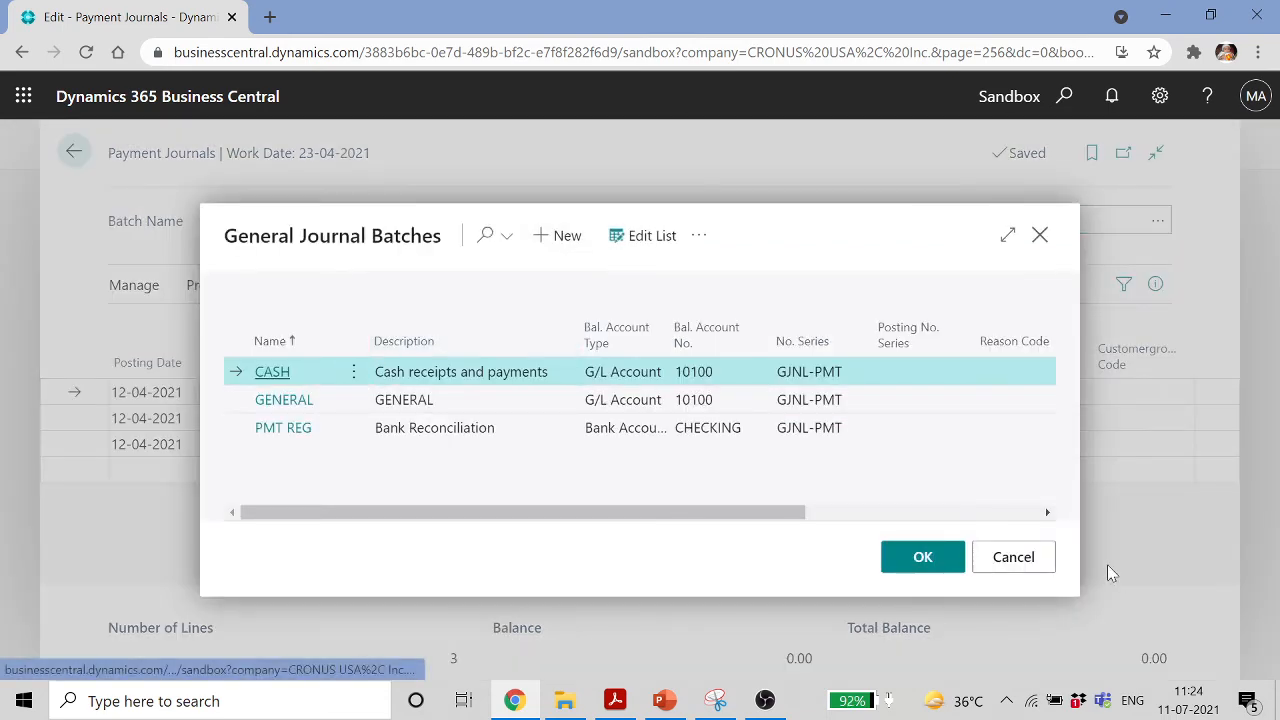
Delete all three payment lines from the CASH journal
{"action": "left_click", "coordinate": [1025, 565]}
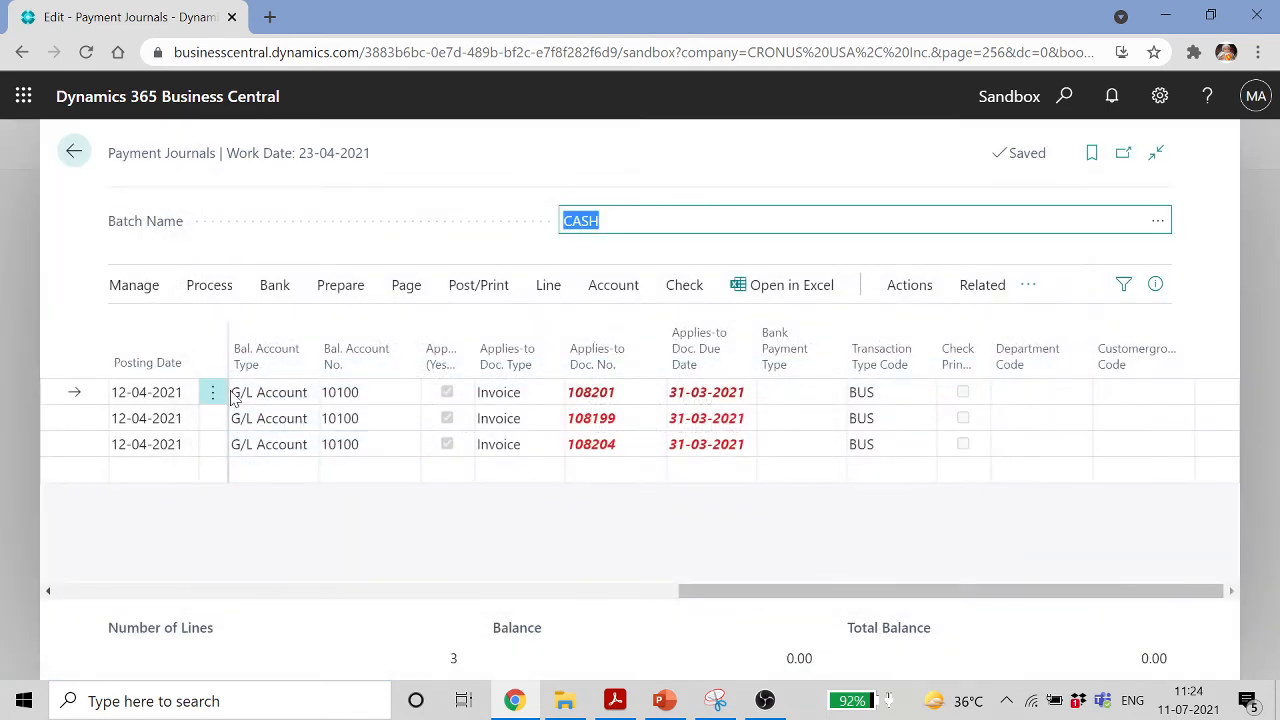
{"action": "left_click", "coordinate": [219, 398]}
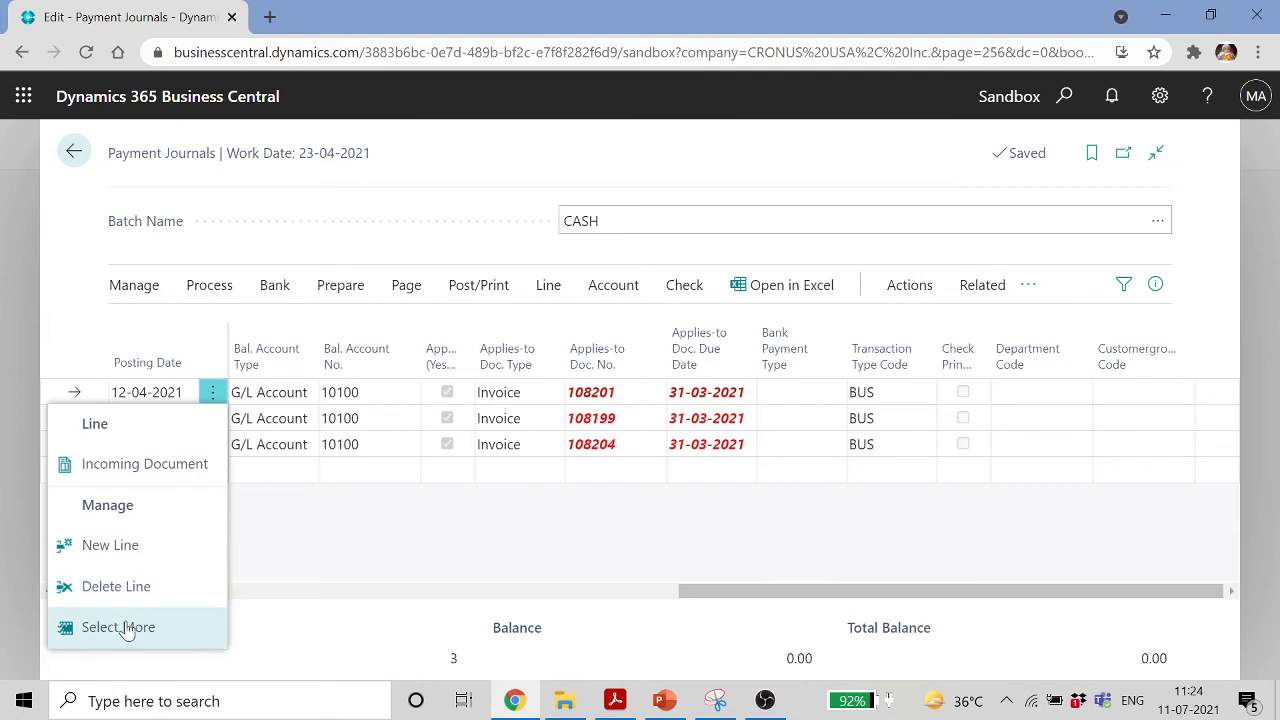
{"action": "left_click", "coordinate": [127, 625]}
{"action": "left_click", "coordinate": [130, 362]}
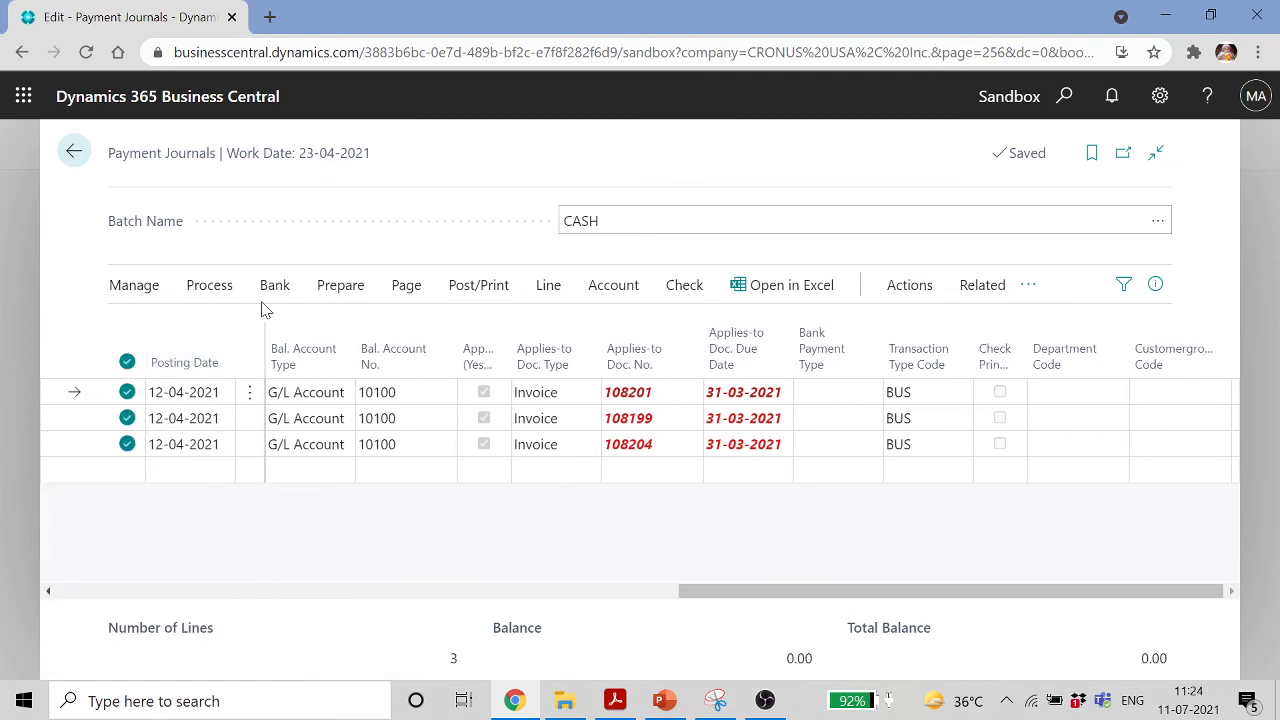
{"action": "left_click", "coordinate": [150, 288]}
{"action": "left_click", "coordinate": [162, 325]}
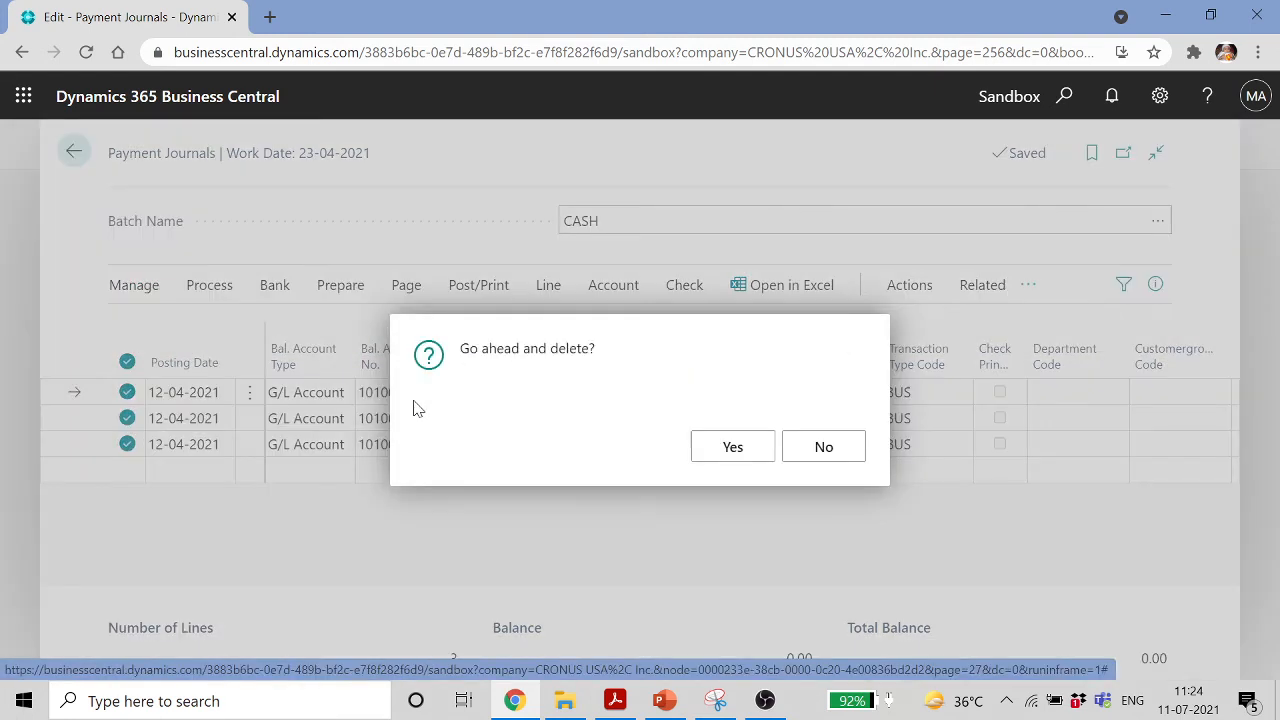
{"action": "left_click", "coordinate": [714, 446]}
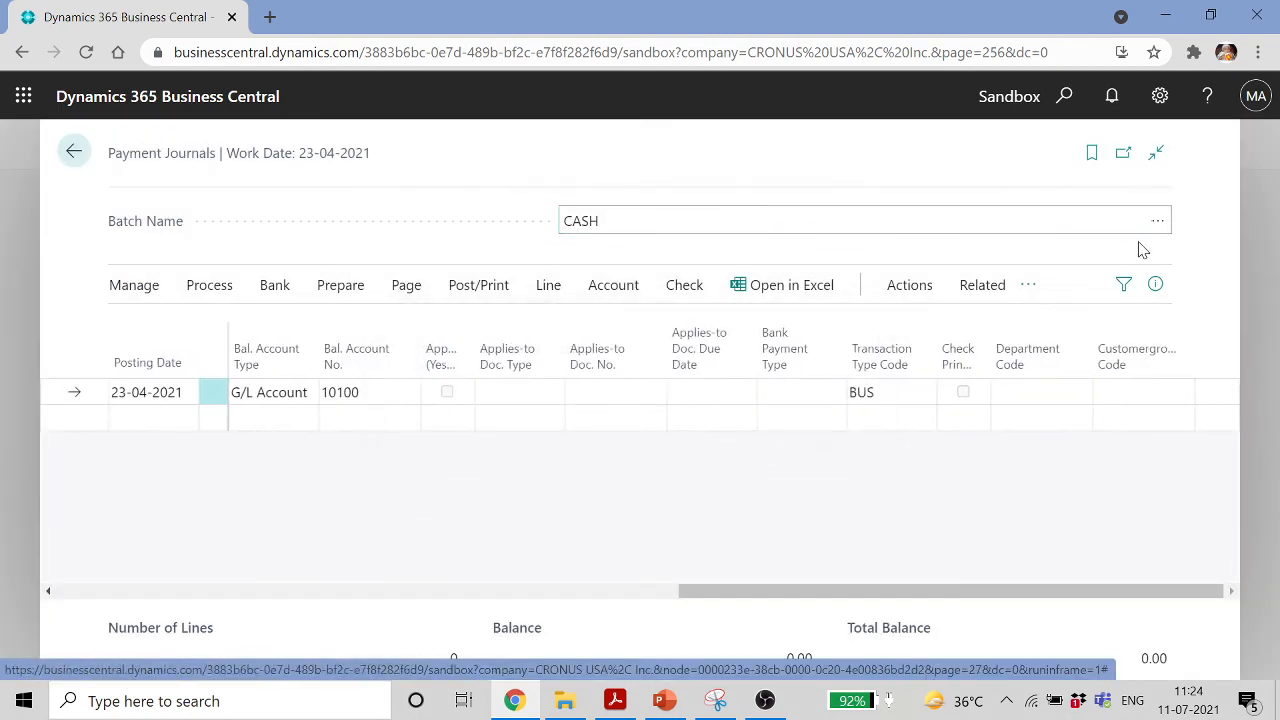
Switch the Payment Journal to the PMT REG batch
{"action": "left_click", "coordinate": [1158, 224]}
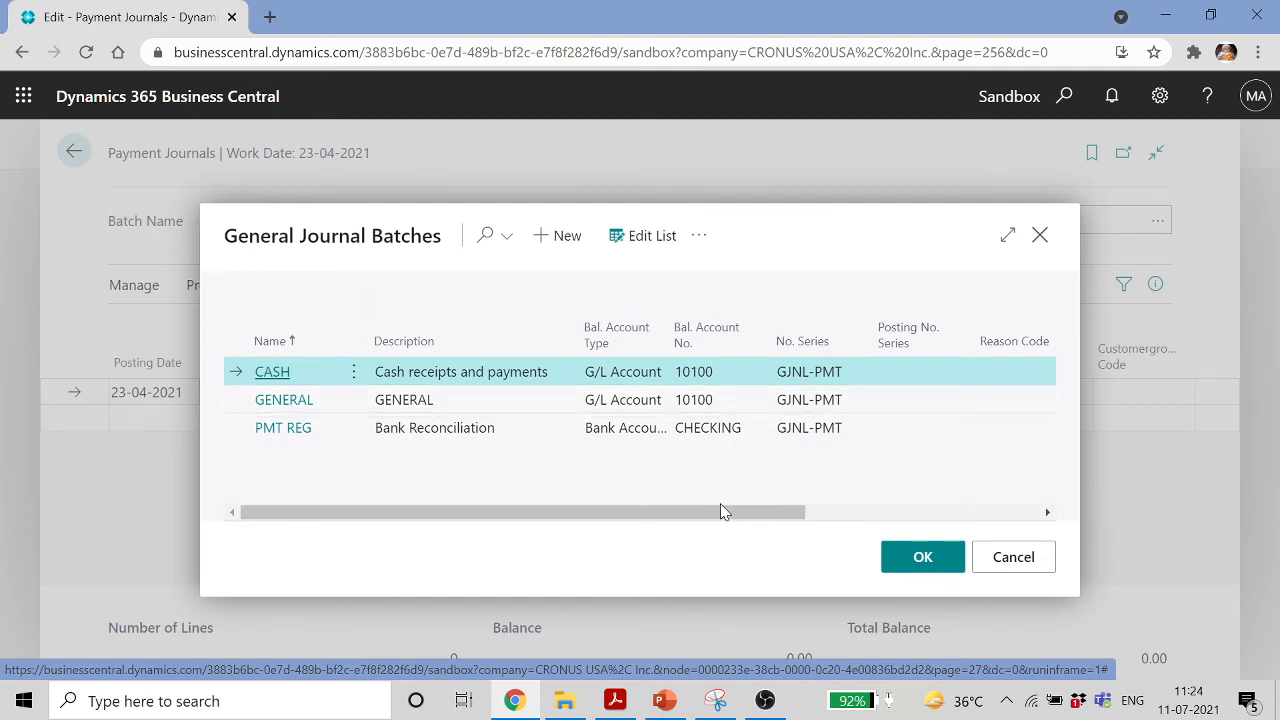
{"action": "double_click", "coordinate": [633, 437]}
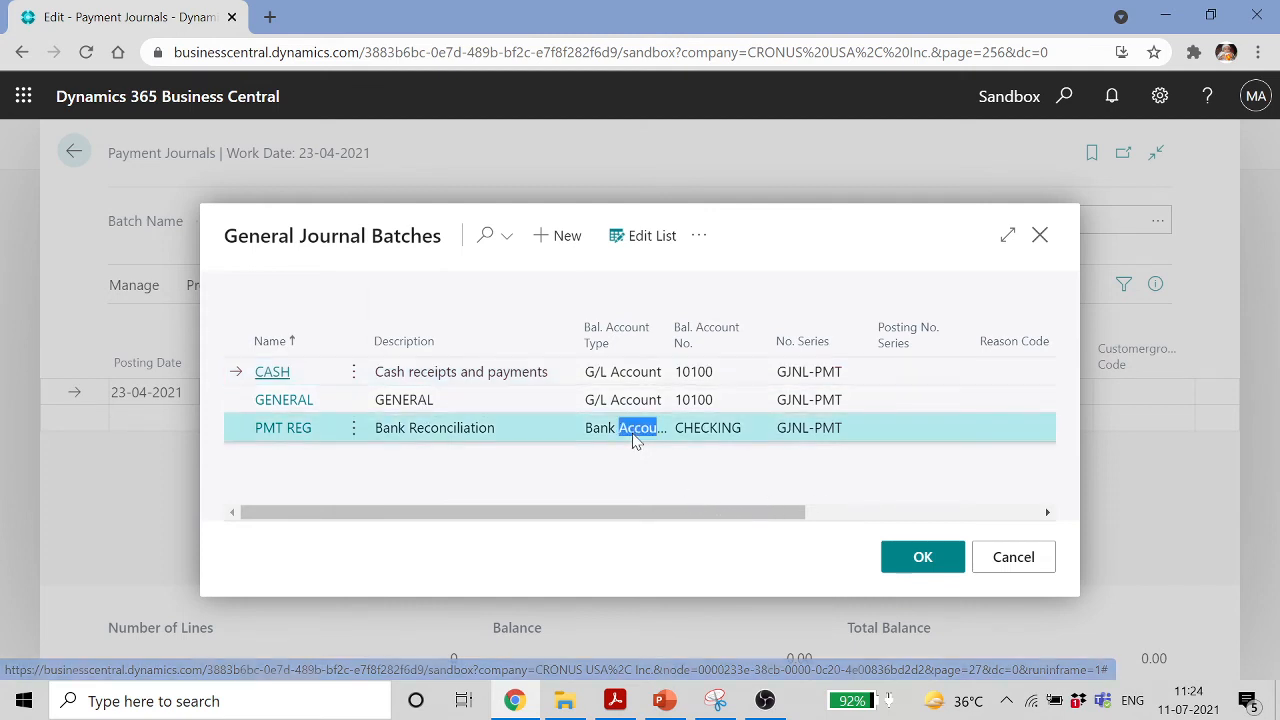
{"action": "left_click", "coordinate": [920, 557]}
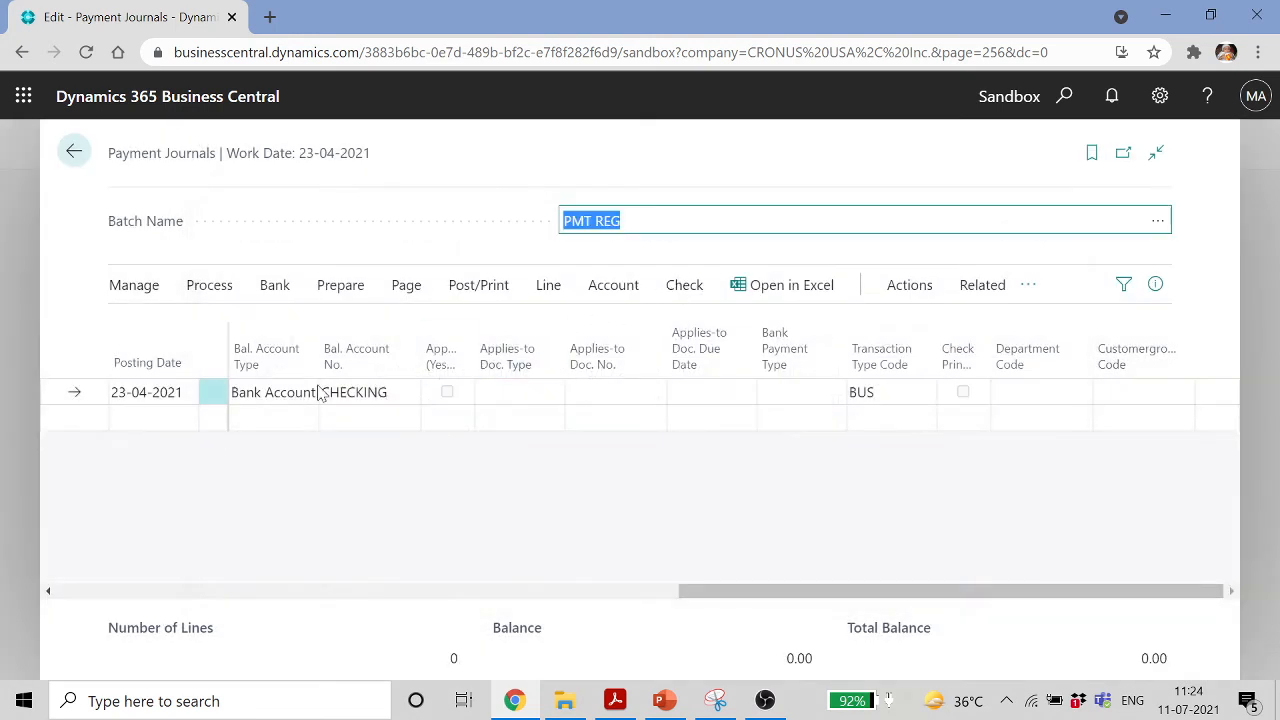
Suggest vendor payments into the PMT REG batch
{"action": "left_click", "coordinate": [212, 287]}
{"action": "left_click", "coordinate": [341, 287]}
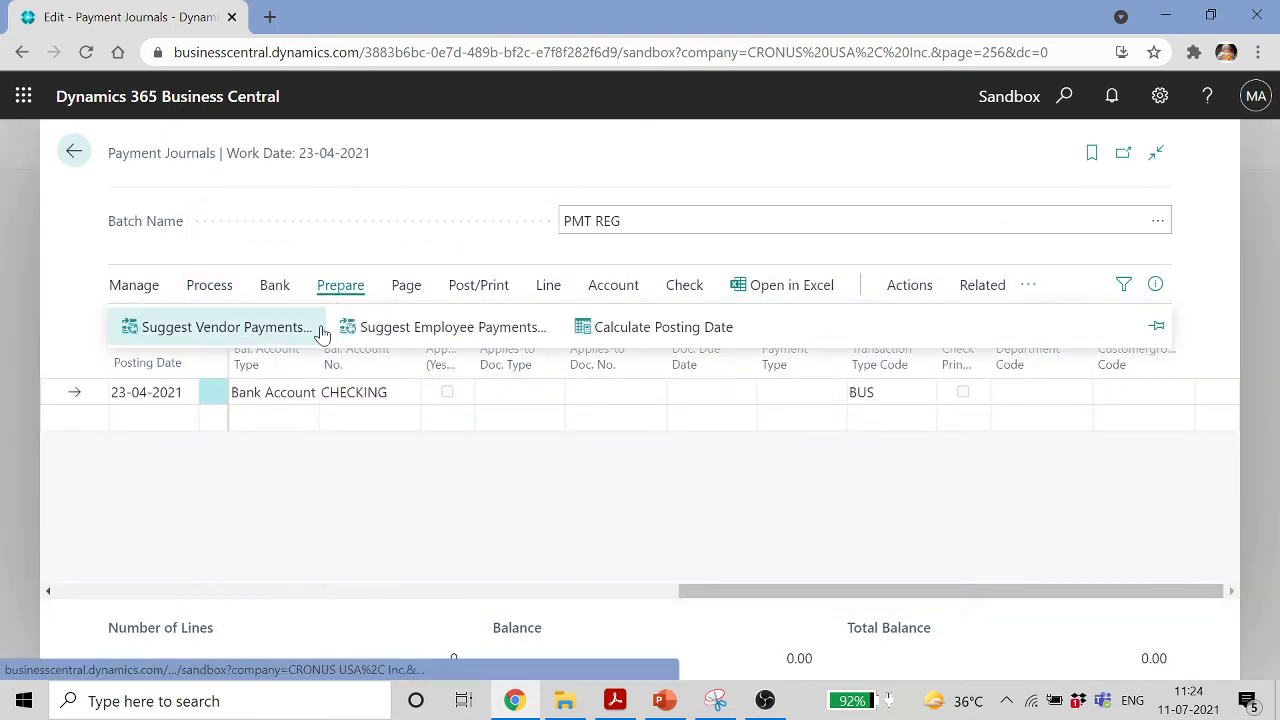
{"action": "left_click", "coordinate": [266, 337]}
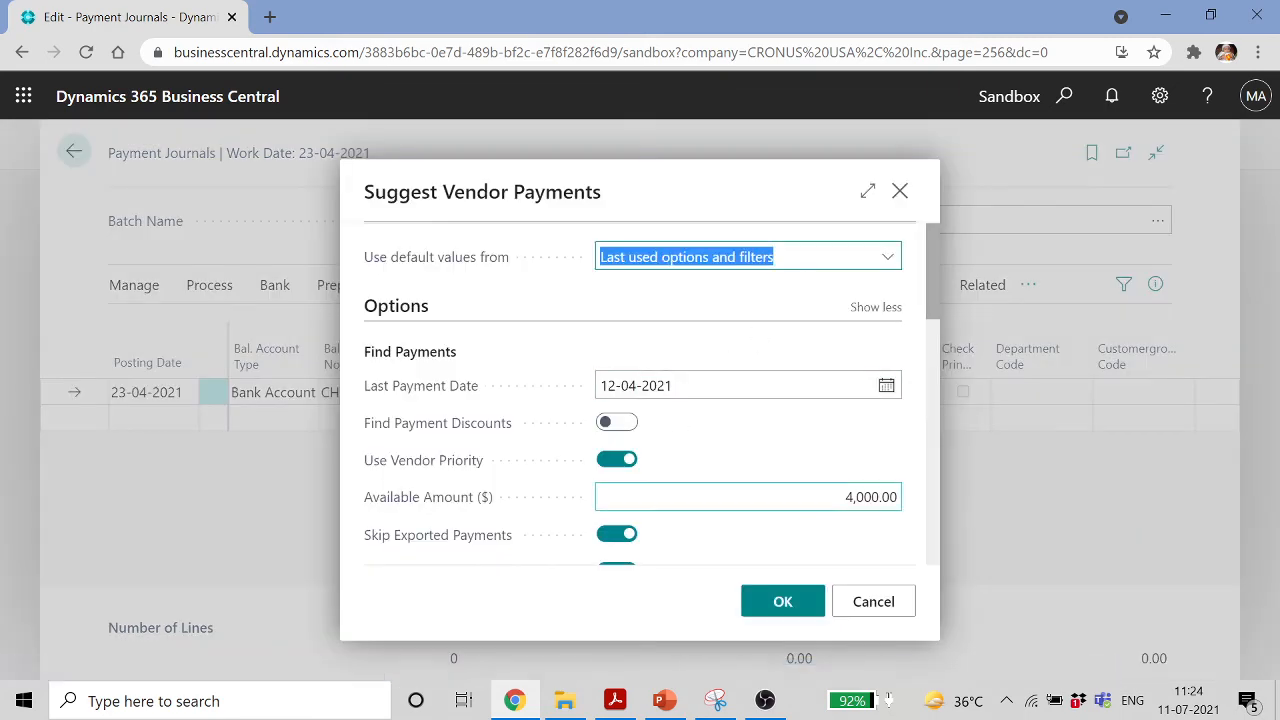
{"action": "left_click", "coordinate": [783, 603]}
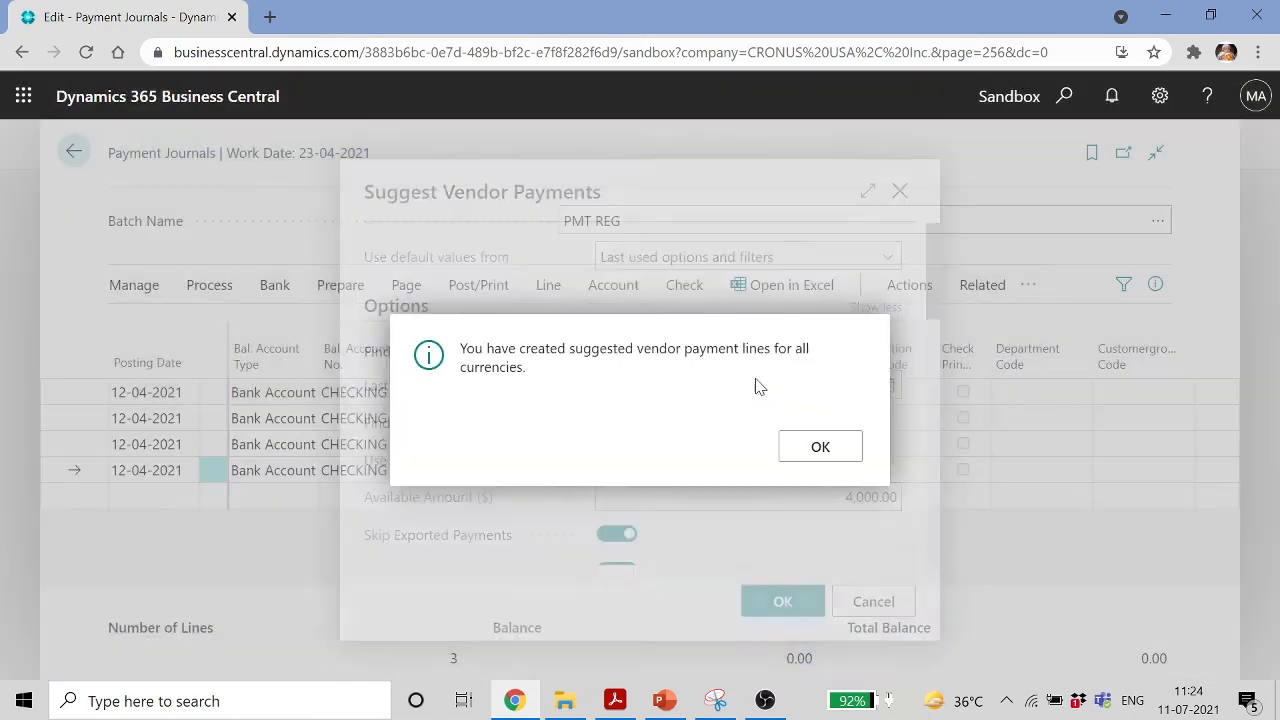
{"action": "left_click", "coordinate": [818, 447]}
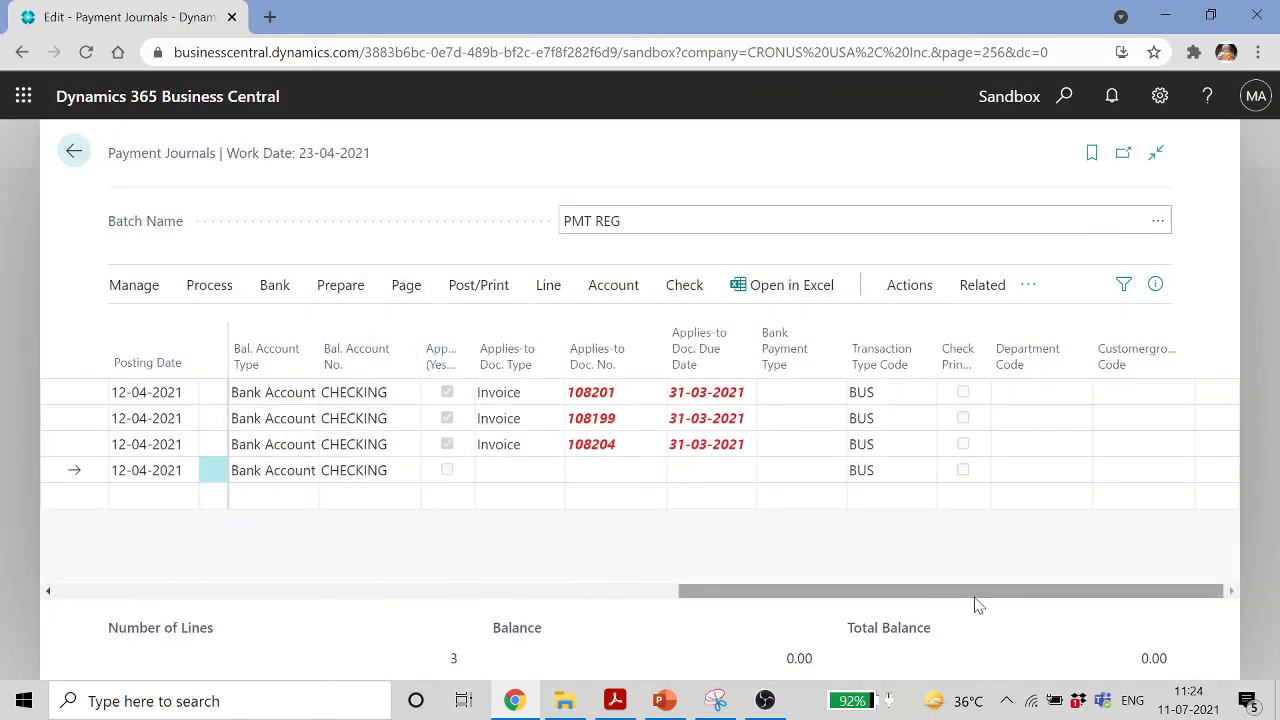
Set Bank Payment Type to Computer Check on all three PMT REG lines
{"action": "left_click_drag", "start_coordinate": [1020, 594], "coordinate": [845, 590]}
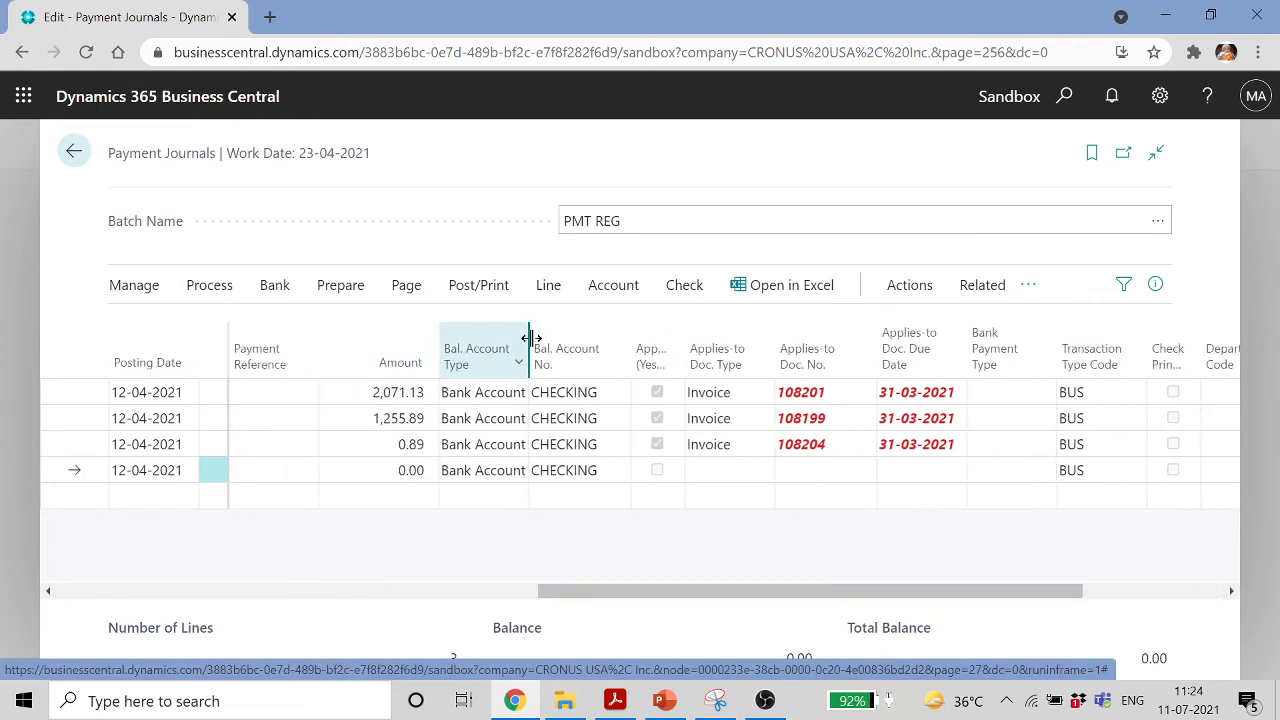
{"action": "left_click", "coordinate": [593, 399]}
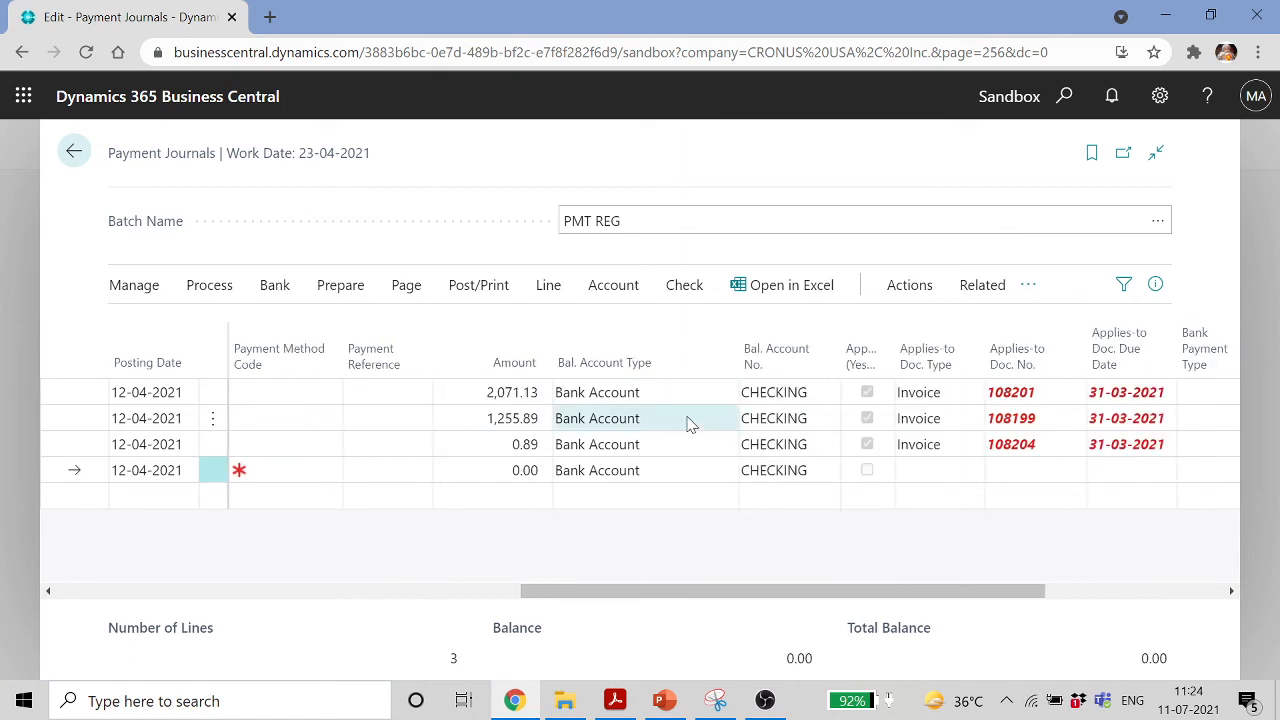
{"action": "left_click", "coordinate": [690, 427]}
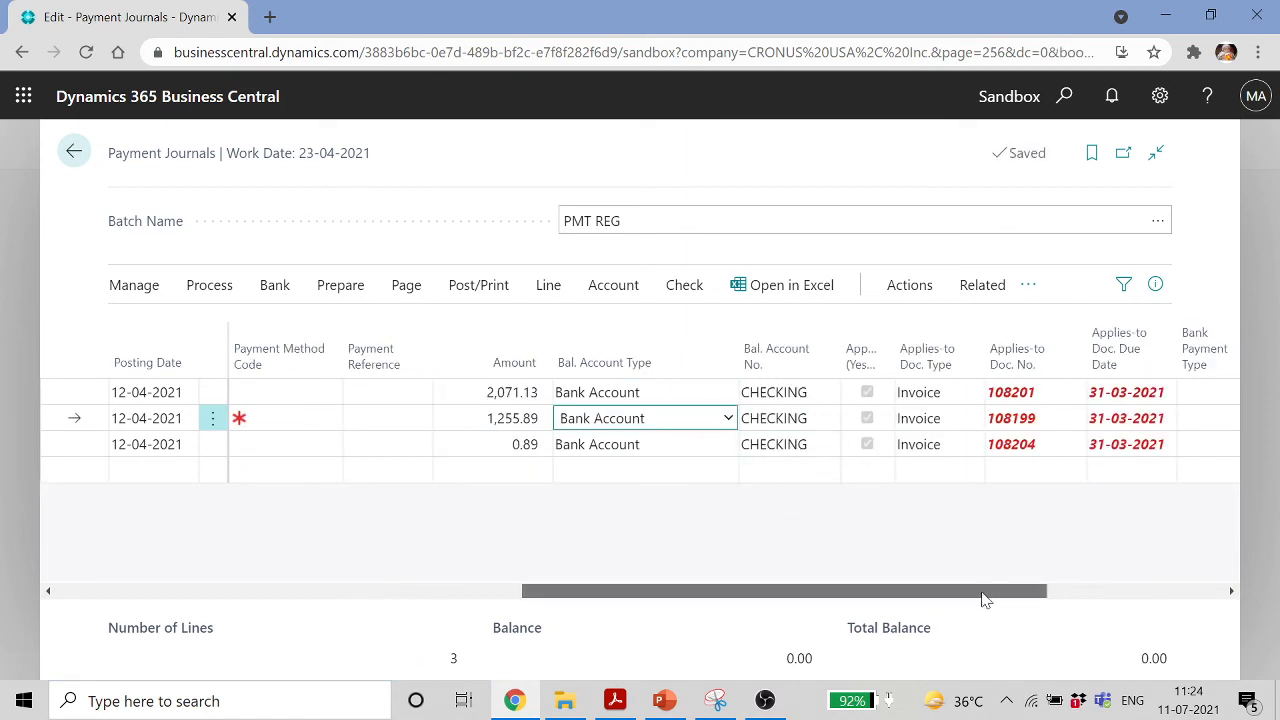
{"action": "left_click_drag", "start_coordinate": [972, 598], "coordinate": [1174, 600]}
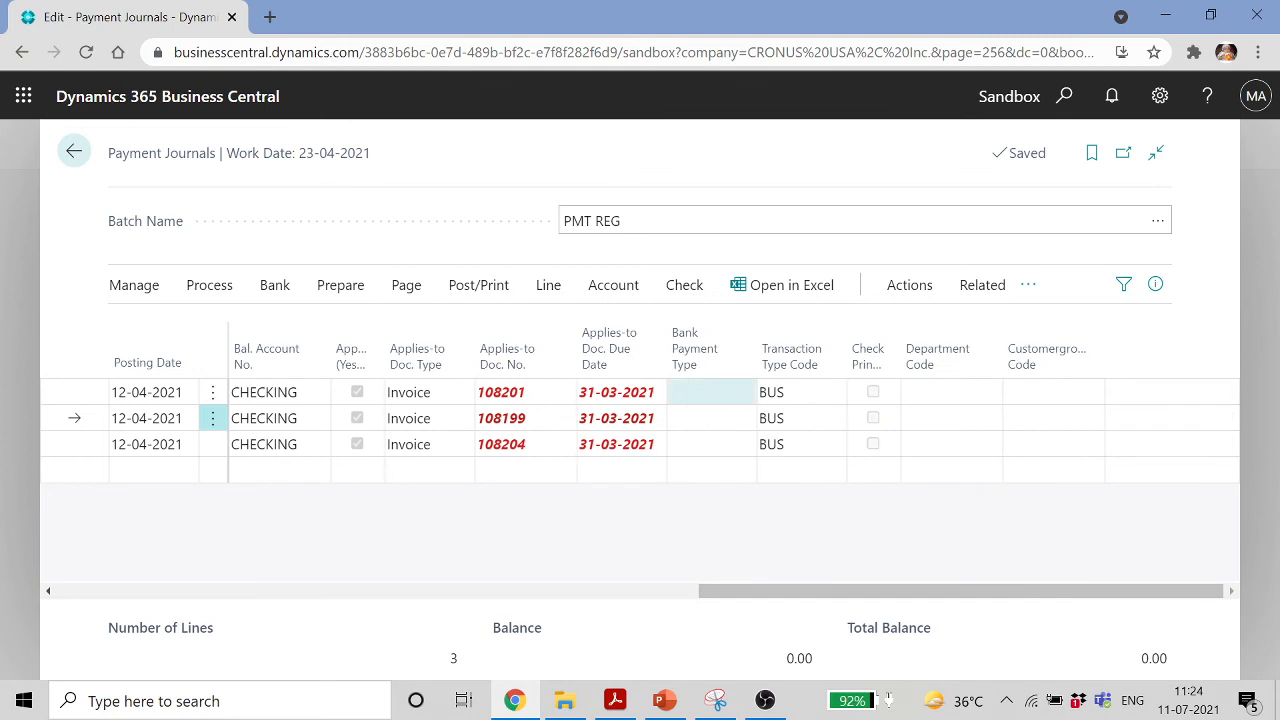
{"action": "left_click", "coordinate": [697, 398]}
{"action": "left_click", "coordinate": [700, 398]}
{"action": "left_click", "coordinate": [708, 428]}
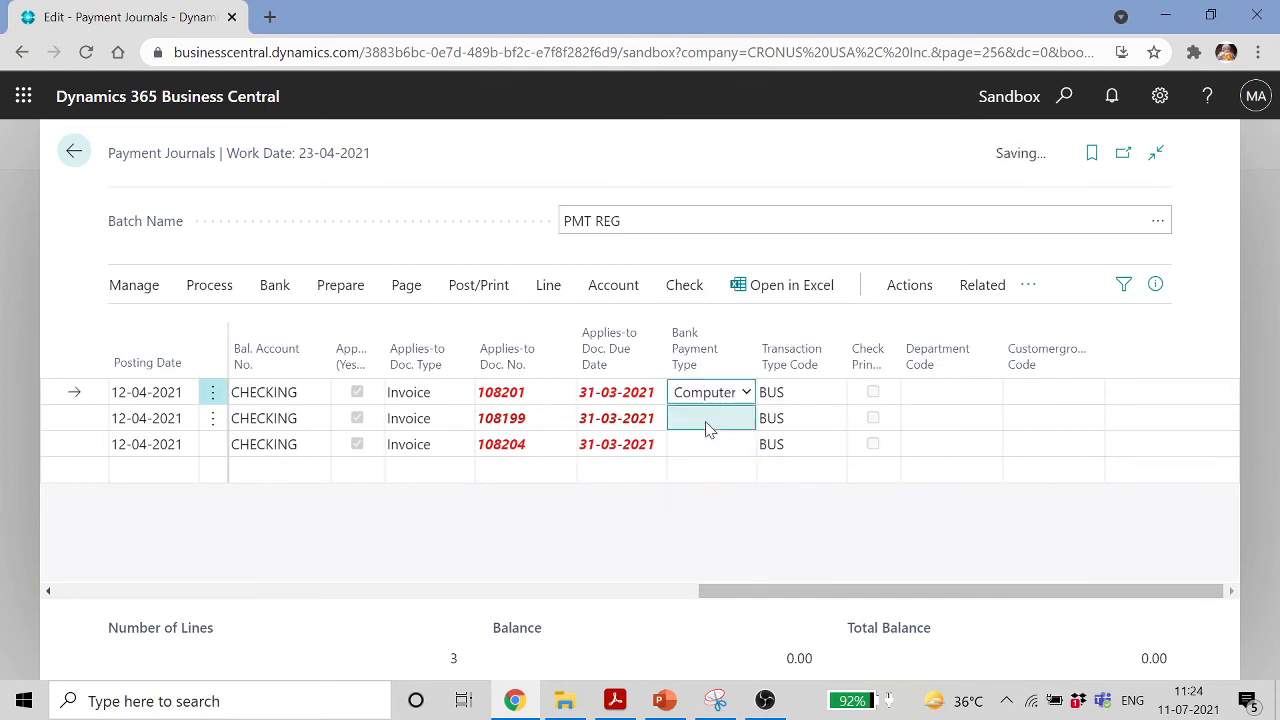
{"action": "left_click", "coordinate": [708, 428]}
{"action": "left_click", "coordinate": [746, 418]}
{"action": "left_click", "coordinate": [706, 450]}
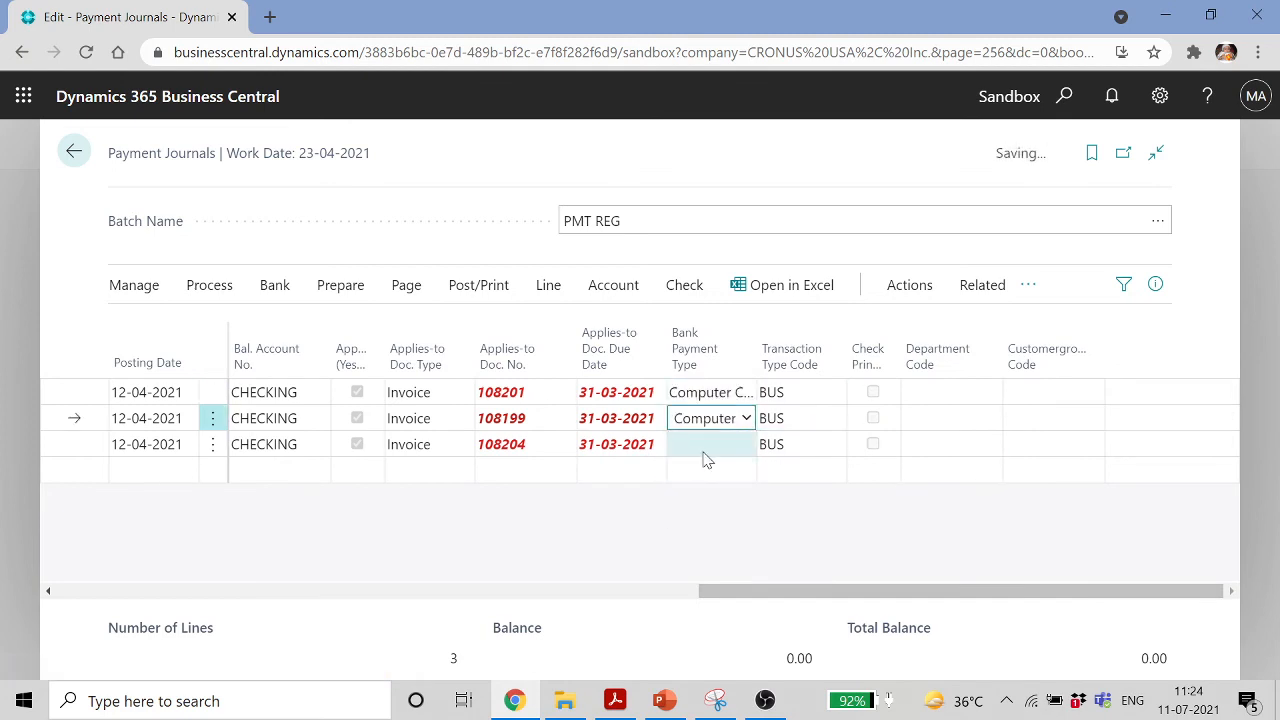
{"action": "left_click", "coordinate": [706, 446]}
{"action": "left_click", "coordinate": [746, 444]}
{"action": "left_click", "coordinate": [710, 474]}
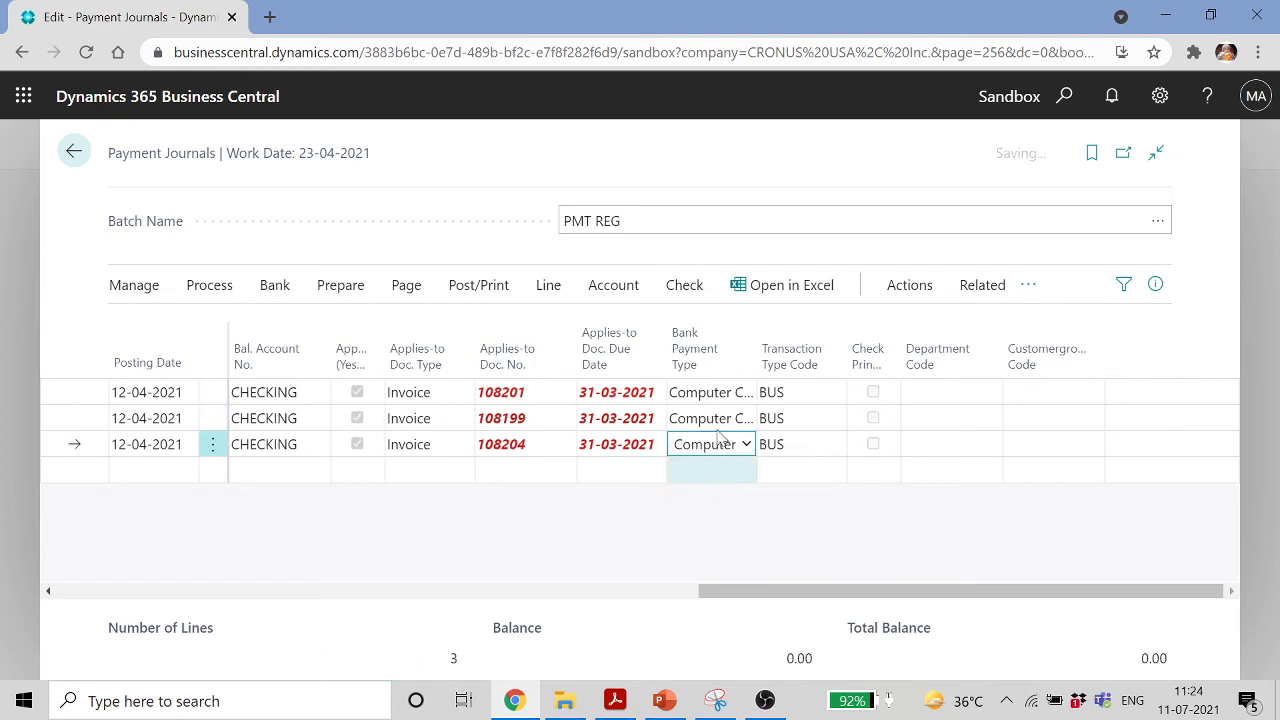
{"action": "left_click", "coordinate": [686, 288]}
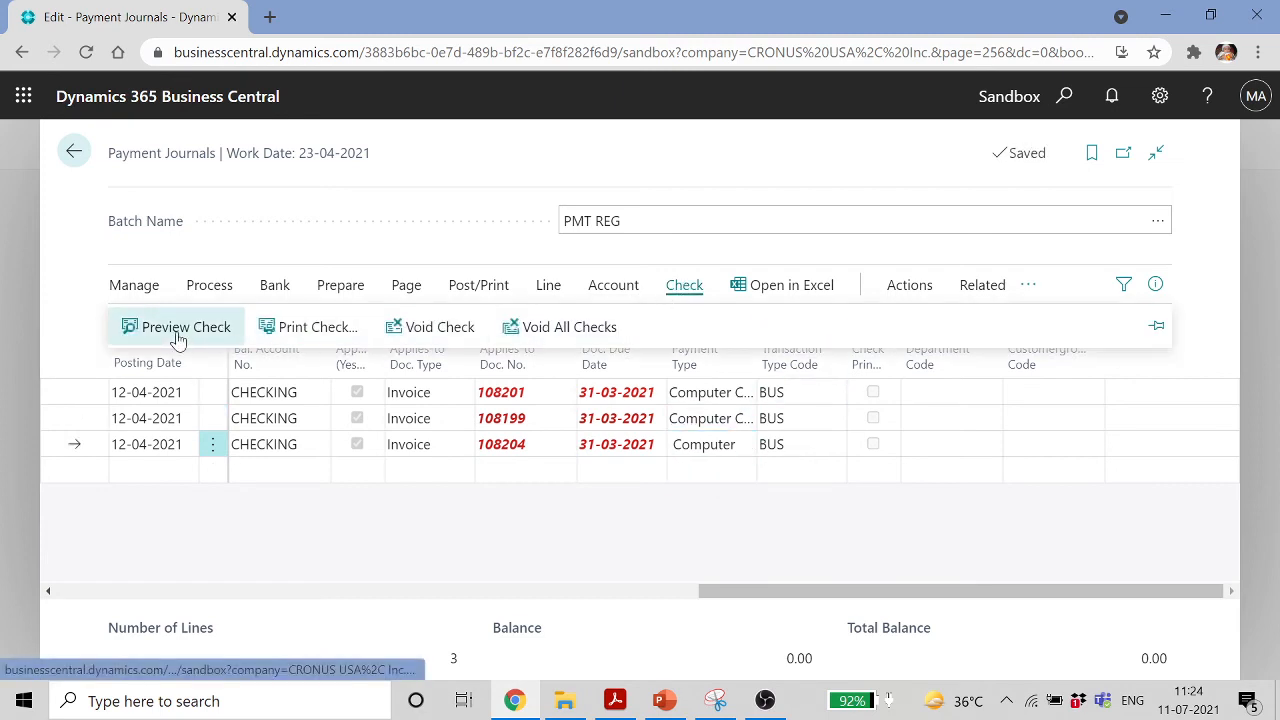
Print the three lines' checks to a PDF named Checks on the Desktop
{"action": "left_click", "coordinate": [306, 334]}
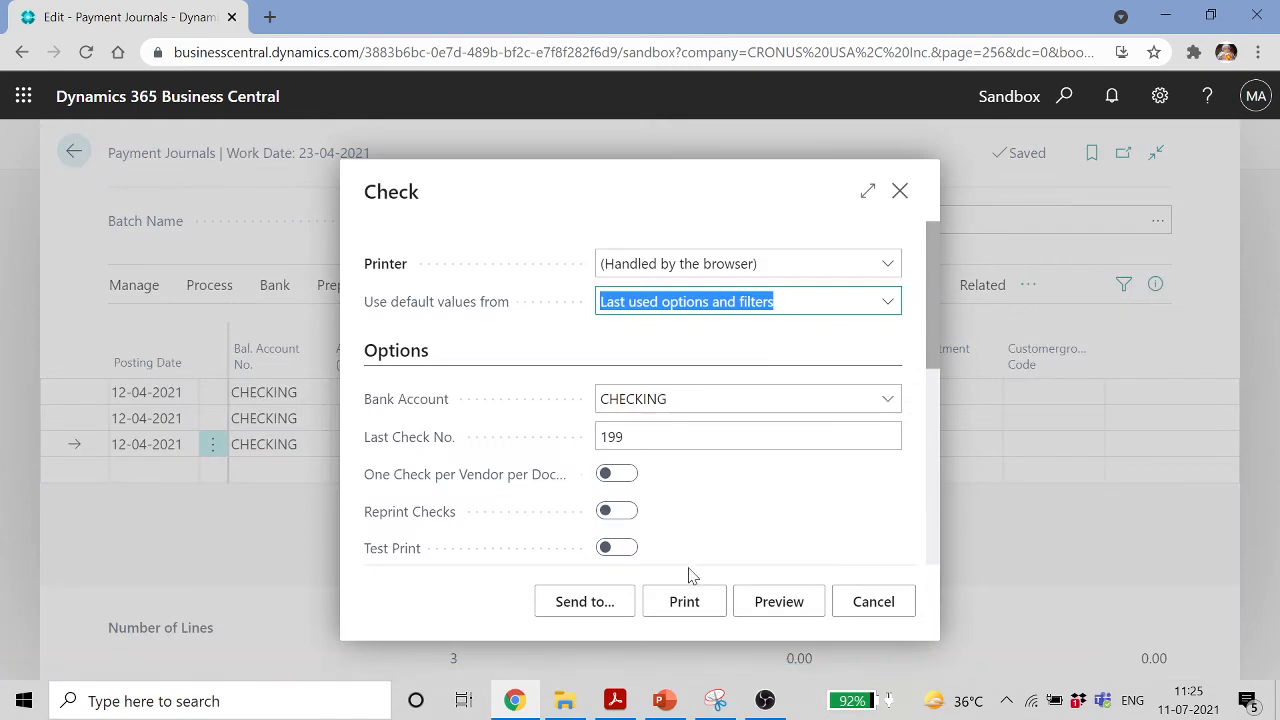
{"action": "left_click", "coordinate": [680, 603]}
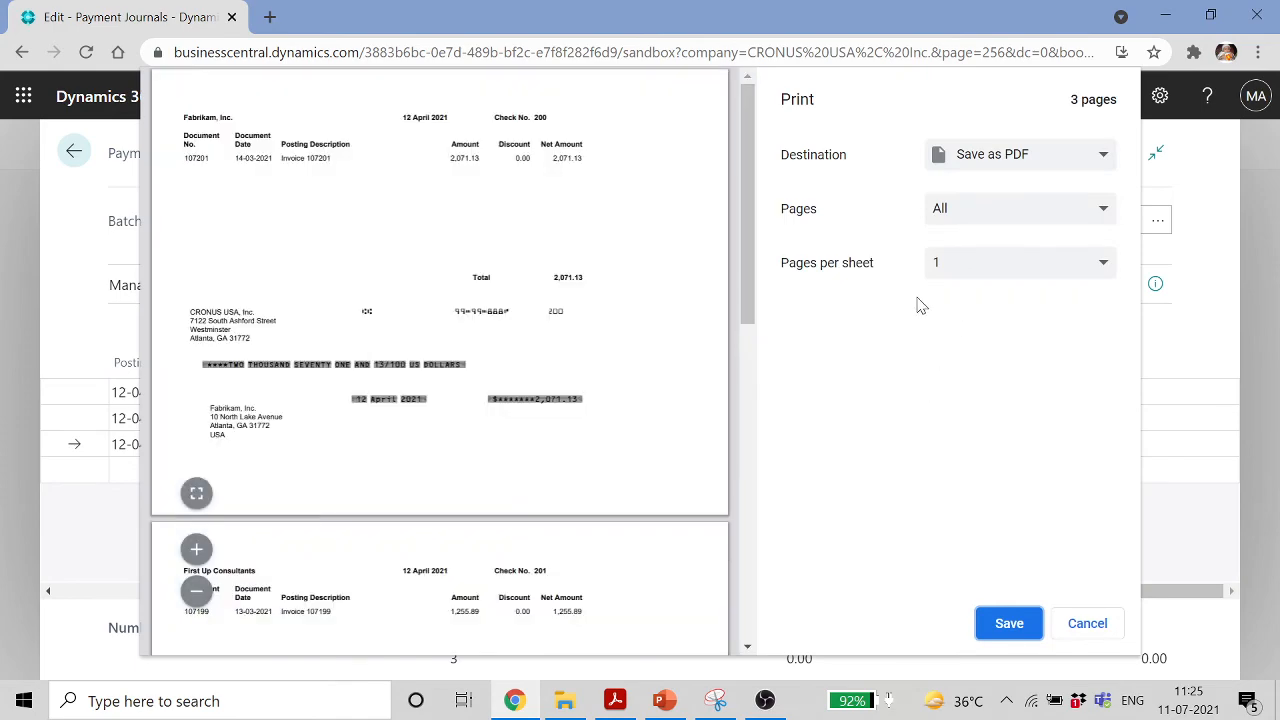
{"action": "left_click", "coordinate": [1009, 623]}
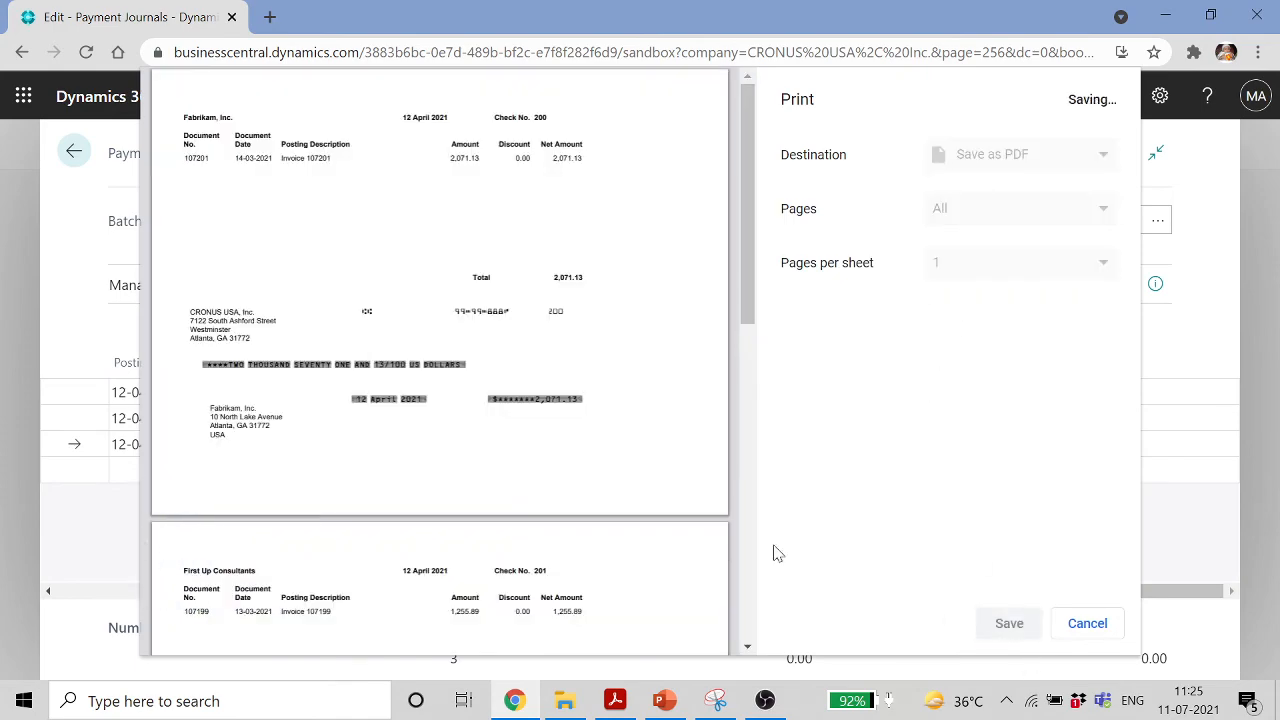
{"action": "left_click", "coordinate": [88, 174]}
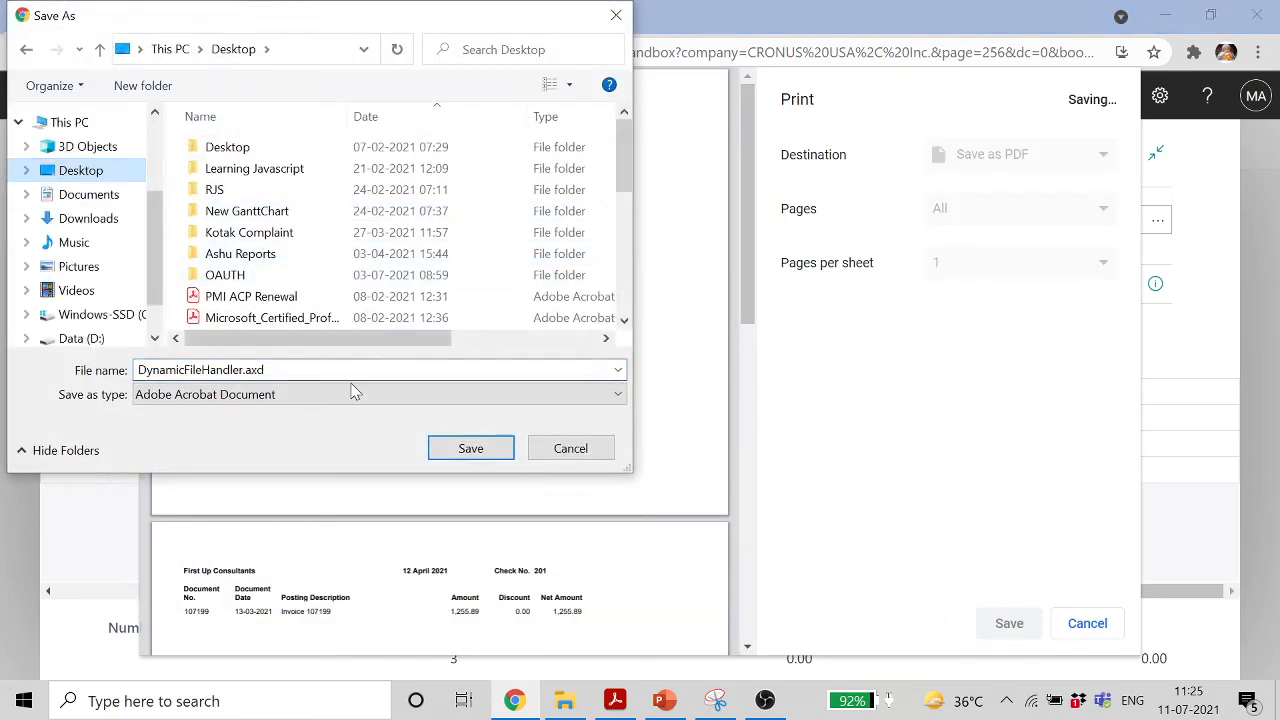
{"action": "left_click", "coordinate": [290, 370]}
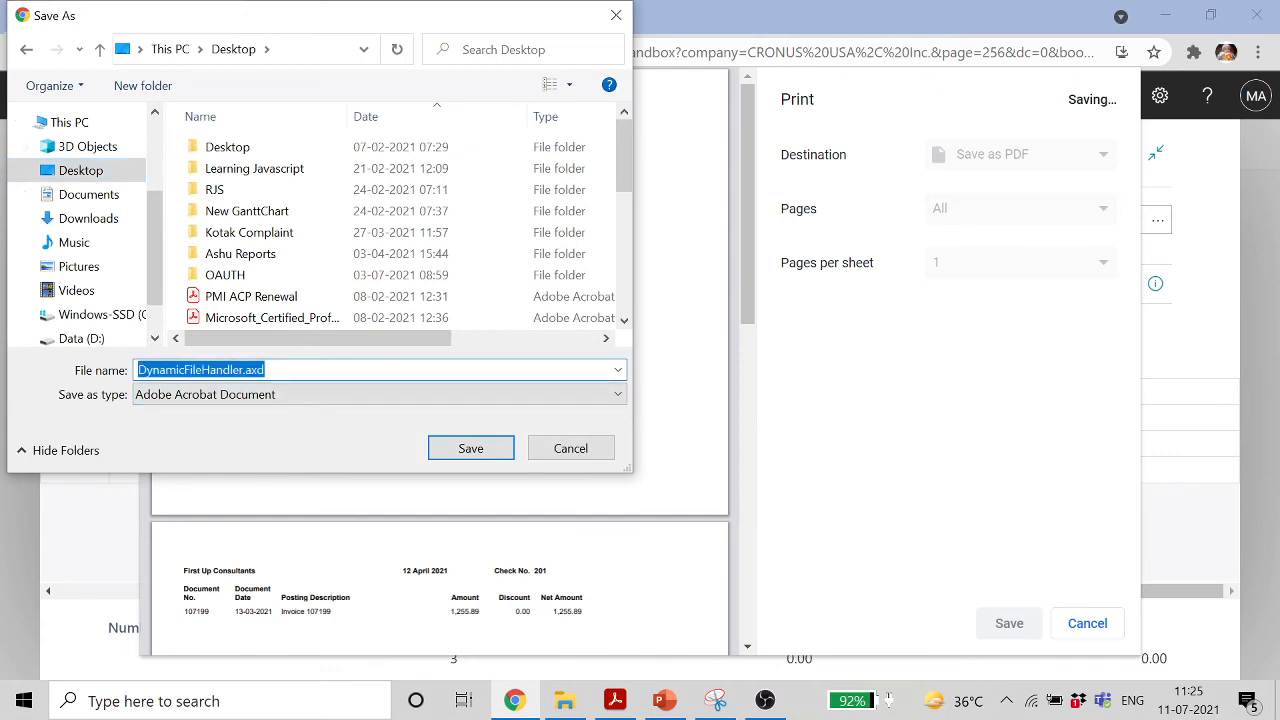
{"action": "key", "text": "Caps_Lock"}
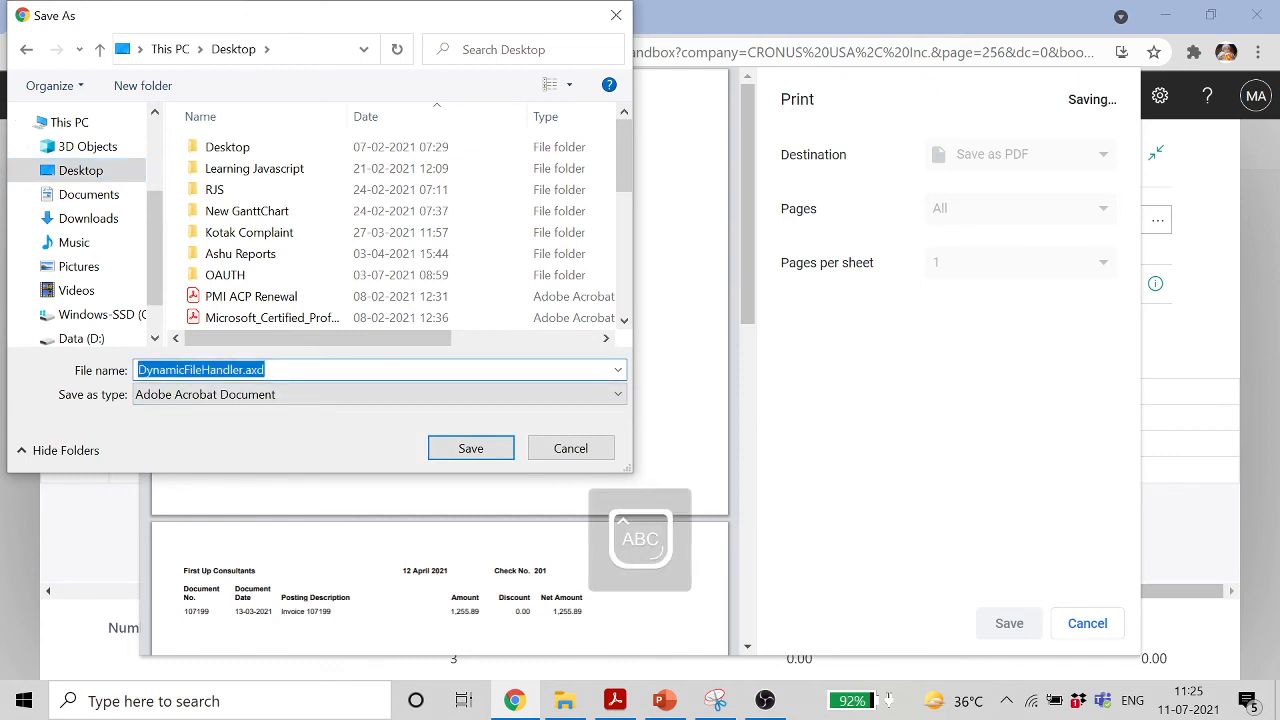
{"action": "type", "text": "Checks"}
{"action": "left_click", "coordinate": [487, 449]}
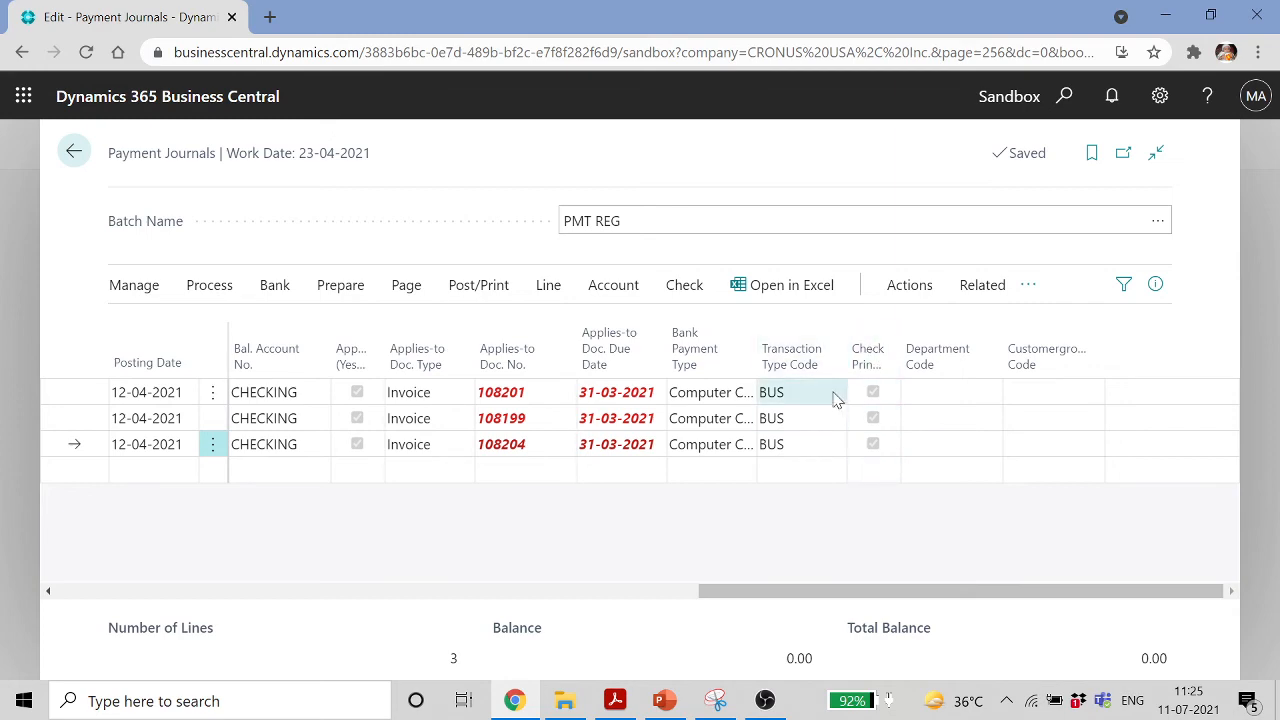
Post the PMT REG journal lines, then go back to the Vendors list
{"action": "left_click_drag", "start_coordinate": [1095, 596], "coordinate": [482, 600]}
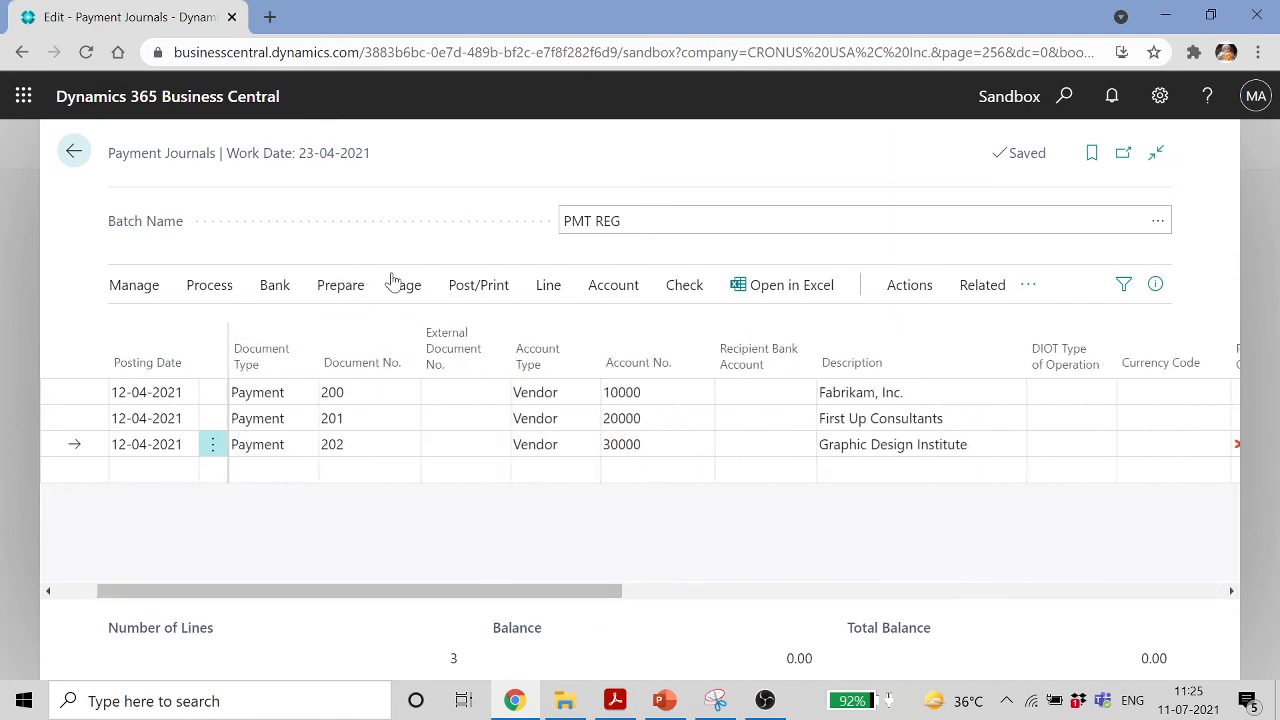
{"action": "left_click", "coordinate": [478, 285]}
{"action": "left_click", "coordinate": [157, 323]}
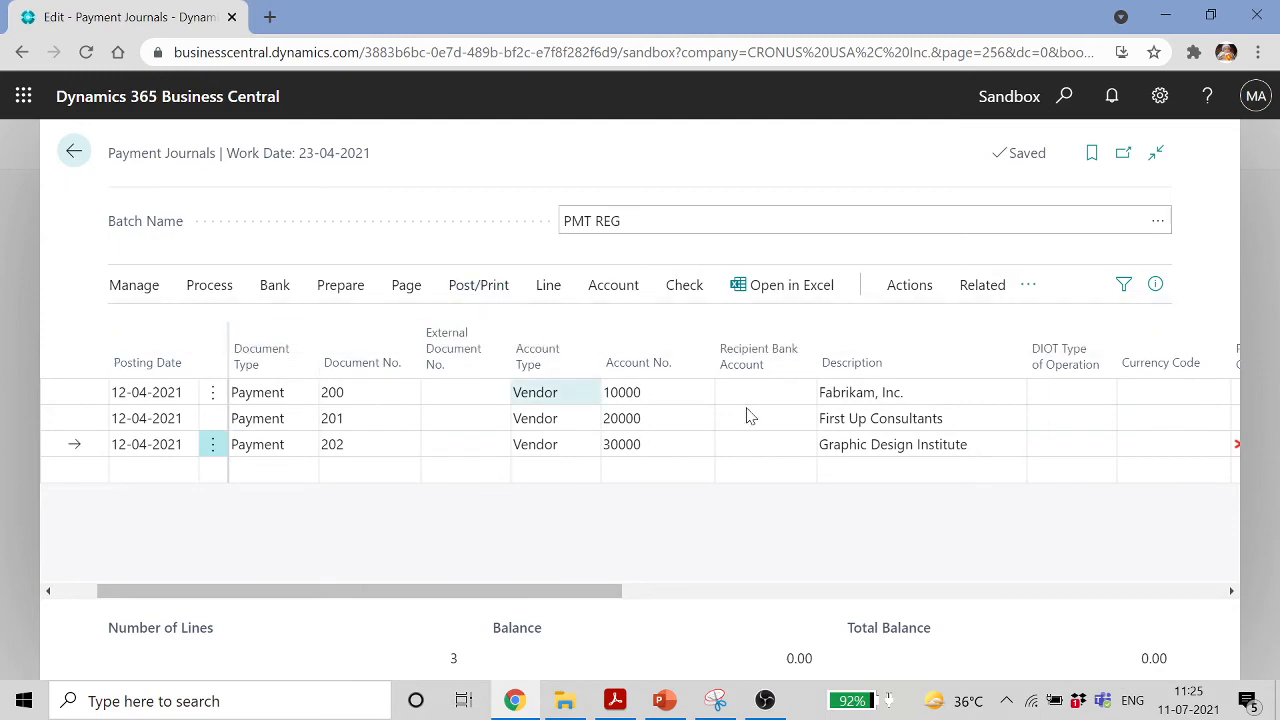
{"action": "left_click", "coordinate": [754, 449]}
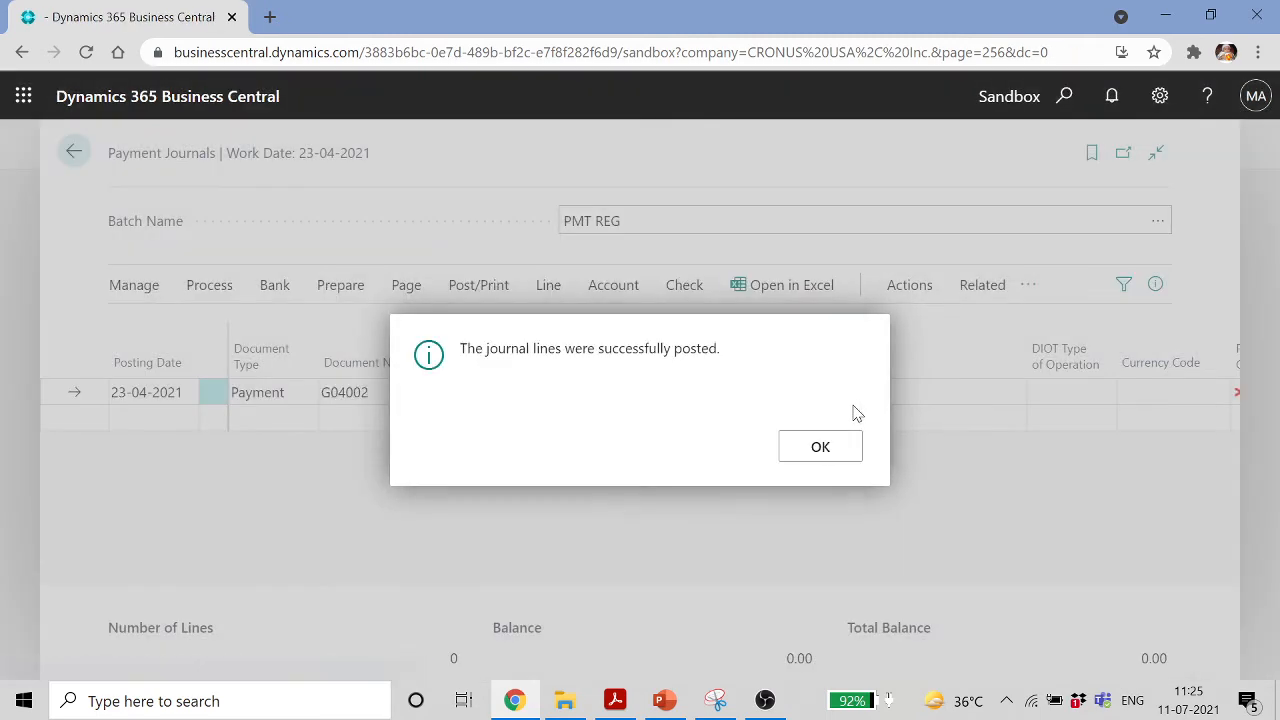
{"action": "left_click", "coordinate": [817, 450]}
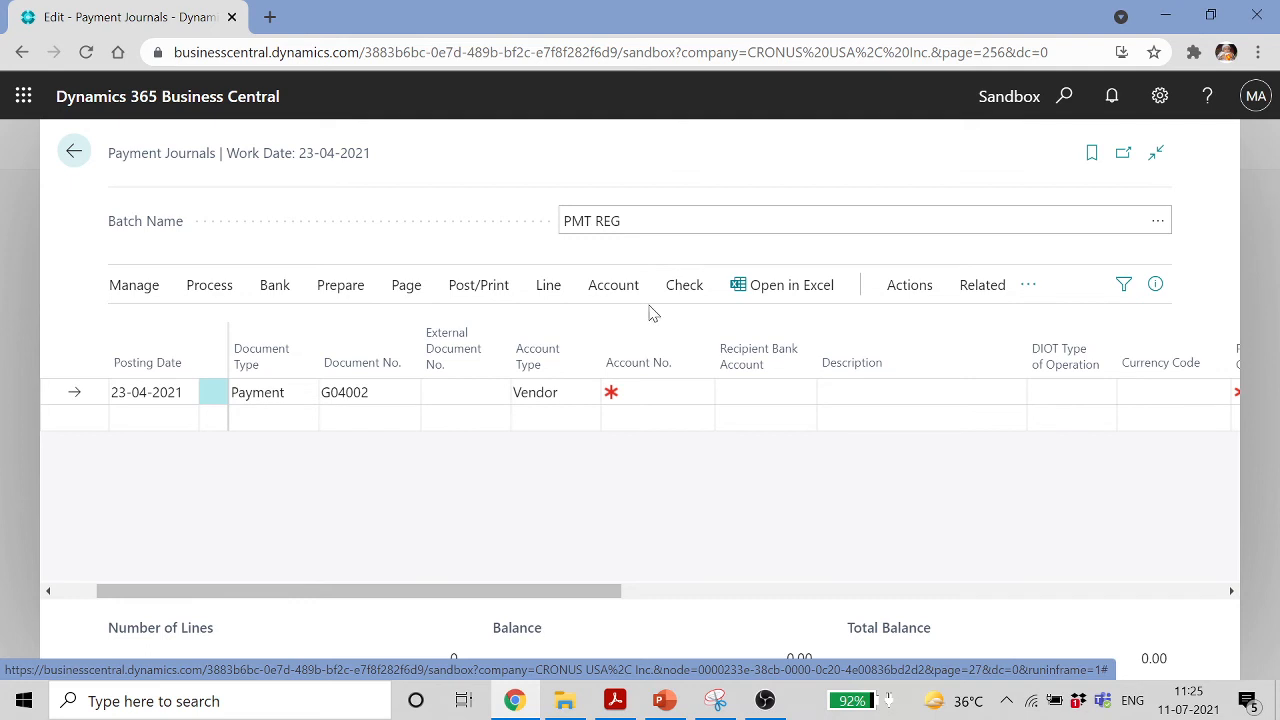
{"action": "left_click", "coordinate": [671, 298]}
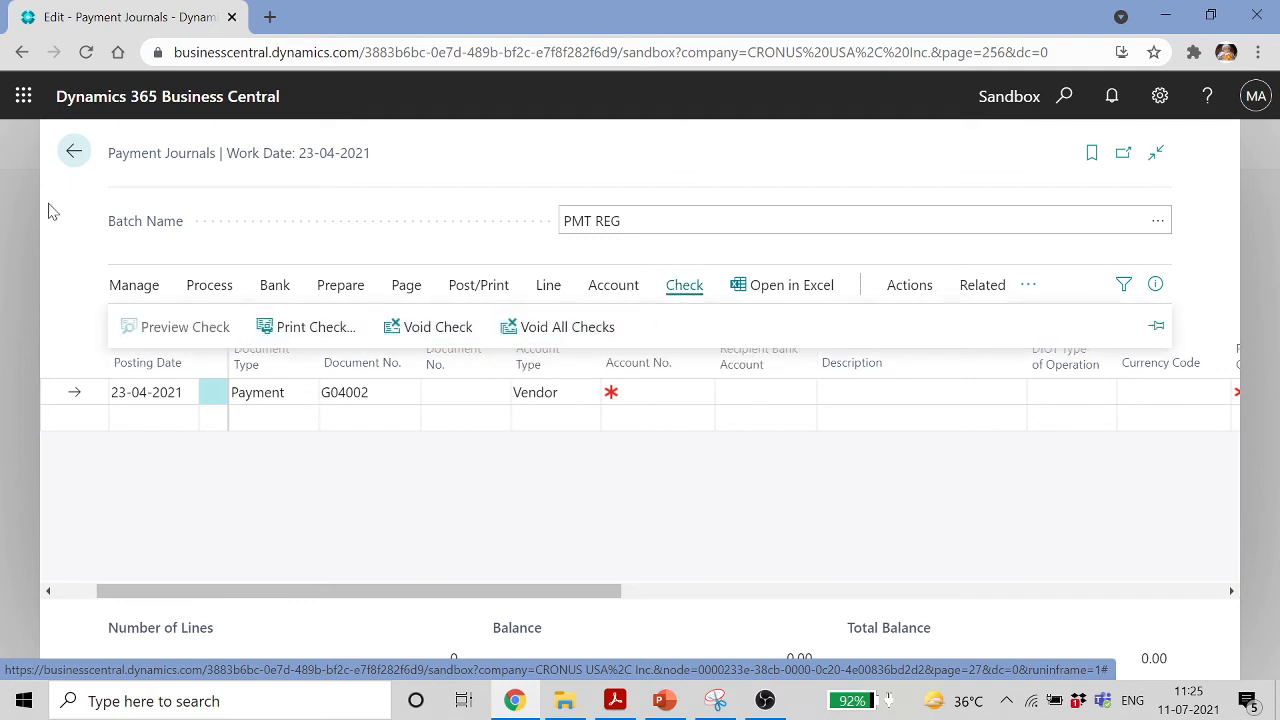
{"action": "left_click", "coordinate": [73, 152]}
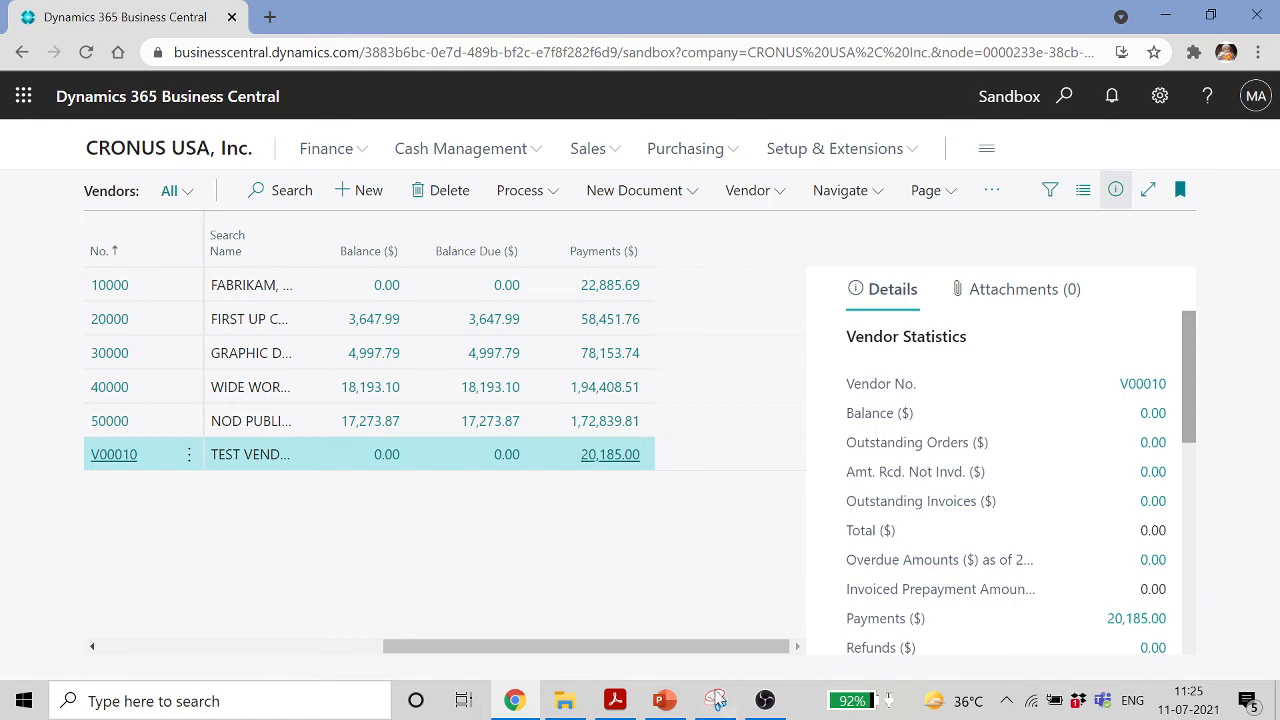
Run the slide show through Set Up Bank Accounts to slide 28, Module Agenda, then minimise PowerPoint
{"action": "left_click", "coordinate": [665, 700]}
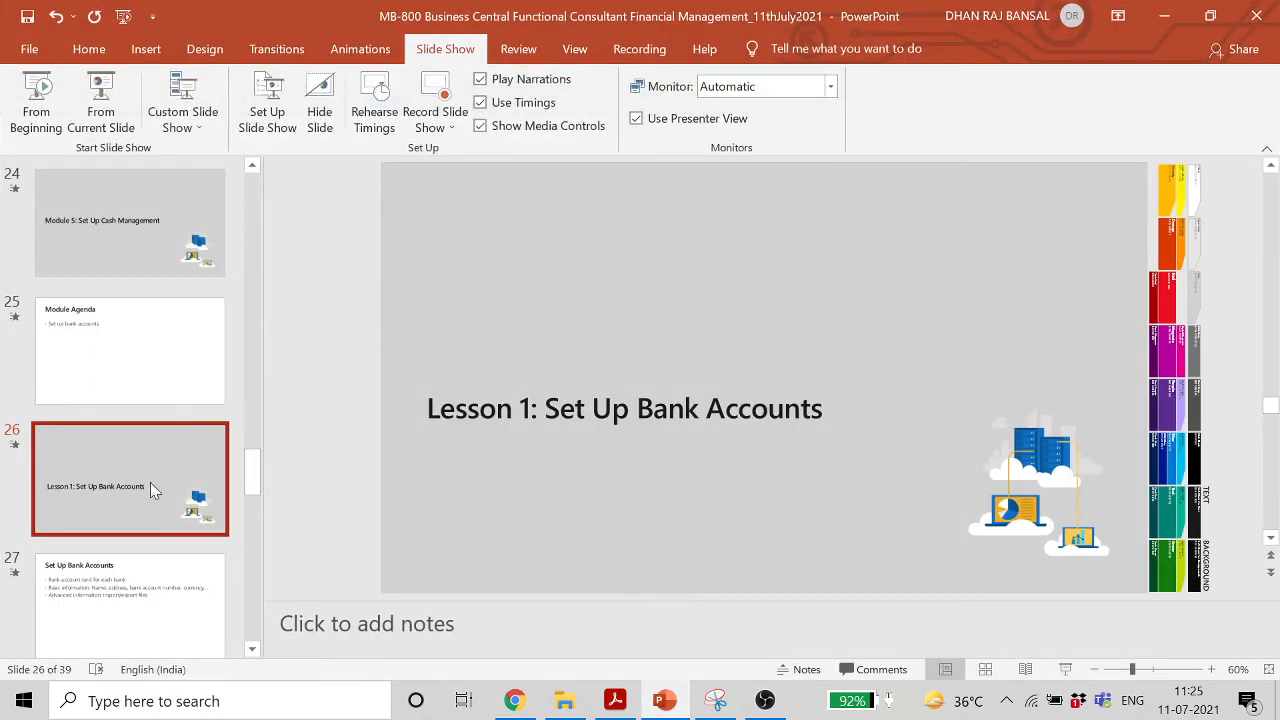
{"action": "left_click", "coordinate": [140, 125]}
{"action": "left_click", "coordinate": [450, 176]}
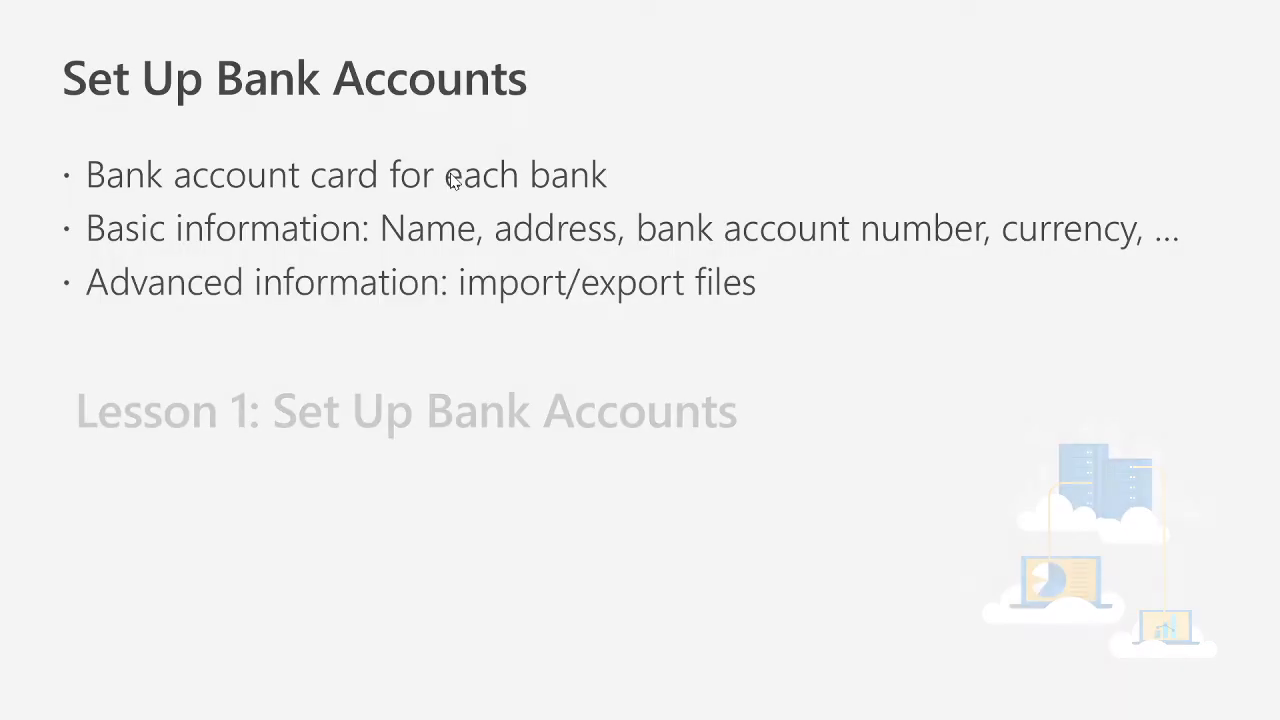
{"action": "key", "text": "Right"}
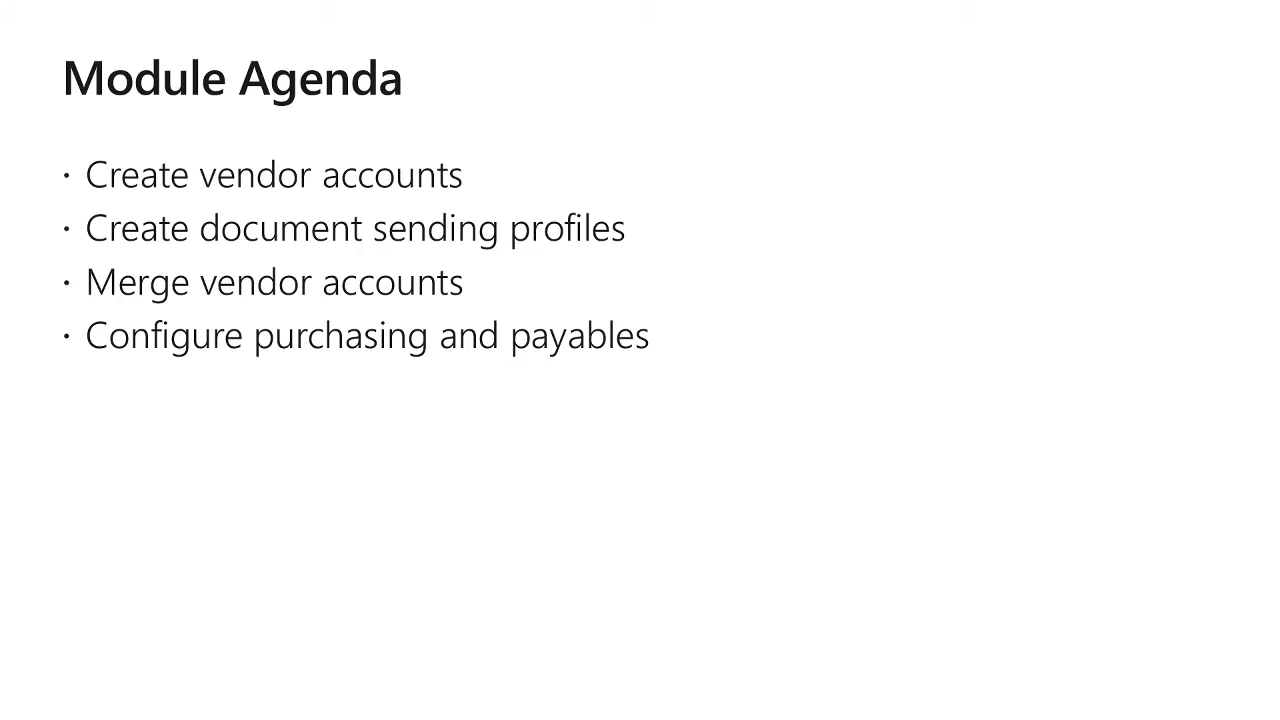
{"action": "key", "text": "Escape"}
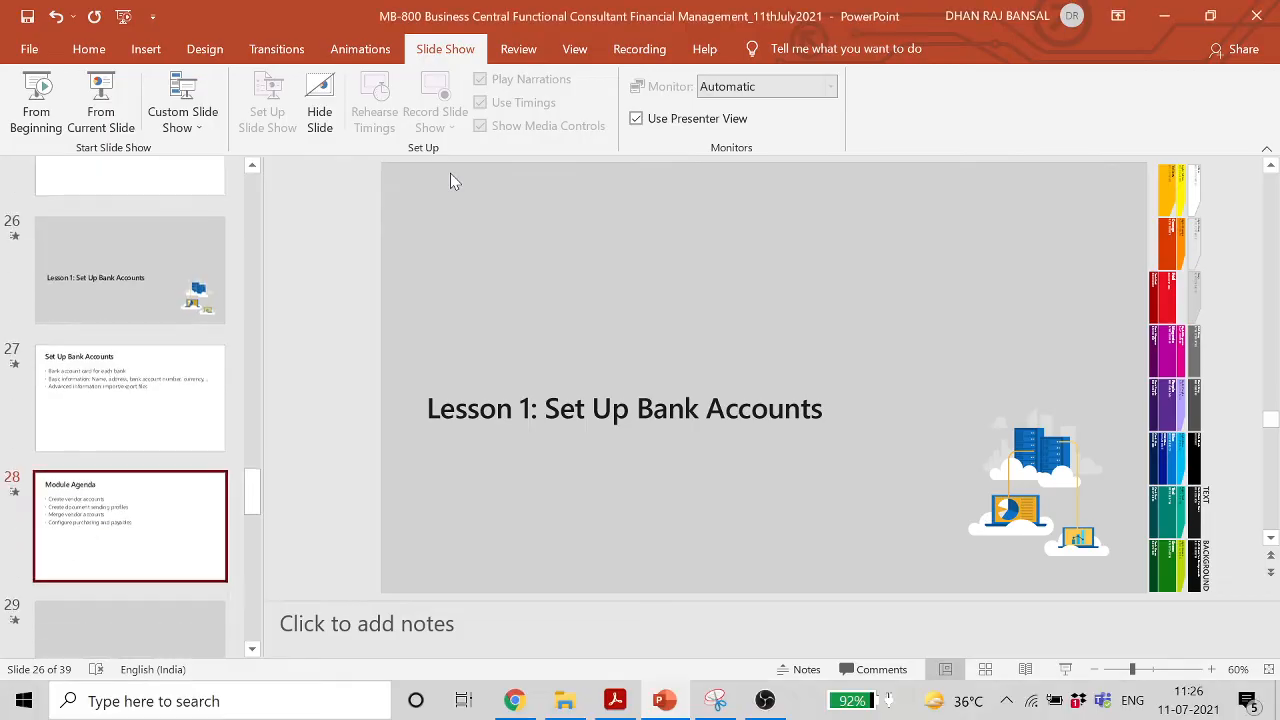
{"action": "left_click", "coordinate": [1164, 16]}
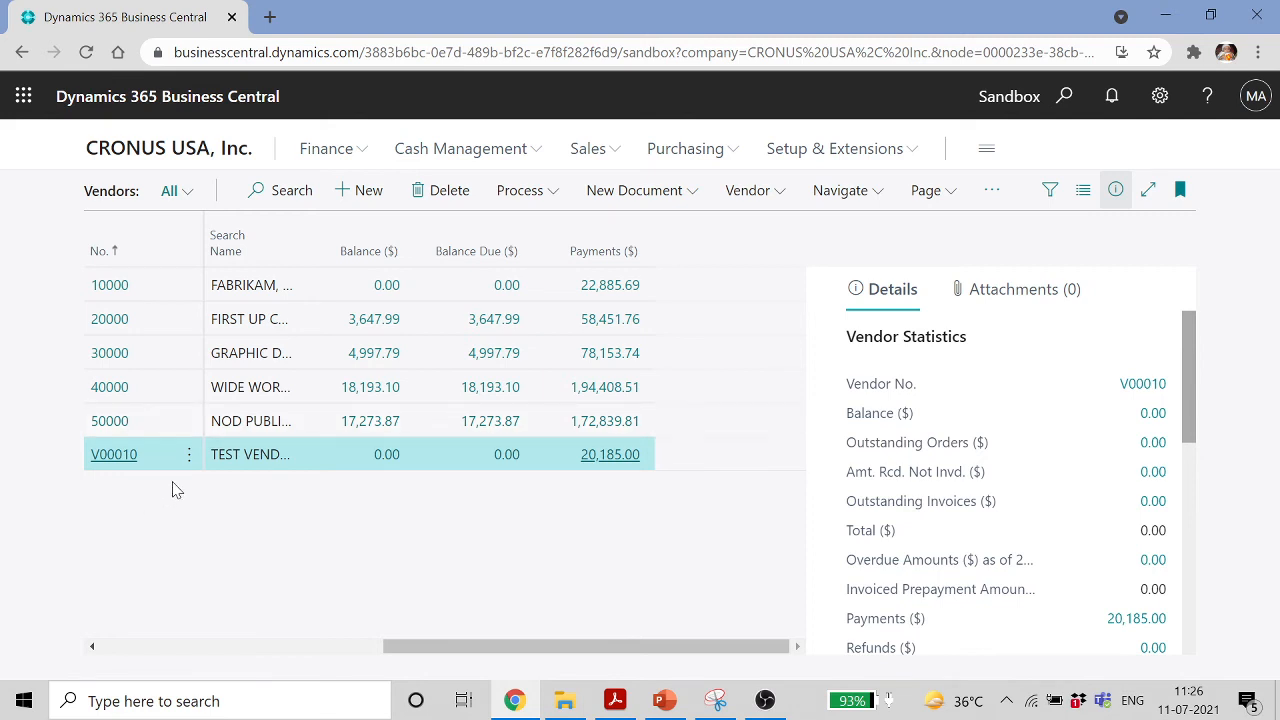
Open the V00010 Test Vendor card, then review the Merge Vendor Accounts slide in the presentation
{"action": "double_click", "coordinate": [124, 463]}
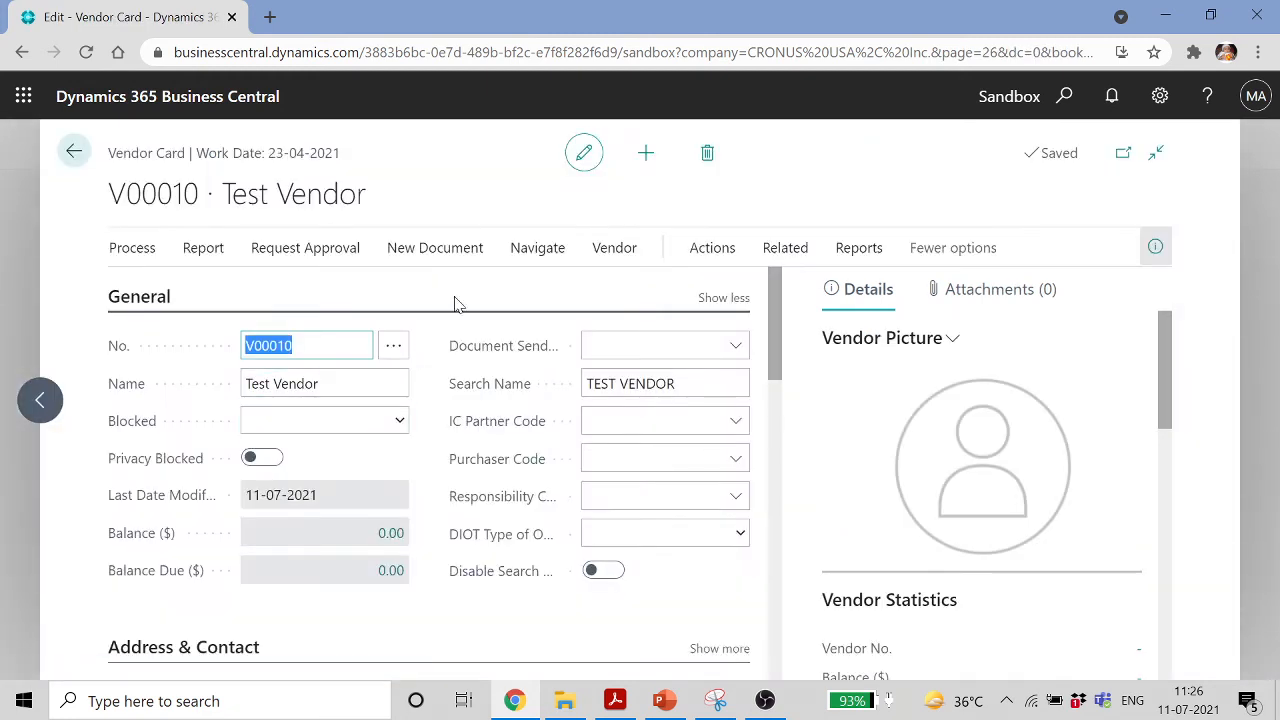
{"action": "left_click", "coordinate": [616, 248]}
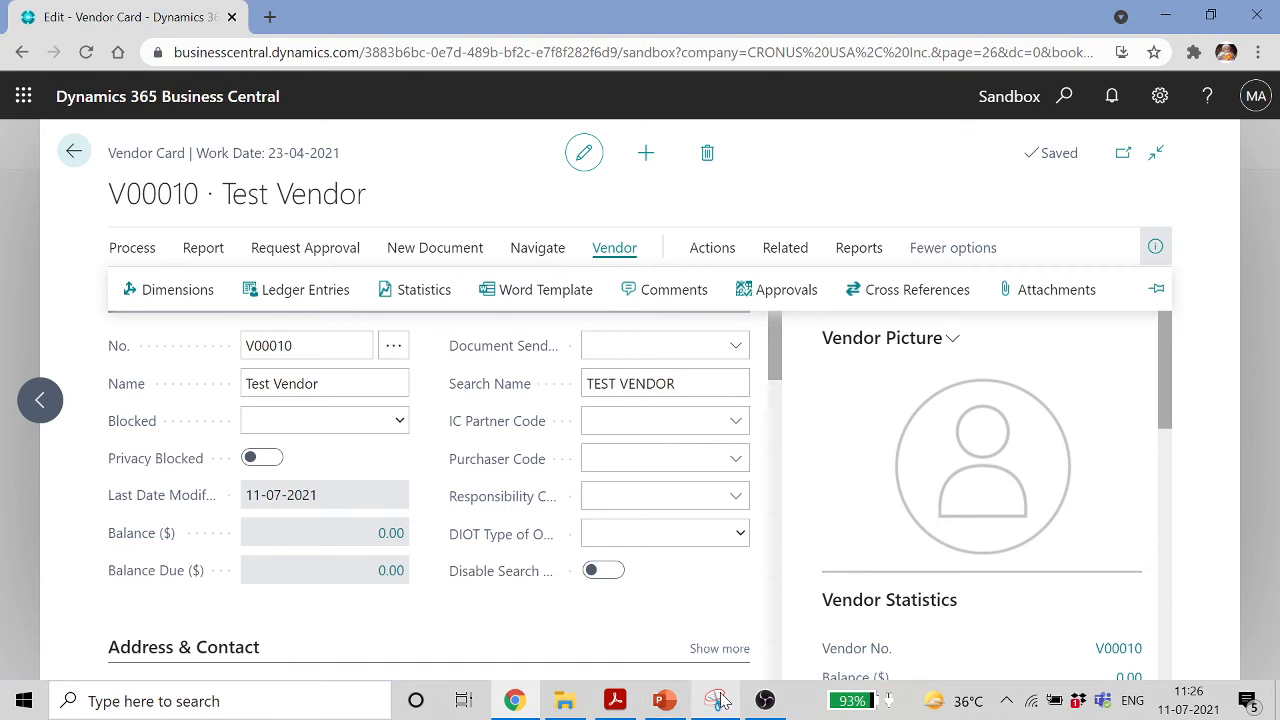
{"action": "left_click", "coordinate": [664, 701]}
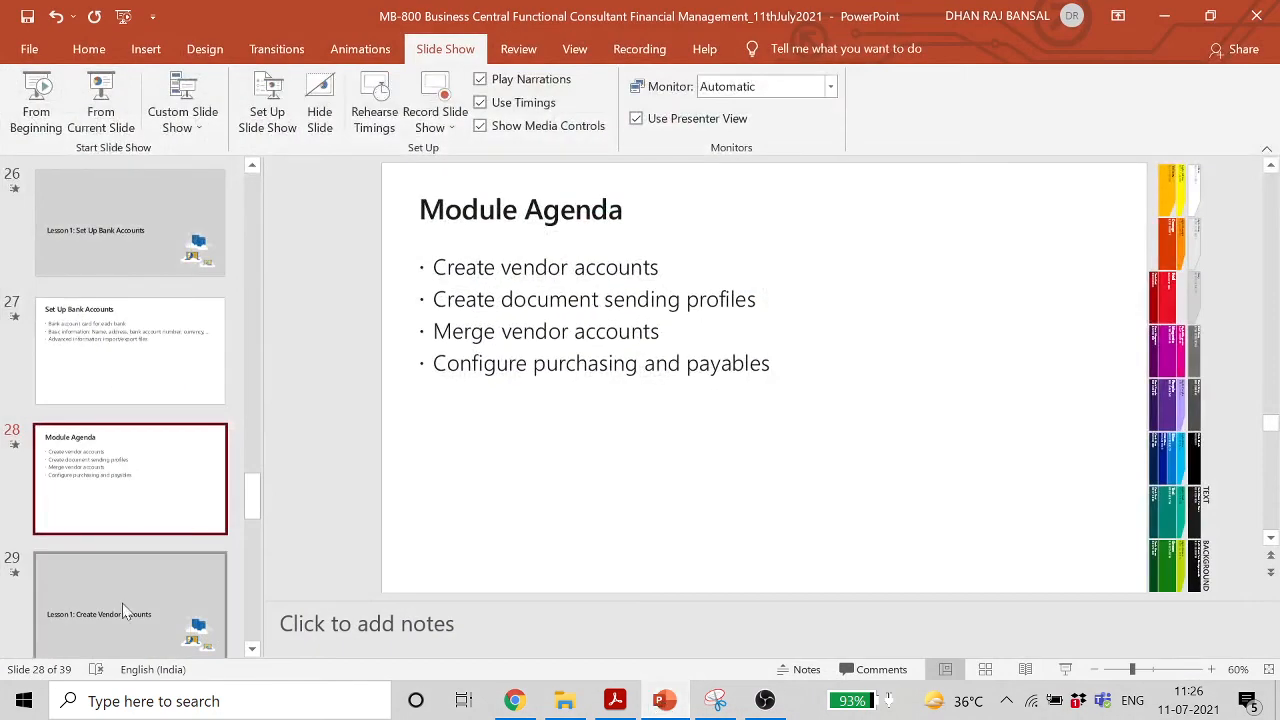
{"action": "left_click", "coordinate": [198, 626]}
{"action": "left_click", "coordinate": [130, 568]}
{"action": "left_click", "coordinate": [125, 598]}
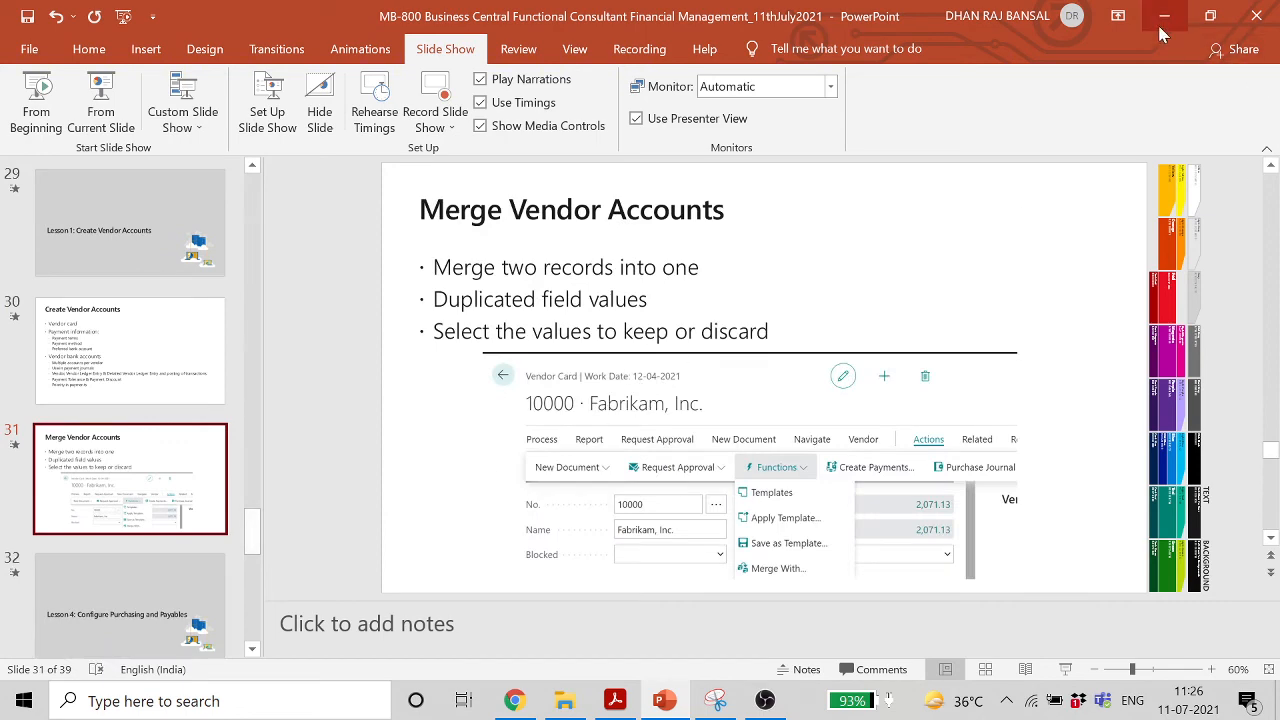
{"action": "left_click", "coordinate": [1167, 17]}
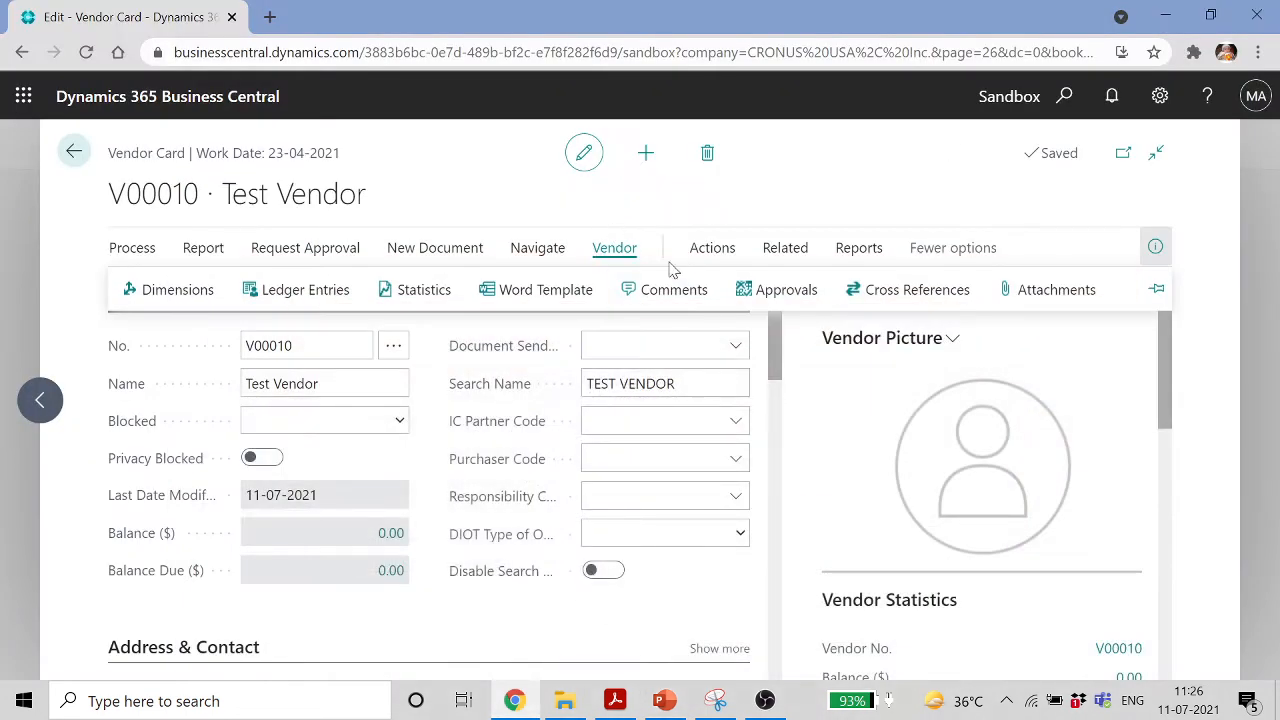
Launch Merge With from the vendor card's Actions > Functions menu
{"action": "left_click", "coordinate": [716, 253]}
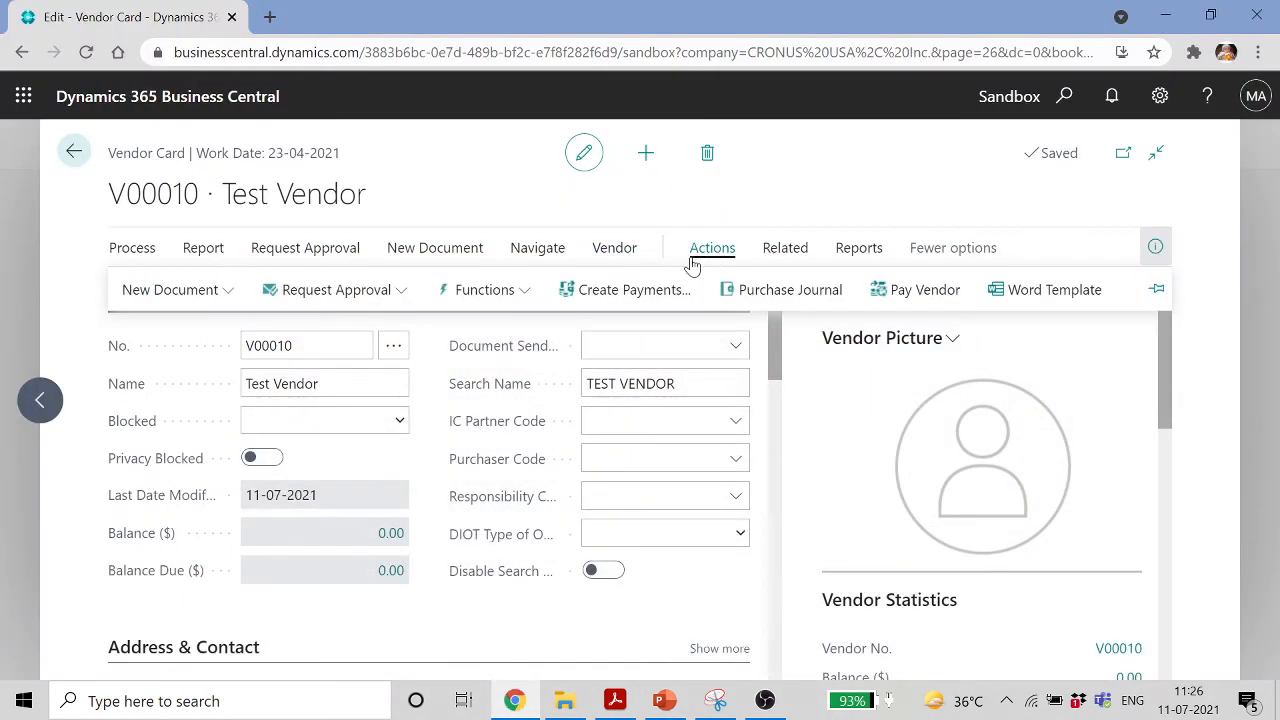
{"action": "left_click", "coordinate": [505, 292]}
{"action": "left_click", "coordinate": [490, 442]}
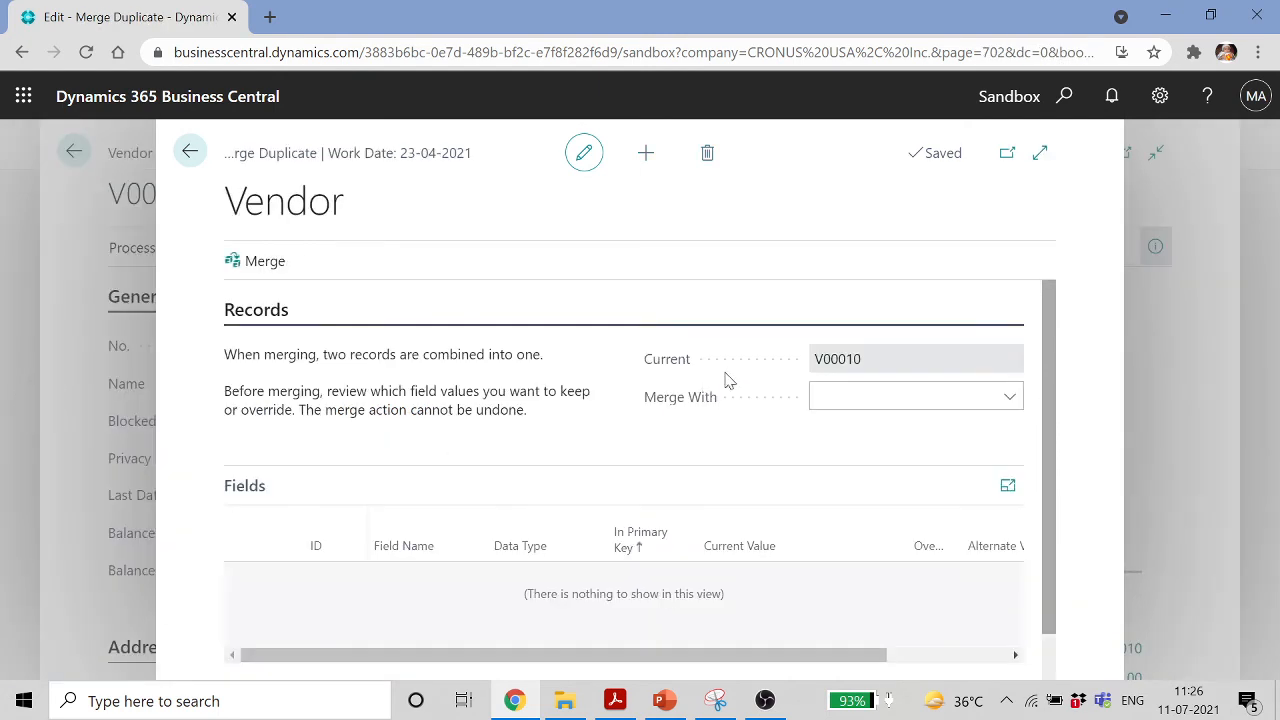
Choose vendor 50000 Nod Publishers in the Merge With field and confirm it
{"action": "left_click", "coordinate": [1009, 399]}
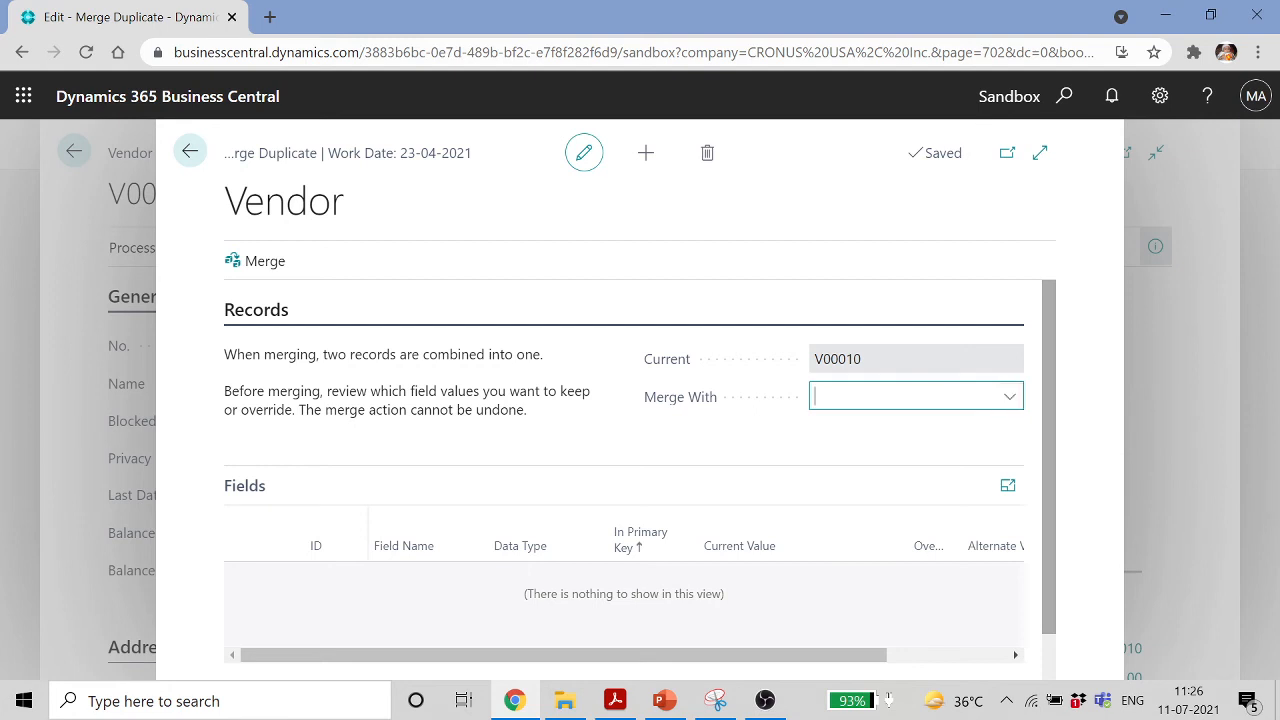
{"action": "scroll", "coordinate": [655, 518], "scroll_direction": "down", "scroll_amount": 1}
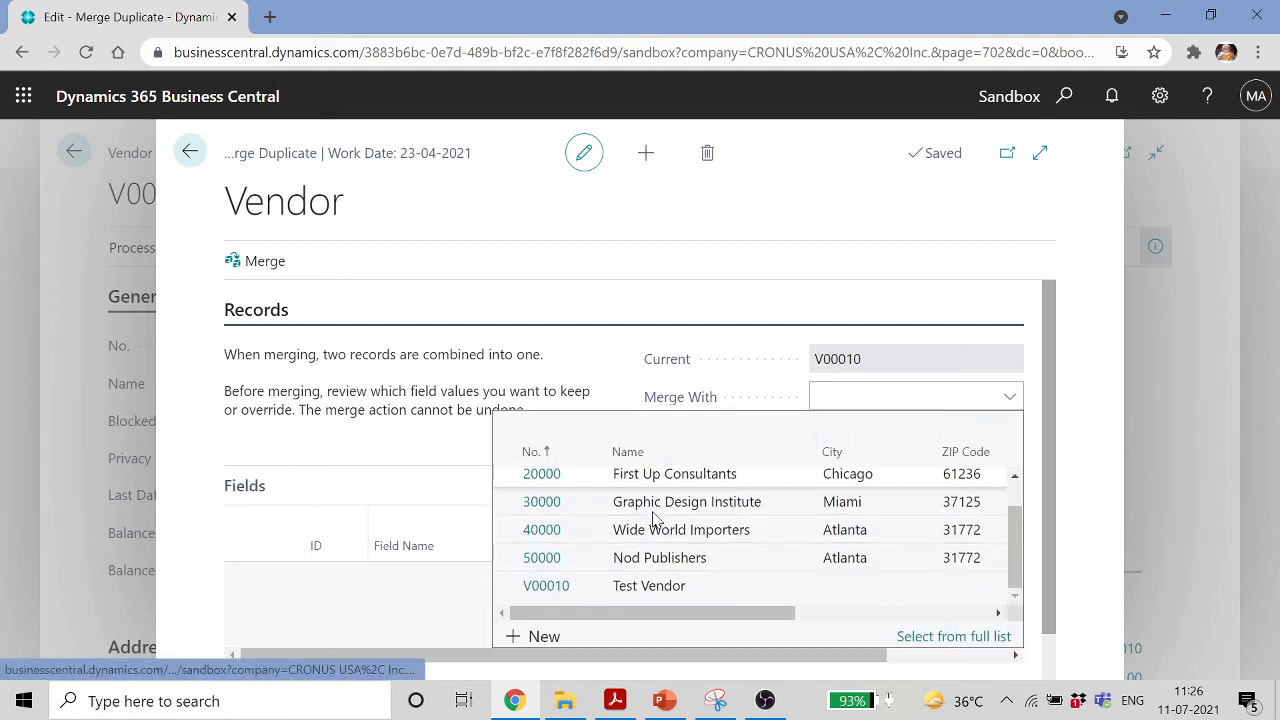
{"action": "left_click", "coordinate": [655, 563]}
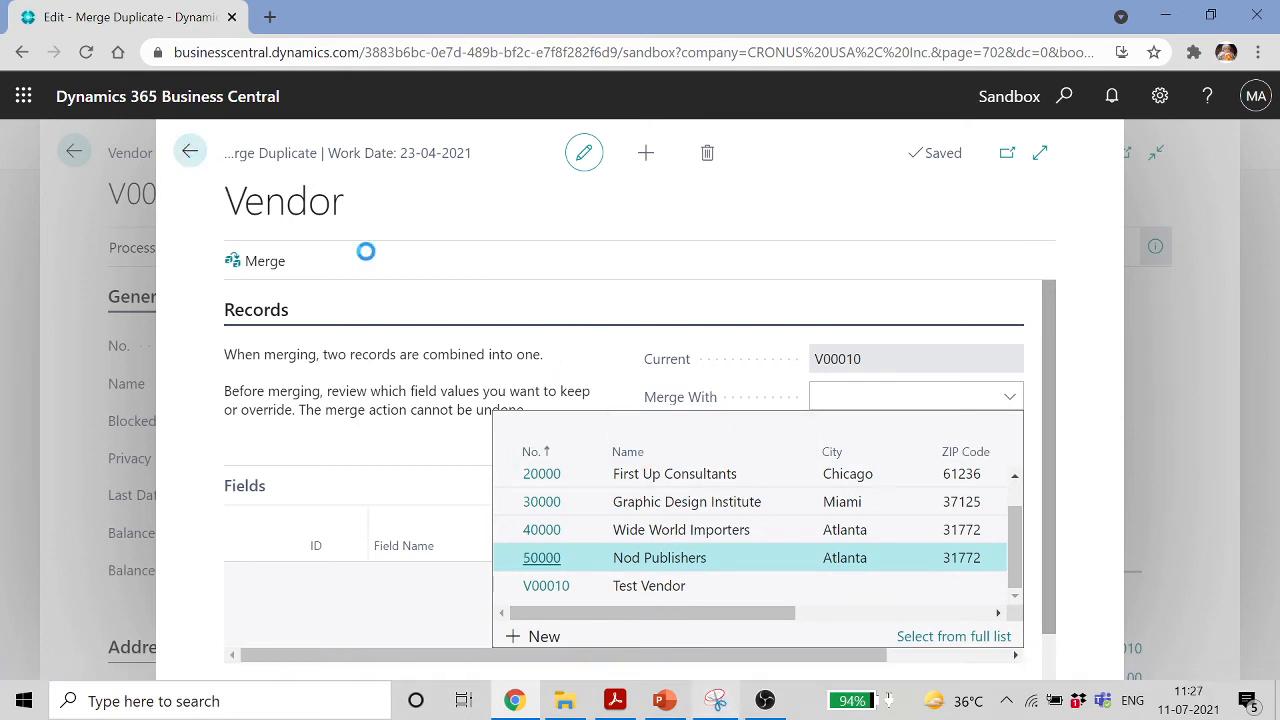
{"action": "left_click", "coordinate": [190, 153]}
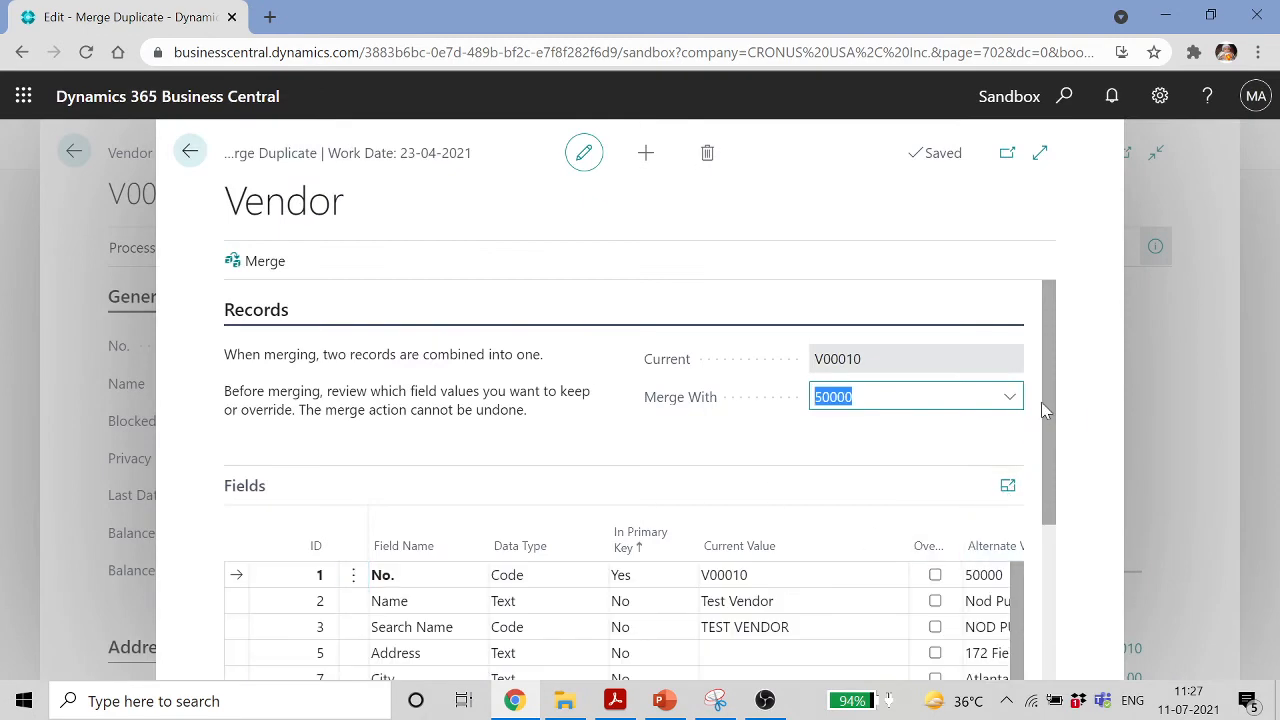
In the Fields grid, tick Override for the Email, State and ZIP Code rows
{"action": "left_click_drag", "start_coordinate": [1051, 394], "coordinate": [1057, 523]}
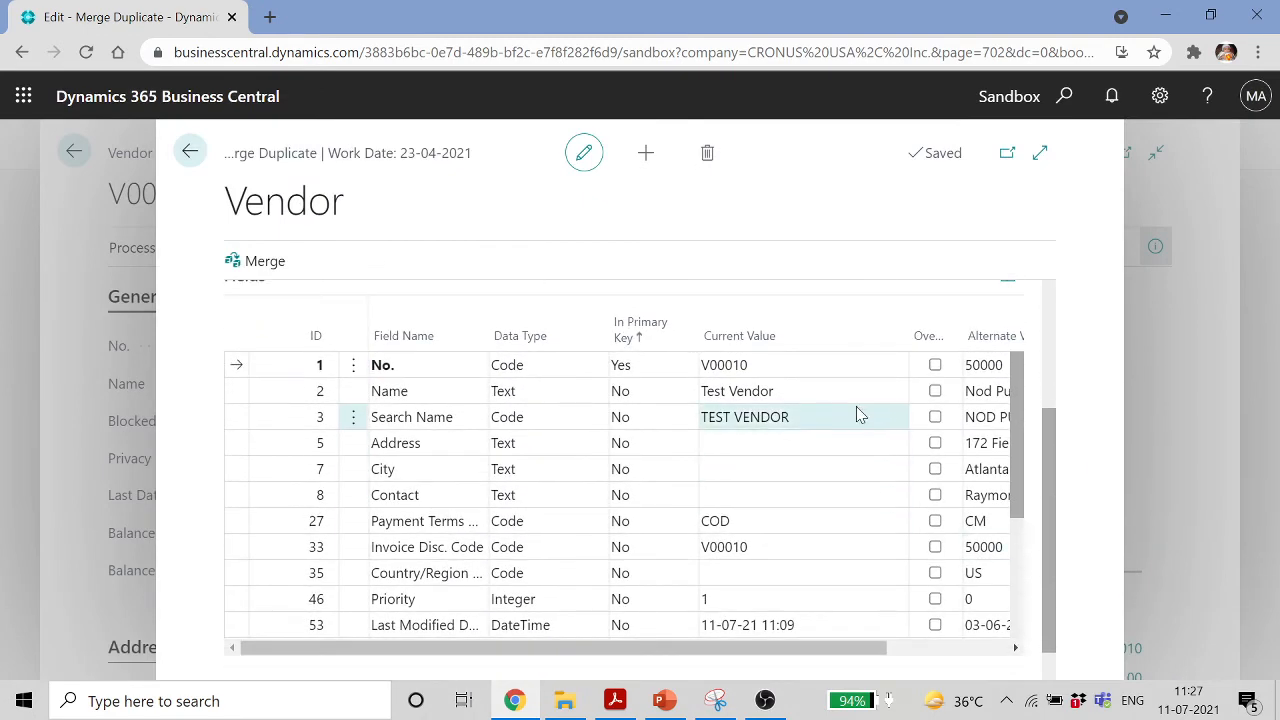
{"action": "left_click_drag", "start_coordinate": [856, 658], "coordinate": [987, 653]}
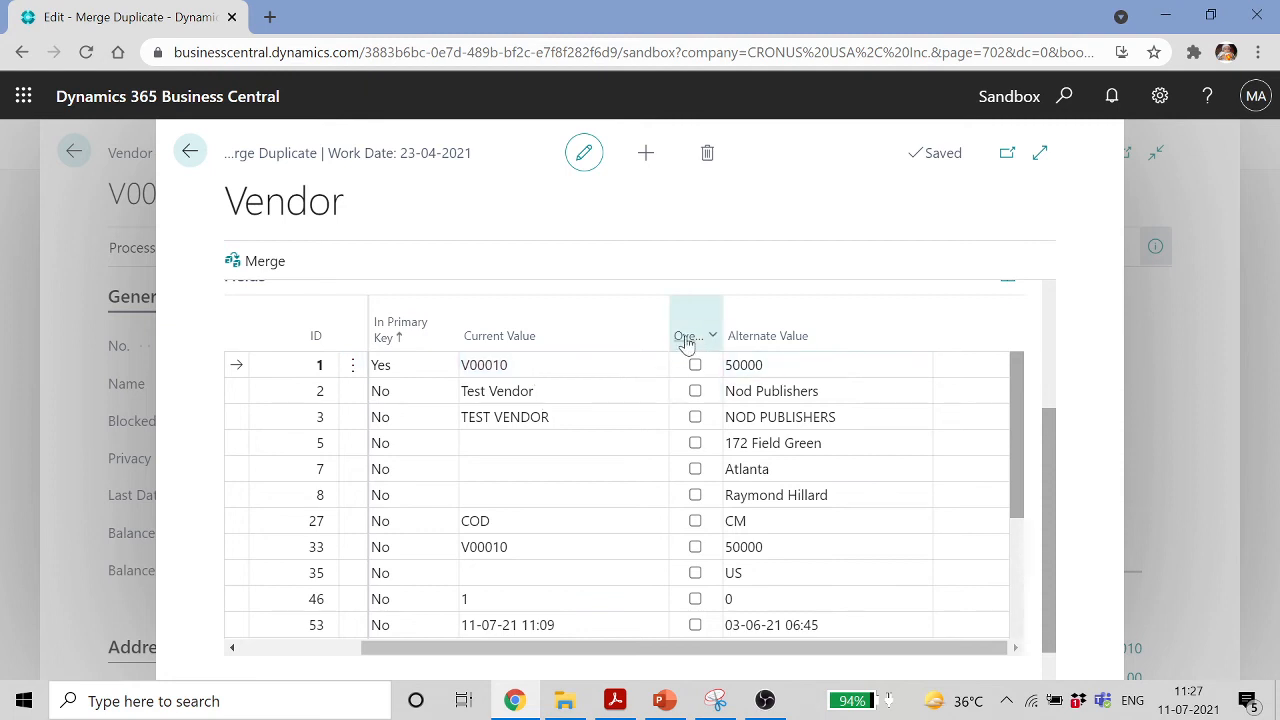
{"action": "mouse_move", "coordinate": [697, 343]}
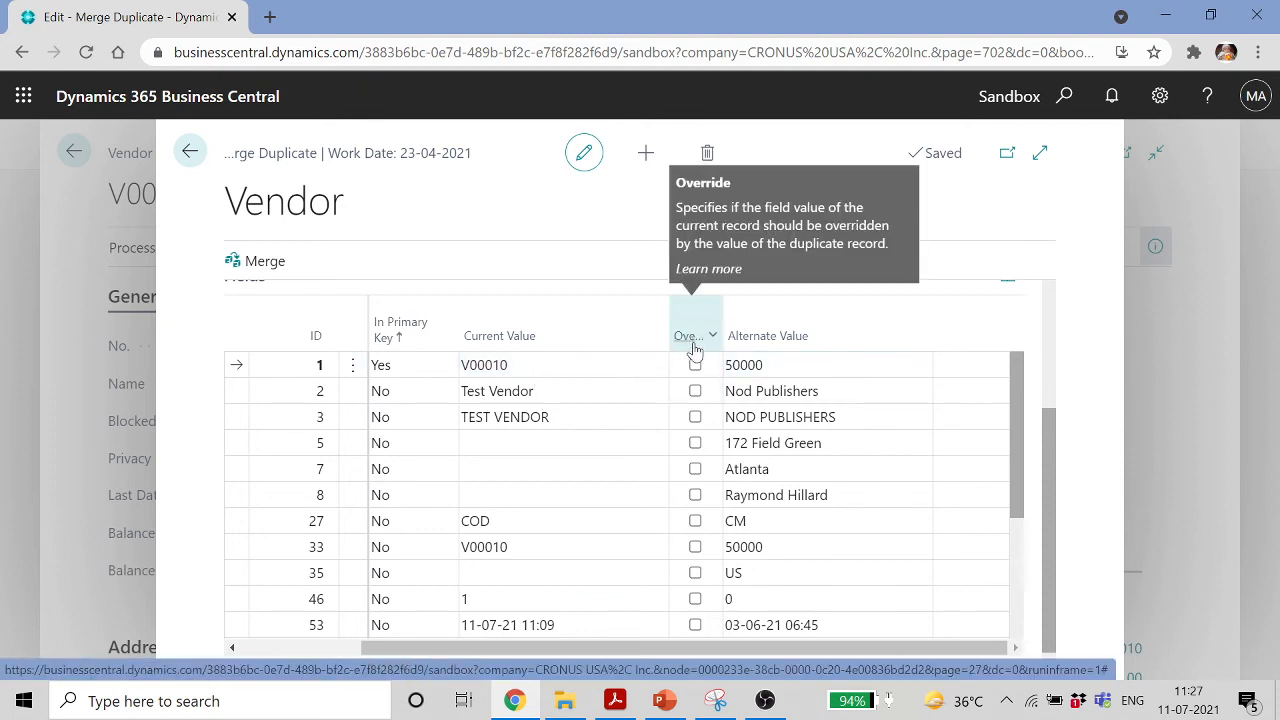
{"action": "scroll", "coordinate": [735, 490], "scroll_direction": "down", "scroll_amount": 2}
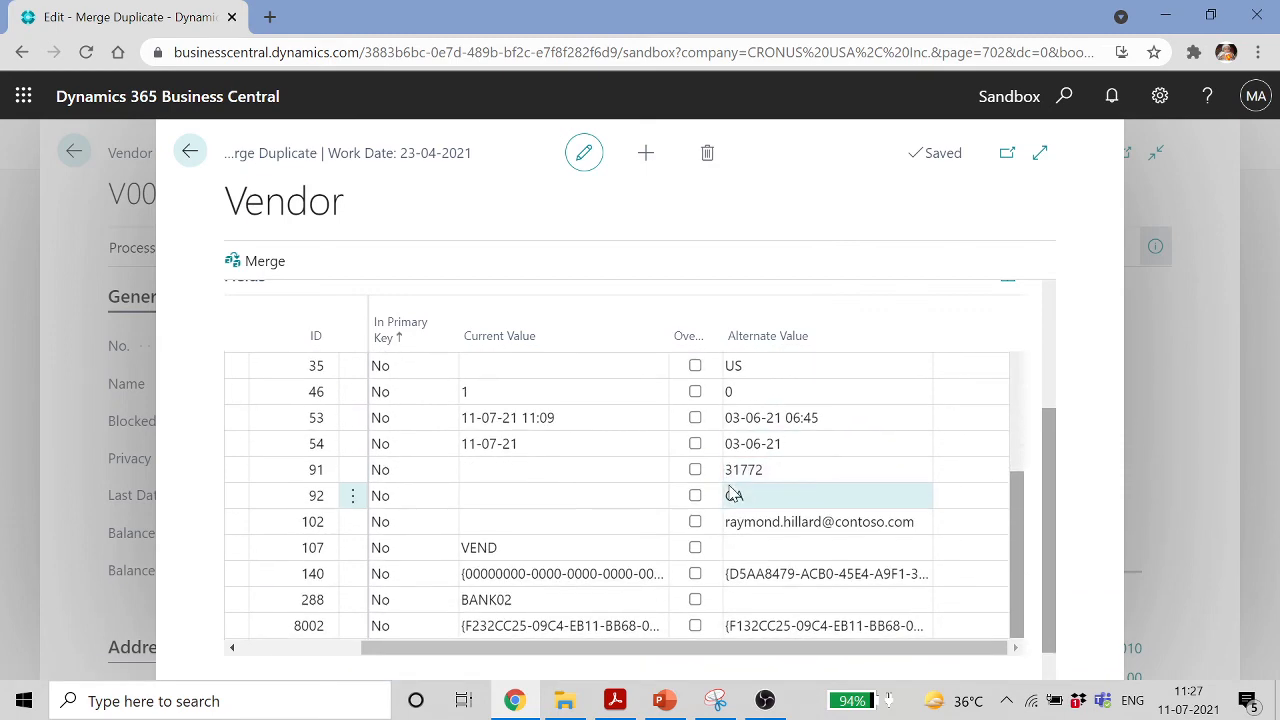
{"action": "scroll", "coordinate": [731, 493], "scroll_direction": "down", "scroll_amount": 1}
{"action": "scroll", "coordinate": [731, 485], "scroll_direction": "up", "scroll_amount": 3}
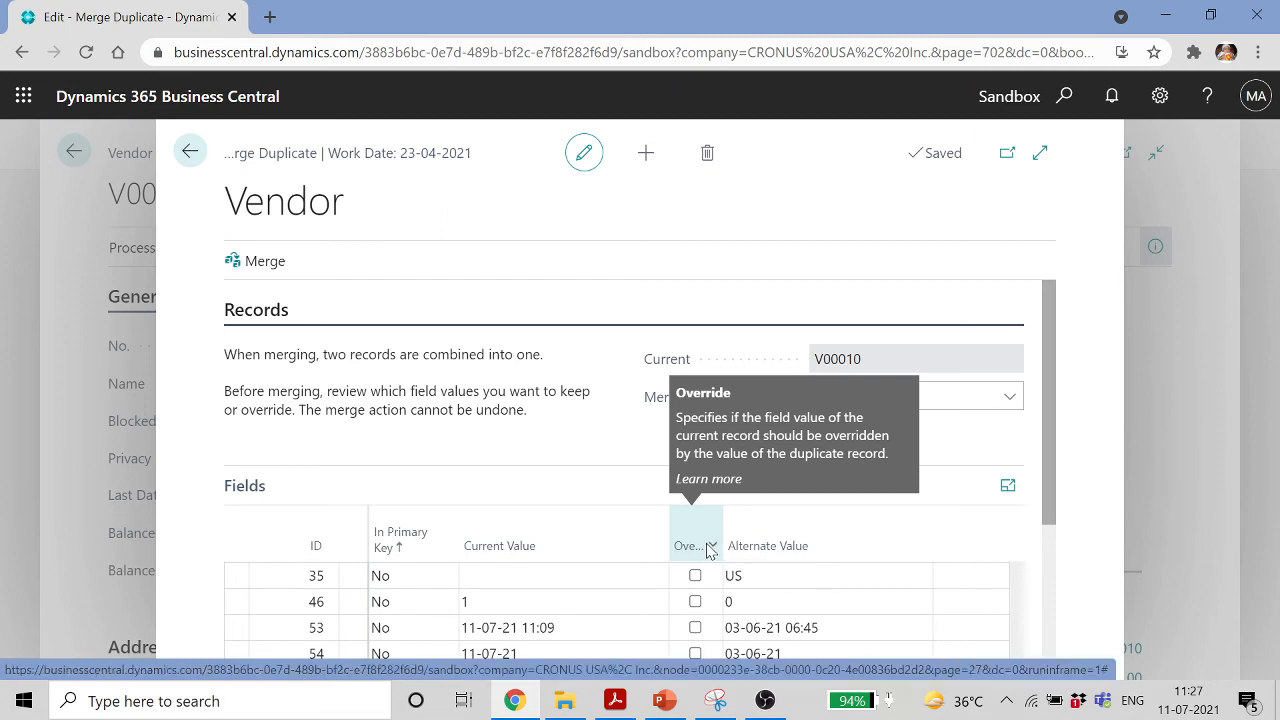
{"action": "scroll", "coordinate": [704, 550], "scroll_direction": "down", "scroll_amount": 1}
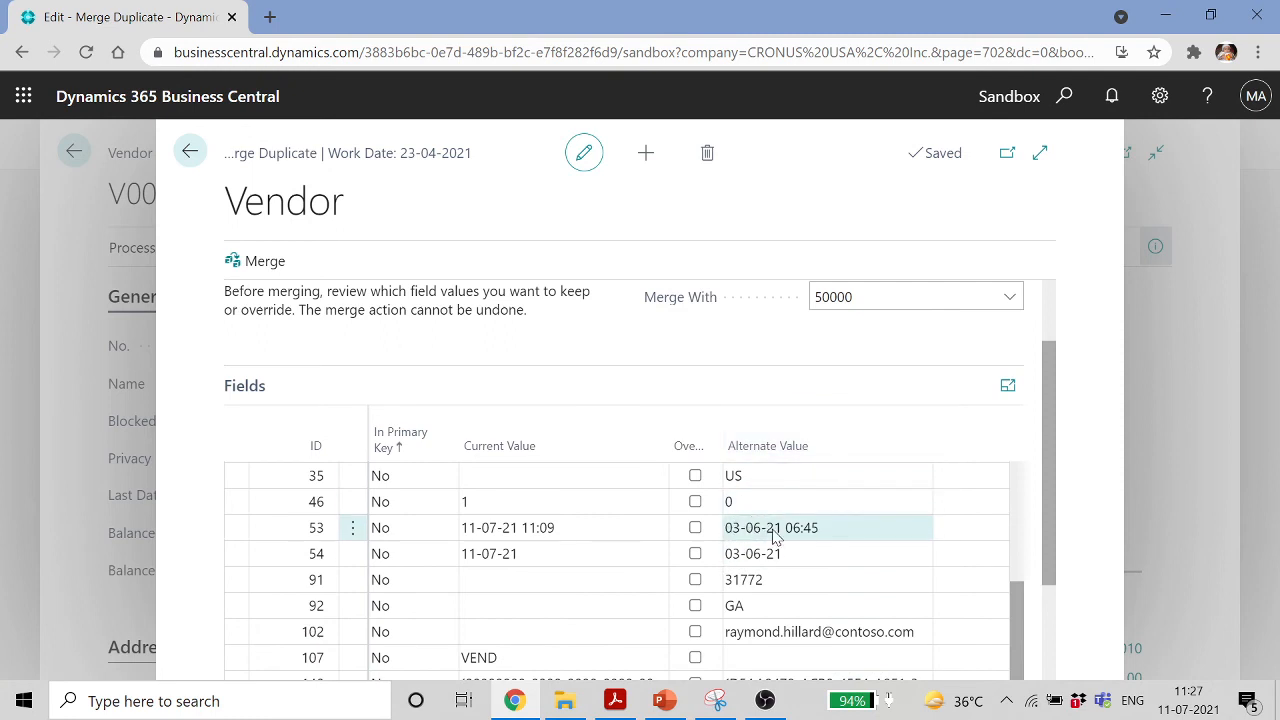
{"action": "left_click_drag", "start_coordinate": [1051, 518], "coordinate": [1051, 622]}
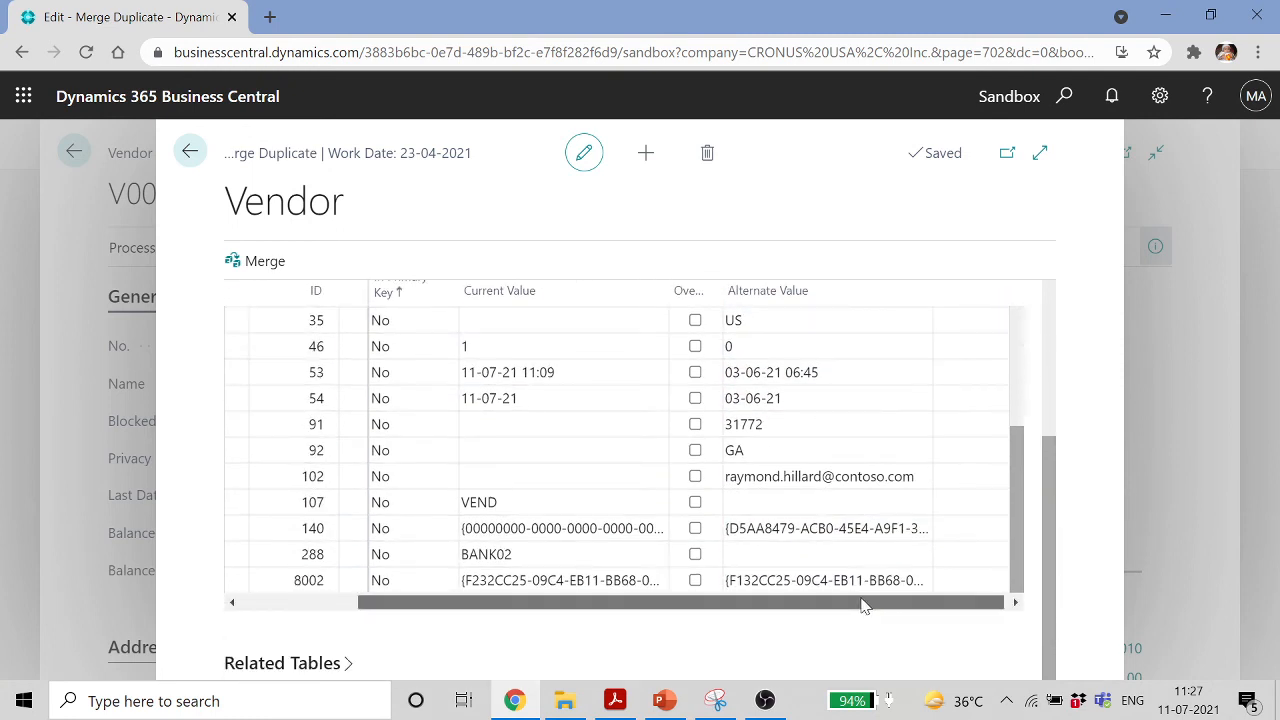
{"action": "left_click_drag", "start_coordinate": [893, 605], "coordinate": [659, 614]}
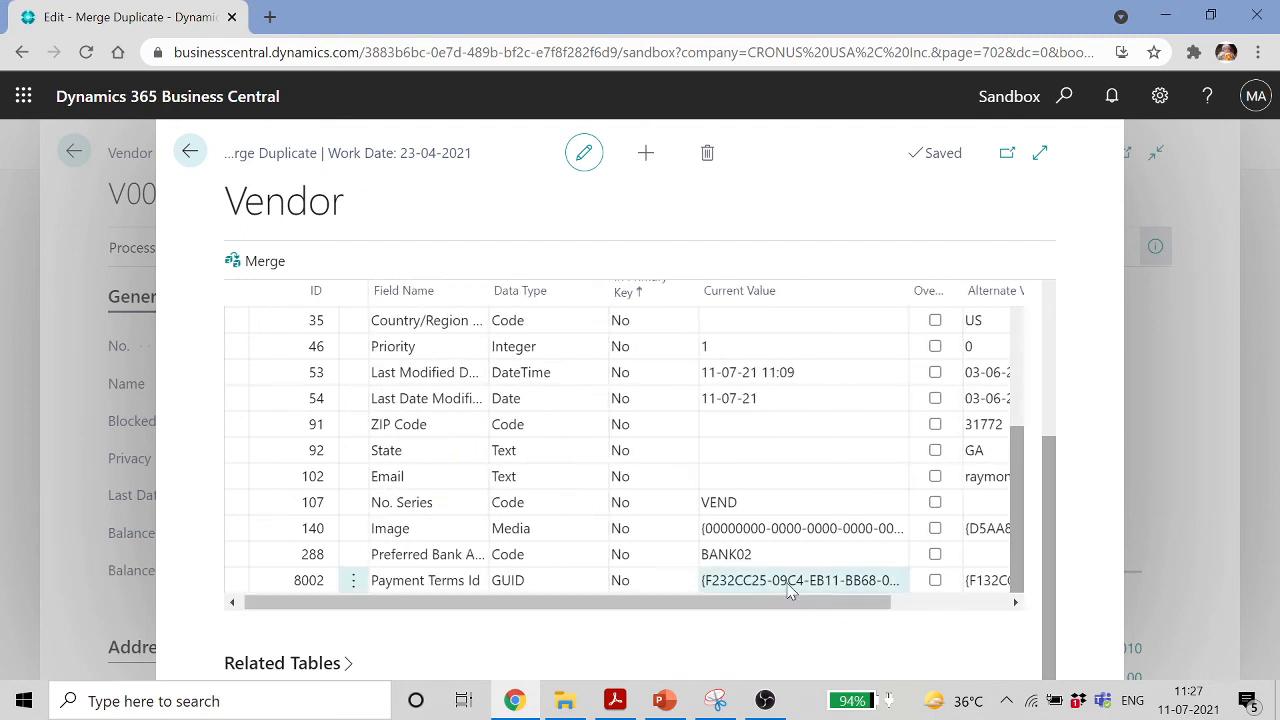
{"action": "left_click", "coordinate": [935, 476]}
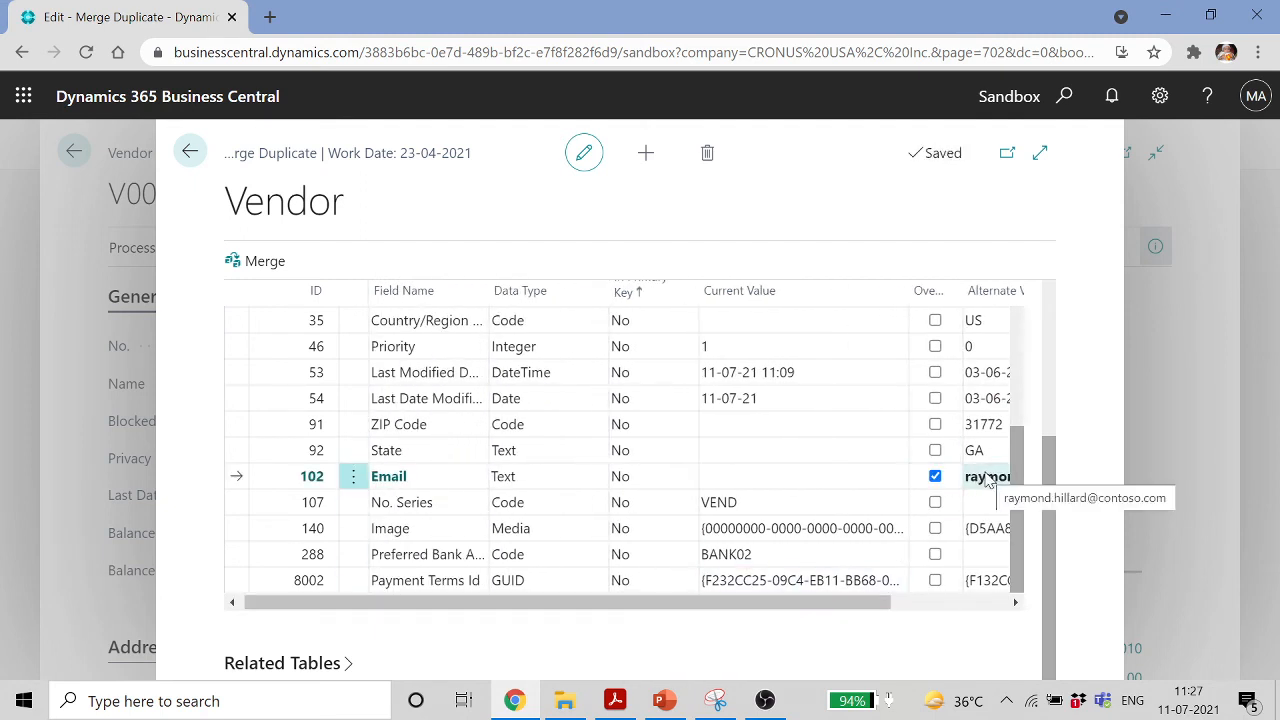
{"action": "left_click", "coordinate": [935, 450]}
{"action": "left_click", "coordinate": [935, 424]}
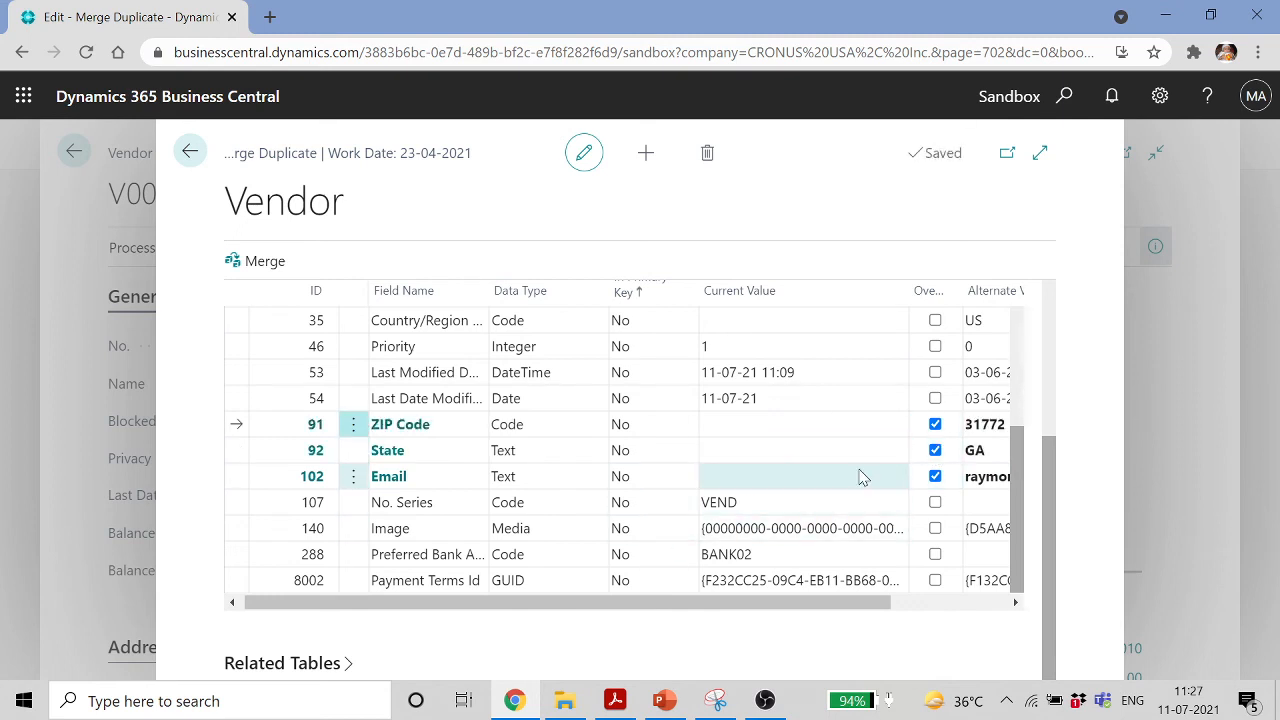
Merge vendor 50000 into V00010, confirm with Yes, and acknowledge the completion message
{"action": "left_click", "coordinate": [279, 270]}
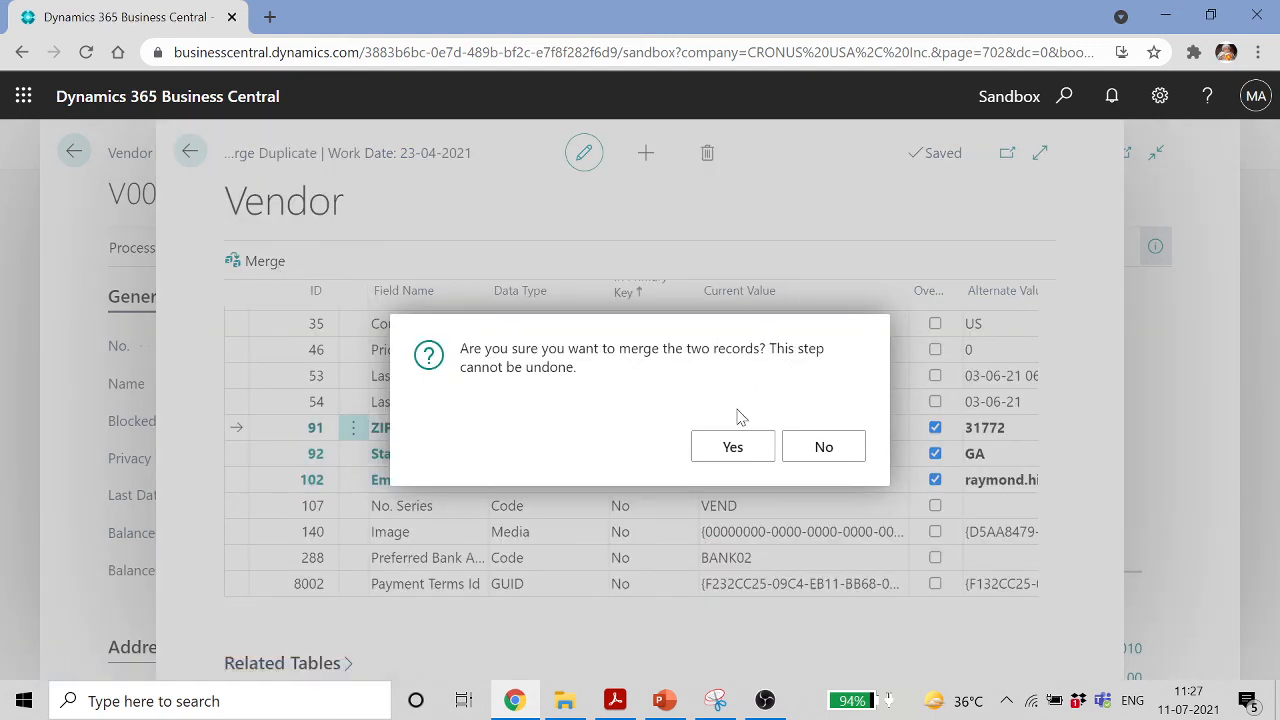
{"action": "left_click", "coordinate": [724, 450]}
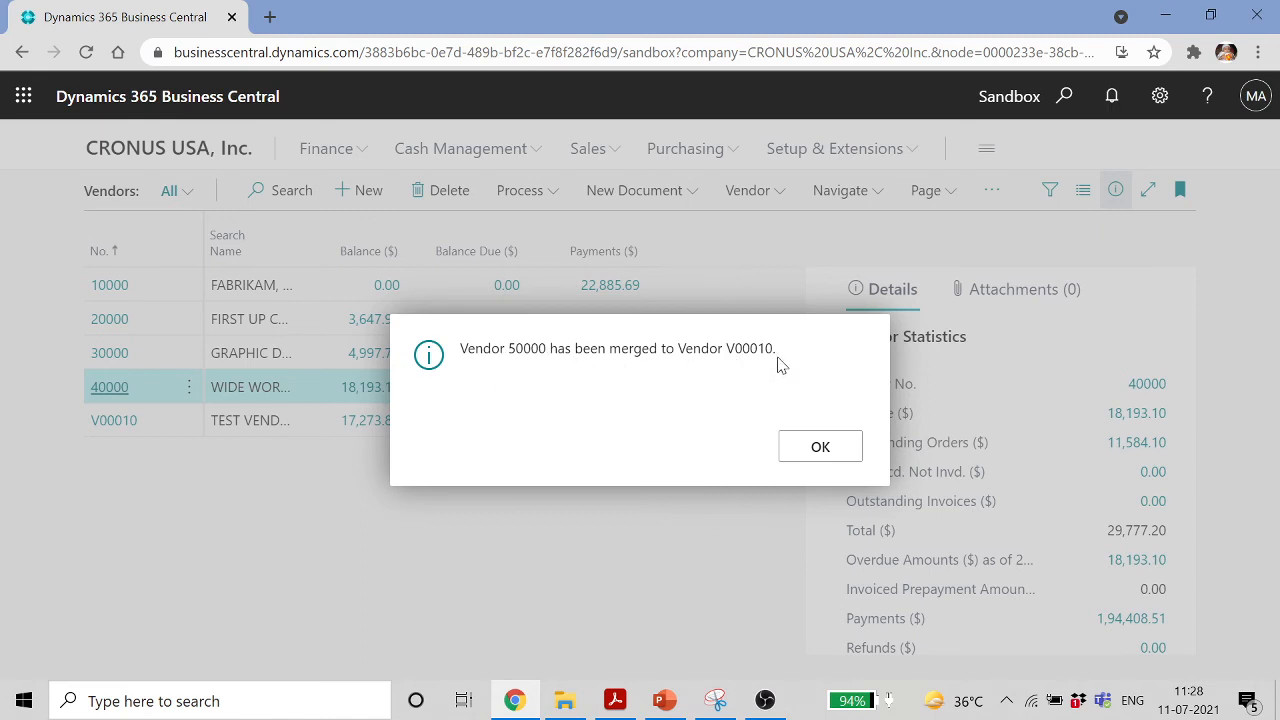
{"action": "left_click", "coordinate": [817, 444]}
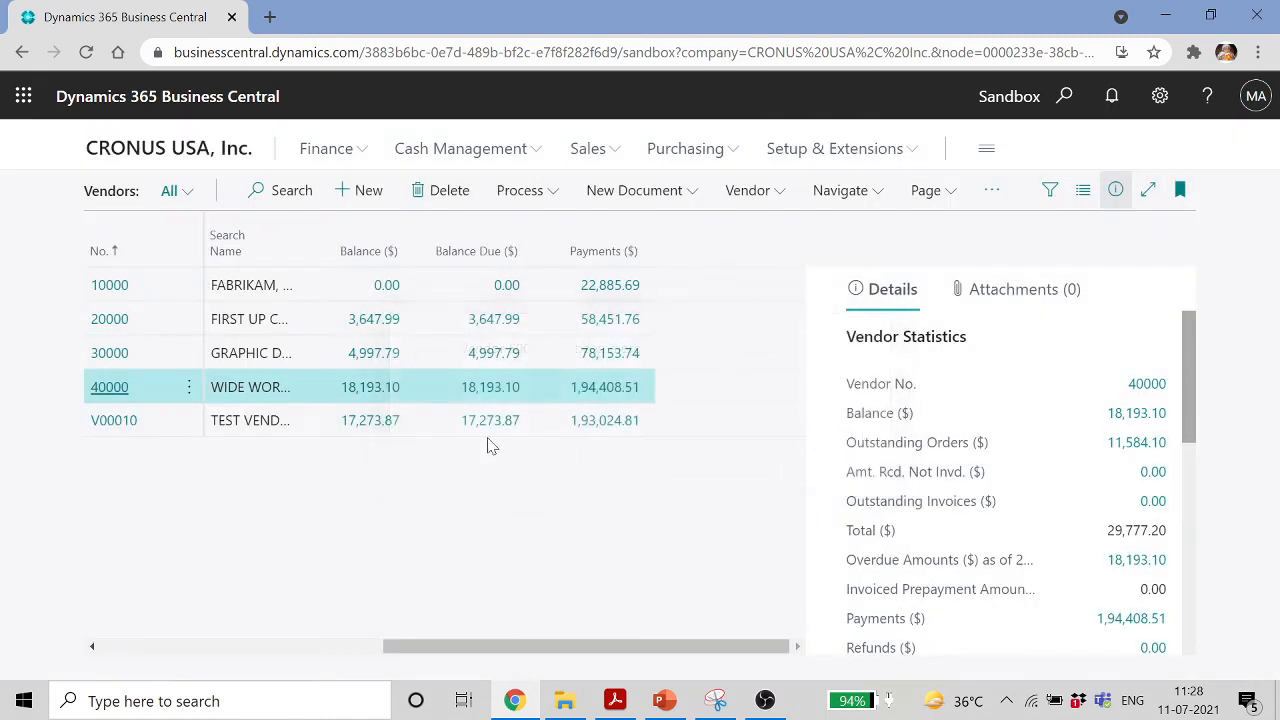
{"action": "left_click", "coordinate": [120, 432]}
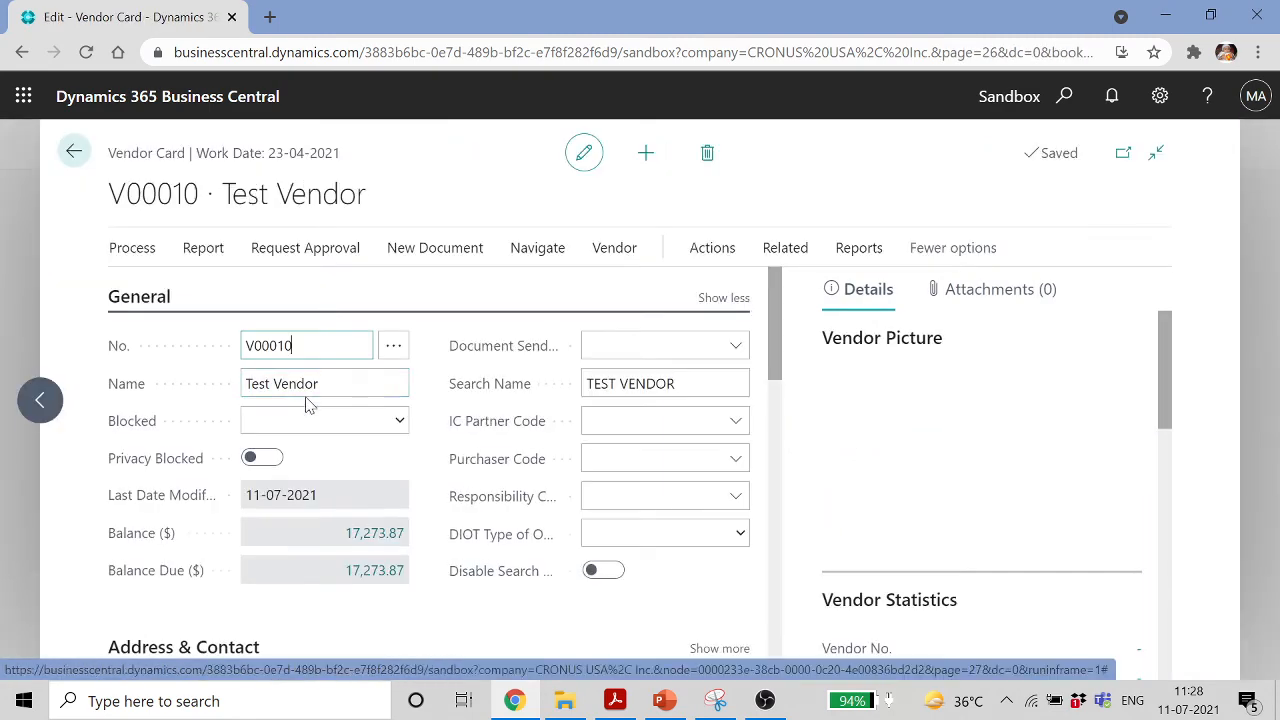
{"action": "scroll", "coordinate": [481, 402], "scroll_direction": "down", "scroll_amount": 3}
{"action": "scroll", "coordinate": [481, 402], "scroll_direction": "down", "scroll_amount": 1}
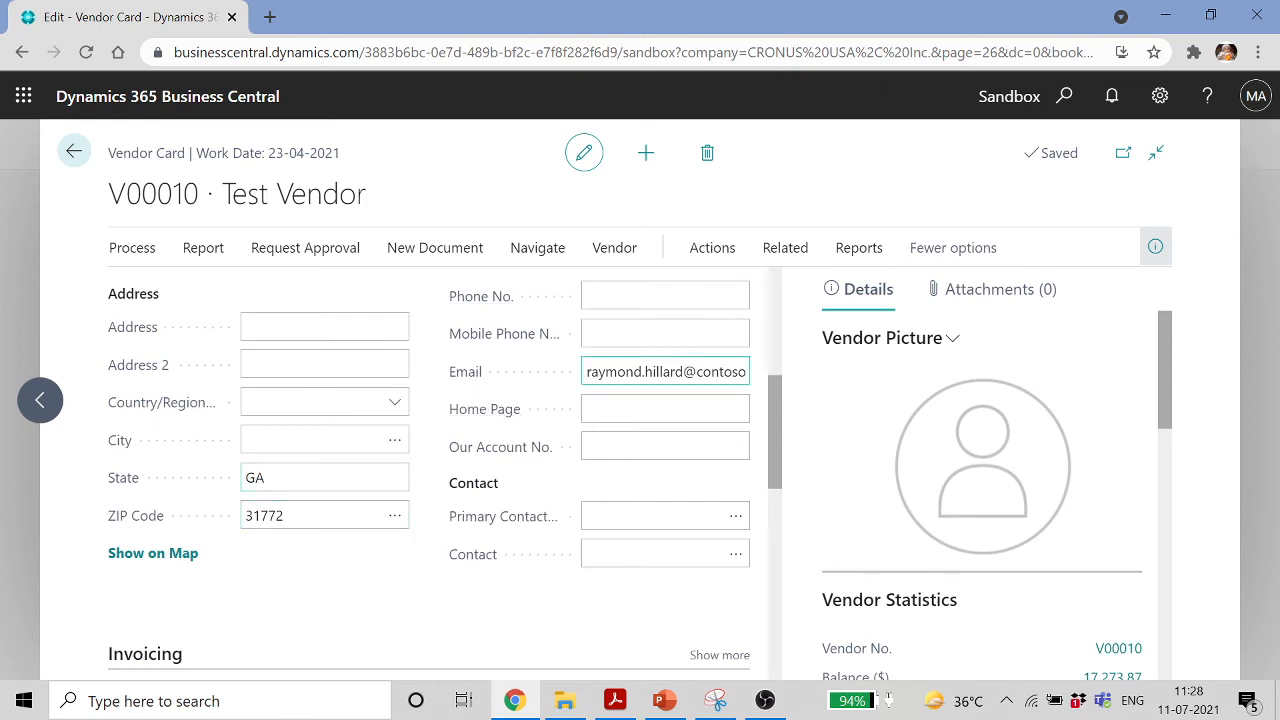
{"action": "scroll", "coordinate": [640, 408], "scroll_direction": "down", "scroll_amount": 4}
{"action": "scroll", "coordinate": [325, 302], "scroll_direction": "down", "scroll_amount": 1}
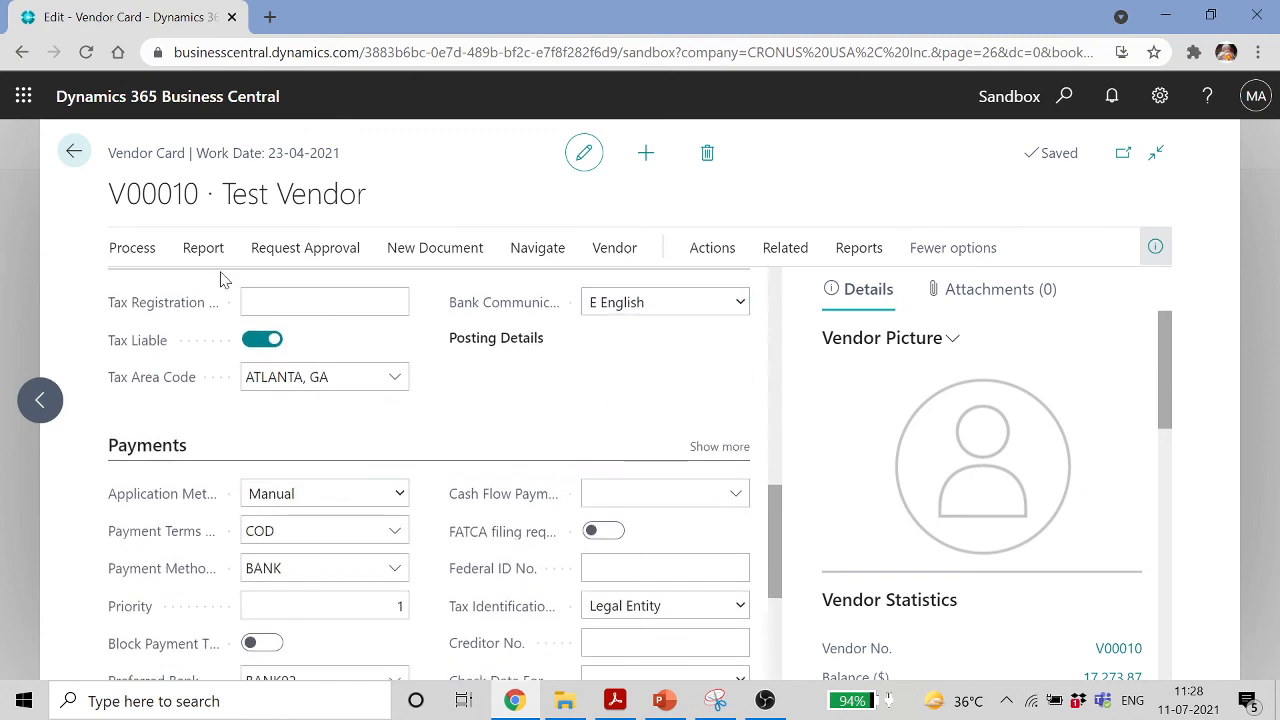
{"action": "left_click", "coordinate": [74, 152]}
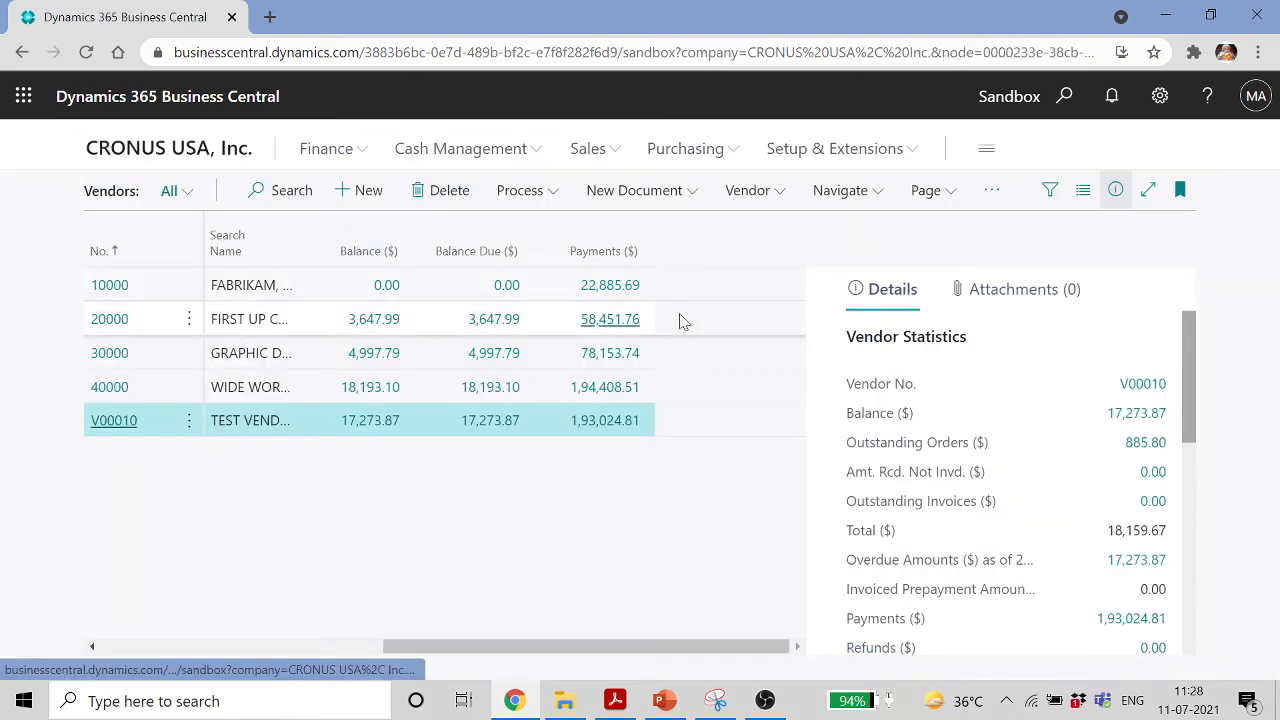
Start the slide show in PowerPoint from slide 30, Create Vendor Accounts
{"action": "left_click", "coordinate": [716, 700]}
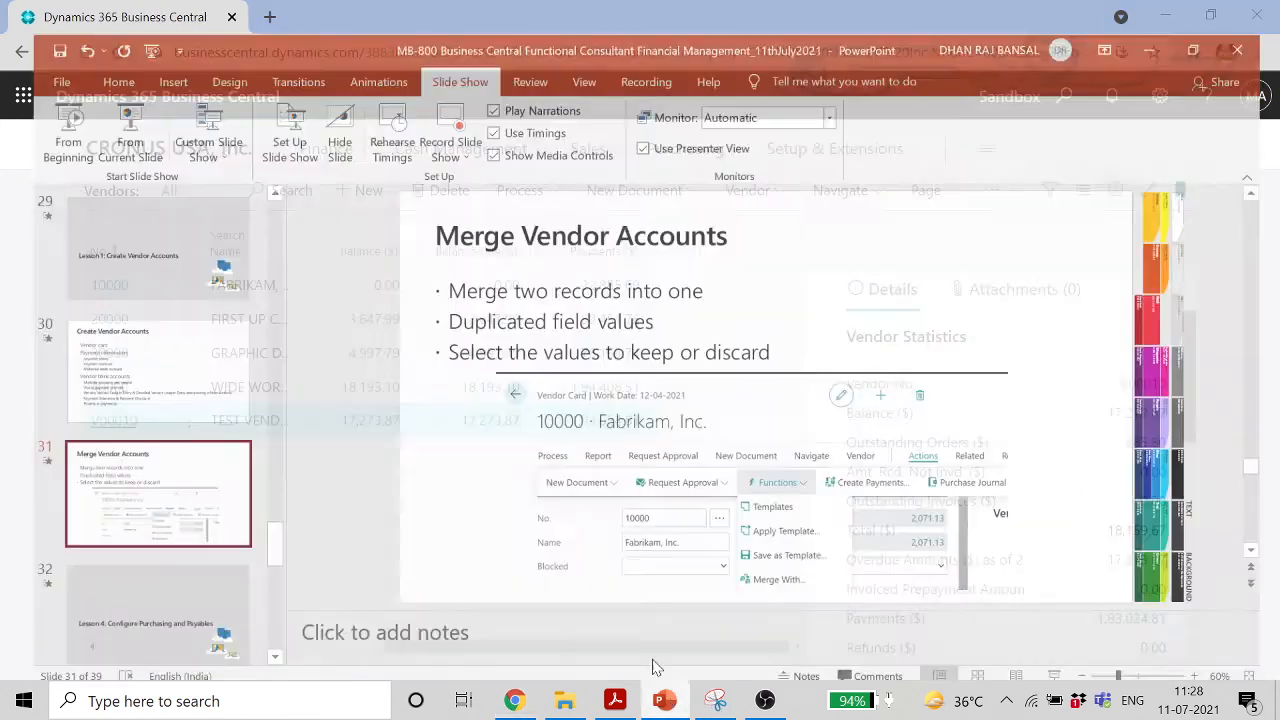
{"action": "left_click", "coordinate": [130, 350]}
{"action": "left_click", "coordinate": [100, 112]}
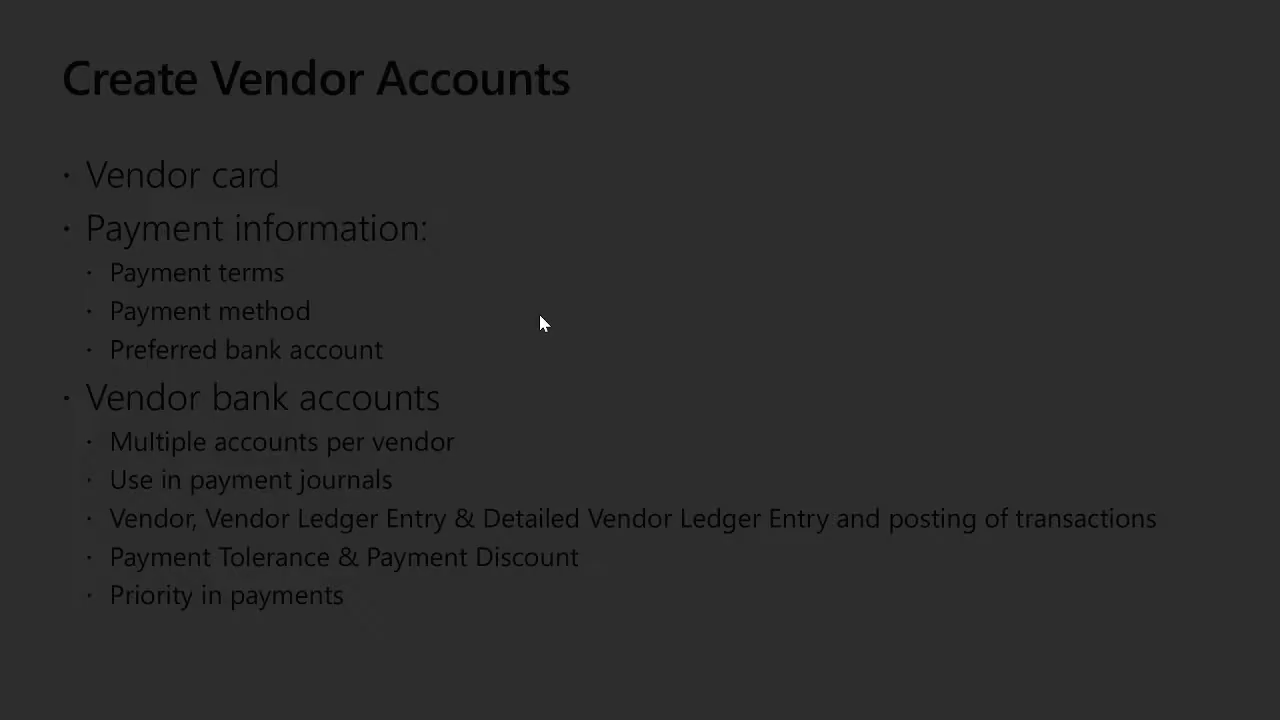
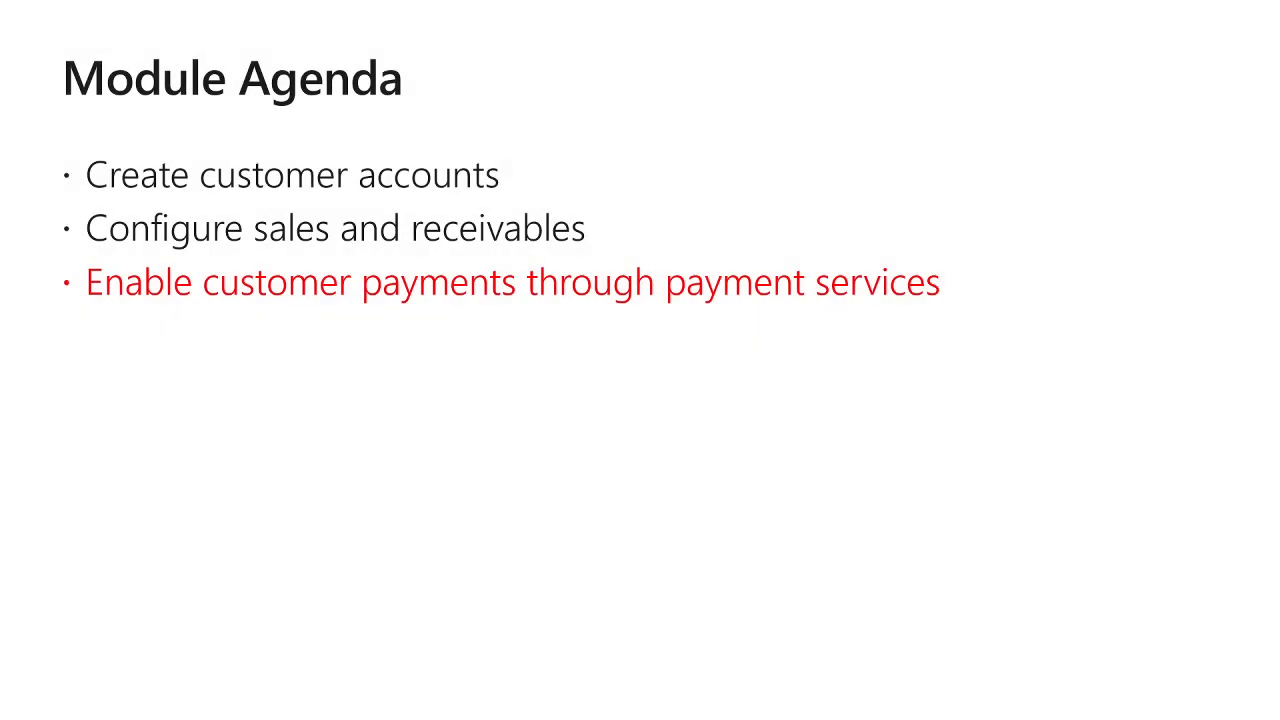
End the Module Agenda slide show and minimize PowerPoint to bring back the Business Central Vendors list
{"action": "key", "text": "Escape"}
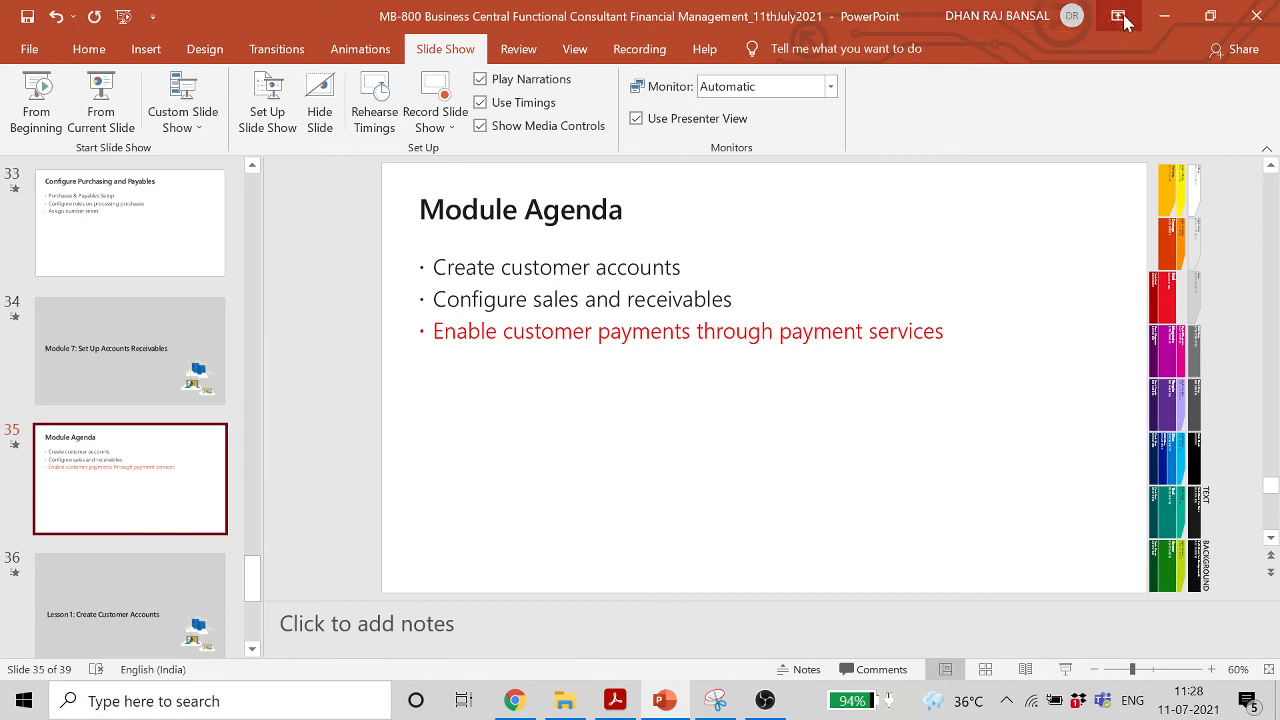
{"action": "left_click", "coordinate": [1164, 17]}
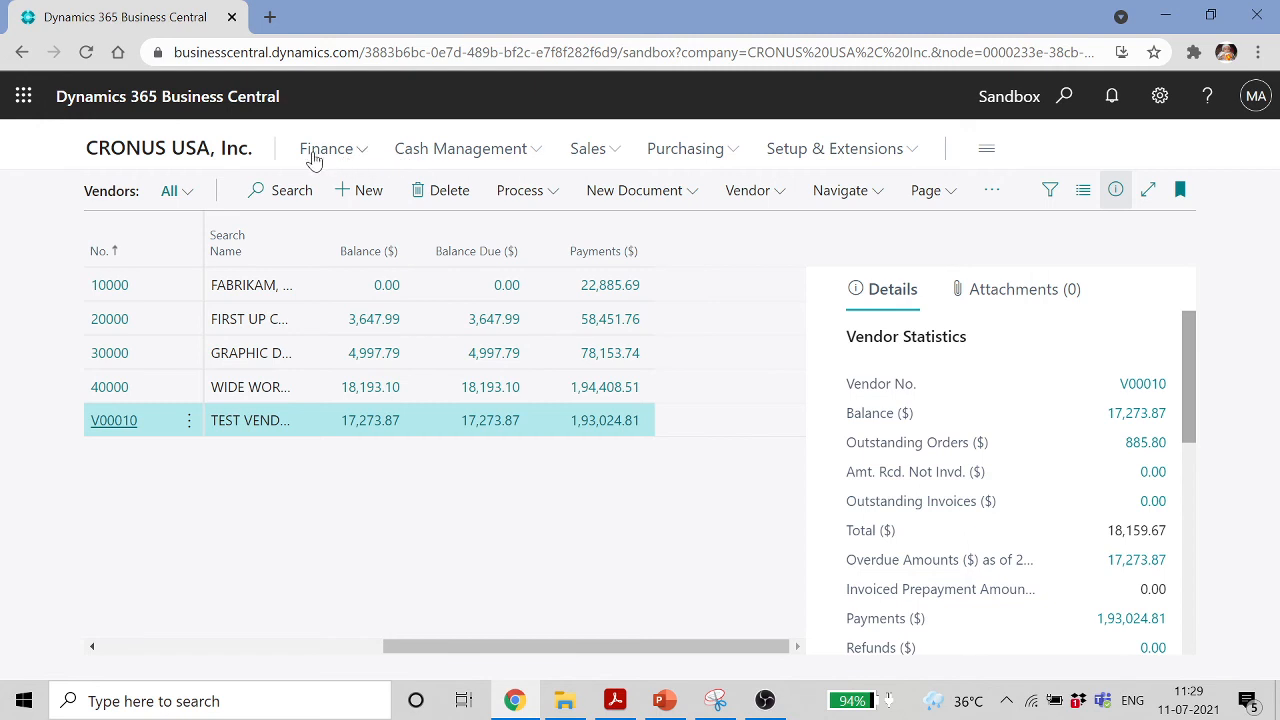
Go to the company home page and review the C00010 New Test Customer card
{"action": "left_click", "coordinate": [208, 150]}
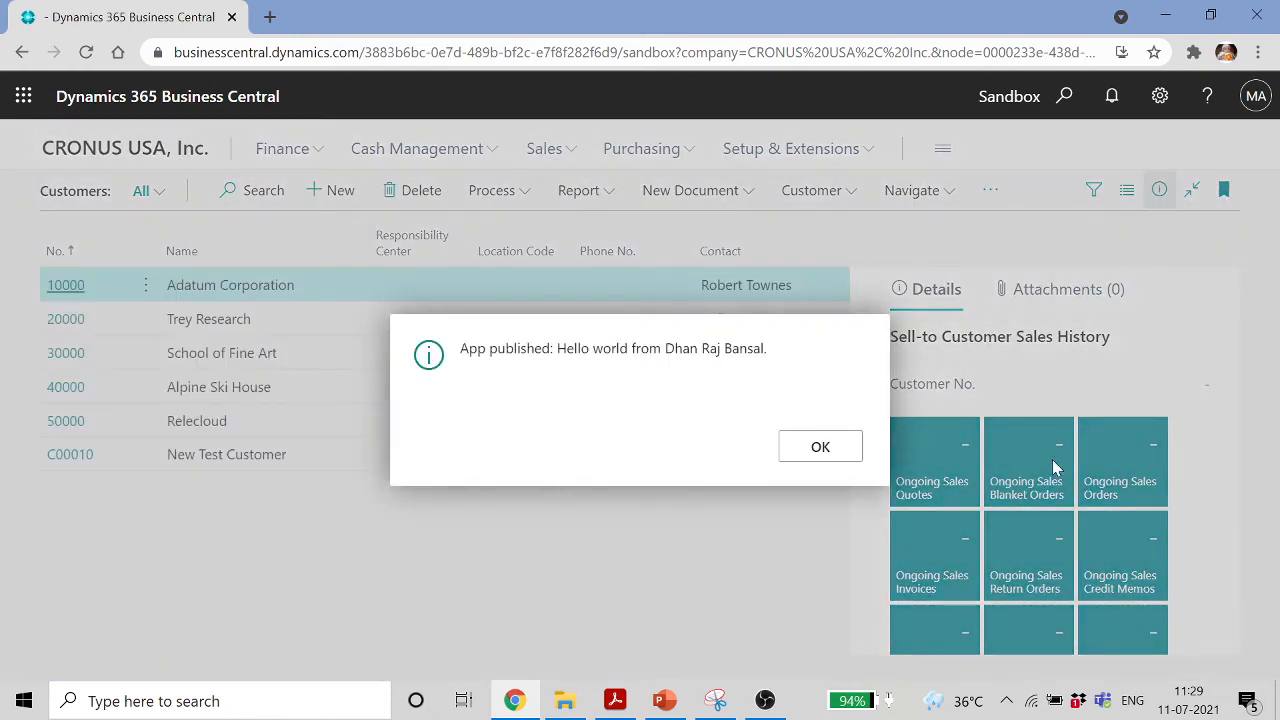
{"action": "left_click", "coordinate": [782, 446]}
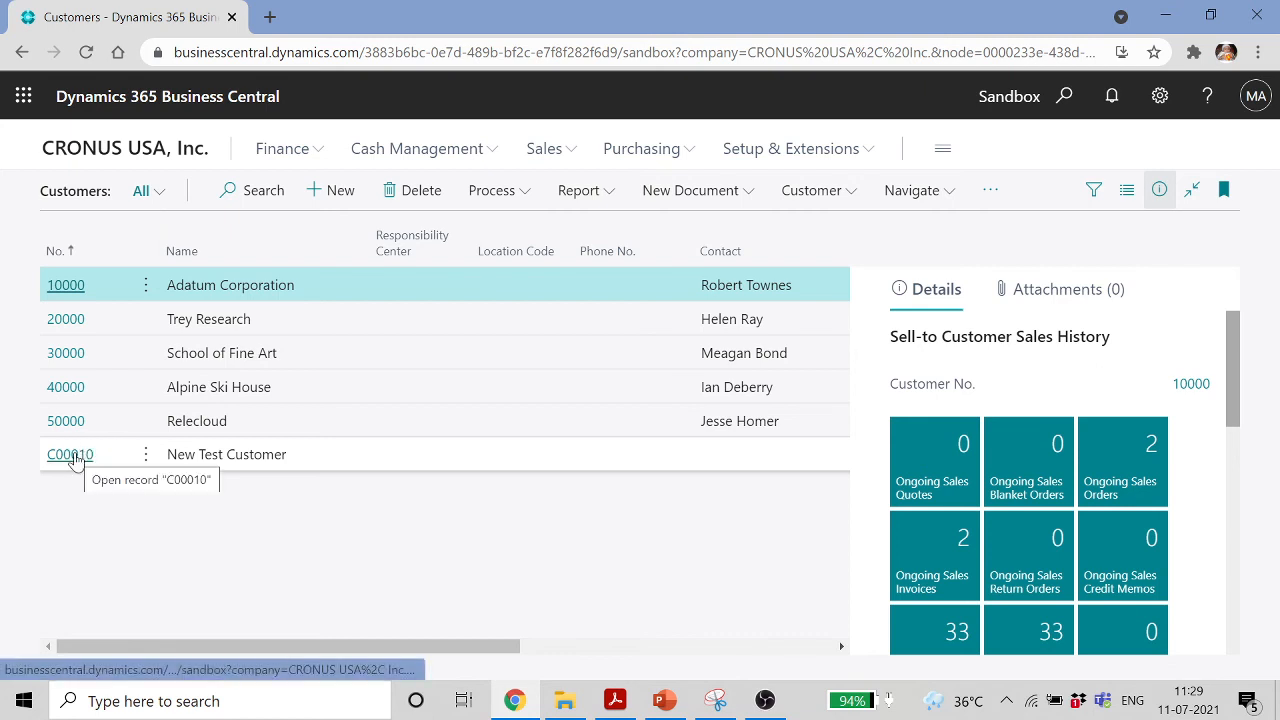
{"action": "left_click", "coordinate": [75, 457]}
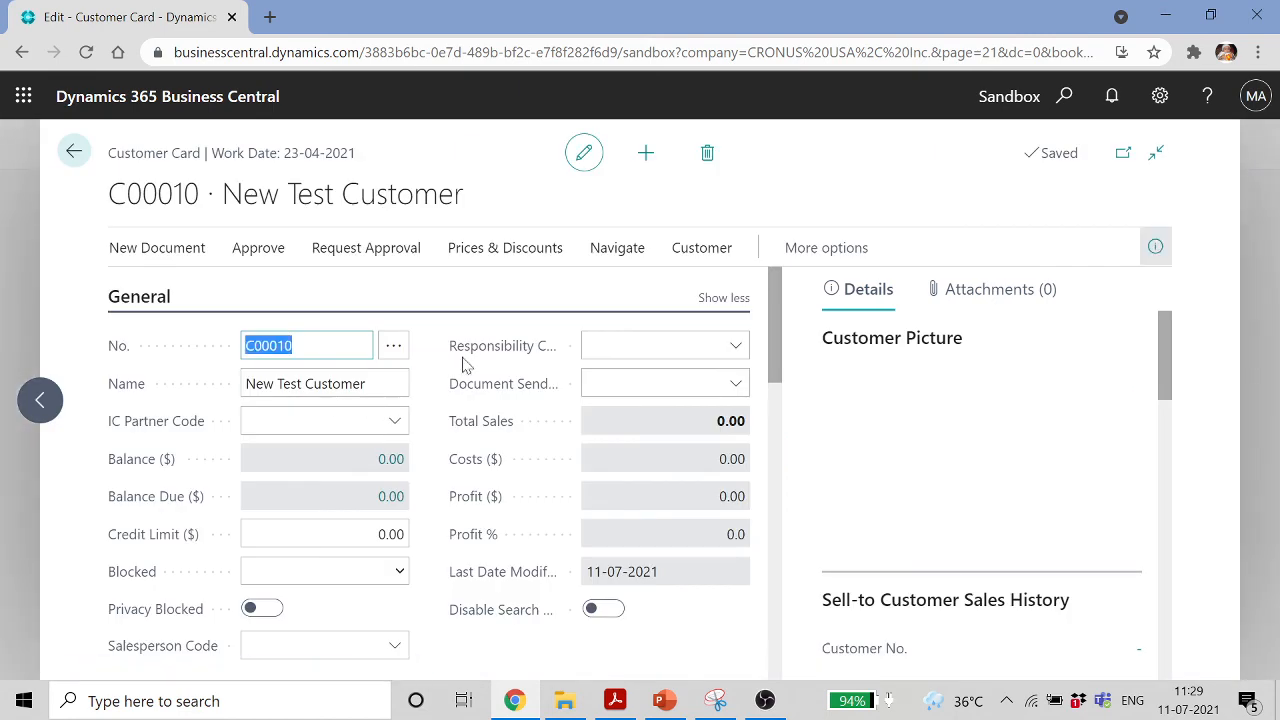
{"action": "left_click", "coordinate": [72, 155]}
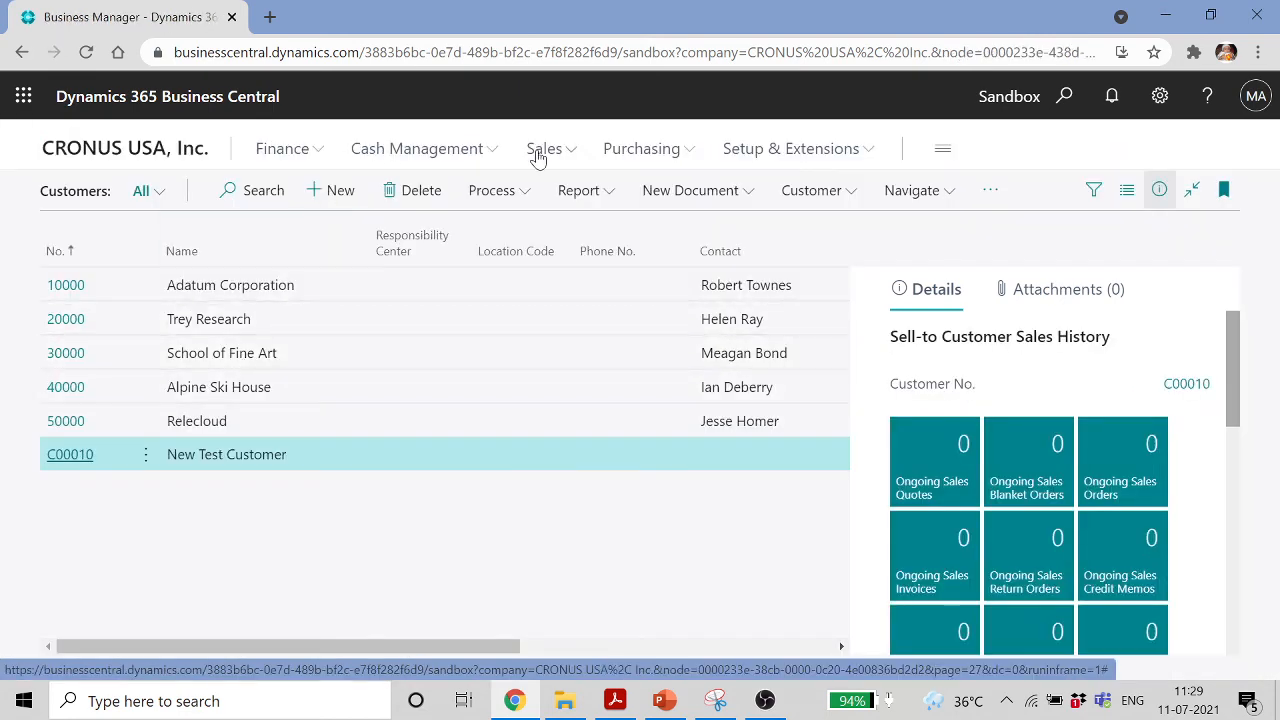
Create a new sales order from the Sales Orders list
{"action": "left_click", "coordinate": [540, 152]}
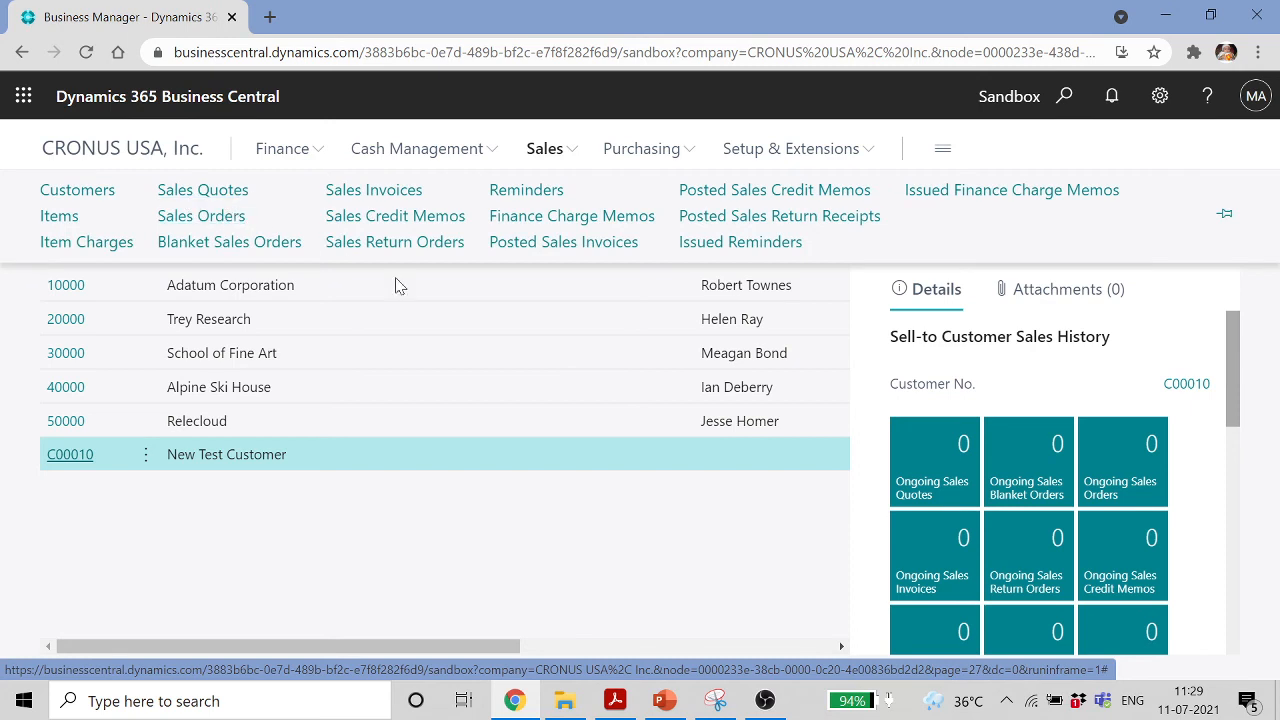
{"action": "left_click", "coordinate": [201, 215]}
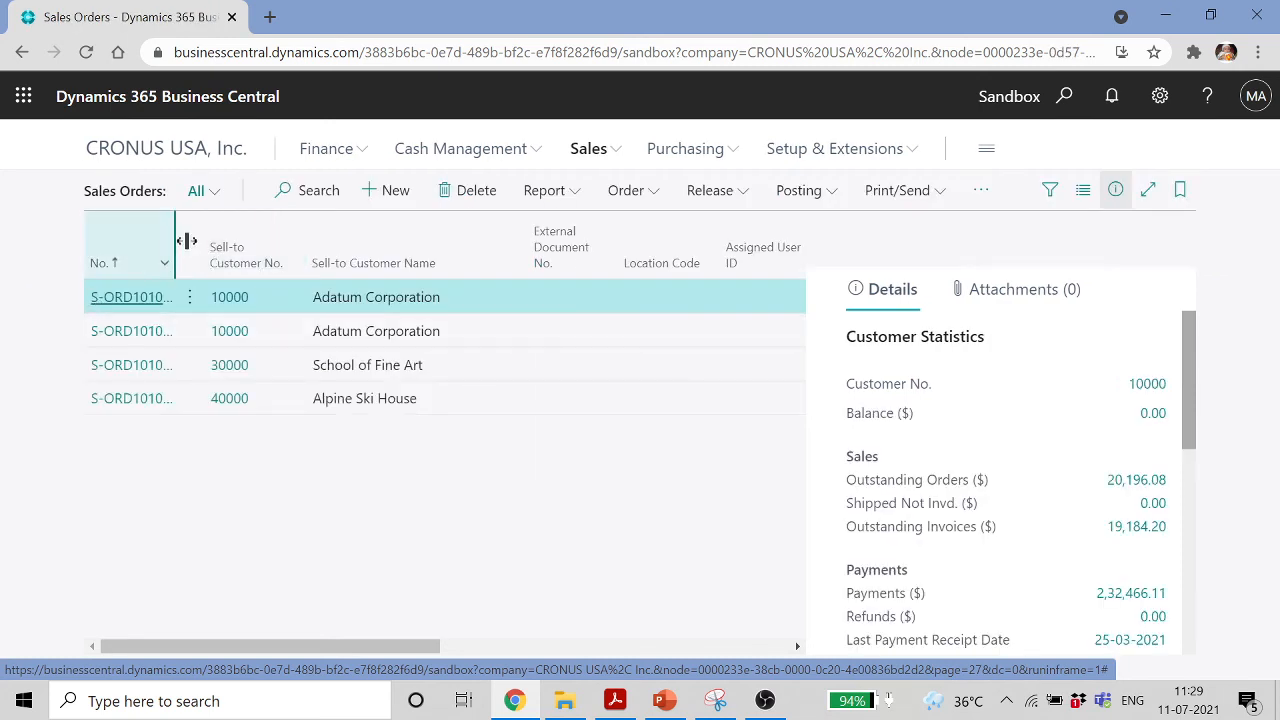
{"action": "key", "text": "alt+n"}
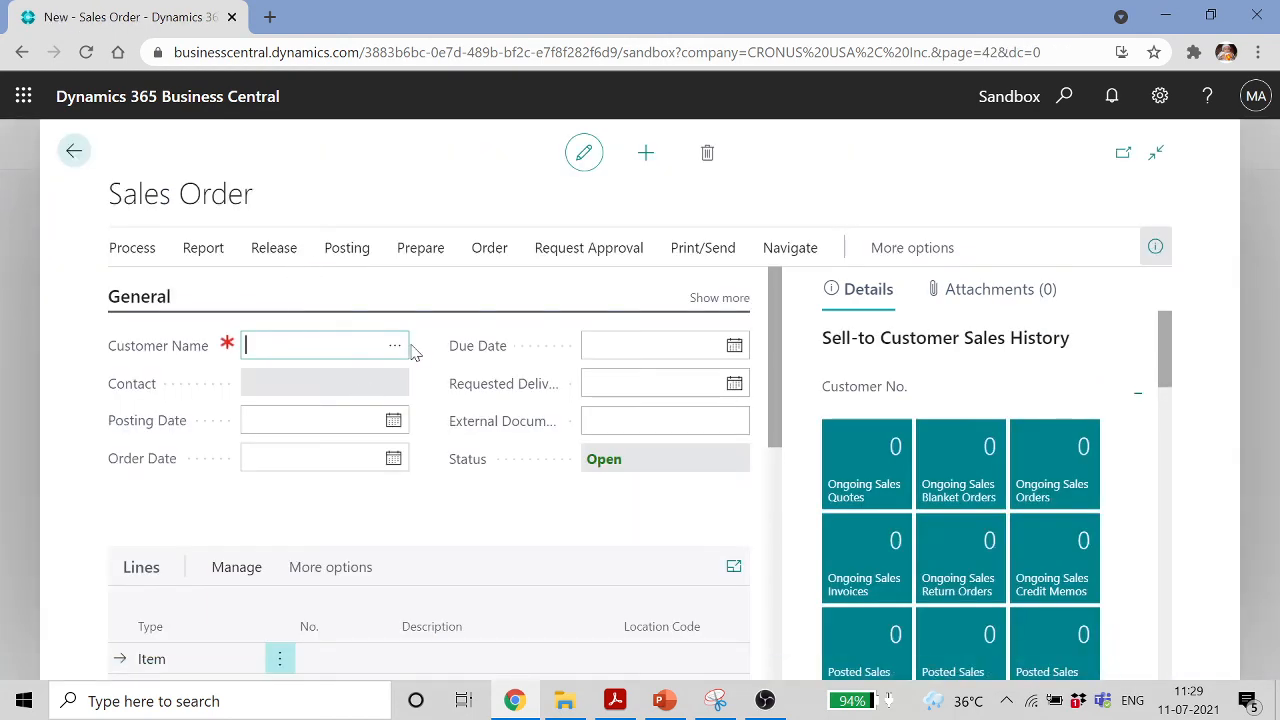
Set New Test Customer on the order and add item 1896-S ATHENS Desk on the first line
{"action": "left_click", "coordinate": [395, 345]}
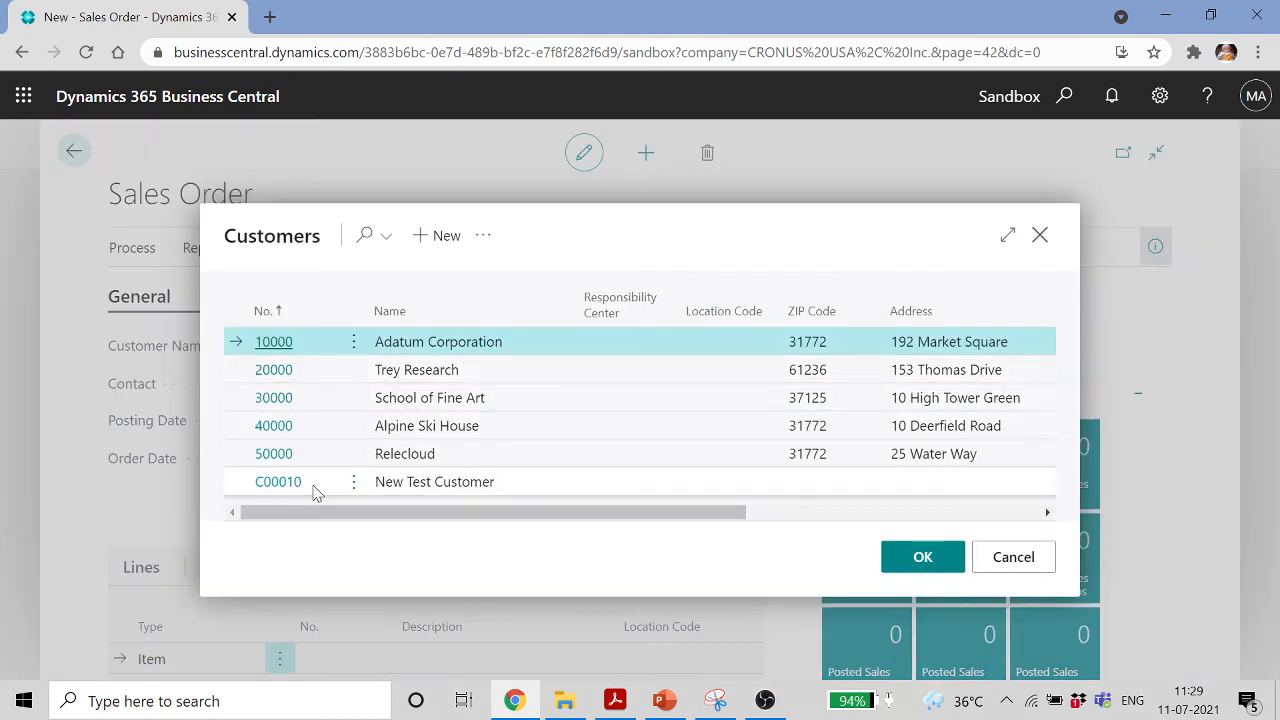
{"action": "left_click", "coordinate": [292, 483]}
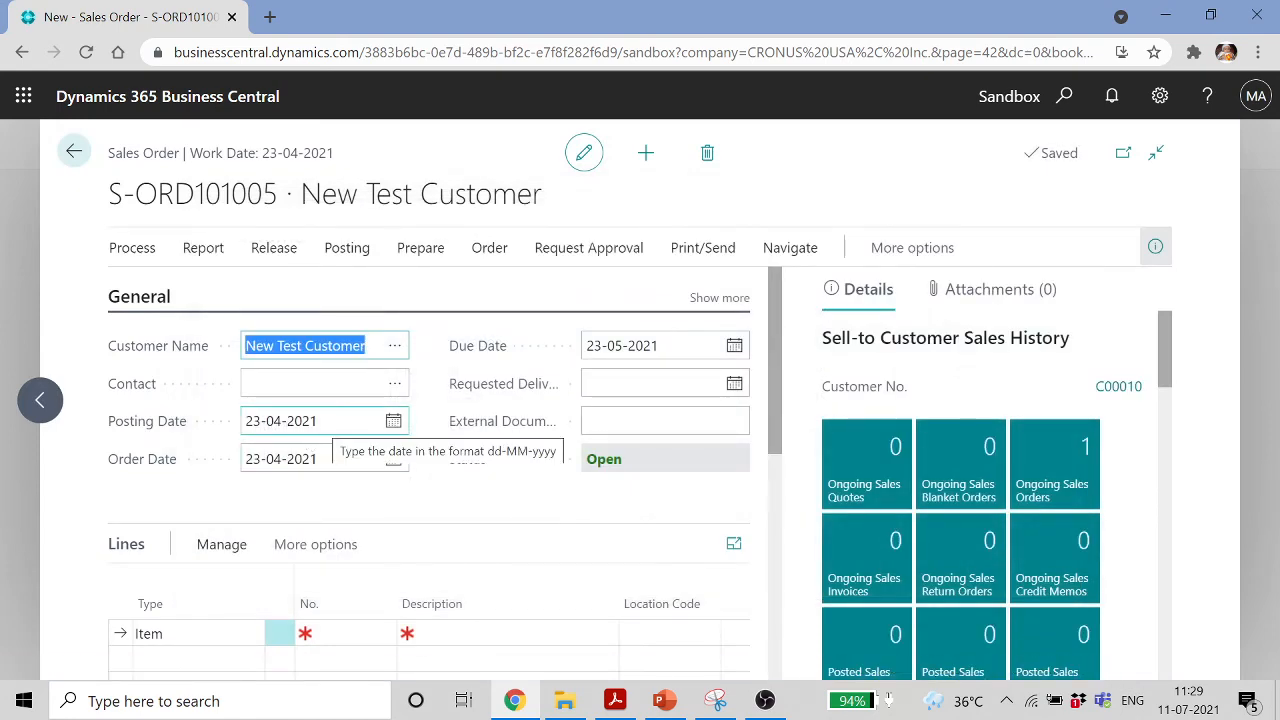
{"action": "left_click", "coordinate": [712, 299]}
{"action": "scroll", "coordinate": [520, 405], "scroll_direction": "down", "scroll_amount": 5}
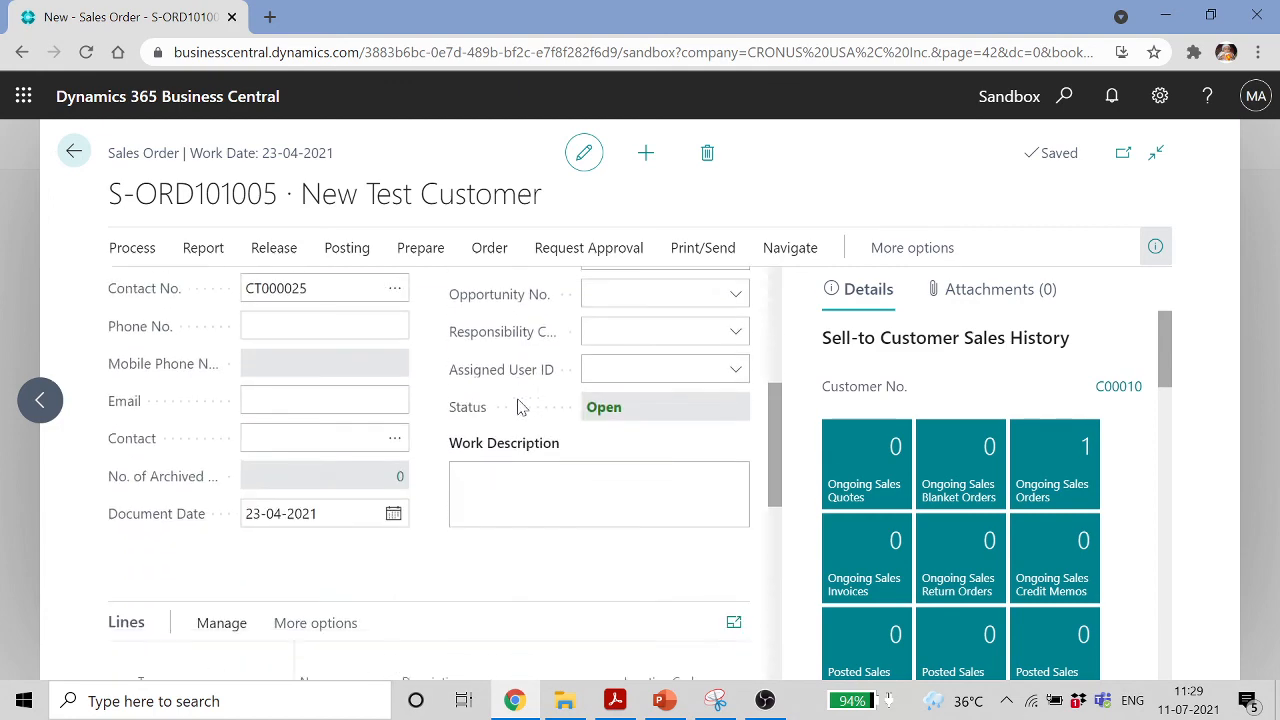
{"action": "scroll", "coordinate": [519, 406], "scroll_direction": "down", "scroll_amount": 2}
{"action": "left_click", "coordinate": [345, 502]}
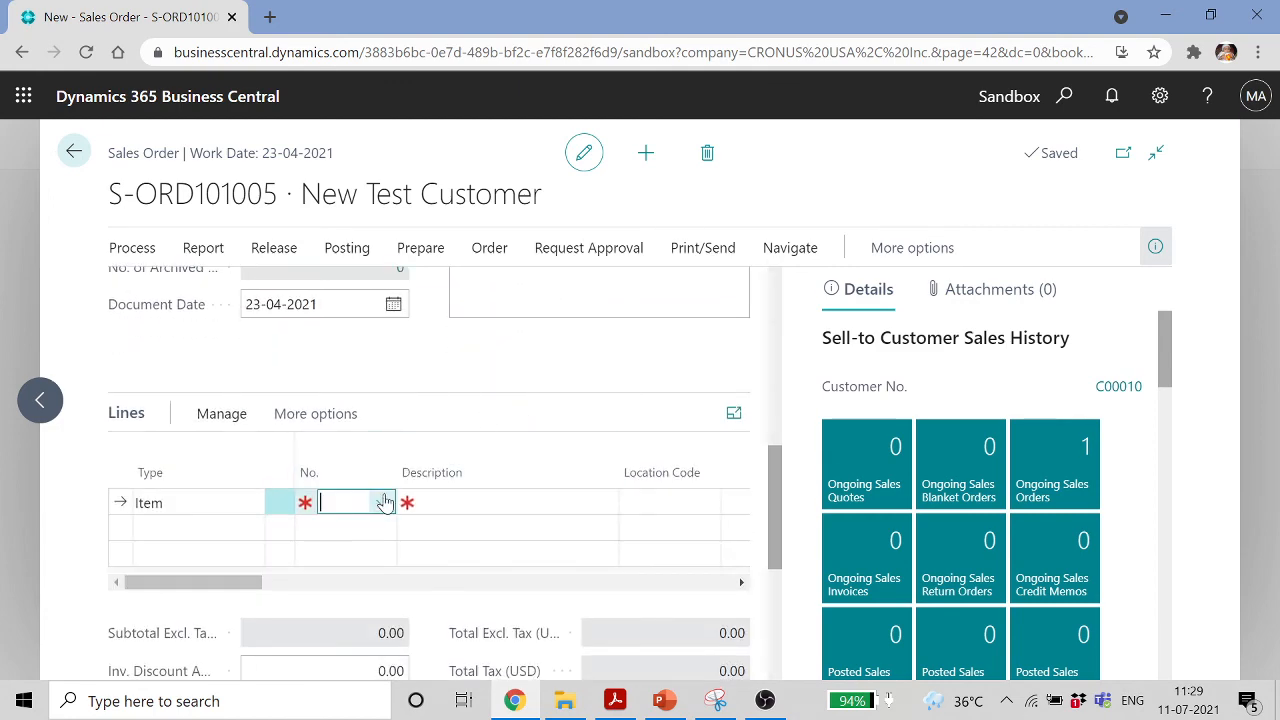
{"action": "left_click", "coordinate": [383, 504]}
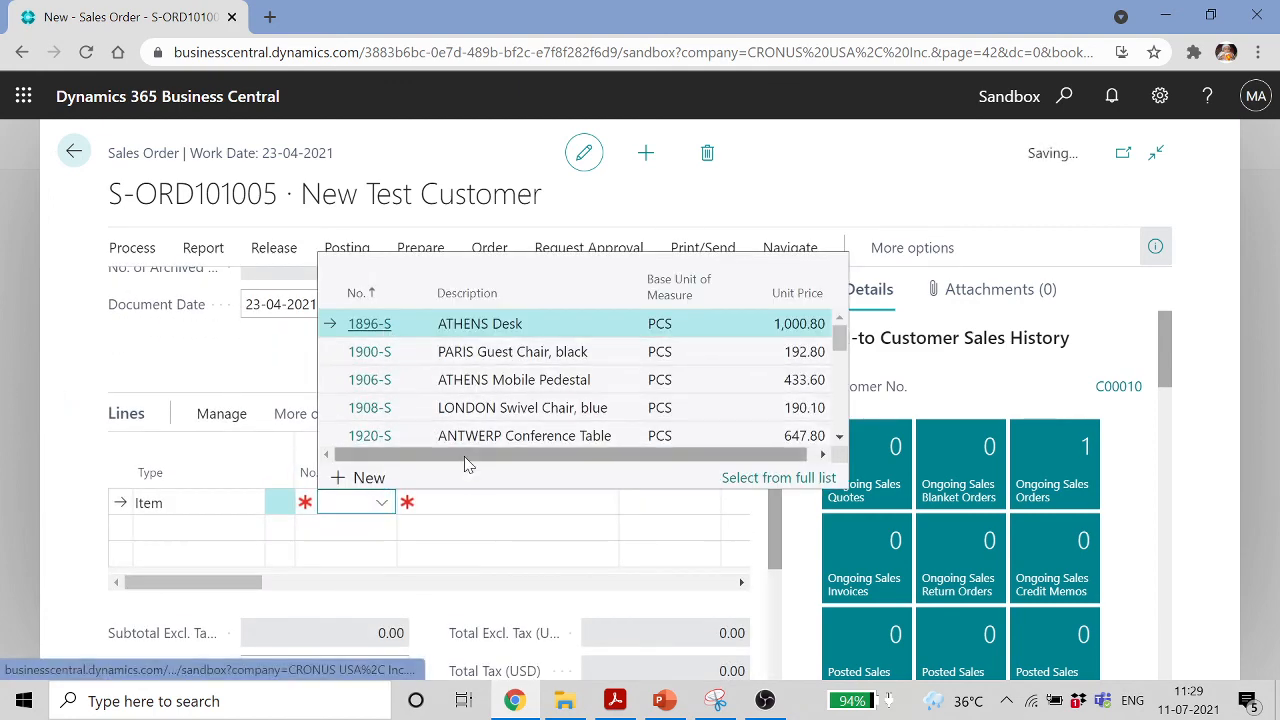
{"action": "left_click", "coordinate": [369, 323]}
Give the desk line quantity 5 and unit price 2,000.00, totalling 10,000.00
{"action": "key", "text": "Tab"}
{"action": "key", "text": "Tab"}
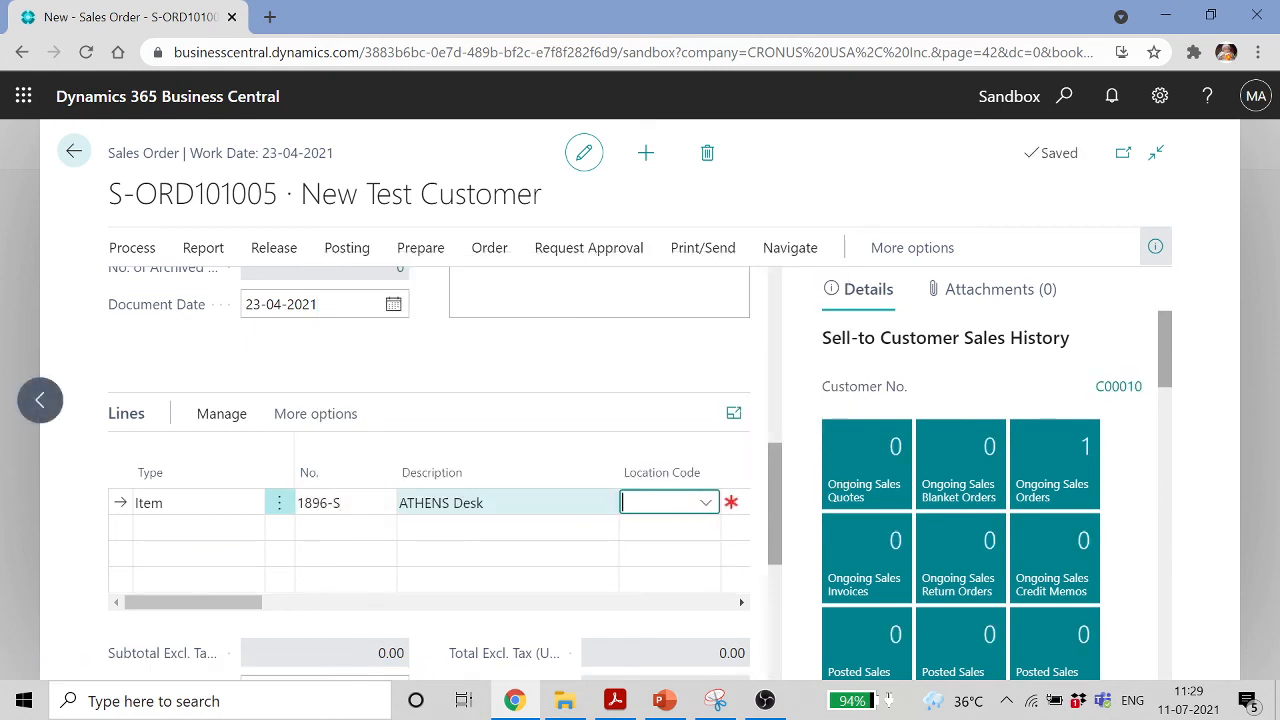
{"action": "key", "text": "Tab"}
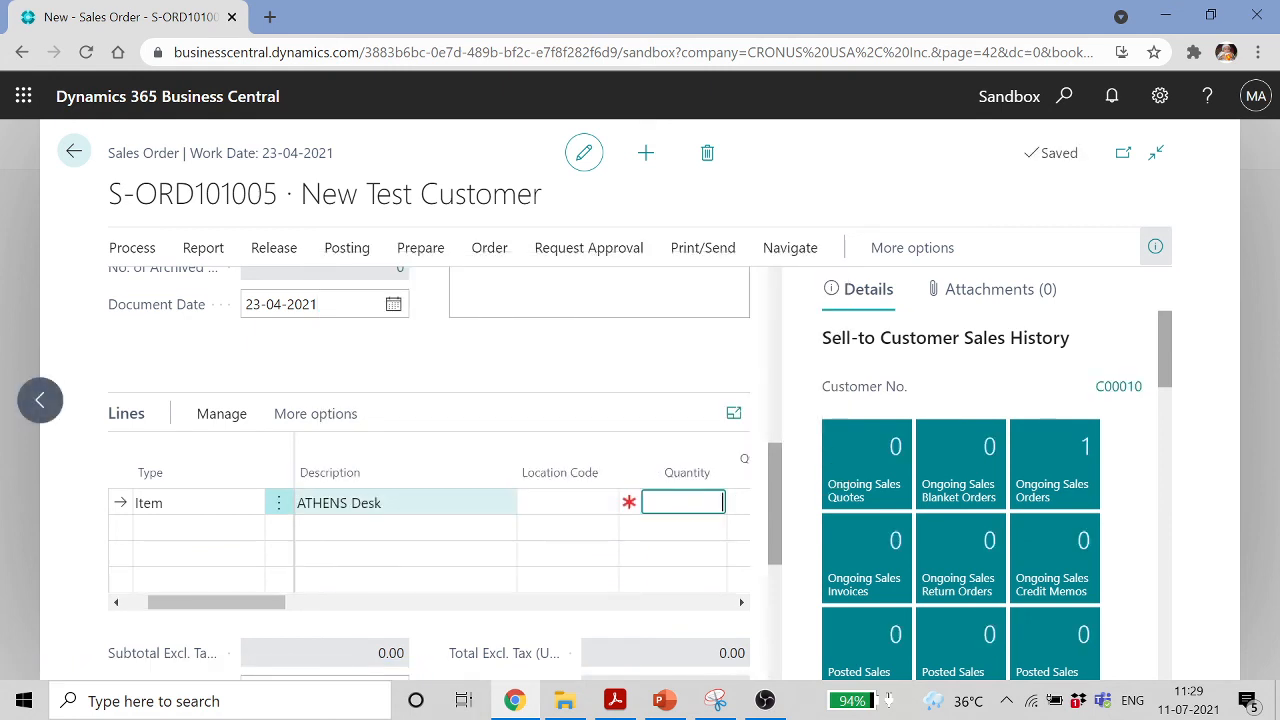
{"action": "key", "text": "Tab"}
{"action": "key", "text": "Tab"}
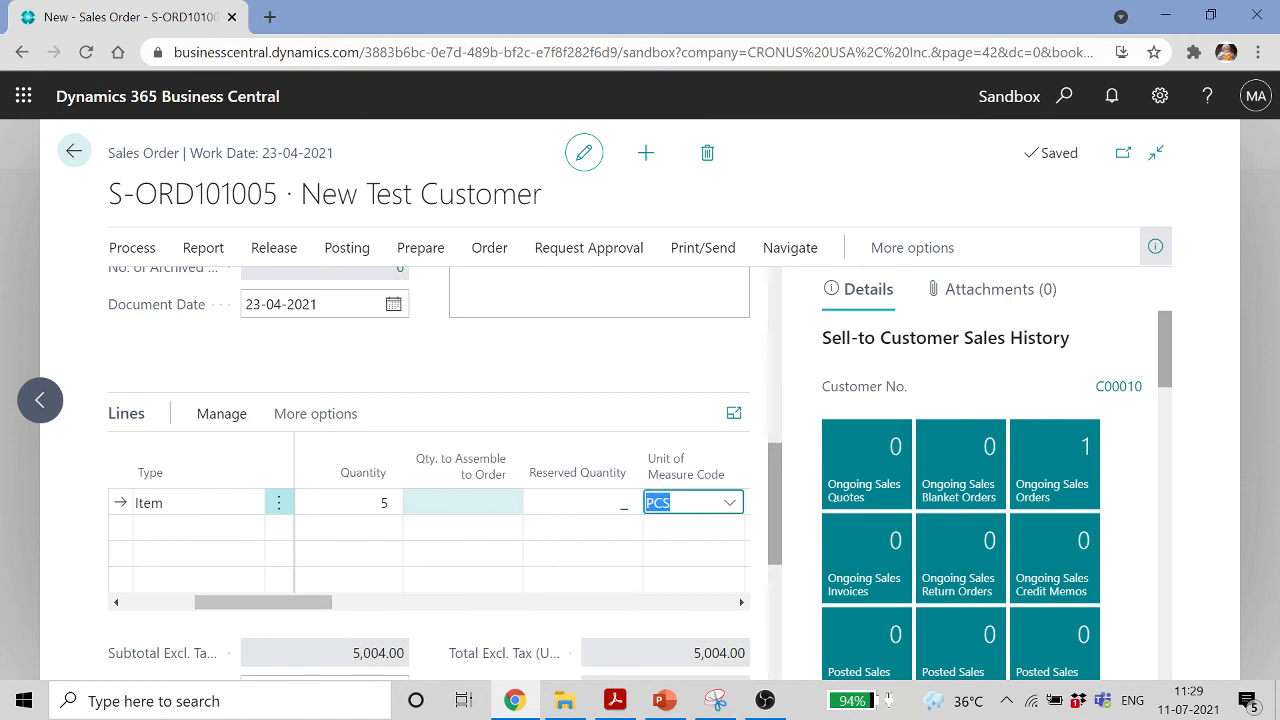
{"action": "key", "text": "Tab"}
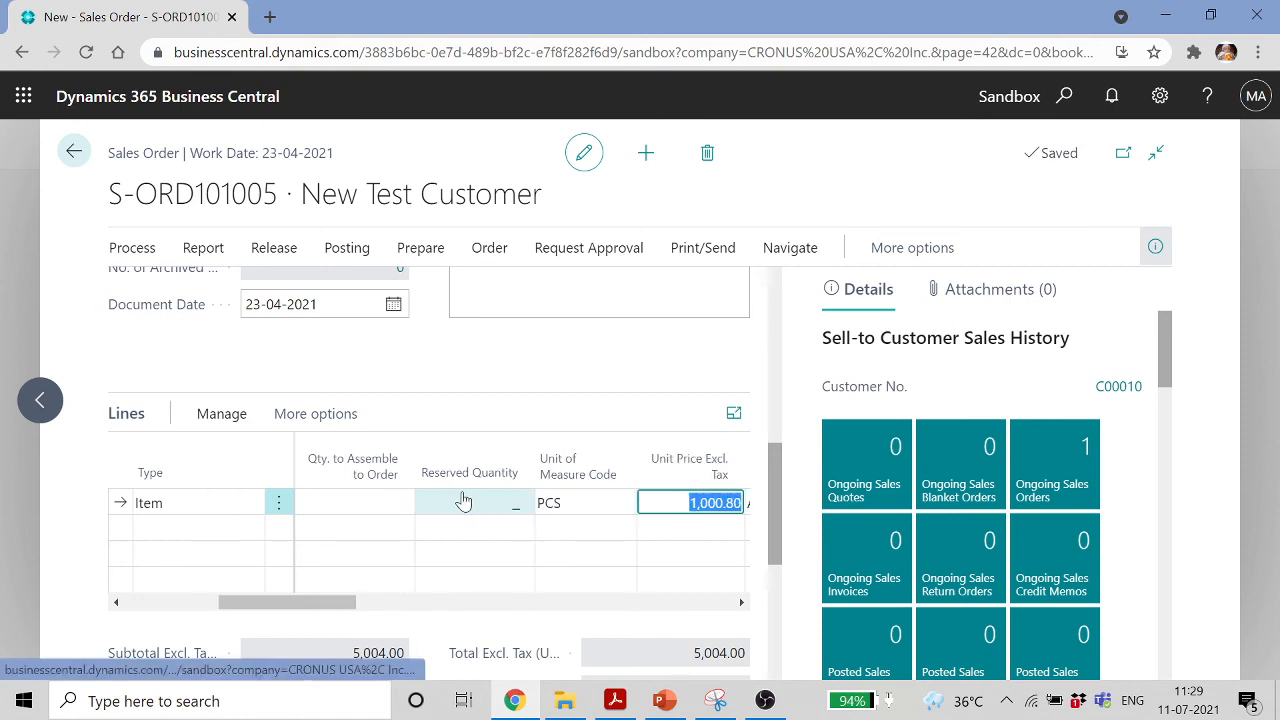
{"action": "type", "text": "2000"}
{"action": "key", "text": "Tab"}
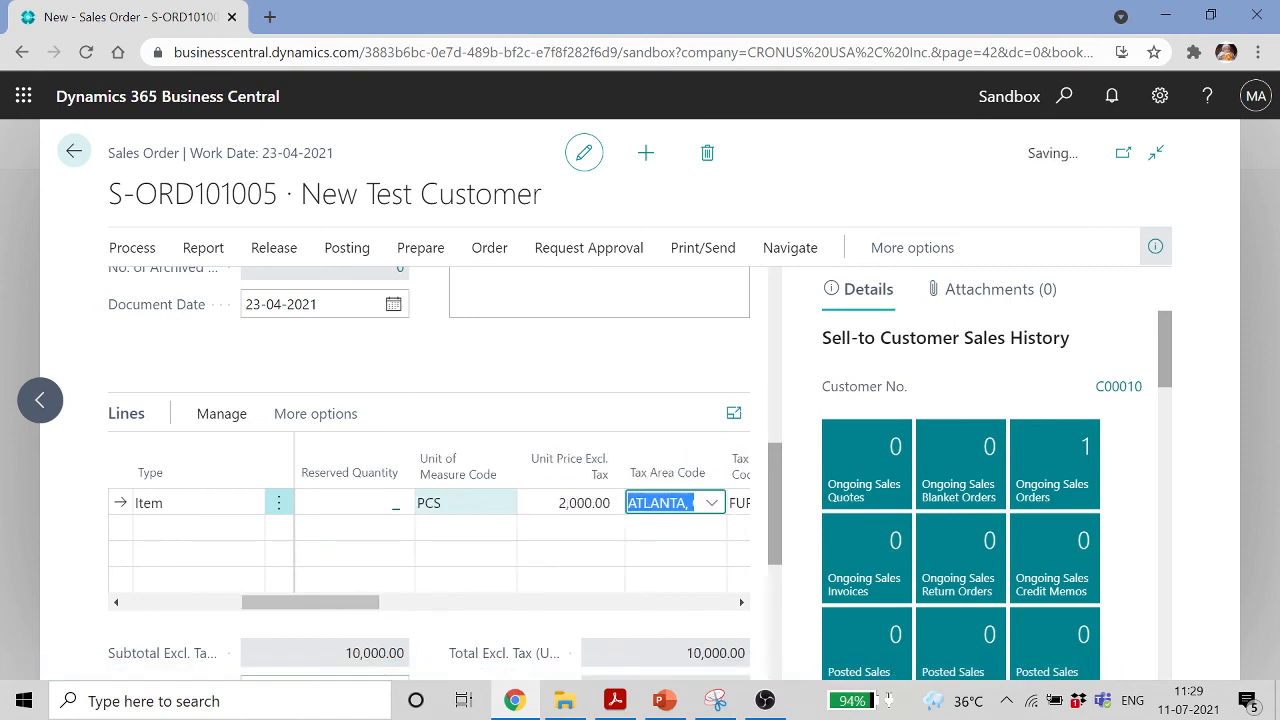
{"action": "key", "text": "Tab"}
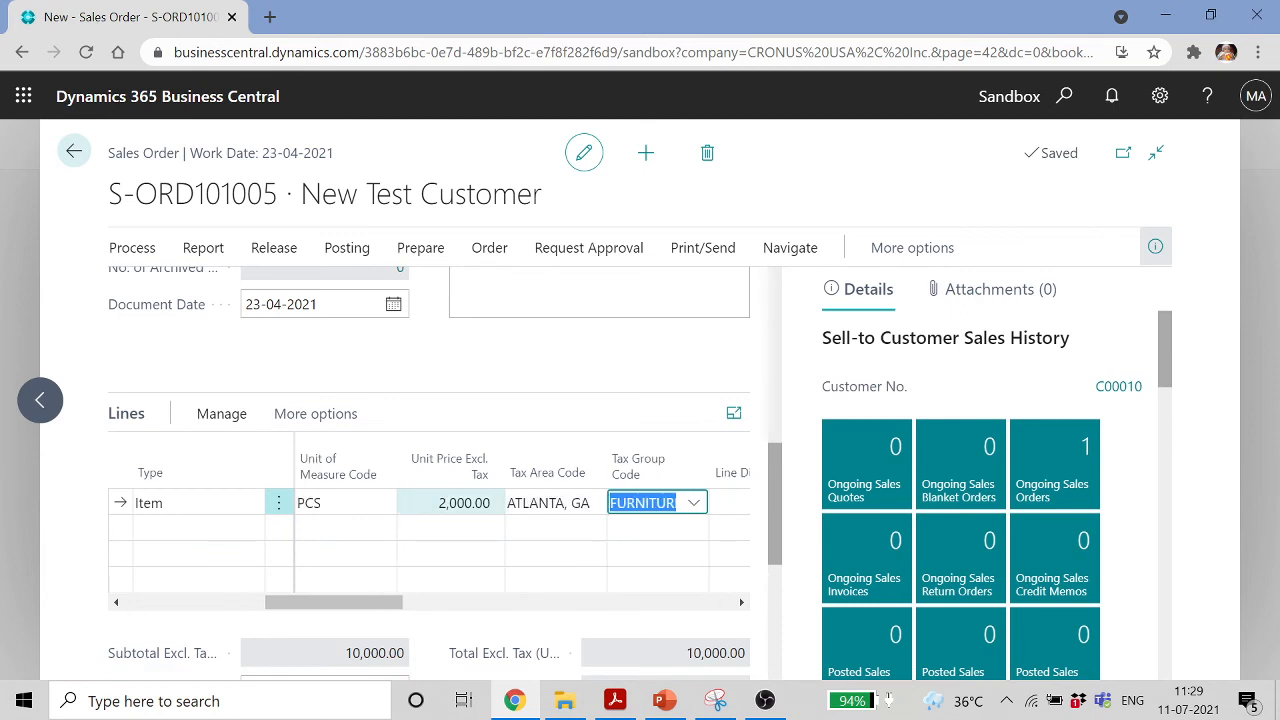
{"action": "left_click_drag", "start_coordinate": [775, 490], "coordinate": [770, 571]}
{"action": "left_click", "coordinate": [238, 500]}
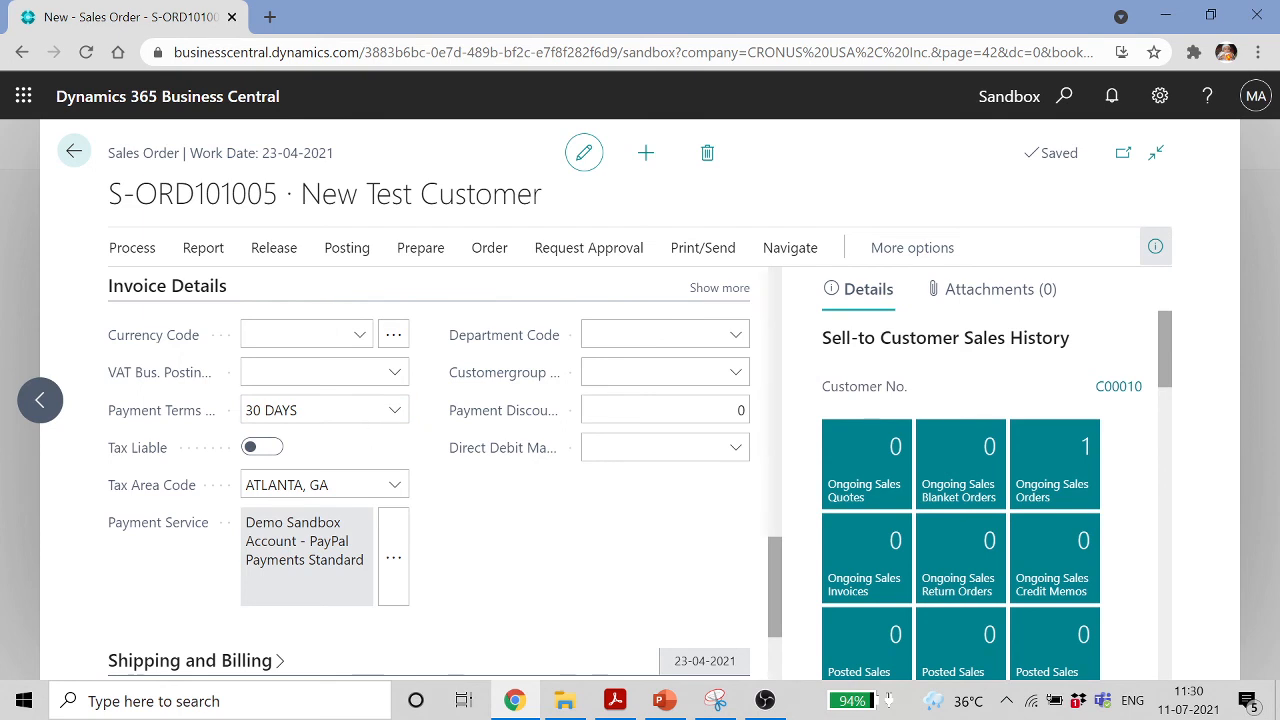
Set the order's payment terms to 1M(8D)
{"action": "left_click", "coordinate": [382, 420]}
{"action": "left_click", "coordinate": [386, 416]}
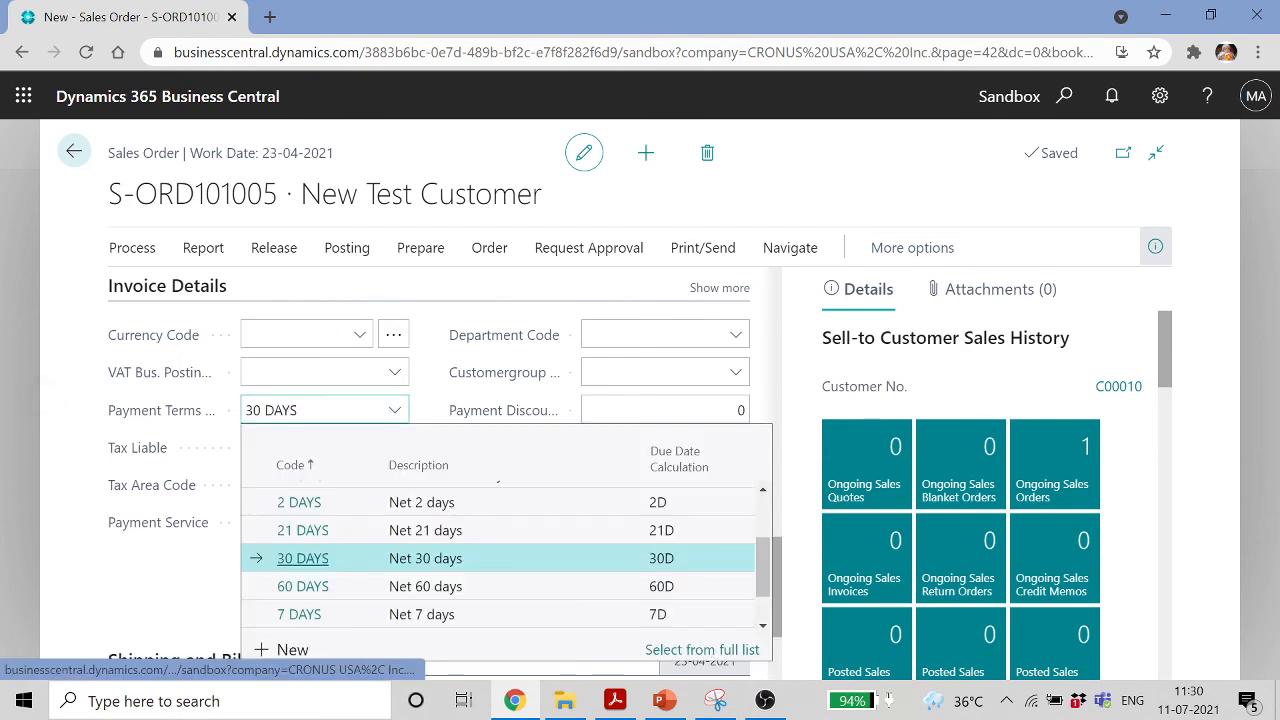
{"action": "scroll", "coordinate": [440, 557], "scroll_direction": "up", "scroll_amount": 2}
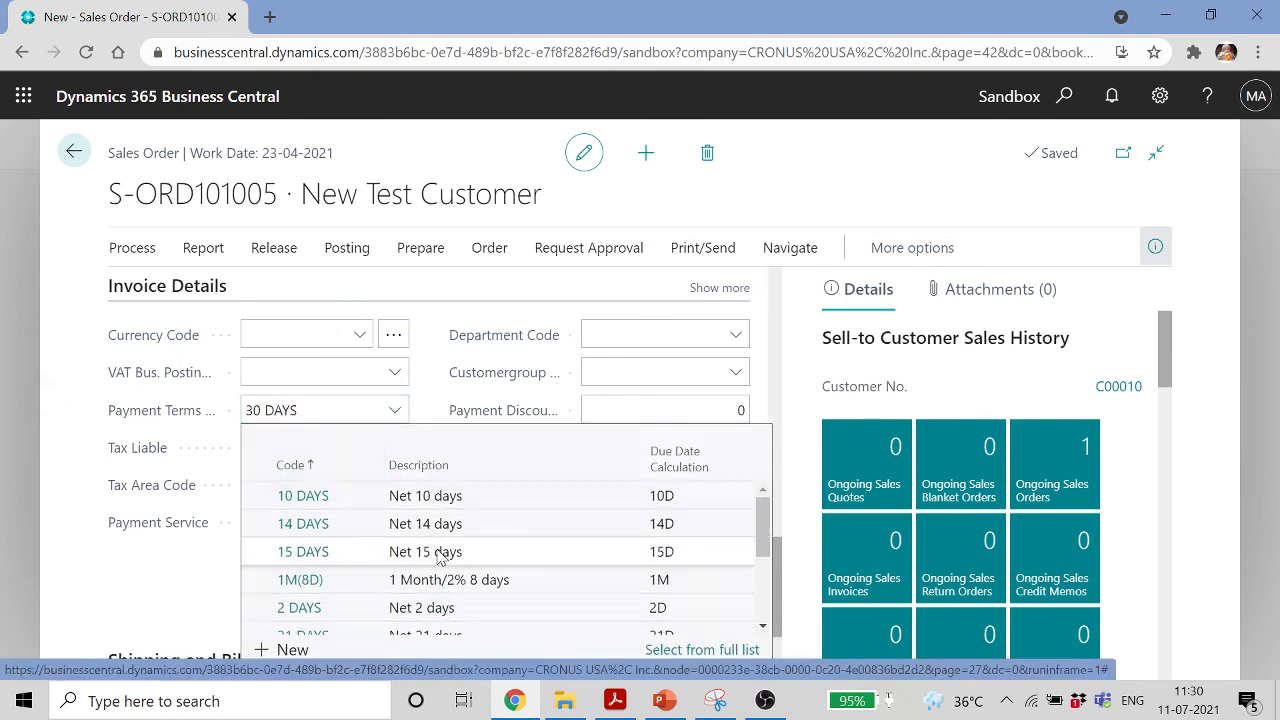
{"action": "left_click", "coordinate": [318, 580]}
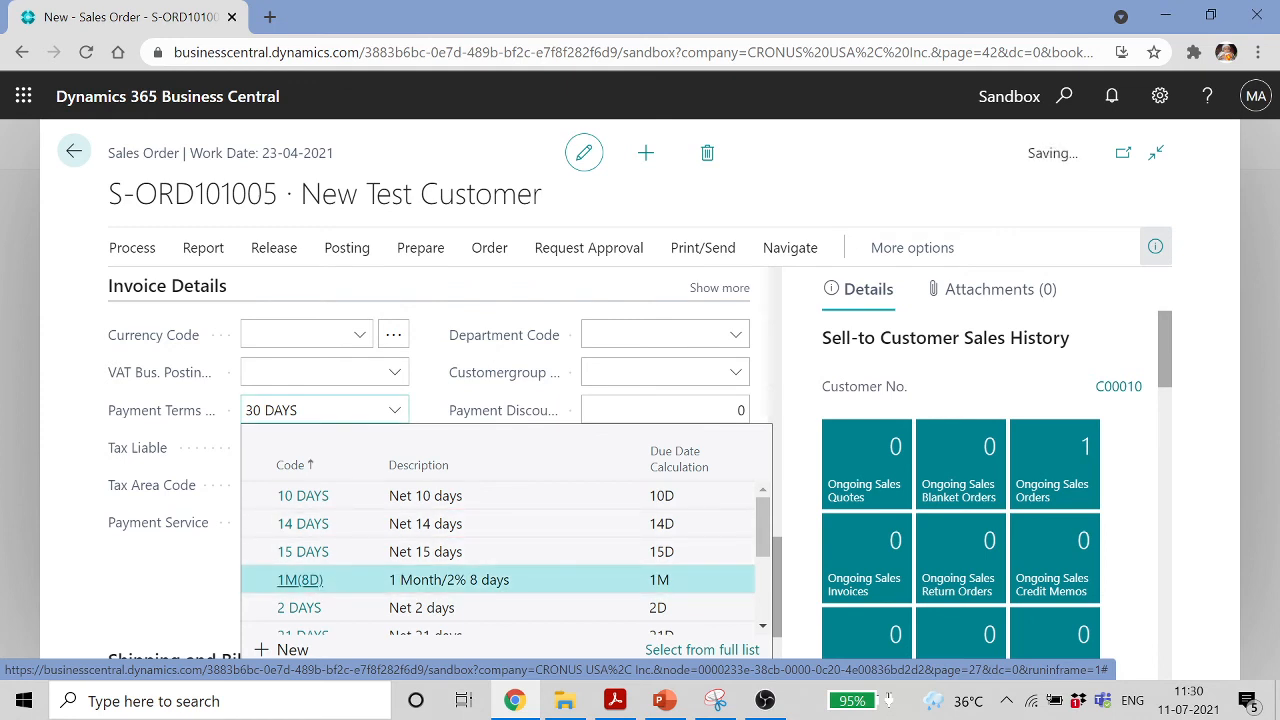
{"action": "scroll", "coordinate": [398, 462], "scroll_direction": "down", "scroll_amount": 3}
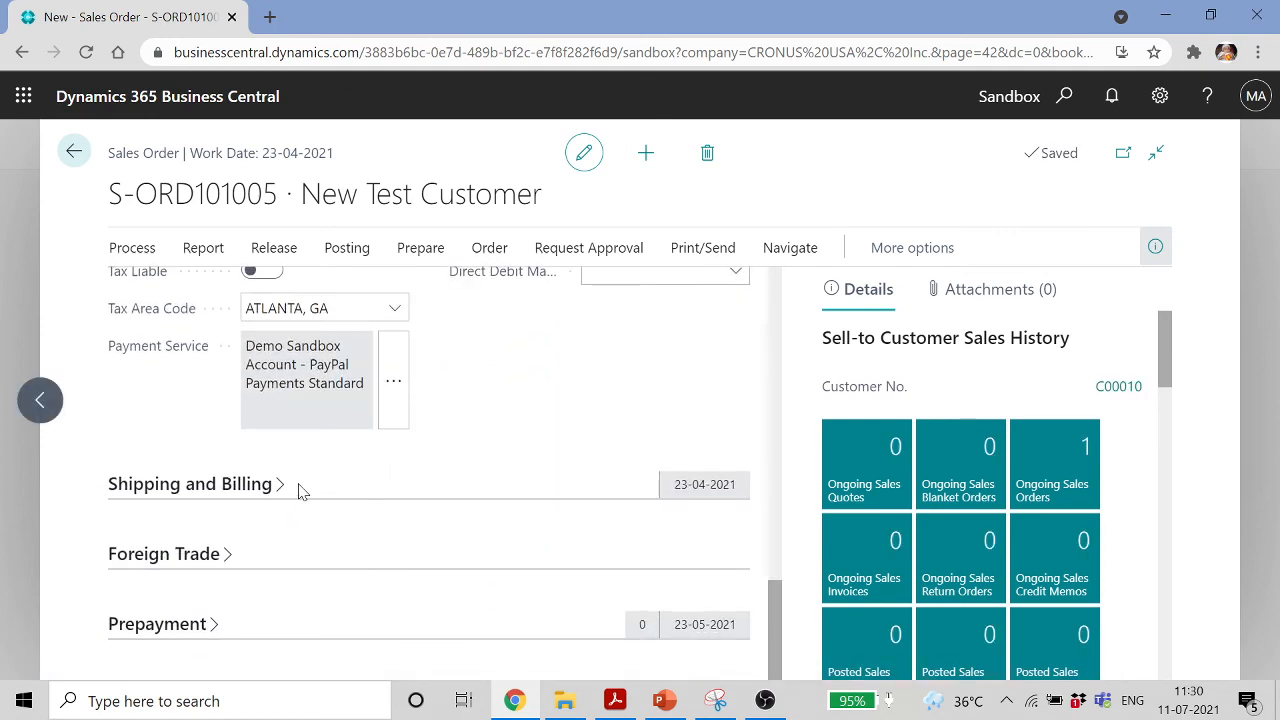
{"action": "scroll", "coordinate": [297, 490], "scroll_direction": "up", "scroll_amount": 15}
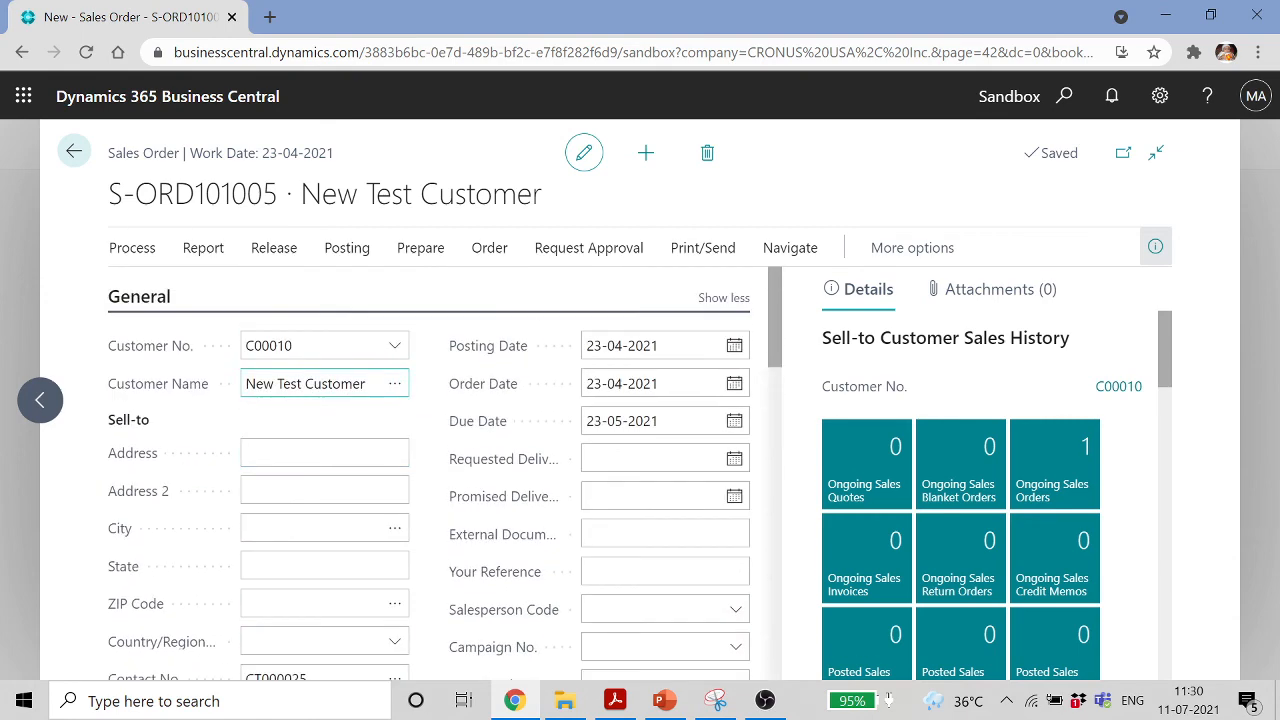
Post the order as Ship and Invoice and open posted invoice PS-INV103215
{"action": "left_click", "coordinate": [134, 248]}
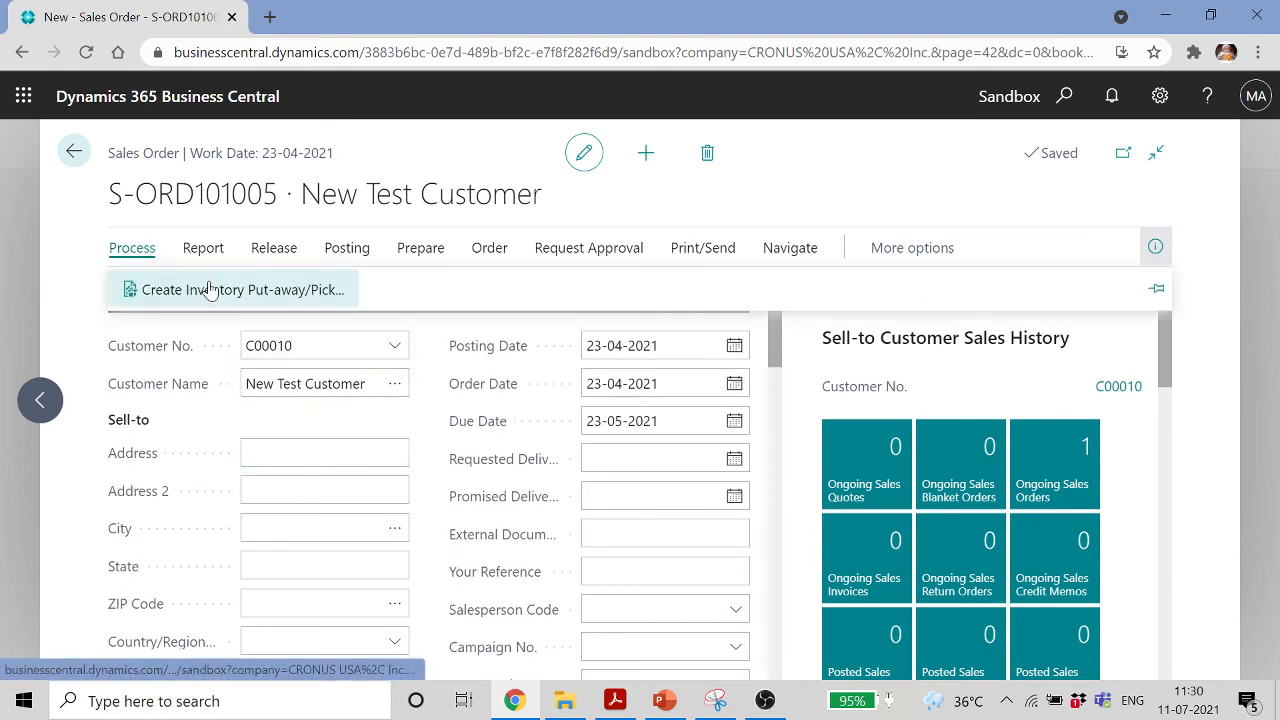
{"action": "left_click", "coordinate": [347, 248]}
{"action": "left_click", "coordinate": [170, 292]}
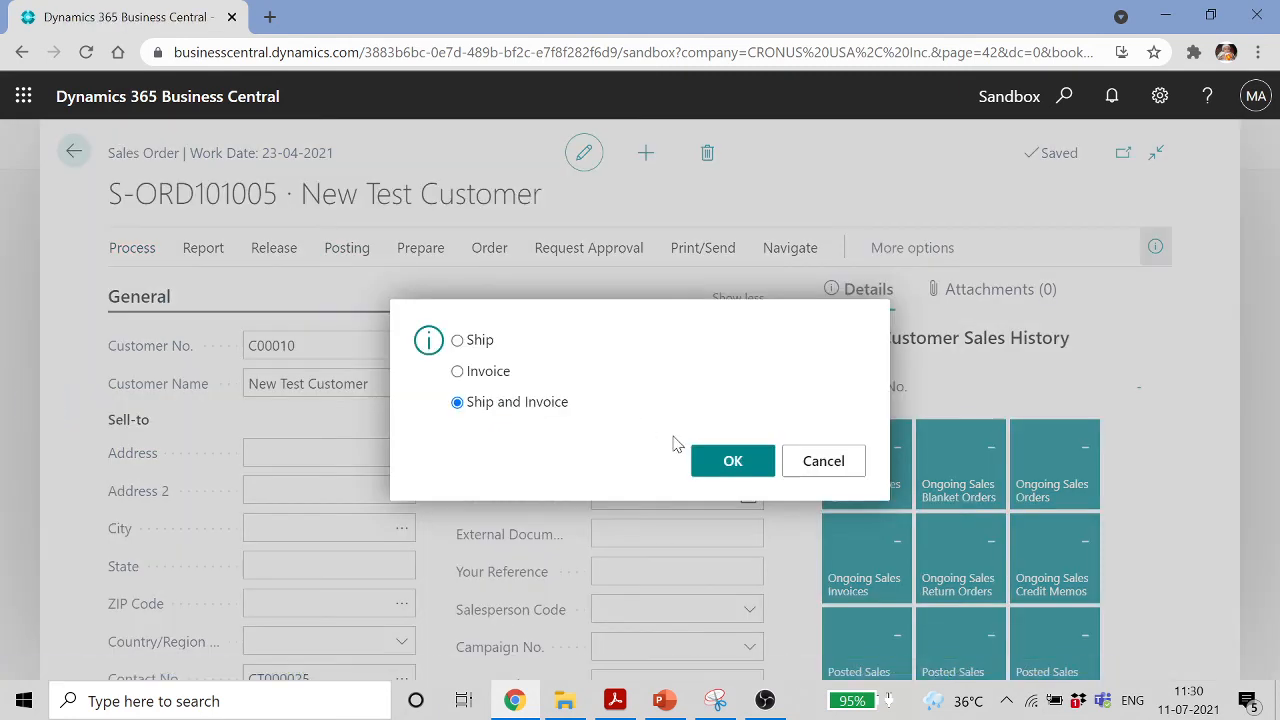
{"action": "left_click", "coordinate": [713, 462]}
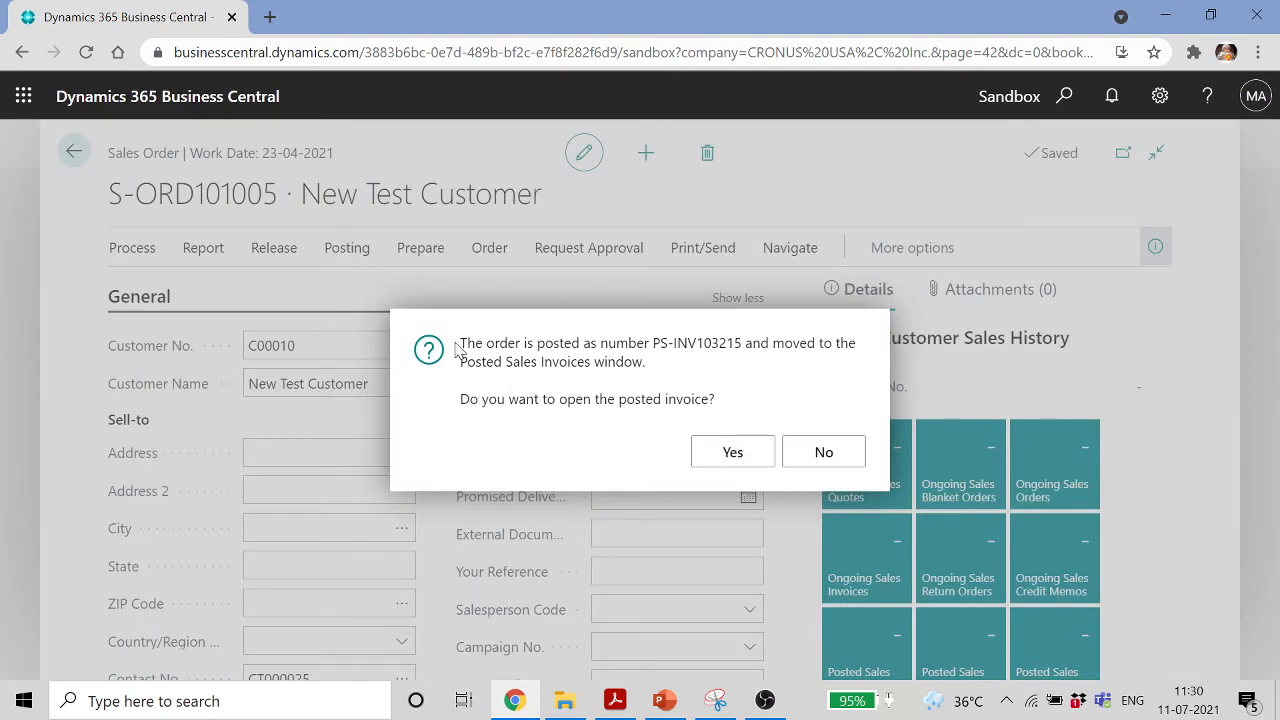
{"action": "key", "text": "Return"}
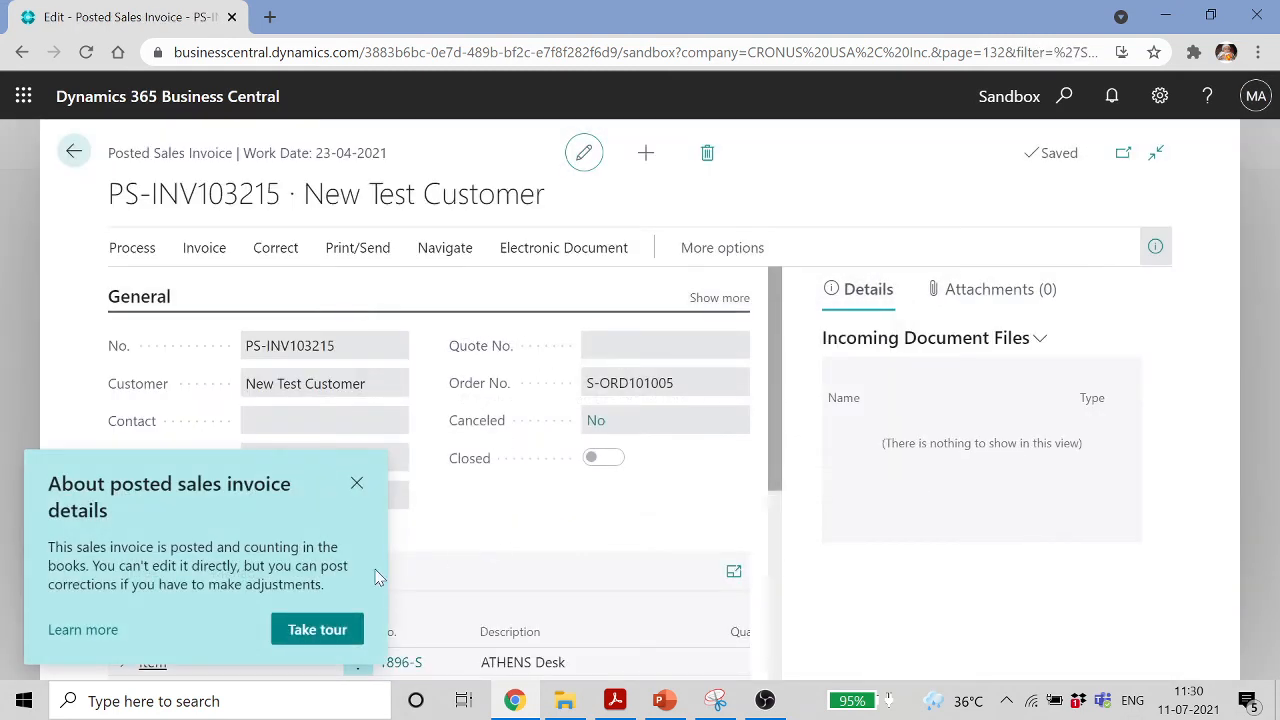
Find all entries created by posted invoice PS-INV103215
{"action": "left_click", "coordinate": [357, 483]}
{"action": "scroll", "coordinate": [587, 465], "scroll_direction": "down", "scroll_amount": 3}
{"action": "scroll", "coordinate": [557, 446], "scroll_direction": "up", "scroll_amount": 3}
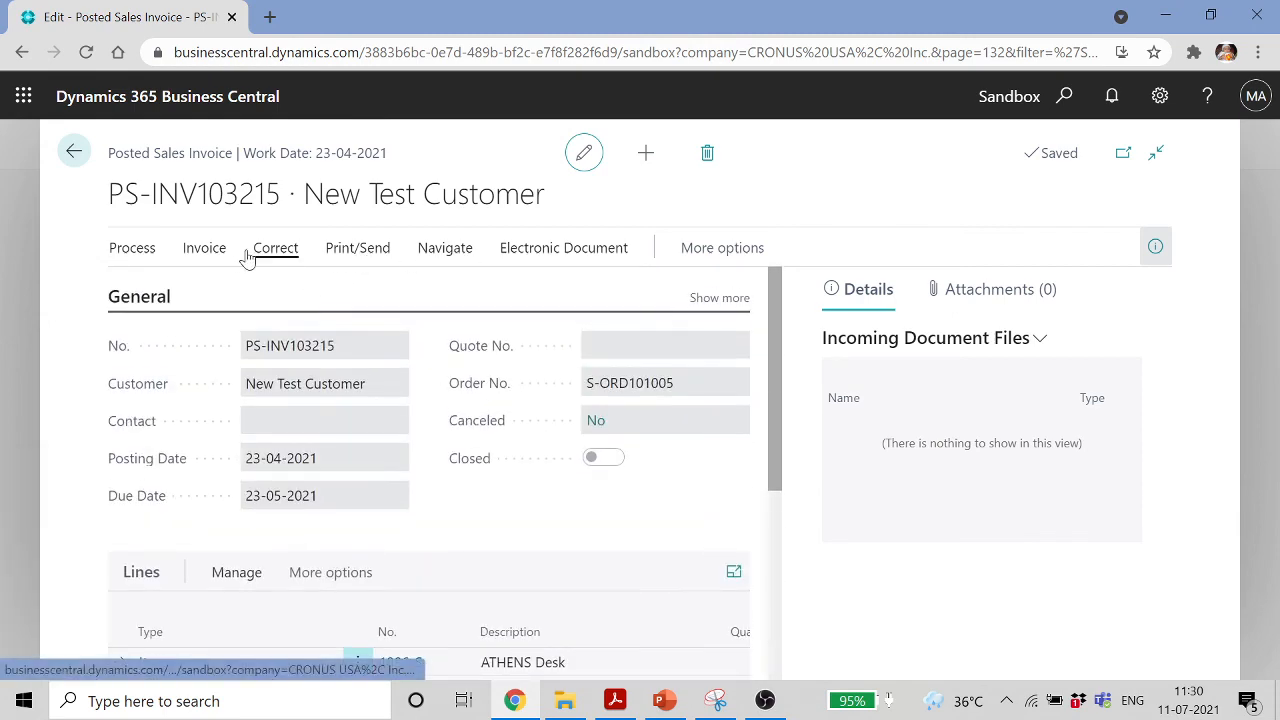
{"action": "left_click", "coordinate": [445, 252]}
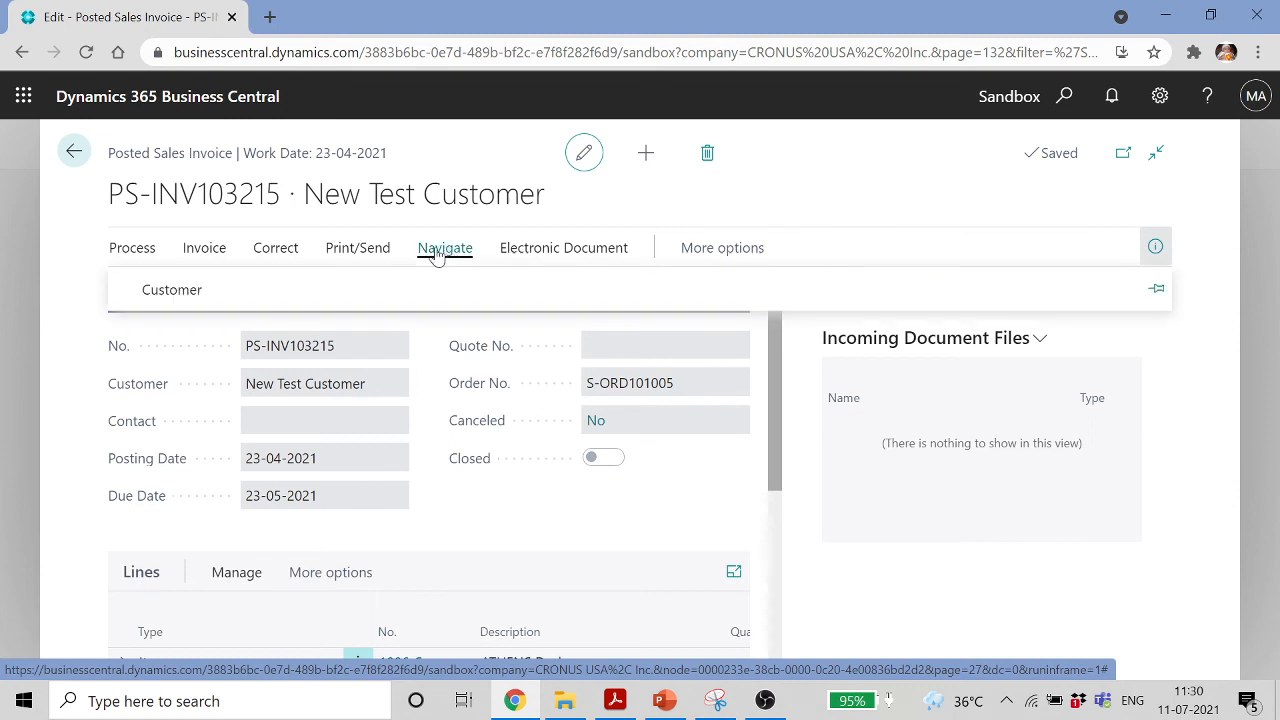
{"action": "left_click", "coordinate": [130, 250]}
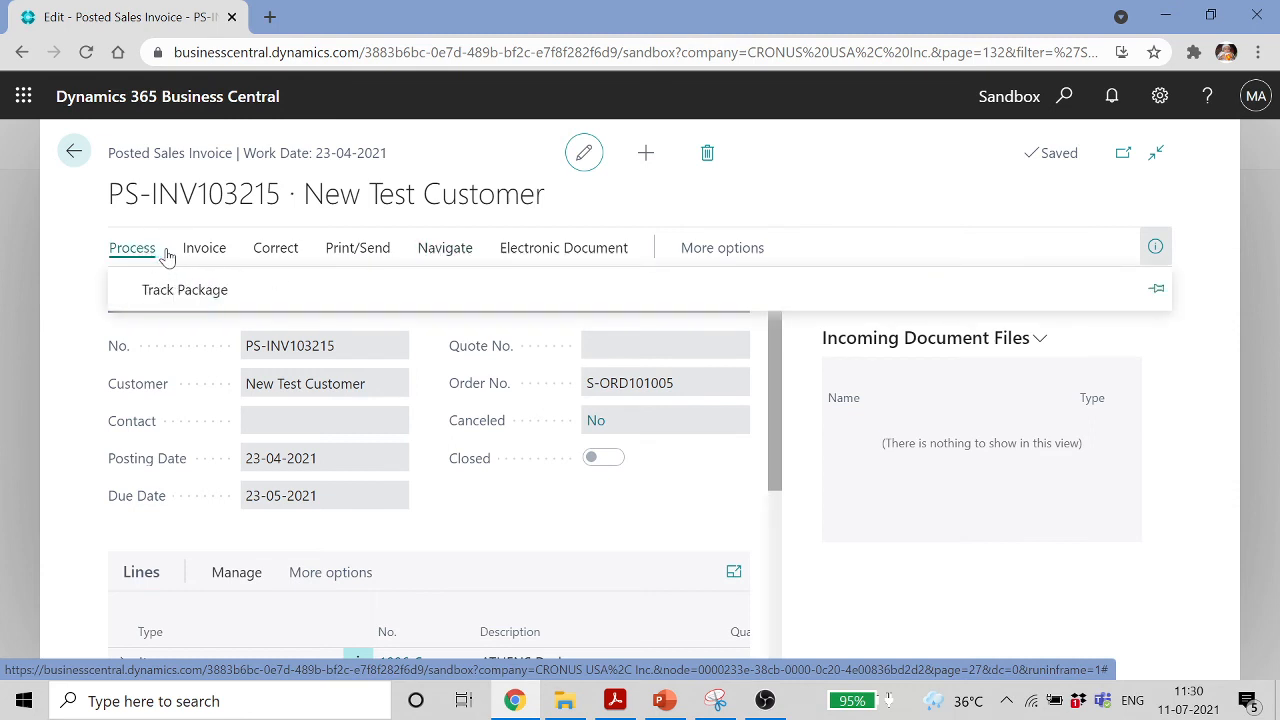
{"action": "left_click", "coordinate": [256, 256]}
{"action": "left_click", "coordinate": [218, 251]}
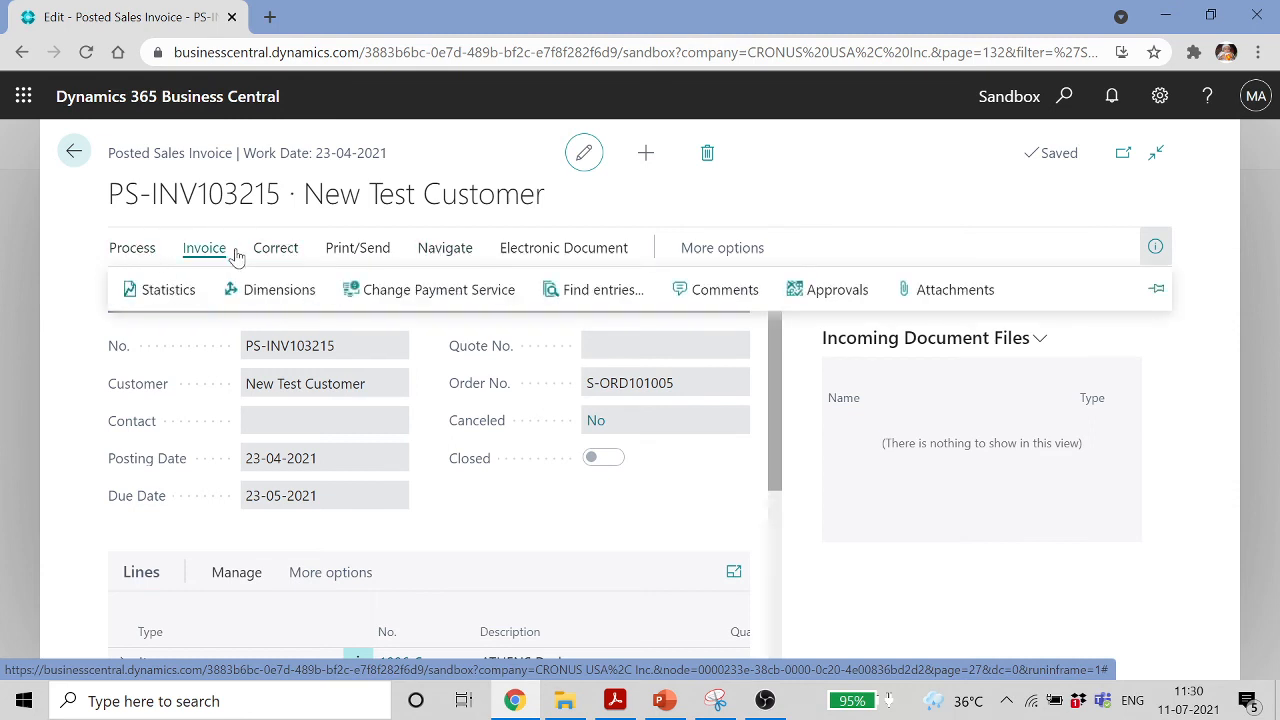
{"action": "left_click", "coordinate": [628, 292]}
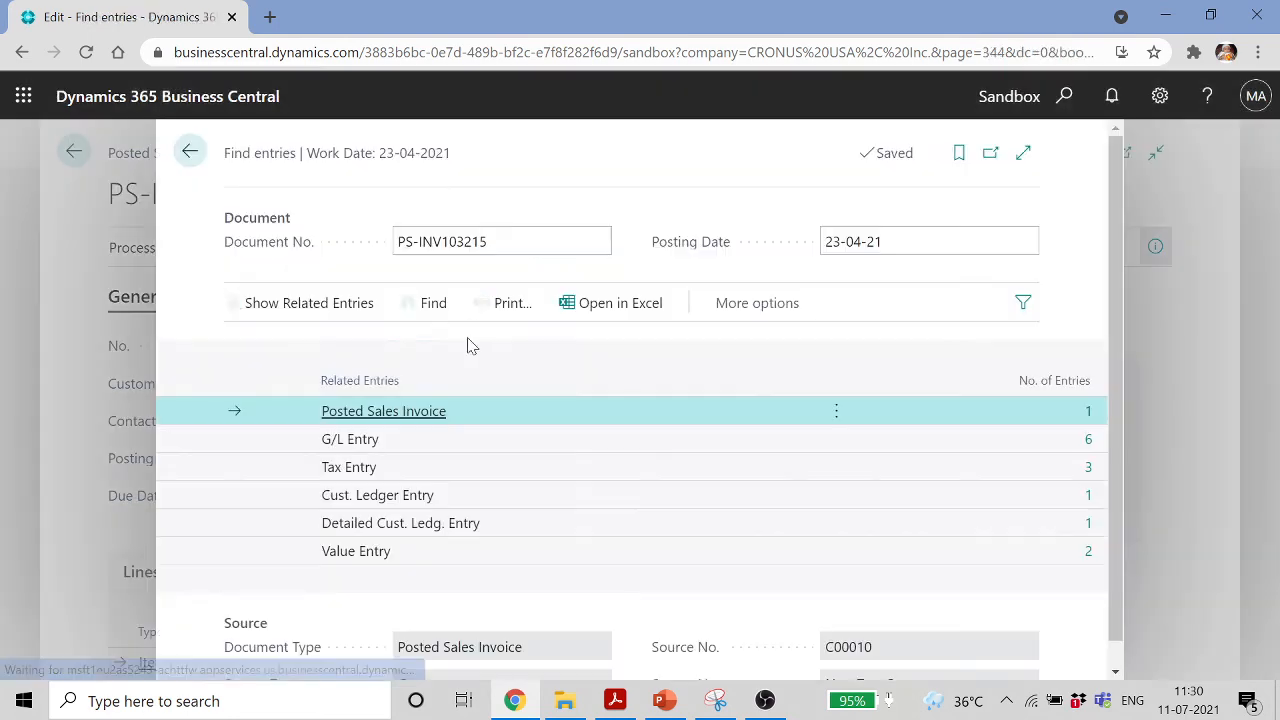
Review the six G/L entries and the 10,000.00 customer ledger entry, then return to Sales Orders
{"action": "left_click", "coordinate": [1090, 447]}
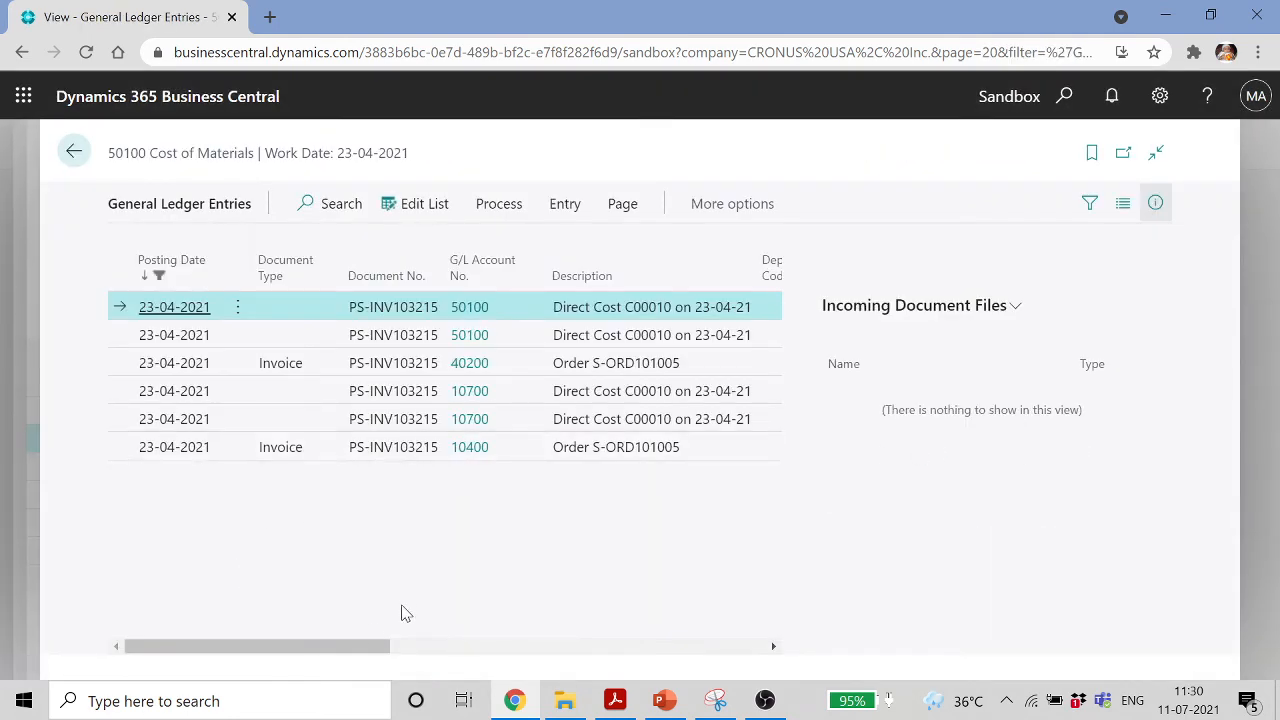
{"action": "left_click_drag", "start_coordinate": [349, 646], "coordinate": [710, 667]}
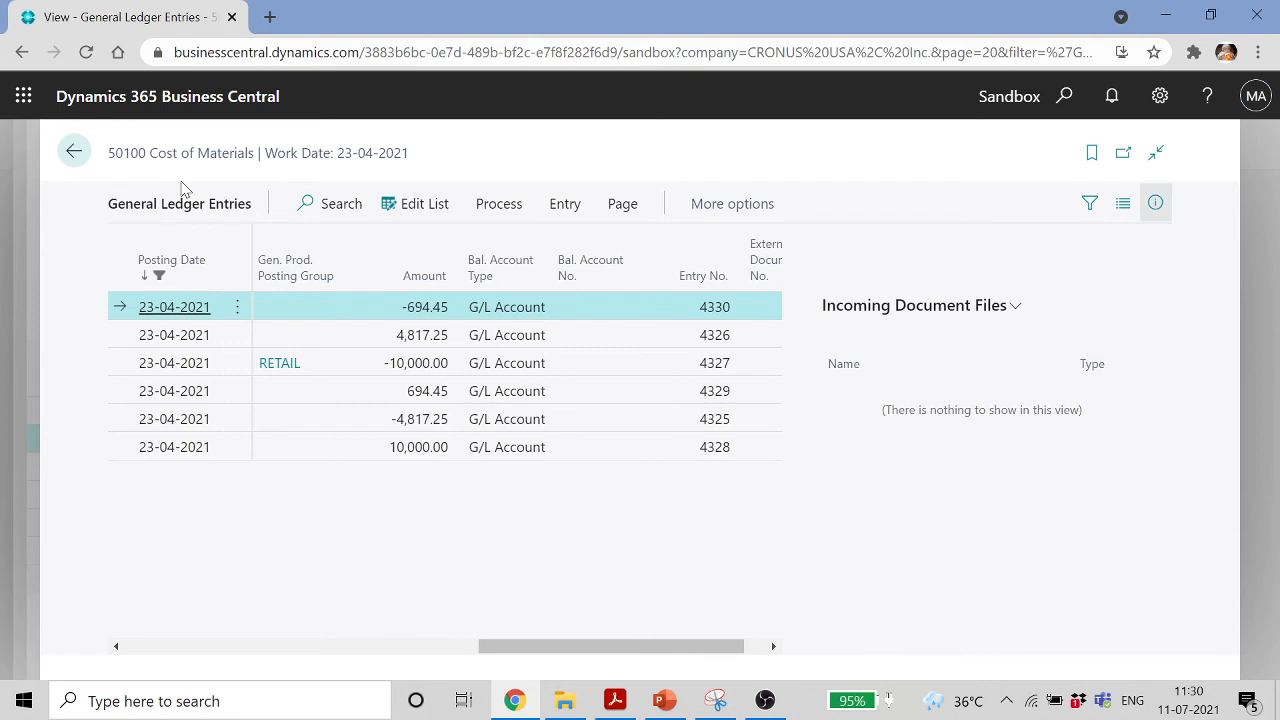
{"action": "left_click", "coordinate": [72, 151]}
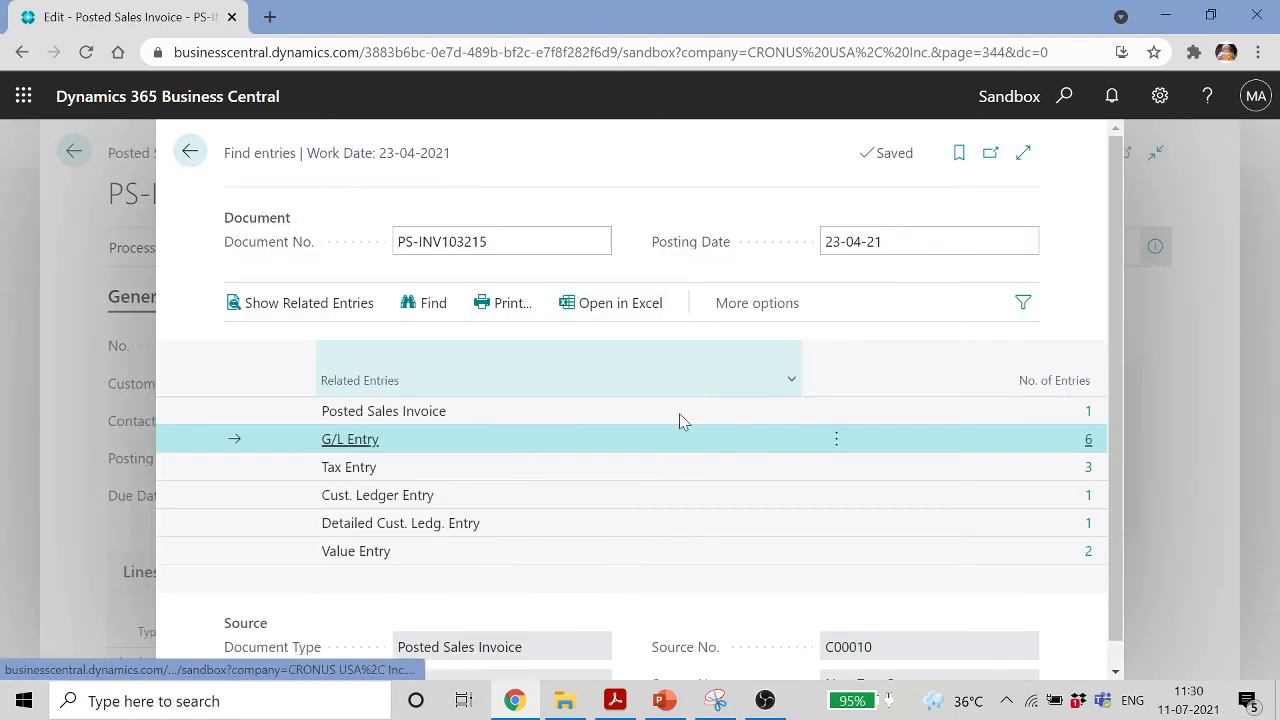
{"action": "left_click", "coordinate": [1083, 498]}
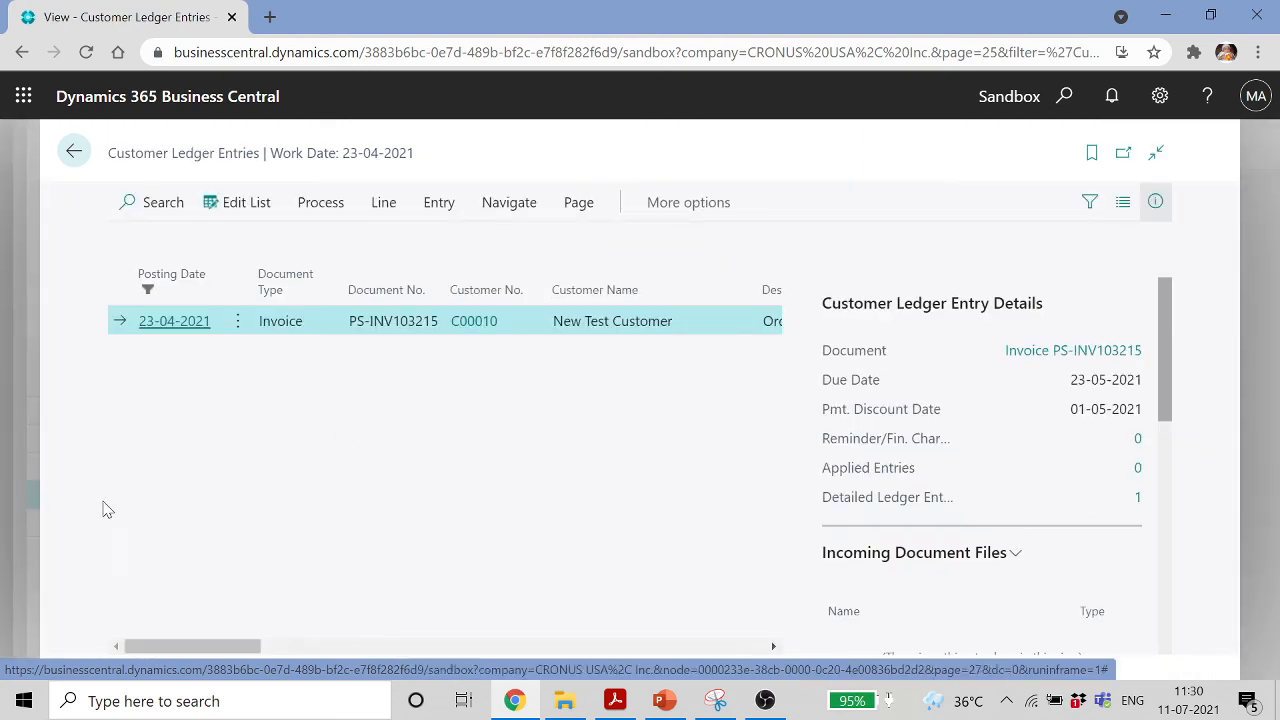
{"action": "left_click_drag", "start_coordinate": [200, 642], "coordinate": [336, 646]}
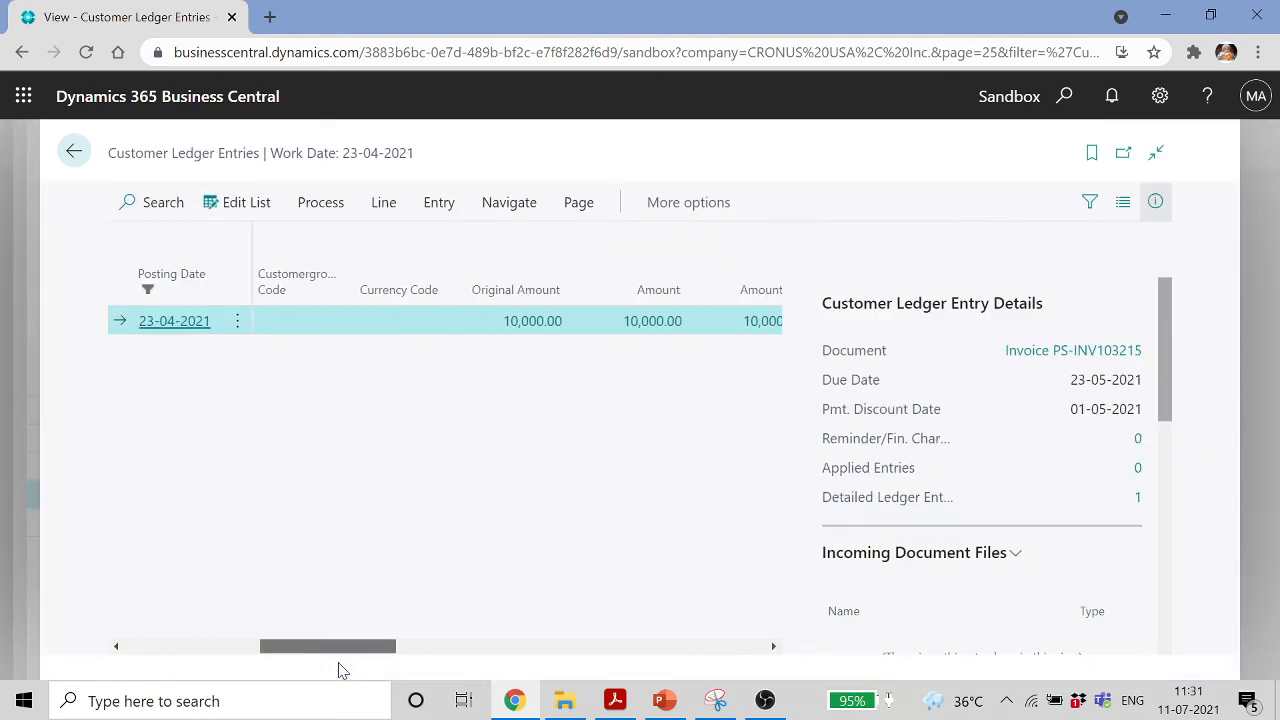
{"action": "left_click", "coordinate": [72, 152]}
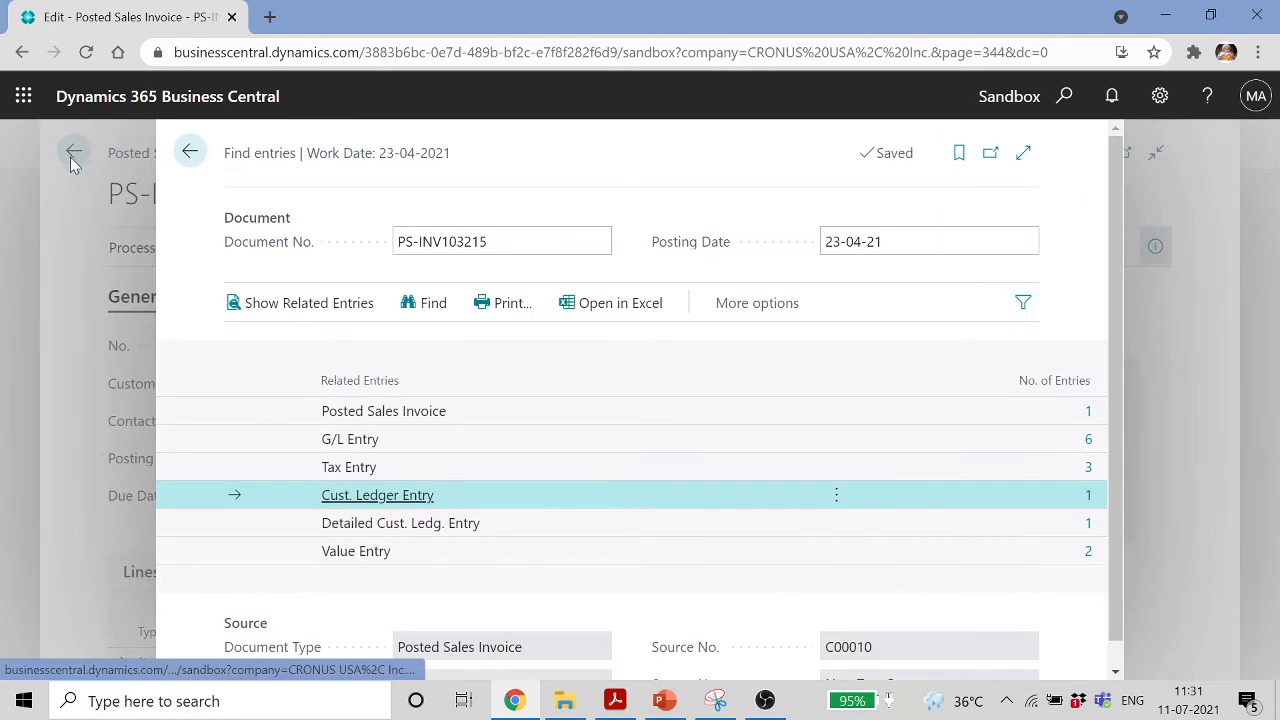
{"action": "left_click", "coordinate": [72, 160]}
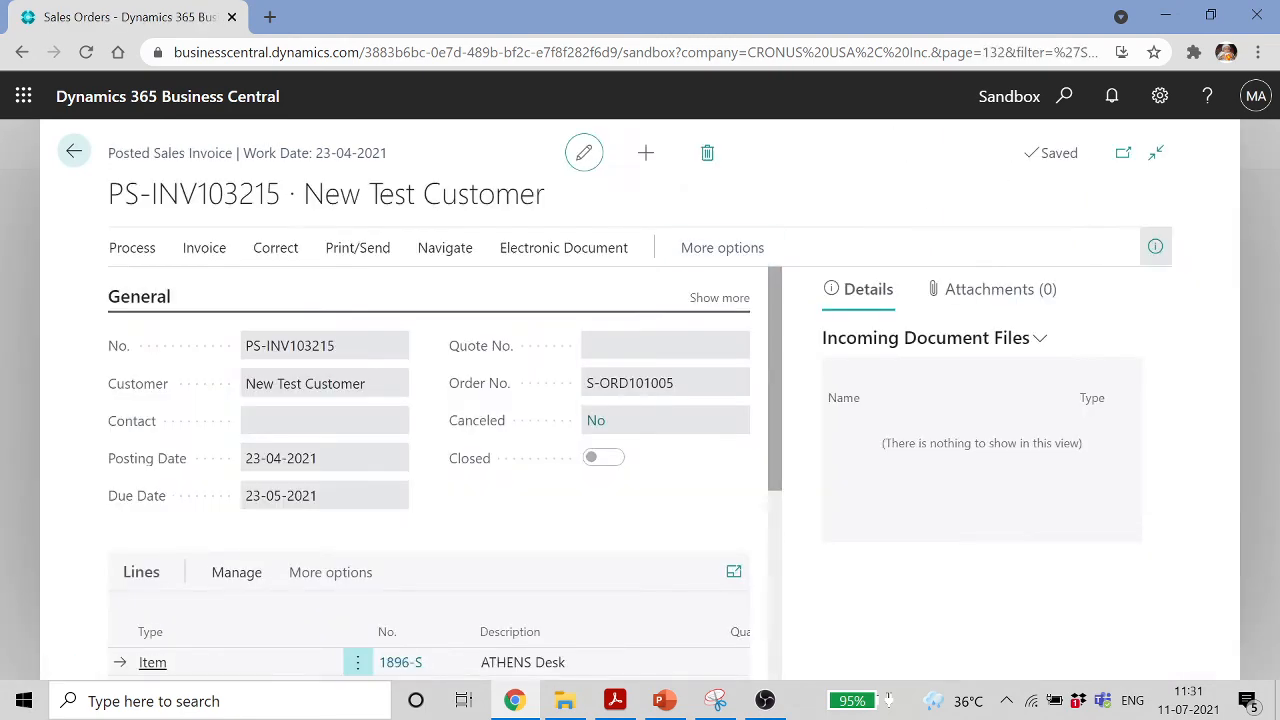
{"action": "left_click", "coordinate": [76, 153]}
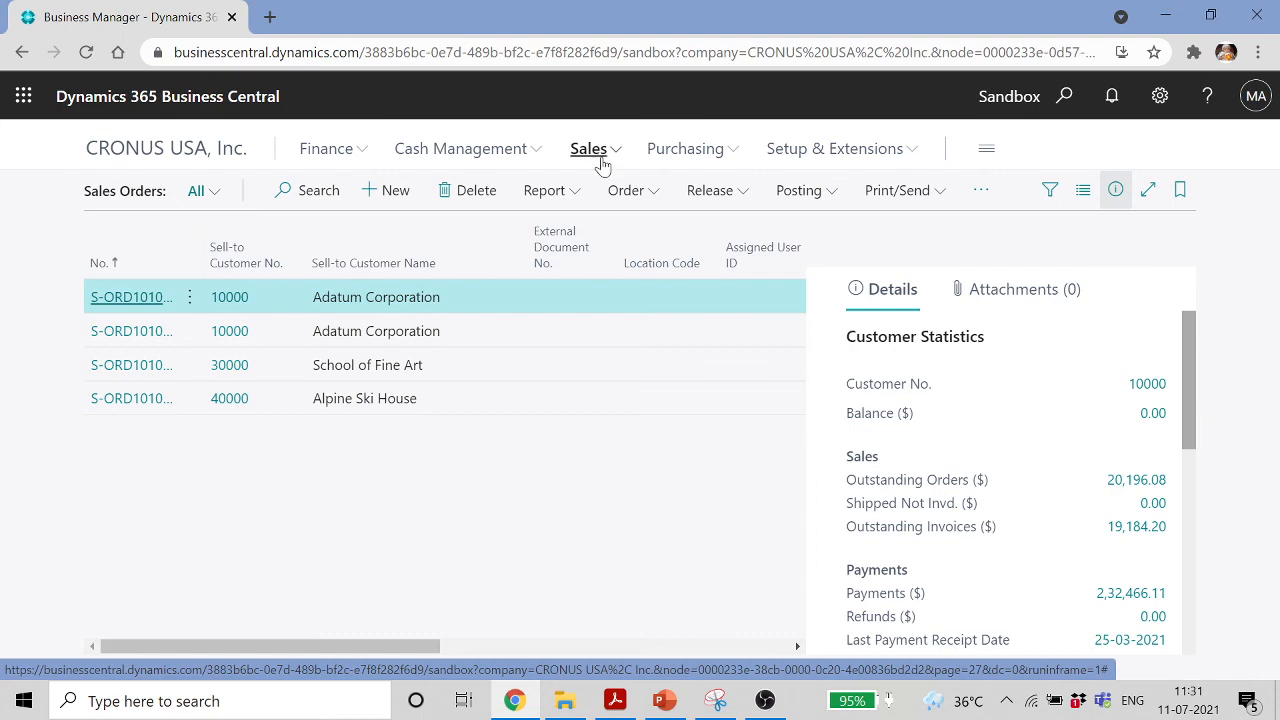
Open customer C00010's card from the Customers list to confirm its 10,000.00 balance
{"action": "left_click", "coordinate": [600, 158]}
{"action": "left_click", "coordinate": [150, 200]}
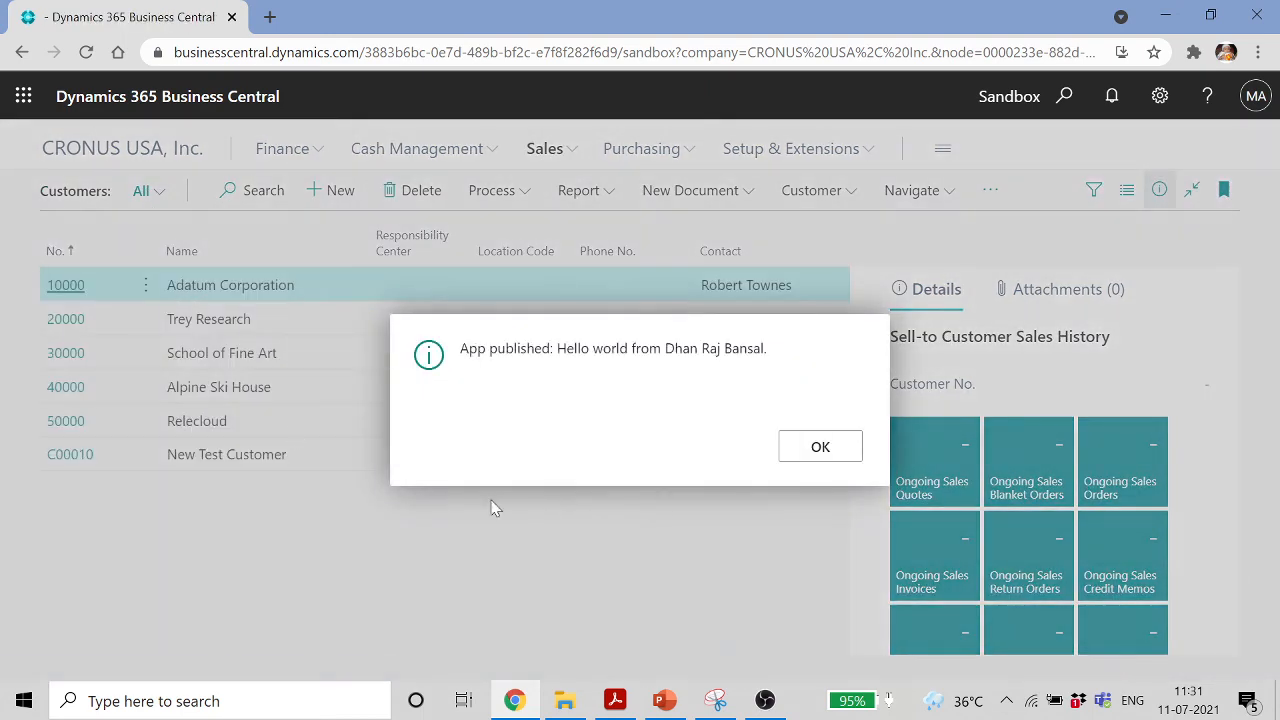
{"action": "left_click", "coordinate": [791, 449]}
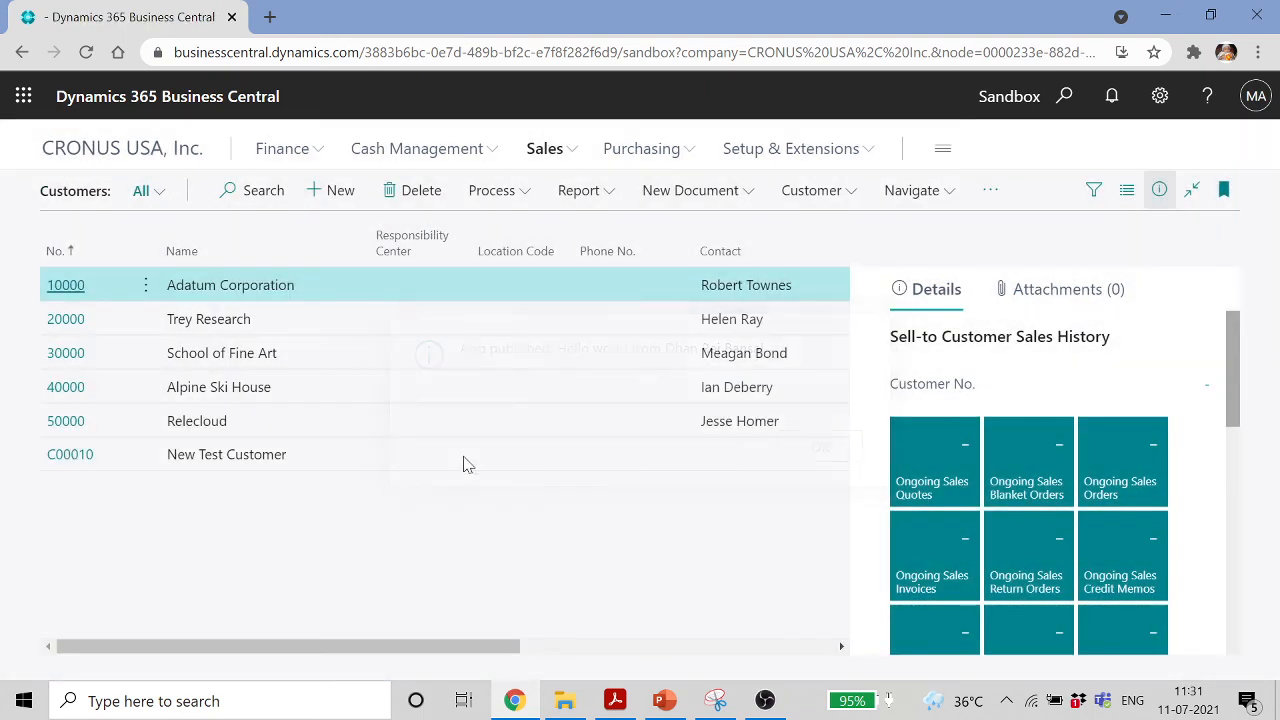
{"action": "left_click", "coordinate": [70, 456]}
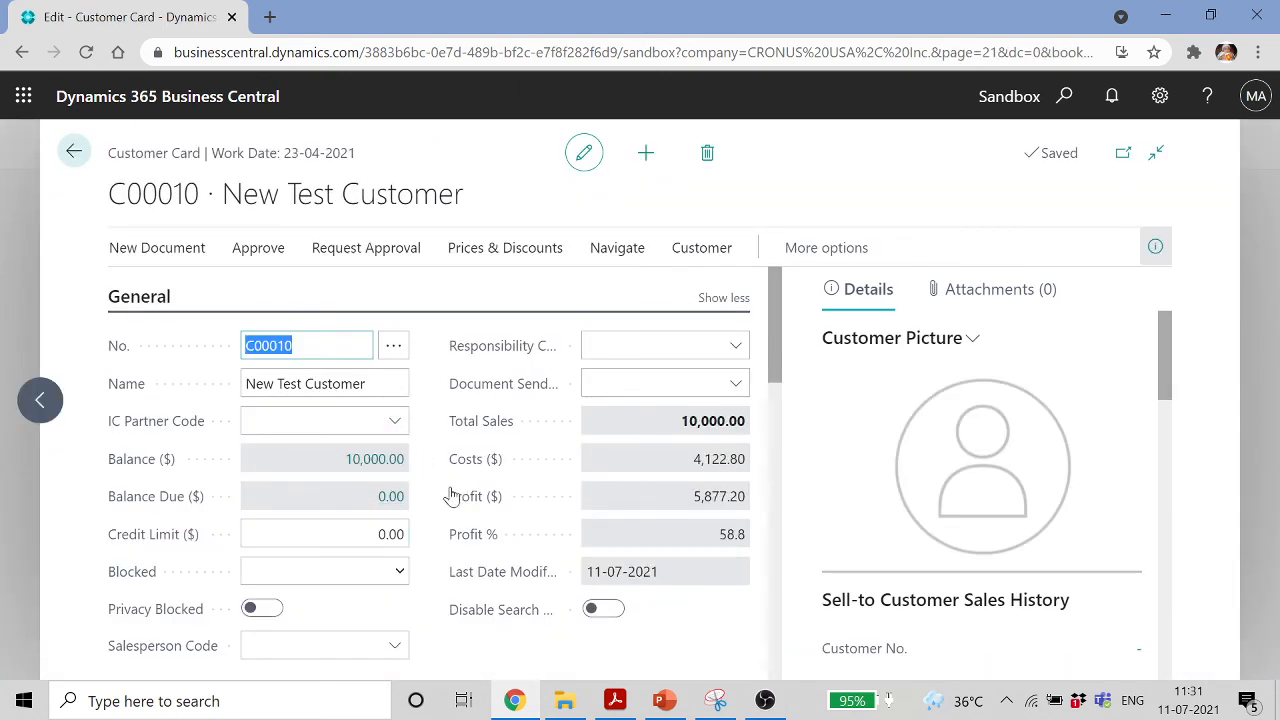
{"action": "left_click", "coordinate": [73, 151]}
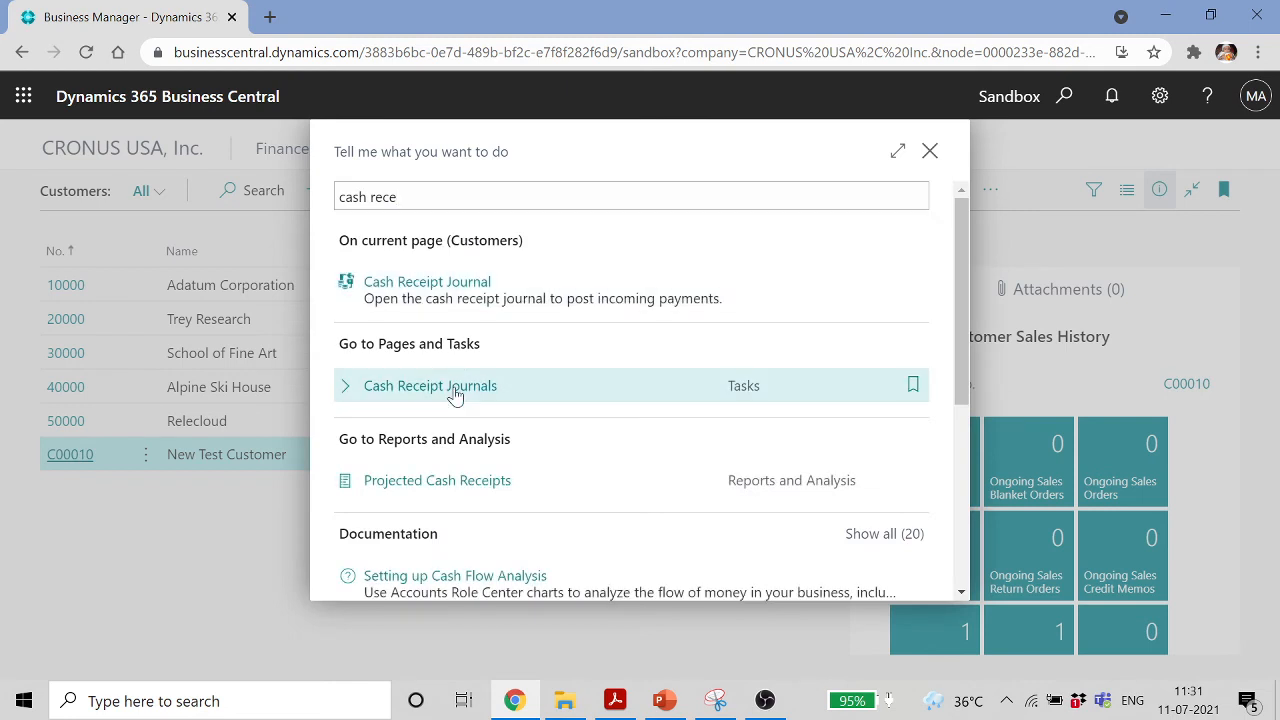
Open Cash Receipt Journals and set the line's account to Customer C00010
{"action": "key", "text": "Return"}
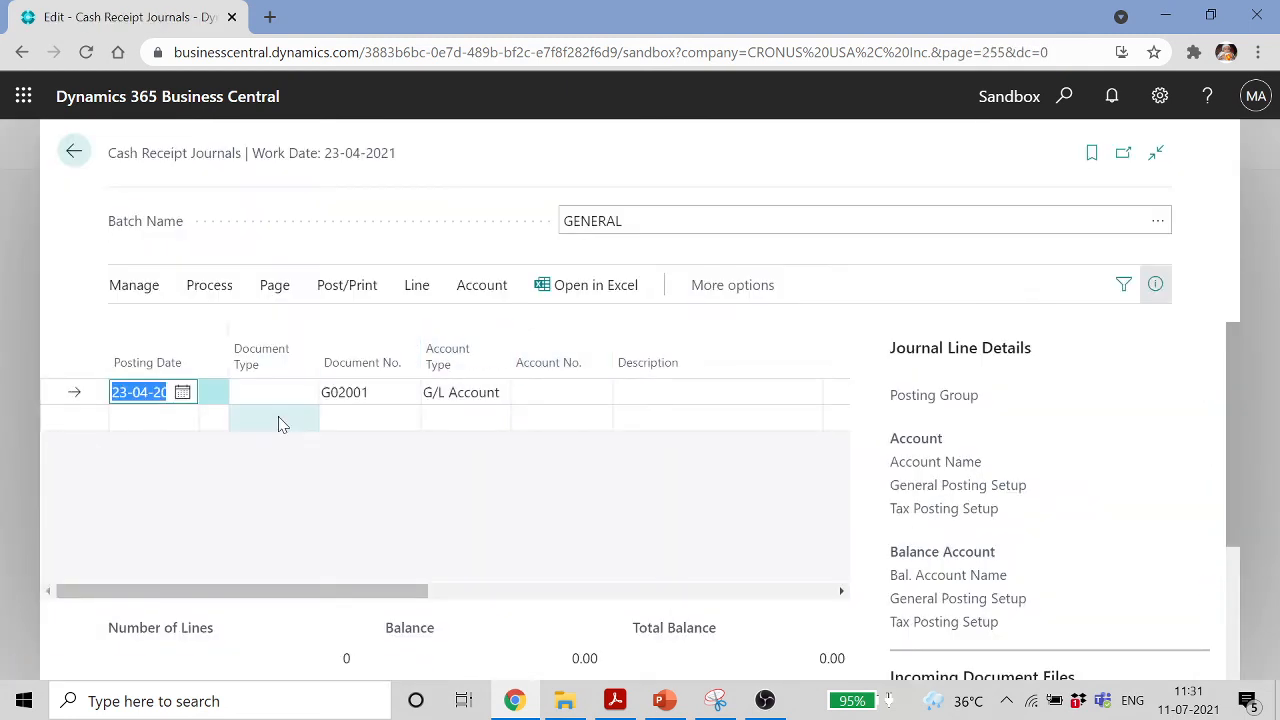
{"action": "left_click", "coordinate": [597, 400]}
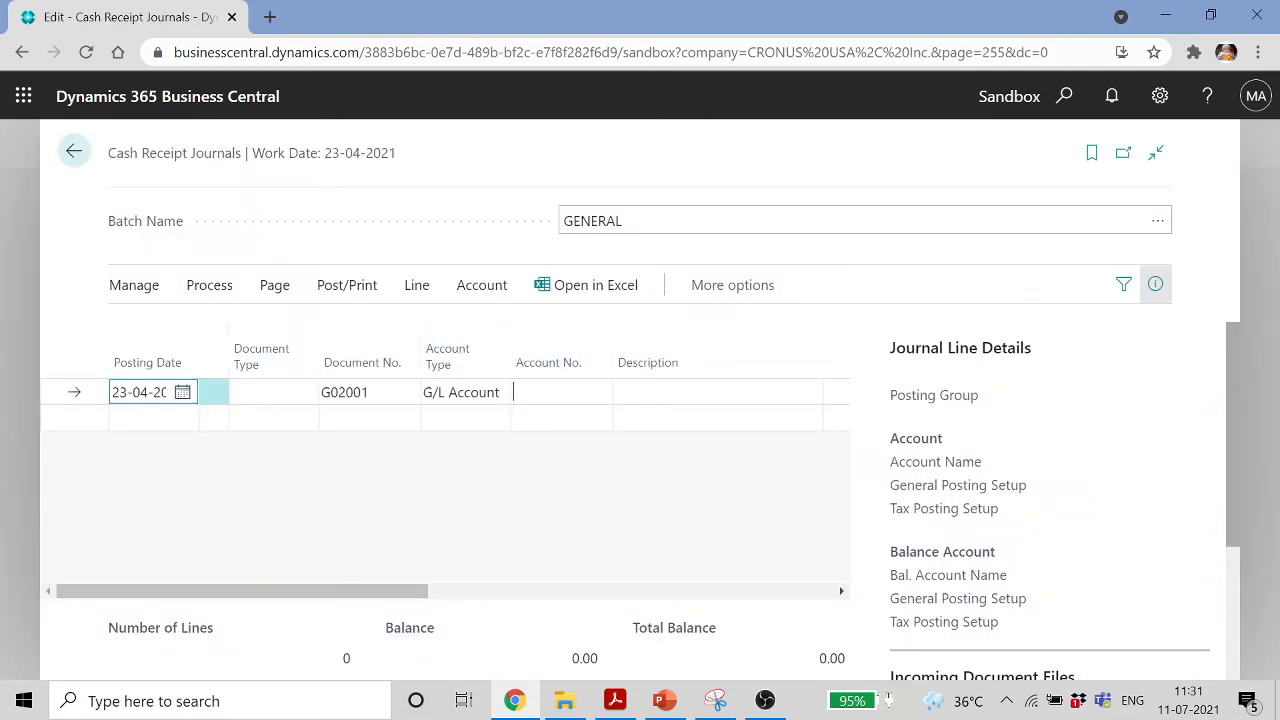
{"action": "left_click", "coordinate": [480, 395]}
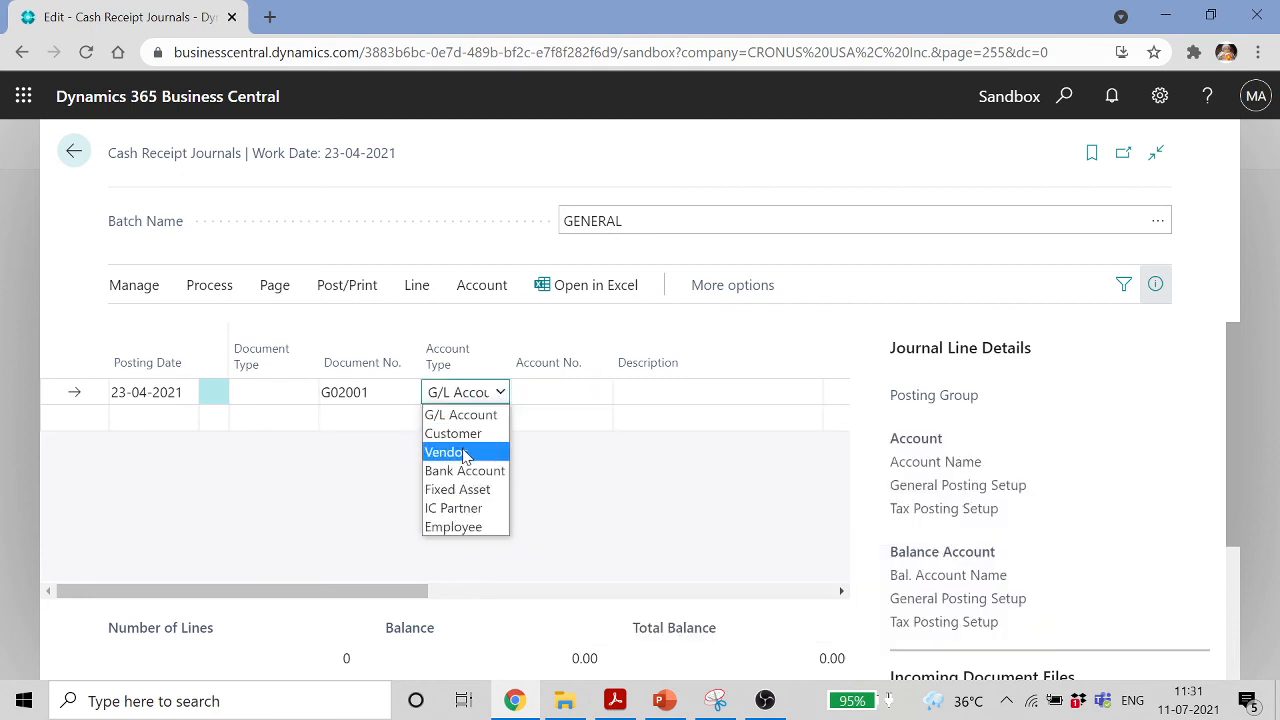
{"action": "left_click", "coordinate": [468, 433]}
{"action": "left_click", "coordinate": [597, 394]}
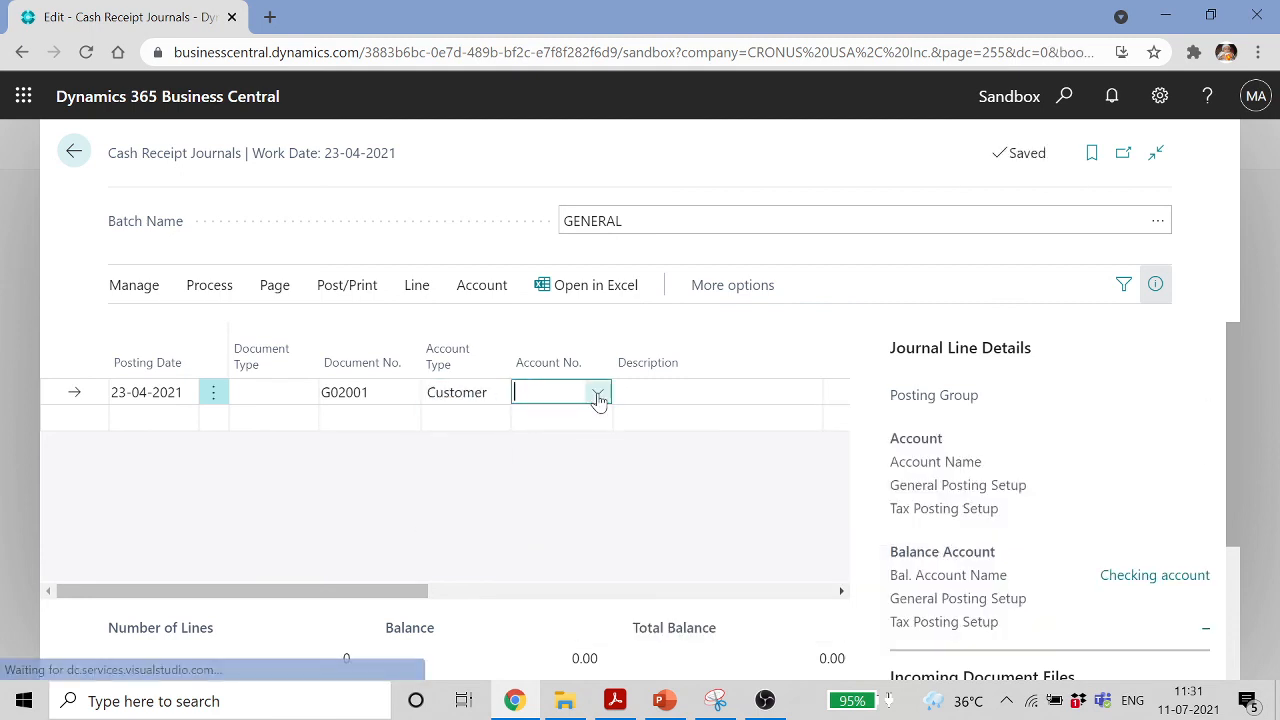
{"action": "scroll", "coordinate": [570, 530], "scroll_direction": "down", "scroll_amount": 1}
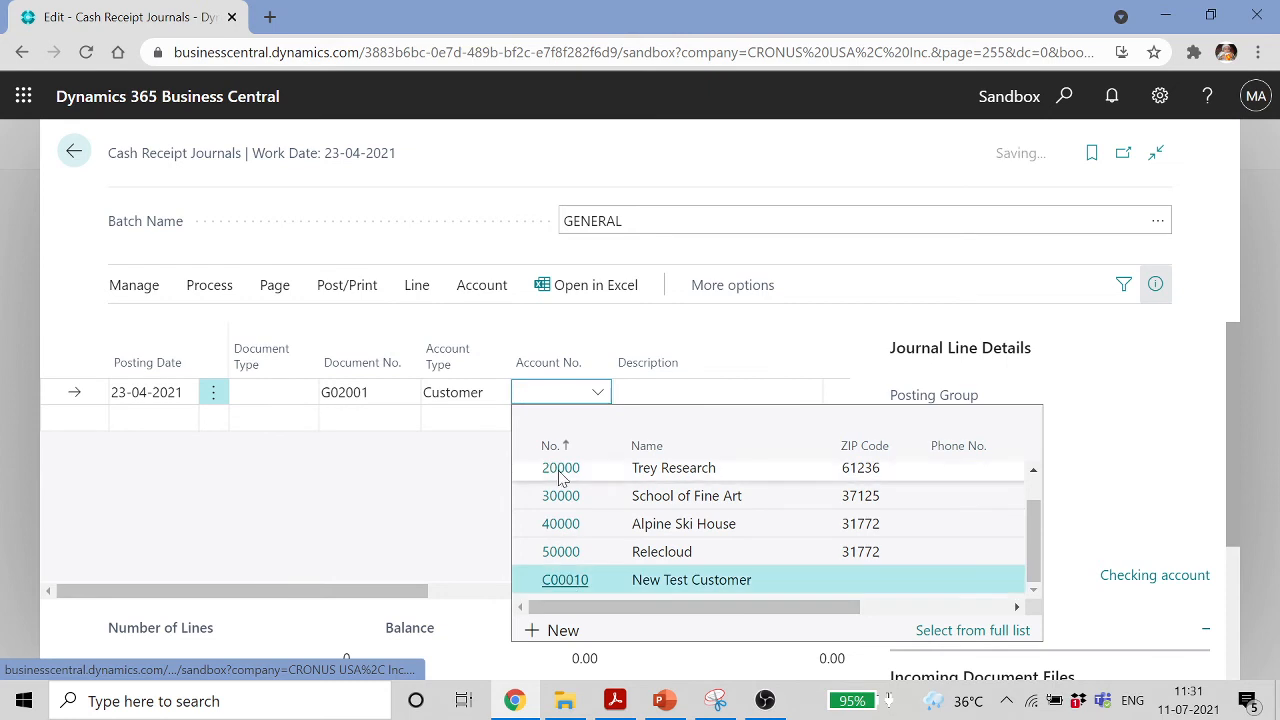
{"action": "left_click", "coordinate": [565, 588]}
Balance the journal line against Bank Account CHECKING
{"action": "key", "text": "Tab"}
{"action": "key", "text": "Tab"}
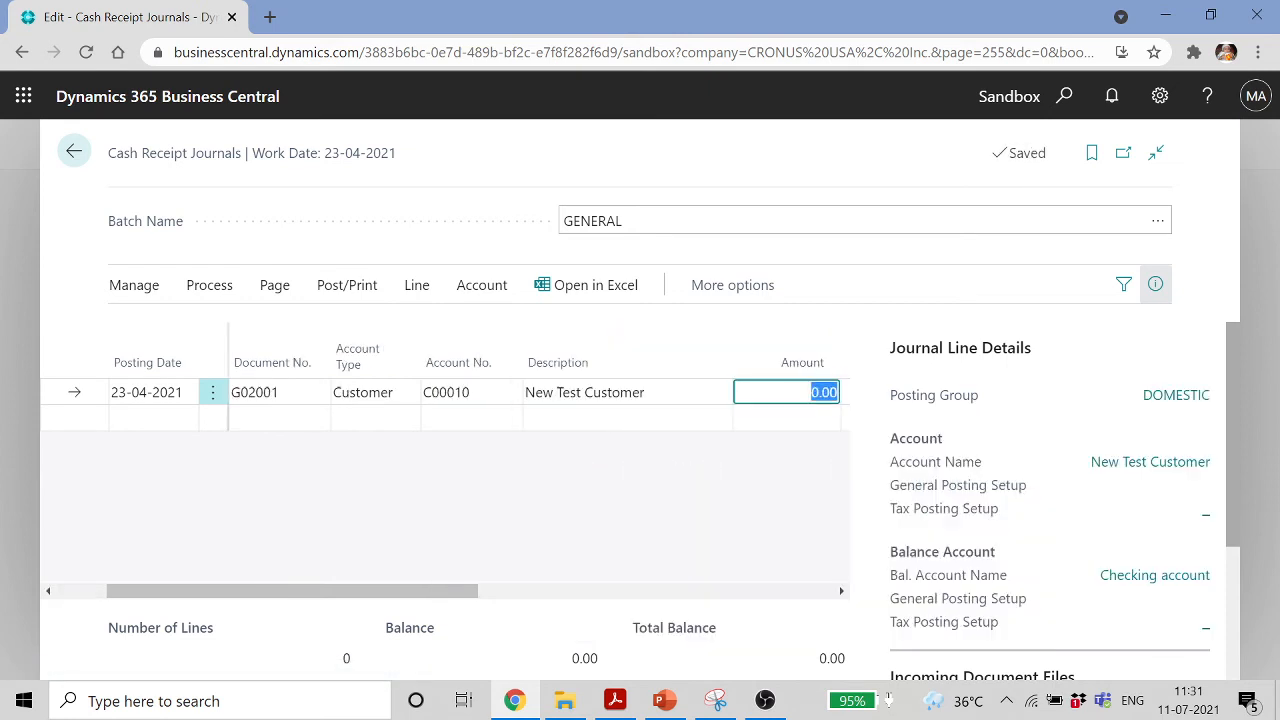
{"action": "key", "text": "Tab"}
{"action": "key", "text": "Tab"}
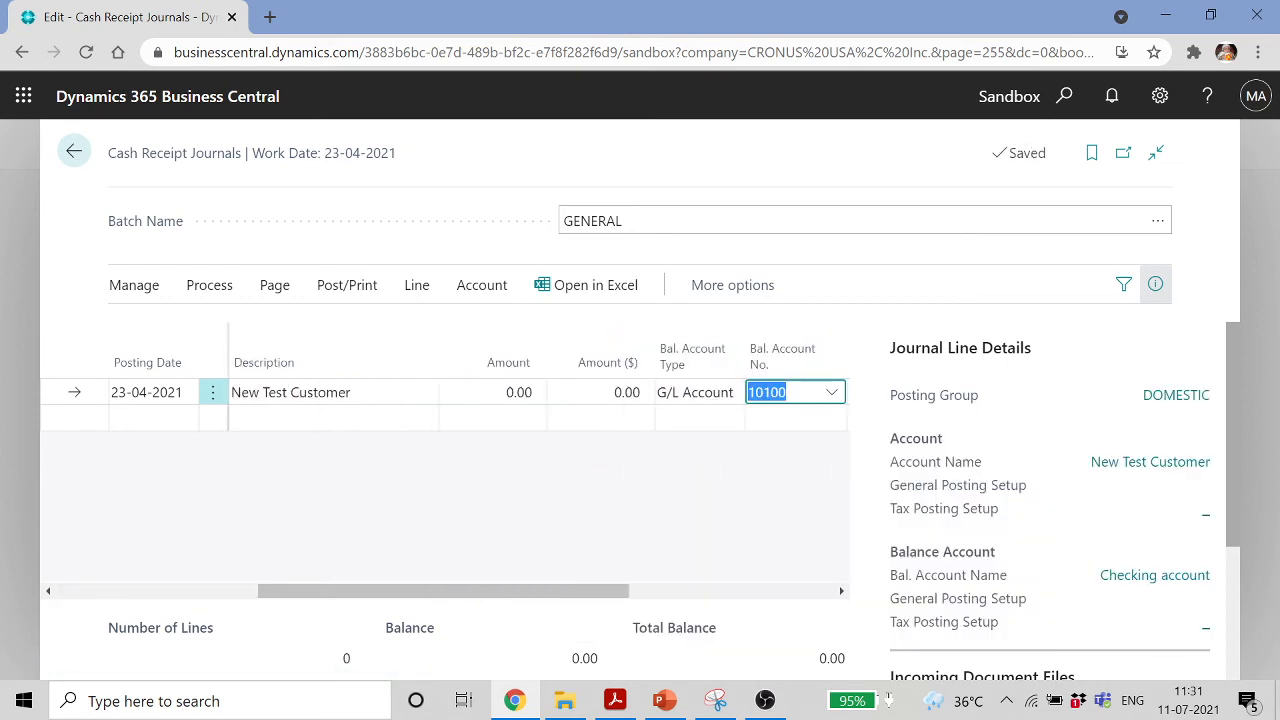
{"action": "key", "text": "Tab"}
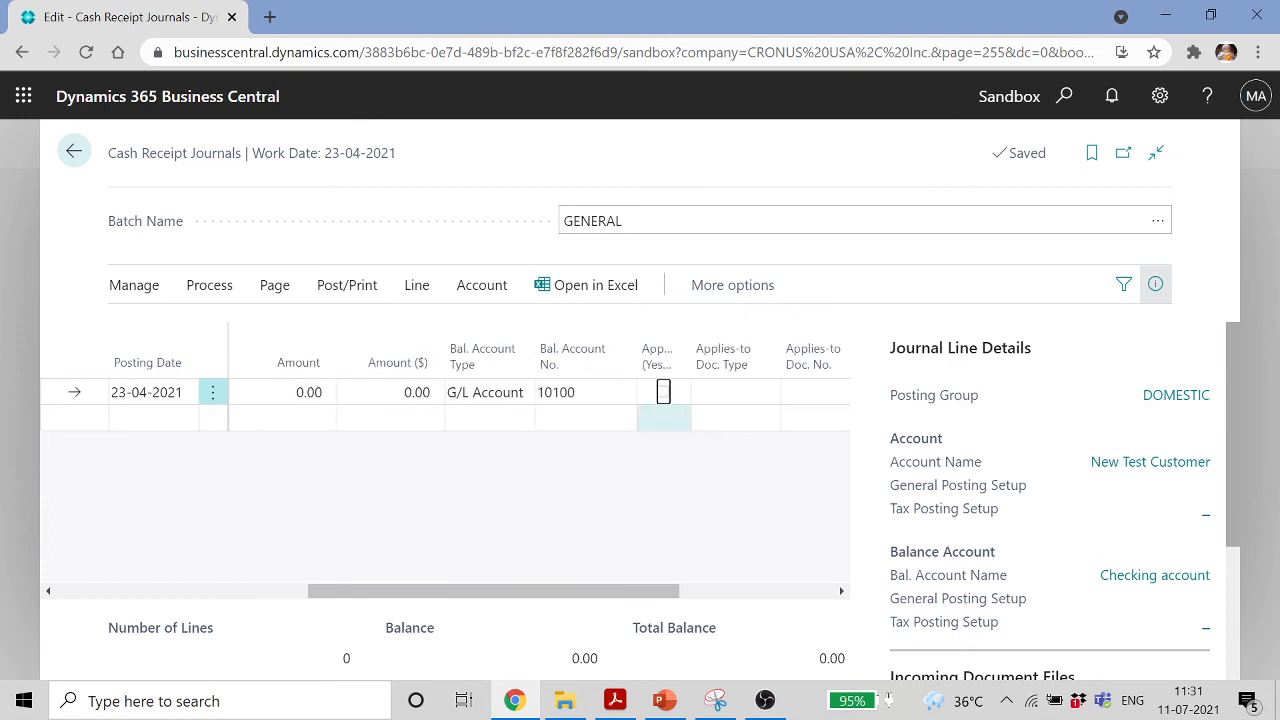
{"action": "left_click", "coordinate": [518, 397]}
{"action": "key", "text": "Down"}
{"action": "key", "text": "Down"}
{"action": "key", "text": "Down"}
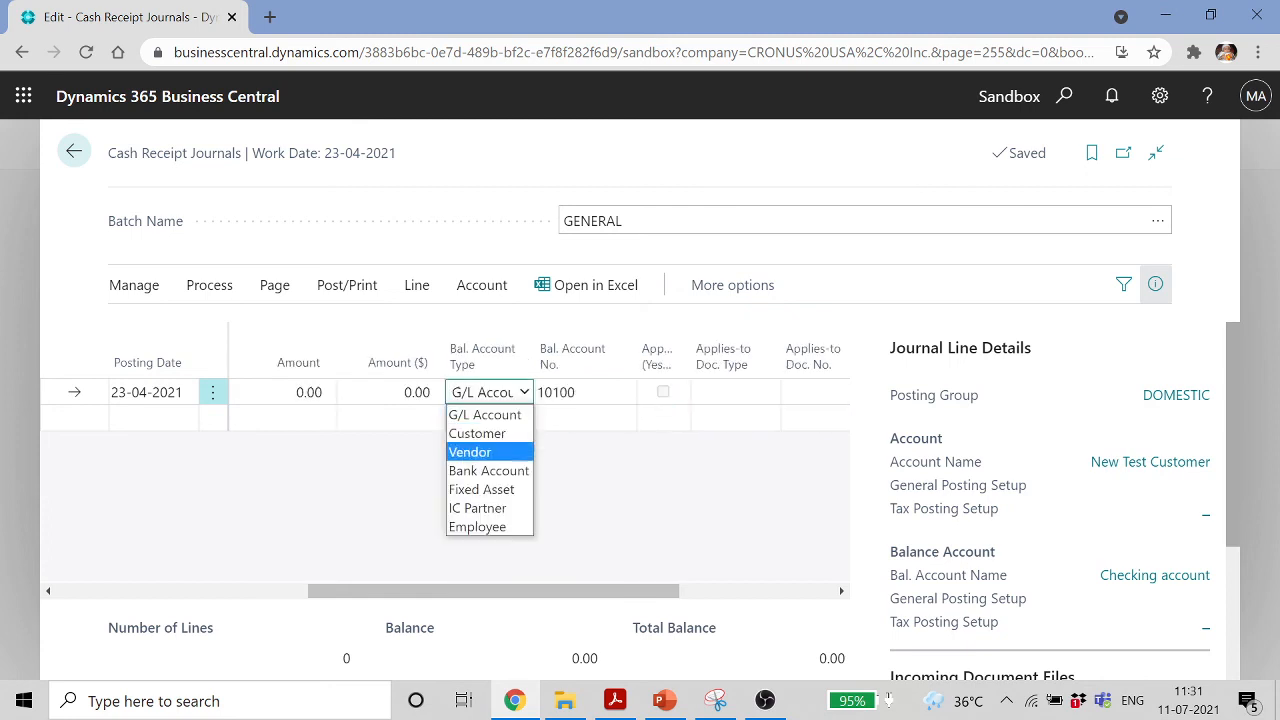
{"action": "left_click", "coordinate": [500, 471]}
{"action": "left_click", "coordinate": [630, 398]}
{"action": "left_click", "coordinate": [620, 395]}
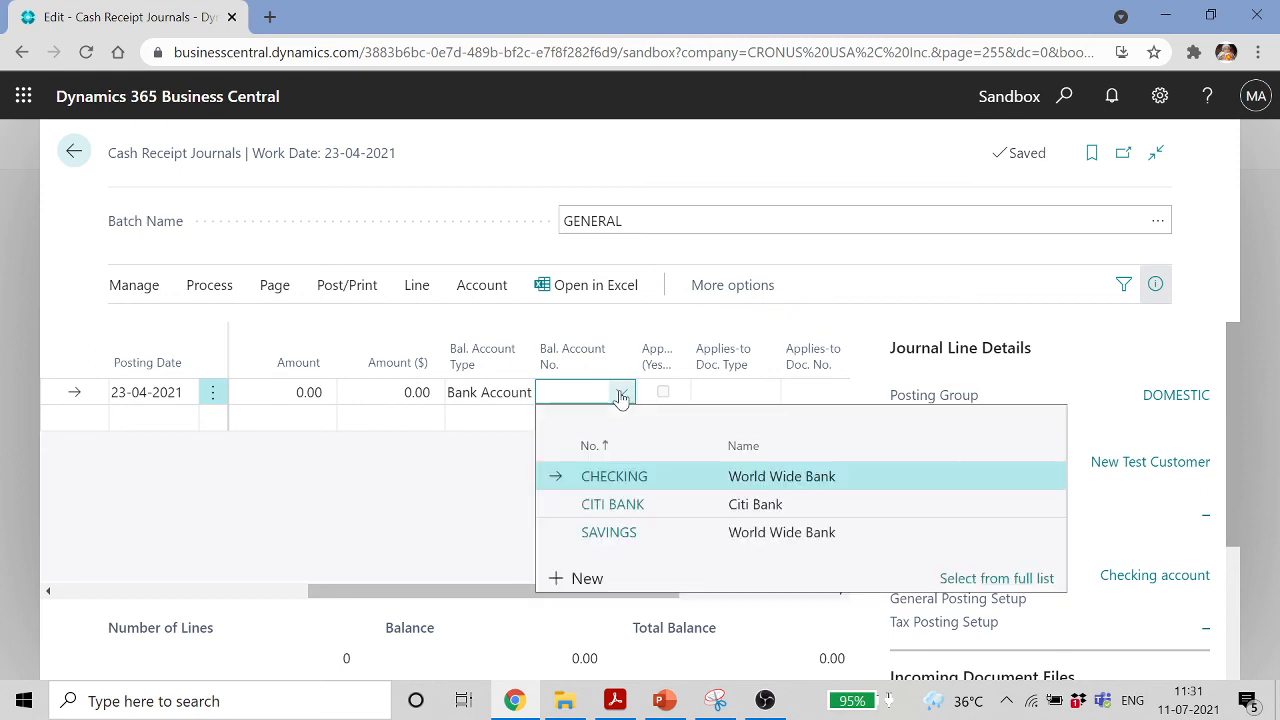
{"action": "left_click", "coordinate": [616, 476]}
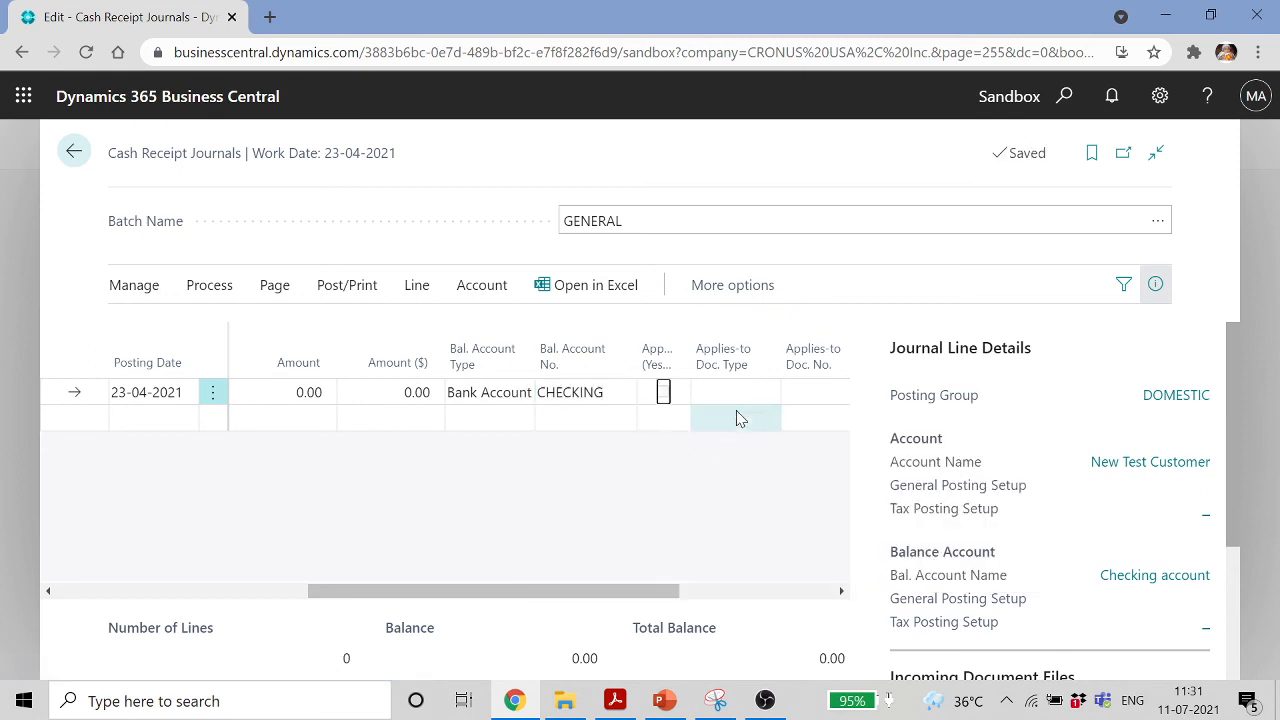
{"action": "left_click", "coordinate": [752, 394]}
Review Pmt. Discount Date and the 5.00 Max. Payment Tolerance in Apply Customer Entries, then cancel
{"action": "key", "text": "Tab"}
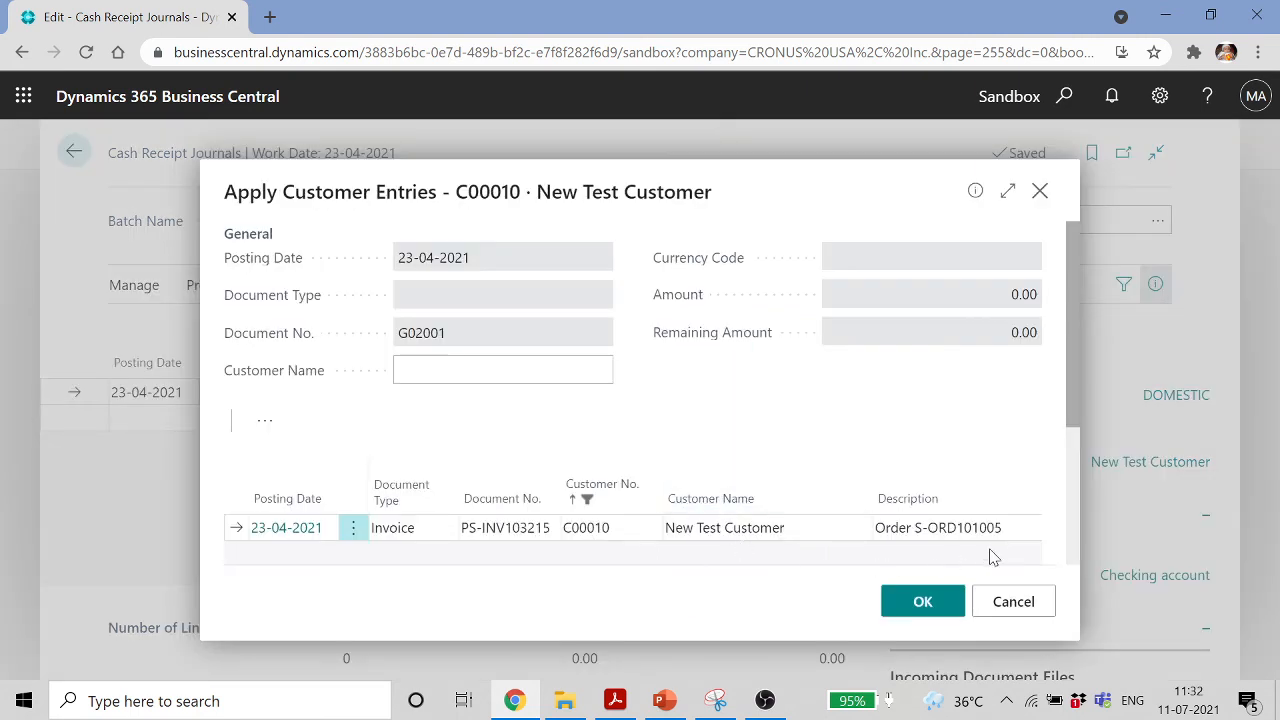
{"action": "left_click_drag", "start_coordinate": [1066, 394], "coordinate": [1072, 487]}
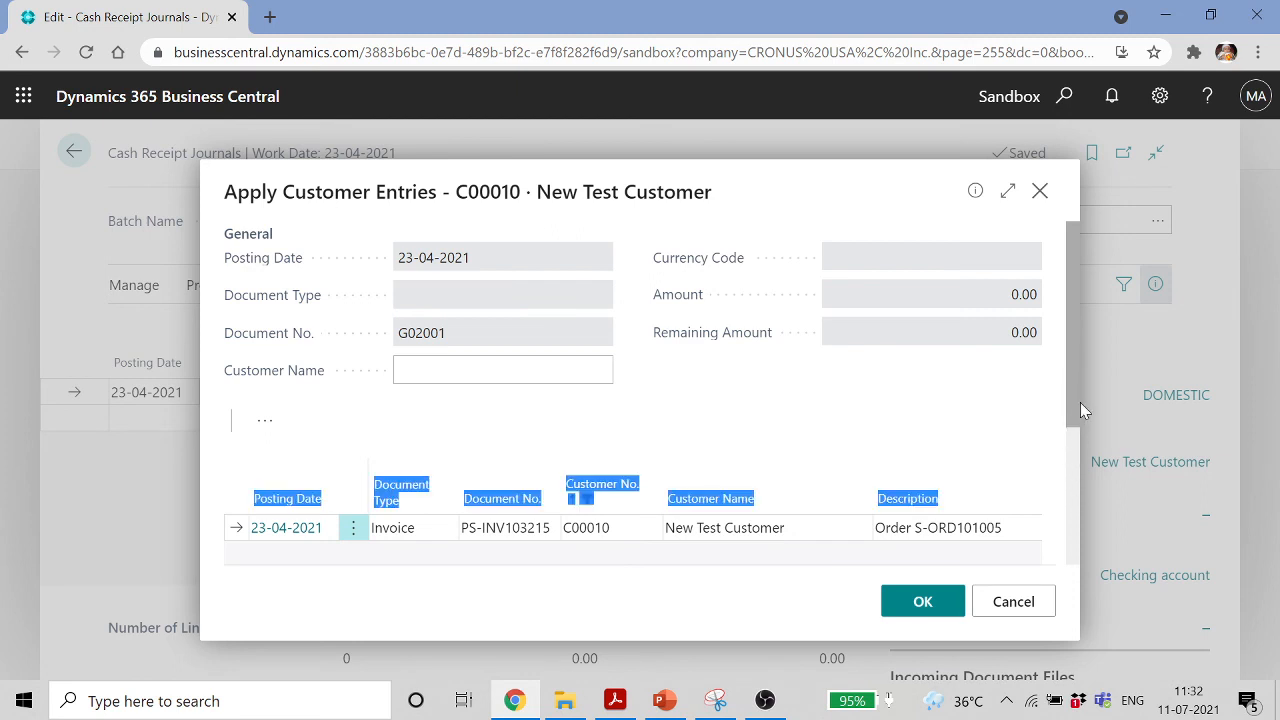
{"action": "left_click_drag", "start_coordinate": [1066, 399], "coordinate": [1062, 507]}
{"action": "left_click_drag", "start_coordinate": [518, 530], "coordinate": [530, 530]}
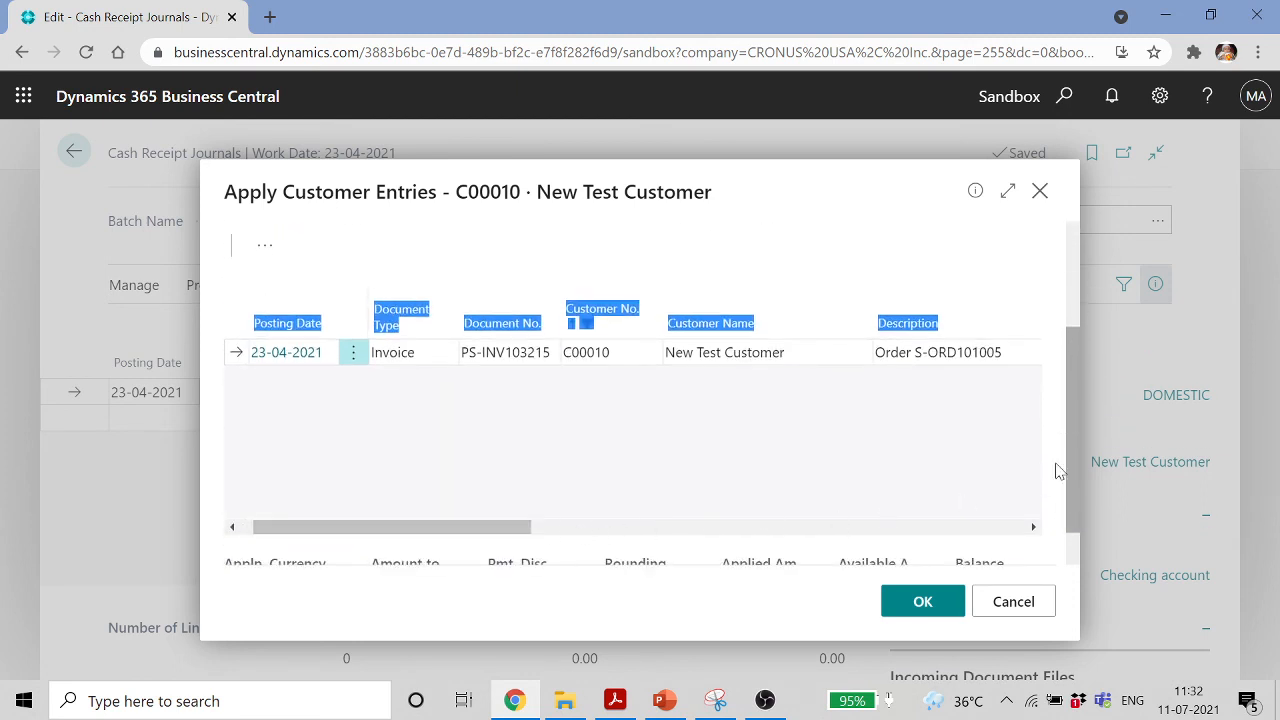
{"action": "left_click_drag", "start_coordinate": [1070, 466], "coordinate": [1064, 542]}
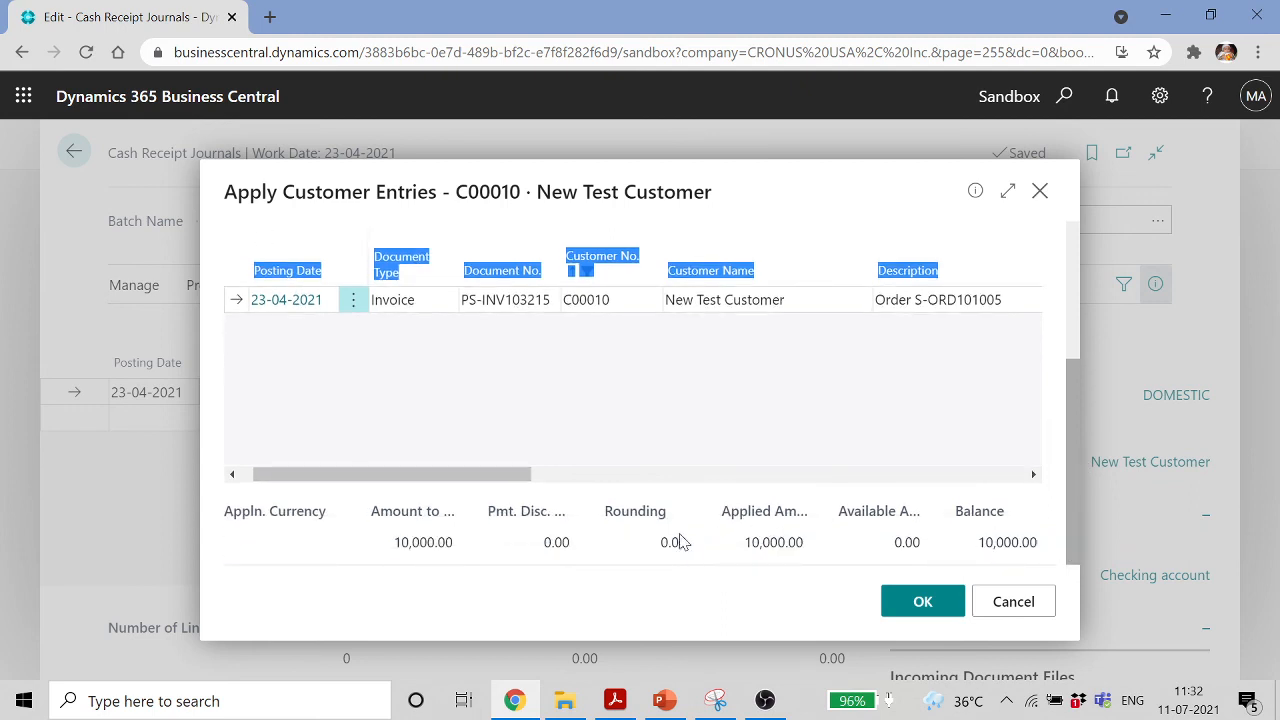
{"action": "left_click_drag", "start_coordinate": [527, 476], "coordinate": [1012, 508]}
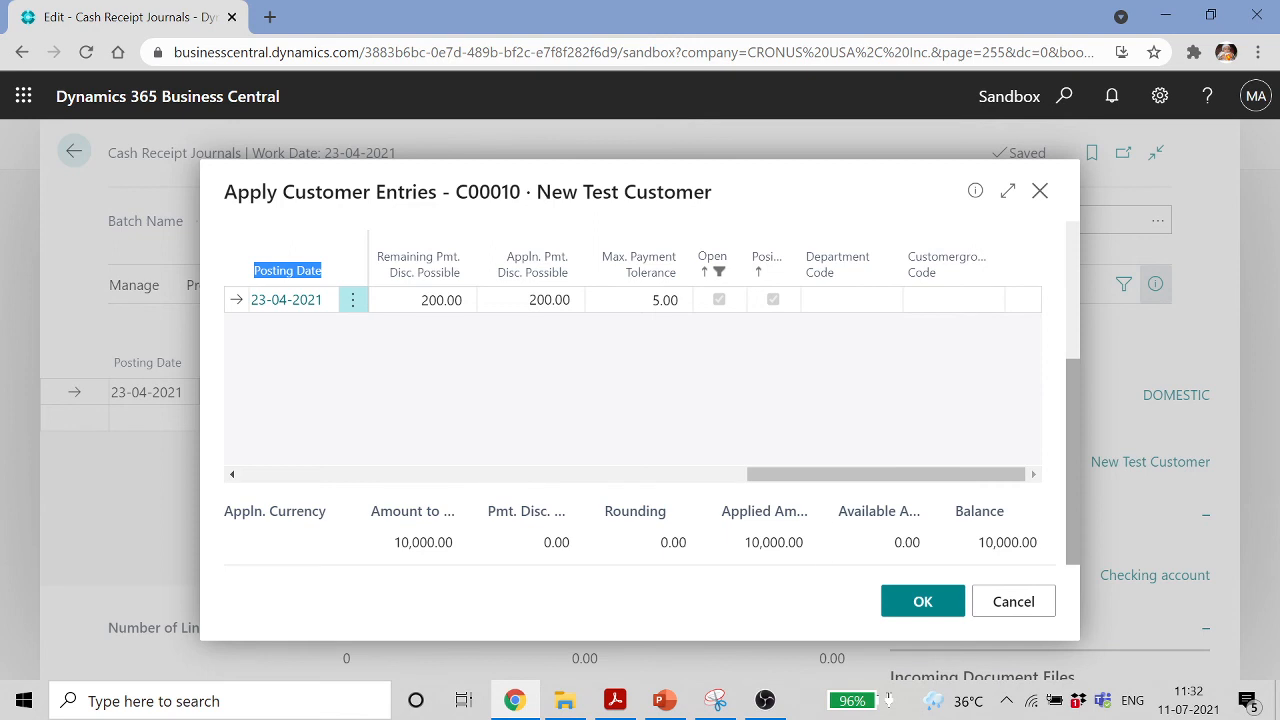
{"action": "left_click_drag", "start_coordinate": [871, 476], "coordinate": [788, 476]}
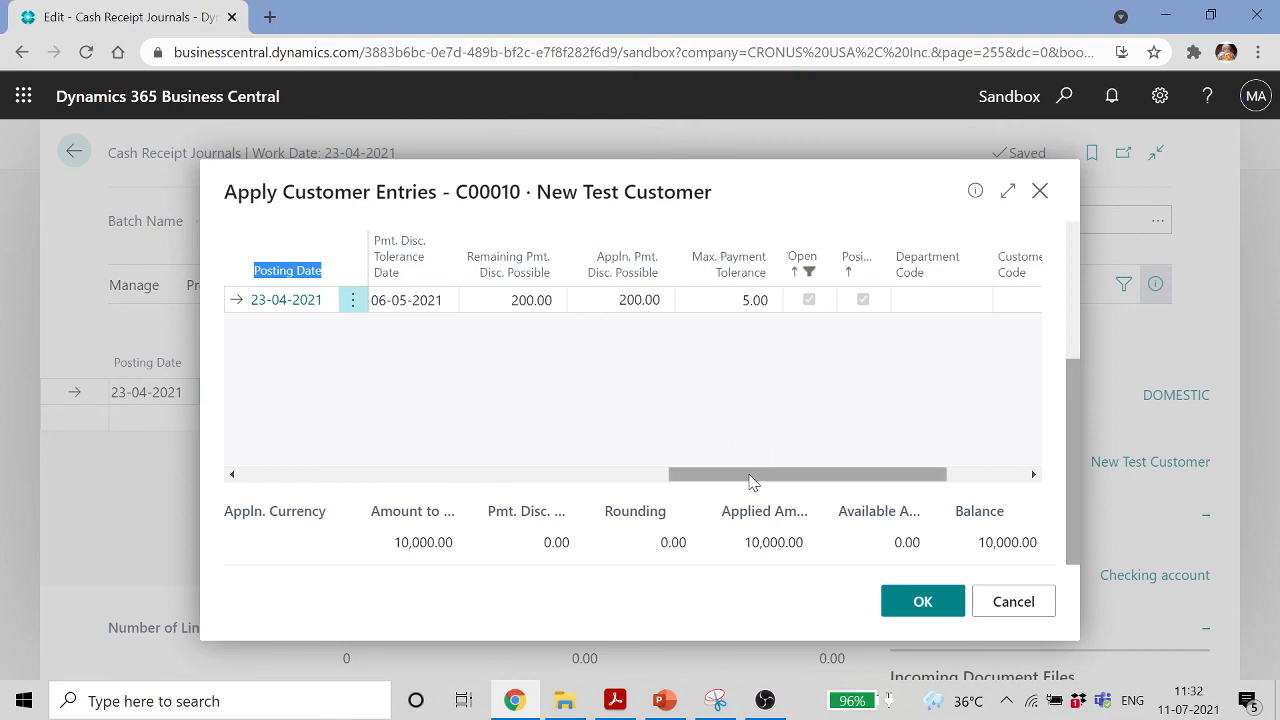
{"action": "left_click_drag", "start_coordinate": [757, 475], "coordinate": [697, 478]}
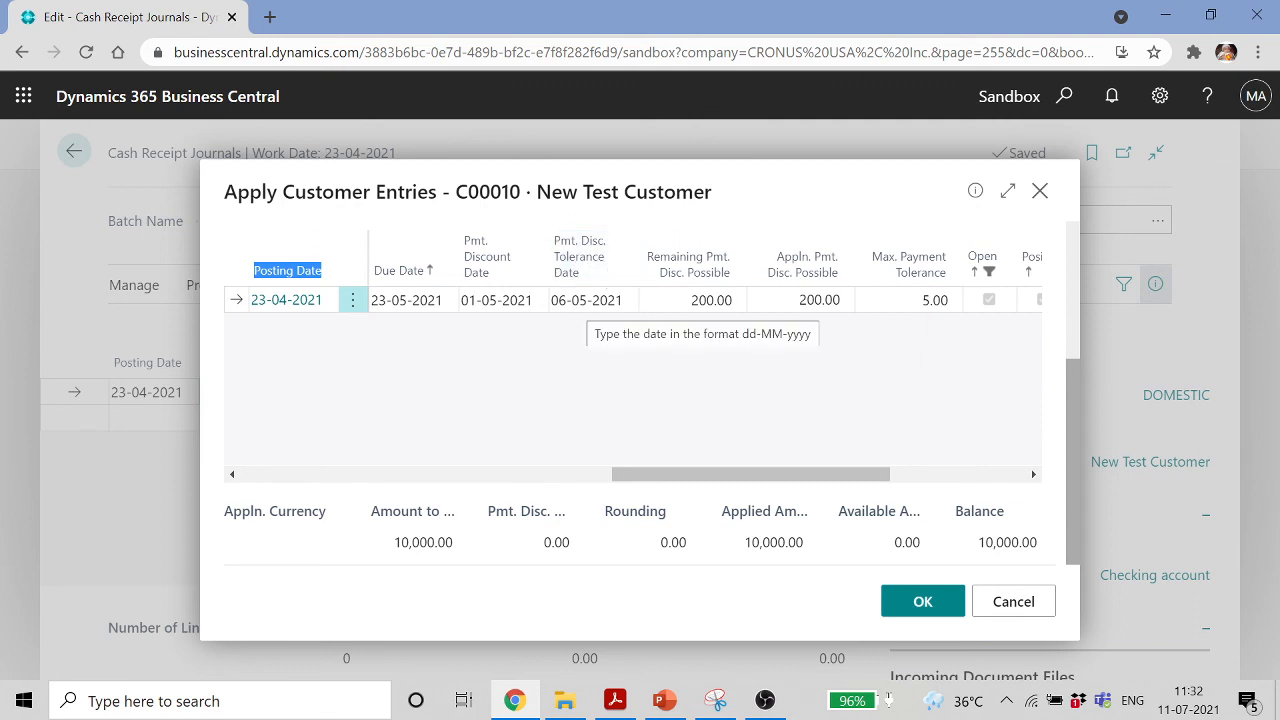
{"action": "left_click_drag", "start_coordinate": [686, 471], "coordinate": [634, 477]}
{"action": "left_click", "coordinate": [1013, 601]}
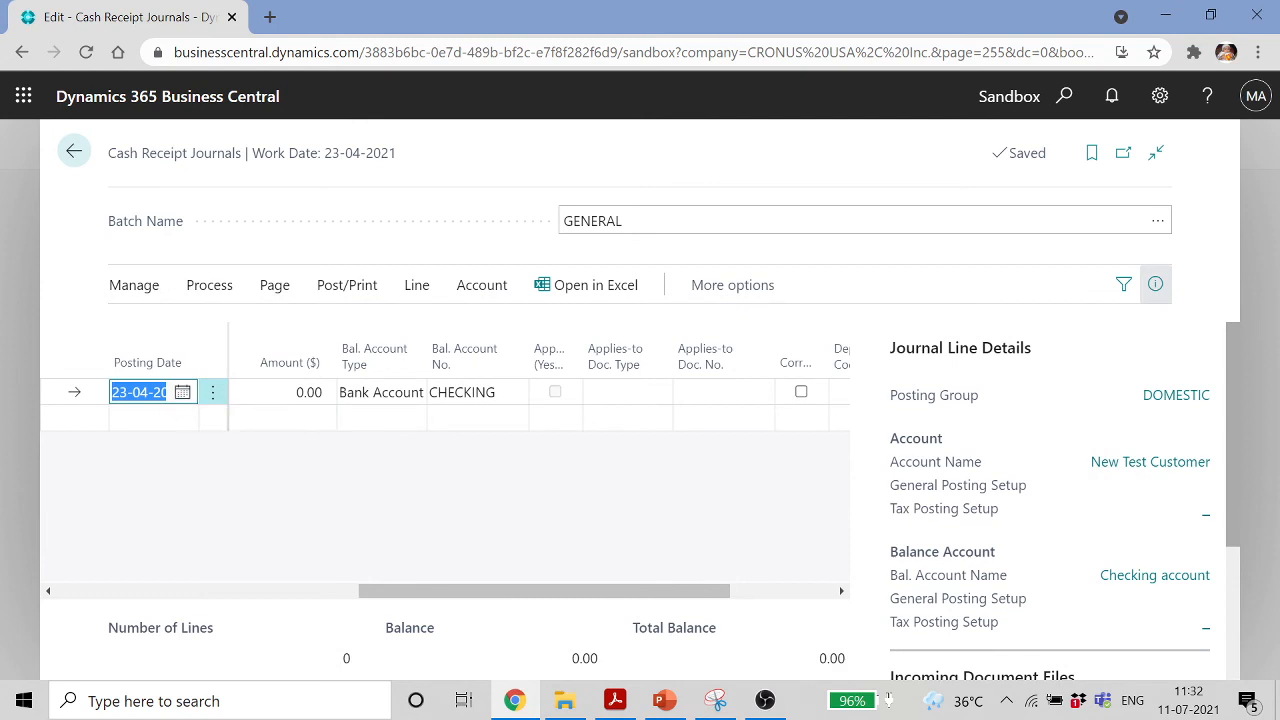
Change the posting date's day to 04 and apply the payment to the invoice
{"action": "left_click", "coordinate": [116, 392]}
{"action": "key", "text": "Delete"}
{"action": "key", "text": "Delete"}
{"action": "type", "text": "04"}
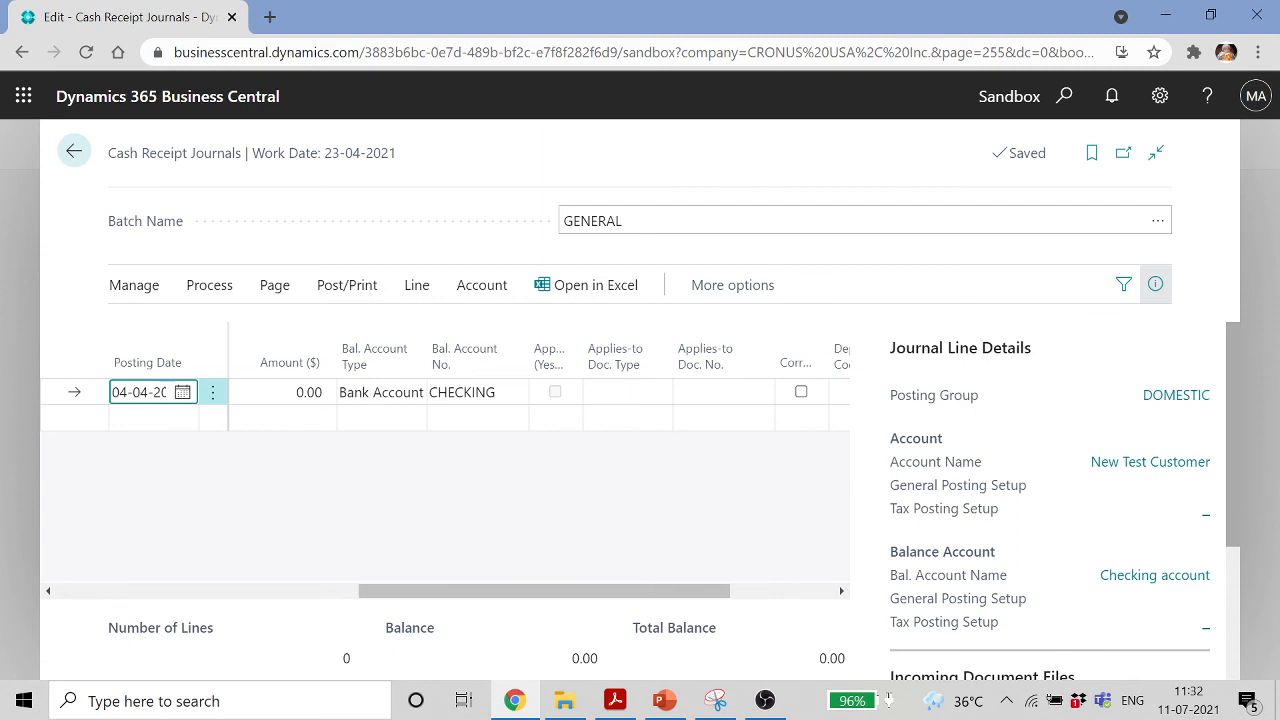
{"action": "key", "text": "Tab"}
{"action": "key", "text": "Tab"}
{"action": "key", "text": "Tab"}
{"action": "key", "text": "Tab"}
{"action": "key", "text": "Tab"}
{"action": "key", "text": "Tab"}
{"action": "key", "text": "Tab"}
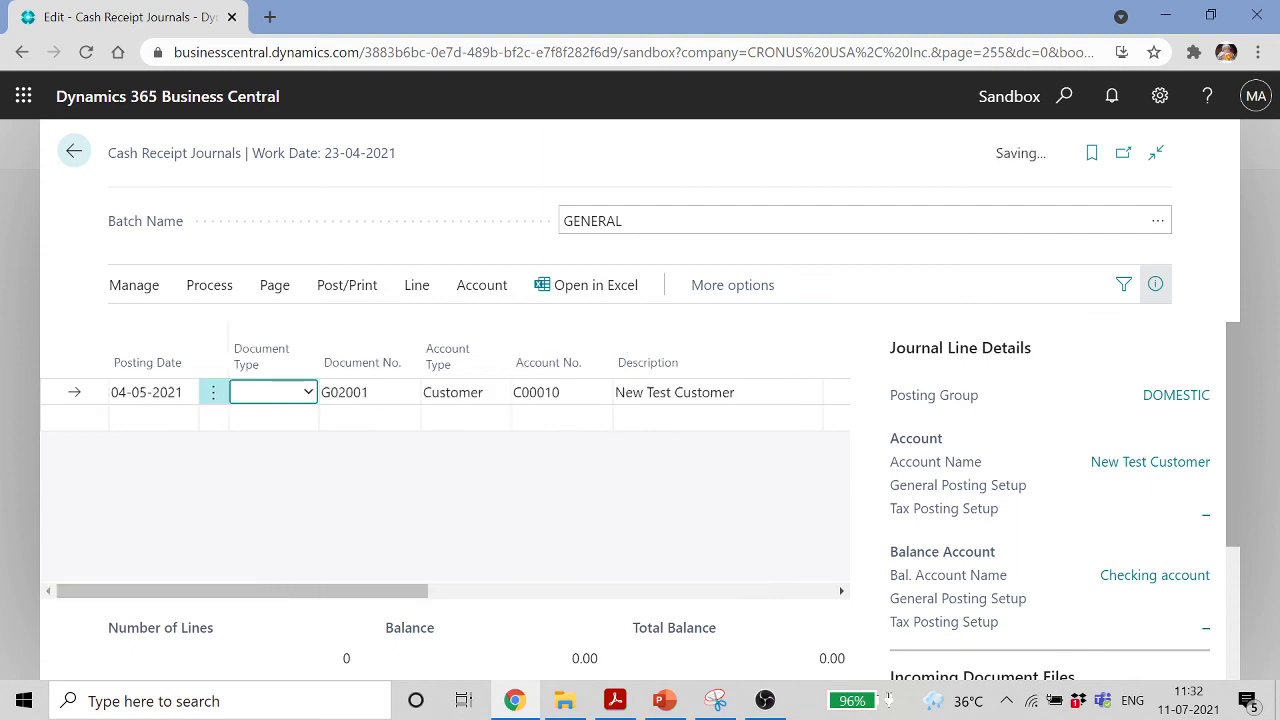
{"action": "key", "text": "Tab"}
{"action": "key", "text": "Tab"}
{"action": "key", "text": "Tab"}
{"action": "key", "text": "Tab"}
{"action": "key", "text": "Tab"}
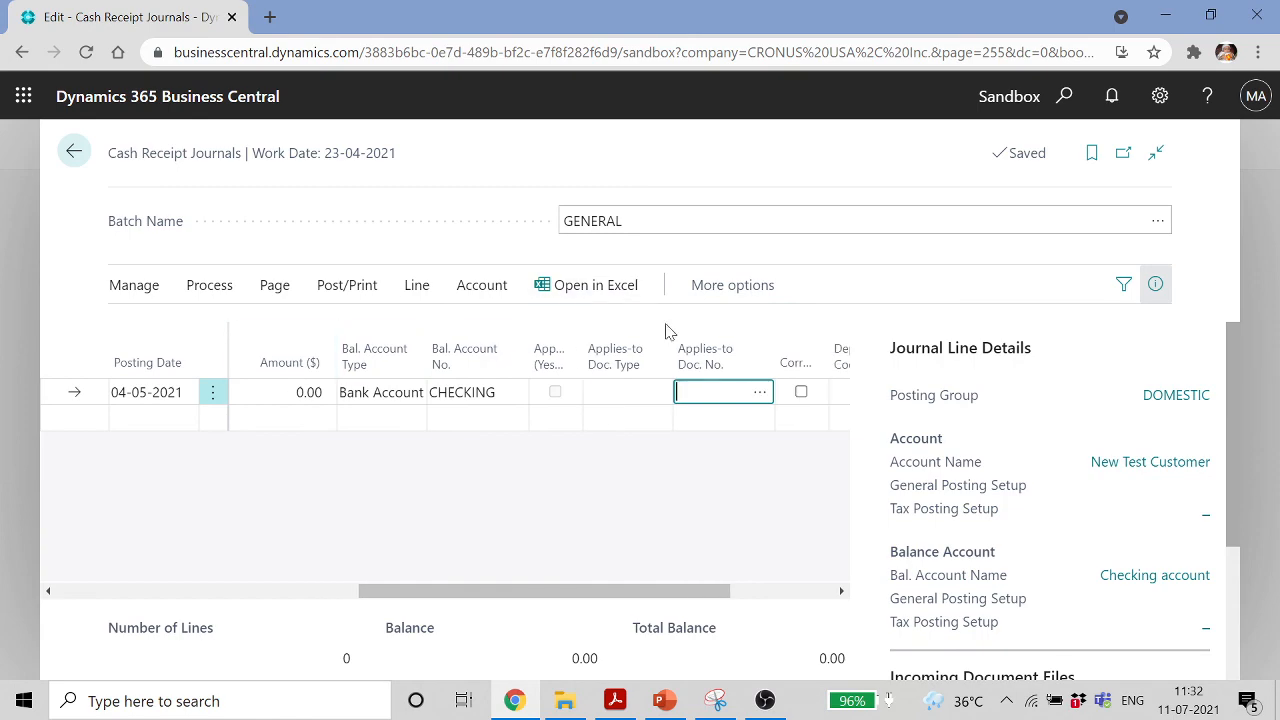
{"action": "left_click", "coordinate": [759, 391]}
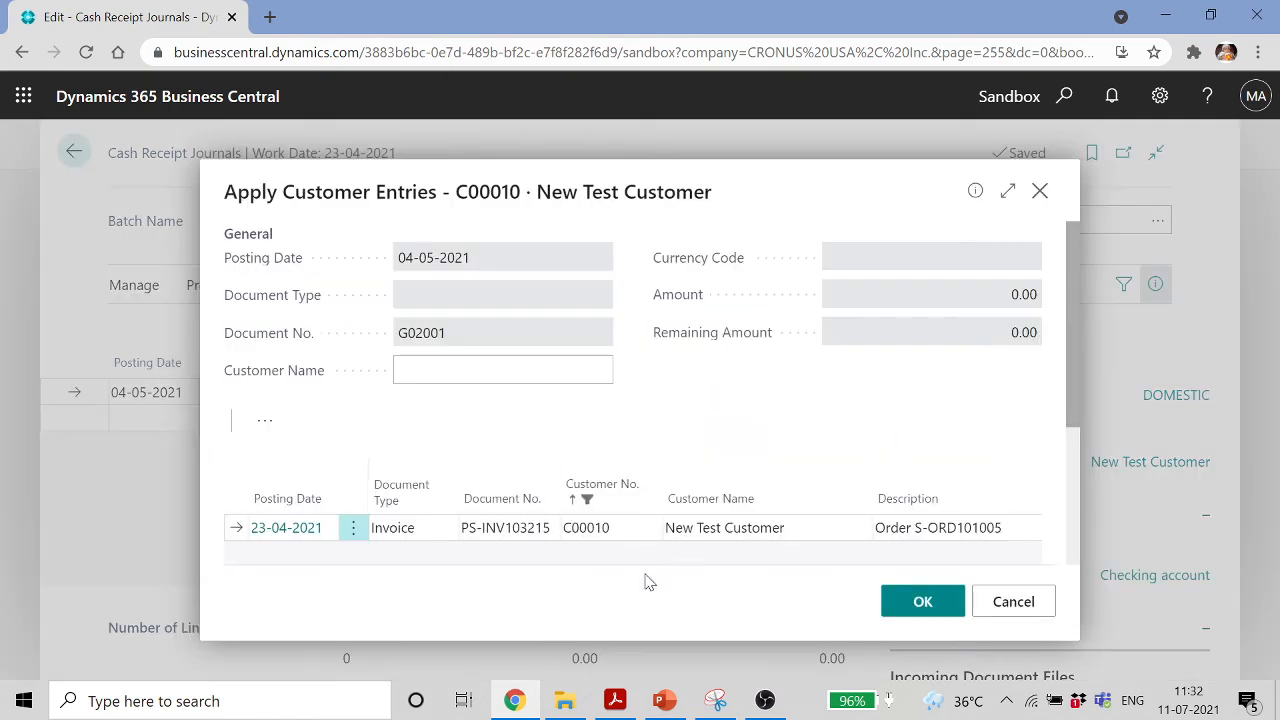
{"action": "left_click", "coordinate": [922, 602]}
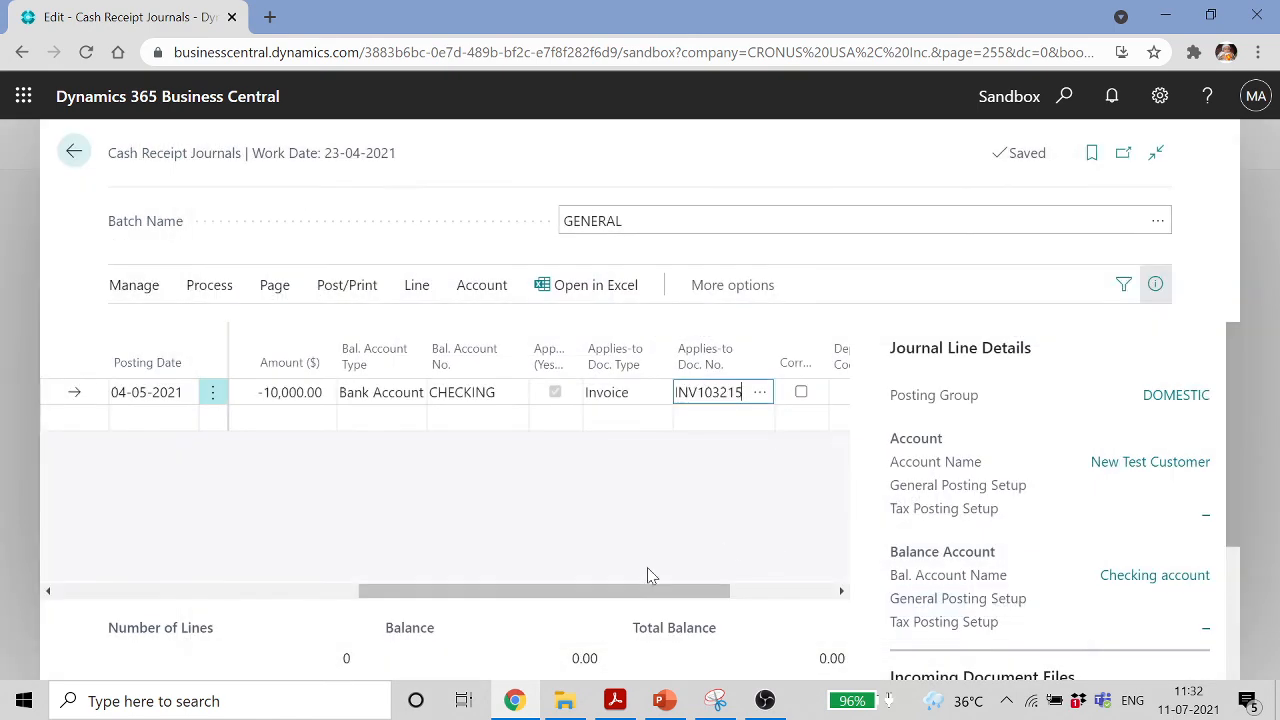
{"action": "left_click_drag", "start_coordinate": [662, 586], "coordinate": [403, 597]}
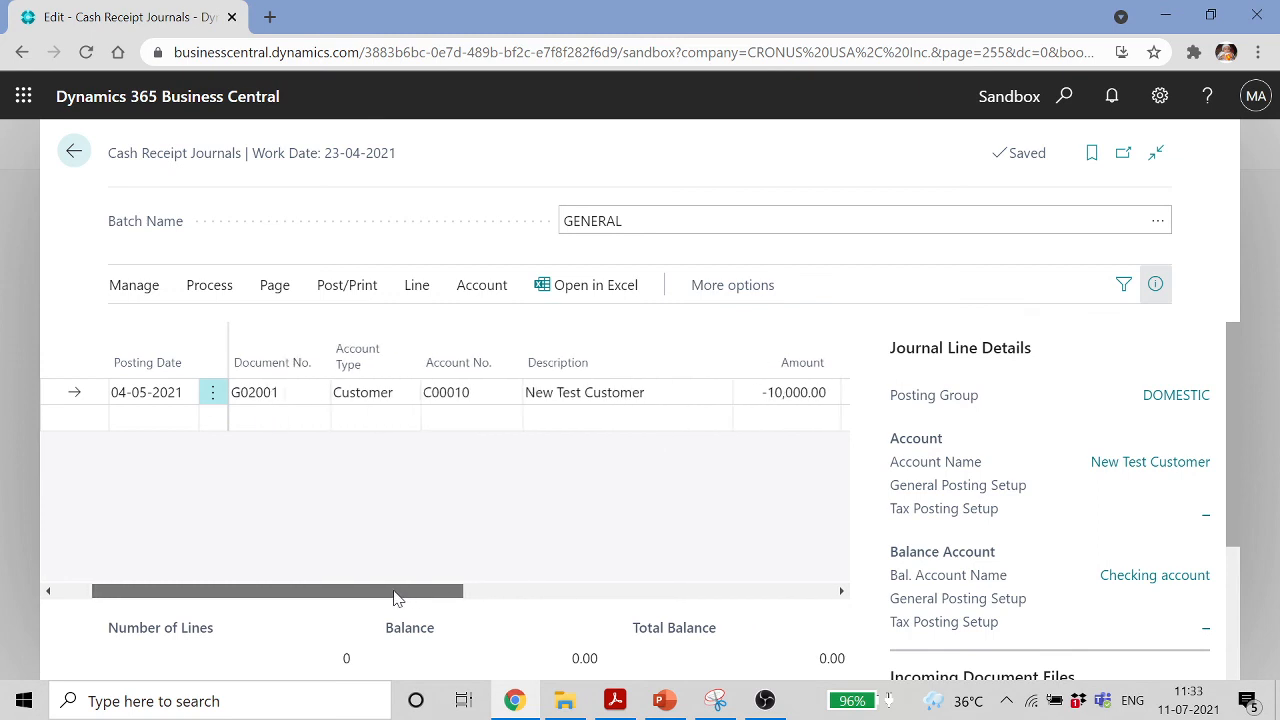
{"action": "left_click_drag", "start_coordinate": [395, 597], "coordinate": [397, 597]}
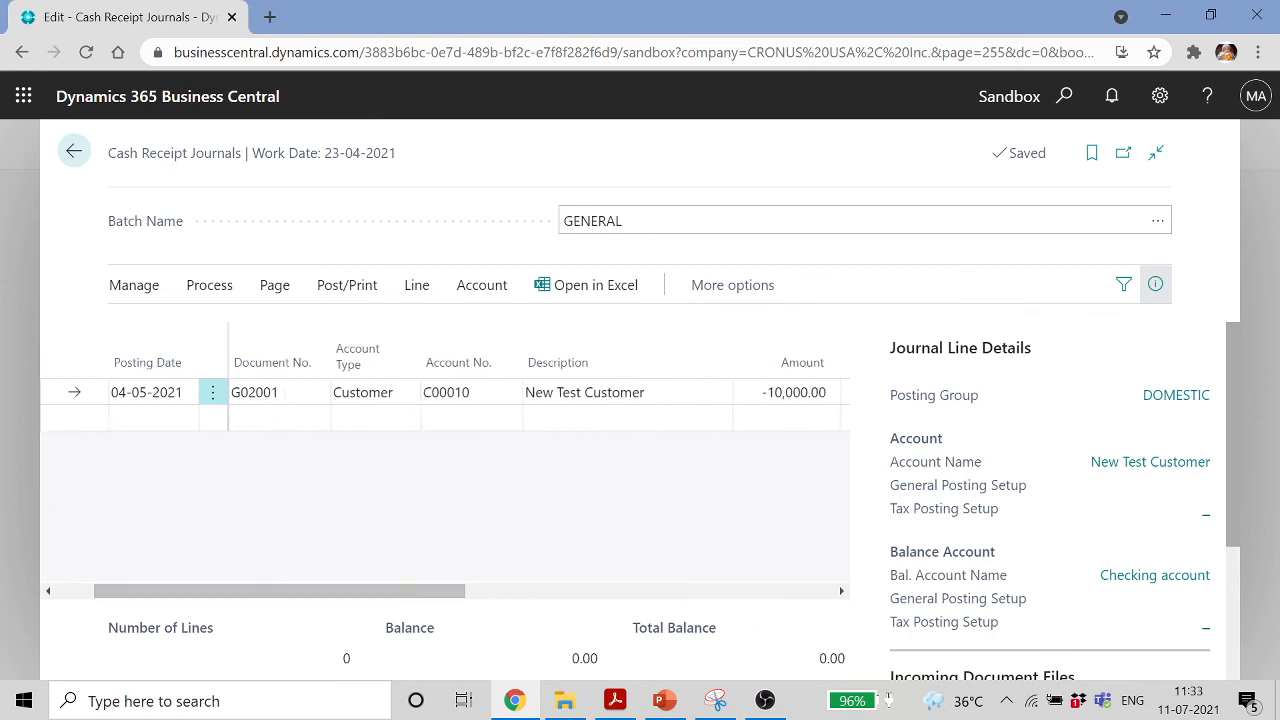
Set the posting date to the work date 23-04-2021 and clear the Applies-to Doc. No
{"action": "left_click", "coordinate": [140, 392]}
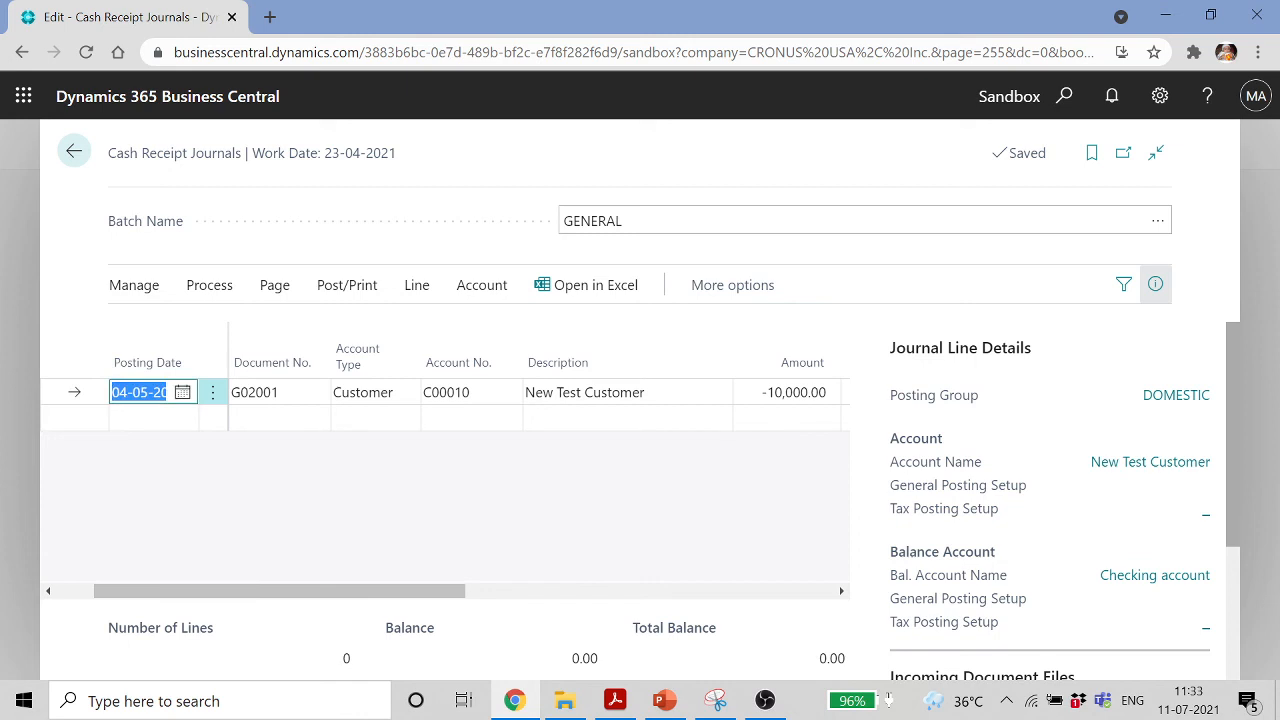
{"action": "type", "text": "t"}
{"action": "key", "text": "Tab"}
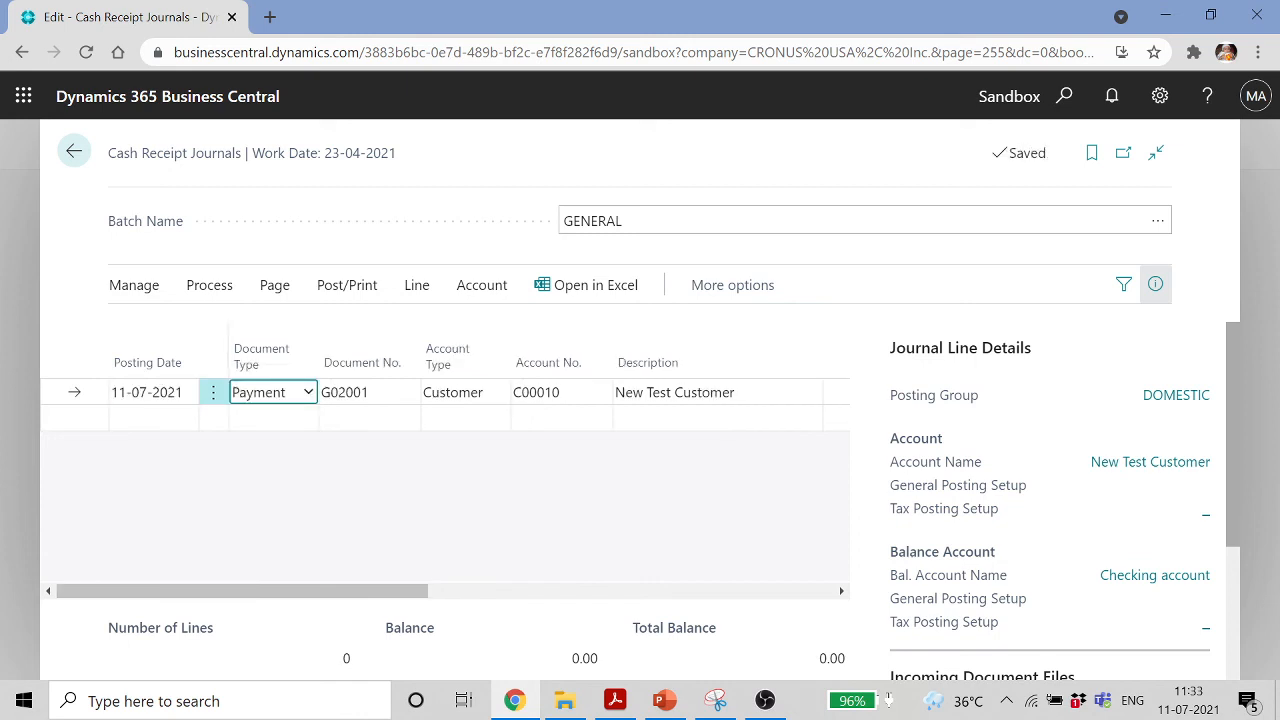
{"action": "left_click", "coordinate": [140, 392]}
{"action": "type", "text": "w"}
{"action": "key", "text": "Tab"}
{"action": "key", "text": "Tab"}
{"action": "key", "text": "Tab"}
{"action": "key", "text": "Tab"}
{"action": "key", "text": "Tab"}
{"action": "key", "text": "Tab"}
{"action": "key", "text": "Tab"}
{"action": "key", "text": "Tab"}
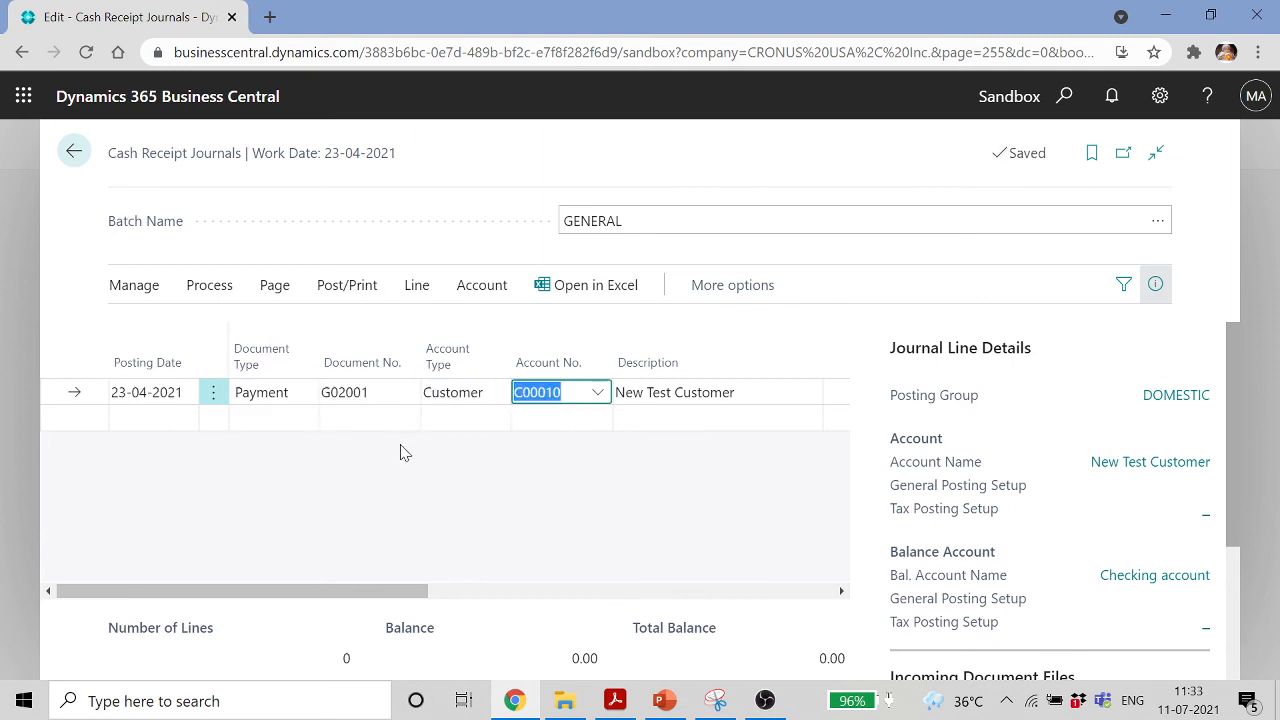
{"action": "key", "text": "Tab"}
{"action": "key", "text": "Tab"}
{"action": "key", "text": "Tab"}
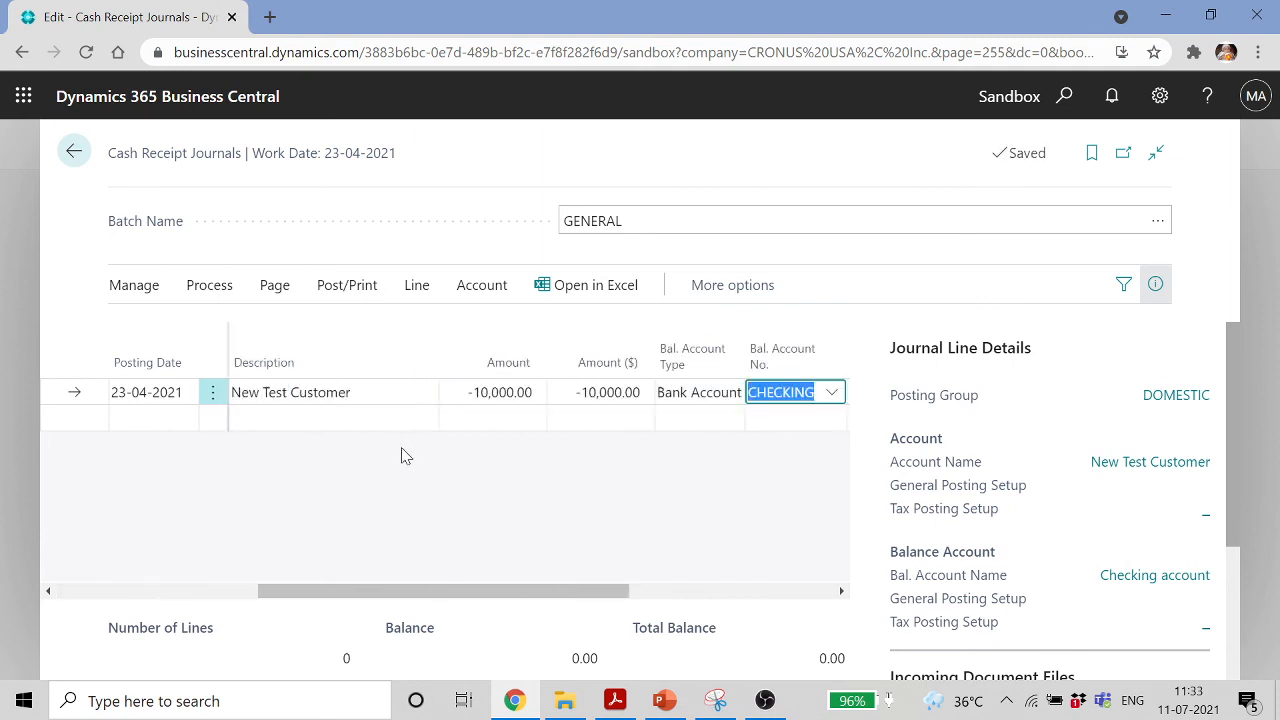
{"action": "key", "text": "Tab"}
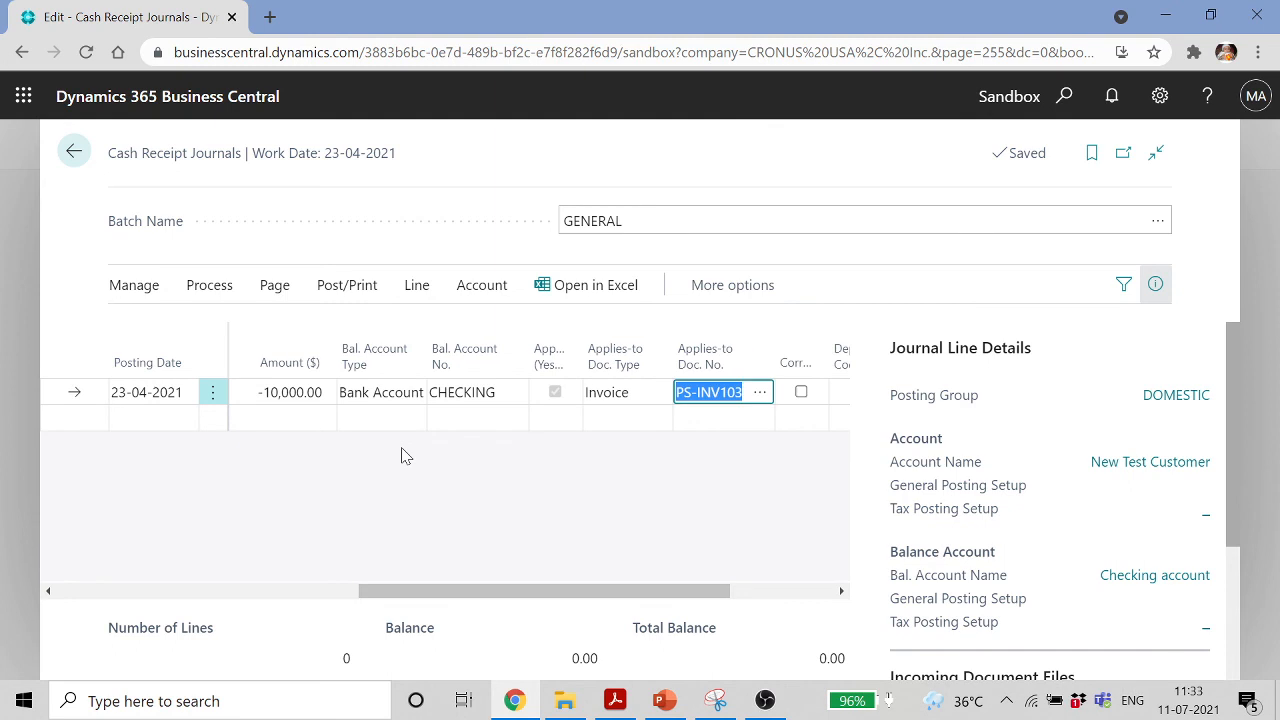
{"action": "key", "text": "BackSpace"}
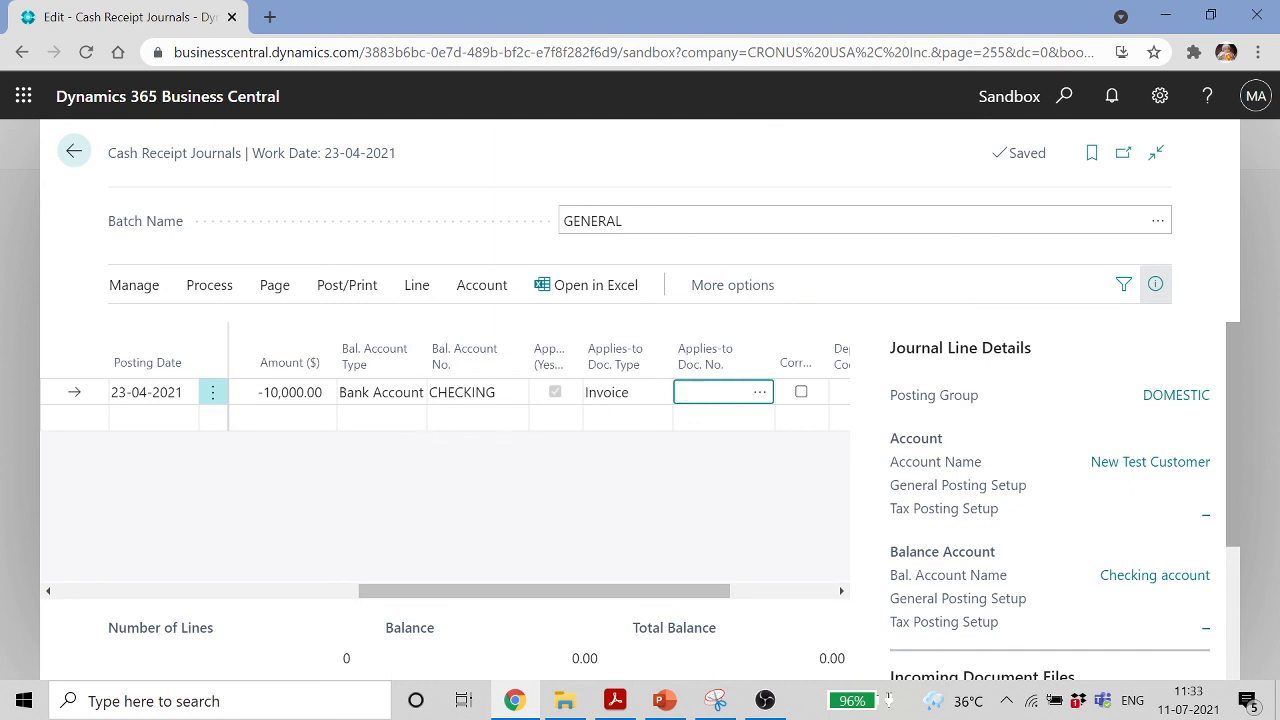
Apply the payment to invoice PS-INV103215 and review the payment amount
{"action": "left_click", "coordinate": [760, 392]}
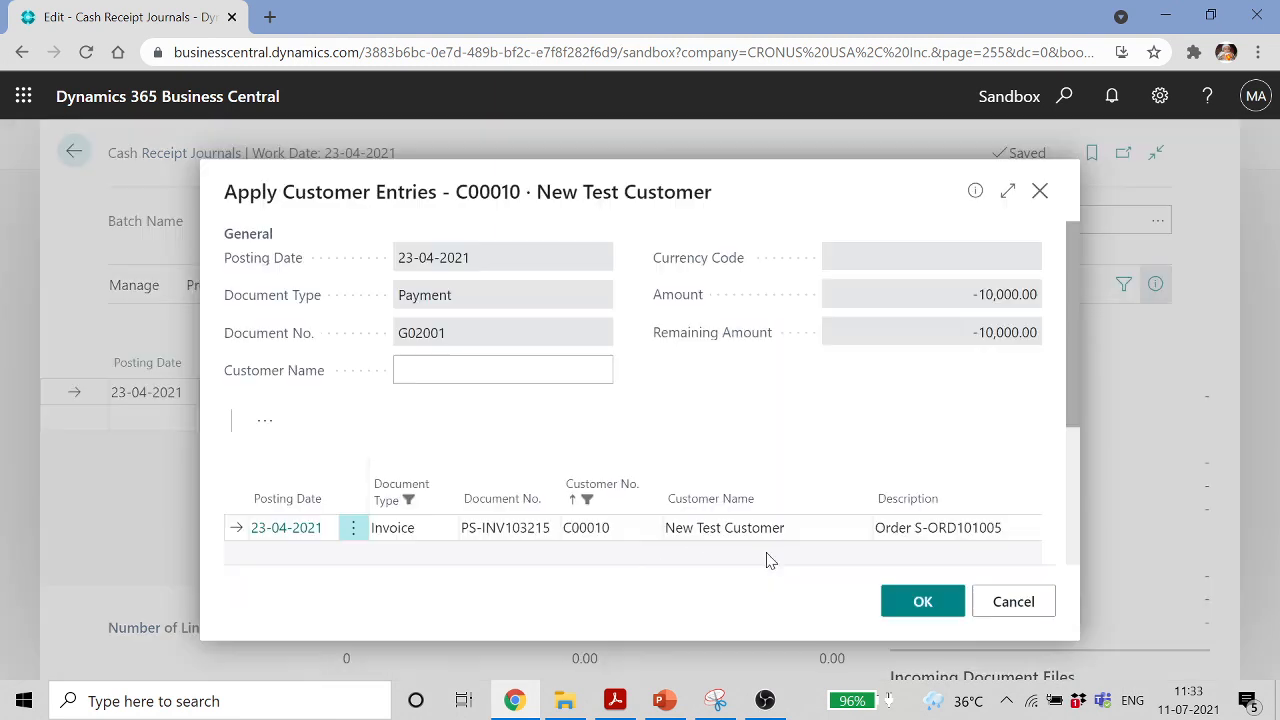
{"action": "left_click", "coordinate": [928, 601]}
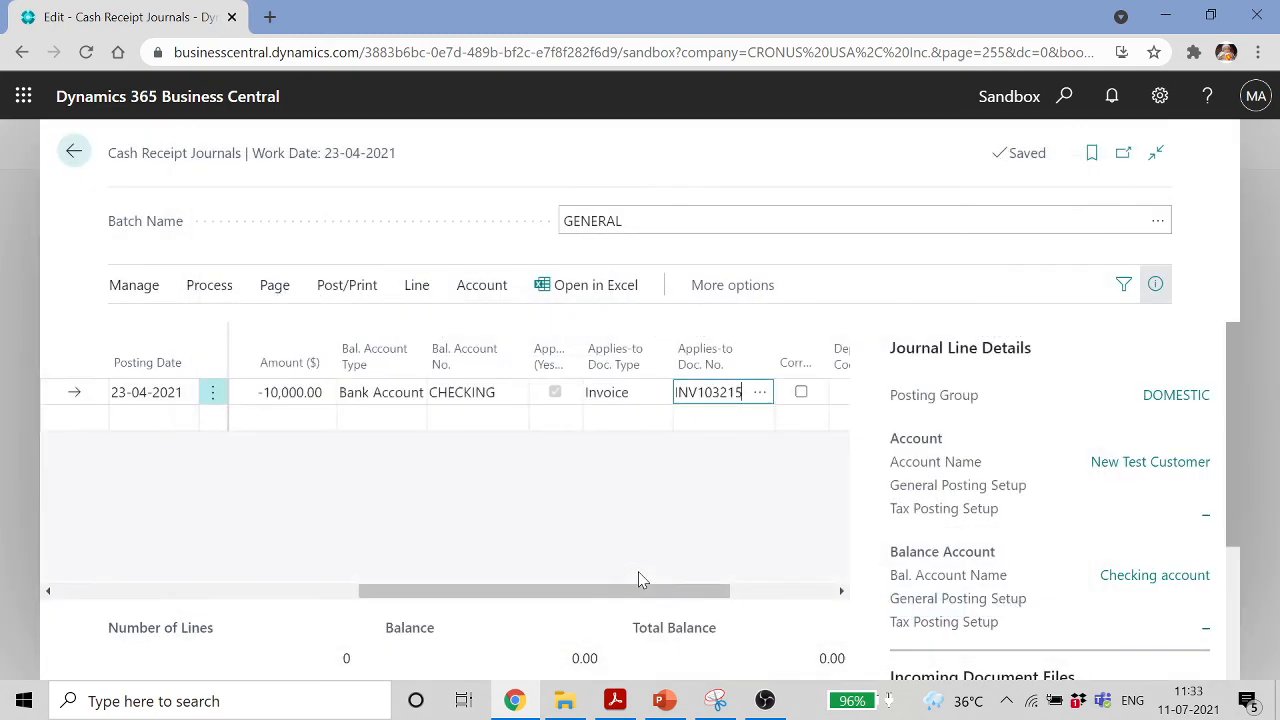
{"action": "left_click_drag", "start_coordinate": [700, 590], "coordinate": [877, 600]}
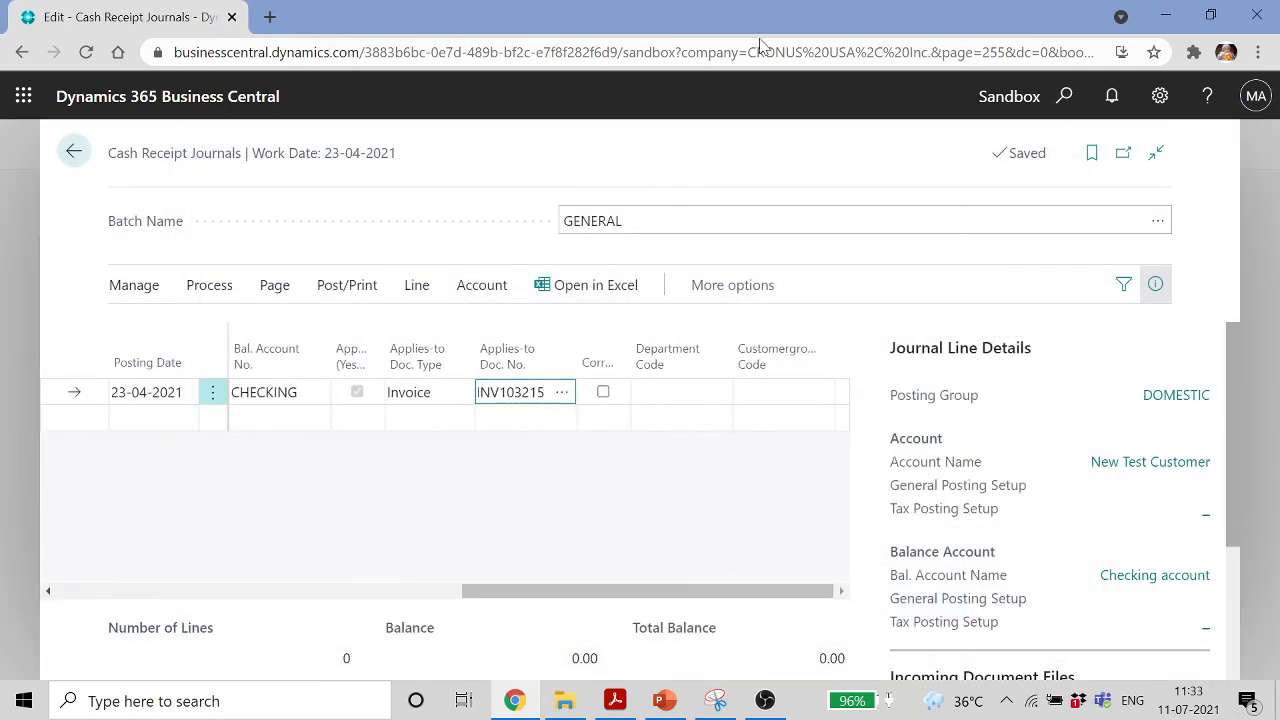
{"action": "left_click_drag", "start_coordinate": [700, 598], "coordinate": [528, 602]}
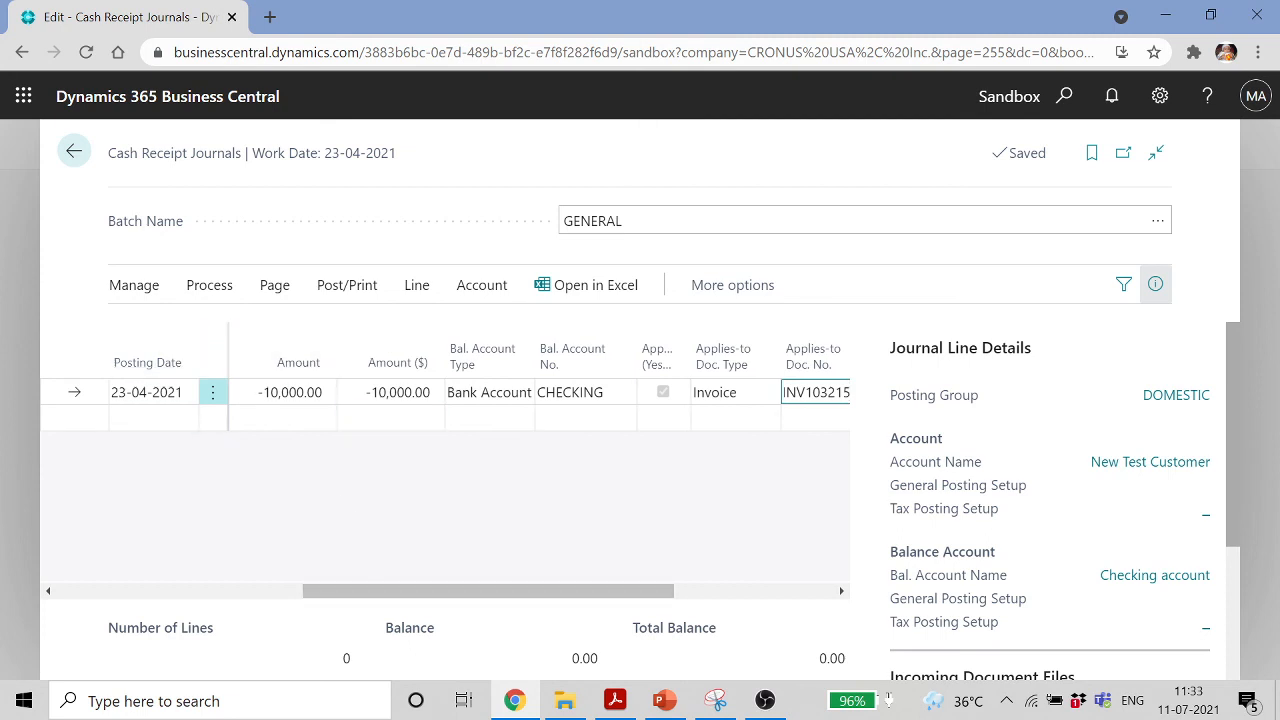
{"action": "left_click", "coordinate": [398, 393]}
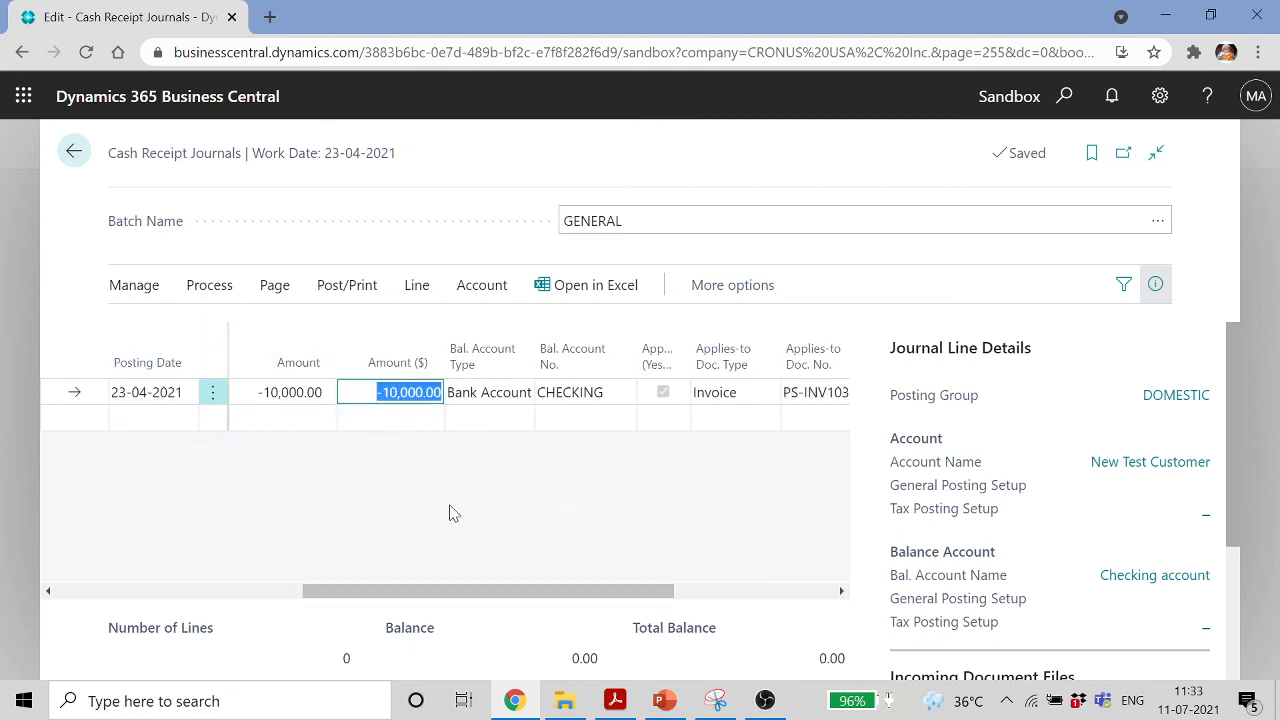
{"action": "left_click", "coordinate": [686, 585]}
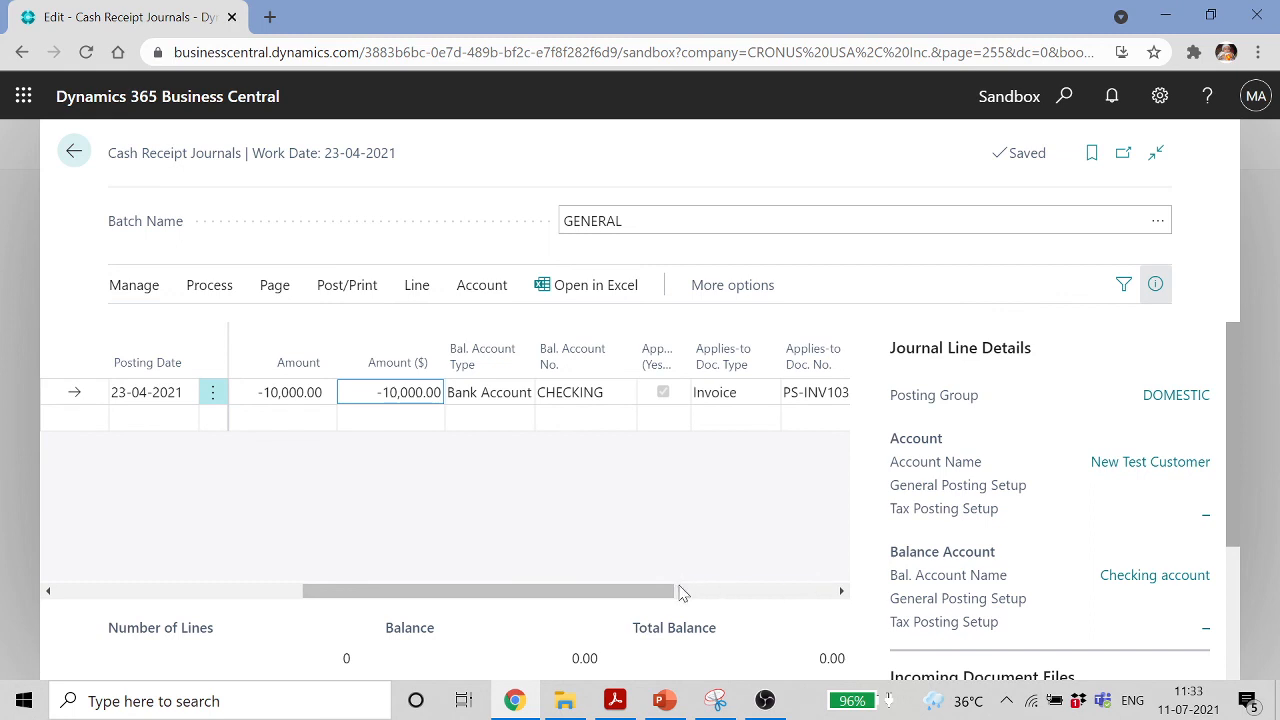
{"action": "left_click_drag", "start_coordinate": [663, 594], "coordinate": [605, 590]}
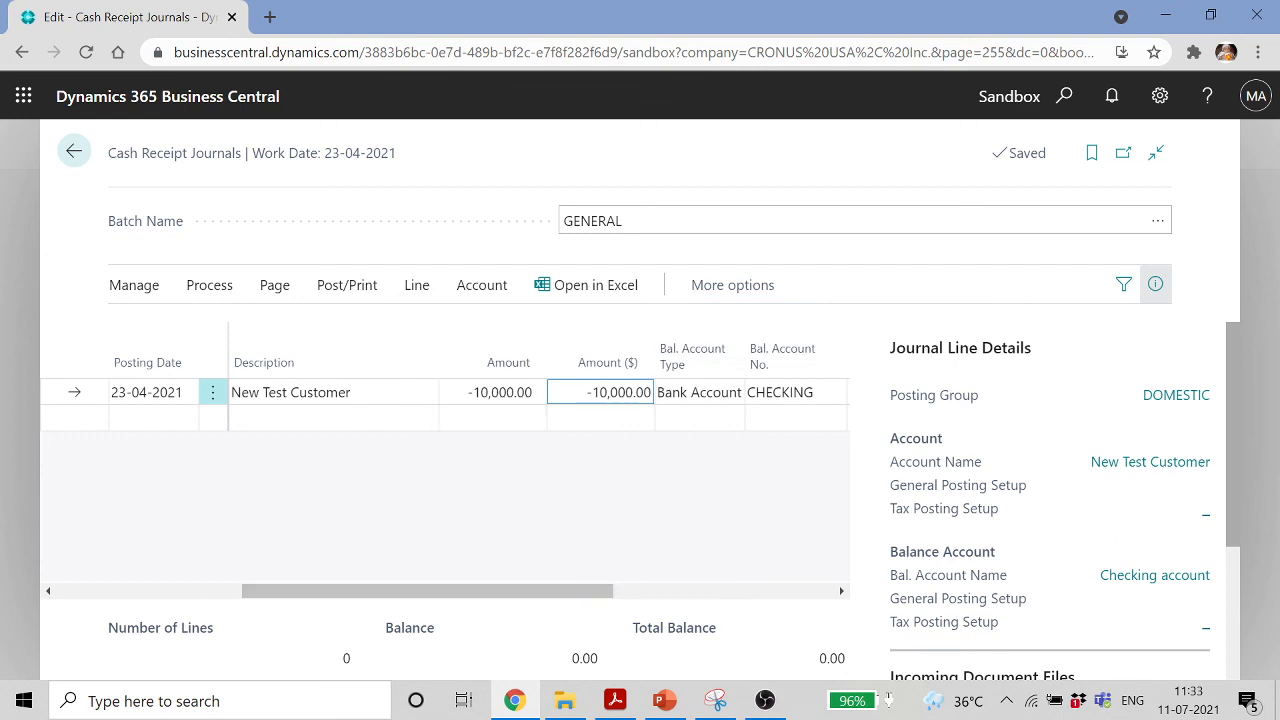
Check the line's Amount and the applied invoice entry's -200.00 discount balance
{"action": "left_click", "coordinate": [503, 392]}
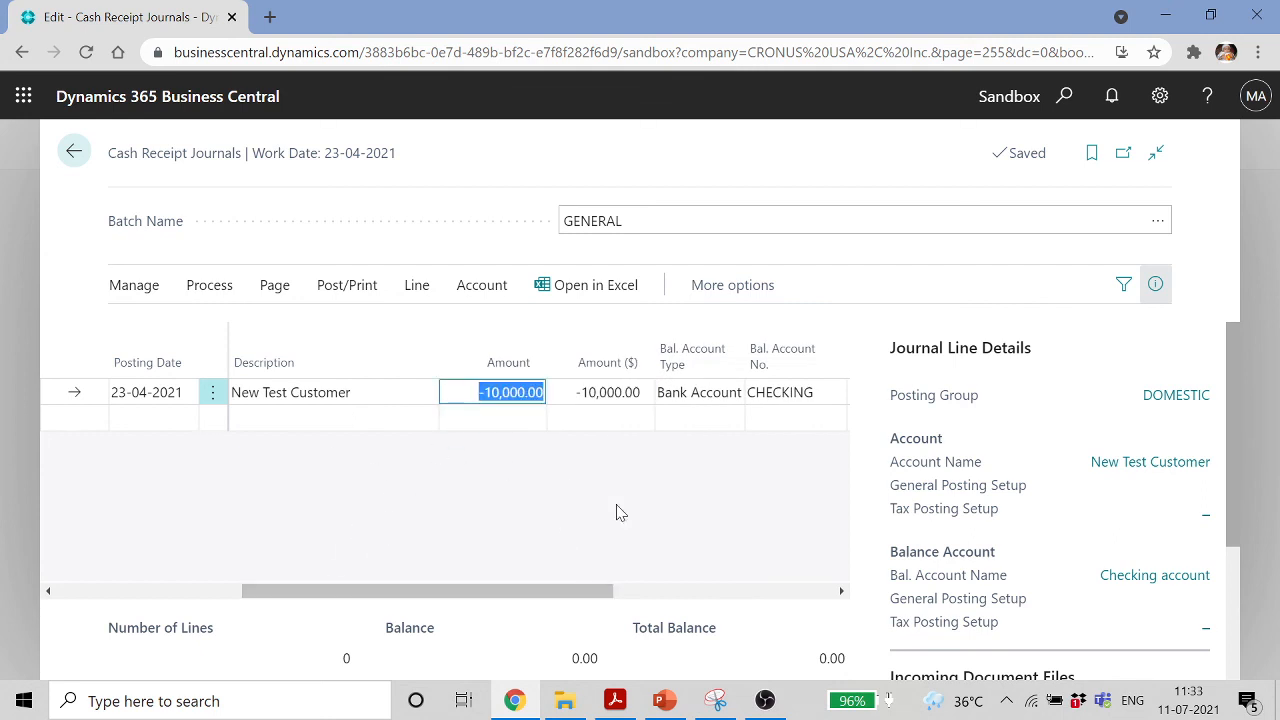
{"action": "left_click_drag", "start_coordinate": [571, 591], "coordinate": [819, 595]}
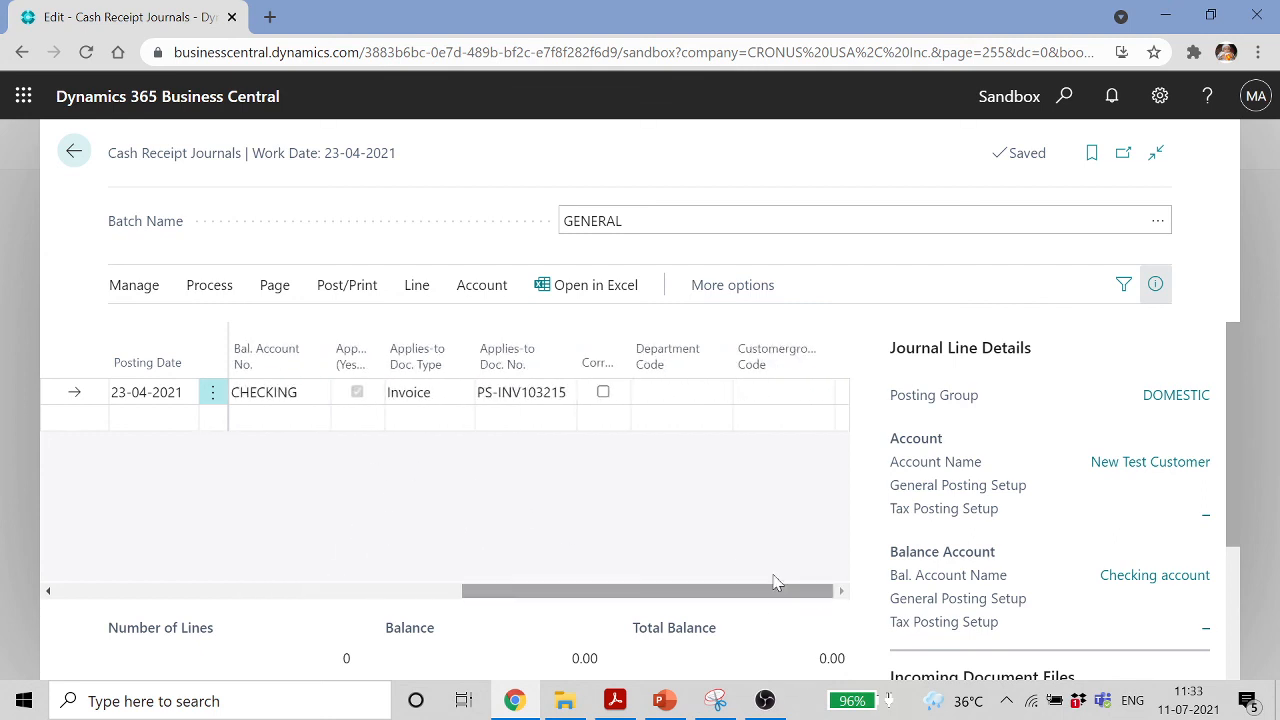
{"action": "left_click", "coordinate": [560, 392]}
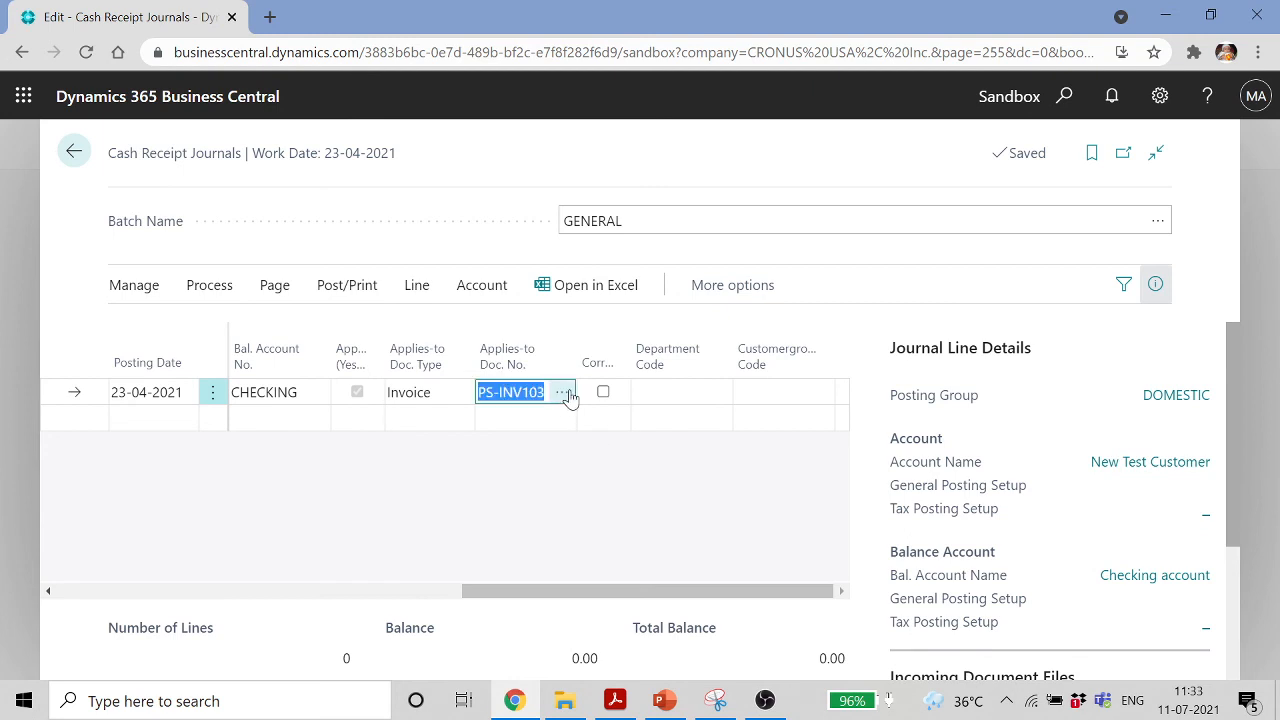
{"action": "left_click", "coordinate": [570, 393]}
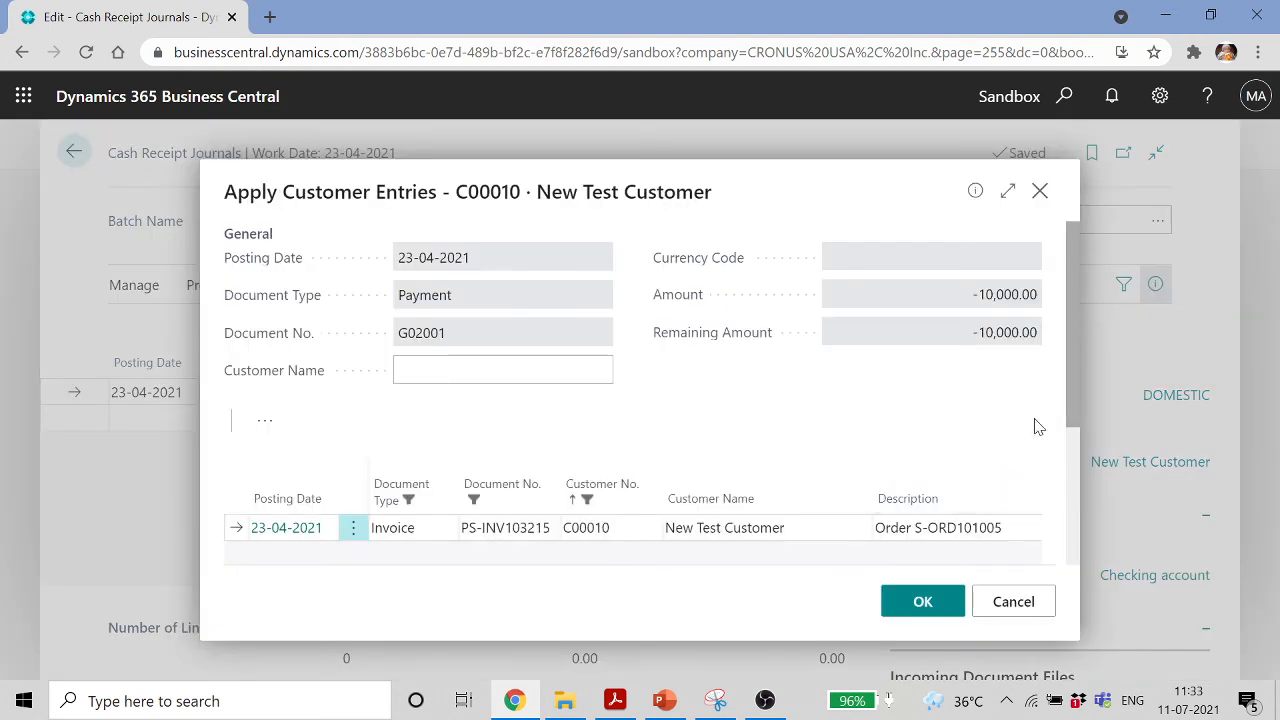
{"action": "left_click_drag", "start_coordinate": [1070, 383], "coordinate": [1068, 533]}
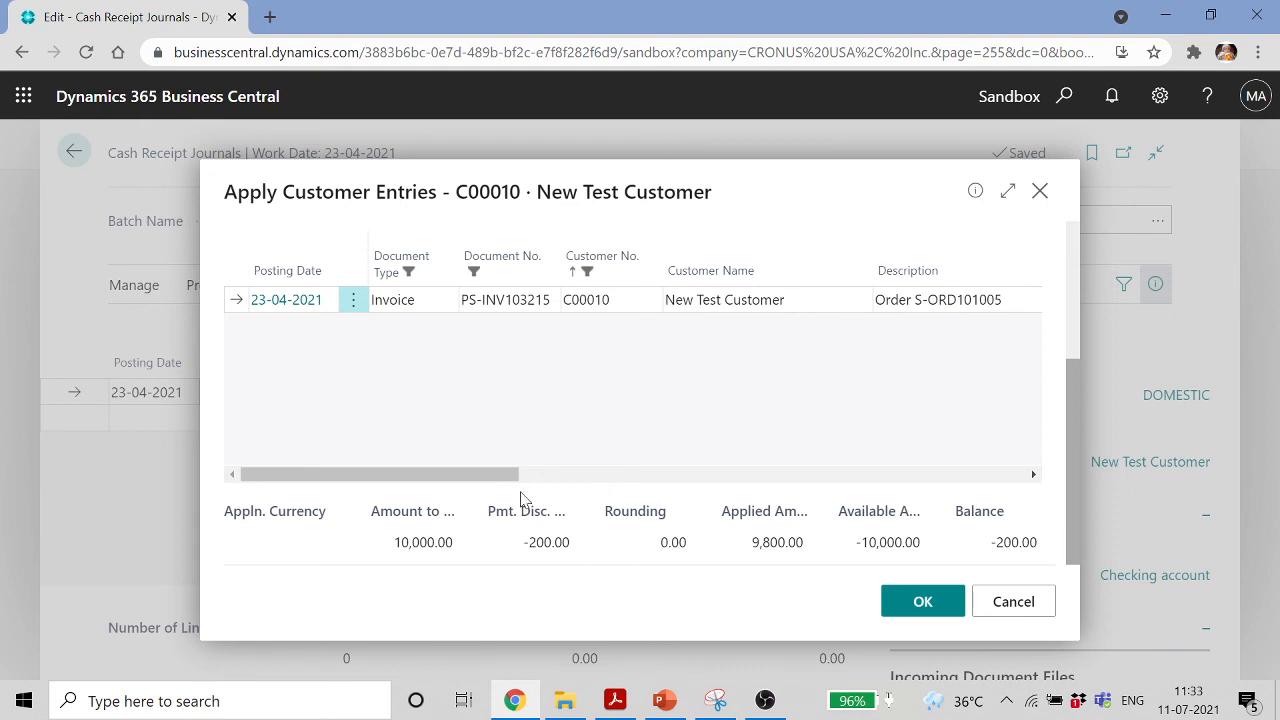
{"action": "left_click_drag", "start_coordinate": [491, 480], "coordinate": [1005, 478]}
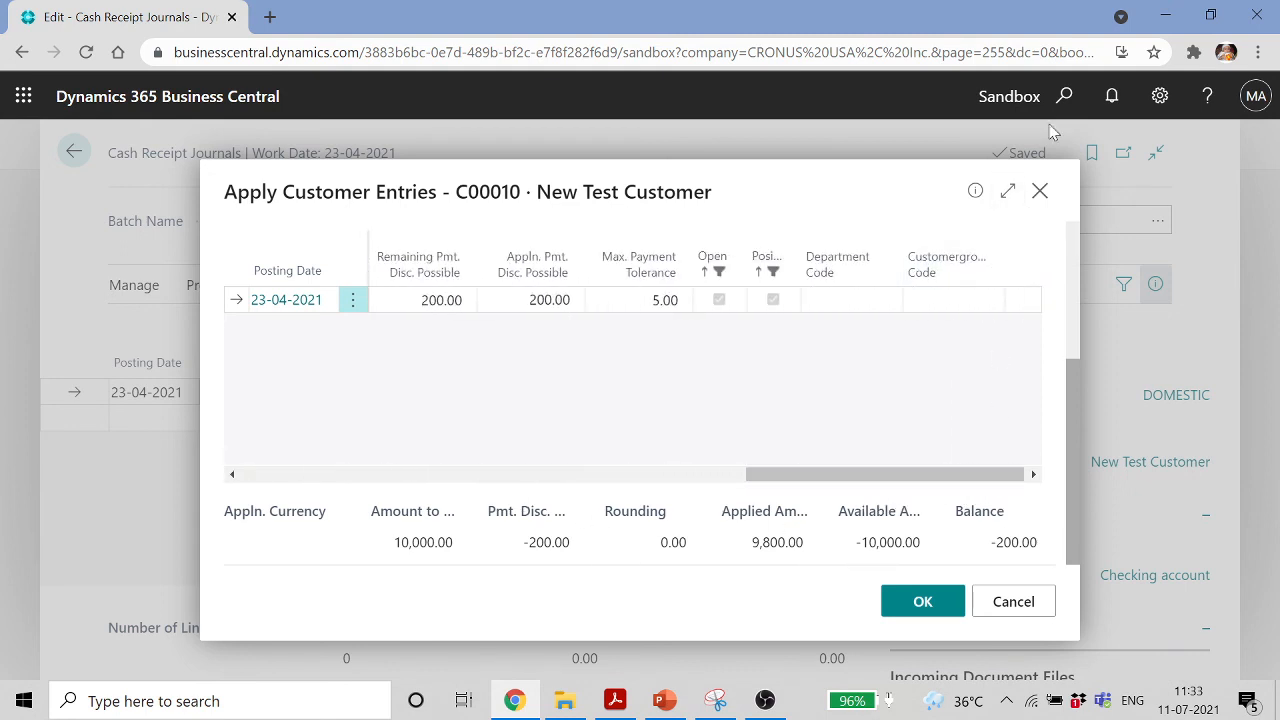
Open the Sales & Receivables Setup page through search
{"action": "left_click", "coordinate": [1064, 96]}
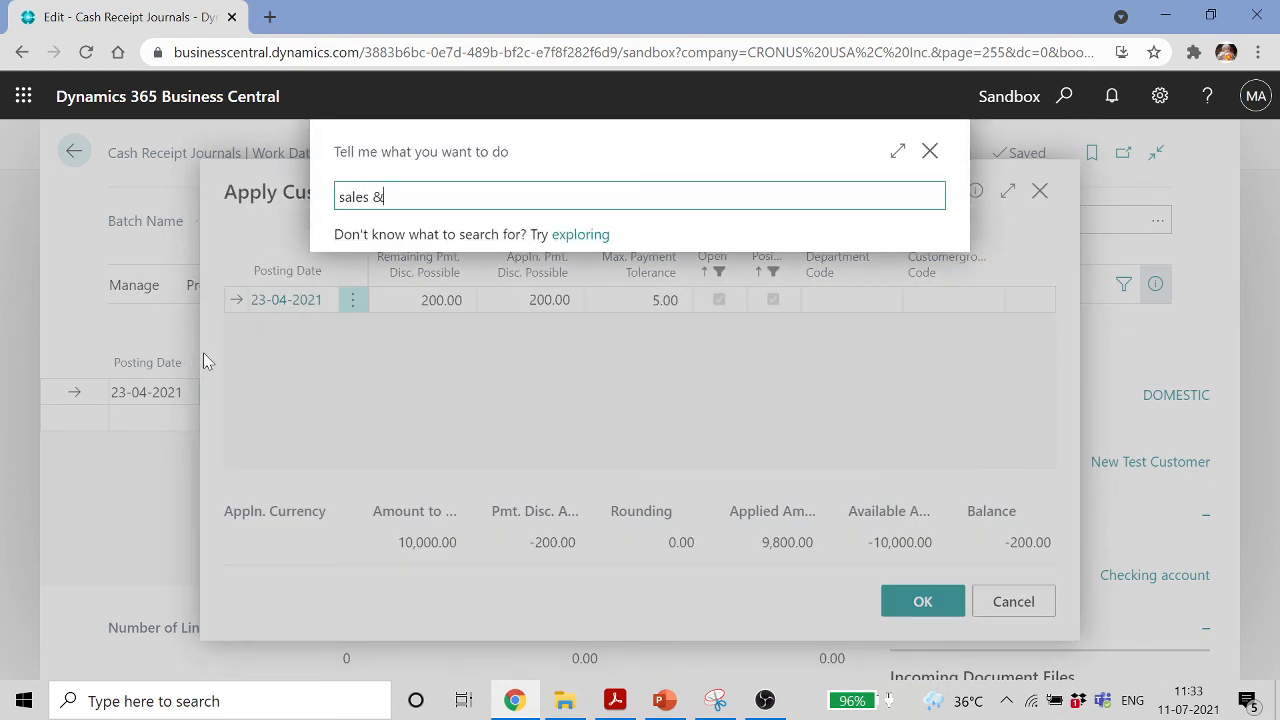
{"action": "left_click", "coordinate": [441, 297]}
{"action": "left_click", "coordinate": [401, 290]}
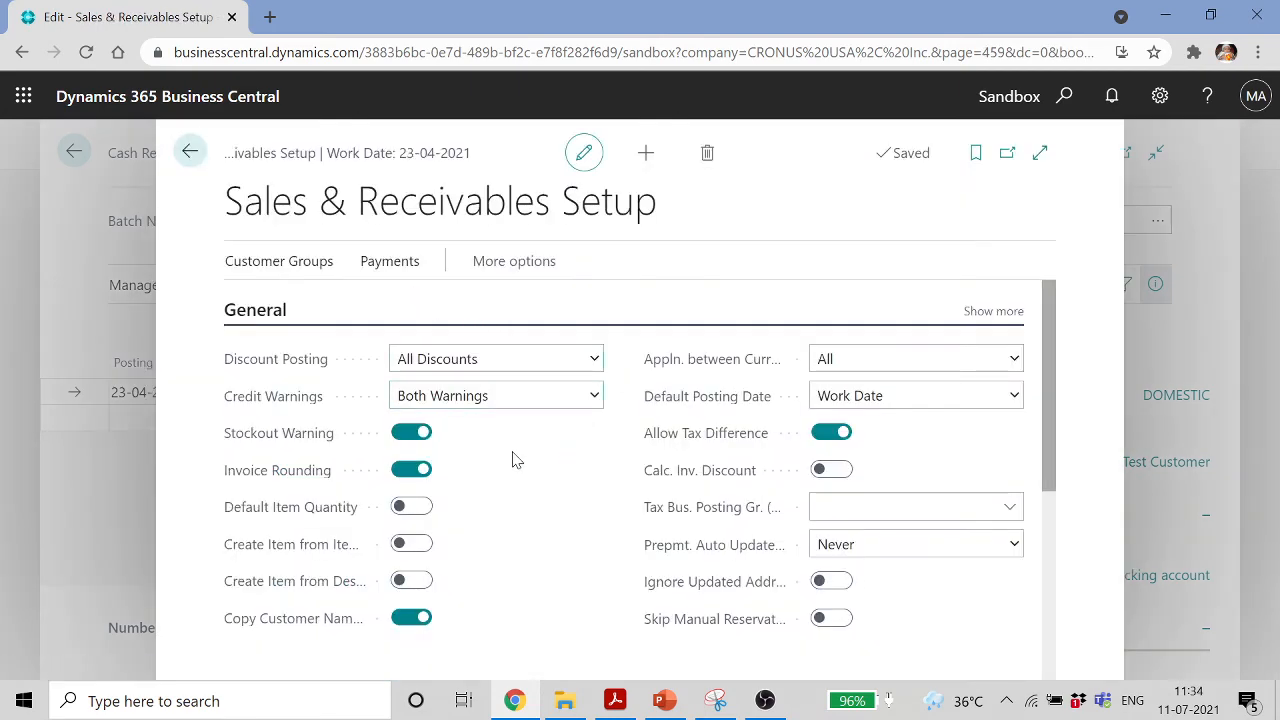
Return from receivables setup to the cash receipt journal, cancelling Apply Entries without changes
{"action": "scroll", "coordinate": [512, 459], "scroll_direction": "down", "scroll_amount": 1}
{"action": "scroll", "coordinate": [516, 460], "scroll_direction": "down", "scroll_amount": 2}
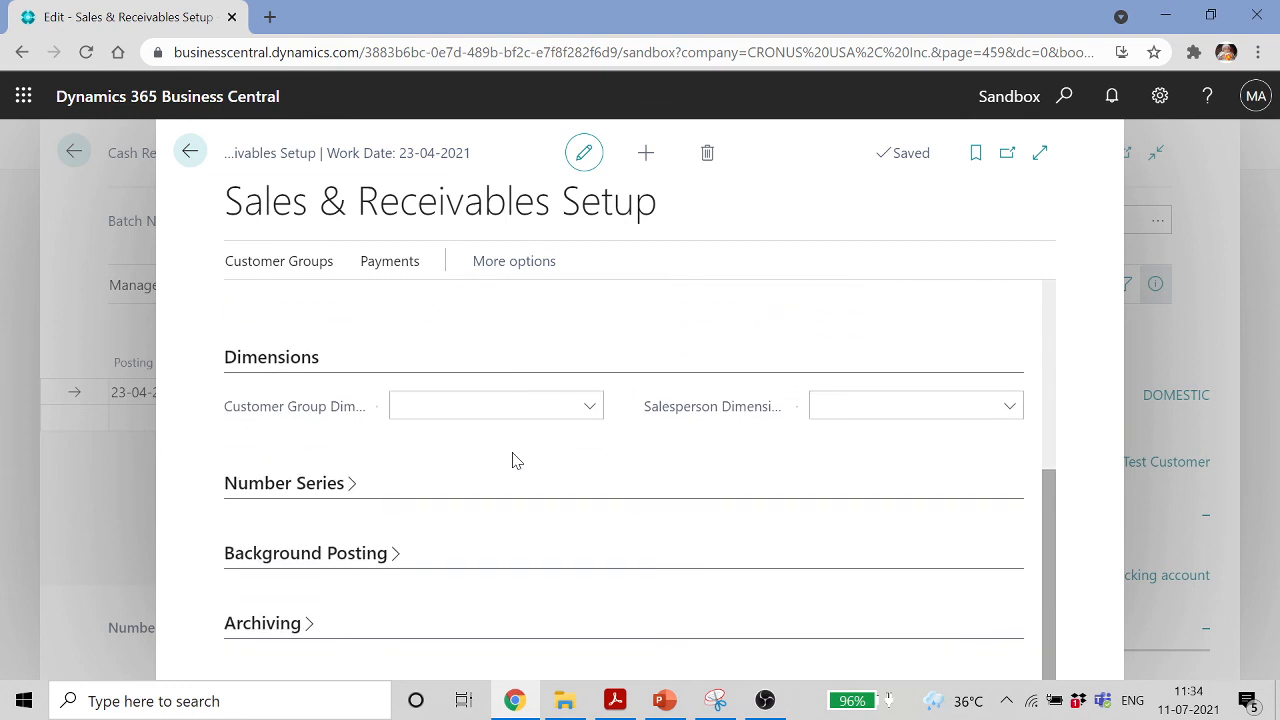
{"action": "scroll", "coordinate": [571, 486], "scroll_direction": "up", "scroll_amount": 4}
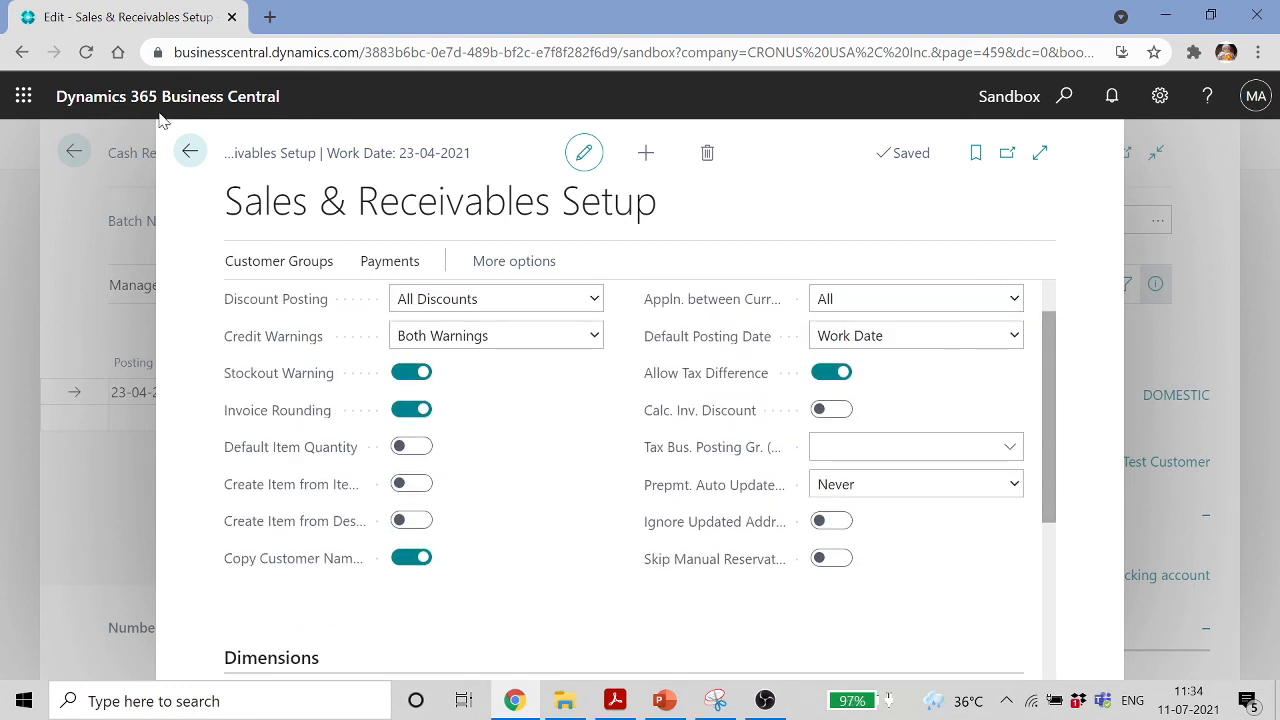
{"action": "left_click", "coordinate": [184, 152]}
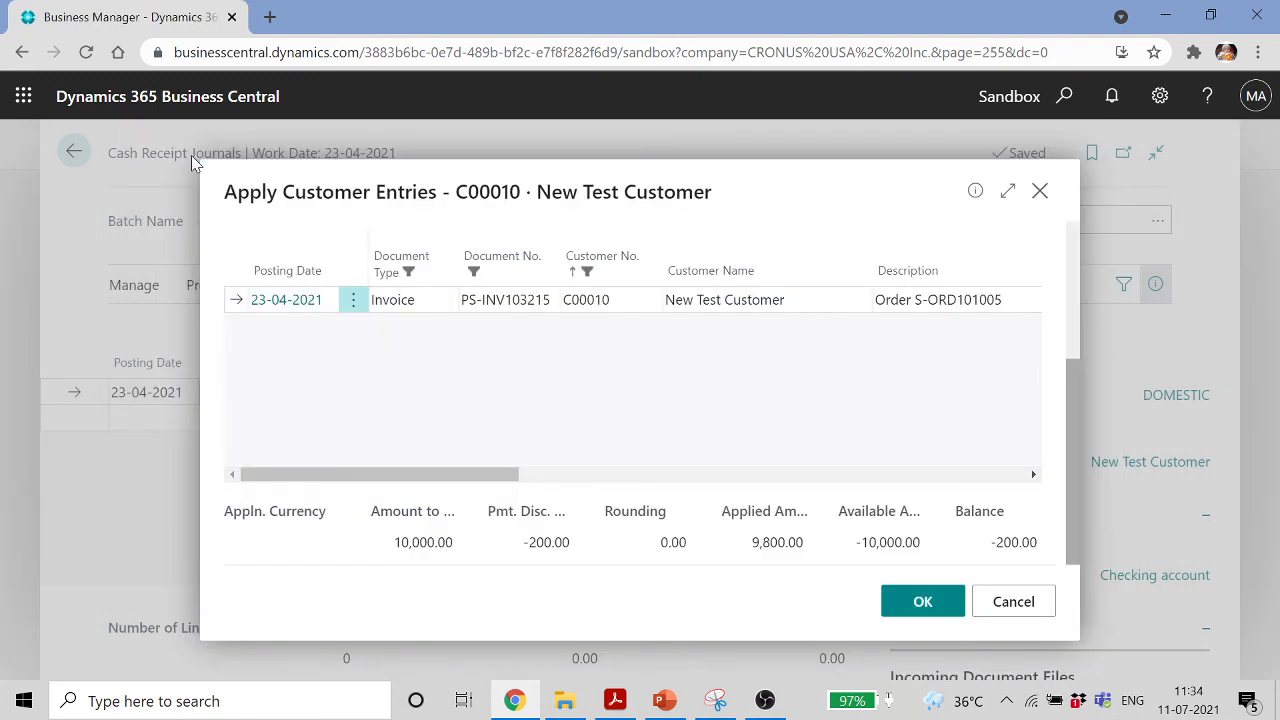
{"action": "left_click", "coordinate": [1014, 601]}
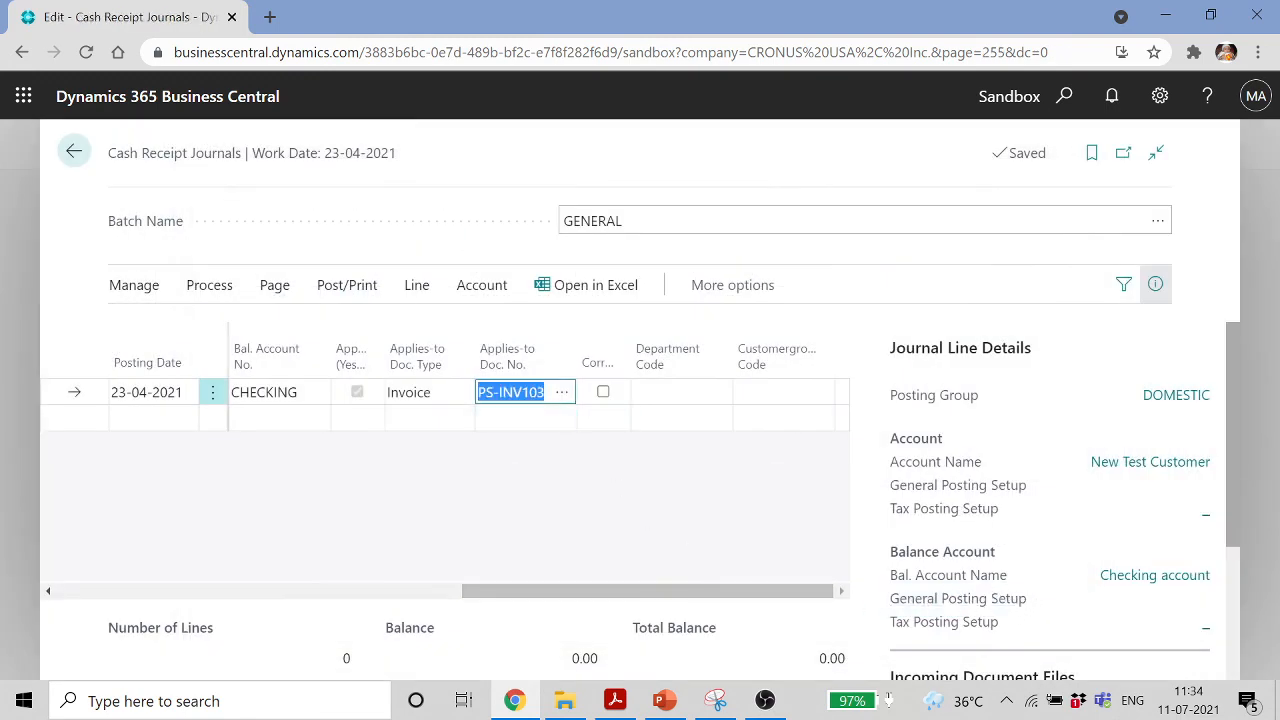
Clear the line's amount and apply it to invoice PS-INV103215, making it -9,800.00
{"action": "left_click_drag", "start_coordinate": [731, 591], "coordinate": [502, 580]}
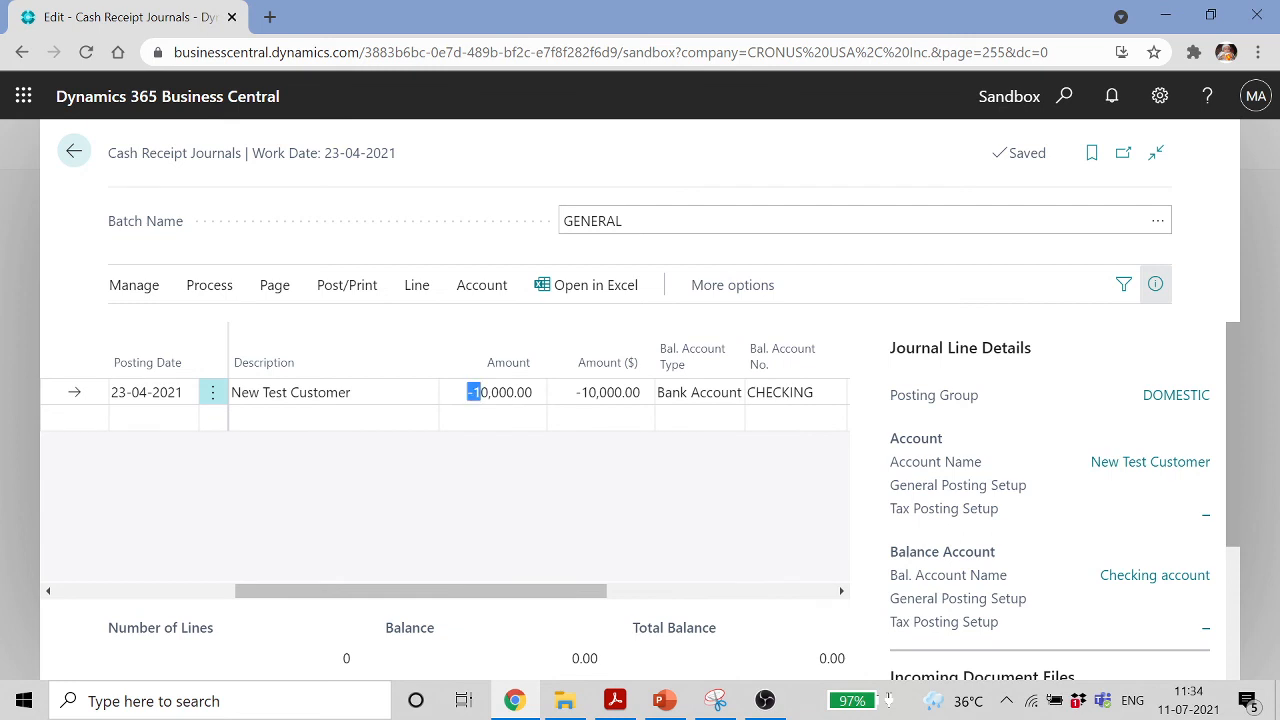
{"action": "left_click", "coordinate": [600, 392]}
{"action": "key", "text": "BackSpace"}
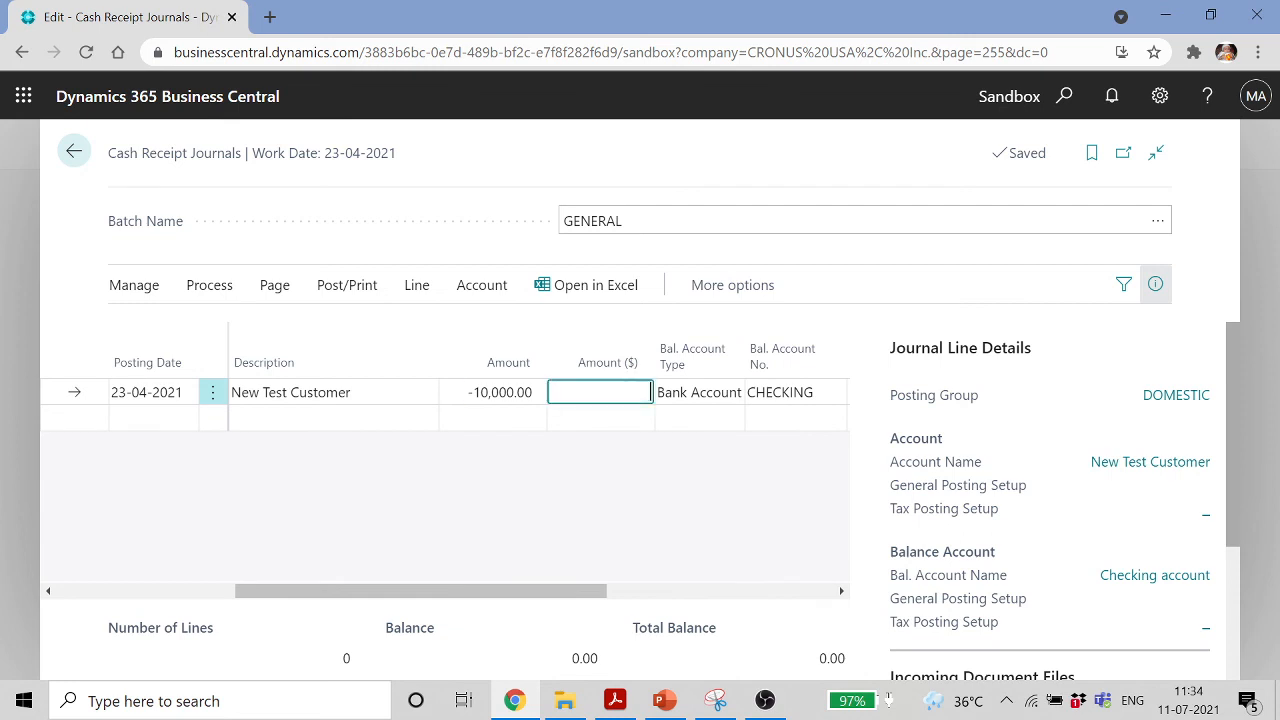
{"action": "key", "text": "shift+Tab"}
{"action": "key", "text": "BackSpace"}
{"action": "key", "text": "Tab"}
{"action": "key", "text": "Tab"}
{"action": "key", "text": "Tab"}
{"action": "key", "text": "Tab"}
{"action": "key", "text": "Tab"}
{"action": "key", "text": "Tab"}
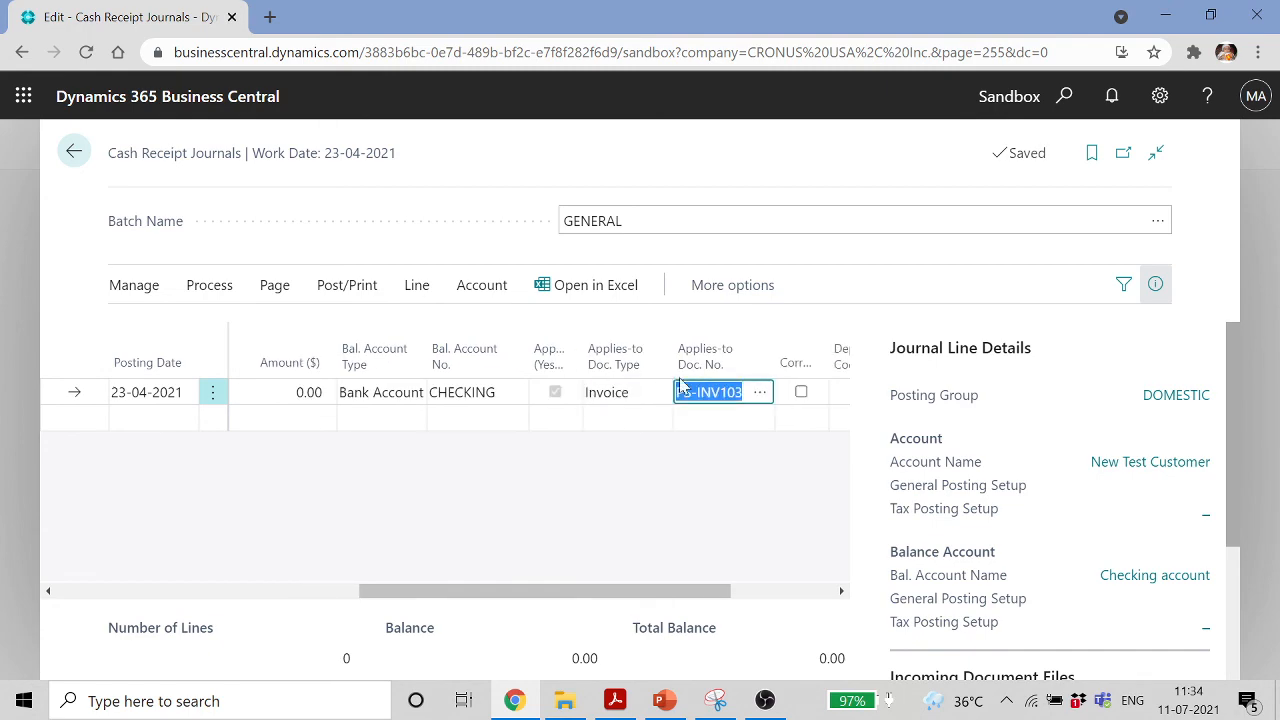
{"action": "left_click", "coordinate": [760, 392]}
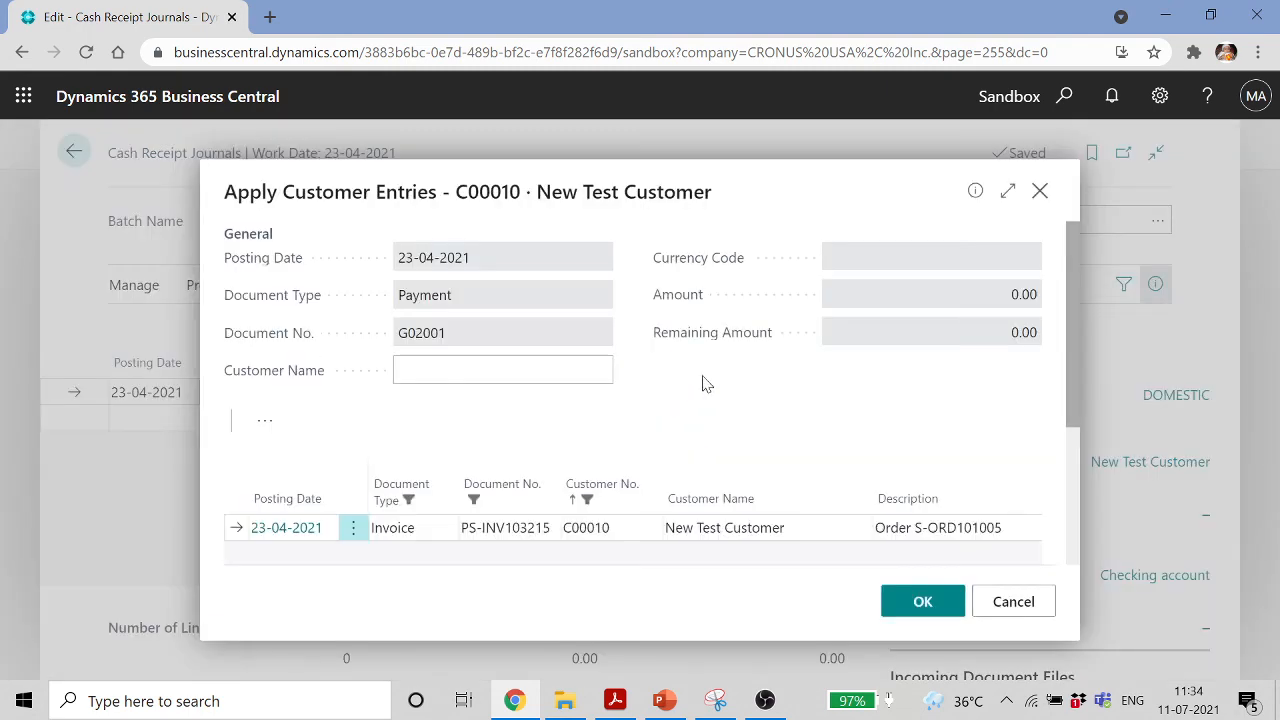
{"action": "left_click", "coordinate": [922, 601]}
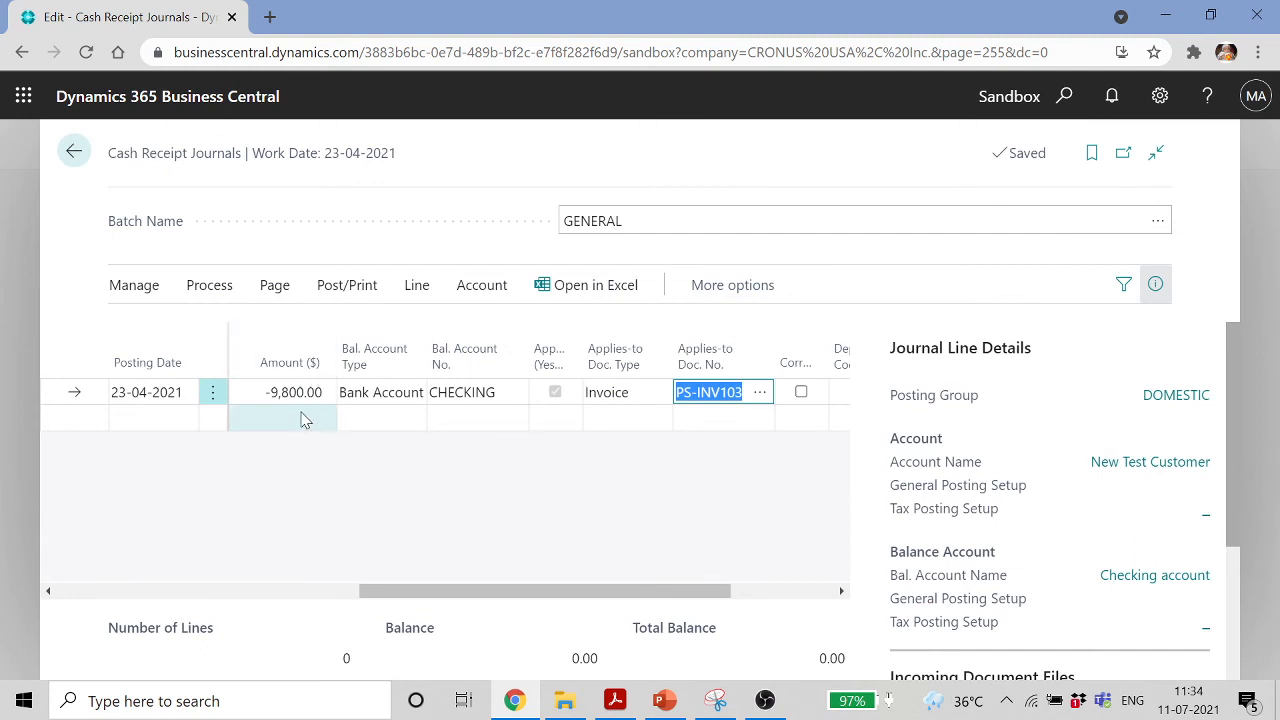
{"action": "left_click", "coordinate": [212, 392]}
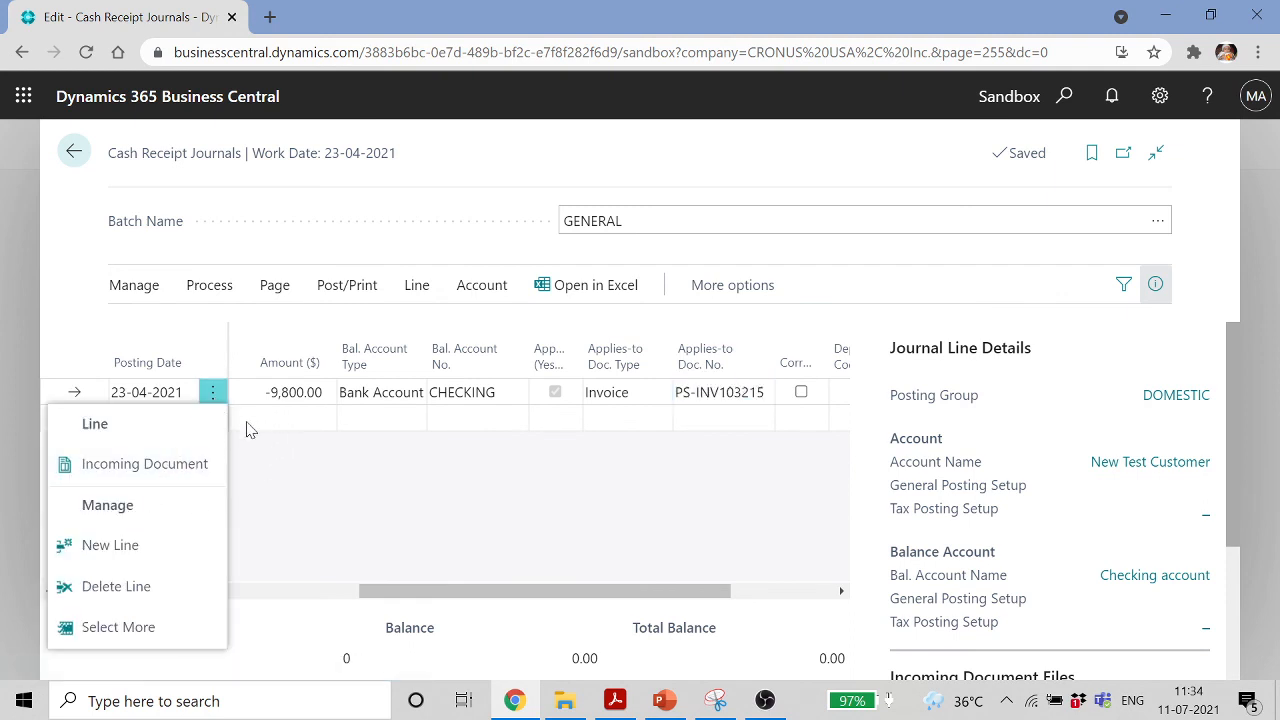
Delete the existing journal line and start a new one dated 03-05-2021
{"action": "left_click", "coordinate": [130, 588]}
{"action": "left_click", "coordinate": [748, 460]}
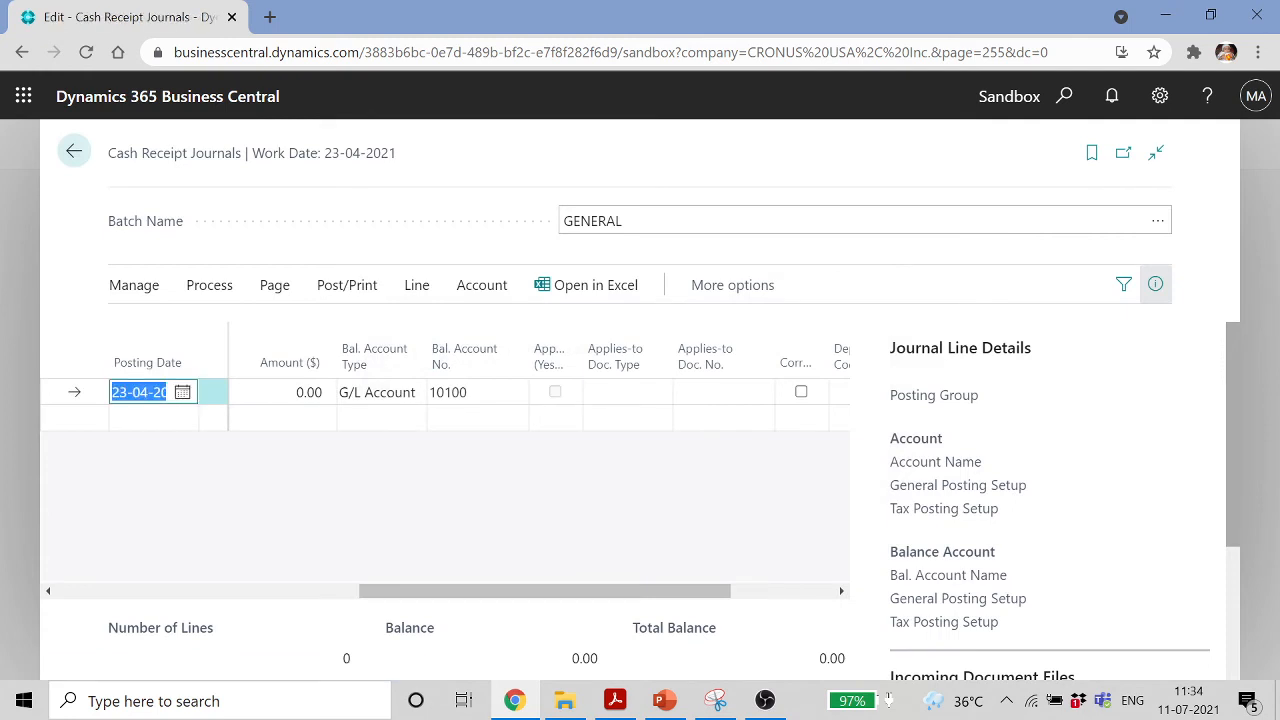
{"action": "type", "text": "0"}
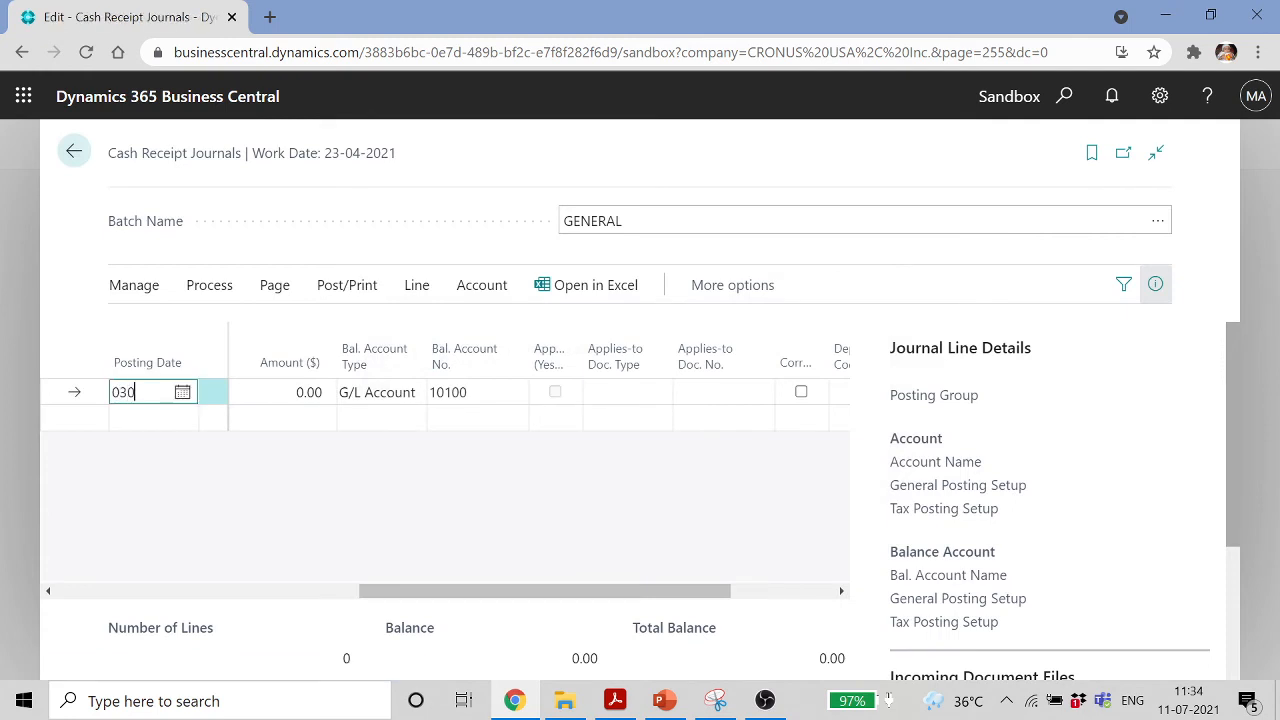
{"action": "type", "text": "3-05-2021"}
{"action": "key", "text": "Tab"}
{"action": "key", "text": "Tab"}
{"action": "key", "text": "Tab"}
{"action": "key", "text": "Tab"}
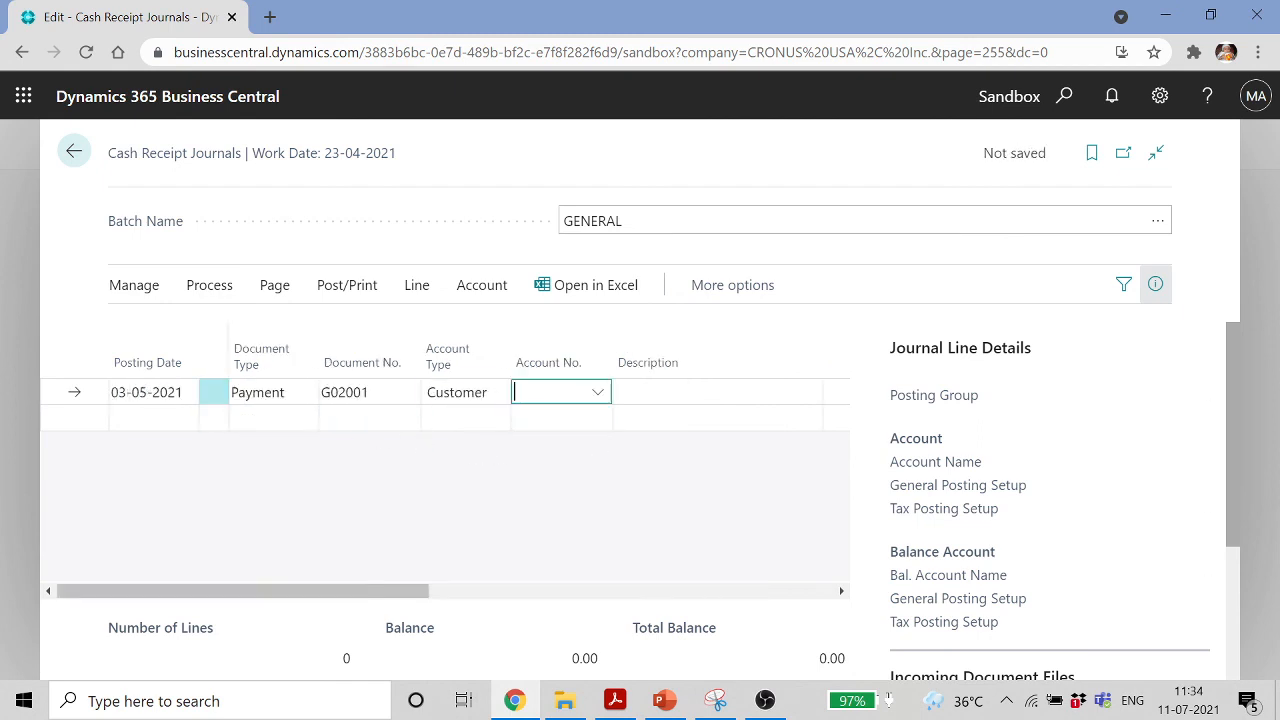
Set New Test Customer as the line's account
{"action": "left_click", "coordinate": [597, 392]}
{"action": "scroll", "coordinate": [580, 585], "scroll_direction": "down", "scroll_amount": 1}
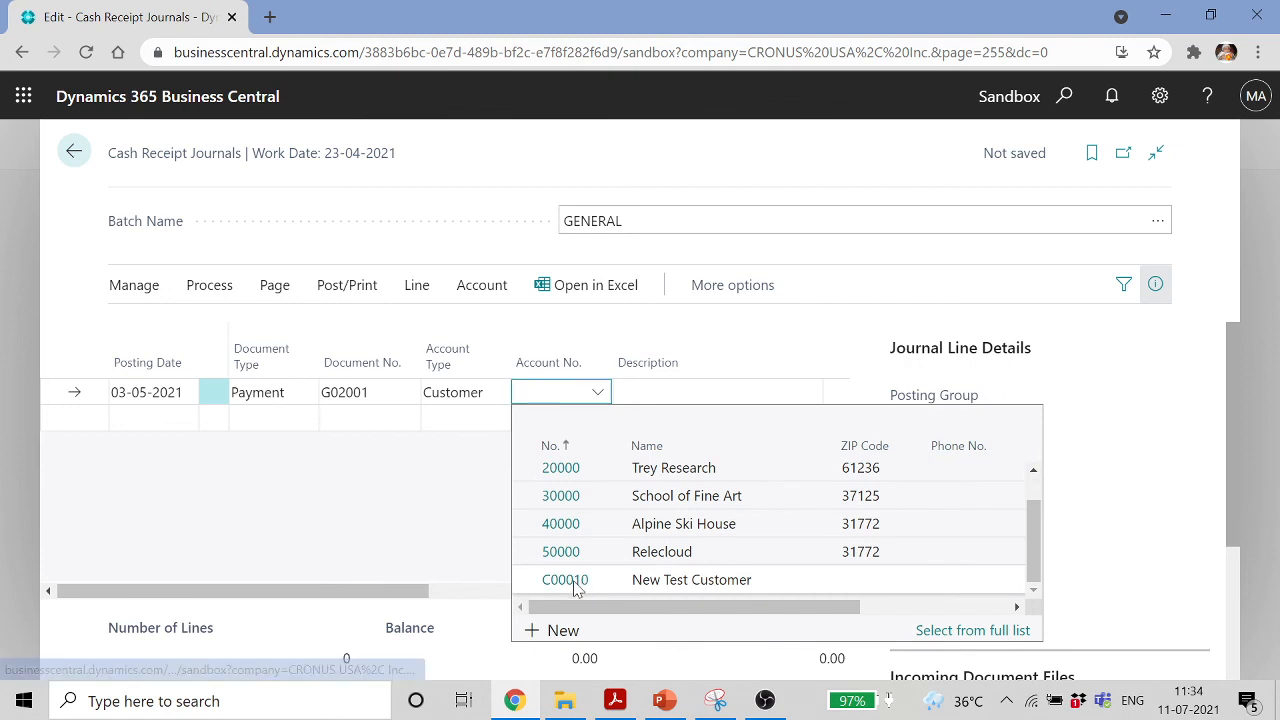
{"action": "left_click", "coordinate": [577, 589]}
{"action": "key", "text": "Tab"}
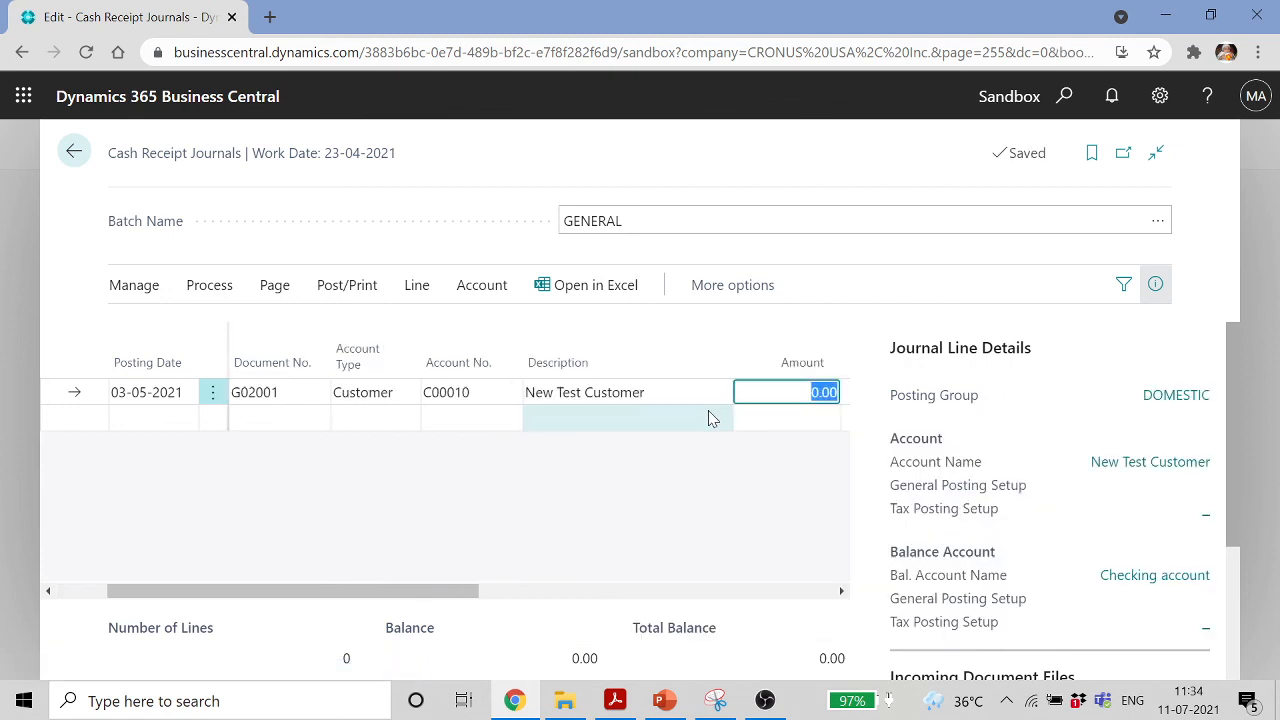
{"action": "key", "text": "Tab"}
{"action": "key", "text": "Tab"}
{"action": "key", "text": "Tab"}
{"action": "key", "text": "Tab"}
{"action": "key", "text": "Tab"}
{"action": "key", "text": "Tab"}
{"action": "key", "text": "Tab"}
Apply the line to invoice PS-INV103215 and change its amount to -9800
{"action": "left_click", "coordinate": [724, 393]}
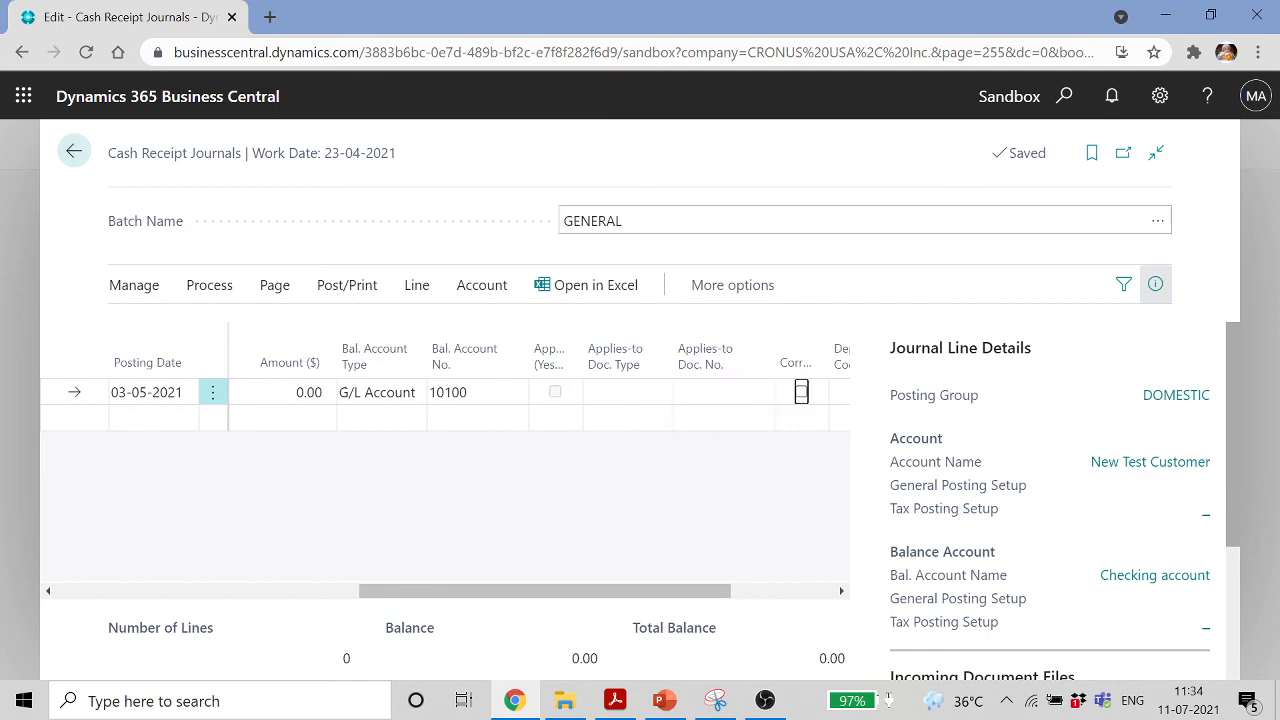
{"action": "left_click", "coordinate": [764, 392]}
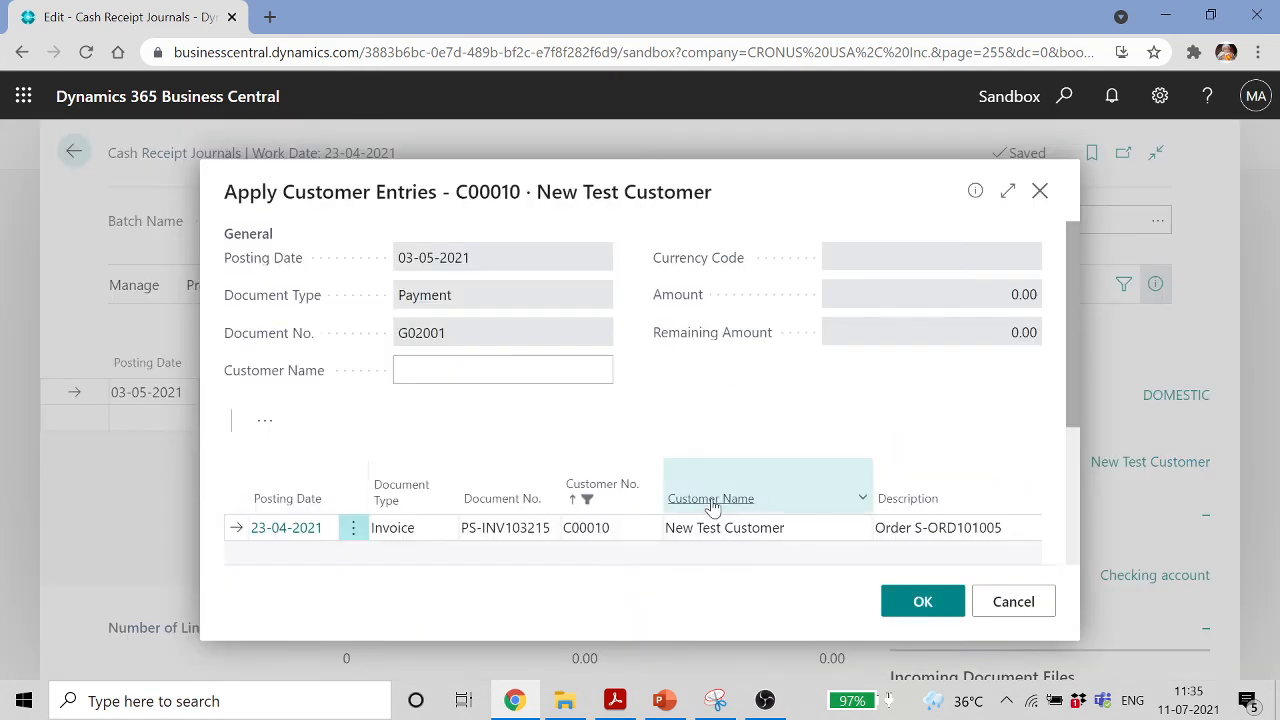
{"action": "left_click", "coordinate": [924, 601]}
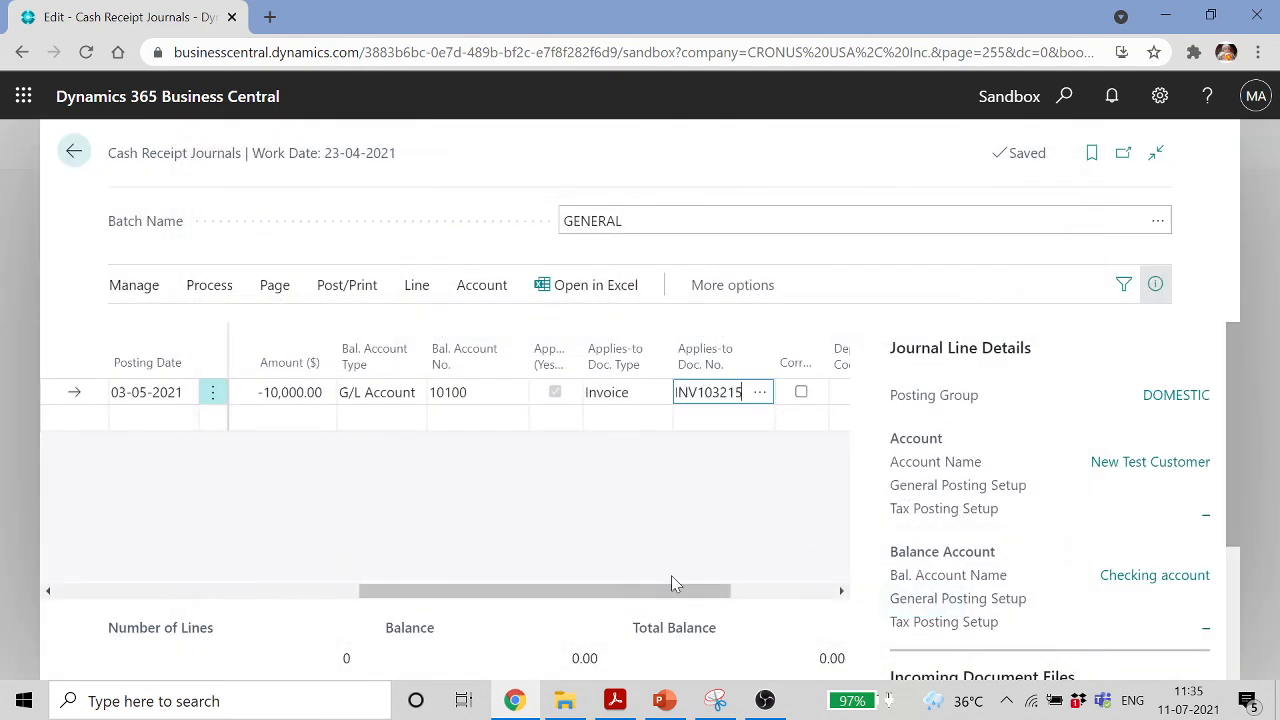
{"action": "left_click_drag", "start_coordinate": [680, 592], "coordinate": [615, 611]}
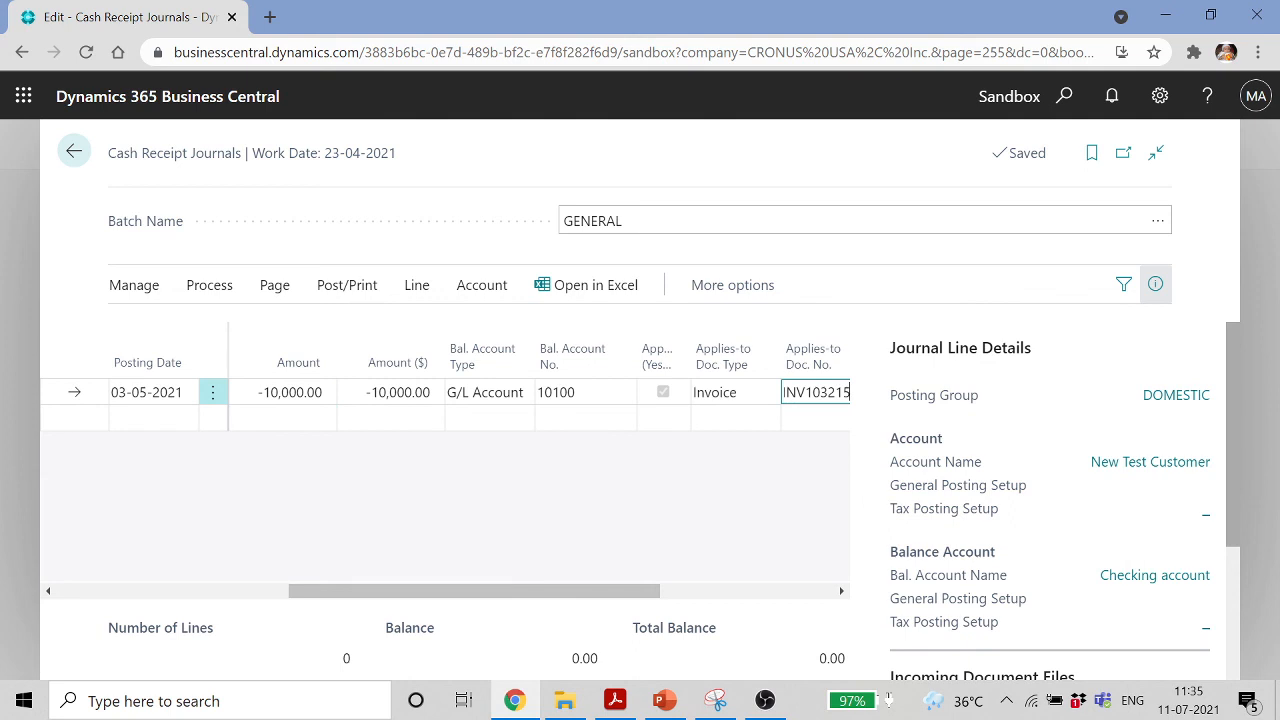
{"action": "left_click_drag", "start_coordinate": [257, 393], "coordinate": [325, 393]}
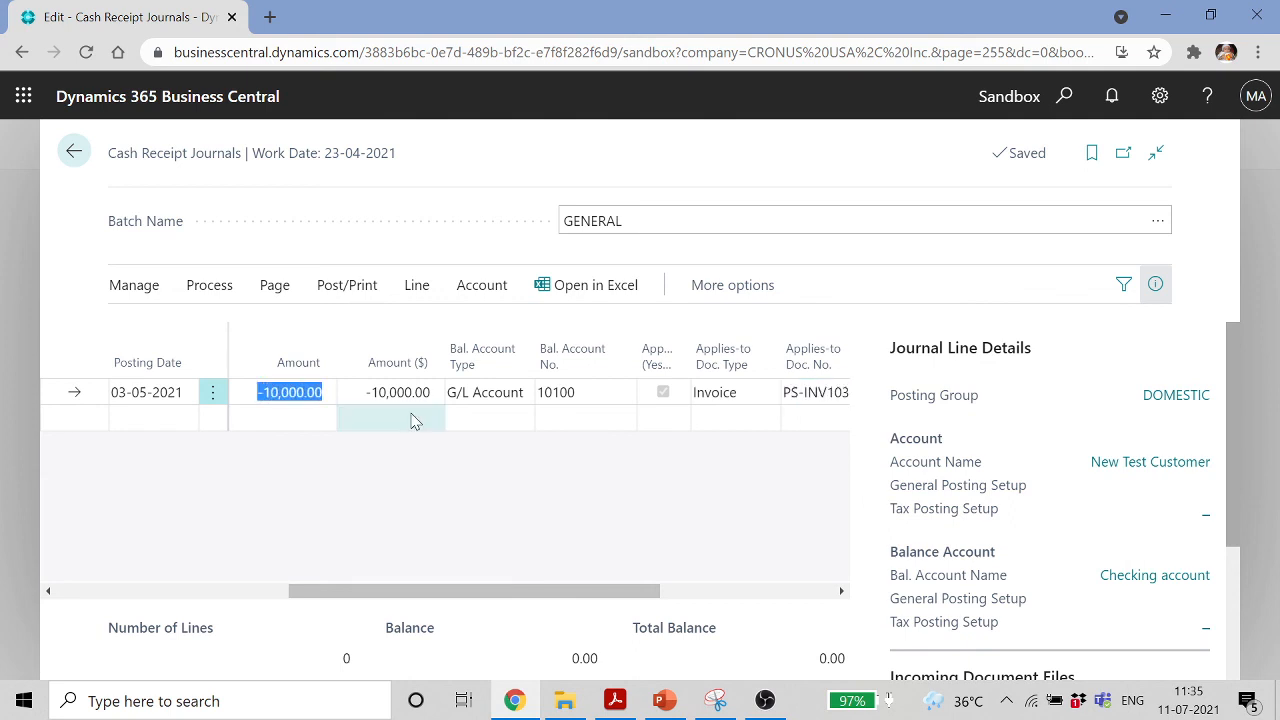
{"action": "type", "text": "-"}
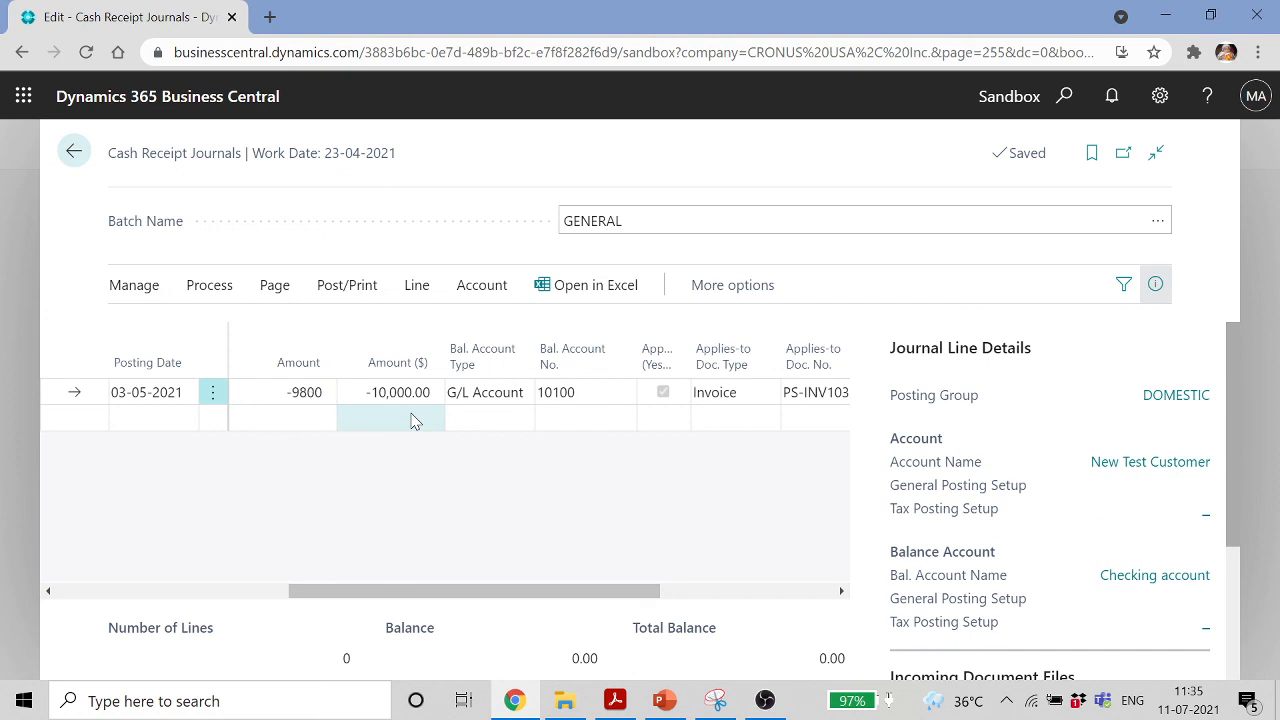
{"action": "type", "text": "9800"}
{"action": "key", "text": "Tab"}
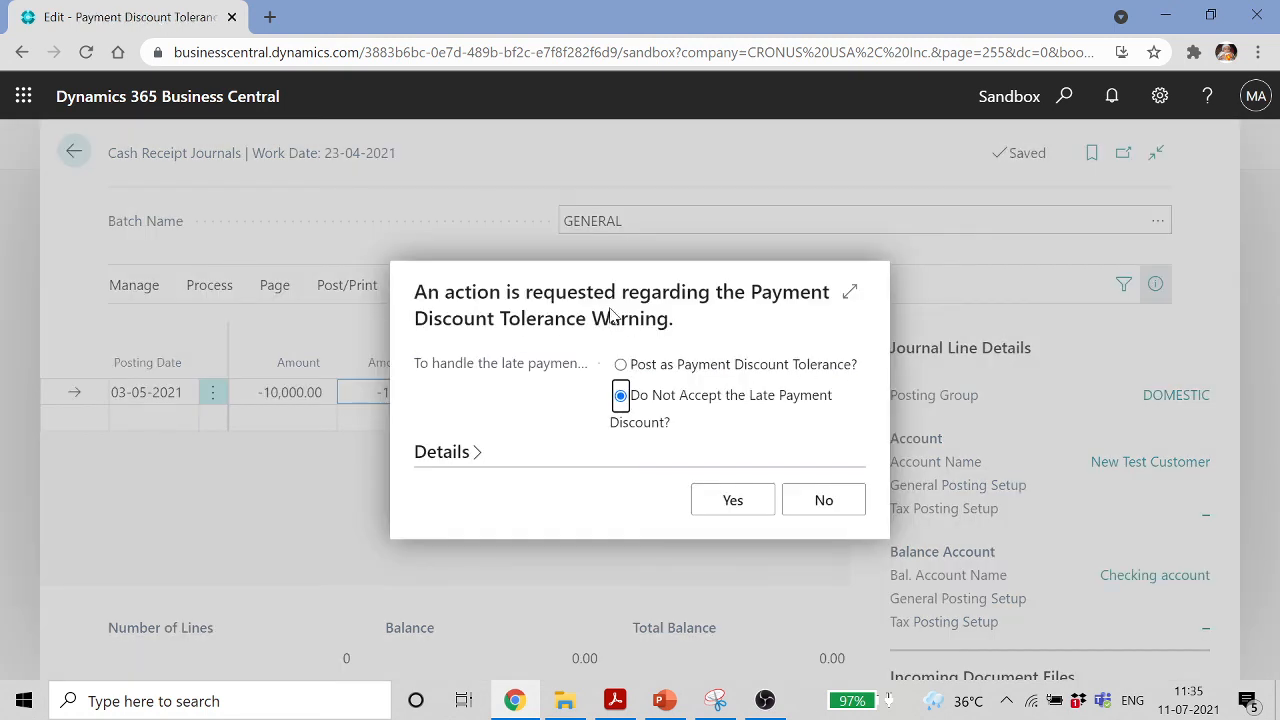
Post the late discount as payment discount tolerance and change the amount to -9,798.00
{"action": "left_click", "coordinate": [643, 371]}
{"action": "left_click", "coordinate": [731, 500]}
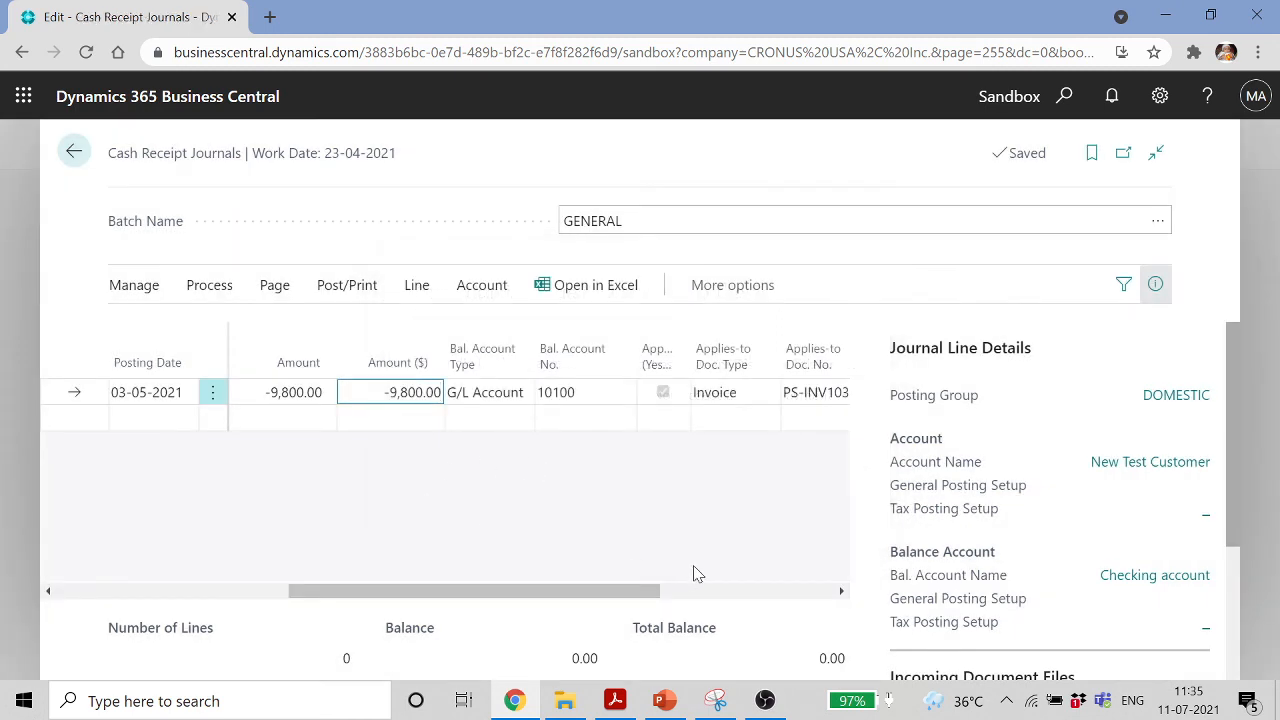
{"action": "left_click_drag", "start_coordinate": [631, 591], "coordinate": [564, 598]}
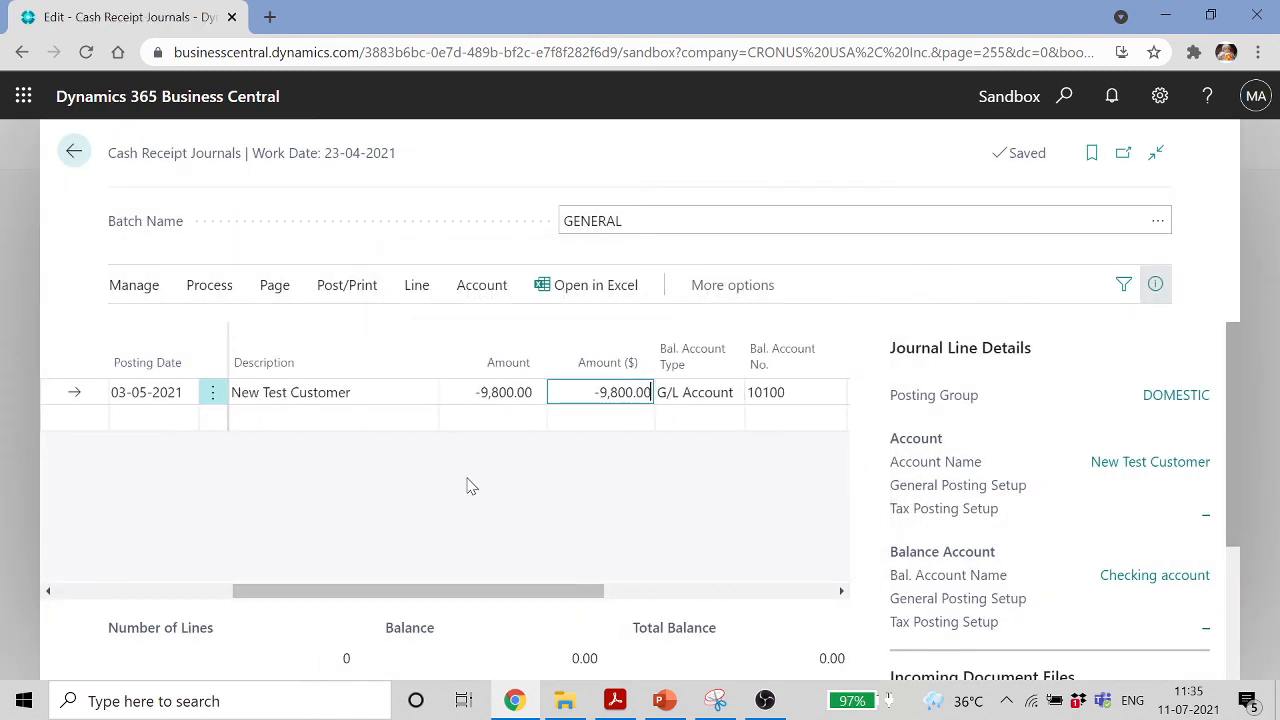
{"action": "left_click", "coordinate": [508, 392]}
{"action": "left_click", "coordinate": [517, 393]}
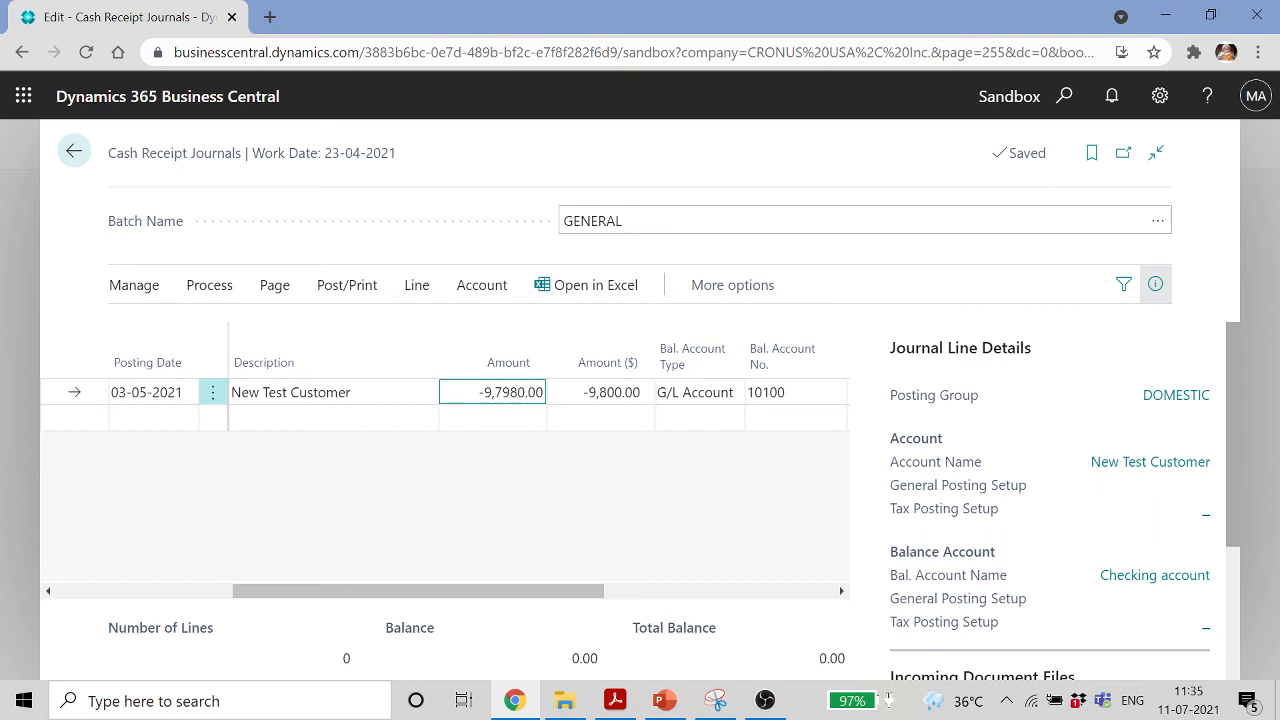
{"action": "type", "text": "798"}
{"action": "key", "text": "Delete"}
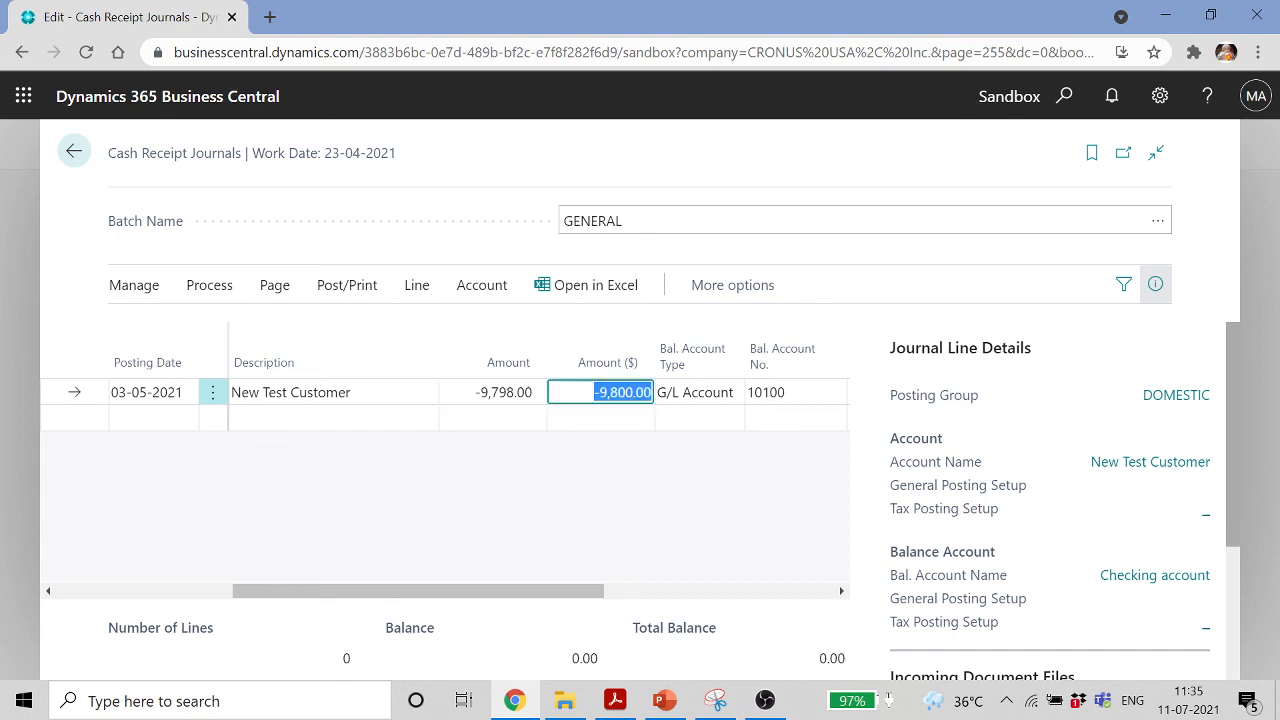
{"action": "left_click", "coordinate": [620, 394]}
Accept payment discount tolerance and post the remaining balance as payment tolerance
{"action": "left_click", "coordinate": [641, 368]}
{"action": "left_click", "coordinate": [733, 502]}
{"action": "left_click", "coordinate": [674, 374]}
{"action": "left_click", "coordinate": [722, 497]}
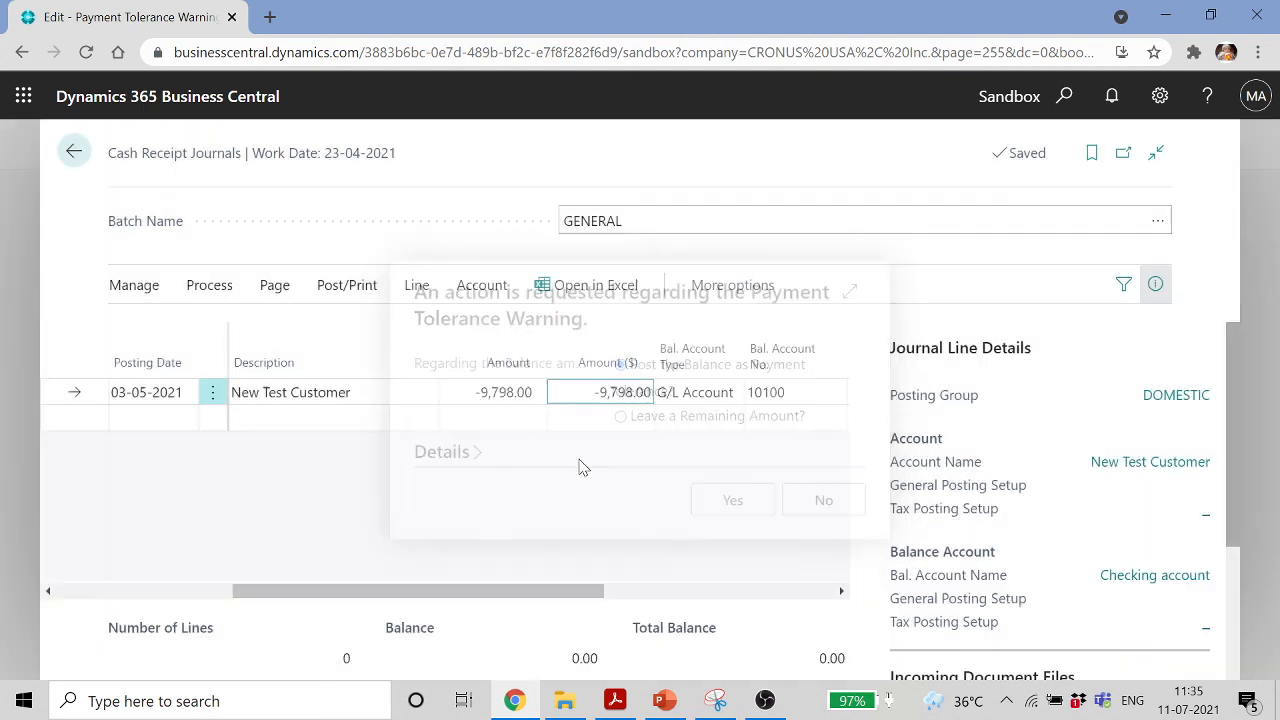
{"action": "left_click_drag", "start_coordinate": [590, 593], "coordinate": [877, 611]}
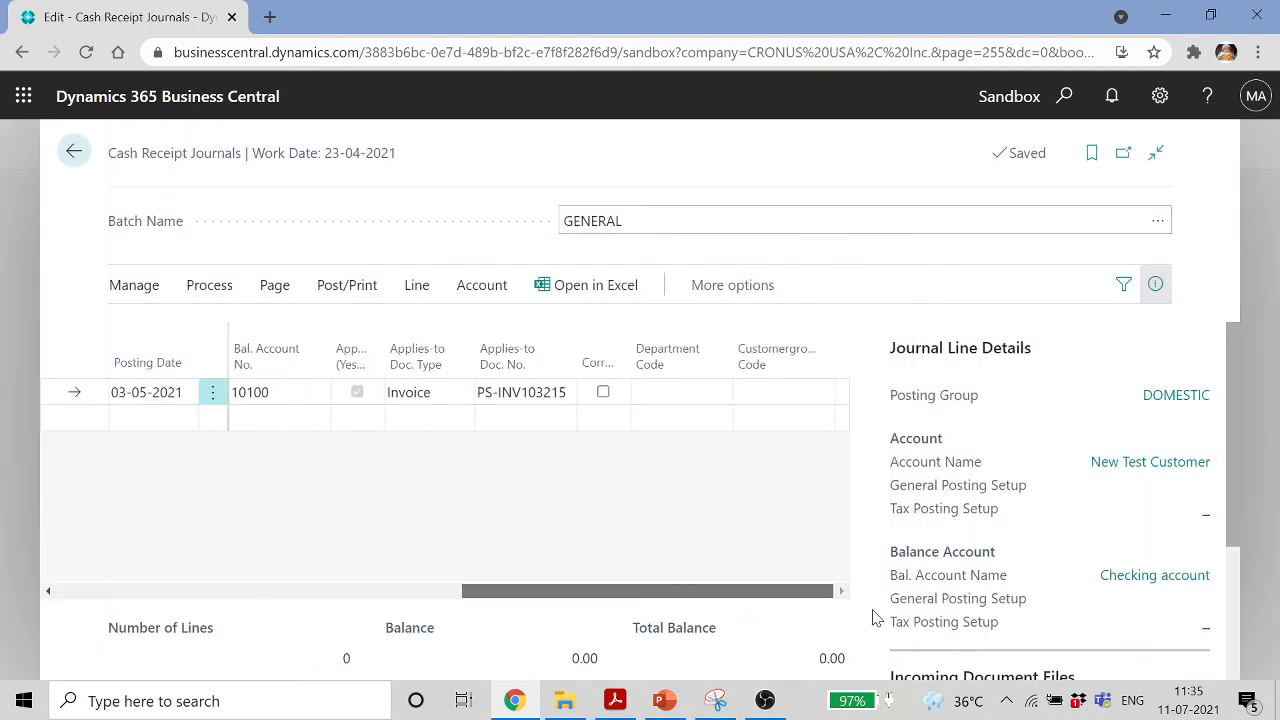
{"action": "left_click", "coordinate": [362, 293]}
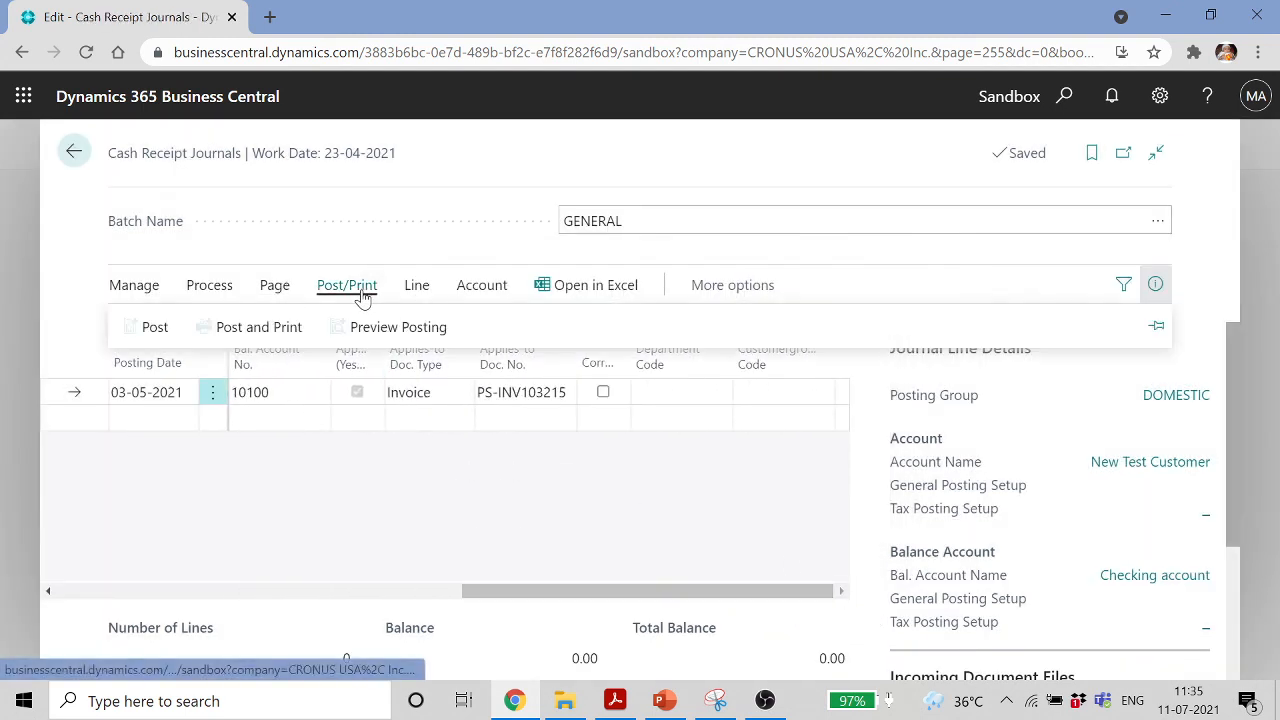
Post the GENERAL cash receipt journal, then go back and search for customer ledger entries
{"action": "left_click", "coordinate": [149, 331]}
{"action": "left_click", "coordinate": [731, 445]}
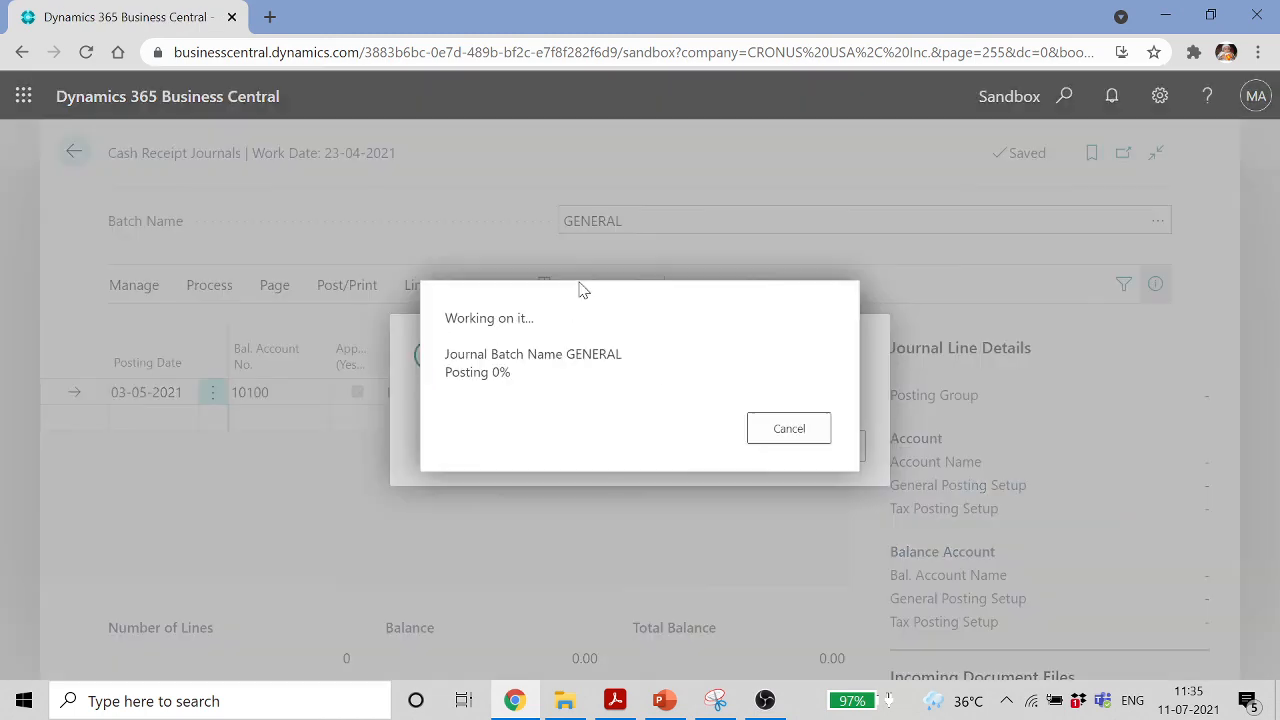
{"action": "left_click", "coordinate": [817, 443]}
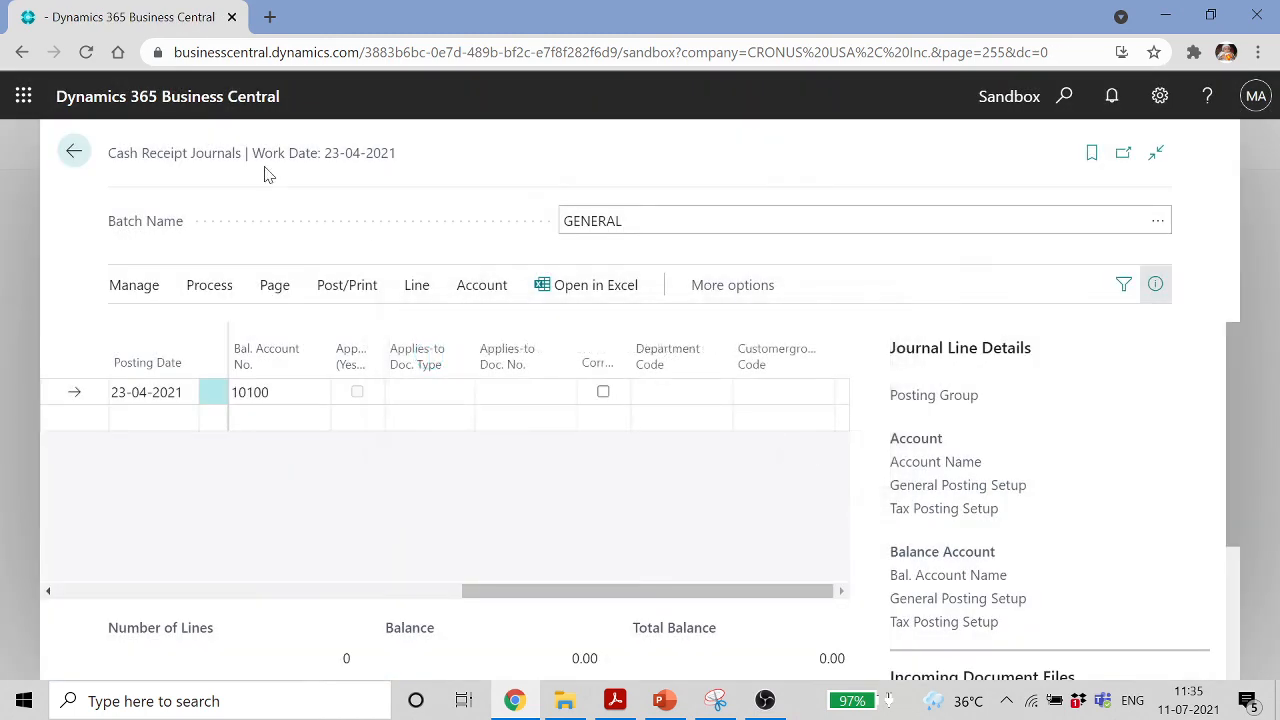
{"action": "left_click", "coordinate": [80, 160]}
{"action": "left_click", "coordinate": [1064, 97]}
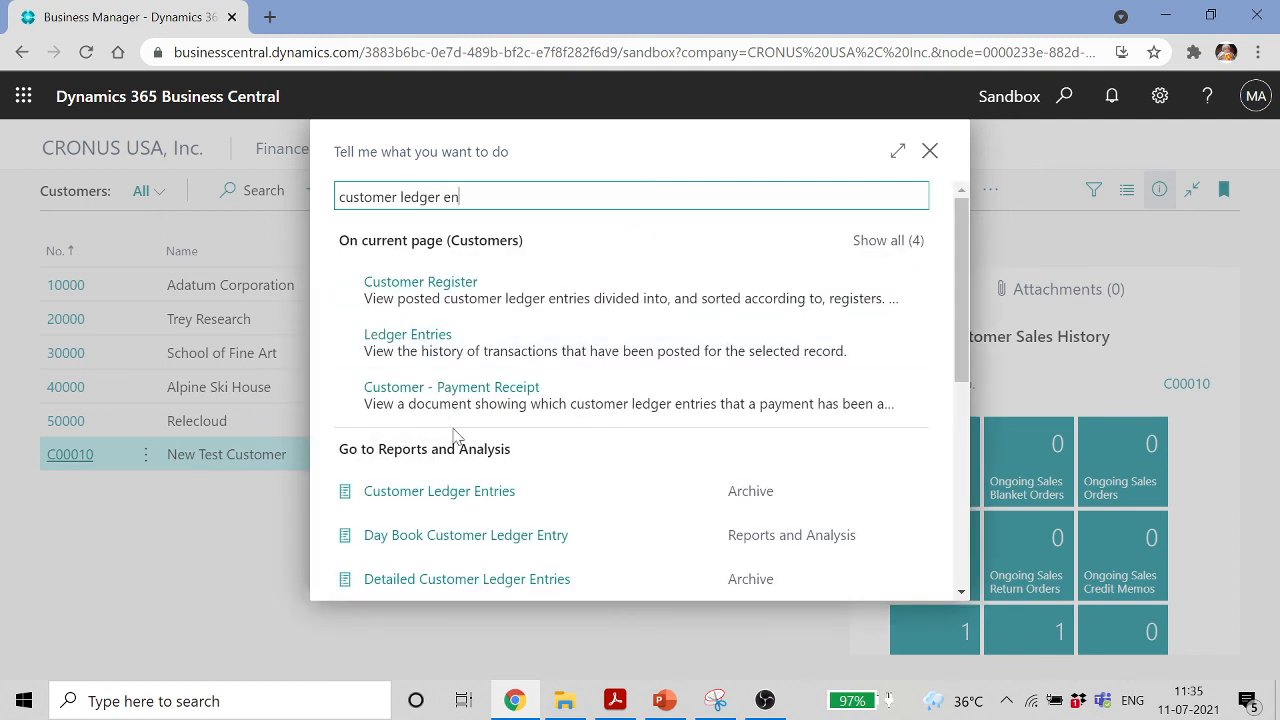
Open Customer Ledger Entries and inspect the invoice entry's details
{"action": "left_click", "coordinate": [466, 491]}
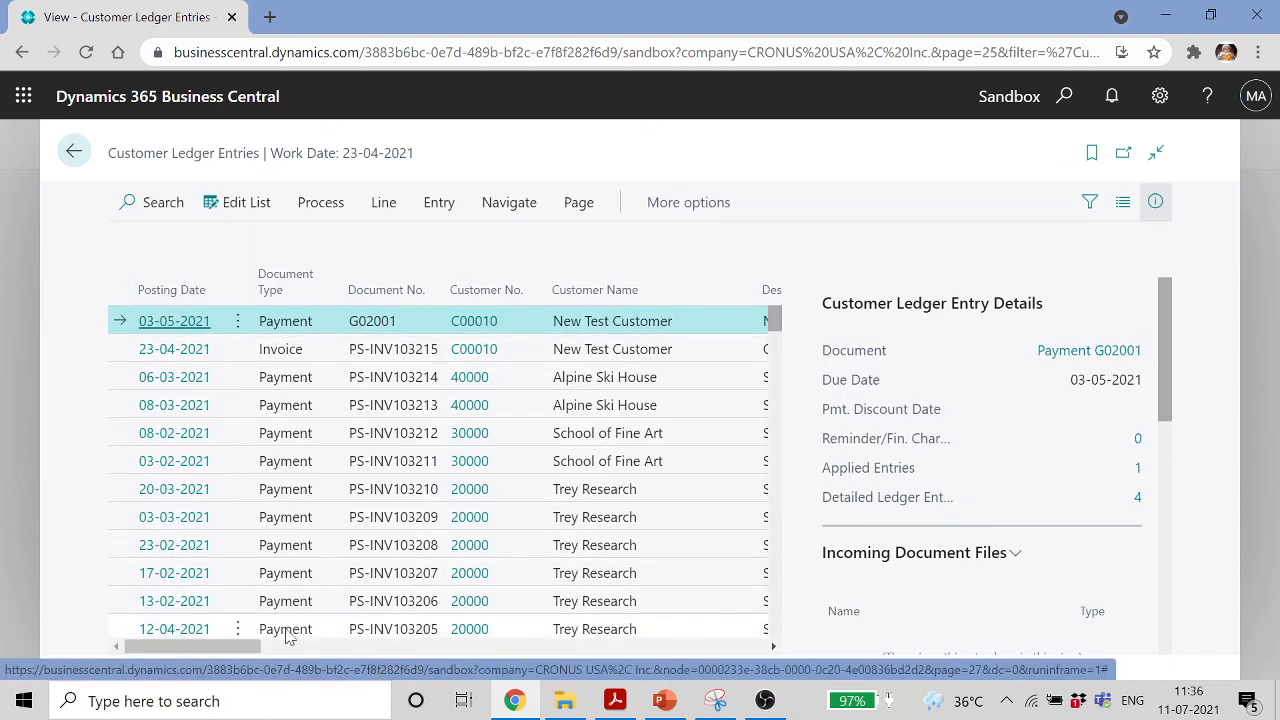
{"action": "left_click", "coordinate": [318, 356]}
{"action": "left_click_drag", "start_coordinate": [245, 647], "coordinate": [451, 667]}
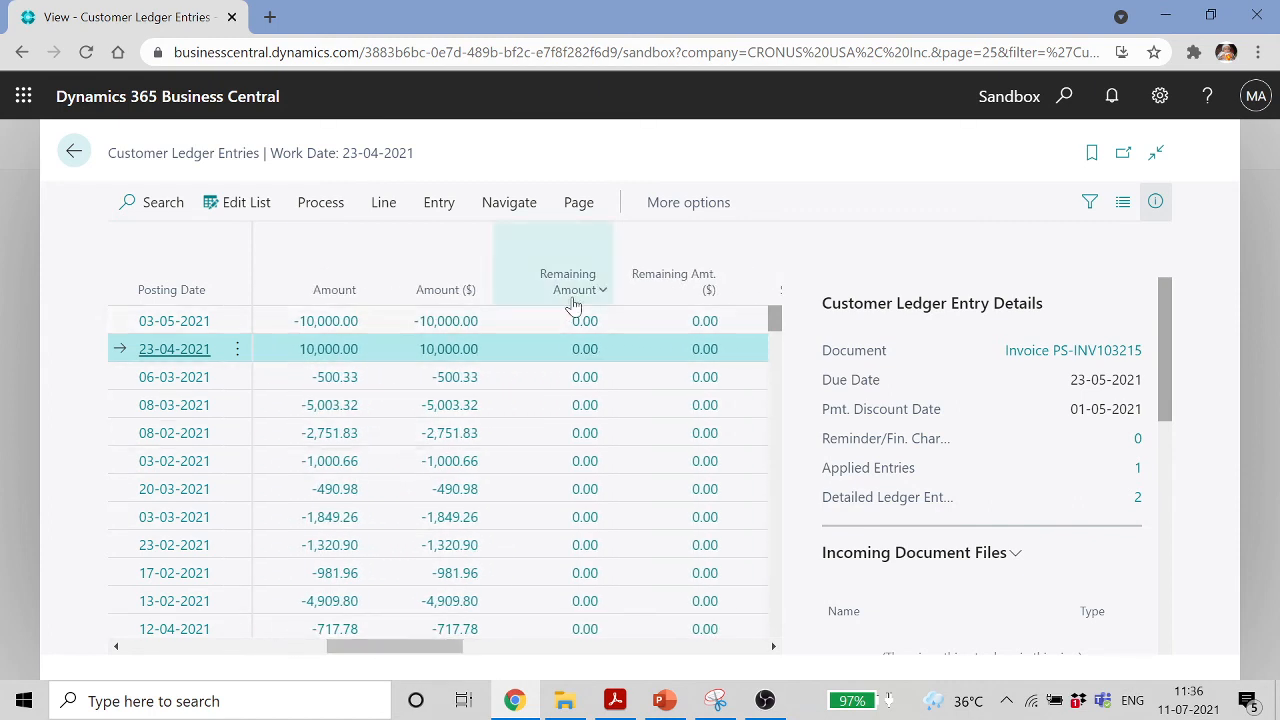
Find entries for the 03-05-2021 payment G02001 and review its 4 G/L entries
{"action": "left_click", "coordinate": [388, 322]}
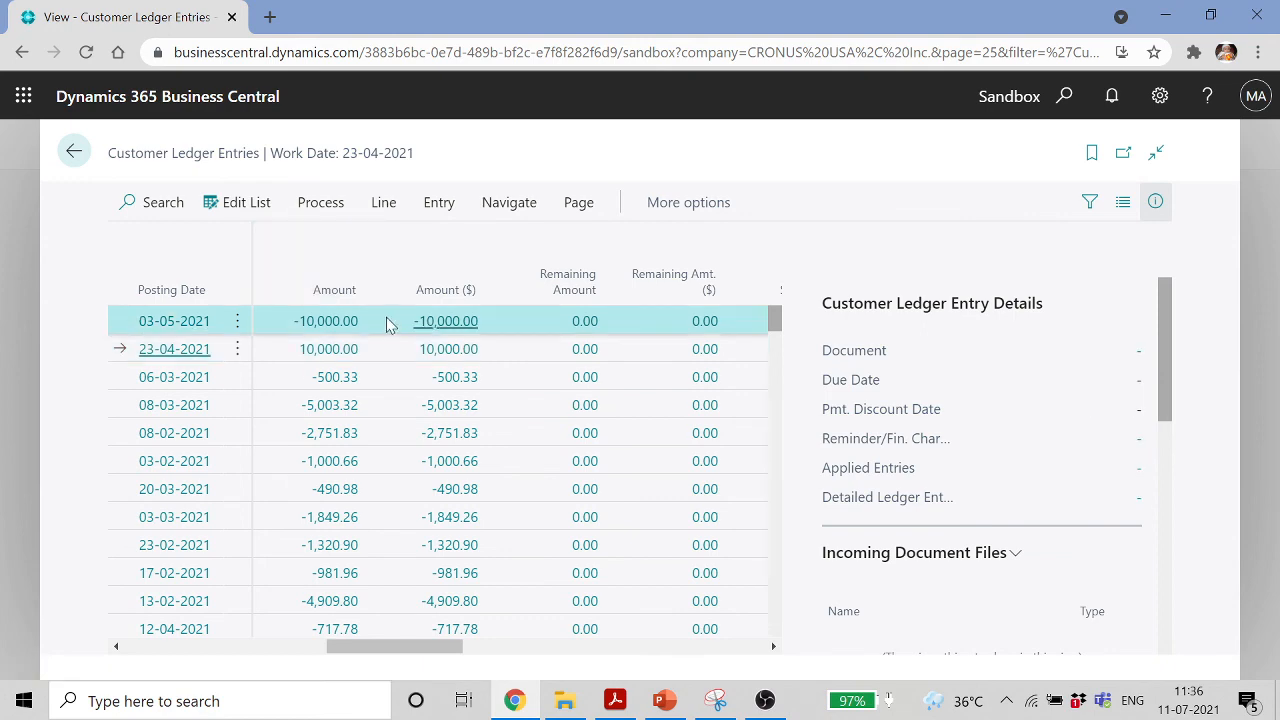
{"action": "left_click", "coordinate": [437, 204]}
{"action": "left_click", "coordinate": [182, 244]}
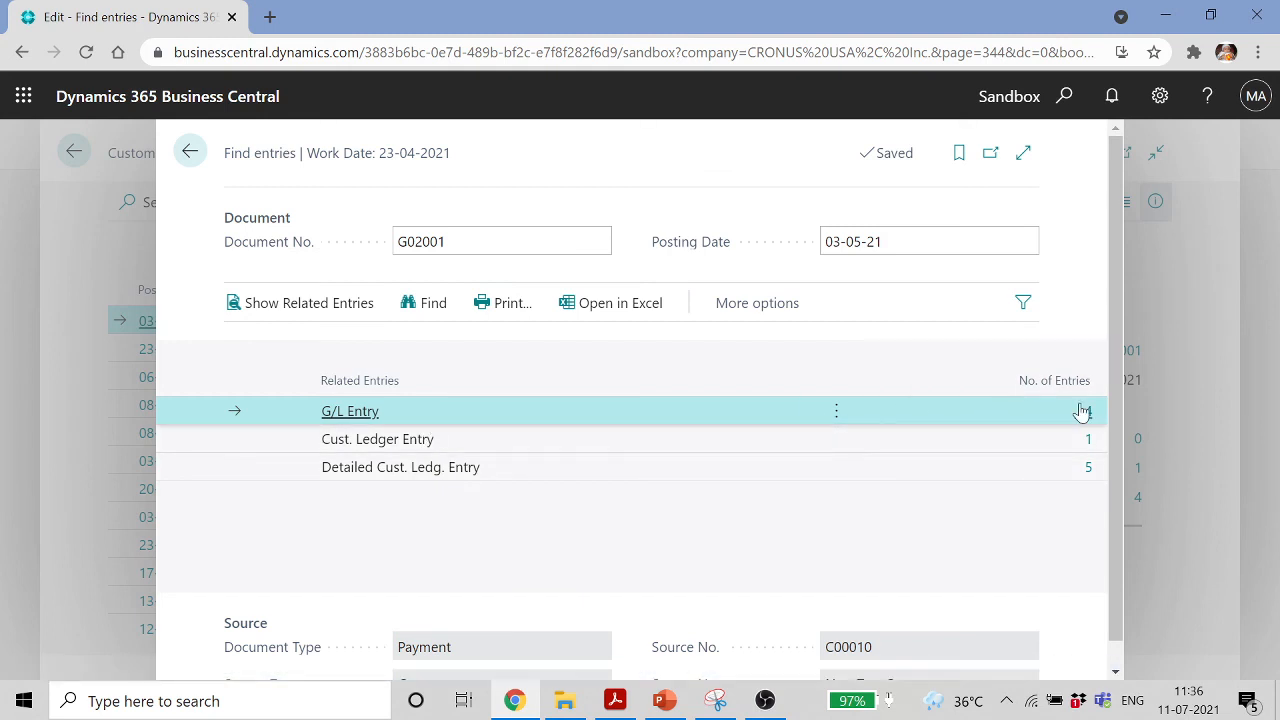
{"action": "left_click", "coordinate": [1088, 418]}
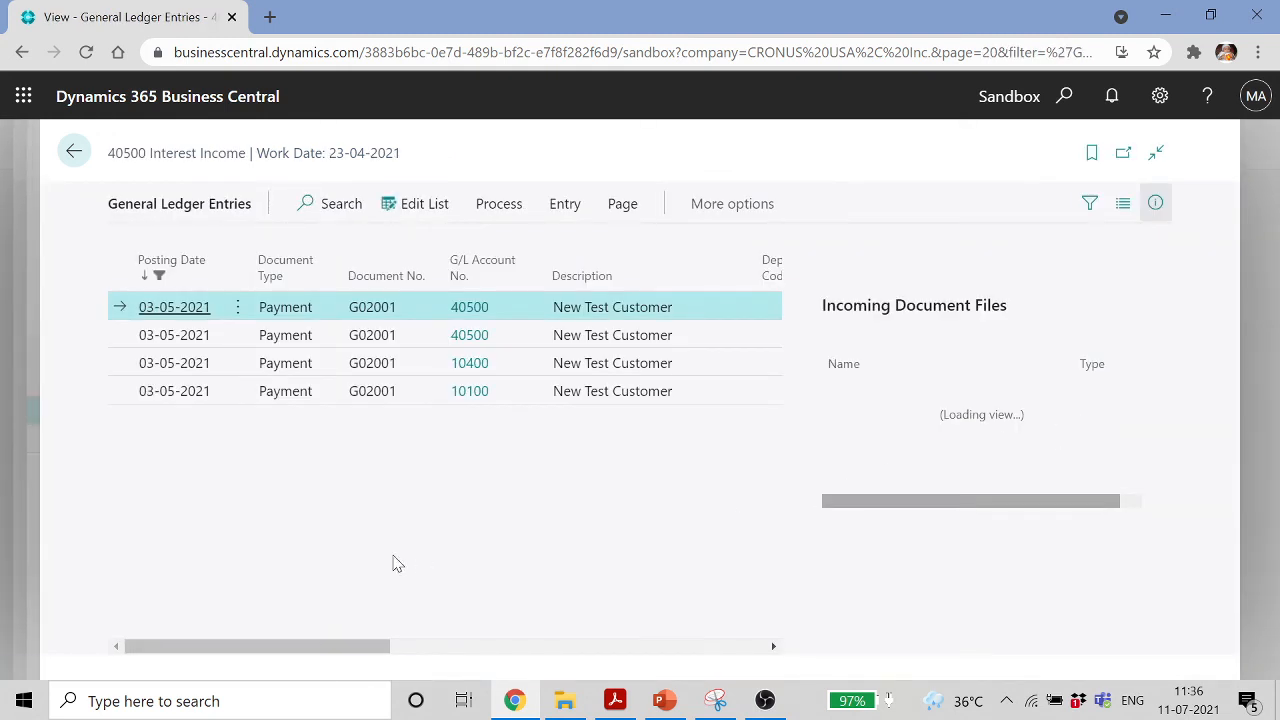
{"action": "left_click_drag", "start_coordinate": [372, 646], "coordinate": [643, 663]}
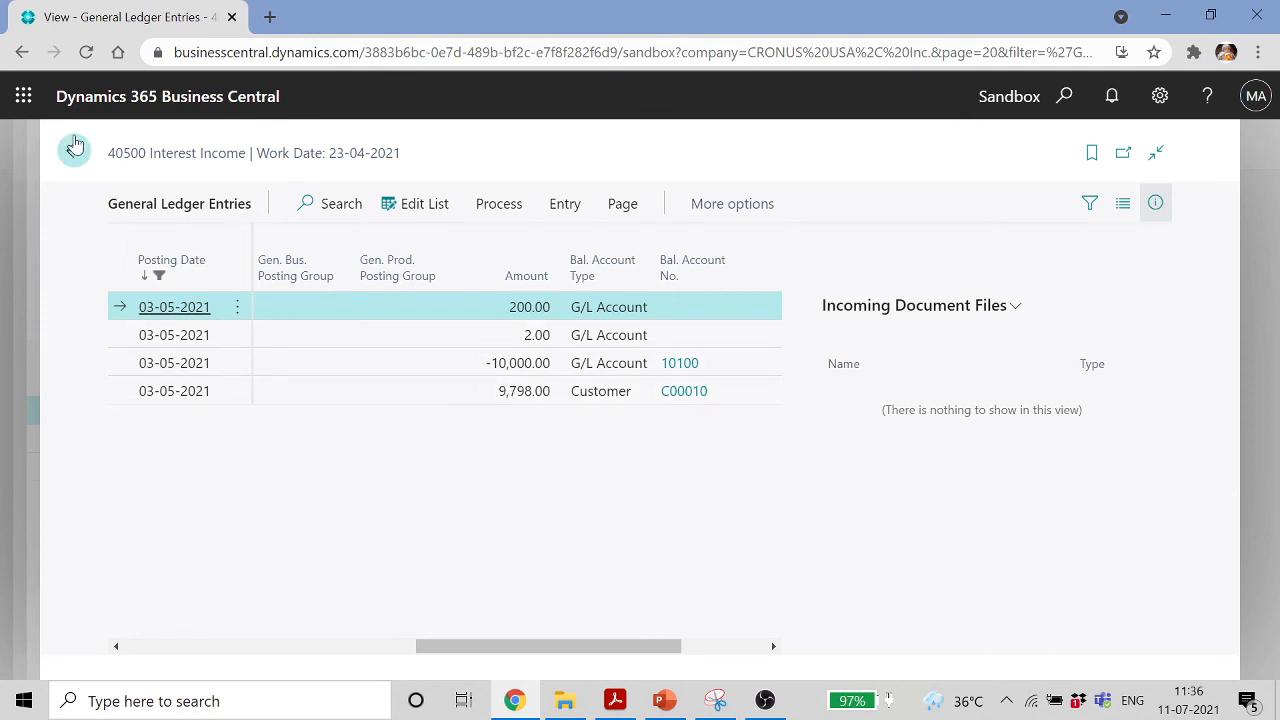
{"action": "left_click", "coordinate": [74, 151]}
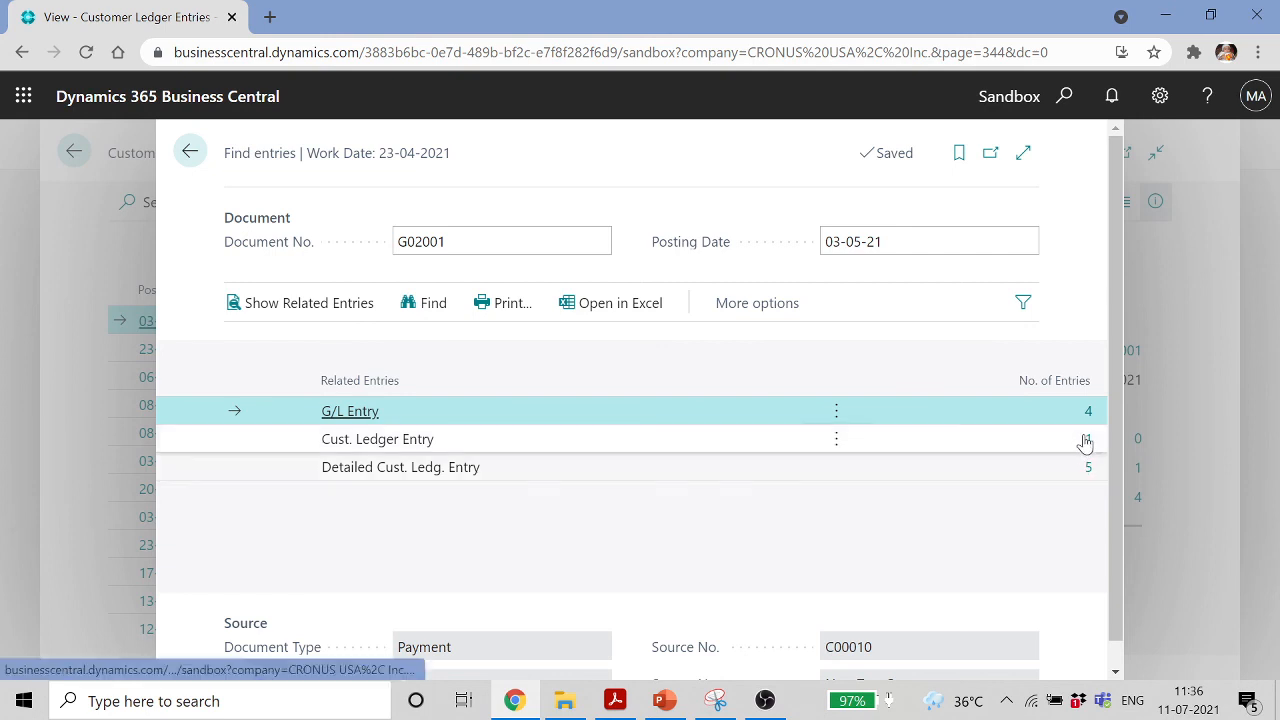
Review payment G02001's 5 detailed customer ledger entries, then return to Customer Ledger Entries
{"action": "left_click", "coordinate": [1093, 474]}
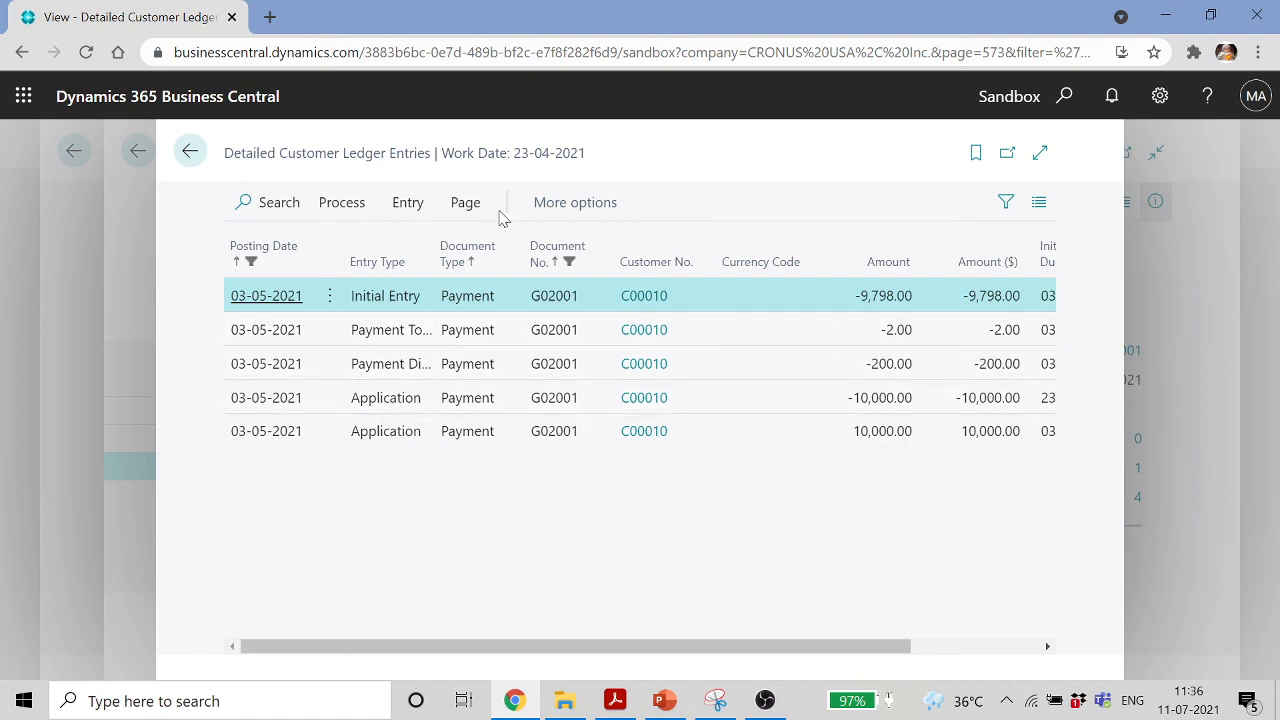
{"action": "left_click", "coordinate": [189, 155]}
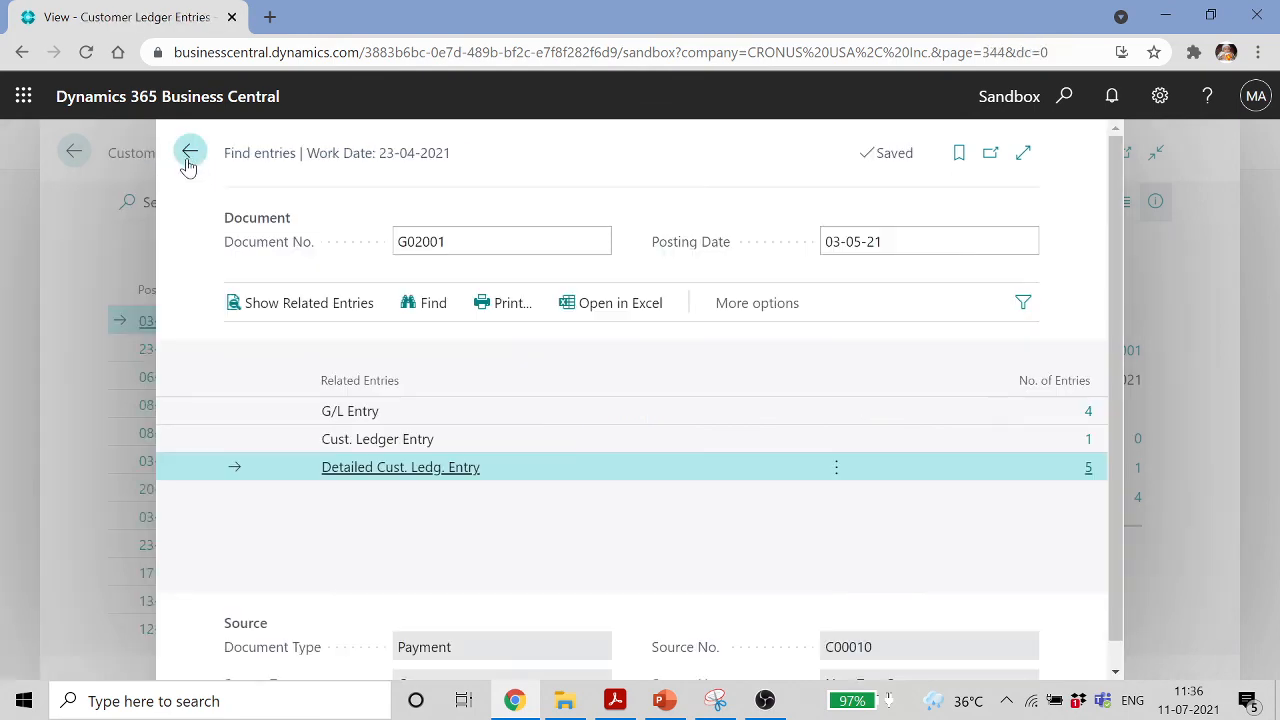
{"action": "left_click", "coordinate": [190, 156]}
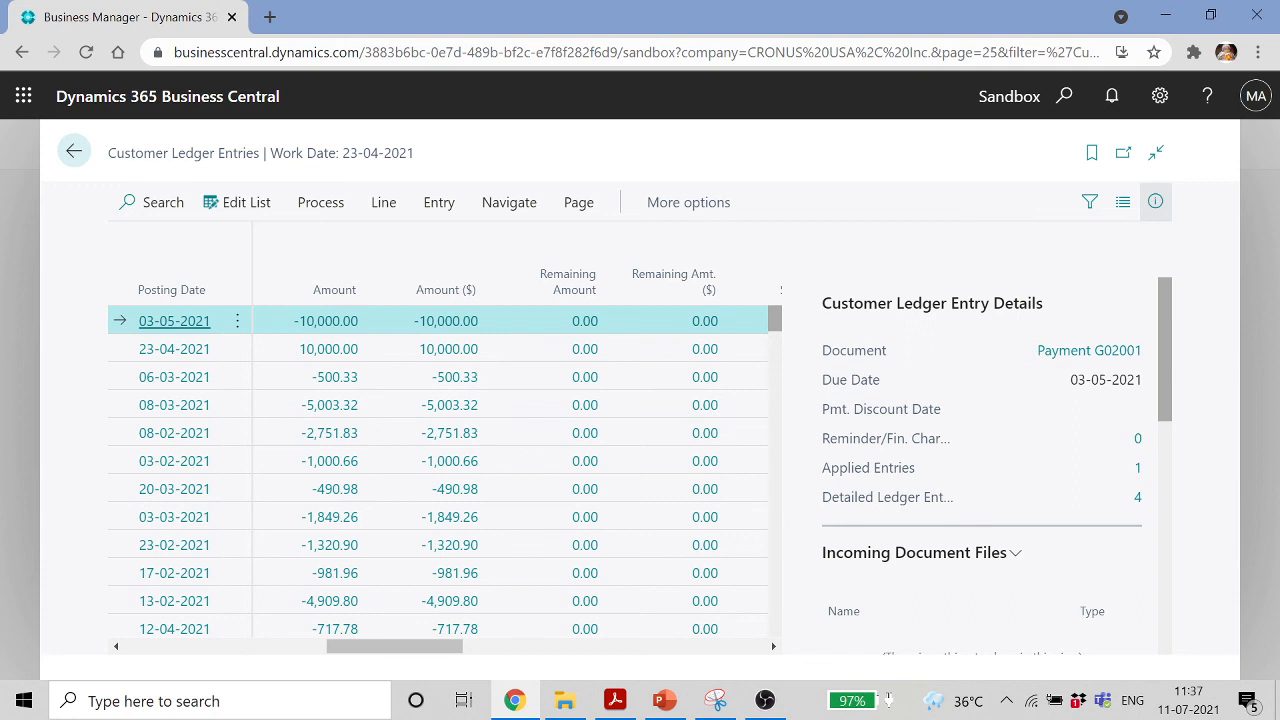
Start a new sales order for New Test Customer (C00010)
{"action": "left_click", "coordinate": [73, 156]}
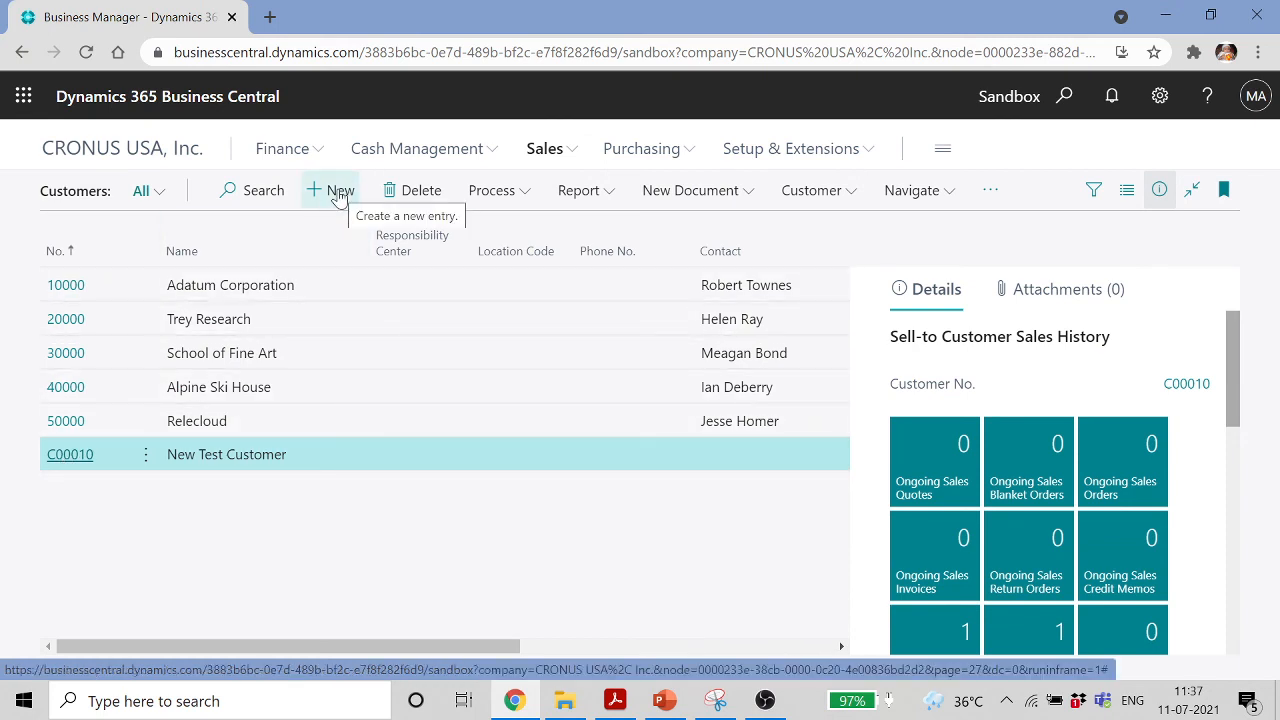
{"action": "left_click", "coordinate": [540, 150]}
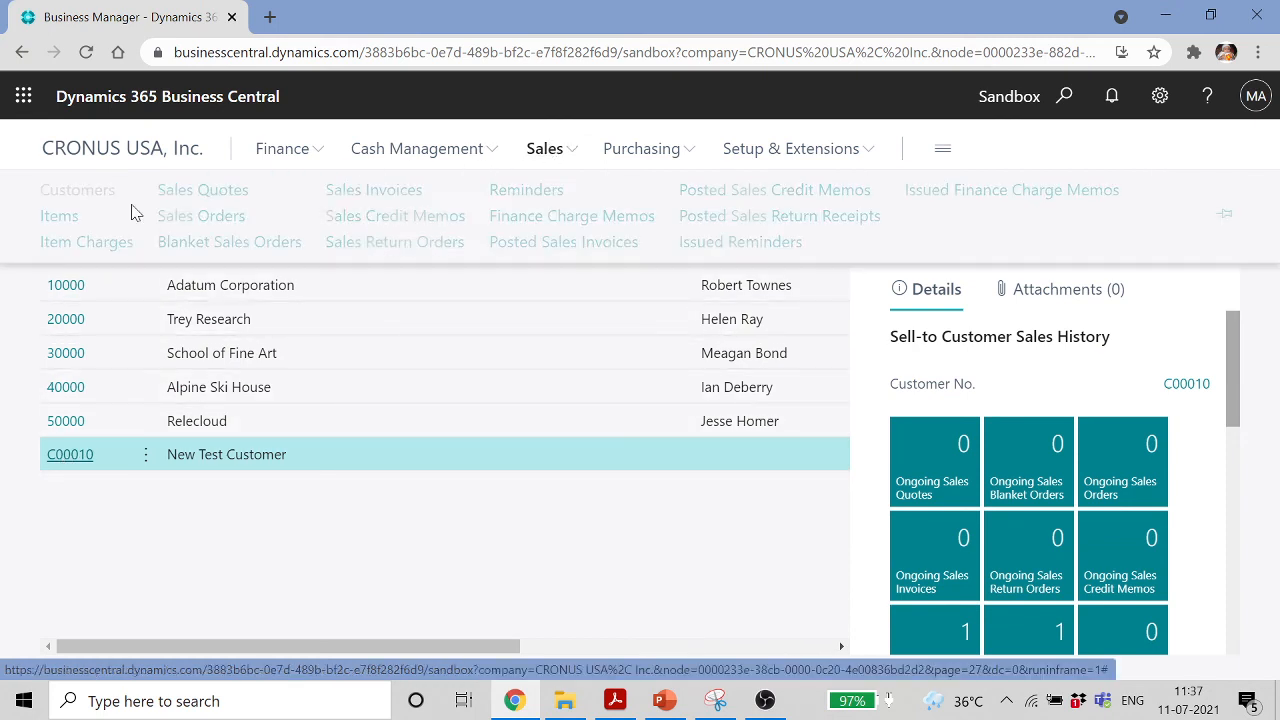
{"action": "left_click", "coordinate": [221, 217]}
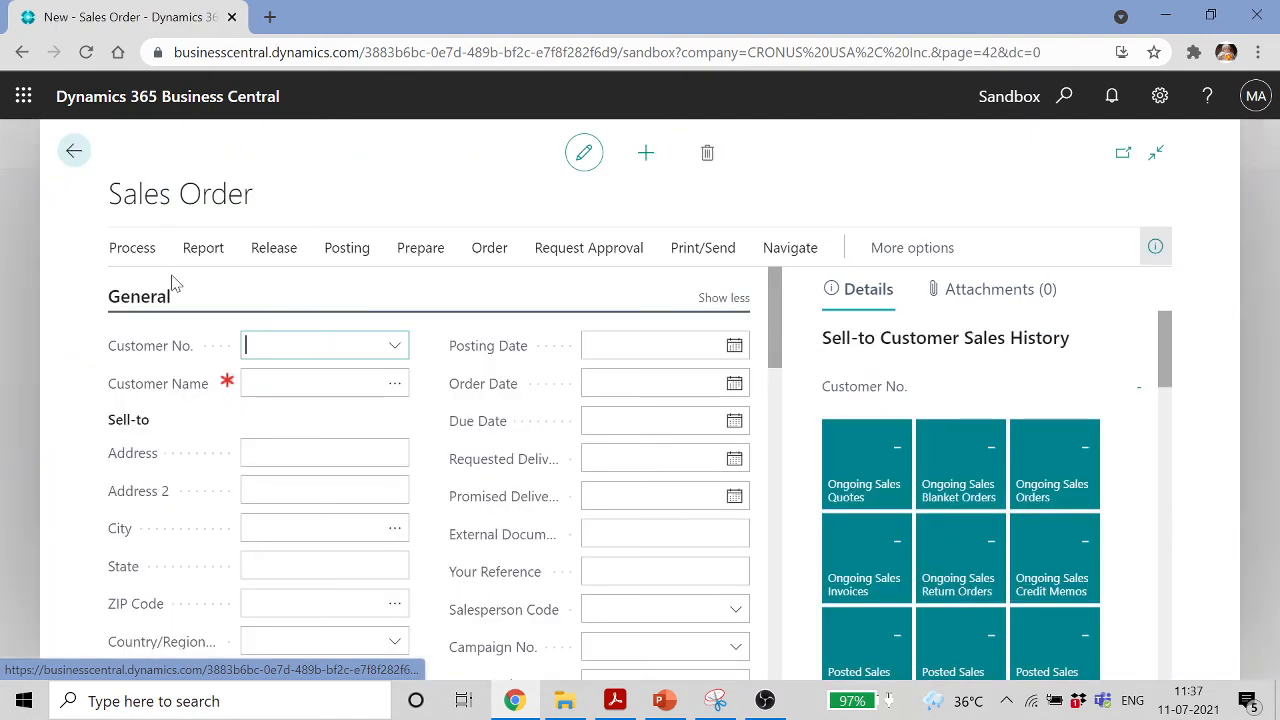
{"action": "left_click", "coordinate": [394, 346]}
{"action": "scroll", "coordinate": [300, 545], "scroll_direction": "down", "scroll_amount": 1}
{"action": "left_click", "coordinate": [300, 540]}
{"action": "left_click", "coordinate": [283, 441]}
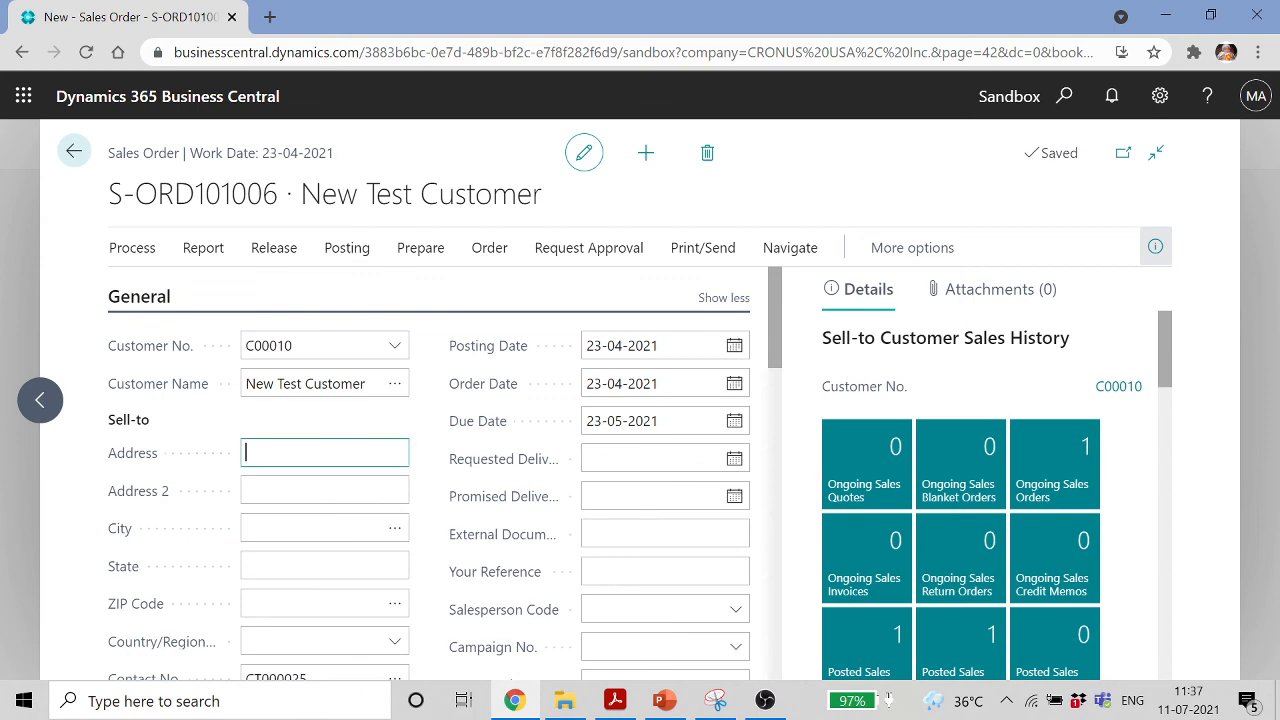
Add one ATHENS Desk (1896-S) at a unit price of 2,000.00
{"action": "scroll", "coordinate": [285, 455], "scroll_direction": "down", "scroll_amount": 8}
{"action": "left_click", "coordinate": [378, 504]}
{"action": "left_click", "coordinate": [381, 503]}
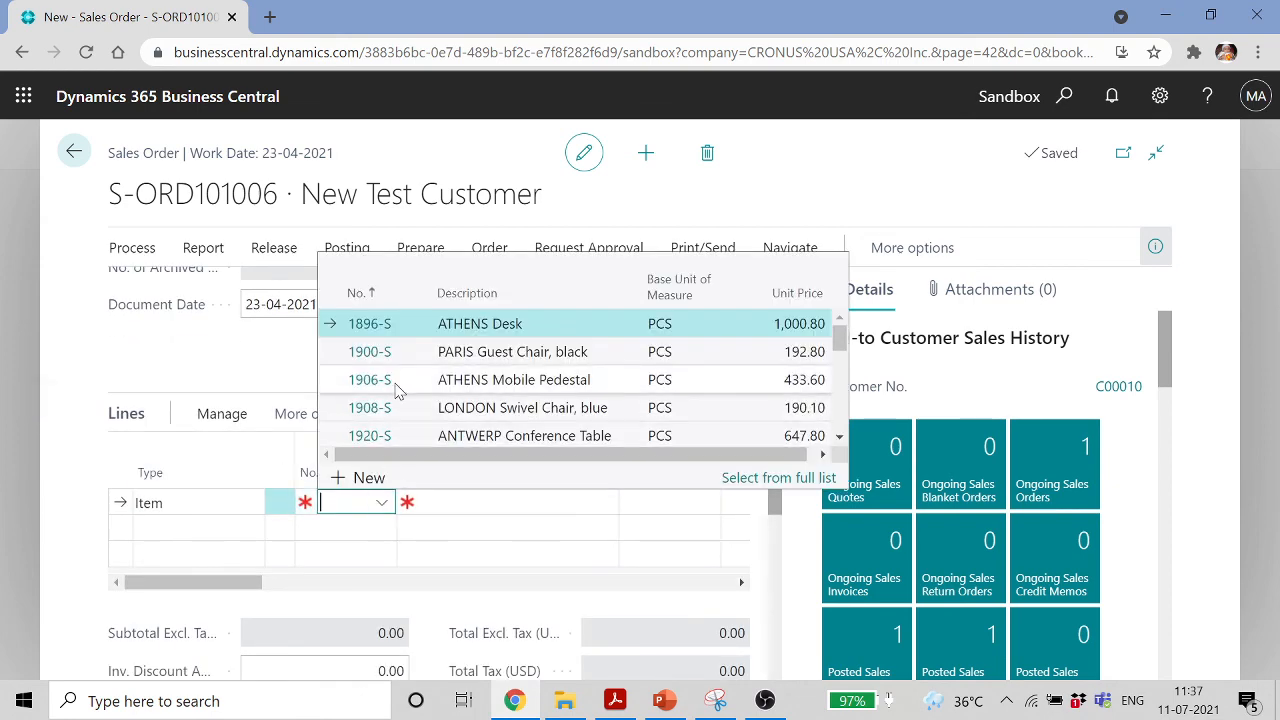
{"action": "left_click", "coordinate": [364, 326]}
{"action": "key", "text": "Return"}
{"action": "key", "text": "Return"}
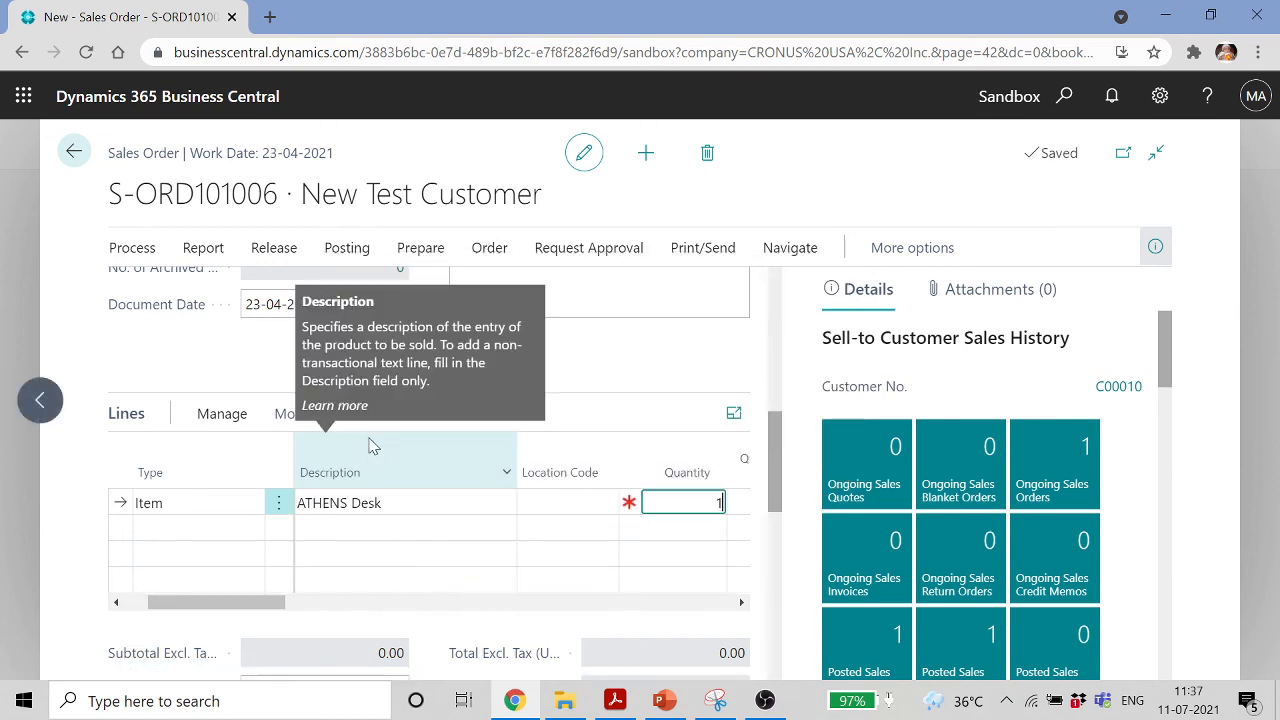
{"action": "type", "text": "1"}
{"action": "key", "text": "Return"}
{"action": "key", "text": "Return"}
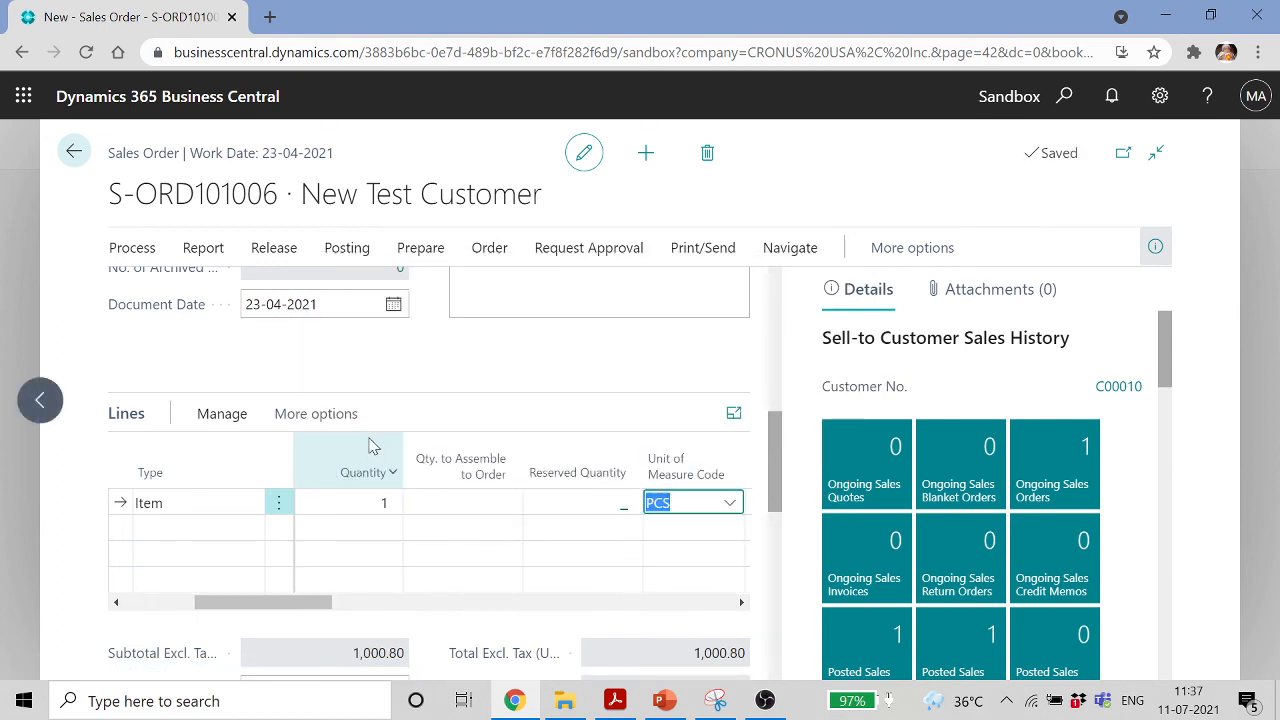
{"action": "key", "text": "Return"}
{"action": "type", "text": "2000"}
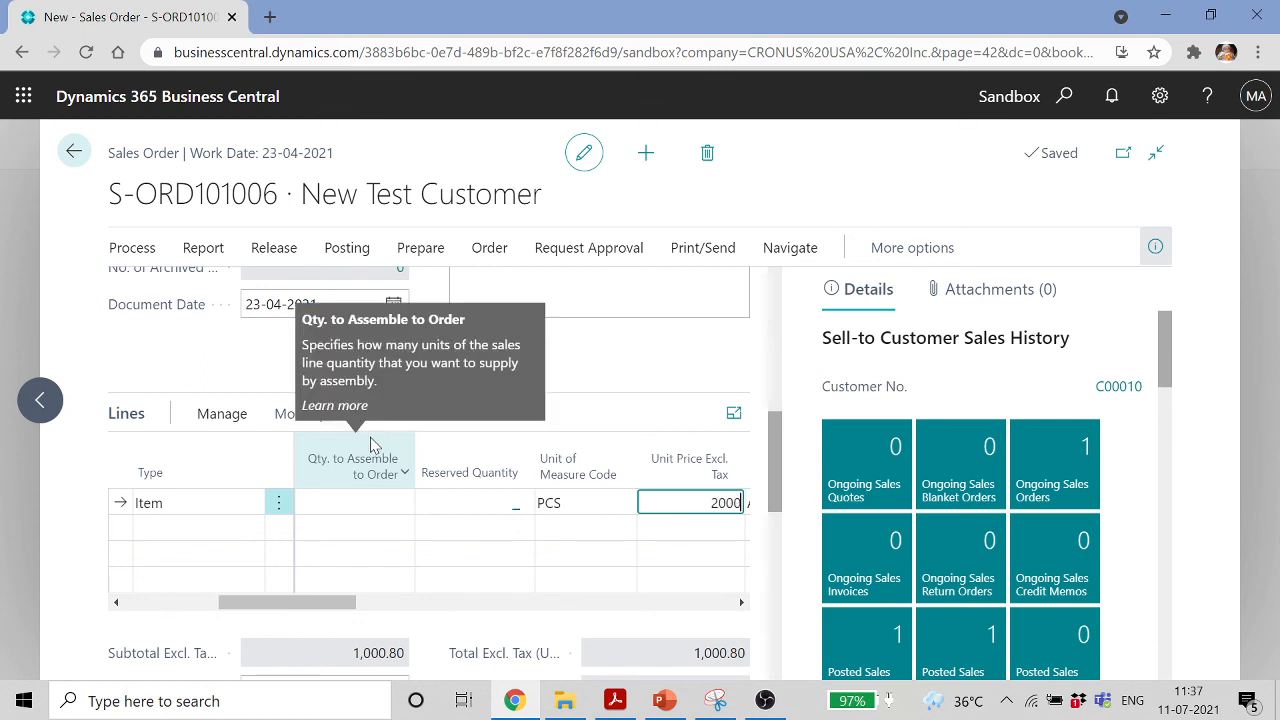
{"action": "key", "text": "Return"}
{"action": "key", "text": "Return"}
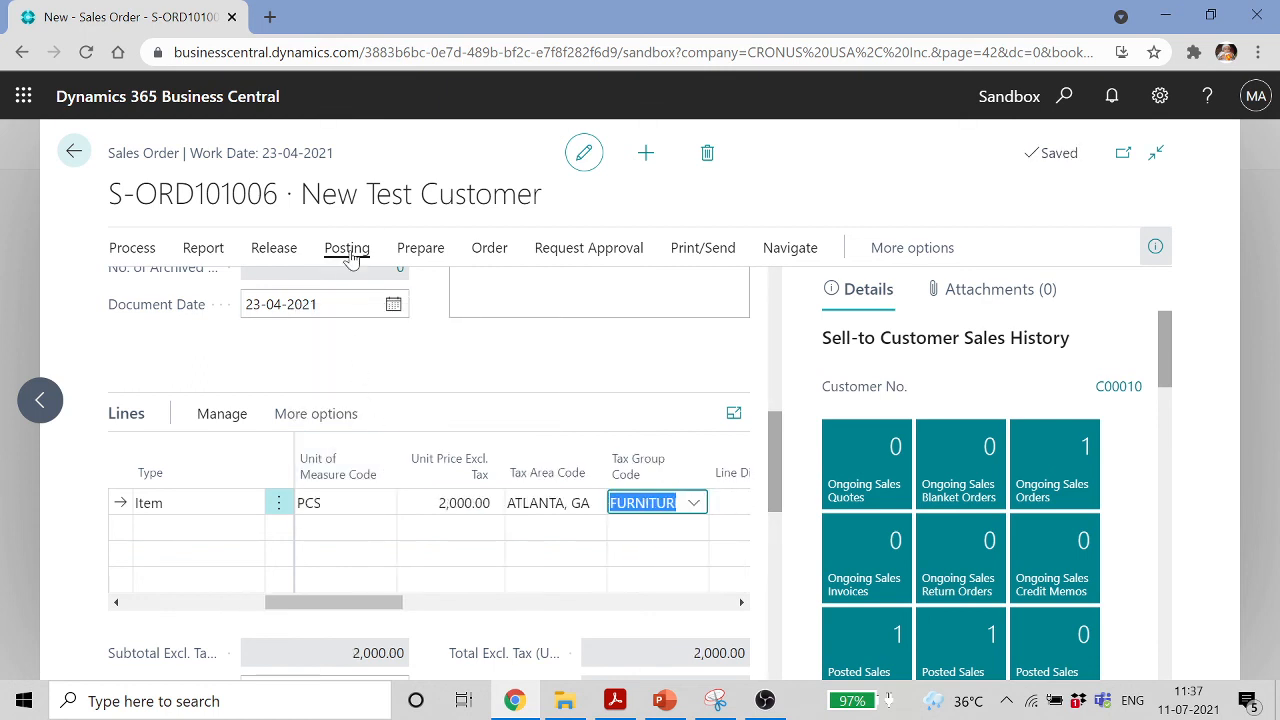
{"action": "scroll", "coordinate": [423, 340], "scroll_direction": "up", "scroll_amount": 10}
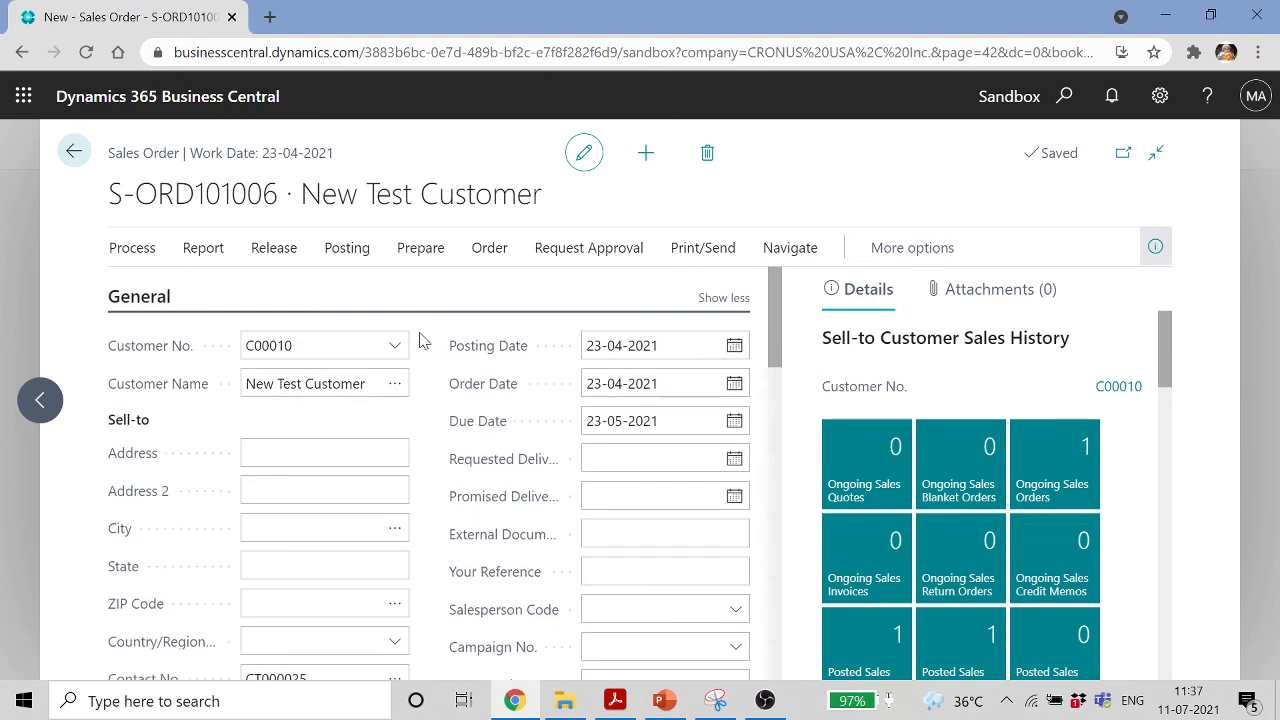
Ship and invoice order S-ORD101006 as PS-INV103216 without opening the posted invoice
{"action": "left_click", "coordinate": [358, 250]}
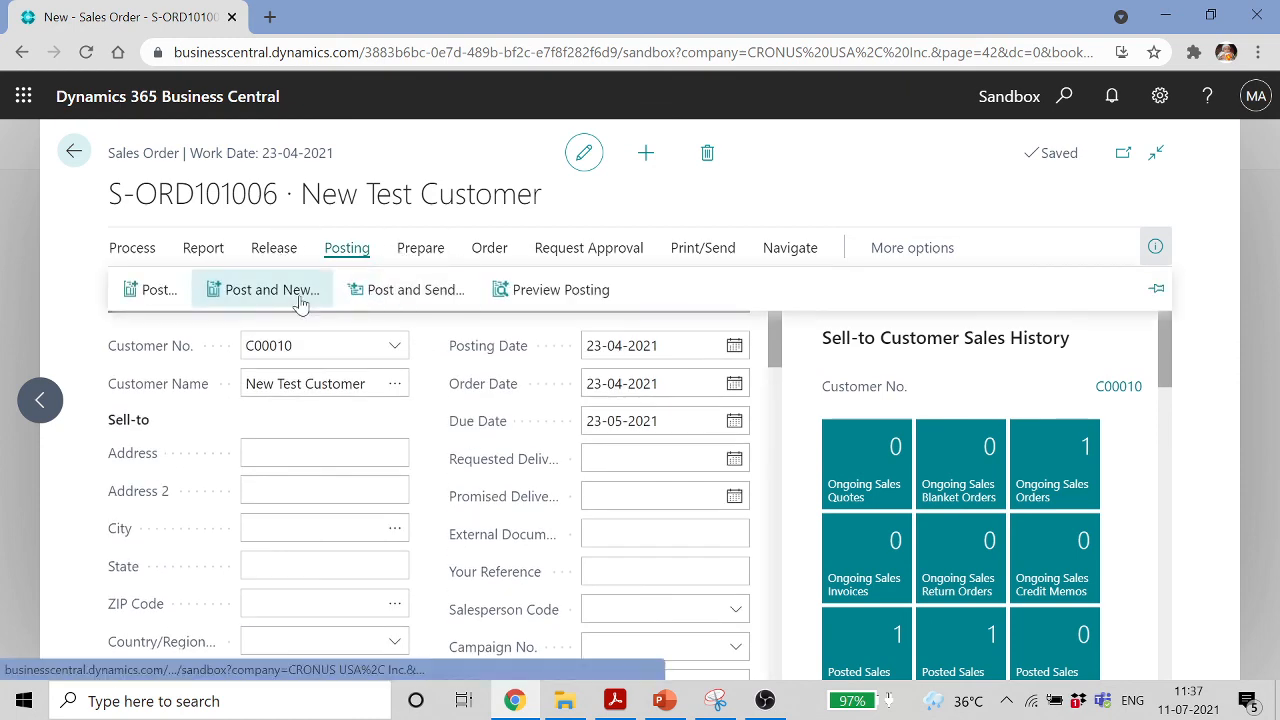
{"action": "left_click", "coordinate": [154, 290]}
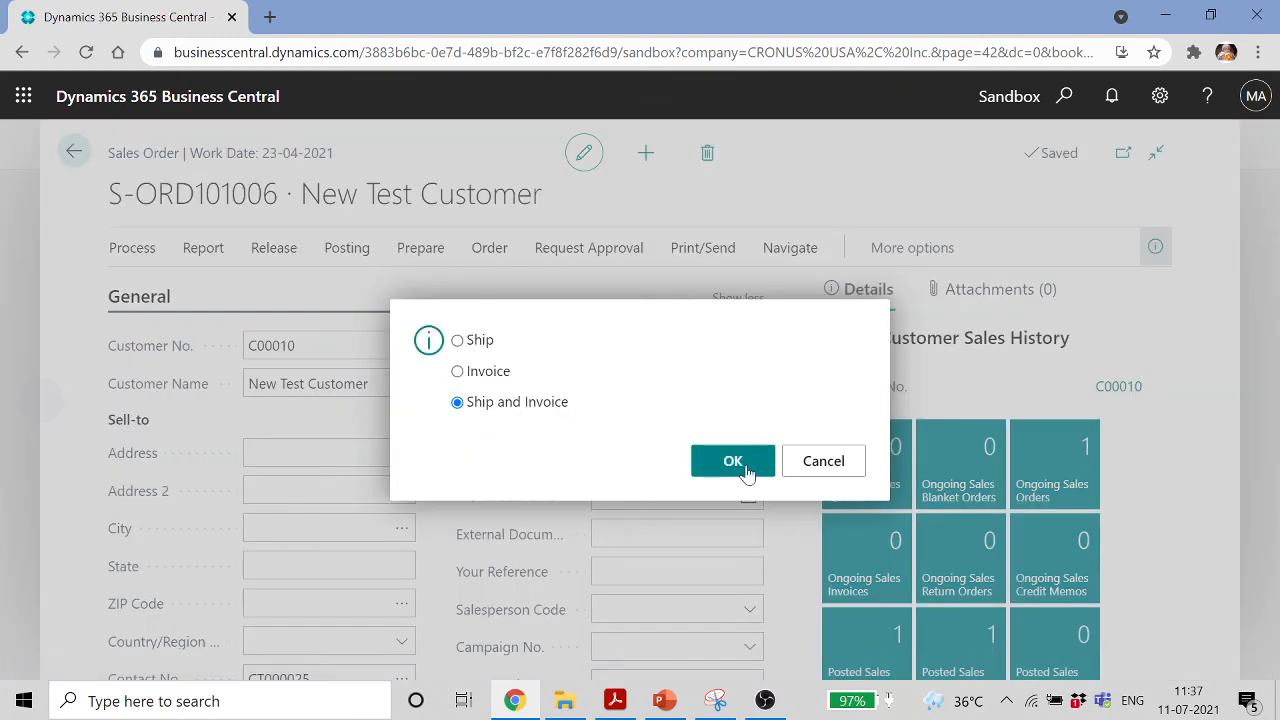
{"action": "left_click", "coordinate": [740, 467]}
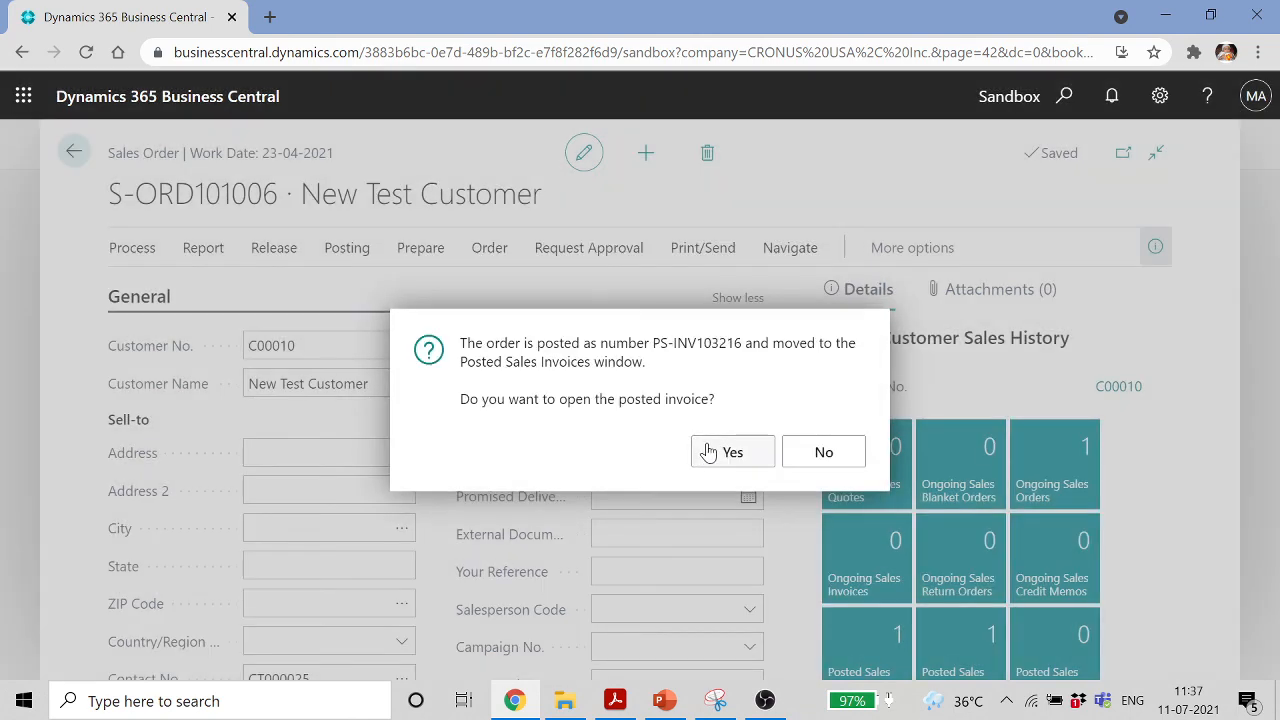
{"action": "left_click", "coordinate": [820, 452]}
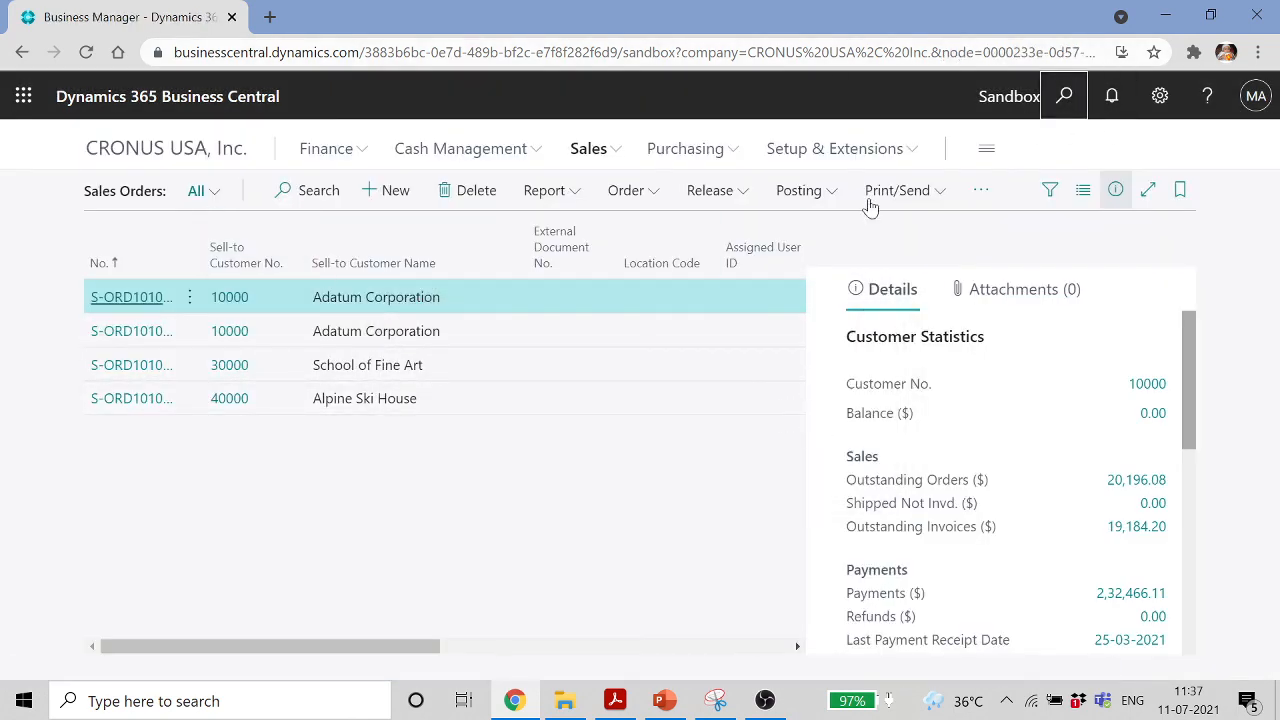
{"action": "key", "text": "alt+q"}
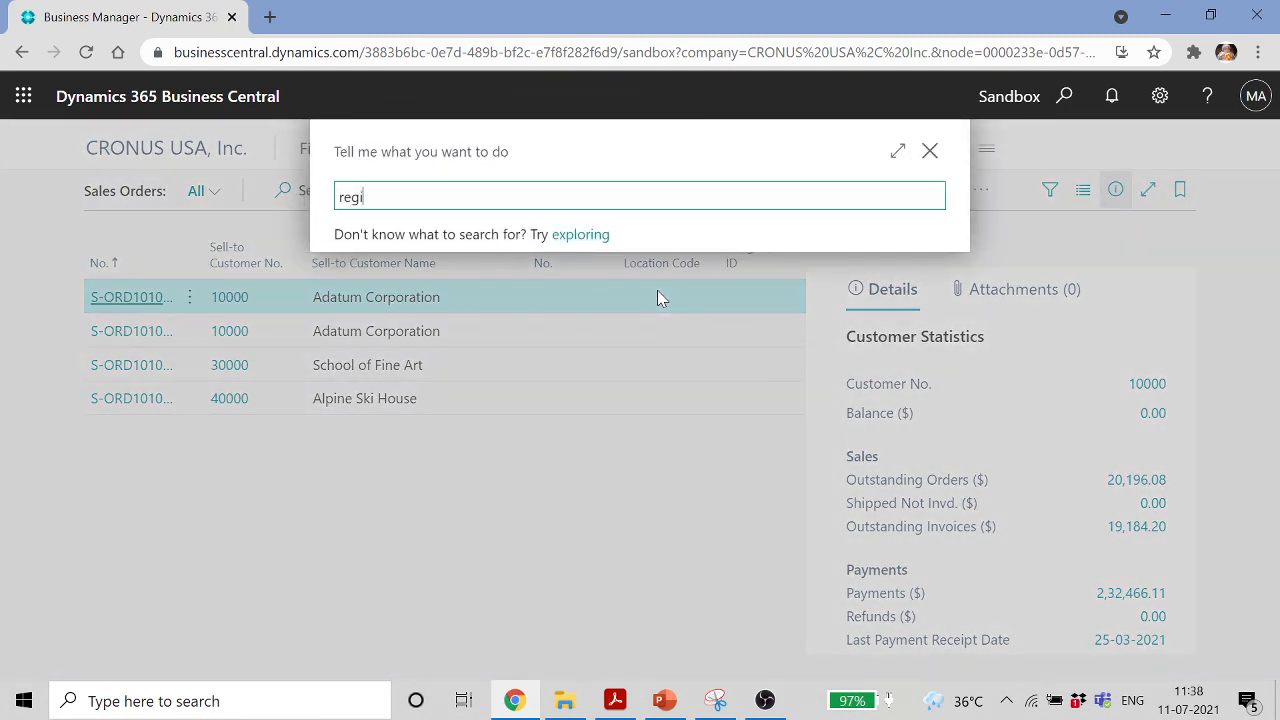
Search 'register p' and open the Register Customer Payments page
{"action": "type", "text": "register p"}
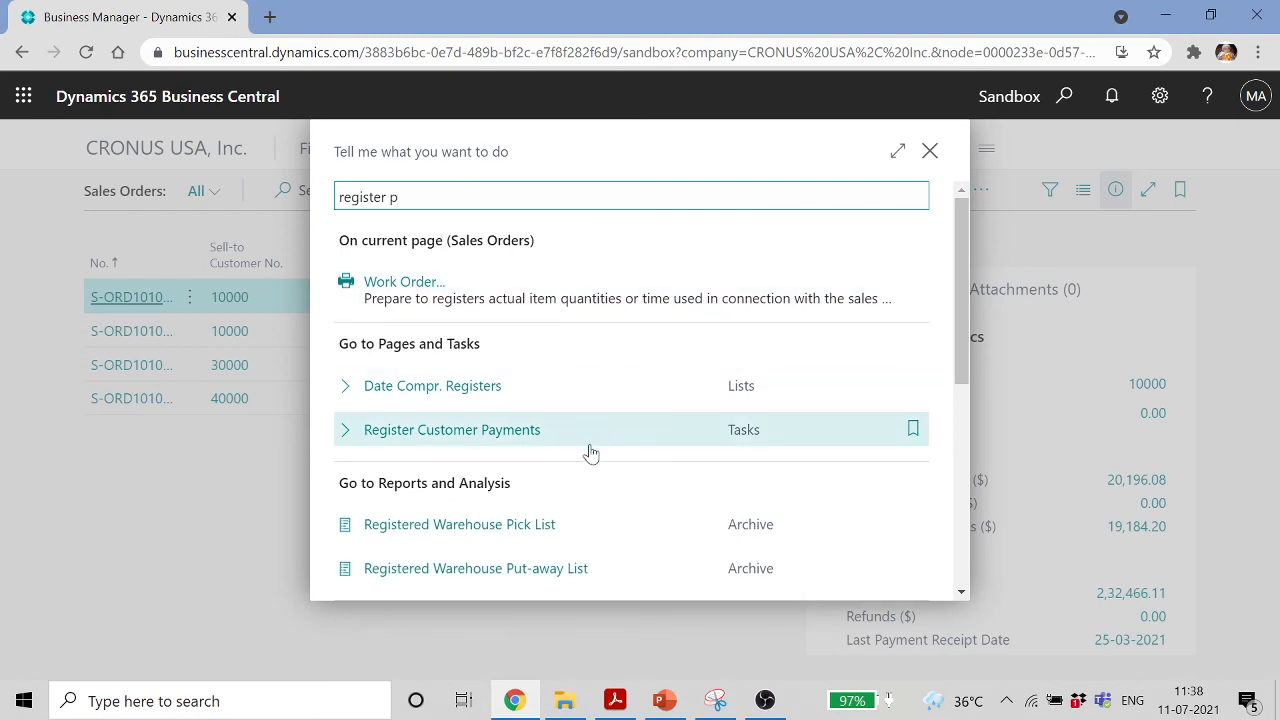
{"action": "scroll", "coordinate": [603, 414], "scroll_direction": "down", "scroll_amount": 3}
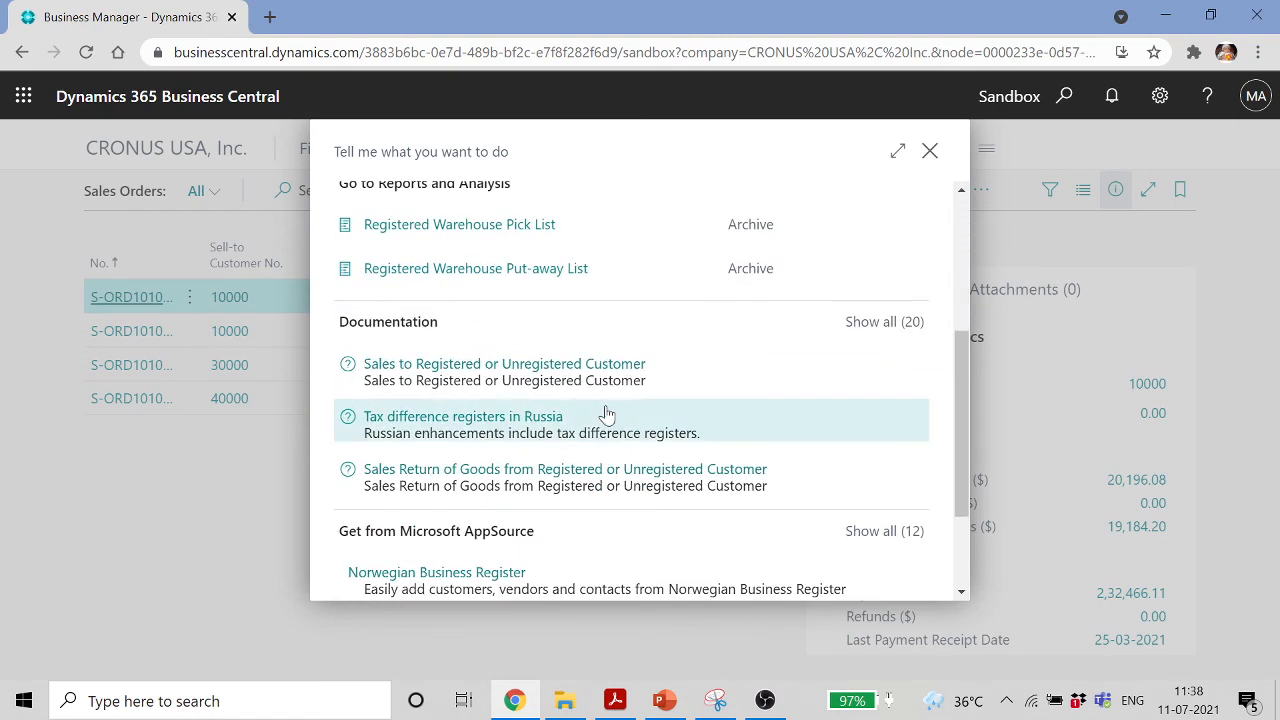
{"action": "scroll", "coordinate": [605, 414], "scroll_direction": "down", "scroll_amount": 2}
{"action": "scroll", "coordinate": [605, 414], "scroll_direction": "up", "scroll_amount": 3}
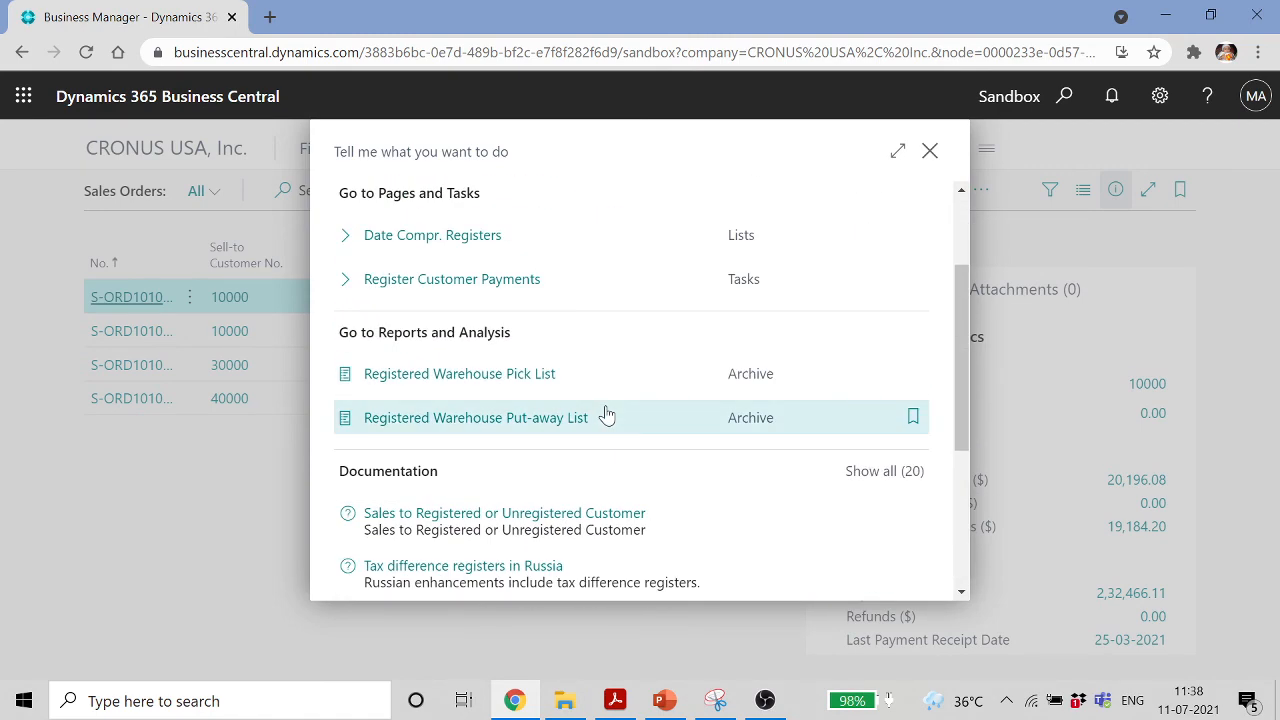
{"action": "scroll", "coordinate": [606, 414], "scroll_direction": "up", "scroll_amount": 2}
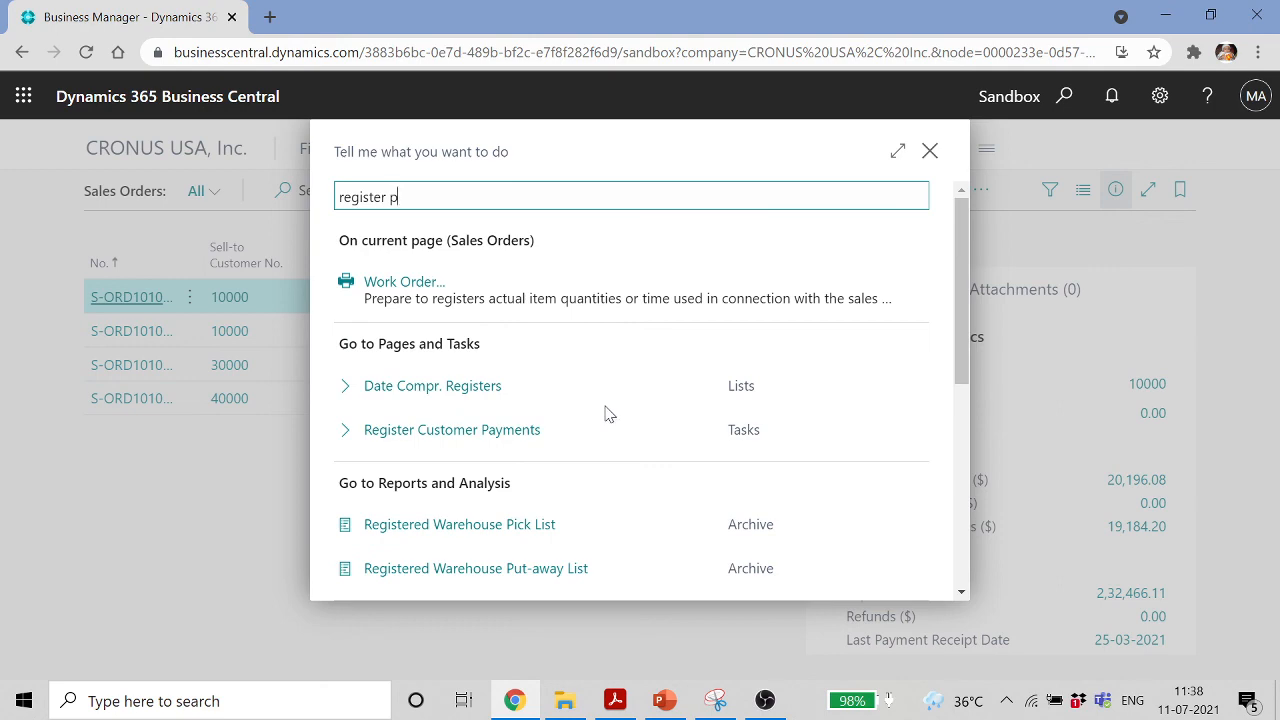
{"action": "left_click", "coordinate": [534, 435]}
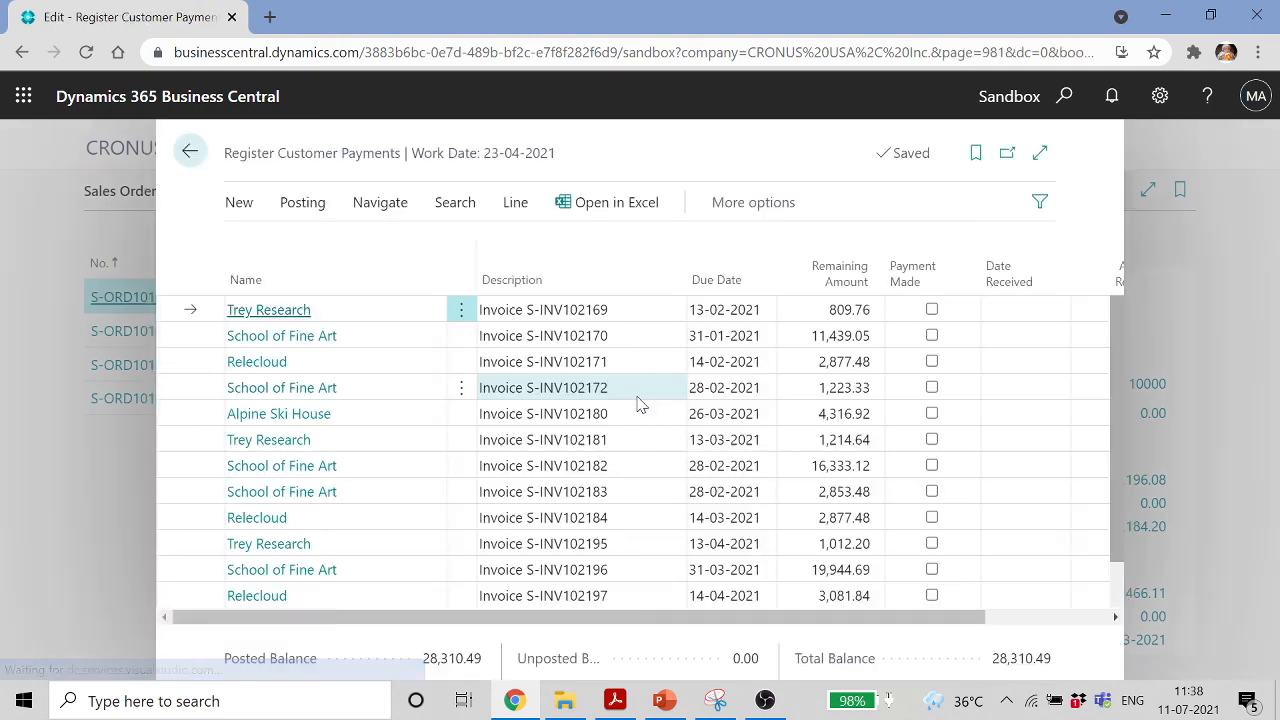
Mark New Test Customer's invoice paid with 1,999.00 received 23-04-2021, leaving 1.00 remaining
{"action": "scroll", "coordinate": [663, 372], "scroll_direction": "down", "scroll_amount": 1}
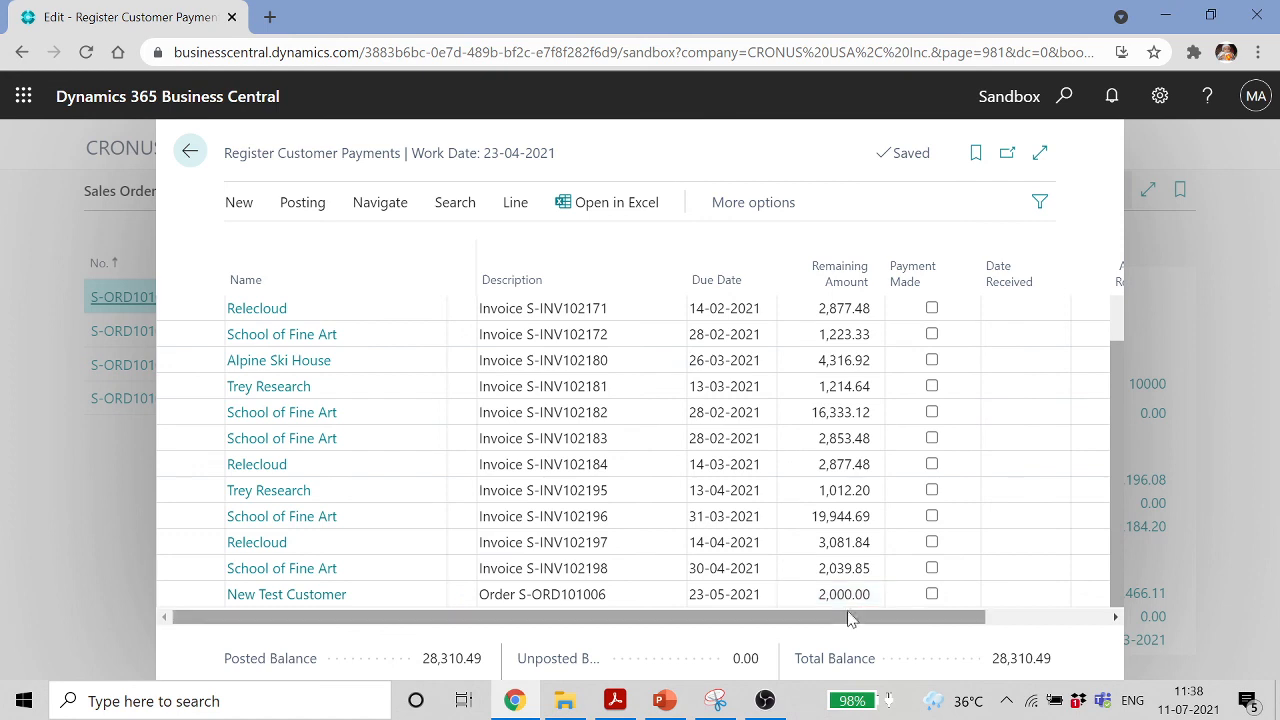
{"action": "left_click_drag", "start_coordinate": [845, 618], "coordinate": [1025, 617]}
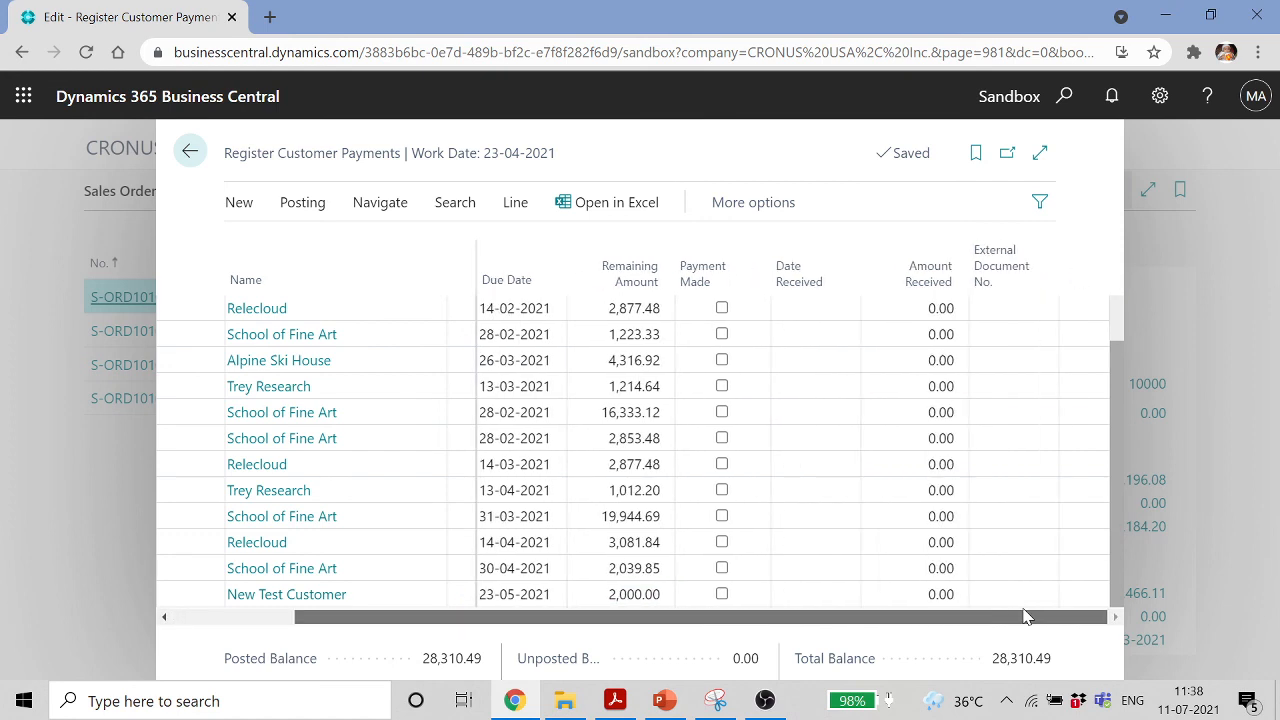
{"action": "left_click", "coordinate": [726, 596]}
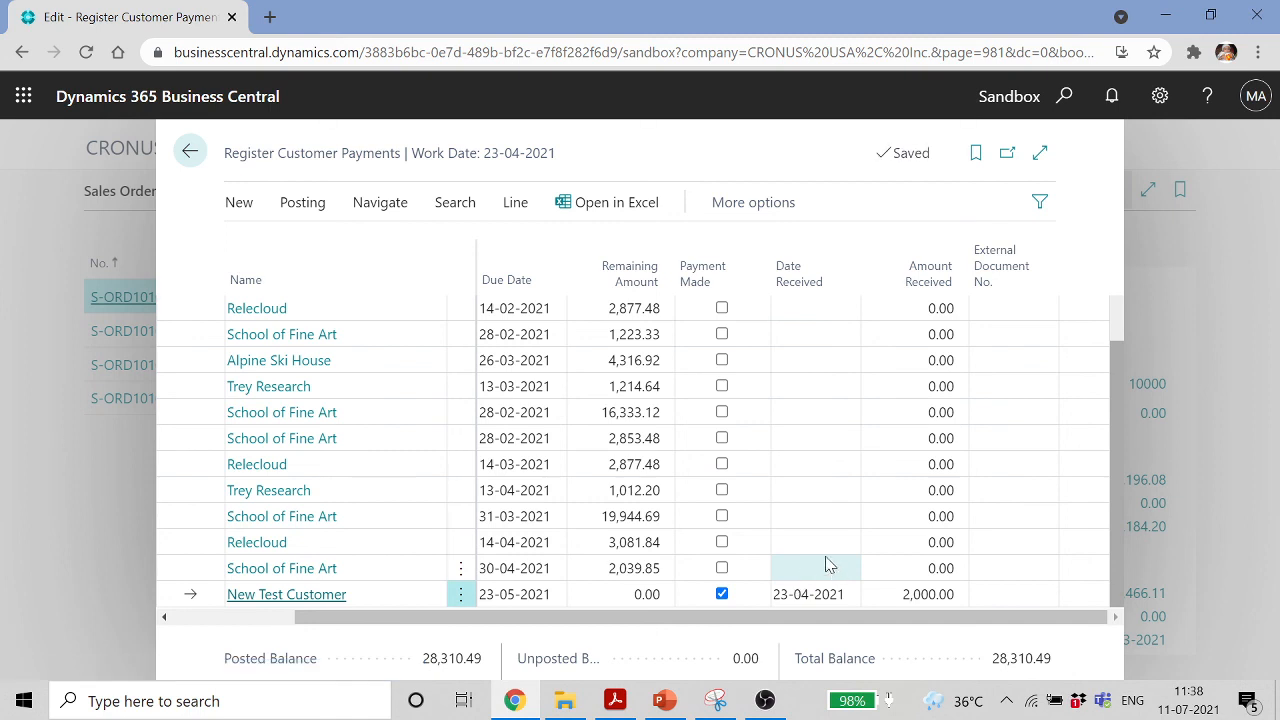
{"action": "left_click", "coordinate": [903, 594]}
{"action": "type", "text": "1999"}
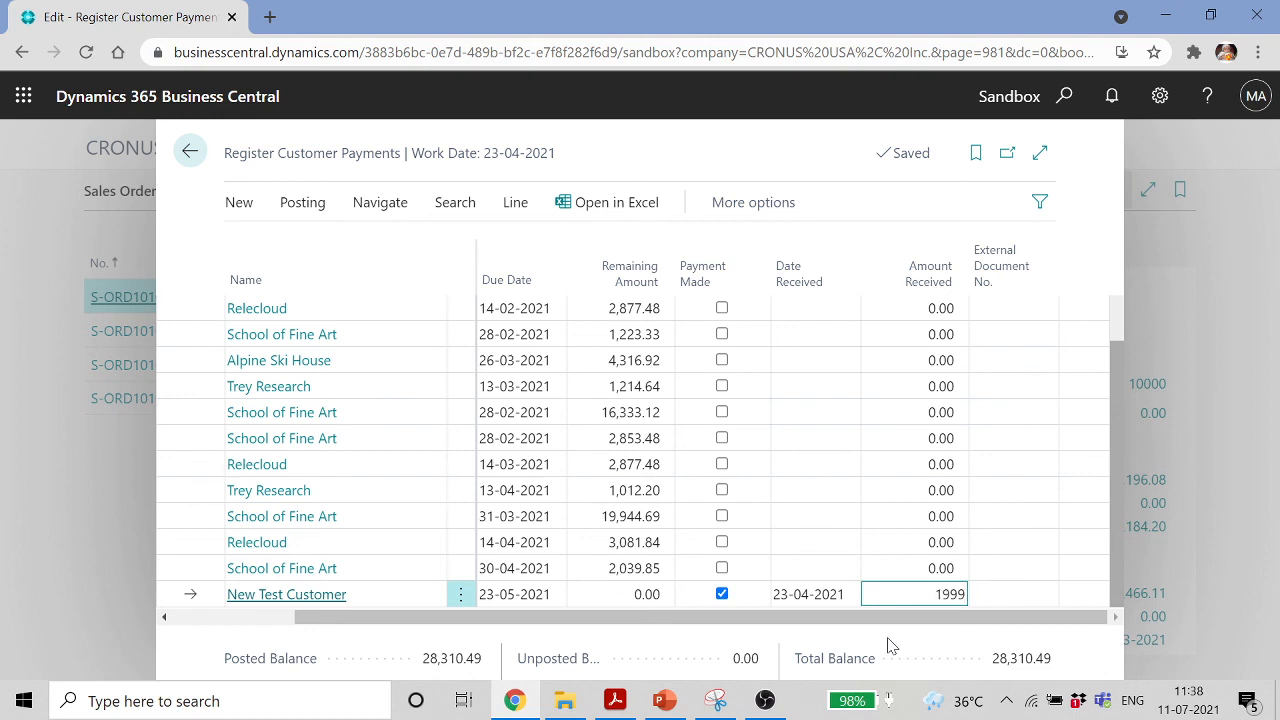
{"action": "key", "text": "Tab"}
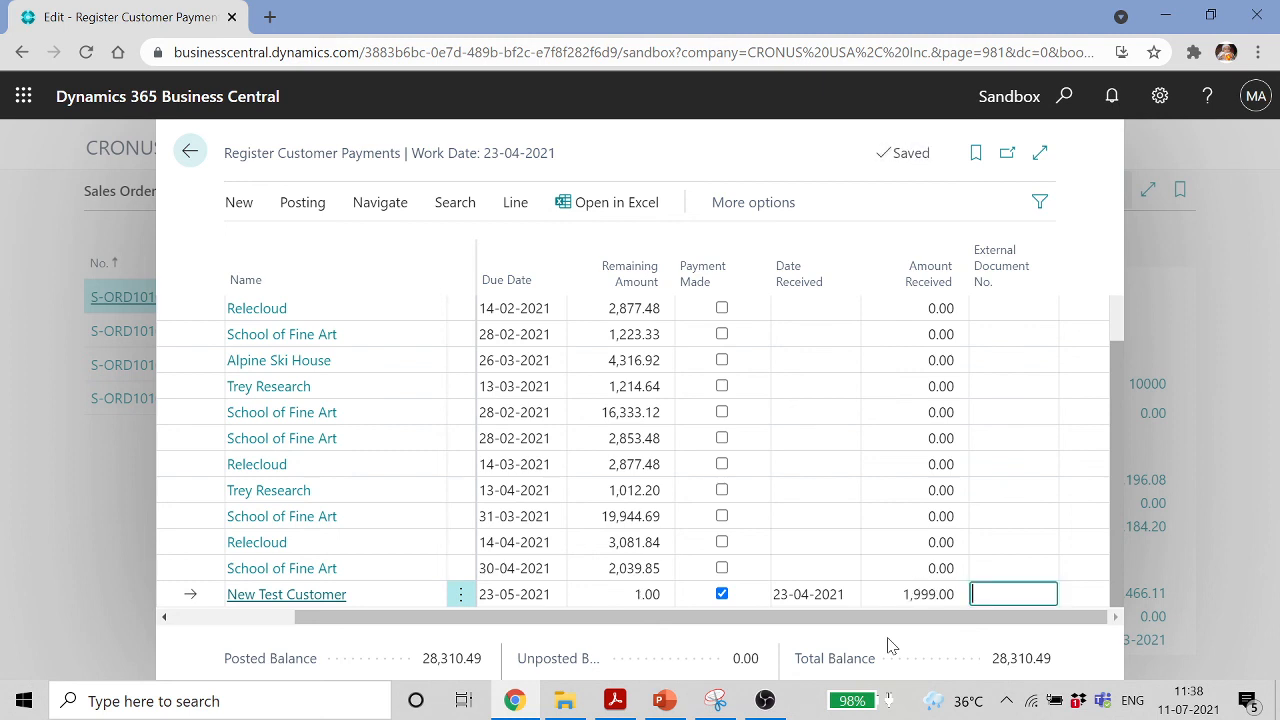
{"action": "key", "text": "Tab"}
{"action": "key", "text": "Tab"}
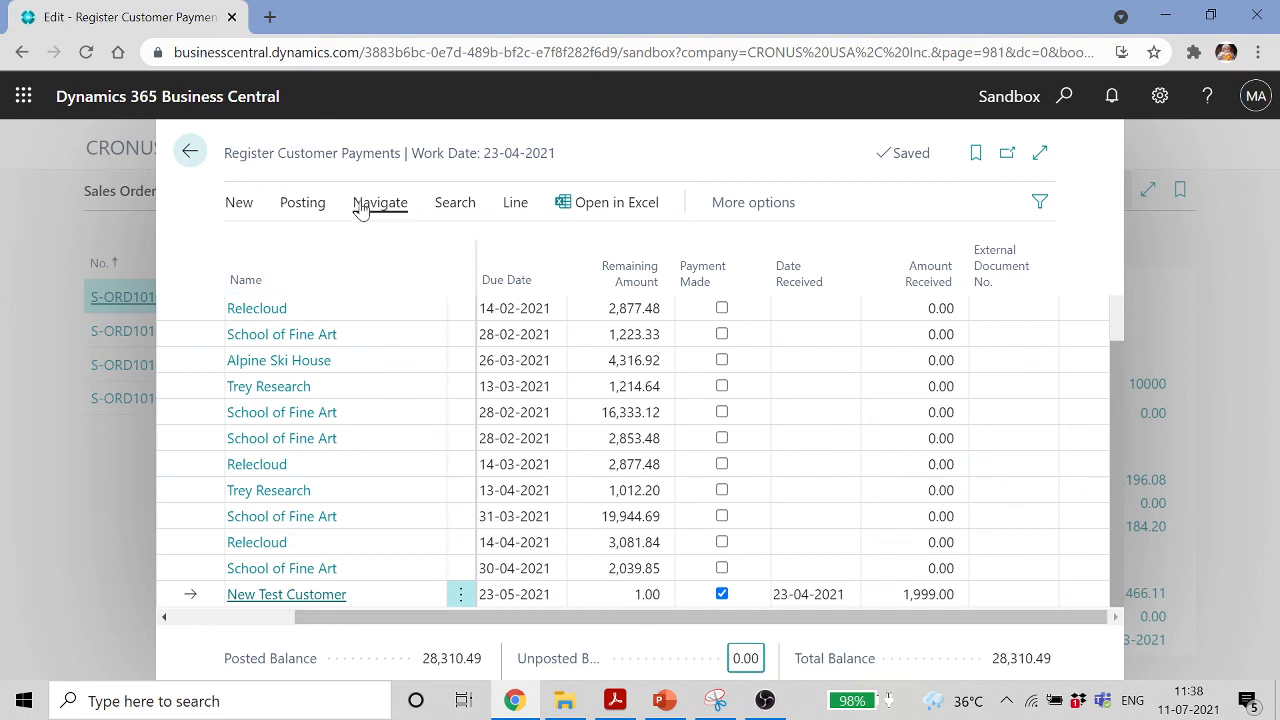
{"action": "left_click", "coordinate": [318, 204]}
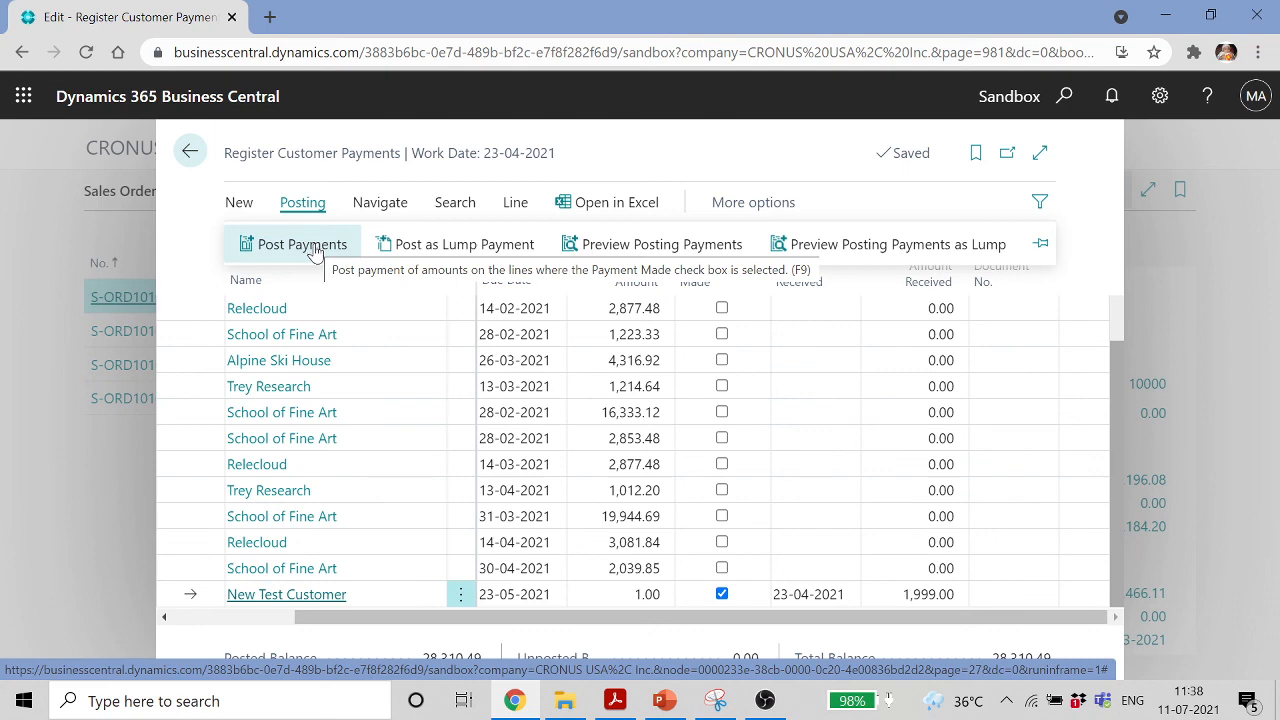
Post the marked 1,999.00 payment and record the remaining 1.00 balance as payment tolerance
{"action": "left_click", "coordinate": [314, 250]}
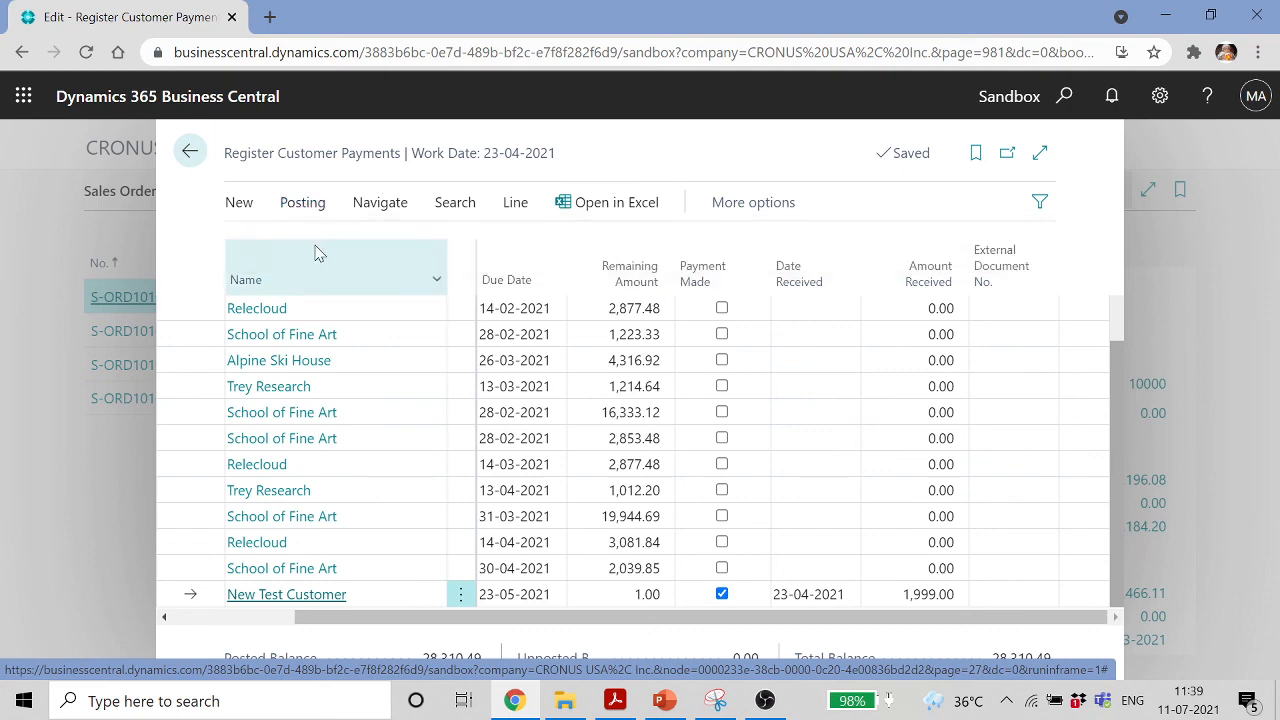
{"action": "left_click", "coordinate": [725, 460]}
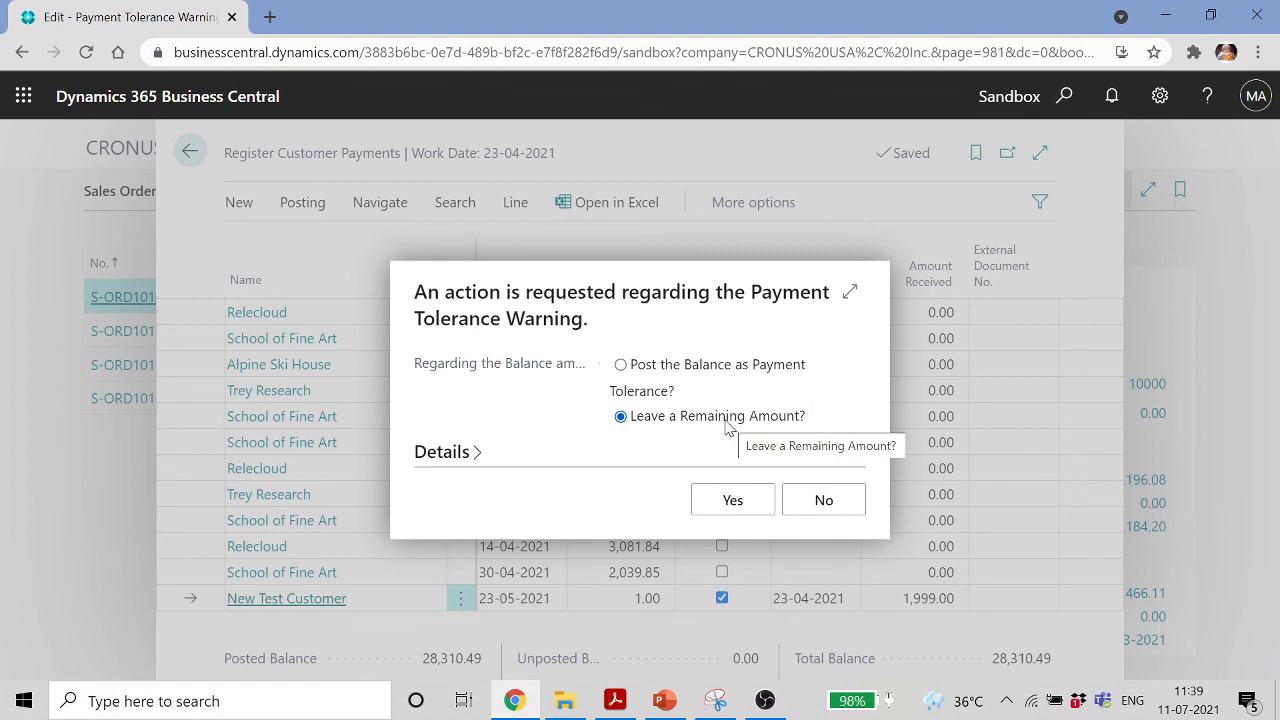
{"action": "left_click", "coordinate": [633, 370]}
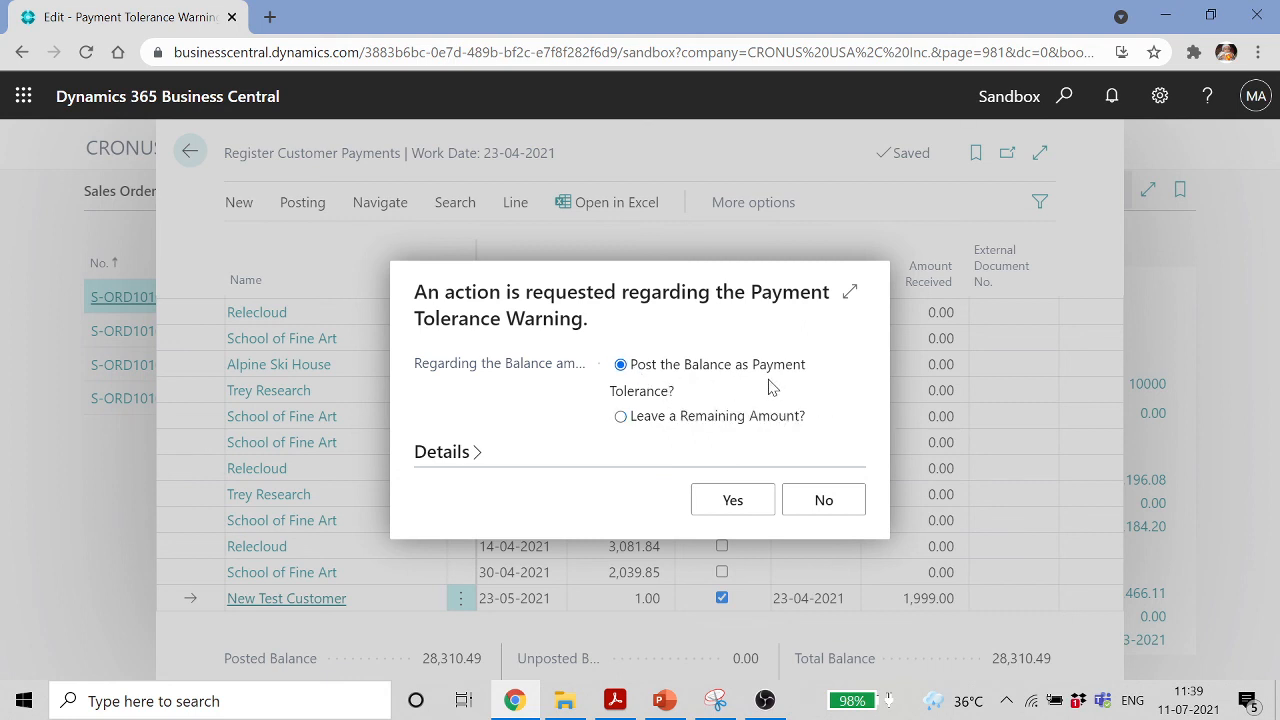
{"action": "left_click", "coordinate": [733, 500]}
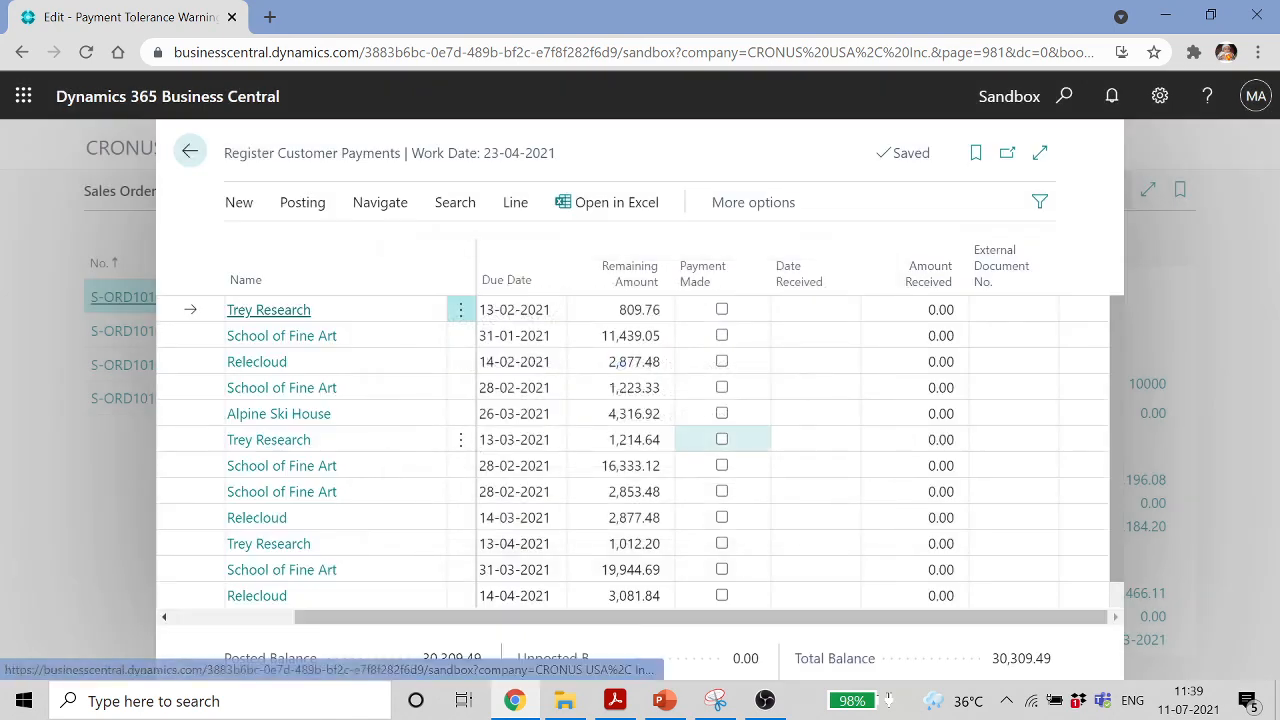
Go to Sales > Customers and open card C00010, New Test Customer, showing a 0.00 balance
{"action": "left_click", "coordinate": [190, 151]}
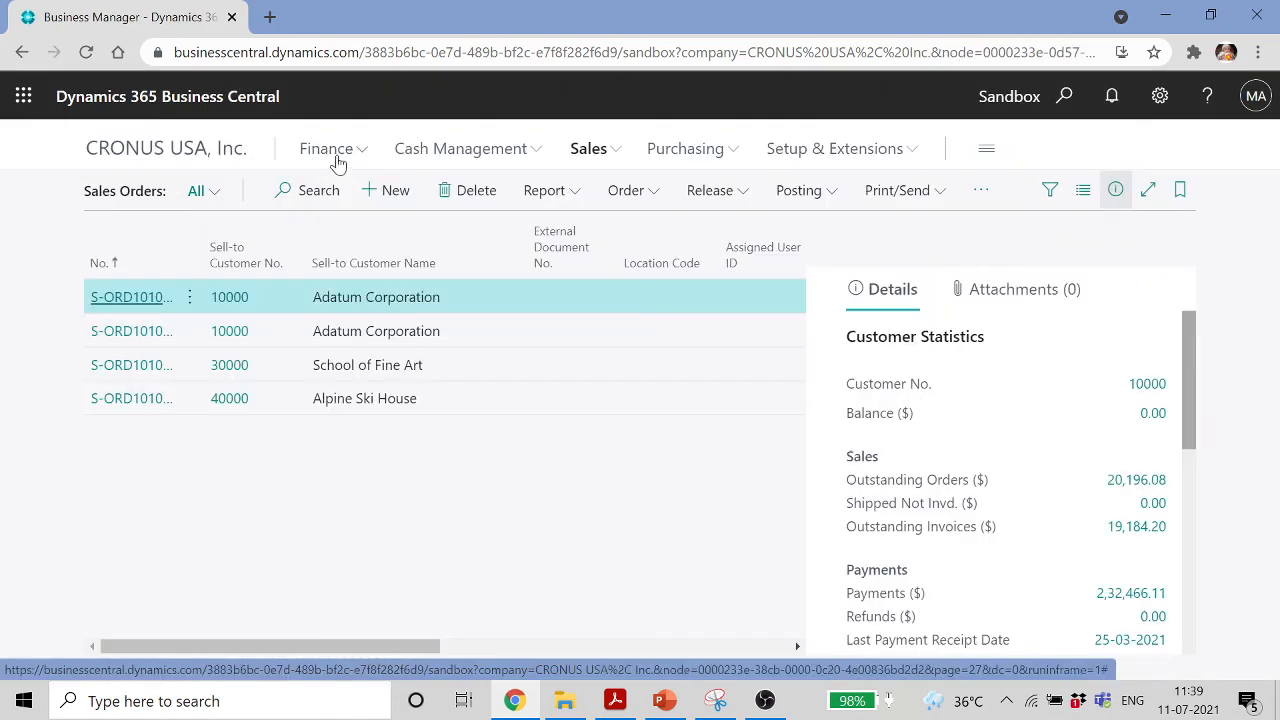
{"action": "left_click", "coordinate": [460, 152]}
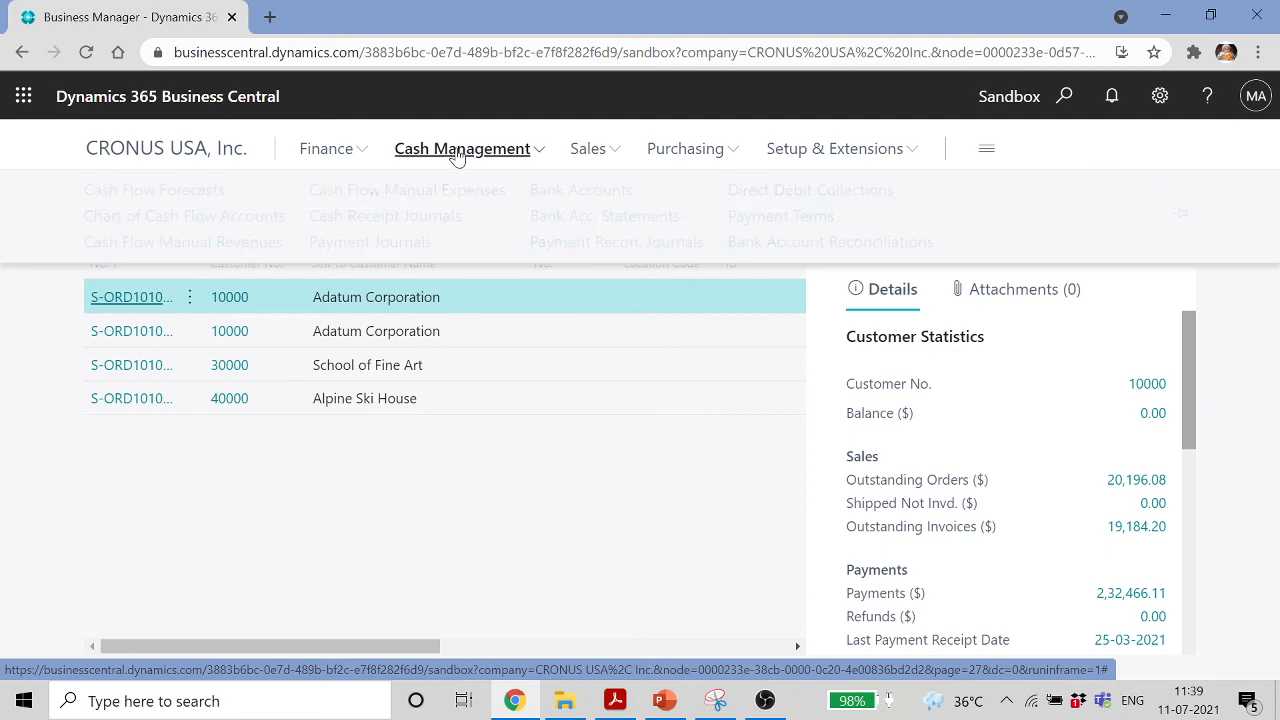
{"action": "left_click", "coordinate": [588, 152]}
{"action": "left_click", "coordinate": [165, 200]}
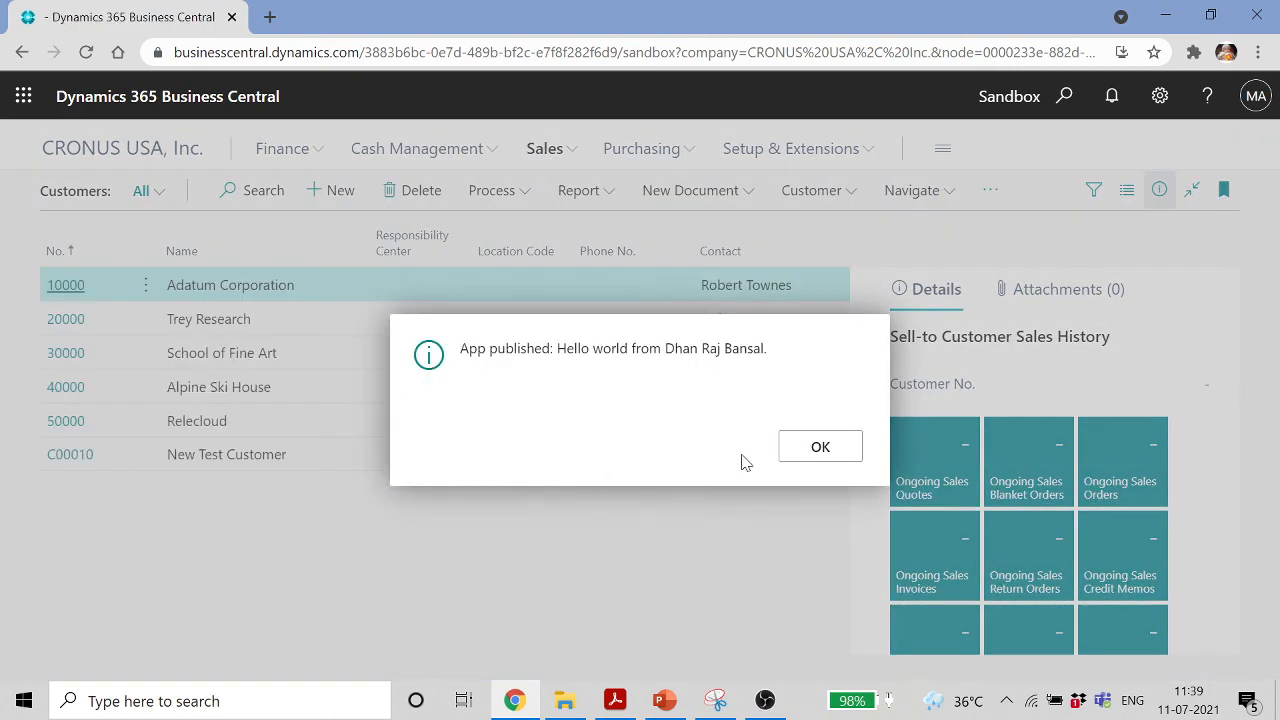
{"action": "left_click", "coordinate": [785, 450]}
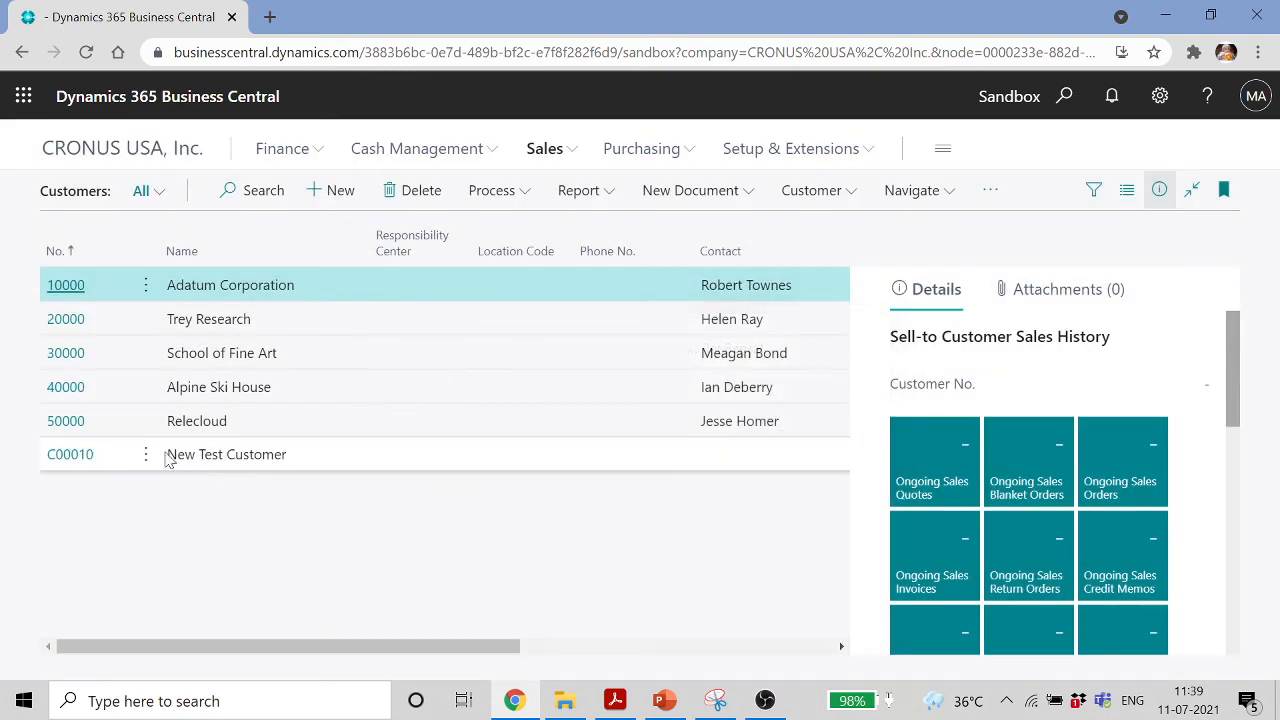
{"action": "left_click", "coordinate": [77, 456]}
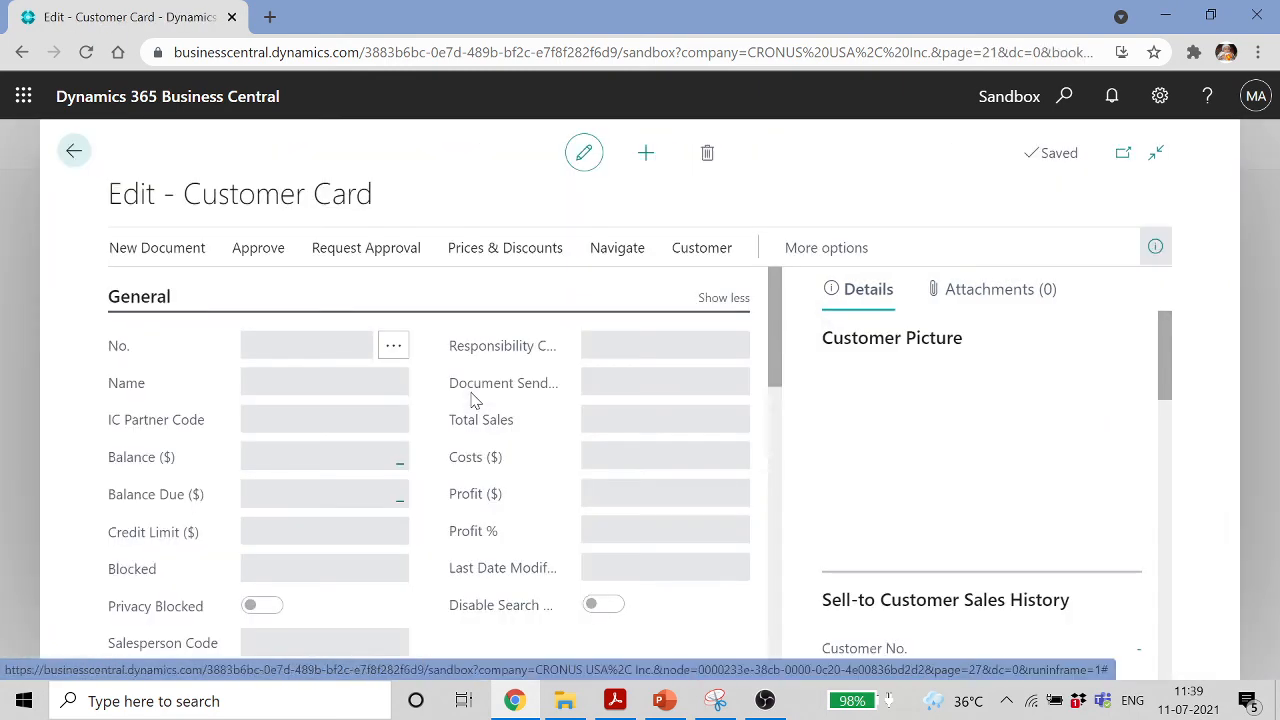
{"action": "scroll", "coordinate": [475, 401], "scroll_direction": "down", "scroll_amount": 3}
{"action": "scroll", "coordinate": [475, 401], "scroll_direction": "up", "scroll_amount": 2}
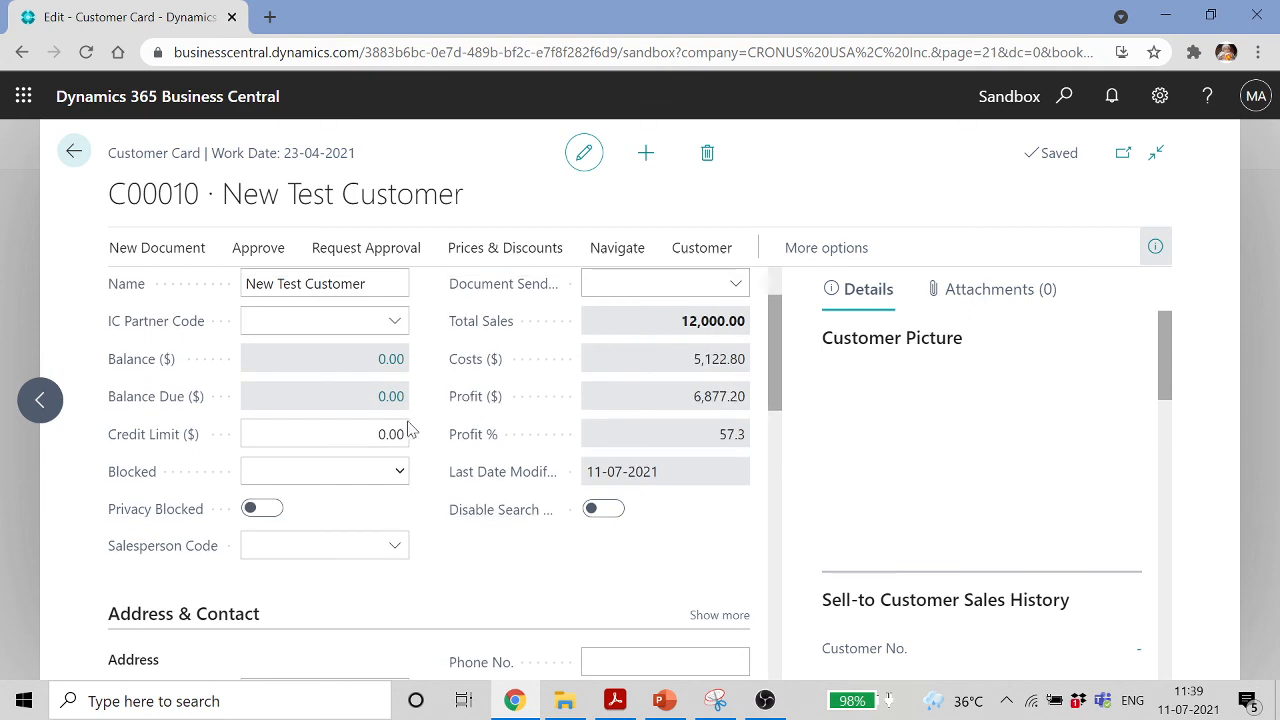
{"action": "left_click", "coordinate": [391, 362]}
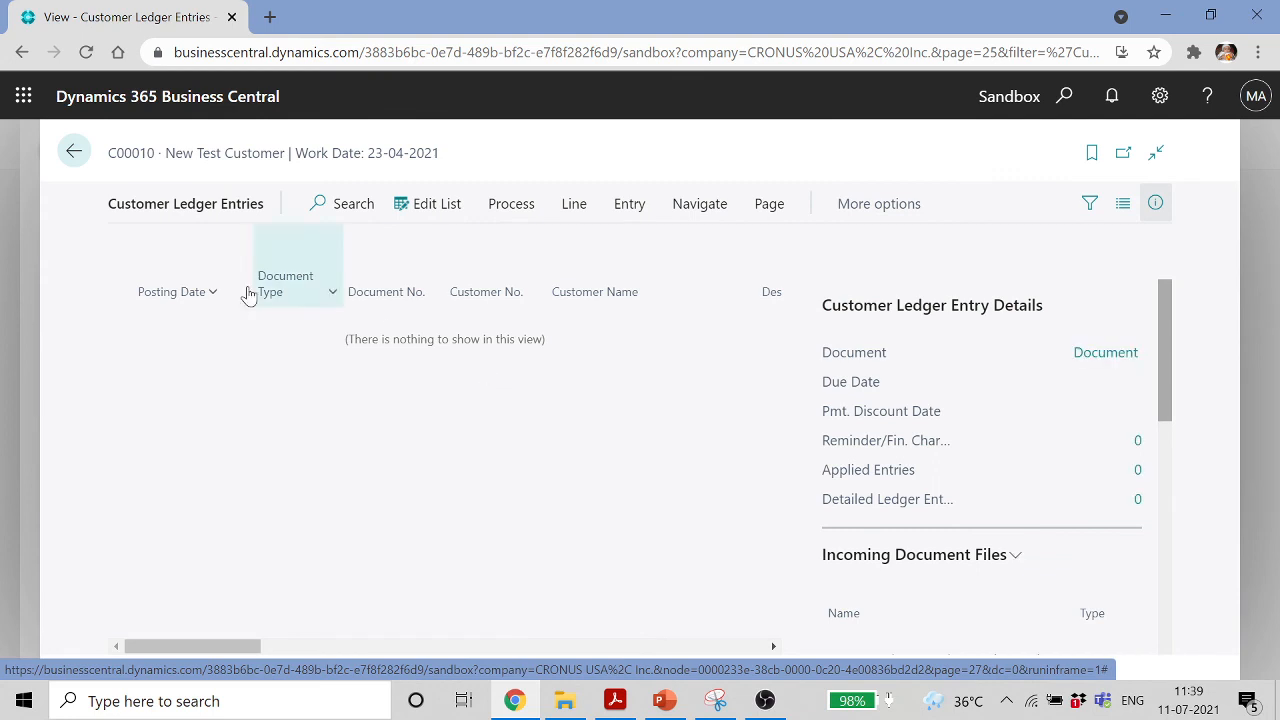
{"action": "left_click", "coordinate": [74, 151]}
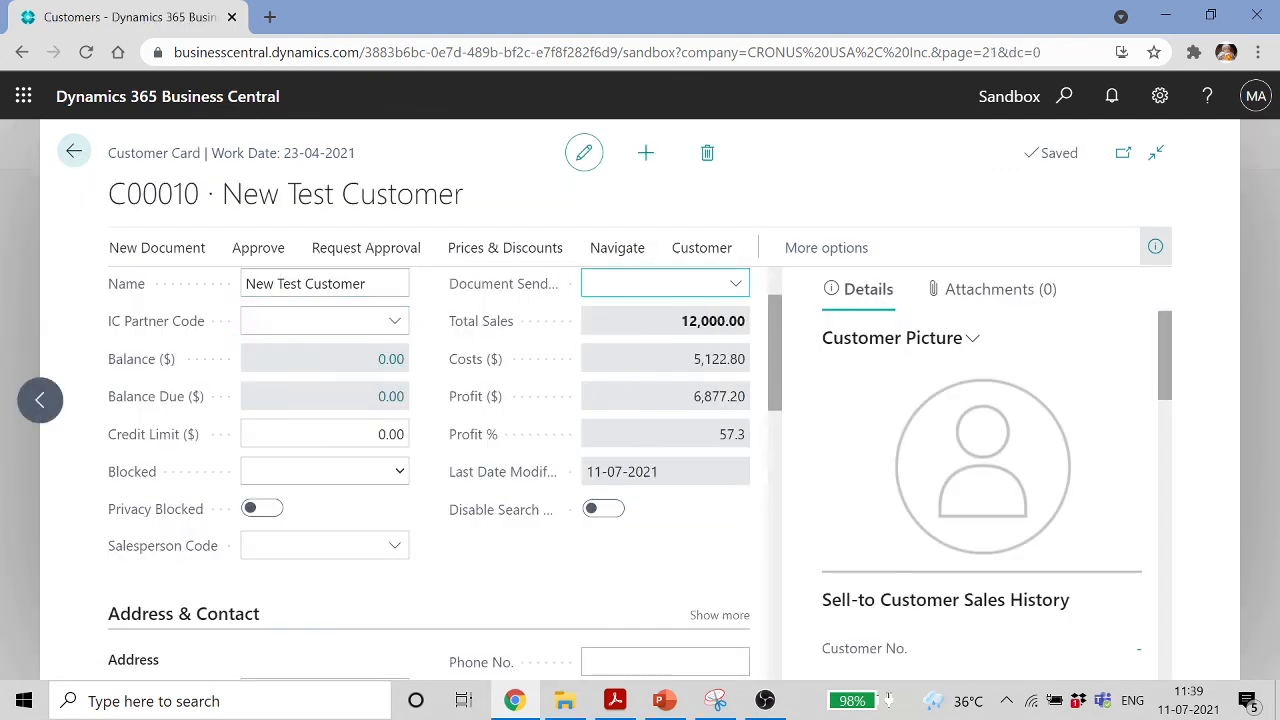
{"action": "left_click", "coordinate": [702, 248]}
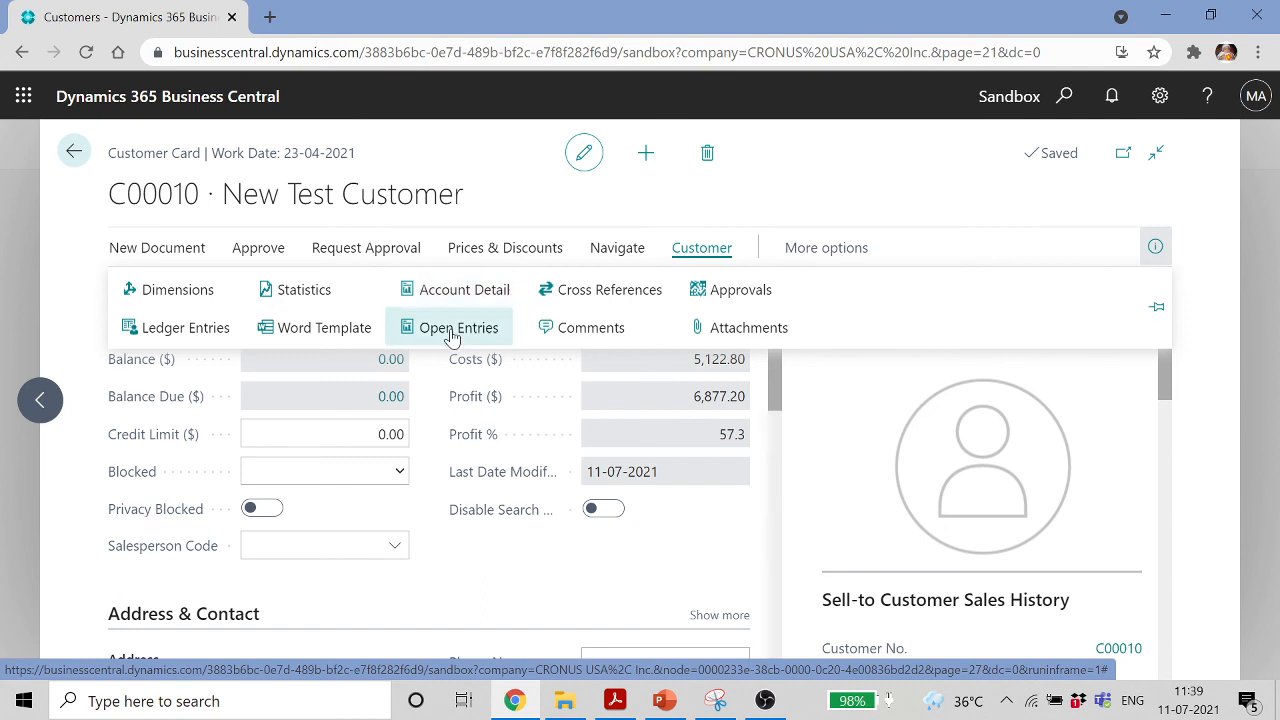
{"action": "left_click", "coordinate": [176, 336]}
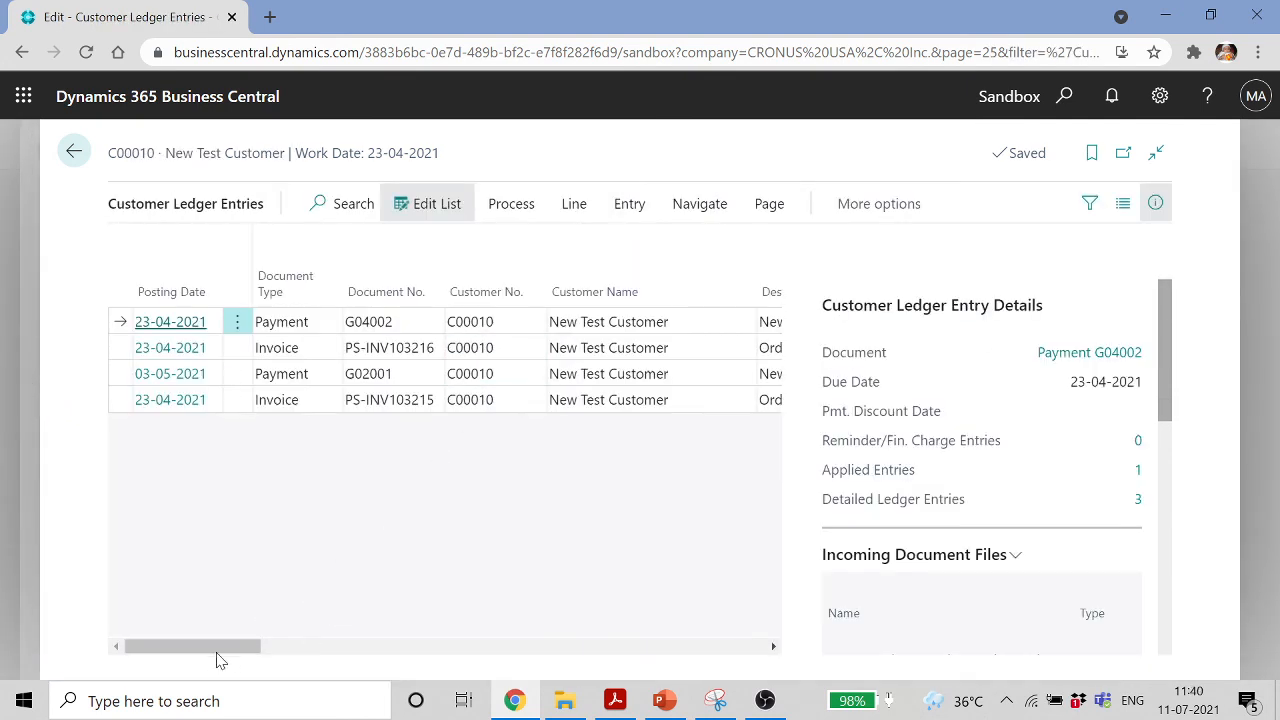
{"action": "left_click_drag", "start_coordinate": [243, 646], "coordinate": [392, 646]}
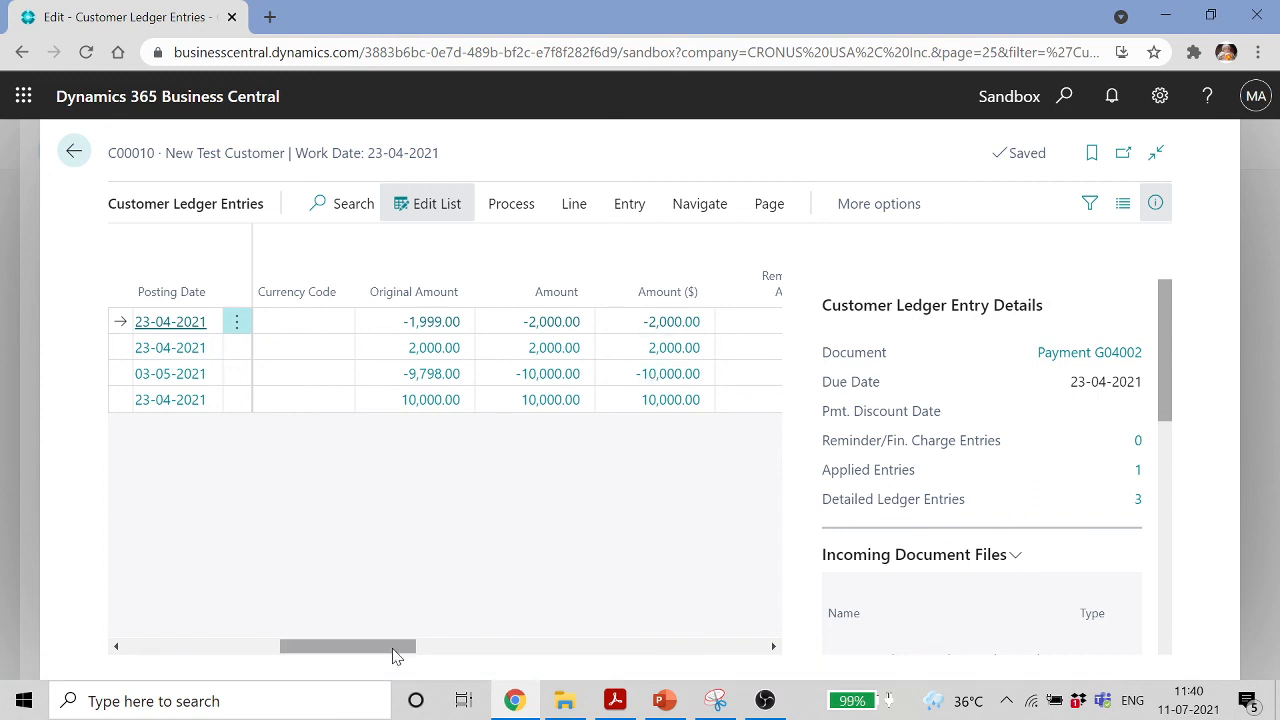
{"action": "left_click_drag", "start_coordinate": [395, 655], "coordinate": [466, 657]}
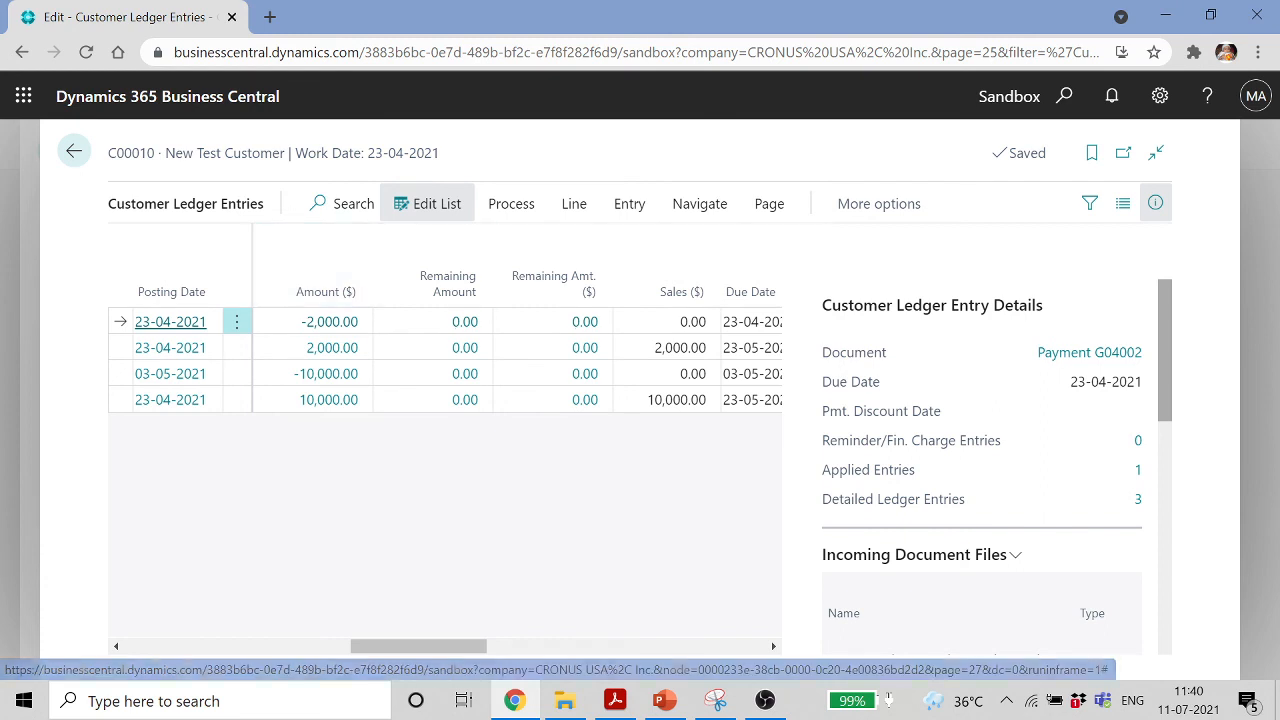
{"action": "left_click", "coordinate": [72, 152]}
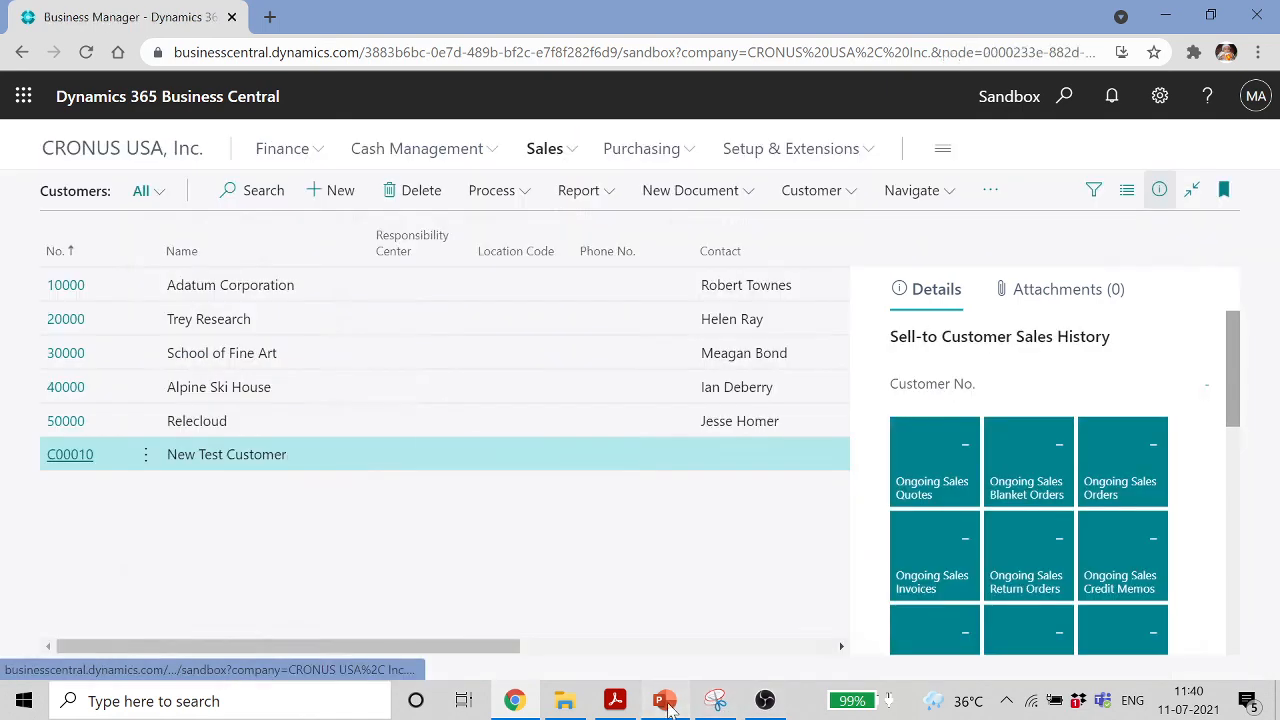
Run the PowerPoint slide show from Module Agenda through slide 39, then end the show
{"action": "left_click", "coordinate": [665, 701]}
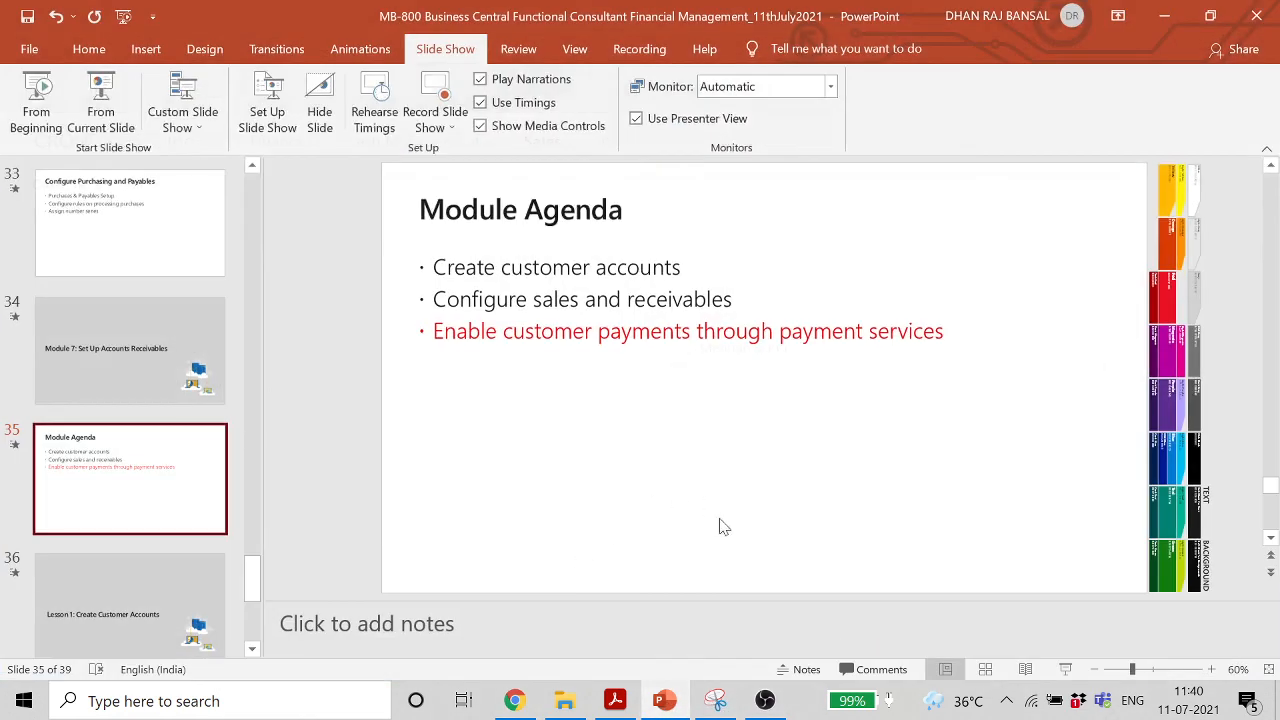
{"action": "left_click", "coordinate": [101, 100]}
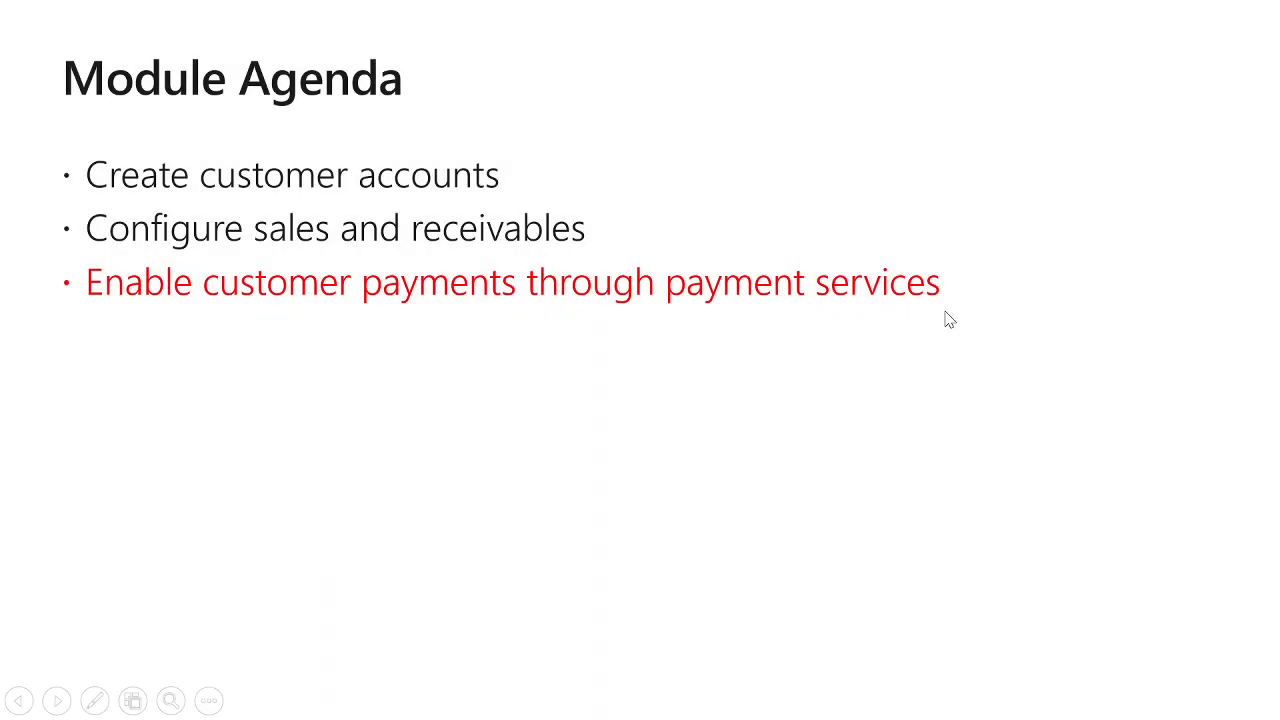
{"action": "left_click", "coordinate": [949, 319]}
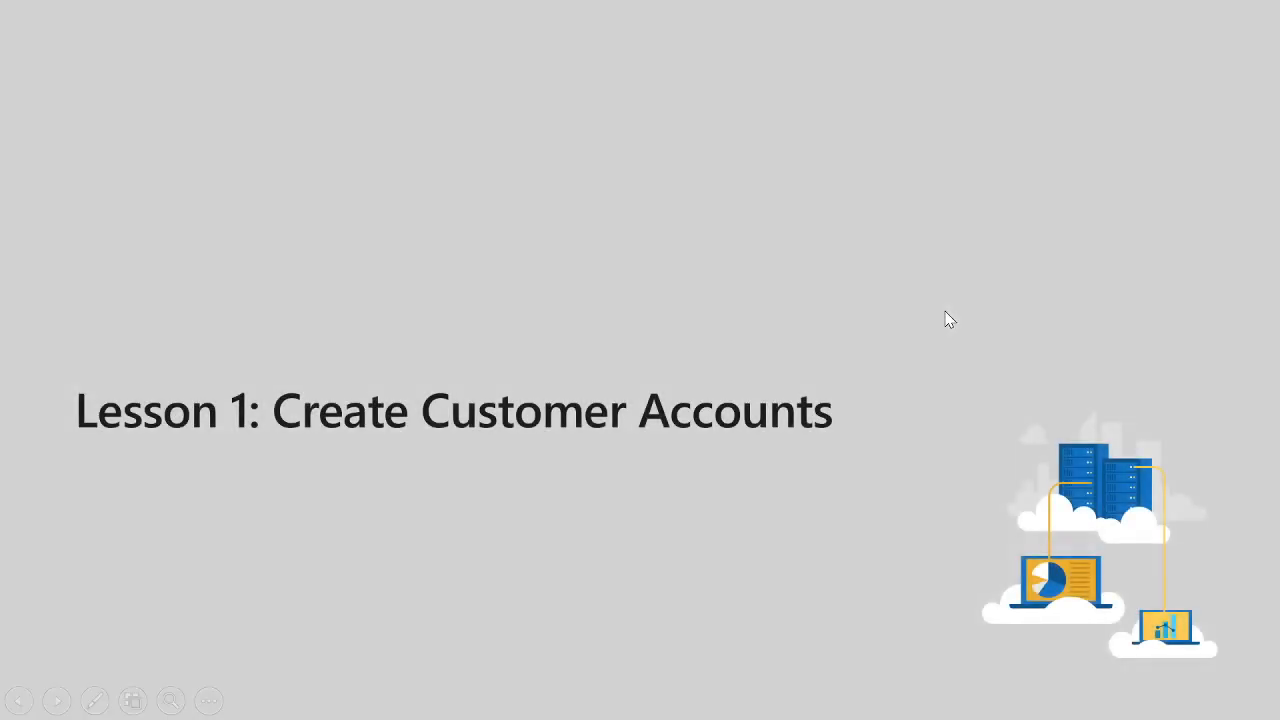
{"action": "left_click", "coordinate": [949, 319]}
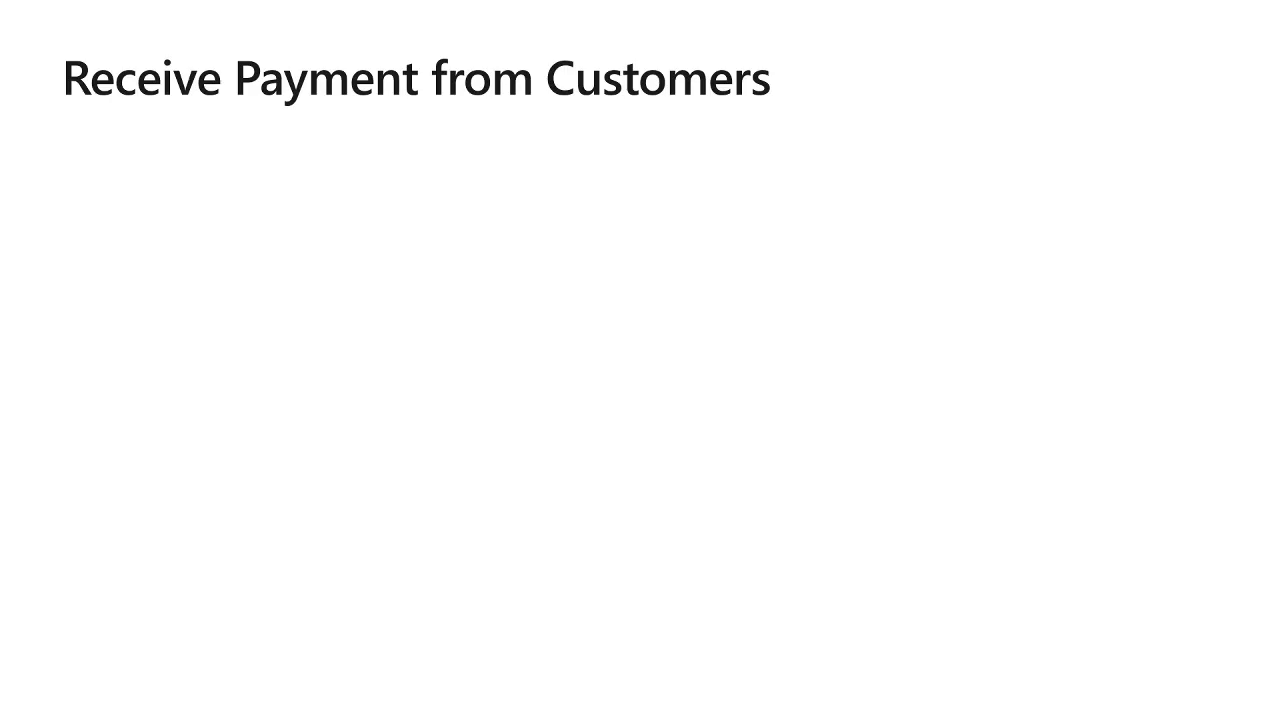
{"action": "key", "text": "Right"}
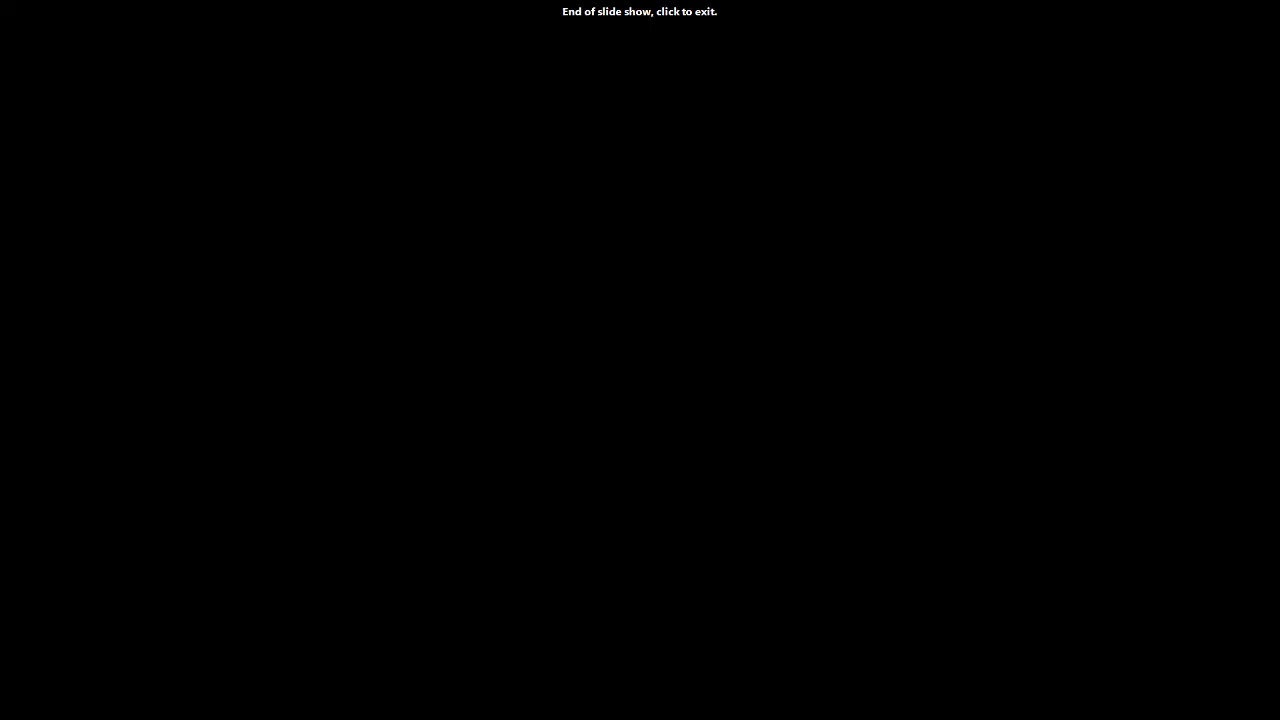
{"action": "left_click", "coordinate": [950, 320]}
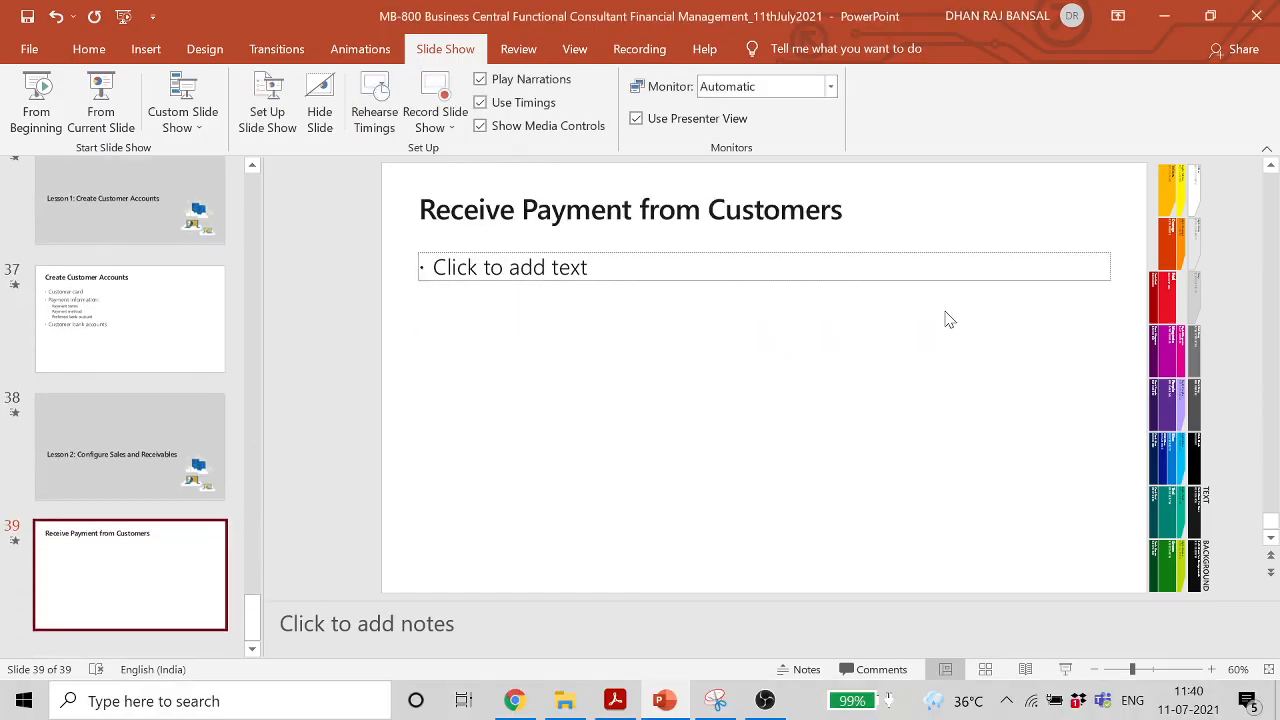